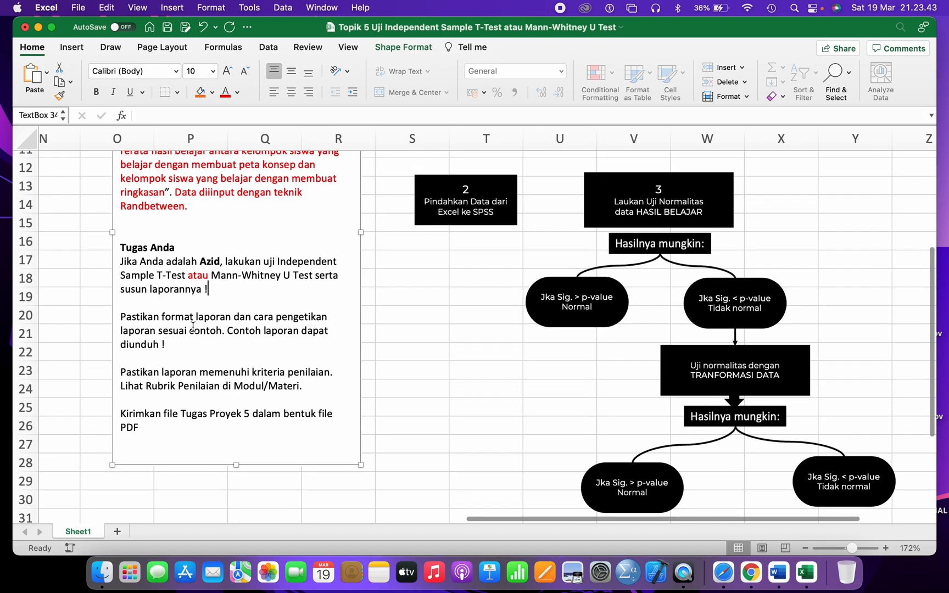
- Highlight the instruction sentences on report format, example report, grading criteria, rubric and file Tugas Proyek
left_click_drag(162, 317, 231, 328)
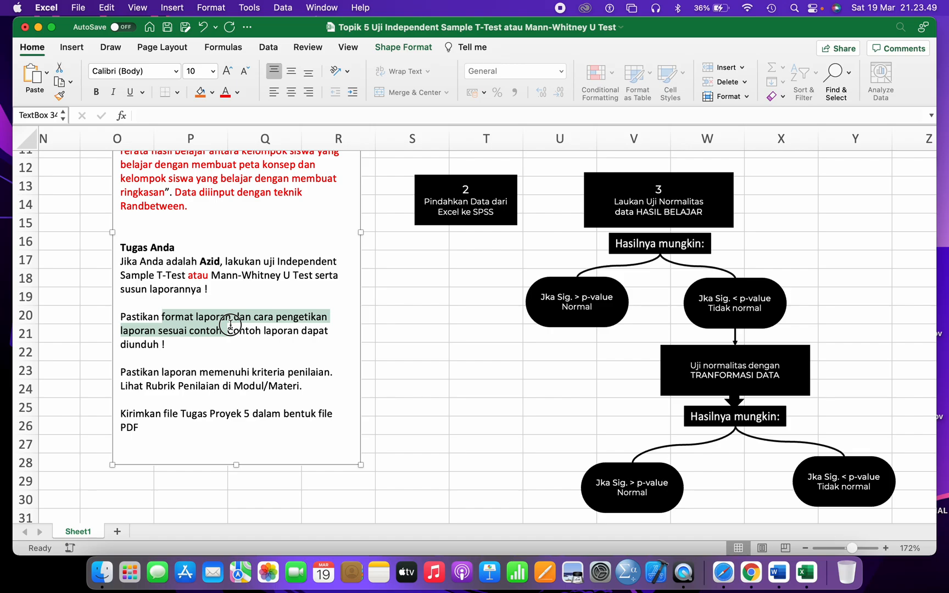
left_click(227, 330)
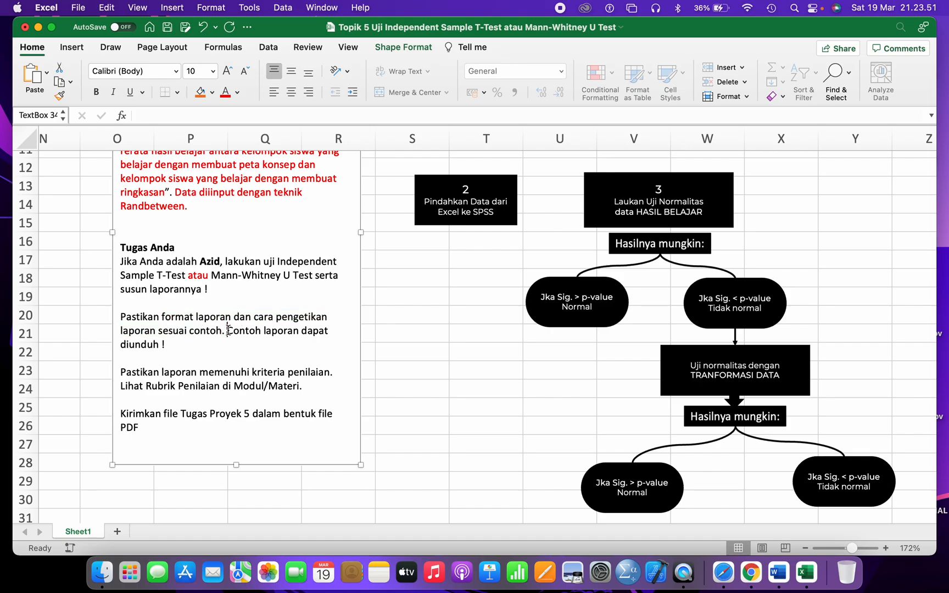
left_click_drag(228, 330, 244, 350)
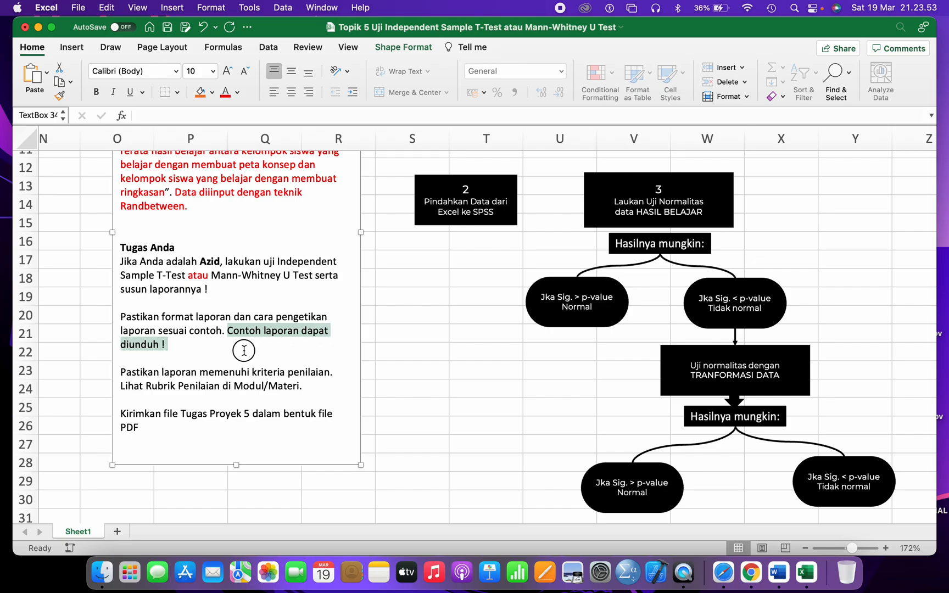
left_click(222, 381)
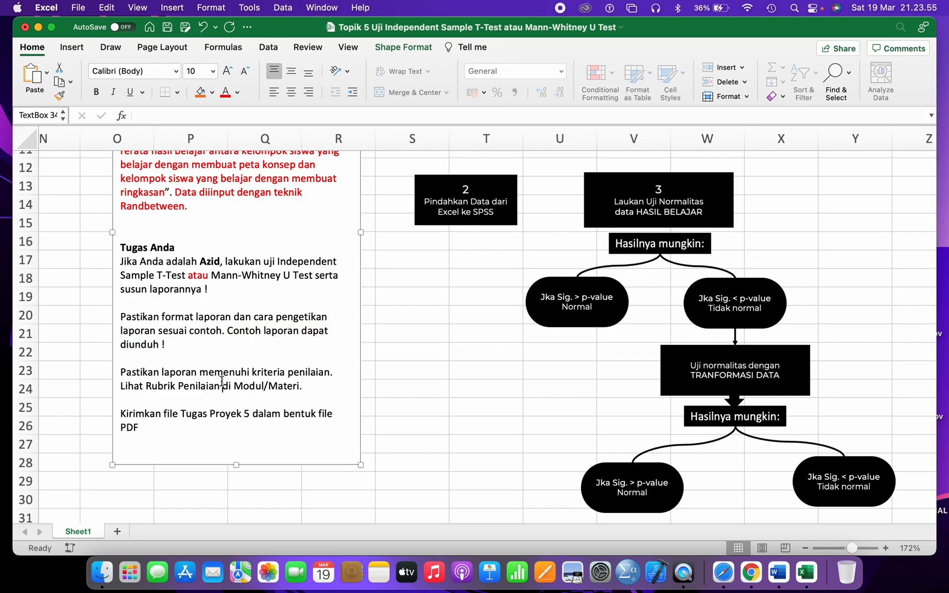
left_click_drag(161, 374, 299, 375)
left_click_drag(146, 387, 287, 388)
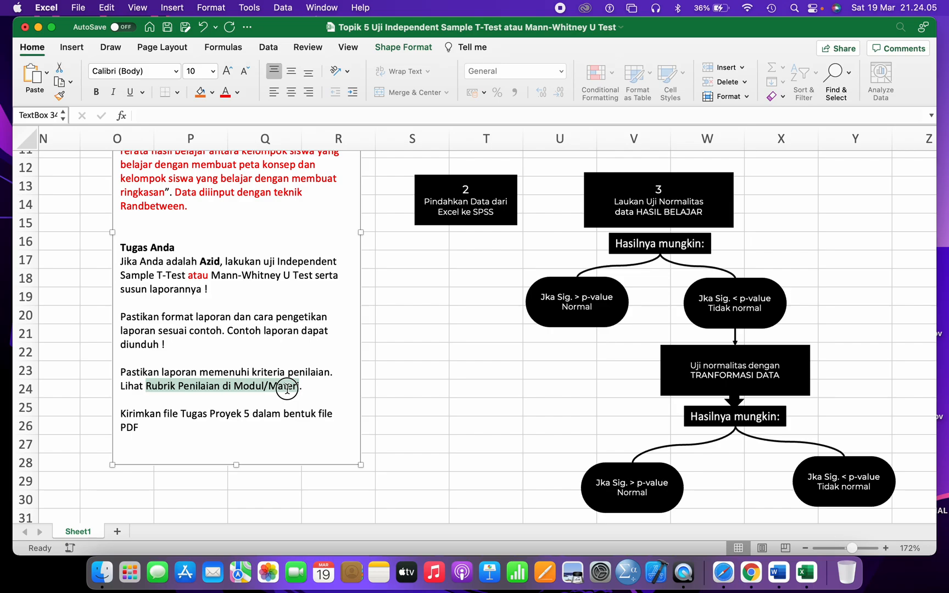
left_click(183, 403)
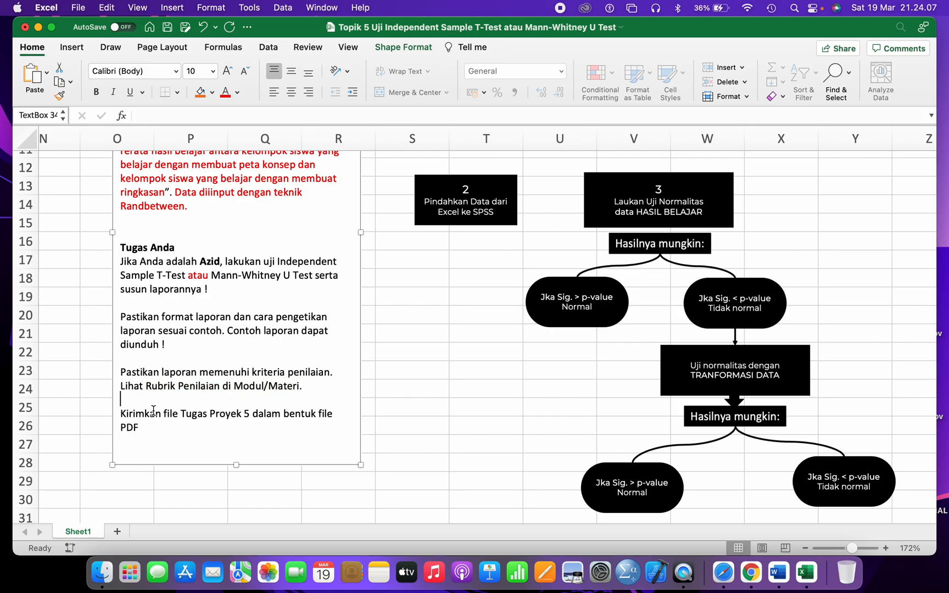
left_click_drag(167, 413, 229, 414)
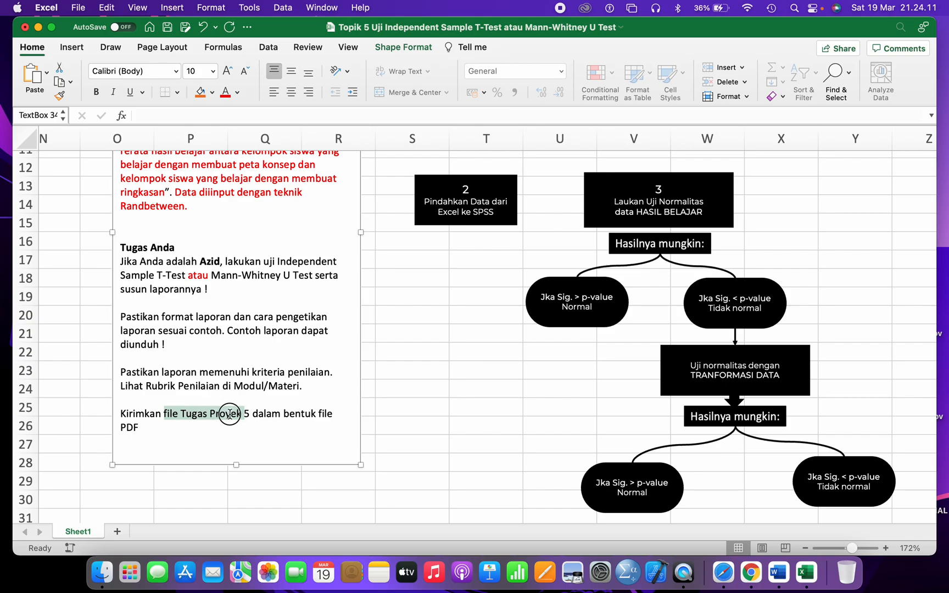
left_click(216, 295)
- Scroll around the worksheet to review the instructions and the flowchart picture
scroll(215, 295, "up", 5)
scroll(215, 295, "right", 3)
scroll(215, 295, "up", 2)
scroll(216, 295, "left", 2)
scroll(216, 296, "down", 2)
scroll(314, 294, "left", 3)
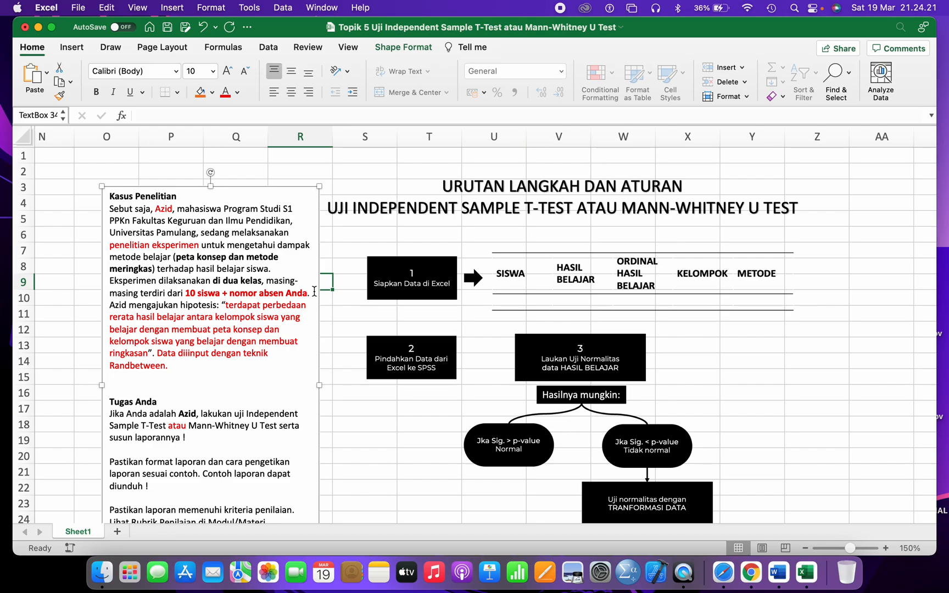
scroll(314, 291, "down", 2)
scroll(314, 291, "right", 1)
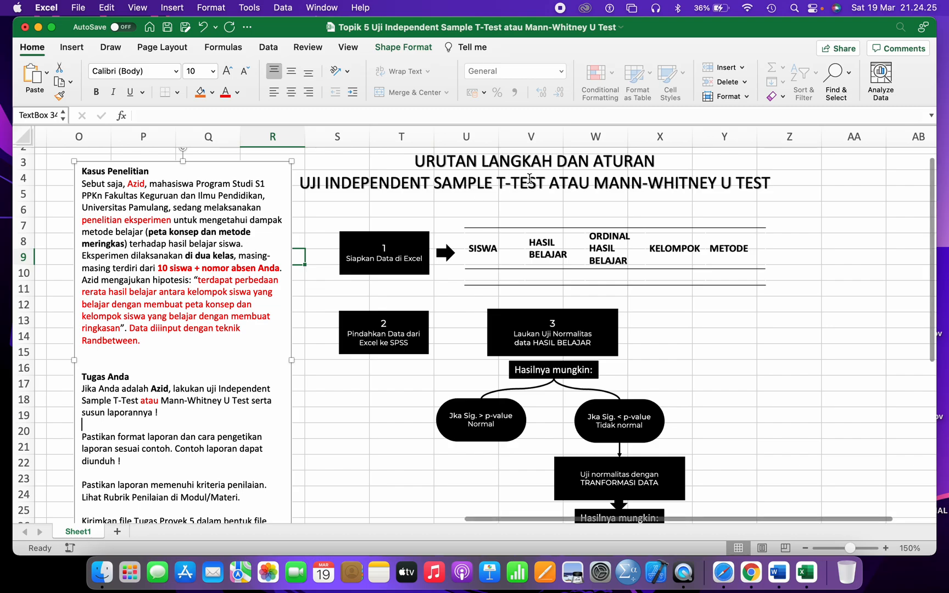
left_click(418, 258)
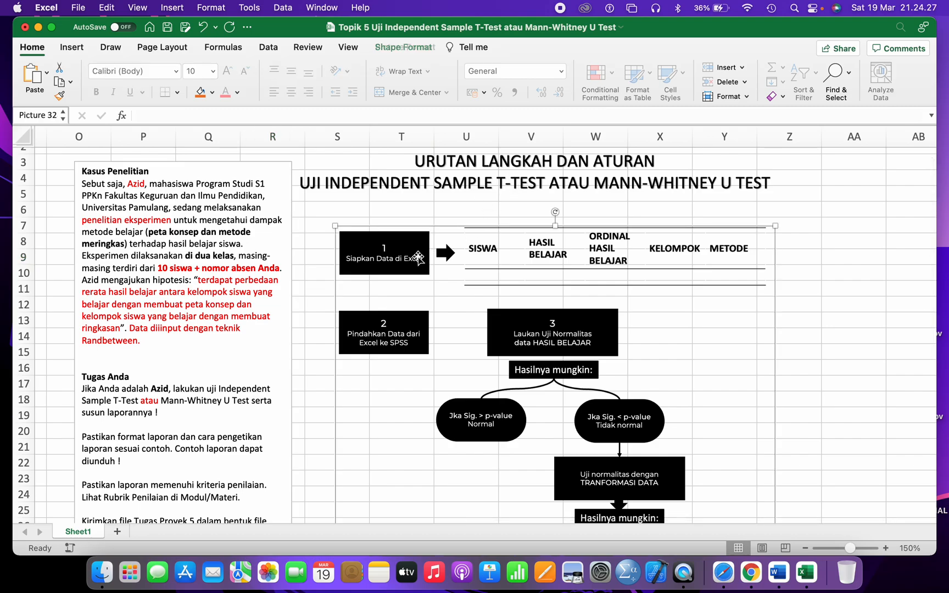
scroll(418, 258, "down", 1)
scroll(419, 258, "right", 1)
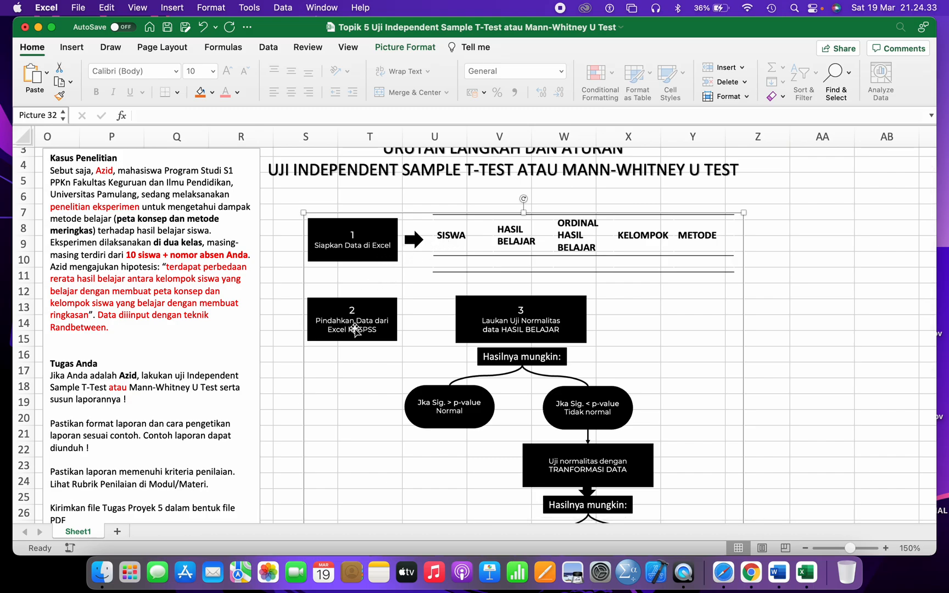
scroll(401, 328, "down", 3)
scroll(401, 329, "right", 1)
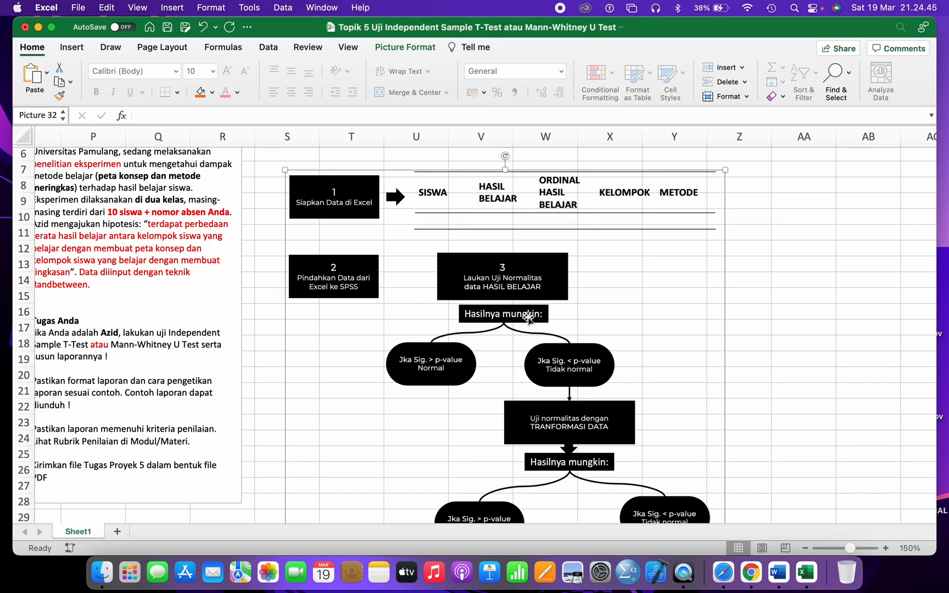
scroll(528, 320, "down", 1)
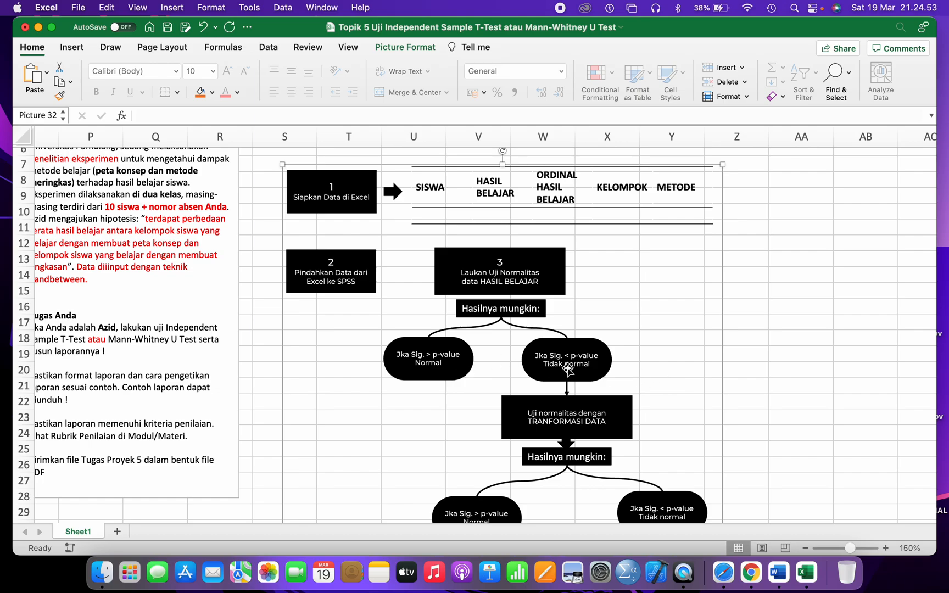
scroll(567, 369, "down", 1)
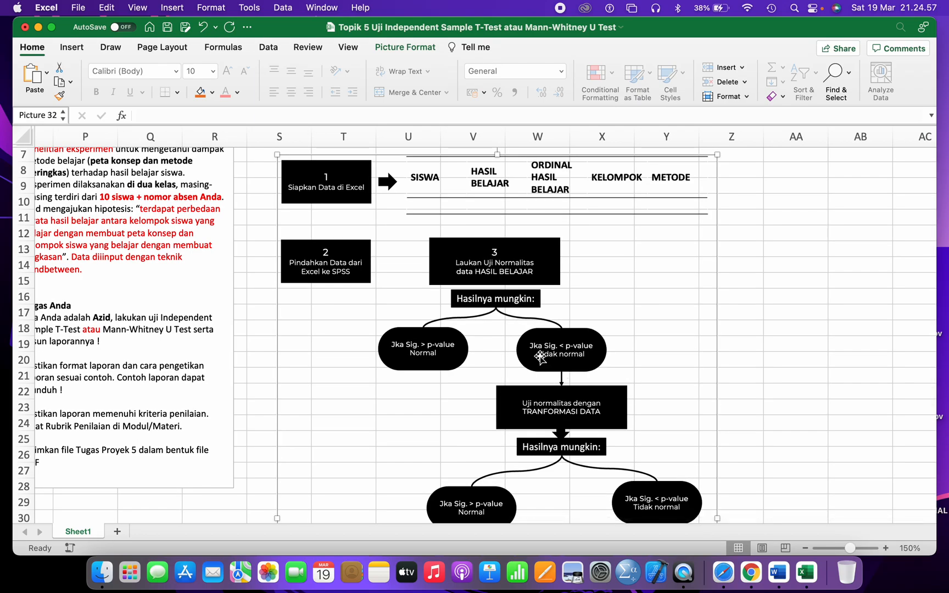
scroll(560, 407, "down", 1)
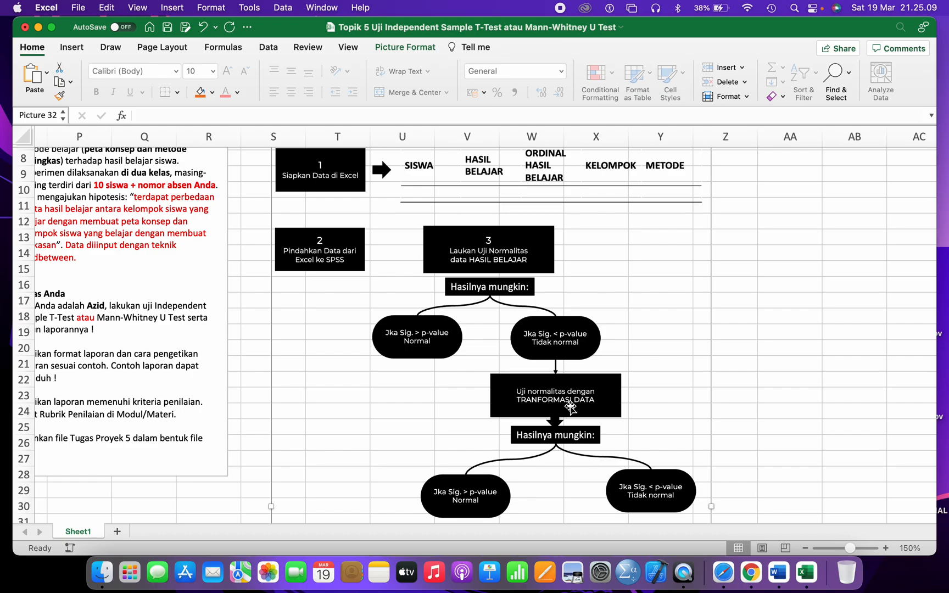
scroll(502, 324, "down", 3)
scroll(502, 324, "left", 1)
scroll(500, 300, "down", 2)
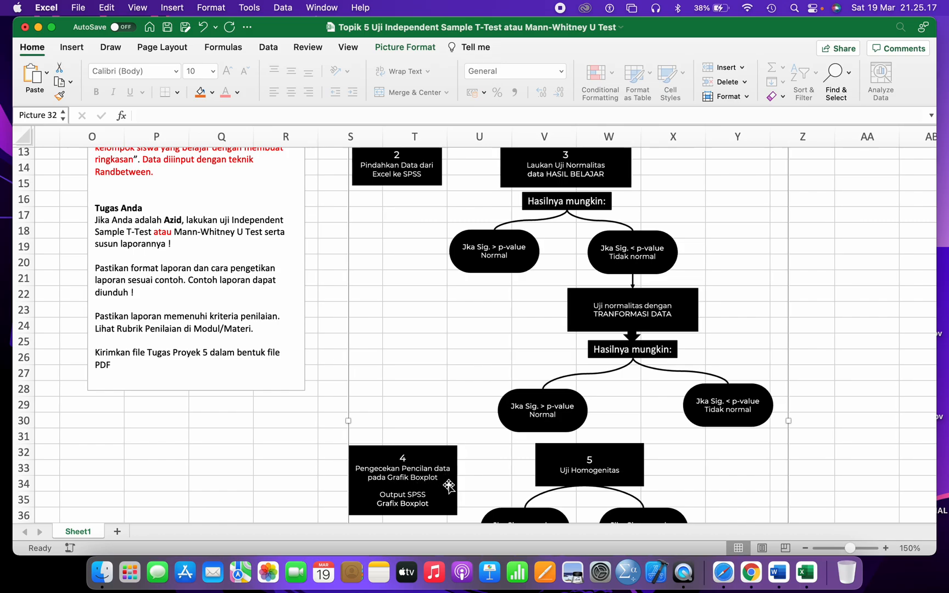
scroll(448, 486, "right", 2)
scroll(449, 486, "right", 3)
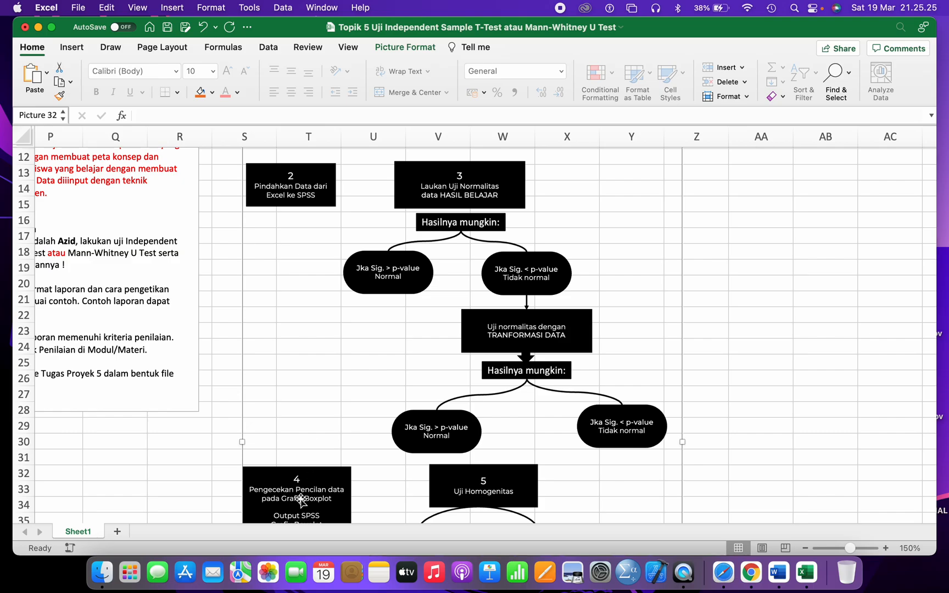
scroll(560, 333, "down", 5)
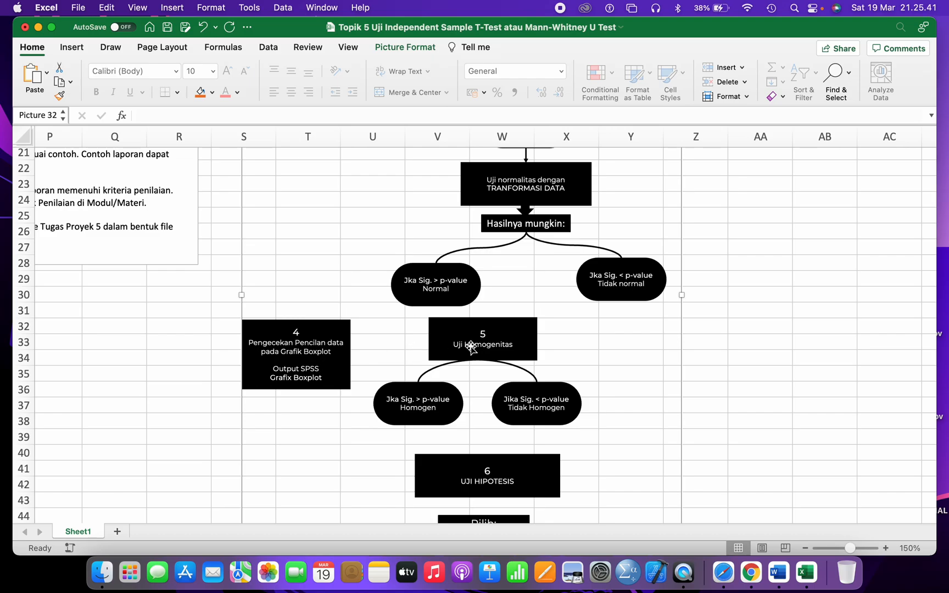
scroll(471, 346, "down", 2)
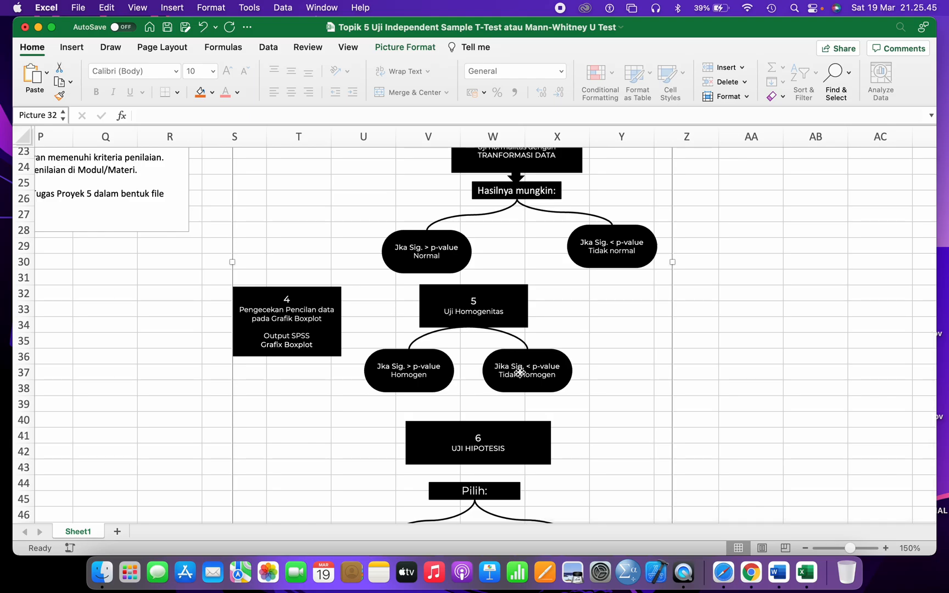
scroll(520, 373, "down", 2)
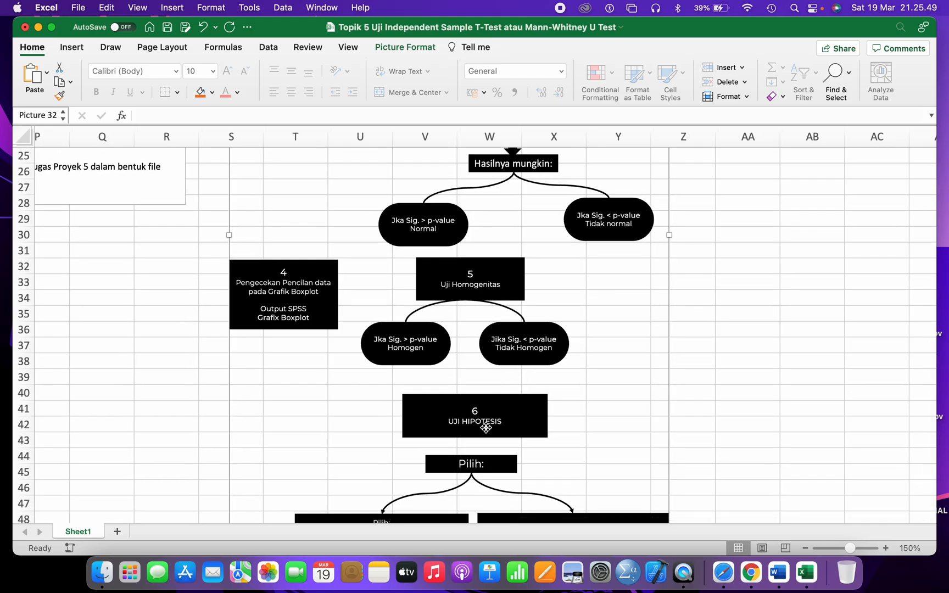
scroll(489, 429, "down", 6)
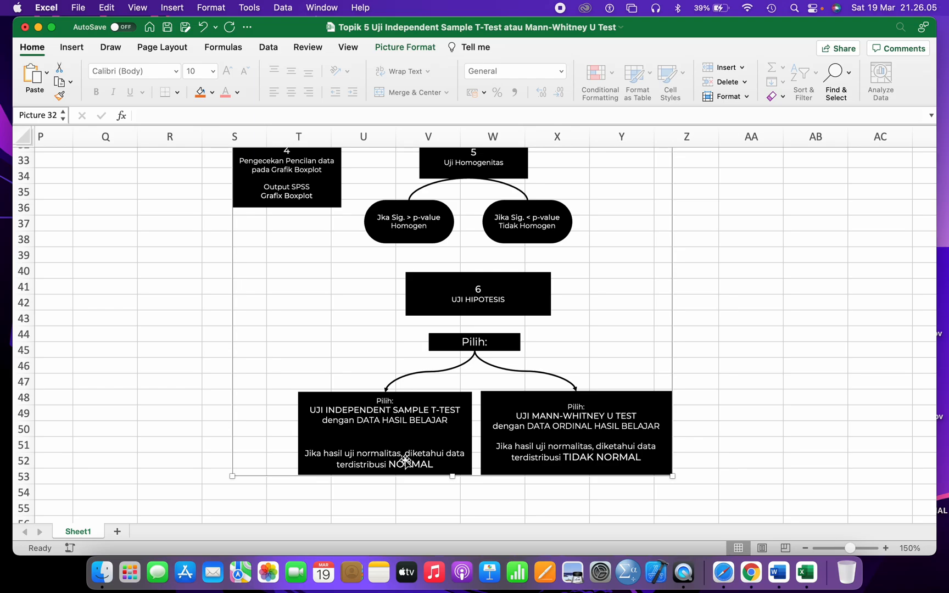
scroll(405, 461, "up", 10)
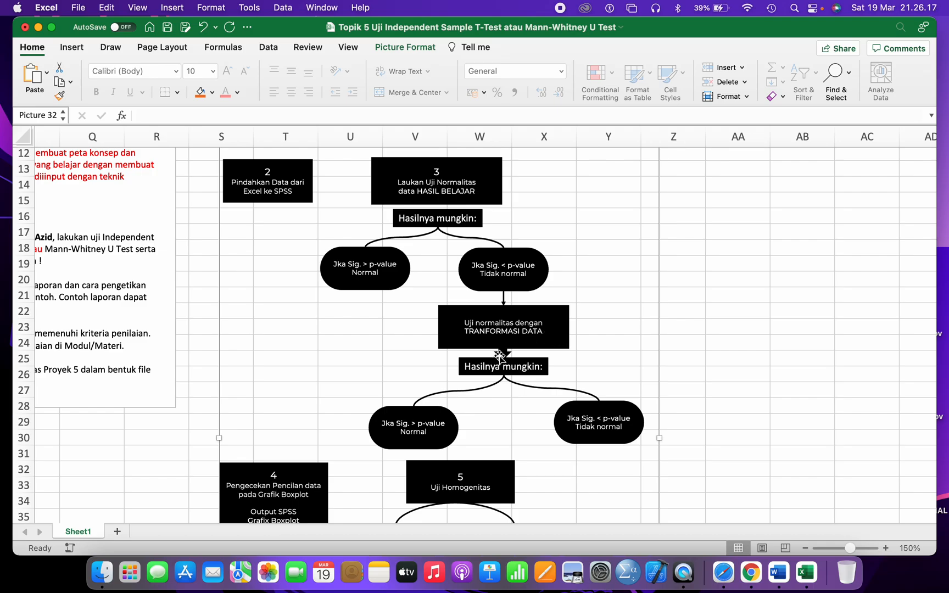
scroll(430, 417, "down", 10)
scroll(430, 418, "down", 3)
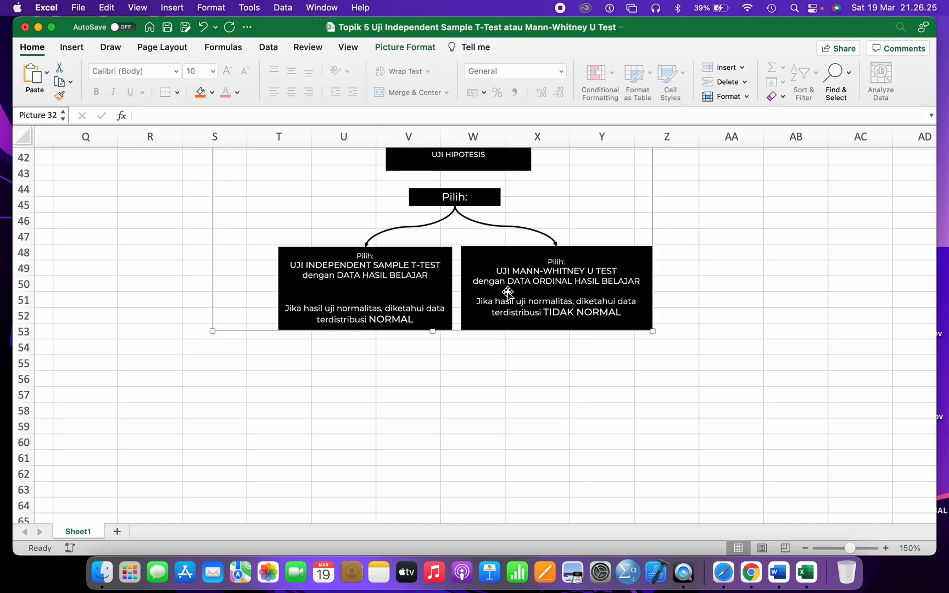
scroll(523, 305, "up", 10)
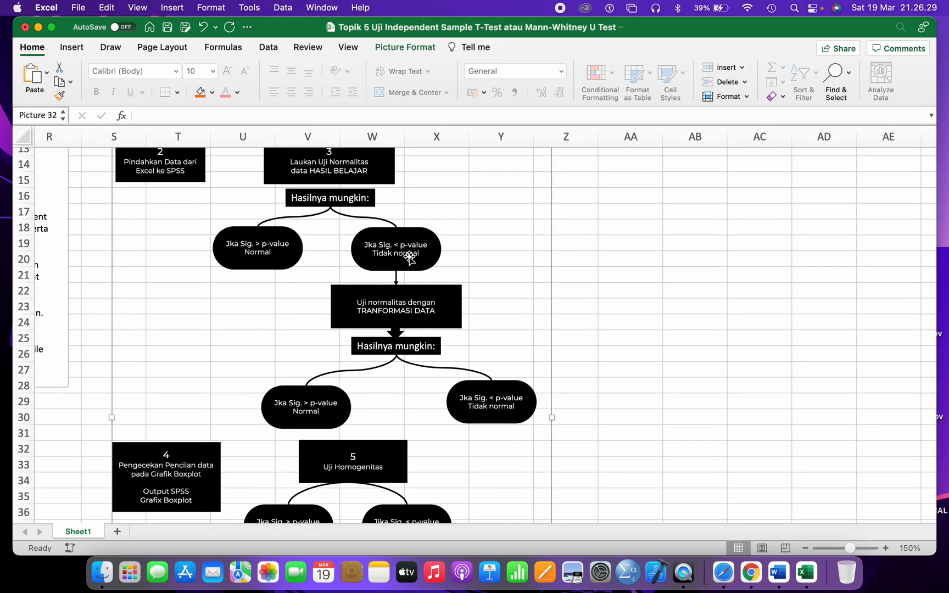
scroll(418, 277, "down", 3)
scroll(417, 277, "down", 7)
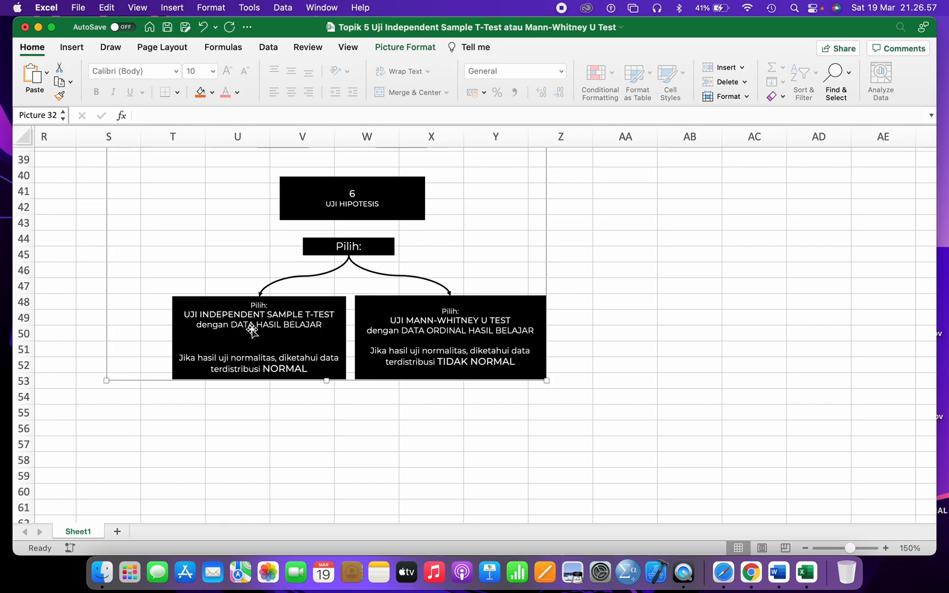
scroll(266, 329, "up", 20)
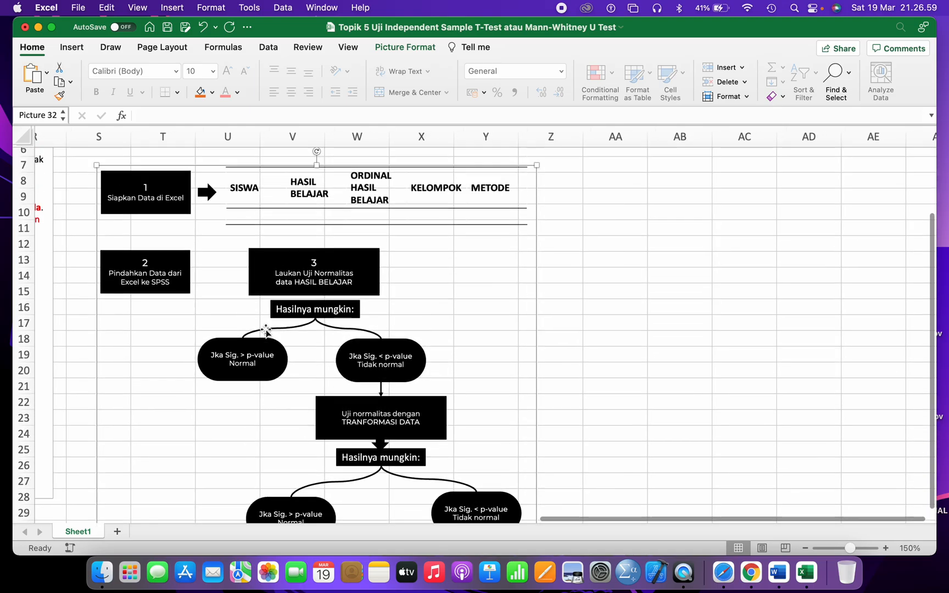
scroll(309, 285, "down", 20)
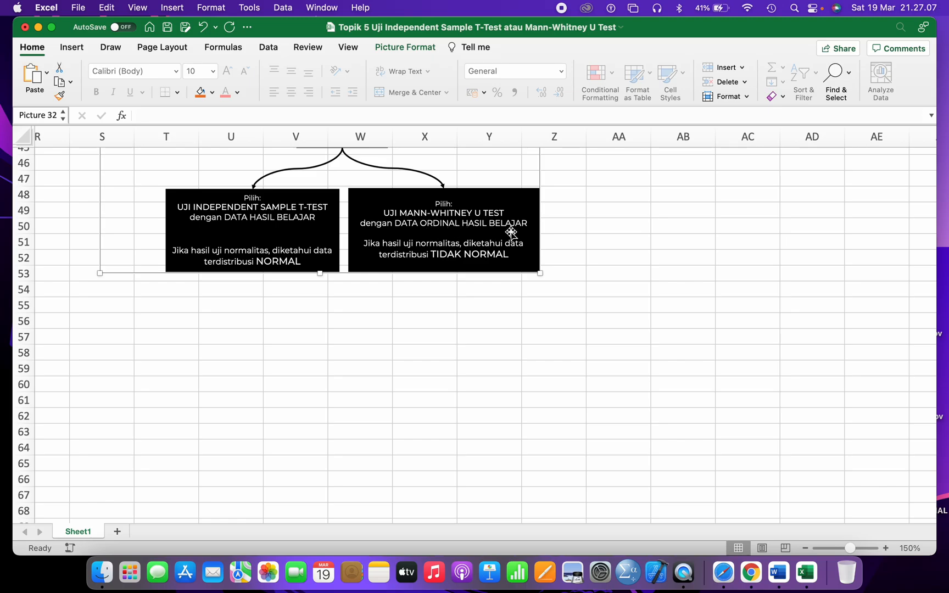
scroll(511, 233, "up", 15)
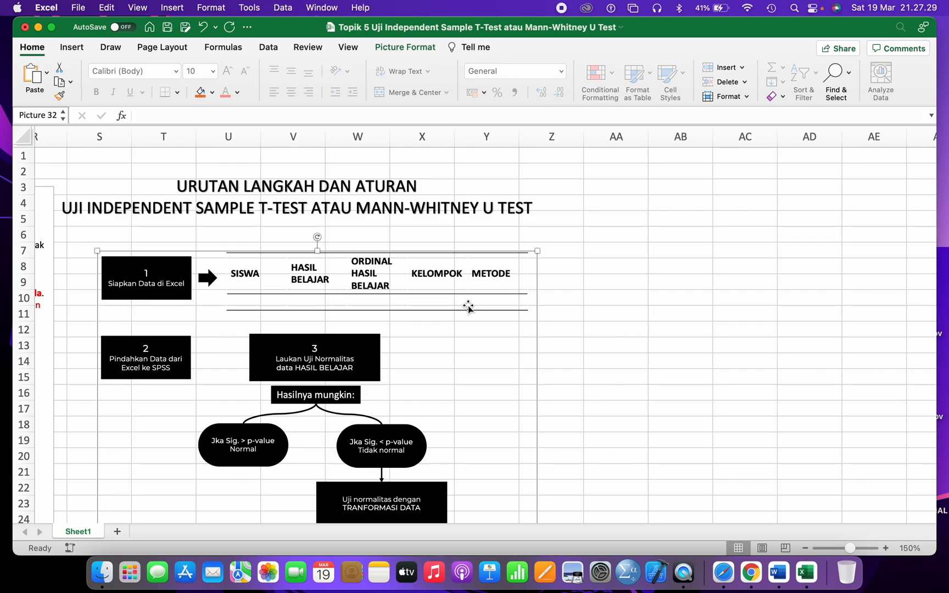
scroll(468, 307, "left", 10)
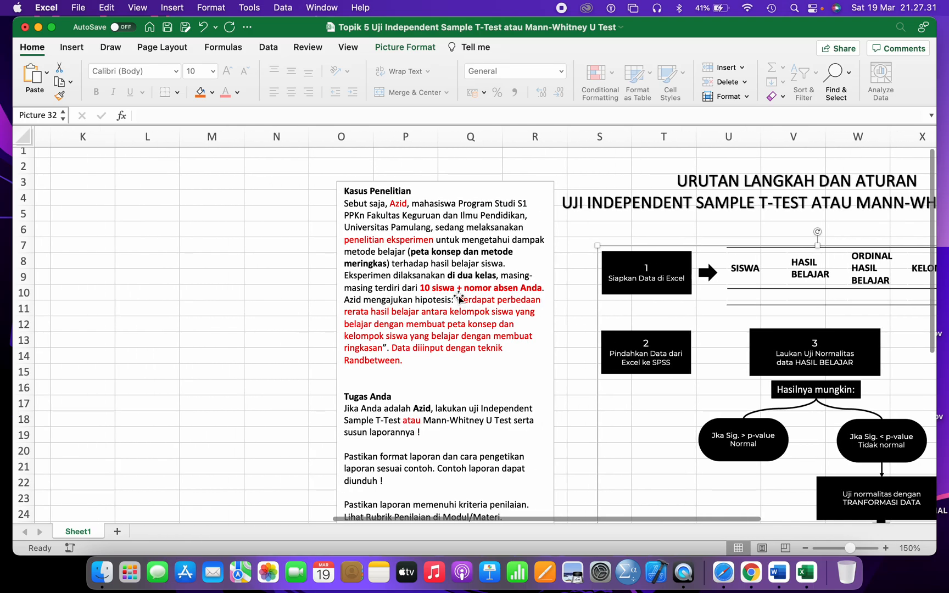
- Highlight the words 'eksperimen' and 'peta konsep' in the Kasus Penelitian case text
left_click(392, 235)
left_click_drag(389, 239, 482, 252)
left_click(425, 290)
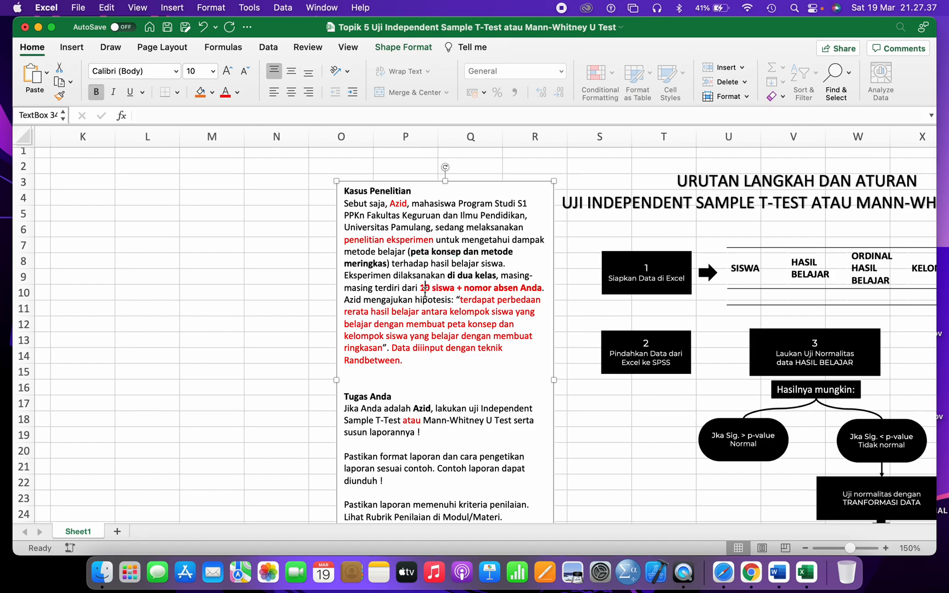
scroll(424, 290, "right", 3)
left_click_drag(317, 249, 287, 261)
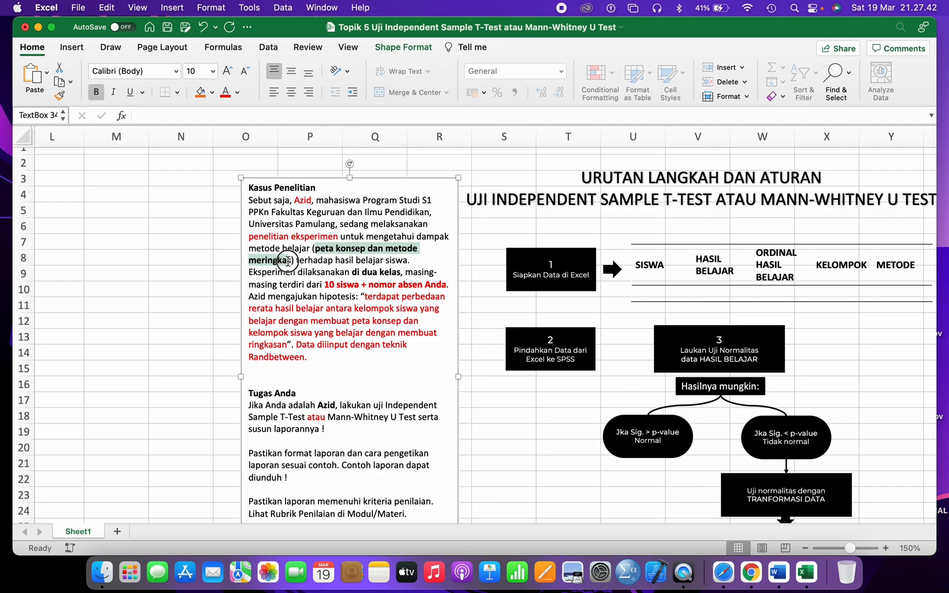
left_click(316, 254)
scroll(307, 264, "right", 3)
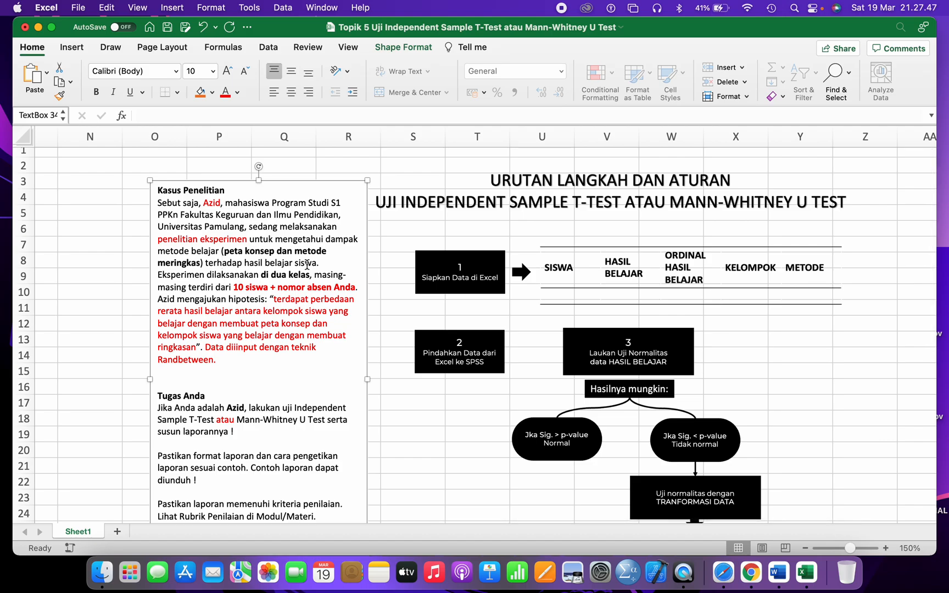
- Inspect the test-steps flowchart picture, then select an empty cell beside it
left_click(433, 273)
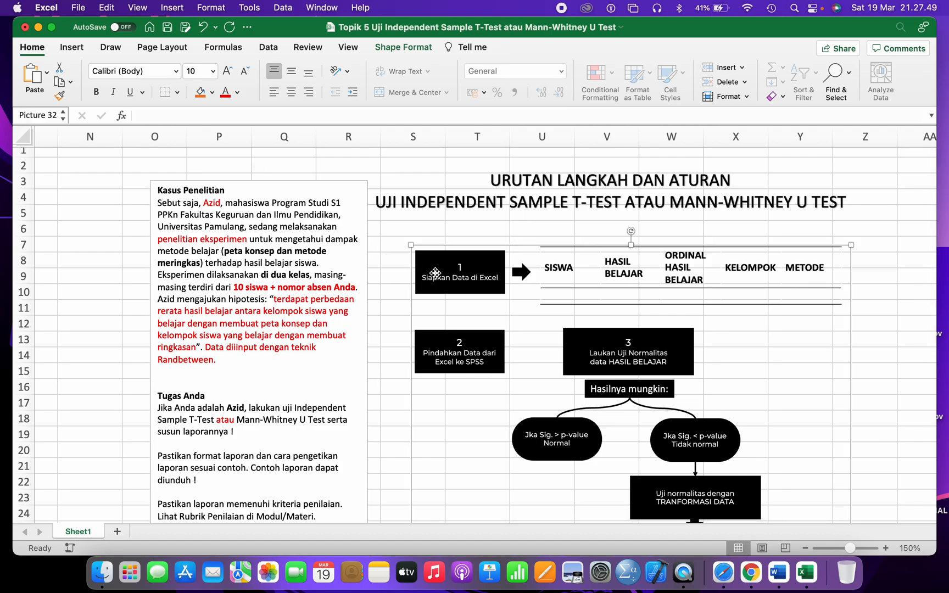
scroll(435, 273, "right", 2)
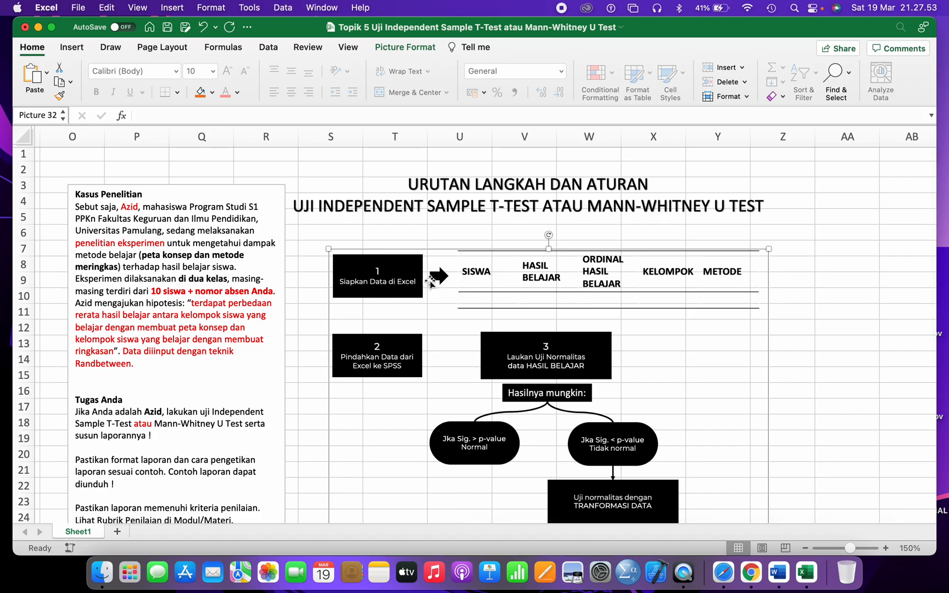
scroll(402, 286, "right", 2)
scroll(402, 285, "down", 1)
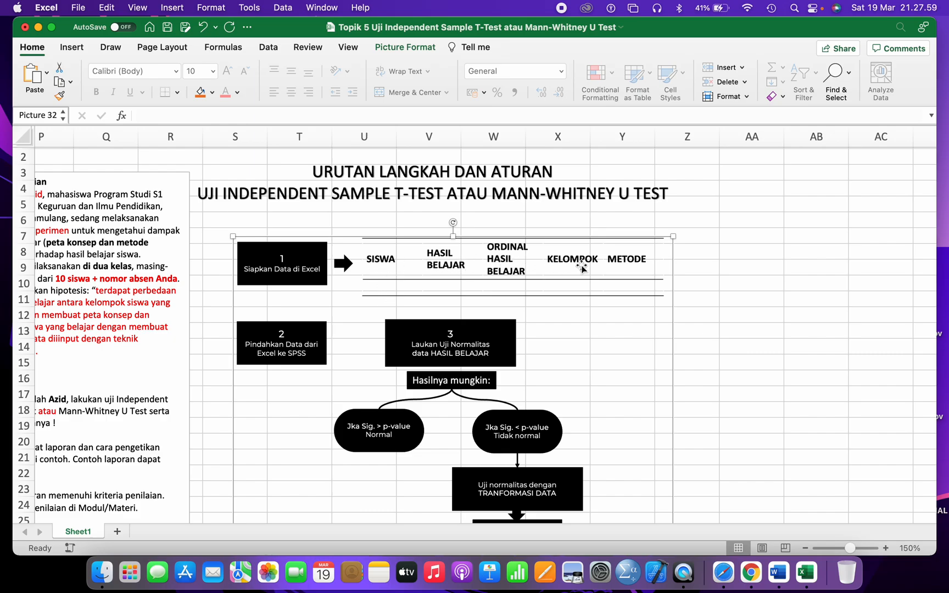
scroll(615, 268, "right", 1)
scroll(617, 267, "right", 2)
left_click(734, 253)
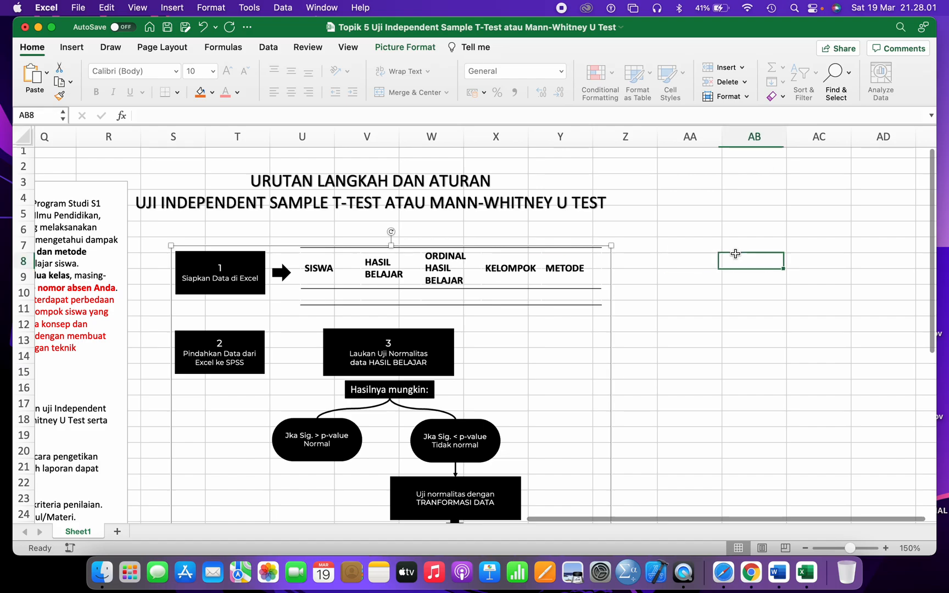
scroll(730, 252, "right", 2)
- Enter headers Siswa, Hasil Belajar, Ordinal Hasil Belajar, Kelompok, Metode in AB7:AF7; widen columns AC and AD
left_click(679, 236)
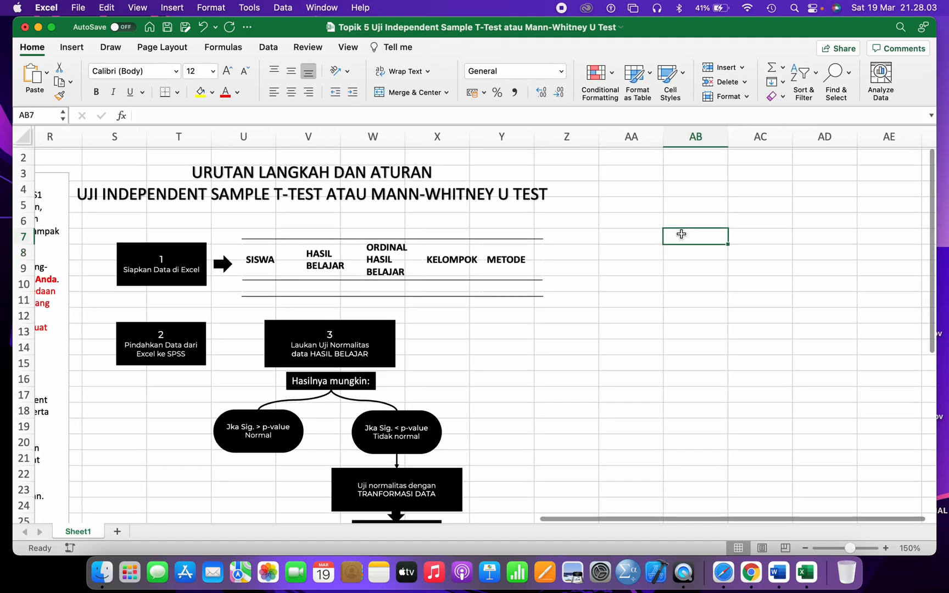
type("Siswa")
key("Tab")
scroll(680, 233, "right", 2)
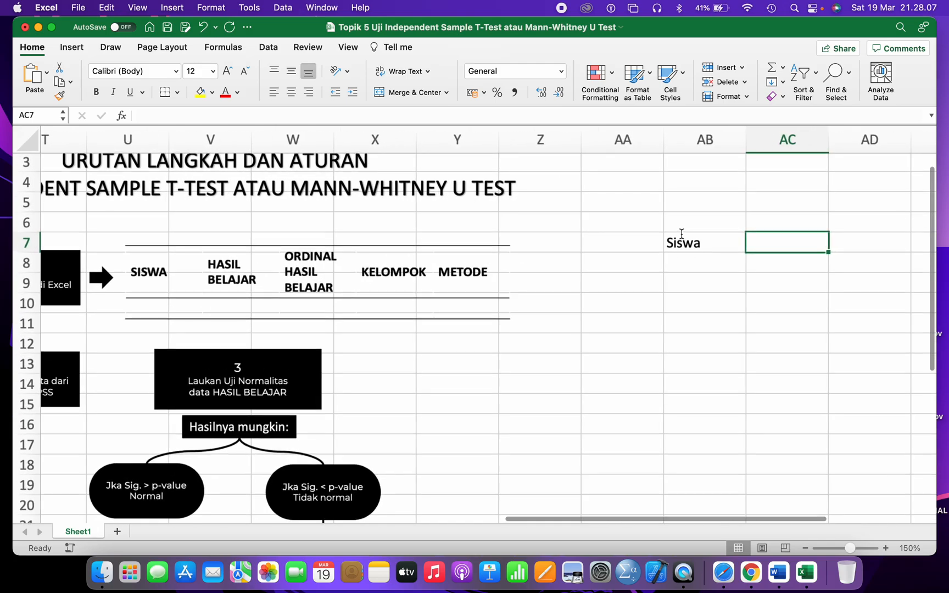
scroll(681, 233, "up", 3)
type("Hasil")
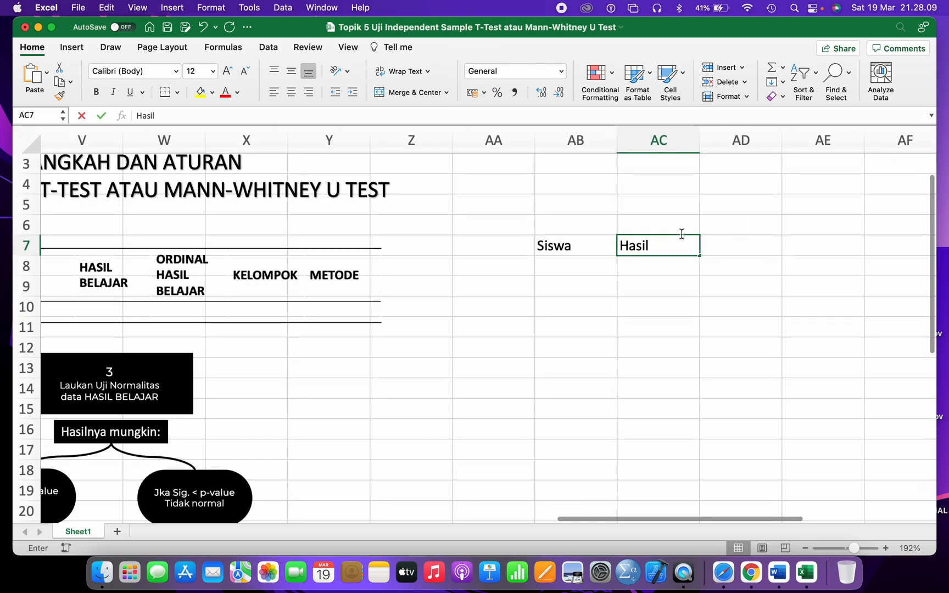
type(" Belajar")
key("Tab")
type("Ordinal Hasil Belajar")
key("Escape")
key("Tab")
type("Kelompok")
key("Tab")
type("Meto")
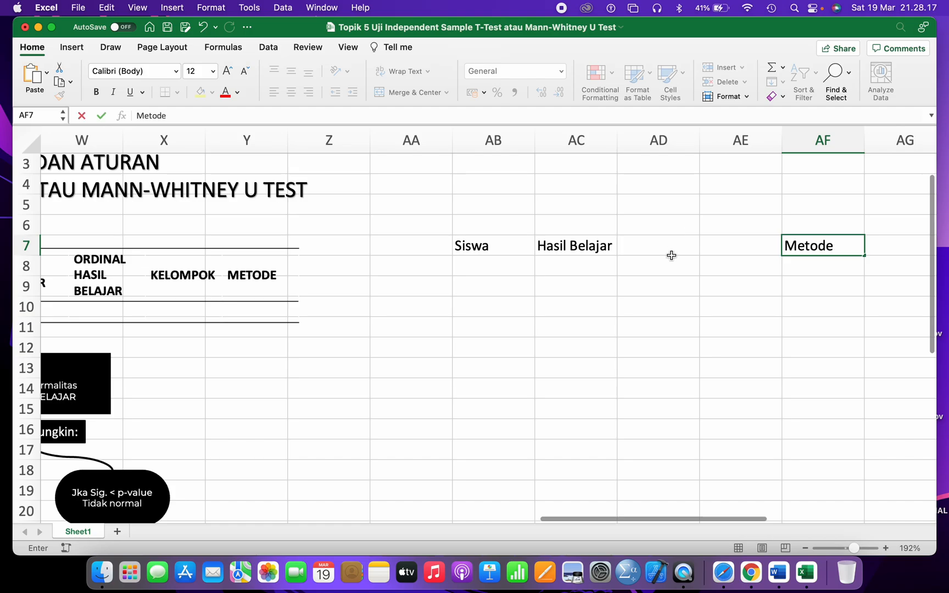
left_click(650, 341)
left_click_drag(701, 141, 750, 135)
left_click_drag(619, 142, 624, 142)
- Highlight '10 siswa + nomor absen Anda' in the case text
scroll(482, 293, "left", 10)
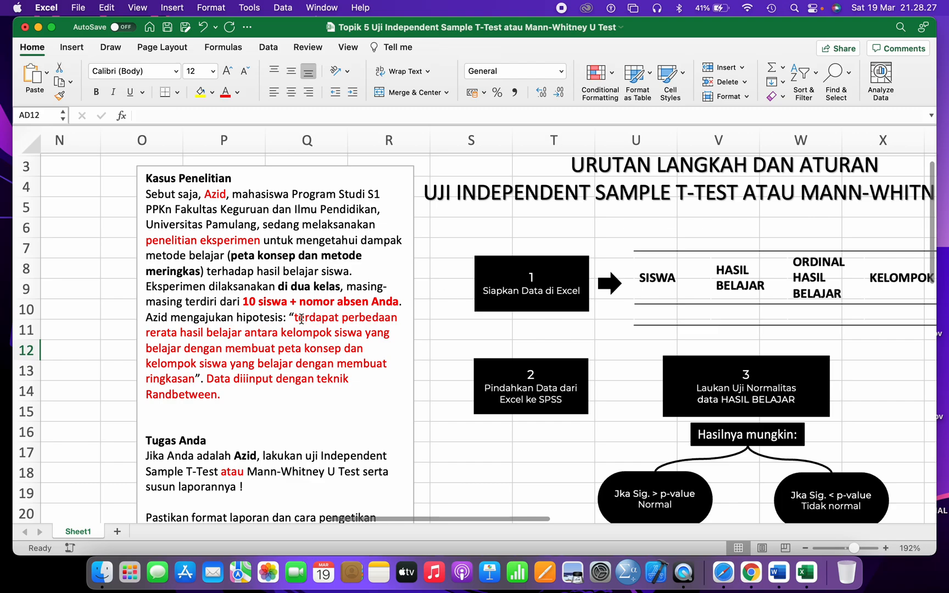
left_click_drag(246, 301, 388, 302)
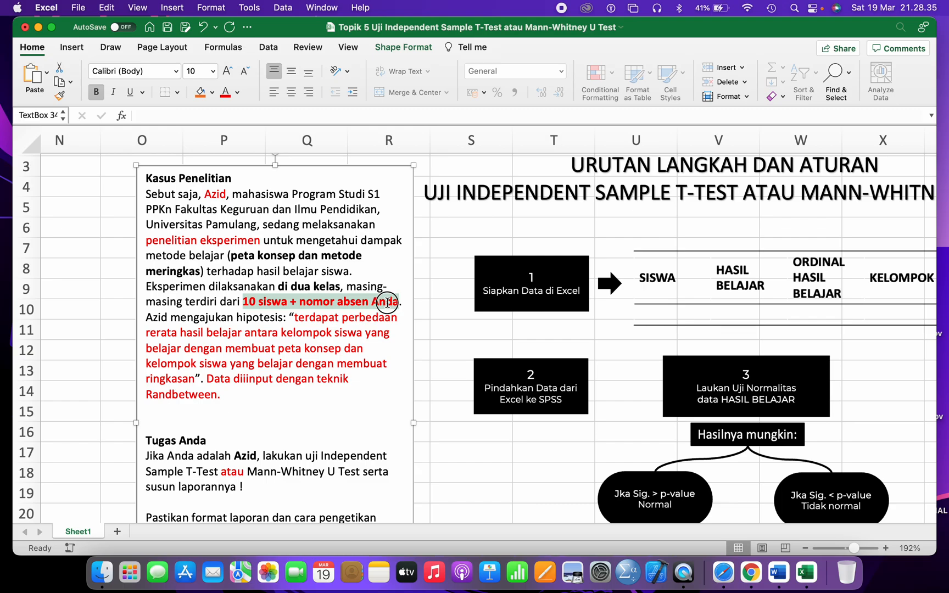
scroll(334, 313, "right", 10)
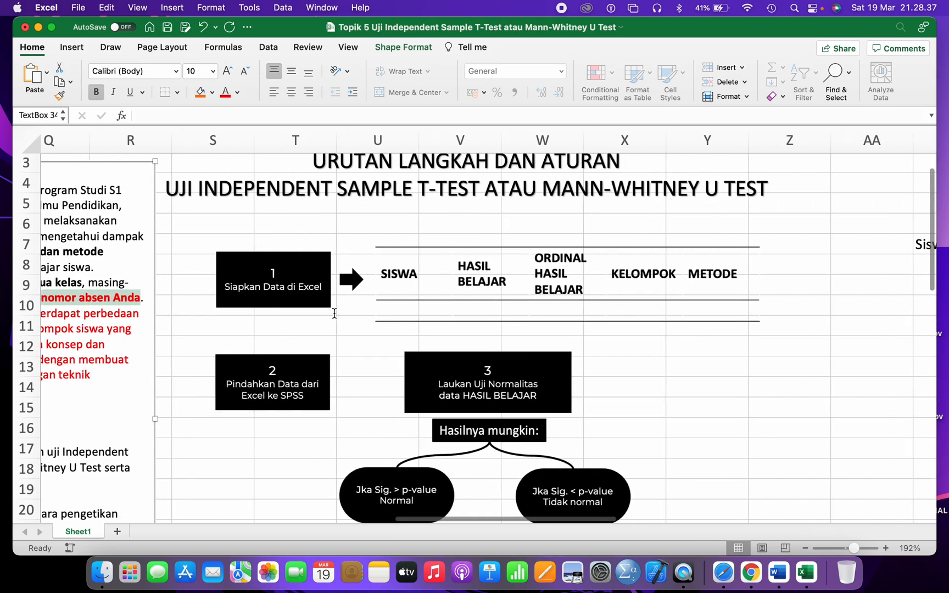
- Fill AA9:AA12 with No Absen:, 2, Jumlah Siswa and the formula =10+2
left_click(450, 318)
left_click(492, 290)
type("B")
key("BackSpace")
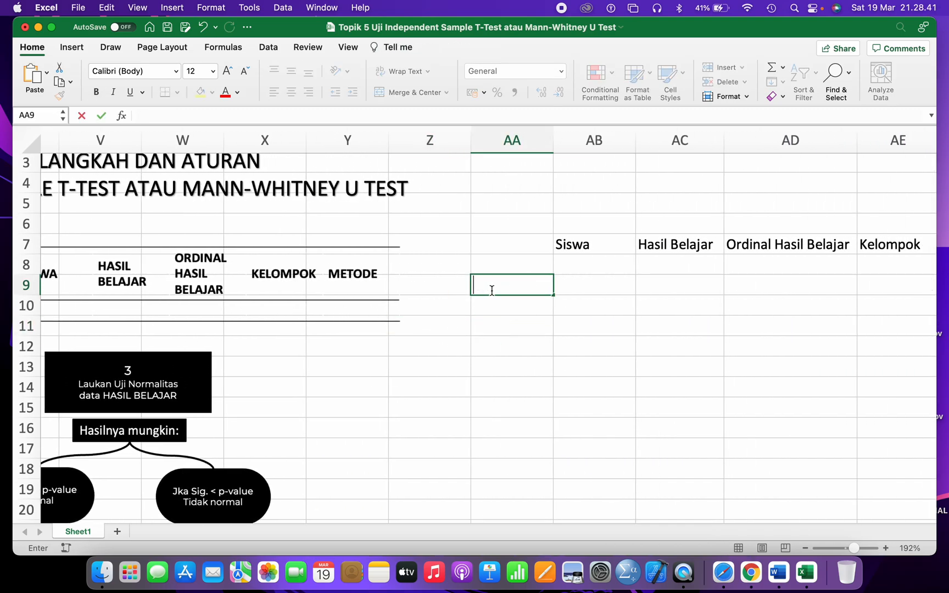
type("No Absen:")
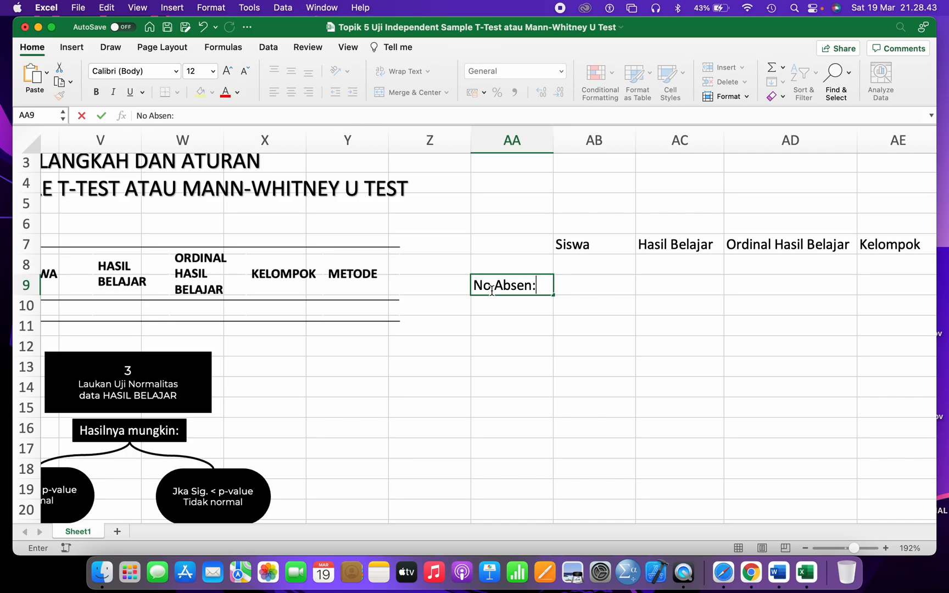
key("Return")
type("2")
key("Return")
type("5")
key("BackSpace")
type("Jumlah Siswa")
key("Return")
type("=10+2")
key("Return")
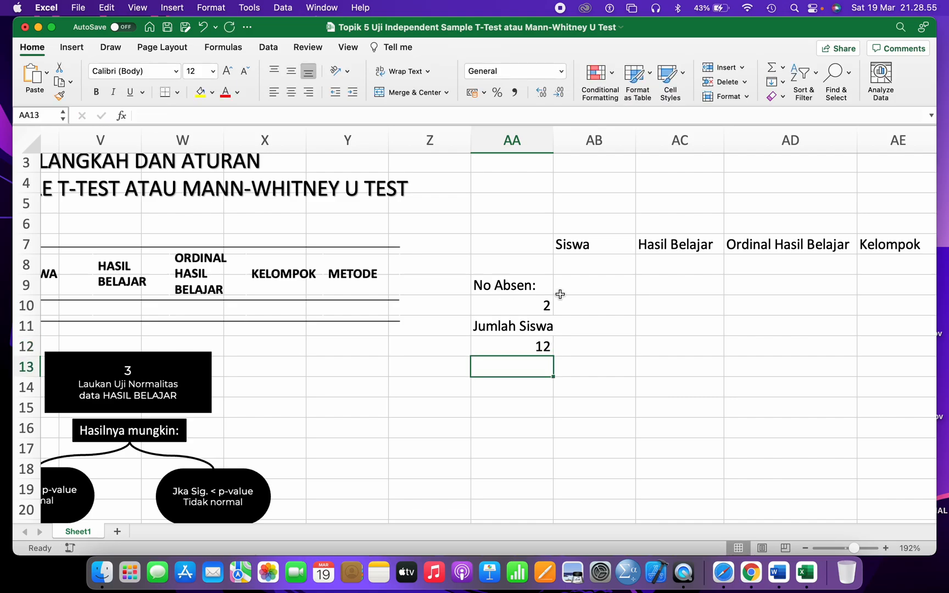
- Change the absence number to 3 and the class-size formula to give 13
scroll(560, 294, "right", 3)
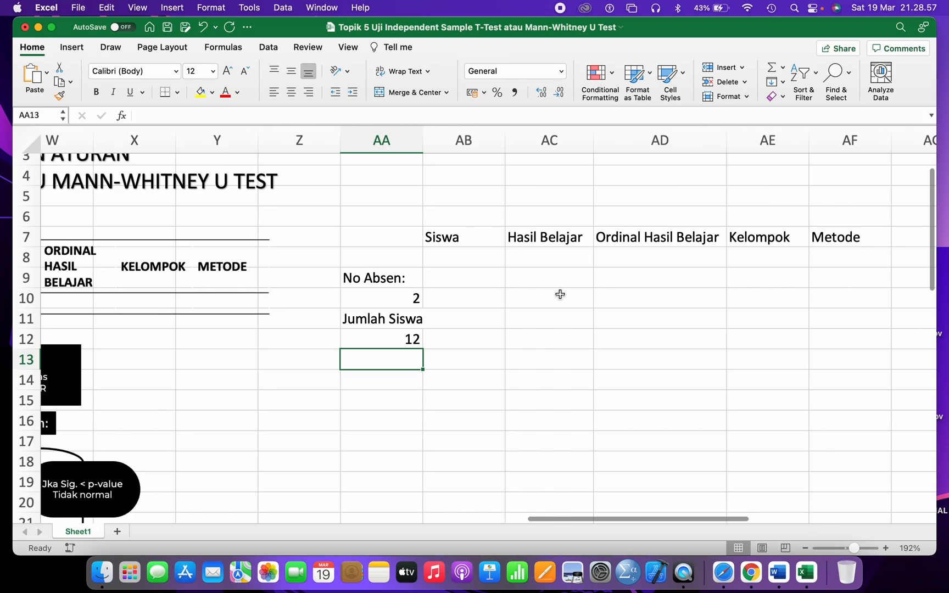
scroll(529, 305, "down", 2)
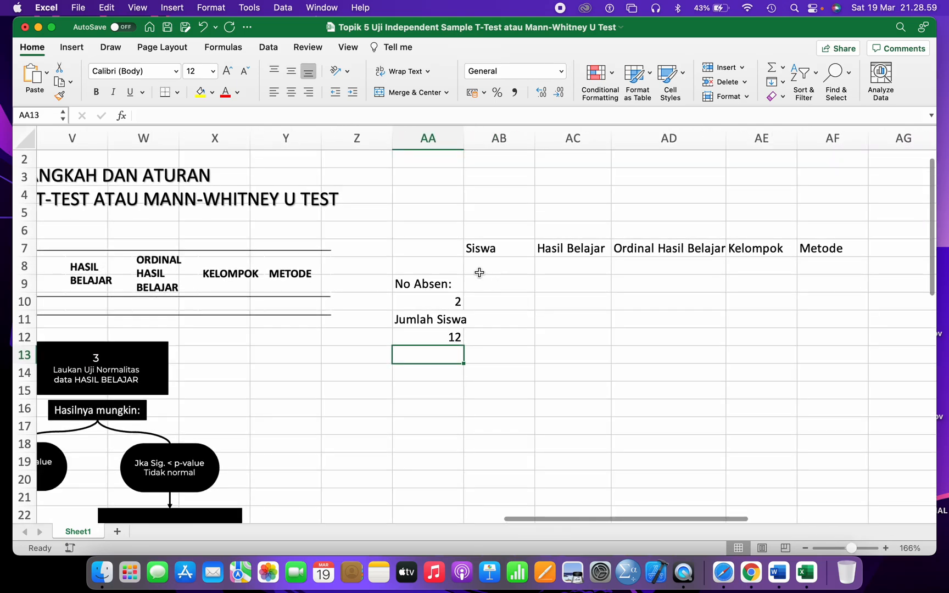
left_click(442, 305)
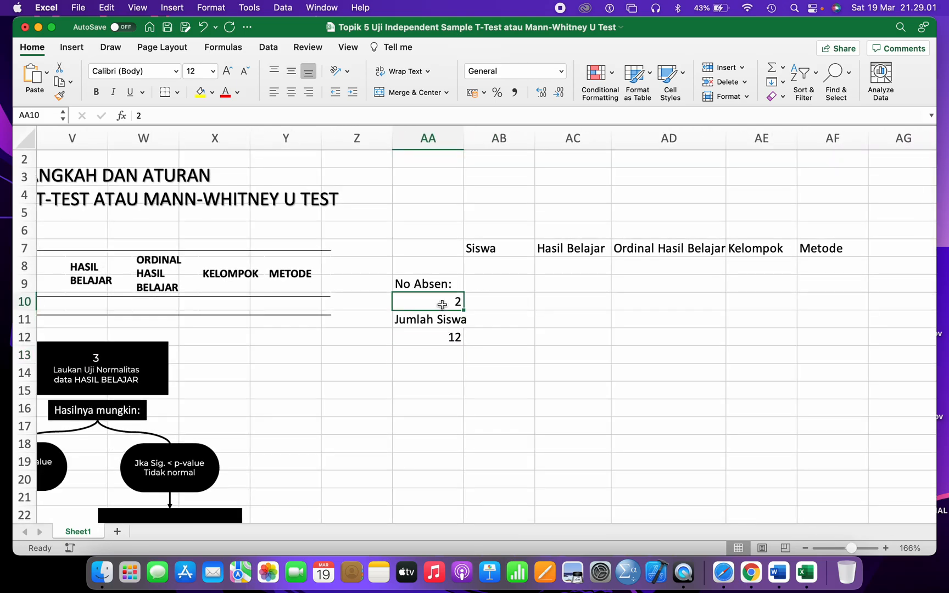
type("3")
key("Return")
left_click(442, 340)
double_click(442, 340)
type("3")
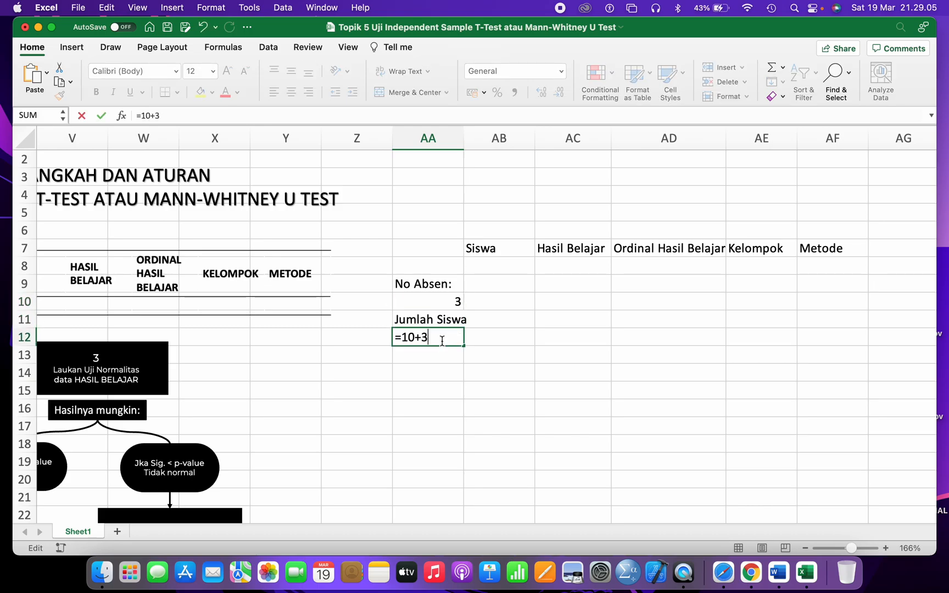
key("Return")
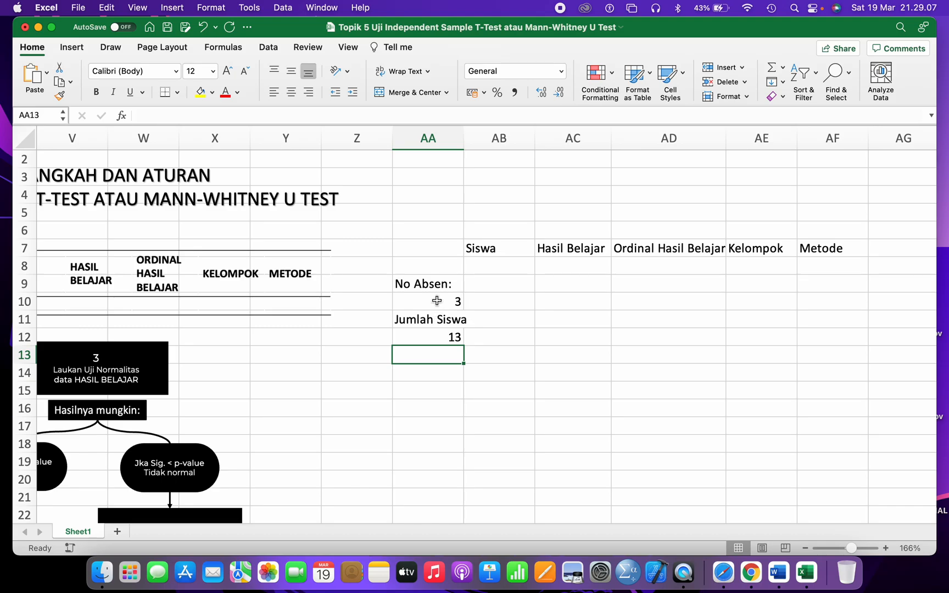
- Set the absence number to 1 and the formula to =10+1 so Jumlah Siswa shows 11
left_click_drag(434, 278, 432, 334)
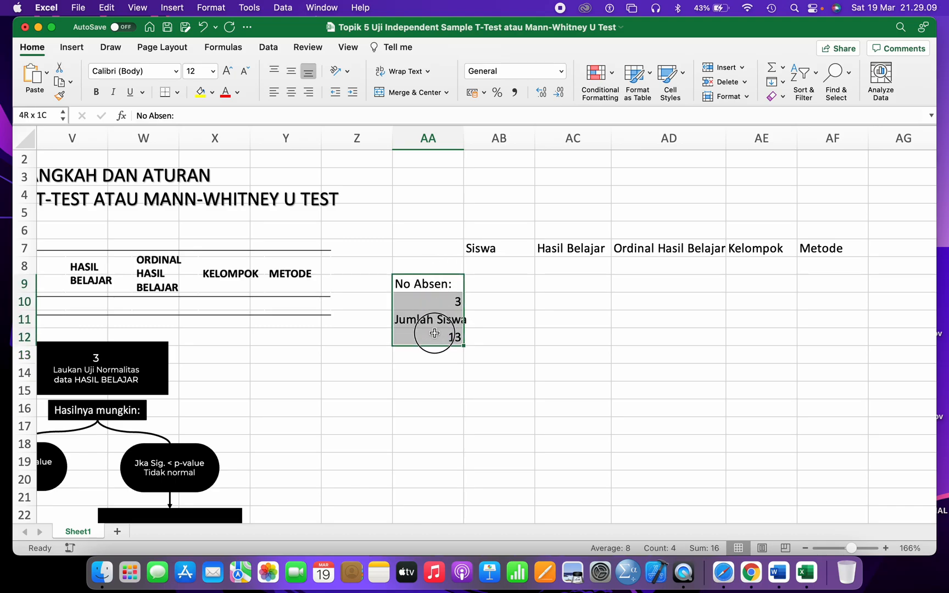
left_click(441, 310)
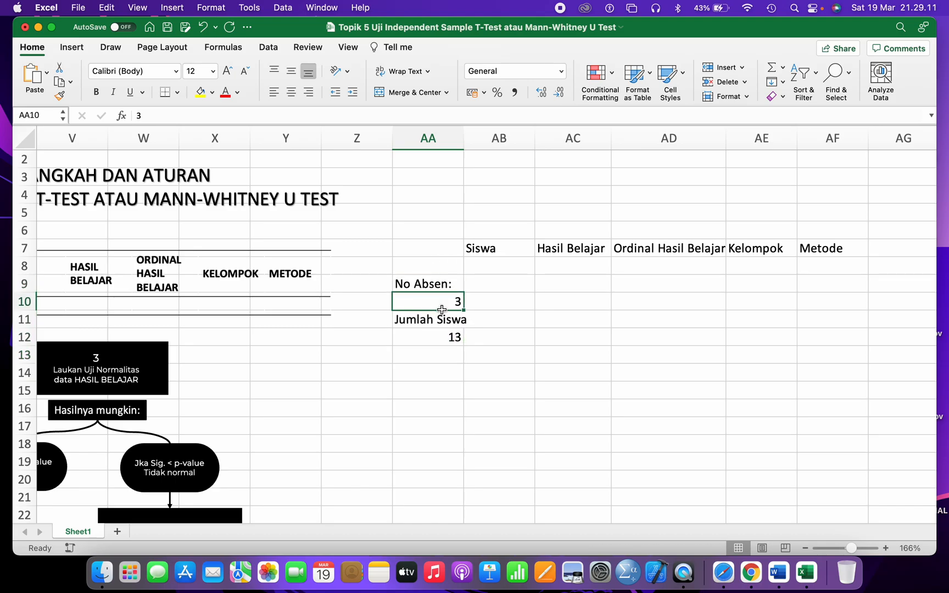
type("1")
left_click(437, 336)
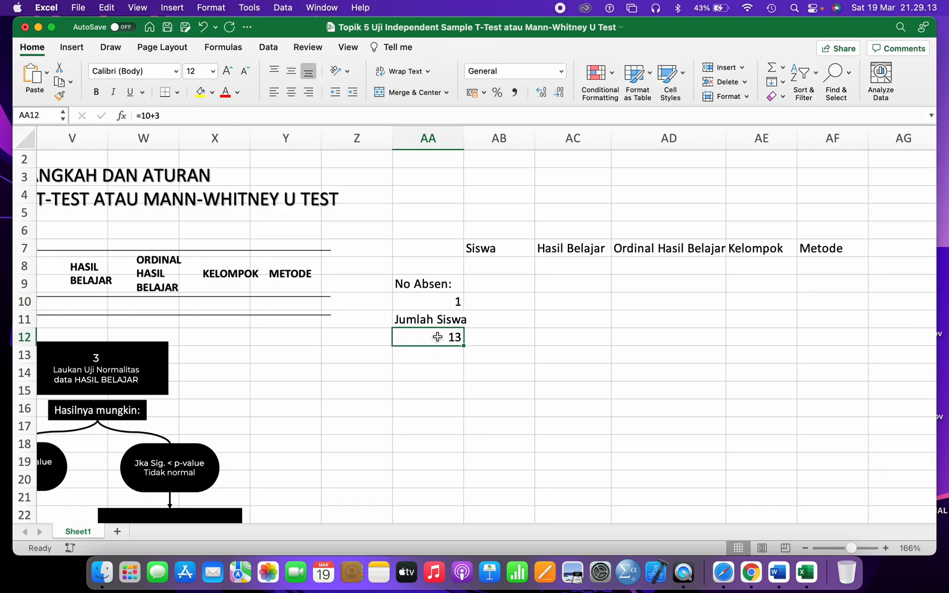
double_click(437, 336)
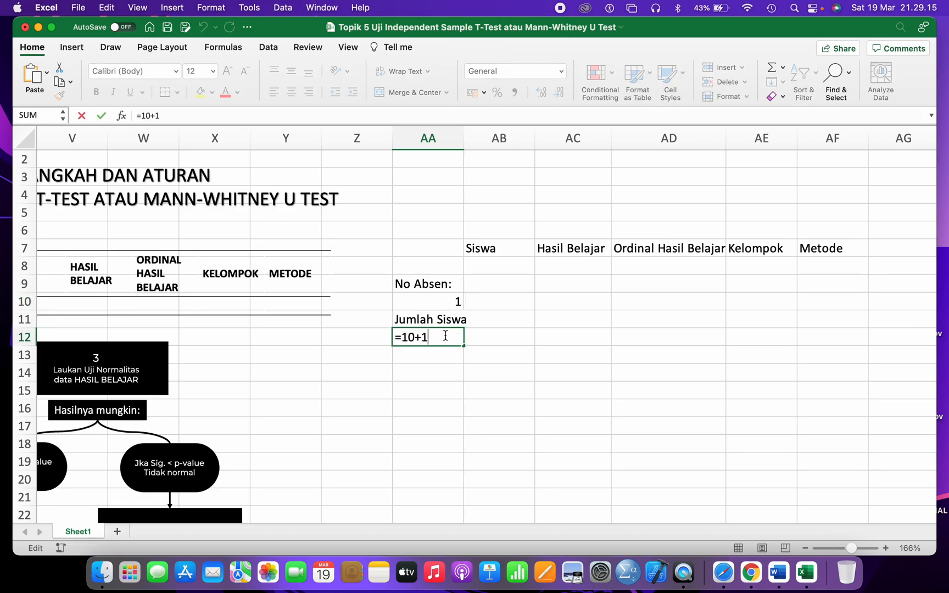
type("1")
key("Return")
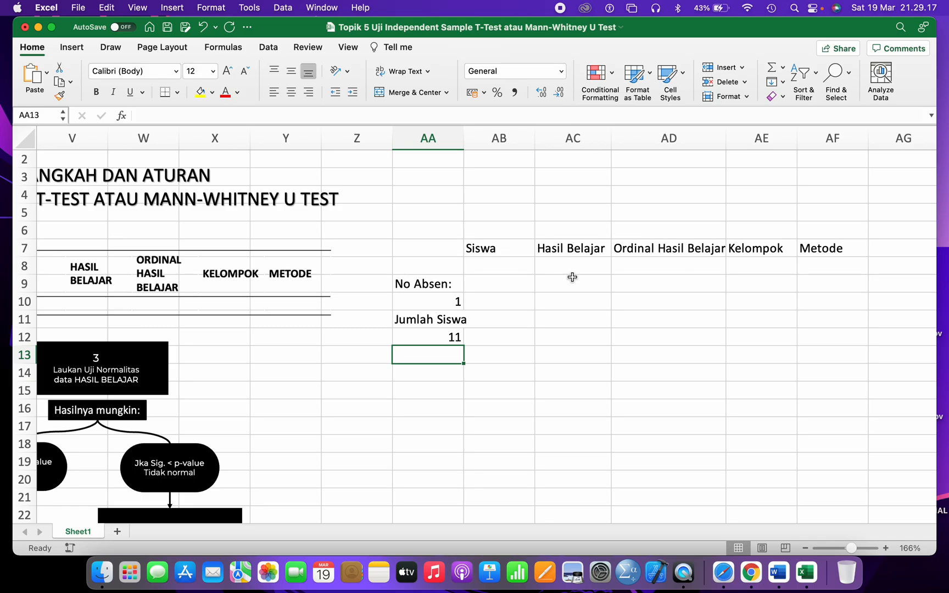
- Enter student numbers 1 and 2 in AB8 and AB9 under Siswa
left_click(507, 268)
type("1")
left_click(500, 290)
type("2")
left_click(510, 266)
- Number the first group's students 1–11 in column AB, centre them, and copy them to AB19 for group 2
left_click_drag(511, 266, 533, 464)
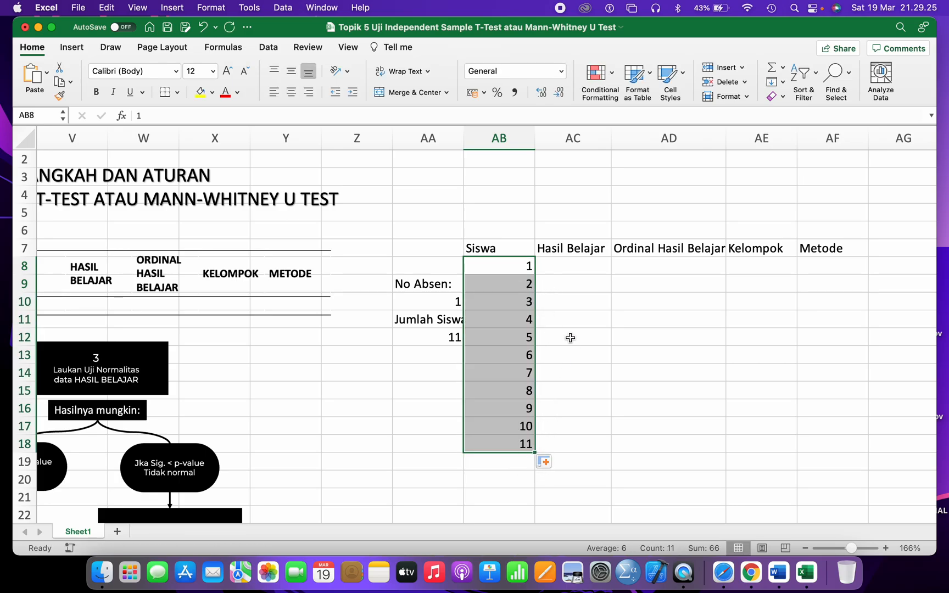
left_click(292, 92)
scroll(552, 323, "down", 5)
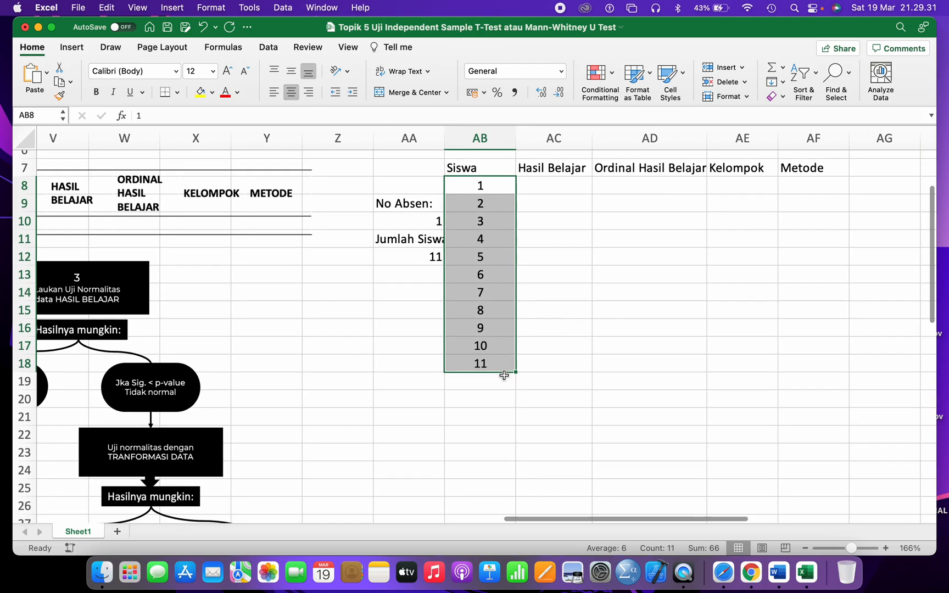
key("super+c")
left_click(498, 380)
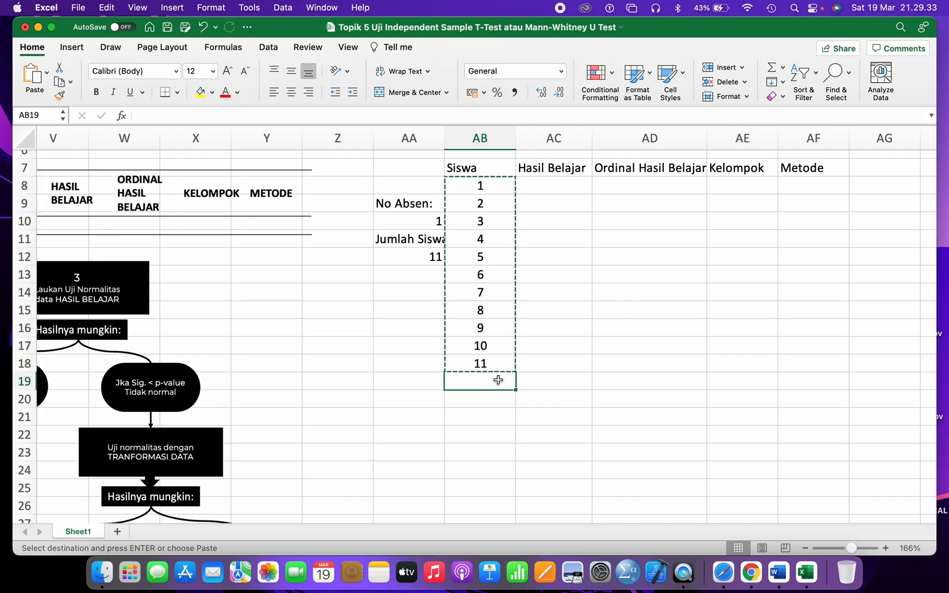
key("super+v")
- Put 1 in the Kelompok column for the first group's rows 8–18
scroll(497, 378, "down", 5)
scroll(498, 379, "up", 2)
scroll(488, 328, "up", 1)
scroll(508, 329, "up", 3)
scroll(508, 329, "right", 1)
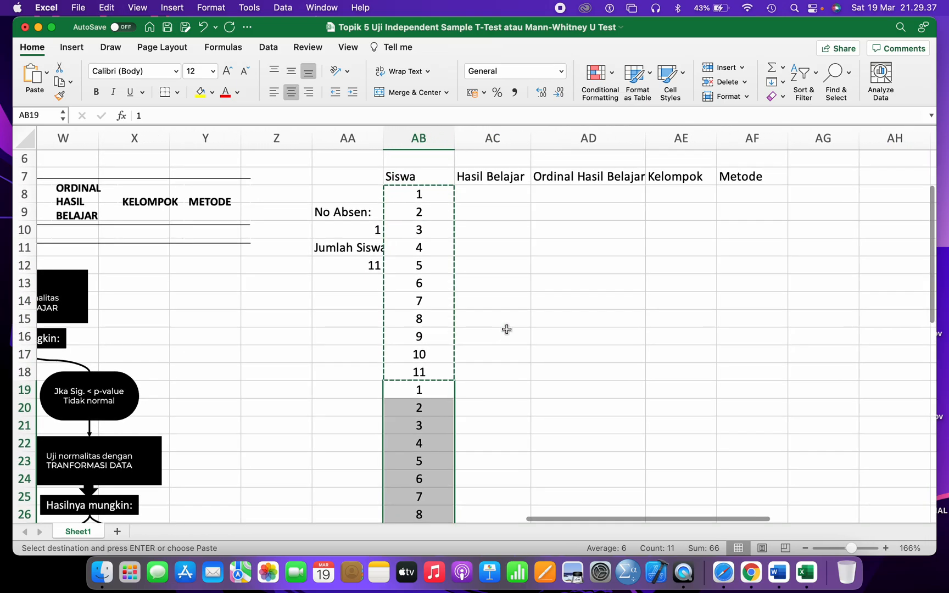
left_click(665, 196)
type("1")
left_click(677, 222)
left_click(680, 195)
key("super+c")
left_click_drag(682, 197, 663, 368)
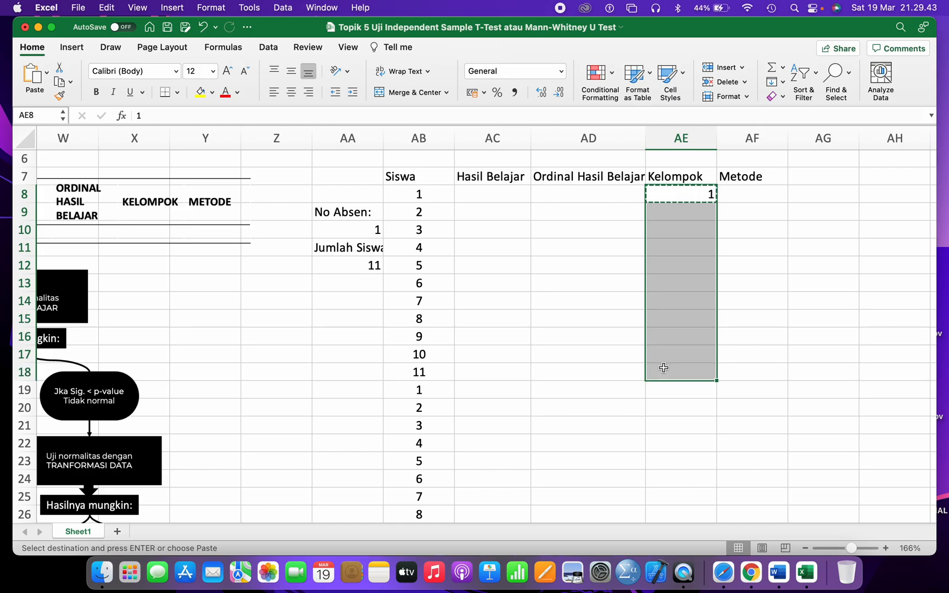
key("super+v")
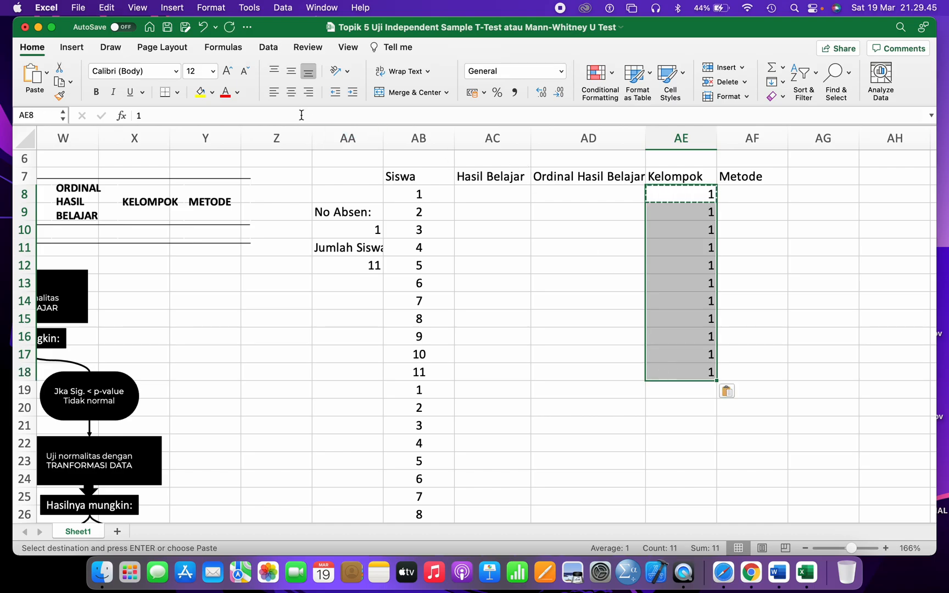
key("Escape")
- Put 2 in the Kelompok column for the second group's rows 19–29
scroll(714, 291, "down", 3)
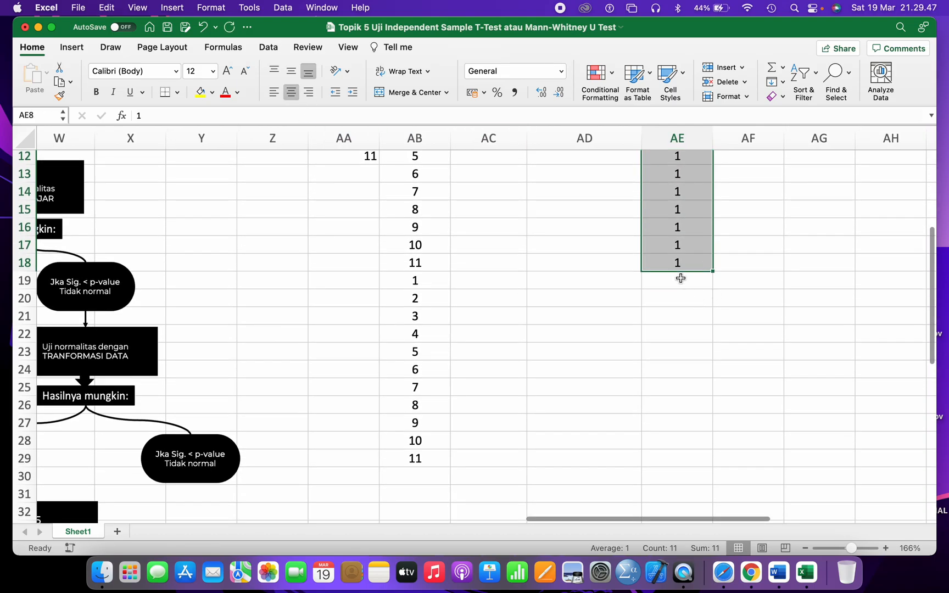
left_click(681, 278)
type("2")
key("Return")
left_click(679, 279)
key("super+c")
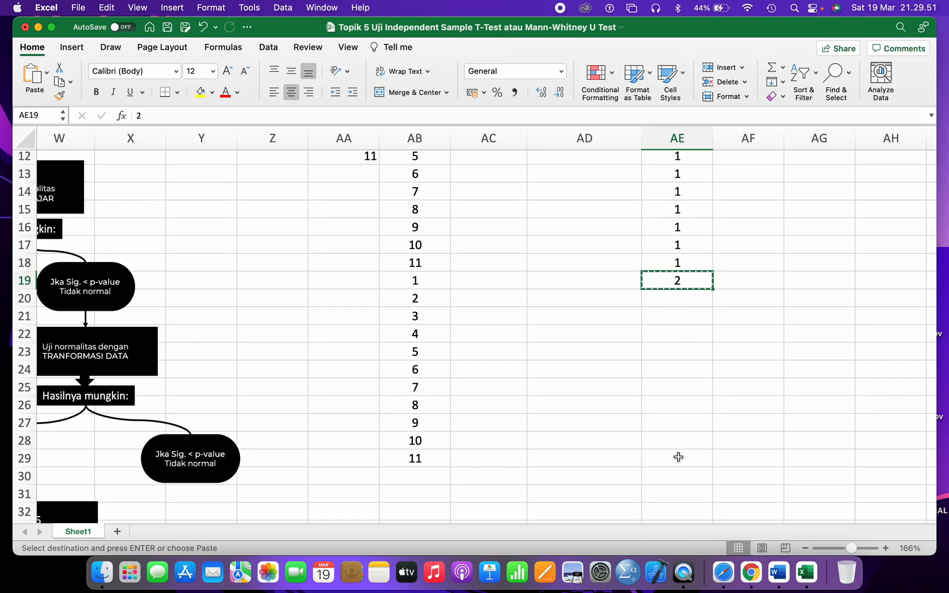
left_click(678, 456, "shift")
key("Return")
scroll(679, 457, "up", 5)
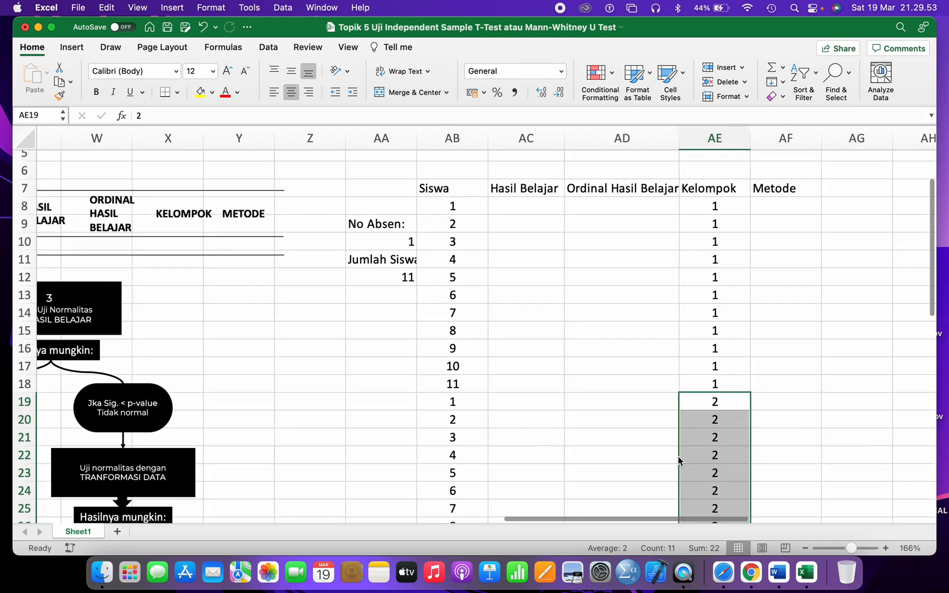
- Enter 'Peta Konsep' as the Metode for the first group's rows 8–18
left_click(777, 279)
scroll(777, 279, "left", 10)
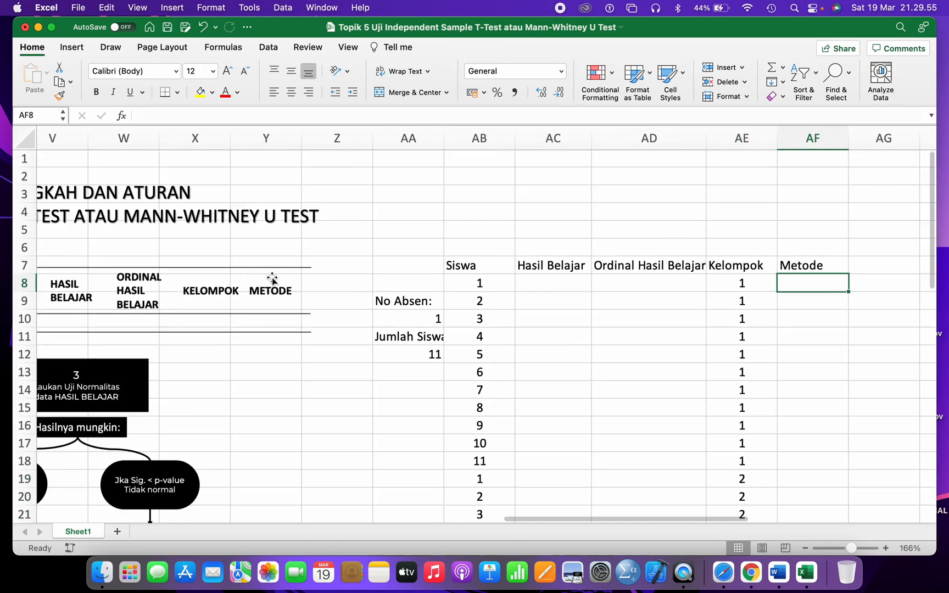
scroll(324, 272, "right", 10)
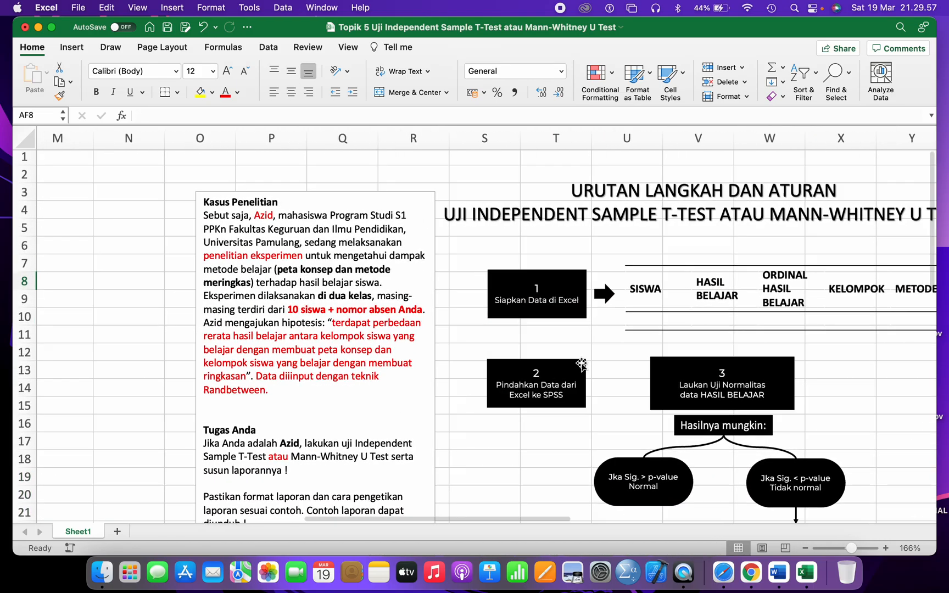
type("Peta Konsep")
key("Return")
scroll(704, 340, "down", 3)
scroll(704, 340, "right", 2)
left_click(626, 223)
right_click(626, 220)
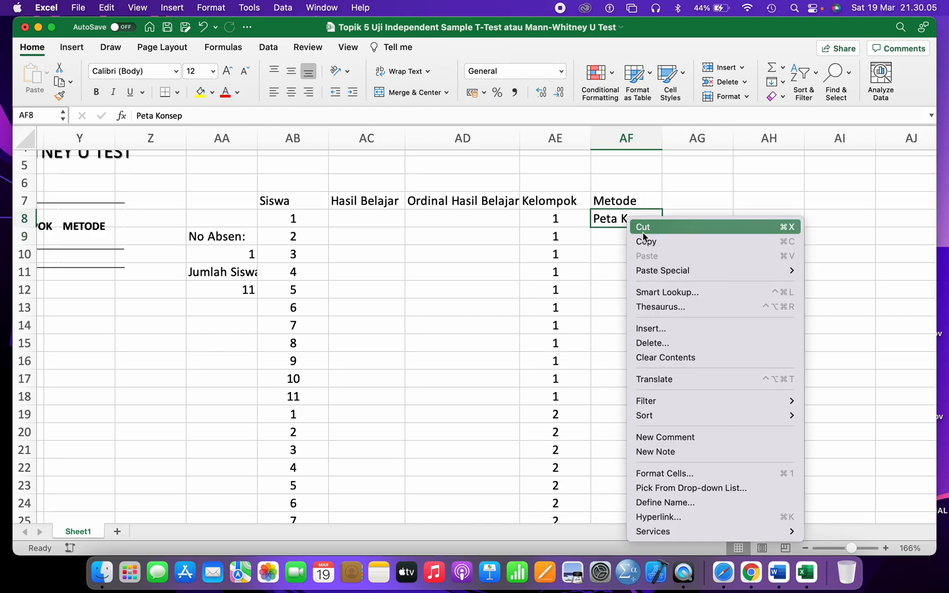
left_click(643, 240)
left_click(627, 235)
left_click_drag(627, 235, 621, 396)
key("super+v")
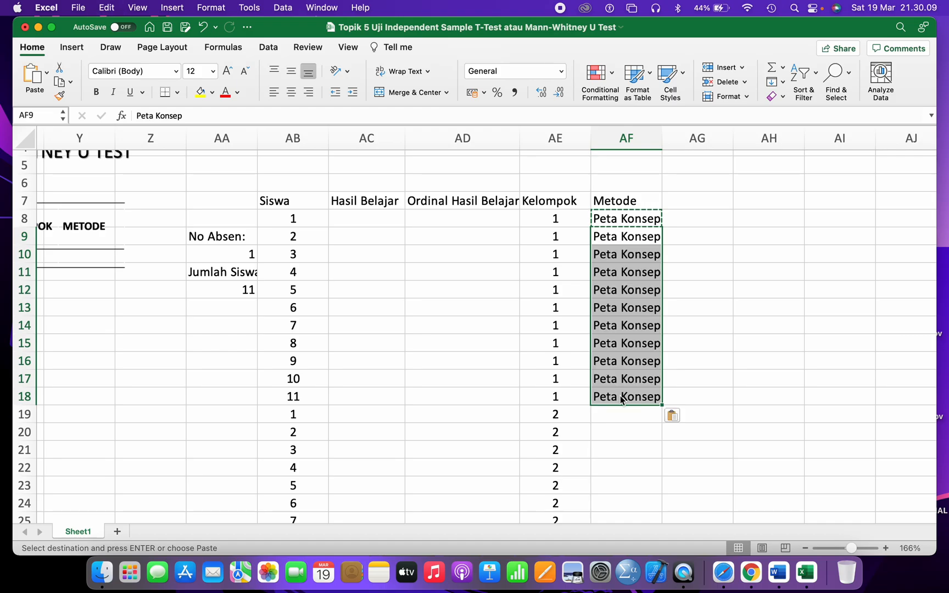
- Shade the first group's block AB8:AF18 light blue
left_click_drag(296, 219, 635, 396)
left_click(212, 92)
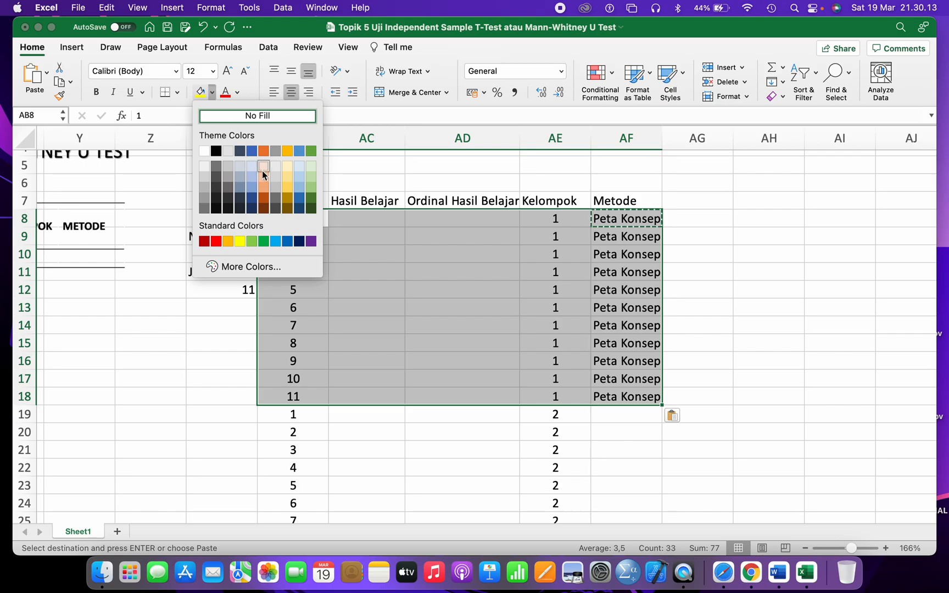
left_click(296, 167)
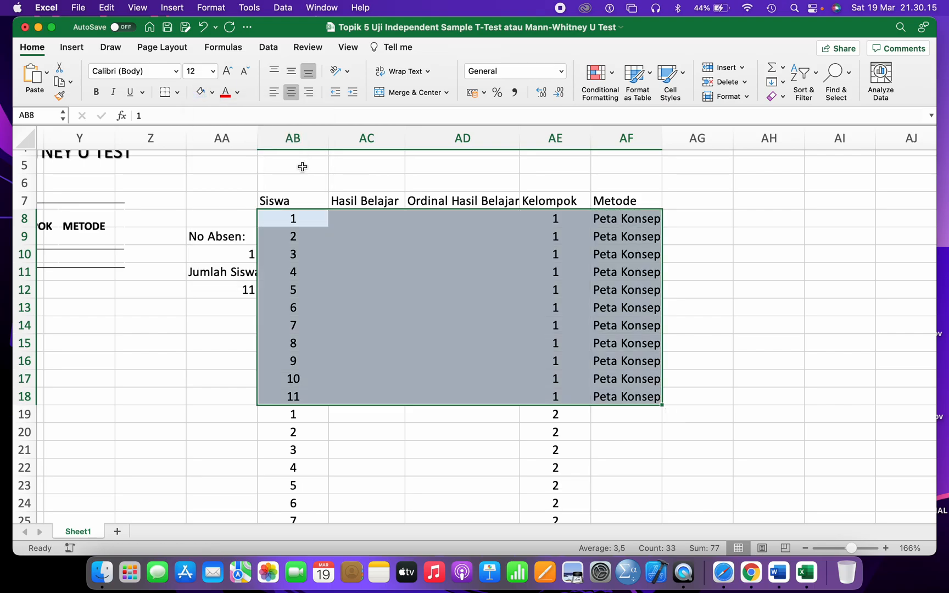
left_click(748, 262)
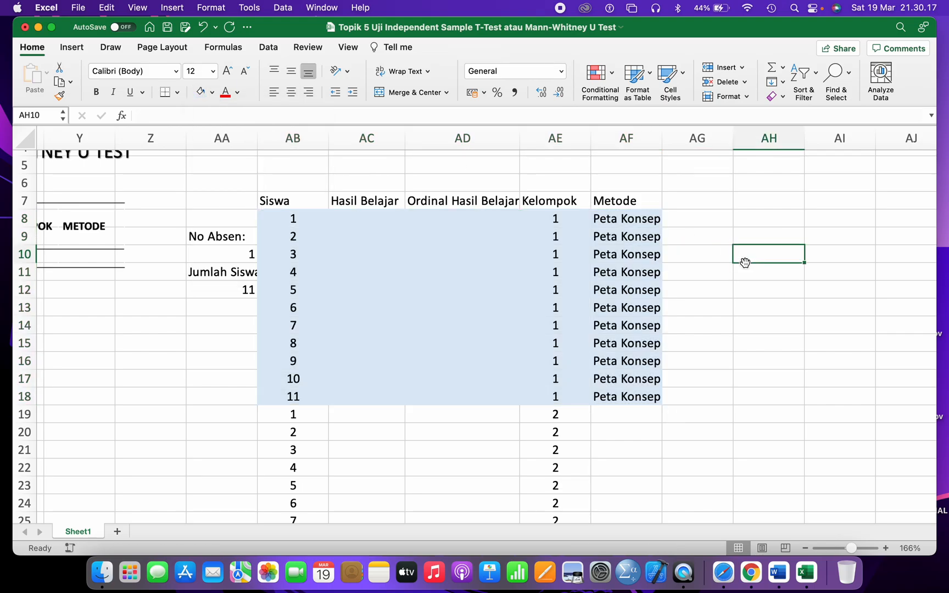
scroll(745, 262, "down", 3)
- Enter 'Meringkas' in AF19, fill it light orange, and extend it down to row 29
left_click(604, 370)
type("Meringkas")
key("Return")
scroll(618, 328, "down", 3)
left_click(621, 297)
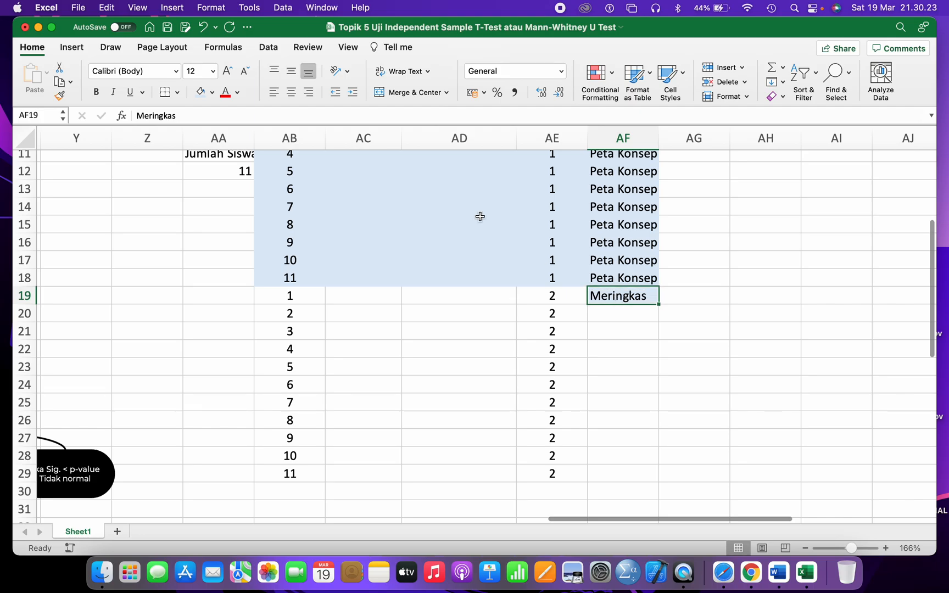
left_click(212, 92)
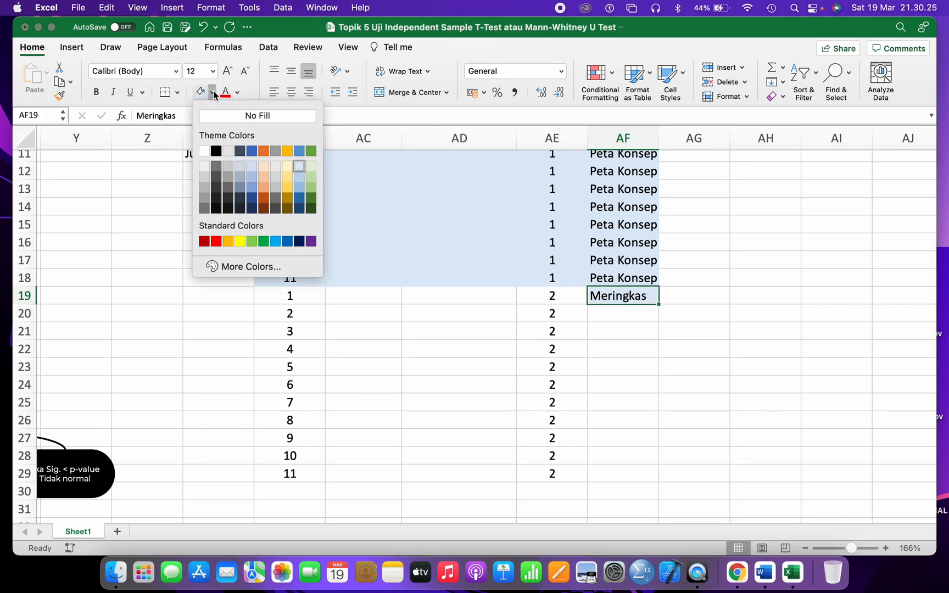
left_click(267, 168)
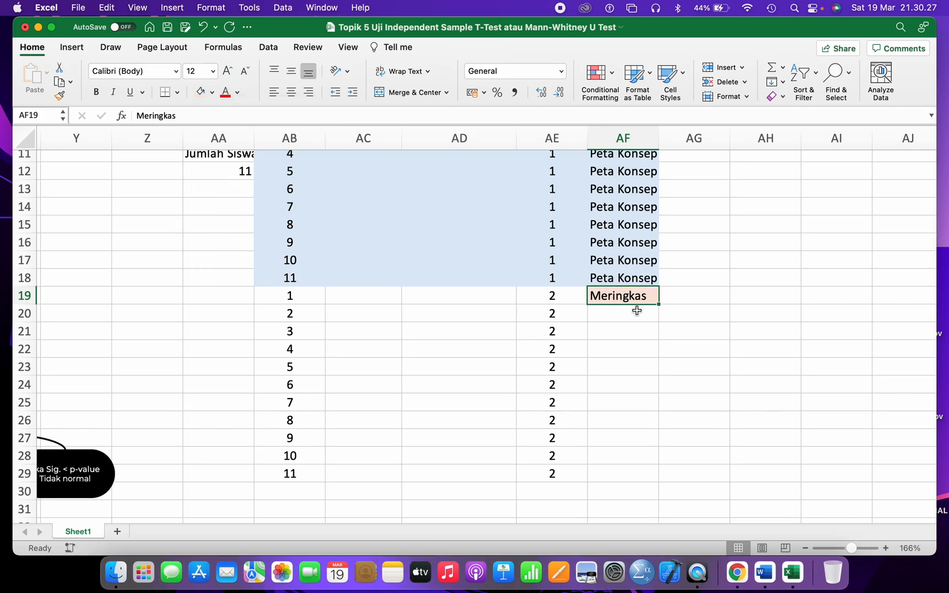
left_click_drag(659, 304, 646, 476)
left_click(737, 369)
scroll(389, 324, "up", 2)
scroll(390, 325, "left", 1)
scroll(390, 324, "down", 4)
- Shade the second group's block AB19:AF29 light orange and inspect the header layout picture
left_click(332, 262)
left_click_drag(332, 263, 641, 445)
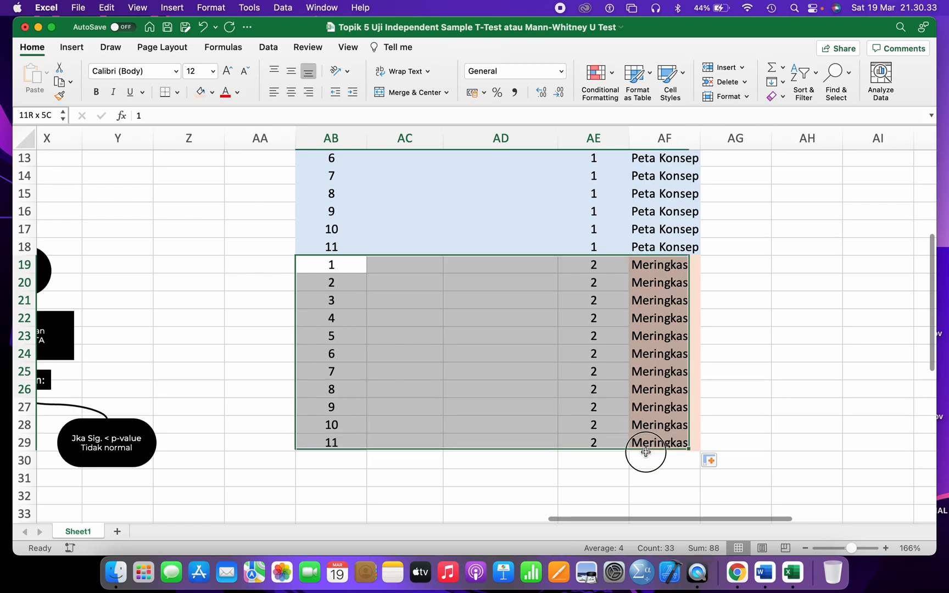
left_click(201, 92)
left_click(423, 250)
scroll(425, 252, "up", 3)
scroll(425, 251, "left", 2)
scroll(425, 251, "up", 3)
scroll(425, 252, "left", 2)
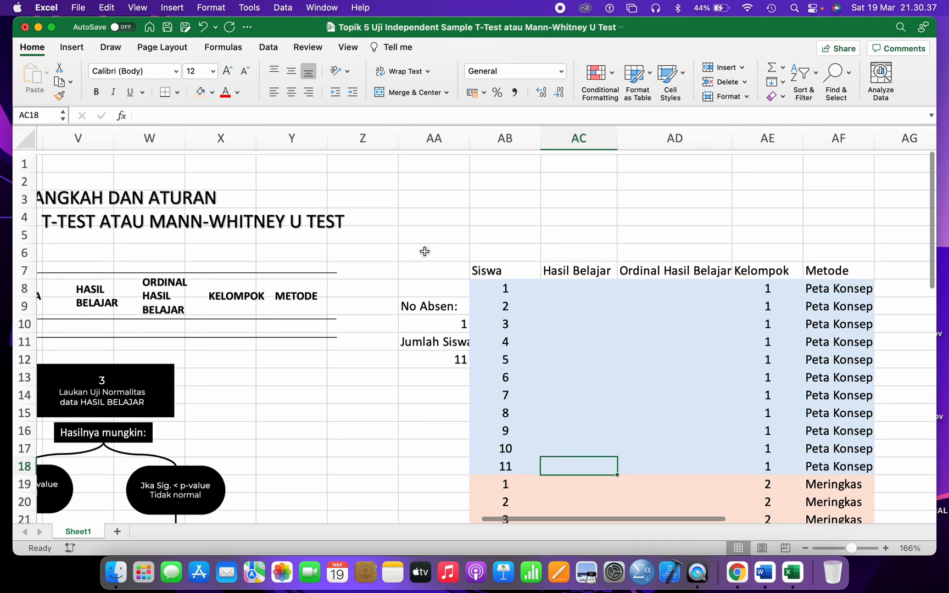
left_click(142, 283)
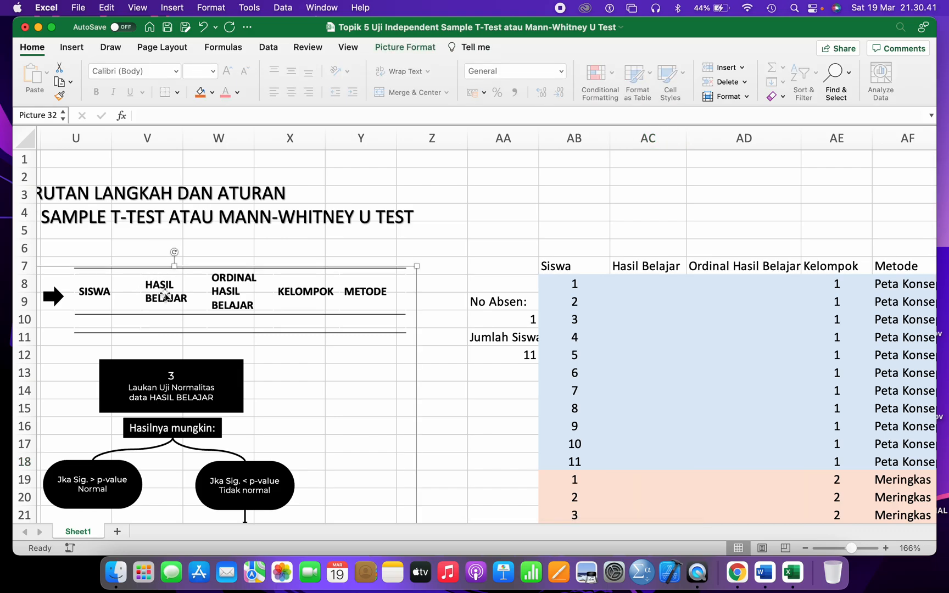
scroll(166, 295, "right", 1)
scroll(166, 295, "right", 3)
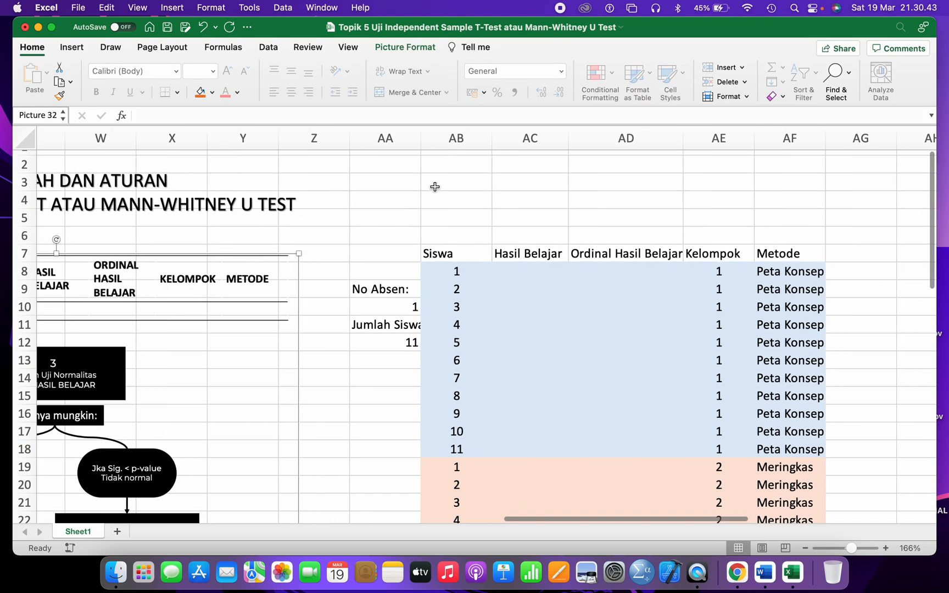
scroll(142, 328, "left", 15)
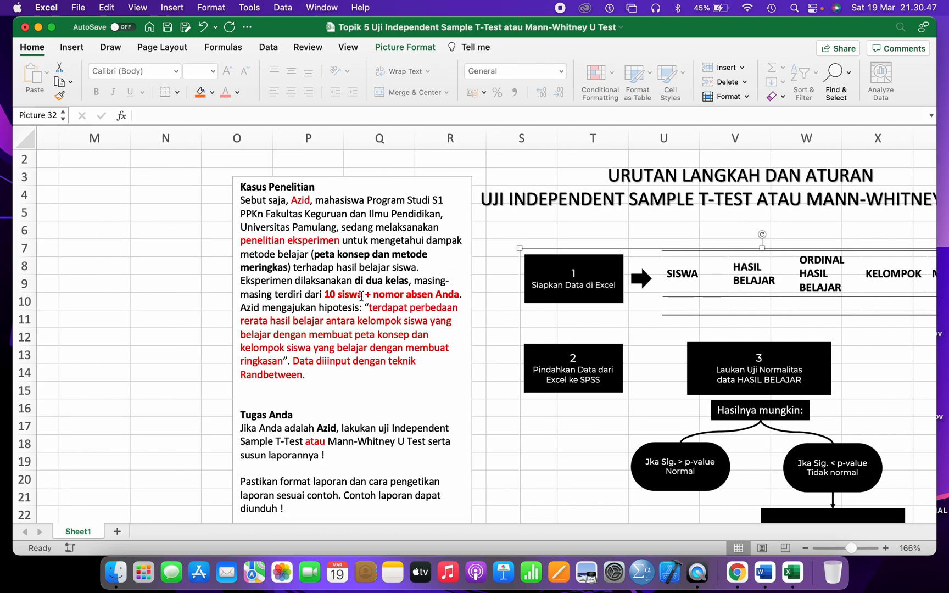
scroll(367, 292, "right", 18)
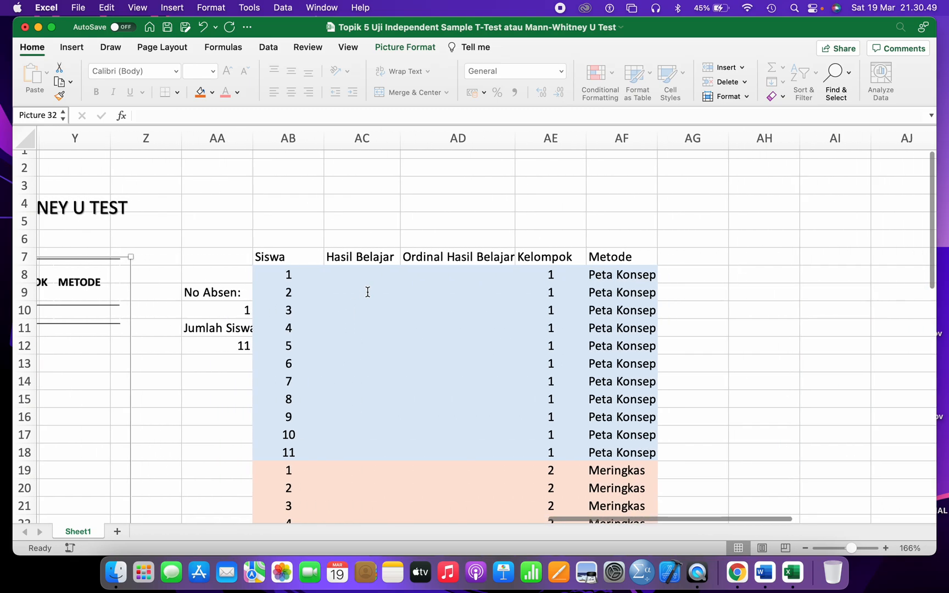
- Enter 0 as the lower score bound in AC2 and the upper bound below it
left_click(345, 172)
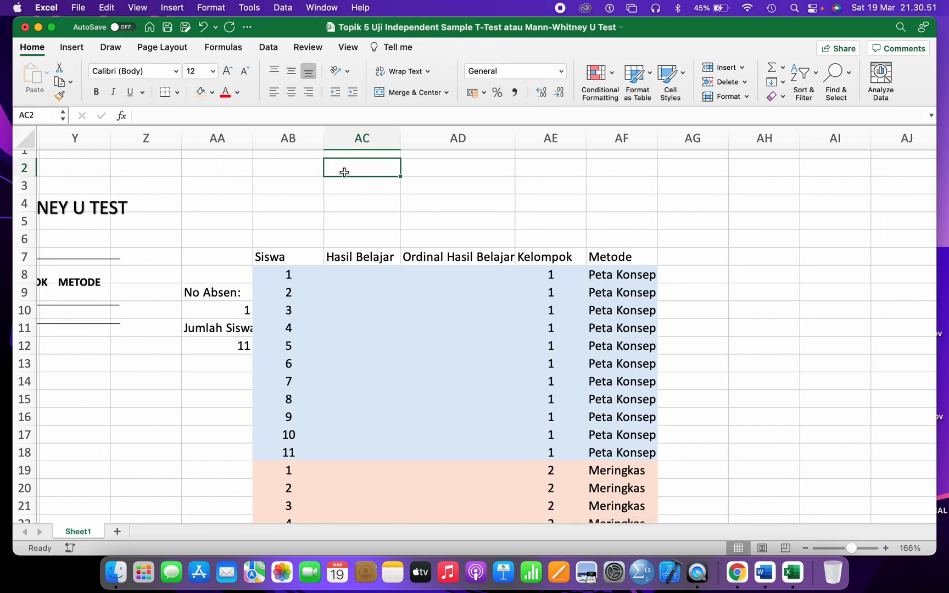
type("0")
key("Return")
type("1")
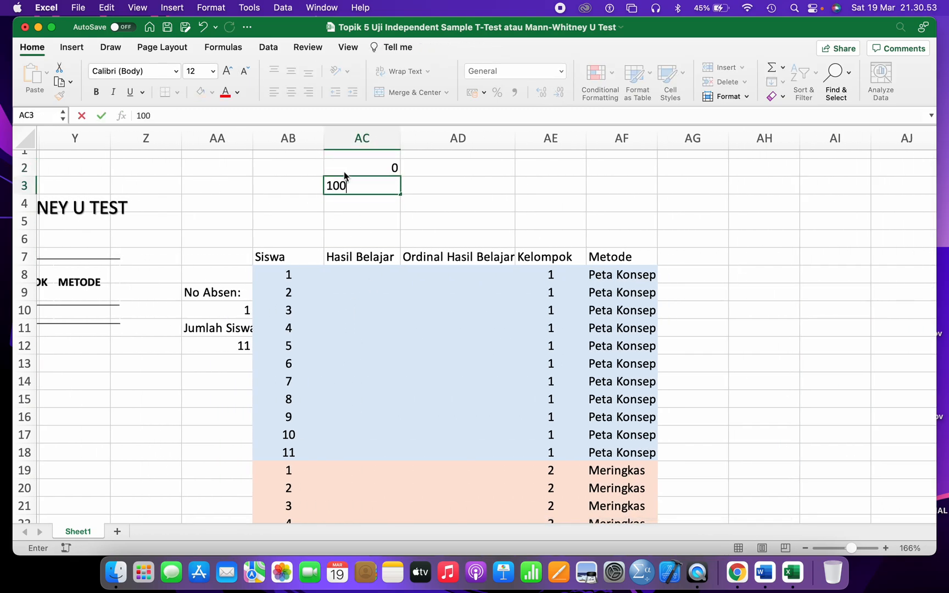
key("Return")
left_click(302, 170)
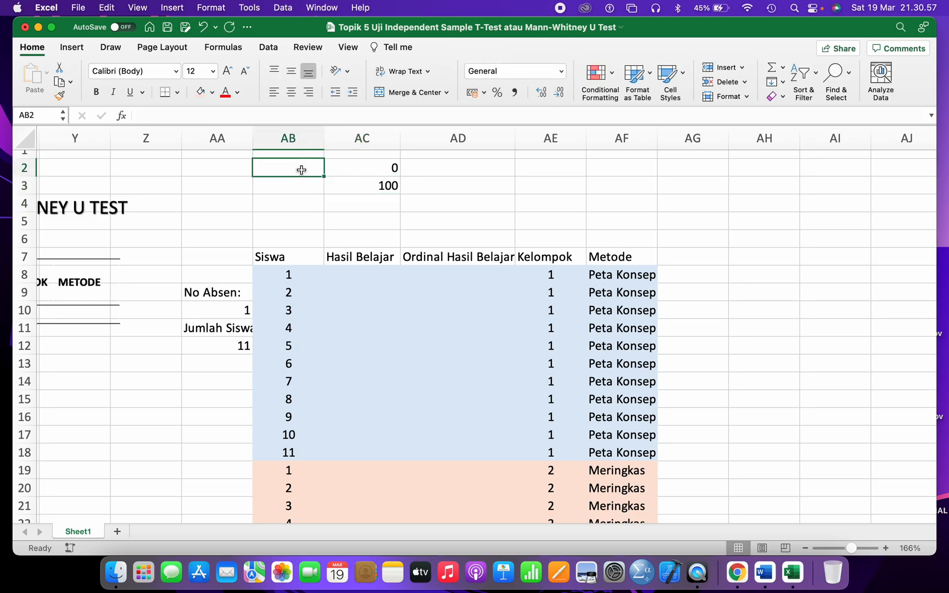
- Widen column AC and enter =RANDBETWEEN(70;90) in AC8
left_click(367, 271)
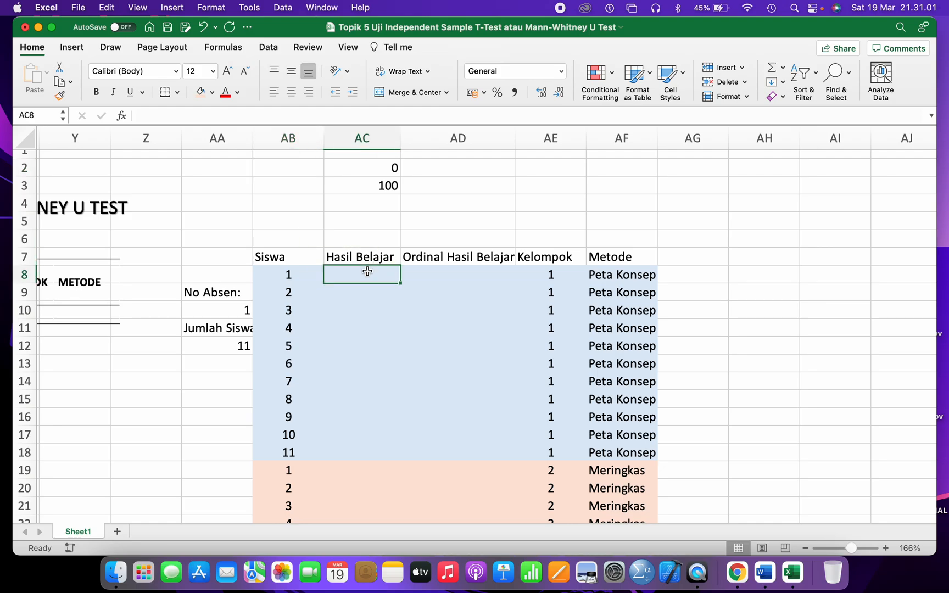
scroll(367, 271, "up", 5)
scroll(362, 273, "down", 5)
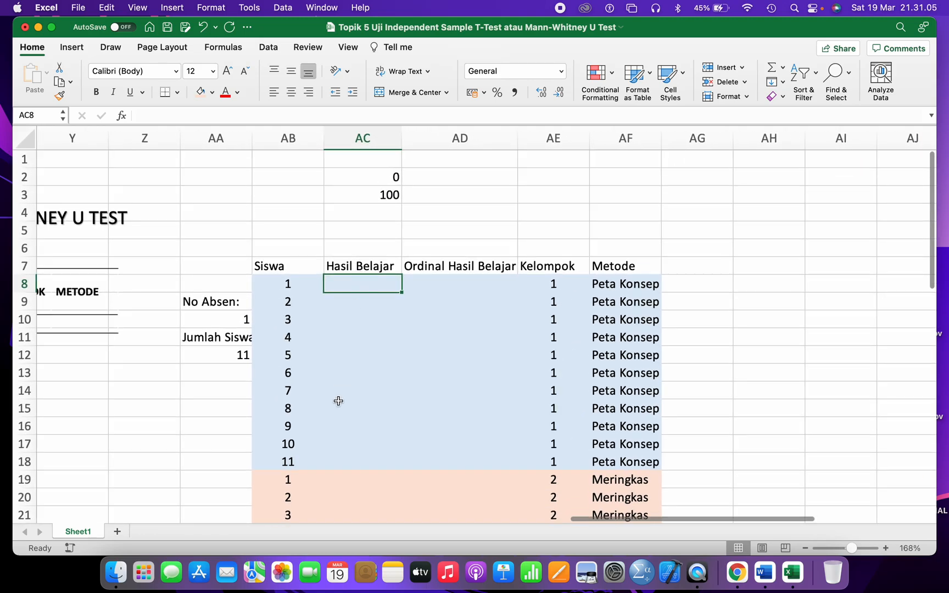
type("=rand")
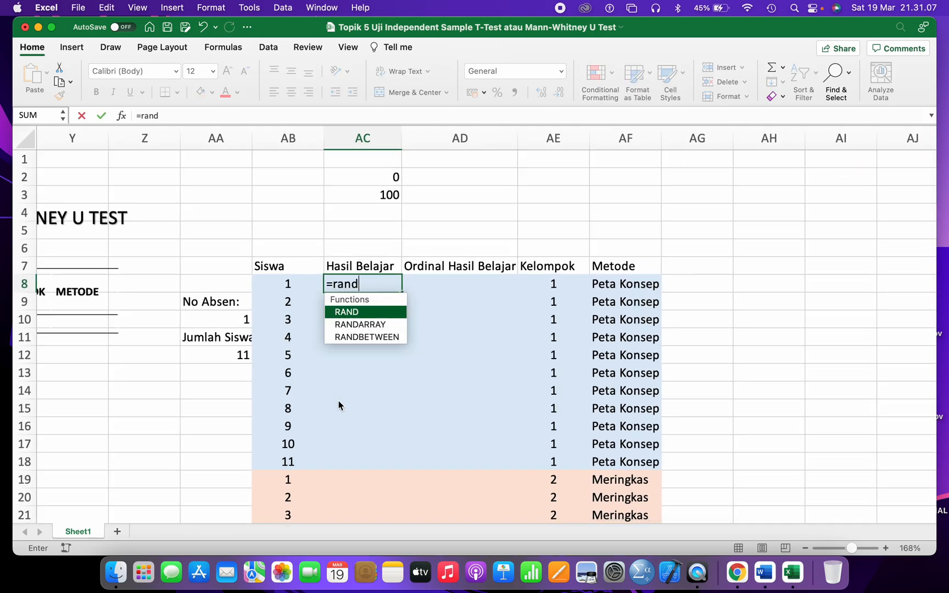
double_click(358, 336)
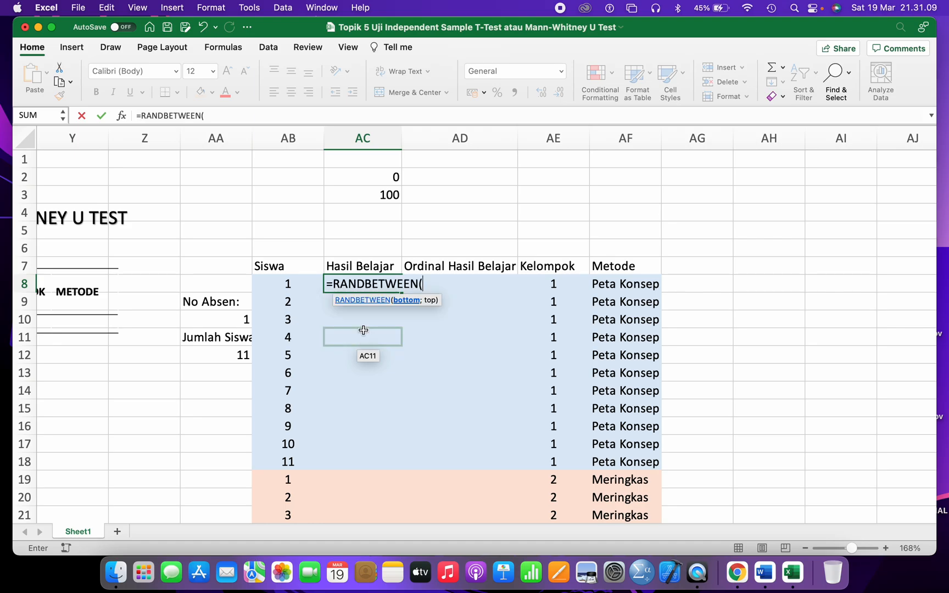
scroll(359, 336, "up", 3)
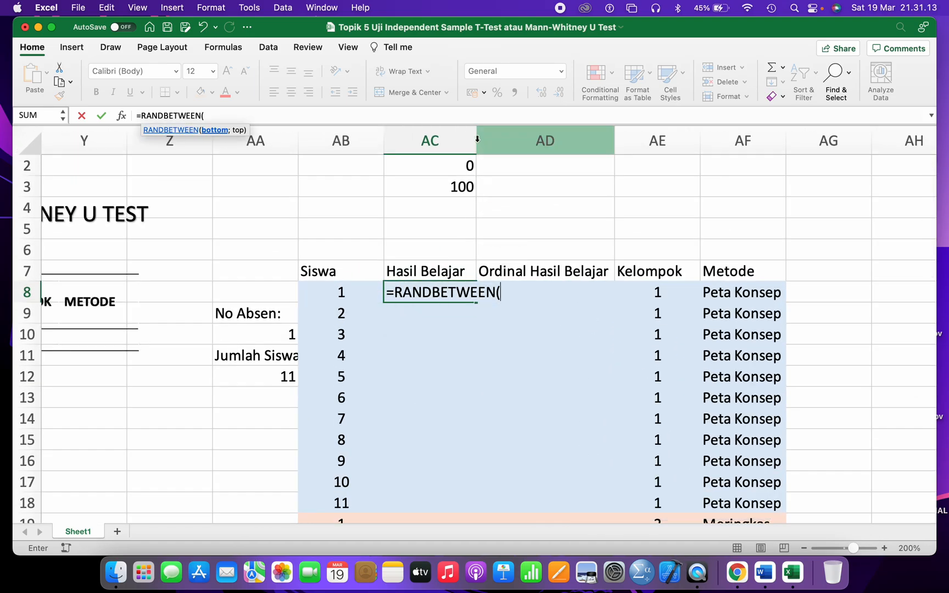
key("Escape")
left_click_drag(477, 139, 532, 140)
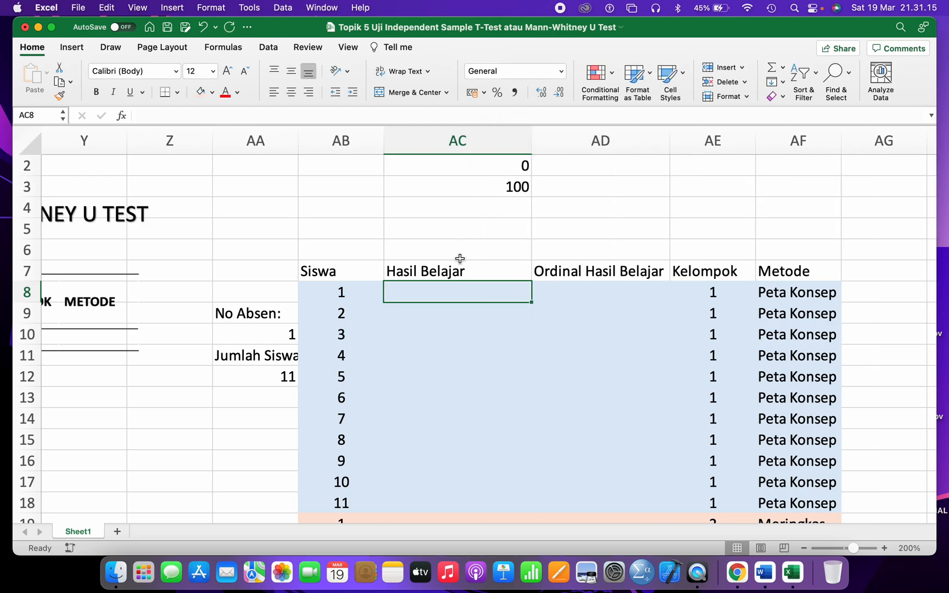
type("=rand")
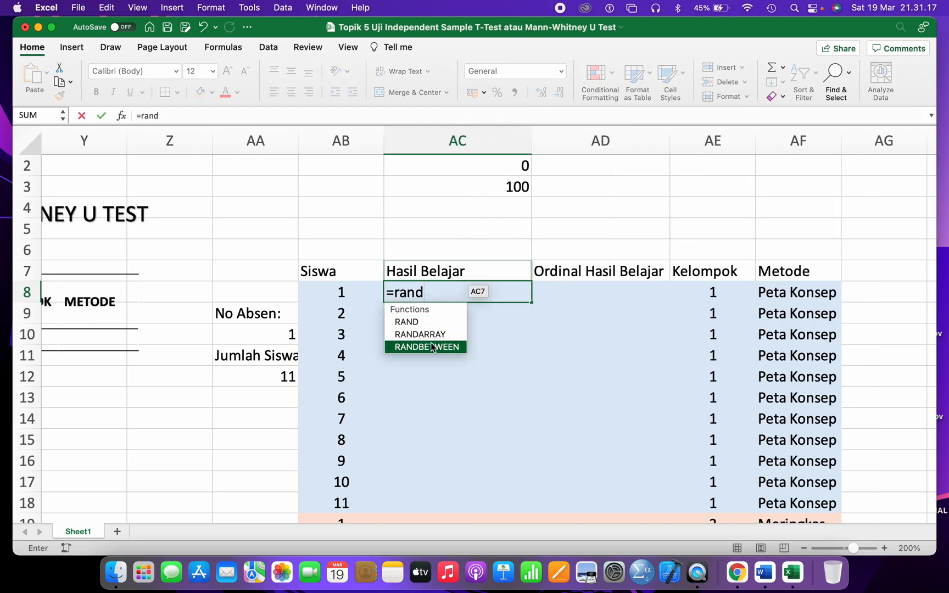
double_click(430, 346)
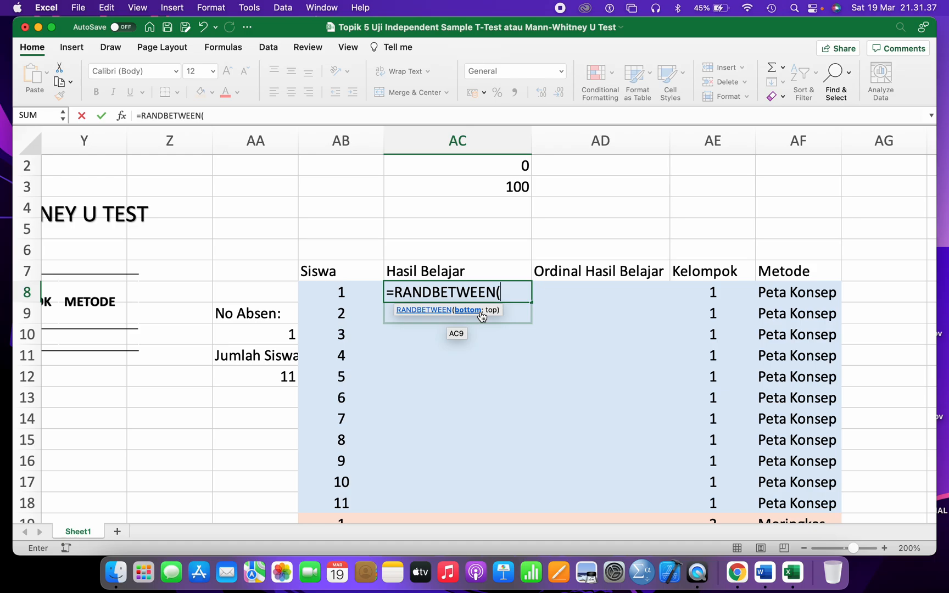
type("70;90")
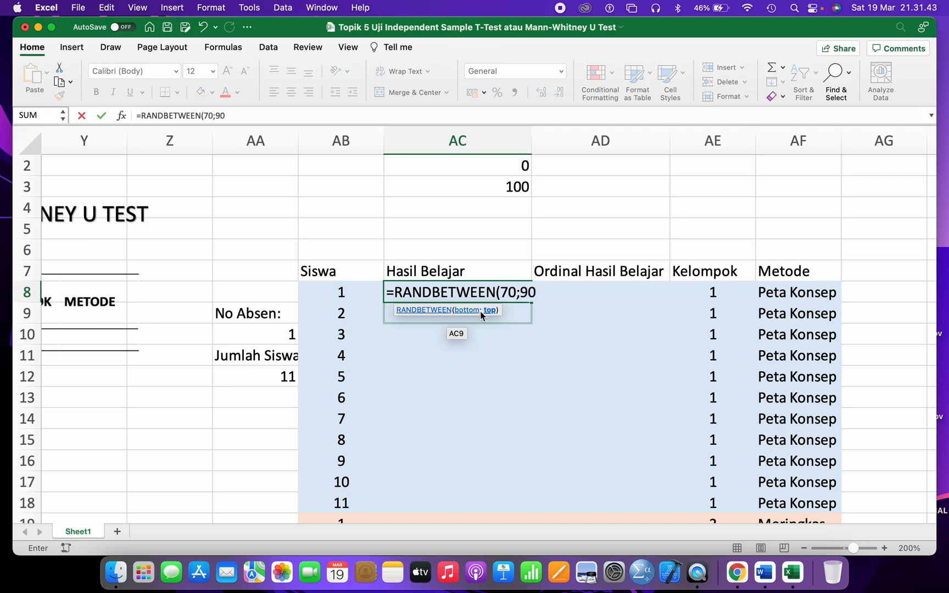
type(")")
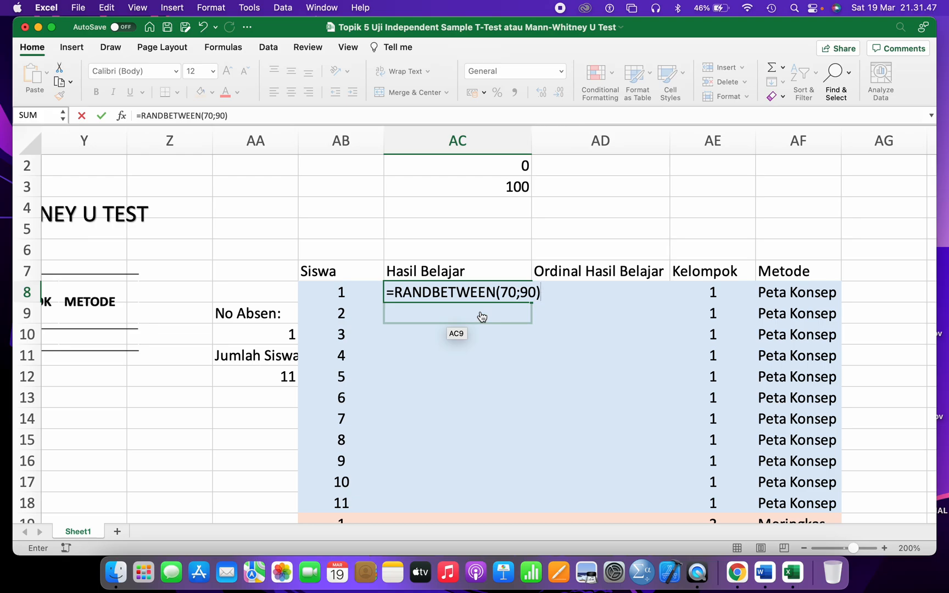
left_click(482, 316)
- Fill the 70–90 random score formula down from AC8 to AC18
scroll(481, 317, "down", 2)
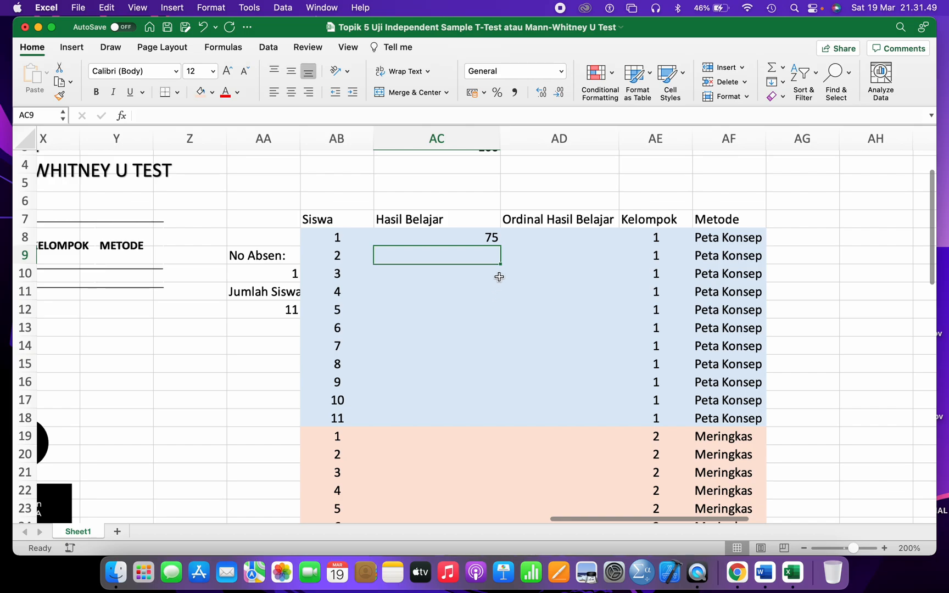
scroll(498, 284, "down", 2)
left_click(513, 252)
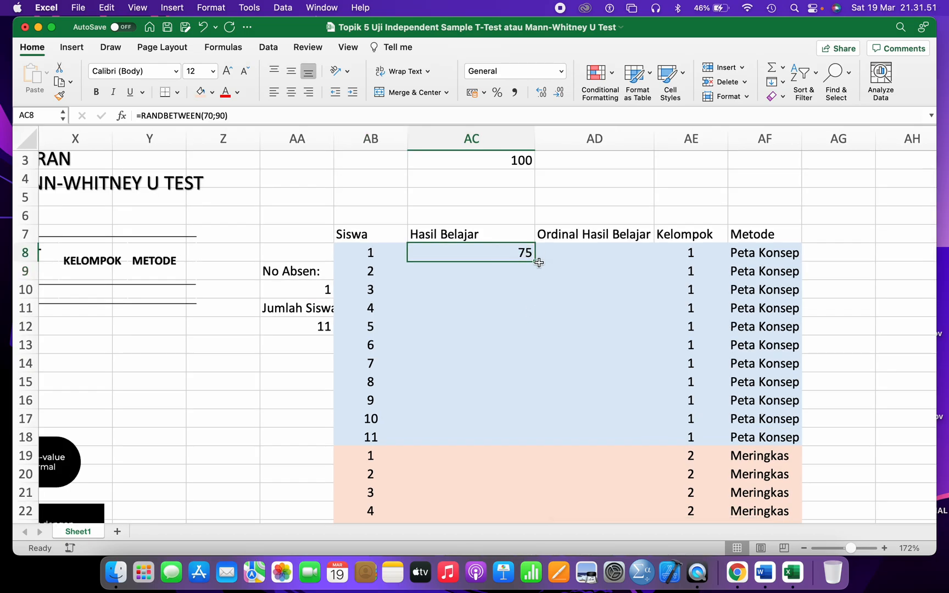
left_click_drag(536, 262, 513, 443)
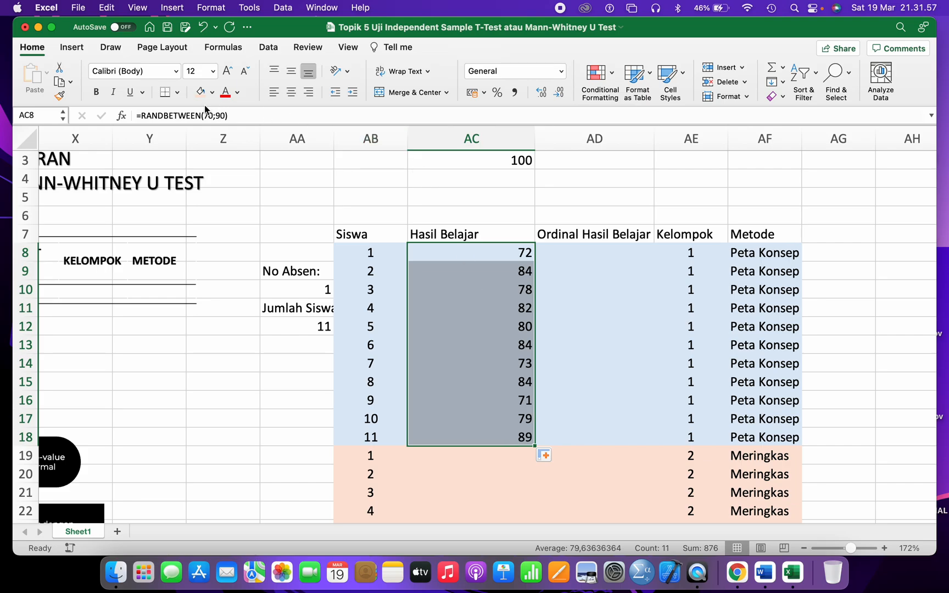
scroll(396, 244, "down", 3)
scroll(396, 244, "right", 1)
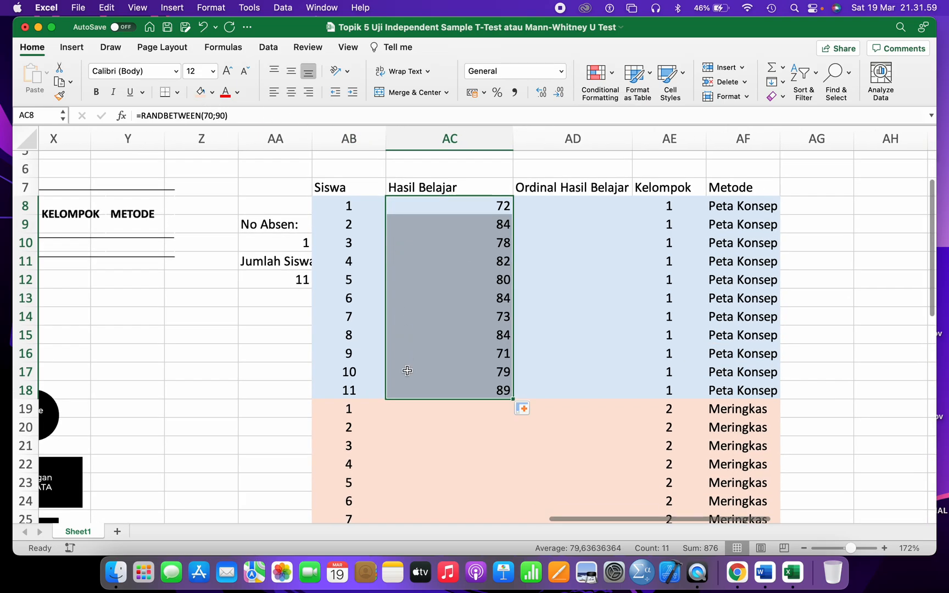
- Enter =RANDBETWEEN(80;100) in AC19 and fill it down to AC29
left_click(430, 410)
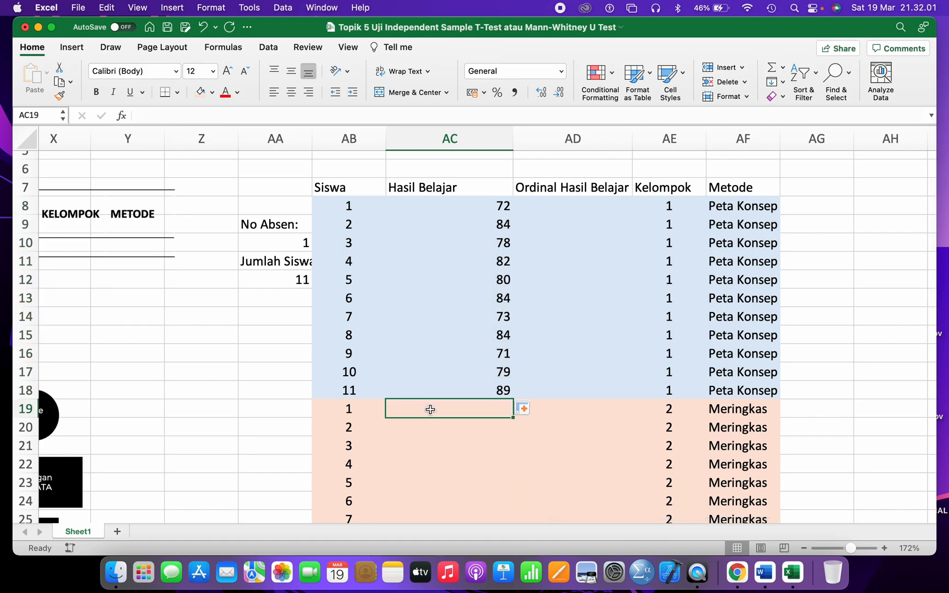
type("=rand")
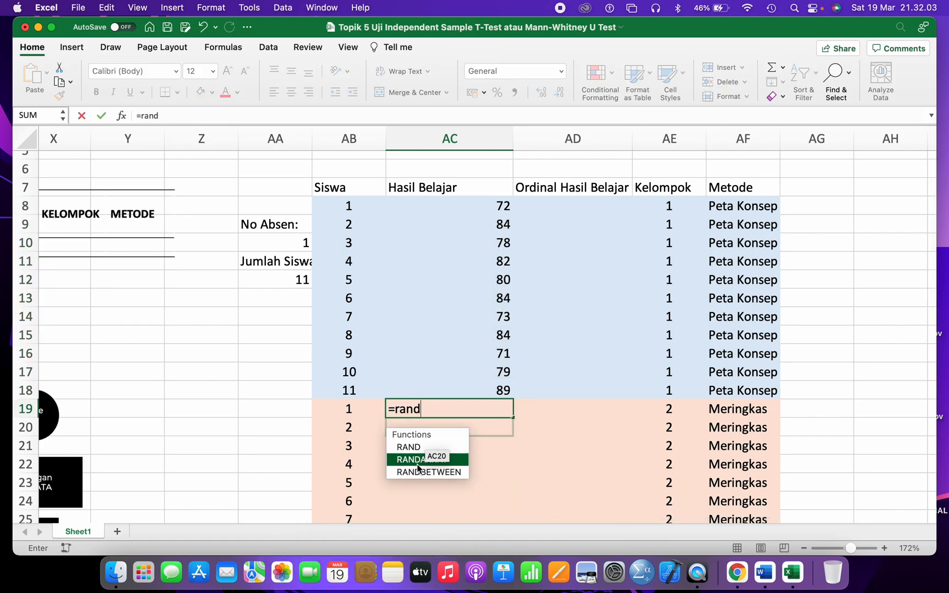
double_click(418, 467)
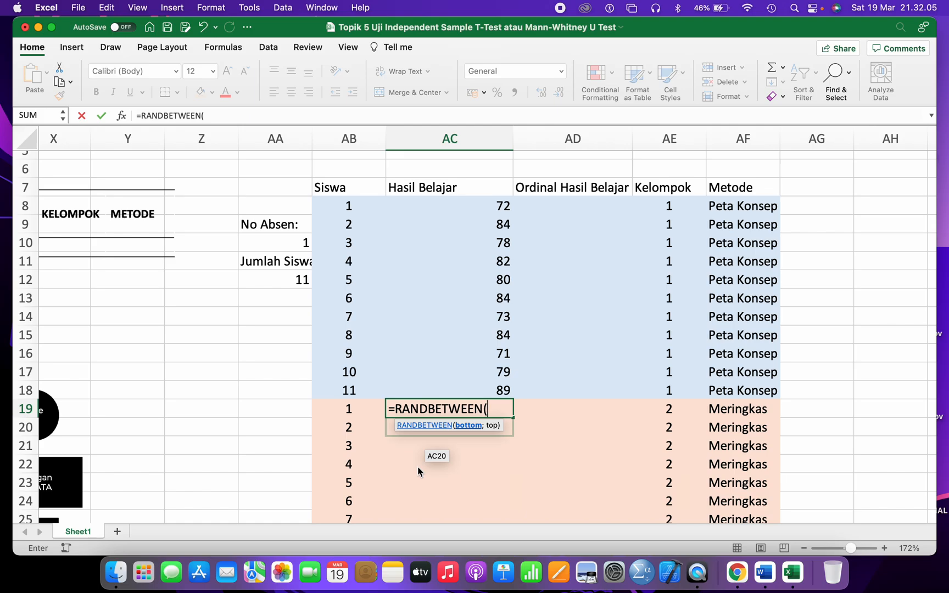
type("80;100)")
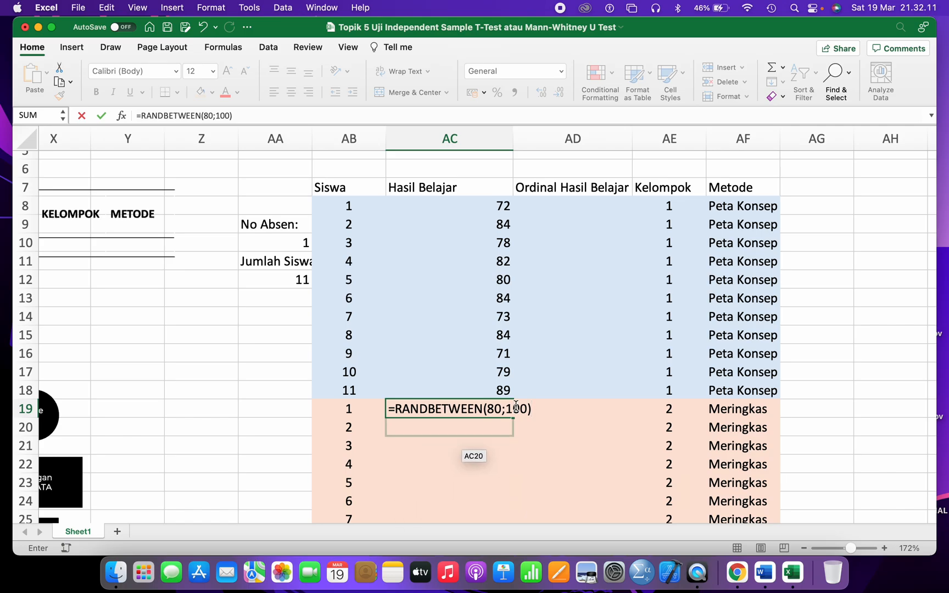
key("Return")
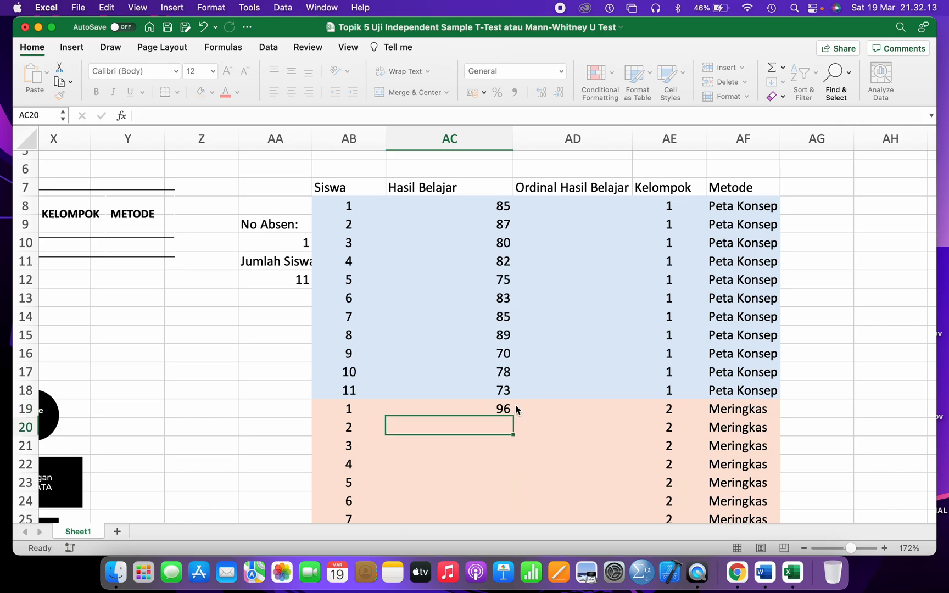
left_click(500, 407)
scroll(501, 406, "down", 1)
scroll(500, 407, "down", 5)
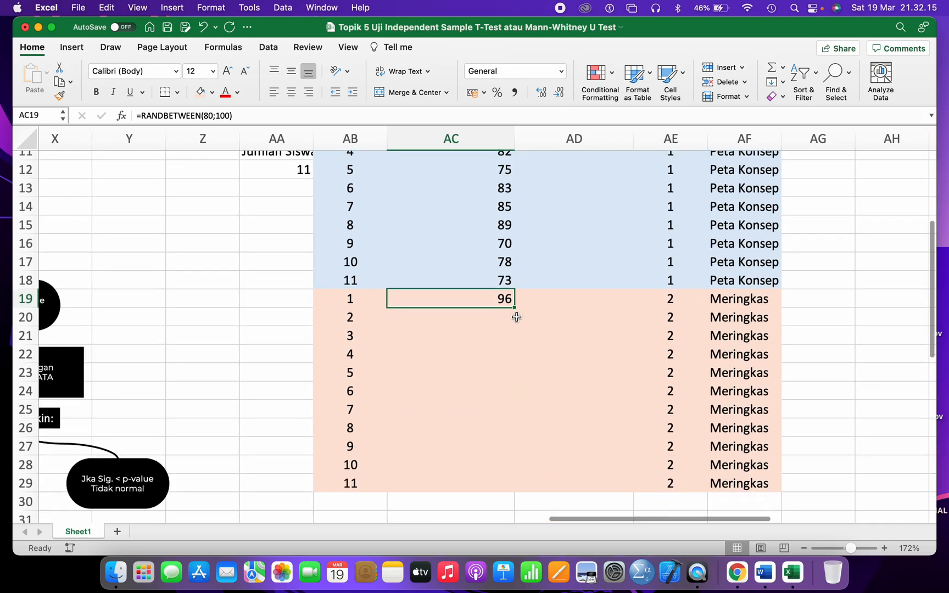
left_click_drag(514, 307, 502, 500)
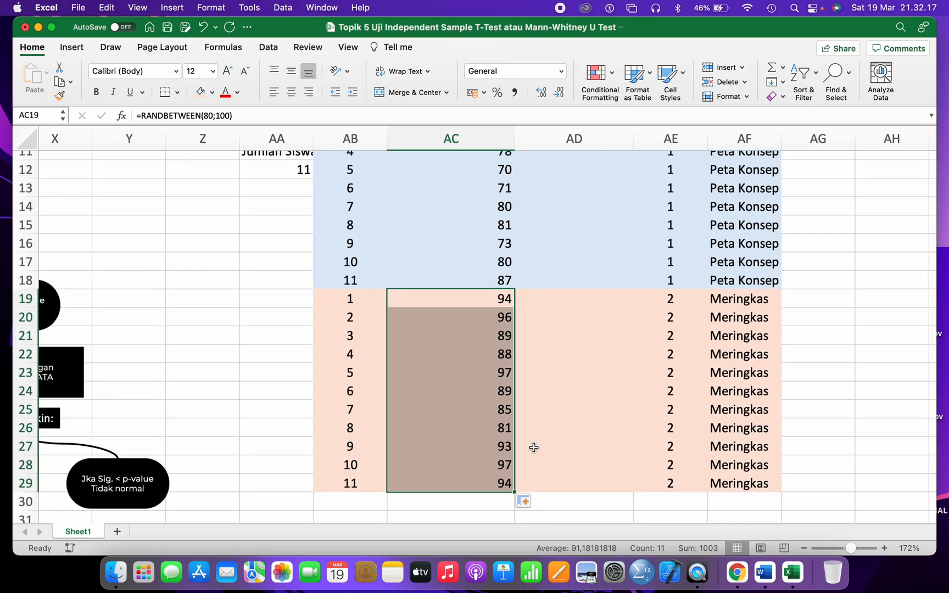
left_click(563, 354)
scroll(563, 354, "up", 10)
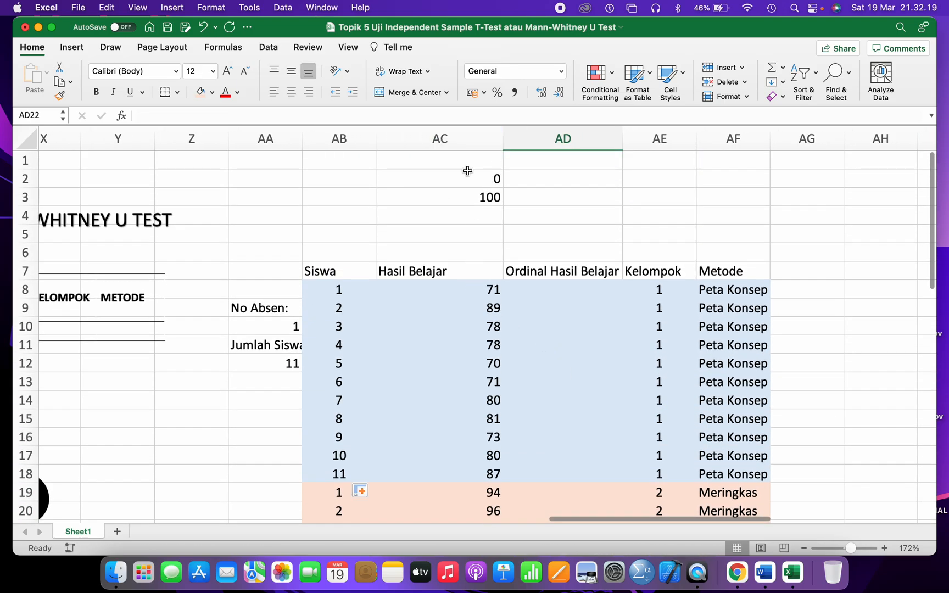
- Recalculate all random scores with F9 and review the results
left_click(477, 308)
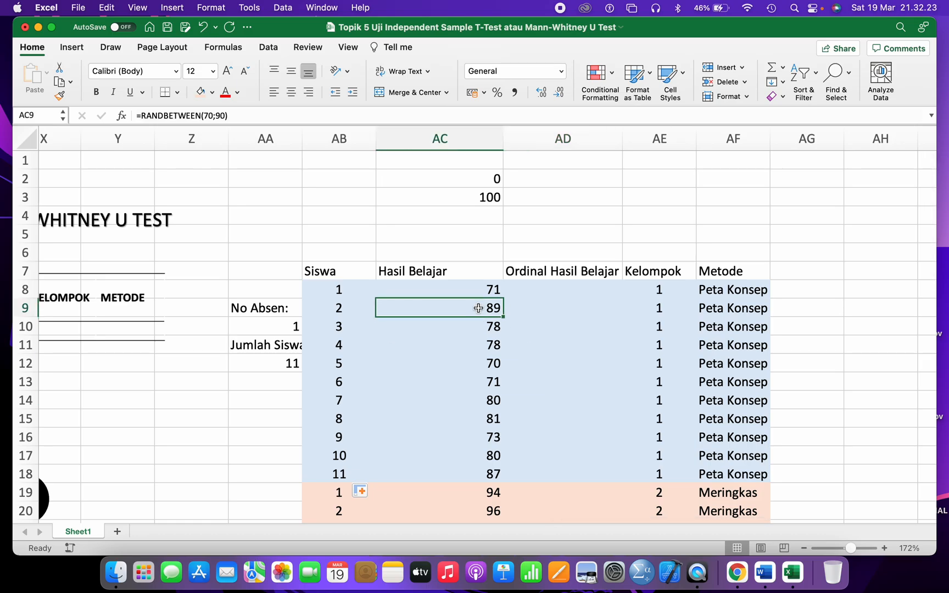
key("F9")
key("F9")
key("F9")
key("F9")
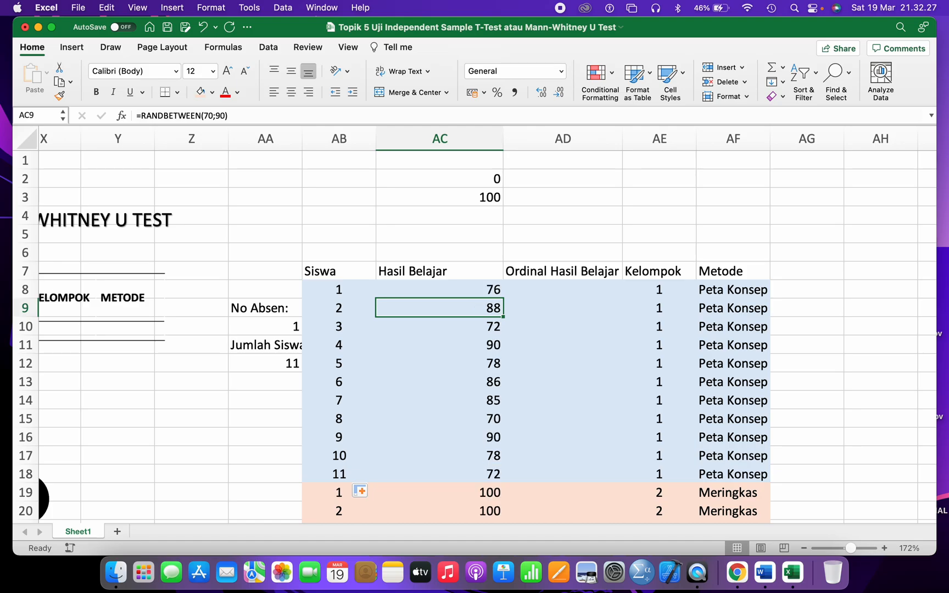
left_click(528, 312)
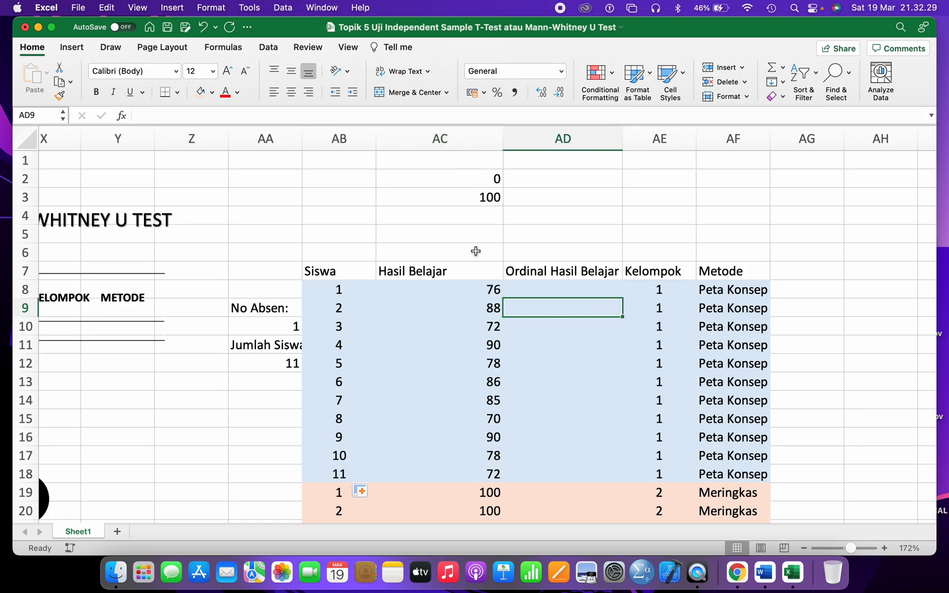
left_click(466, 283)
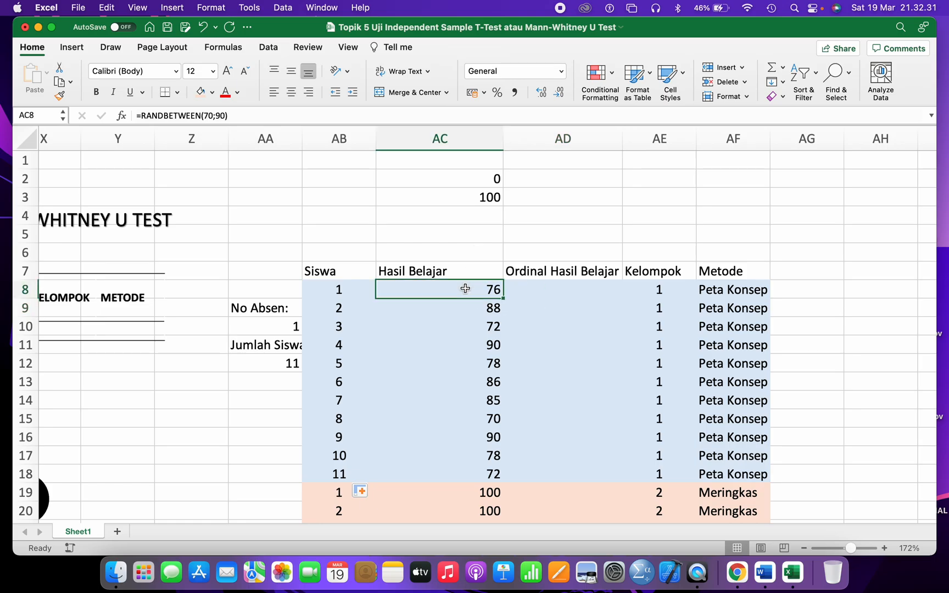
scroll(464, 284, "down", 3)
scroll(465, 288, "down", 2)
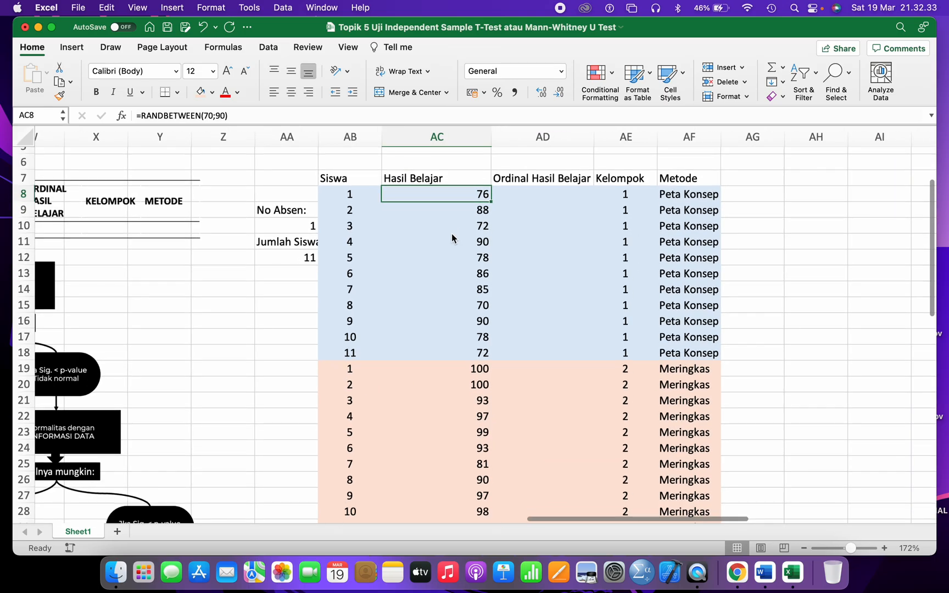
scroll(451, 236, "down", 4)
scroll(454, 412, "up", 4)
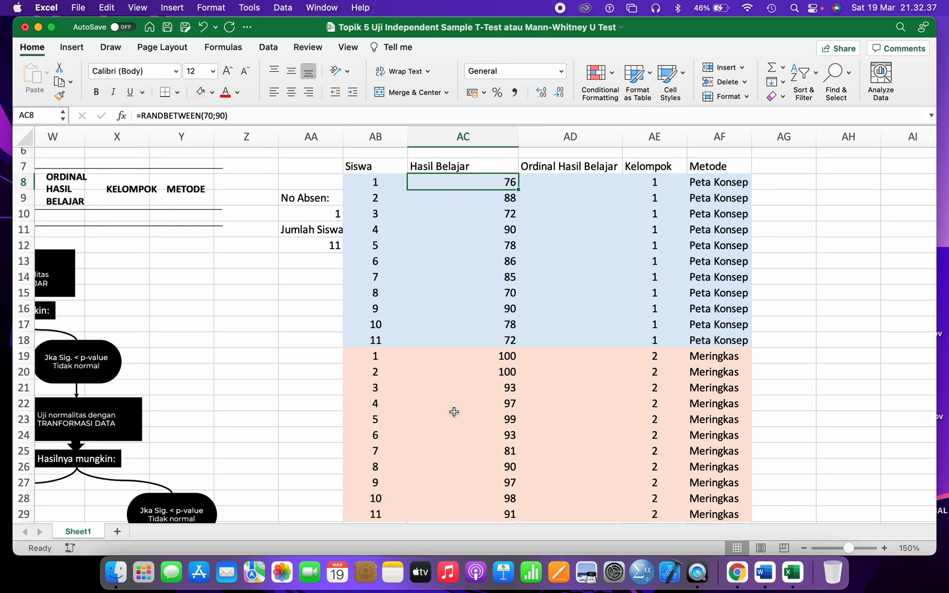
scroll(453, 412, "down", 1)
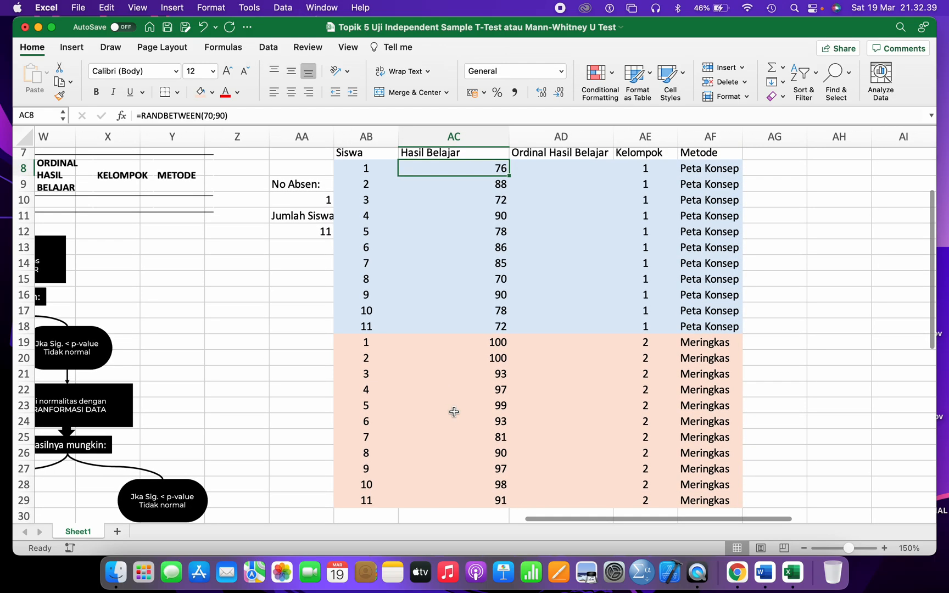
- Select and copy the 22 scores in AC8:AC29
left_click(463, 169)
left_click_drag(463, 169, 460, 496)
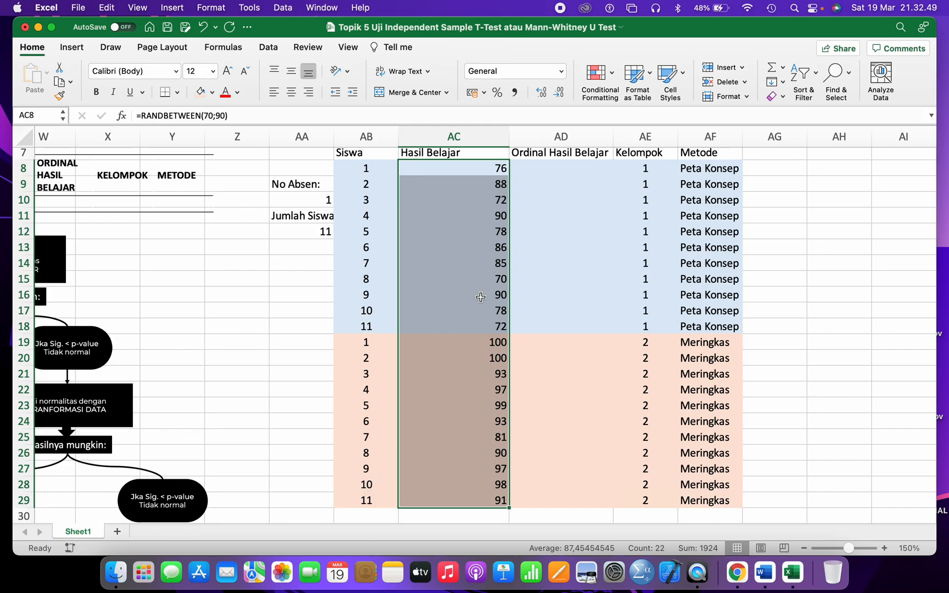
right_click(498, 168)
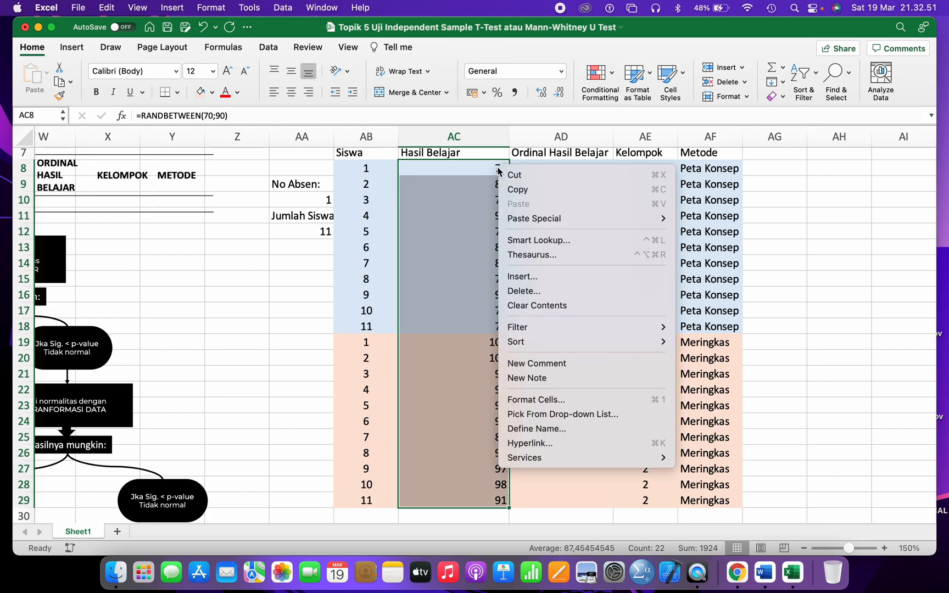
left_click(515, 190)
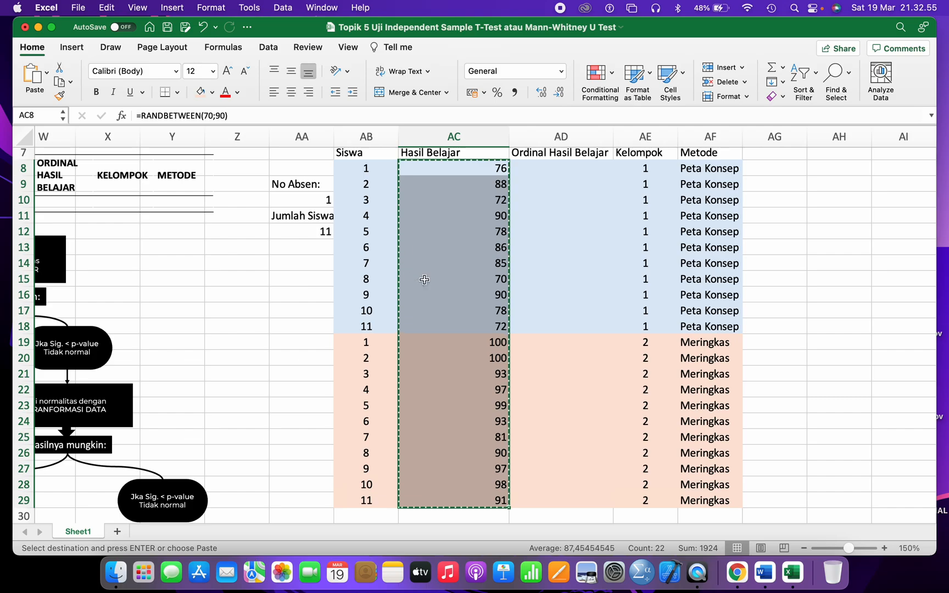
- Paste the copied scores back over themselves as plain values using Edit > Paste Special
right_click(498, 168)
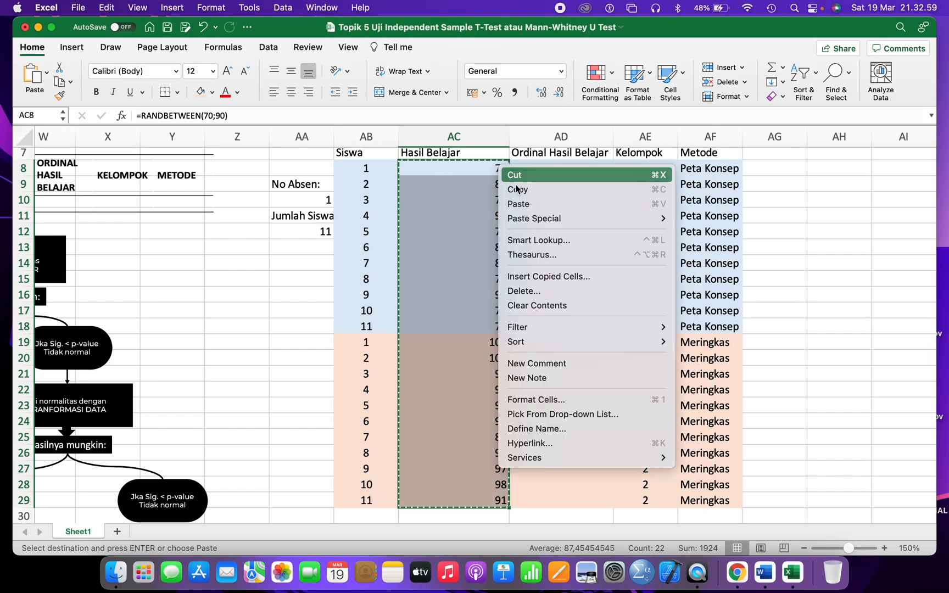
mouse_move(525, 217)
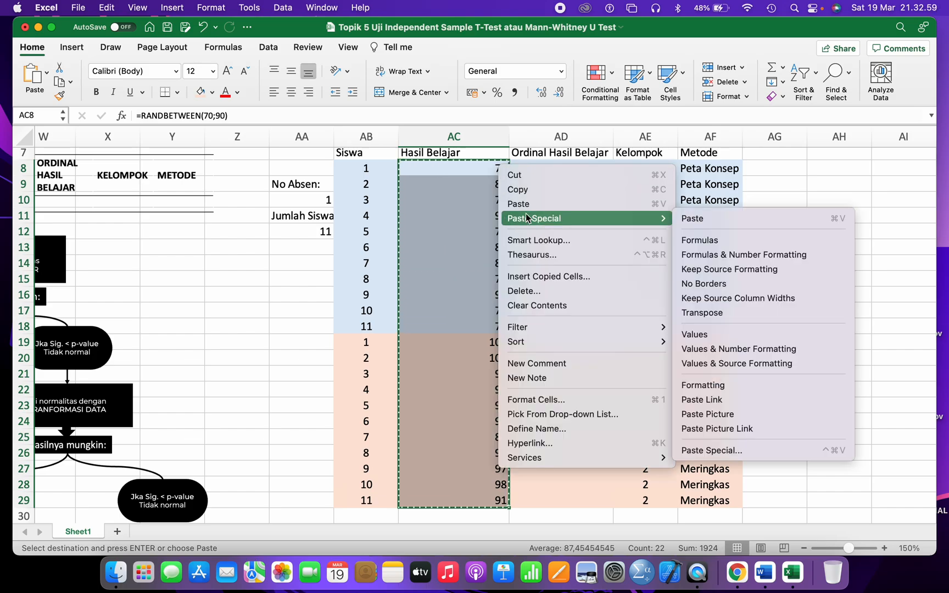
left_click(696, 335)
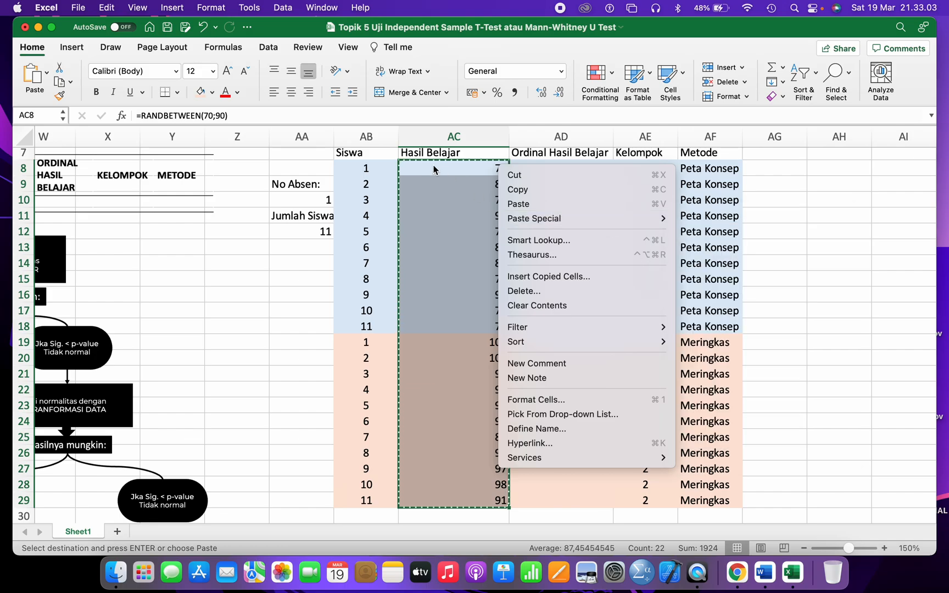
left_click(107, 7)
left_click(146, 115)
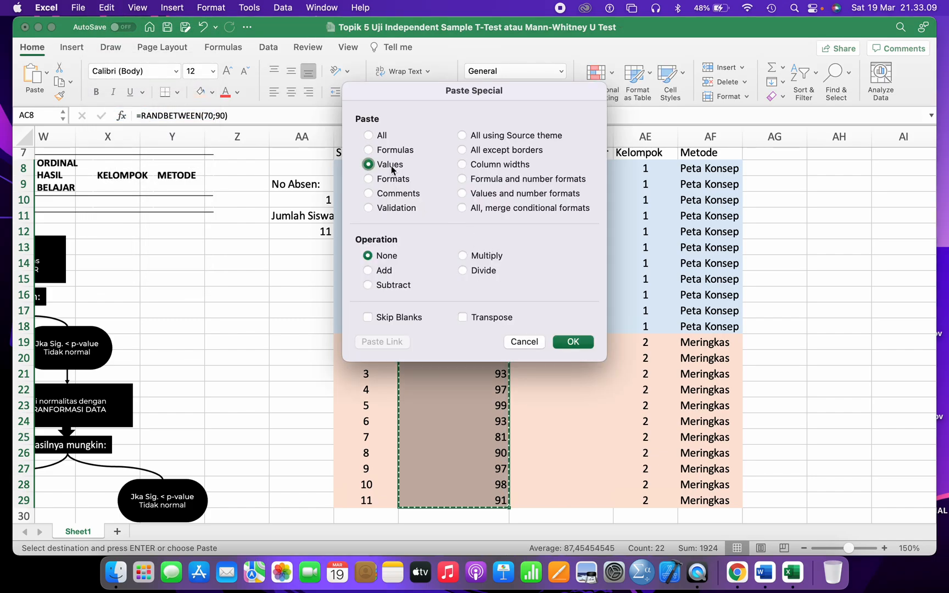
left_click(571, 342)
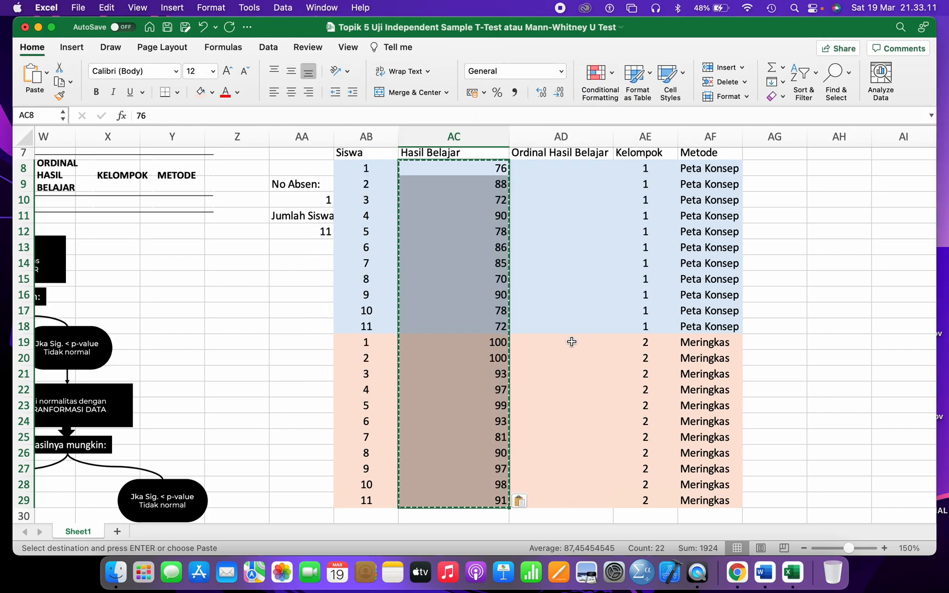
right_click(460, 167)
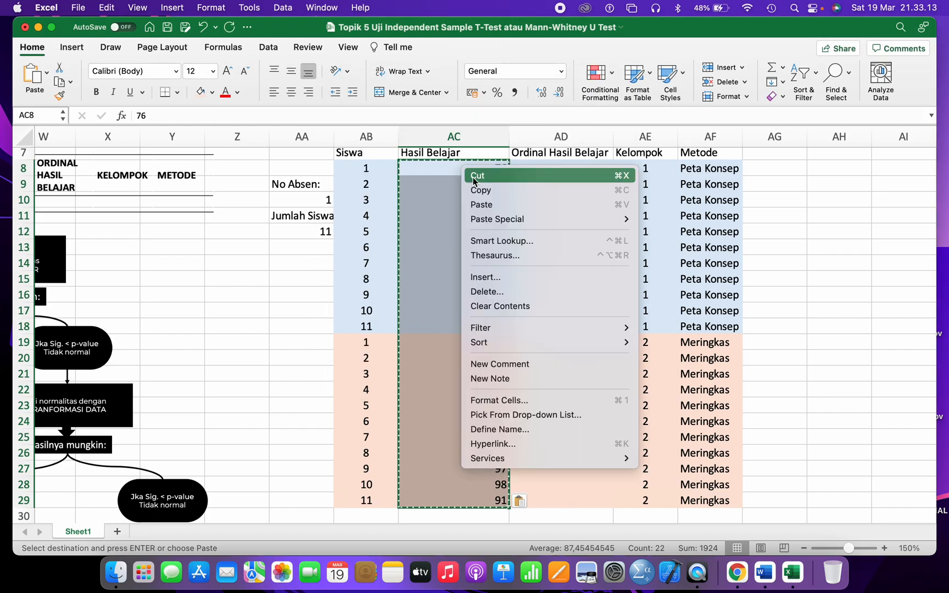
left_click(477, 192)
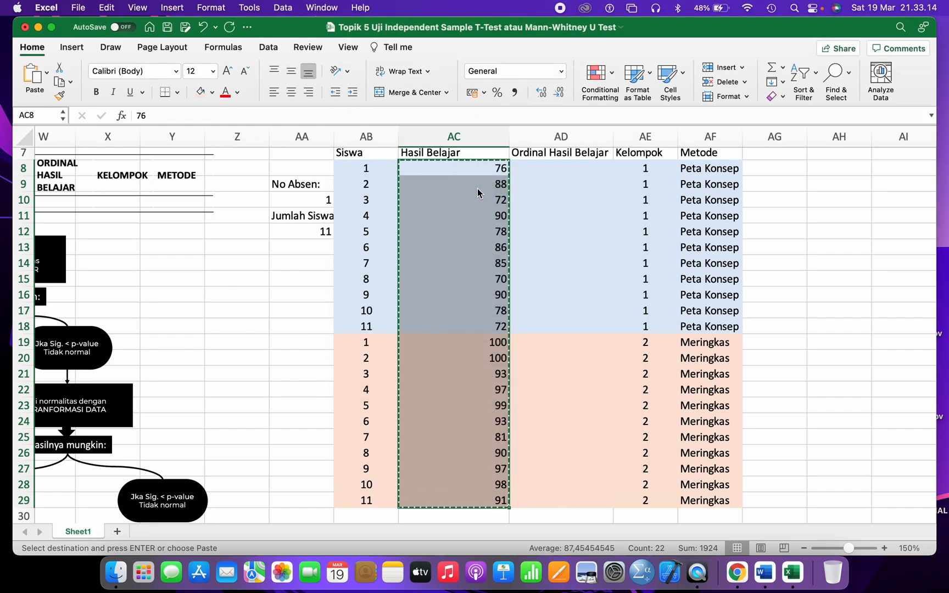
left_click(106, 9)
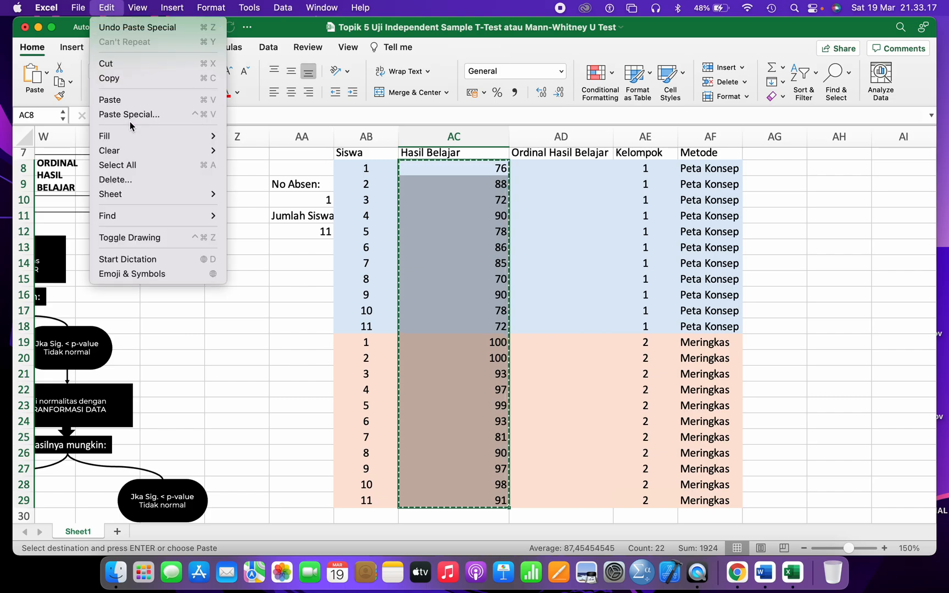
left_click(133, 116)
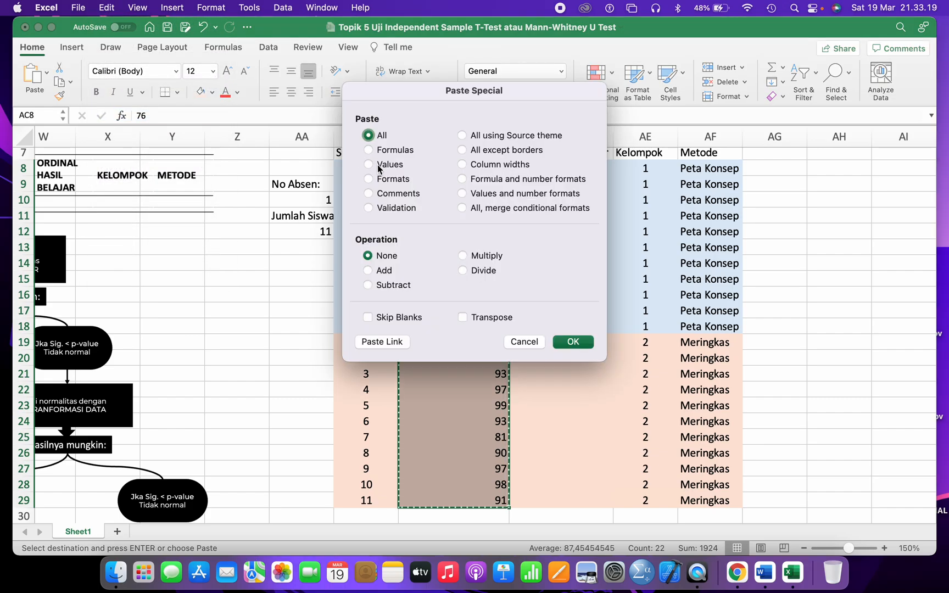
left_click(378, 167)
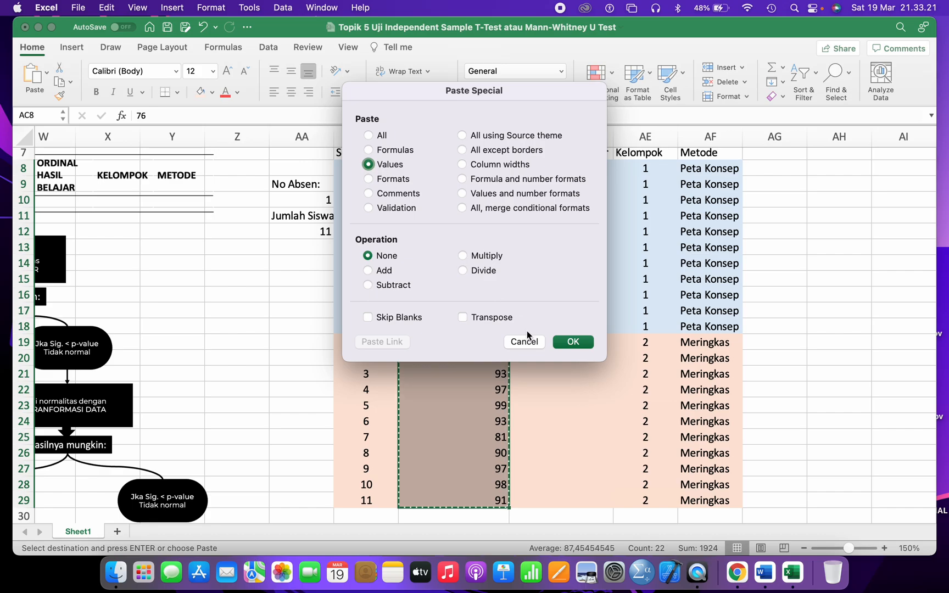
left_click(573, 341)
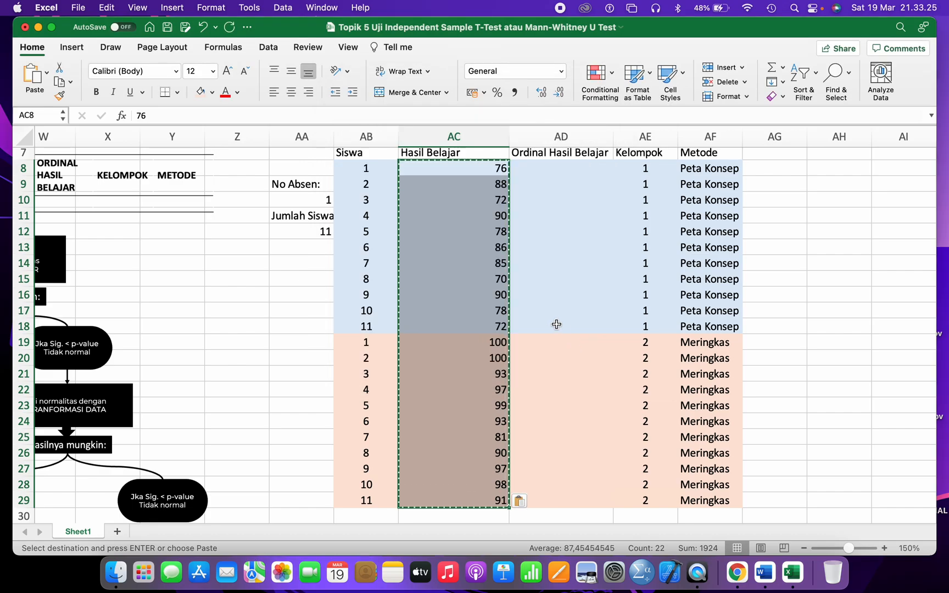
- Confirm the scores are now numbers, then middle-align and centre column AC
left_click(451, 168)
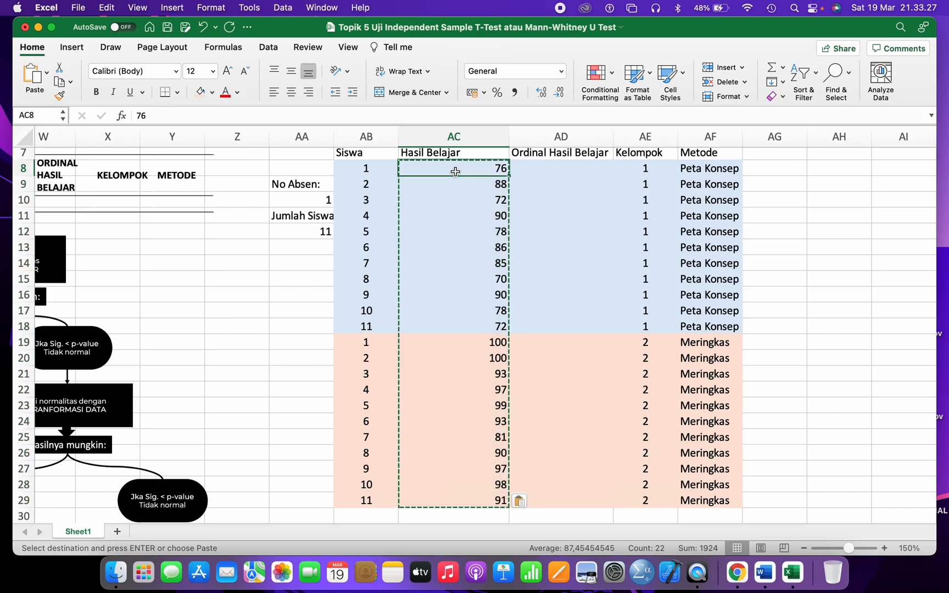
left_click(475, 229)
left_click(539, 218)
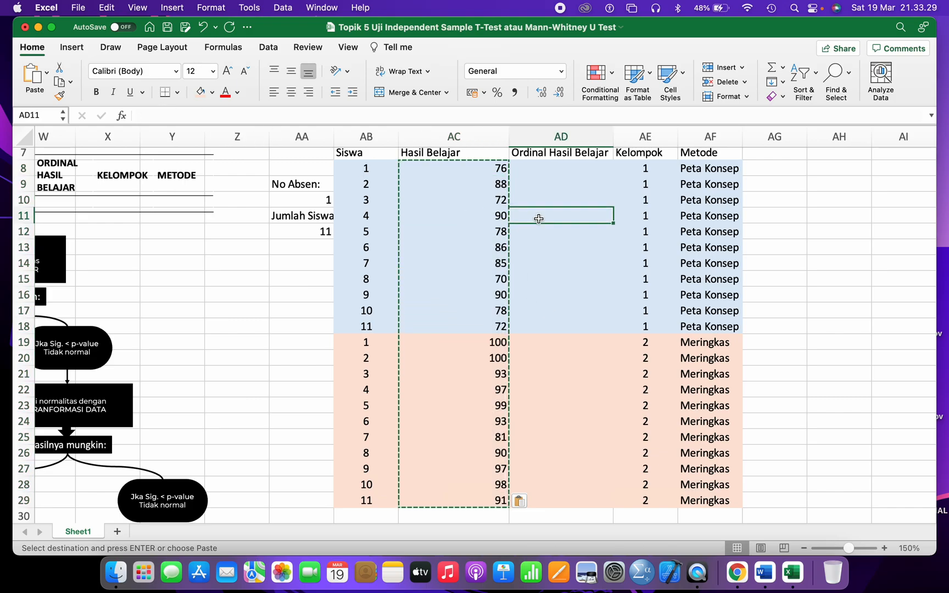
left_click(470, 137)
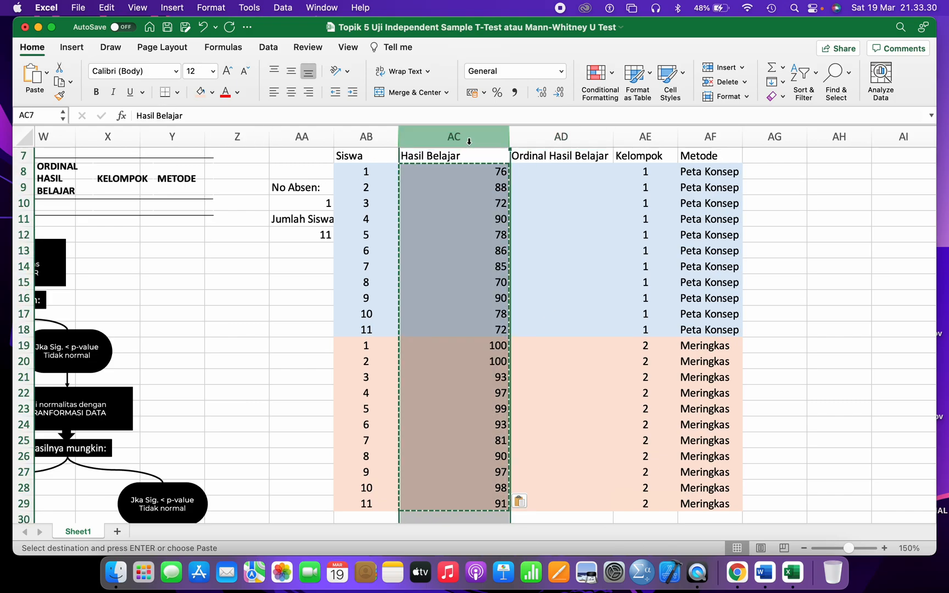
left_click(291, 71)
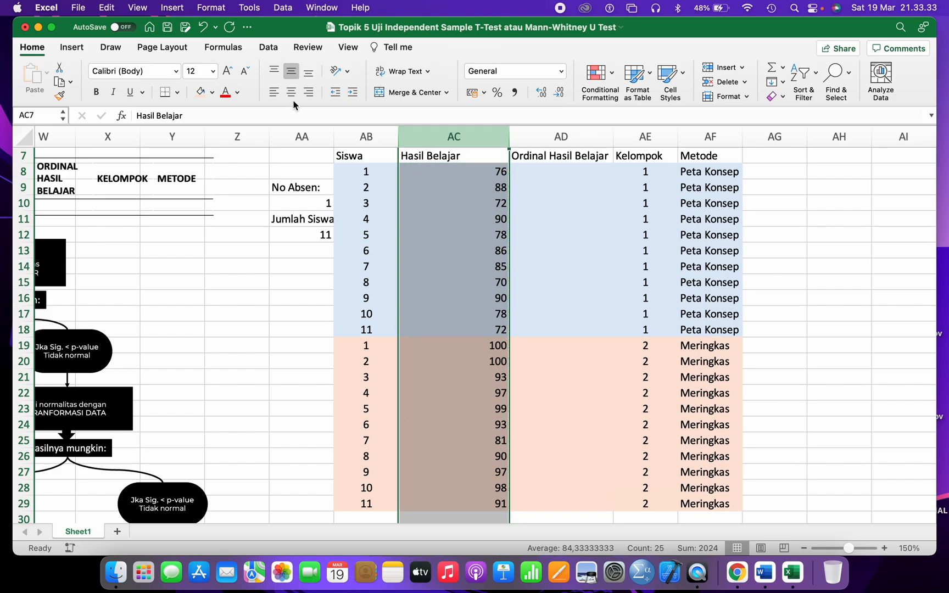
left_click(294, 95)
left_click(536, 217)
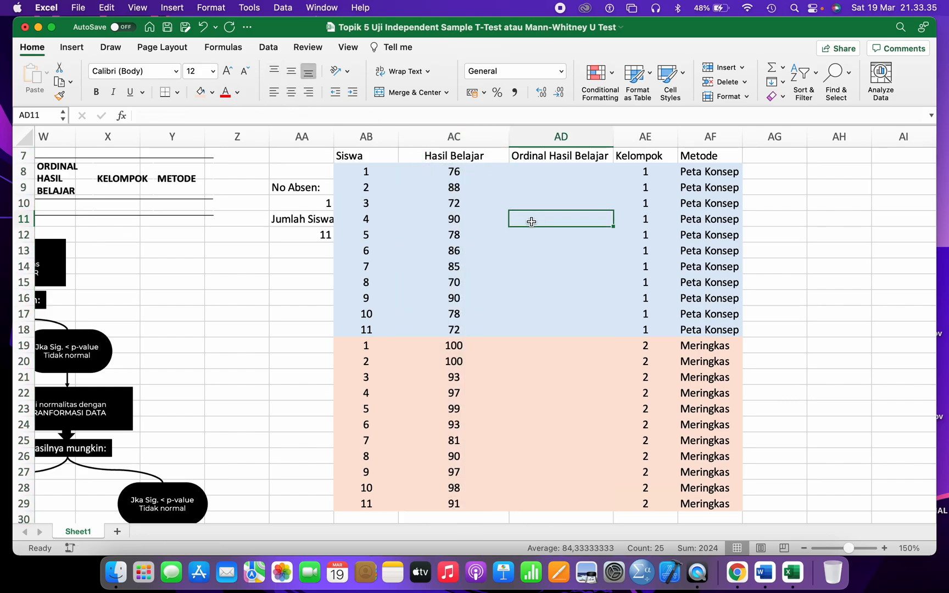
- Review the score cells and the Ordinal Hasil Belajar heading in the data table
scroll(476, 263, "down", 3)
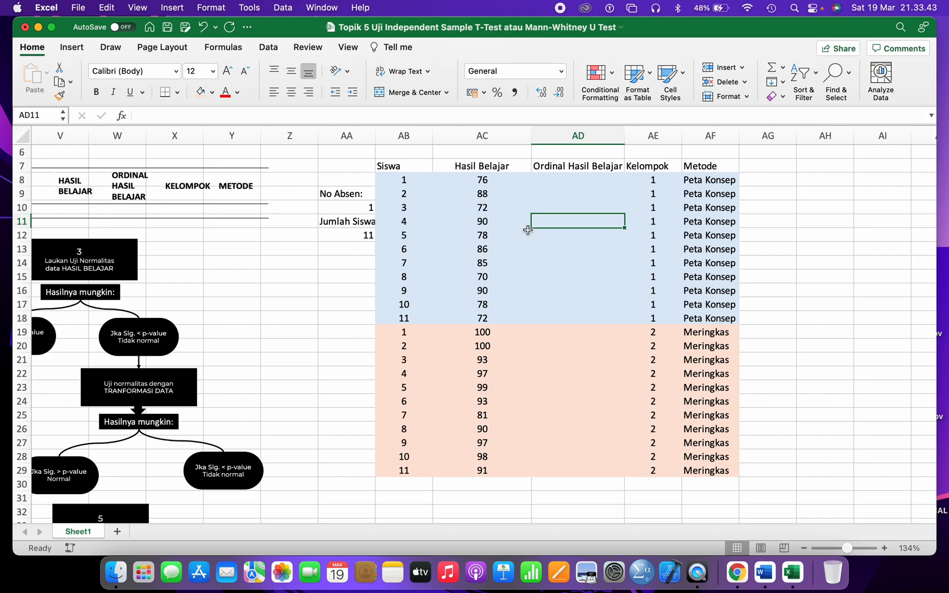
left_click(482, 189)
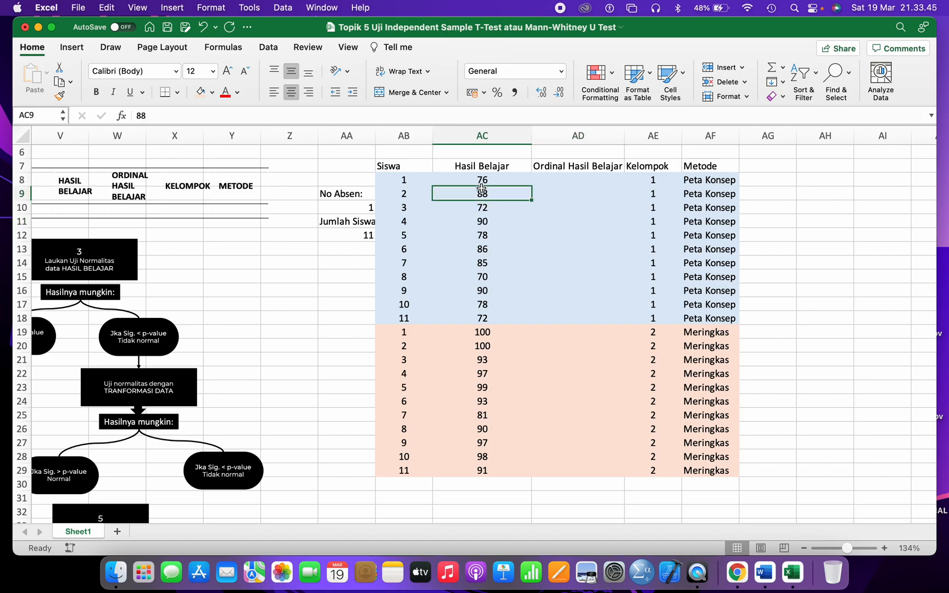
left_click(556, 169)
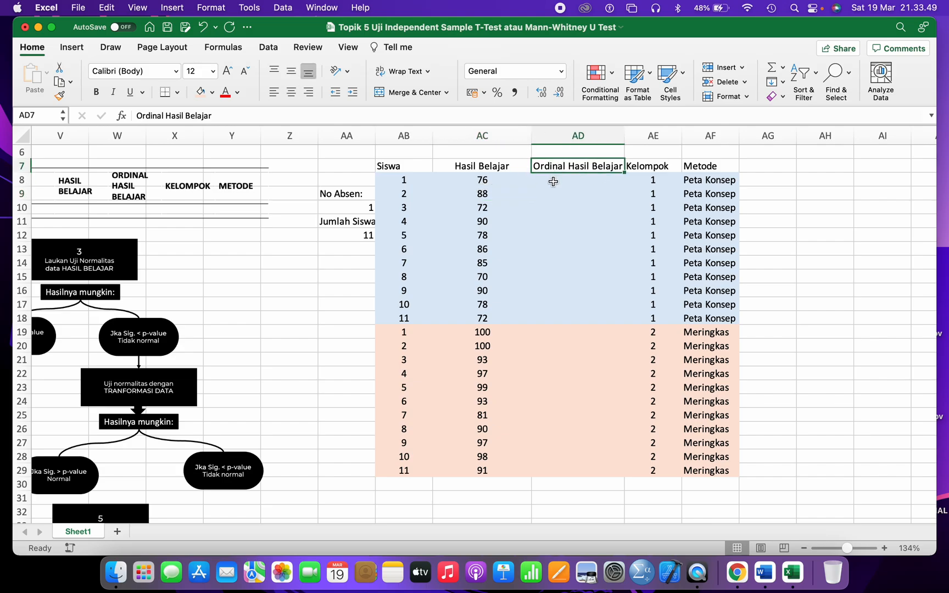
left_click(553, 182)
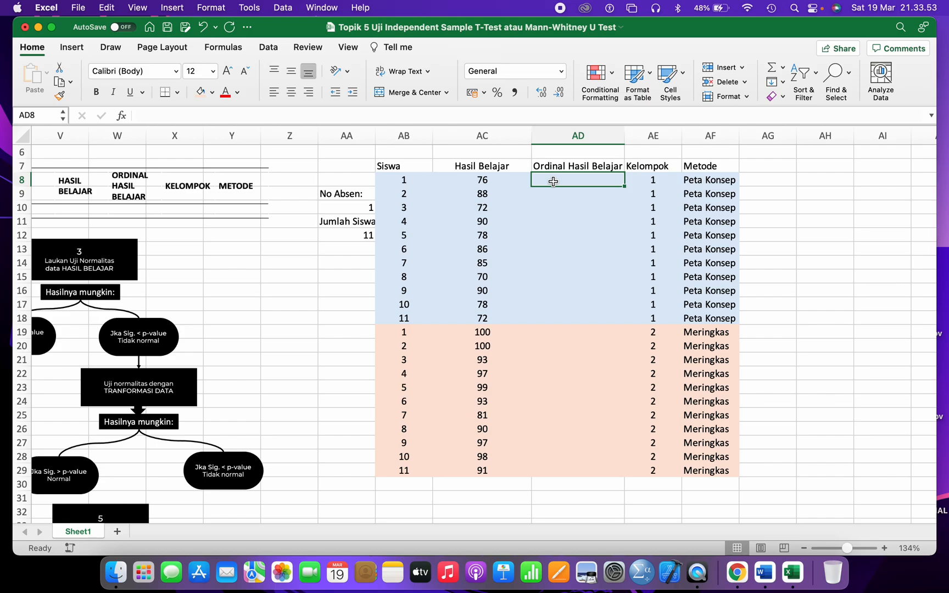
- Enter the example values 100, 90, 80, 85, 70 in an empty column beside the data
left_click(841, 203)
scroll(843, 204, "right", 2)
type("100")
key("Return")
type("90")
key("Return")
type("80")
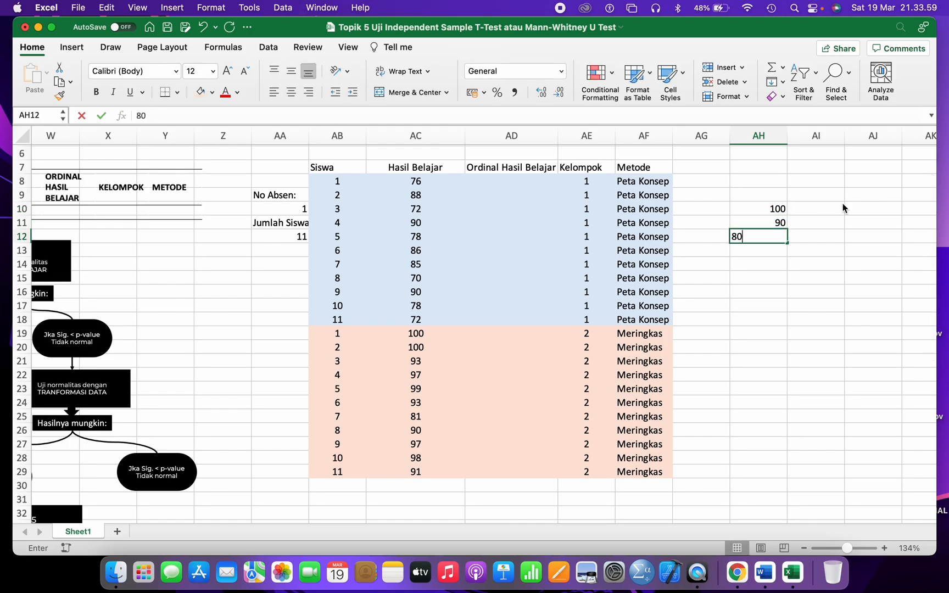
key("Return")
type("85")
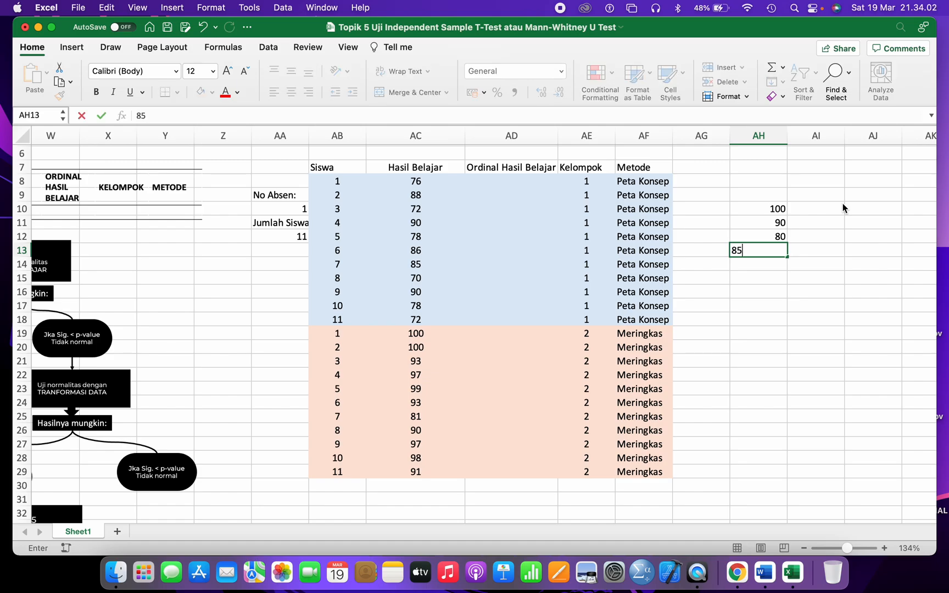
key("Return")
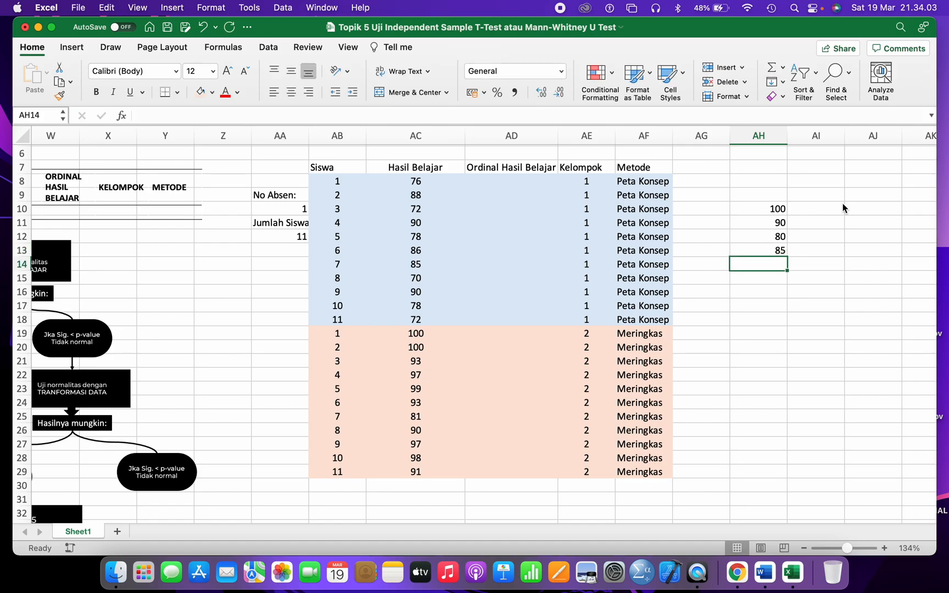
type("70")
key("Return")
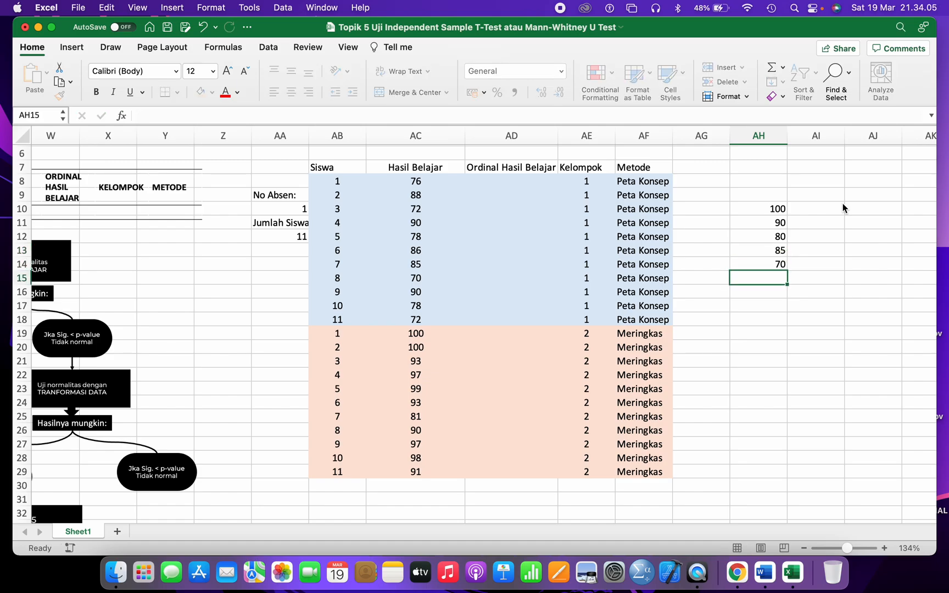
- Enter the ranks 1, 2, 4, 3, 5 next to those values
left_click(822, 206)
type("1")
key("Return")
type("2")
key("Return")
key("Return")
key("BackSpace")
type("3")
key("Return")
key("Up")
key("Up")
type("4")
key("Return")
key("Return")
type("5")
key("Return")
- Highlight the value-rank pairs to show how each value maps to its rank
left_click_drag(784, 208, 812, 243)
left_click(774, 210)
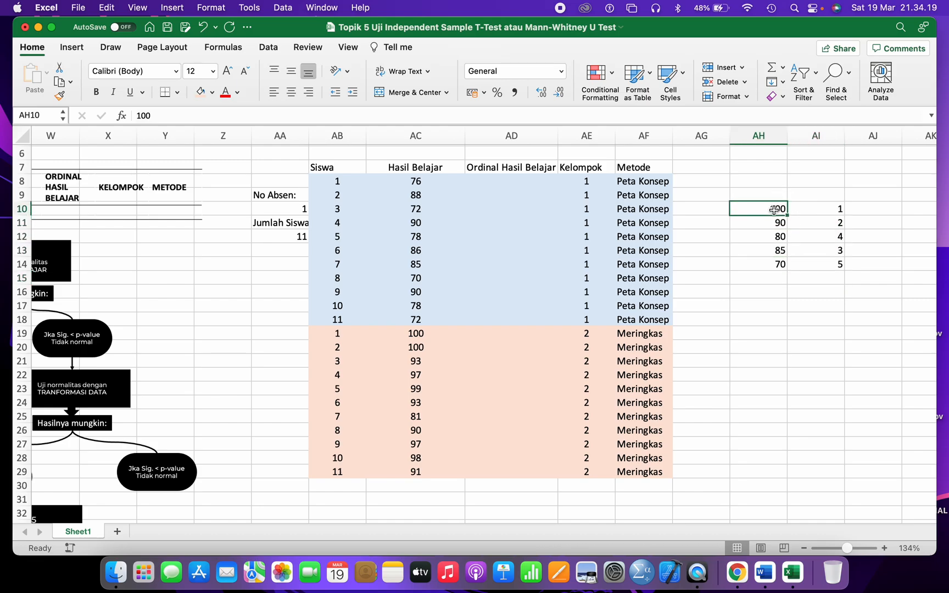
left_click(775, 222)
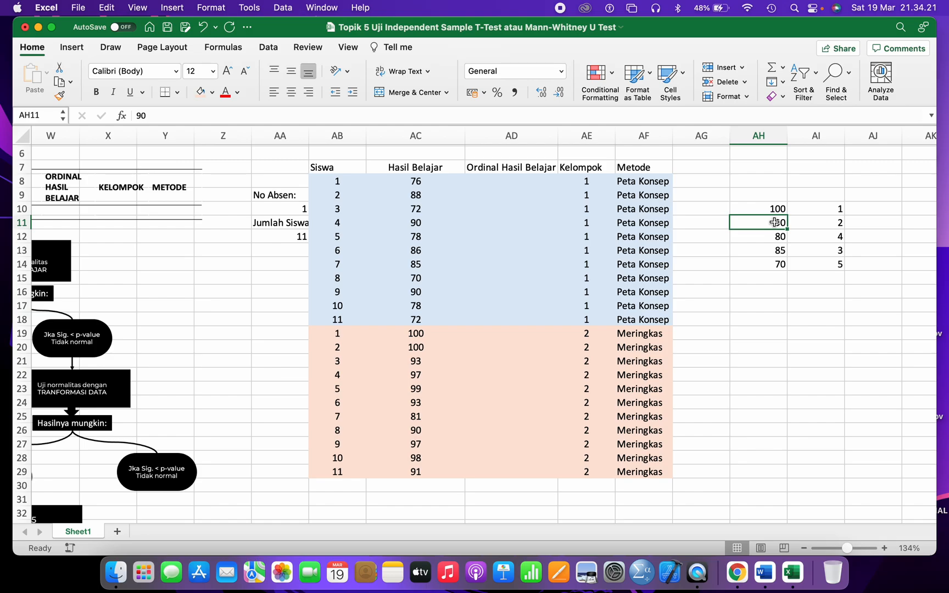
left_click_drag(779, 249, 813, 237)
left_click_drag(767, 267, 837, 268)
left_click_drag(777, 211, 817, 257)
- Add the headings Peringkat, Nilai and Data Ordinal above the example table
left_click(806, 194)
type("Peringkat")
left_click(745, 194)
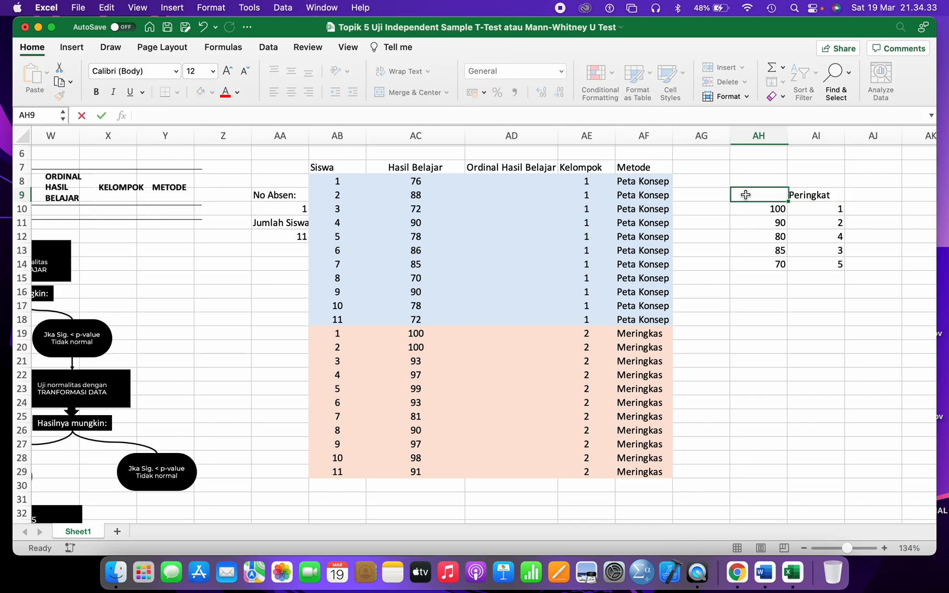
type("Nilai")
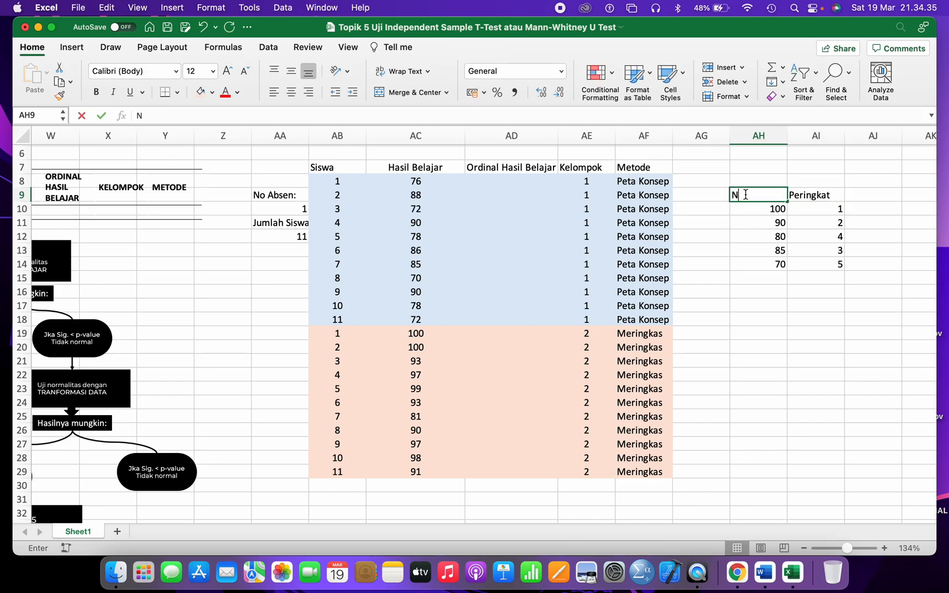
left_click(815, 180)
type("Data Ordinal")
key("Return")
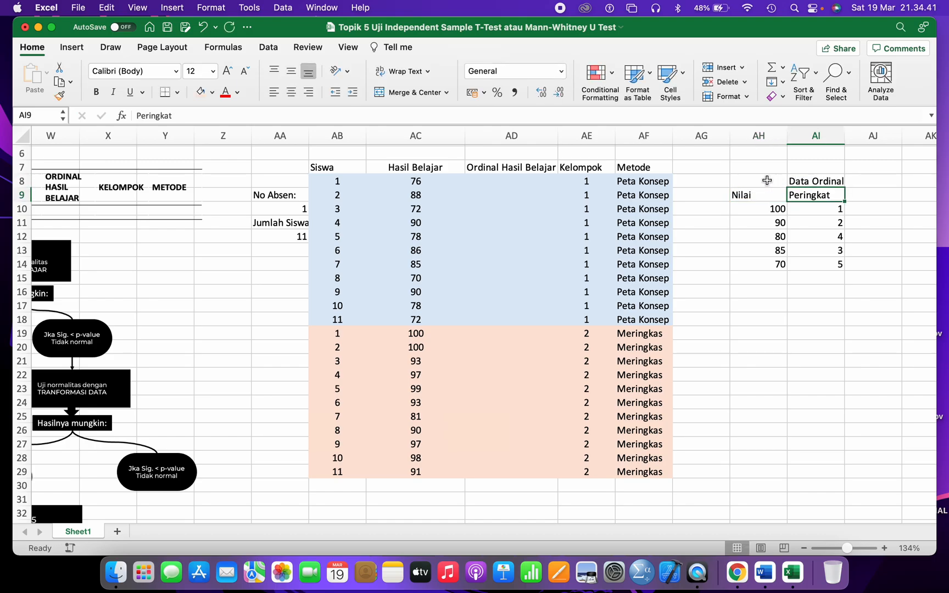
left_click_drag(763, 182, 812, 251)
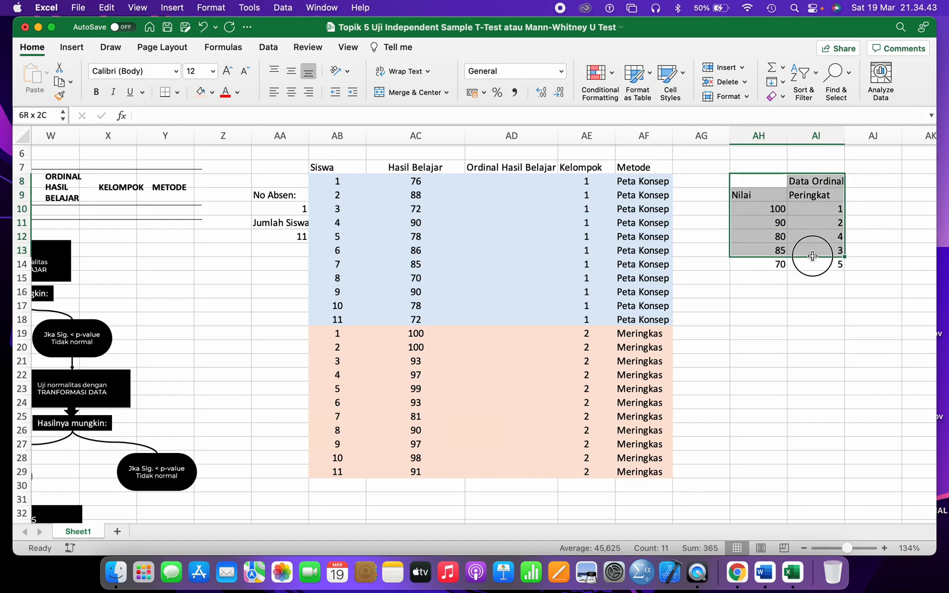
left_click(486, 178)
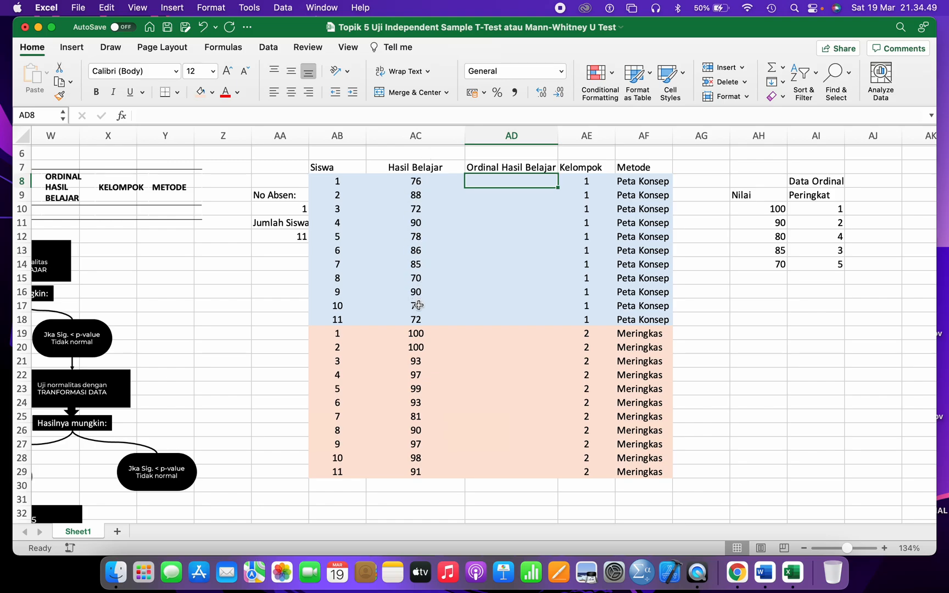
- Start a RANK formula in AD8 for the first student's ordinal score
left_click_drag(418, 181, 397, 307)
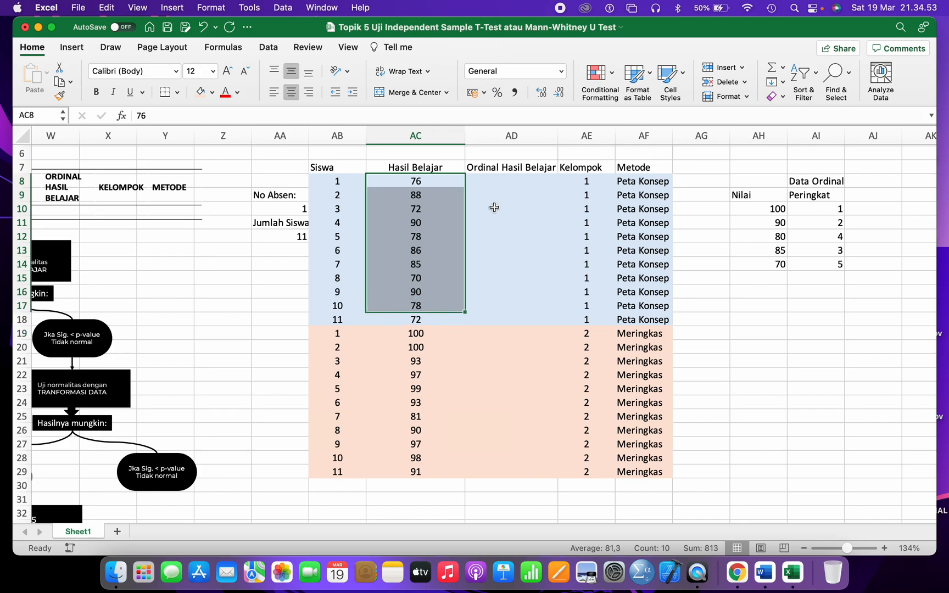
left_click(496, 187)
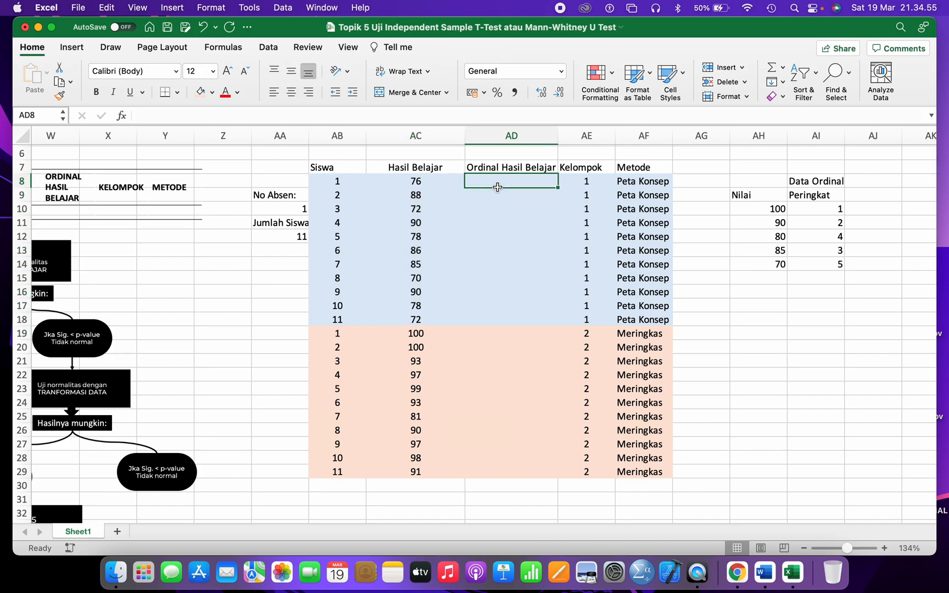
type("=")
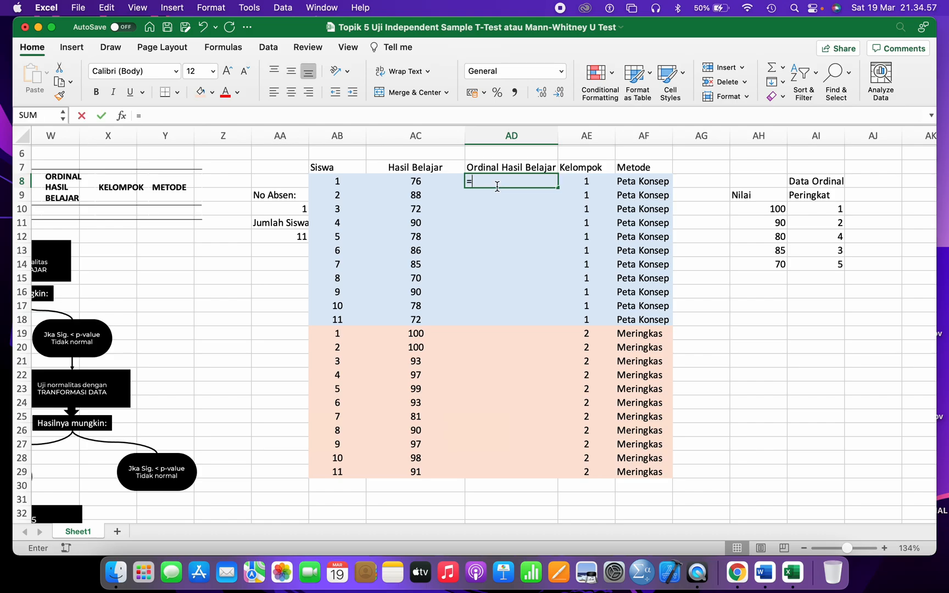
type("RANKK")
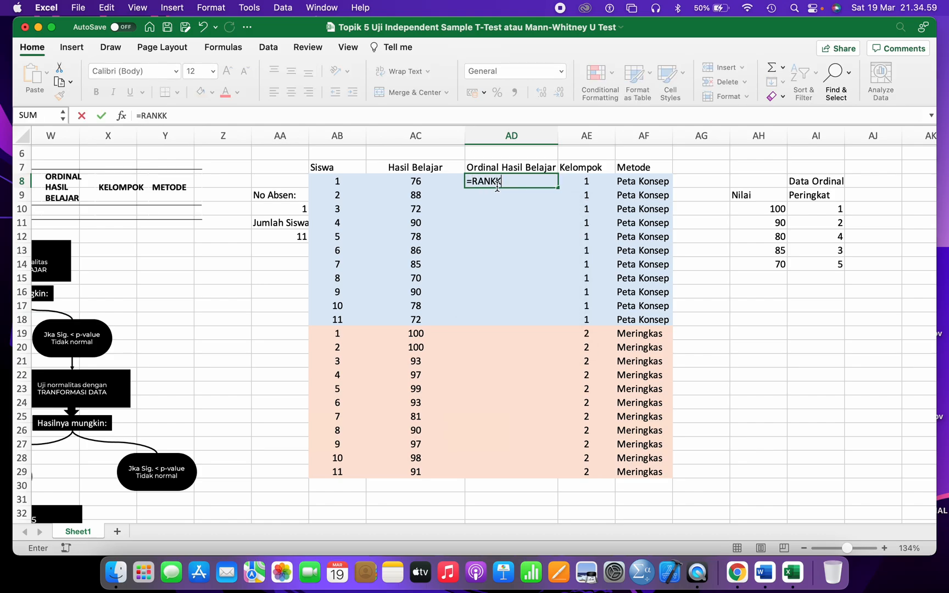
key("BackSpace")
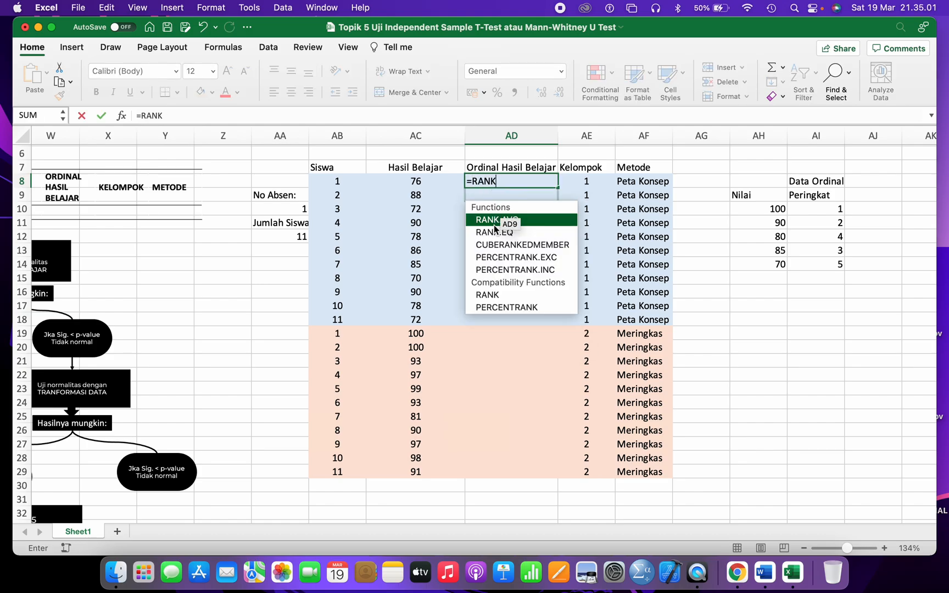
double_click(488, 298)
scroll(497, 282, "up", 5)
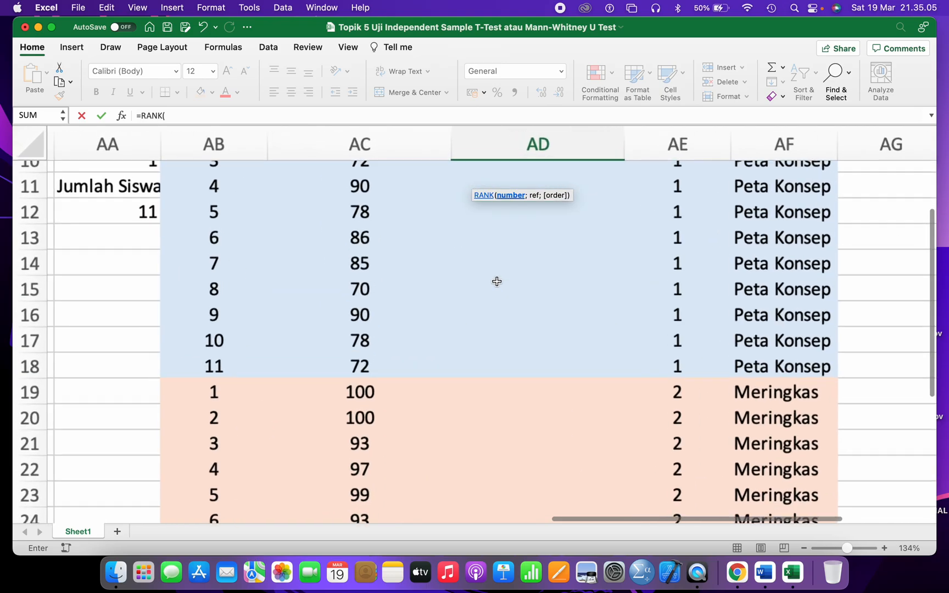
scroll(497, 281, "up", 4)
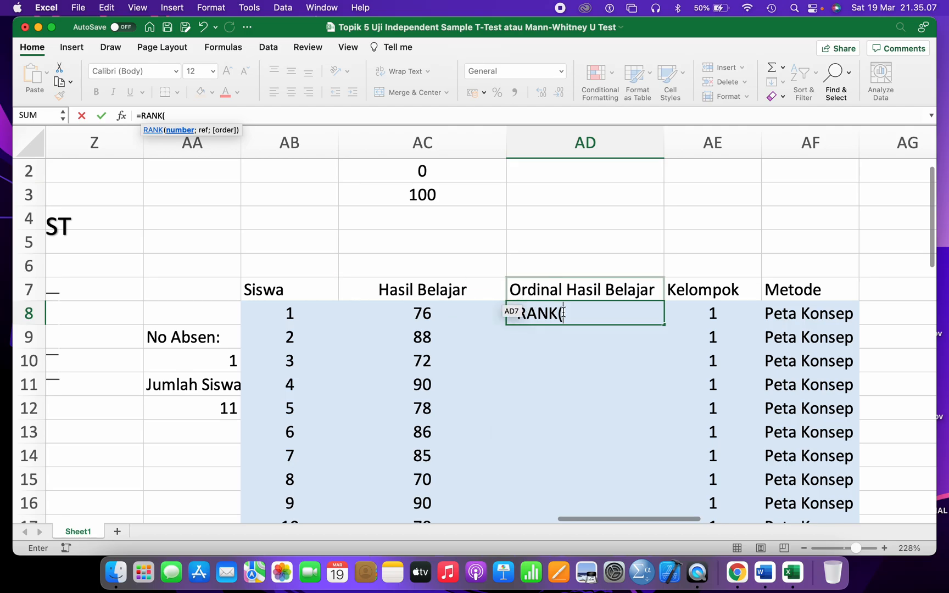
left_click(574, 312)
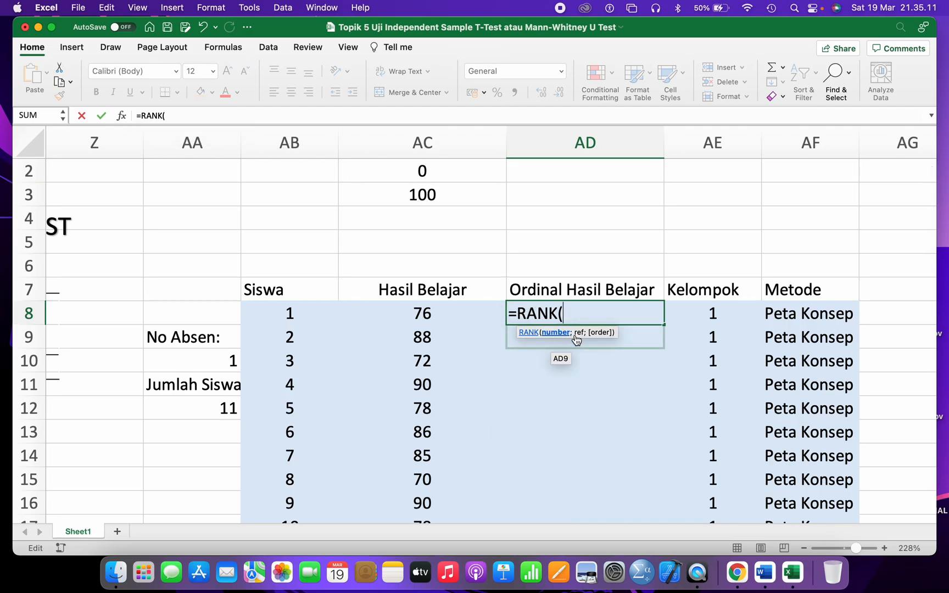
- Complete it as =RANK(AC8;AC8:AC18), giving 8, and begin the AD9 formula
left_click(437, 311)
type(";")
scroll(457, 305, "down", 3)
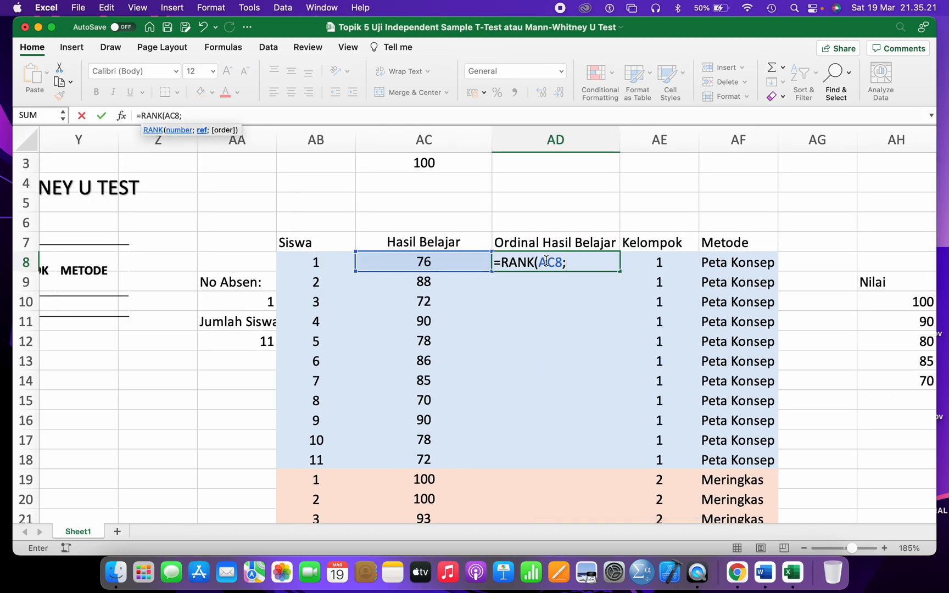
left_click_drag(420, 260, 417, 456)
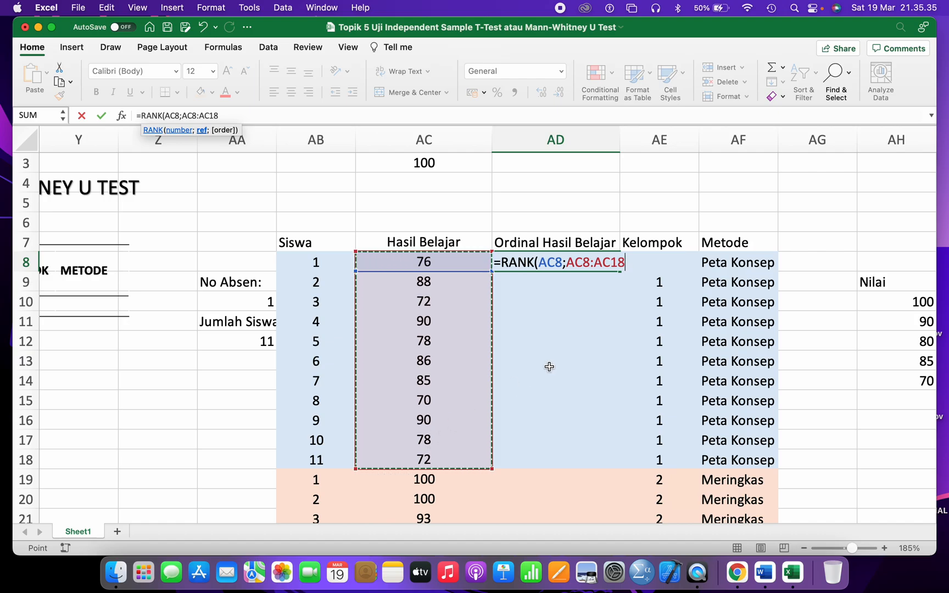
type(")")
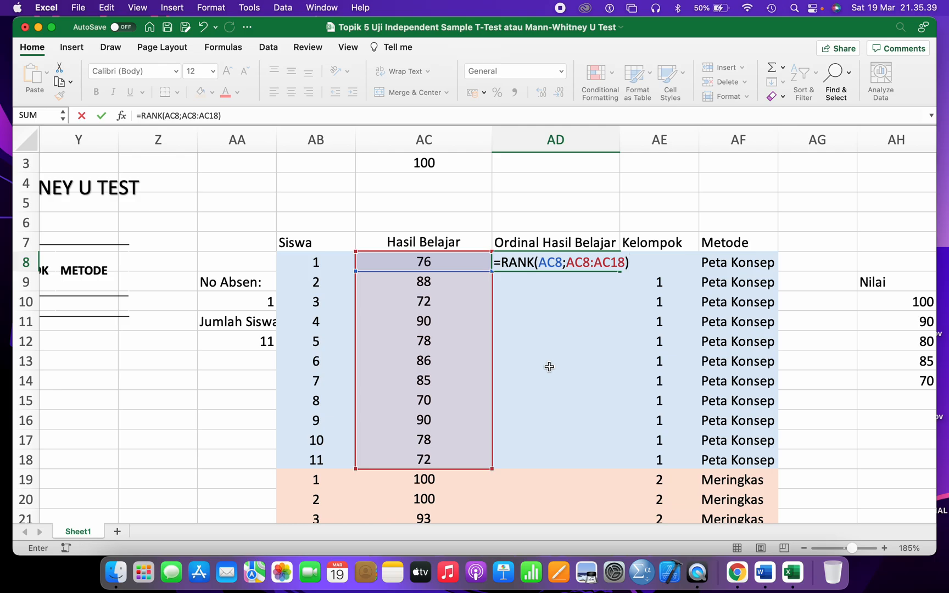
key("Return")
type("=RANK(")
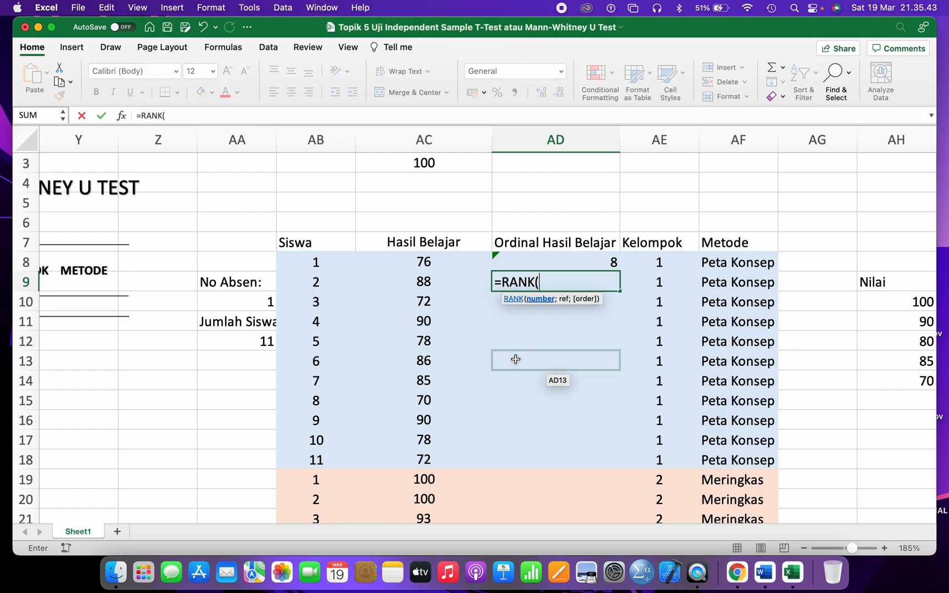
left_click(445, 277)
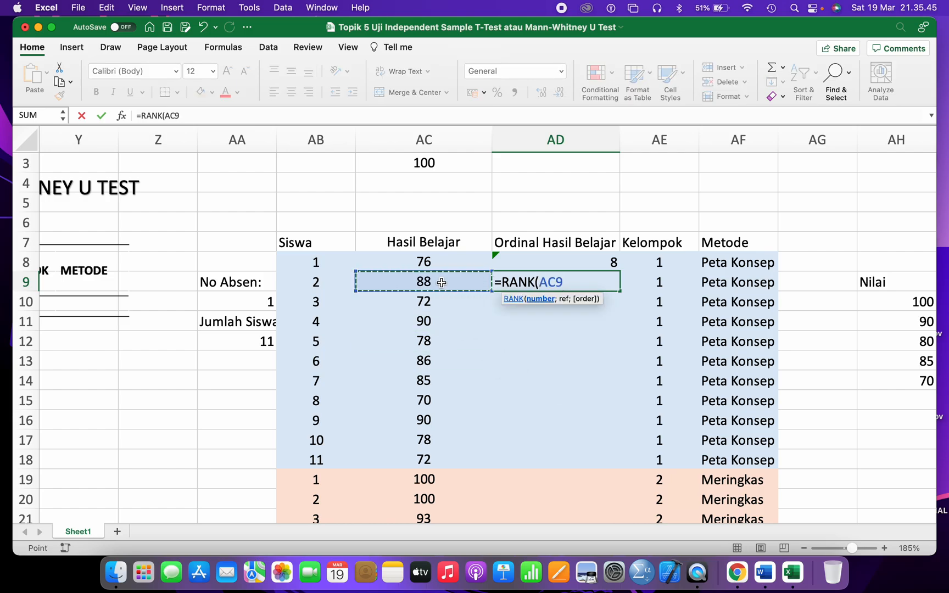
type(";")
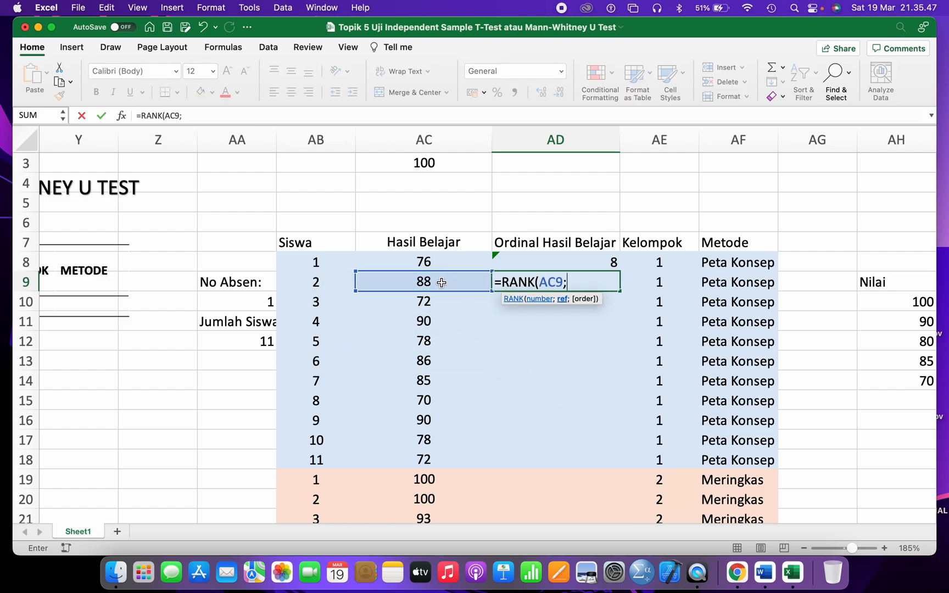
left_click_drag(432, 262, 411, 457)
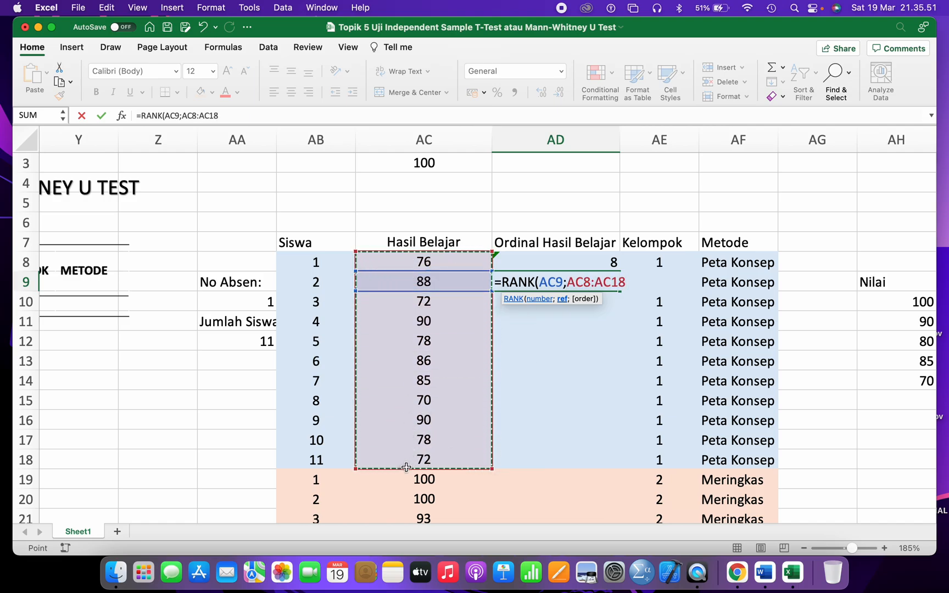
type(")")
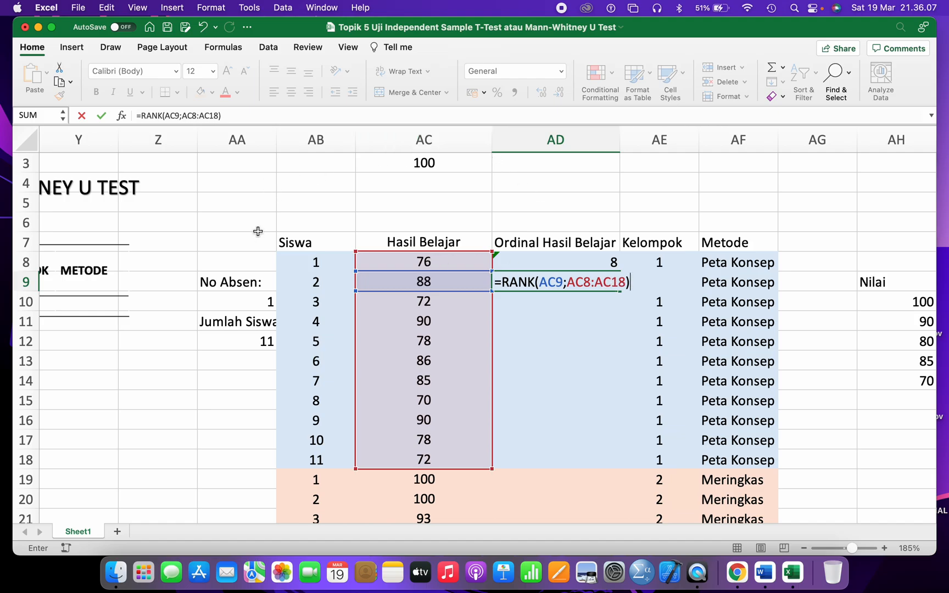
left_click(22, 462)
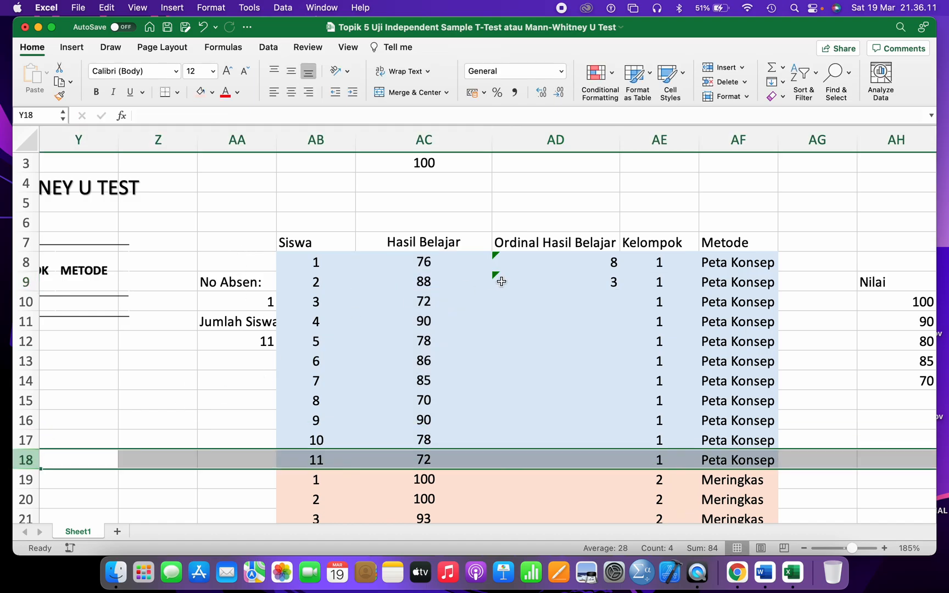
left_click(589, 278)
key("BackSpace")
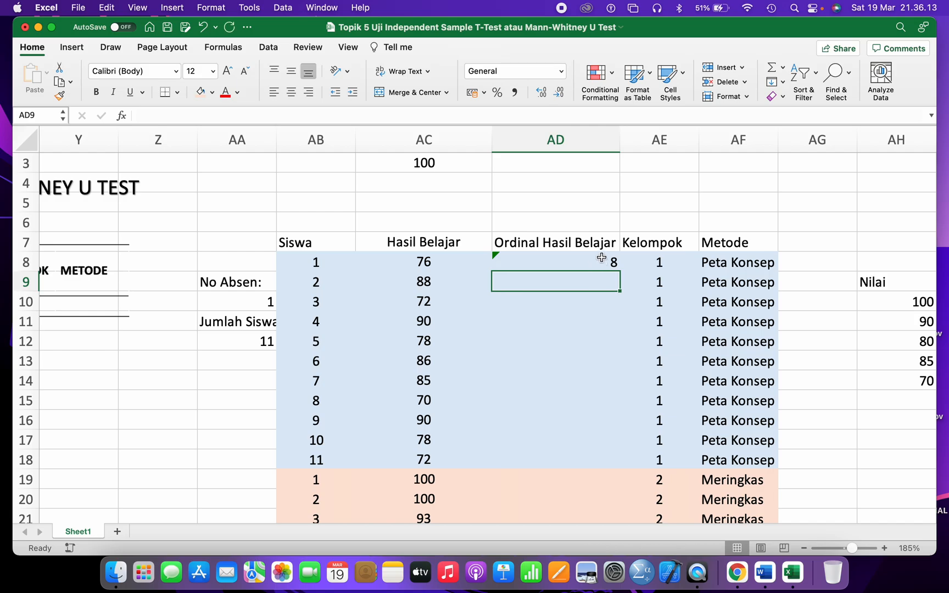
- Reopen the AD8 rank formula for editing
left_click(601, 258)
double_click(601, 262)
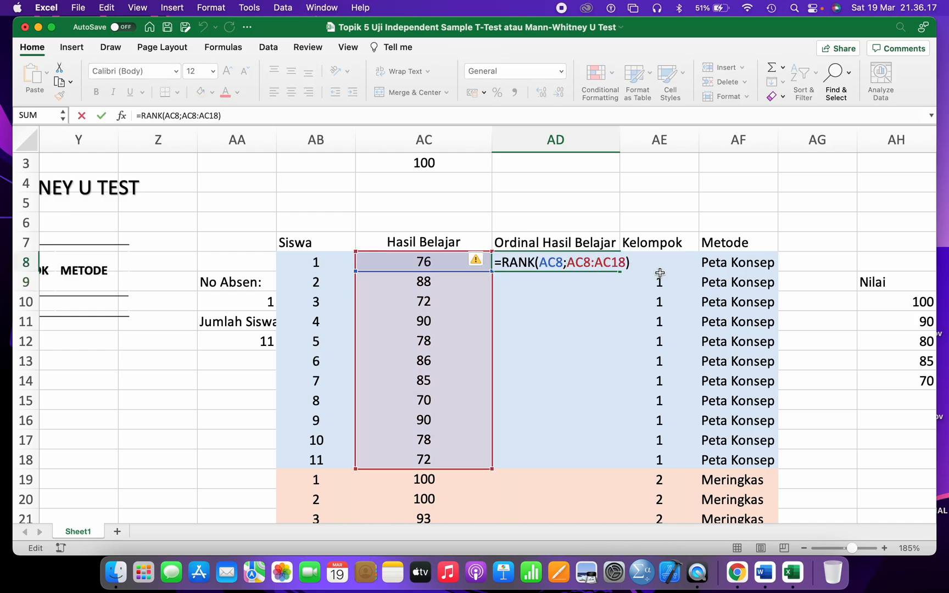
key("Return")
left_click(584, 262)
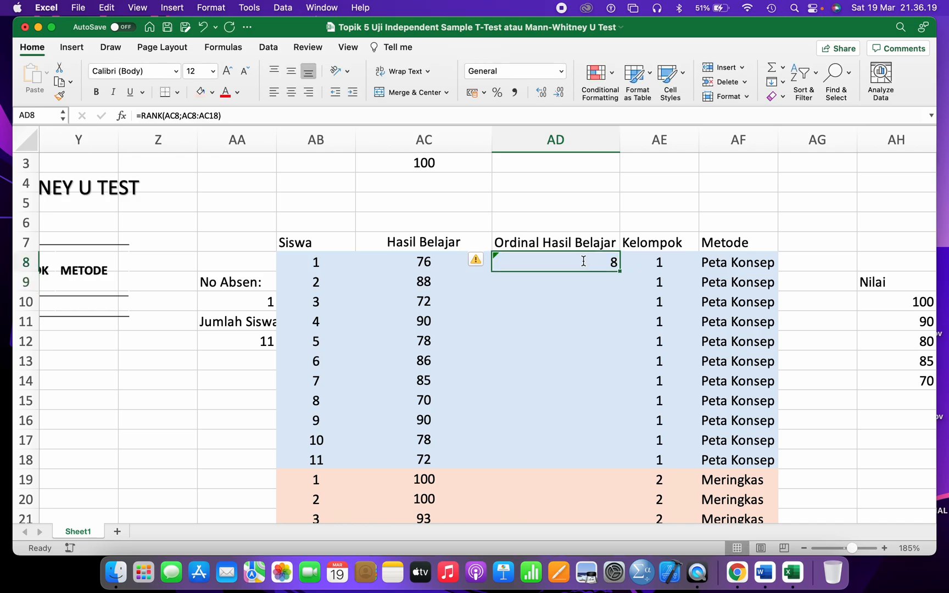
double_click(583, 262)
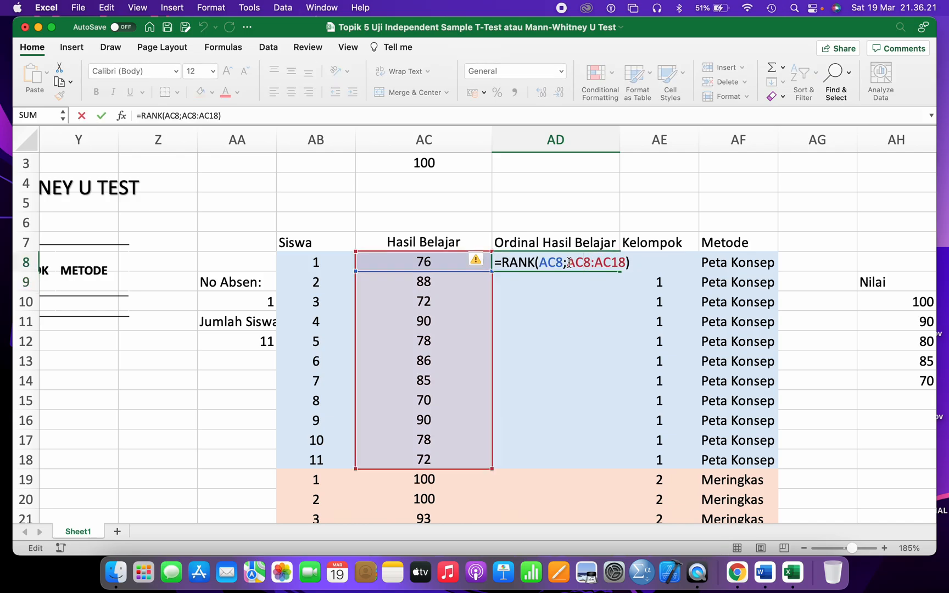
- Add dollar signs to the AC8:AC18 ranking range in the AD8 formula
left_click(568, 262)
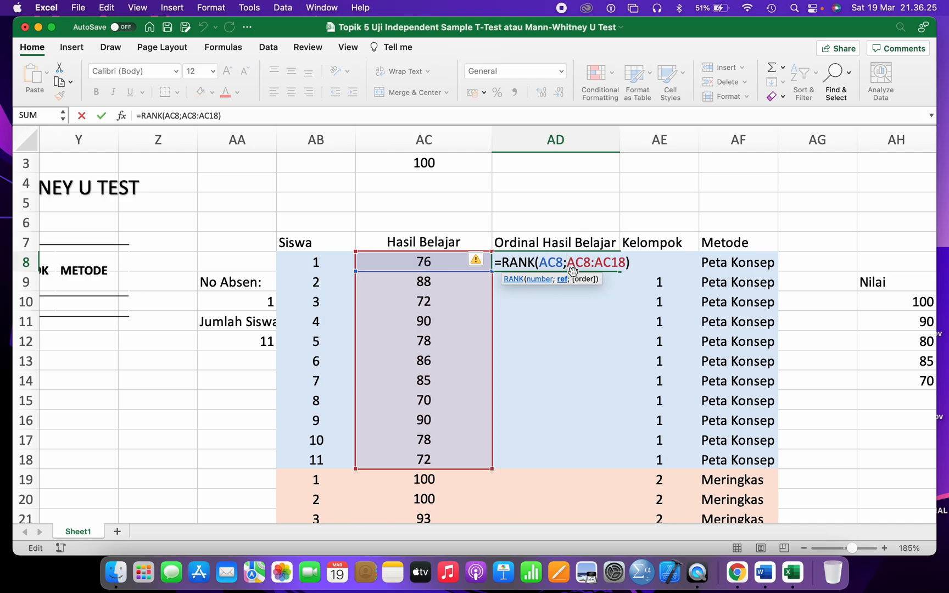
type("$")
key("Right")
key("Right")
type("$")
key("Right")
key("Right")
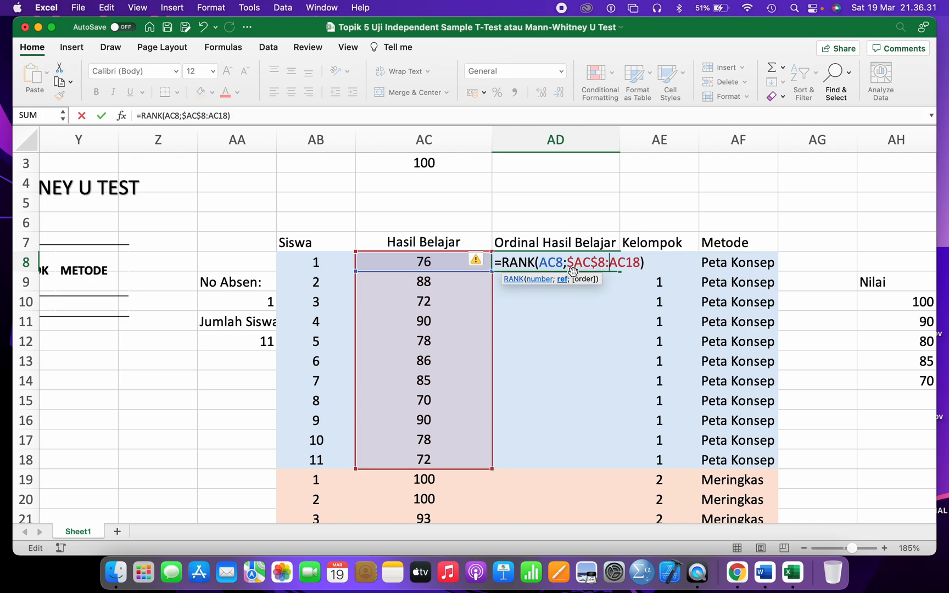
type("$AC")
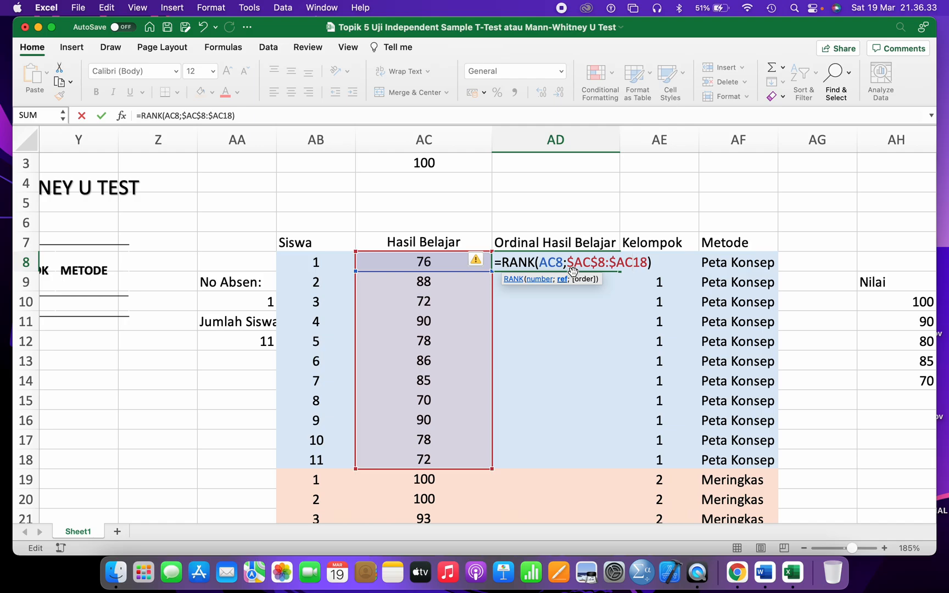
type("$")
key("BackSpace")
key("BackSpace")
key("Left")
key("Left")
key("BackSpace")
key("BackSpace")
- Lock the range as $AC$8:$AC$18 and commit =RANK(AC8;$AC$8:$AC$18)
key("shift+Right")
key("shift+Right")
key("shift+Right")
key("shift+Right")
key("shift+Right")
key("shift+Right")
key("shift+Right")
key("shift+Right")
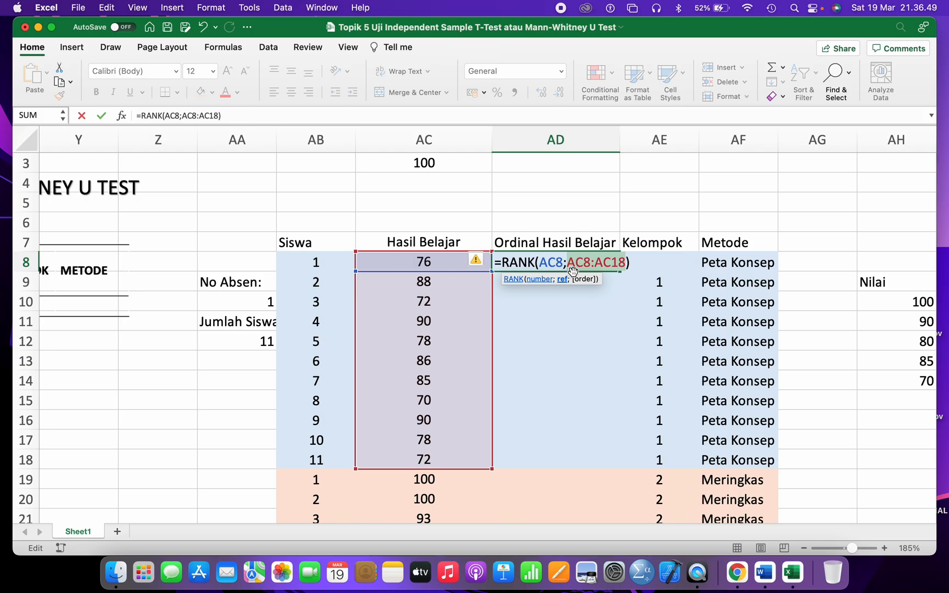
key("super+t")
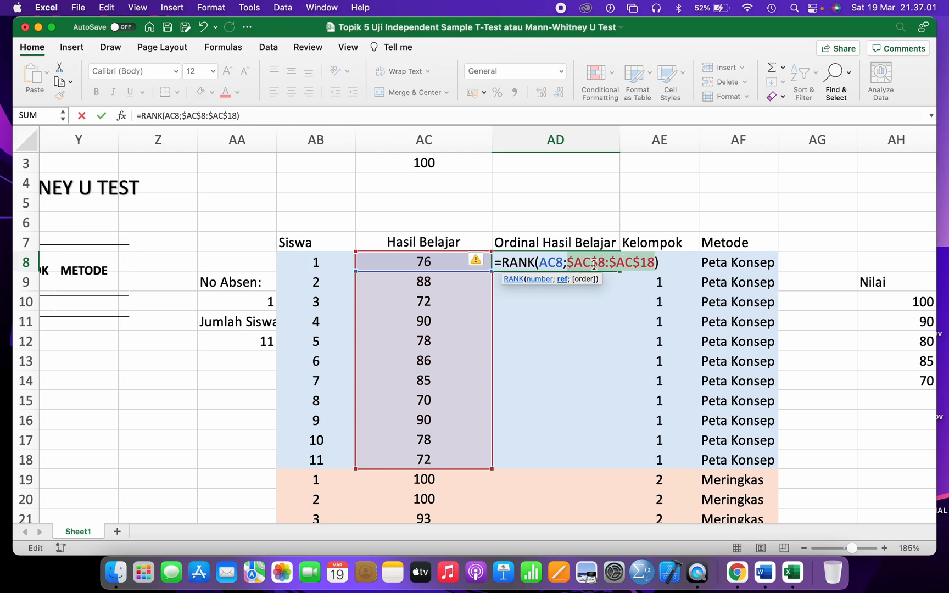
left_click(591, 262)
left_click_drag(569, 262, 652, 263)
key("Return")
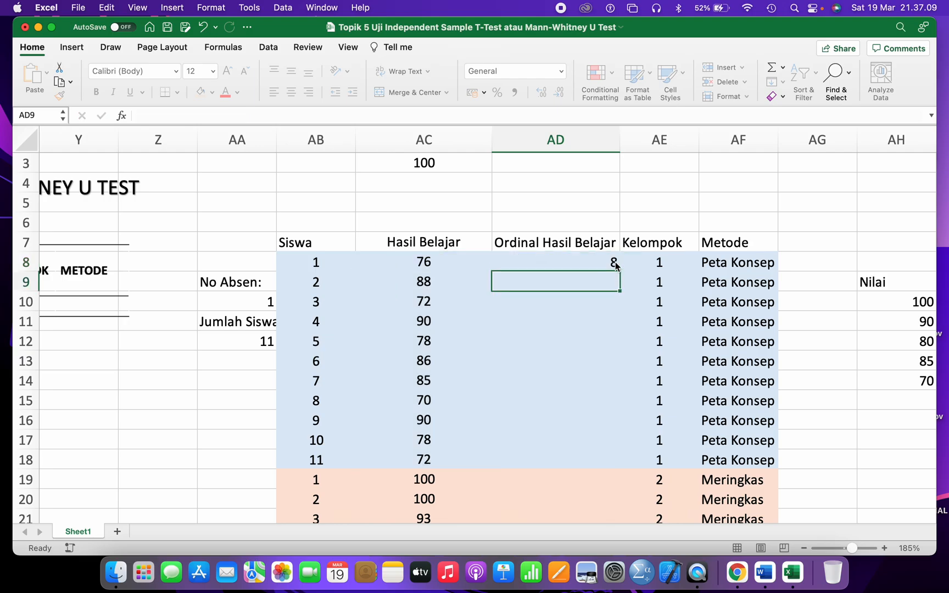
- Fill the formula down to AD18 and centre the ranks 8, 3, 9, 1, 6, 4, 5, 11, 1, 6, 9
left_click(605, 263)
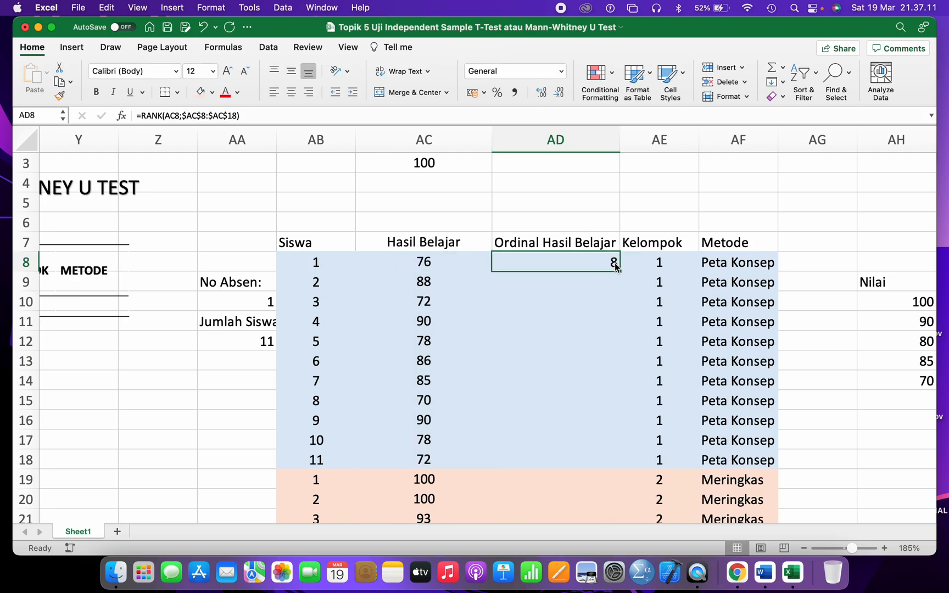
left_click_drag(619, 271, 595, 468)
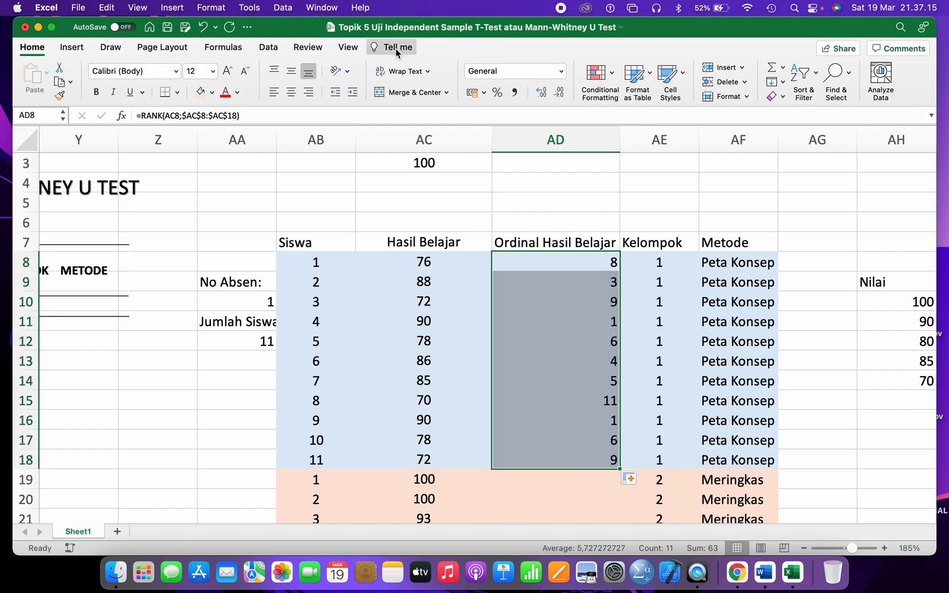
left_click(291, 92)
scroll(417, 214, "down", 3)
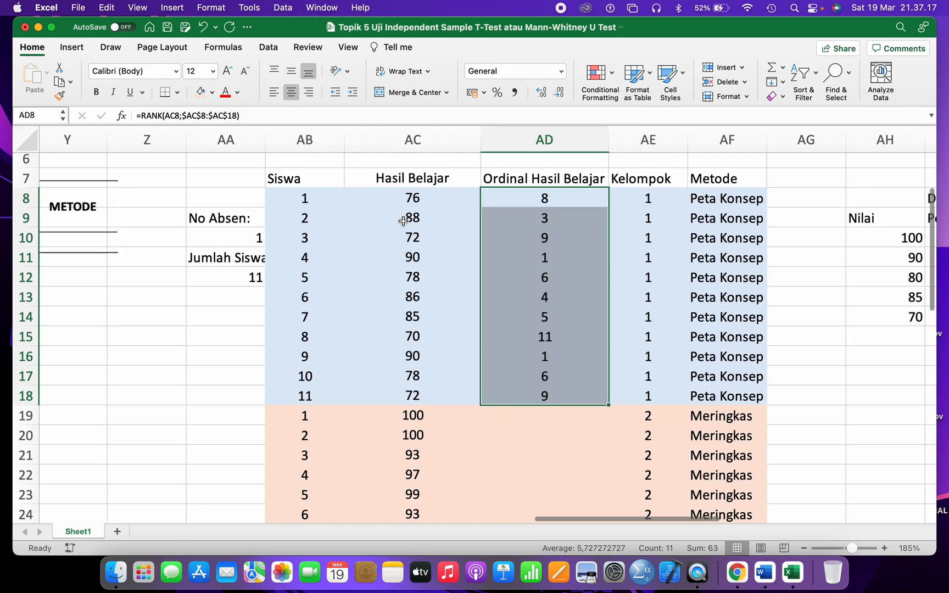
scroll(498, 293, "down", 5)
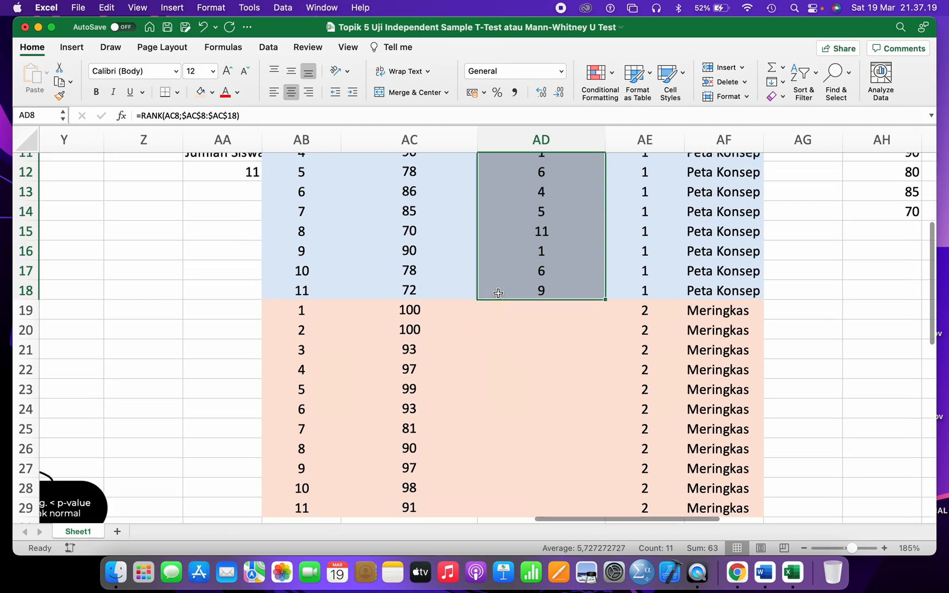
scroll(498, 294, "down", 3)
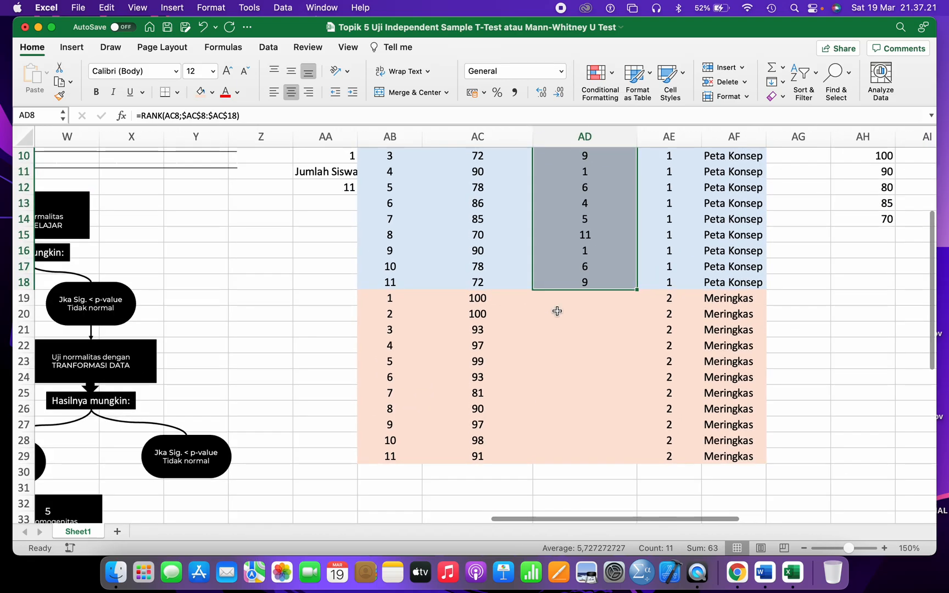
scroll(555, 309, "up", 3)
left_click(549, 344)
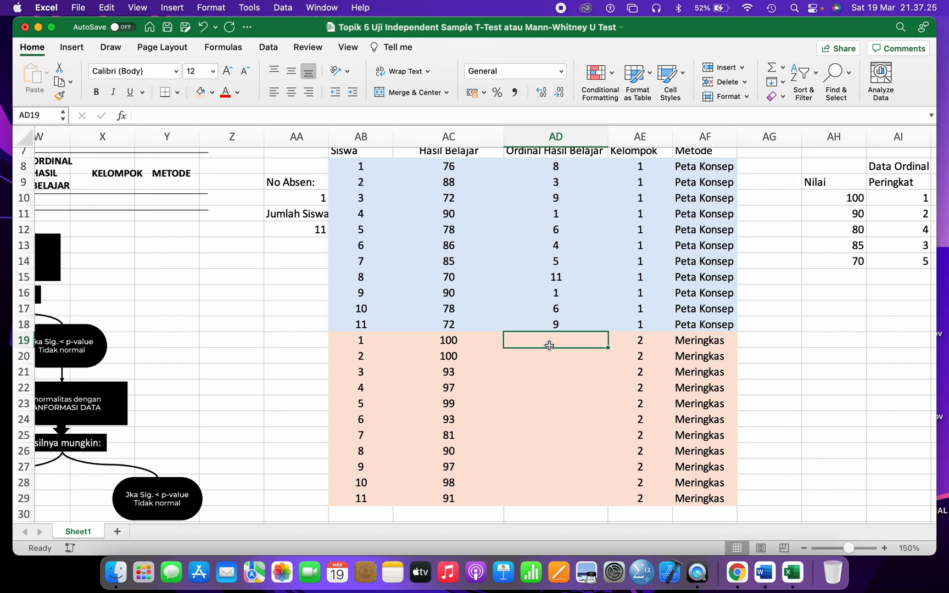
- In AD19 build =RANK(AC19;AC19:AC29) for the Meringkas group's first score
type("=ran")
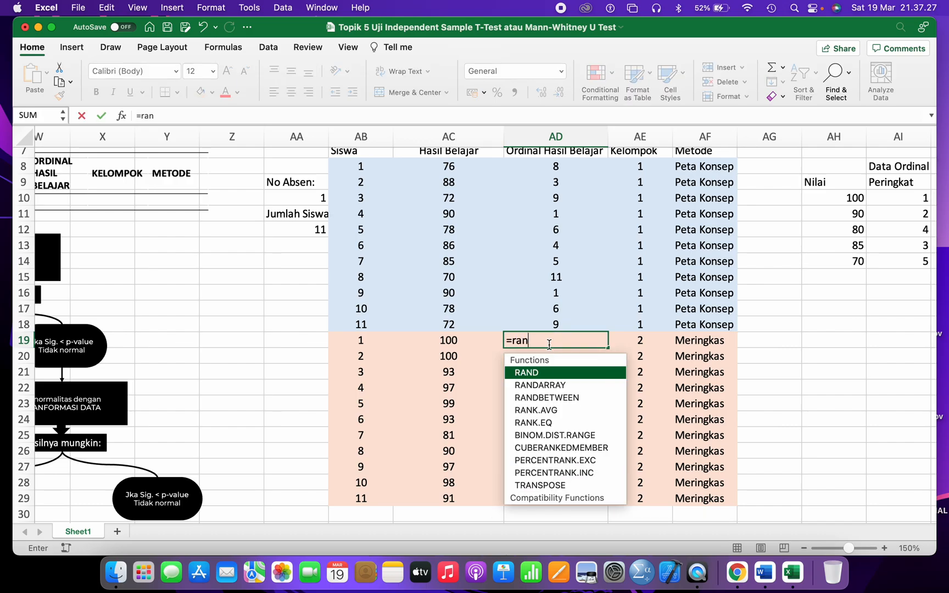
key("BackSpace")
key("BackSpace")
type("ank")
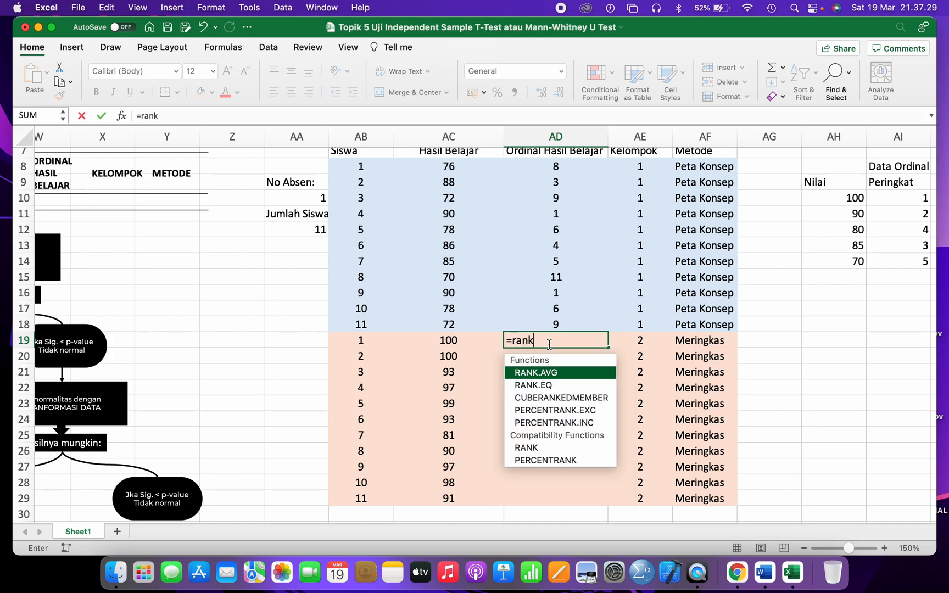
double_click(546, 448)
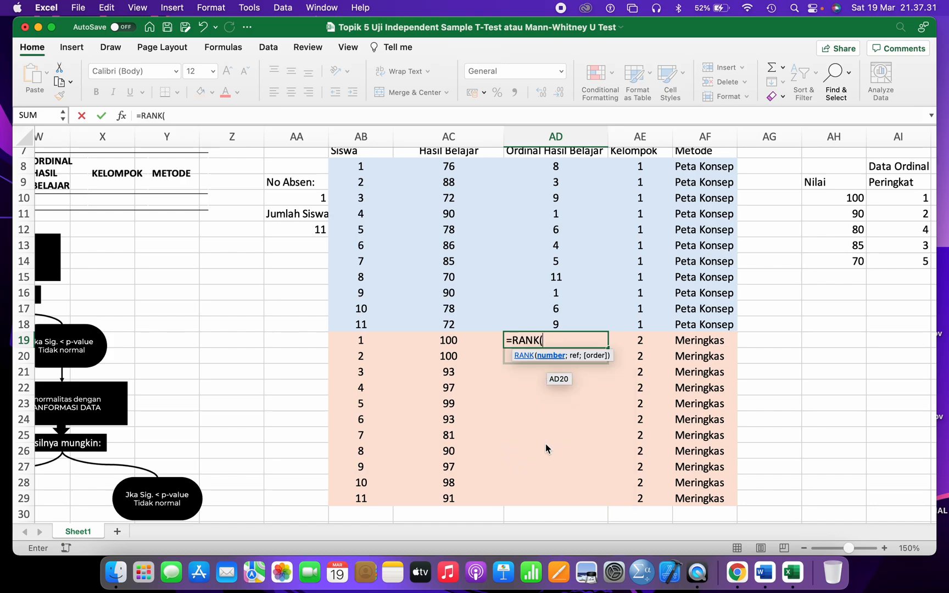
left_click(453, 341)
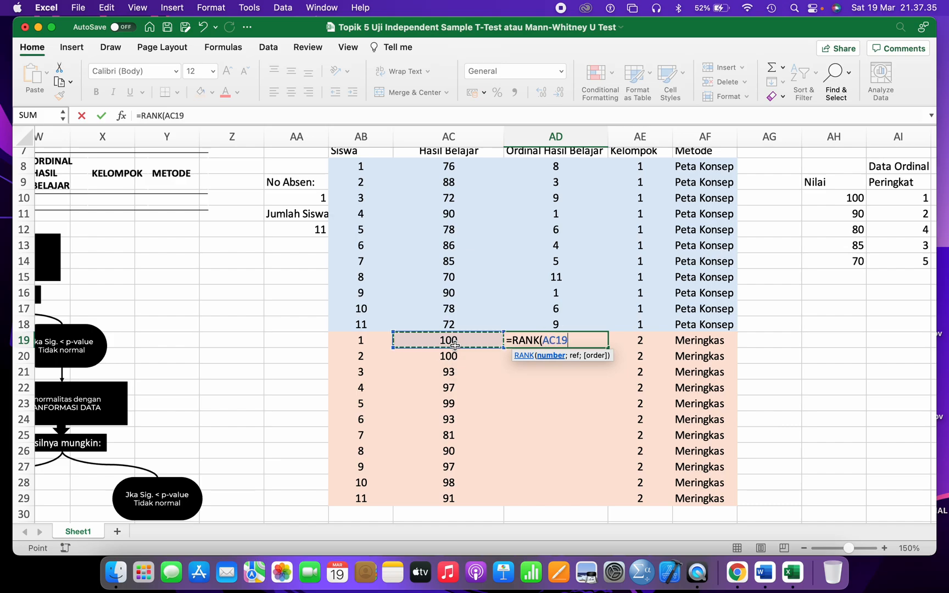
type(";")
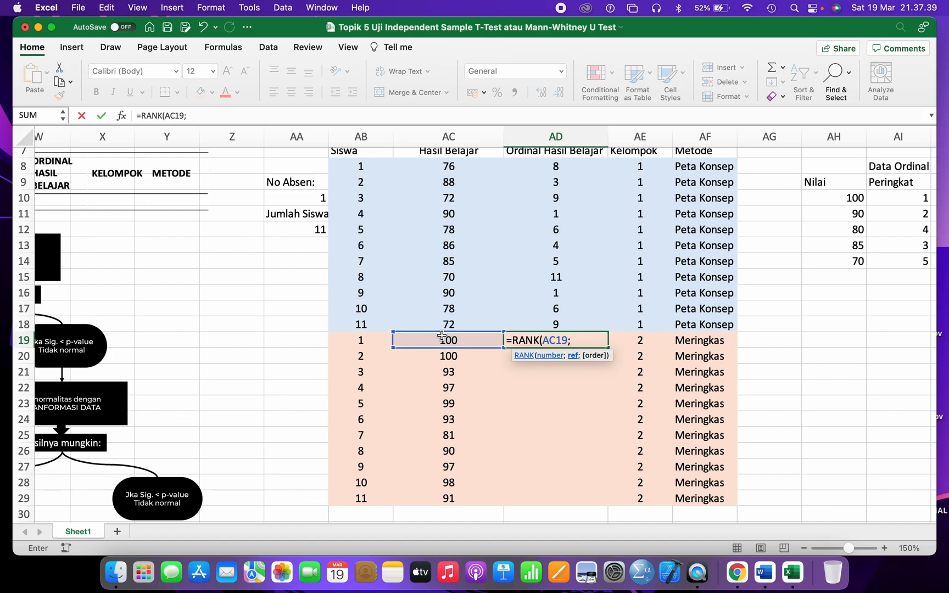
left_click_drag(442, 337, 431, 498)
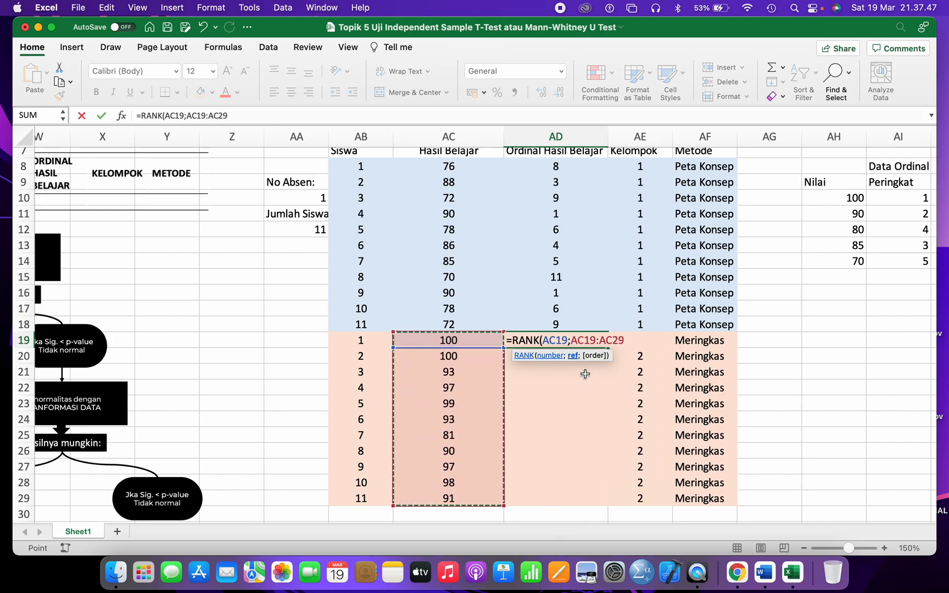
type(")")
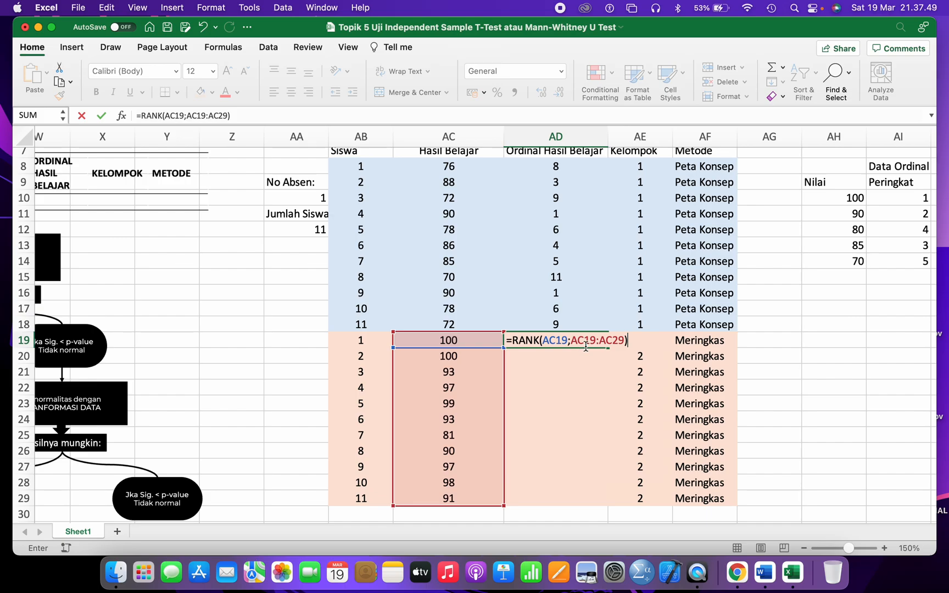
- Make the ranking range absolute as $AC$19:$AC$29 and commit the formula
left_click_drag(572, 339, 622, 339)
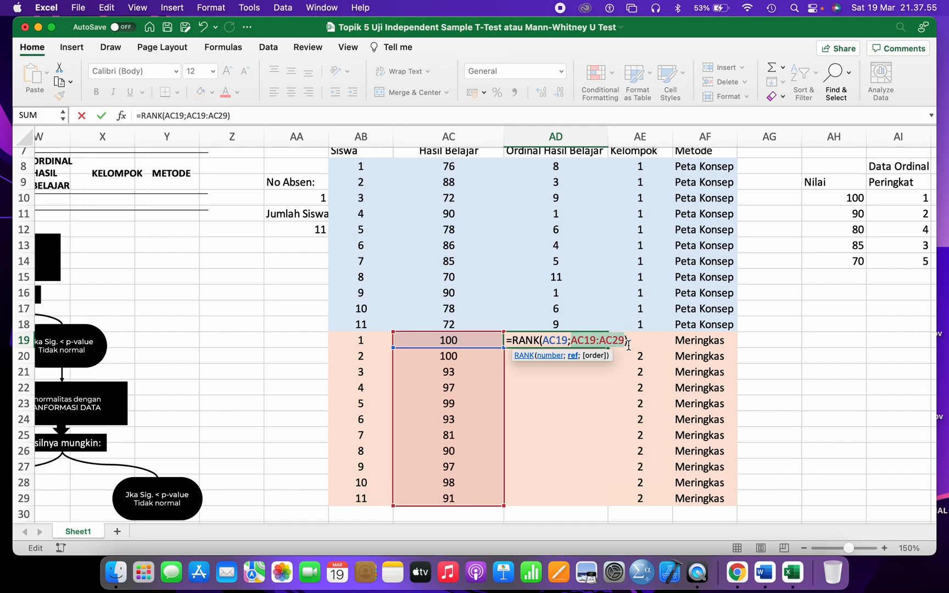
key("super+t")
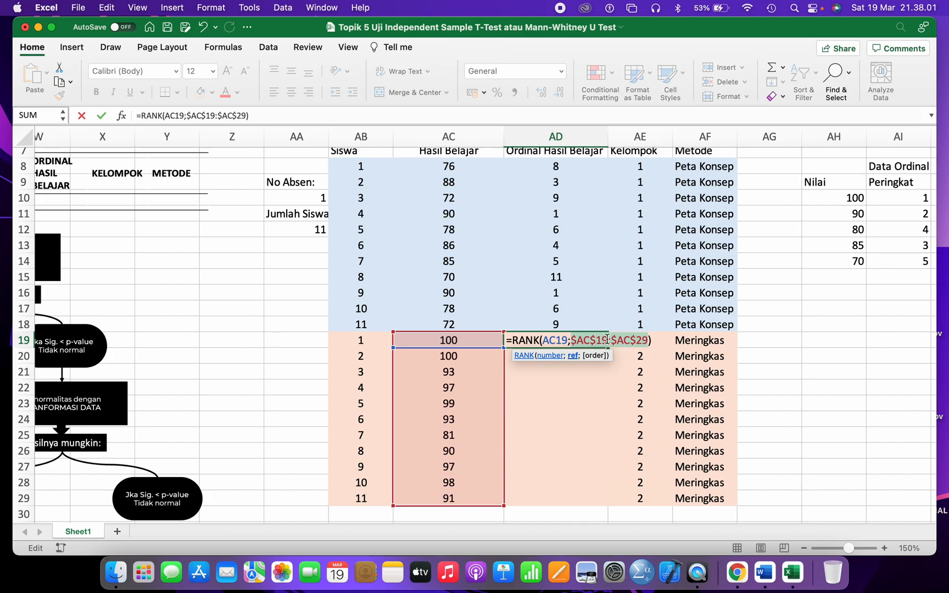
left_click(643, 336)
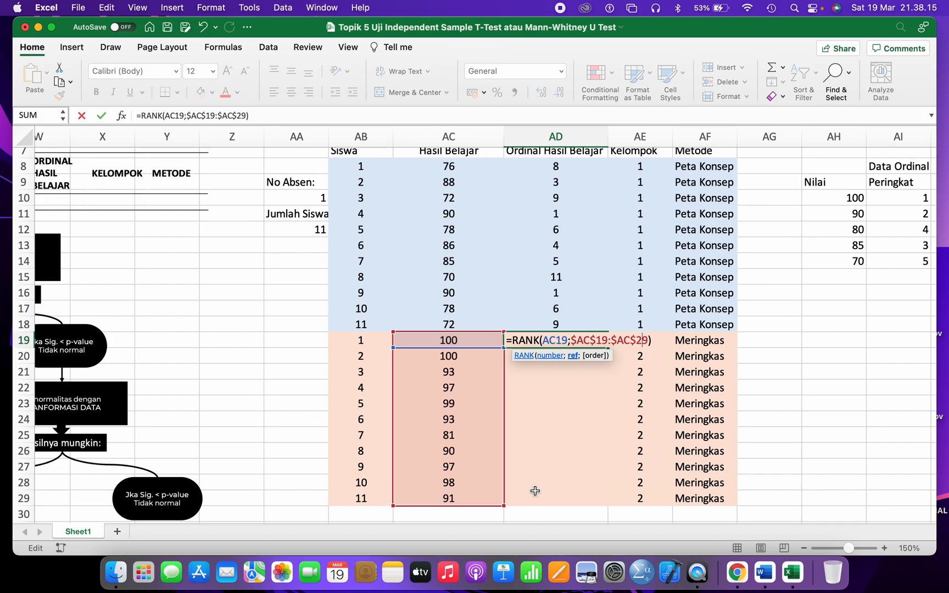
key("Return")
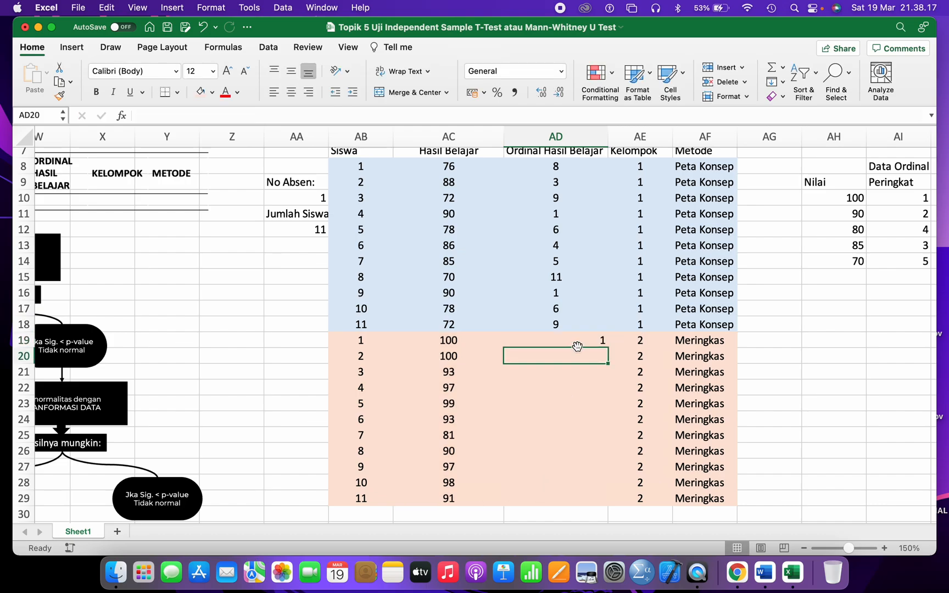
- Copy the formula down to AD29 and centre the ranks 1, 1, 7, 5, 3, 7, 11, 10, 5, 4, 9
left_click(585, 339)
left_click_drag(607, 347, 583, 503)
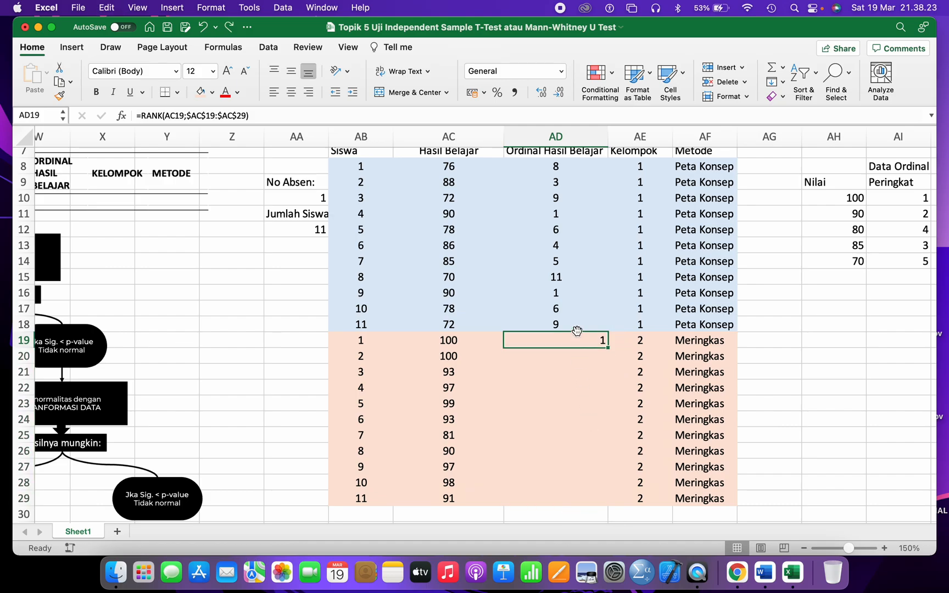
key("super+c")
left_click_drag(563, 354, 533, 500)
key("super+v")
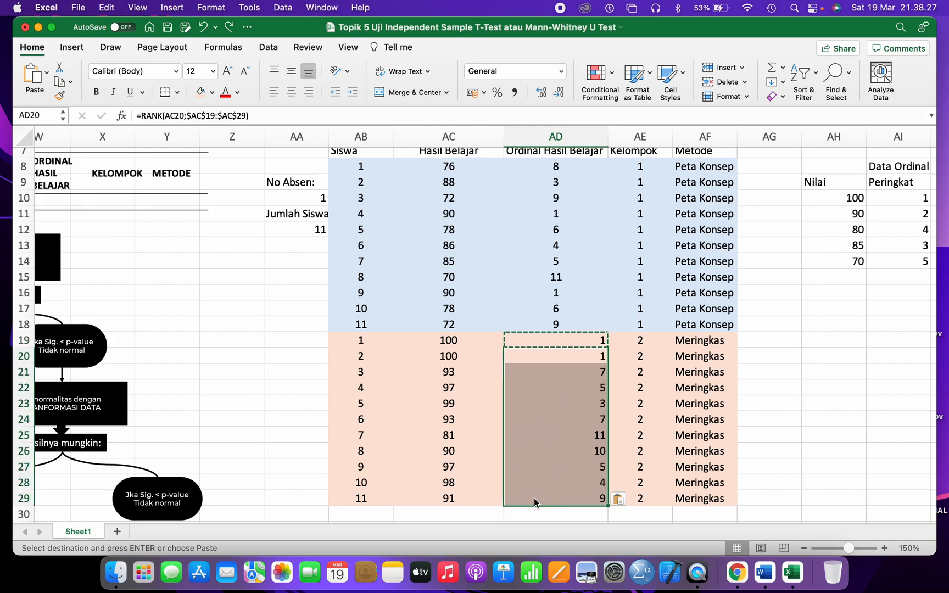
left_click(542, 340)
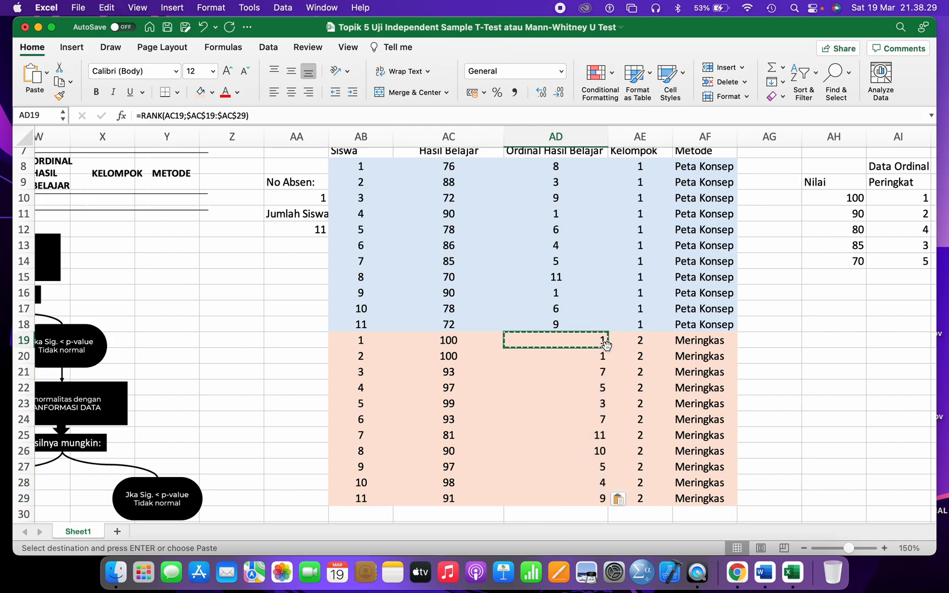
left_click_drag(608, 349, 602, 501)
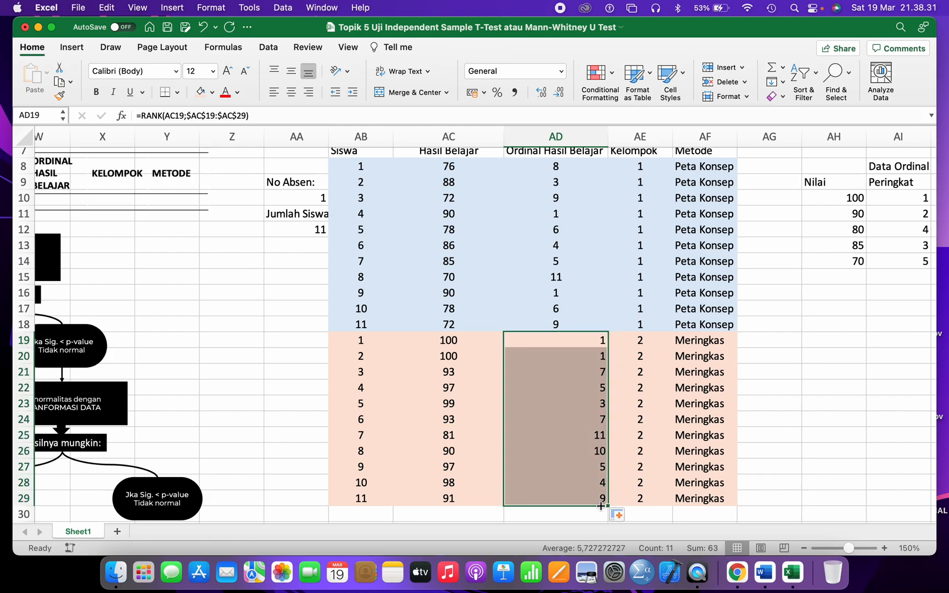
left_click(291, 92)
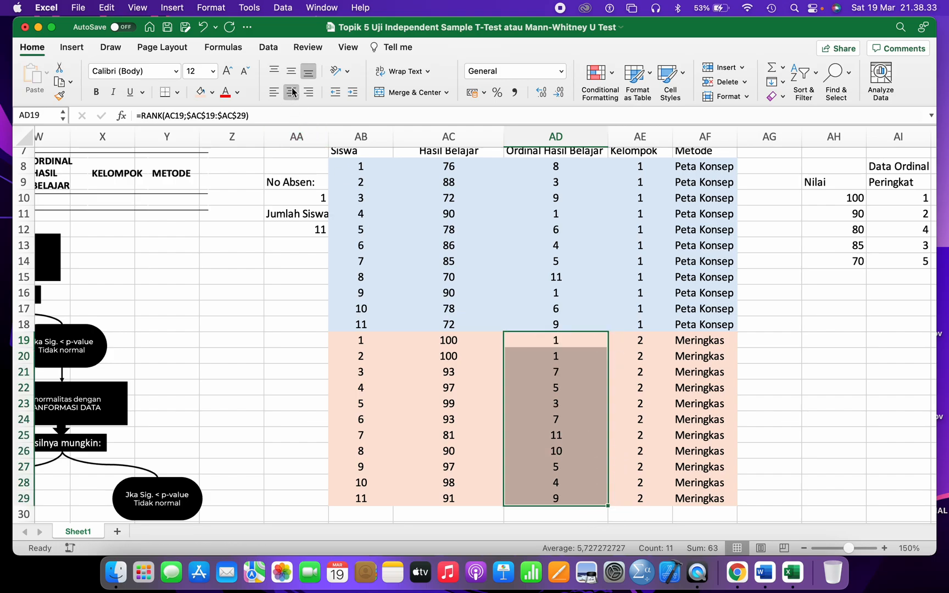
scroll(368, 250, "down", 3)
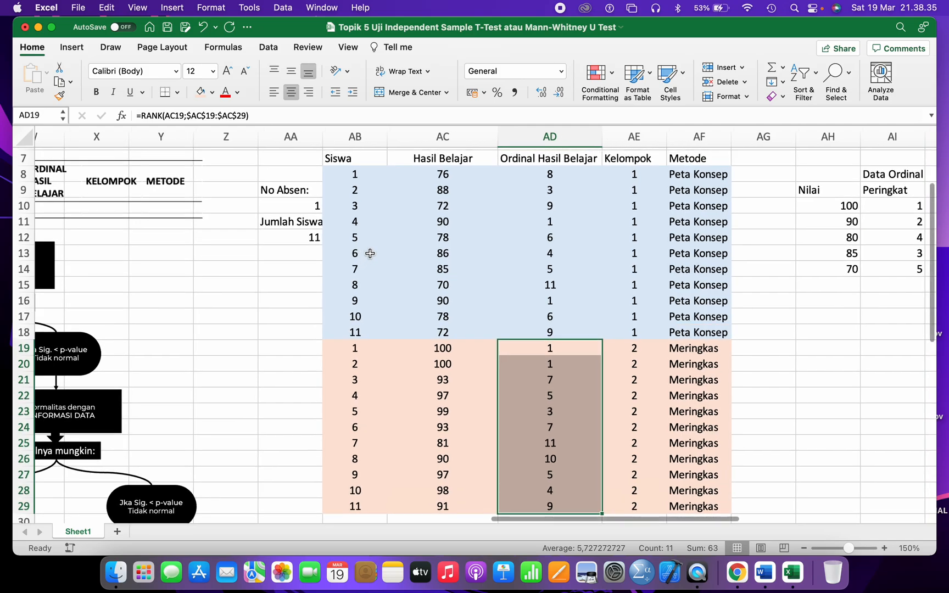
- Widen column AF and clear the No Absen notes and the Nilai/Peringkat example table
scroll(370, 253, "down", 2)
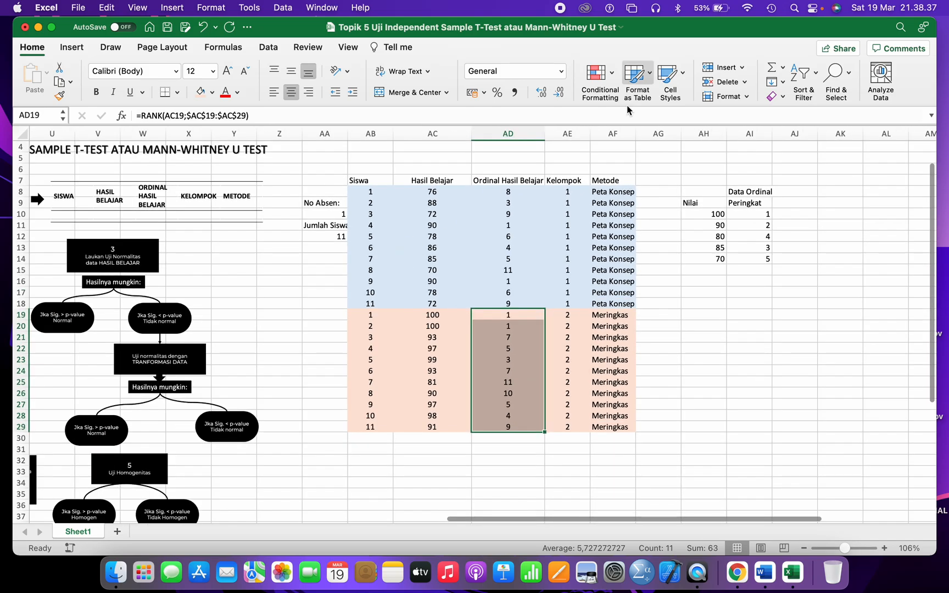
left_click_drag(634, 129, 654, 133)
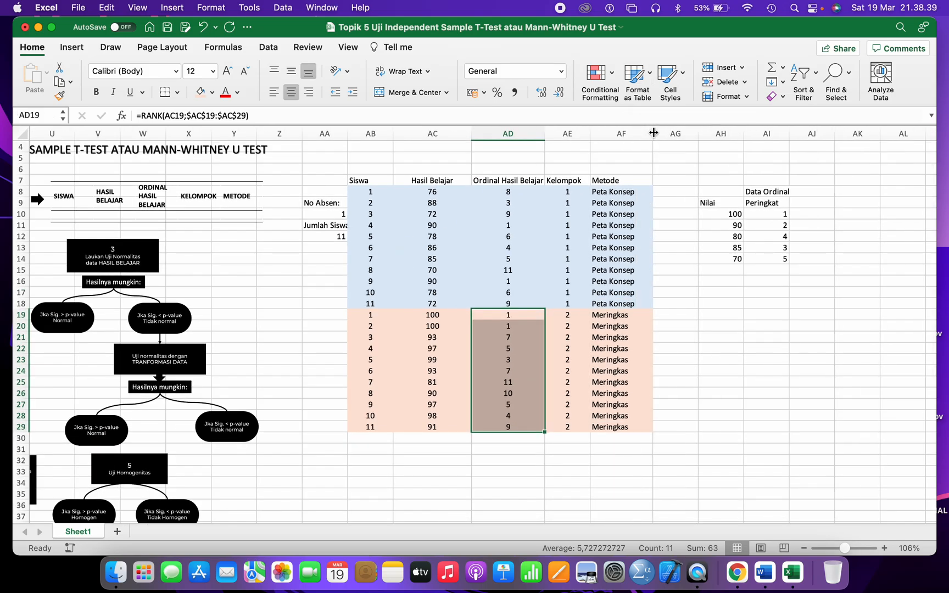
left_click_drag(322, 205, 322, 232)
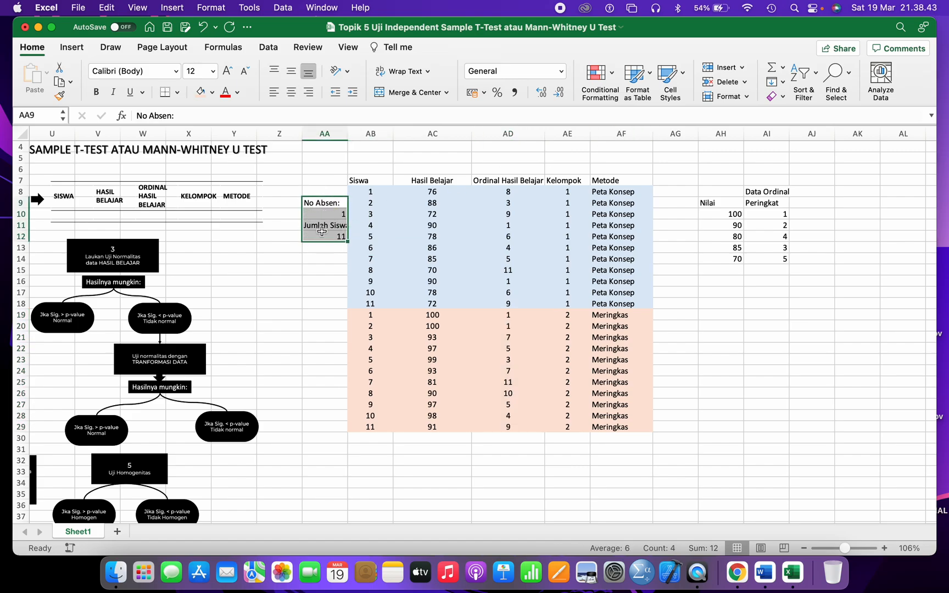
left_click_drag(725, 189, 775, 258)
key("Delete")
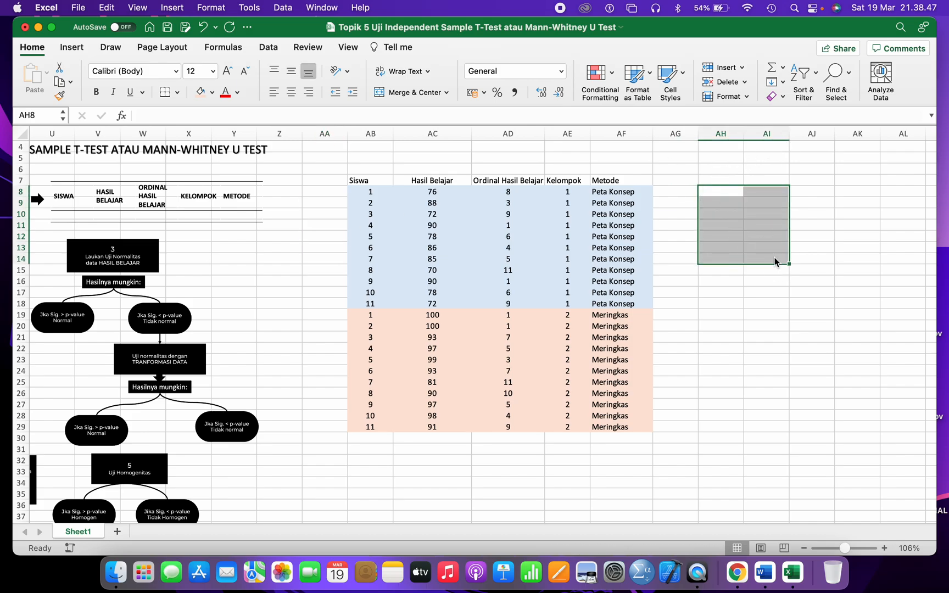
- Check the score table and the flowchart picture beside the case text
scroll(673, 319, "up", 2)
scroll(674, 320, "left", 10)
scroll(525, 299, "up", 5)
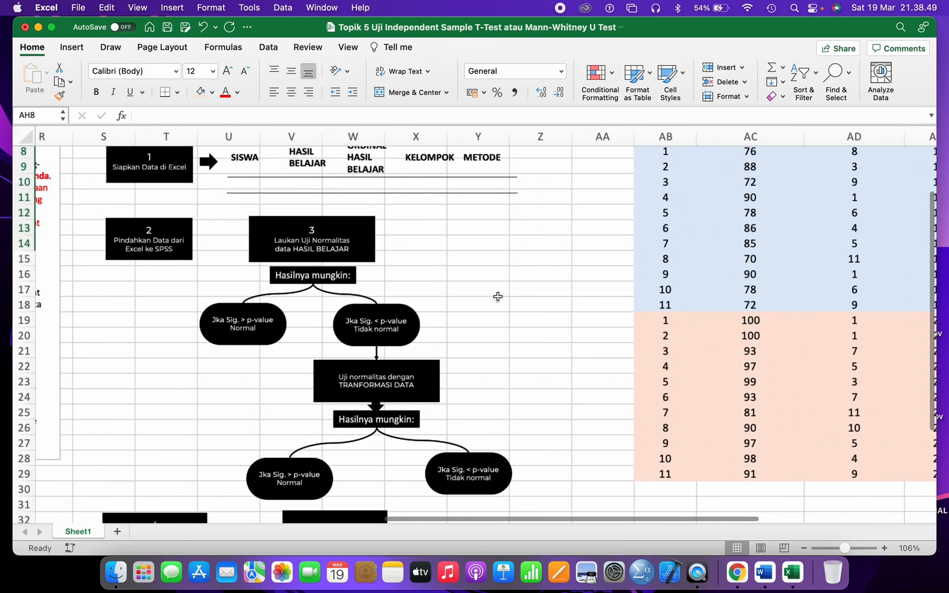
left_click(694, 317)
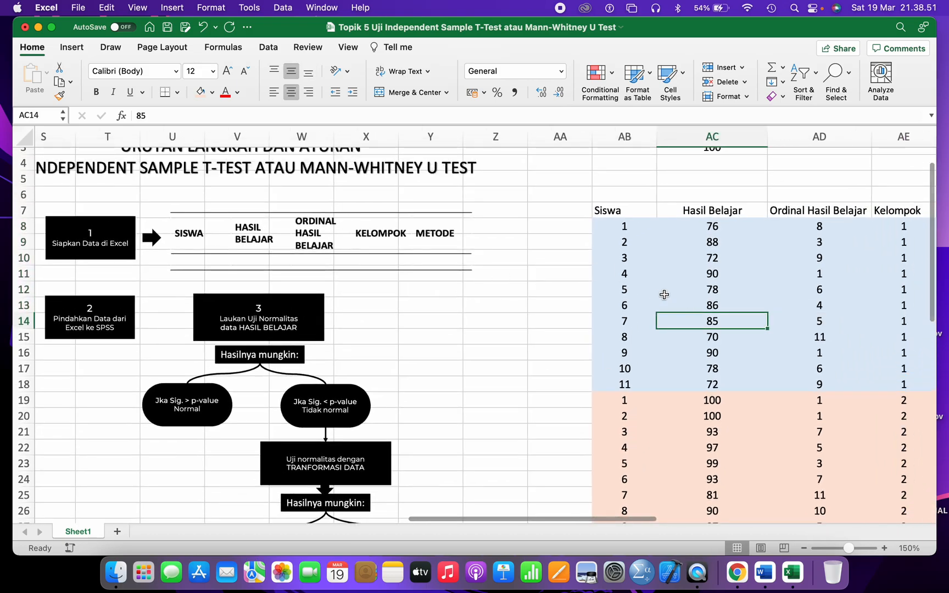
left_click(130, 310)
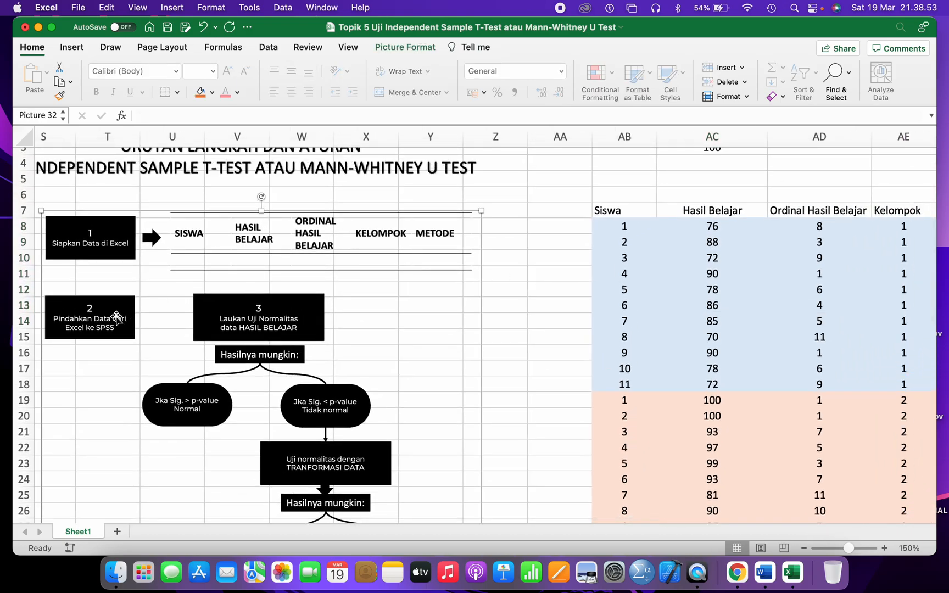
left_click(753, 324)
scroll(399, 334, "up", 5)
scroll(400, 334, "left", 5)
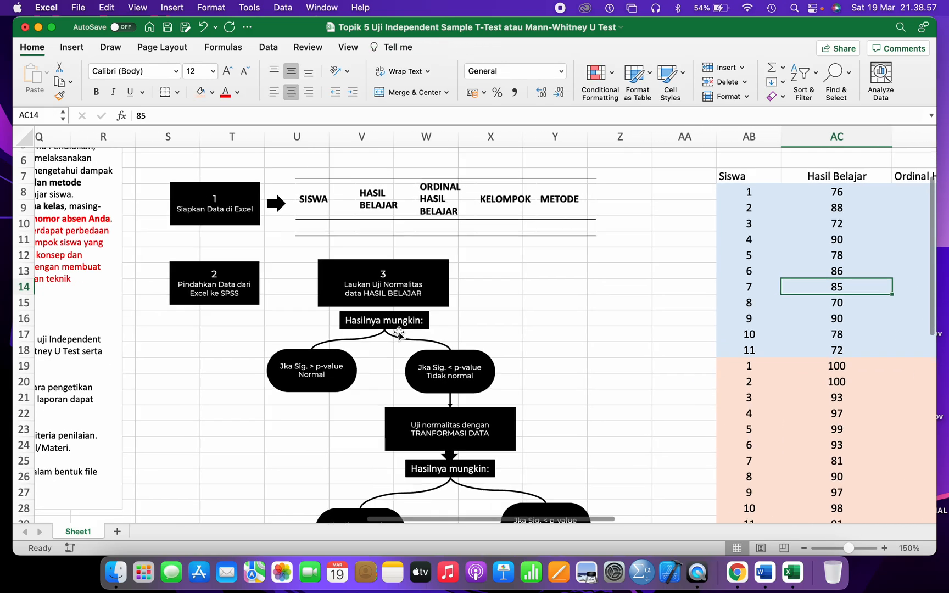
scroll(359, 311, "down", 3)
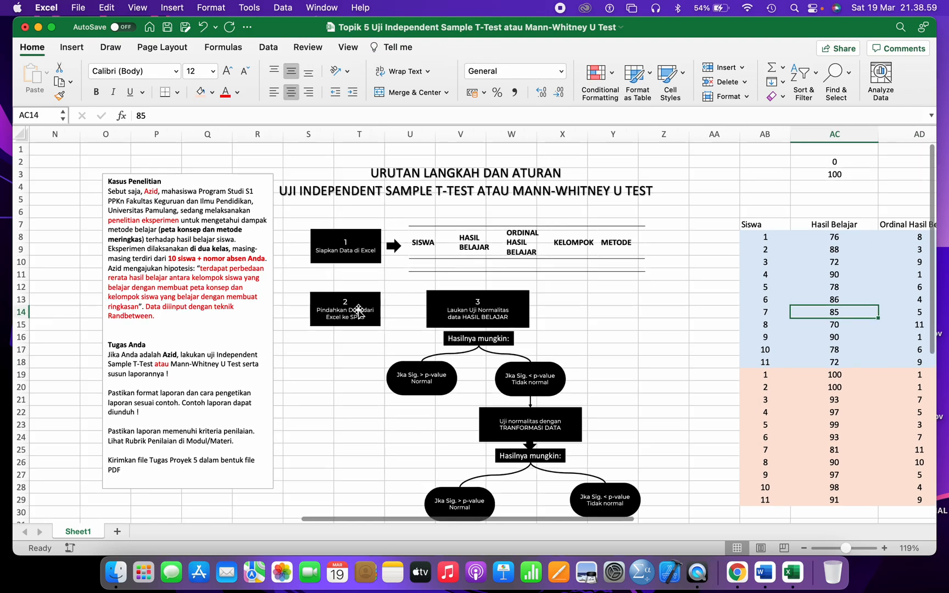
- Copy the case description text from the Kasus Penelitian text box
left_click(163, 316)
left_click_drag(163, 316, 114, 194)
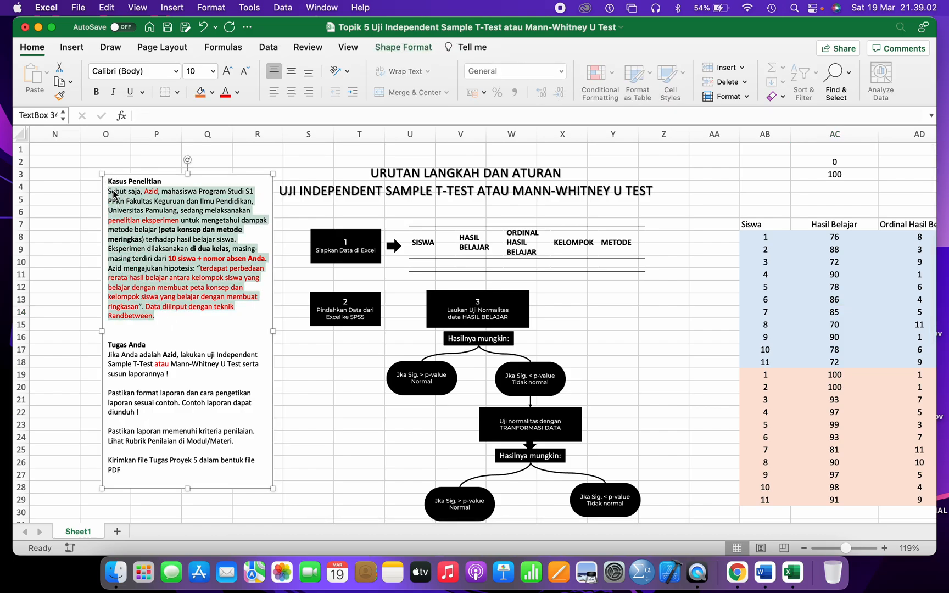
left_click(110, 8)
left_click(120, 76)
- Paste the case description under the A. Kasus heading in Word, removing the extra blank lines
left_click(769, 573)
scroll(500, 301, "up", 10)
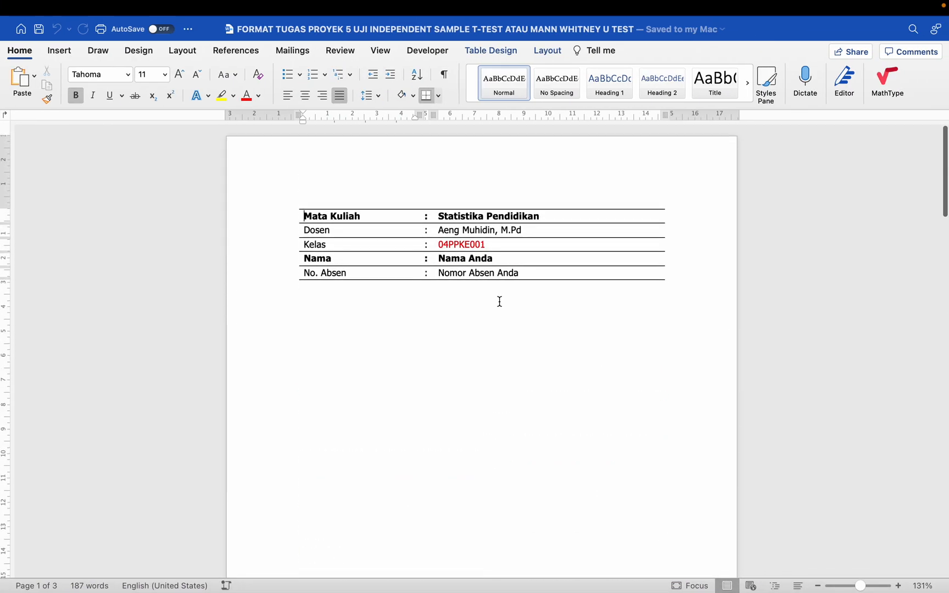
scroll(453, 363, "down", 10)
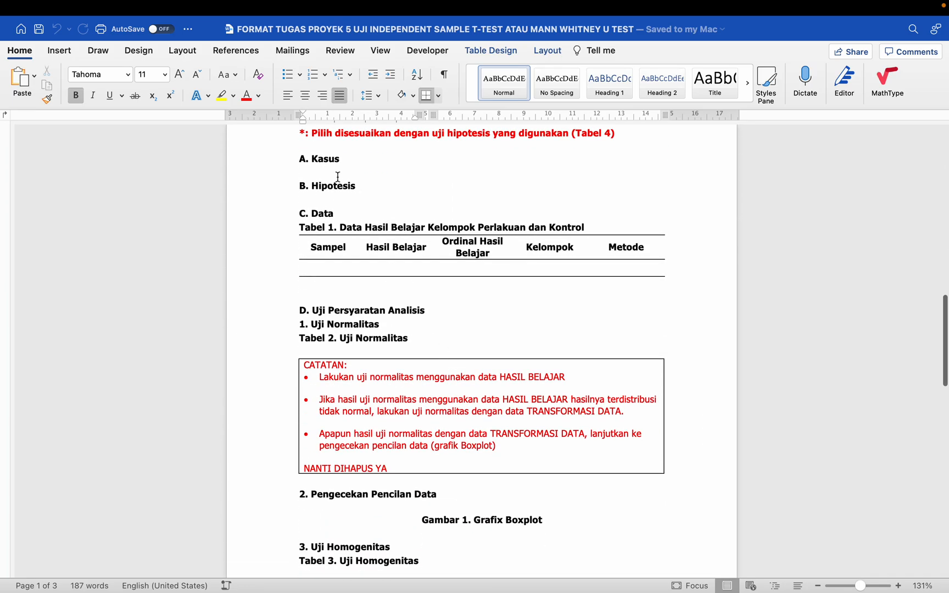
left_click(338, 174)
key("Return")
key("Return")
key("Return")
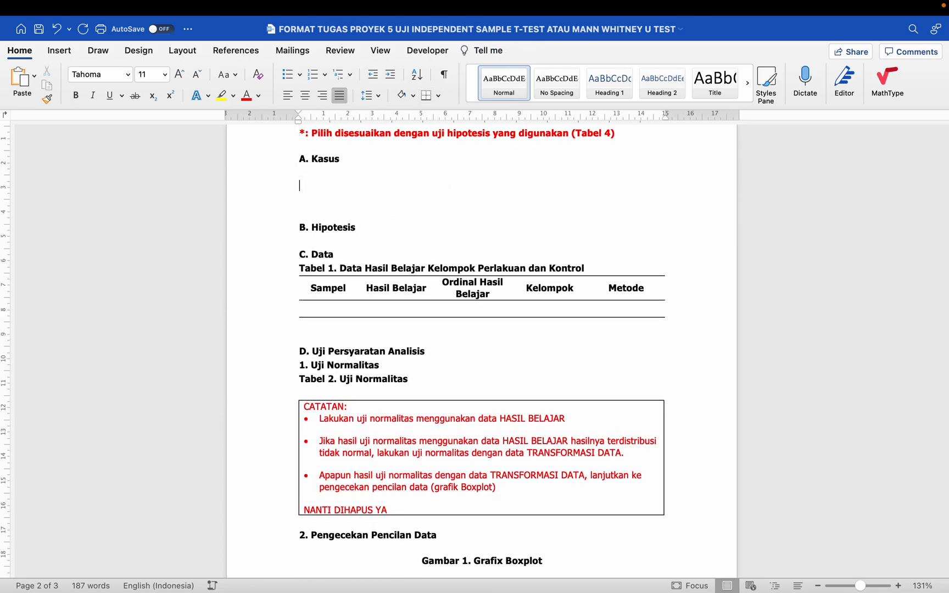
key("Return")
key("super+v")
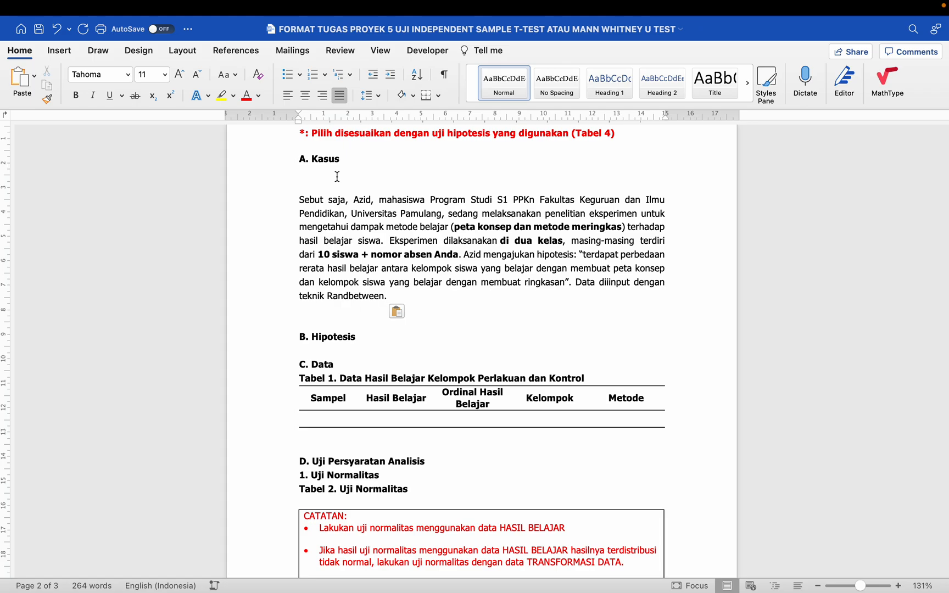
key("BackSpace")
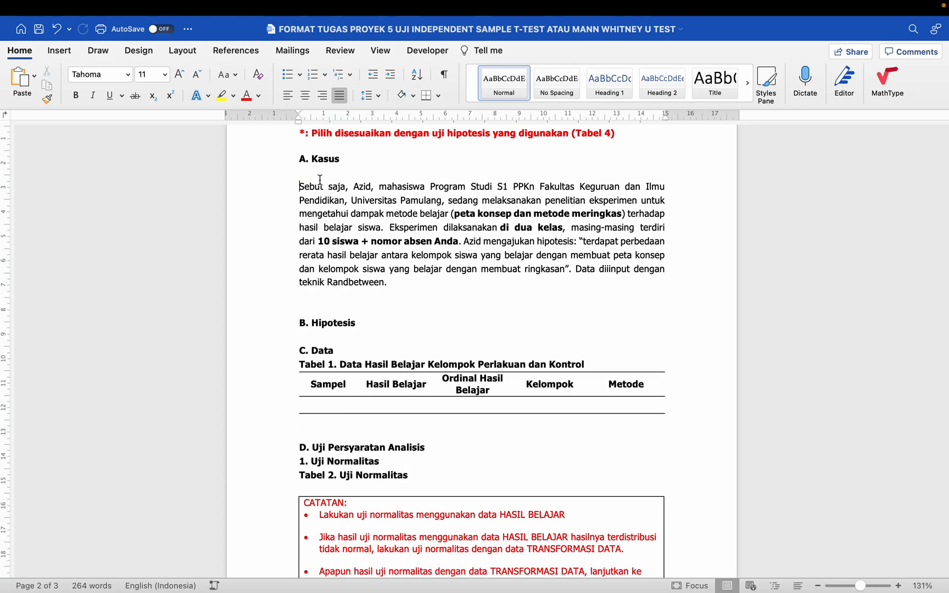
key("BackSpace")
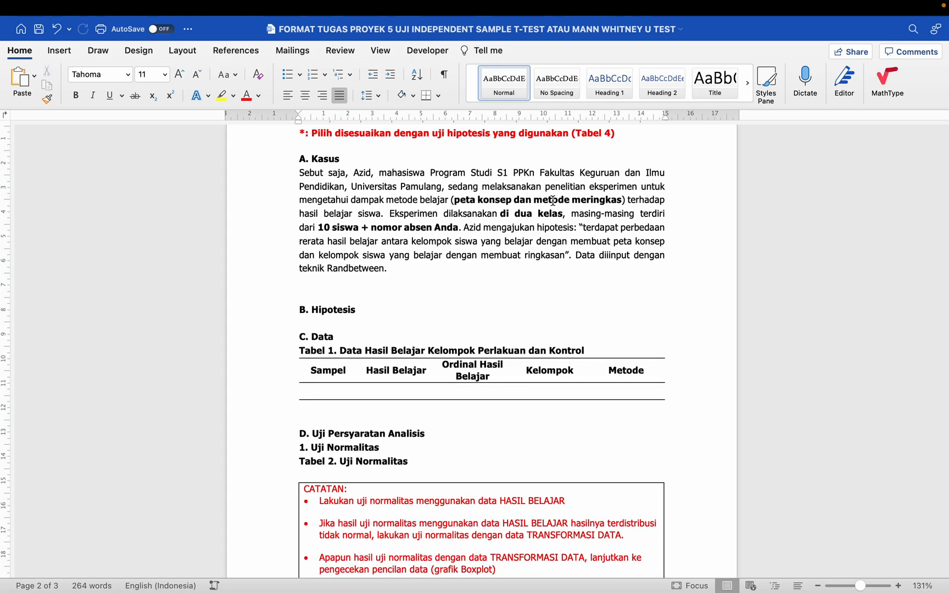
- Check the pasted paragraph's left and right indents on the ruler
left_click_drag(667, 118, 667, 119)
left_click_drag(298, 120, 298, 121)
scroll(374, 259, "up", 3)
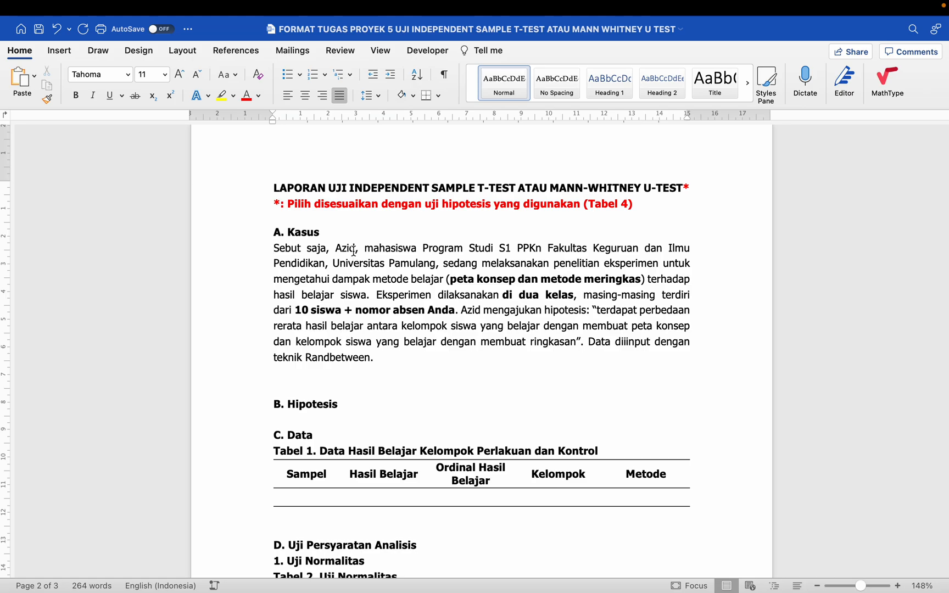
- Save Tahoma 11 pt as the default font for all documents based on the Normal template
right_click(354, 251)
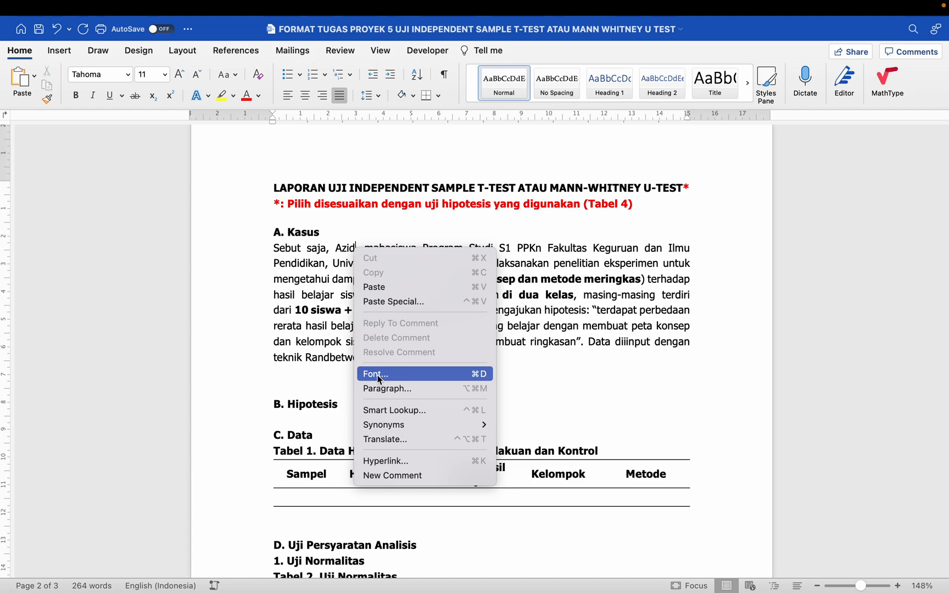
left_click(282, 293)
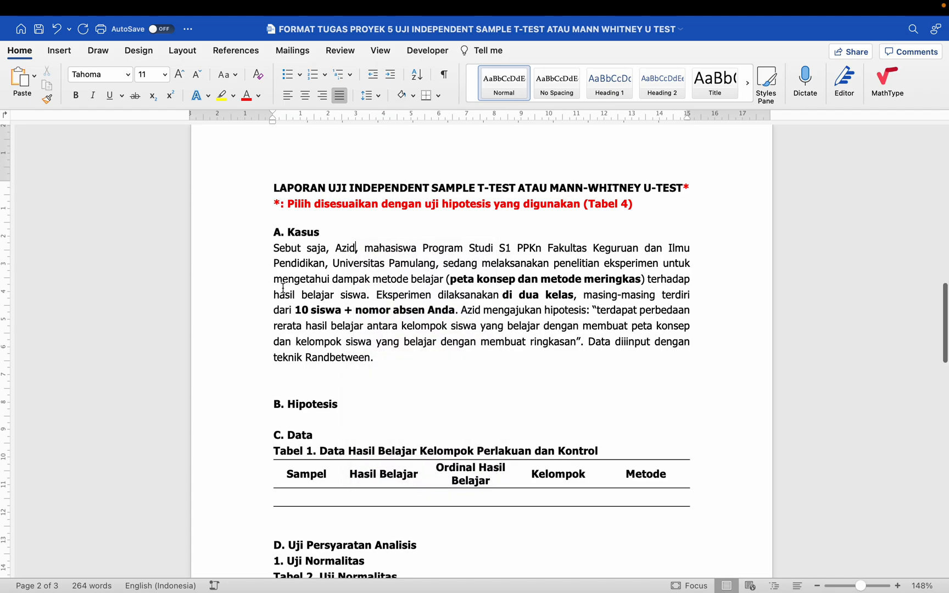
right_click(281, 292)
left_click(329, 408)
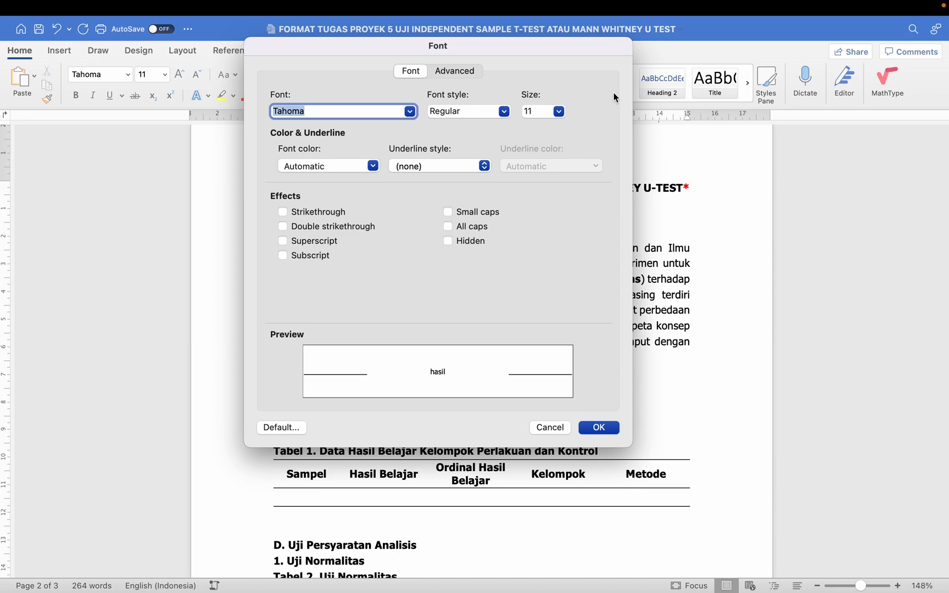
left_click(284, 429)
left_click(416, 189)
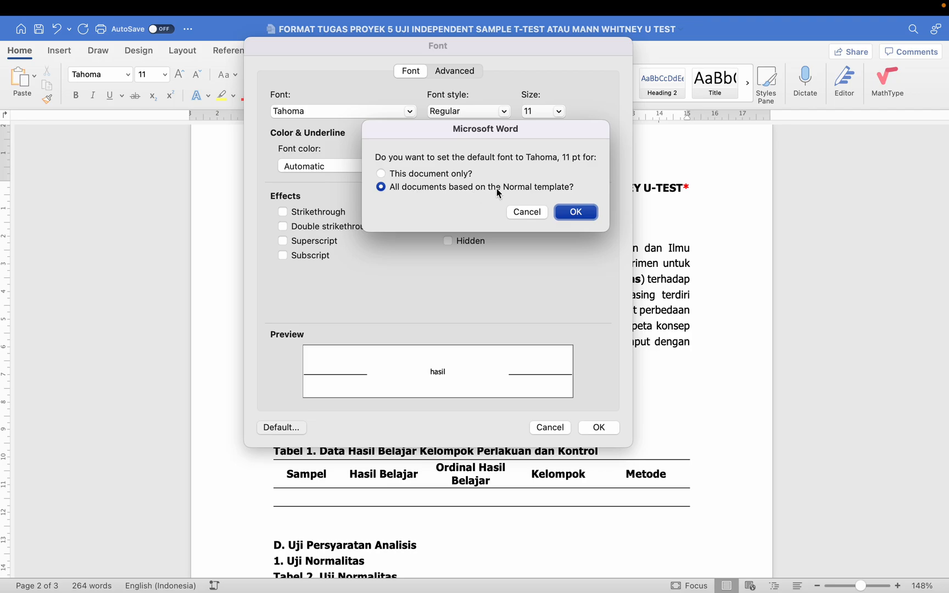
left_click(571, 212)
- Check the new default font in a blank new document, then close it and return to the report
left_click(471, 265)
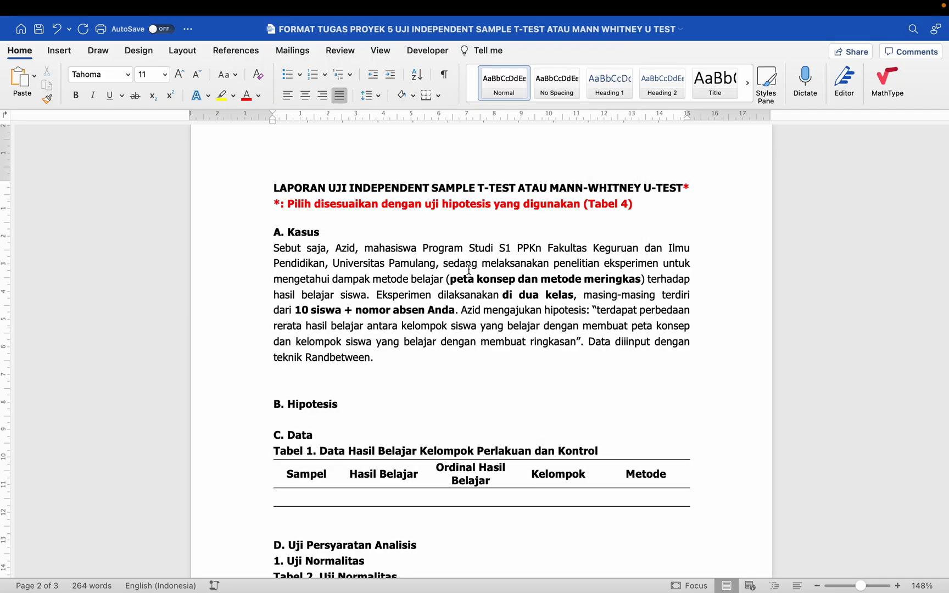
key("super+n")
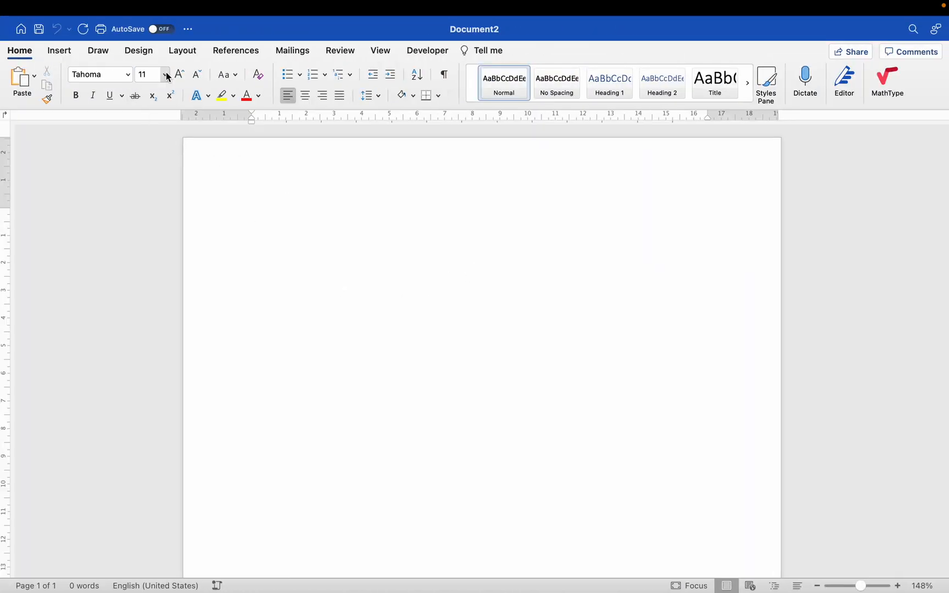
mouse_move(3, 4)
left_click(13, 29)
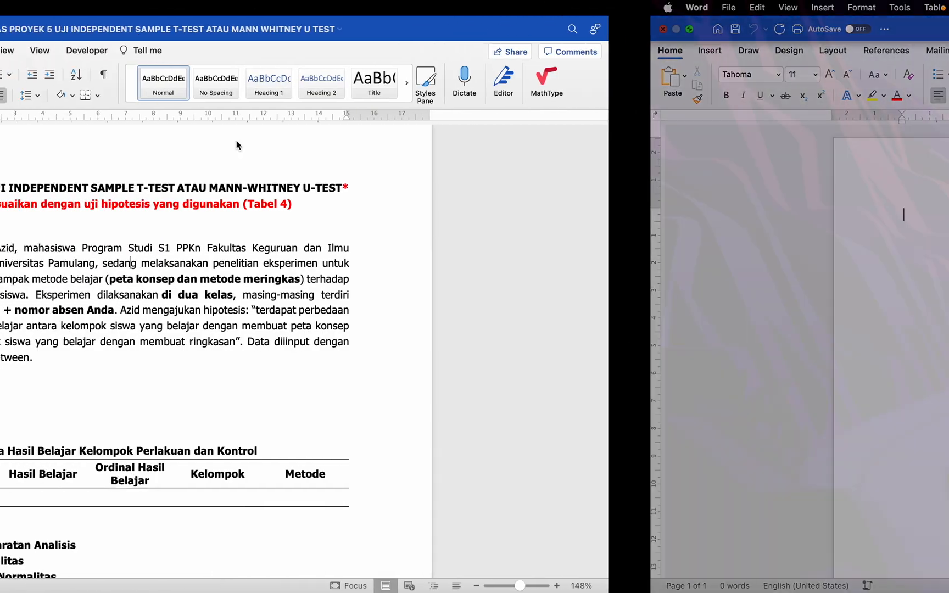
left_click(425, 293)
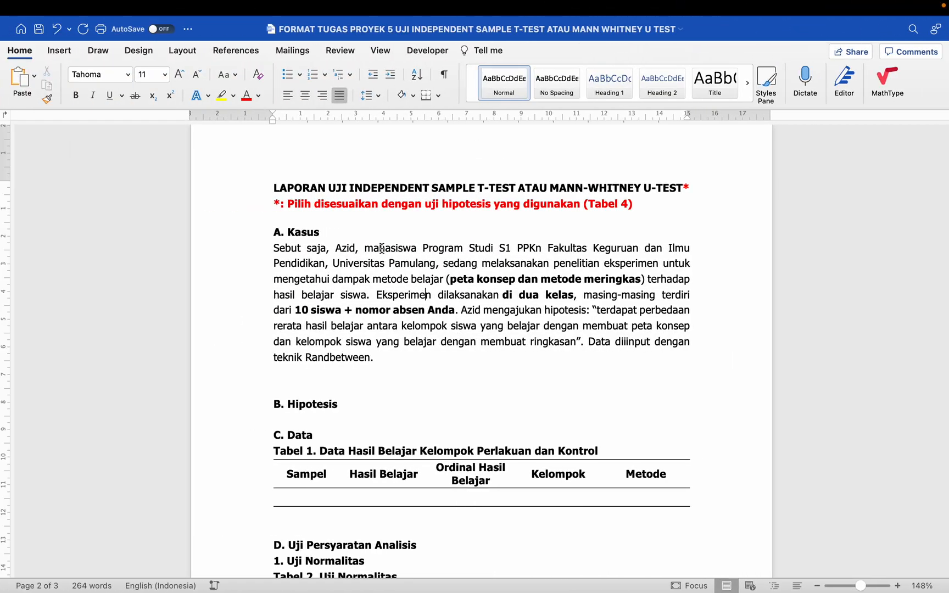
- Keep the case paragraph justified and set its right indent to 0
right_click(381, 249)
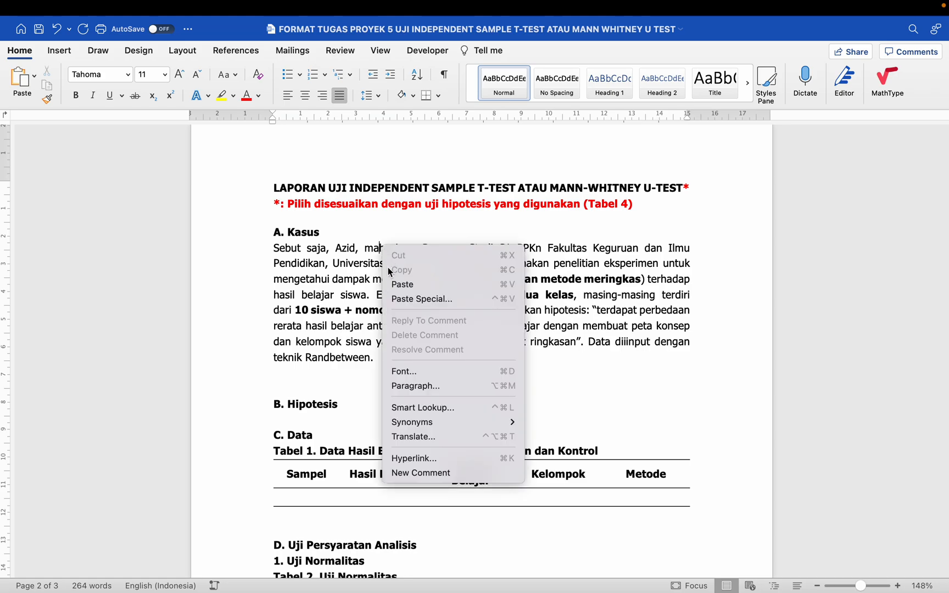
left_click(413, 386)
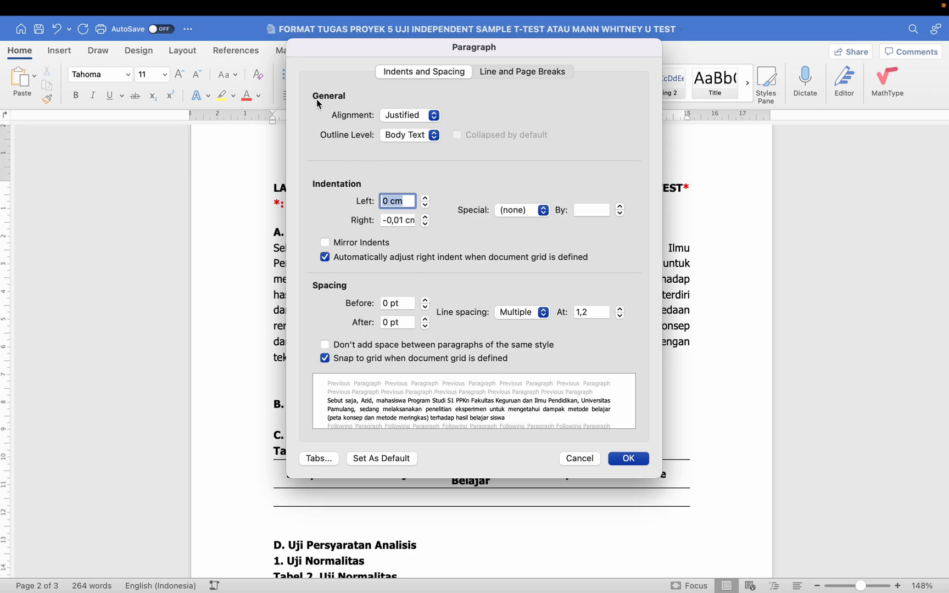
left_click(399, 117)
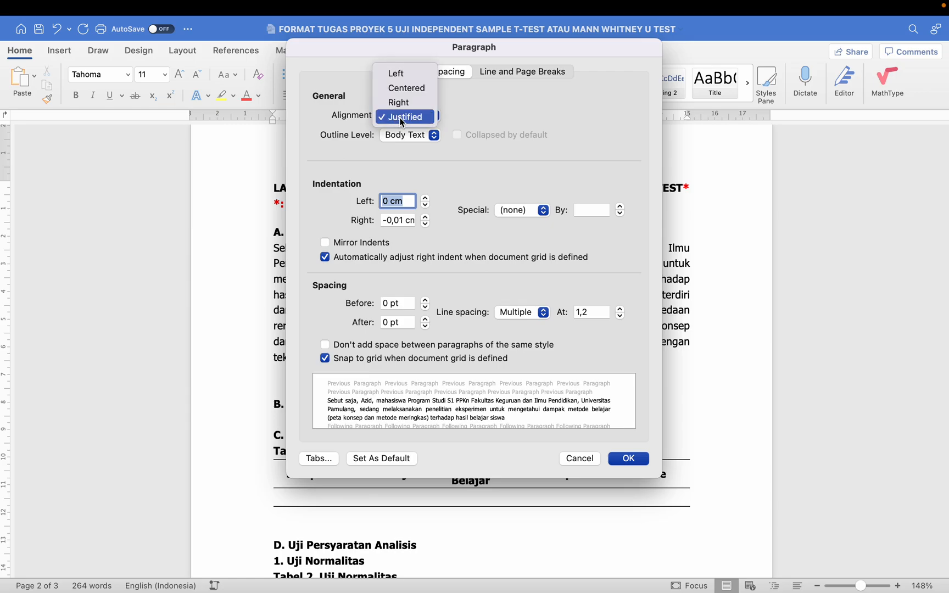
left_click(402, 118)
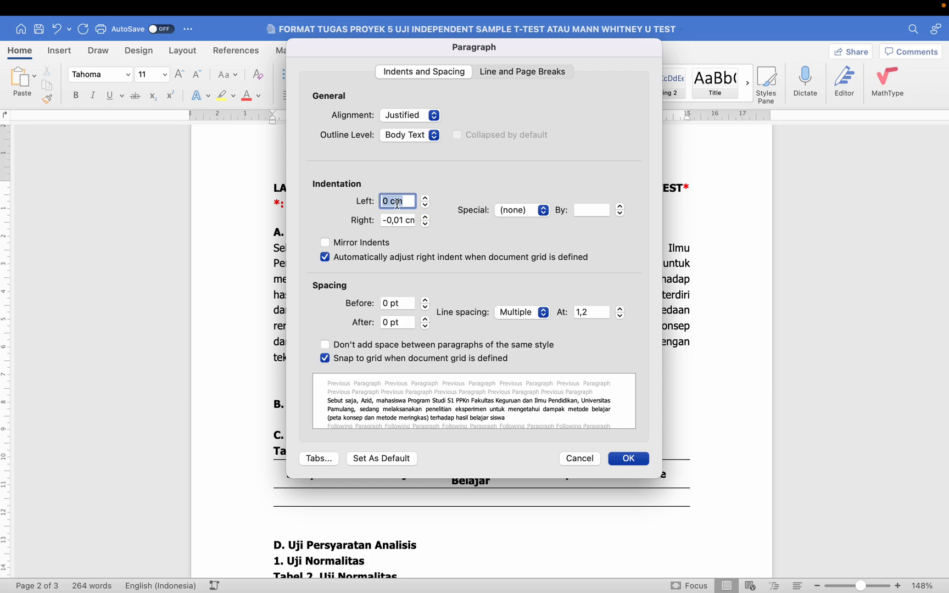
left_click(394, 221)
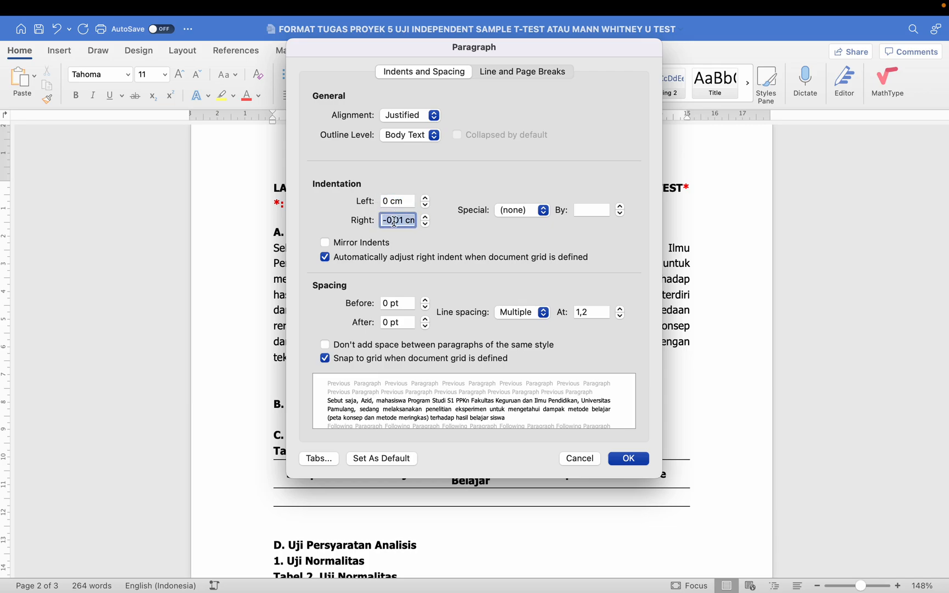
type("0")
left_click(396, 201)
left_click(399, 220)
- Set paragraph spacing before and after to 0
left_click(410, 303)
left_click(405, 322)
left_click_drag(411, 303, 315, 309)
type("0")
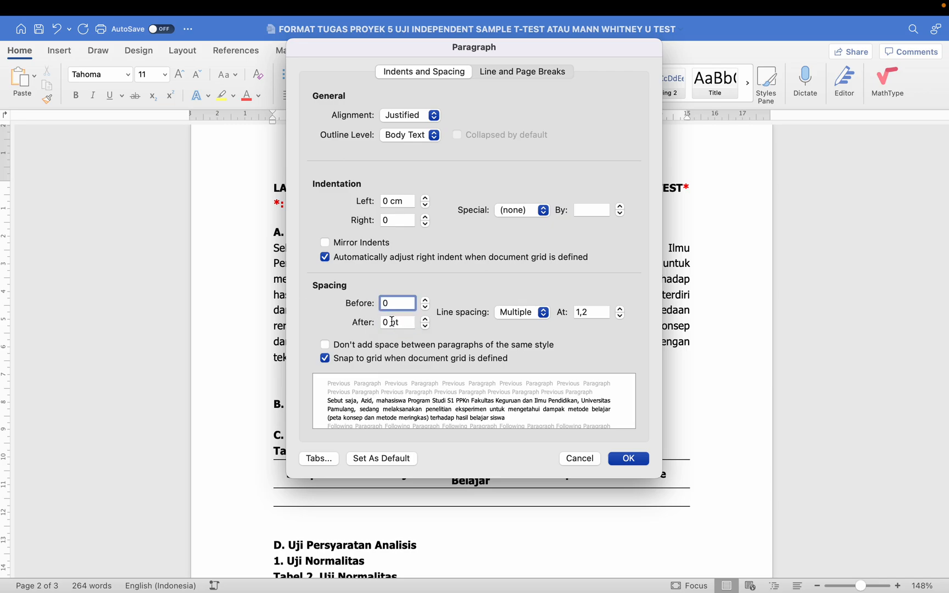
left_click_drag(402, 324, 349, 323)
type("0")
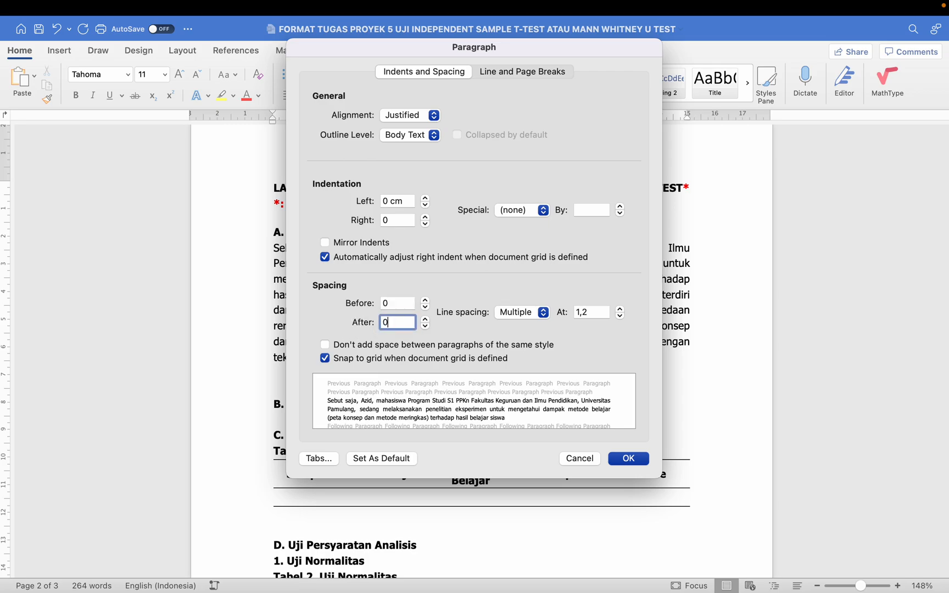
- Set the paragraph line spacing to Single
left_click(516, 313)
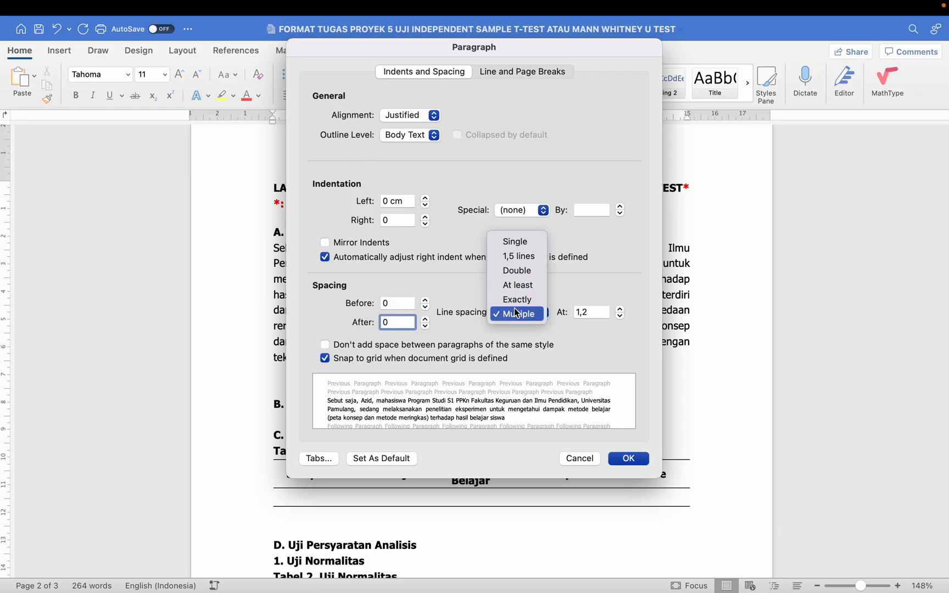
left_click(518, 242)
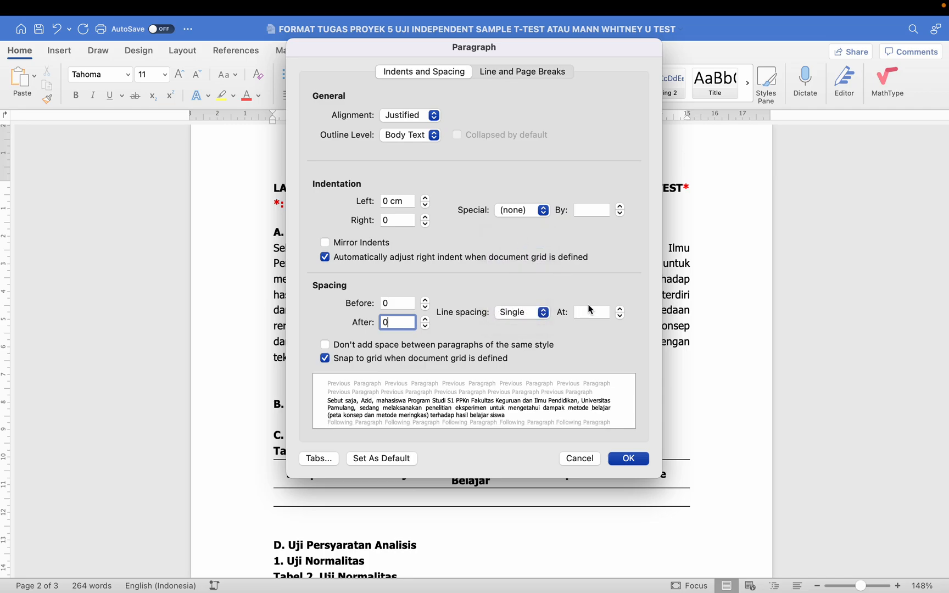
left_click(539, 319)
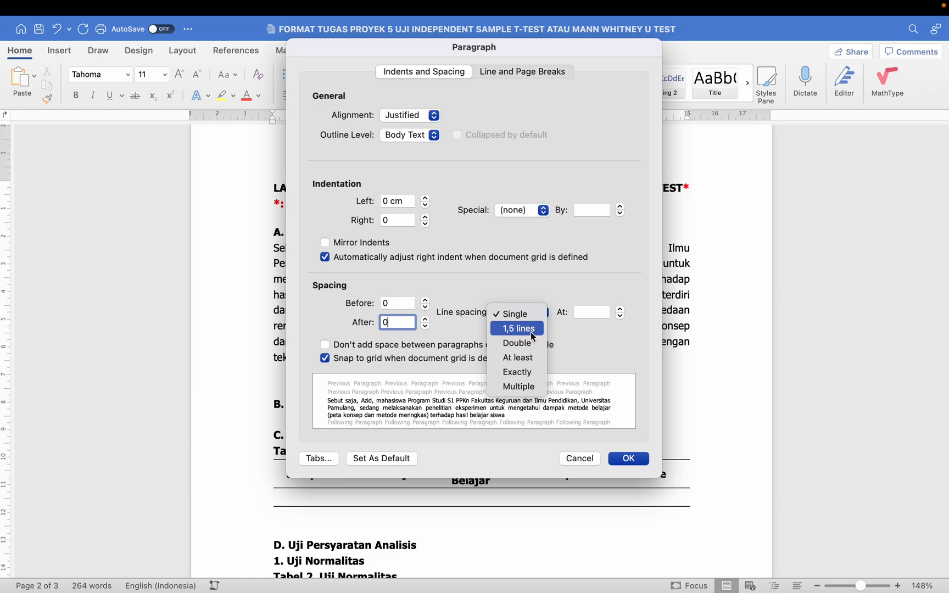
left_click(524, 273)
left_click(519, 320)
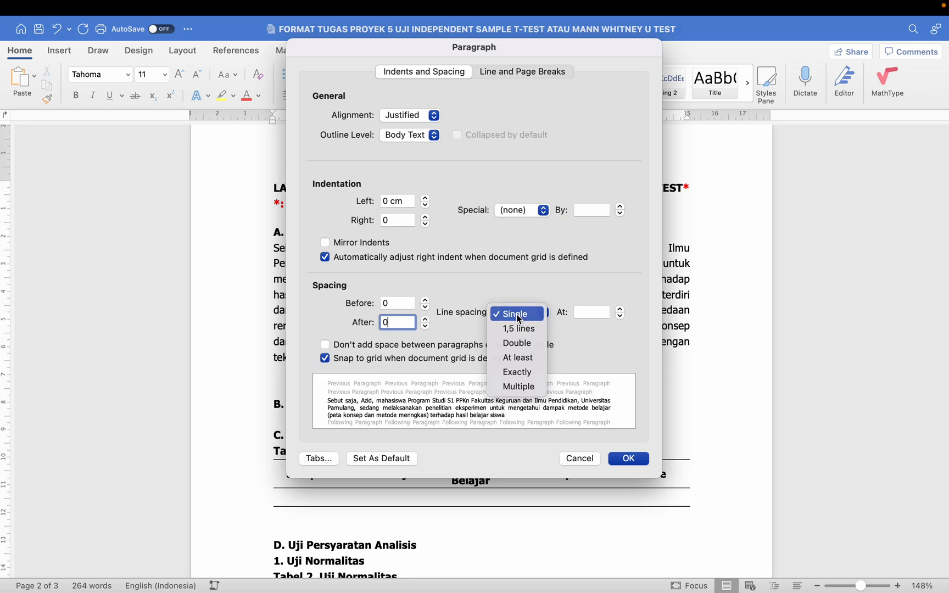
left_click(519, 320)
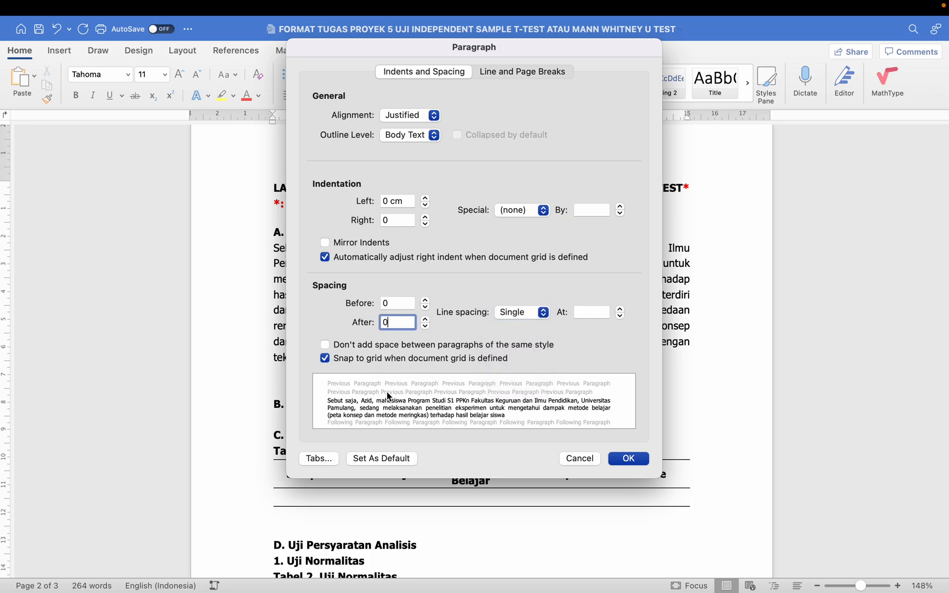
- Save these paragraph settings as the default for all Normal-template documents
left_click(372, 460)
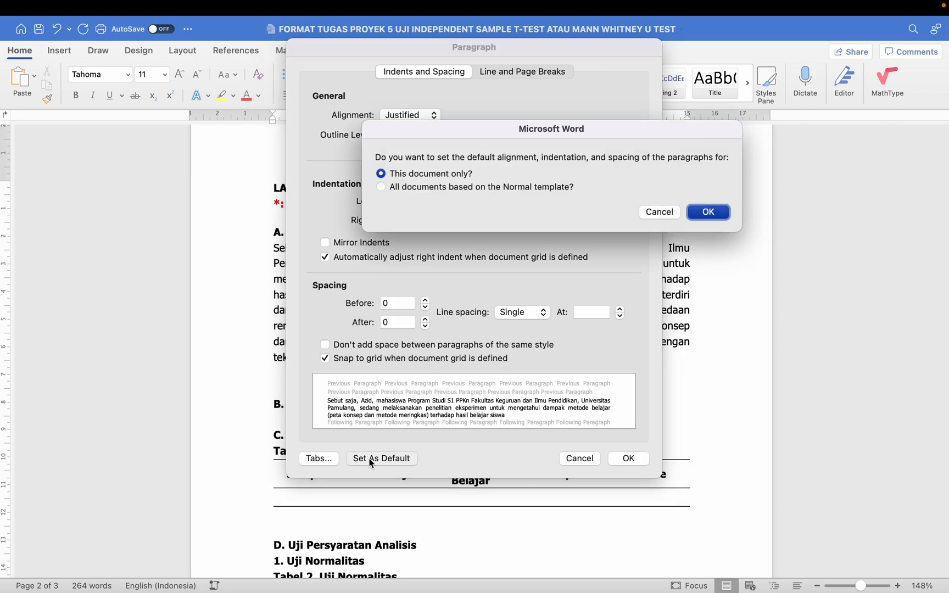
left_click(422, 189)
left_click_drag(474, 140, 421, 167)
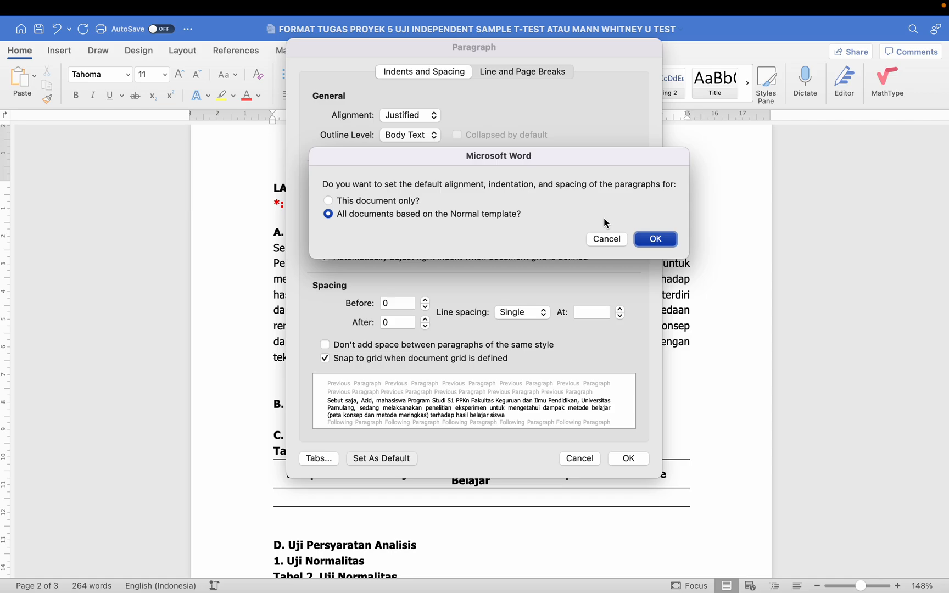
left_click(649, 240)
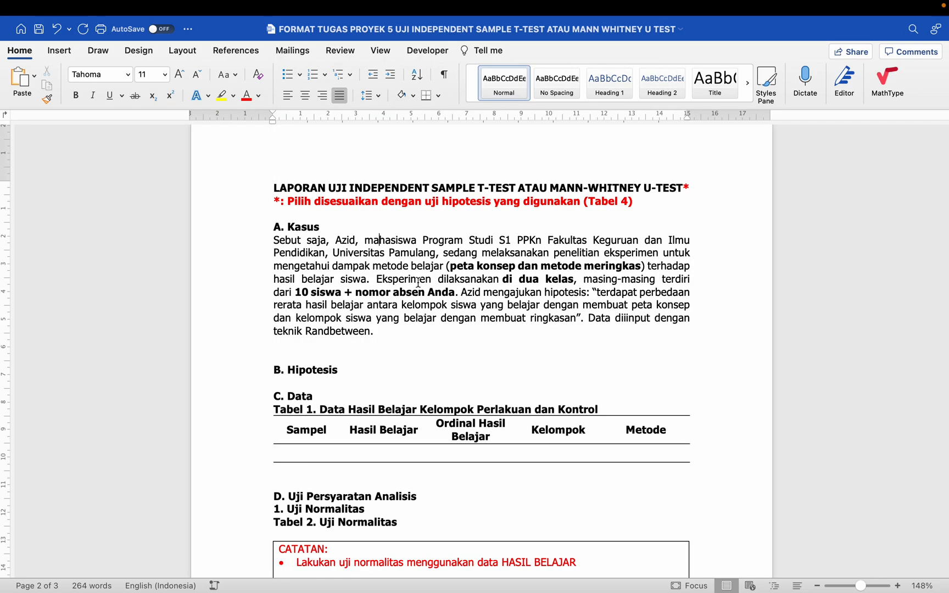
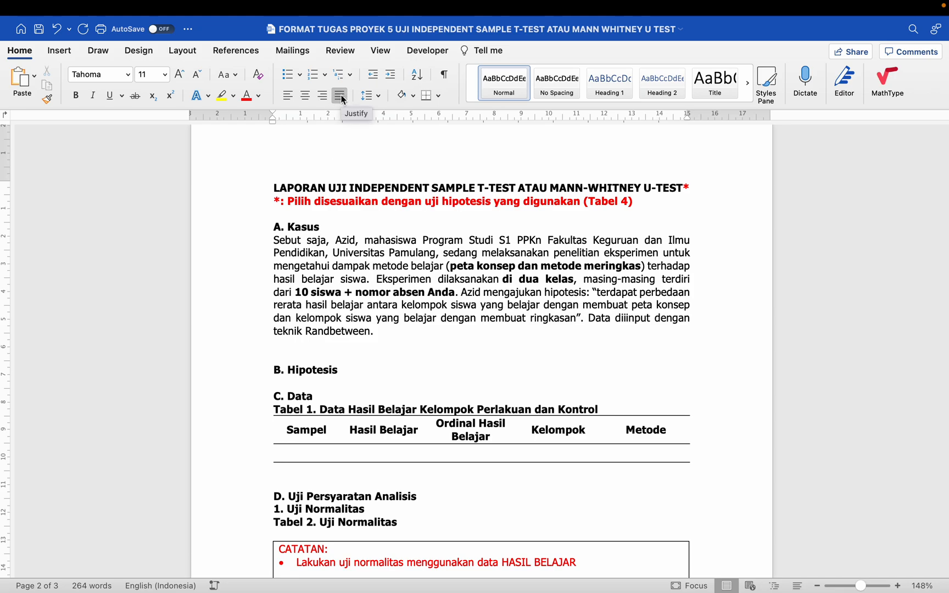
- Delete the empty line below the Kasus case paragraph
left_click(364, 295)
scroll(364, 295, "down", 3)
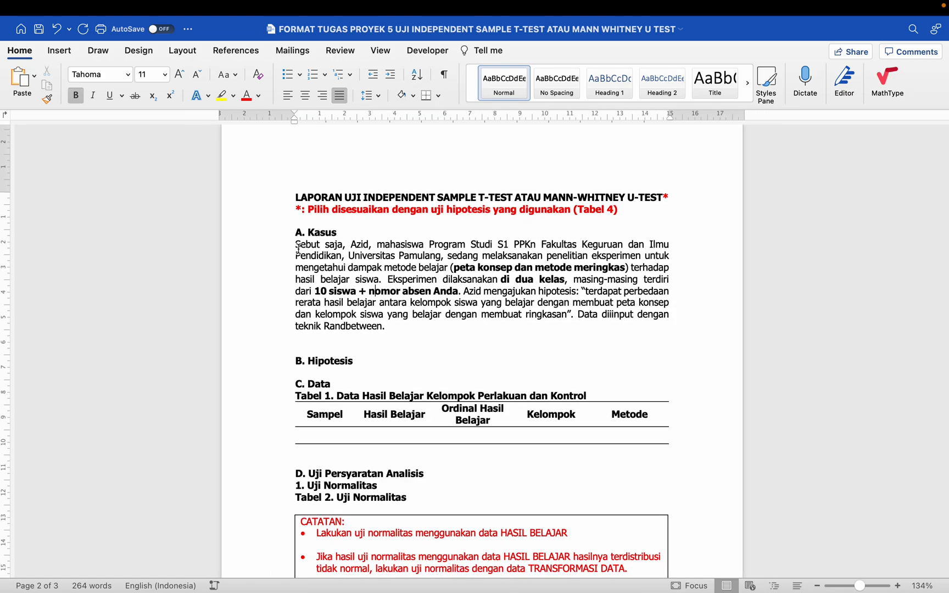
left_click_drag(297, 249, 385, 324)
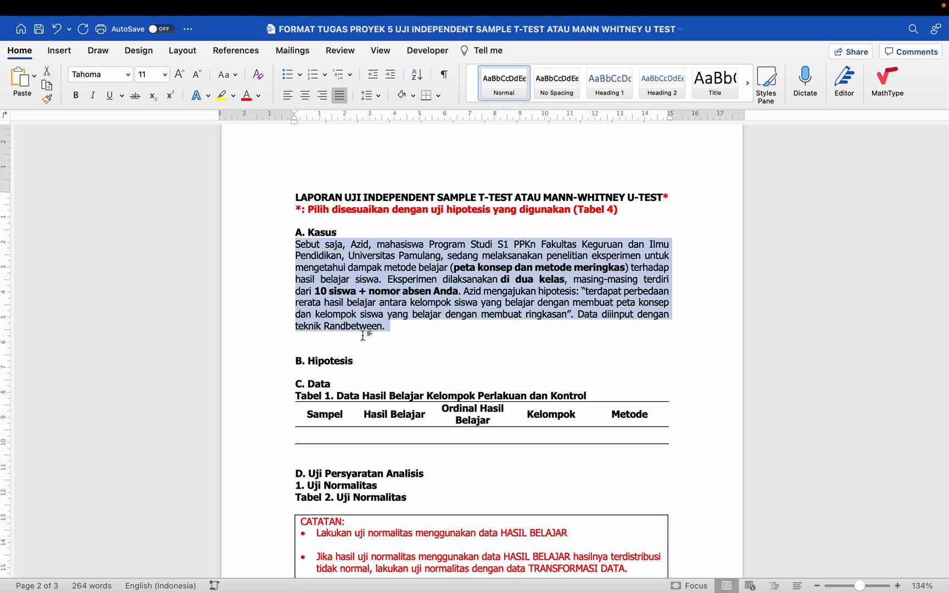
left_click(363, 335)
left_click(289, 233)
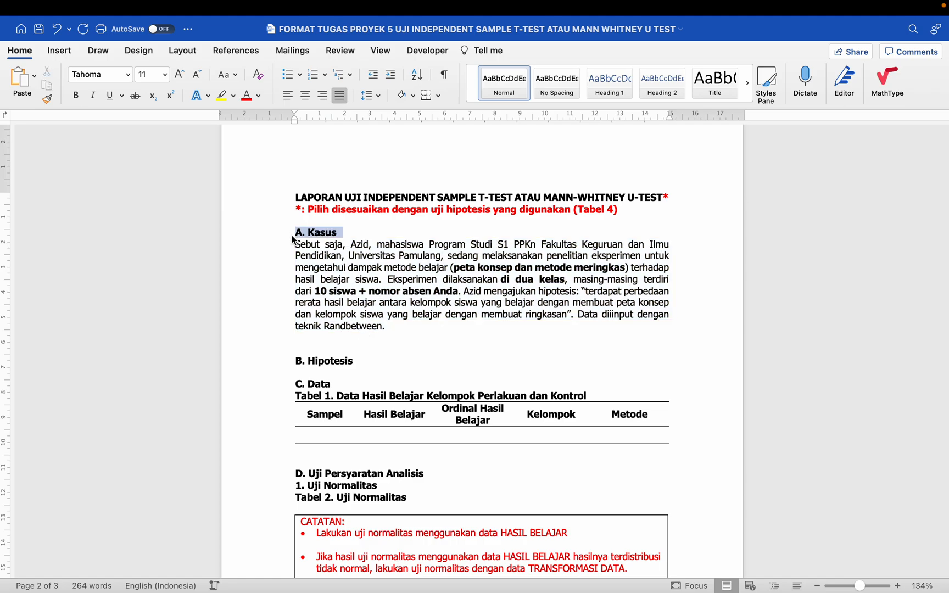
left_click(297, 244)
left_click(298, 248)
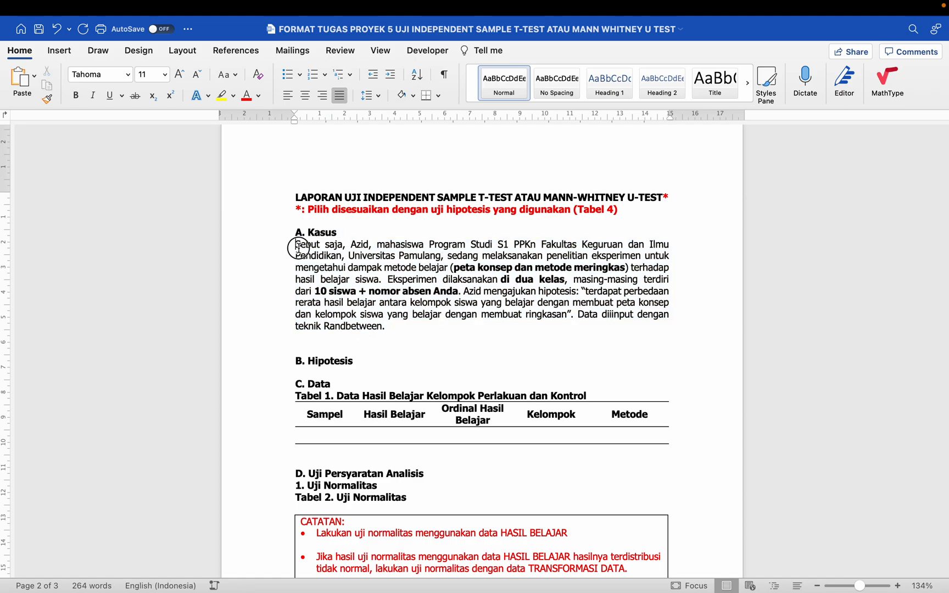
left_click(314, 339)
key("BackSpace")
- Add blank lines beneath the B. Hipotesis heading
left_click_drag(297, 331, 363, 332)
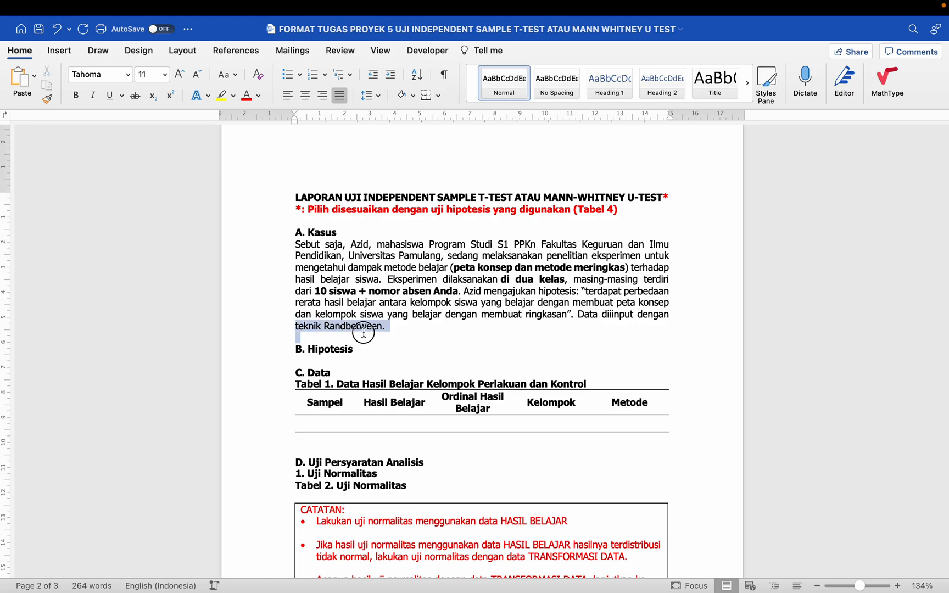
left_click(283, 349)
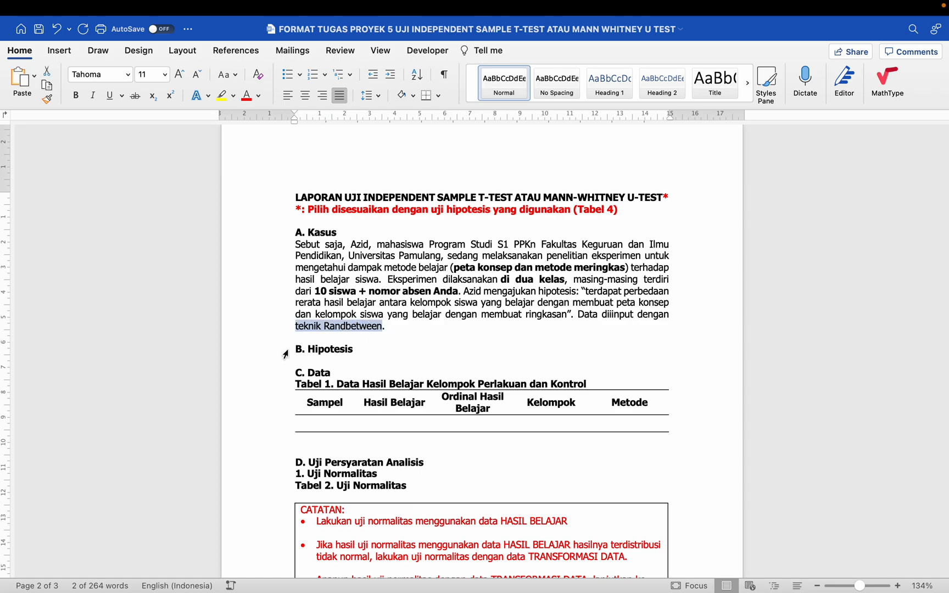
left_click(302, 337)
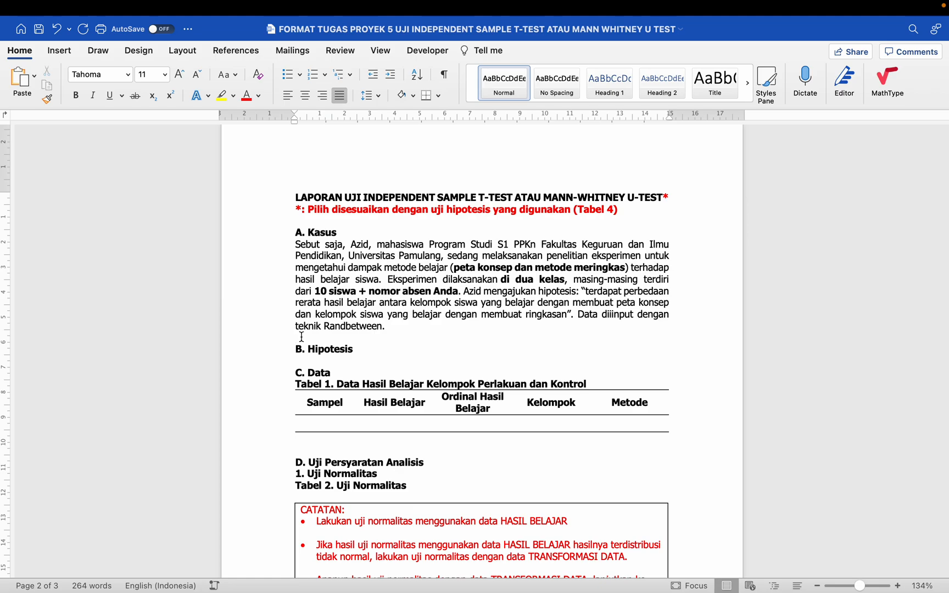
left_click(269, 350)
left_click(269, 339)
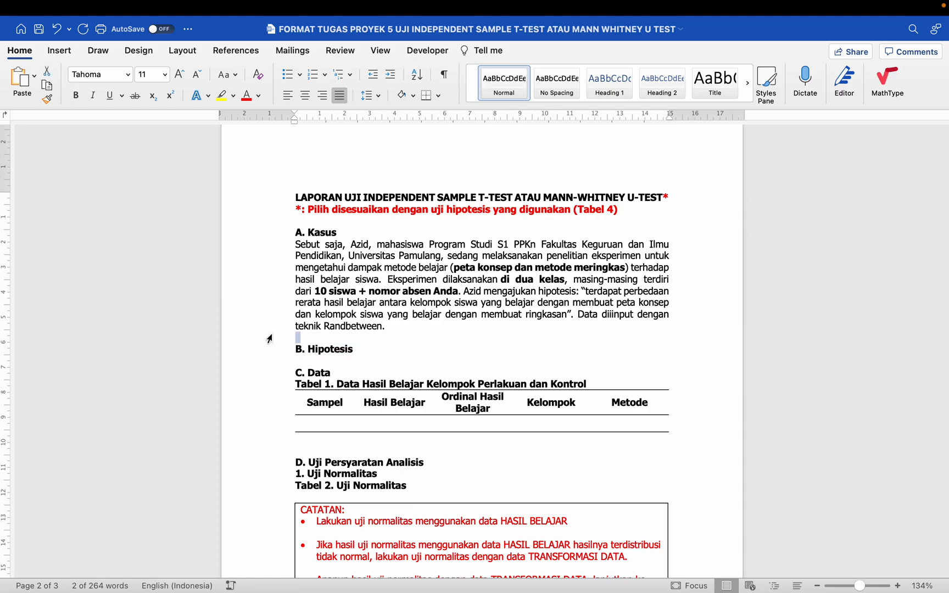
left_click(308, 343)
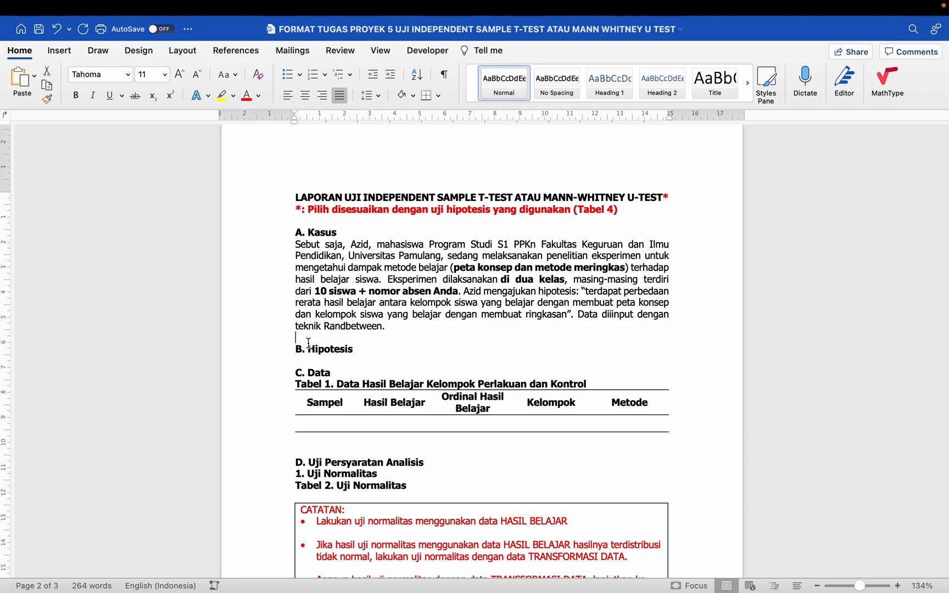
scroll(309, 343, "down", 2)
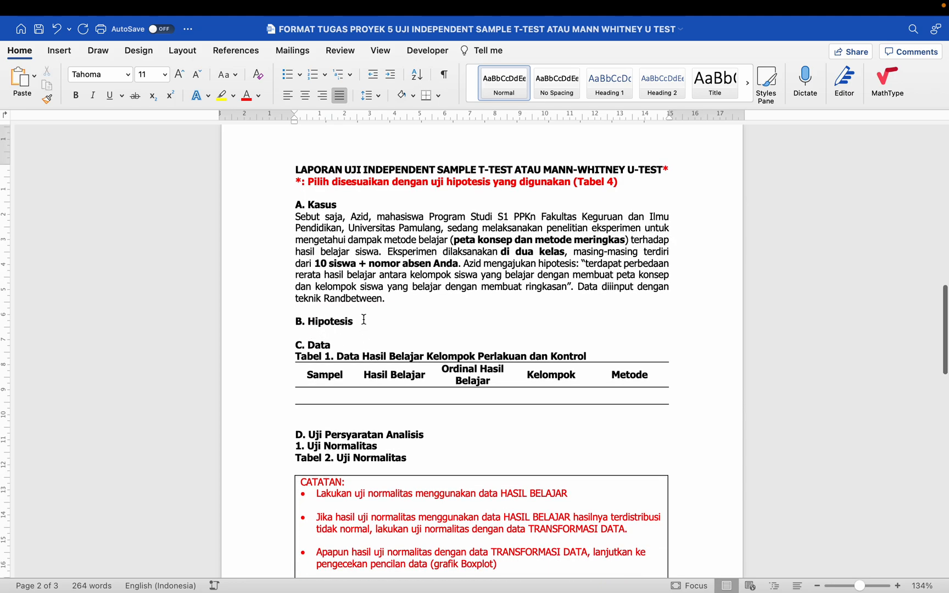
left_click(363, 320)
key("Return")
key("Return")
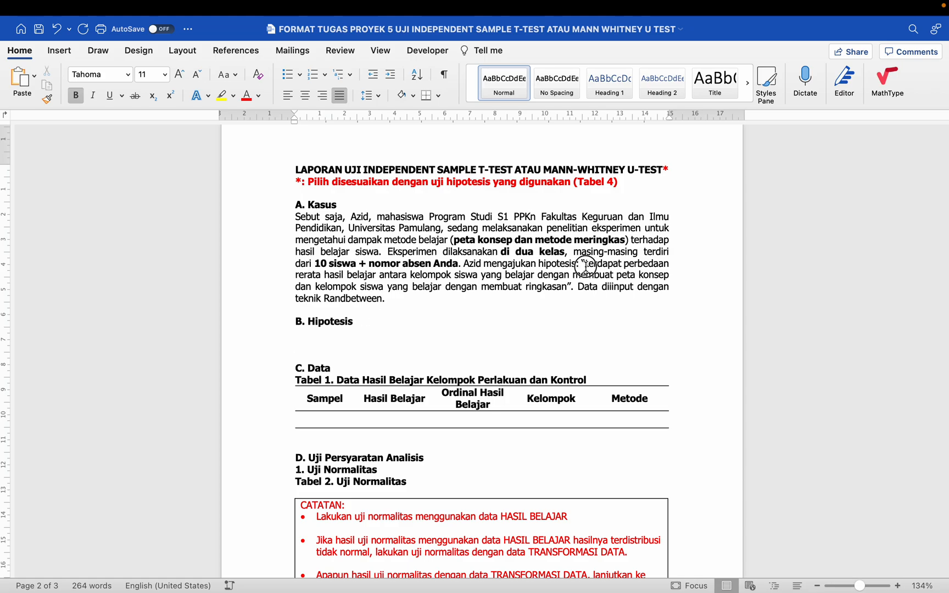
- Paste the quoted hypothesis sentence as two separate paragraphs under B. Hipotesis
left_click_drag(586, 264, 568, 284)
key("super+c")
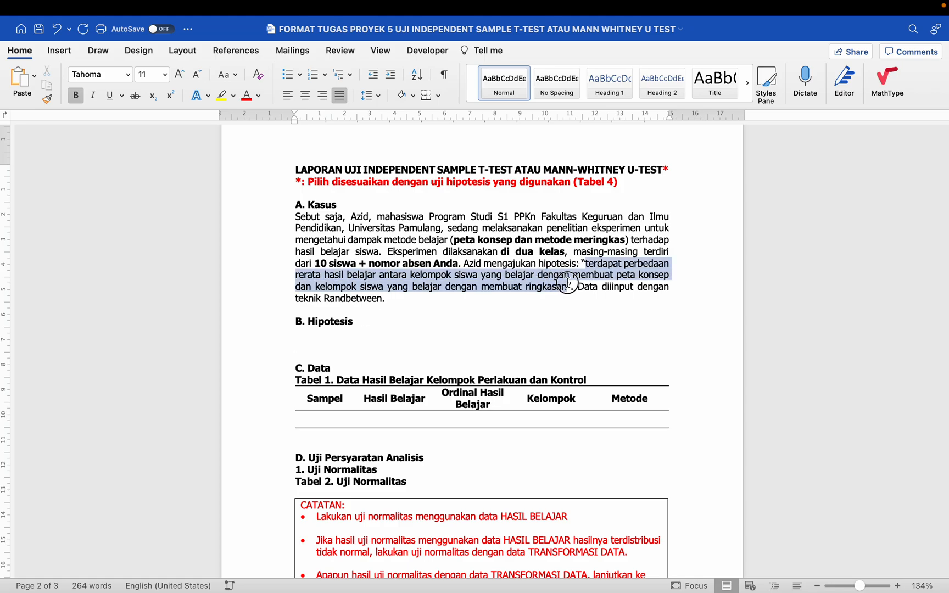
left_click(405, 339)
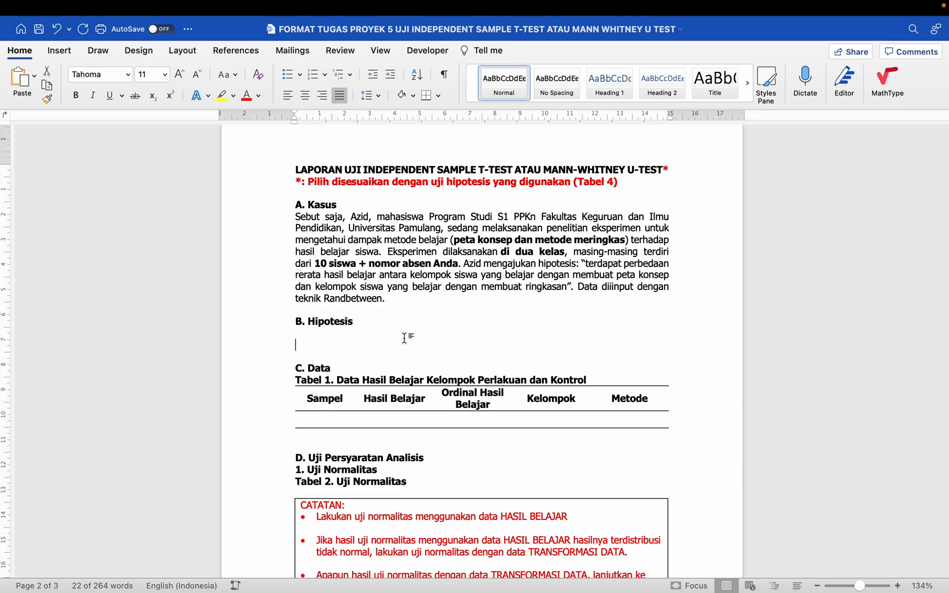
key("Return")
key("super+v")
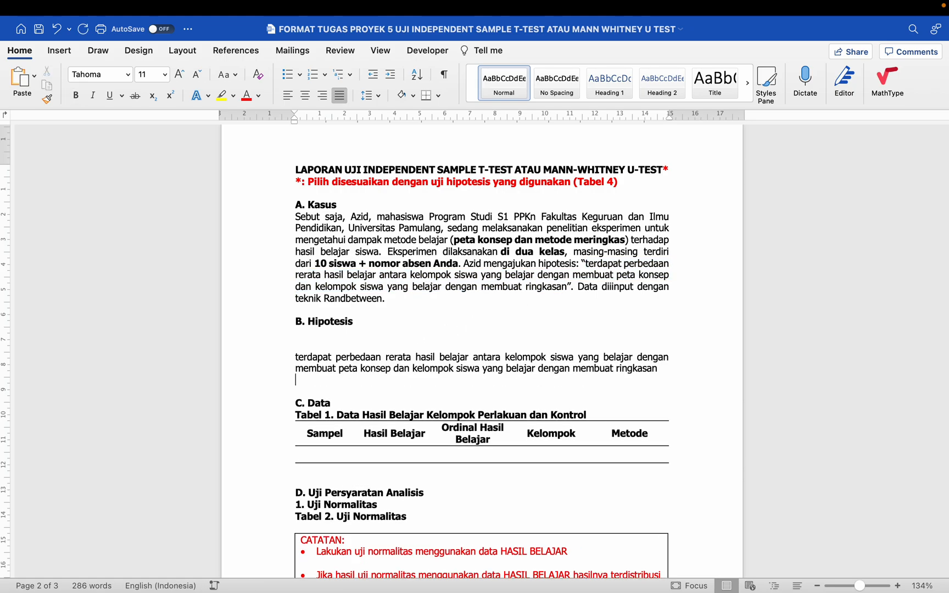
key("super+v")
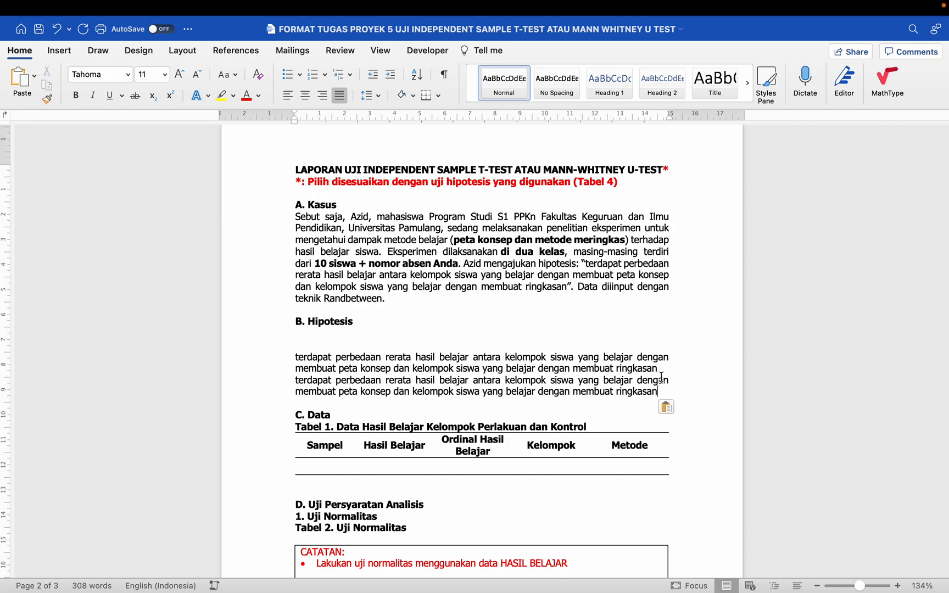
key("super+z")
key("Return")
key("super+v")
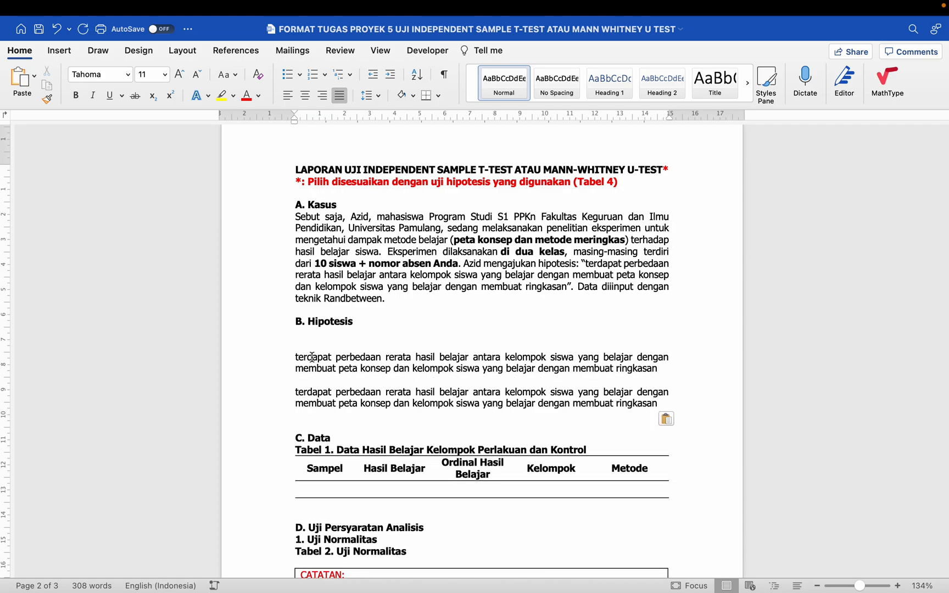
- Label the first hypothesis paragraph 'Ha' and the second 'Ho'
left_click(292, 357)
type("Ho")
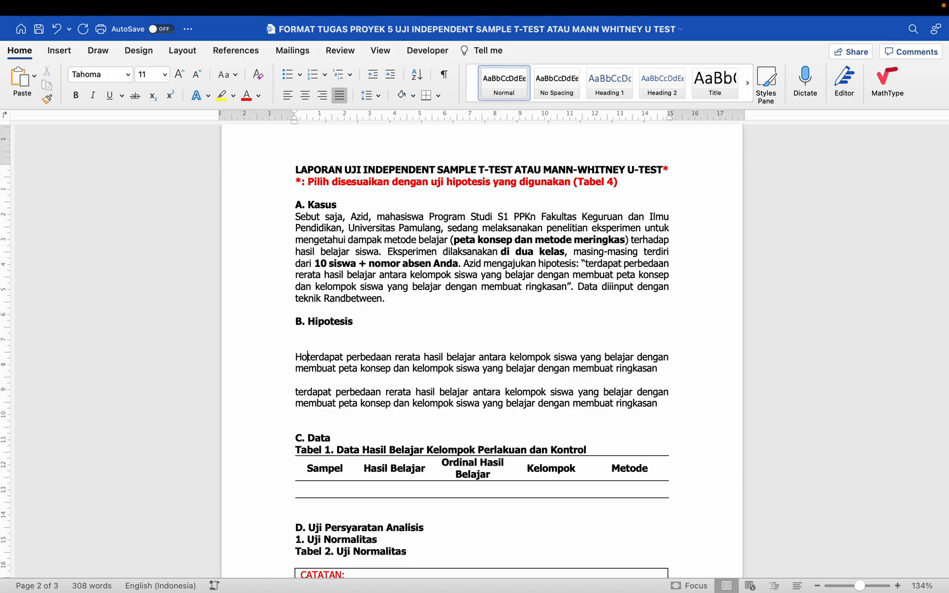
left_click(290, 387)
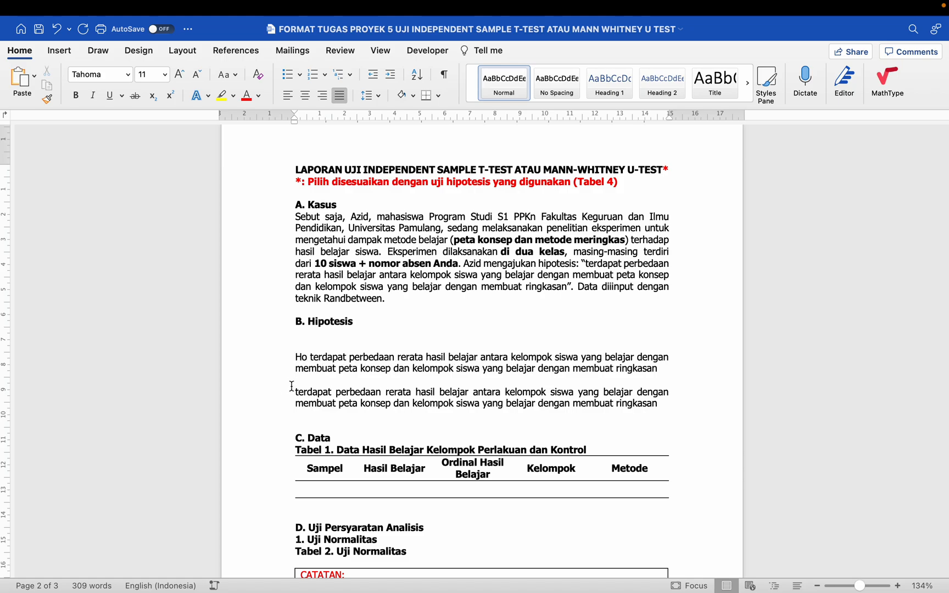
left_click(307, 356)
key("BackSpace")
type("a")
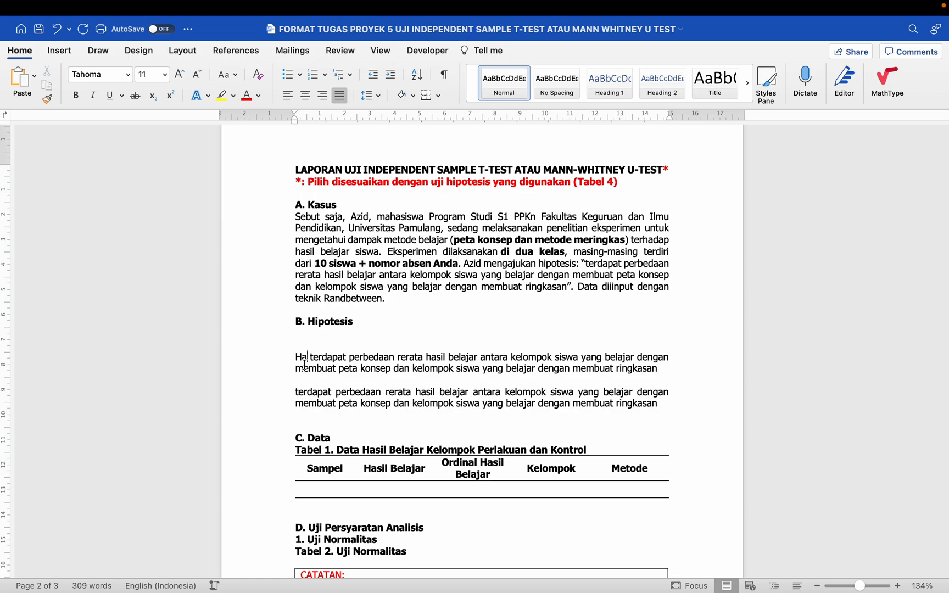
left_click(293, 388)
type("Ho")
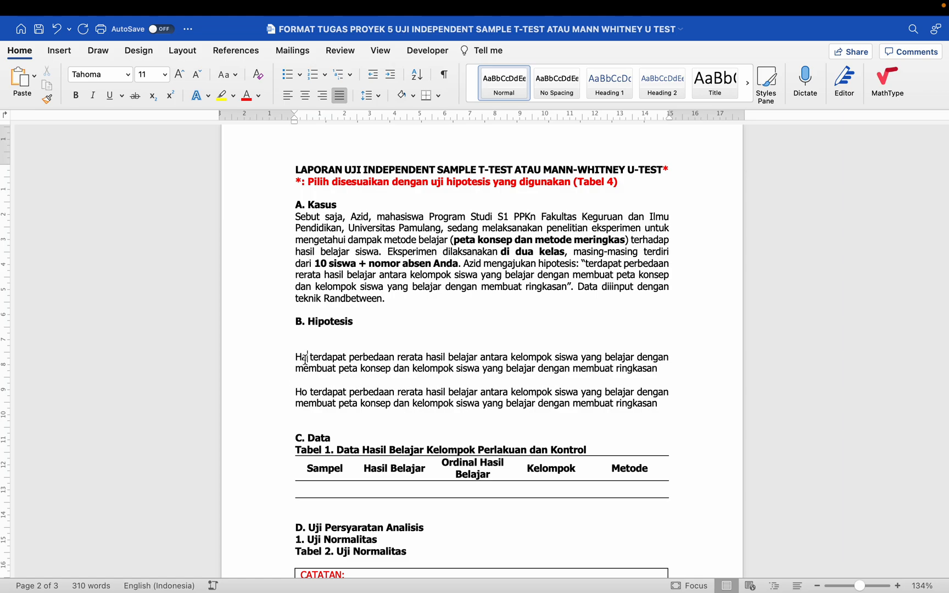
- Colour the quoted hypothesis in the Kasus paragraph red
left_click_drag(585, 263, 567, 287)
left_click(247, 99)
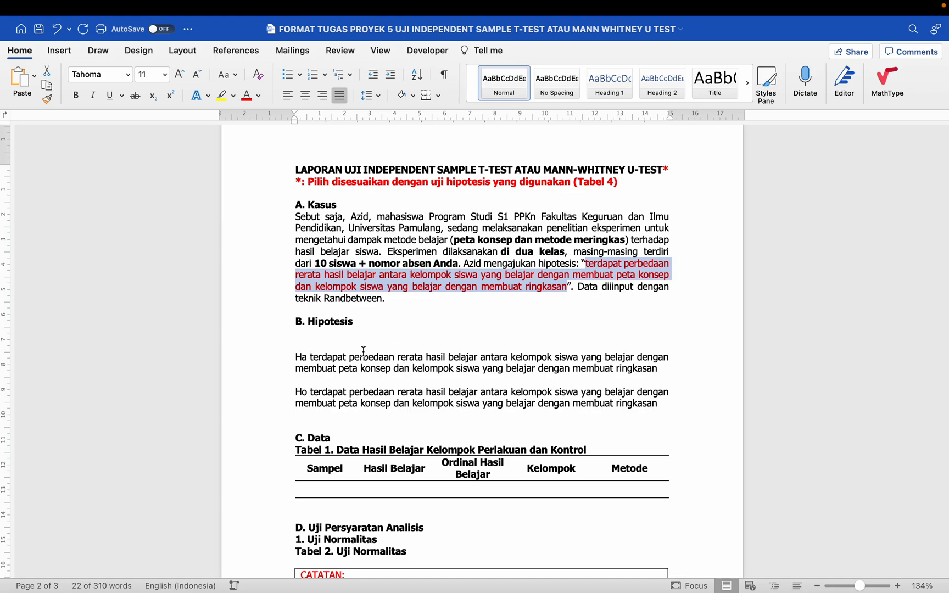
left_click(303, 359)
left_click_drag(303, 360, 306, 364)
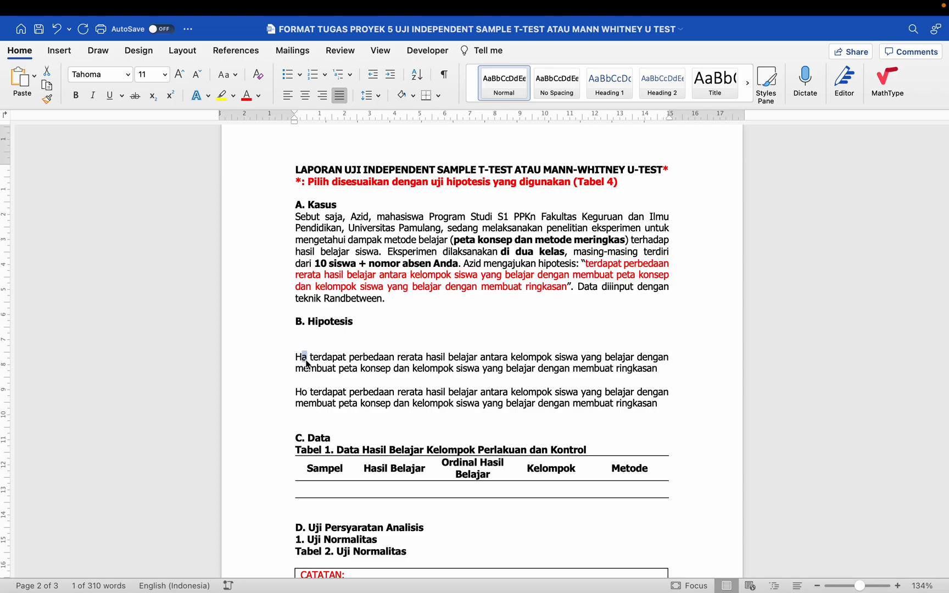
left_click(306, 389)
- Insert 'tidak' before 'terdapat perbedaan' in the Ho statement
left_click_drag(306, 389, 307, 393)
left_click(311, 392)
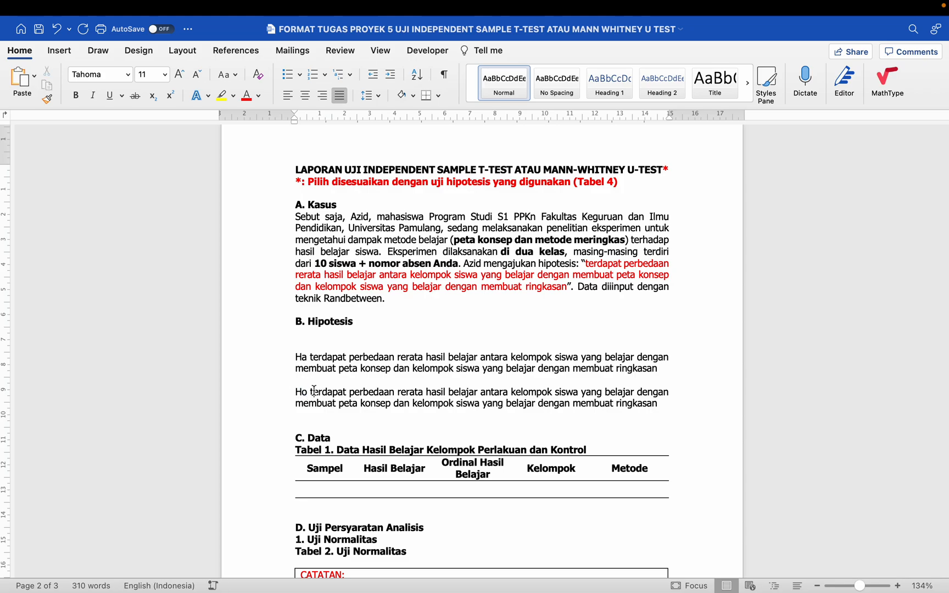
scroll(318, 382, "up", 5)
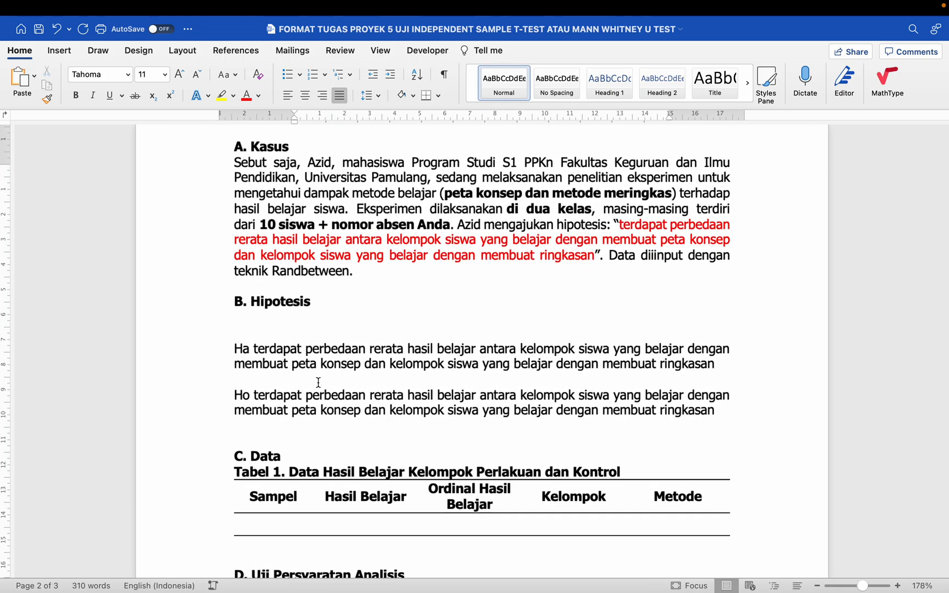
scroll(319, 382, "down", 1)
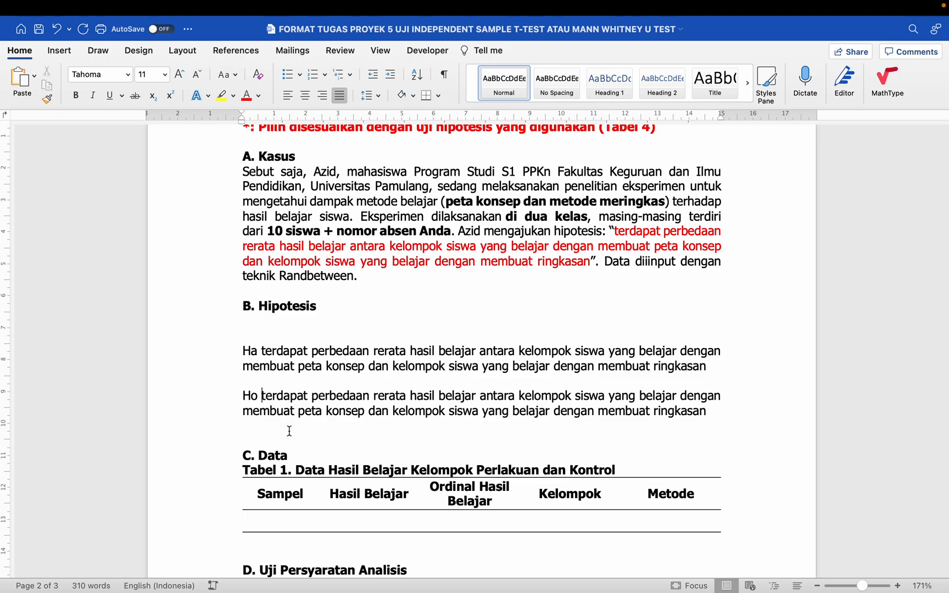
type("t")
key("BackSpace")
type("tidak")
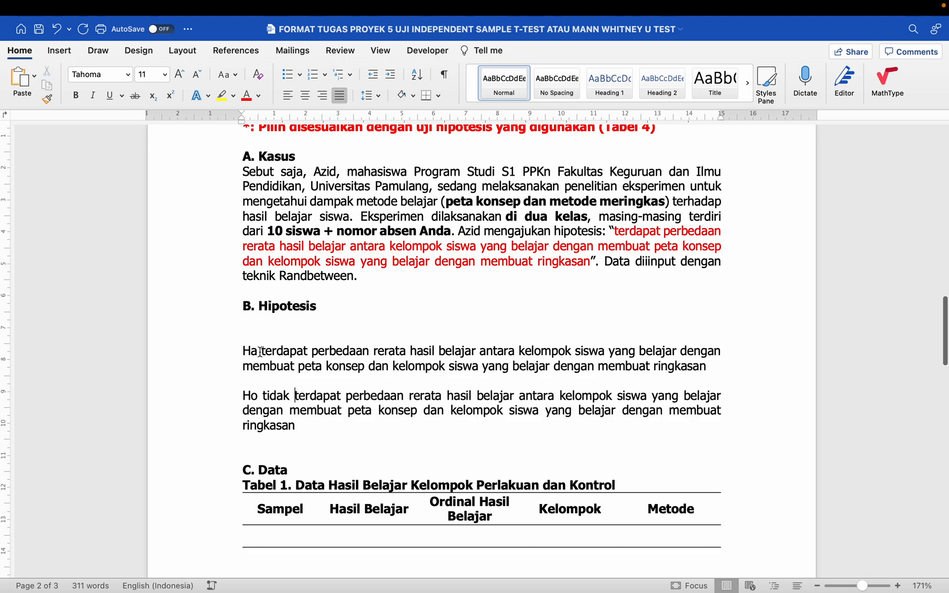
left_click_drag(243, 350, 257, 354)
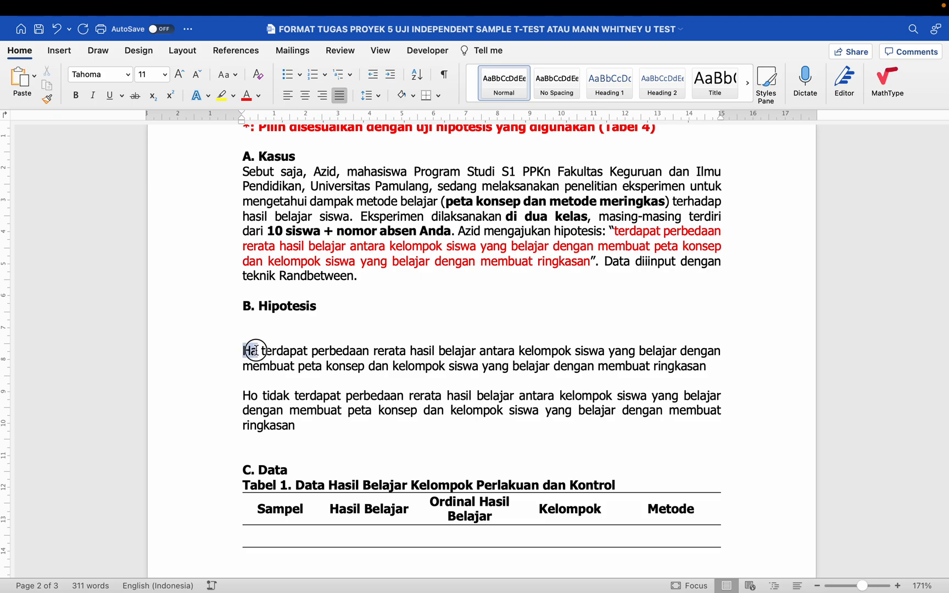
left_click(323, 332)
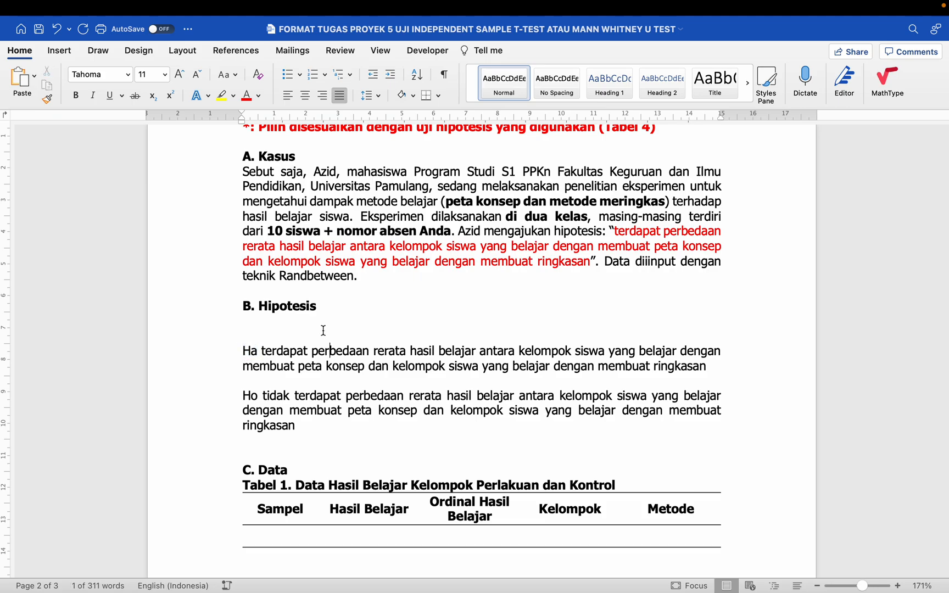
- Add 'Kelompok 1' and 'Kelompok 2' lines with arrows under the heading
key("Return")
key("Up")
type("Kelom")
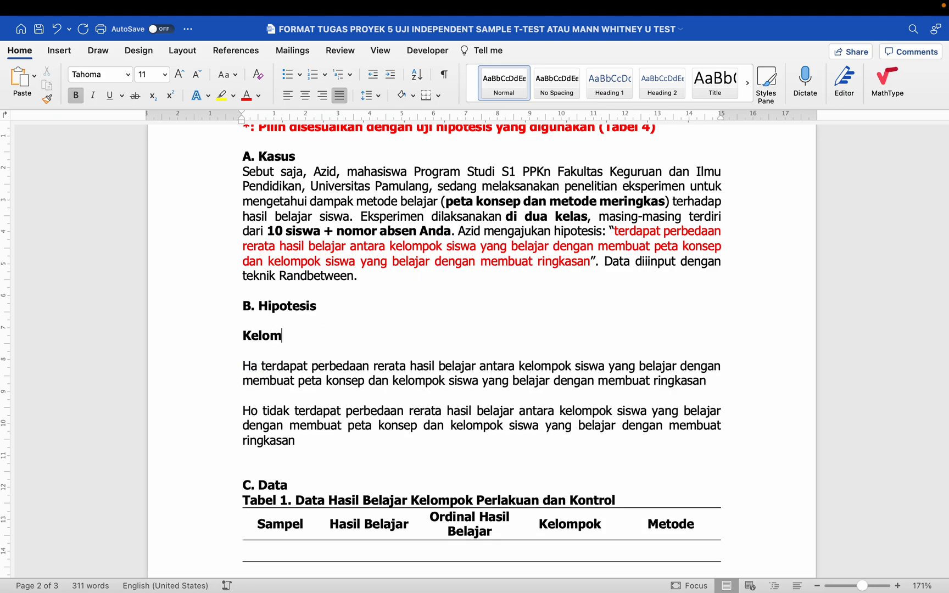
type("pok 1")
key("Return")
type("Kelompok")
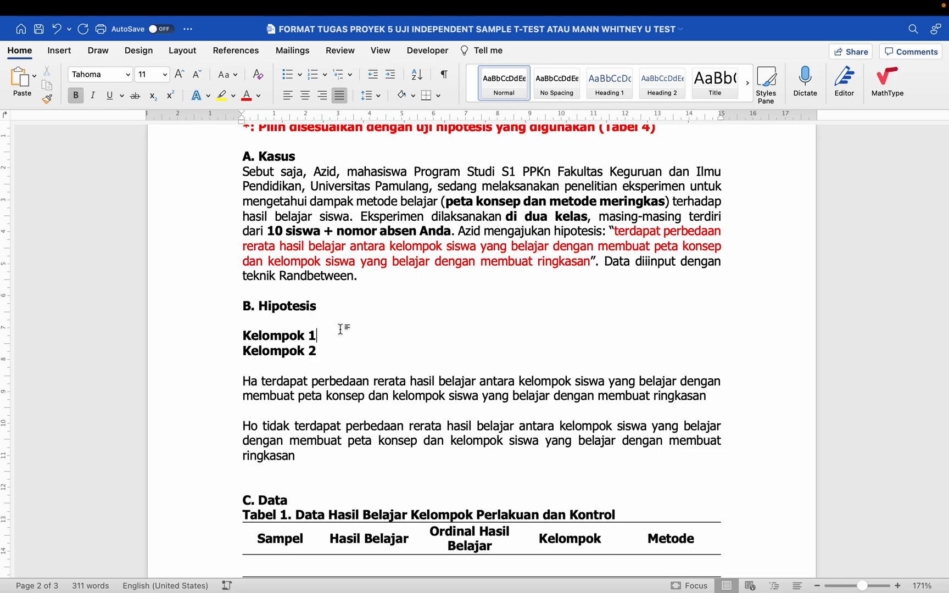
type("--->")
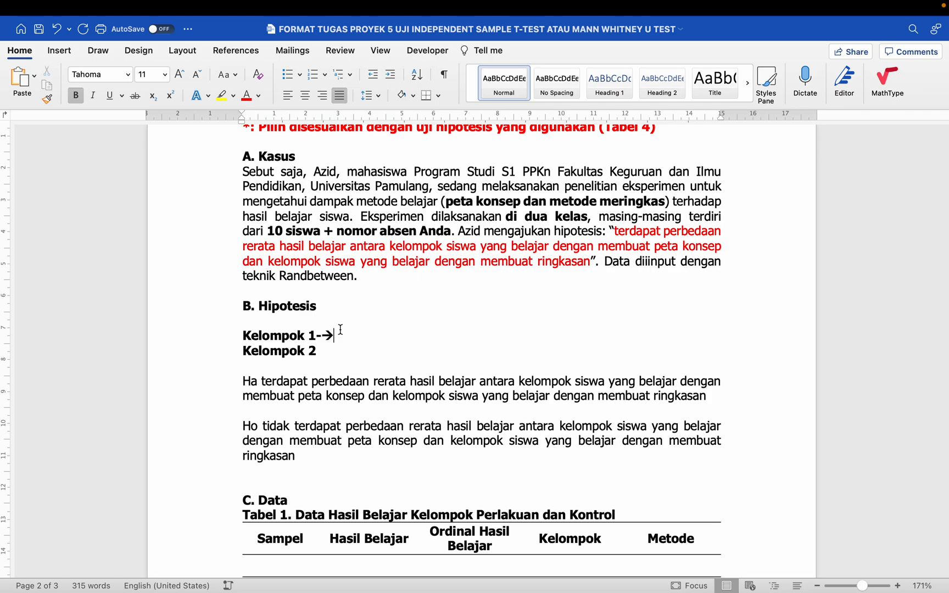
type(">")
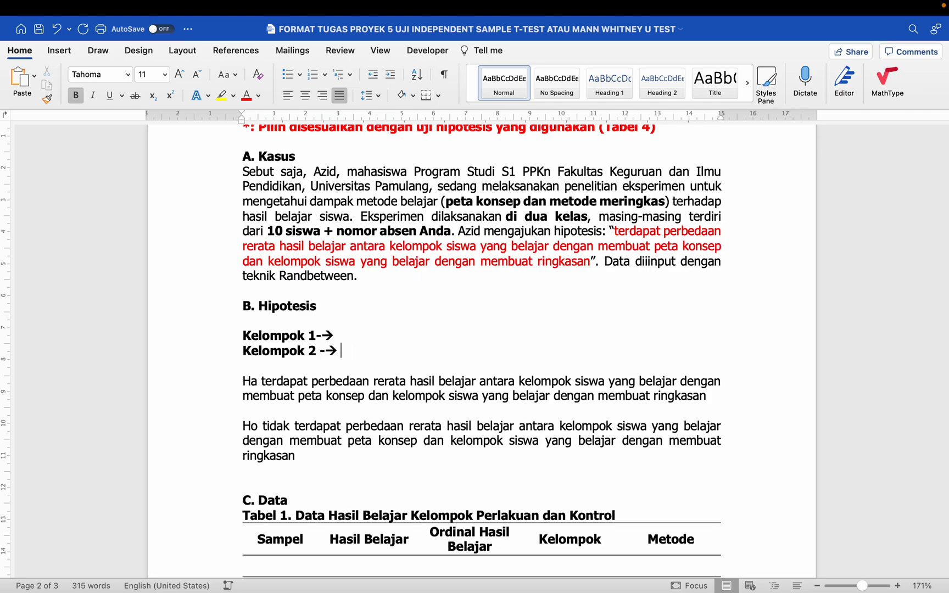
- Start the Kelompok 1 description with 'rata-rata hasil belajar ('
left_click(333, 335)
type("rata-rata hasil belajar (")
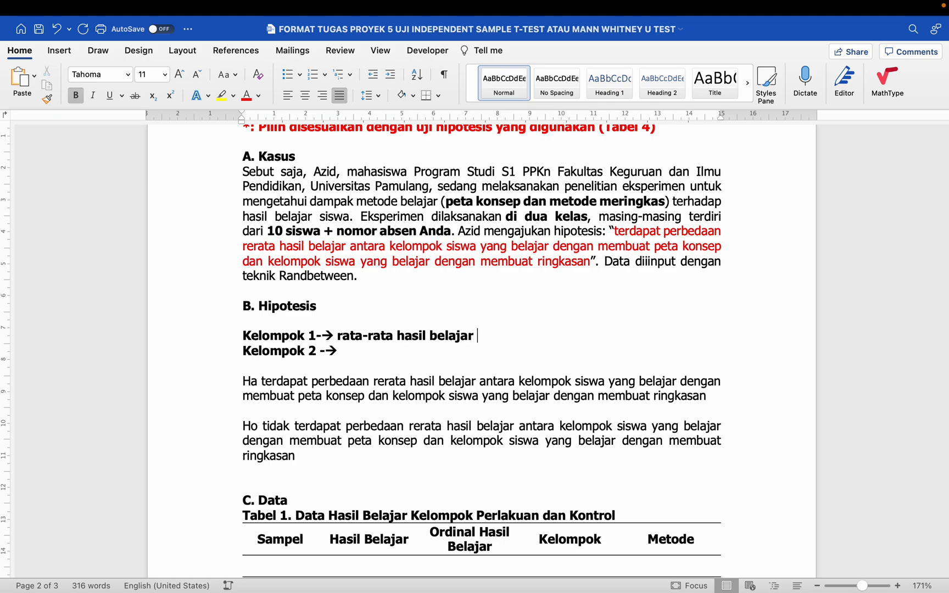
left_click(59, 50)
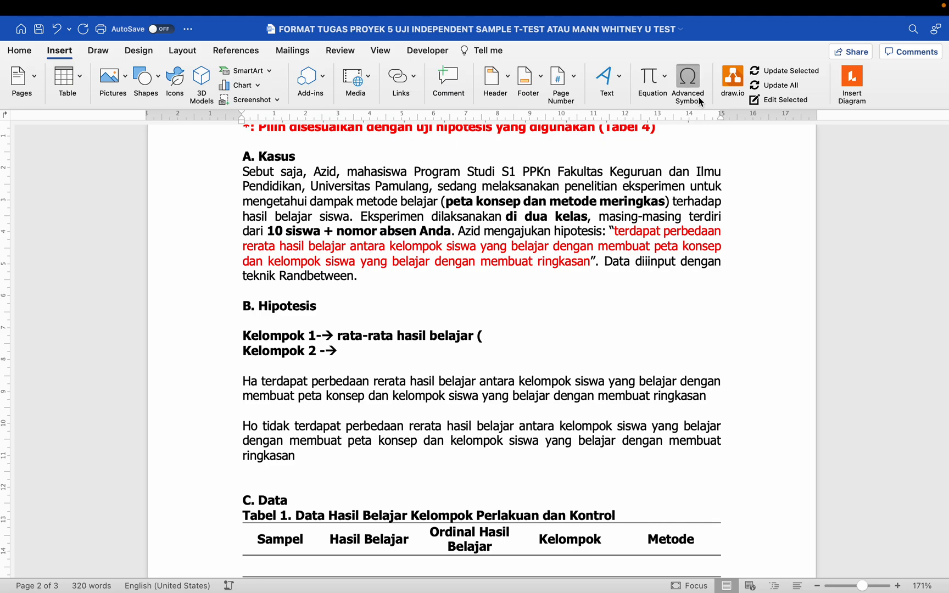
- Complete the Kelompok 1 line with the Greek μ symbol and '1)', giving '(μ1)'
left_click(687, 83)
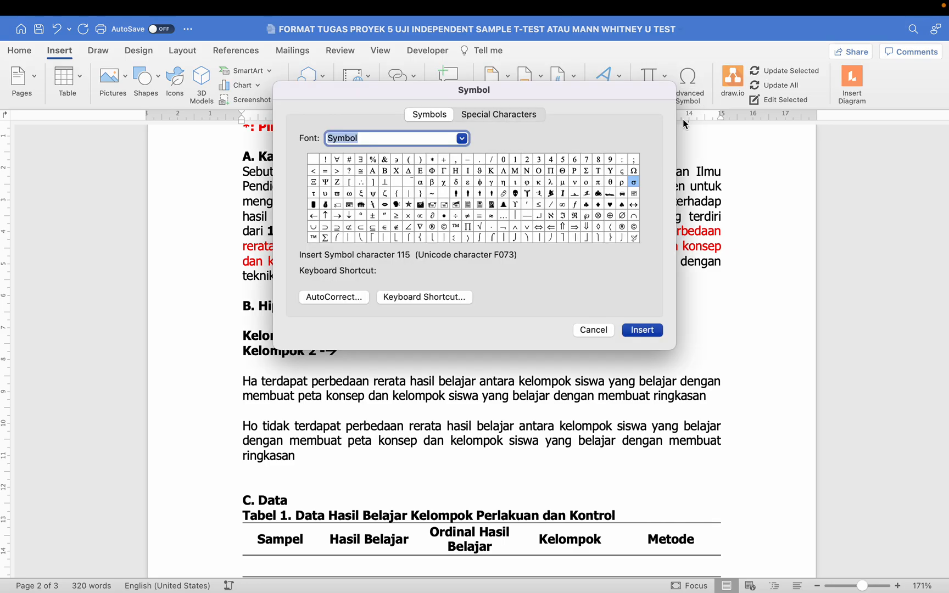
left_click(564, 183)
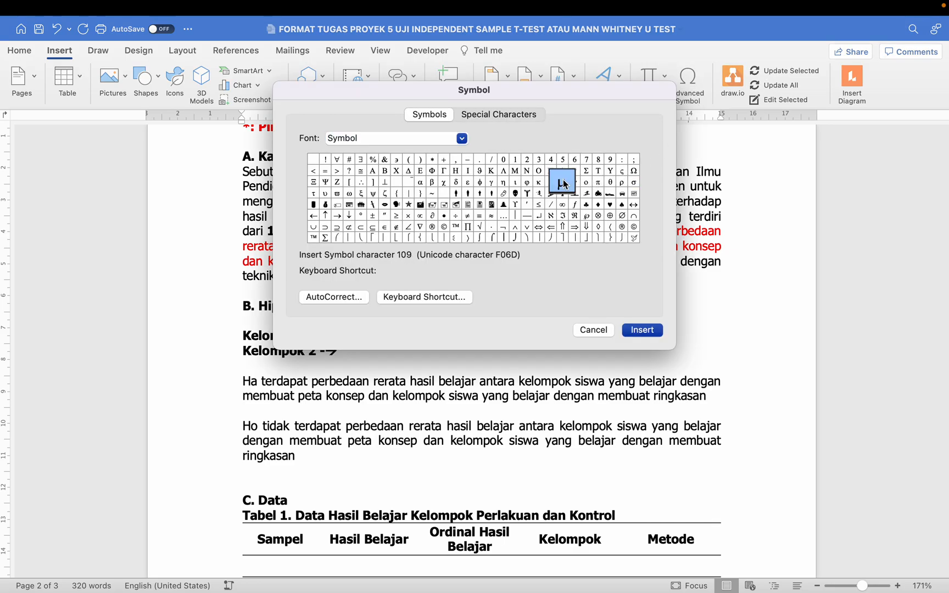
left_click(635, 331)
left_click(607, 328)
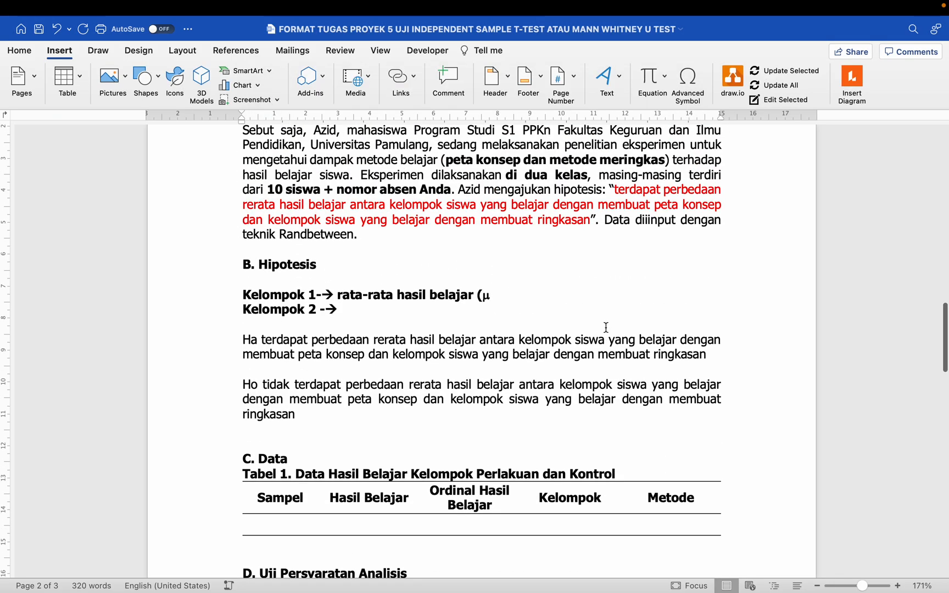
type(")")
type("1")
key("shift+Left")
key("shift+Left")
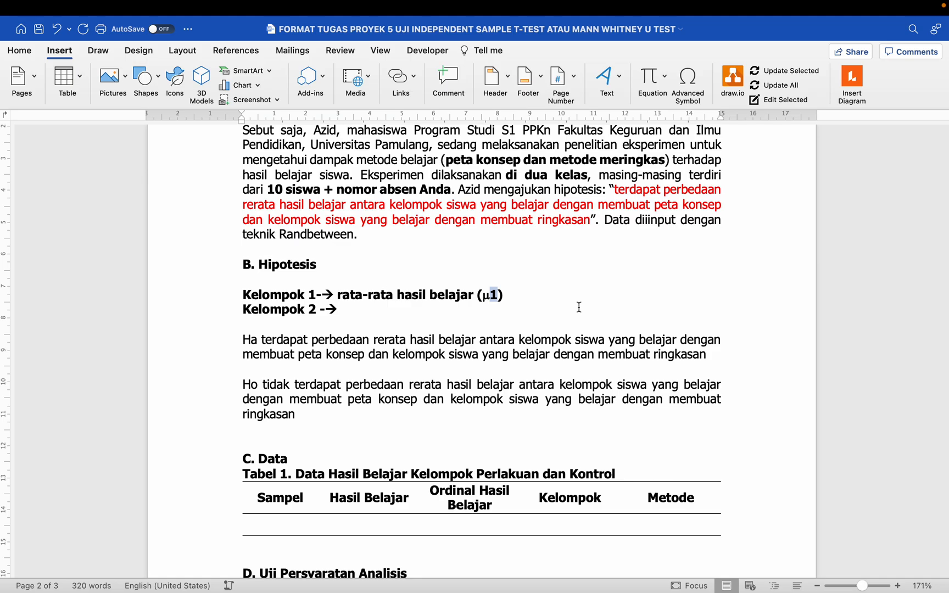
key("Right")
- Copy the description into the Kelompok 2 line and change it to '(μ2)'
left_click_drag(506, 295, 345, 298)
key("super+c")
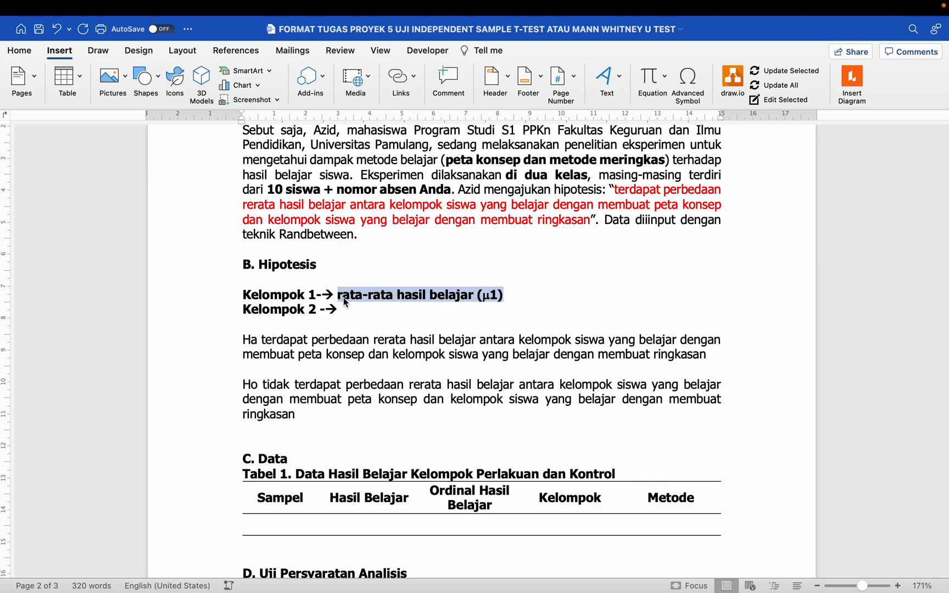
key("Down")
key("super+v")
key("Left")
key("BackSpace")
type("2")
left_click(330, 340)
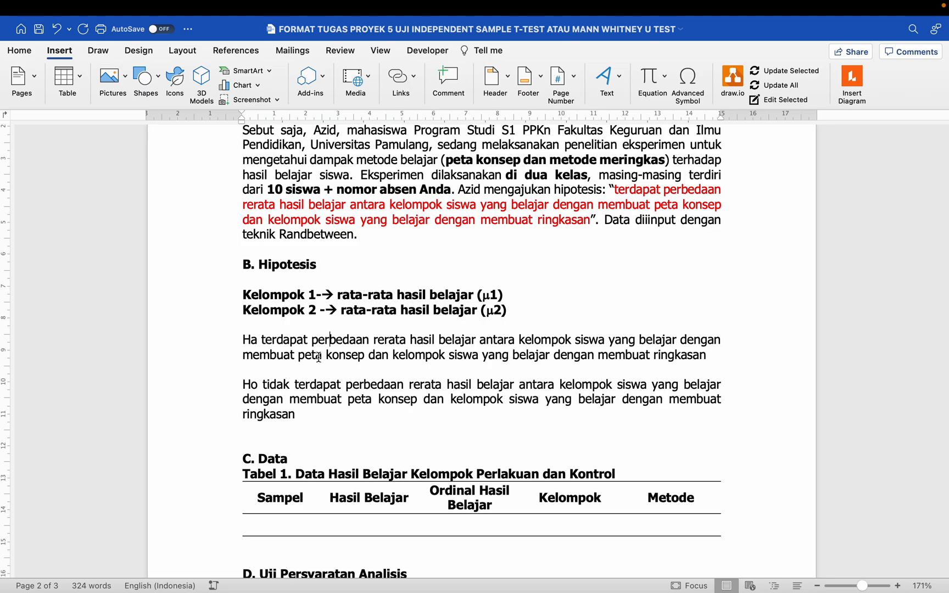
left_click(365, 355)
left_click(254, 340)
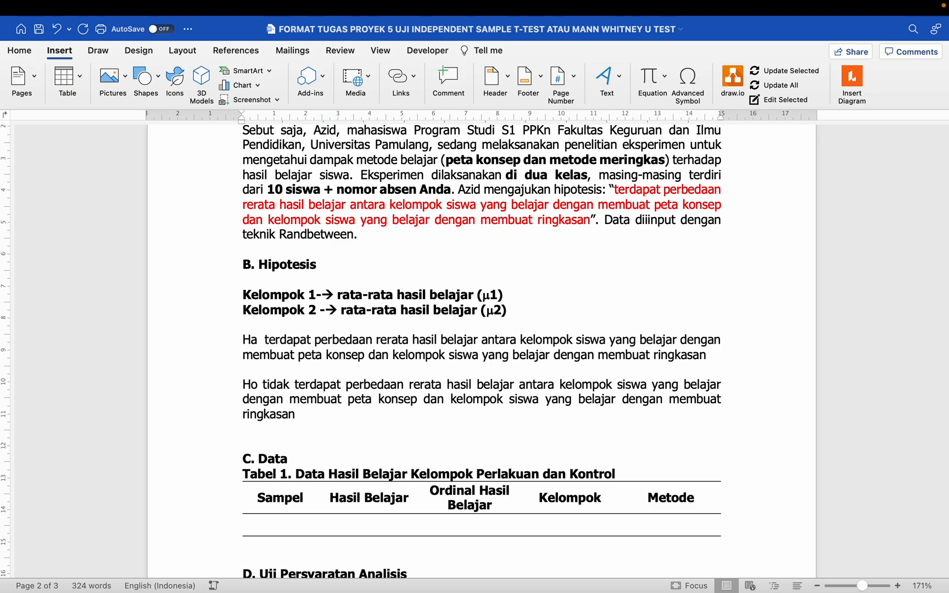
- After 'Ha' add a colon, μ1 and the not-equal sign ≠
left_click_drag(498, 295, 482, 296)
left_click(259, 341)
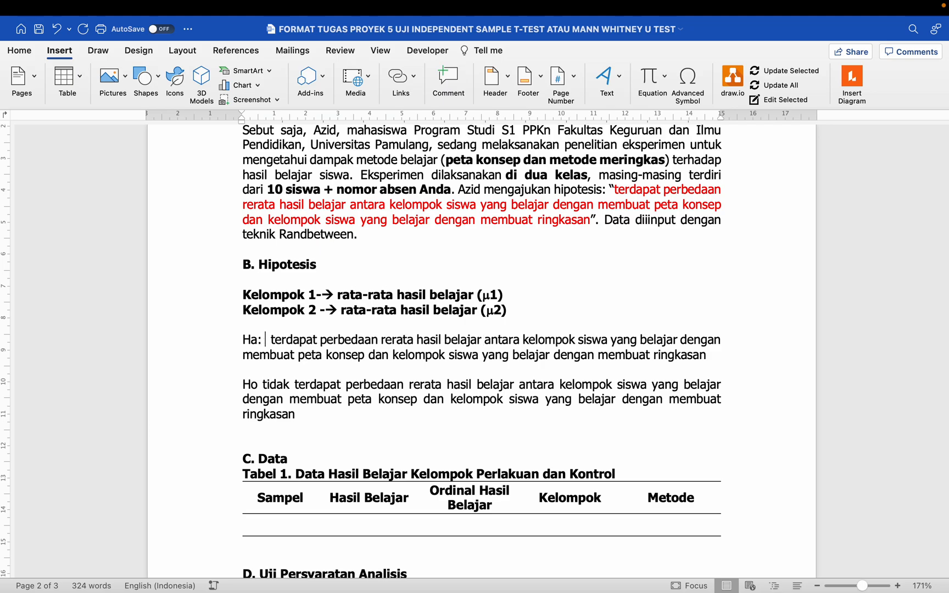
key("super+v")
left_click(259, 341)
type(":")
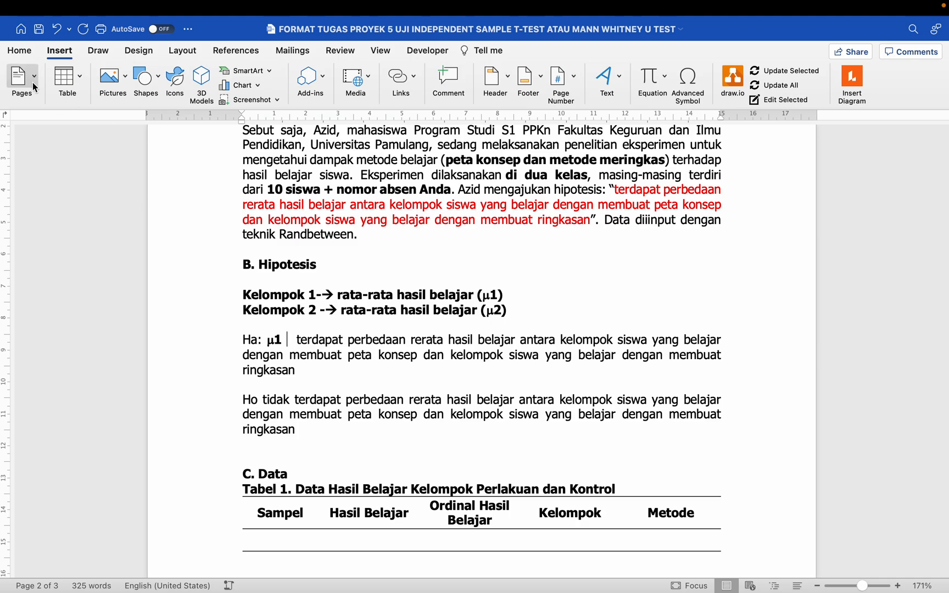
left_click(693, 100)
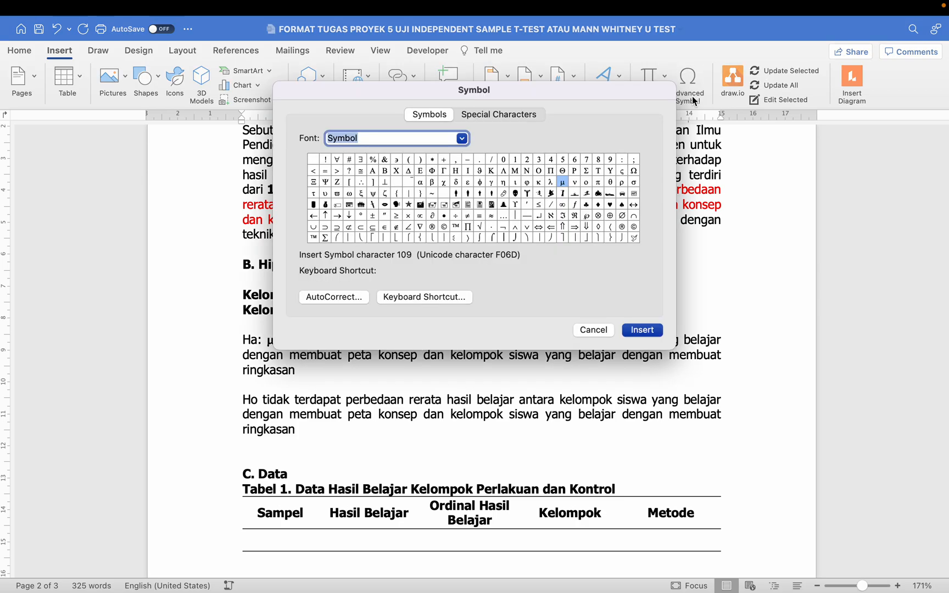
left_click(467, 216)
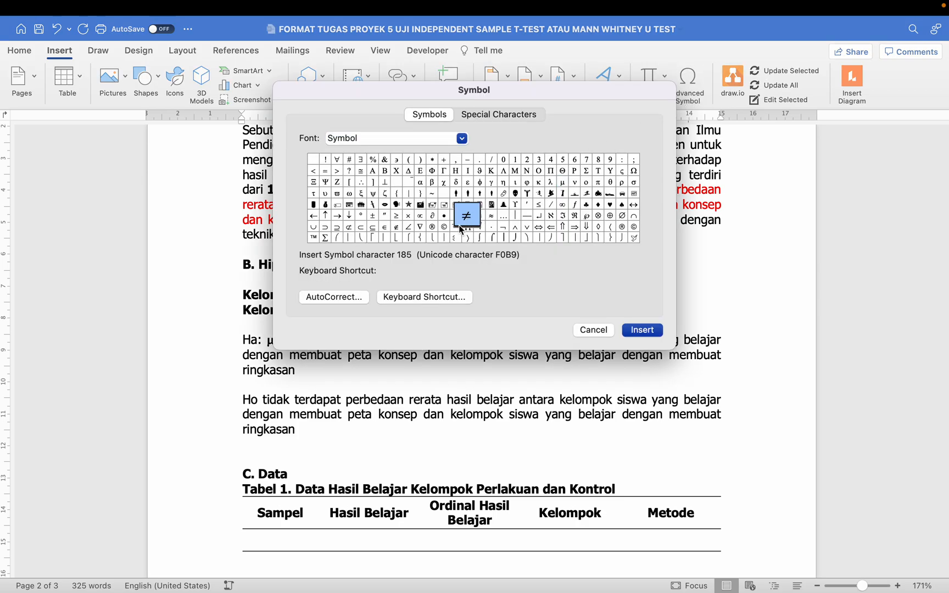
left_click(641, 330)
left_click(599, 330)
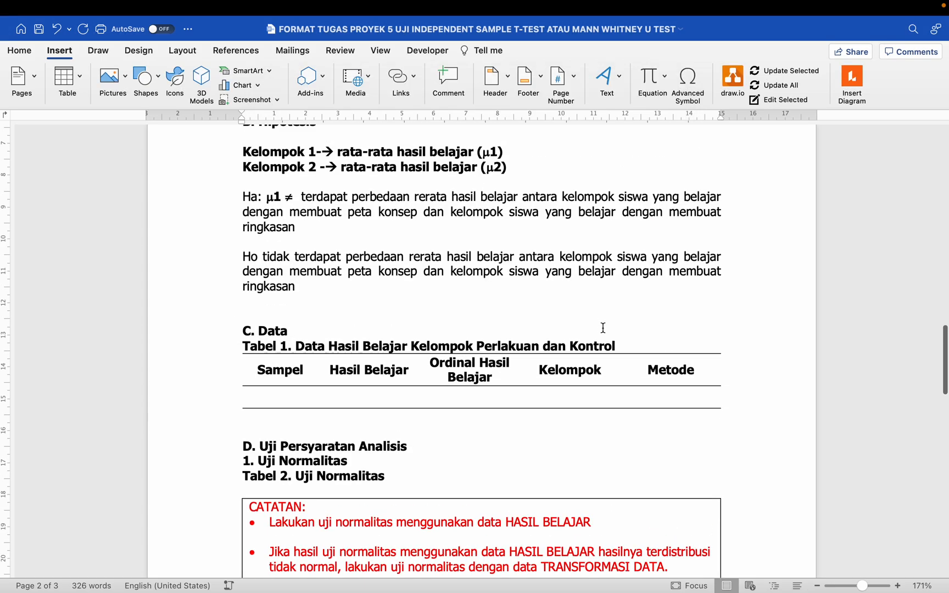
- Add μ2 after the ≠ and make the μ1 ≠ μ2 expression non-bold
scroll(602, 328, "up", 1)
left_click(485, 290)
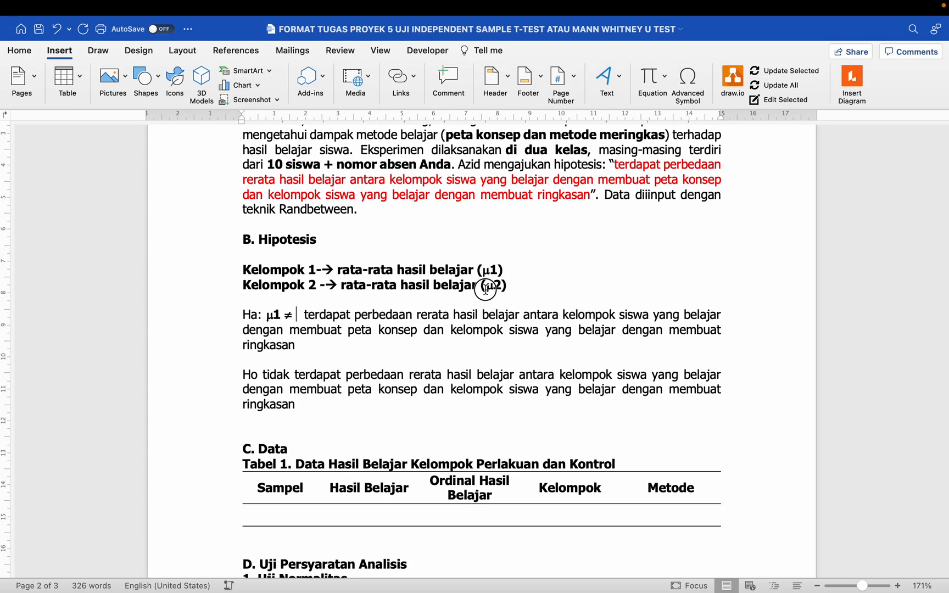
left_click(300, 315)
key("super+v")
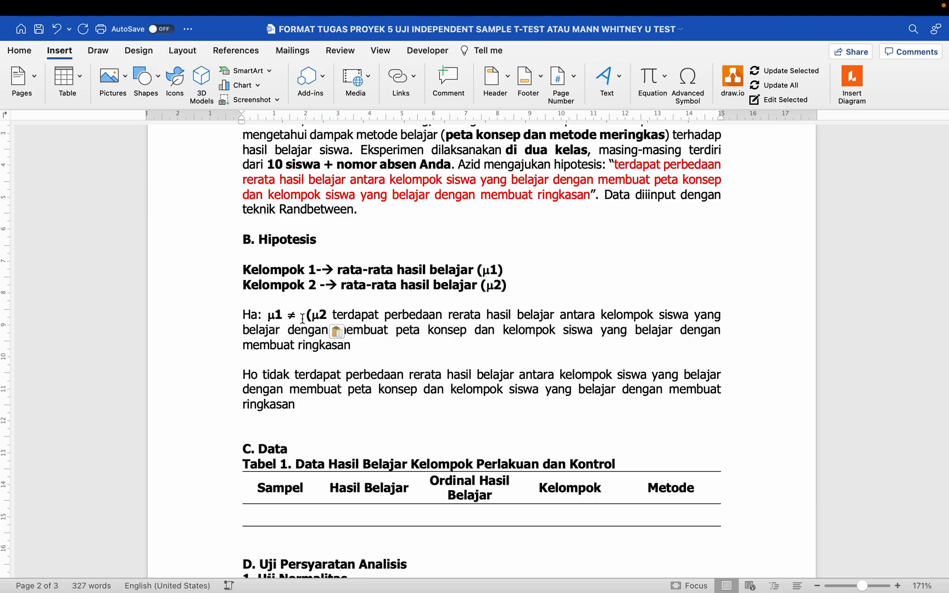
key("BackSpace")
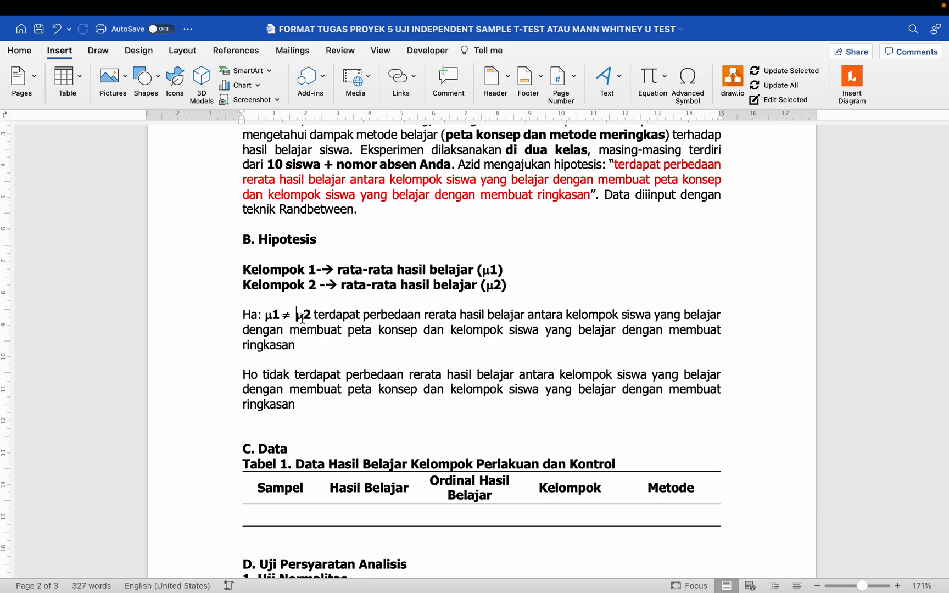
left_click_drag(313, 315, 267, 317)
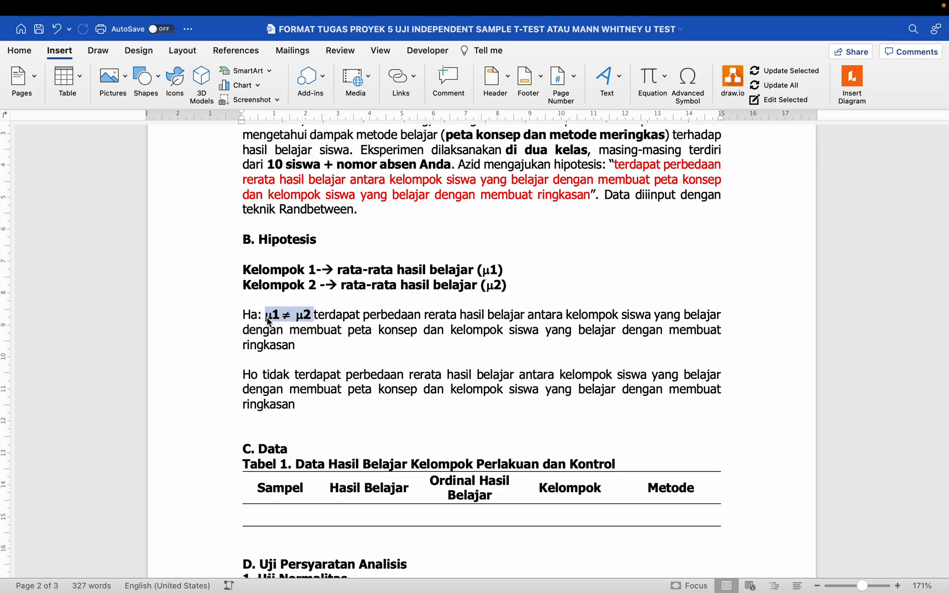
key("super+b")
left_click(305, 324)
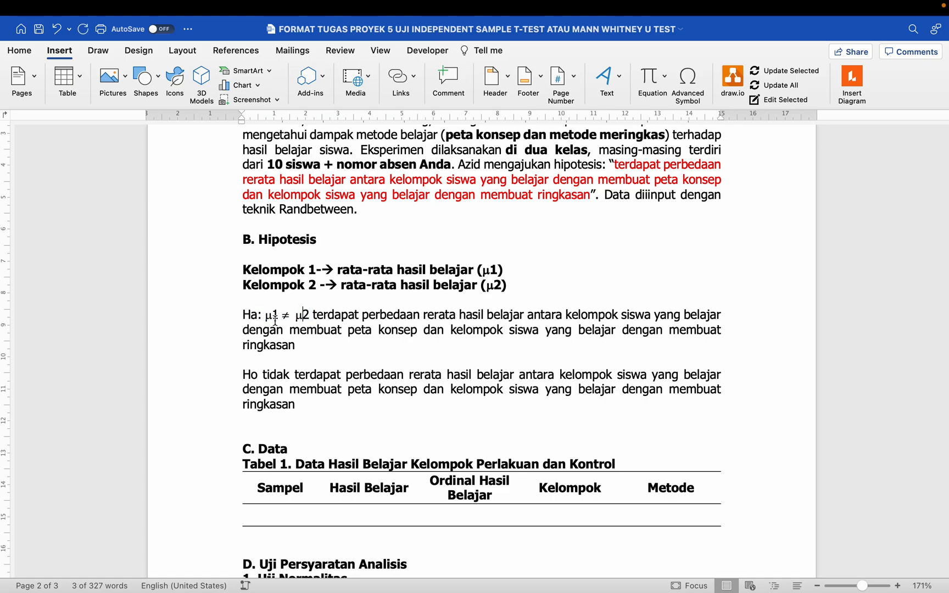
double_click(249, 315)
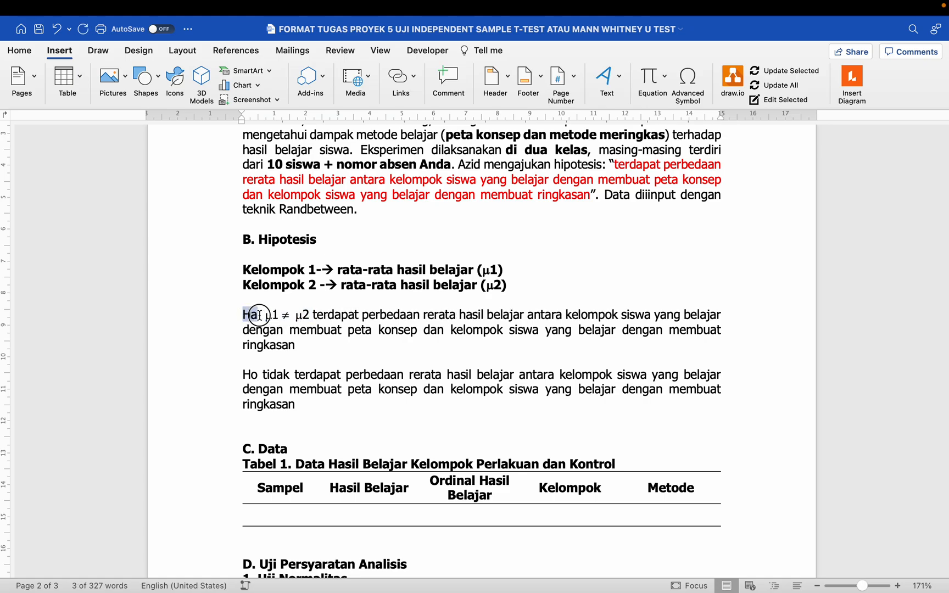
left_click(311, 315)
mouse_move(322, 283)
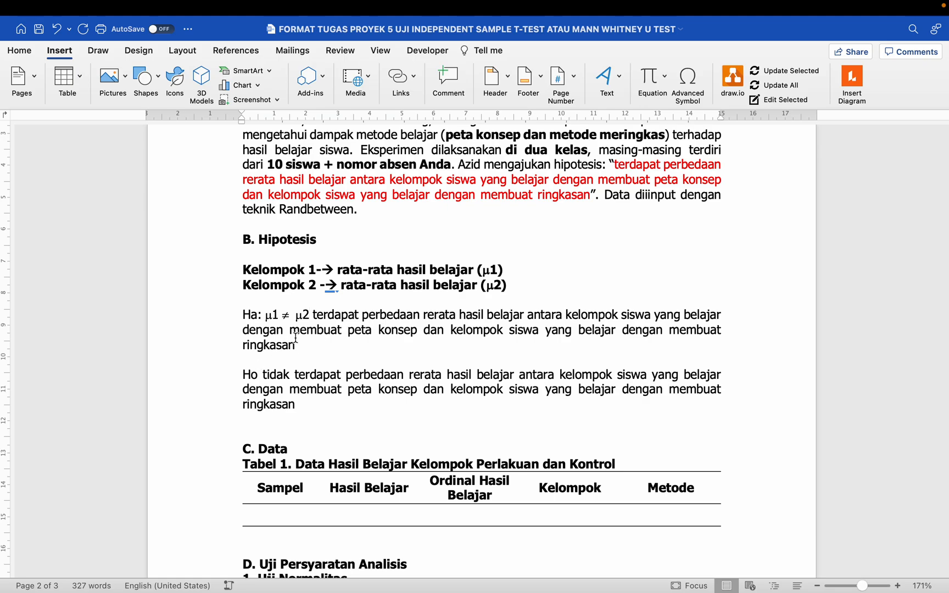
- Add a colon after 'Ho' followed by μ1 and an equals sign
left_click(256, 375)
type(":")
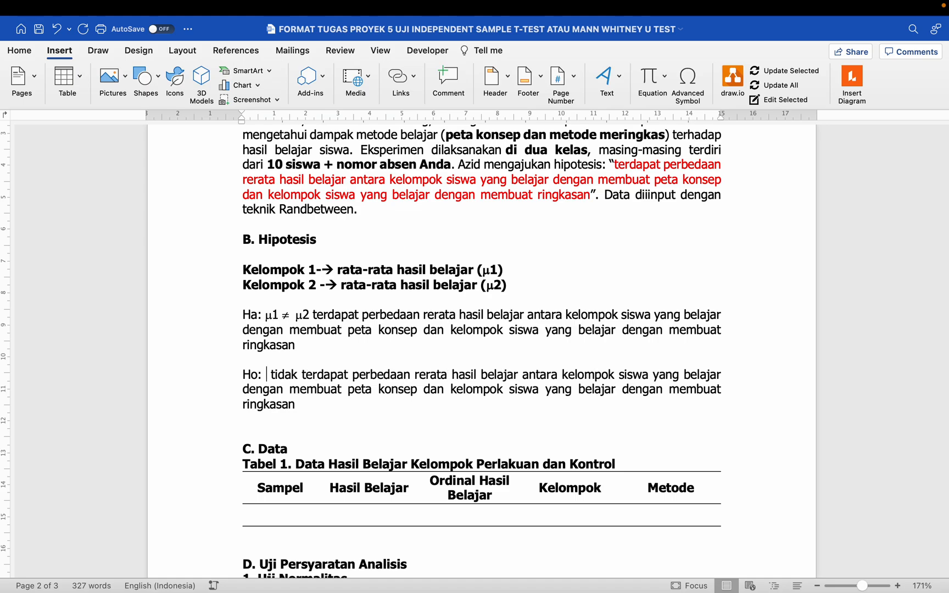
double_click(267, 316)
left_click(270, 374)
type("µ1")
type("=")
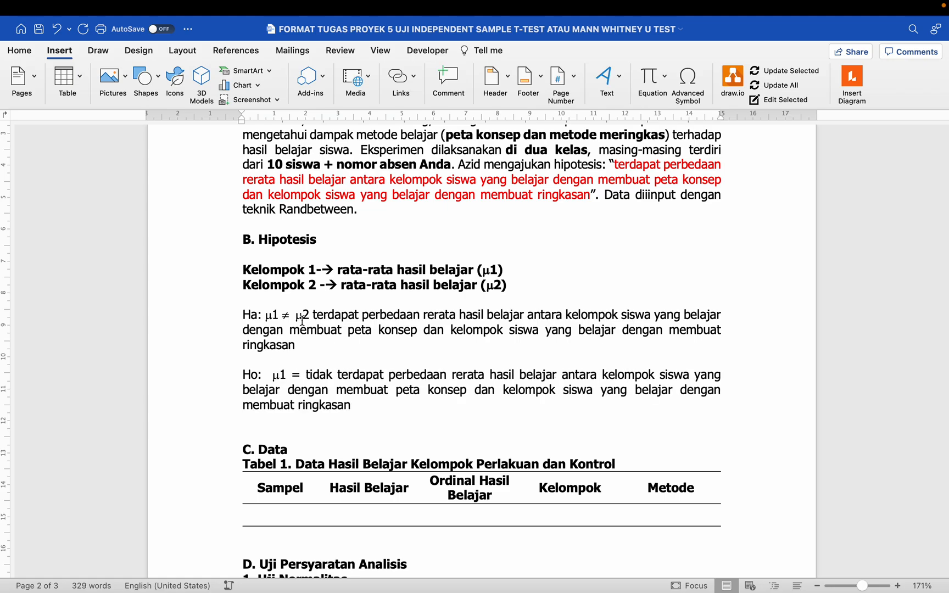
- Paste μ2 before 'tidak' to complete 'μ1 = μ2' in the Ho line
double_click(300, 315)
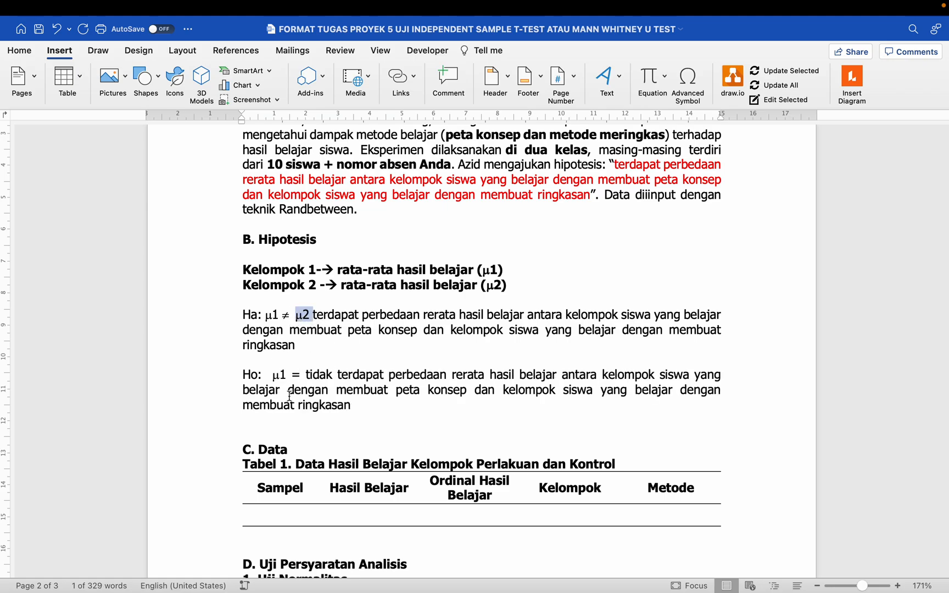
key("ctrl+c")
left_click(307, 374)
key("ctrl+v")
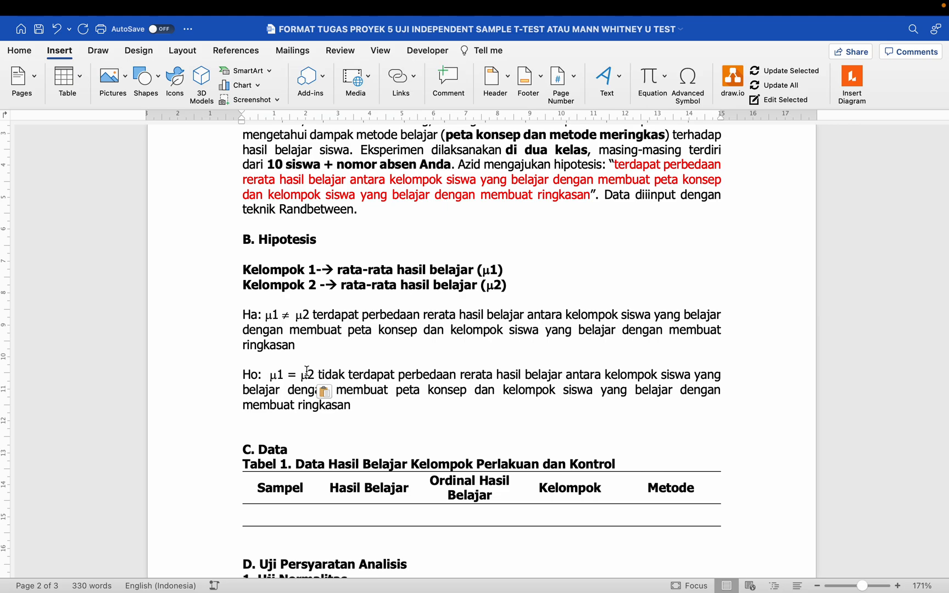
left_click_drag(319, 374, 414, 373)
left_click(384, 402)
left_click_drag(245, 313, 349, 399)
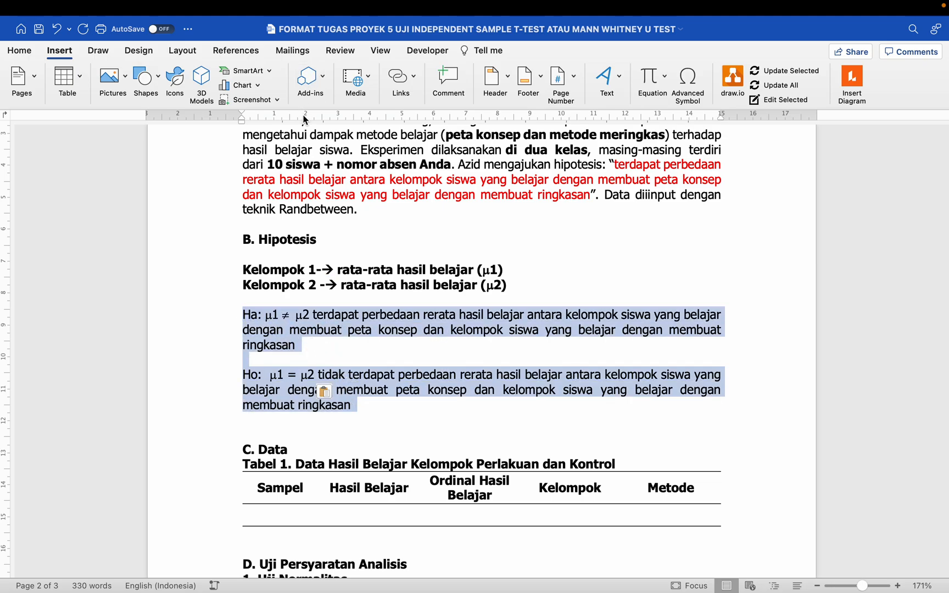
left_click(357, 253)
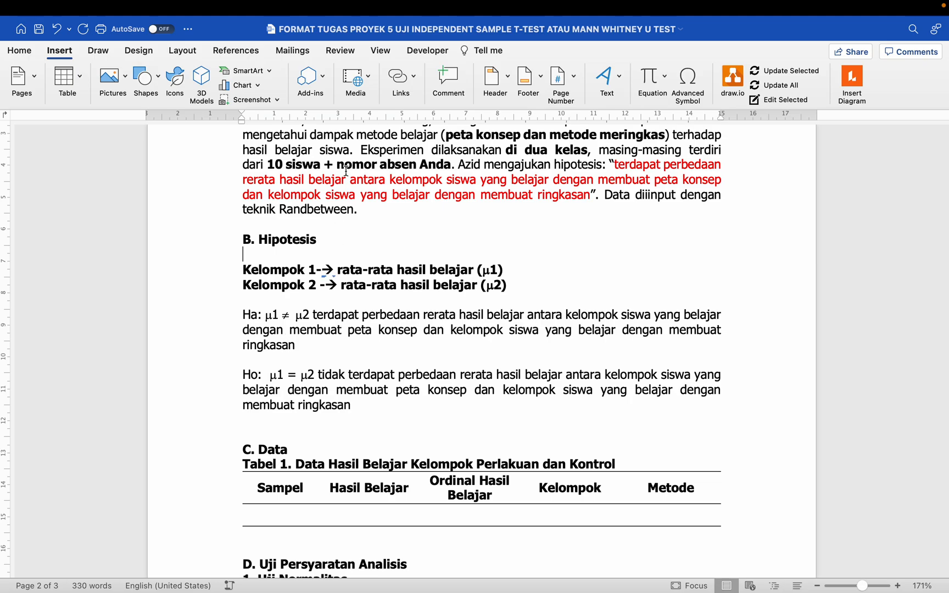
left_click(381, 50)
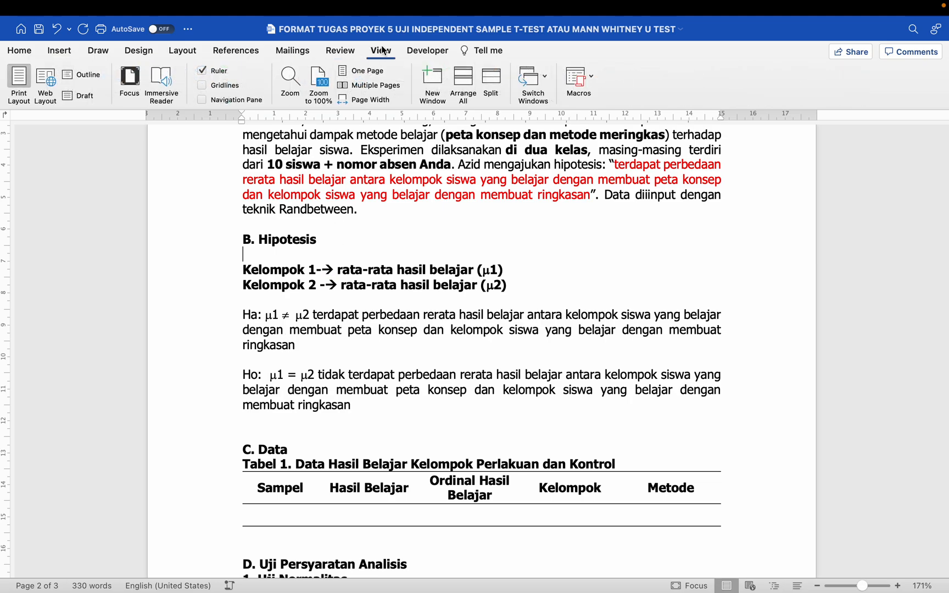
left_click(223, 72)
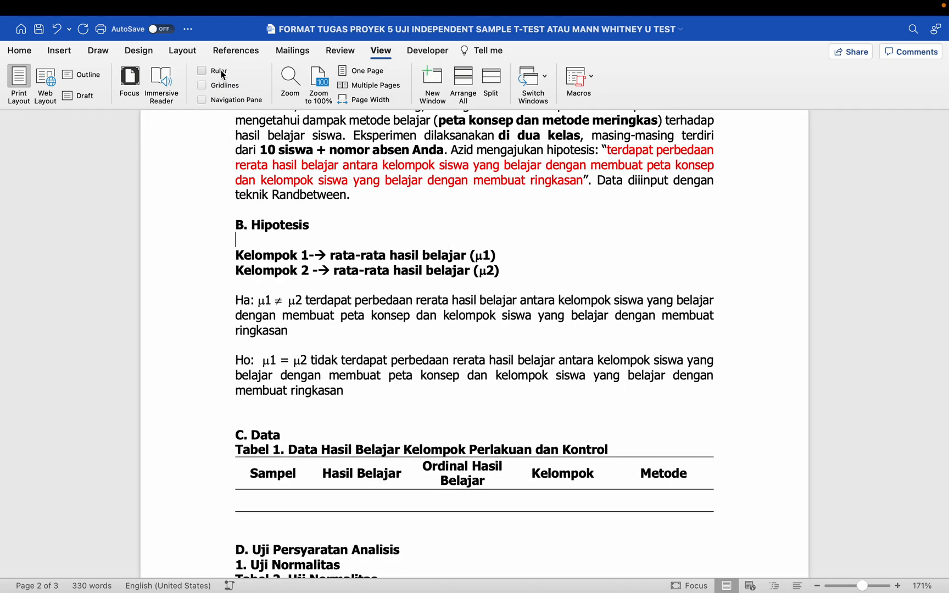
left_click(223, 73)
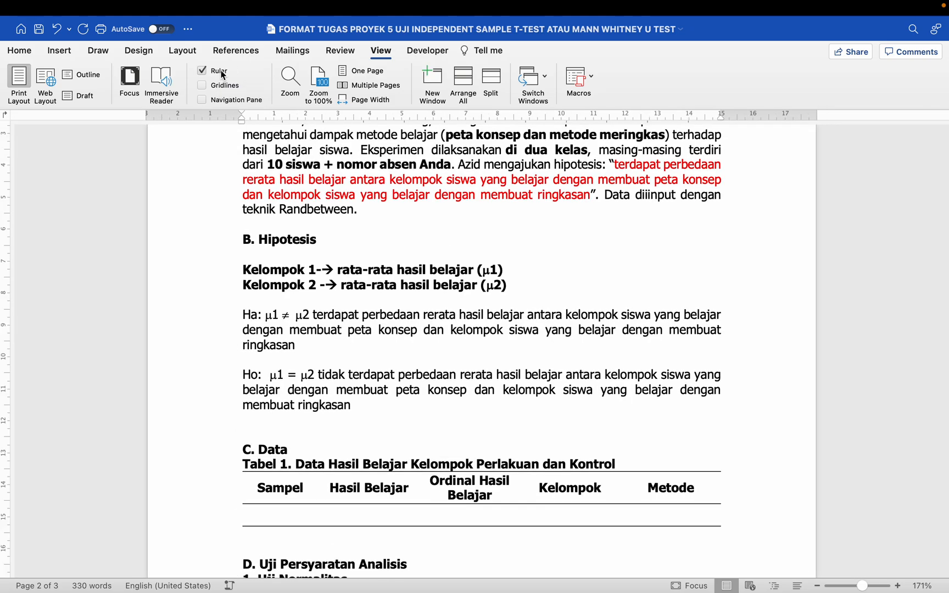
left_click(317, 319)
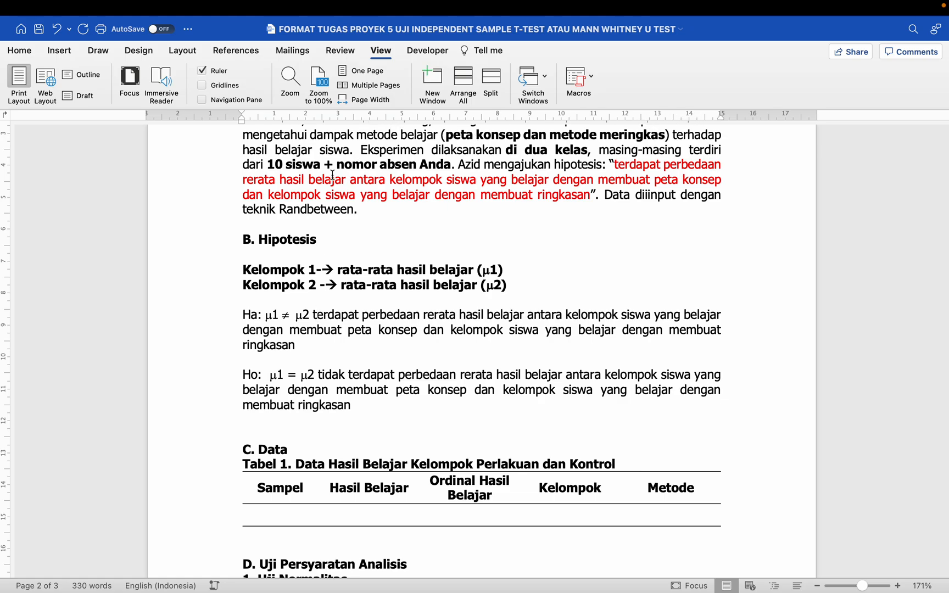
mouse_move(71, 7)
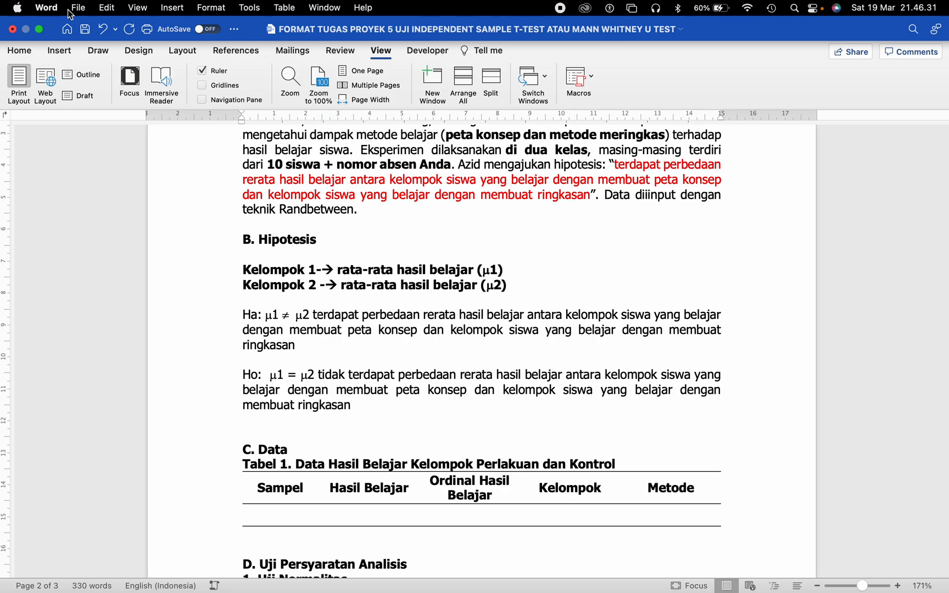
left_click(79, 8)
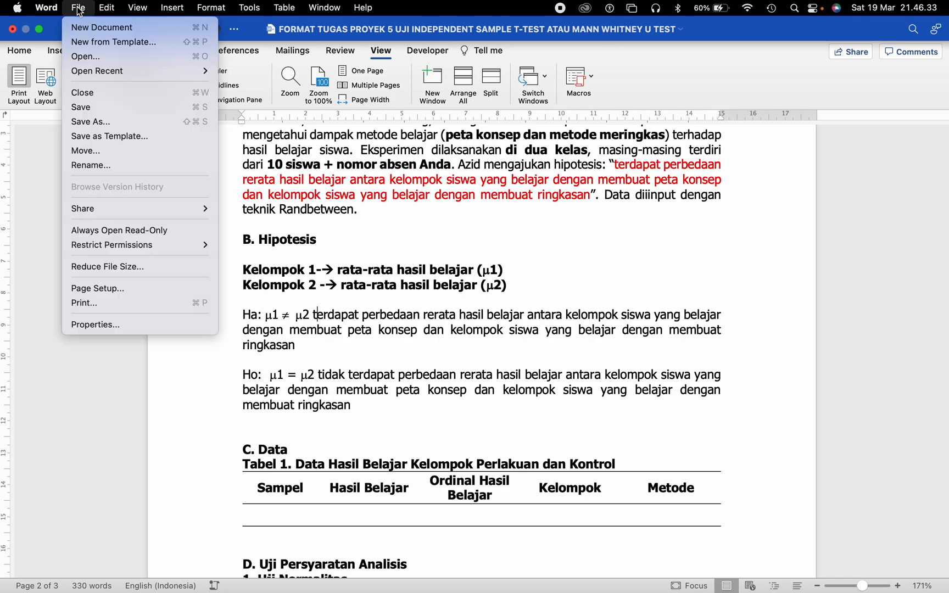
mouse_move(50, 8)
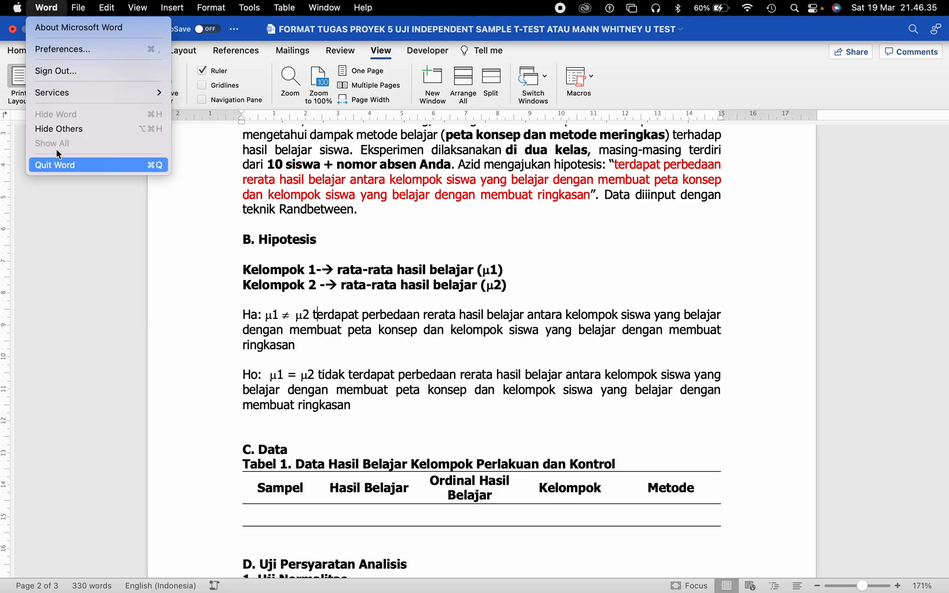
left_click(76, 51)
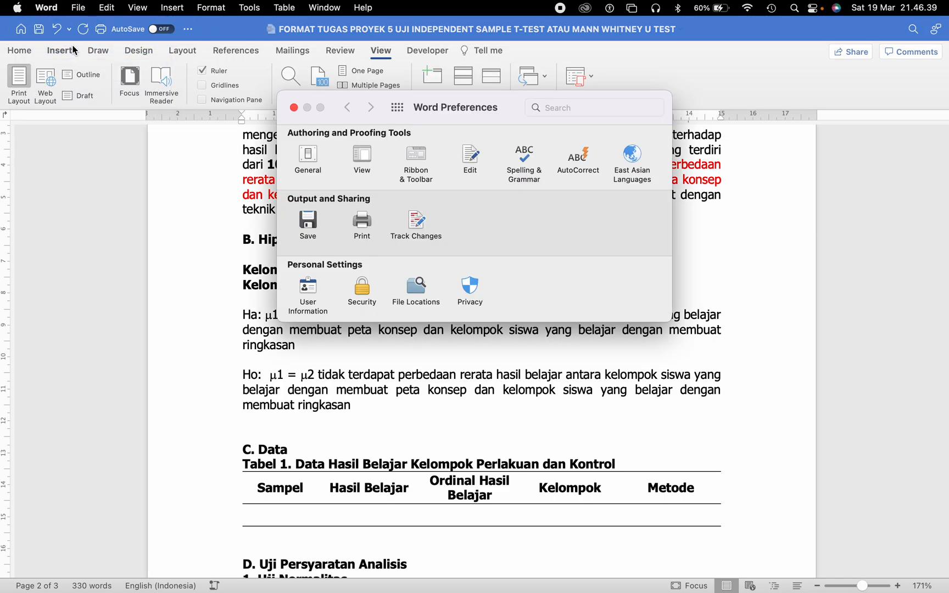
left_click(312, 159)
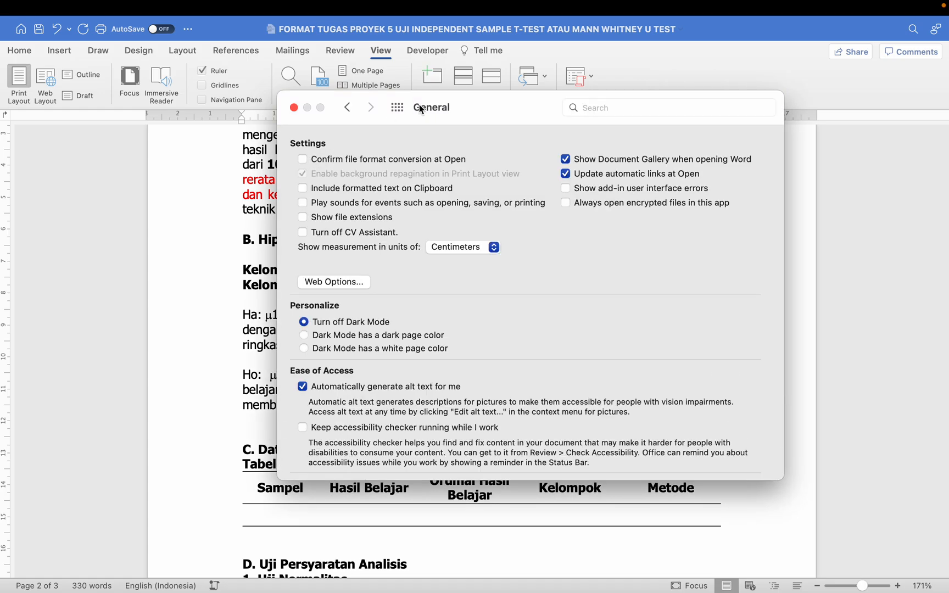
scroll(424, 265, "down", 2)
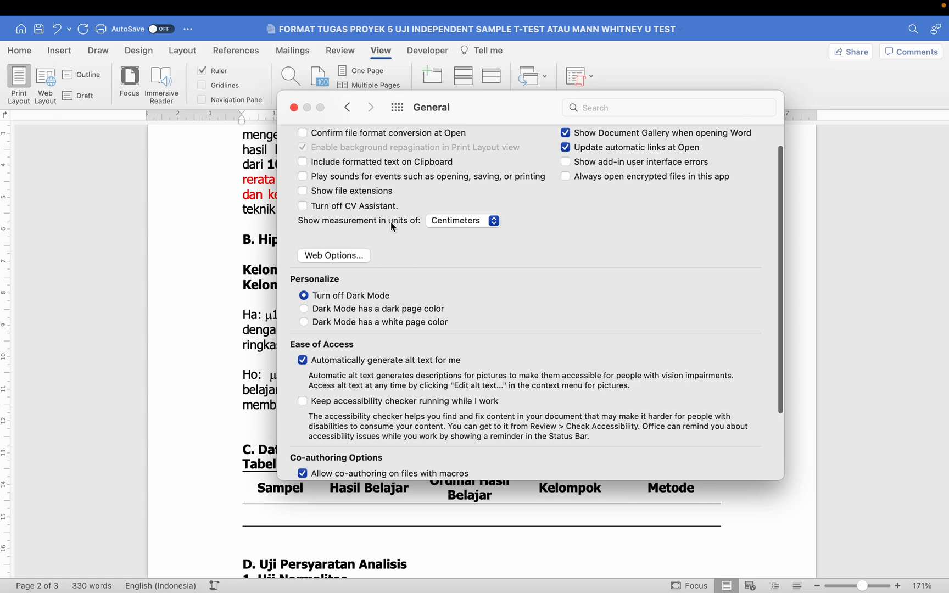
left_click(459, 223)
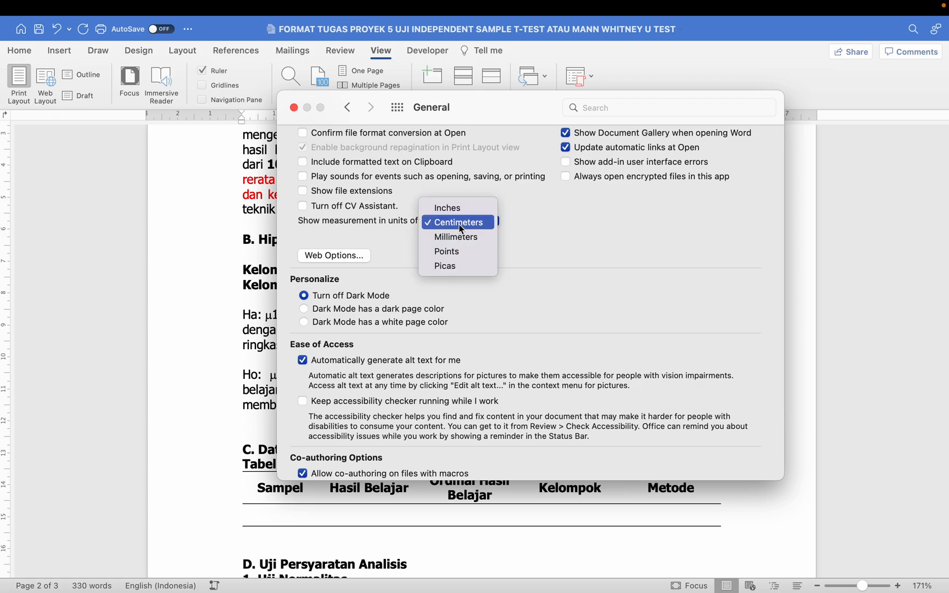
left_click(456, 210)
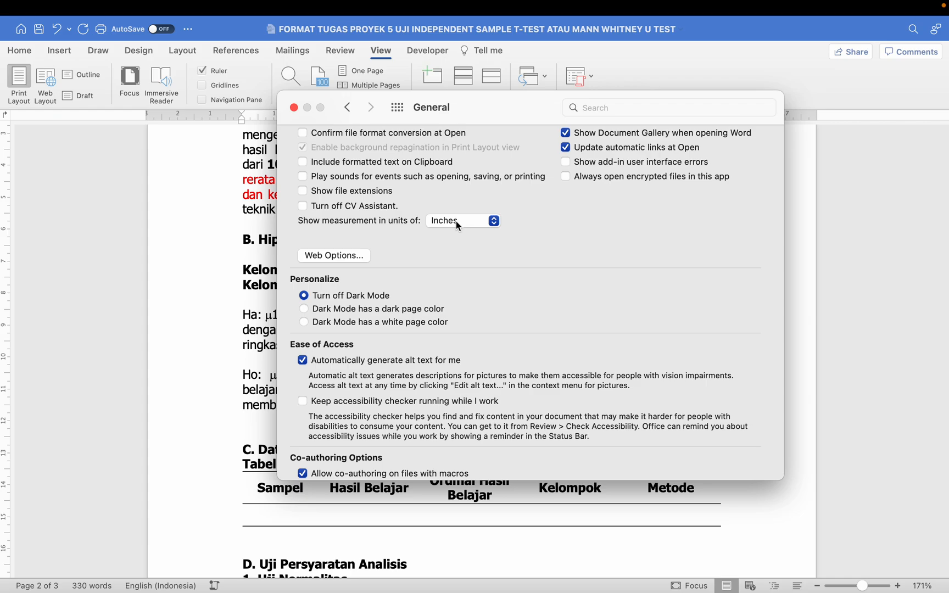
left_click(456, 221)
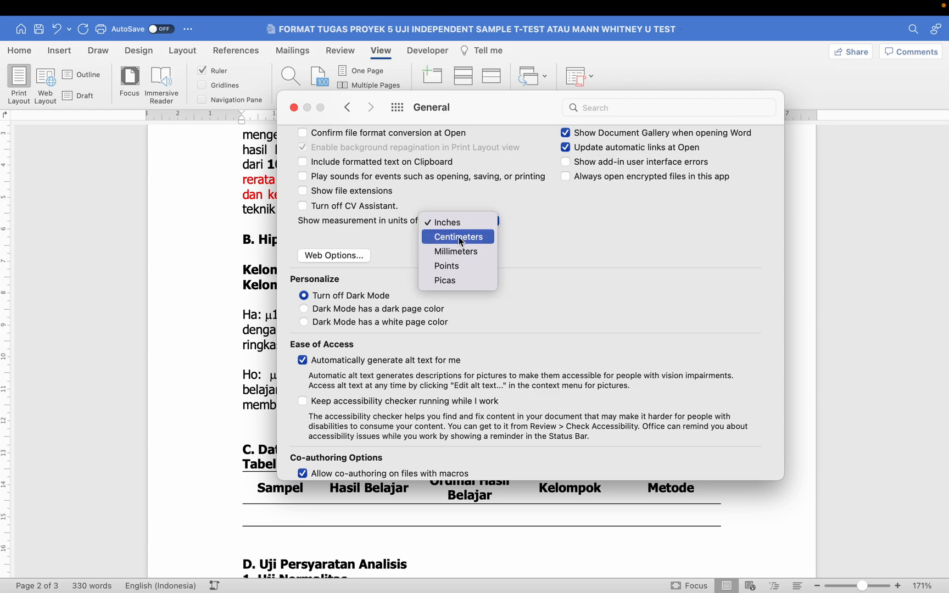
left_click(459, 237)
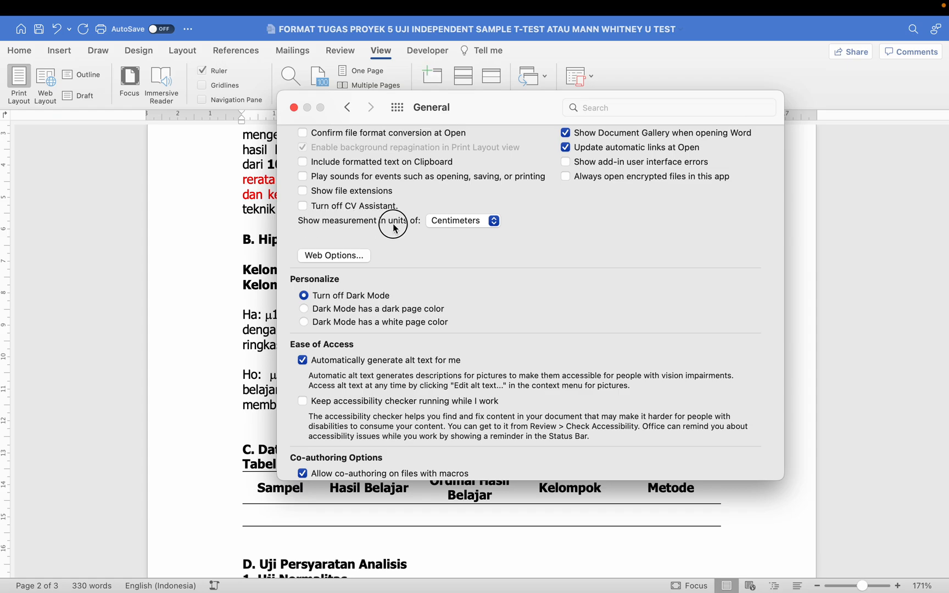
left_click(347, 108)
left_click(294, 108)
left_click(352, 240)
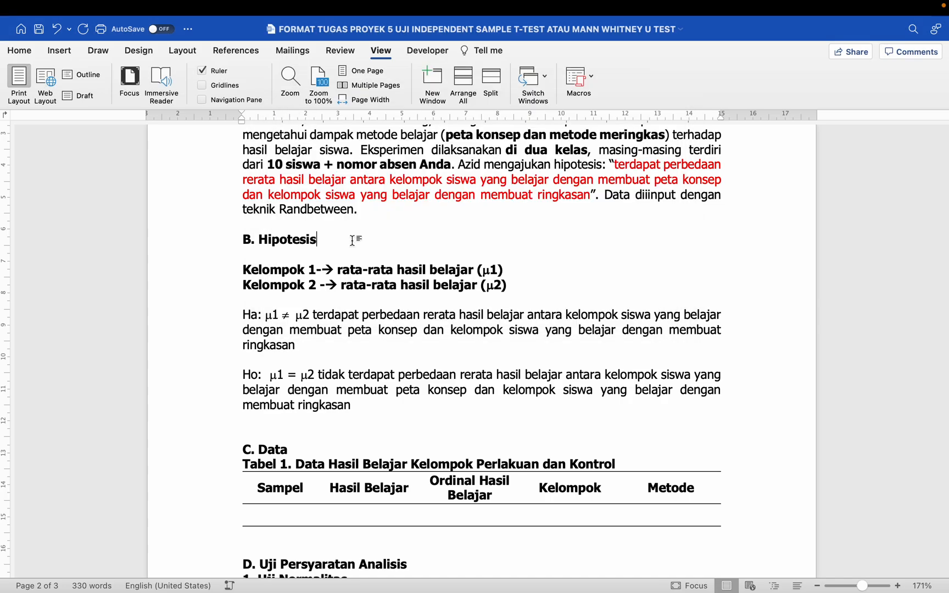
- Delete the Kelompok 1 and Kelompok 2 lines
scroll(352, 242, "up", 3)
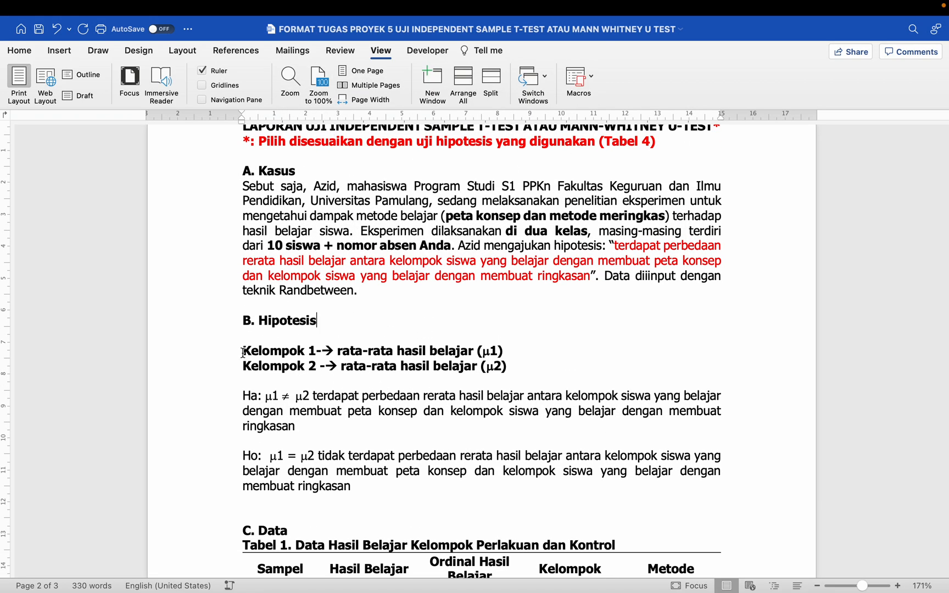
scroll(243, 352, "down", 2)
left_click_drag(229, 279, 230, 314)
key("BackSpace")
- Give the Ha and Ho paragraphs a tab stop and hanging indent at about 3 cm
left_click_drag(243, 278, 363, 369)
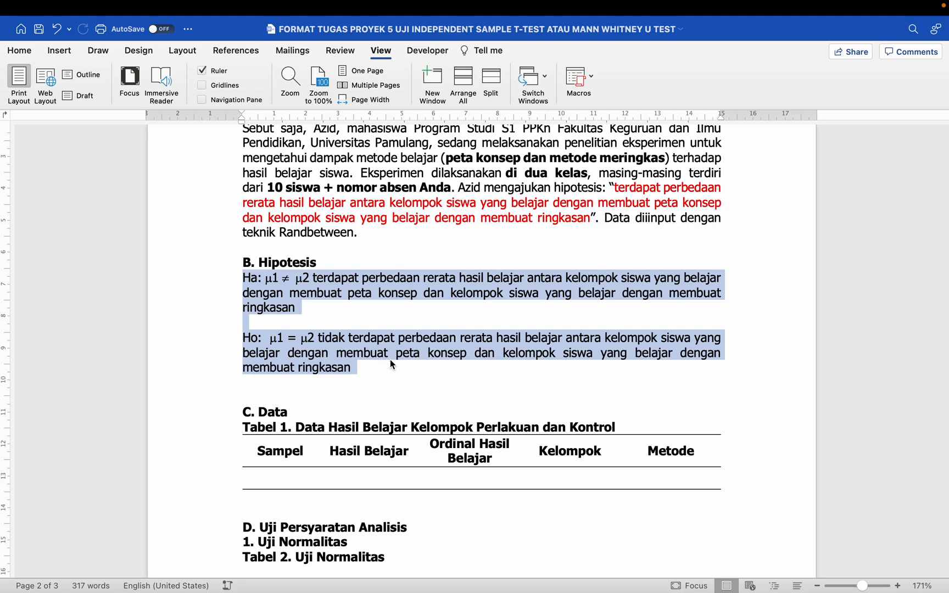
left_click(337, 115)
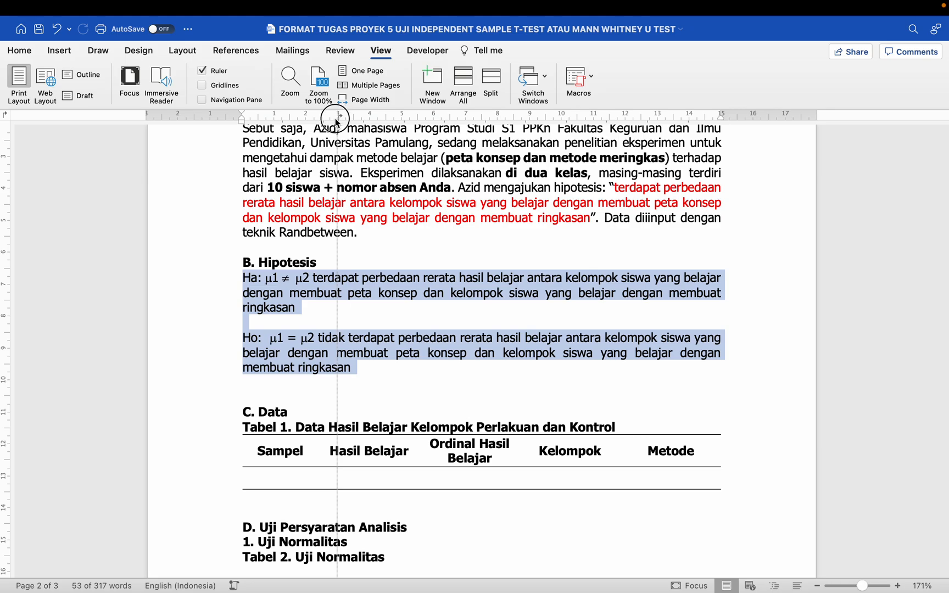
left_click_drag(341, 123, 322, 119)
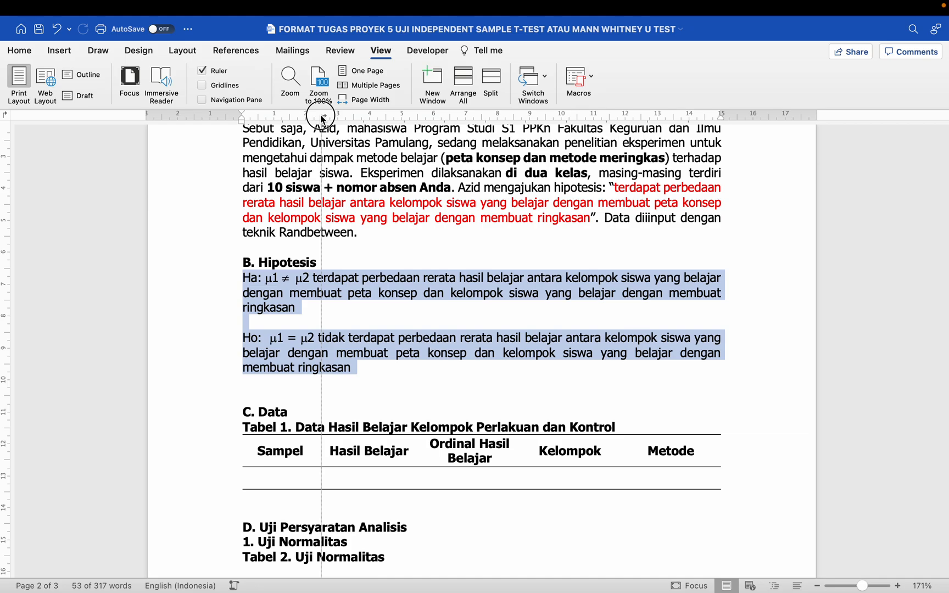
mouse_move(322, 119)
left_mouse_down()
mouse_move(346, 119)
mouse_move(323, 121)
left_mouse_up()
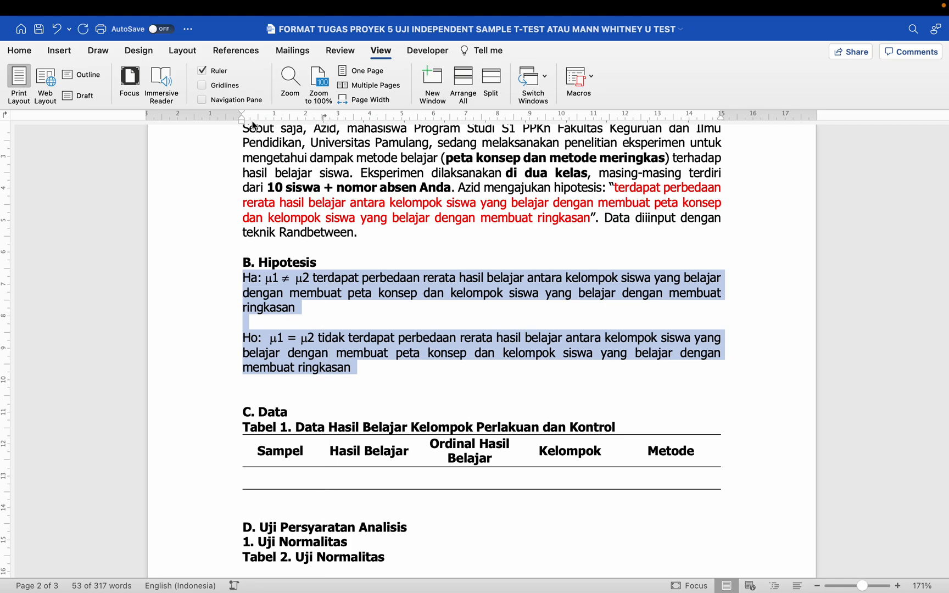
left_click_drag(242, 121, 323, 125)
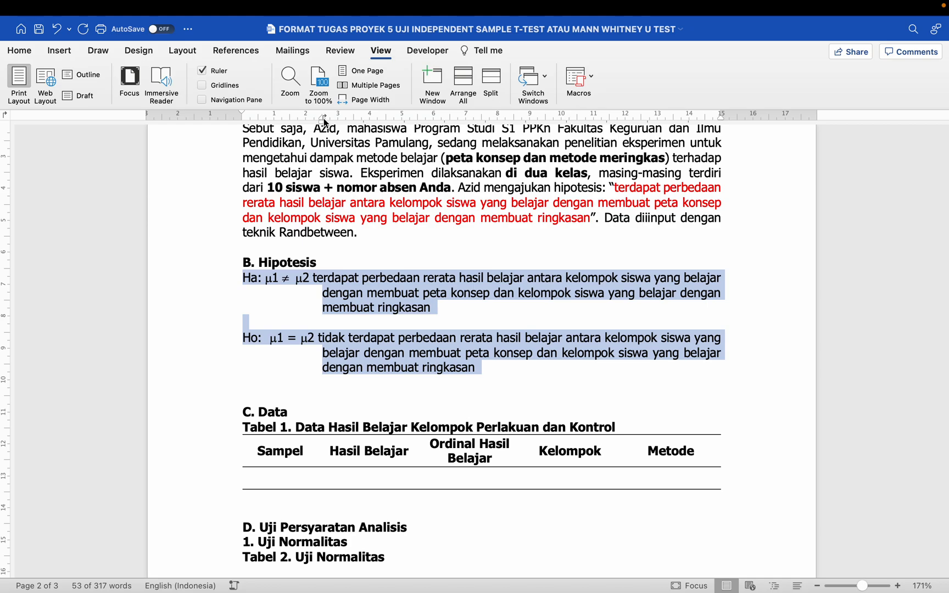
- Align 'terdapat' and 'tidak' at the hanging indent, removing the extra spaces
left_click(314, 284)
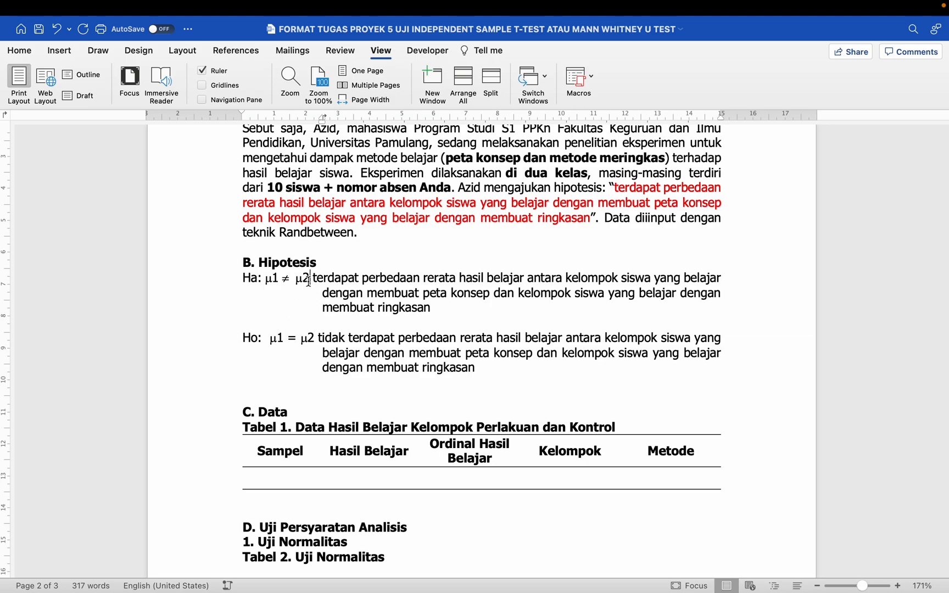
key("Tab")
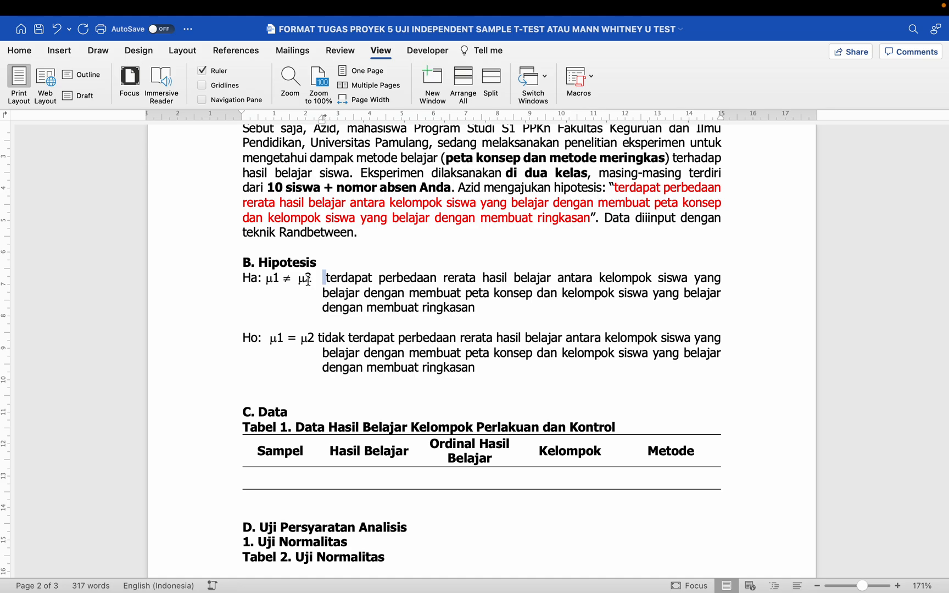
key("BackSpace")
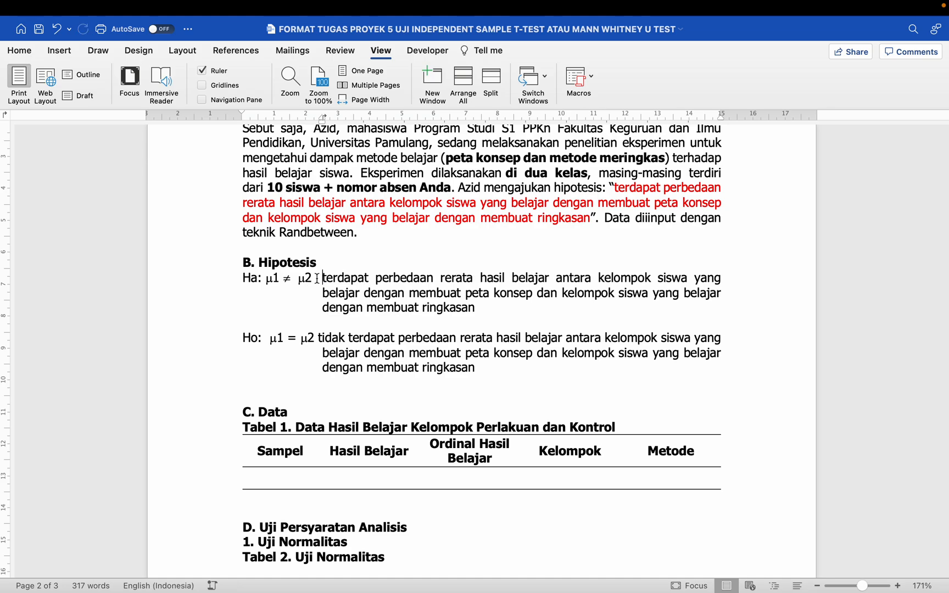
left_click(323, 278)
left_click(327, 291)
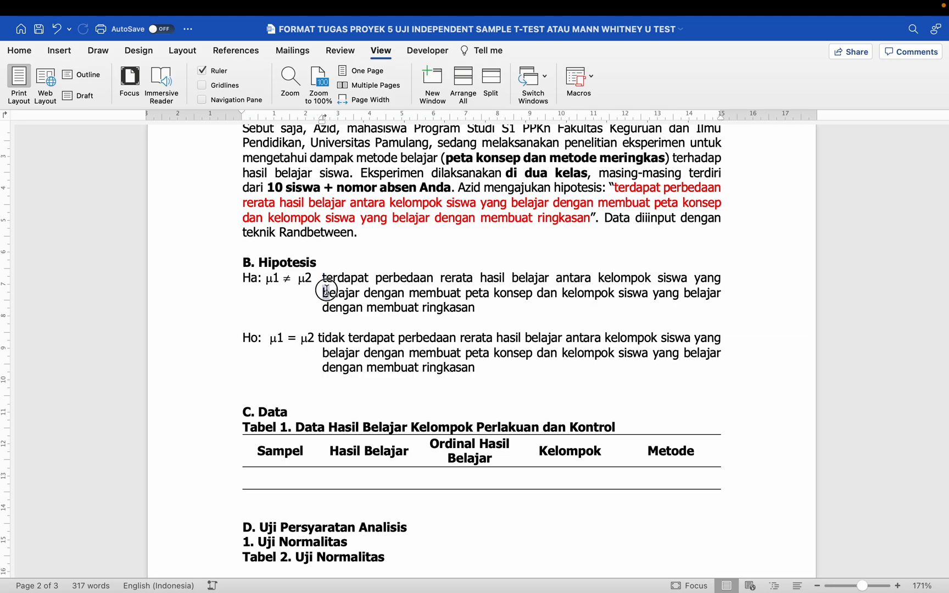
left_click(316, 337)
key("BackSpace")
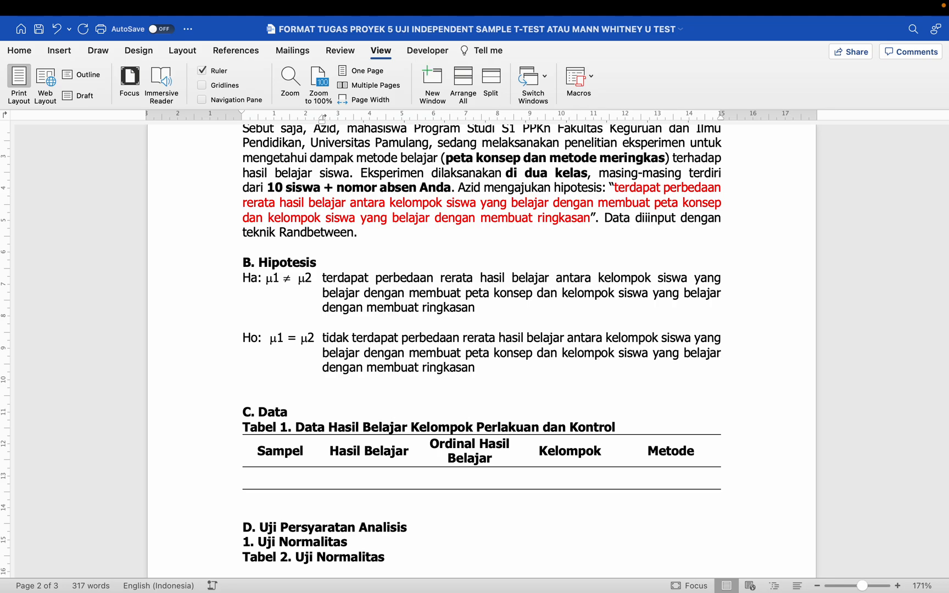
- Capitalise 'Terdapat' in Ha and 'Tidak' in Ho
left_click(327, 278)
key("BackSpace")
type("T")
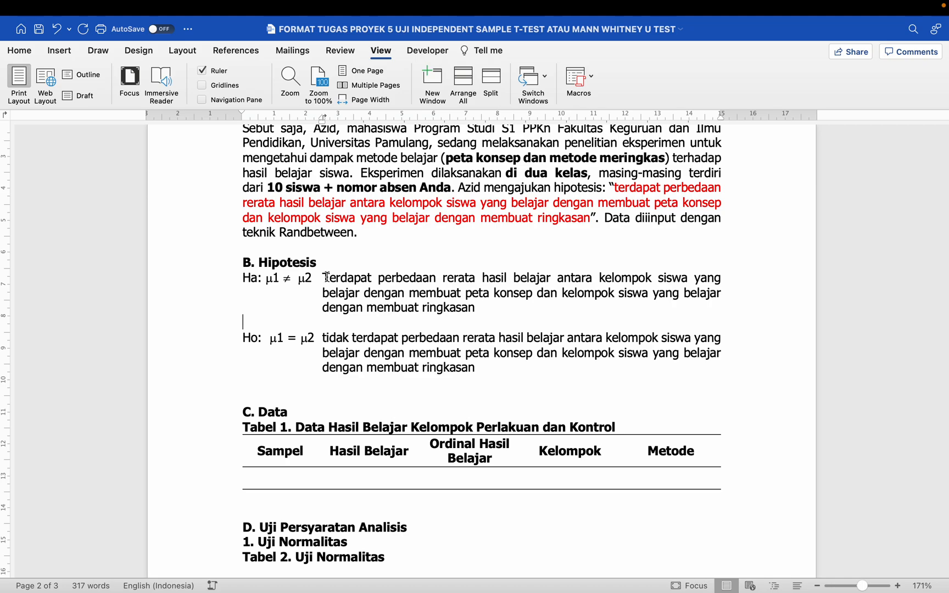
key("BackSpace")
type("T")
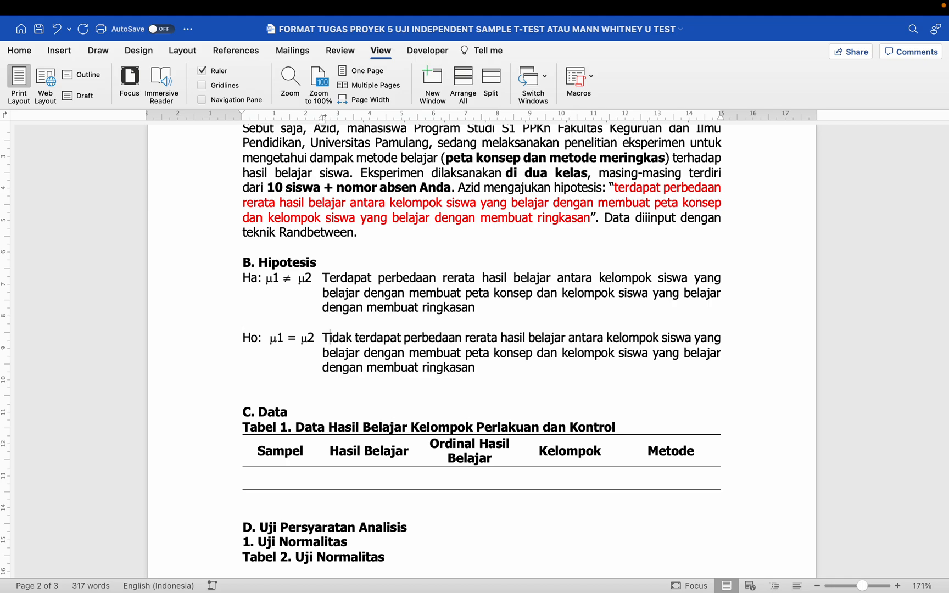
- Remove the blank line above the C. Data heading
scroll(330, 281, "down", 2)
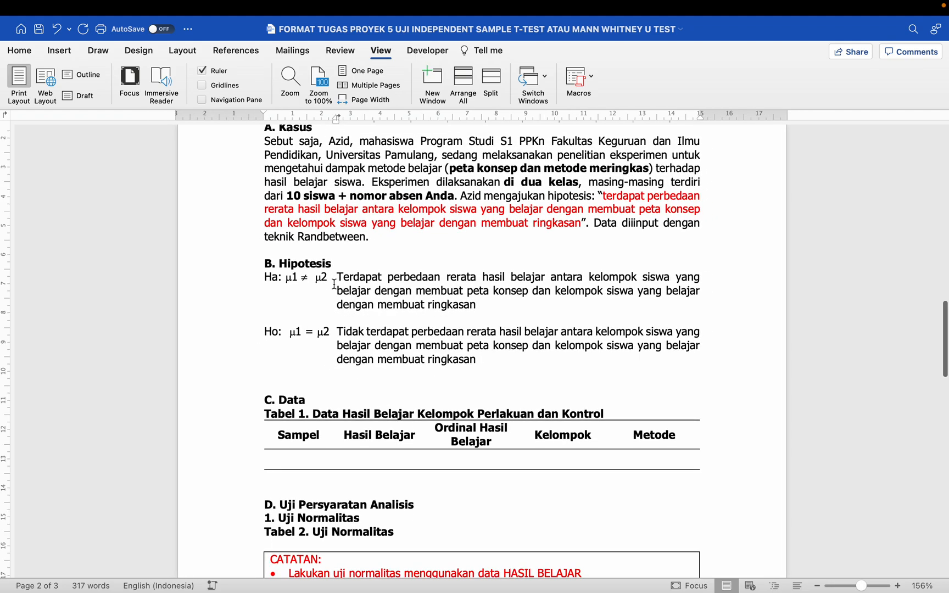
scroll(335, 311, "down", 3)
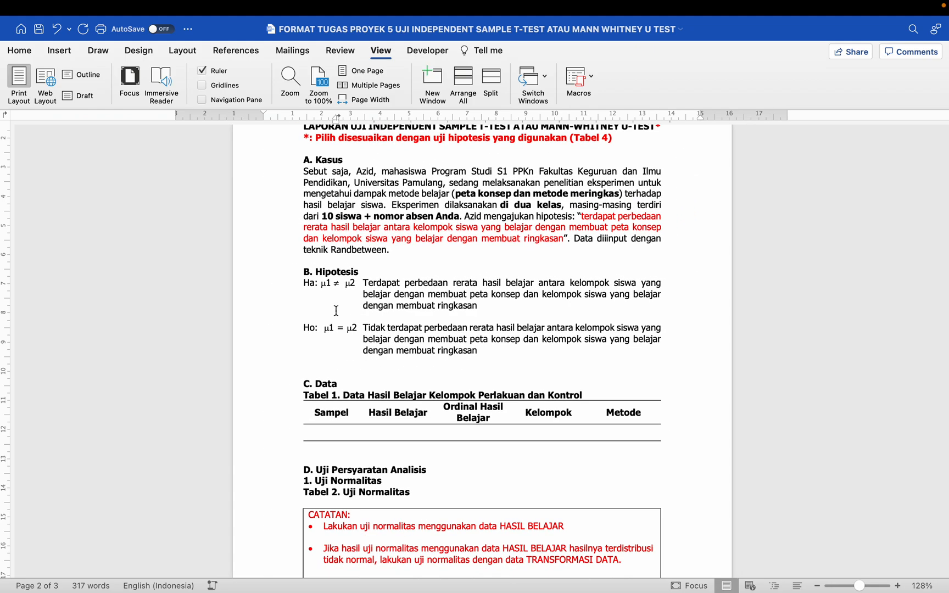
left_click(284, 372)
key("BackSpace")
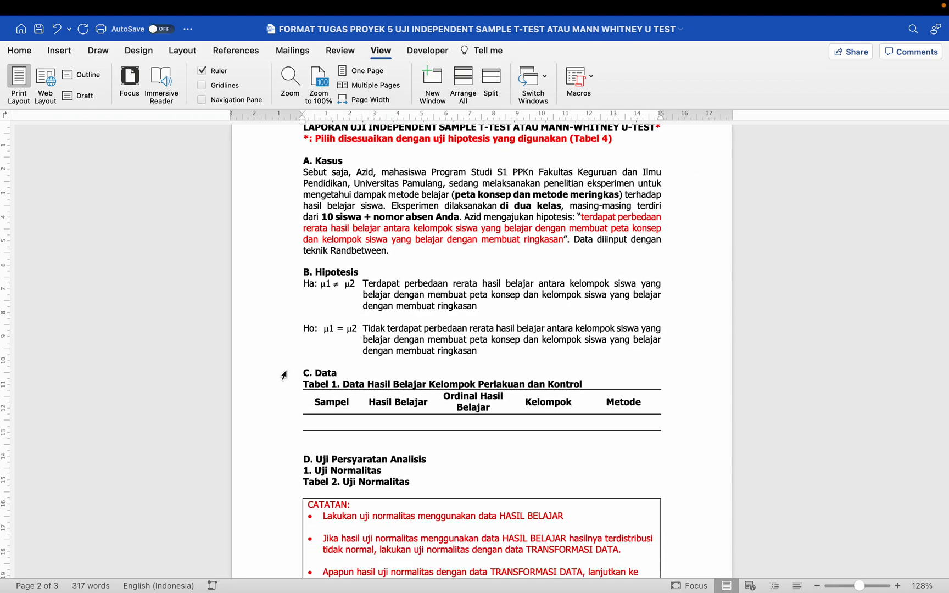
left_click(301, 363)
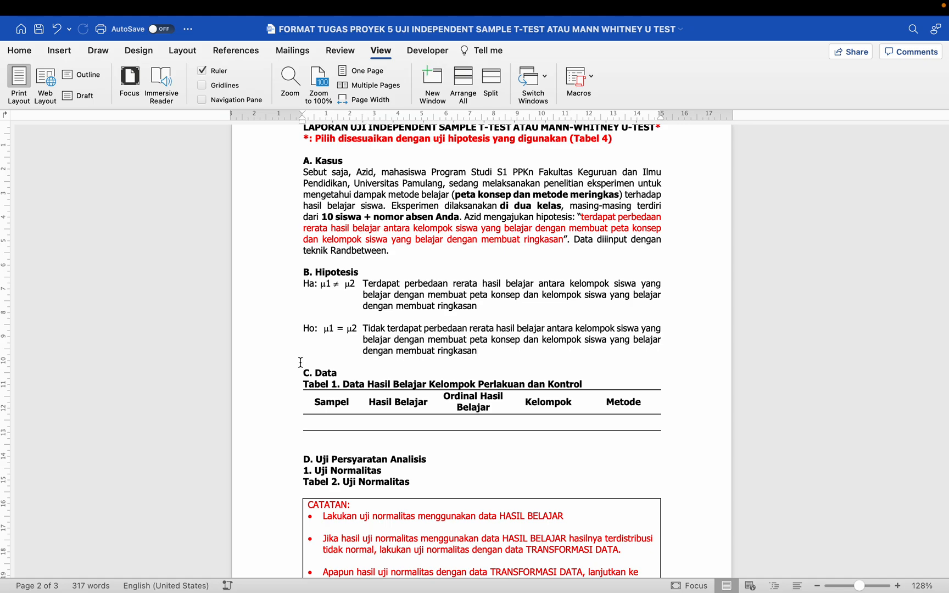
left_click(279, 363)
left_click_drag(302, 286, 468, 340)
left_click(281, 367)
- Select the whole empty Tabel 1 data table in the Word report
left_click(39, 31)
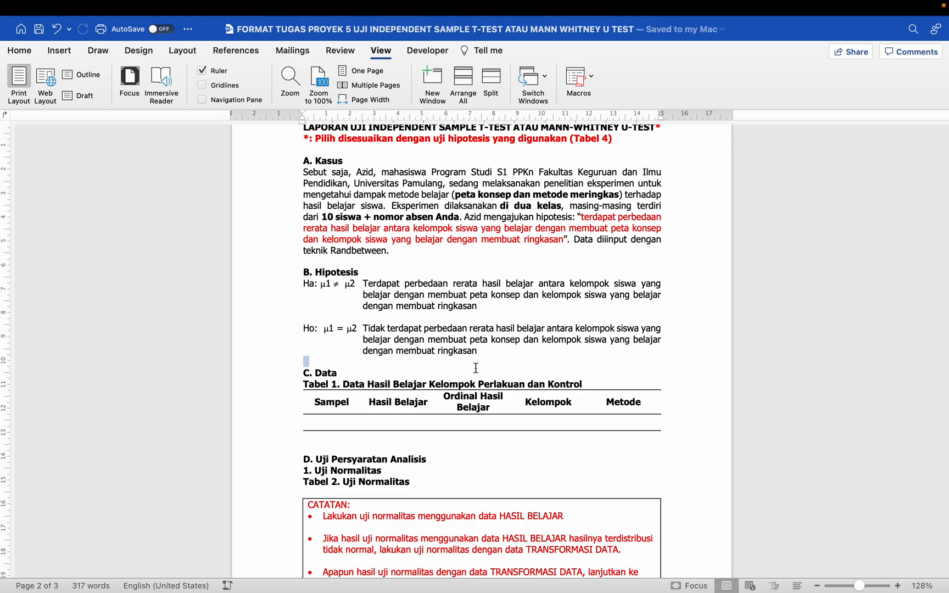
scroll(461, 379, "down", 2)
left_click(459, 385)
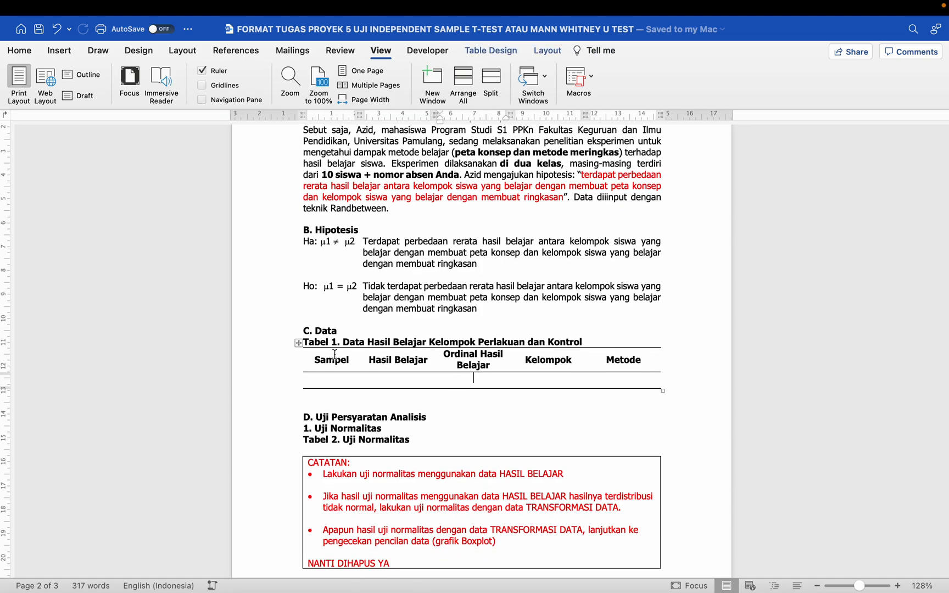
left_click(298, 343)
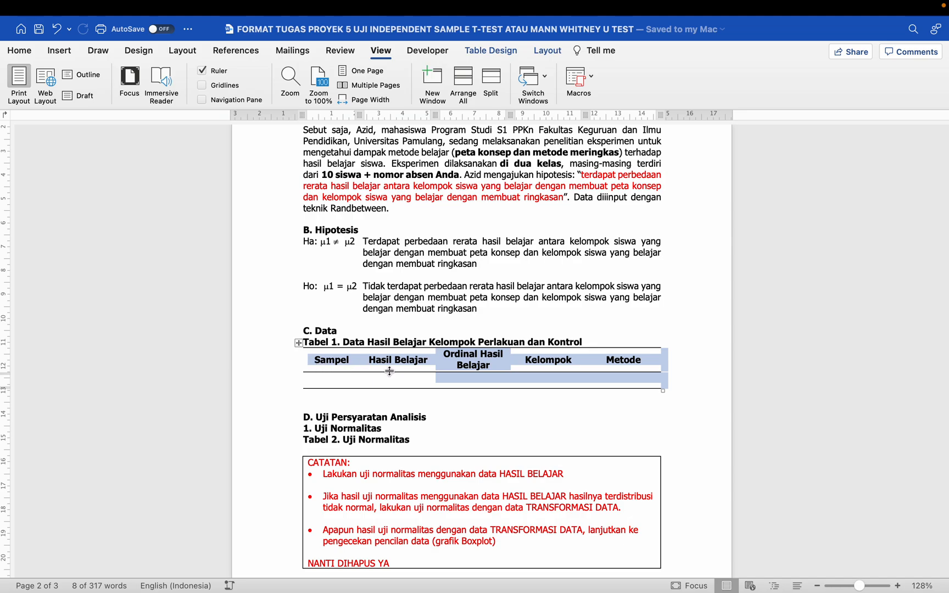
left_click(337, 361)
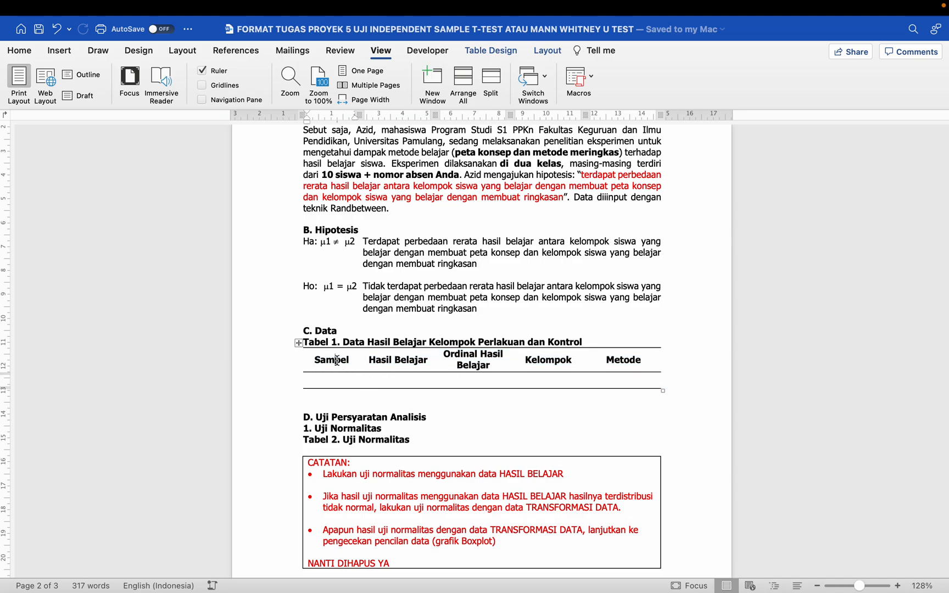
left_click(299, 342)
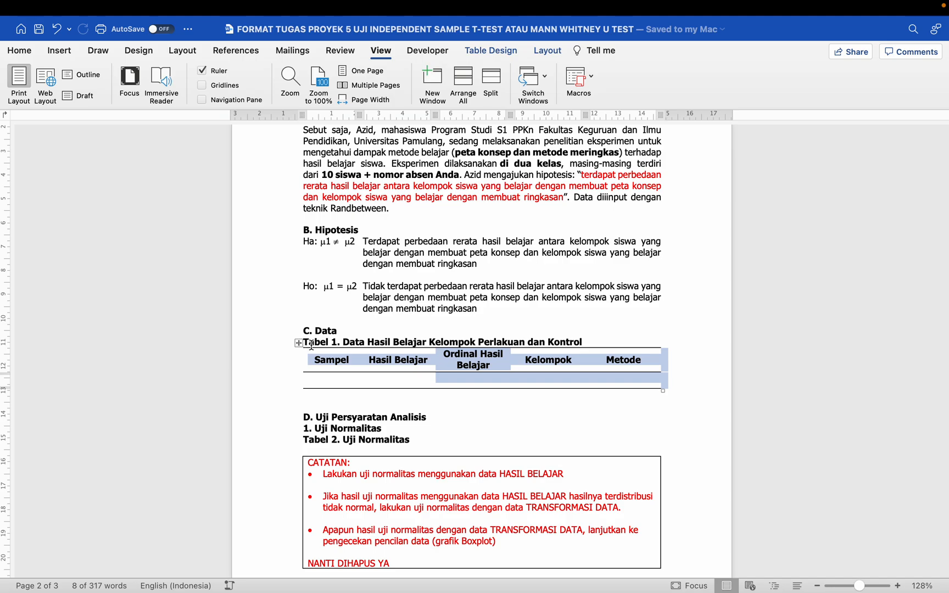
- Switch to the Excel workbook and select the Peta Konsep data in columns AB–AF
key("ctrl+Left")
scroll(457, 273, "right", 10)
left_click_drag(341, 237, 584, 425)
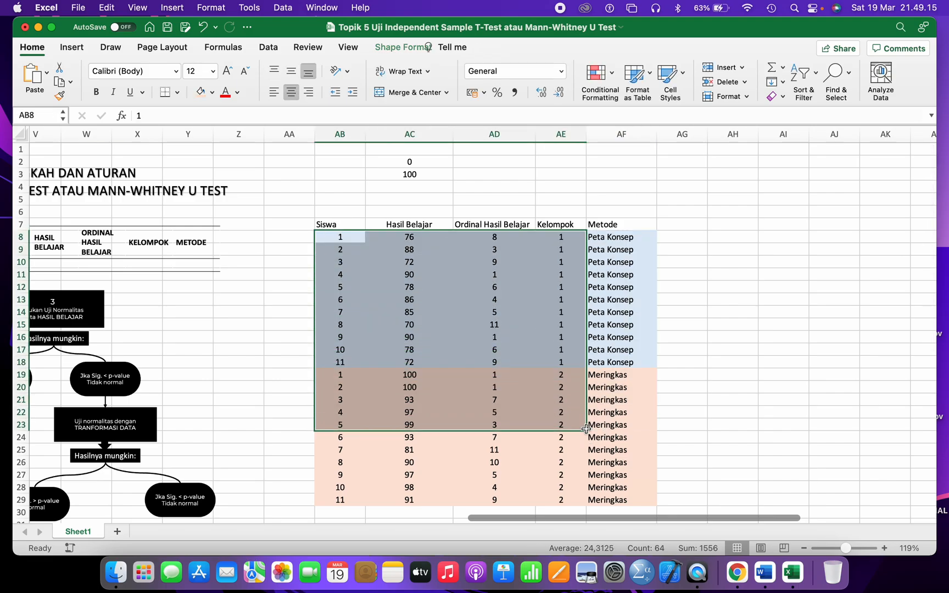
- Select the Siswa table from its header to the last row, AB7:AF29
scroll(360, 203, "down", 2)
left_click(488, 331)
left_click_drag(336, 209, 620, 469)
left_click(693, 282)
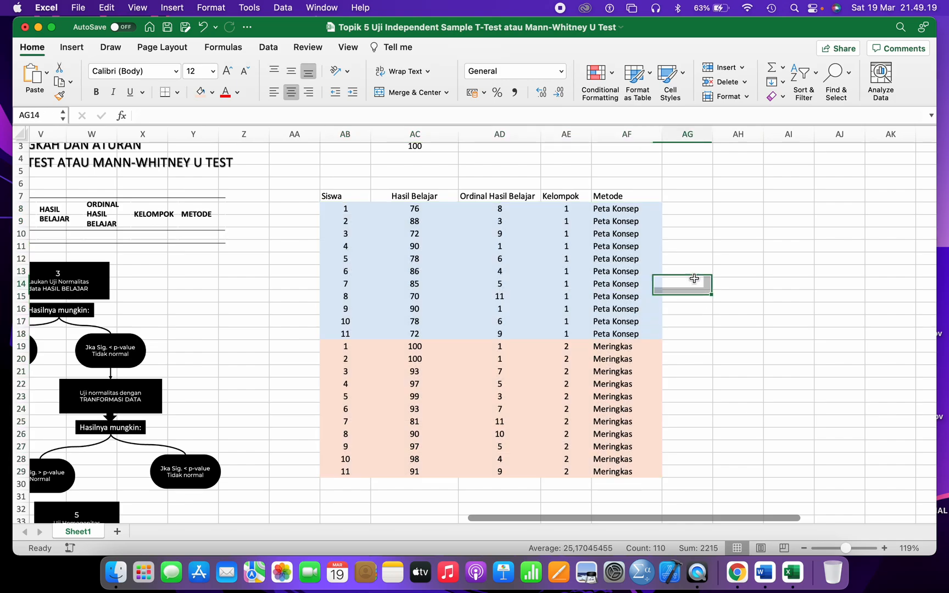
left_click_drag(335, 190, 621, 470)
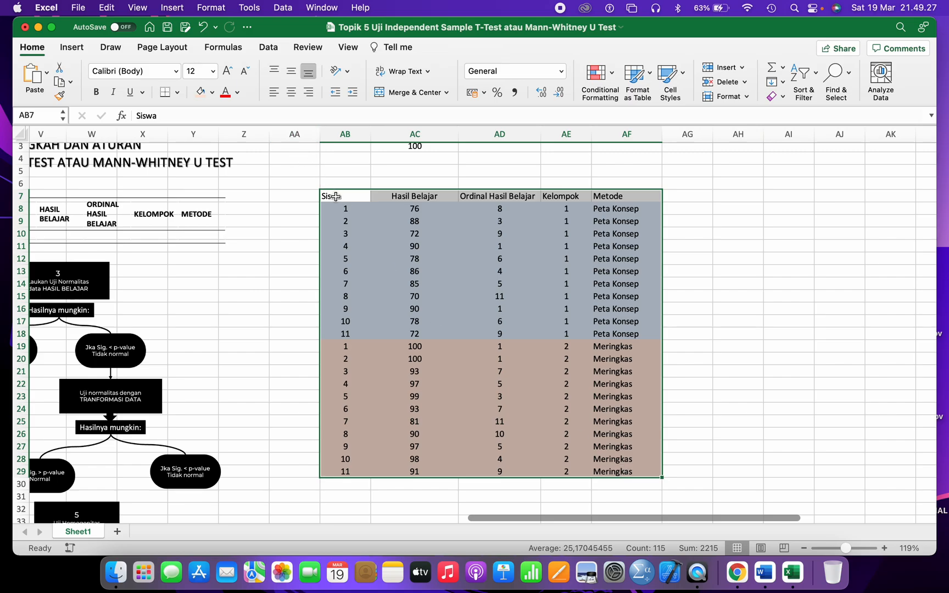
- Apply top, inside horizontal and bottom borders to the table through Format Cells
right_click(335, 197)
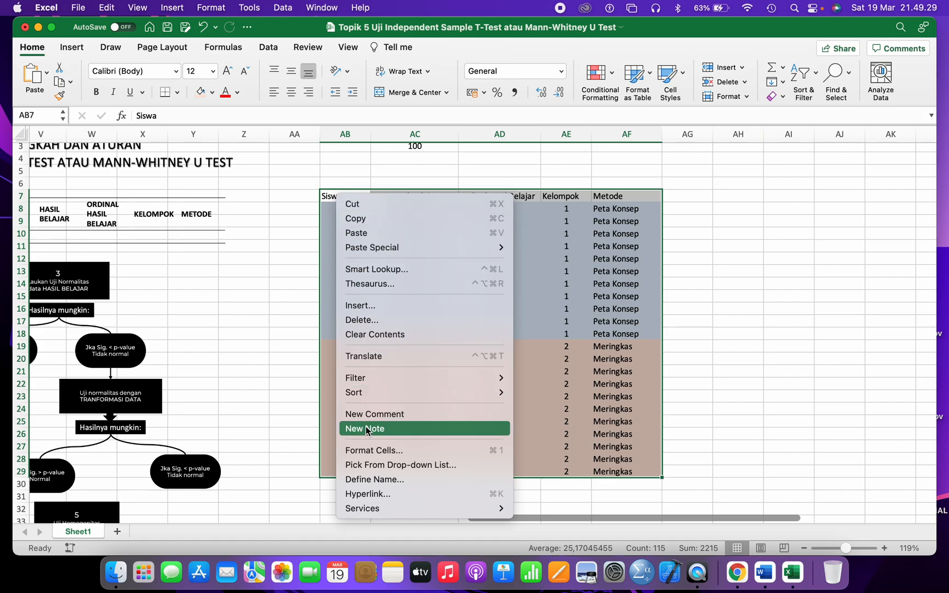
left_click(369, 450)
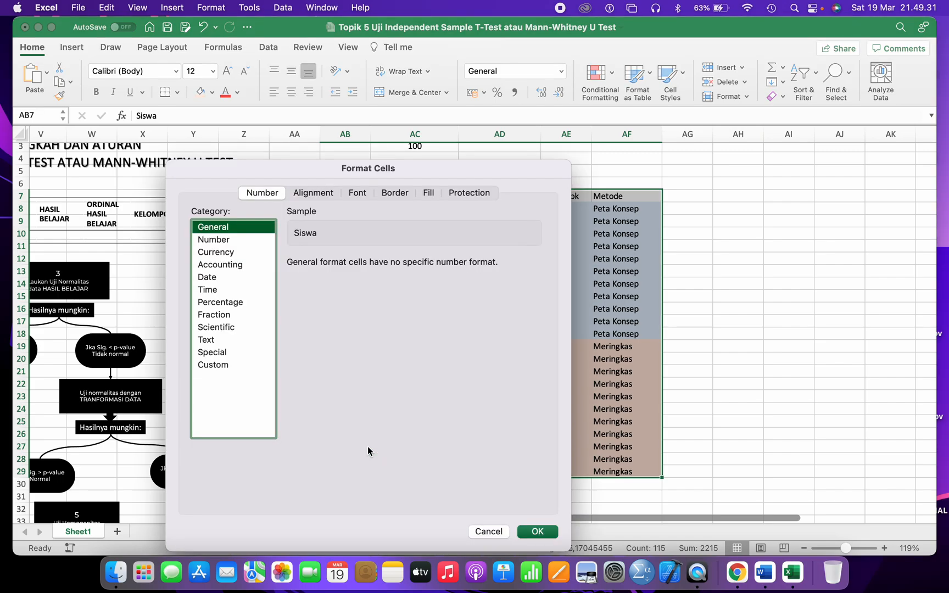
left_click(395, 193)
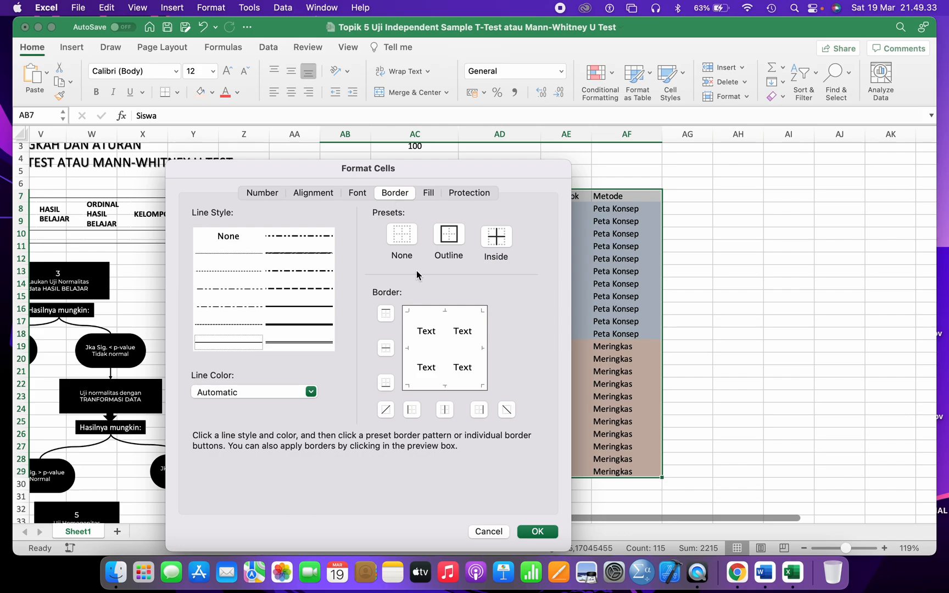
left_click(423, 316)
left_click(424, 349)
left_click(417, 384)
left_click(535, 528)
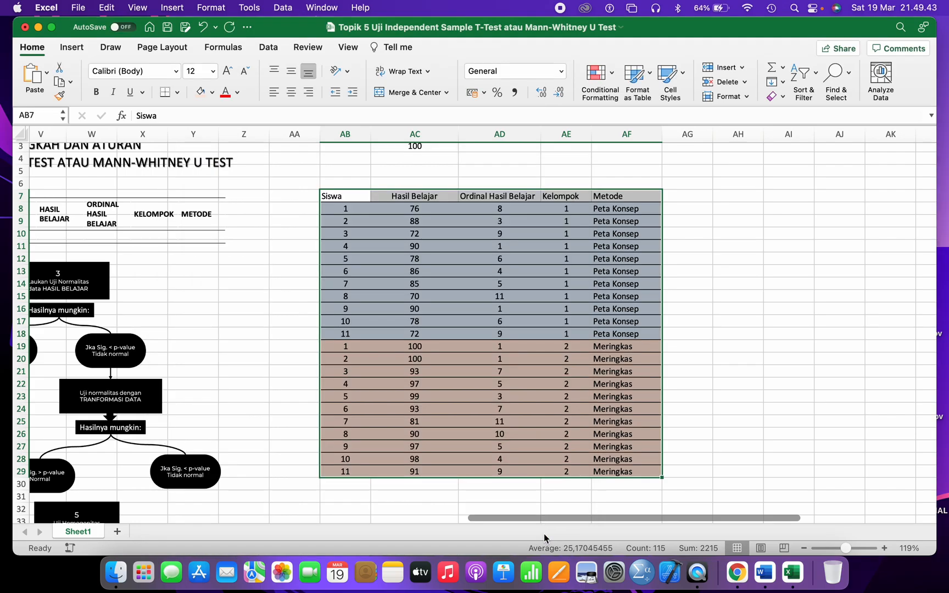
left_click(697, 344)
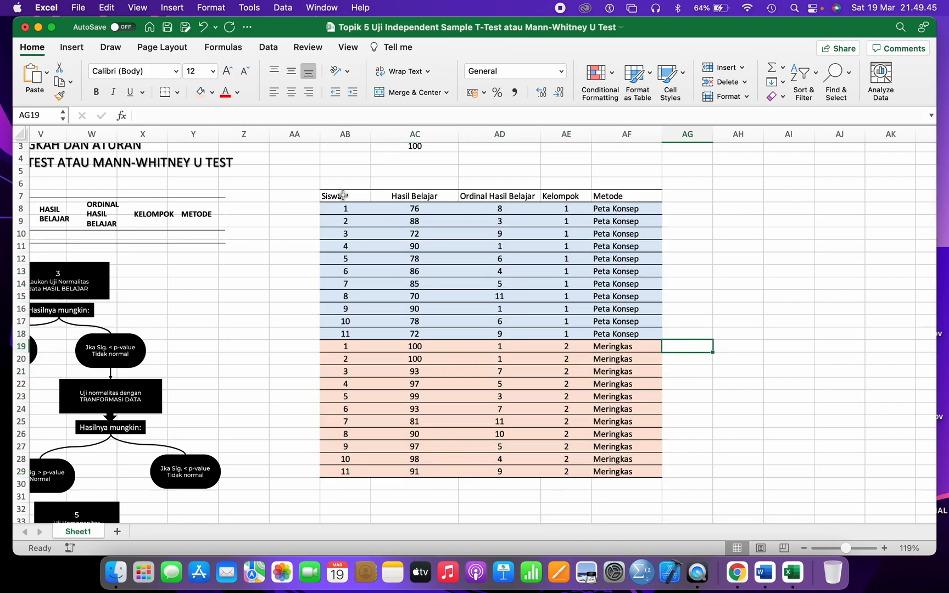
- Center-align all contents of the Siswa table AB7:AF29
left_click_drag(342, 195, 645, 477)
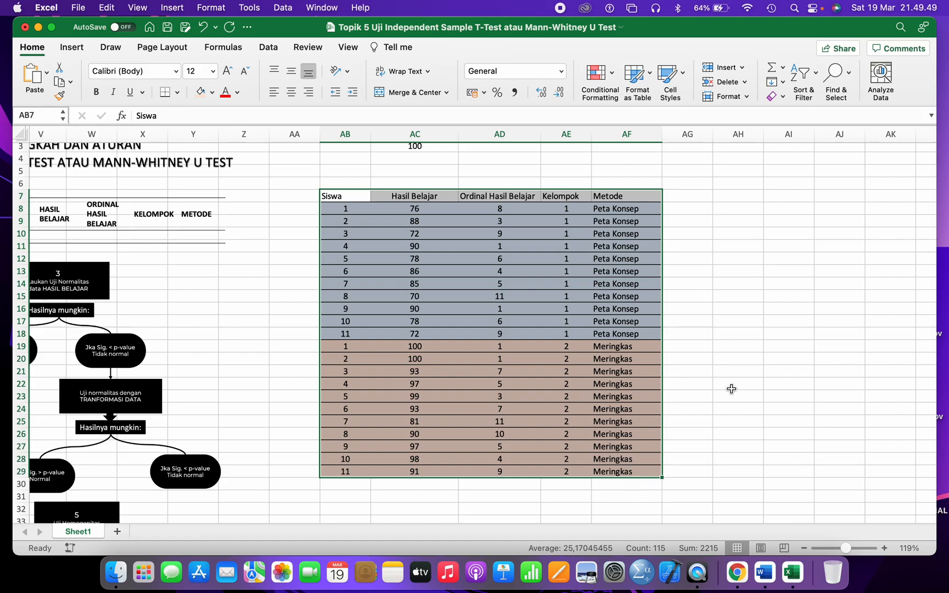
left_click(753, 320)
left_click_drag(352, 195, 640, 477)
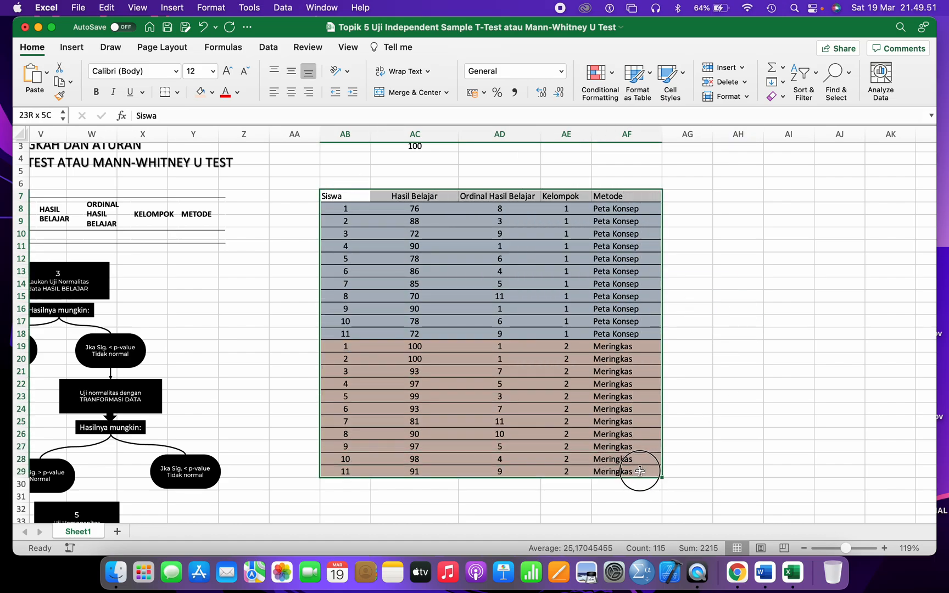
left_click(291, 92)
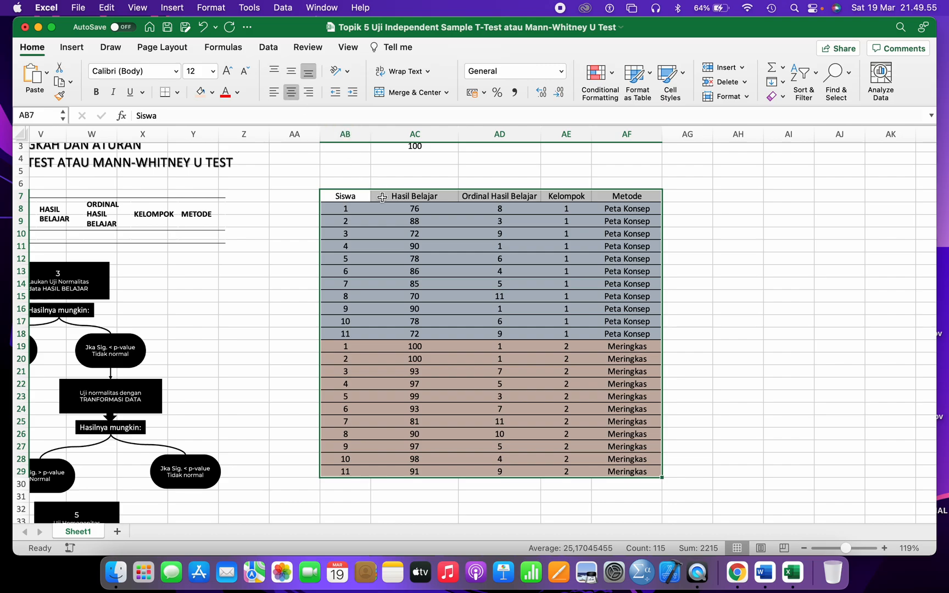
- Make the header row from Siswa to Metode bold
left_click(343, 195)
left_click_drag(343, 196, 629, 198)
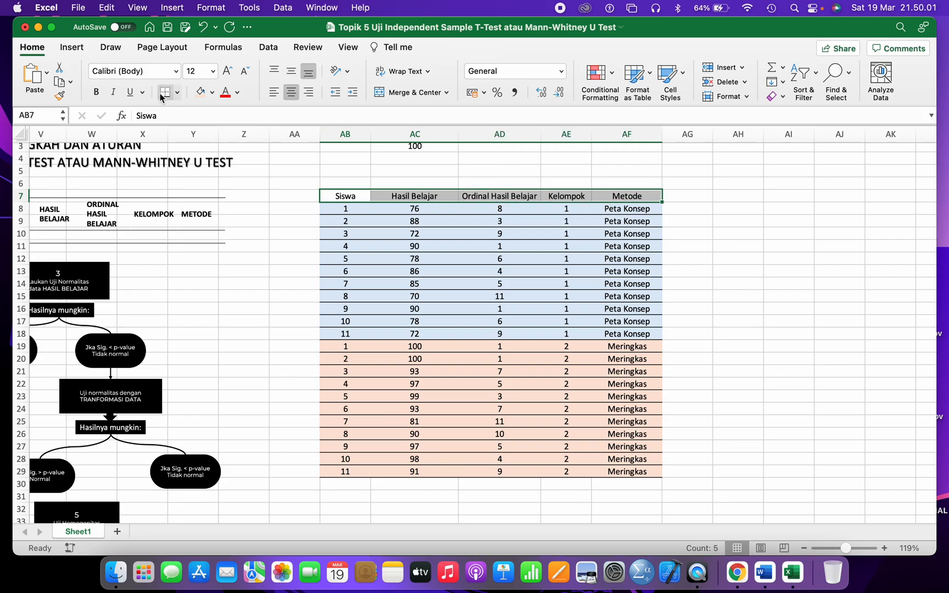
left_click(95, 94)
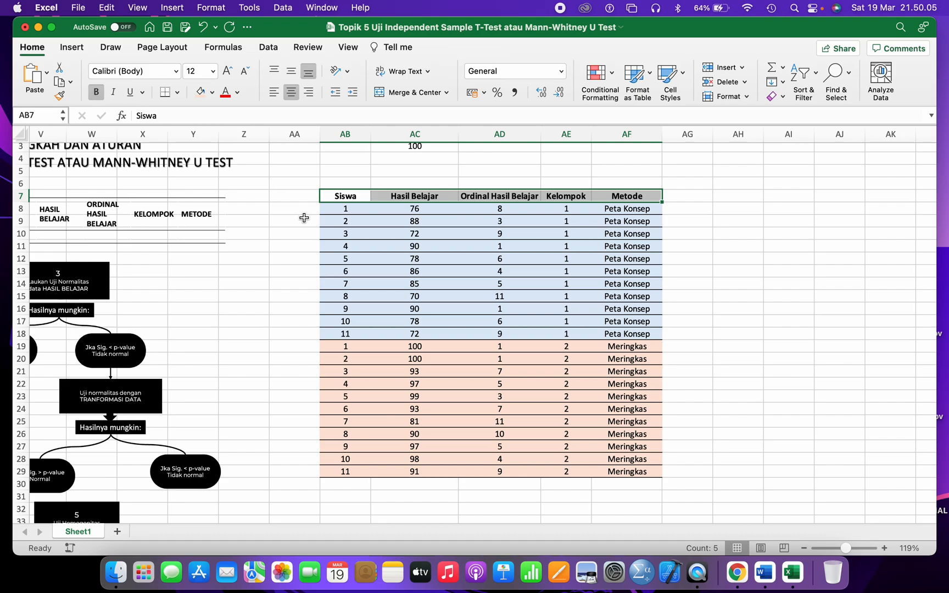
left_click(396, 246)
left_click_drag(345, 196, 613, 197)
key("super+b")
key("super+b")
key("super+b")
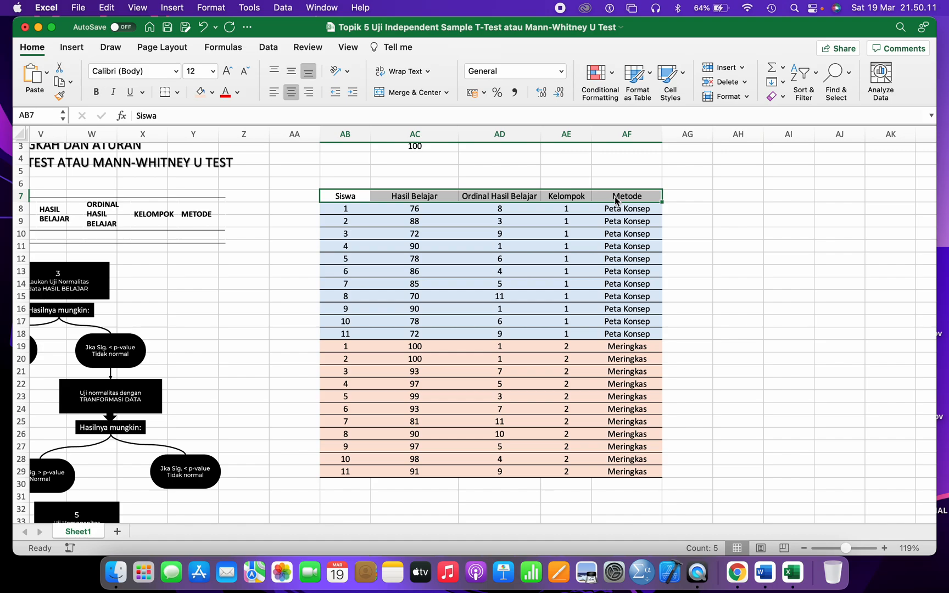
key("super+b")
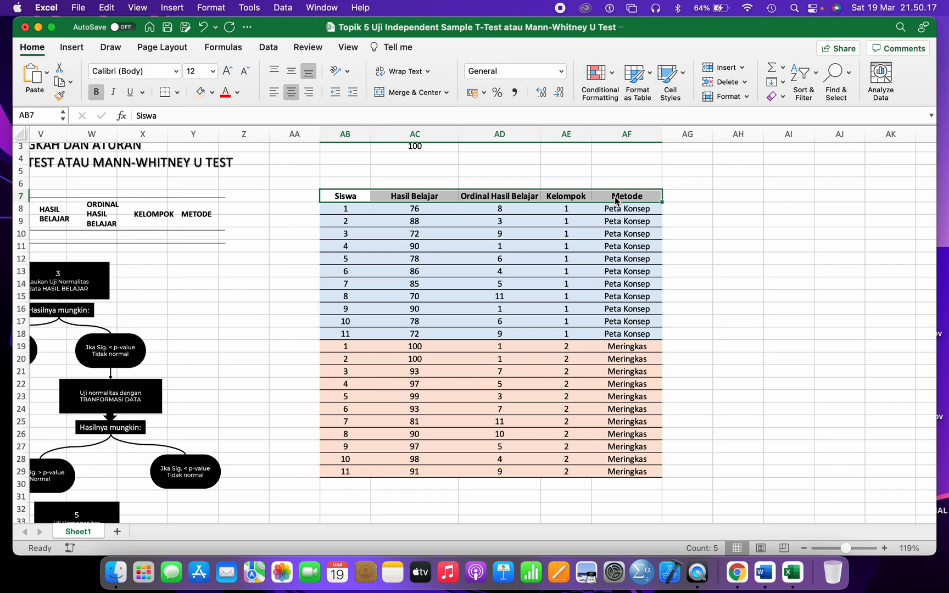
left_click(546, 256)
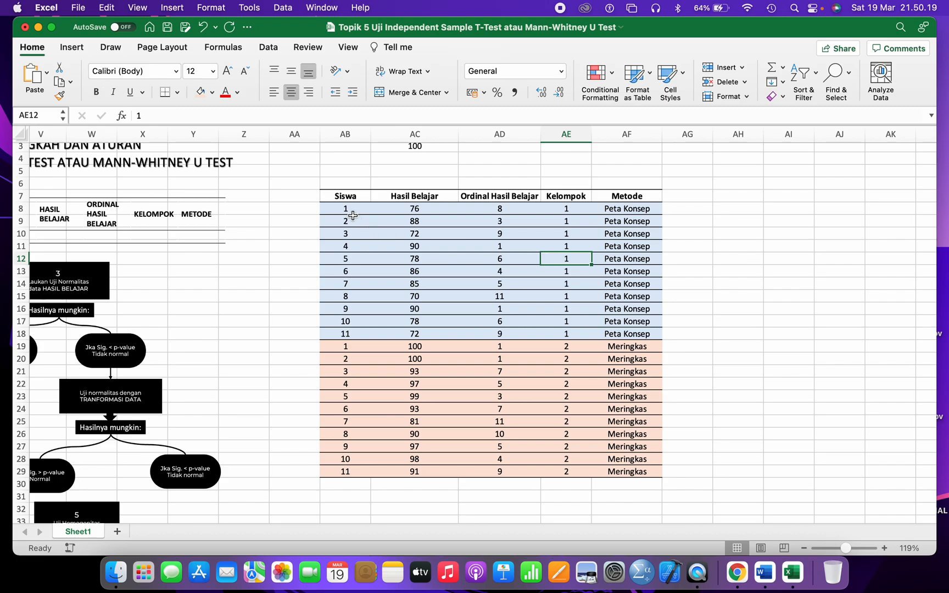
- Copy the whole Siswa table with Edit > Copy and return to the Word report
left_click_drag(341, 192, 638, 475)
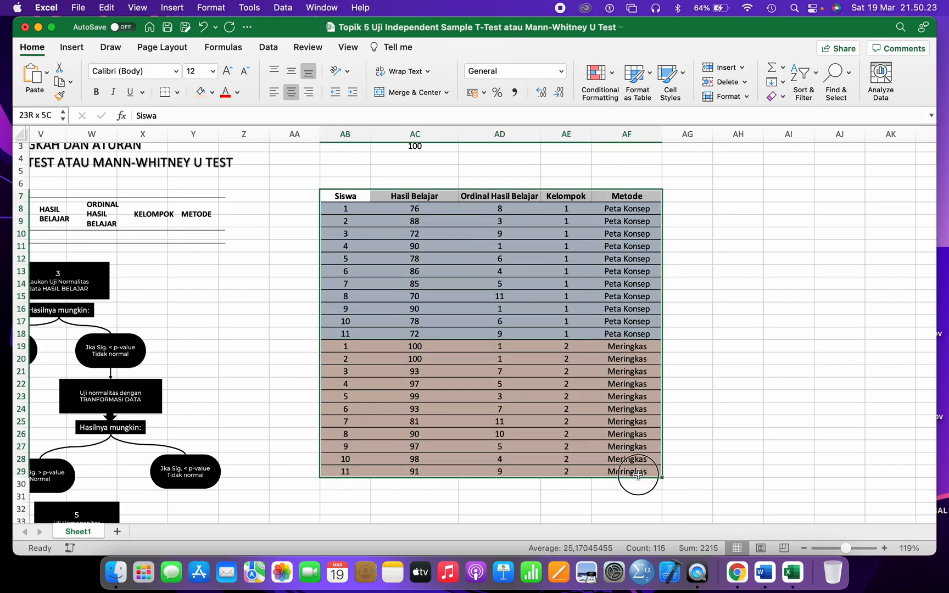
left_click_drag(638, 475, 637, 475)
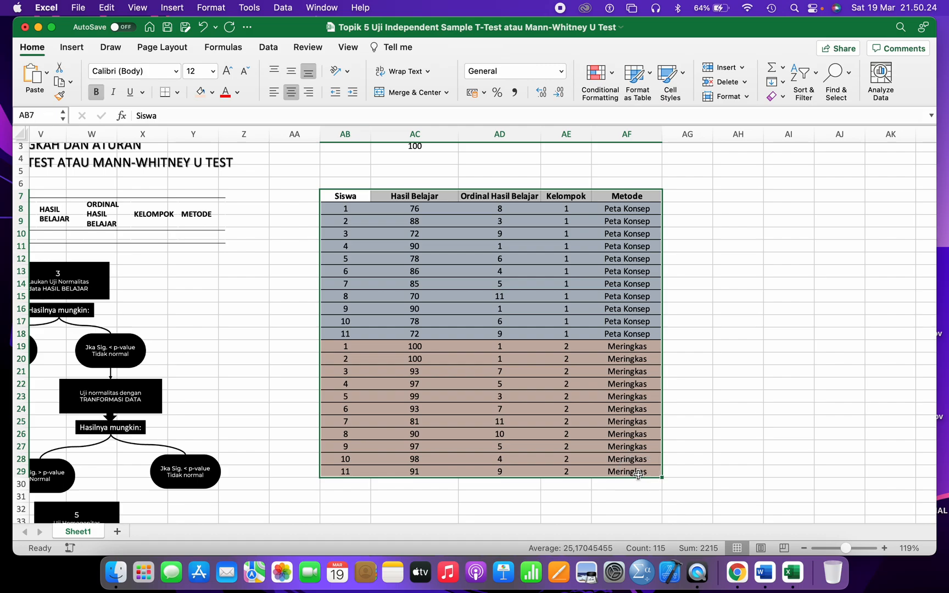
left_click(107, 7)
left_click(120, 80)
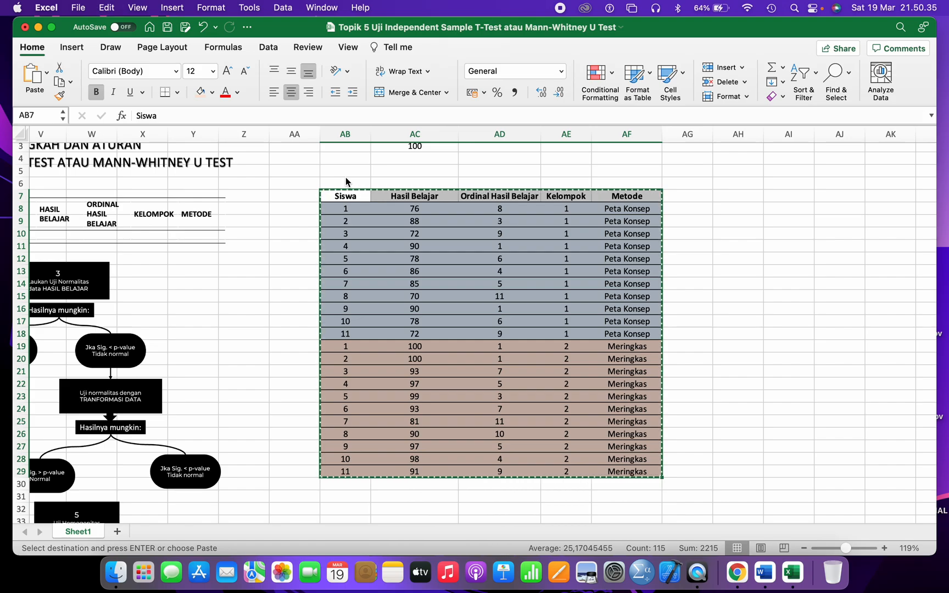
left_click(766, 575)
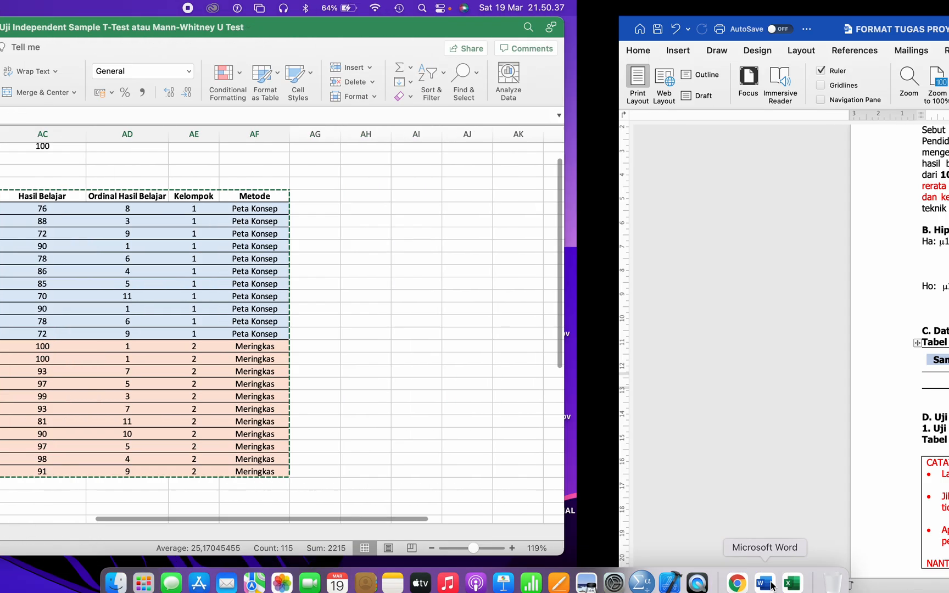
left_click(557, 400)
scroll(557, 400, "down", 3)
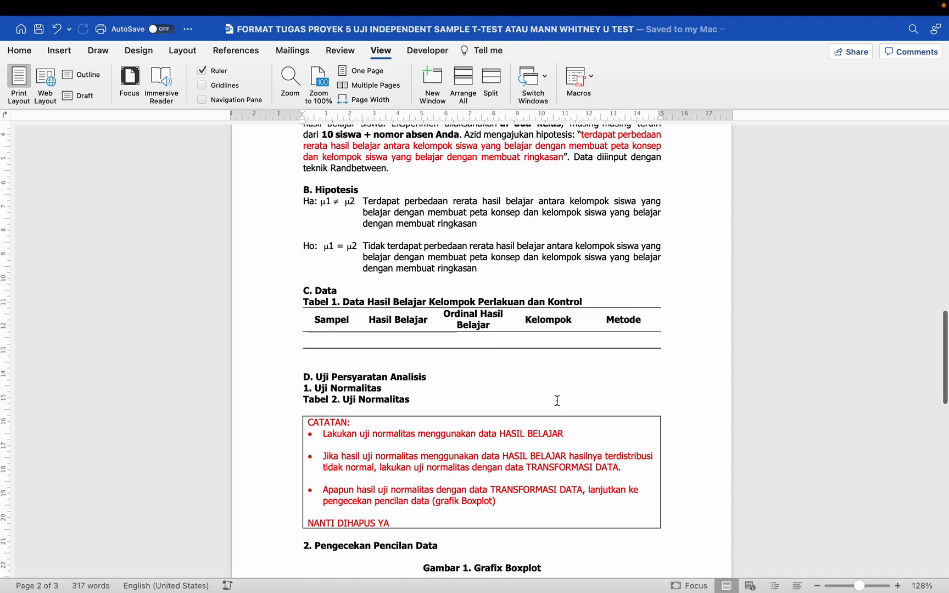
left_click(301, 266)
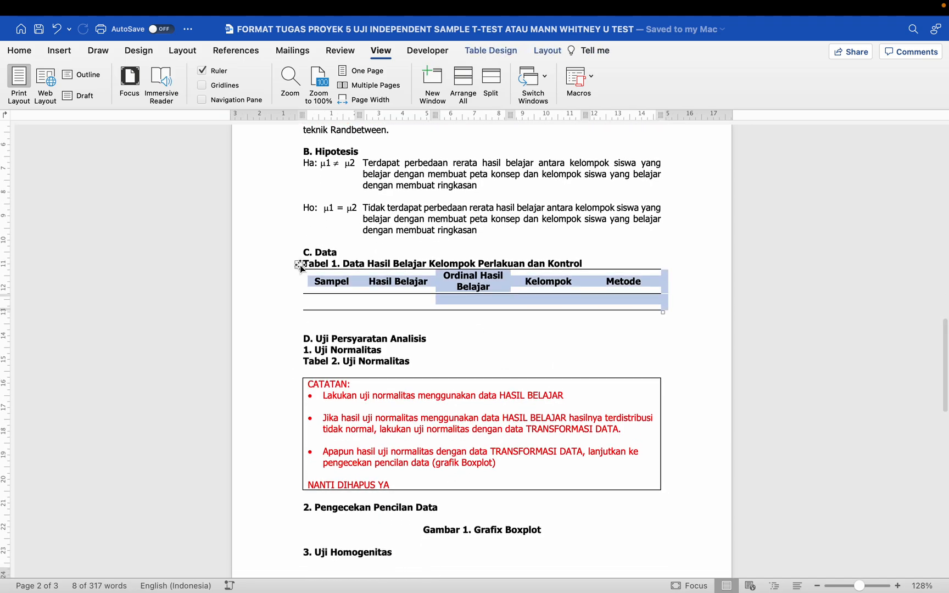
key("BackSpace")
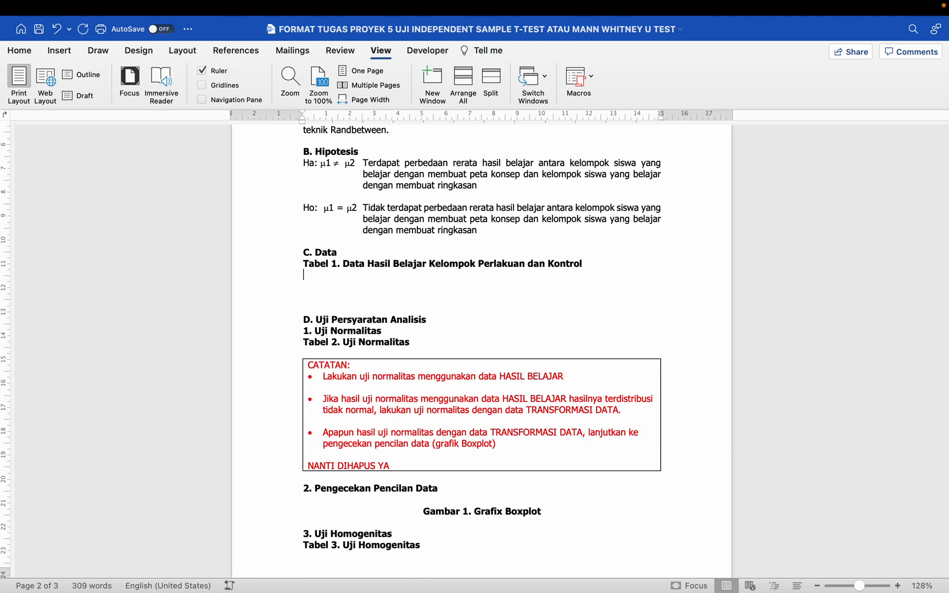
key("Return")
key("super+v")
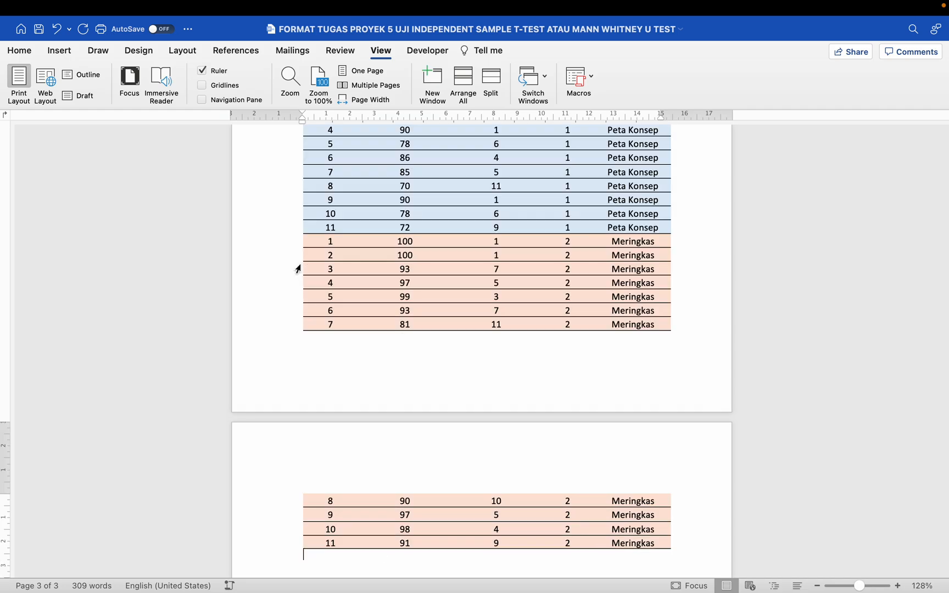
scroll(300, 264, "up", 10)
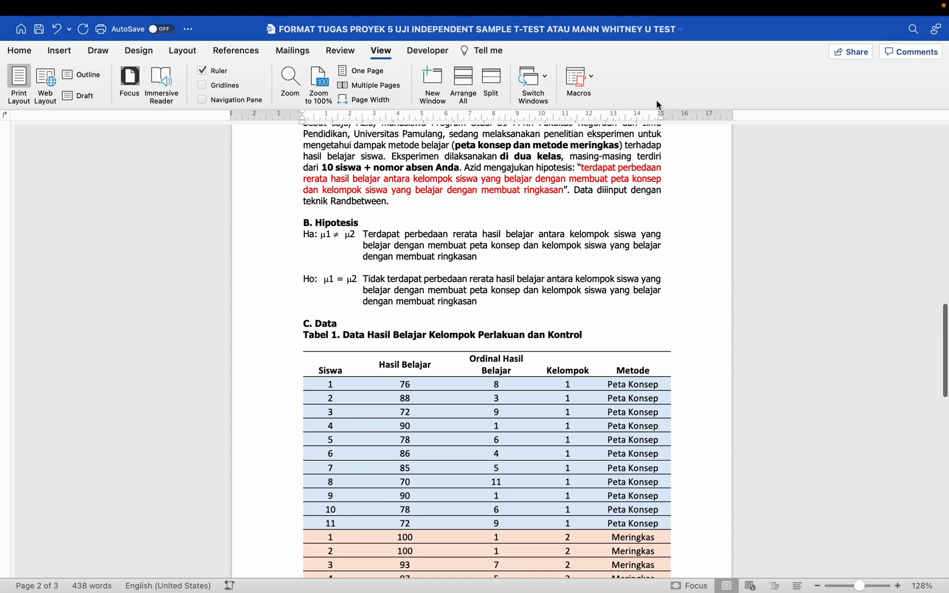
left_click_drag(662, 117, 662, 120)
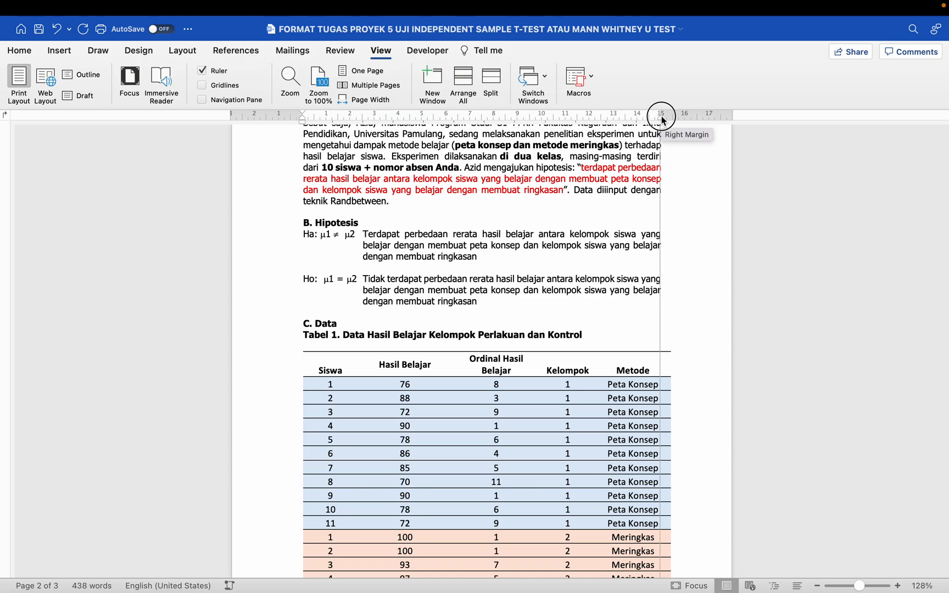
left_click_drag(662, 120, 662, 123)
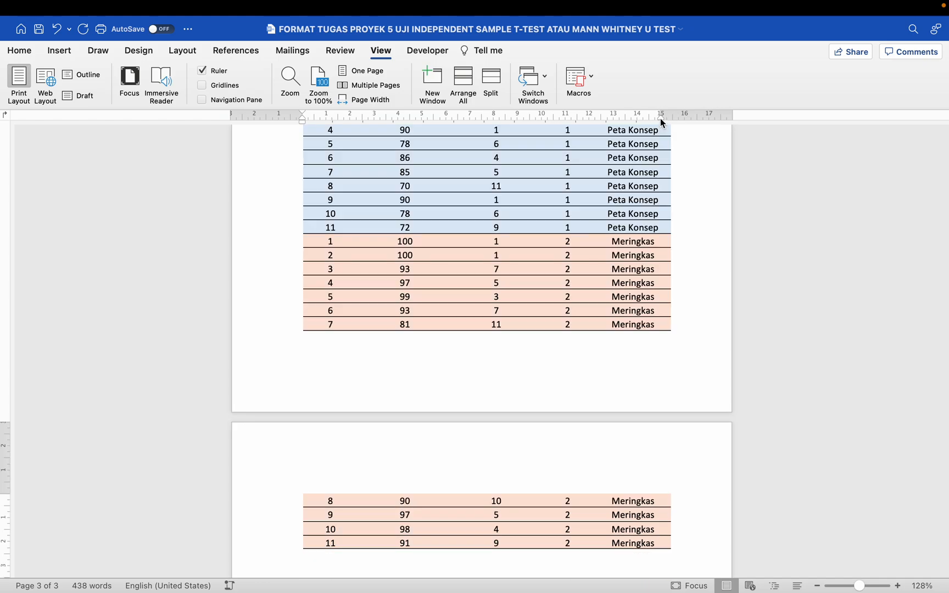
scroll(662, 126, "up", 5)
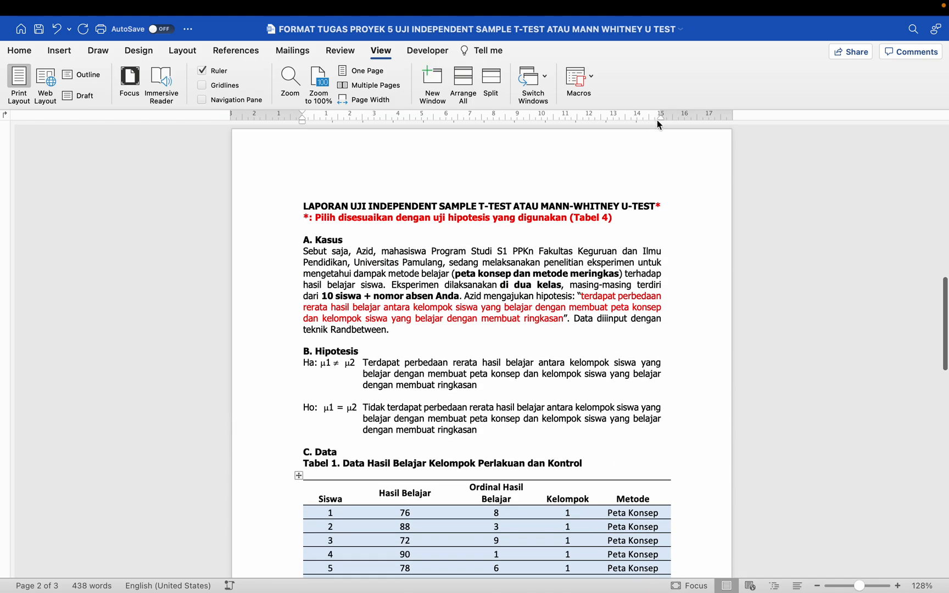
scroll(659, 125, "down", 2)
left_click_drag(662, 116, 663, 121)
scroll(669, 215, "up", 5)
scroll(605, 232, "up", 5)
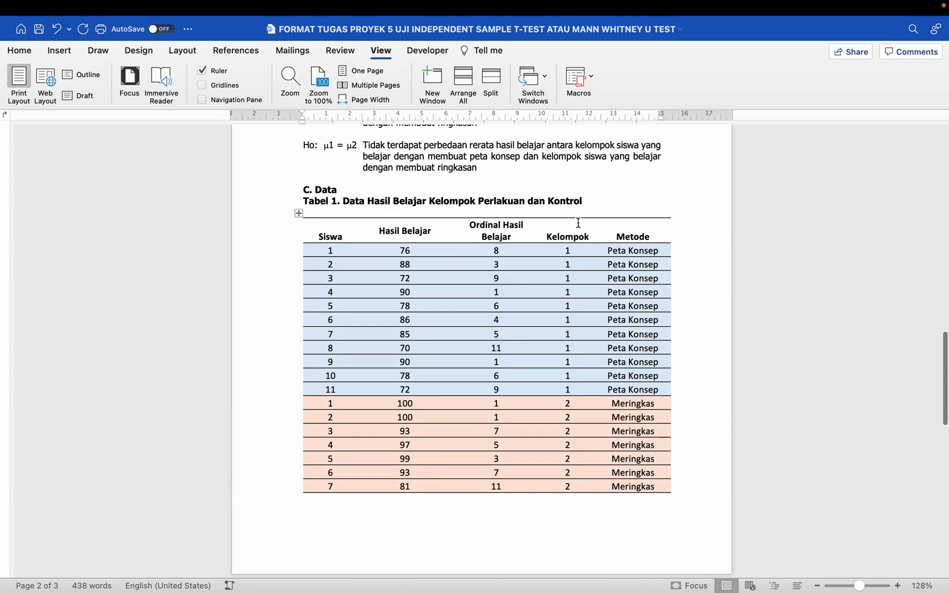
left_click(298, 215)
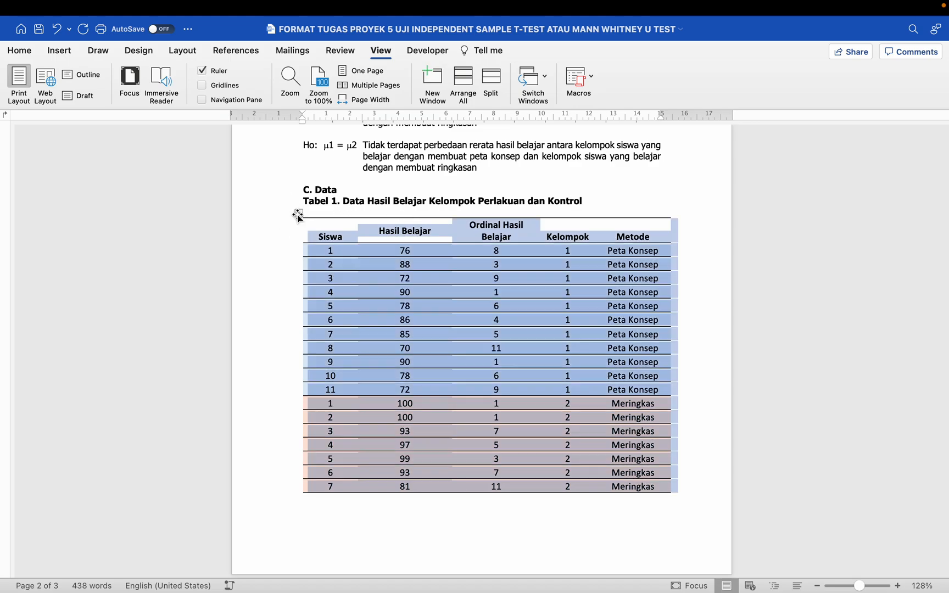
- Set the selected table text to Tahoma, size 11
left_click(19, 50)
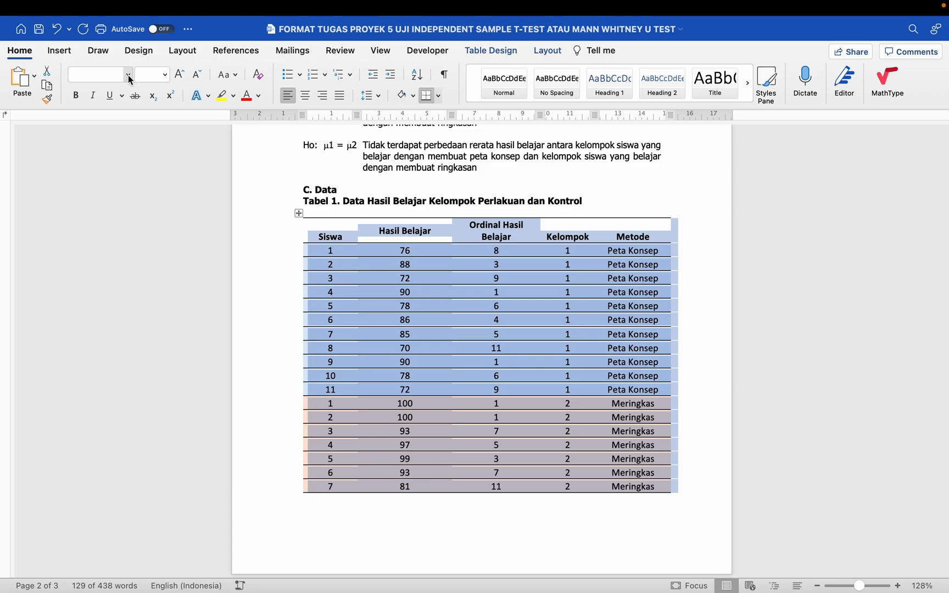
left_click(127, 74)
left_click(150, 211)
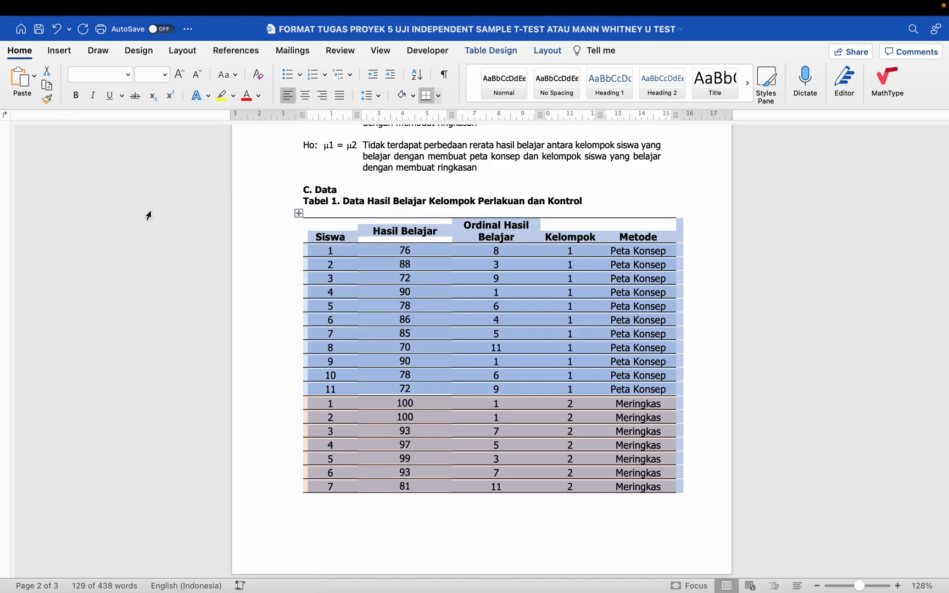
left_click(165, 75)
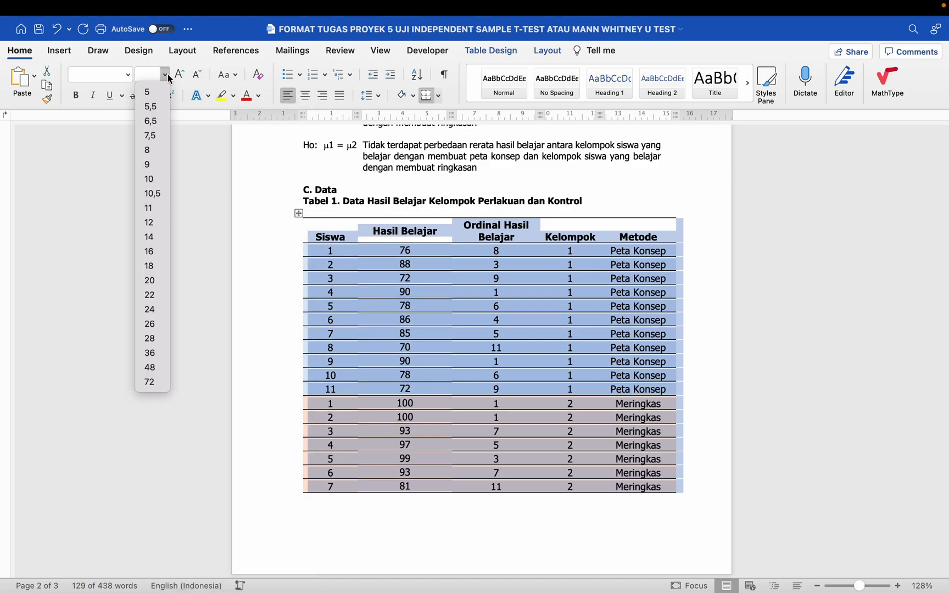
left_click(156, 219)
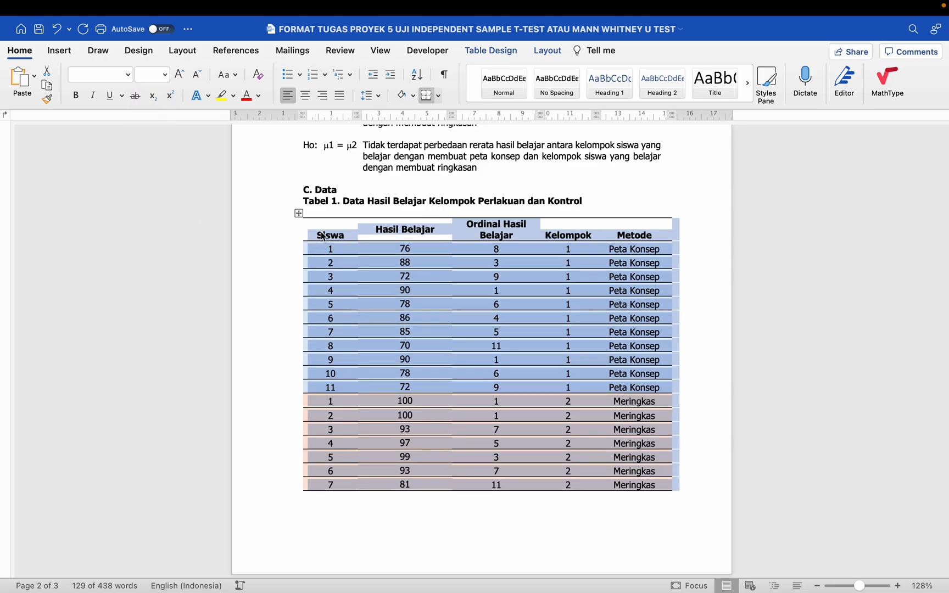
- Look at the table border choices in the table styling options, leaving them unchanged
left_click(480, 53)
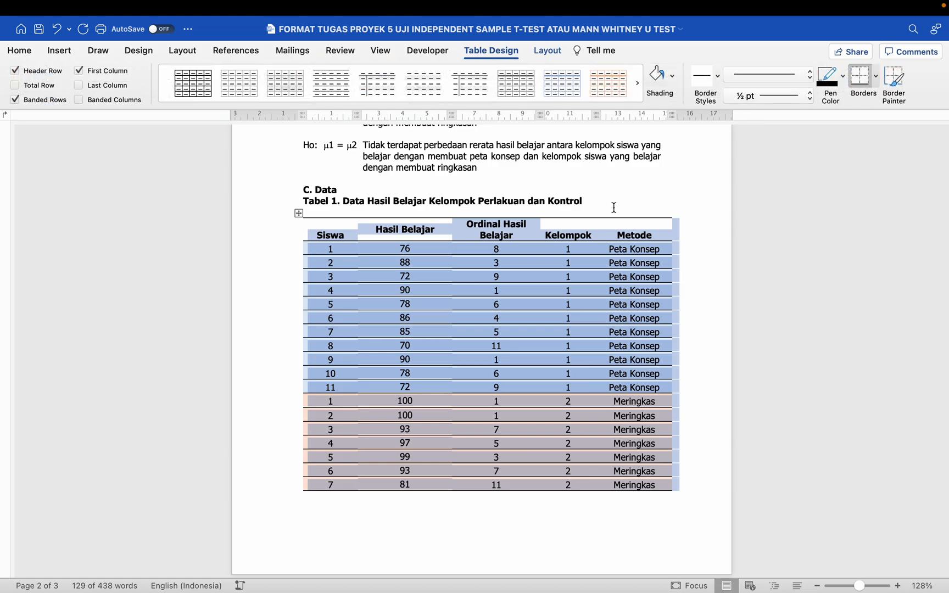
left_click(874, 83)
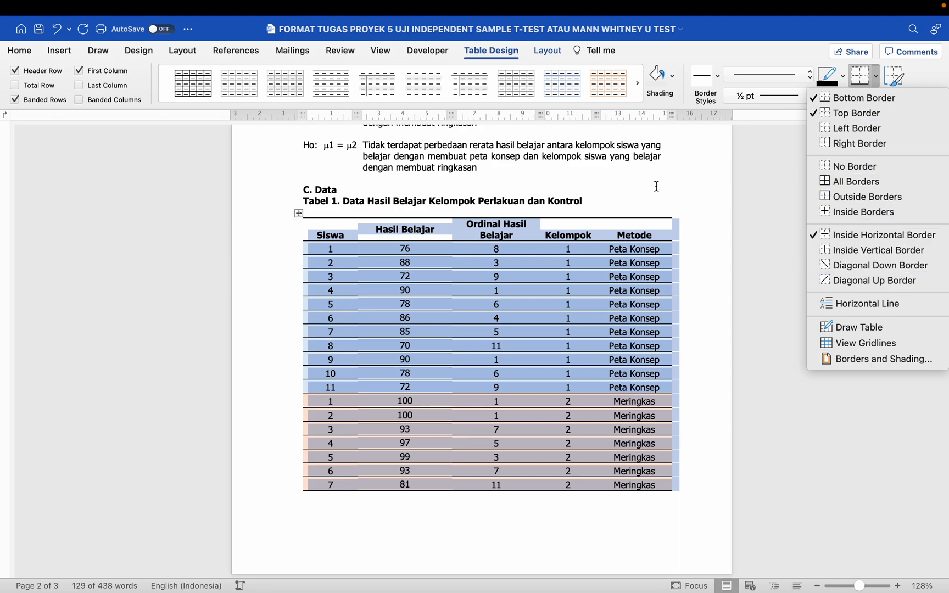
left_click(591, 204)
left_click(585, 203)
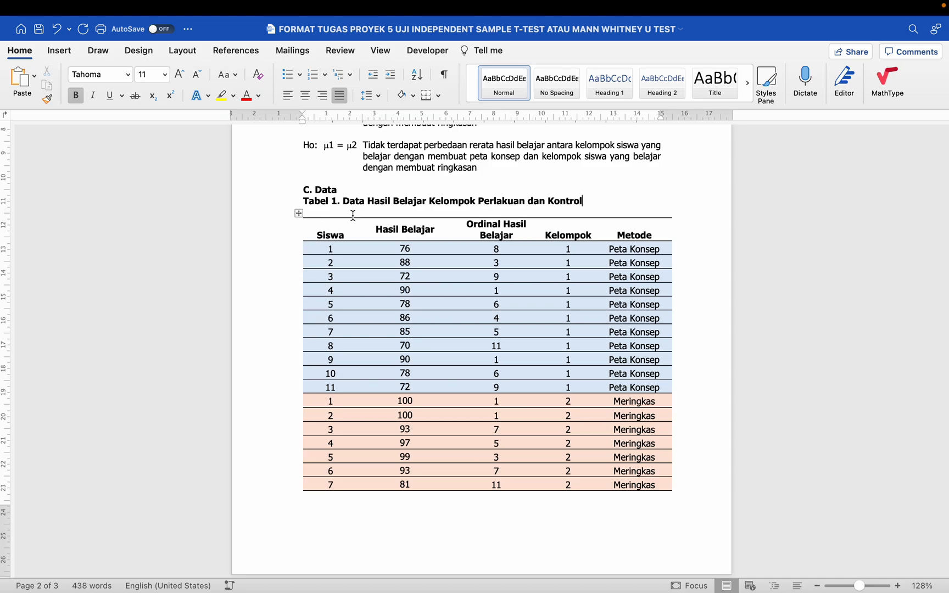
- Select the words 'Ordinal Hasil' in the table's header row
scroll(447, 286, "down", 5)
scroll(452, 287, "up", 4)
scroll(451, 286, "up", 2)
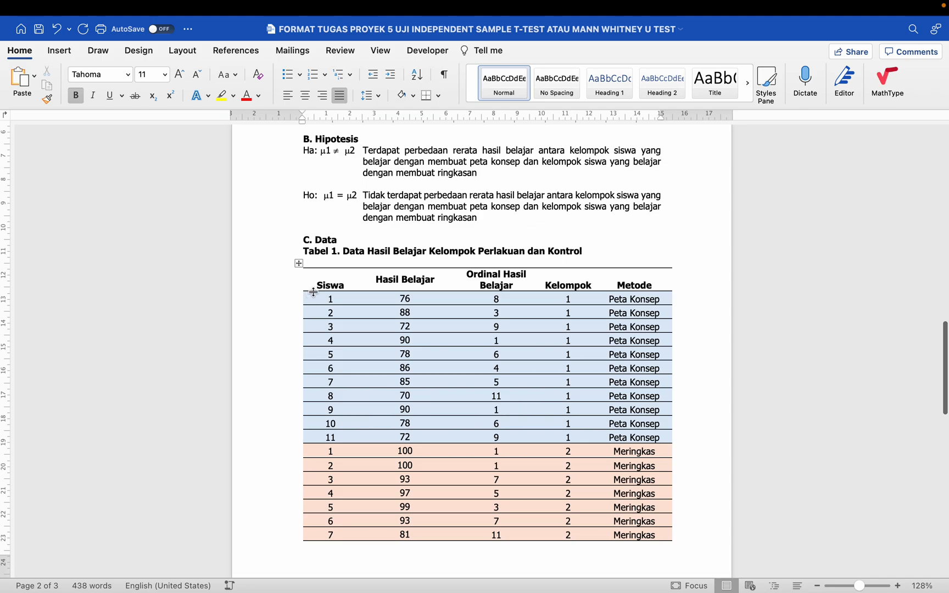
left_click(327, 283)
left_click(400, 281)
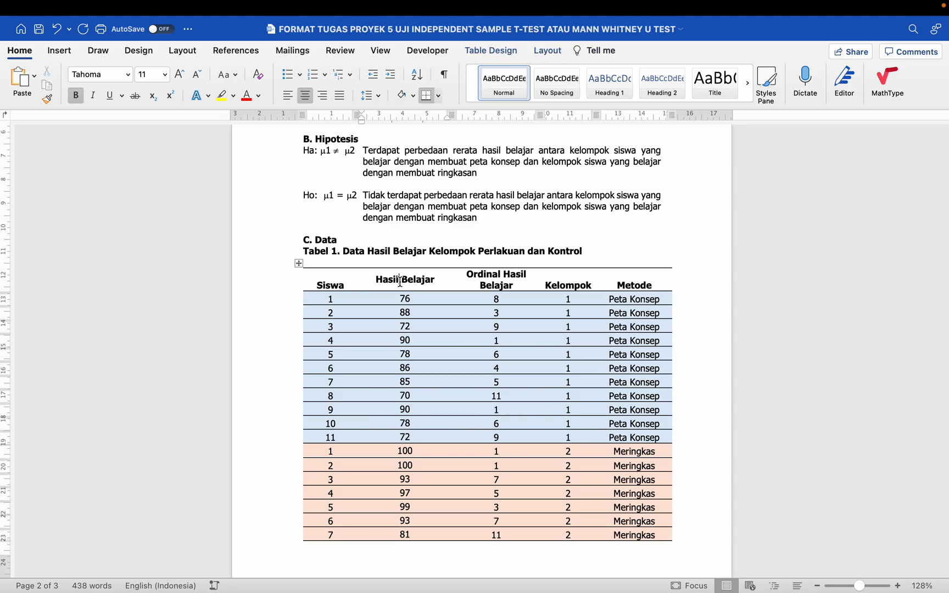
left_click(497, 274)
left_click_drag(499, 275, 584, 284)
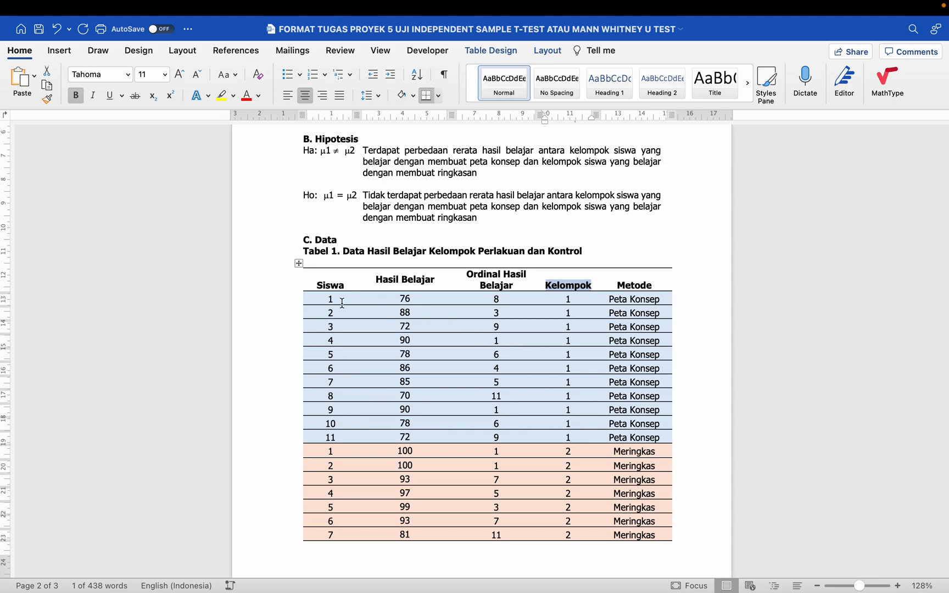
- Apply Align Center to the header row of Tabel 1
left_click(291, 285)
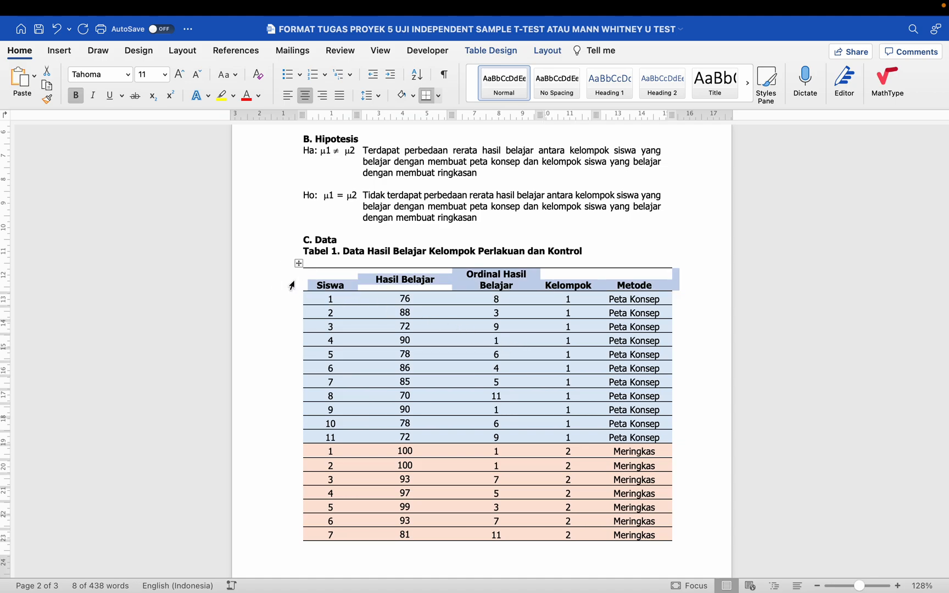
left_click(547, 50)
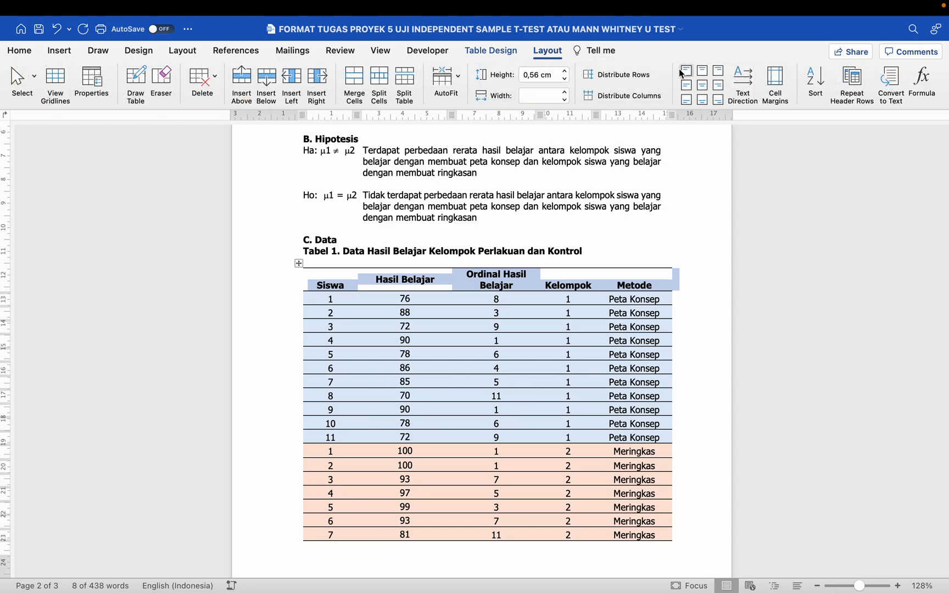
left_click(701, 85)
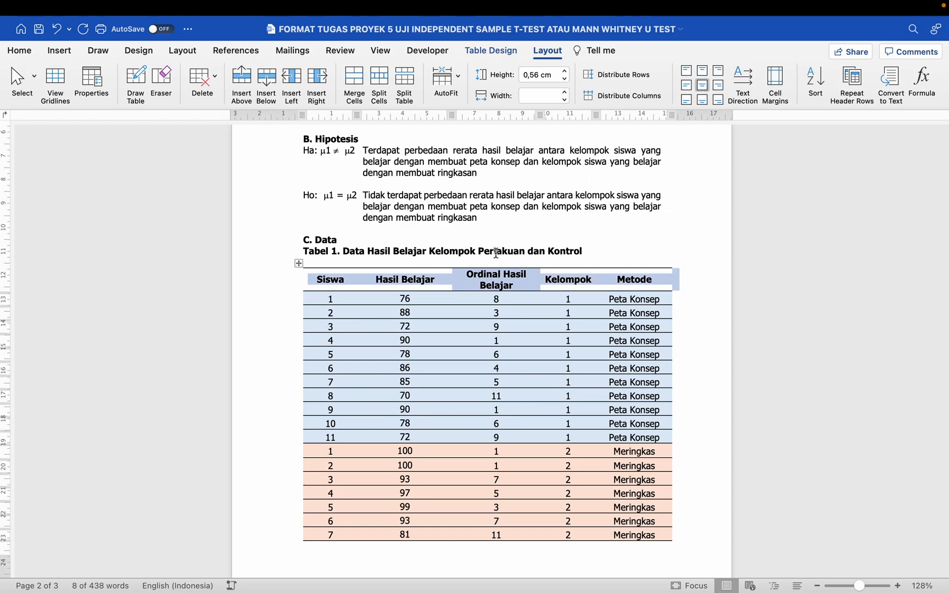
left_click(419, 280)
- Select the entire Tabel 1 and bring up the Table Layout options
left_click(299, 263)
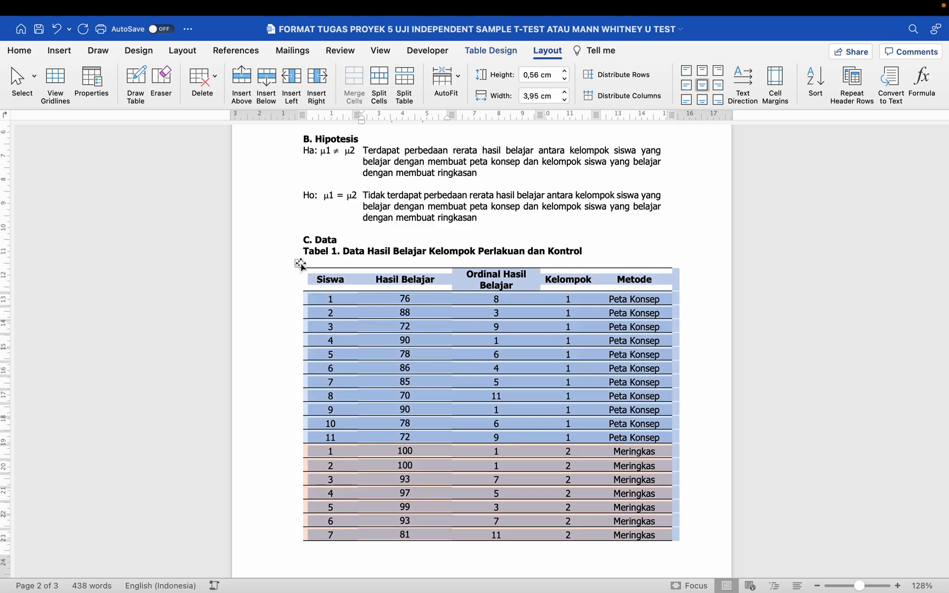
left_click(651, 278)
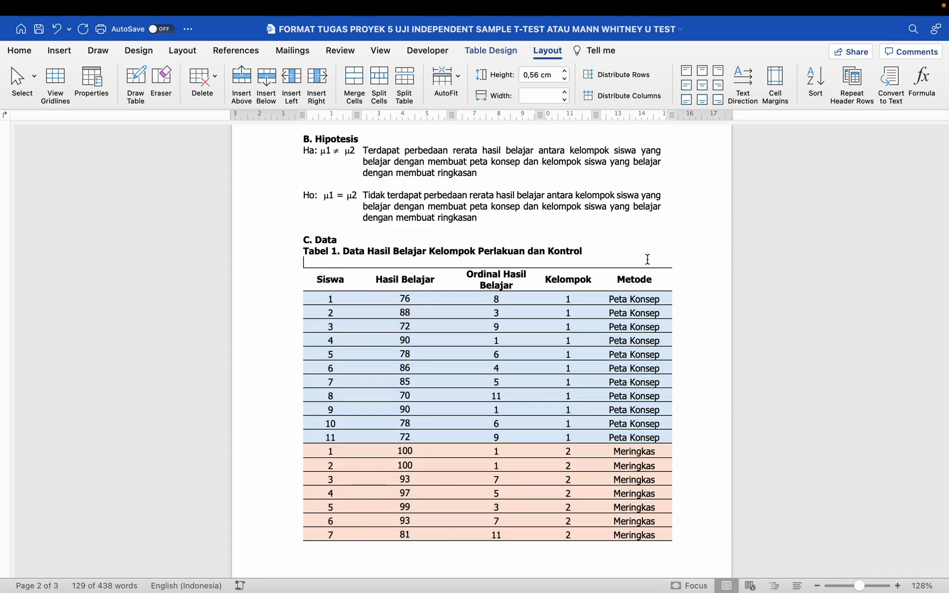
left_click_drag(667, 119, 668, 117)
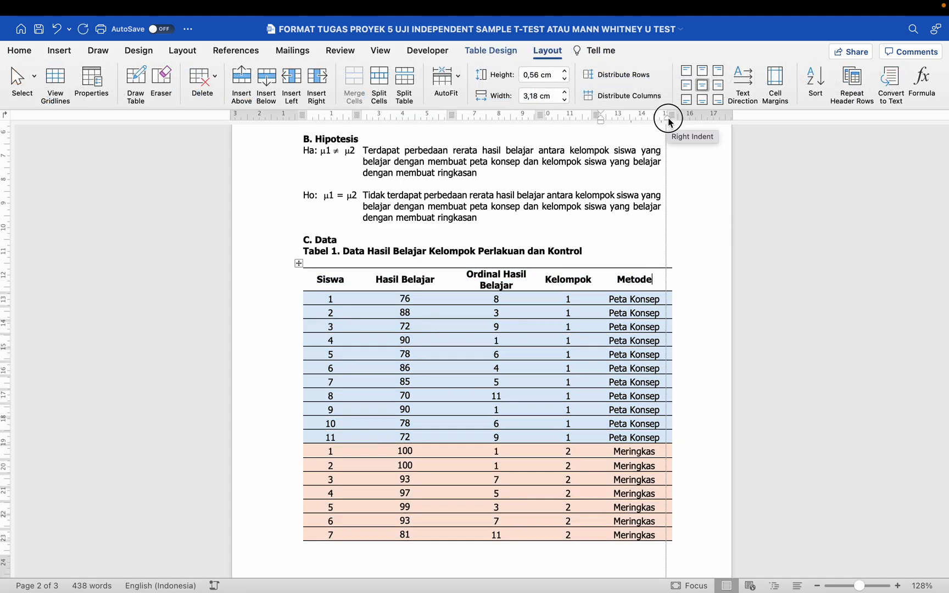
left_click_drag(670, 120, 670, 120)
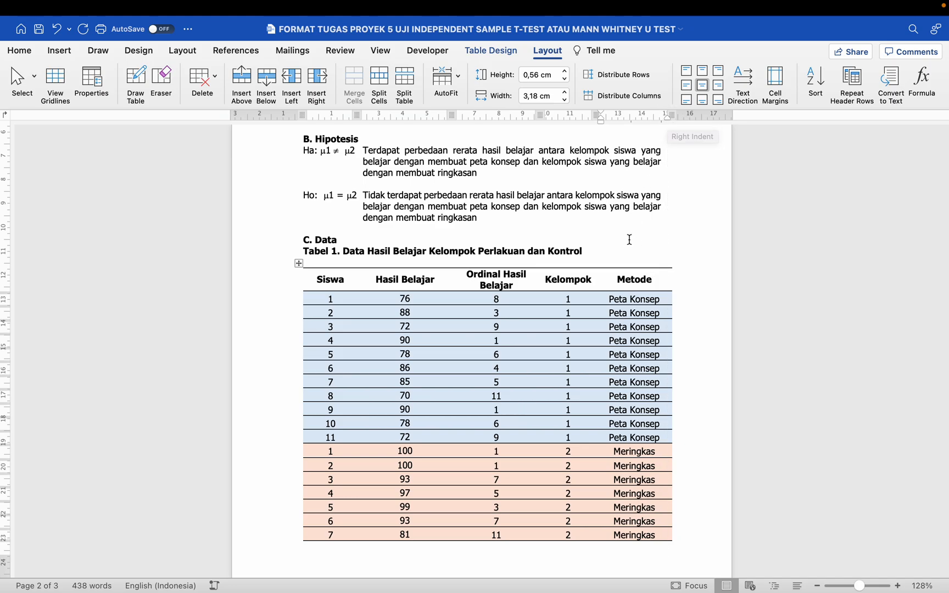
left_click(299, 263)
left_click(545, 50)
left_click(545, 51)
- AutoFit Tabel 1 to the window so it spans the full text width
left_click(443, 88)
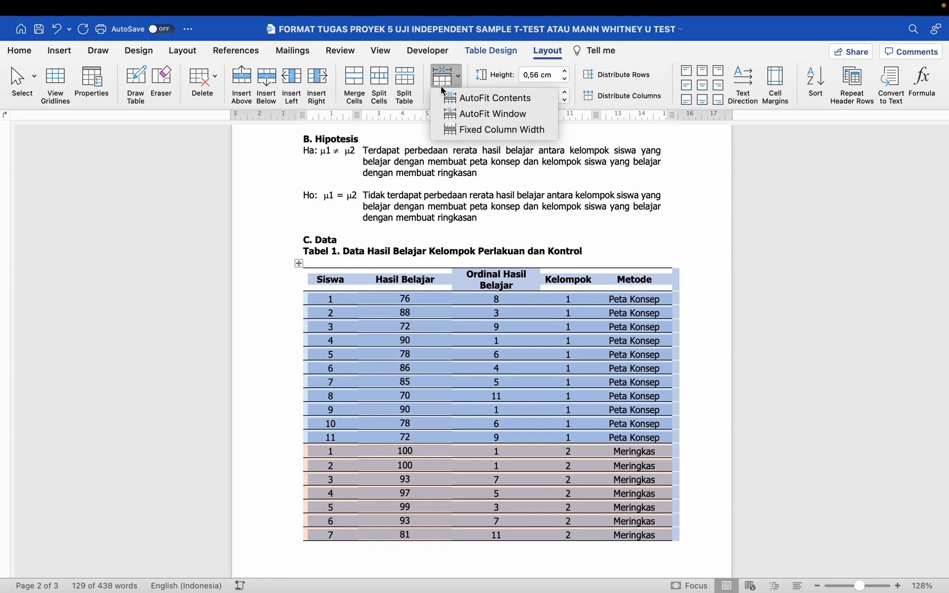
left_click(475, 99)
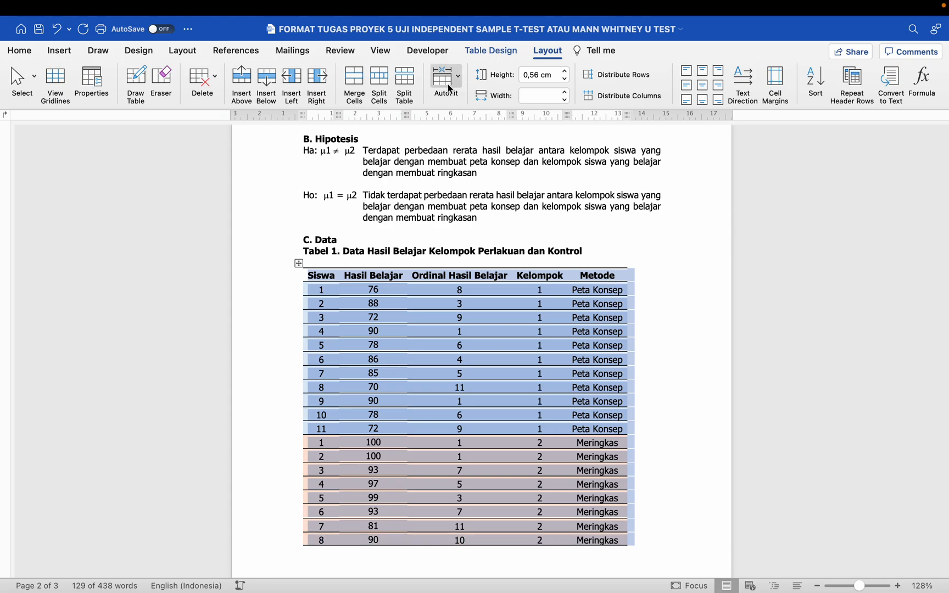
left_click(450, 88)
left_click(486, 113)
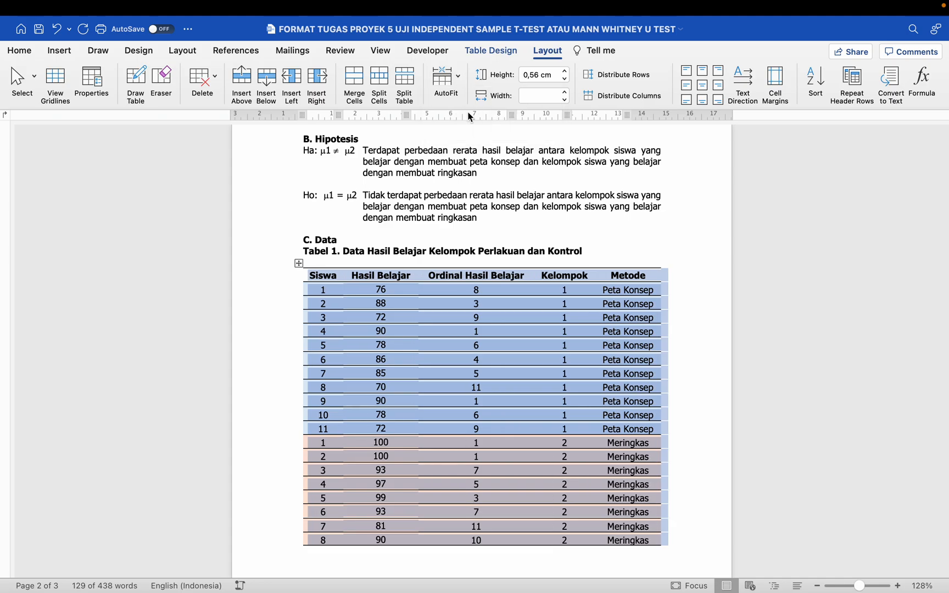
left_click(638, 256)
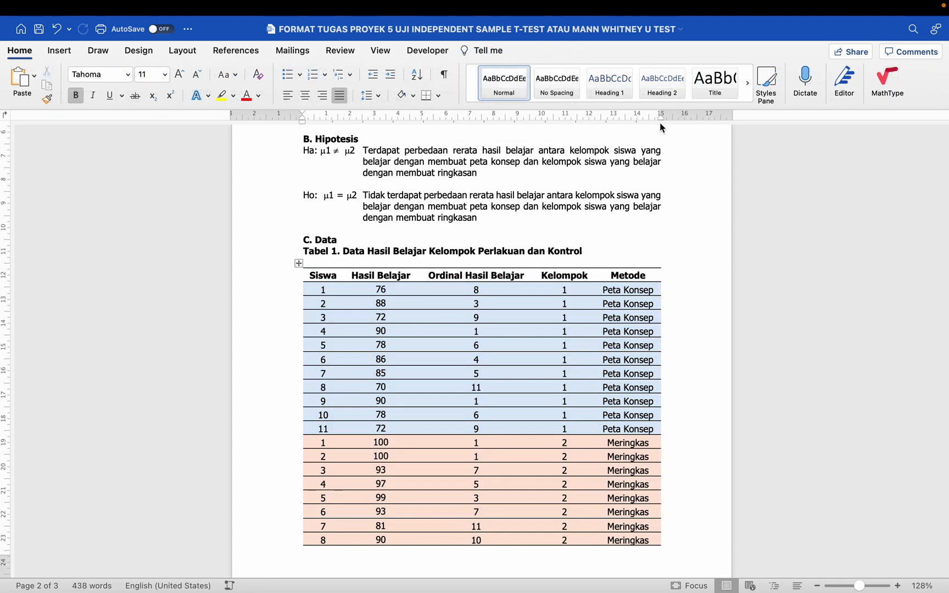
- Delete the blank line between the Tabel 1 caption and the table
left_click_drag(660, 120, 662, 123)
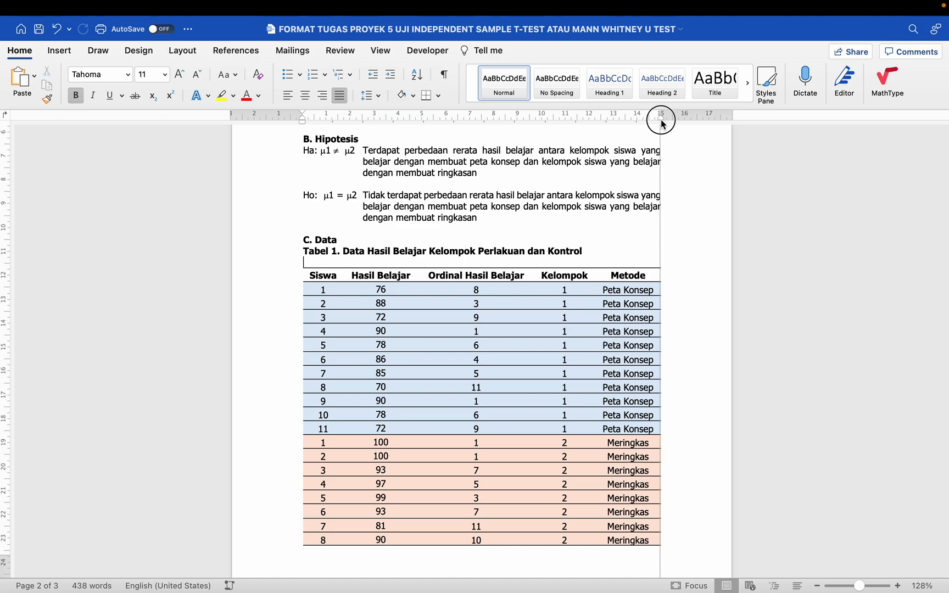
left_click_drag(662, 124, 663, 125)
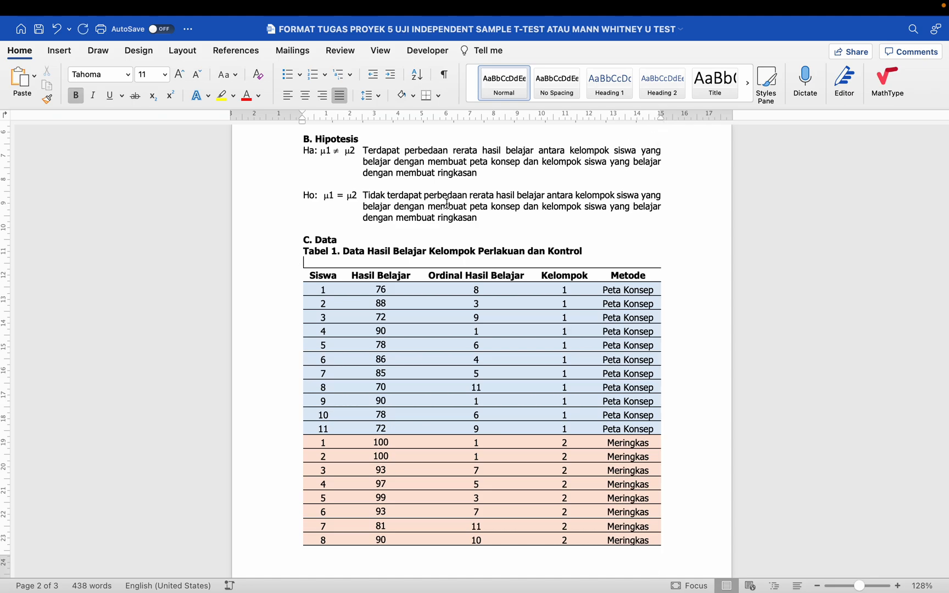
left_click(298, 263)
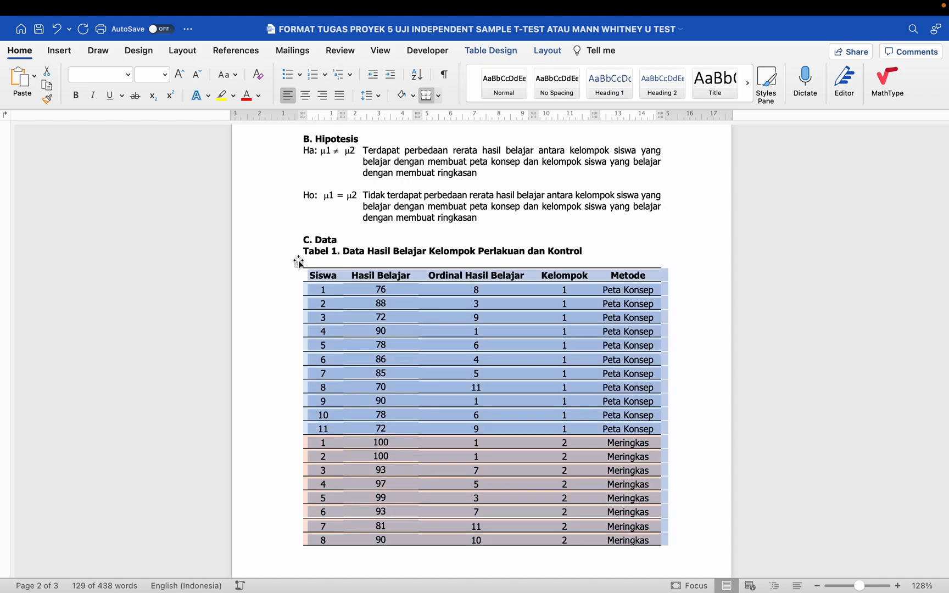
left_click_drag(305, 117, 306, 119)
left_click(302, 255)
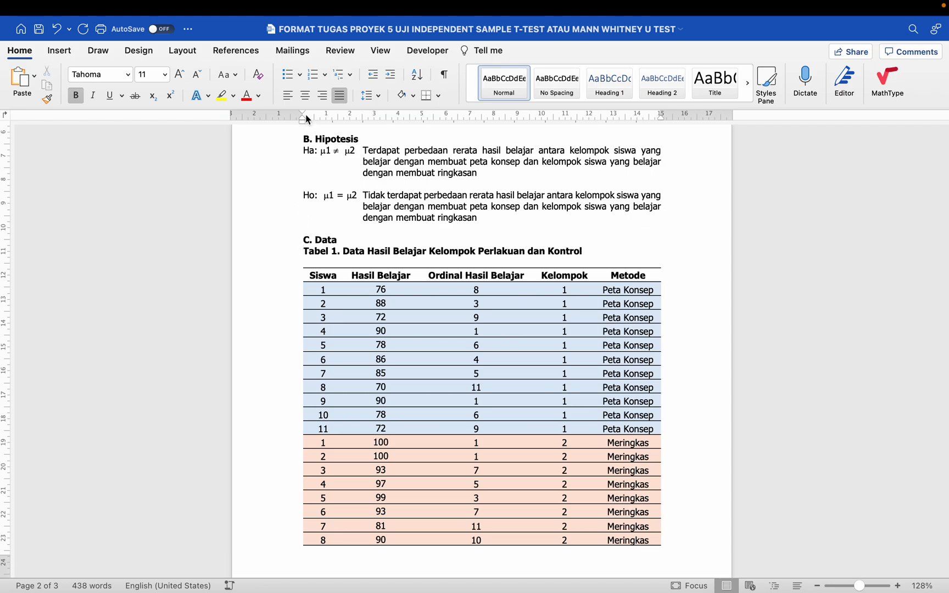
left_click_drag(304, 122, 305, 128)
key("BackSpace")
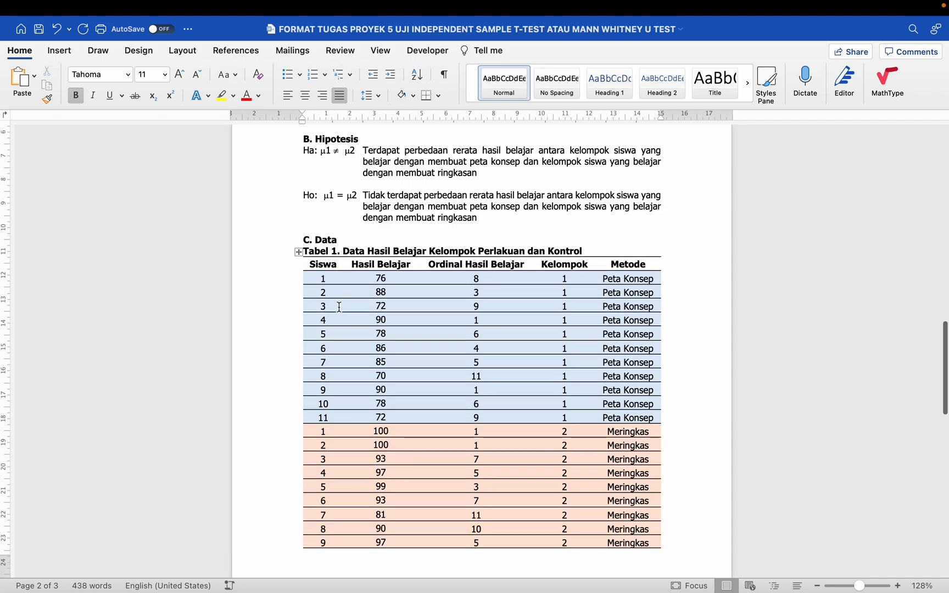
scroll(338, 306, "down", 1)
scroll(338, 306, "down", 2)
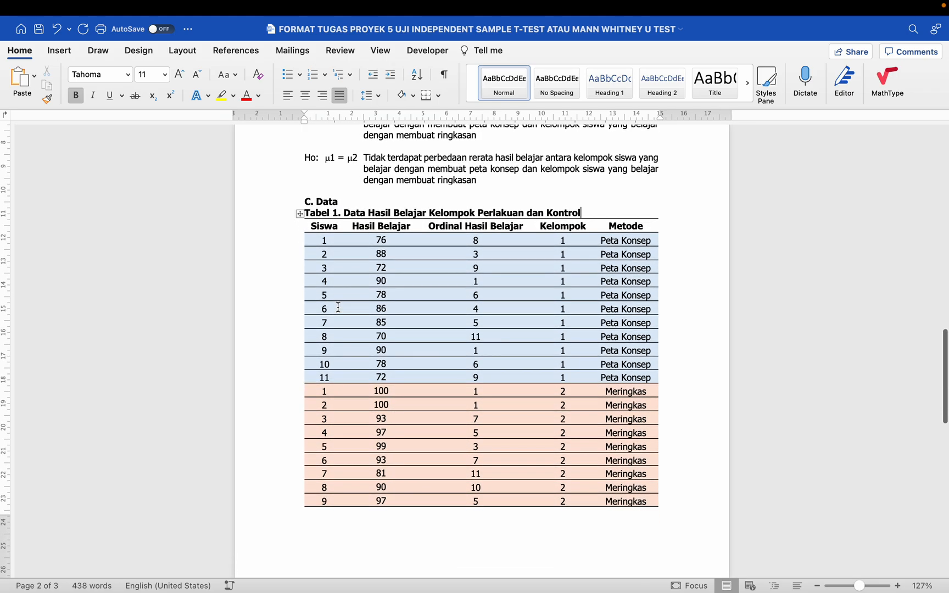
scroll(338, 307, "down", 6)
scroll(339, 307, "down", 3)
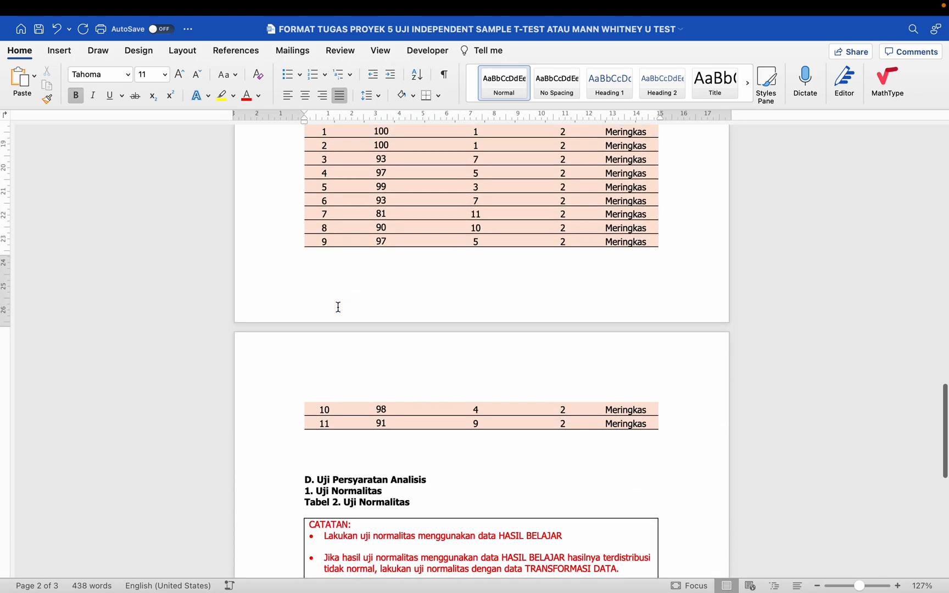
left_click(288, 413)
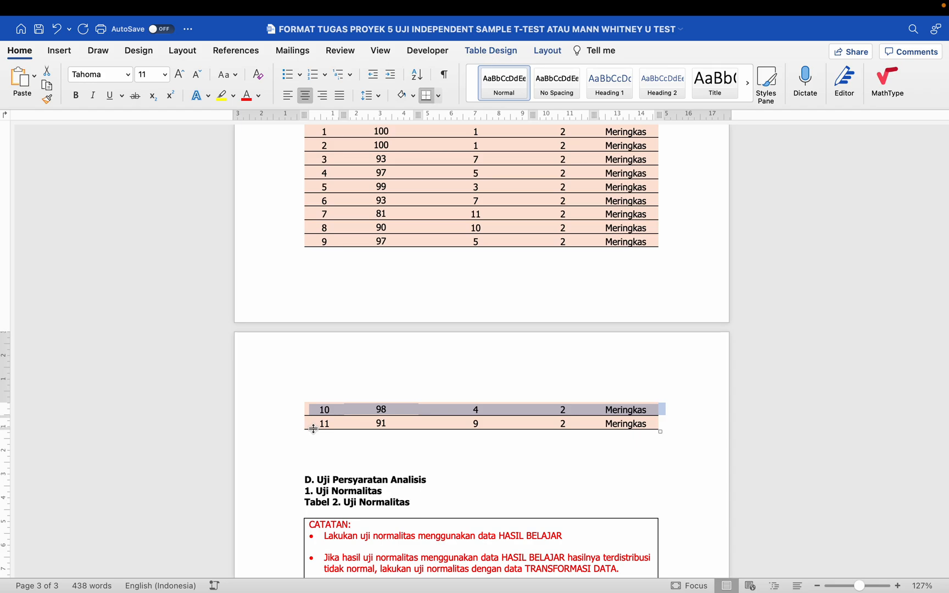
scroll(314, 430, "up", 7)
scroll(313, 411, "up", 1)
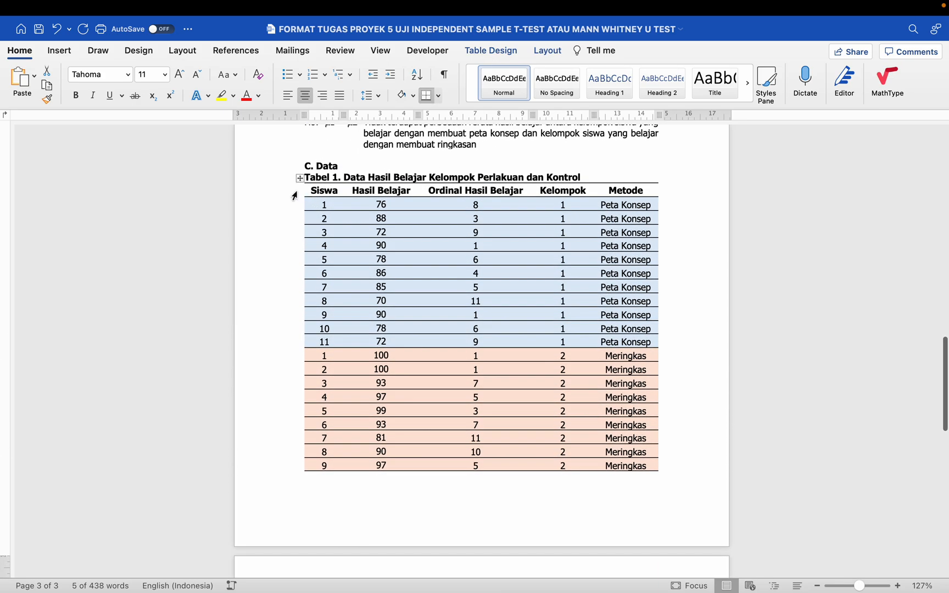
left_click(293, 193)
left_click(337, 193)
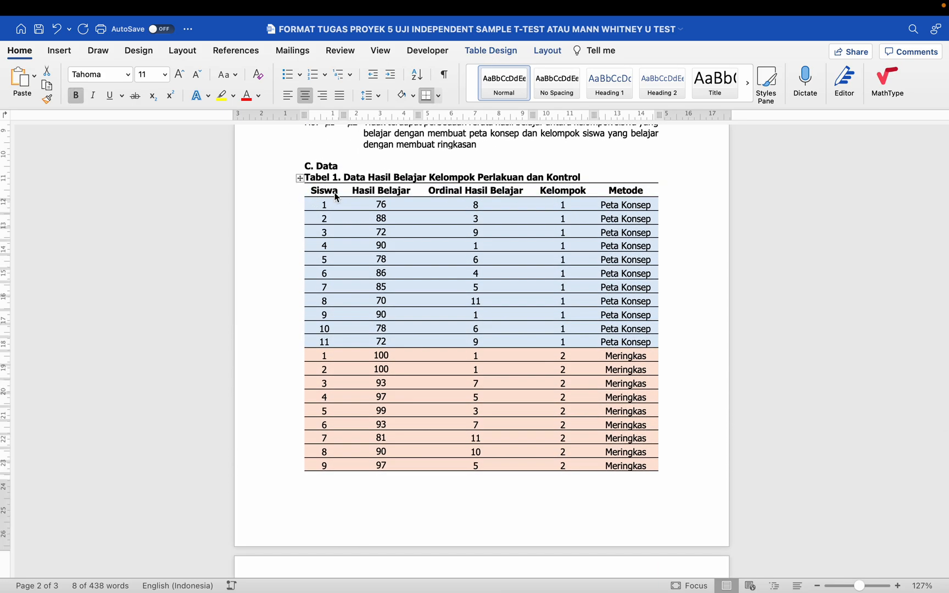
left_click(354, 191)
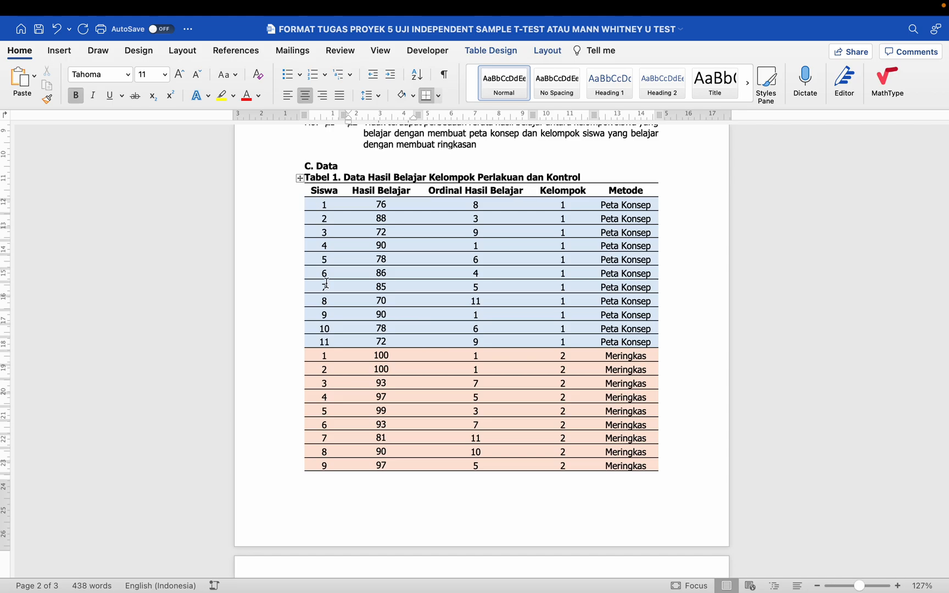
scroll(324, 281, "down", 5)
scroll(335, 367, "up", 6)
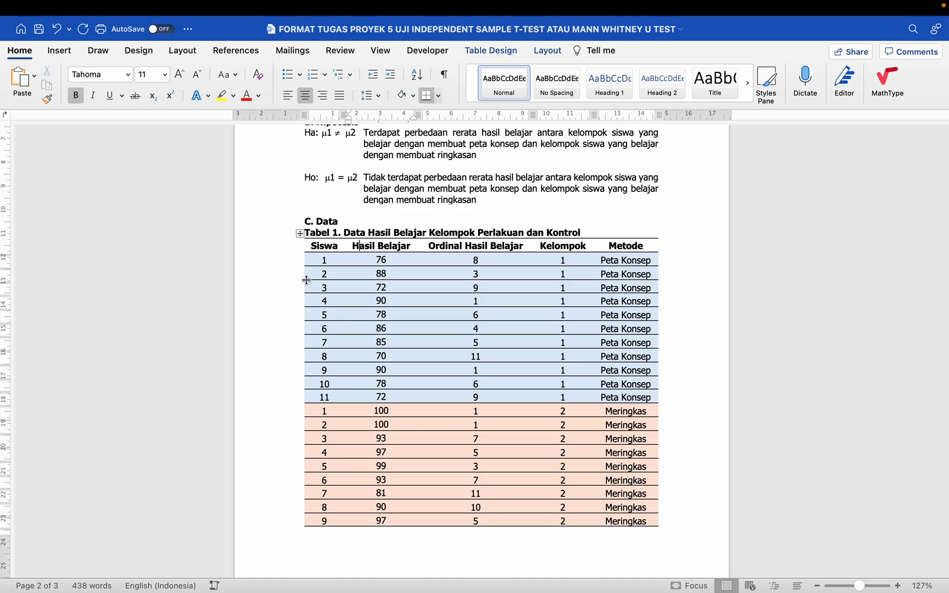
left_click(296, 250)
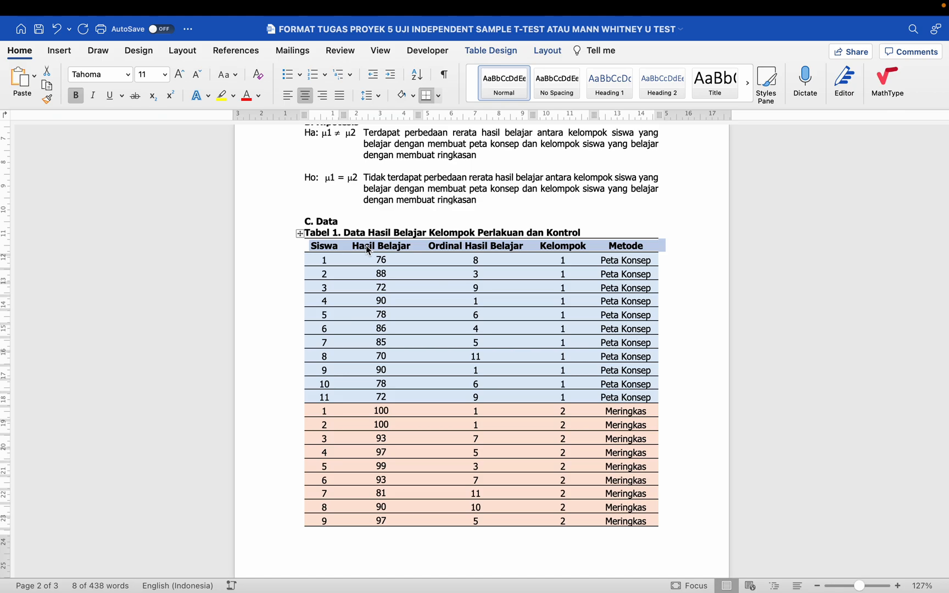
- Turn on 'Repeat as header row at the top of each page' for the header row
right_click(368, 250)
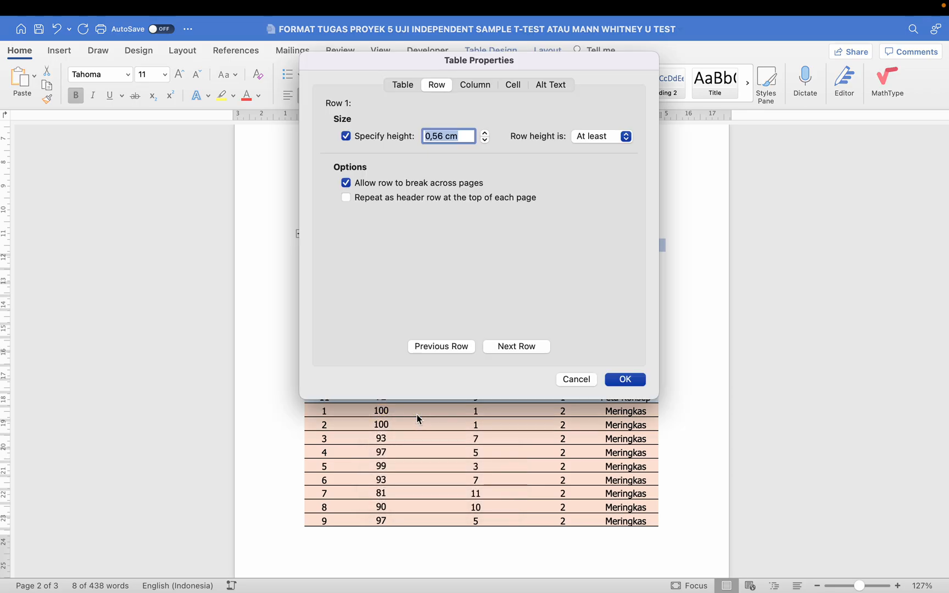
left_click_drag(427, 61, 371, 150)
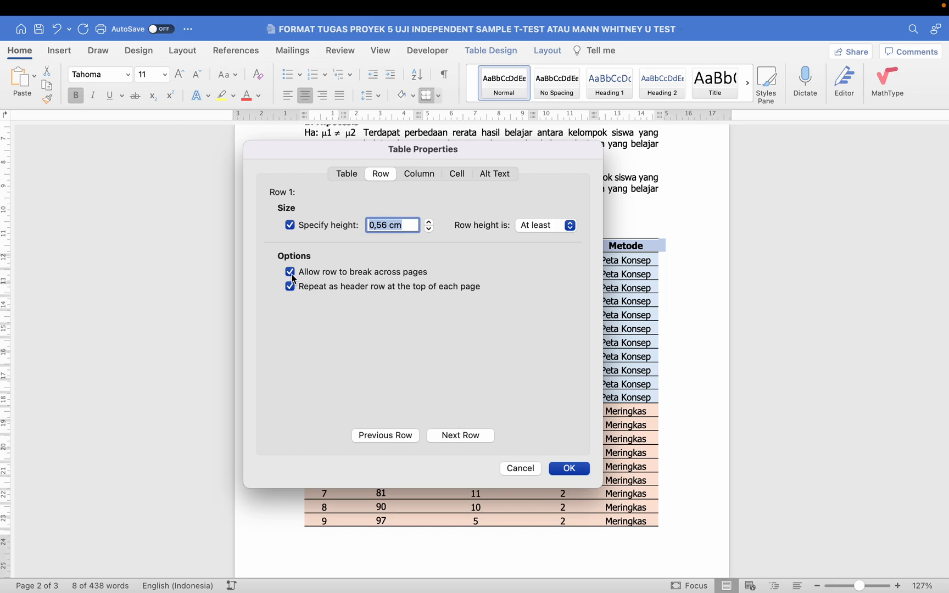
left_click(569, 470)
left_click(540, 345)
- Check the continuation page, then select the Tabel 1 caption line
scroll(540, 345, "down", 10)
left_click(338, 345)
scroll(285, 239, "up", 8)
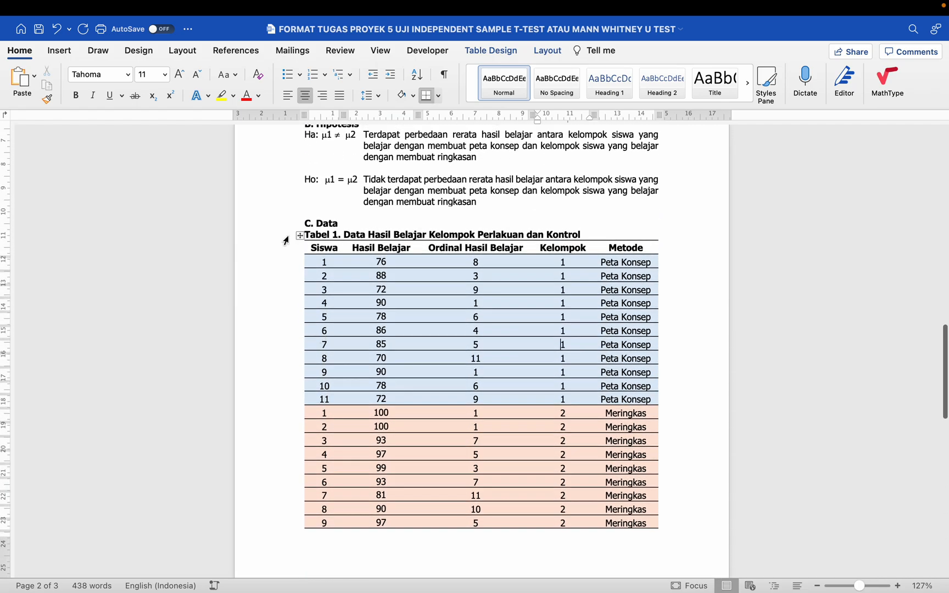
left_click(285, 240)
left_click(246, 97)
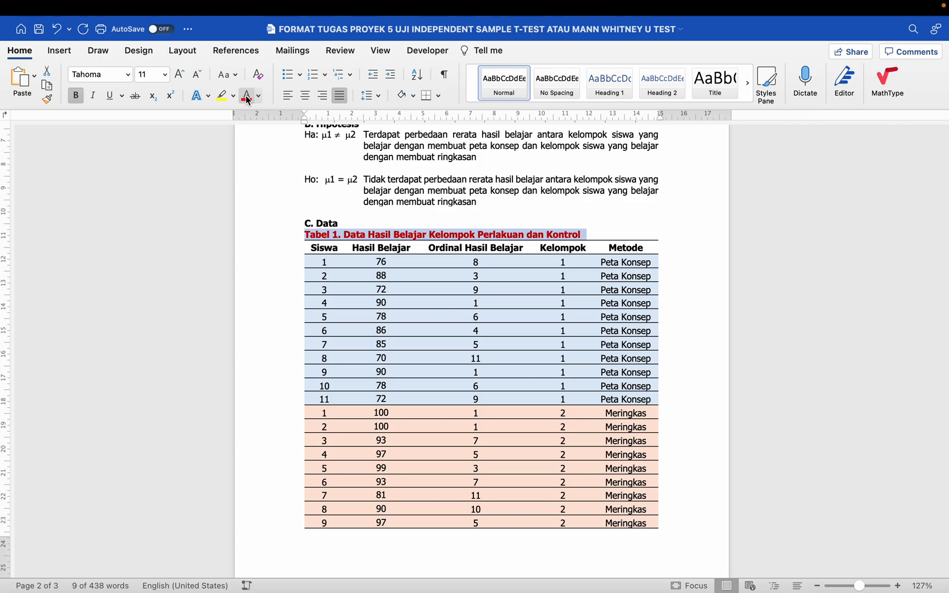
left_click(286, 250)
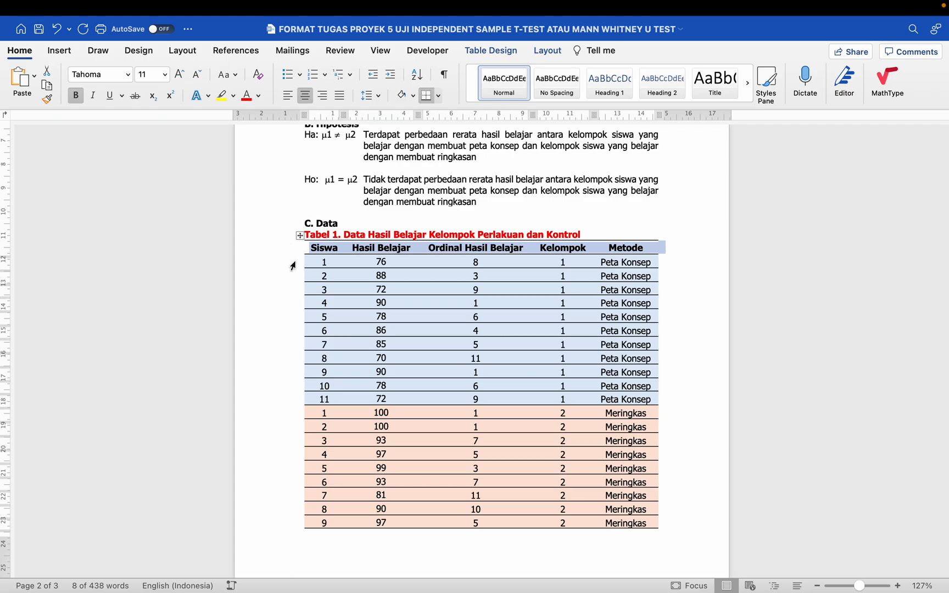
left_click(291, 262)
scroll(293, 267, "down", 2)
scroll(289, 406, "down", 5)
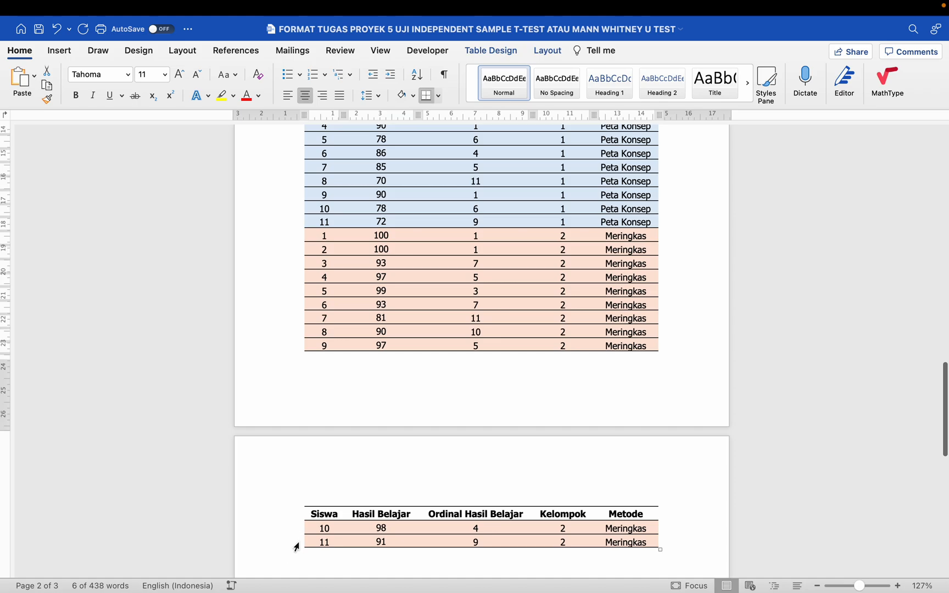
left_click(297, 539, "shift")
scroll(297, 536, "up", 10)
scroll(296, 420, "down", 4)
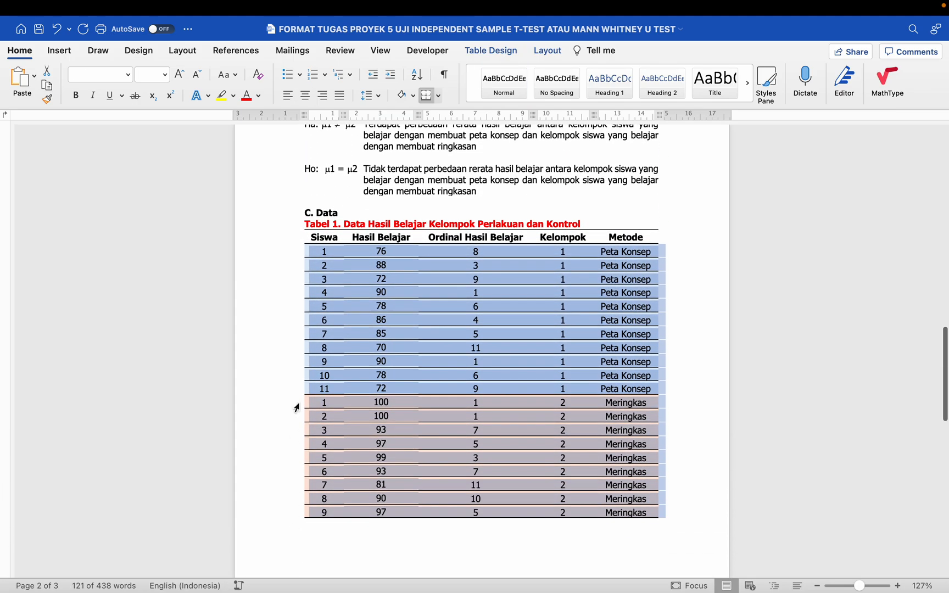
left_click(280, 252)
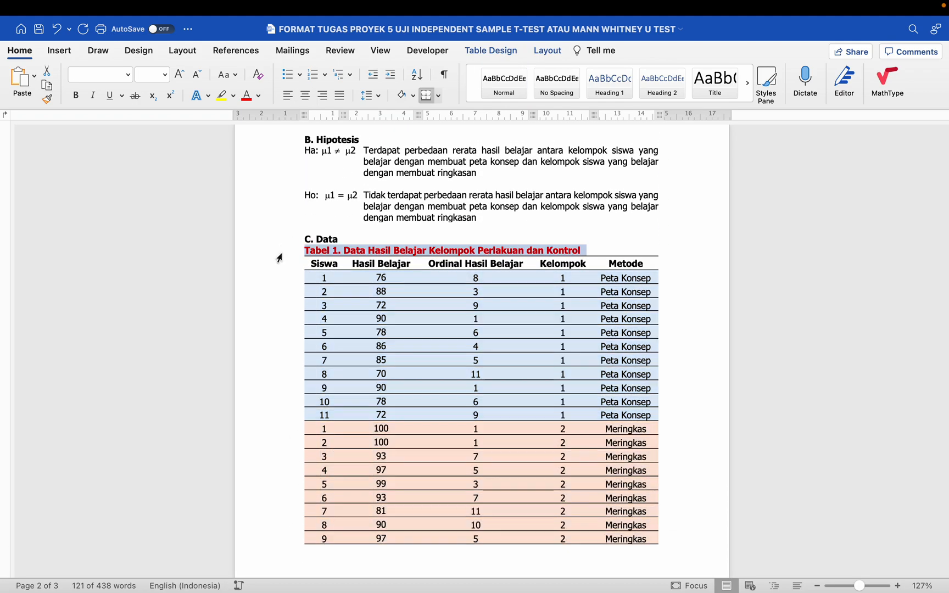
left_click(287, 256)
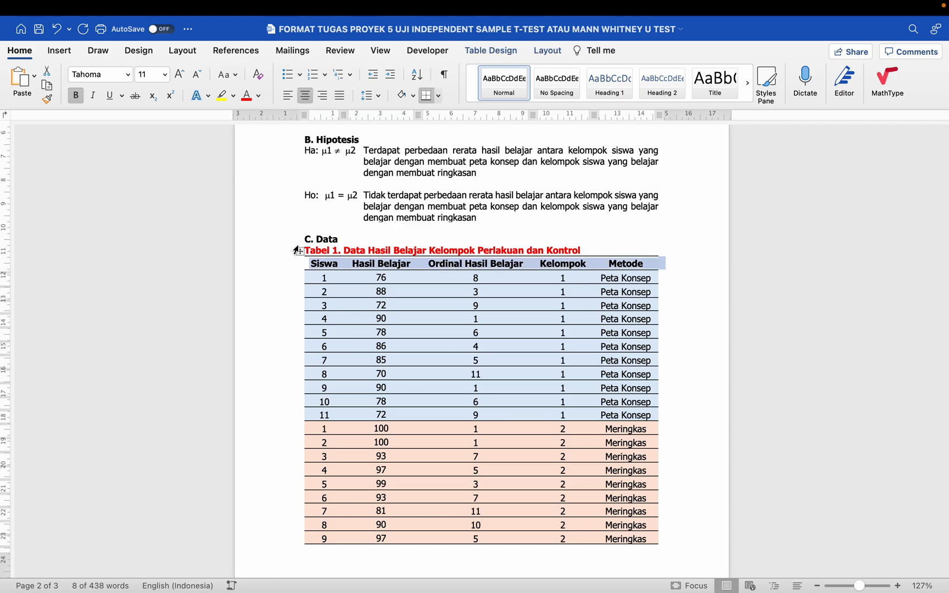
left_click(291, 251)
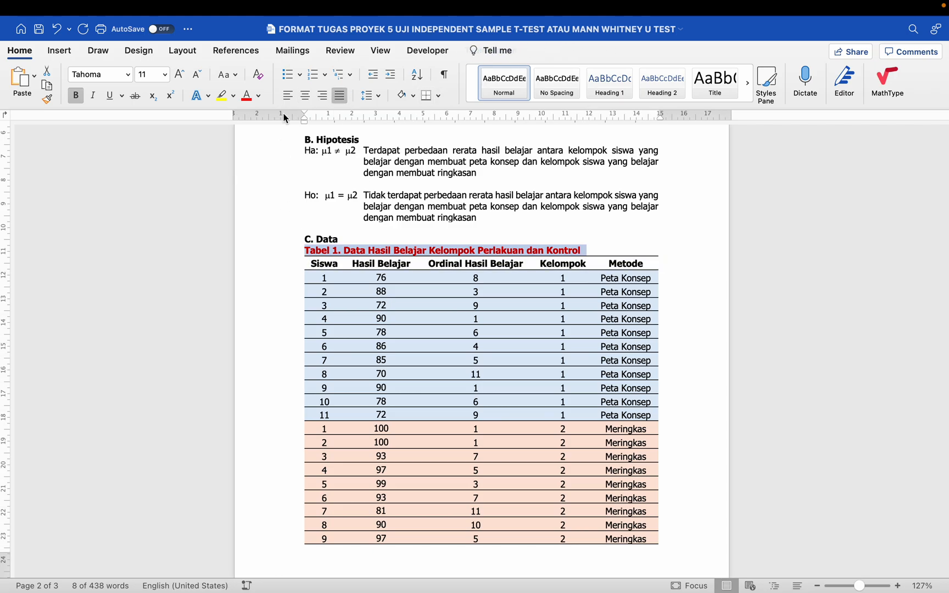
left_click(258, 96)
left_click(261, 154)
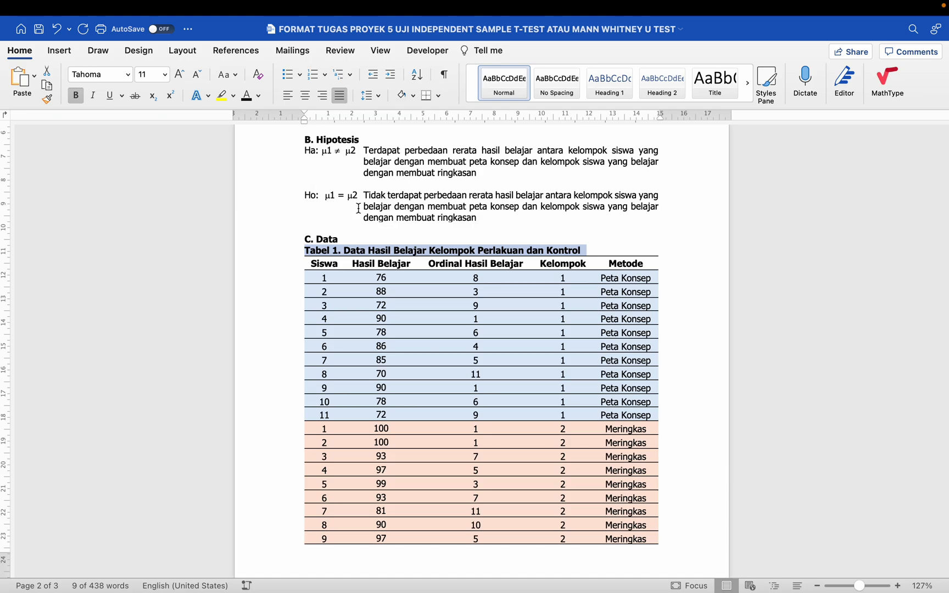
left_click(358, 208)
scroll(358, 208, "down", 3)
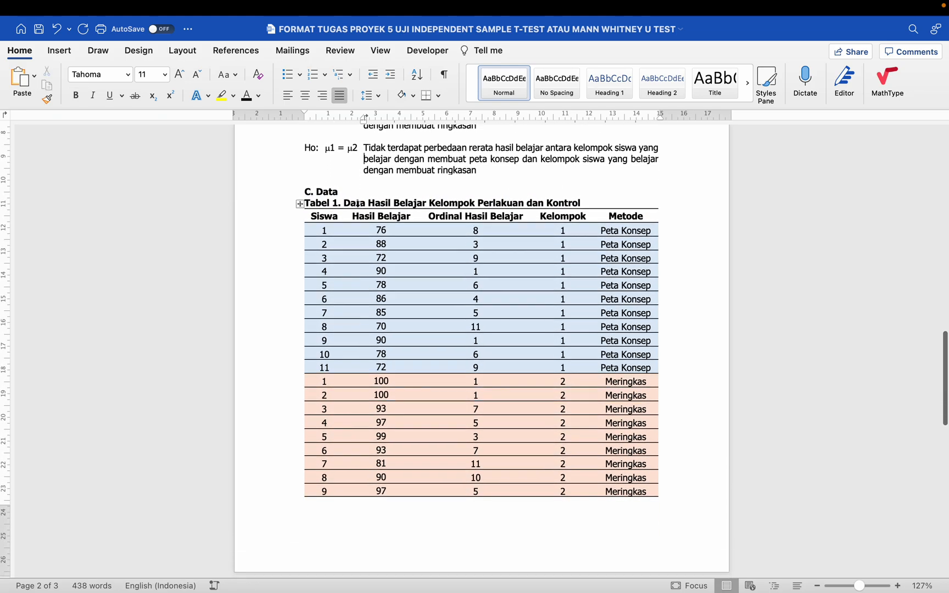
scroll(403, 274, "down", 1)
scroll(403, 274, "down", 15)
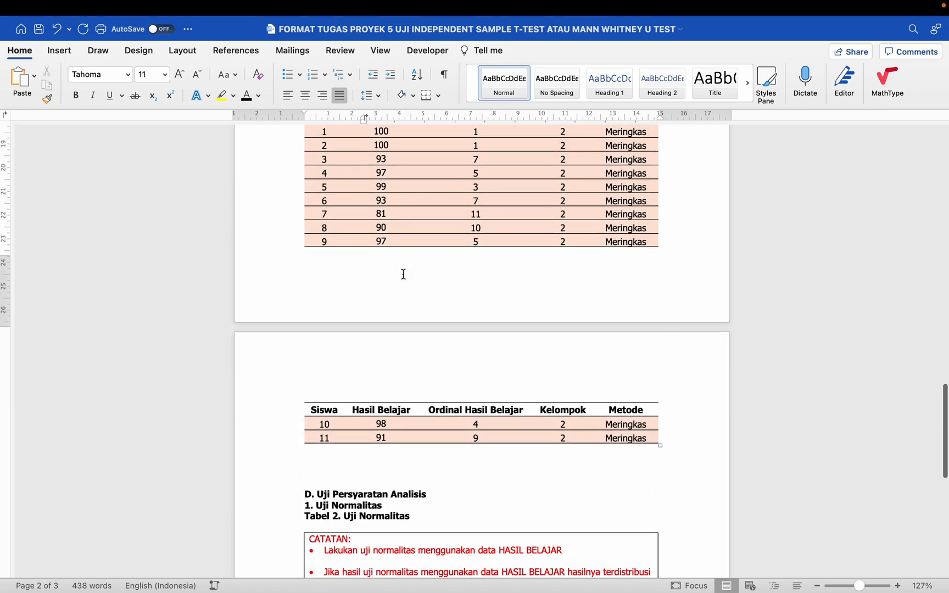
scroll(404, 274, "up", 13)
scroll(403, 274, "up", 1)
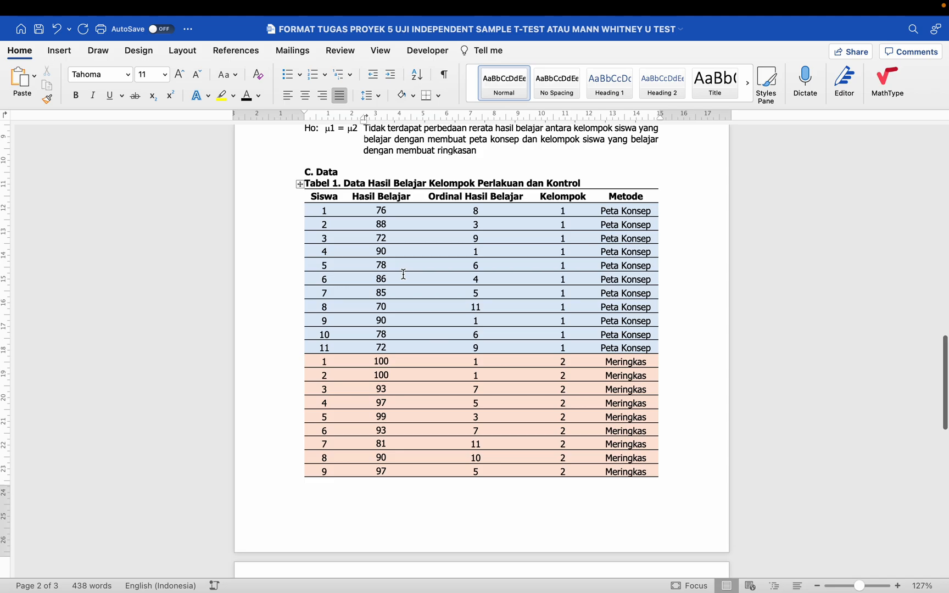
left_click_drag(375, 210, 398, 218)
mouse_move(317, 209)
left_mouse_down()
mouse_move(449, 244)
mouse_move(558, 294)
mouse_move(568, 398)
left_mouse_up()
scroll(567, 394, "down", 5)
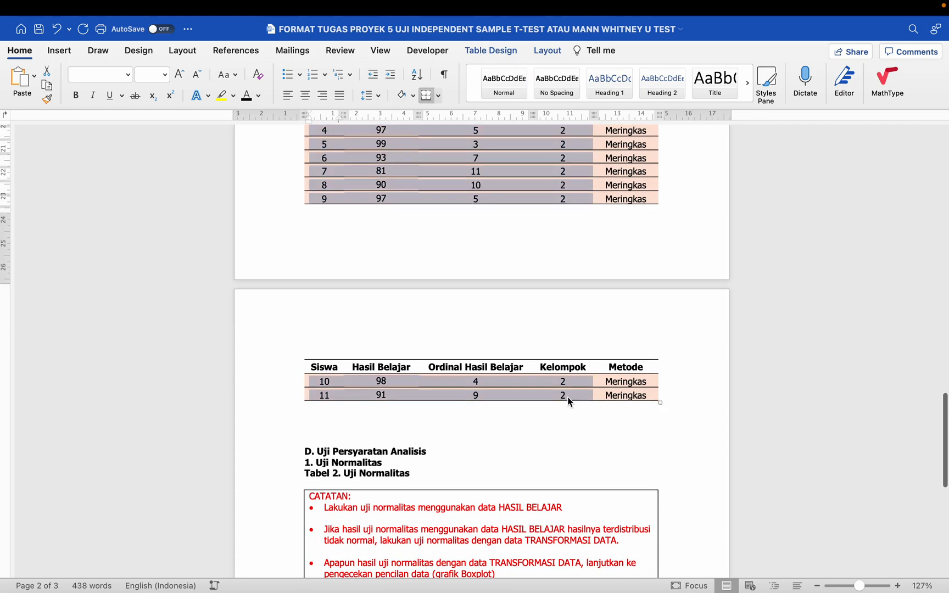
scroll(568, 398, "up", 10)
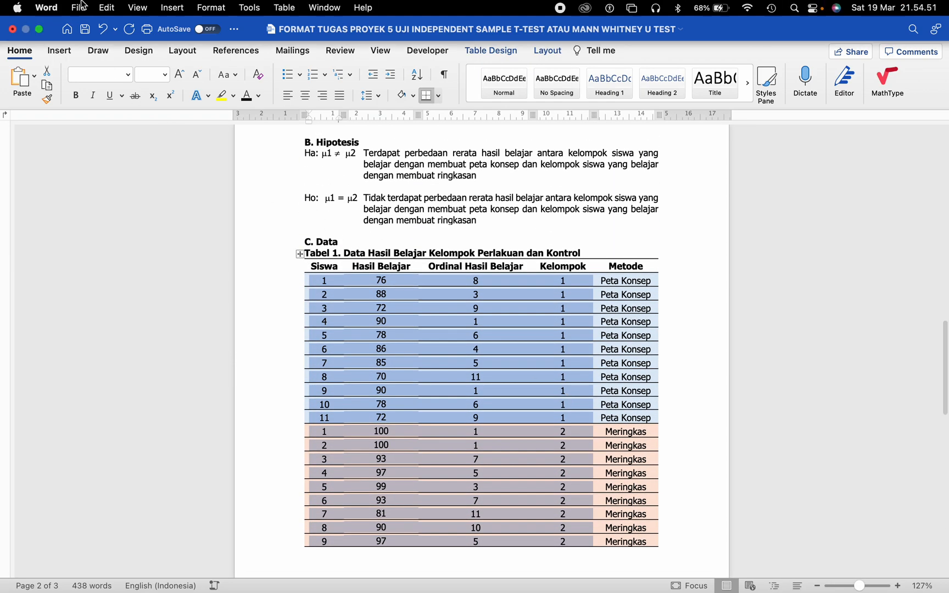
- Copy the selected Word table data and switch to the Excel workbook
left_click(106, 8)
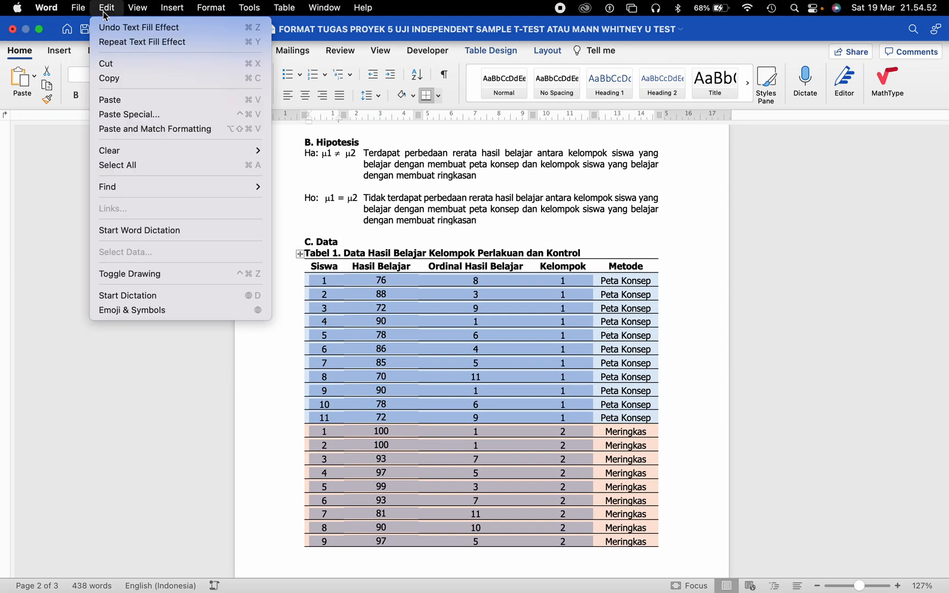
left_click(122, 79)
key("super+Tab")
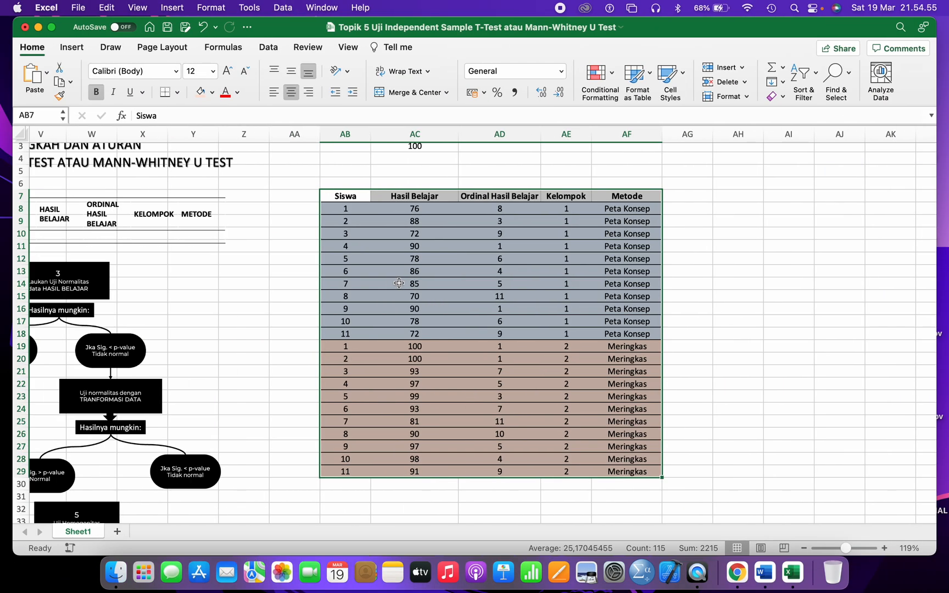
- Copy the Excel block AB8:AE29, Siswa through Kelompok values without headers
left_click(382, 253)
left_click(343, 209)
left_click_drag(397, 220, 559, 467)
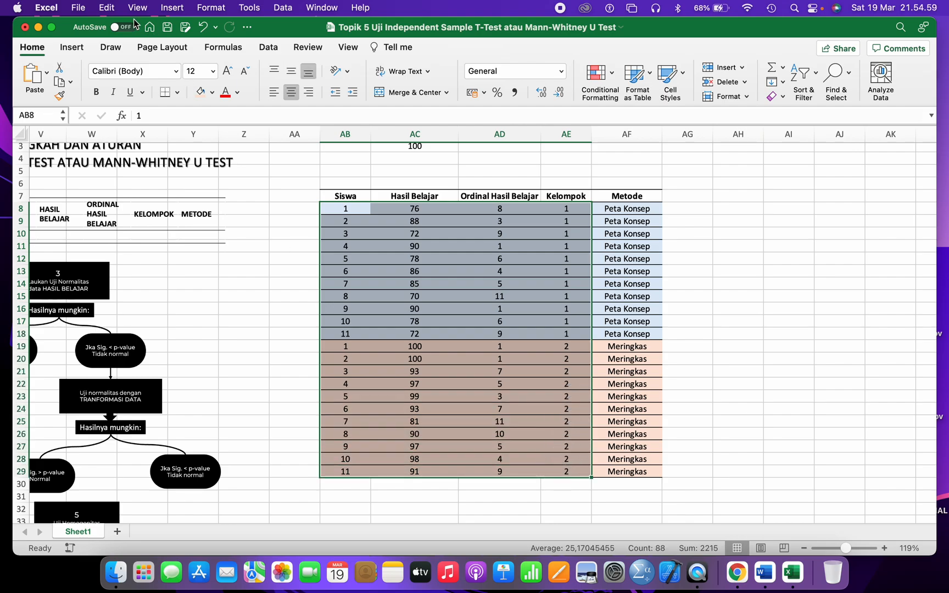
left_click(106, 8)
left_click(128, 82)
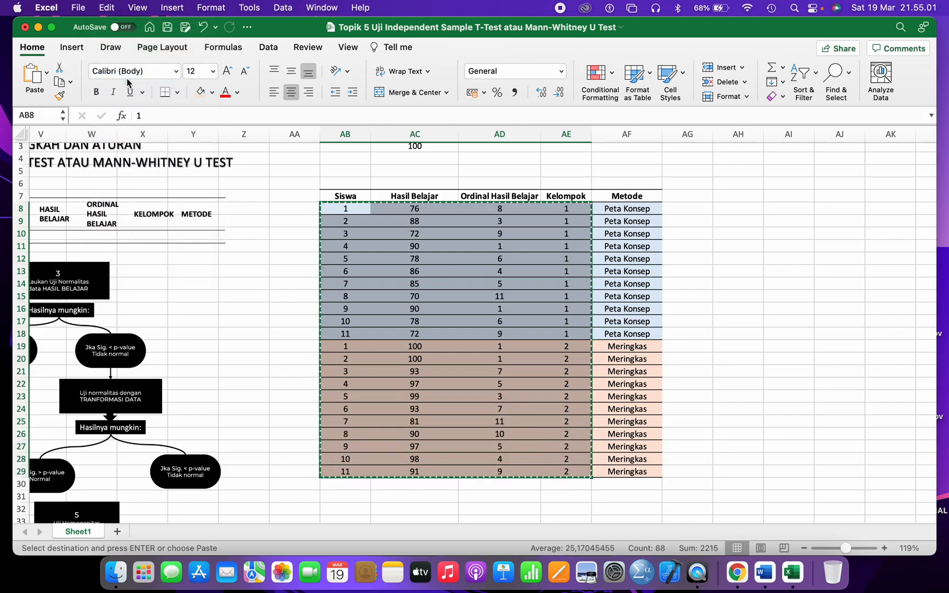
left_click(643, 572)
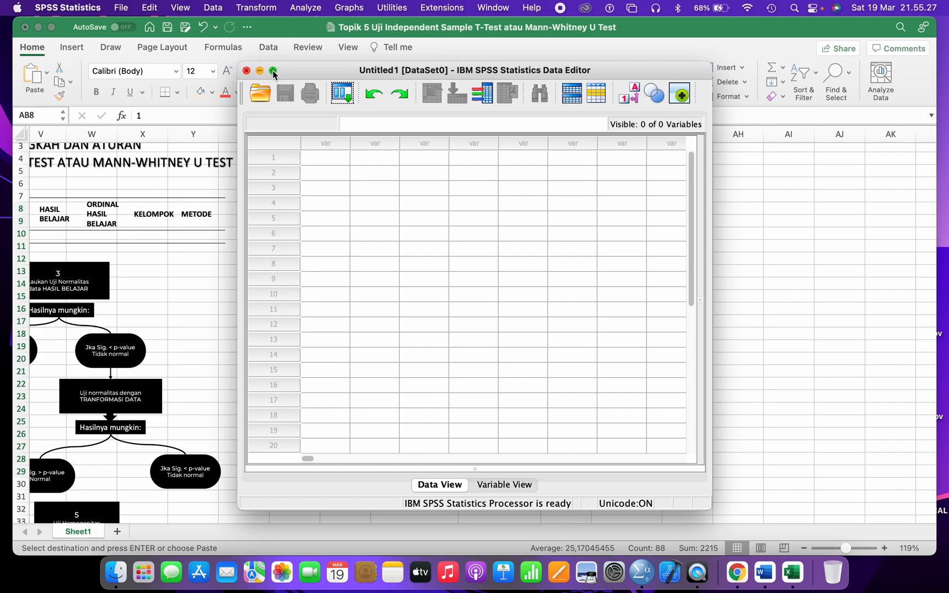
left_click(273, 71)
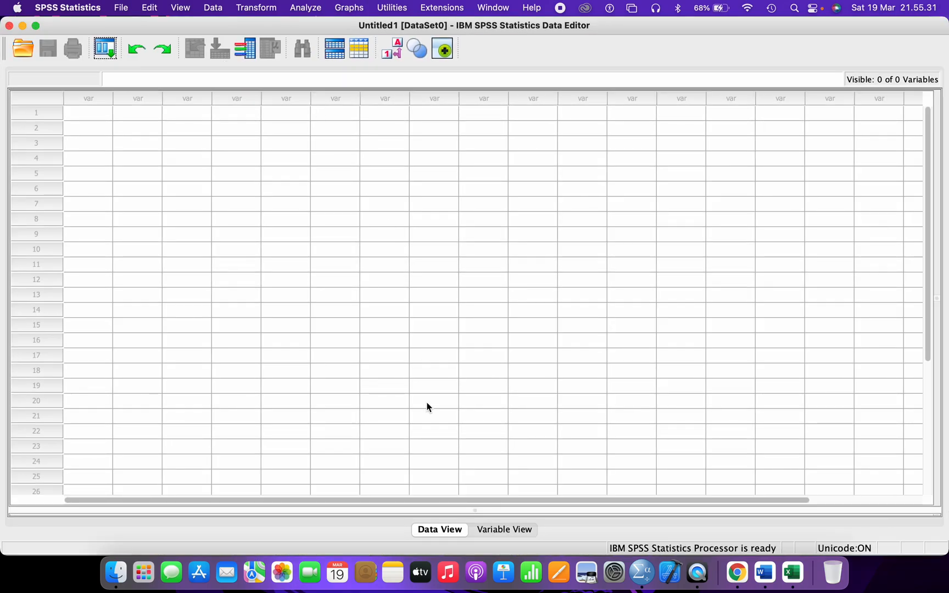
left_click(492, 532)
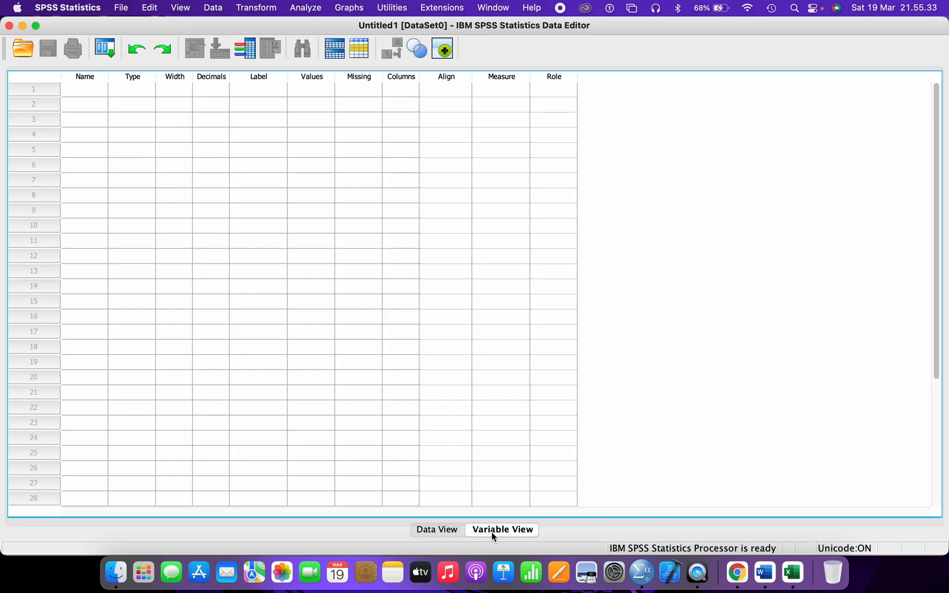
left_click(447, 530)
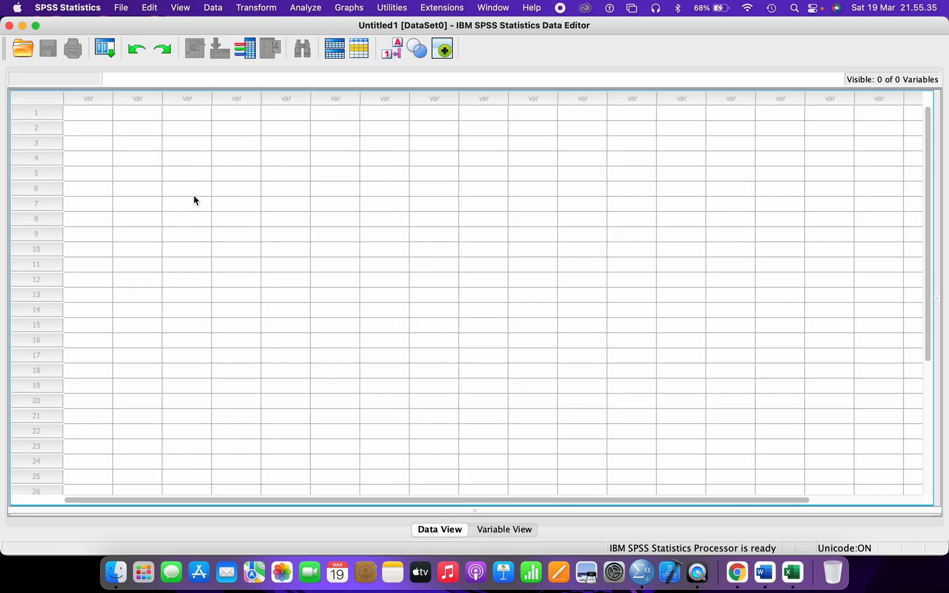
left_click(80, 114)
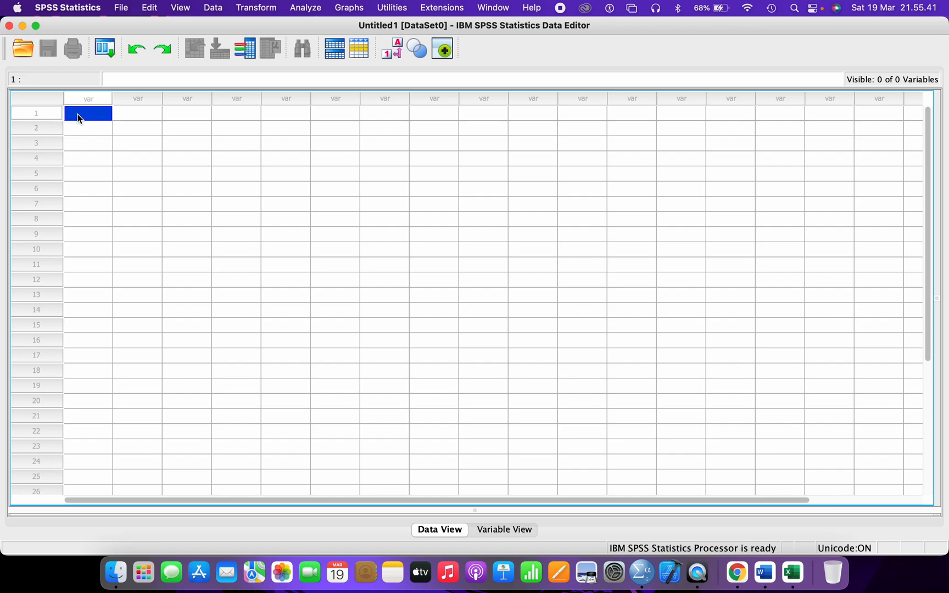
- Paste the Excel data into the Data Editor and check each of the four pasted columns
left_click(149, 8)
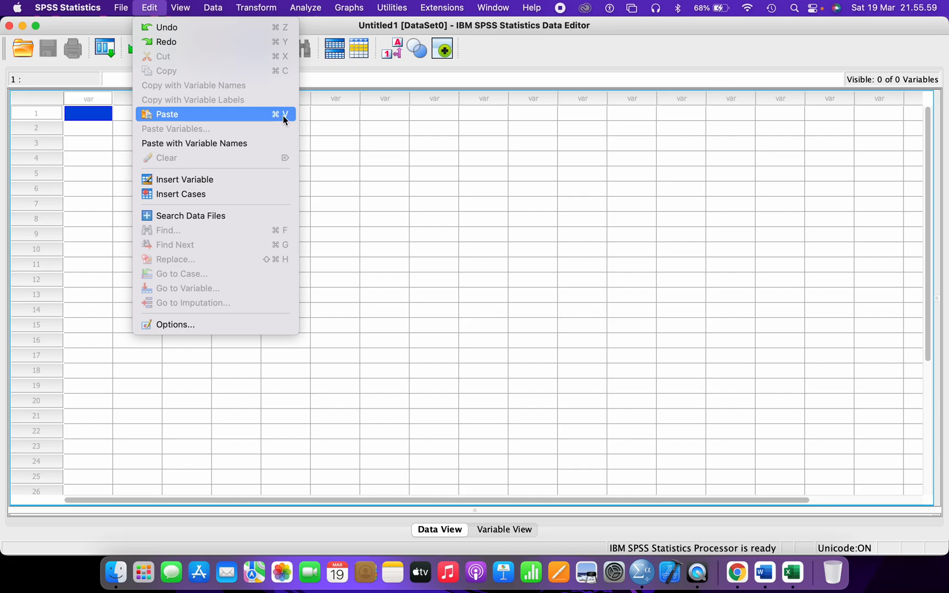
left_click(242, 116)
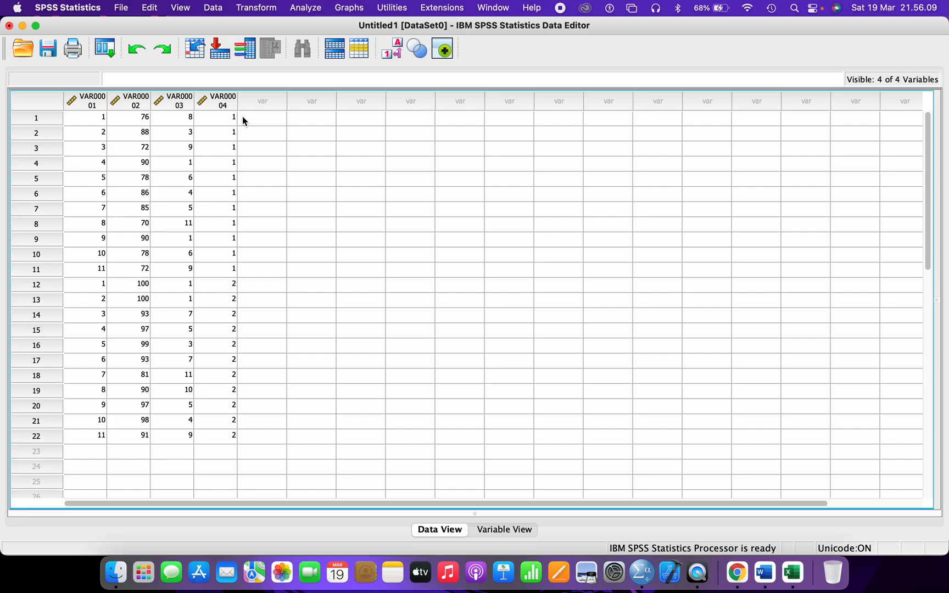
left_click(100, 104)
left_click(140, 102)
left_click(177, 102)
left_click(225, 102)
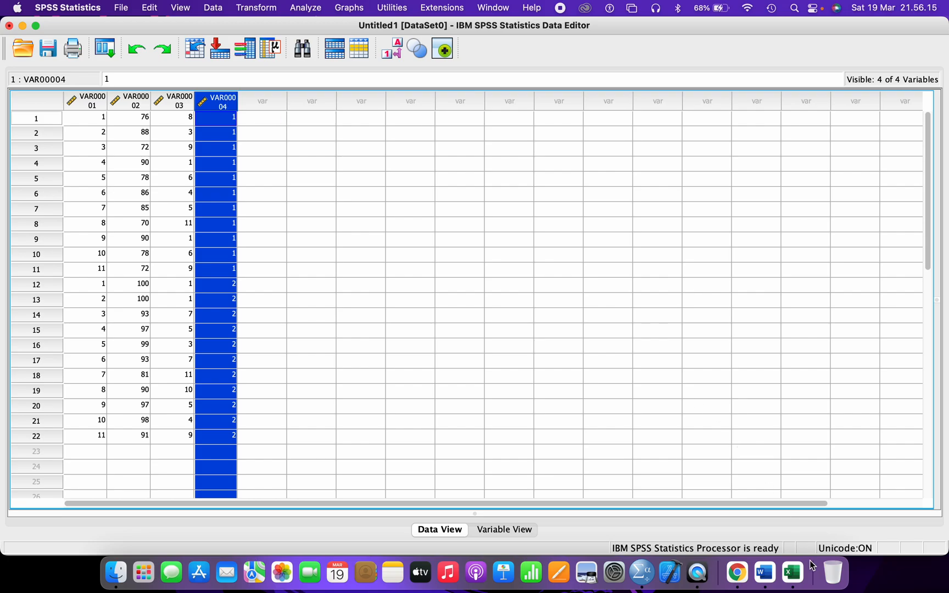
left_click(91, 102)
left_click(127, 103)
left_click(172, 101)
left_click(230, 103)
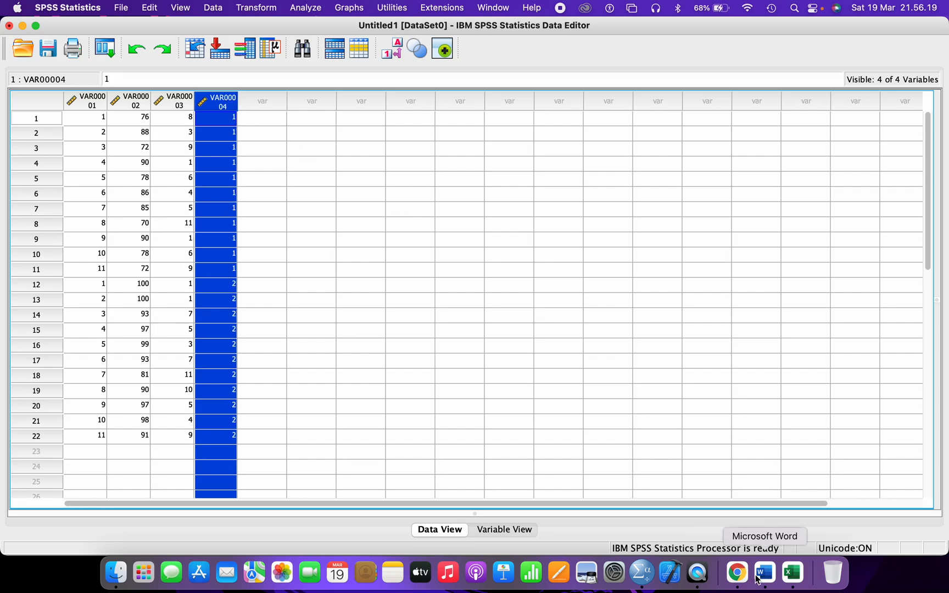
left_click(793, 573)
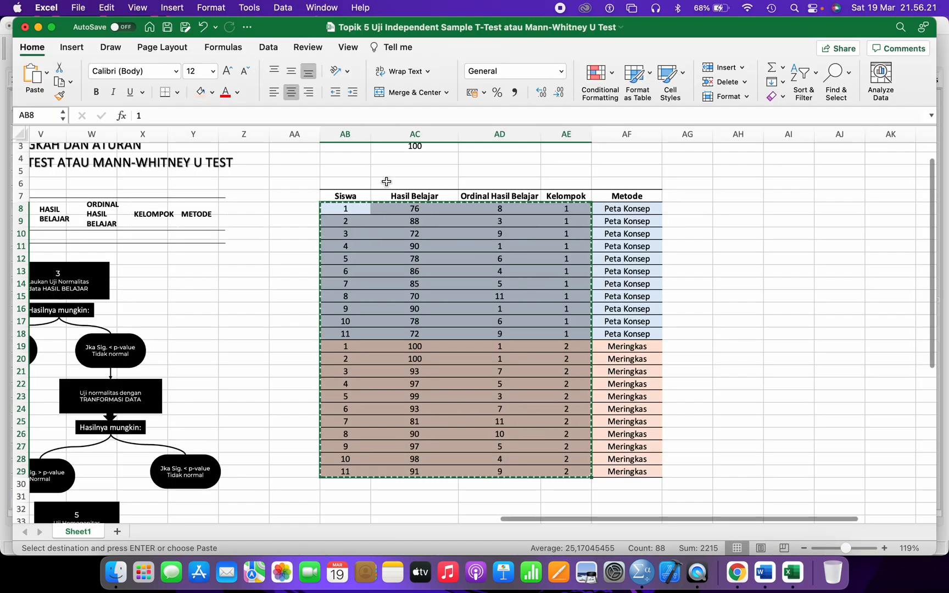
left_click(357, 196)
left_click(416, 196)
left_click(511, 196)
left_click(570, 199)
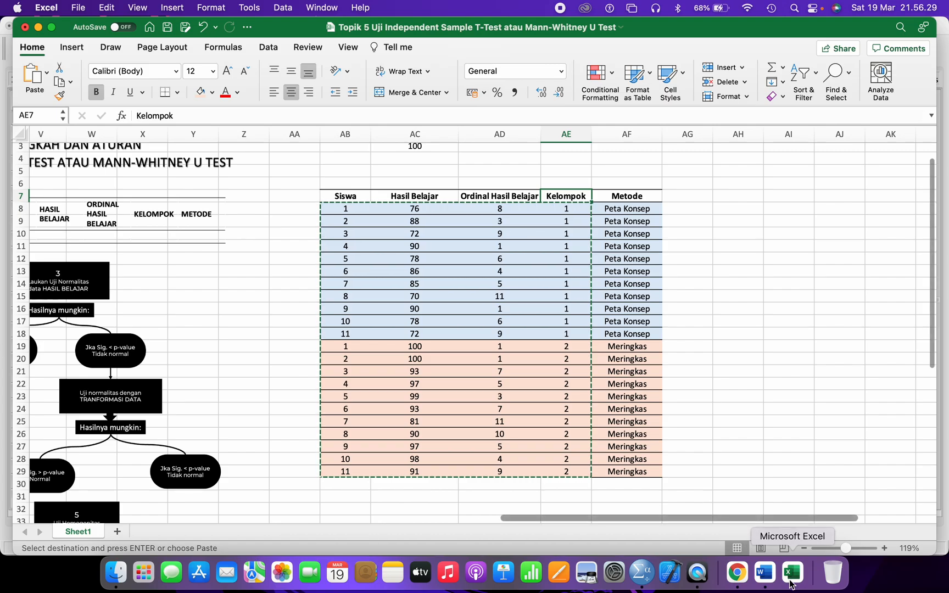
left_click(645, 572)
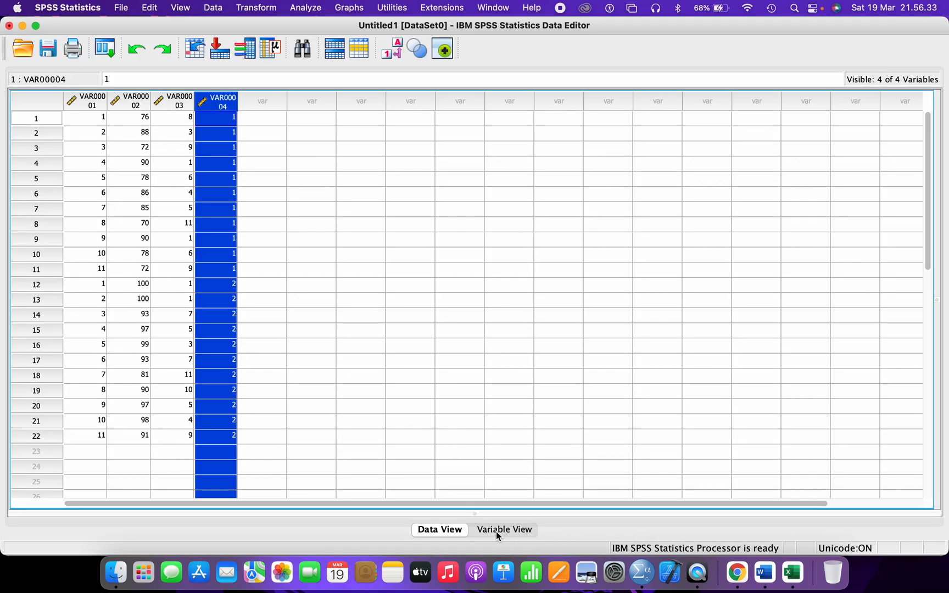
- In Variable View, rename the first two variables SISWA and HB
left_click(496, 531)
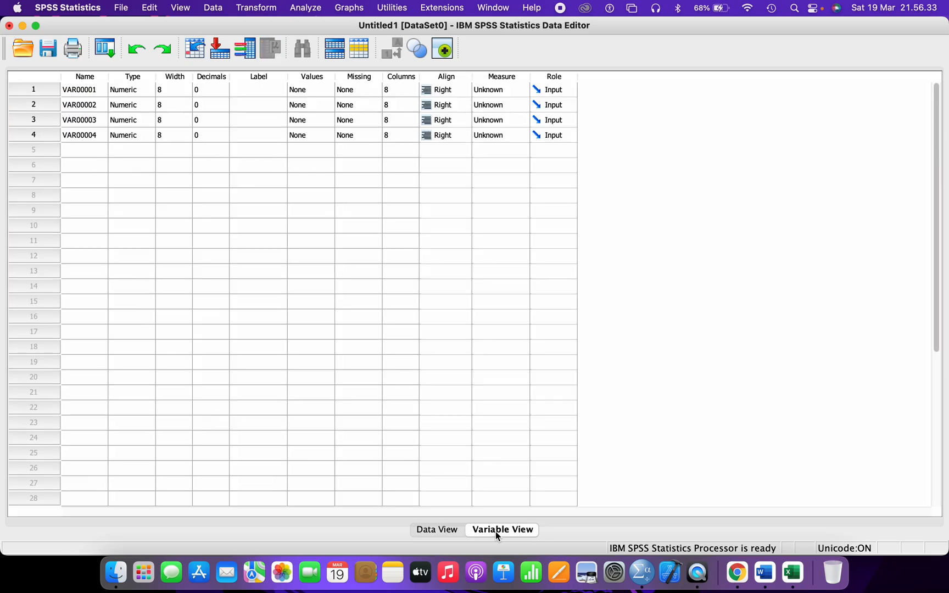
double_click(85, 90)
type("SISWA")
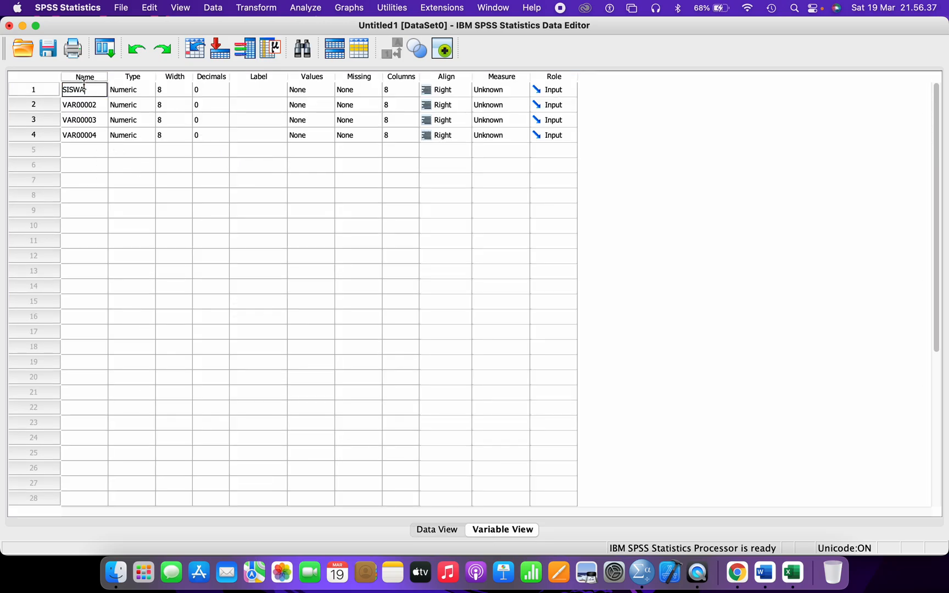
key("Return")
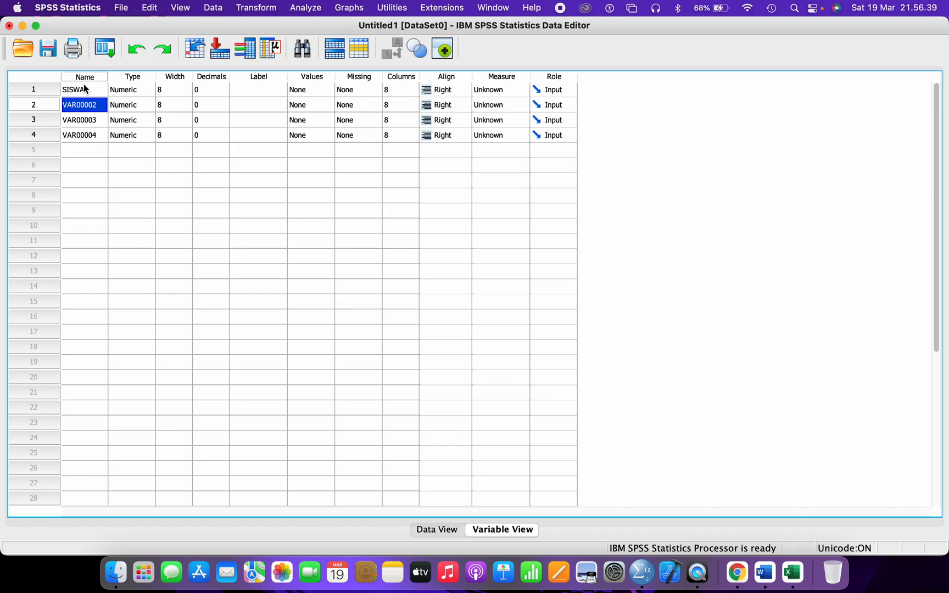
double_click(85, 107)
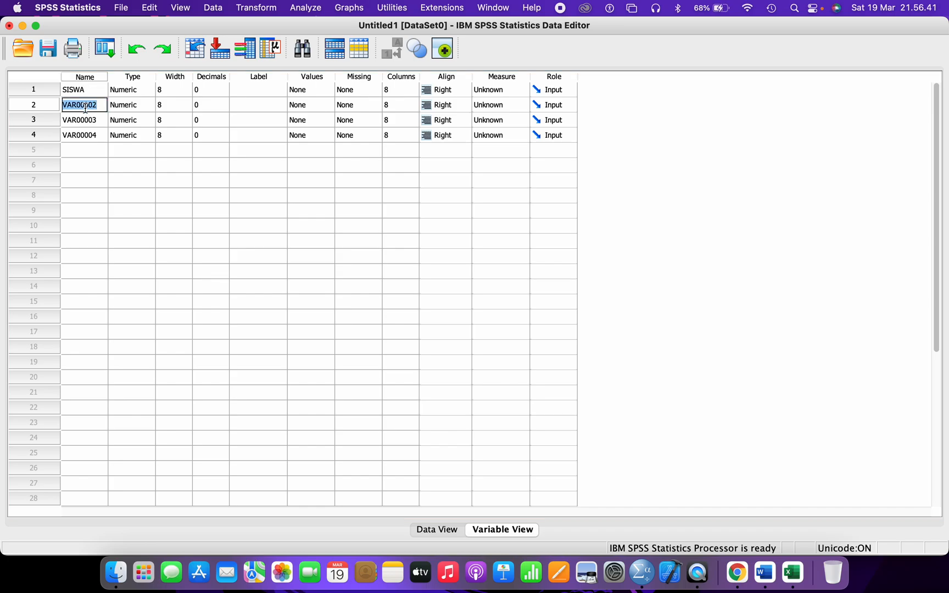
type("HB")
key("Return")
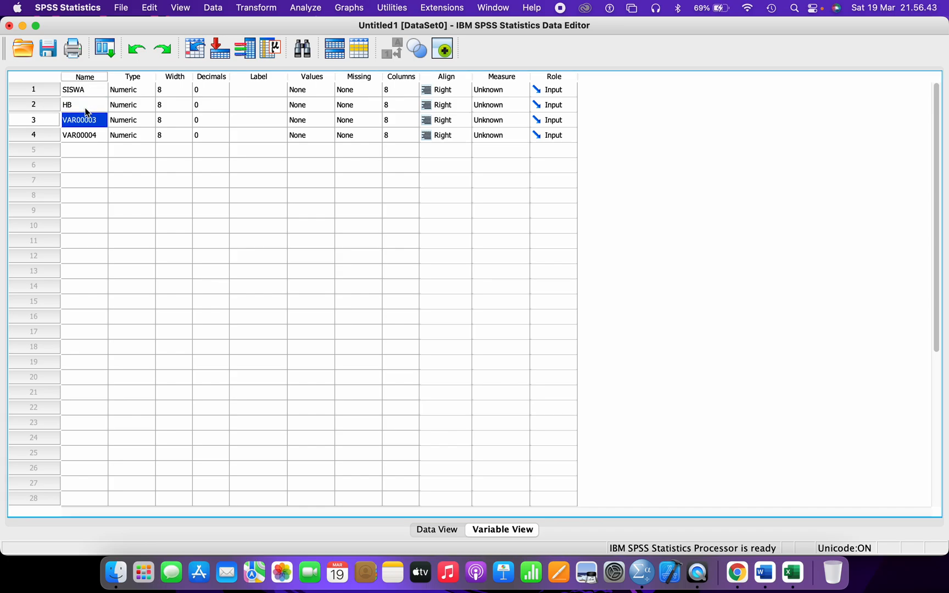
- Rename the third and fourth variables ORD_HB and KEL
double_click(82, 120)
type("ORD")
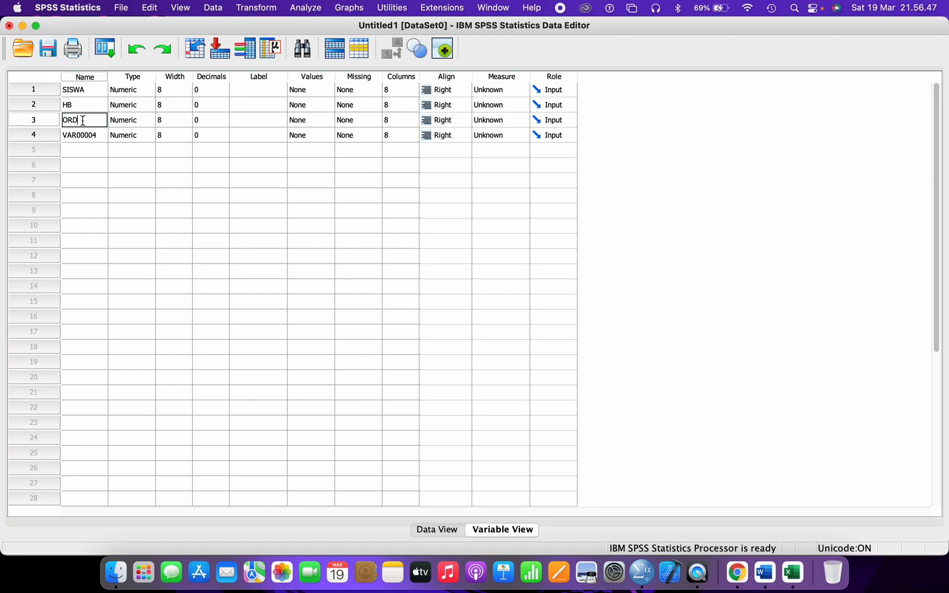
type("_HB")
key("Return")
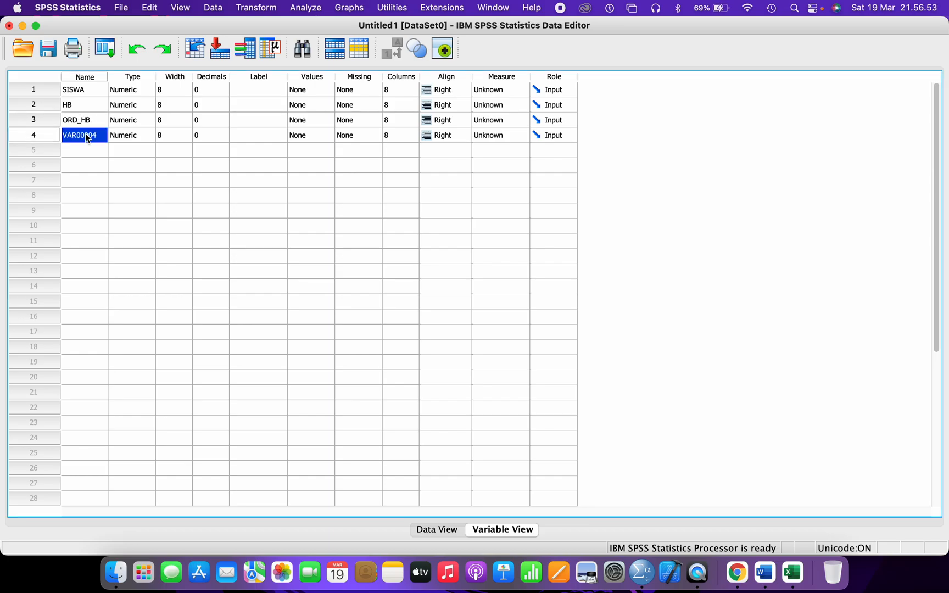
left_click(86, 135)
type("KEL")
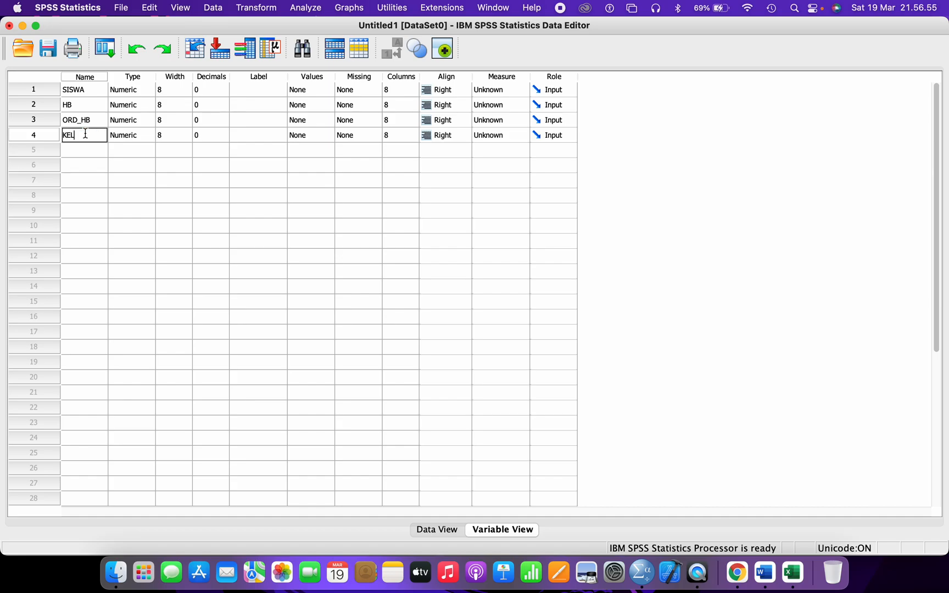
key("Return")
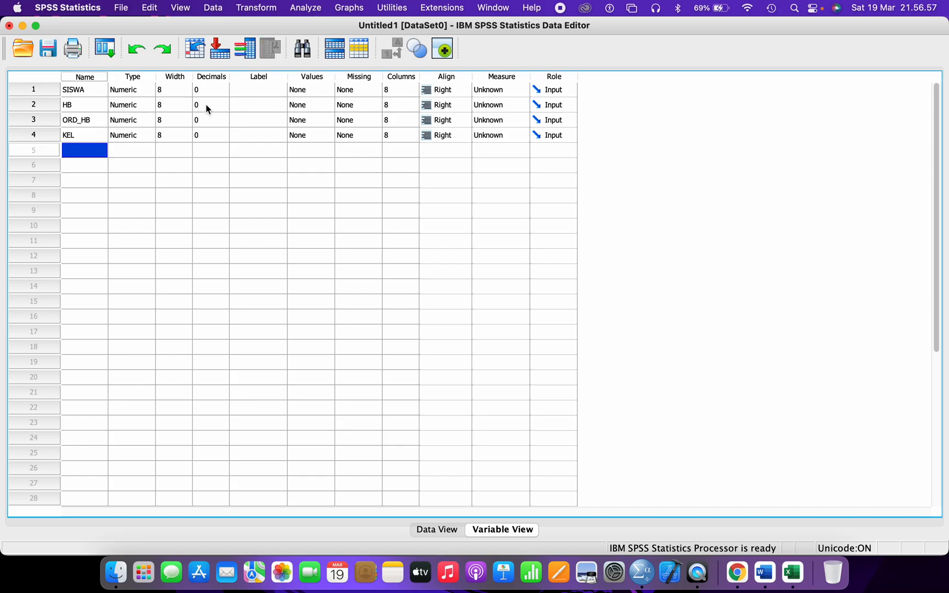
- Check the decimal places of SISWA, HB and ORD_HB
left_click(207, 94)
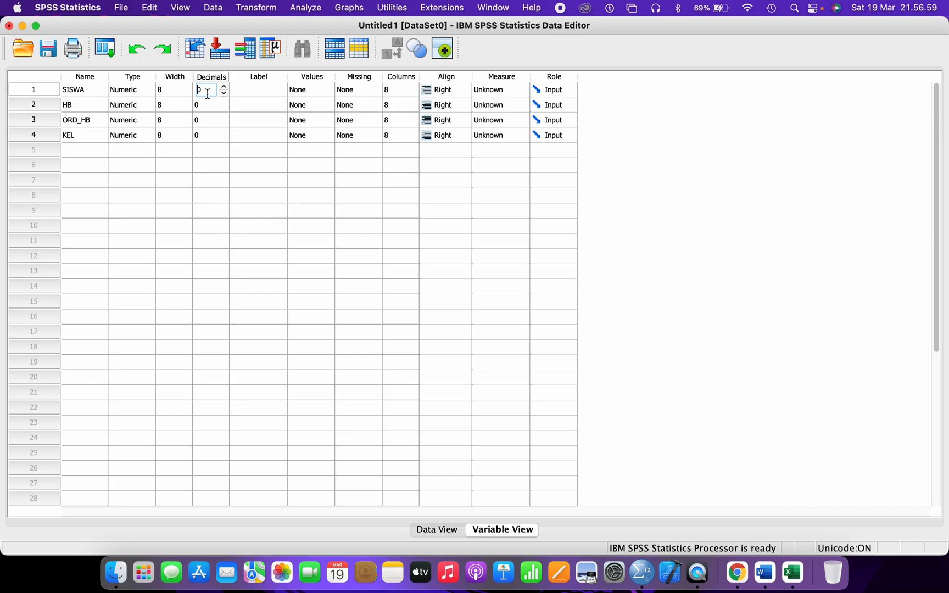
left_click(206, 103)
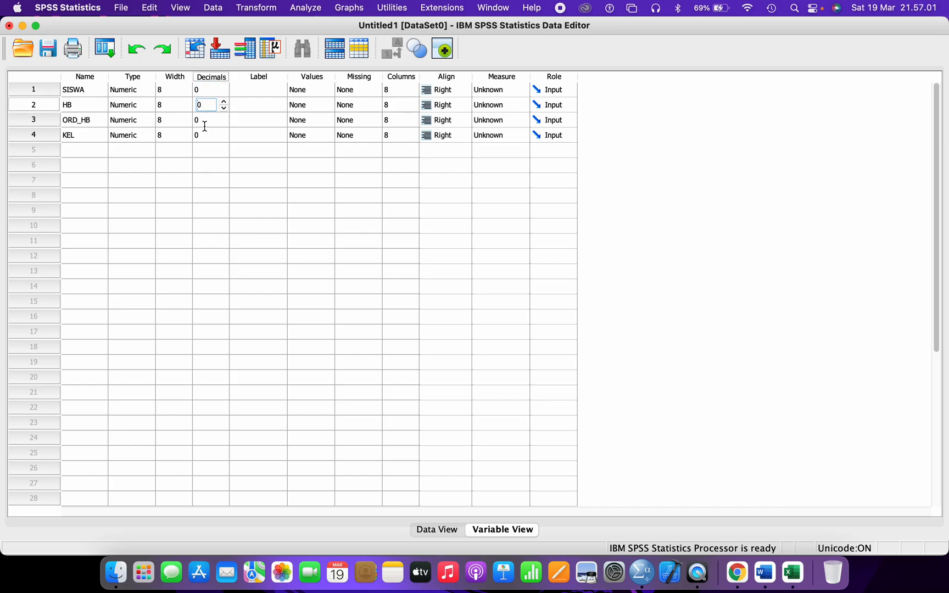
left_click(206, 123)
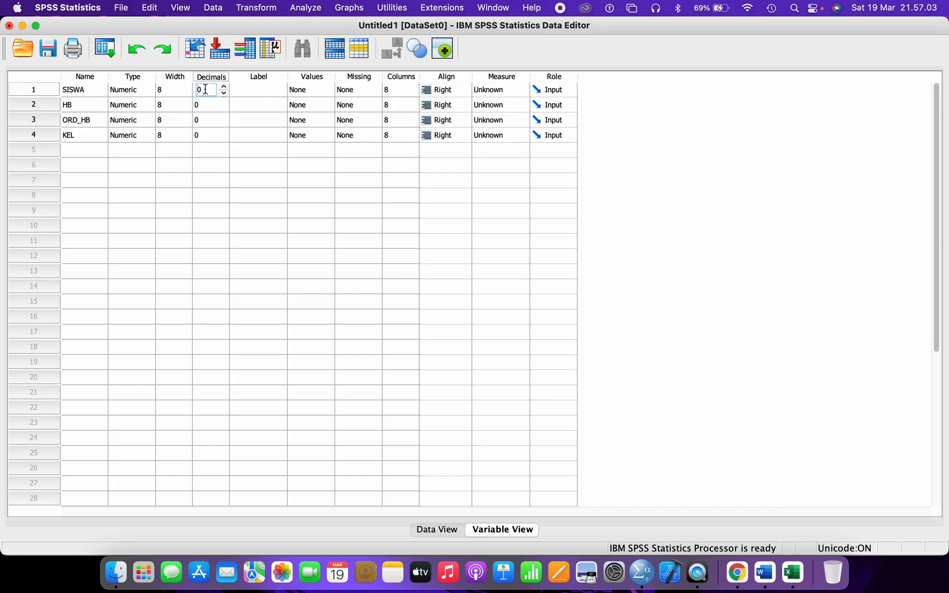
- Give HB the label 'HASIL BELAJAR'
left_click(247, 90)
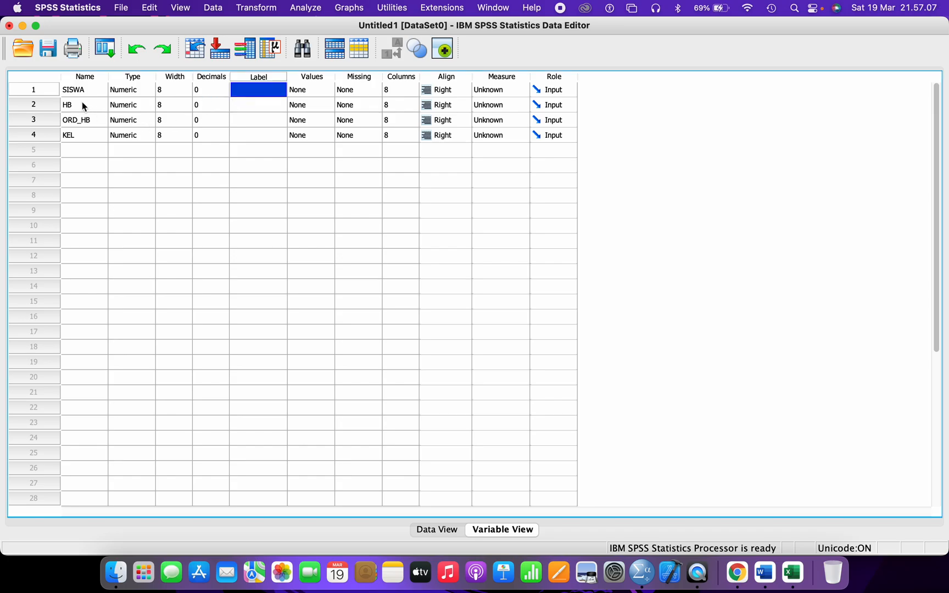
left_click(80, 110)
left_click(249, 105)
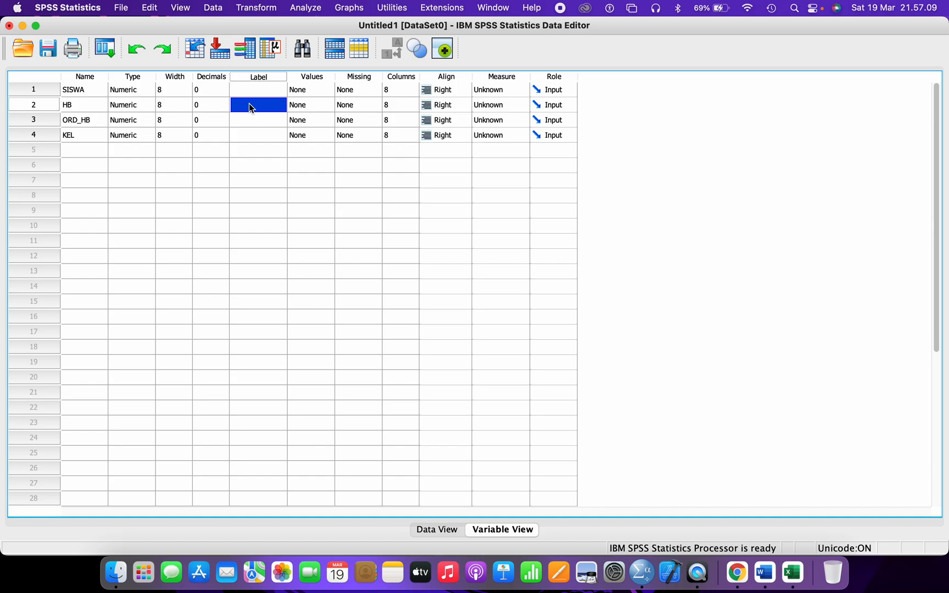
type("HASILBELAJAR")
left_click(251, 106)
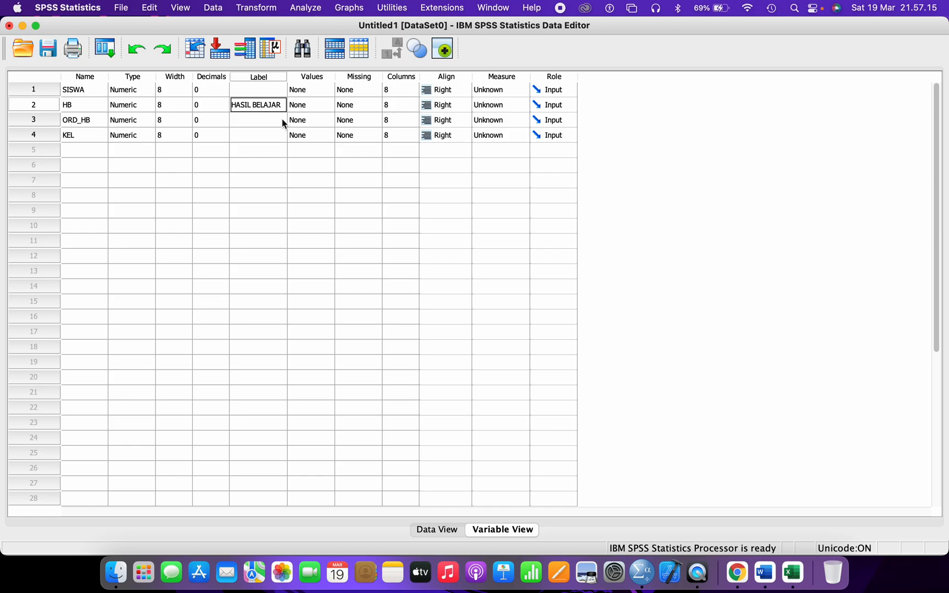
left_click(281, 119)
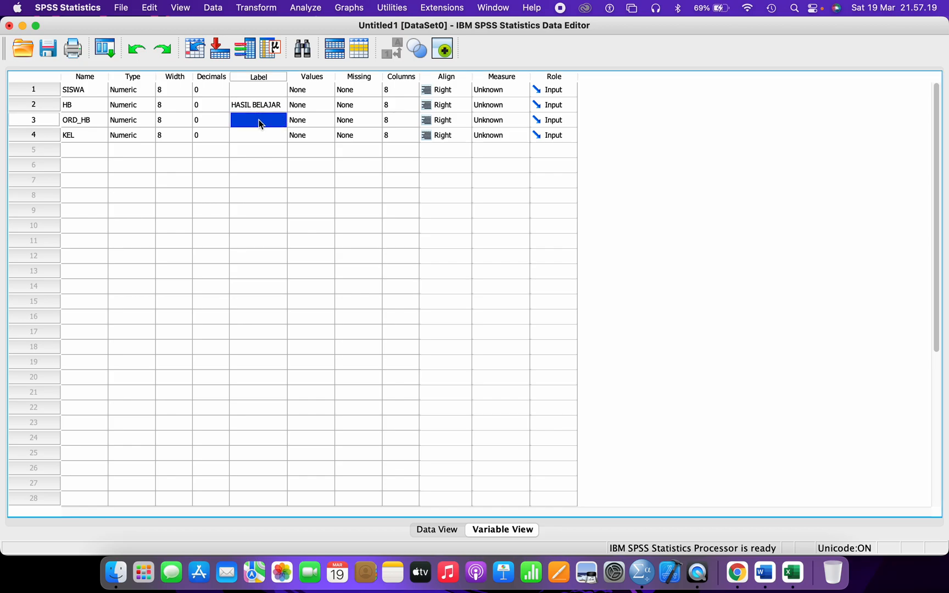
- Label ORD_HB 'ORDINAL HASIL BELAJAR' and KEL 'KELOMPOK', widening the Label column
type("ORDINAL H")
type("ASIL BELAJAR")
key("Return")
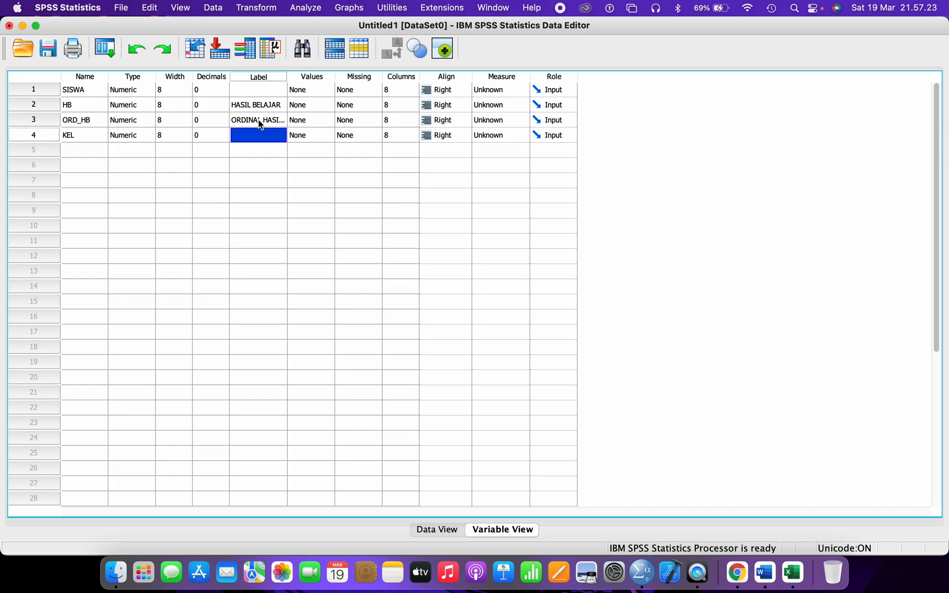
left_click_drag(287, 77, 334, 77)
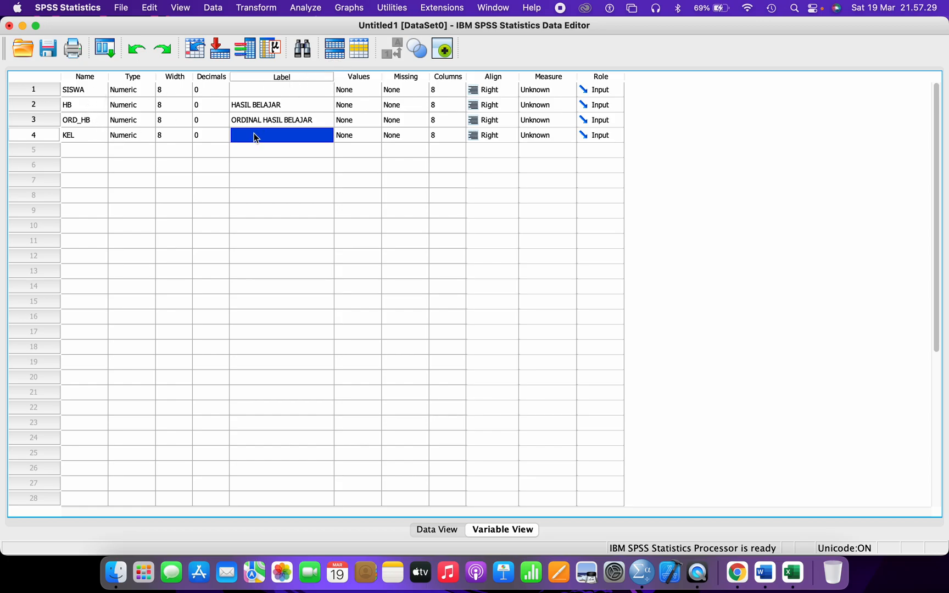
type("KELOMPOK")
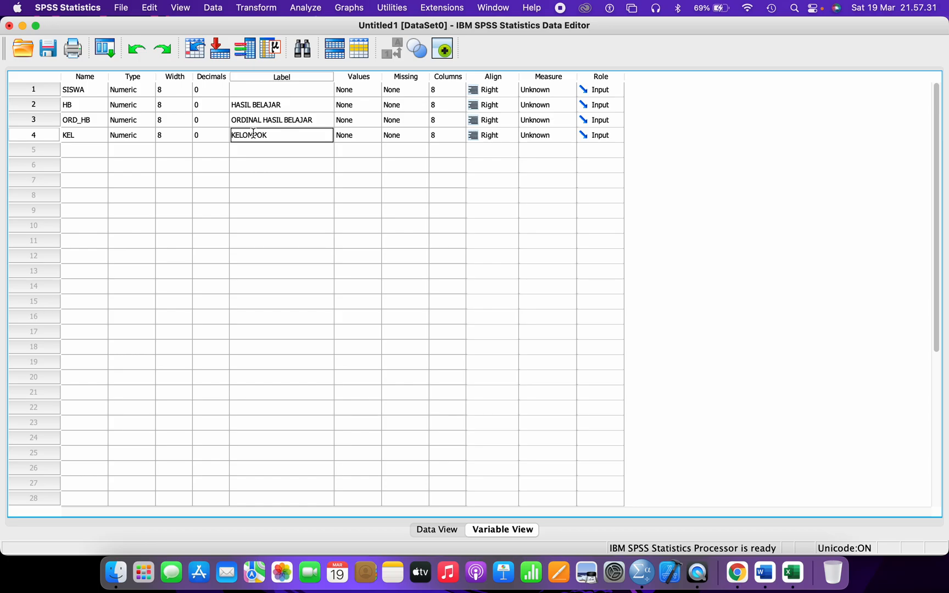
key("Return")
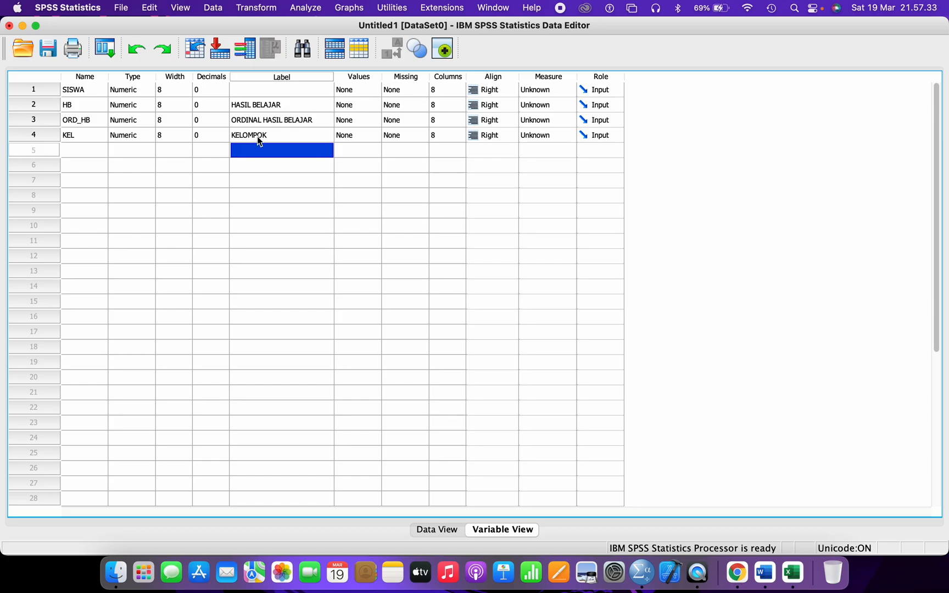
left_click(257, 136)
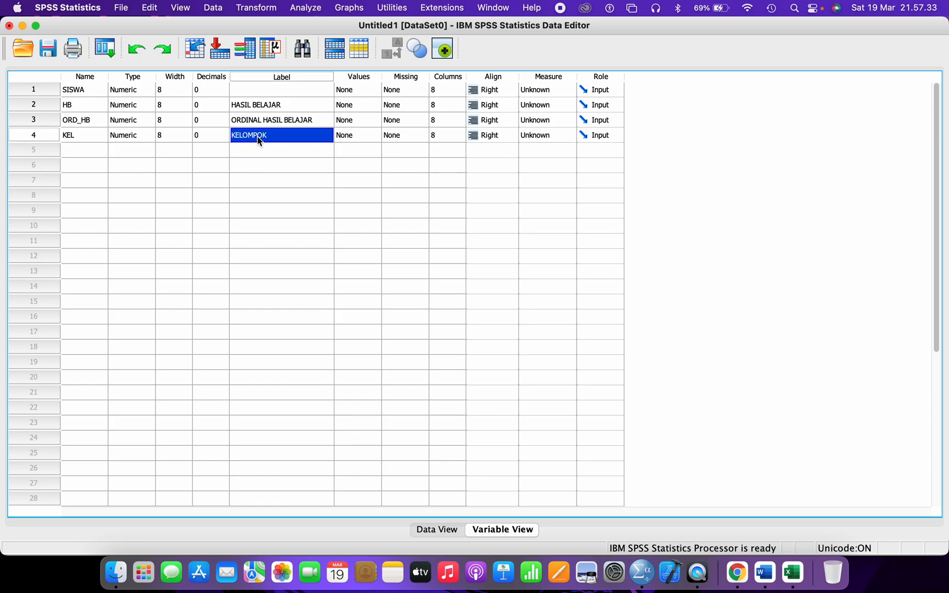
left_click(354, 138)
- Add the value label 1 = 'Peta Konsep' for KEL
left_click(374, 136)
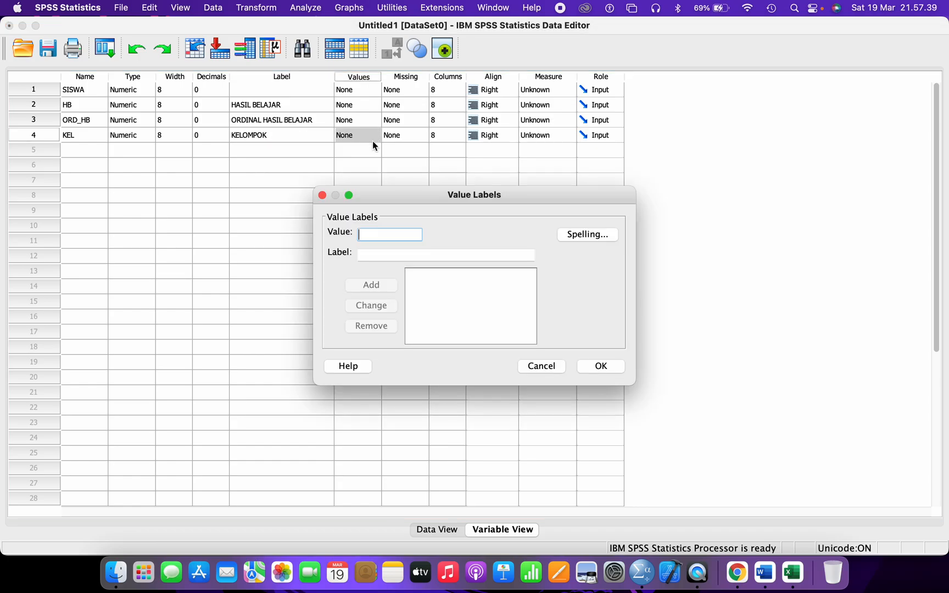
type("1")
left_click(375, 252)
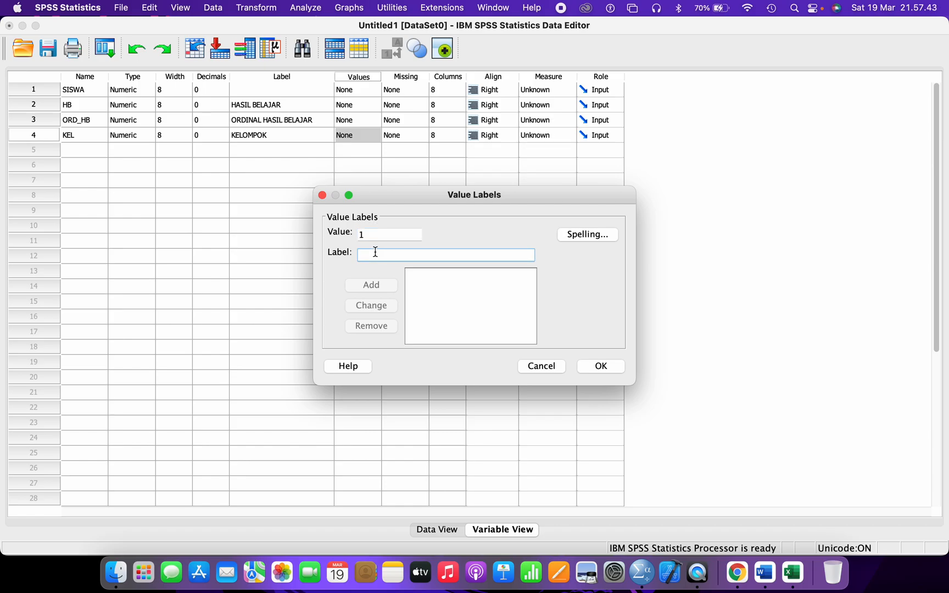
type("Peta Konsep")
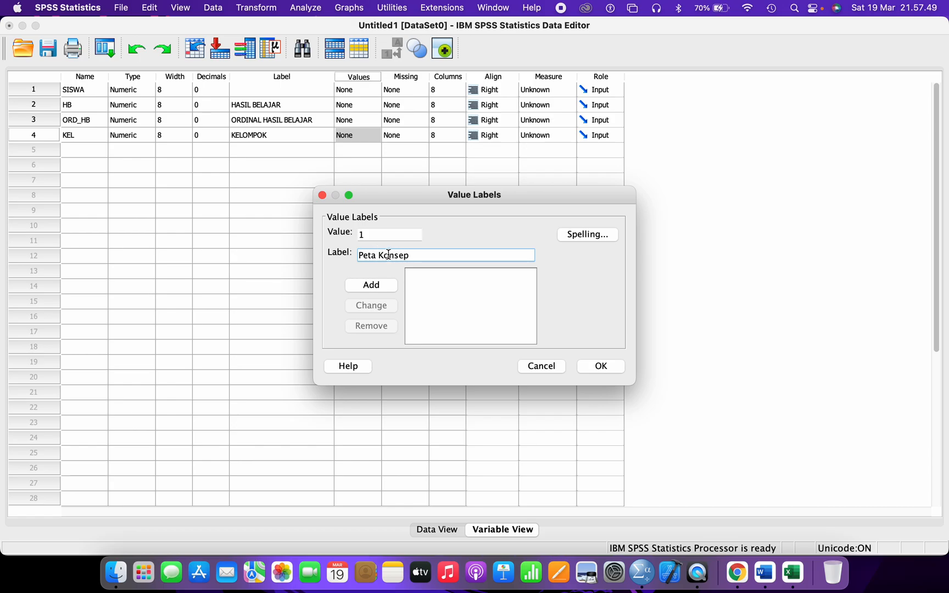
left_click(374, 285)
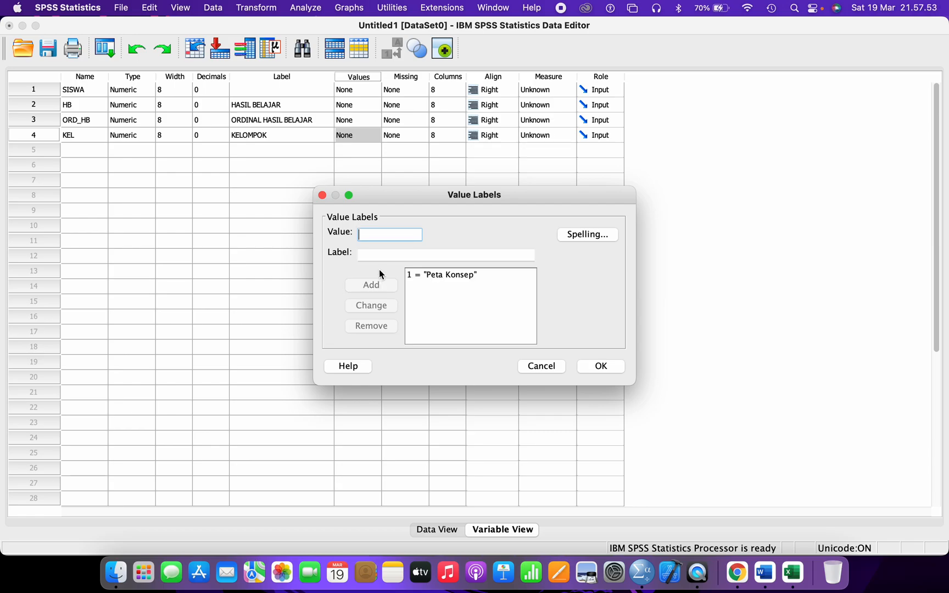
- Add 2 = 'Meringkas' and apply KEL's value labels
type("2")
left_click(380, 253)
type("Meringkas")
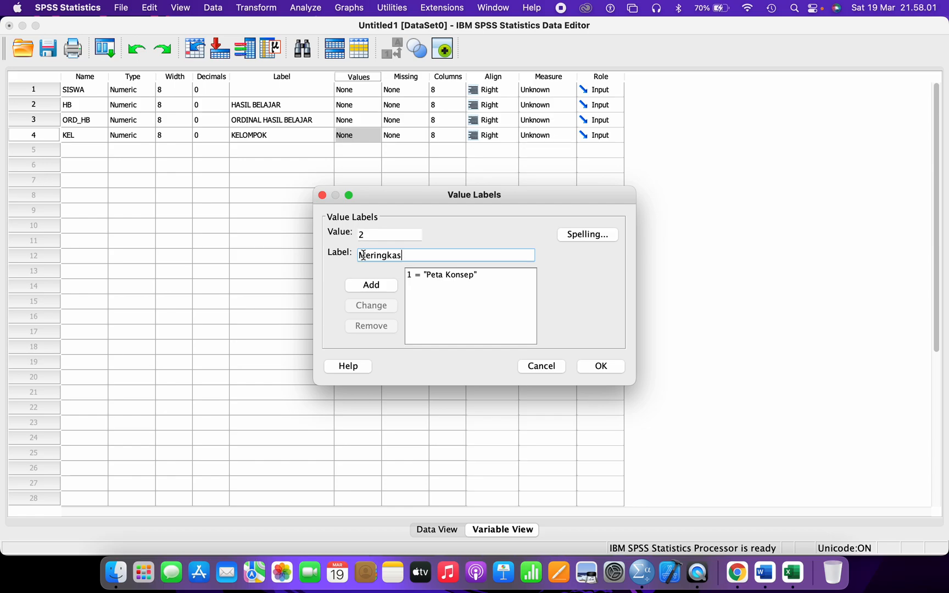
left_click(363, 284)
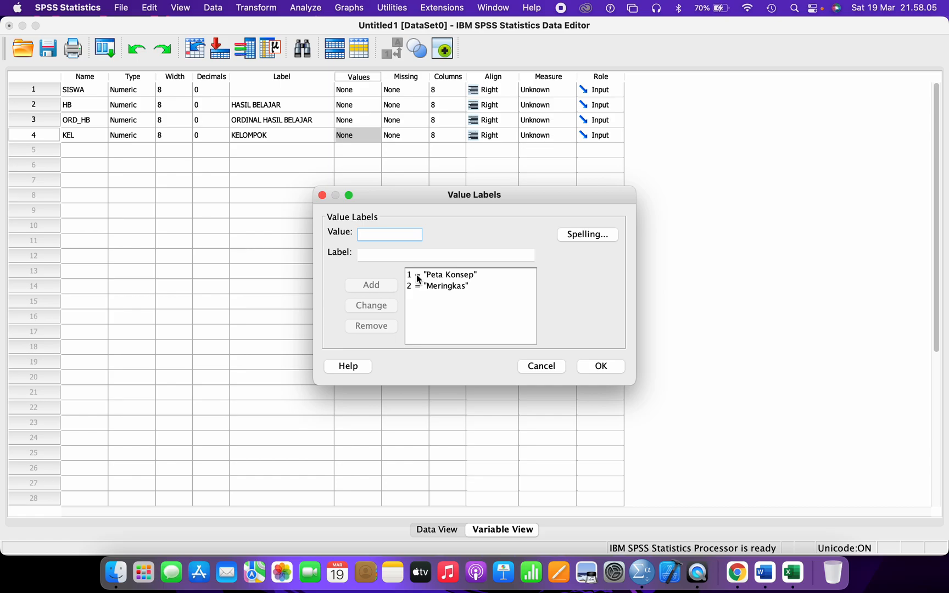
left_click(422, 287)
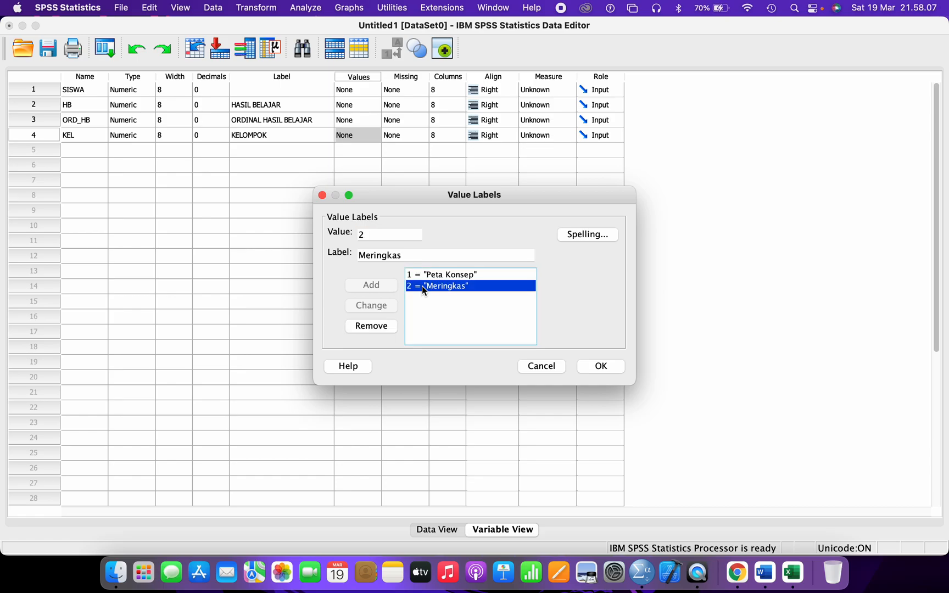
left_click(601, 365)
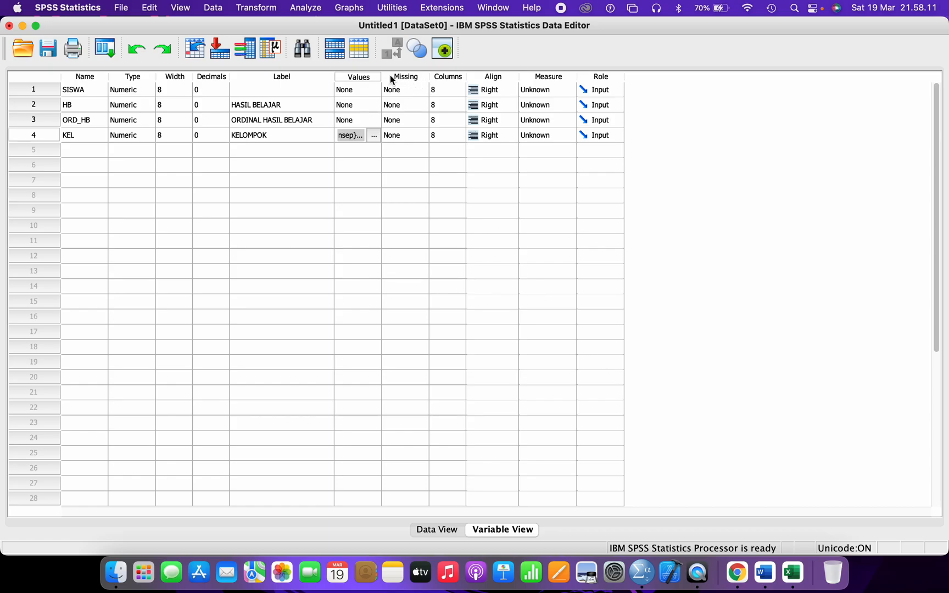
- Widen the Values column and recheck KEL's value labels without changes
left_click_drag(383, 75, 468, 76)
left_click(371, 139)
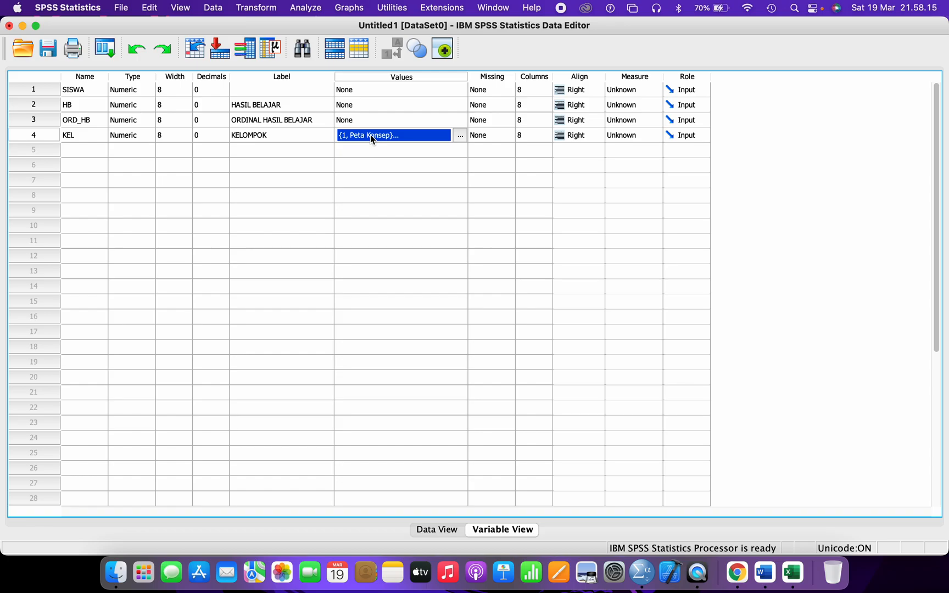
left_click(459, 137)
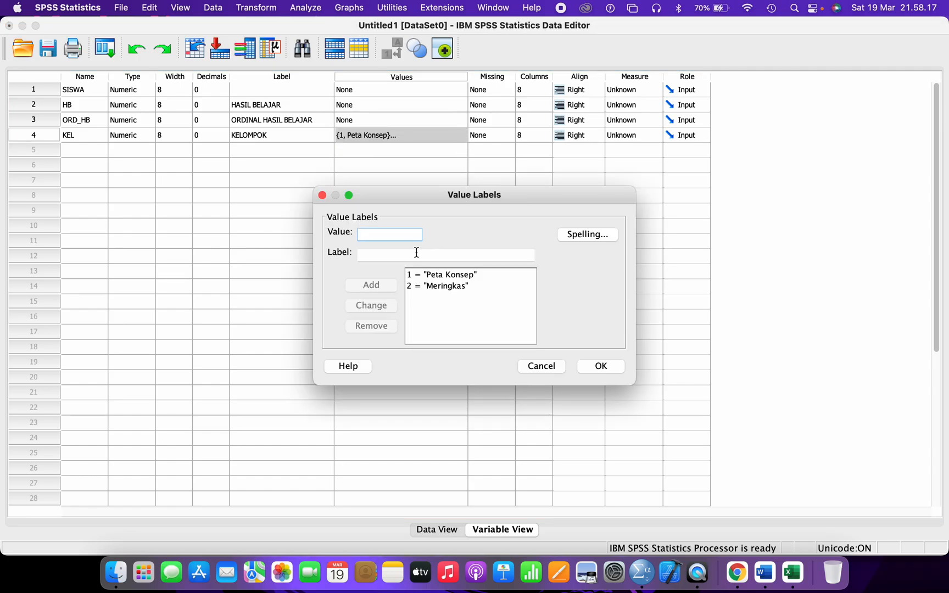
left_click(595, 366)
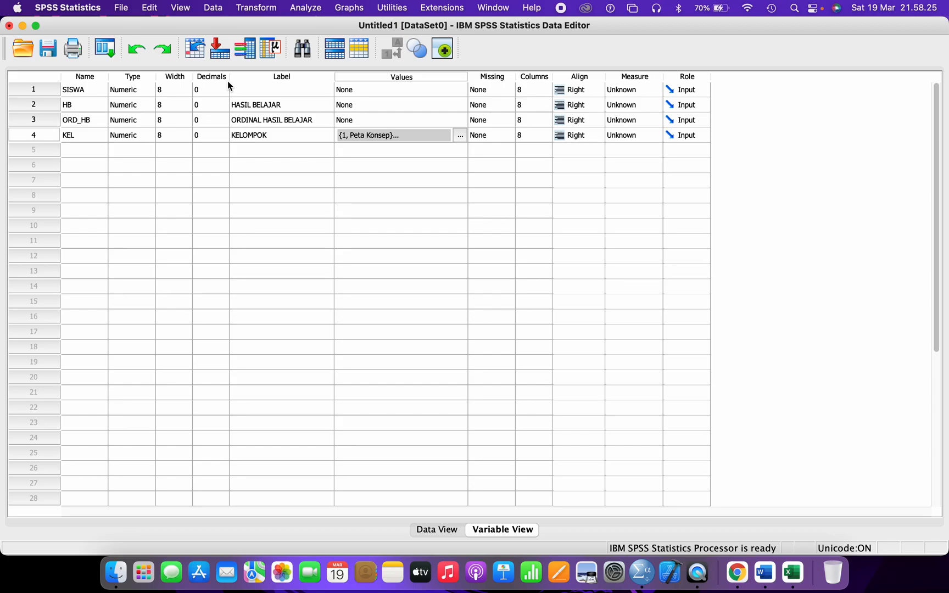
- In the Measure column choose Scale for SISWA and HB, Ordinal for ORD_HB, Nominal for KEL
left_click(641, 88)
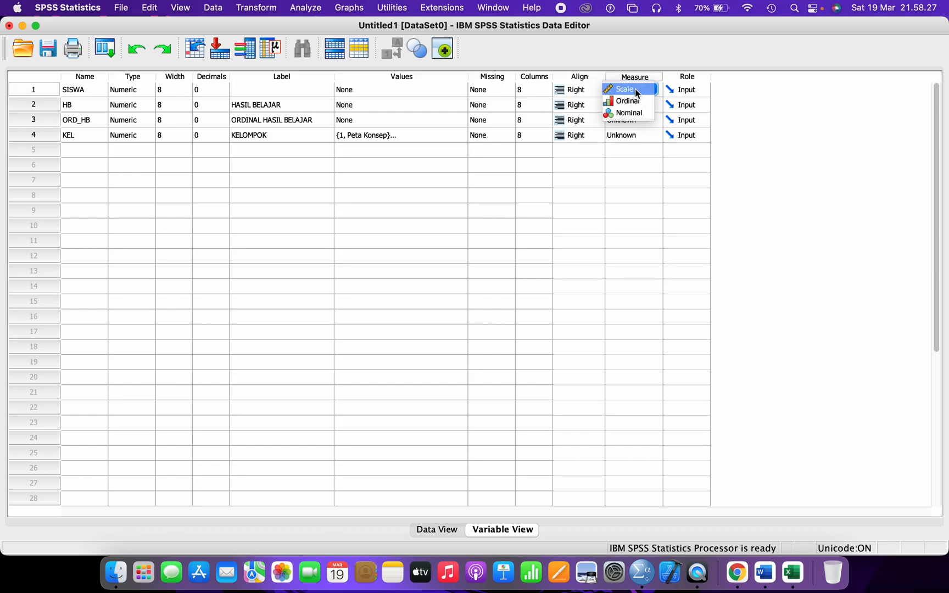
left_click(635, 90)
left_click(634, 105)
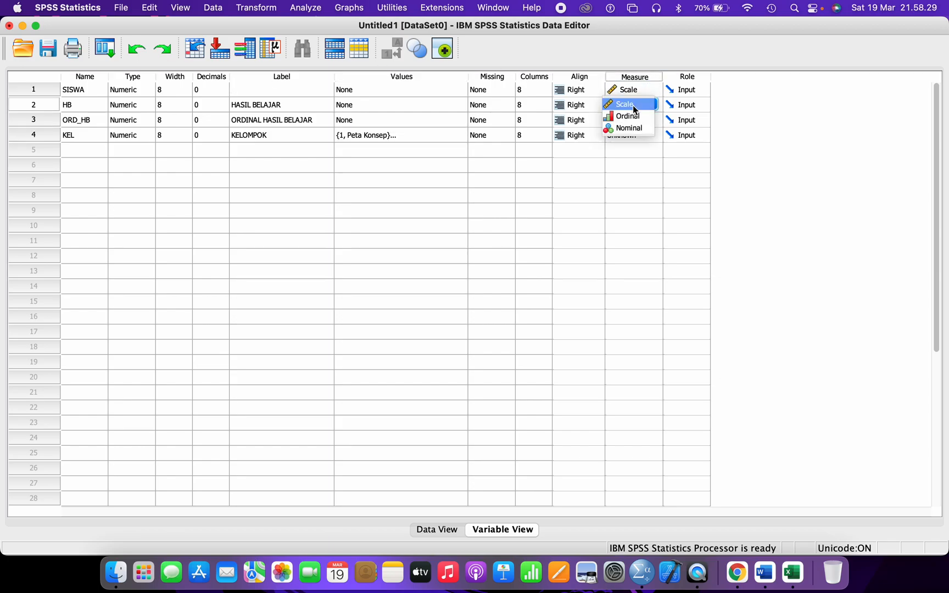
left_click(633, 106)
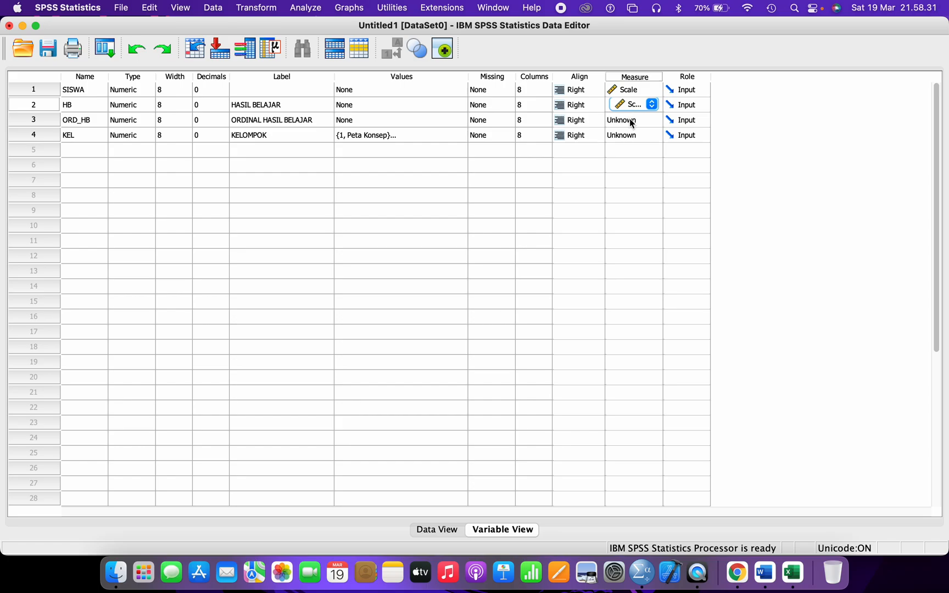
left_click(629, 120)
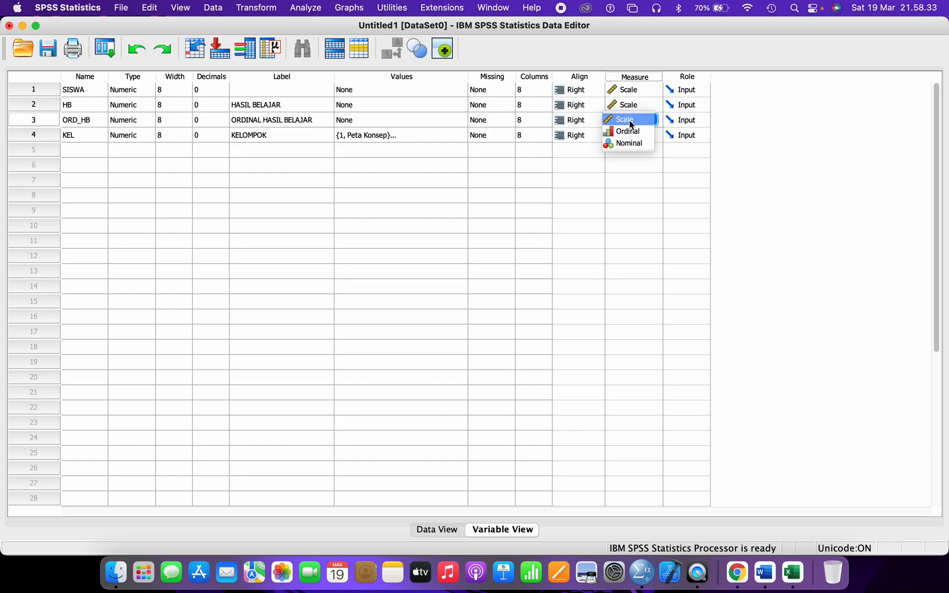
left_click(627, 133)
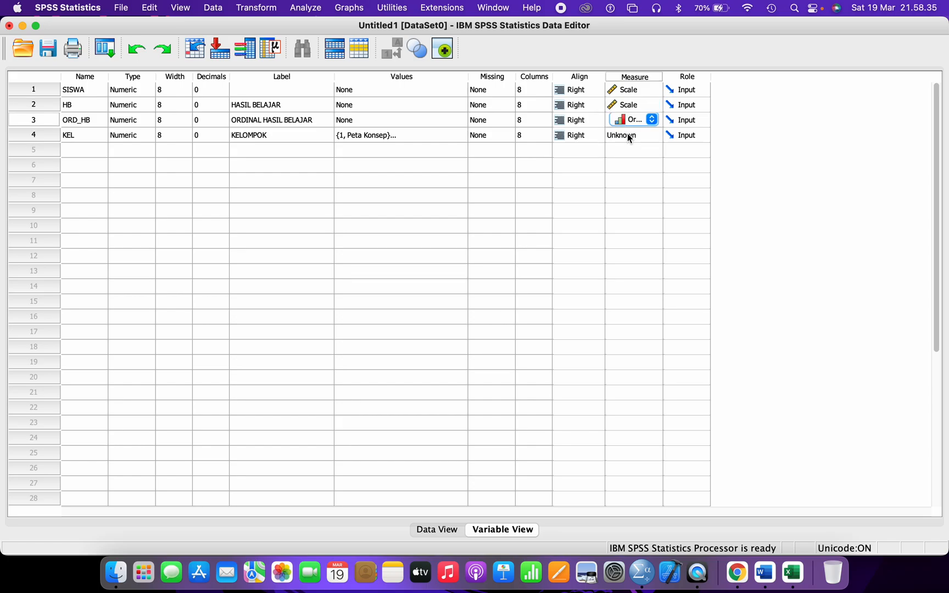
left_click(629, 136)
left_click(627, 157)
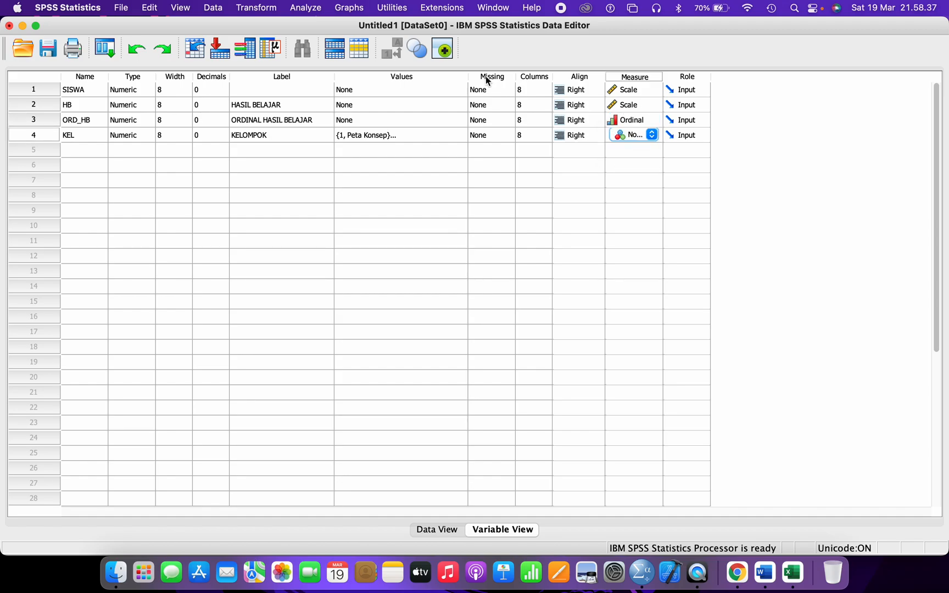
- Resize the Values and Columns columns and review each variable's row
left_click_drag(468, 75, 237, 94)
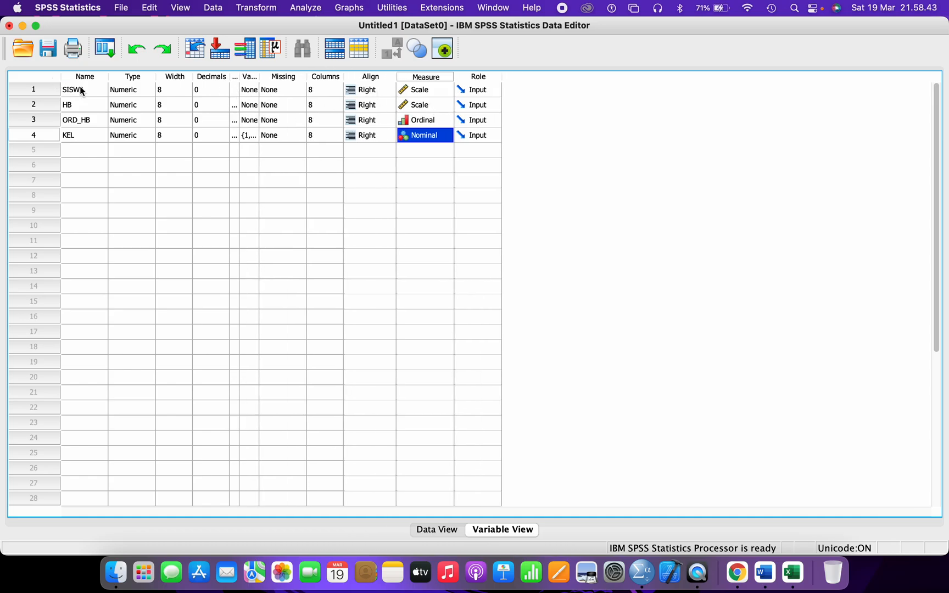
left_click_drag(258, 77, 361, 79)
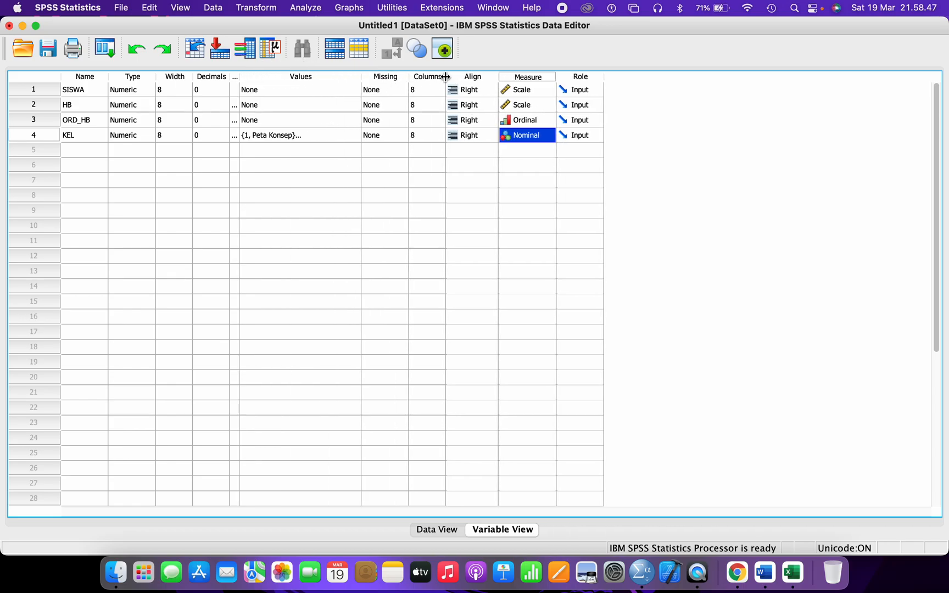
left_click_drag(446, 77, 470, 77)
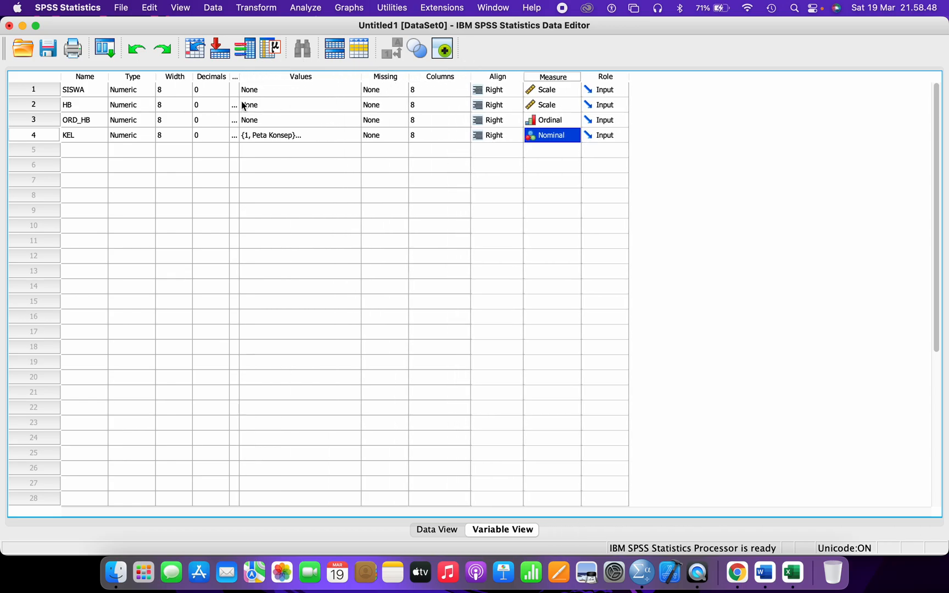
left_click(37, 104)
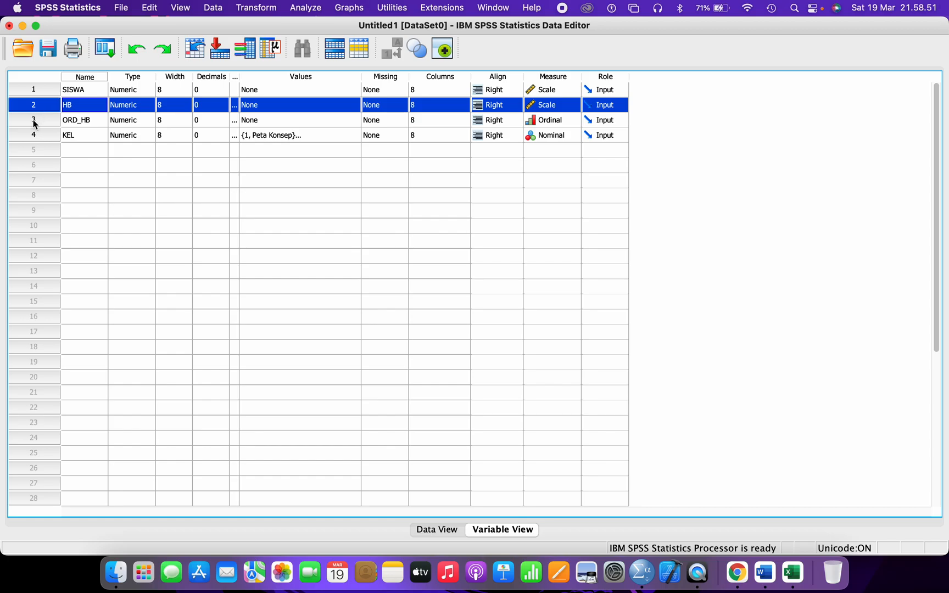
left_click(34, 122)
left_click(34, 136)
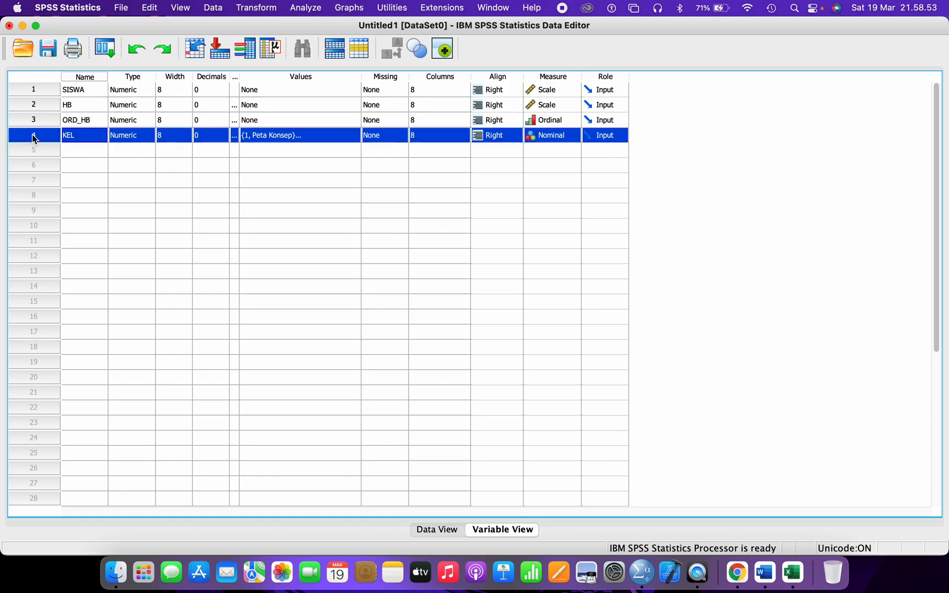
left_click(34, 88)
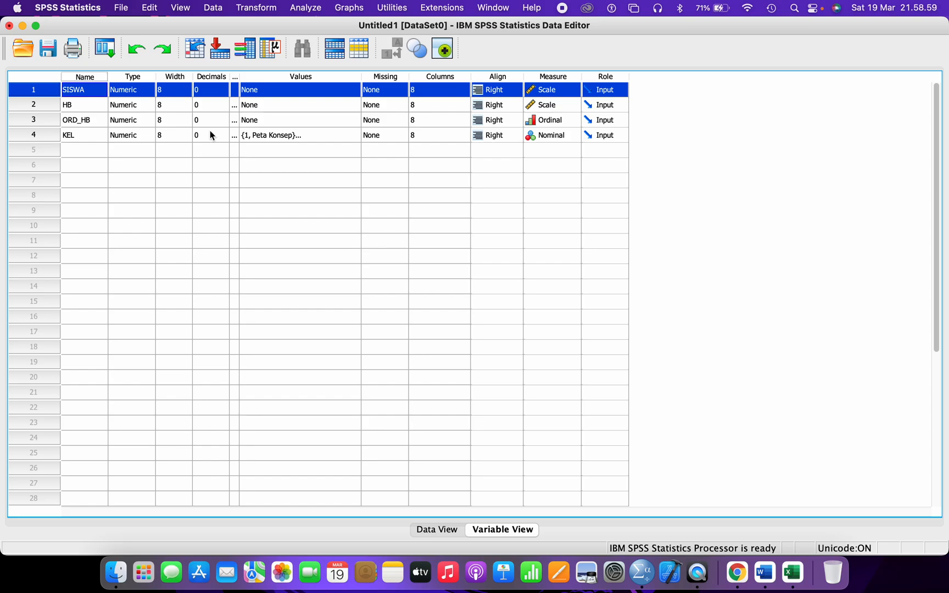
- Save the data as 'Data Tugas Proyek 5 Uji Independent Sample T-Test atau Mann-Whitney U Test.sav'
left_click(48, 50)
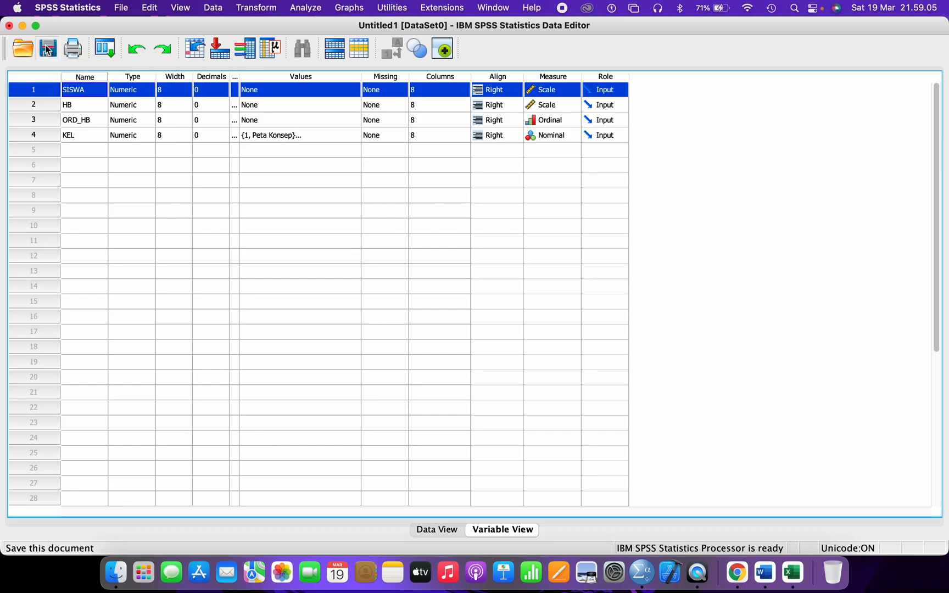
type("Da")
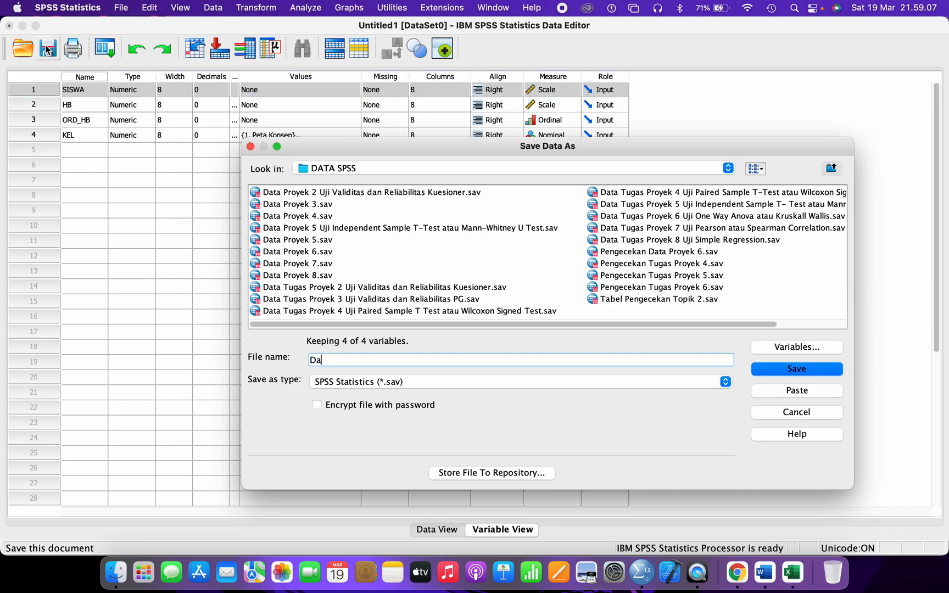
type("ta Tugas Proyek 5 Uji Indepen")
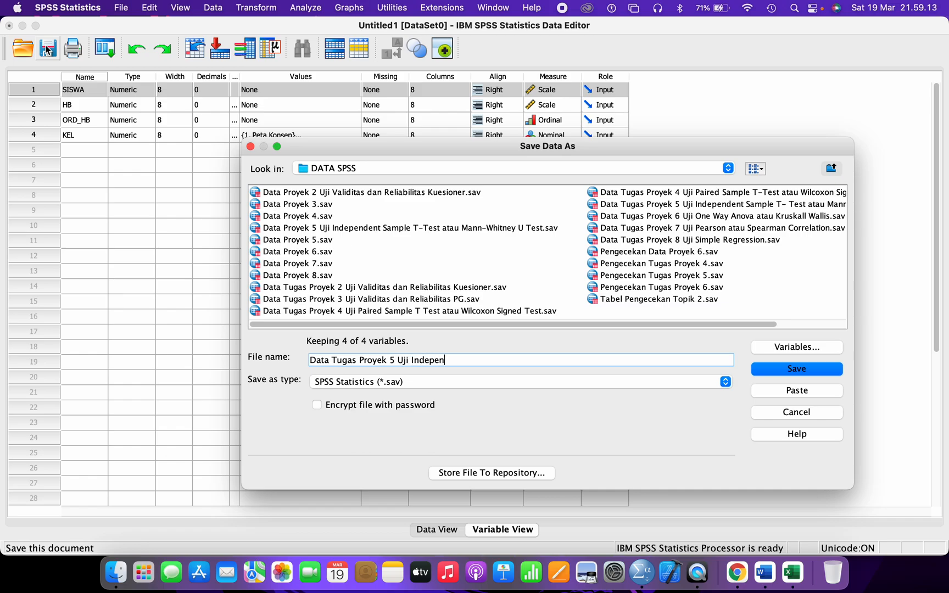
type("dent Sample T-Test atau M")
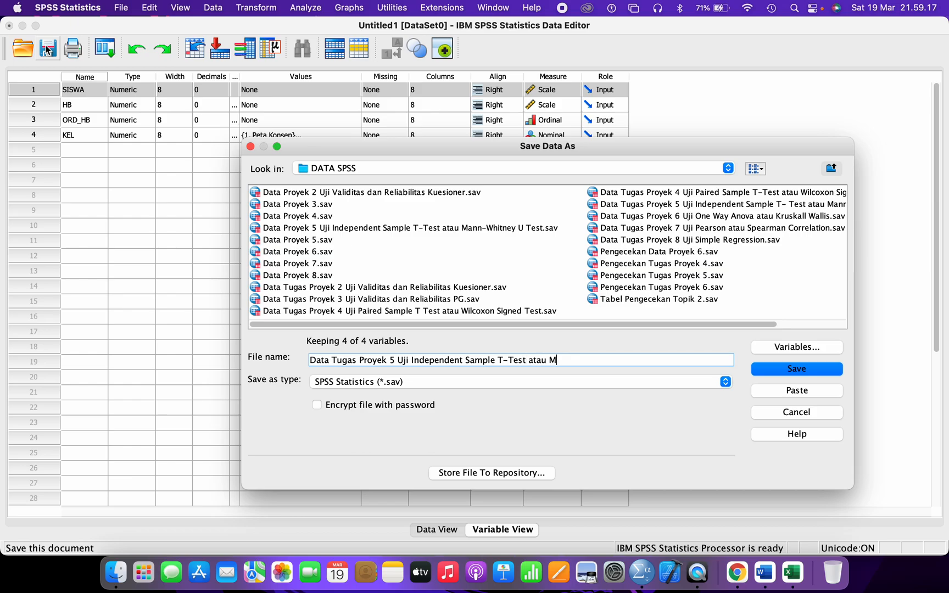
type("ann-Whitney U Test")
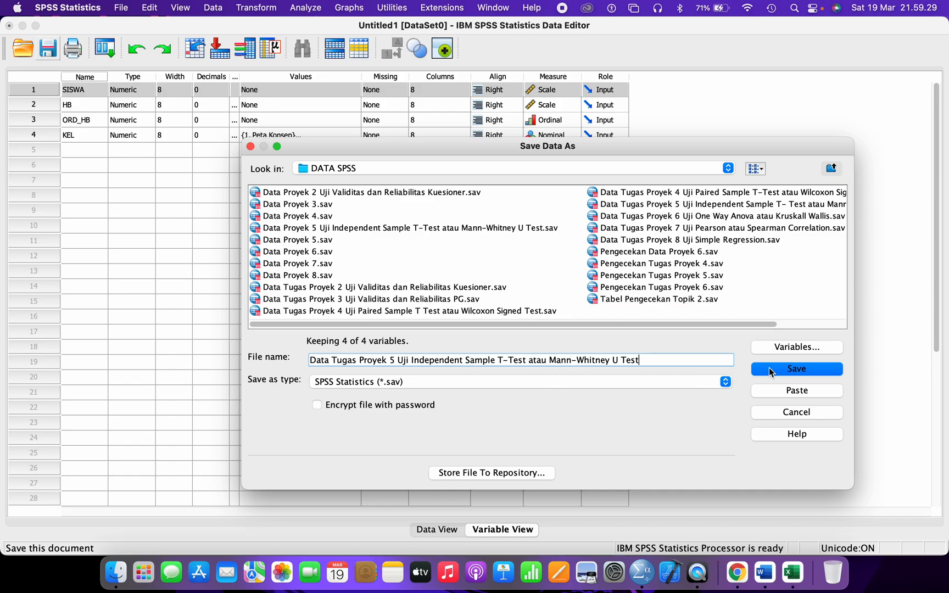
left_click(769, 369)
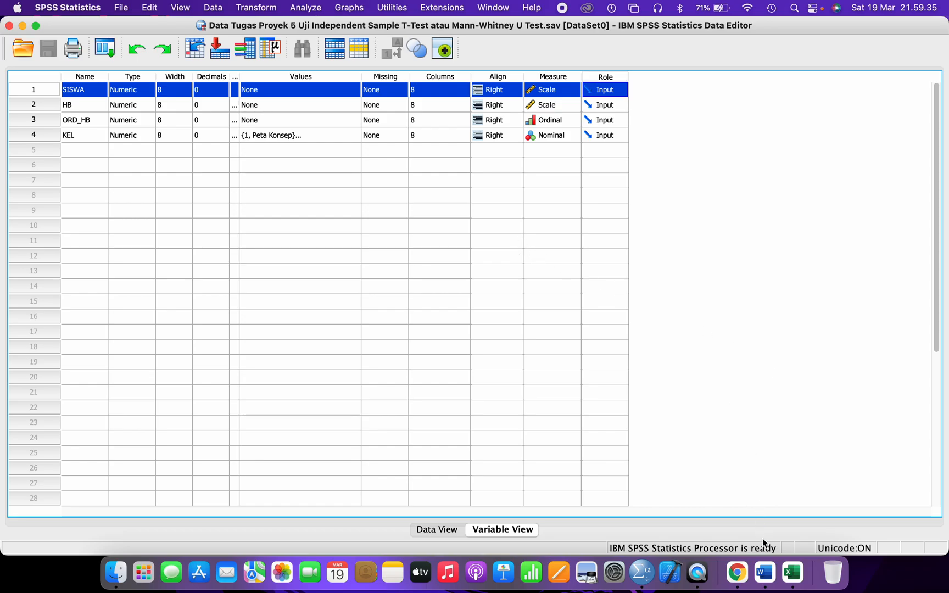
left_click(791, 574)
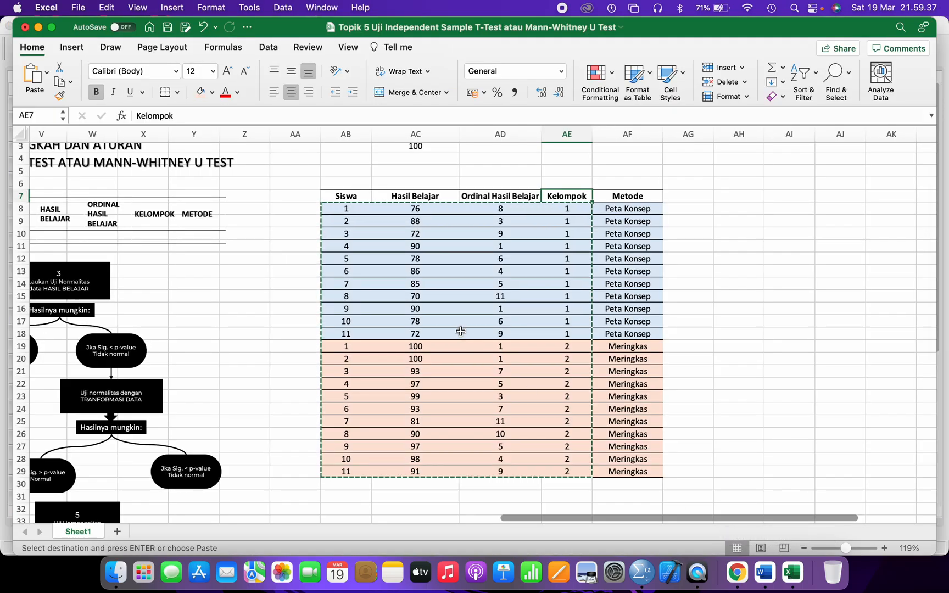
scroll(467, 335, "left", 5)
left_click(367, 268)
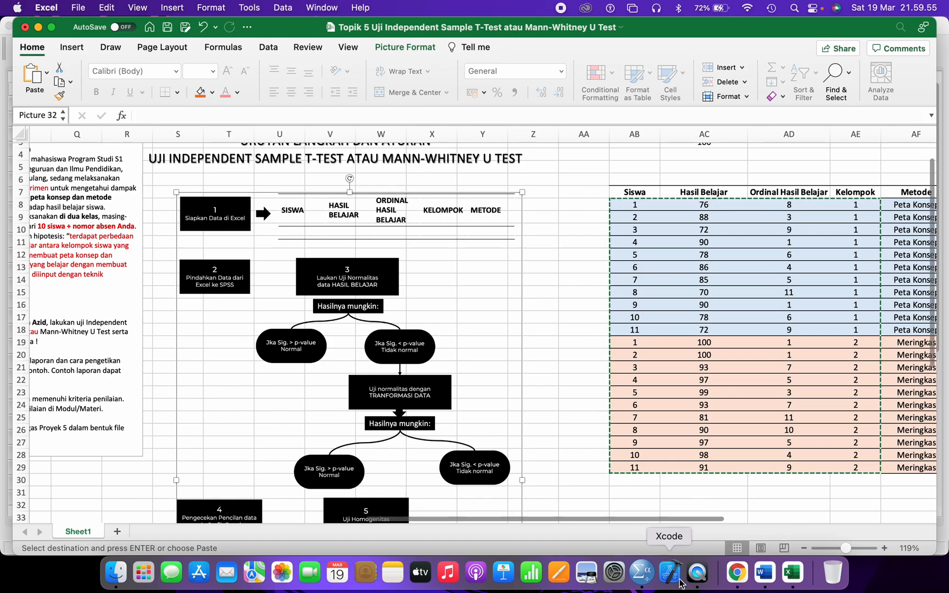
left_click(644, 575)
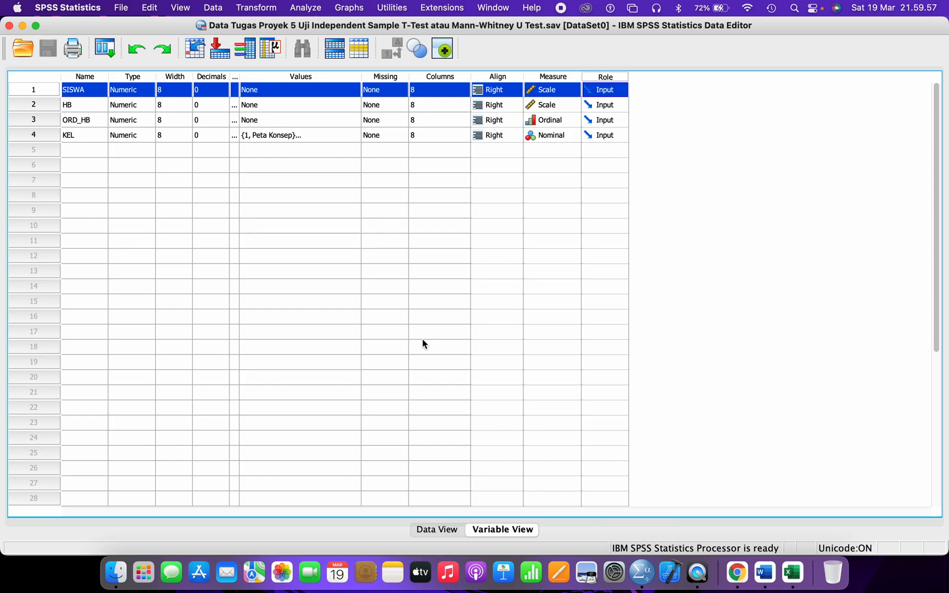
- In Explore, put HASIL BELAJAR in the Dependent List and KELOMPOK in the Factor List
left_click(306, 7)
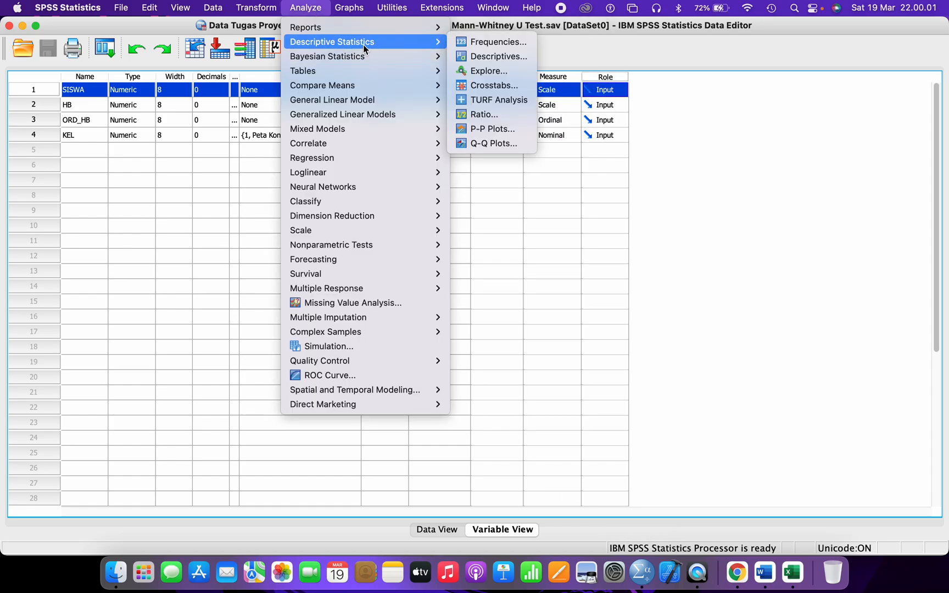
left_click(509, 71)
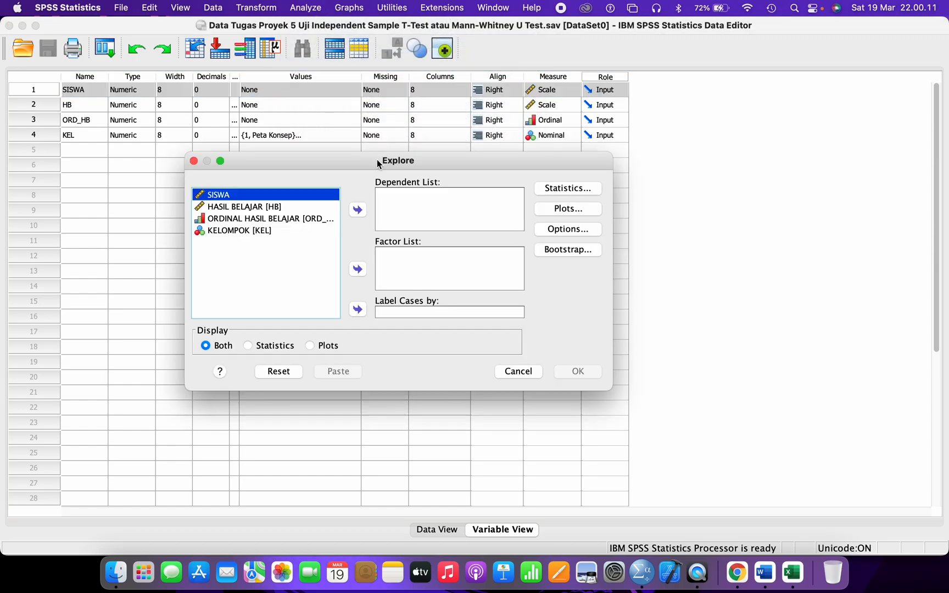
left_click_drag(377, 159, 371, 138)
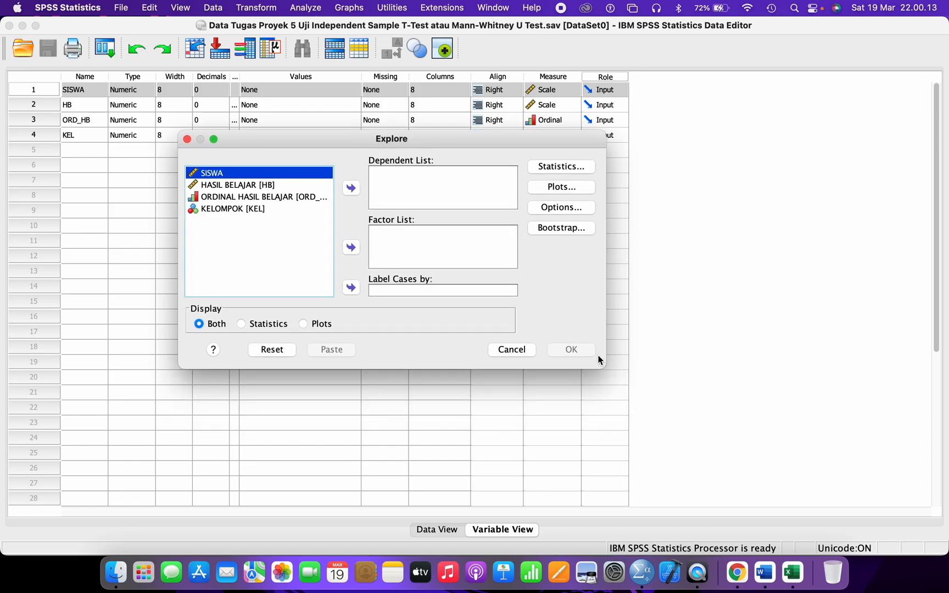
left_click_drag(603, 366, 720, 379)
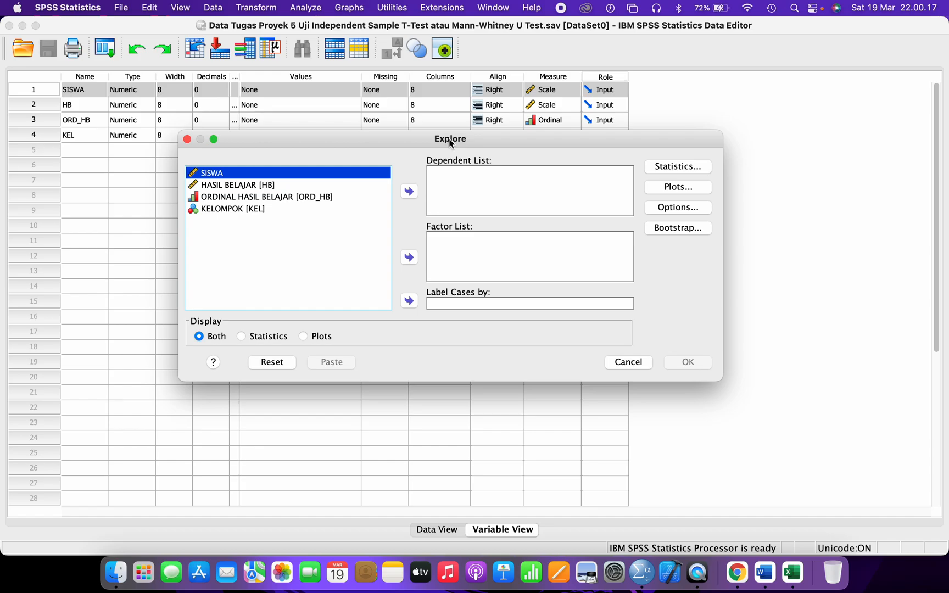
left_click_drag(450, 143, 405, 147)
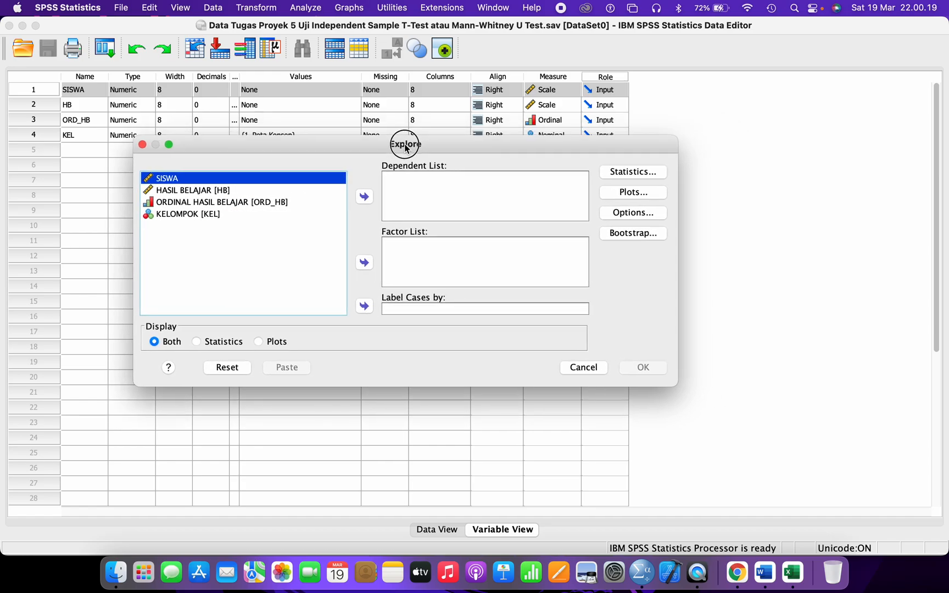
left_click(202, 193)
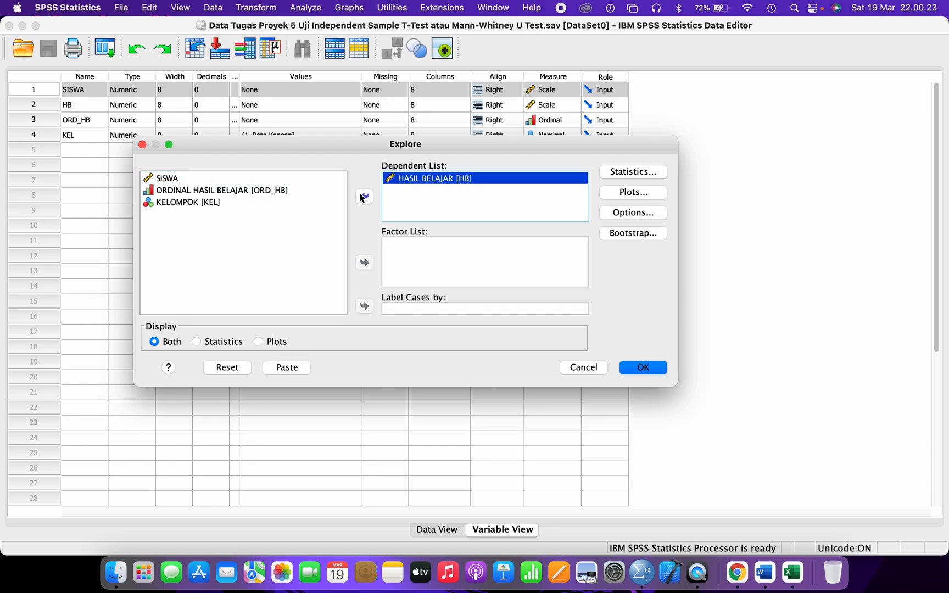
left_click(192, 202)
left_click(364, 264)
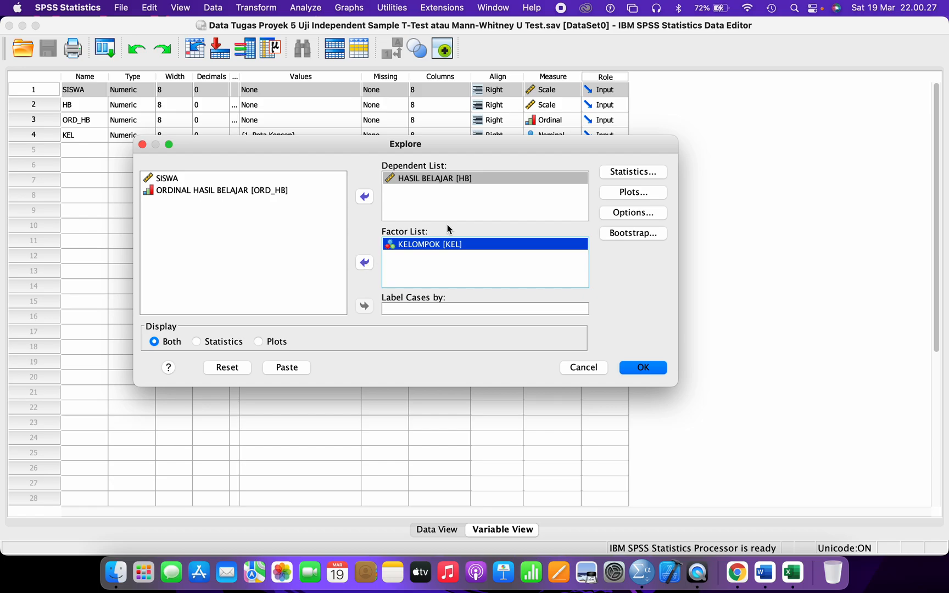
- Request histograms and normality plots with tests, then run the analysis
left_click(632, 192)
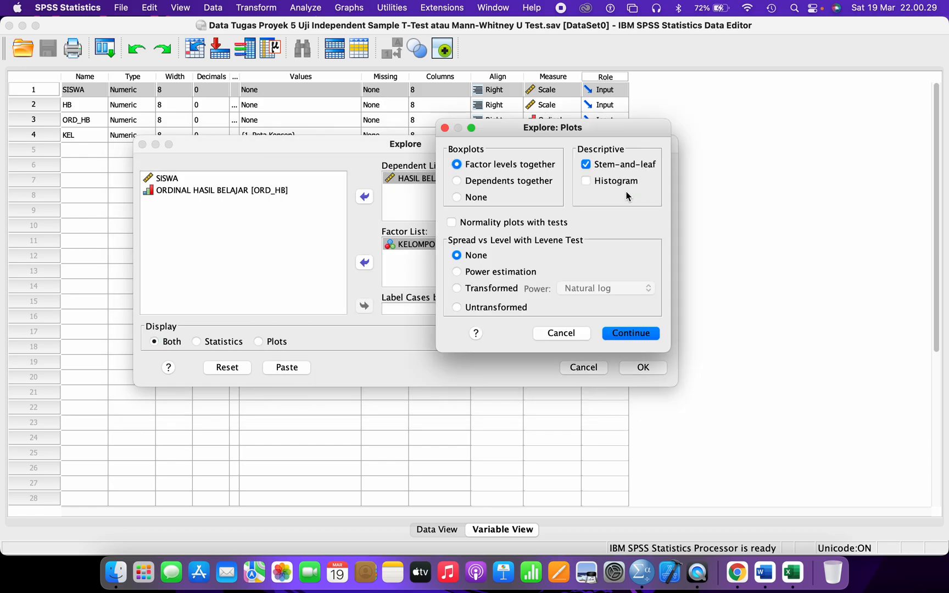
left_click(622, 184)
left_click(534, 226)
left_click(631, 332)
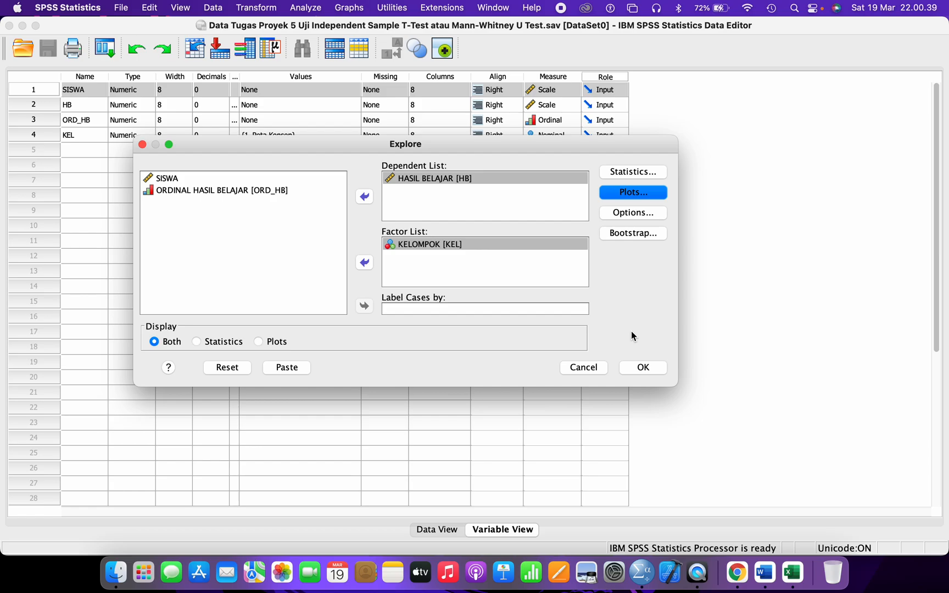
left_click(641, 368)
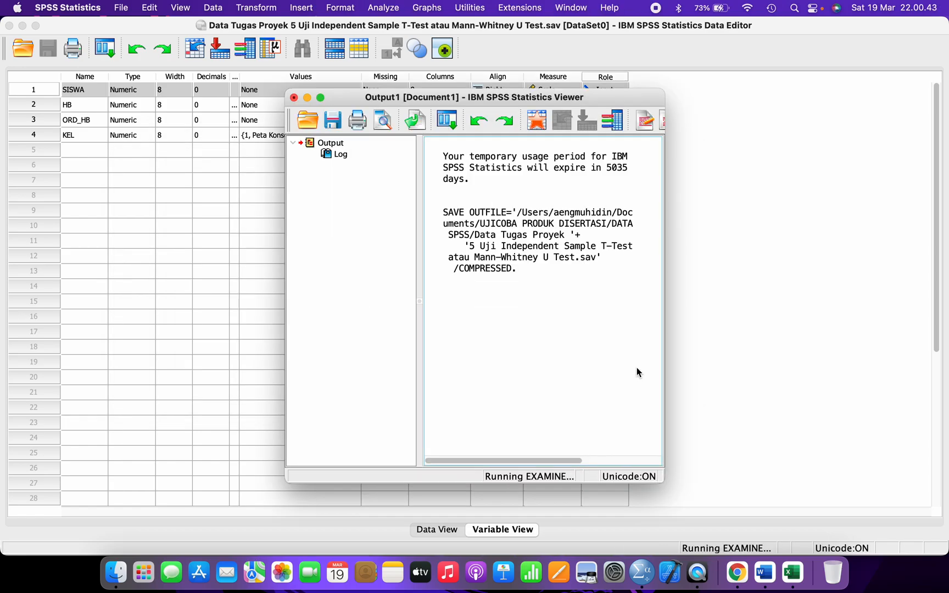
- Maximize the Viewer and save the output over the existing 'Output Tugas Proyek 5' .spv file, confirming replace
left_click(320, 97)
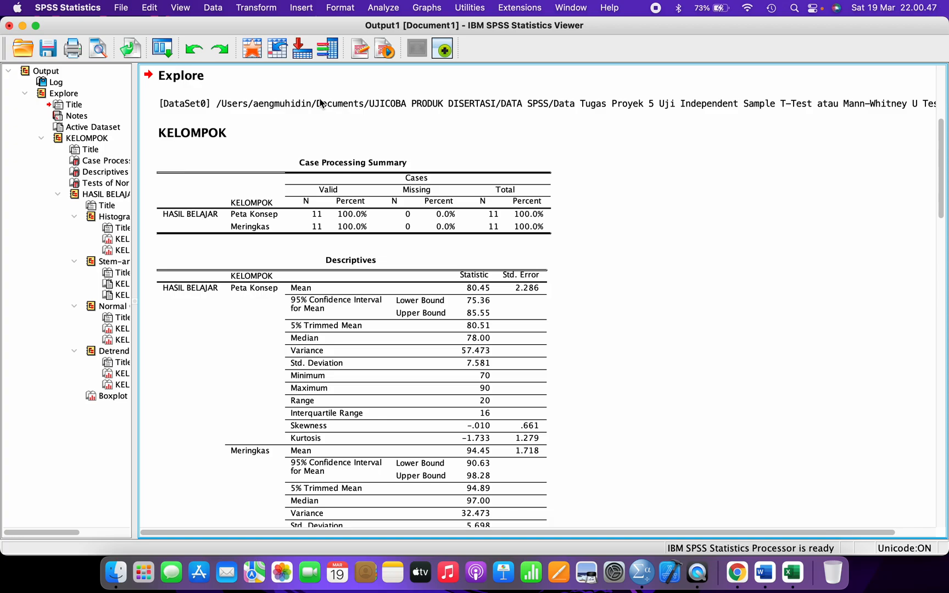
left_click(321, 103)
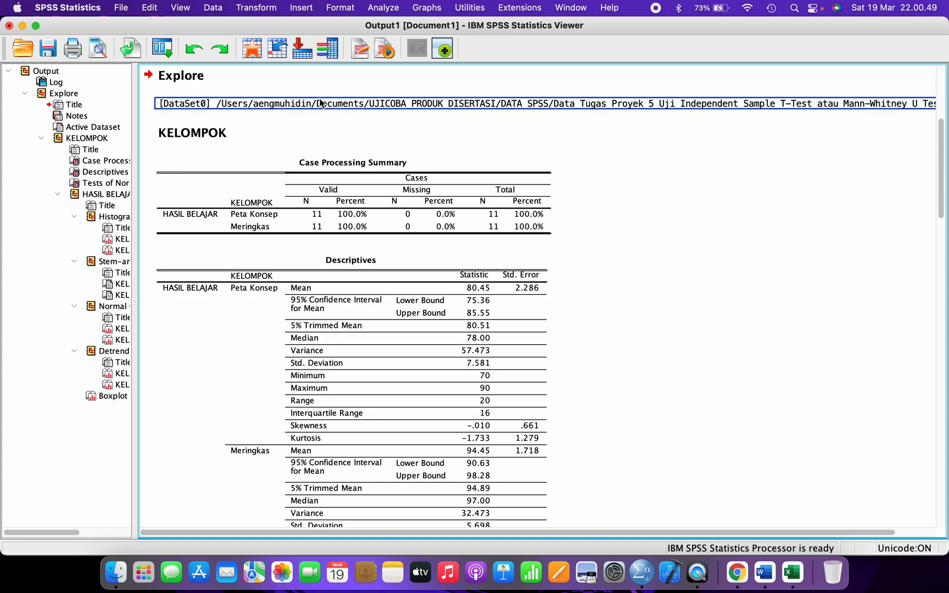
left_click(48, 48)
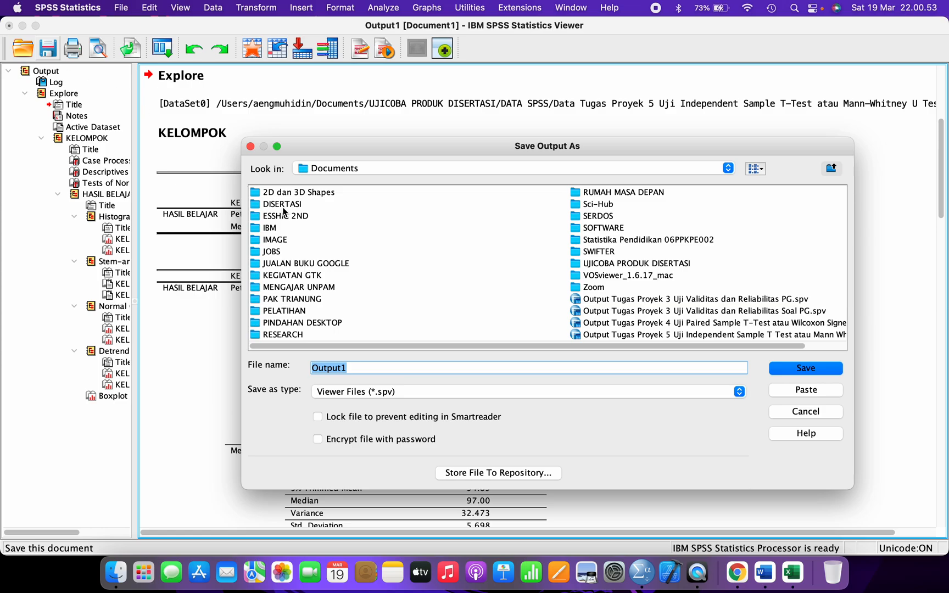
key("Right")
key("BackSpace")
type("Tu")
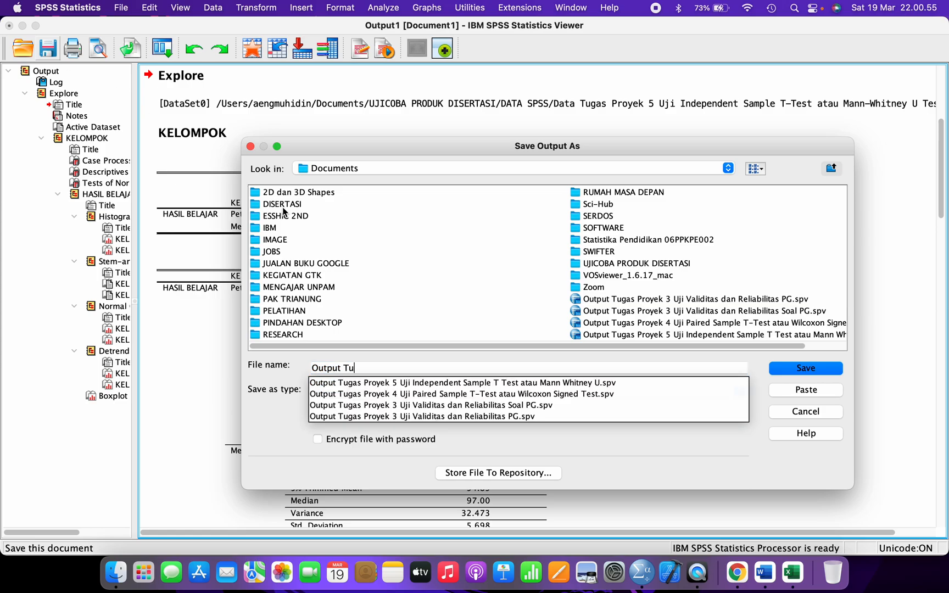
type("gas Proyek 5 Uj")
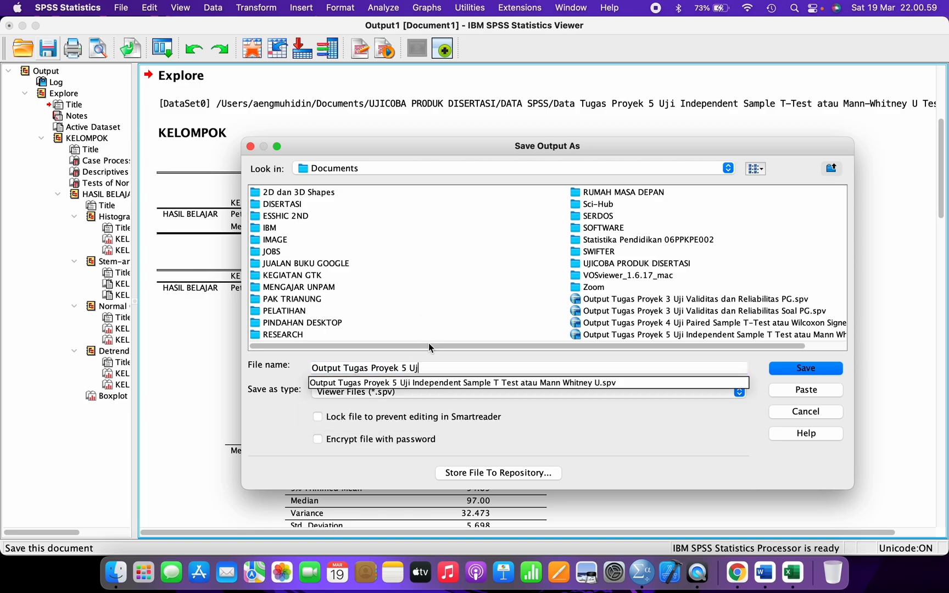
left_click(431, 387)
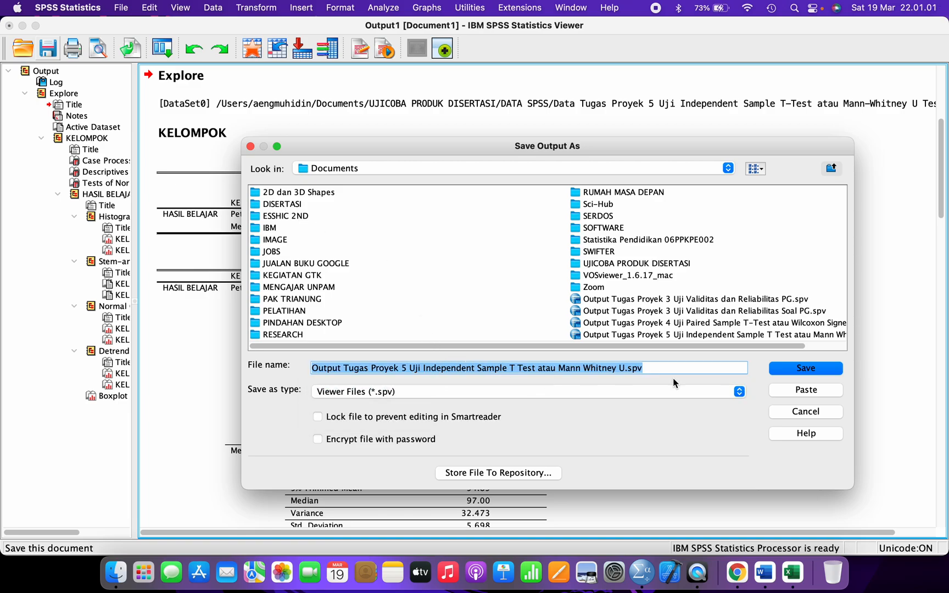
left_click(806, 369)
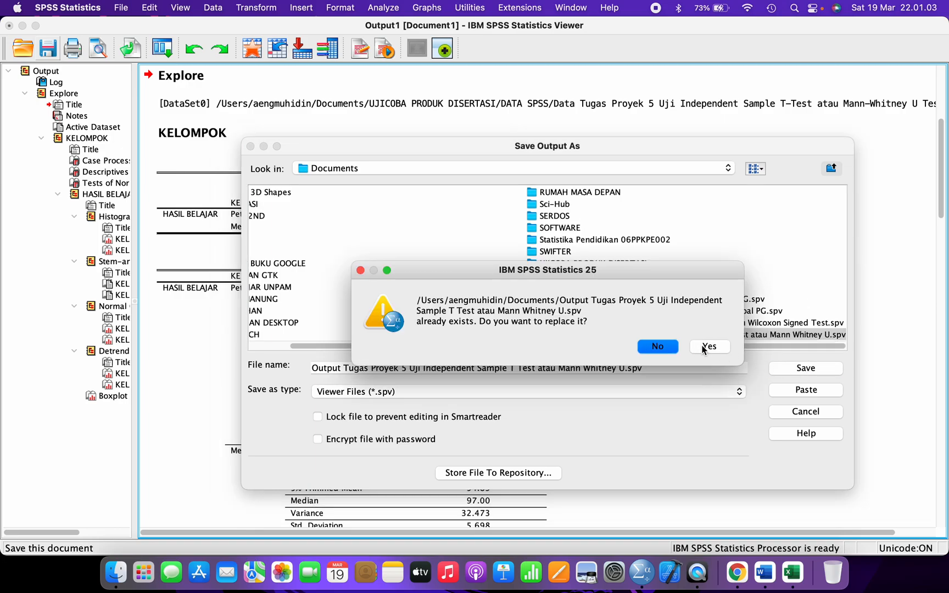
left_click(701, 346)
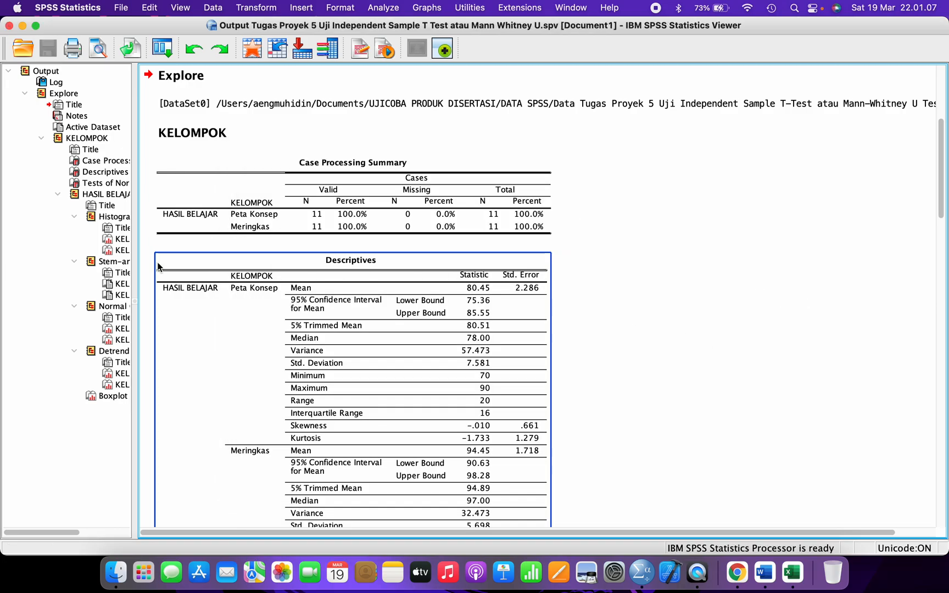
- Widen the outline, open Tests of Normality in the pivot editor, and select the .170 cell
left_click_drag(133, 258, 198, 256)
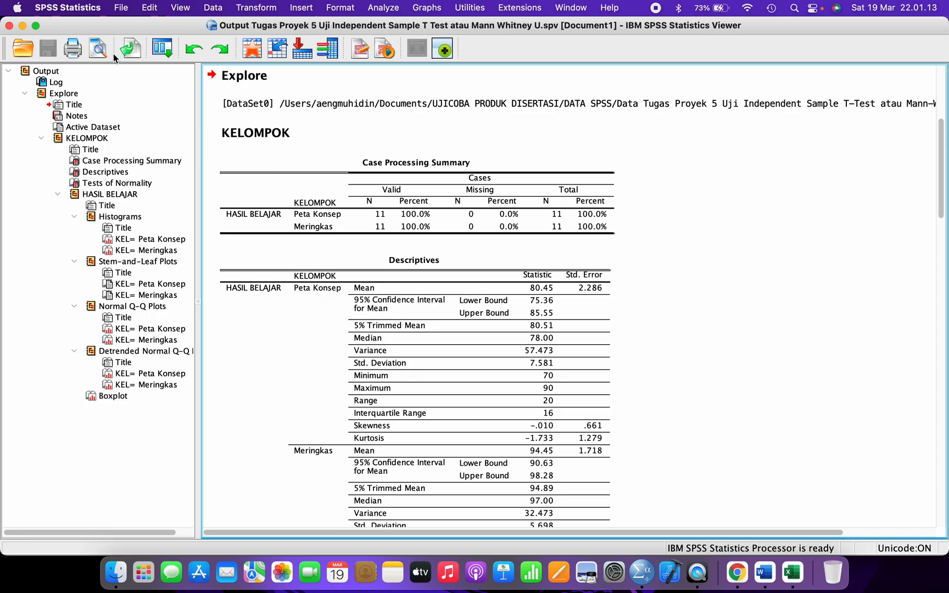
left_click(106, 184)
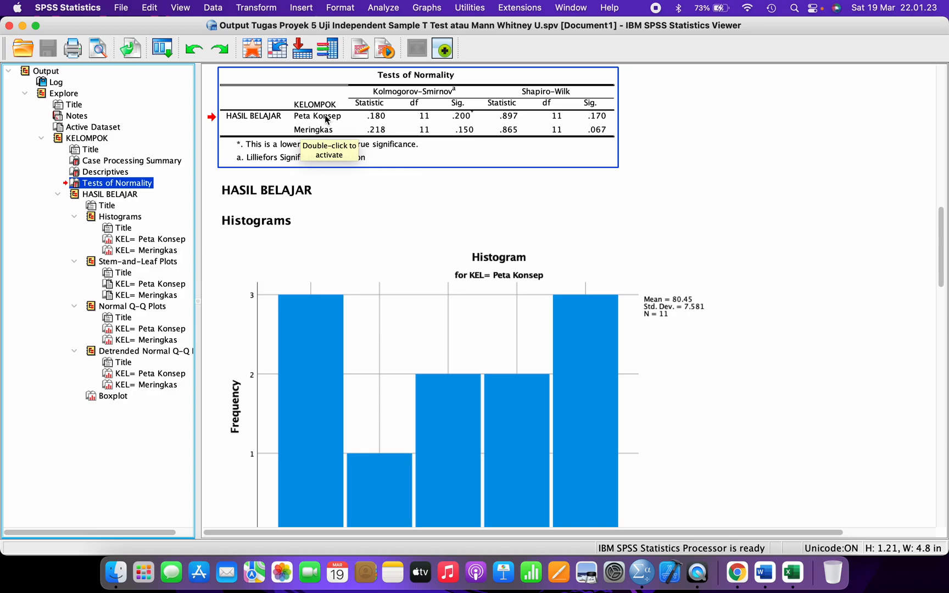
left_click(535, 90)
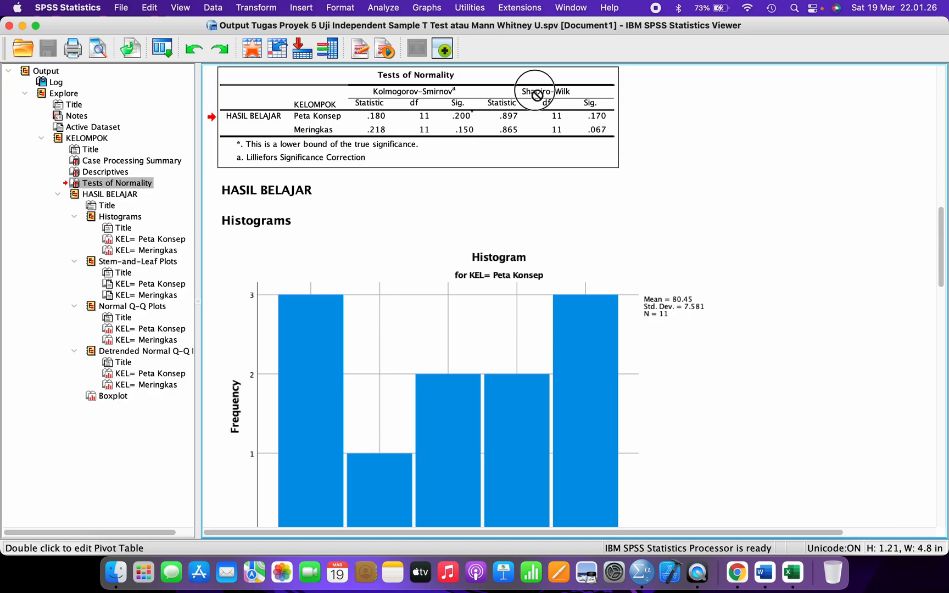
double_click(593, 121)
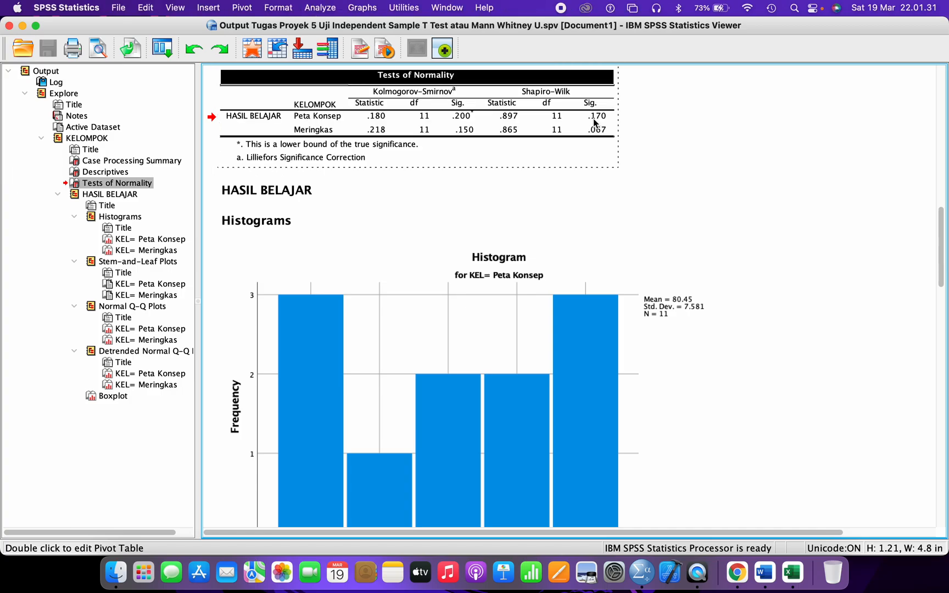
left_click(593, 118)
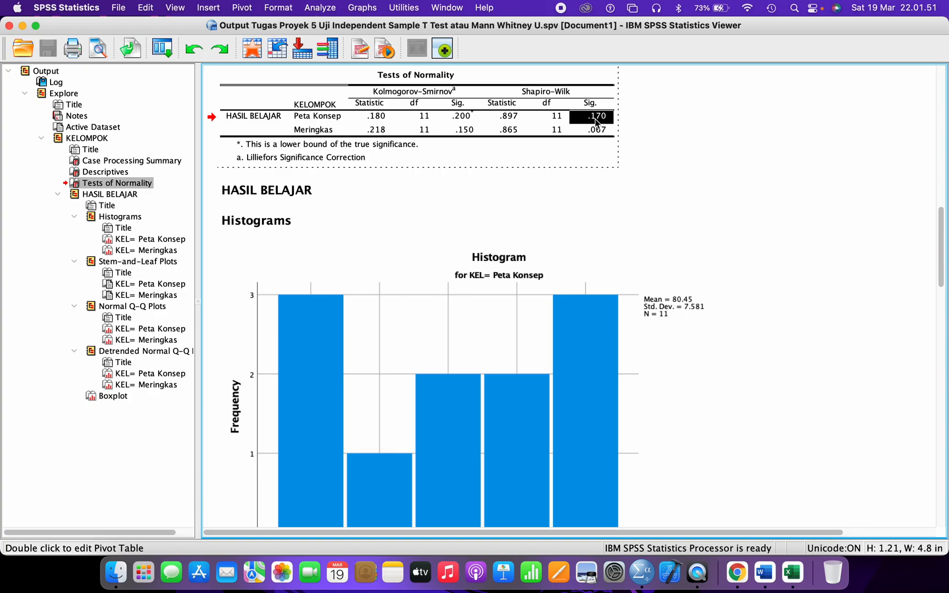
- Switch from the SPSS Viewer to the Word report at its normality-test section
left_click(764, 572)
- Below the data table, type 'Normal itu --> Sig. > p-value (=0.05)' and 'Sig. = 0.170 > 0.05 --> NORMAL'
scroll(620, 455, "down", 10)
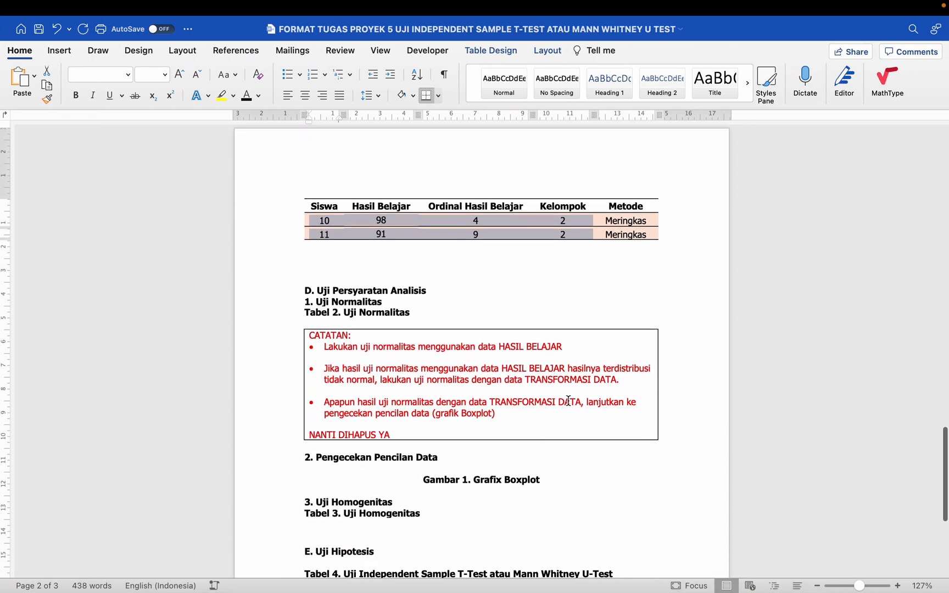
left_click(430, 270)
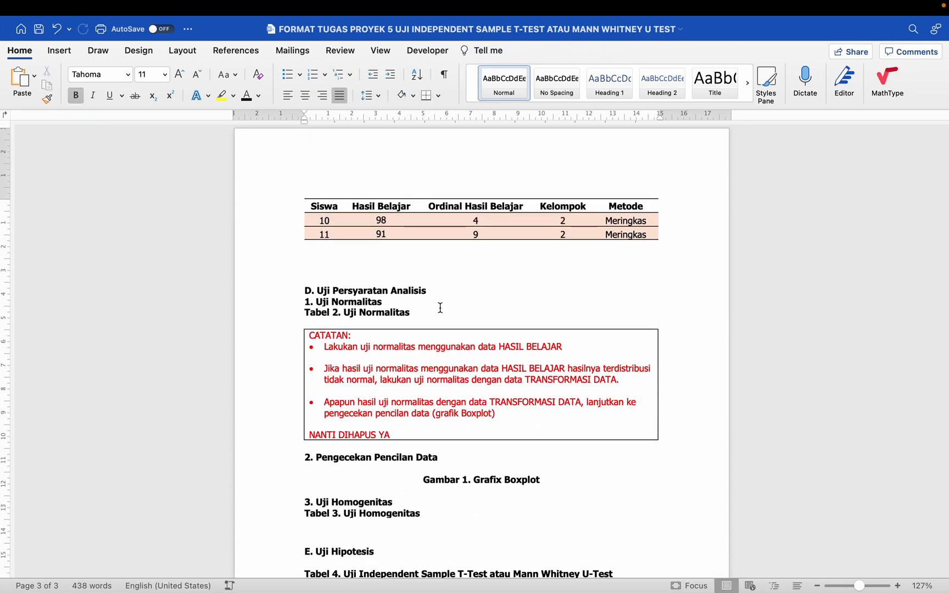
key("Return")
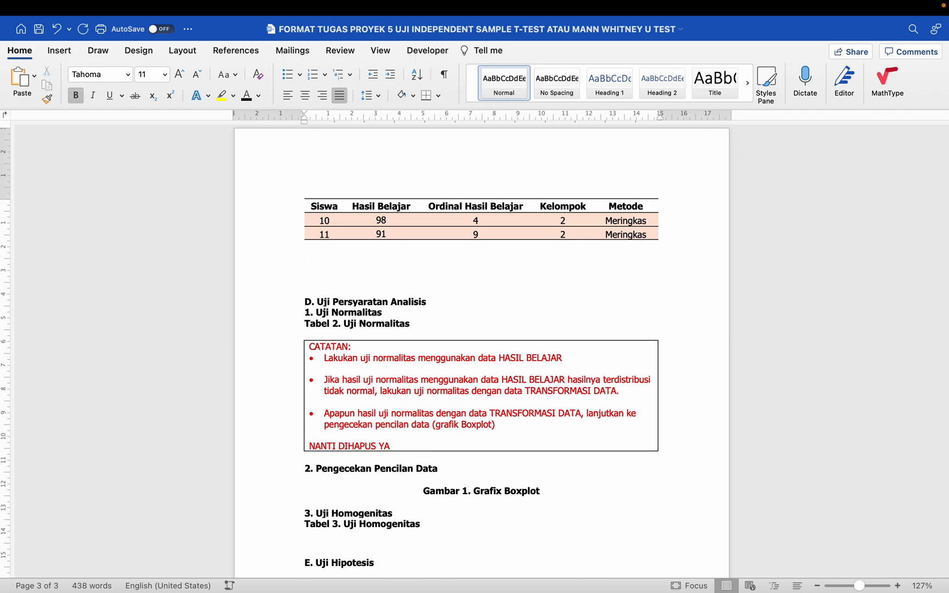
key("Return")
type("Norm")
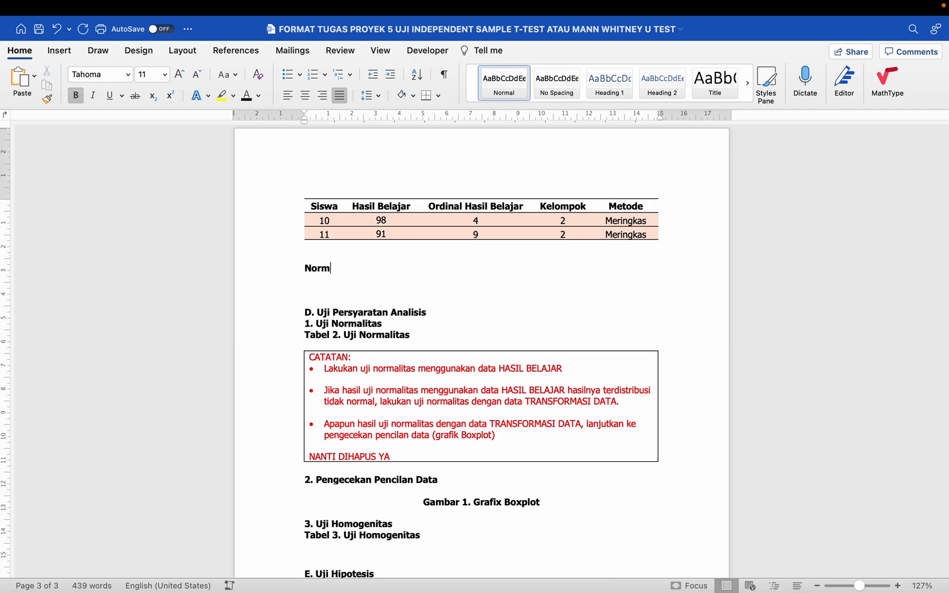
type("al itu")
type(" --> Sig")
type(". > p")
type("-val")
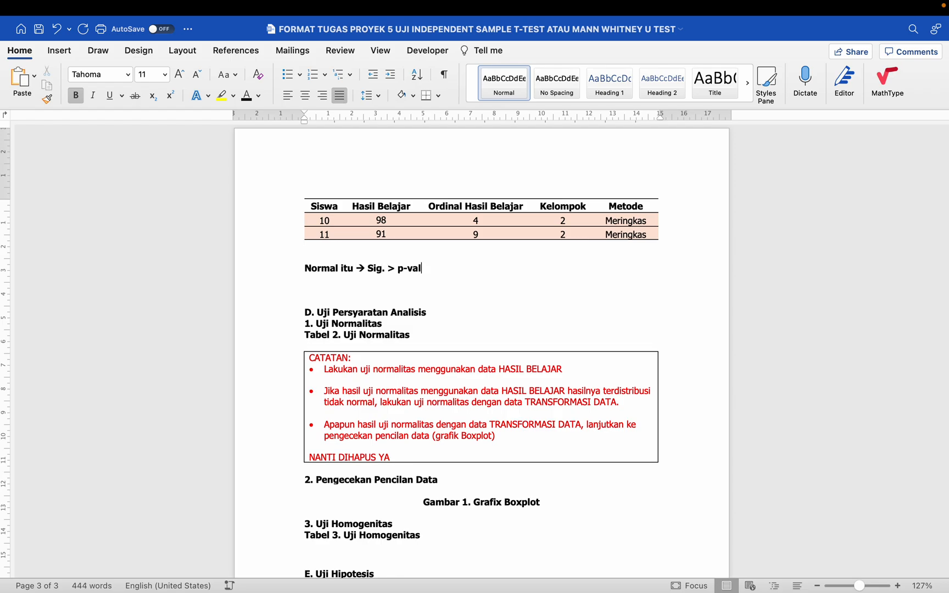
type("ue (=0.05)")
key("Return")
type("Sig. = 0.")
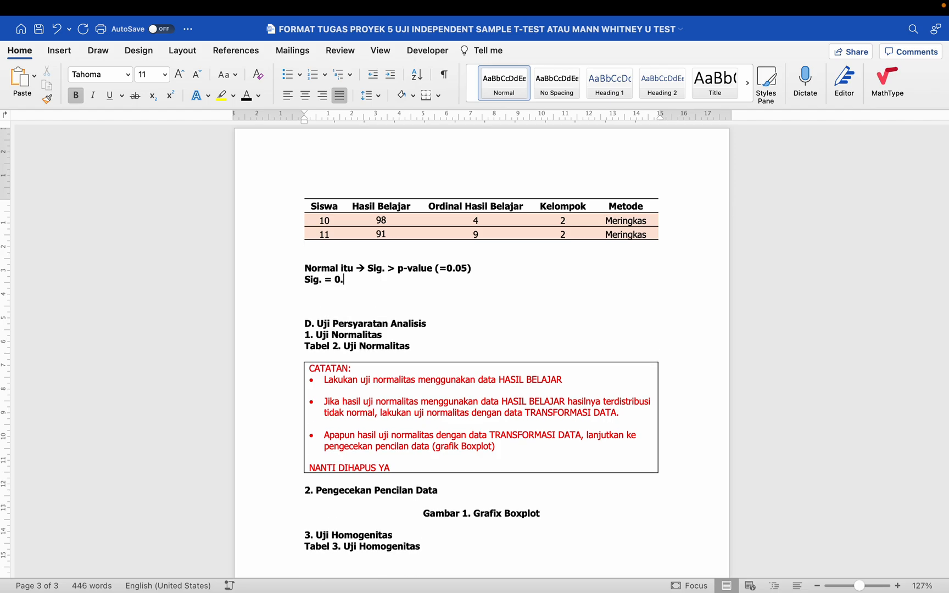
type("170")
type(" > 0.05")
type(" --> NO")
type("RMAL")
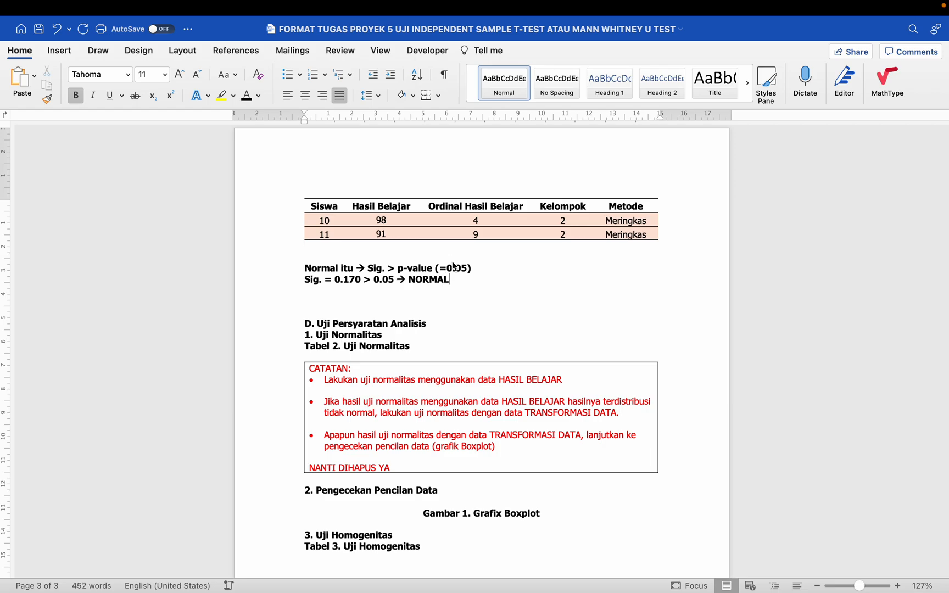
- Look up the Meringkas group's Shapiro-Wilk Sig. value of .067 in the SPSS output
key("super+Tab")
left_click(306, 118)
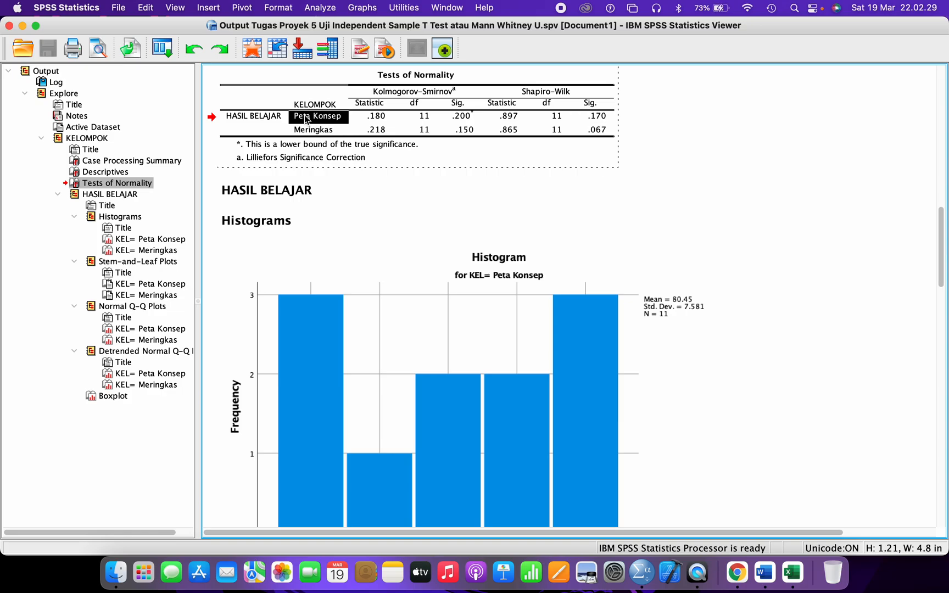
left_click(310, 130)
left_click(593, 132)
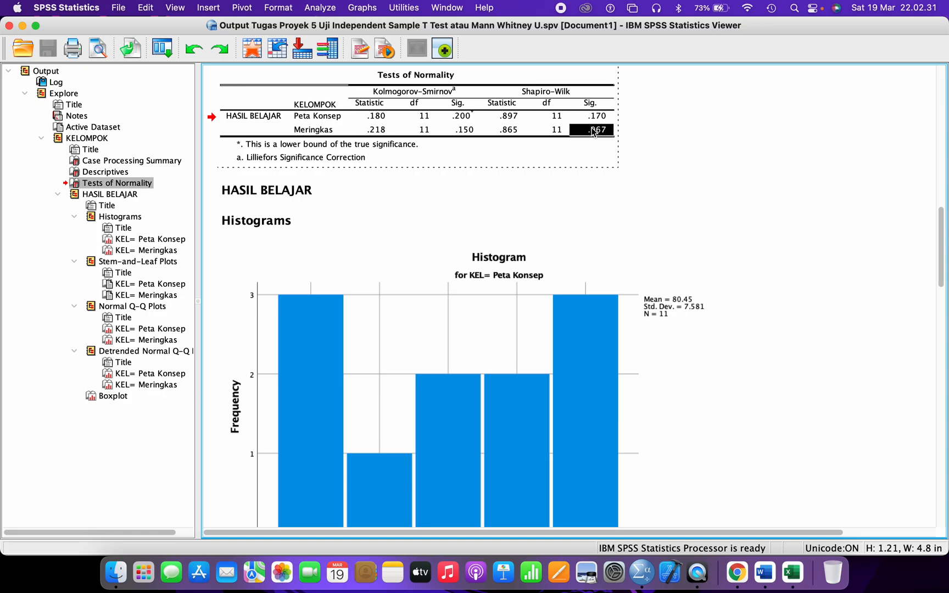
- Add the line 'Sig. = 0.067=0.07 > 0.05 --> Normal' and select the three note lines
key("ctrl+Right")
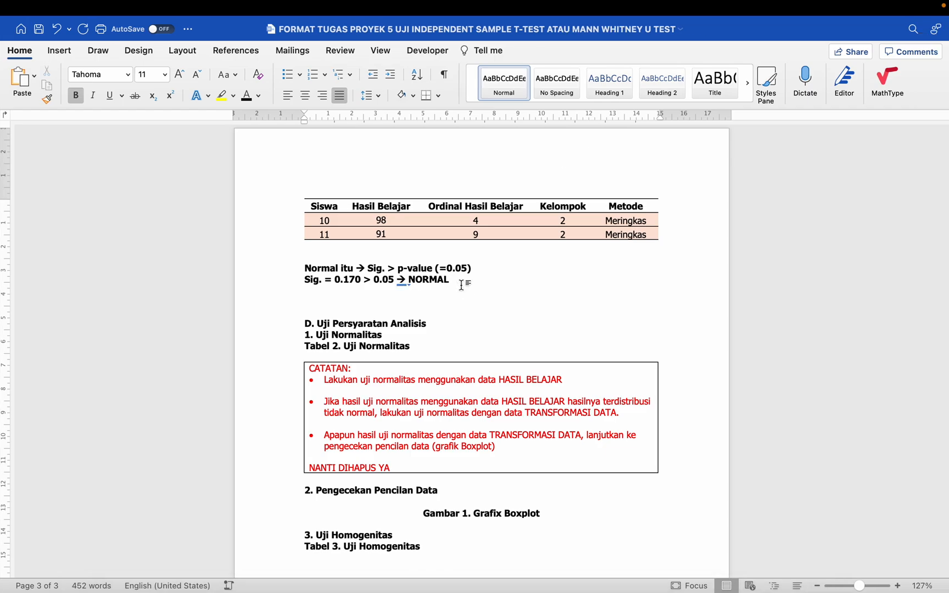
left_click(461, 285)
key("Return")
type("Sig. ")
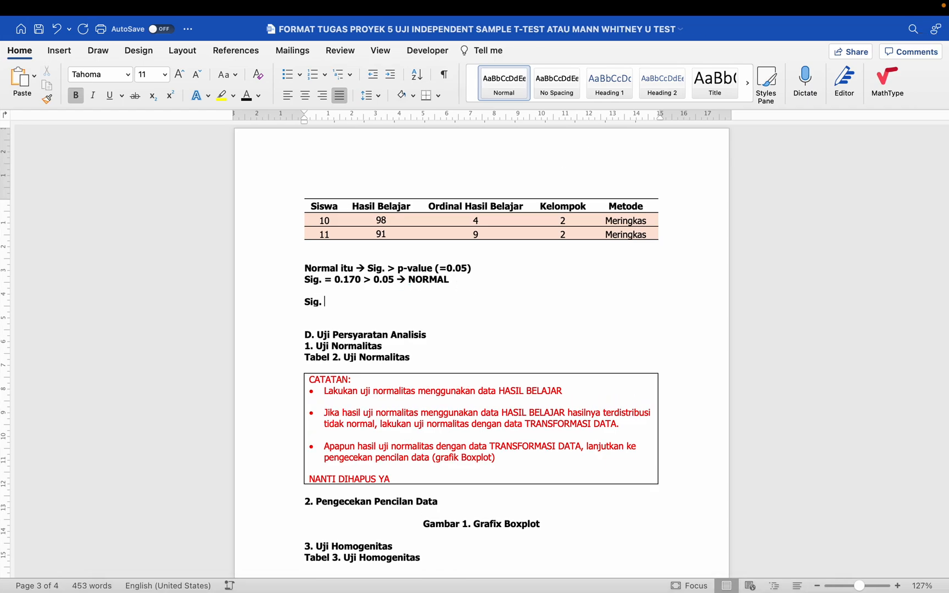
type("= 0.0")
type("67")
type("=0")
type(".0")
type("7")
type(" > ")
type("0.05 ")
type("--")
type("> Normal")
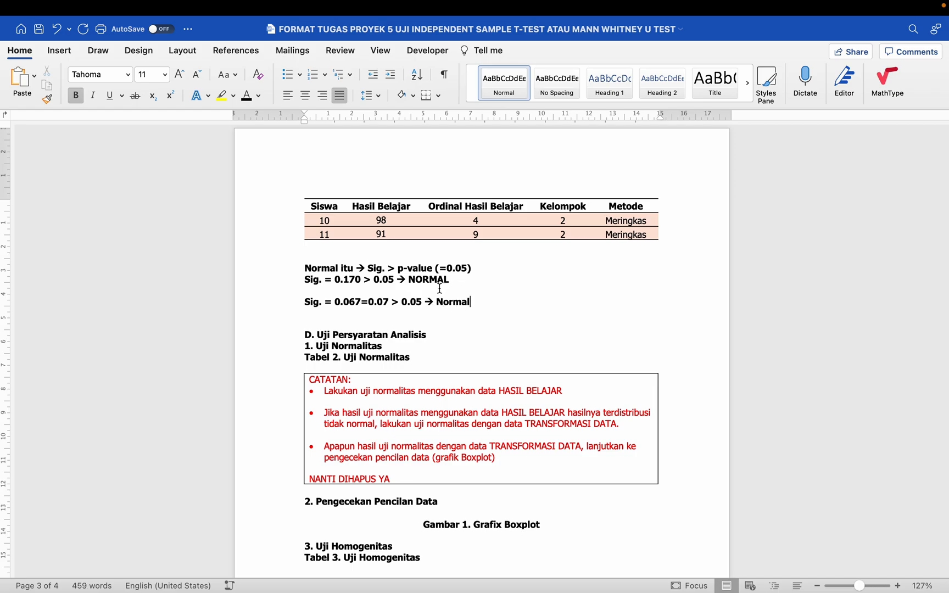
left_click_drag(303, 265, 521, 309)
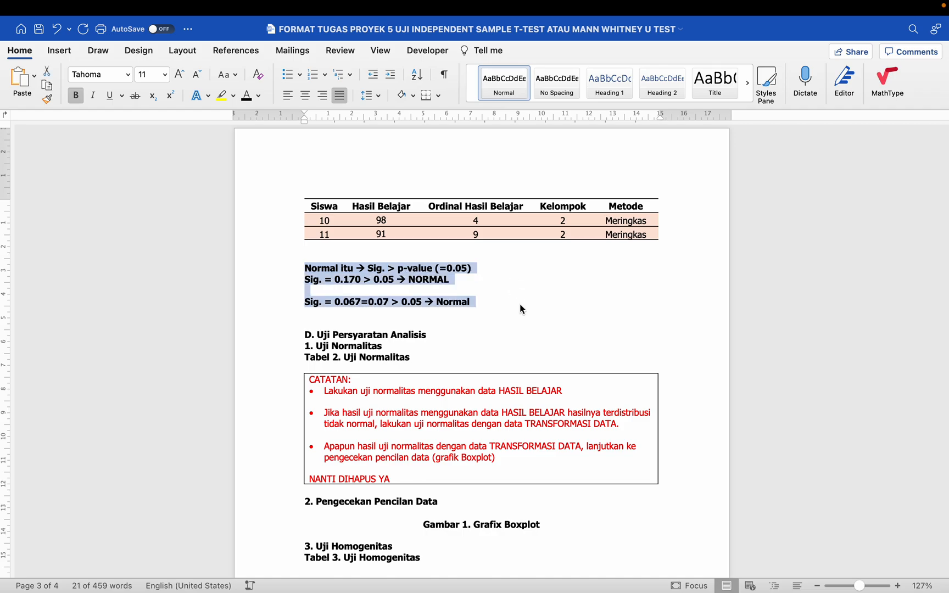
key("ctrl+Left")
- Check the normality-test decision branches in the Topik 5 Excel flowchart, then return to SPSS
left_click(792, 573)
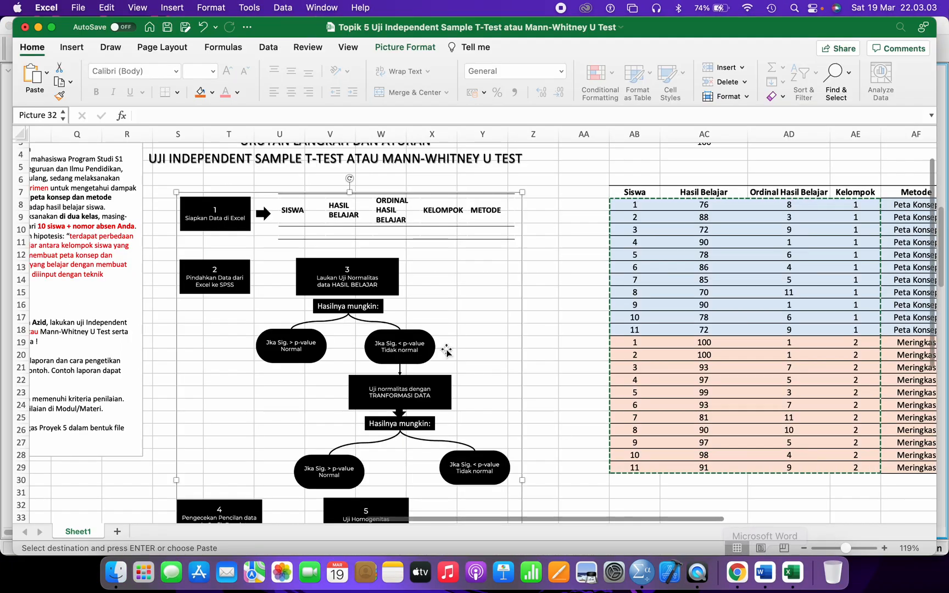
scroll(218, 442, "down", 3)
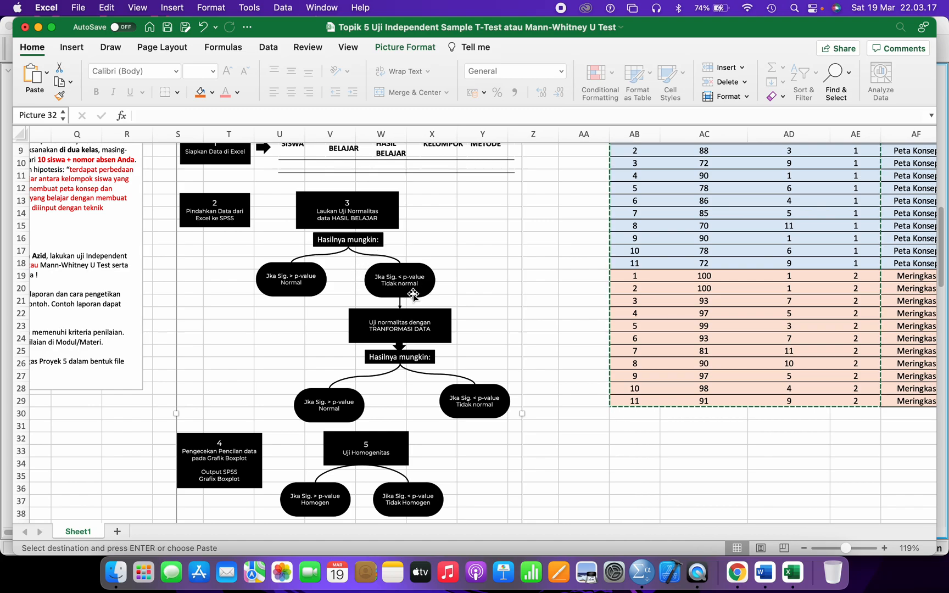
key("super+Tab")
left_click(310, 119)
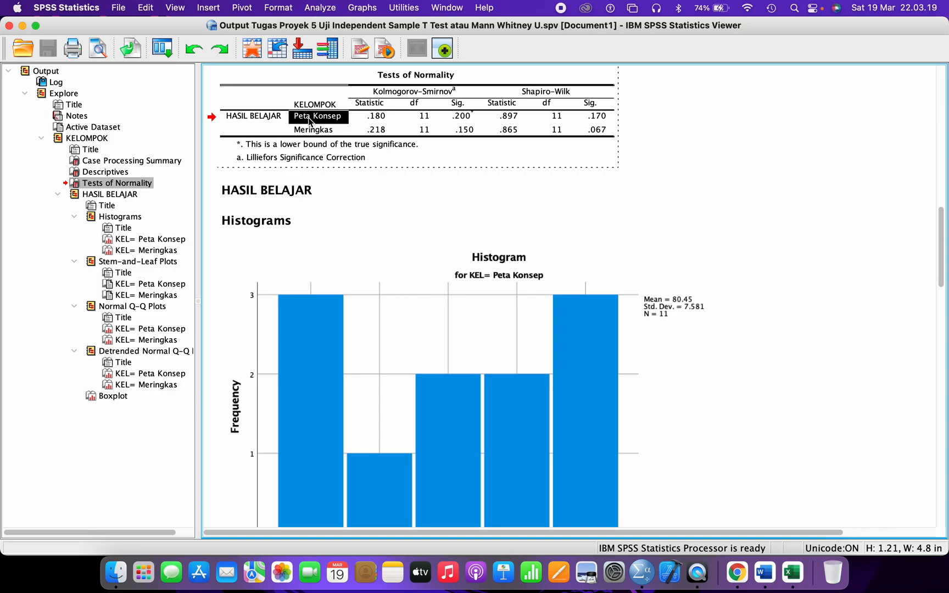
left_click(313, 131)
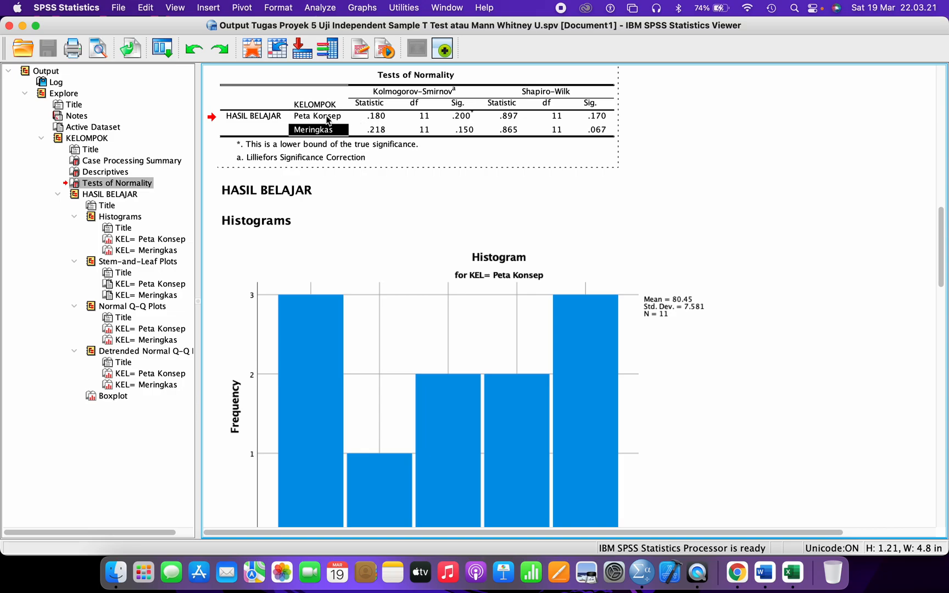
left_click(328, 117)
left_click(603, 117)
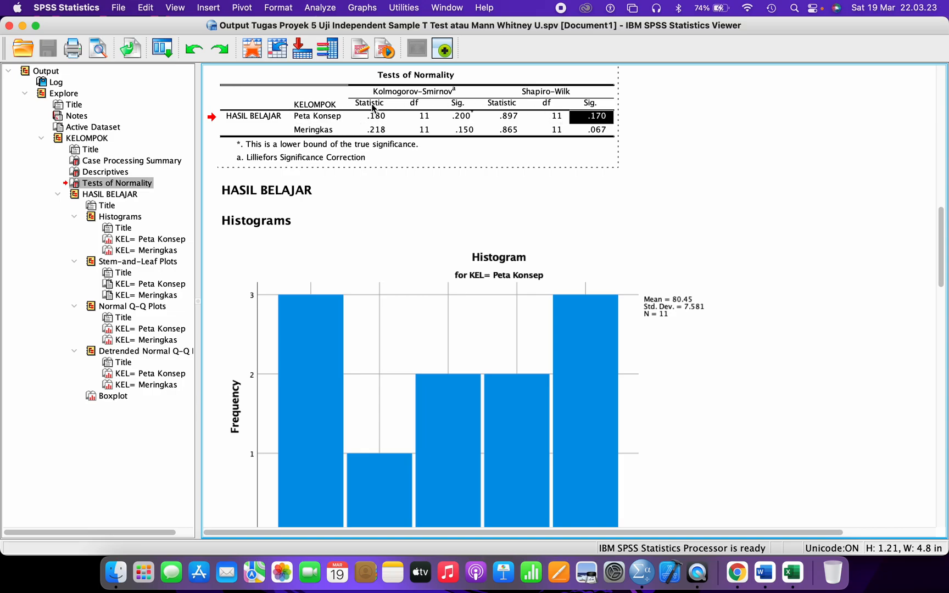
left_click(338, 134)
left_click(597, 138)
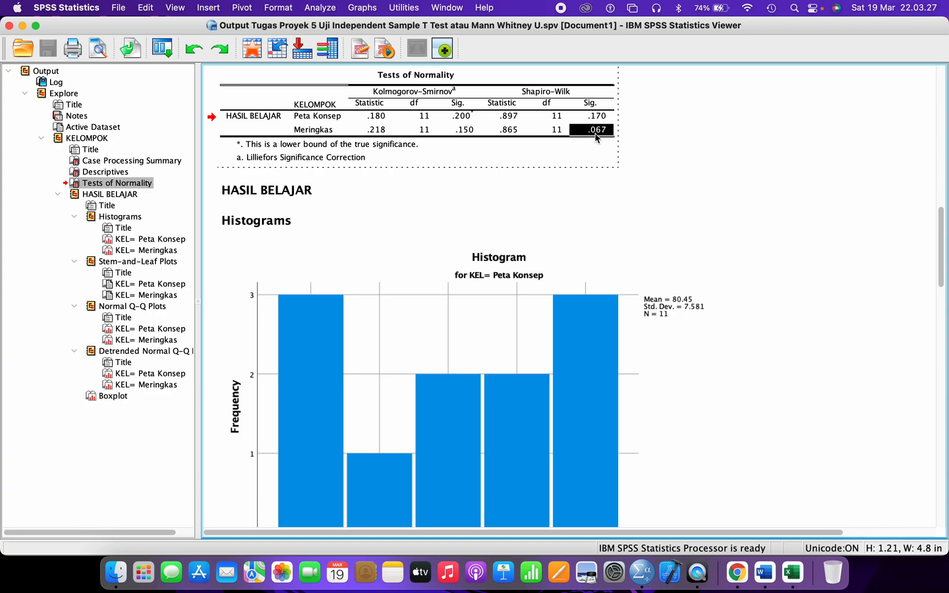
key("super+Tab")
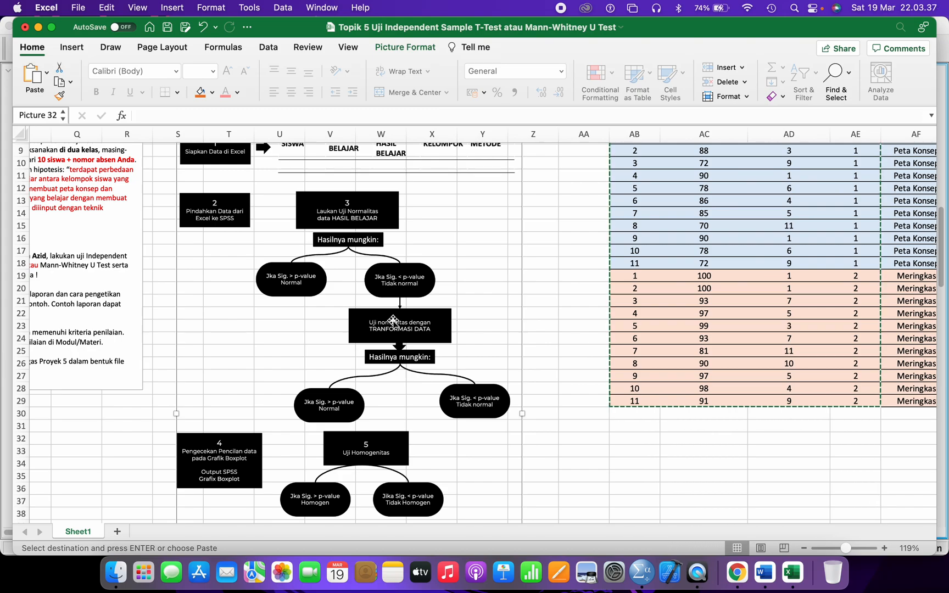
key("super+Tab")
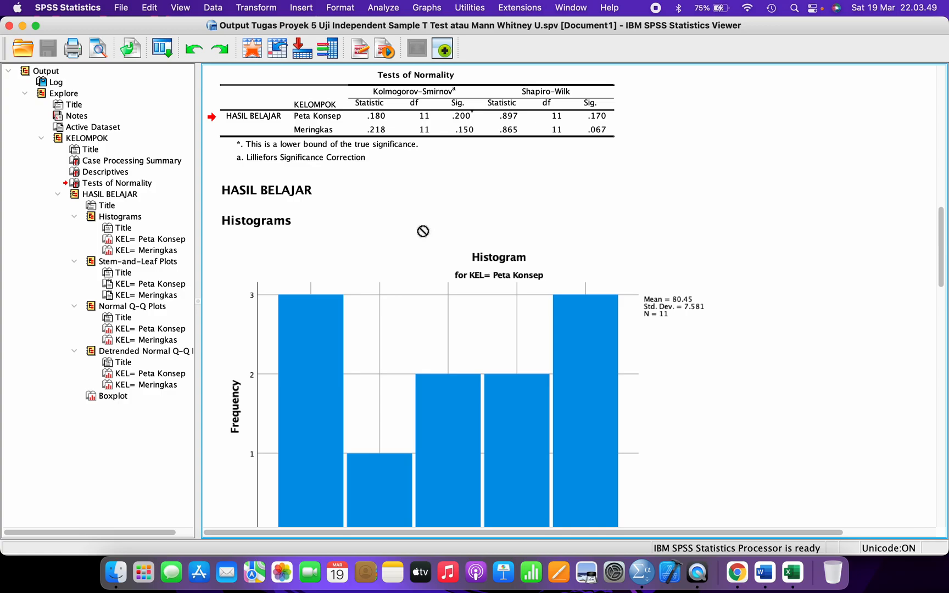
- Start a new Explore analysis with HASIL BELAJAR as dependent and KELOMPOK as factor
left_click(383, 8)
mouse_move(409, 42)
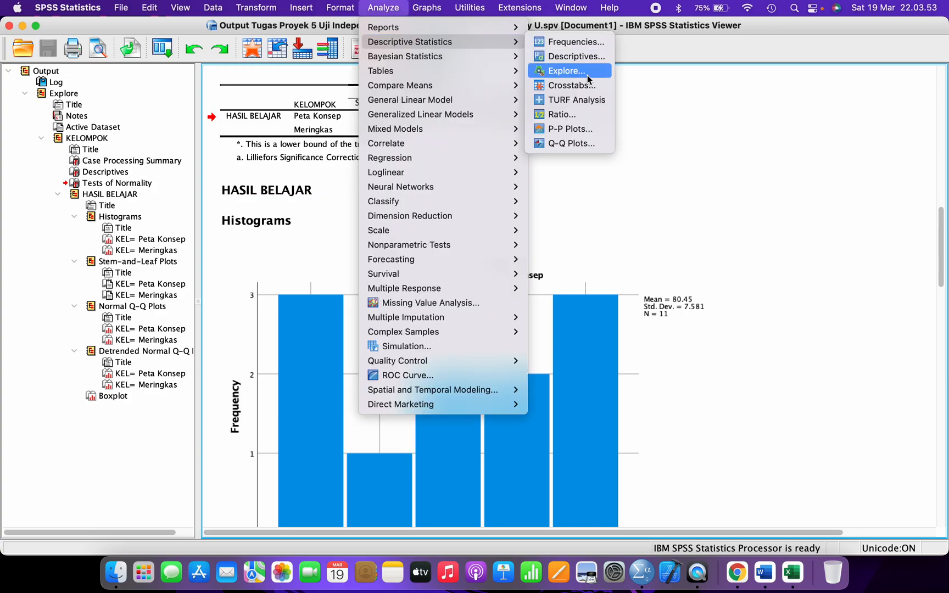
left_click(587, 75)
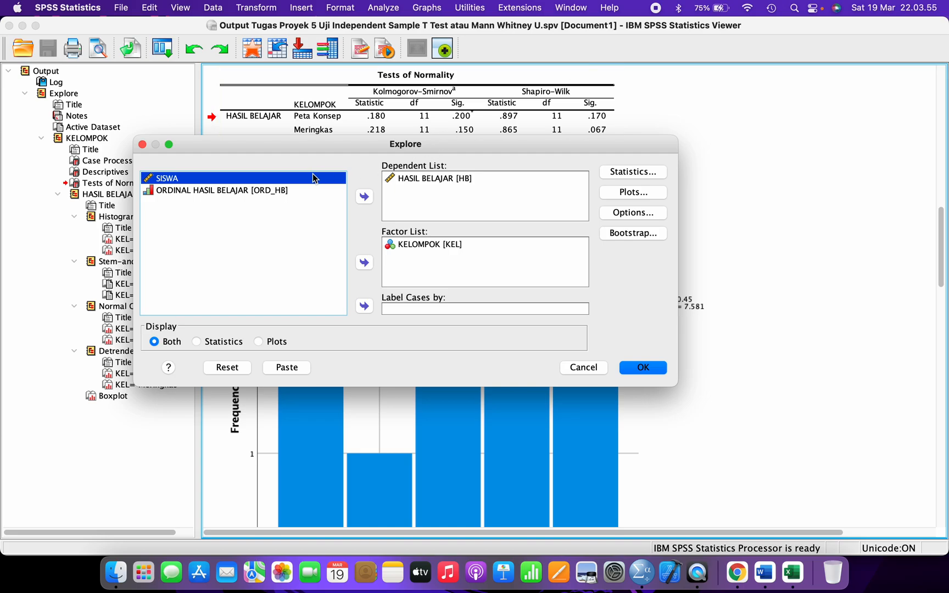
left_click(418, 179)
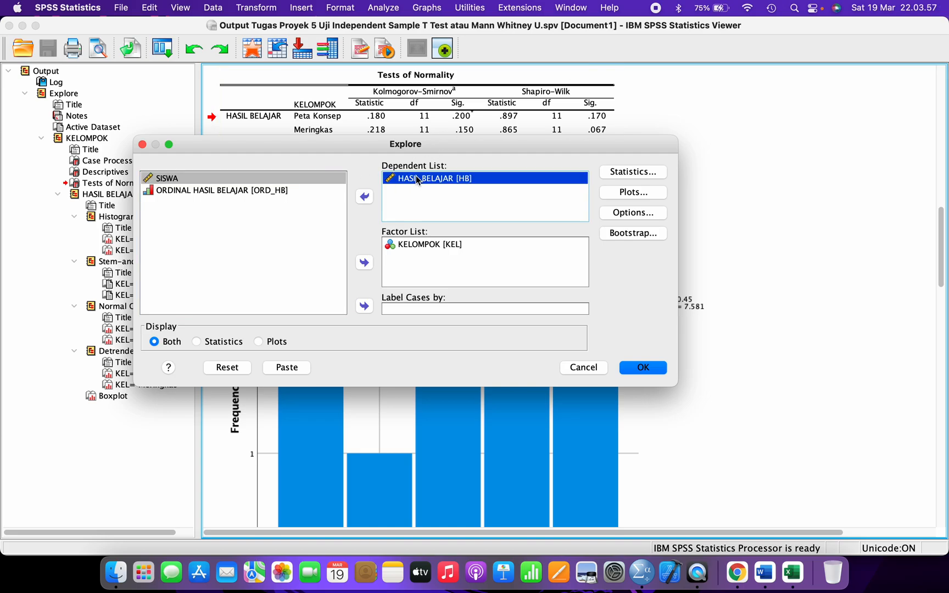
left_click(417, 246)
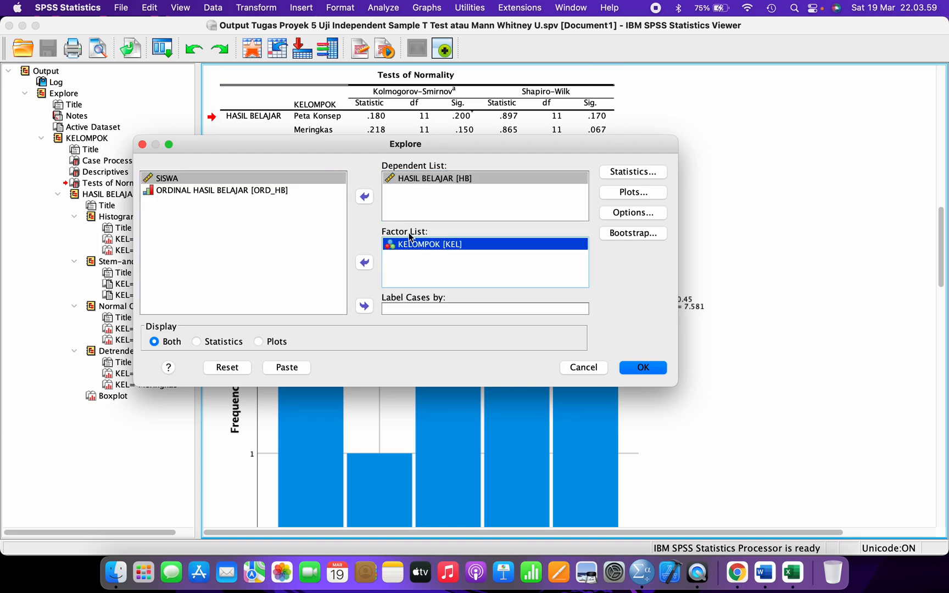
- Set Spread vs Level to Transformed with Square root power and run the analysis
left_click(626, 193)
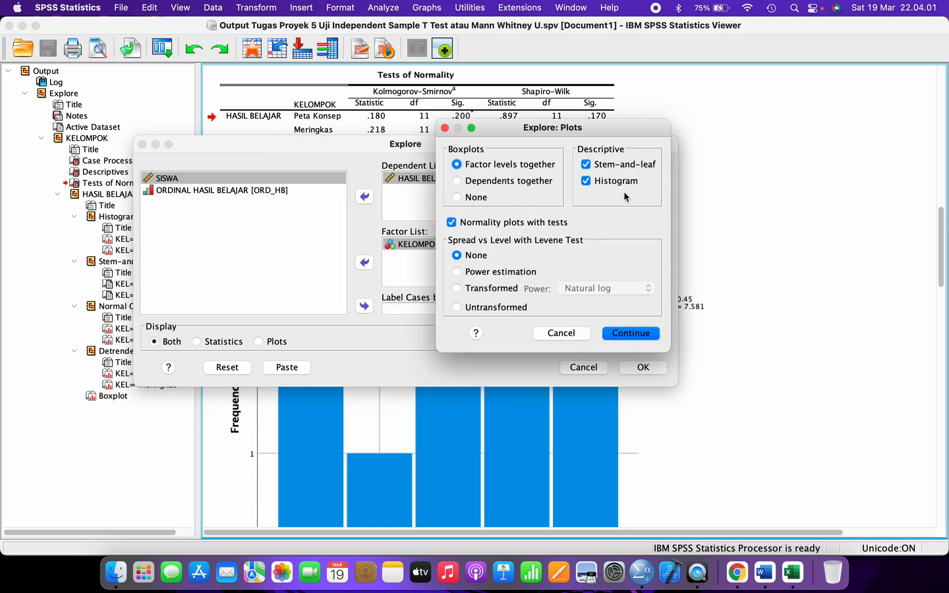
left_click(495, 288)
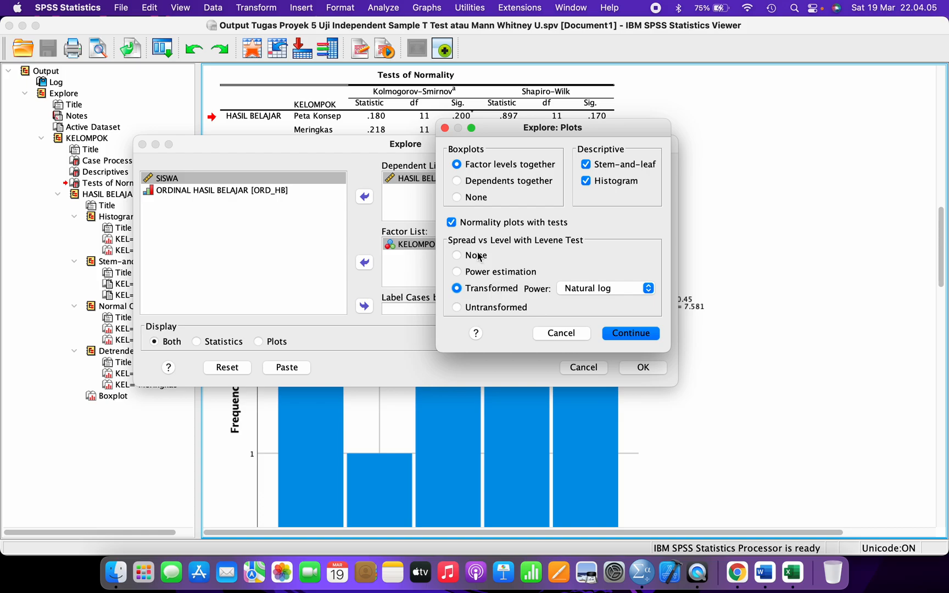
left_click(478, 255)
left_click(485, 290)
left_click(587, 291)
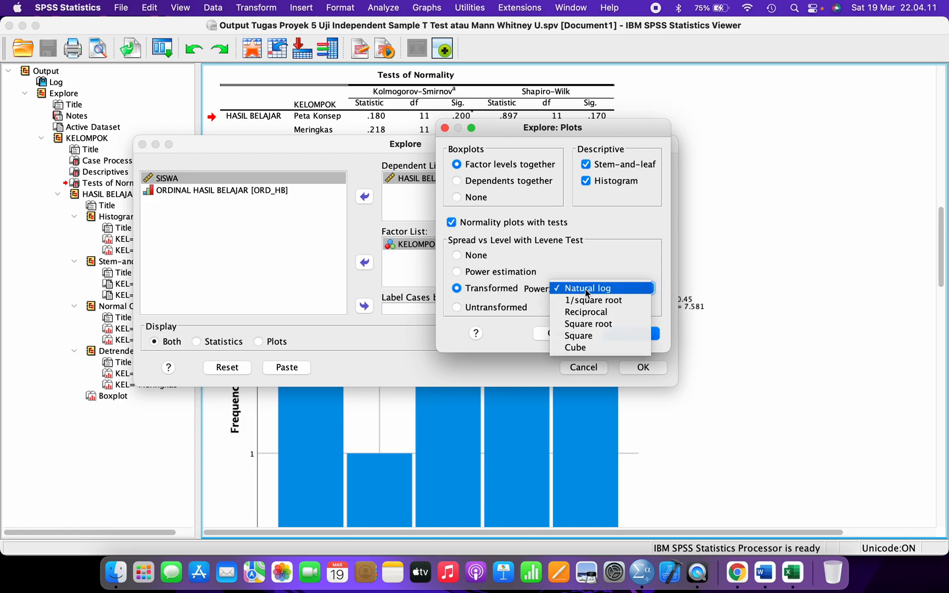
left_click(588, 323)
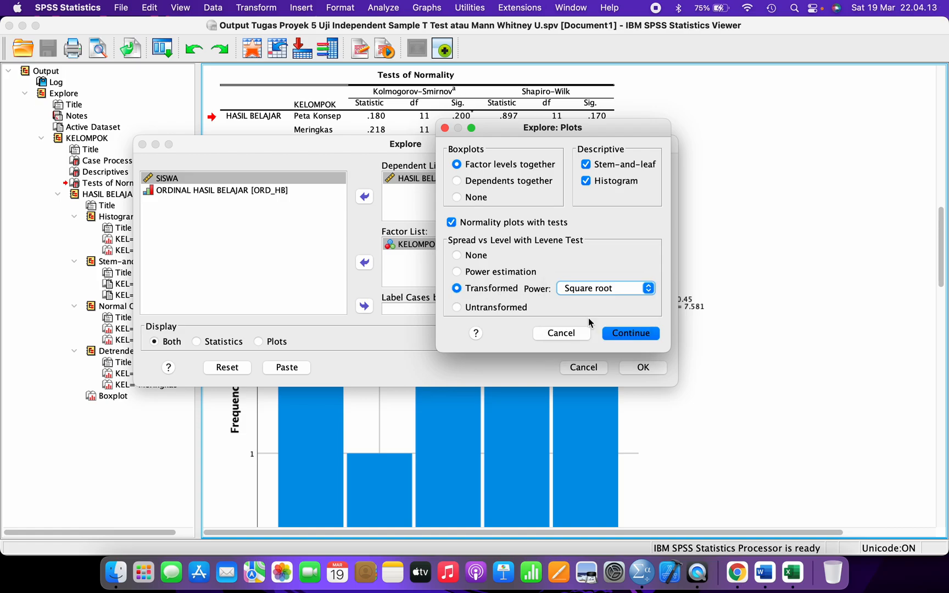
left_click(598, 290)
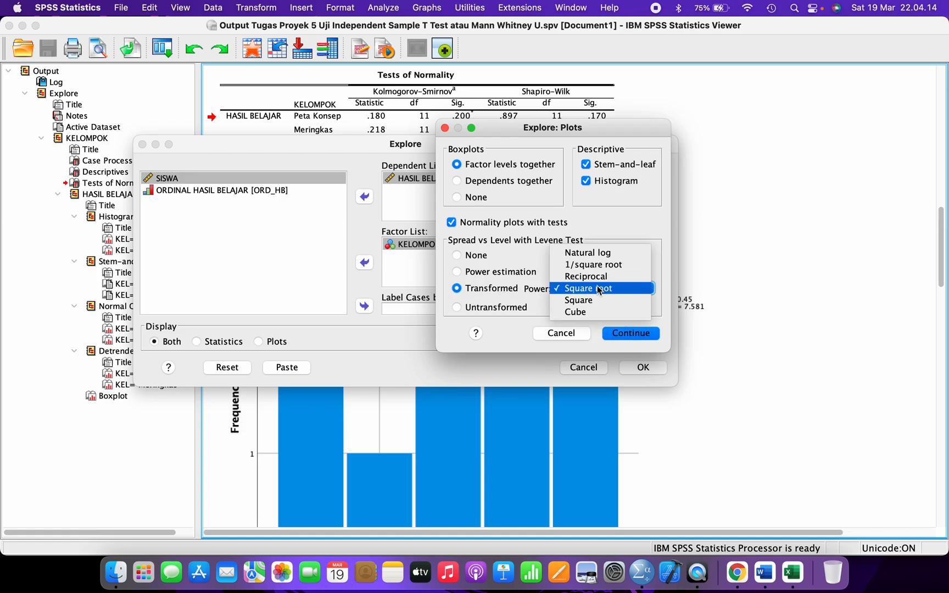
left_click(597, 253)
left_click(636, 288)
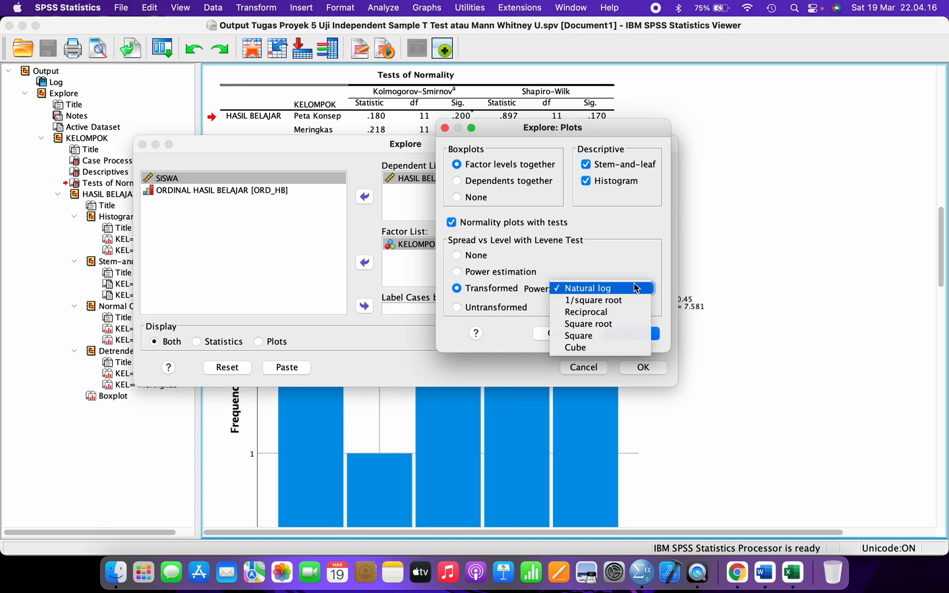
left_click(613, 324)
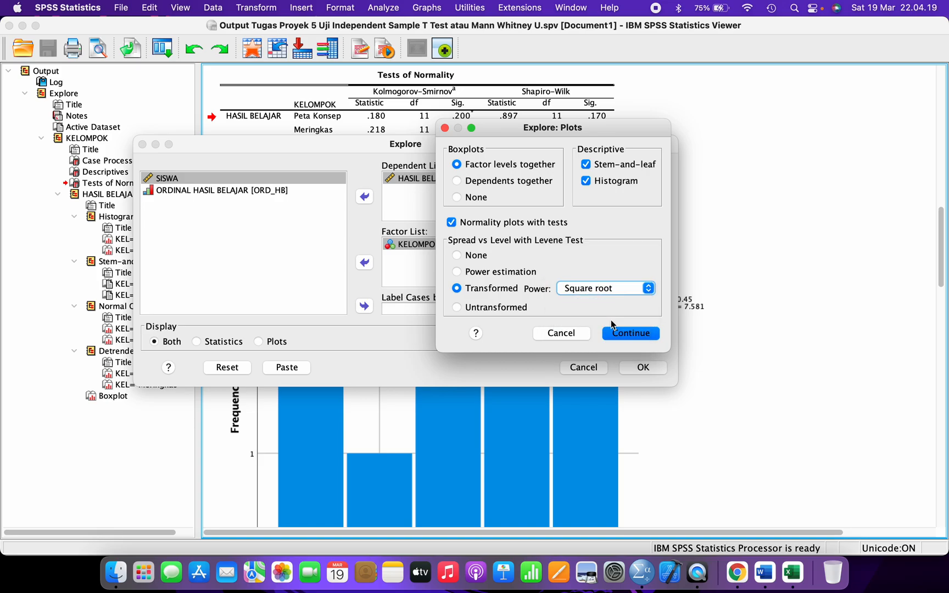
left_click(619, 333)
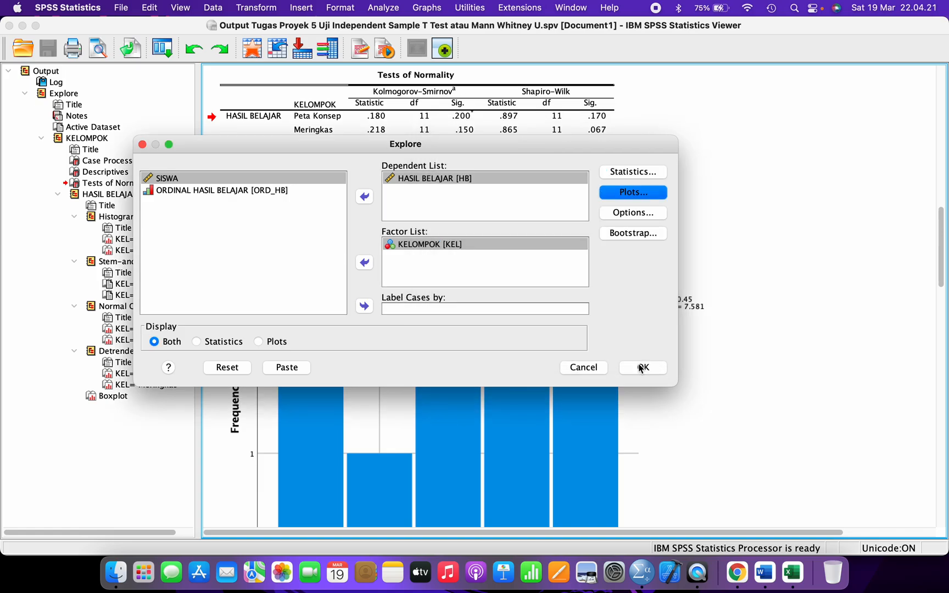
left_click(641, 369)
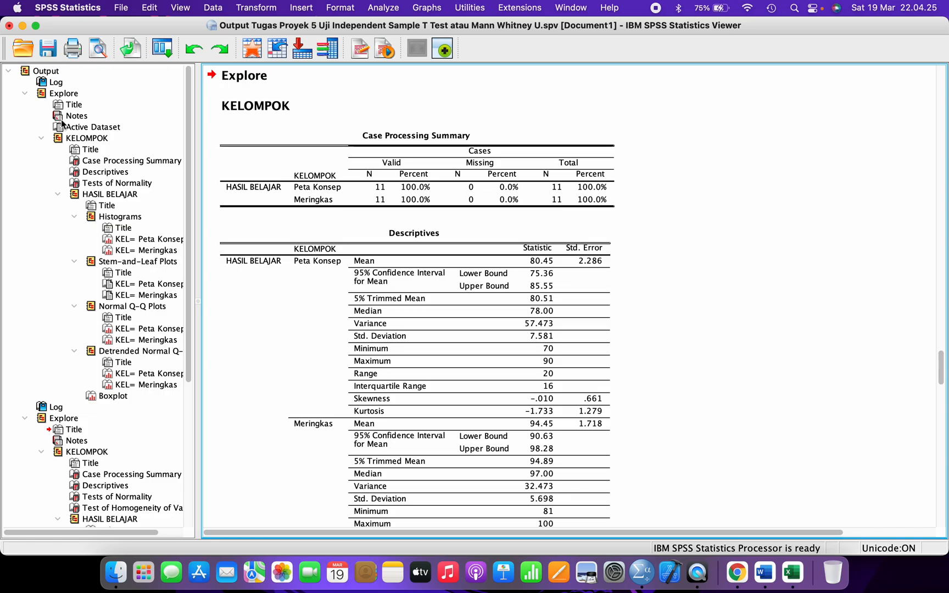
- Select the newly generated Tests of Normality table in the Viewer, then switch to the Excel workbook
left_click(53, 407)
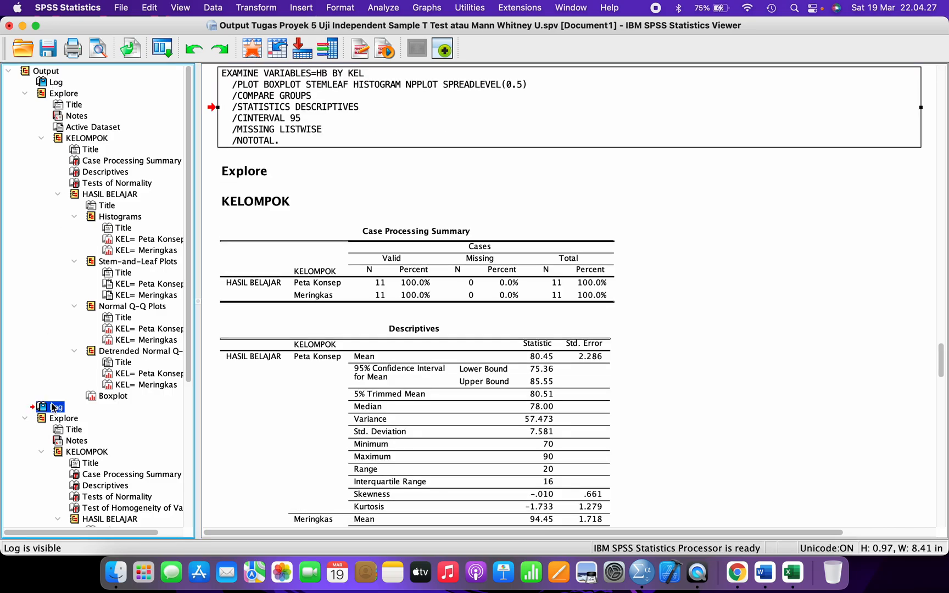
scroll(53, 407, "down", 3)
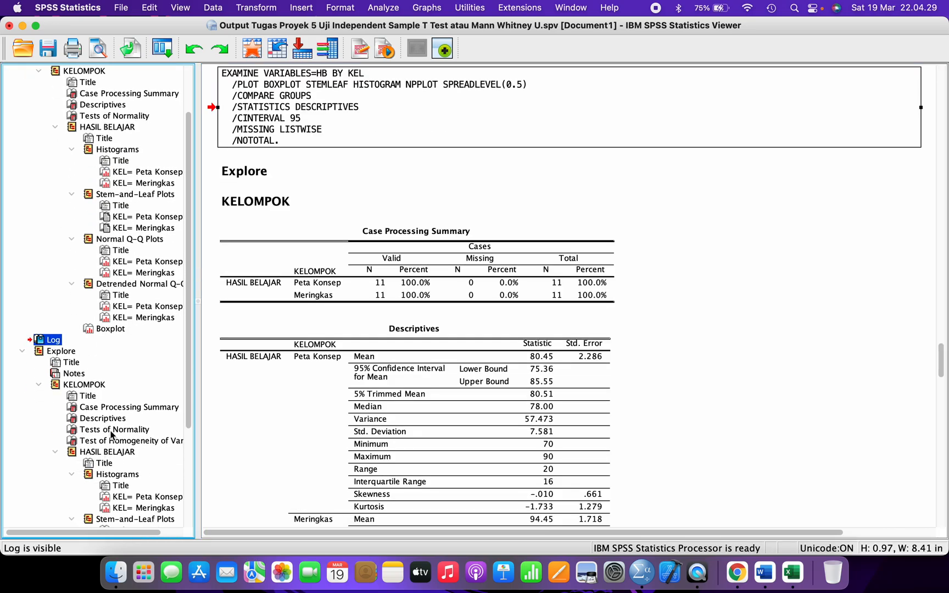
left_click(112, 430)
left_click(354, 71)
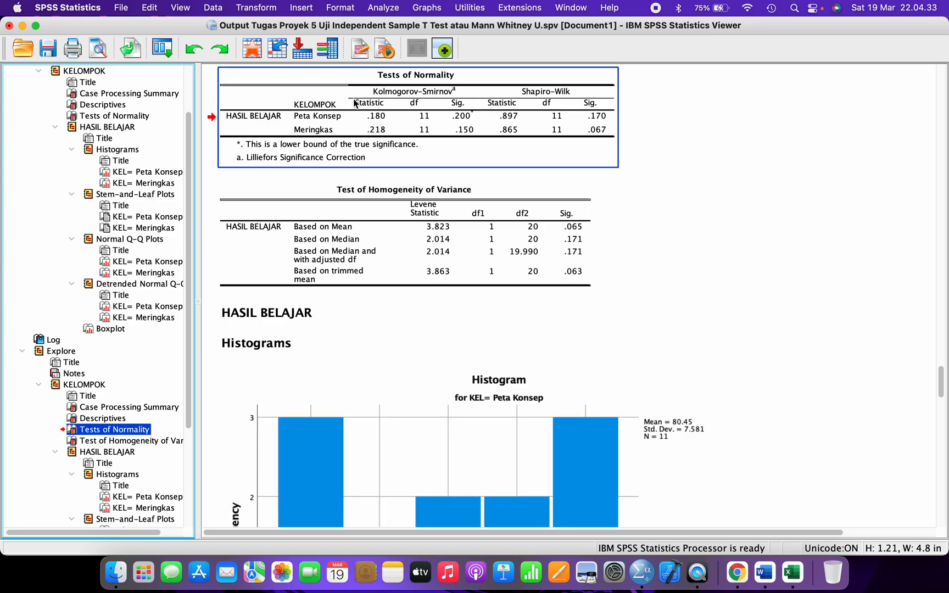
scroll(384, 118, "up", 2)
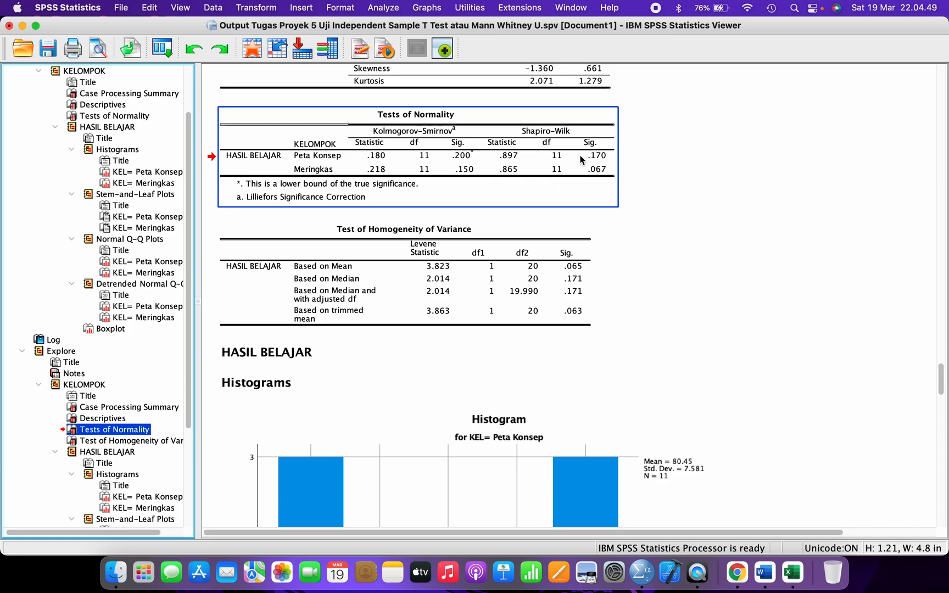
left_click_drag(758, 494, 796, 514)
left_click(791, 572)
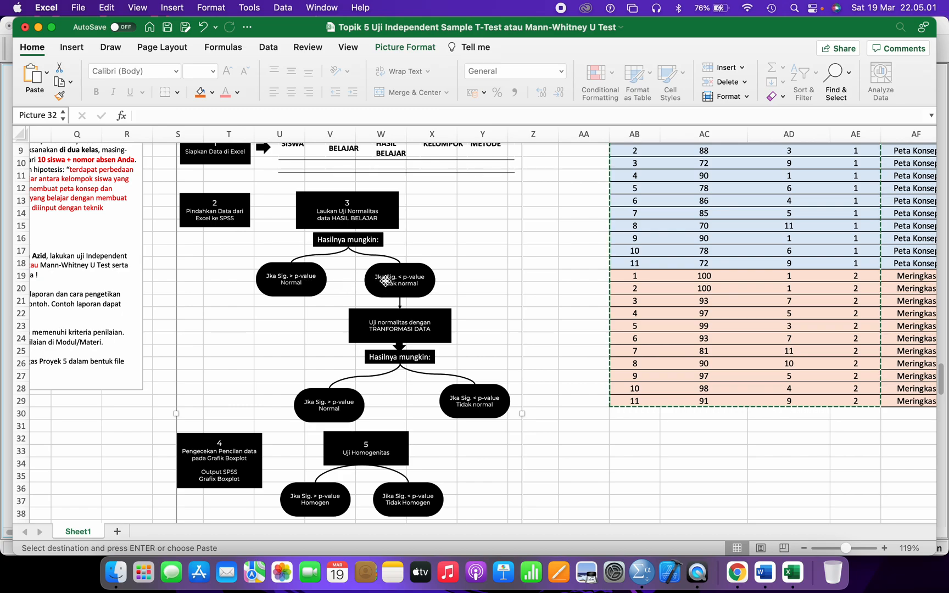
left_click(219, 454)
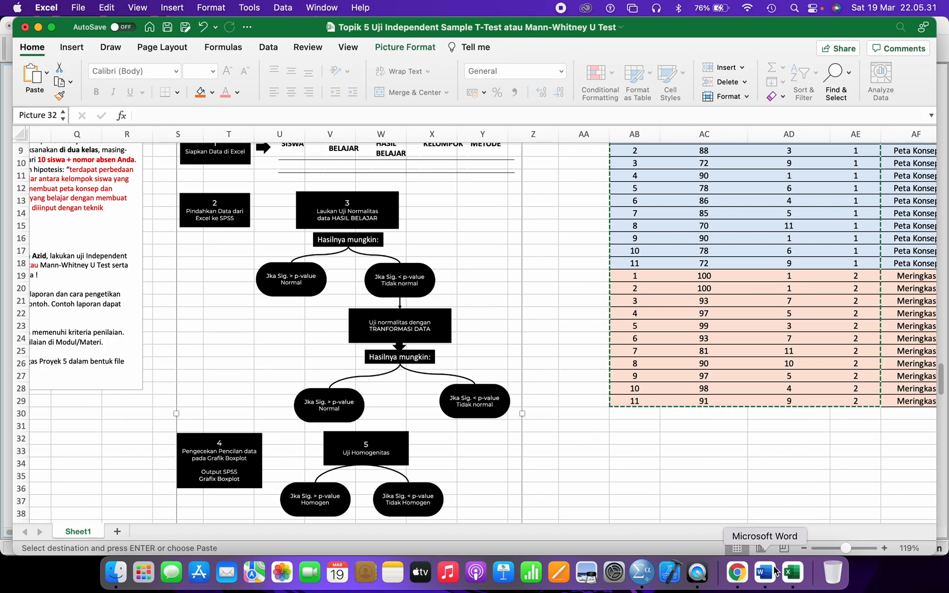
- Select the whole new Tests of Normality table in the SPSS Viewer and copy it
left_click(641, 572)
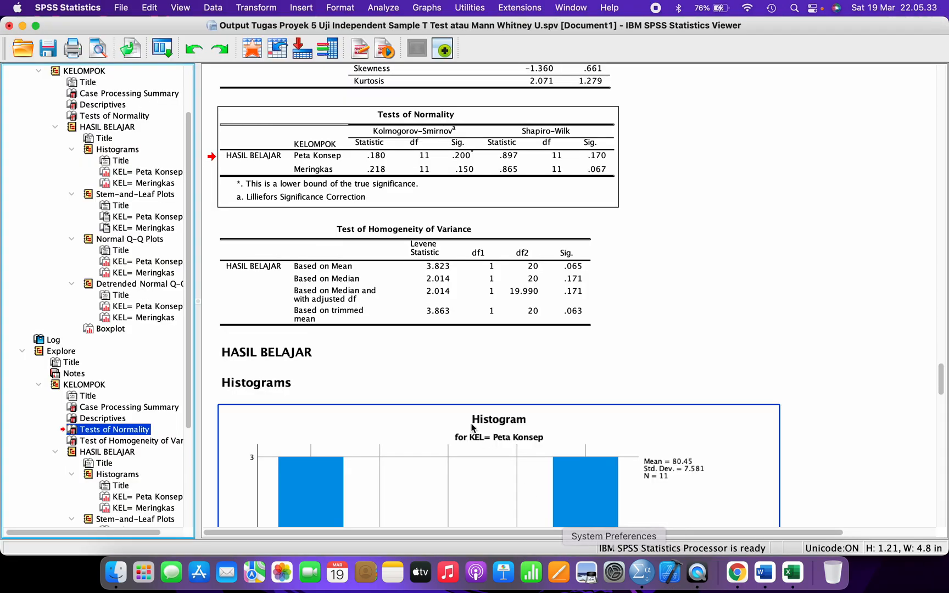
left_click(59, 341)
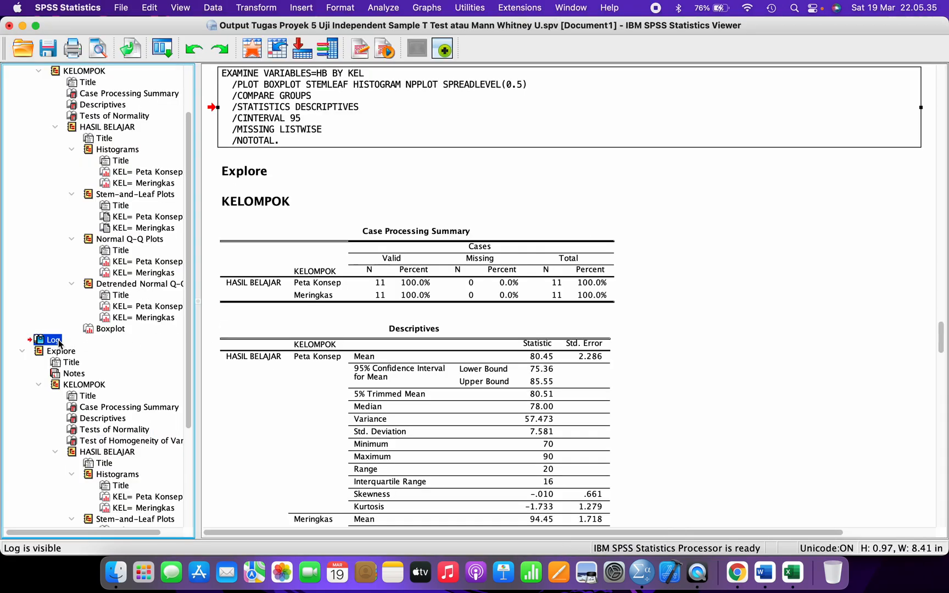
scroll(156, 308, "up", 3)
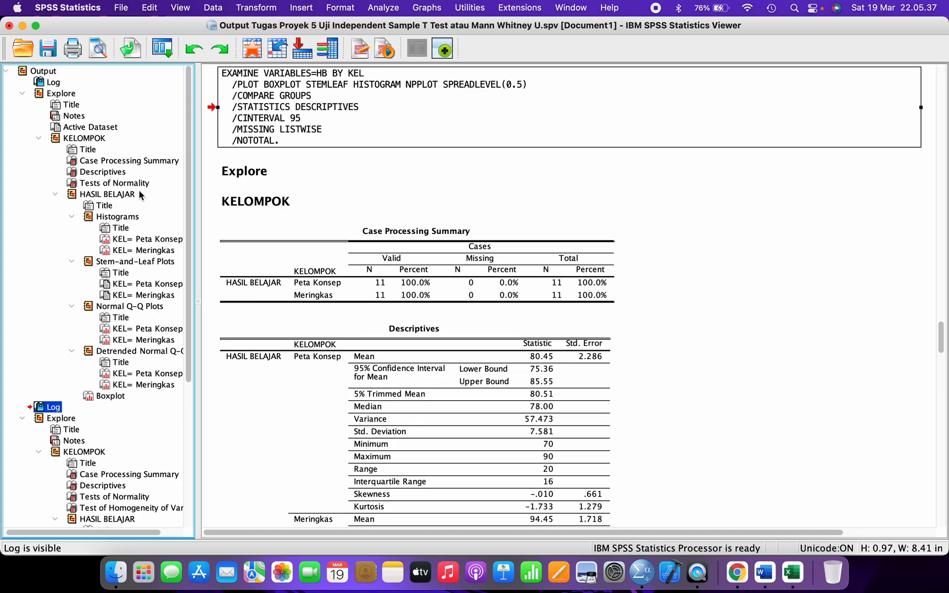
left_click(138, 184)
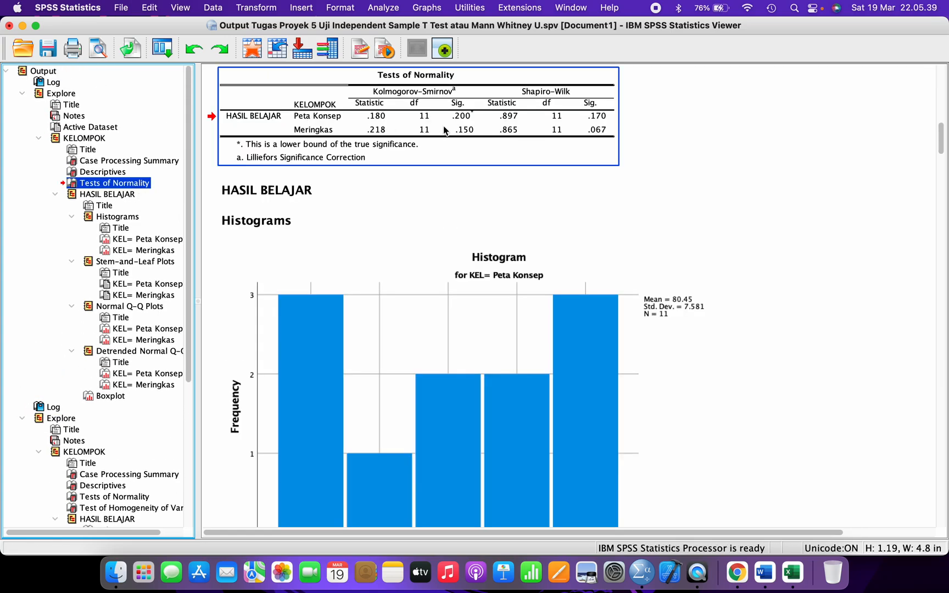
left_click(242, 117)
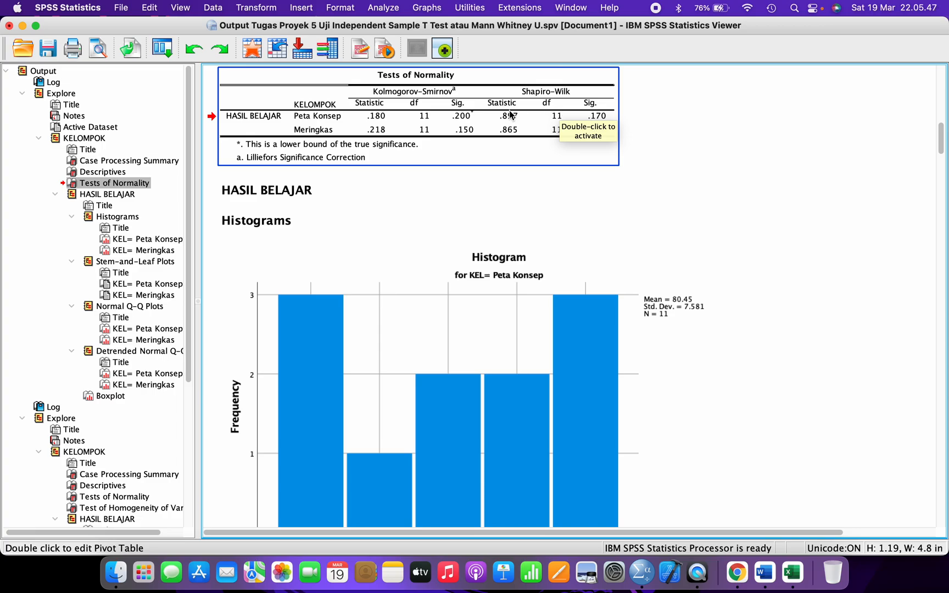
left_click_drag(144, 185, 477, 117)
scroll(469, 136, "down", 5)
left_click(140, 206)
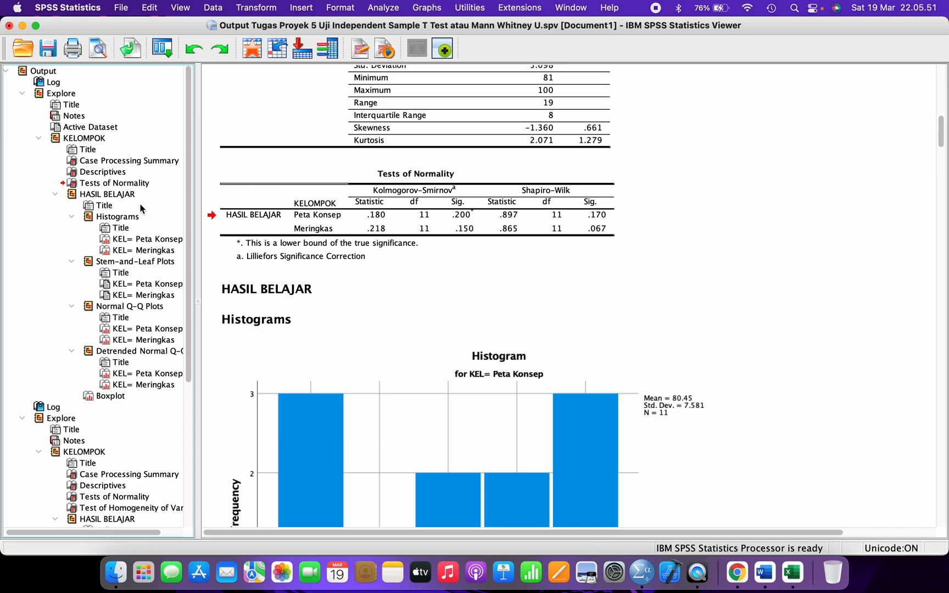
left_click_drag(128, 184, 437, 188)
right_click(436, 188)
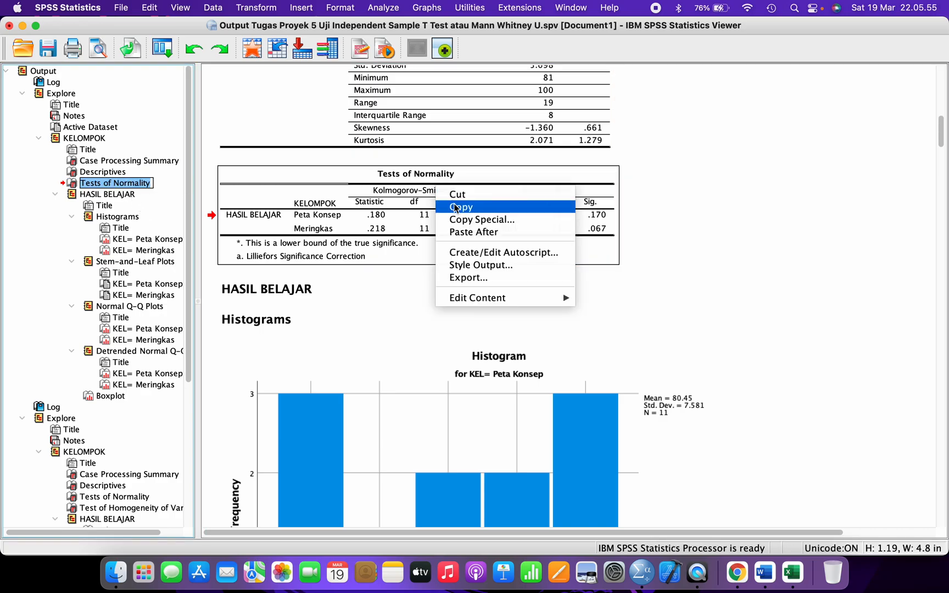
left_click(511, 206)
- Delete the Sig. note lines from the Word report
left_click(765, 572)
scroll(473, 351, "up", 2)
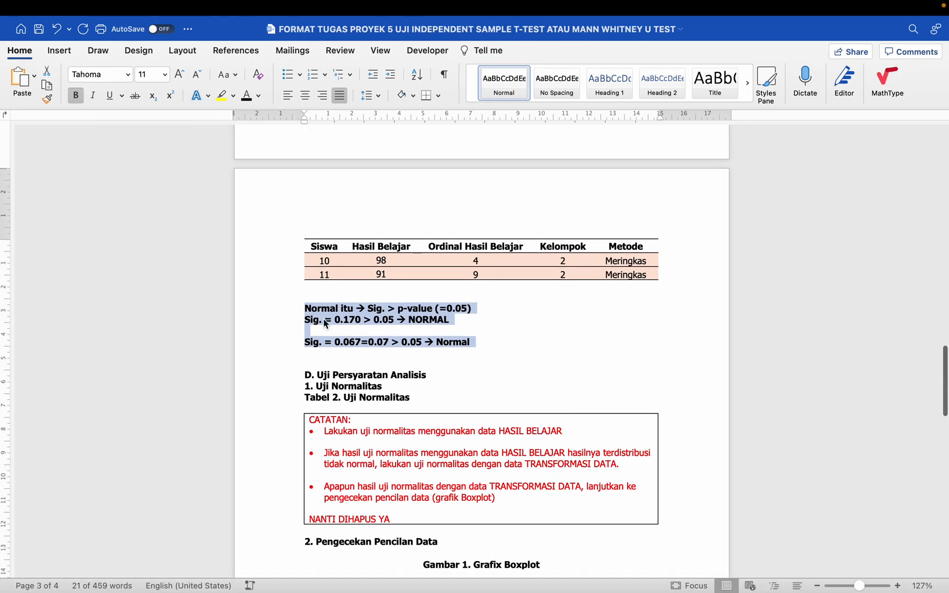
left_click(285, 304)
left_click_drag(285, 305, 292, 366)
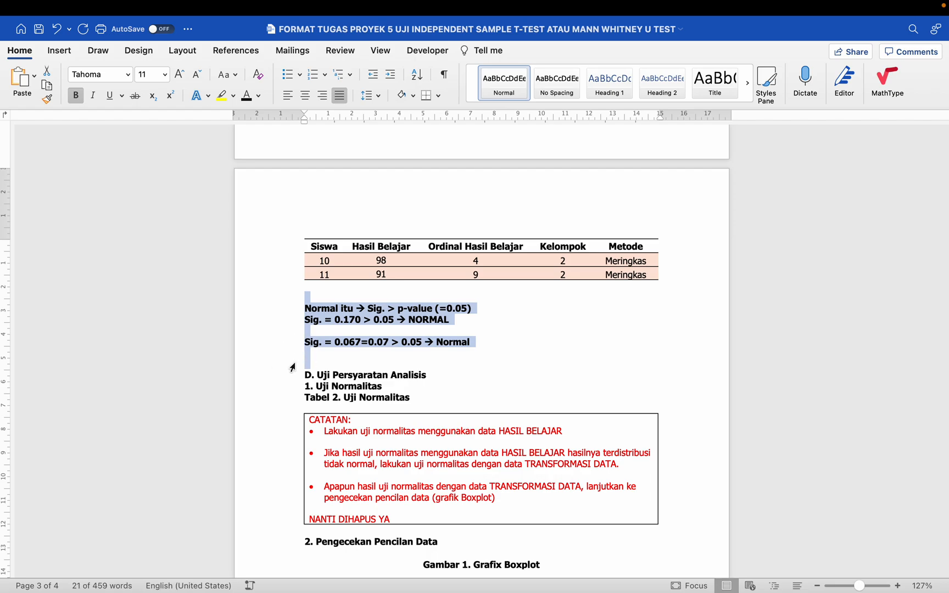
key("BackSpace")
- Paste the Tests of Normality table under 'Tabel 2. Uji Normalitas' and remove the extra blank line
left_click(425, 322)
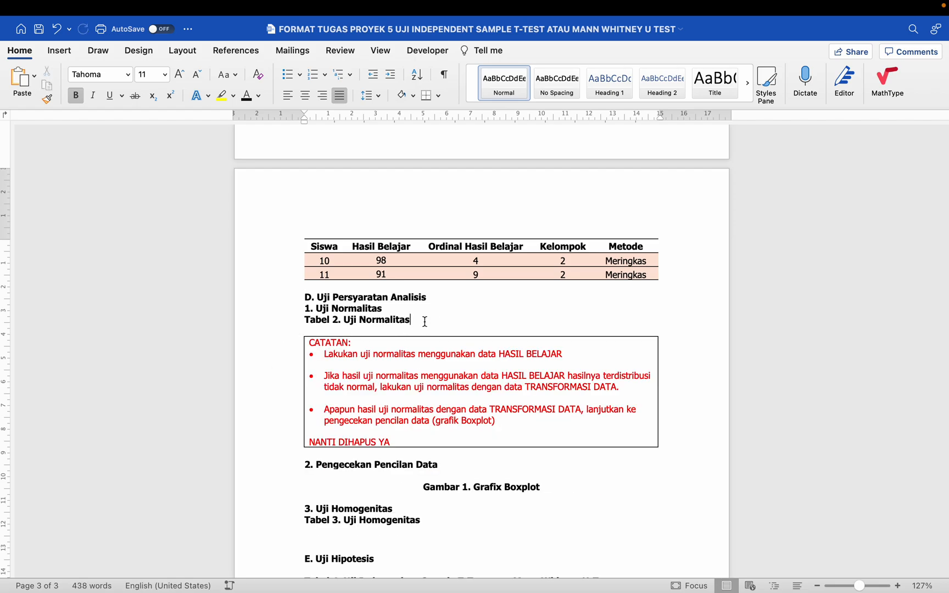
key("Return")
key("Return")
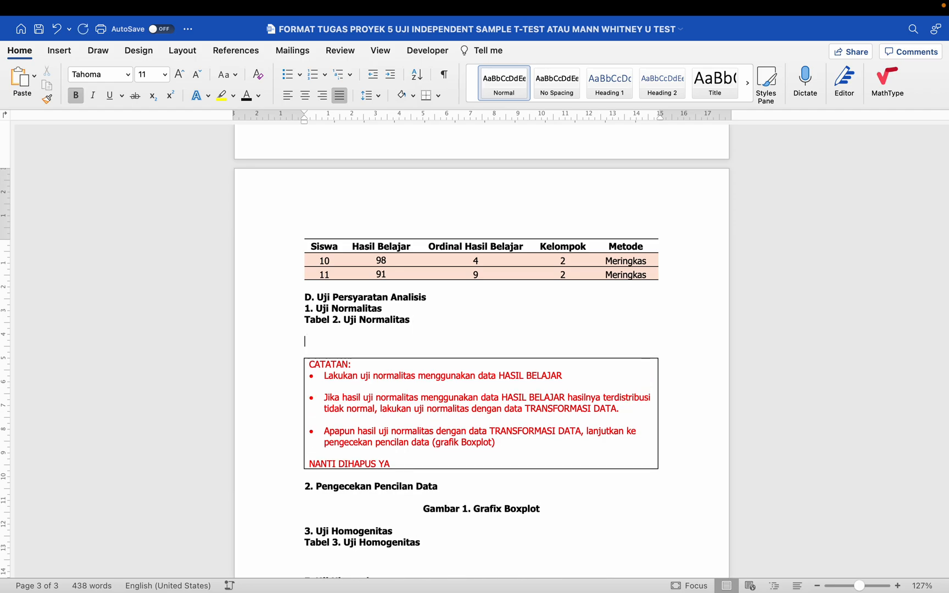
key("cmd+v")
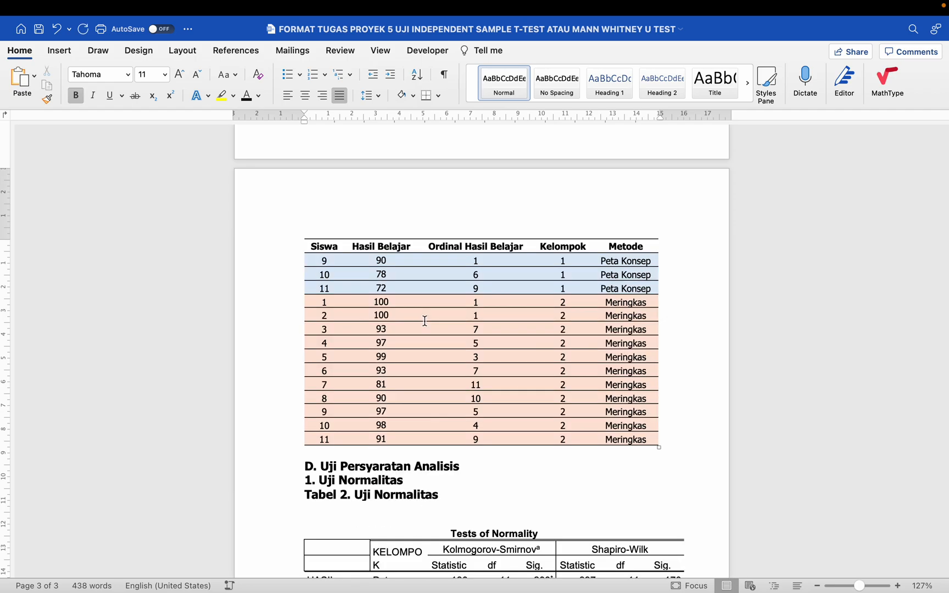
left_click(360, 397)
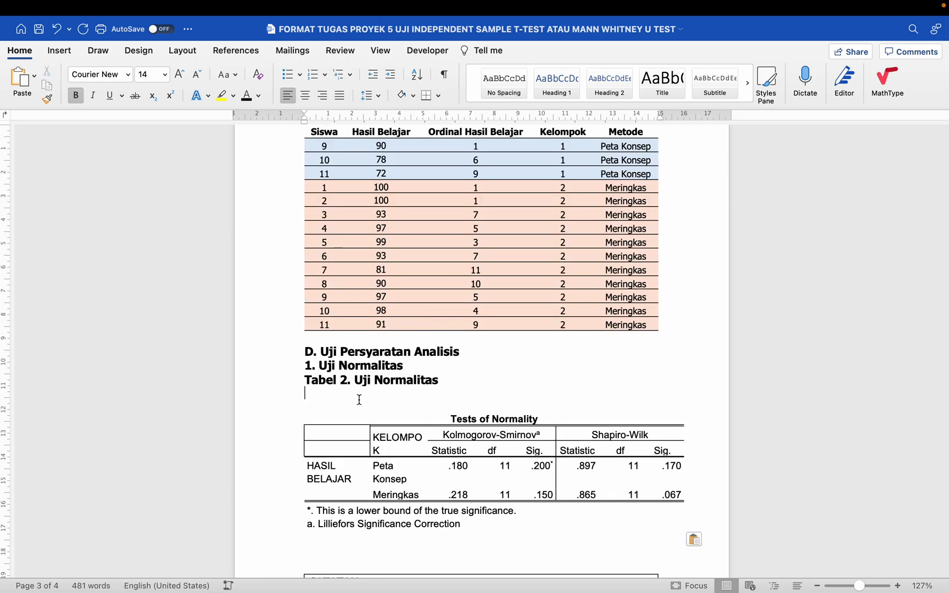
key("BackSpace")
key("BackSpace")
scroll(271, 330, "down", 5)
left_click_drag(268, 344, 271, 363)
key("Left")
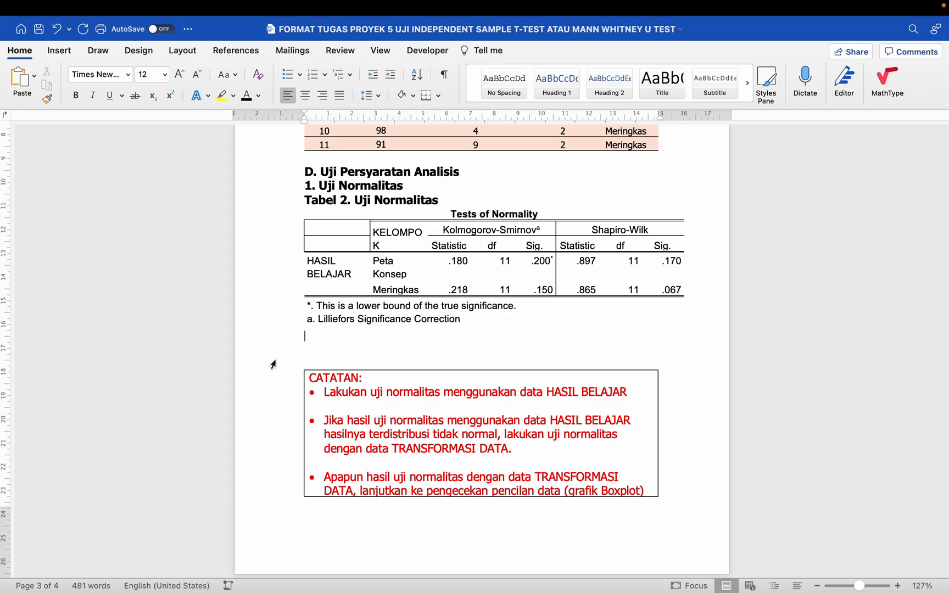
left_click(362, 393)
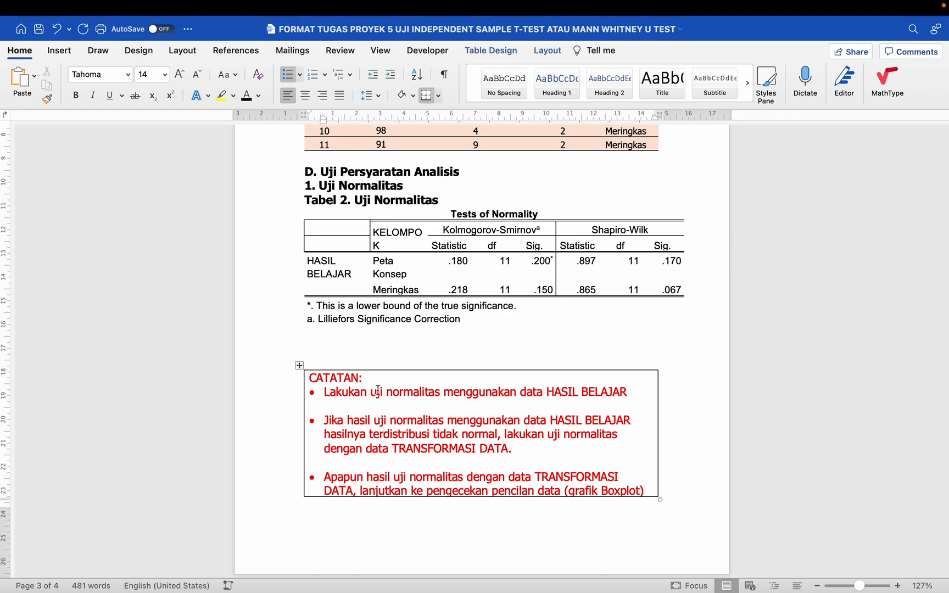
left_click_drag(558, 392, 625, 390)
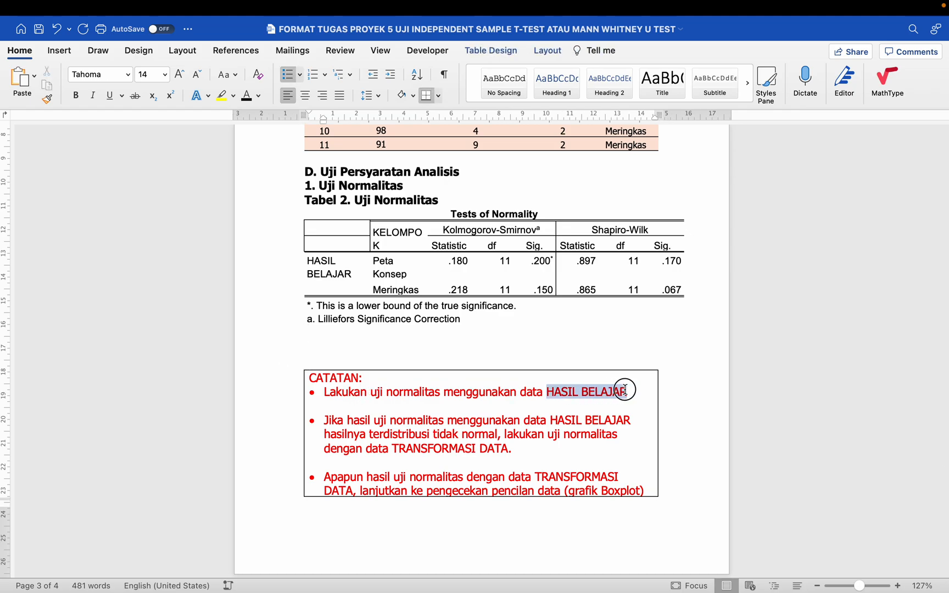
left_click_drag(323, 420, 497, 434)
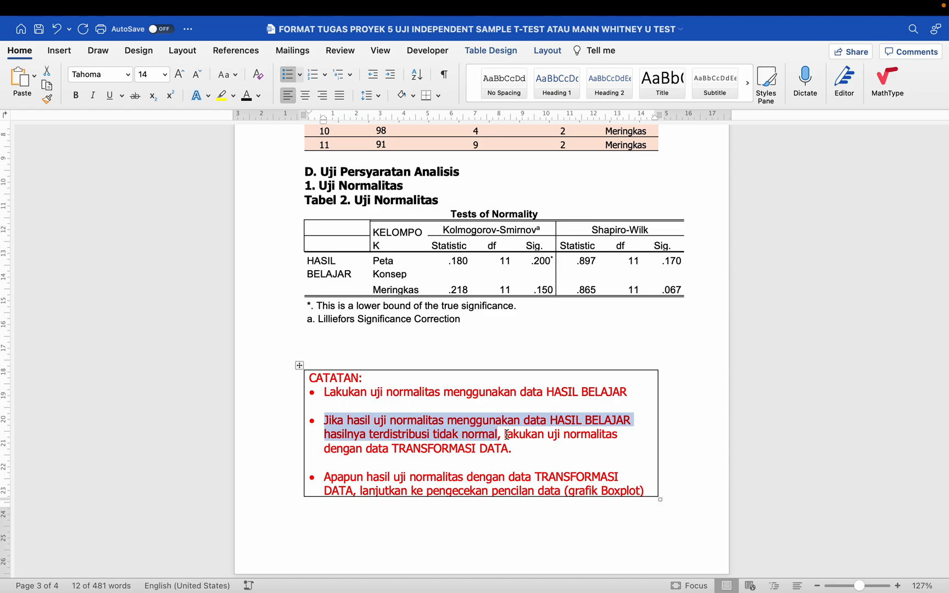
left_click(554, 435)
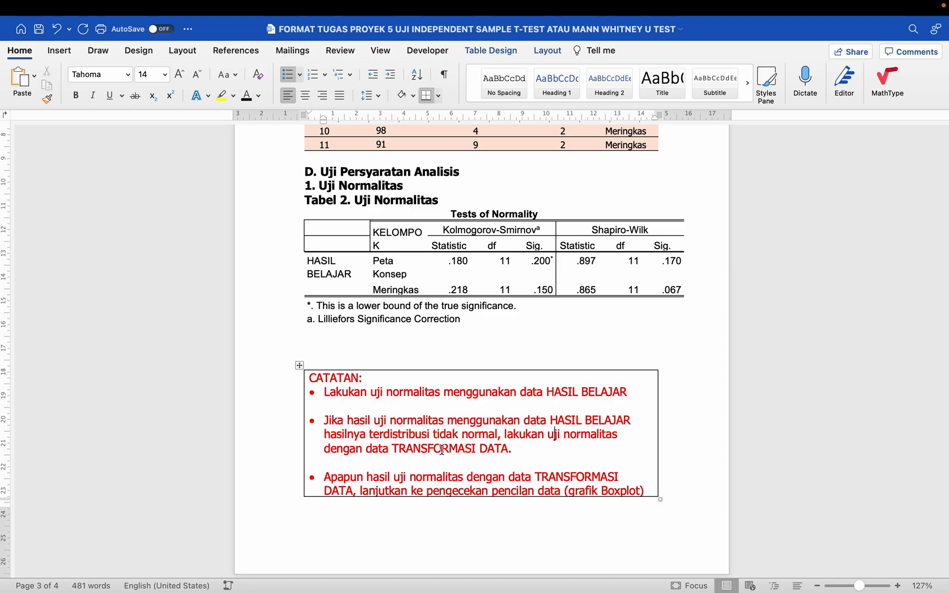
left_click_drag(442, 448, 509, 449)
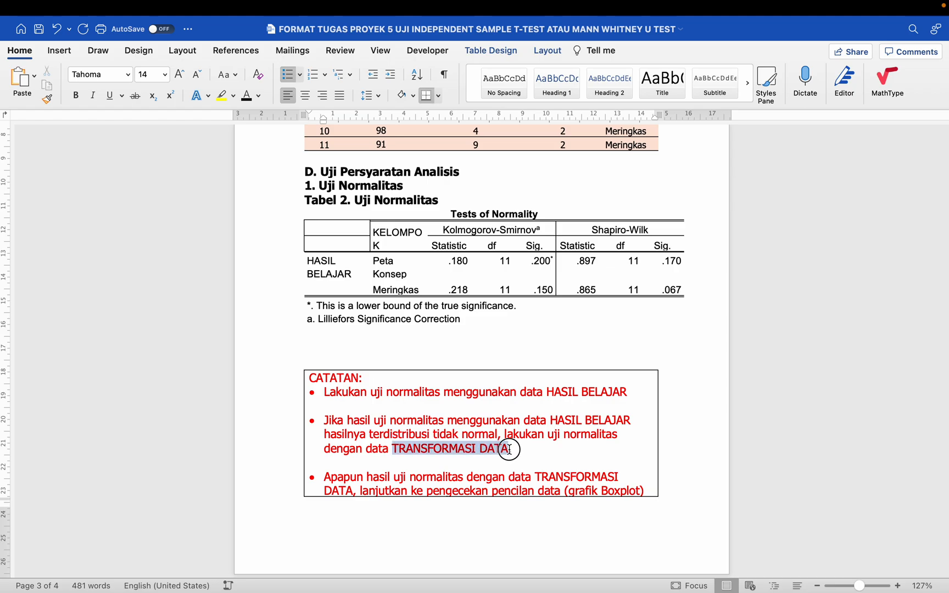
left_click(498, 434)
scroll(499, 439, "down", 2)
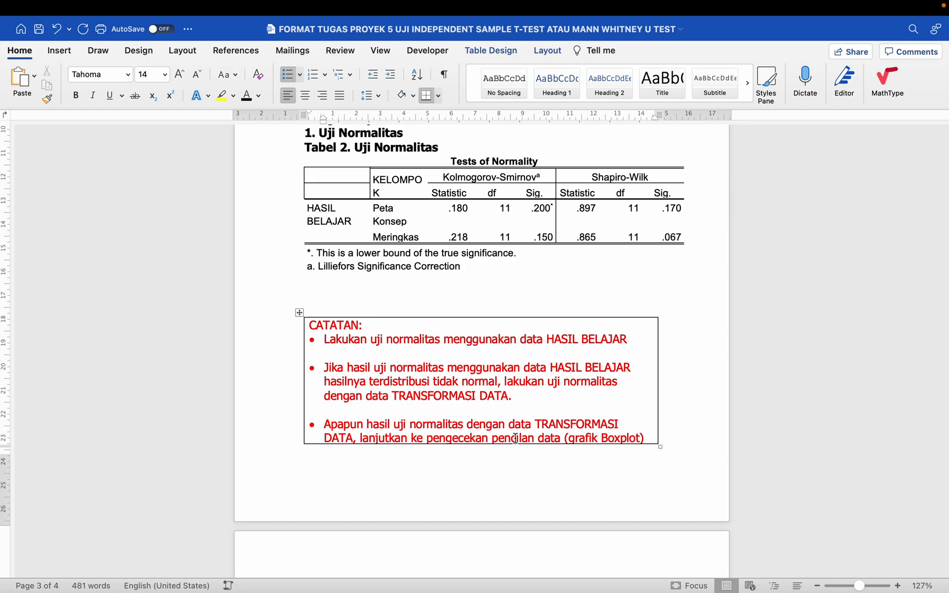
scroll(590, 442, "down", 5)
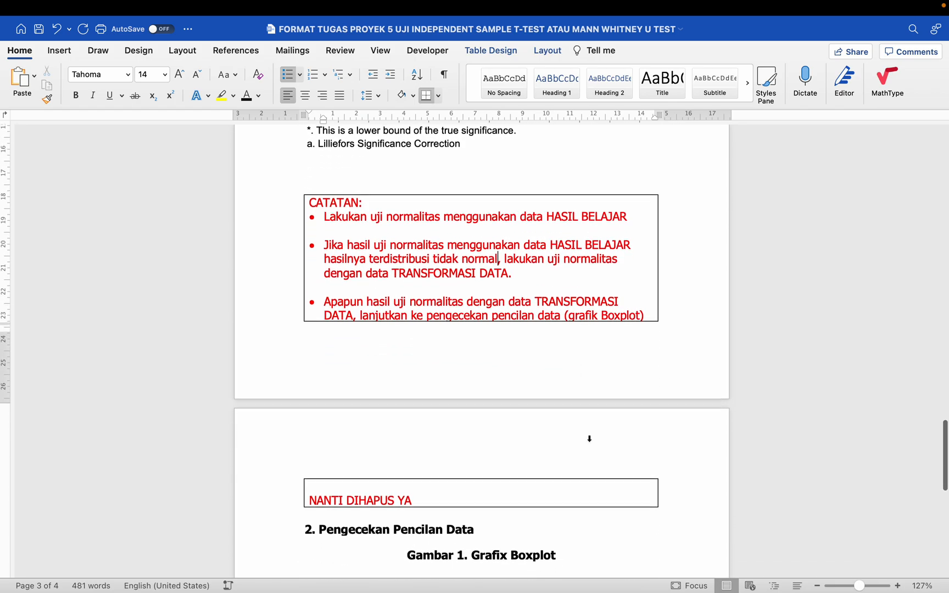
scroll(590, 438, "up", 2)
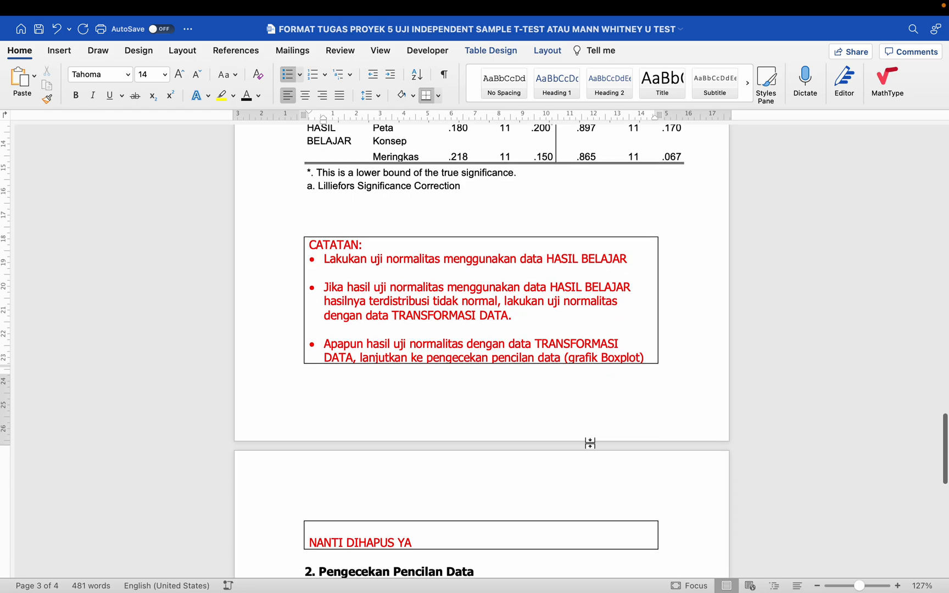
scroll(589, 443, "down", 2)
left_click(401, 506)
left_click(384, 493)
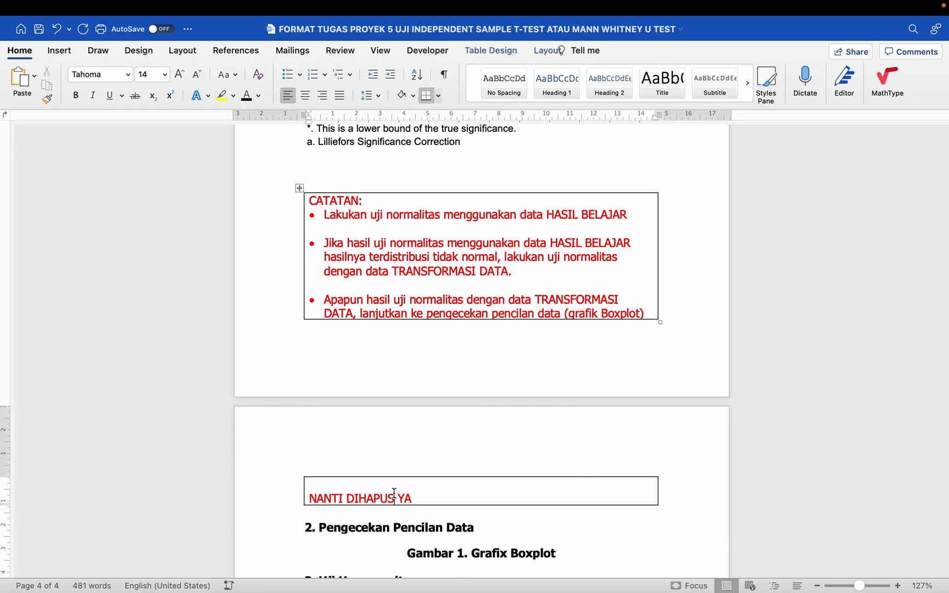
scroll(393, 488, "up", 2)
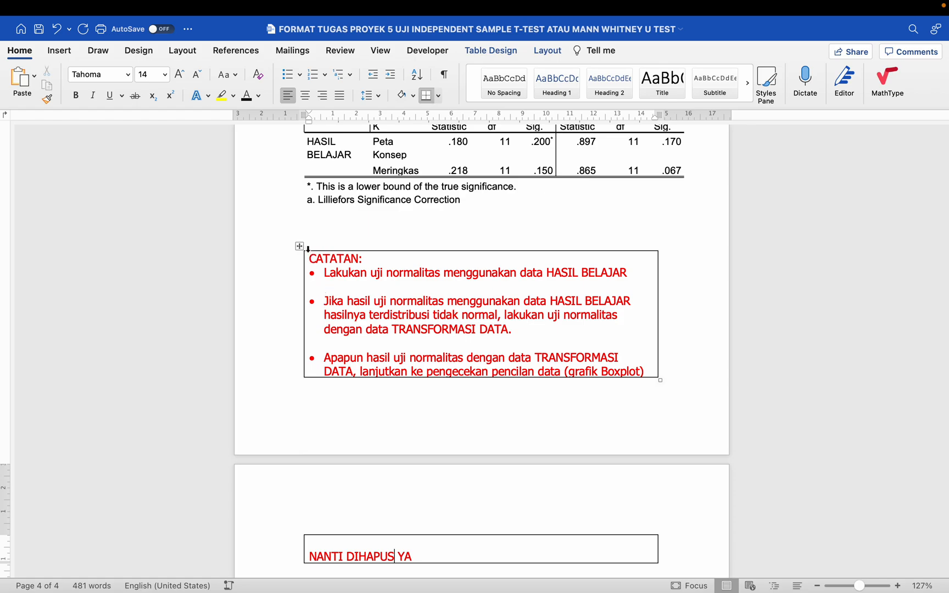
left_click(352, 223)
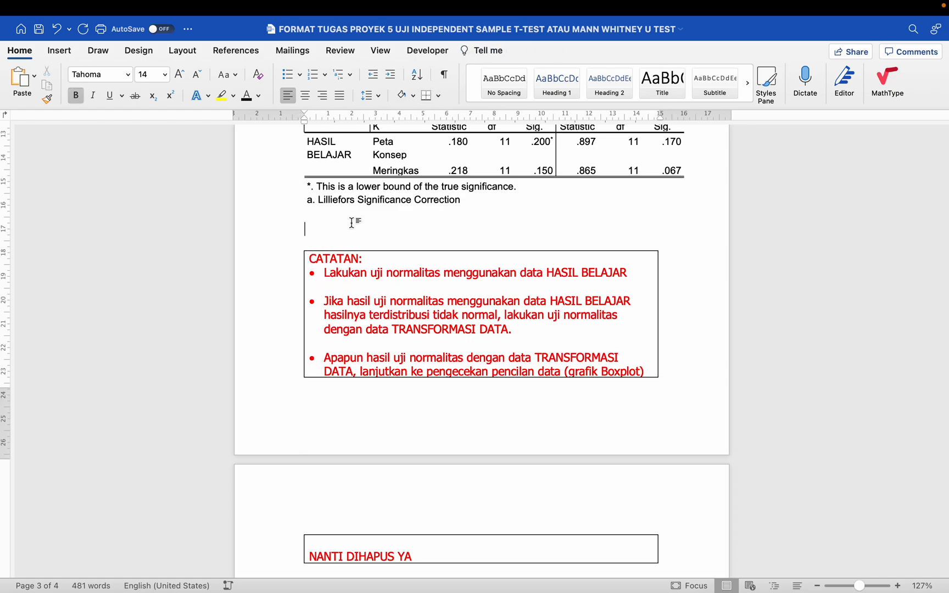
- Cut the CATATAN and NANTI DIHAPUS YA boxes from below the Tests of Normality table
left_click(300, 246)
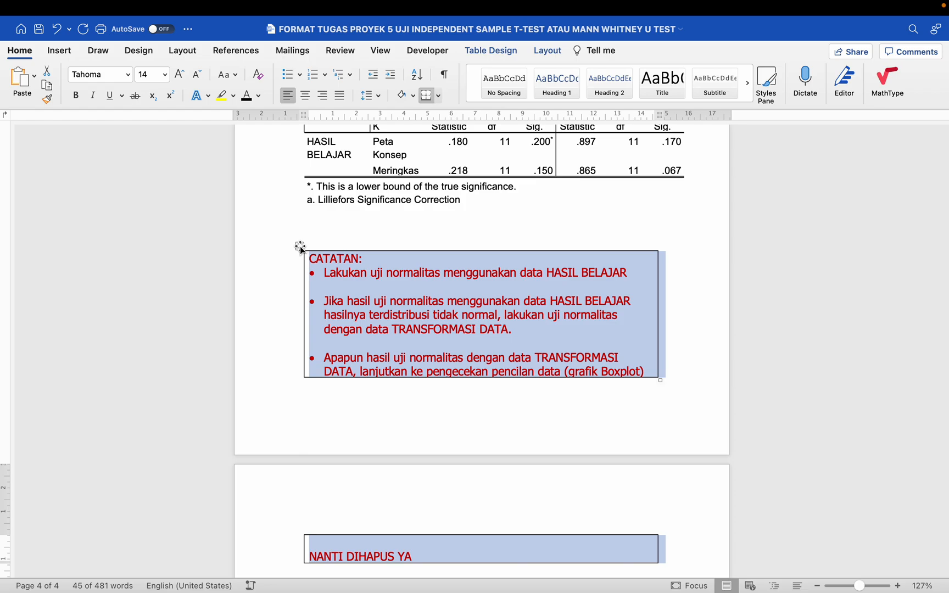
key("ctrl+x")
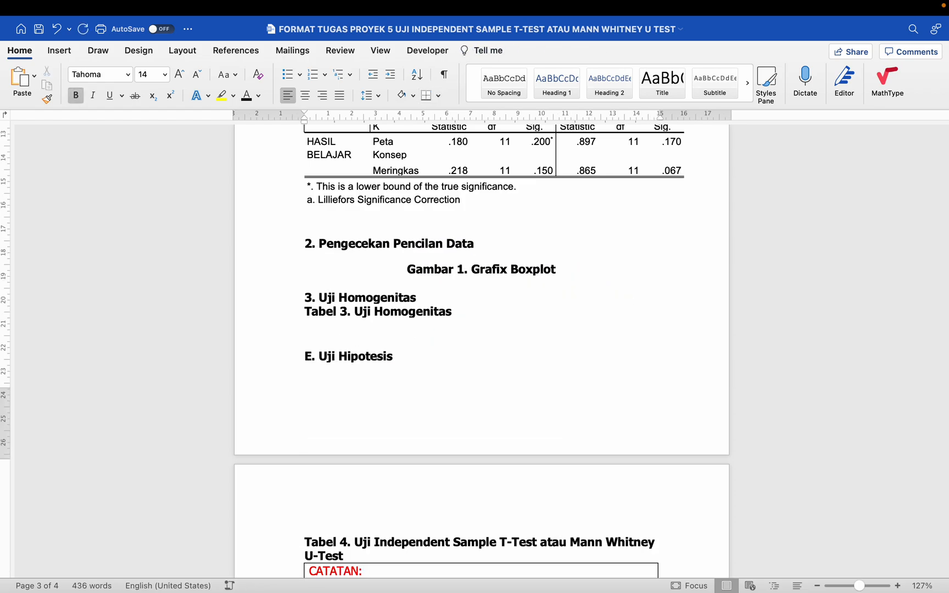
scroll(481, 351, "up", 5)
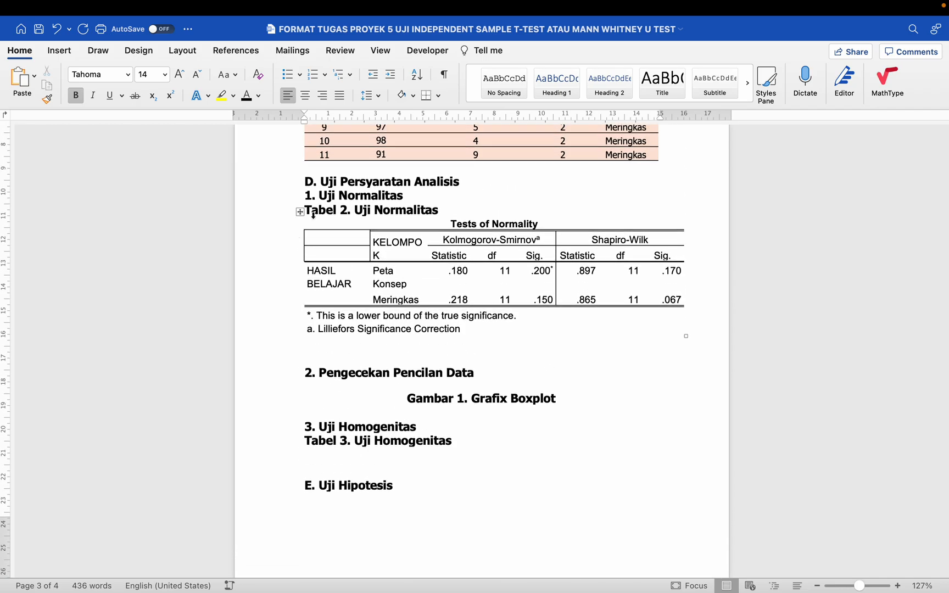
left_click(299, 213)
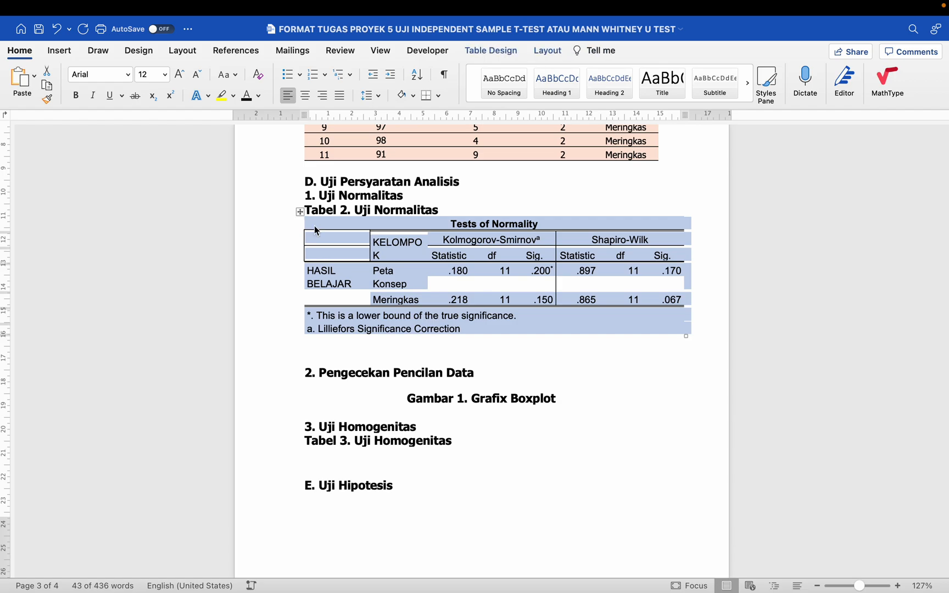
left_click(383, 351)
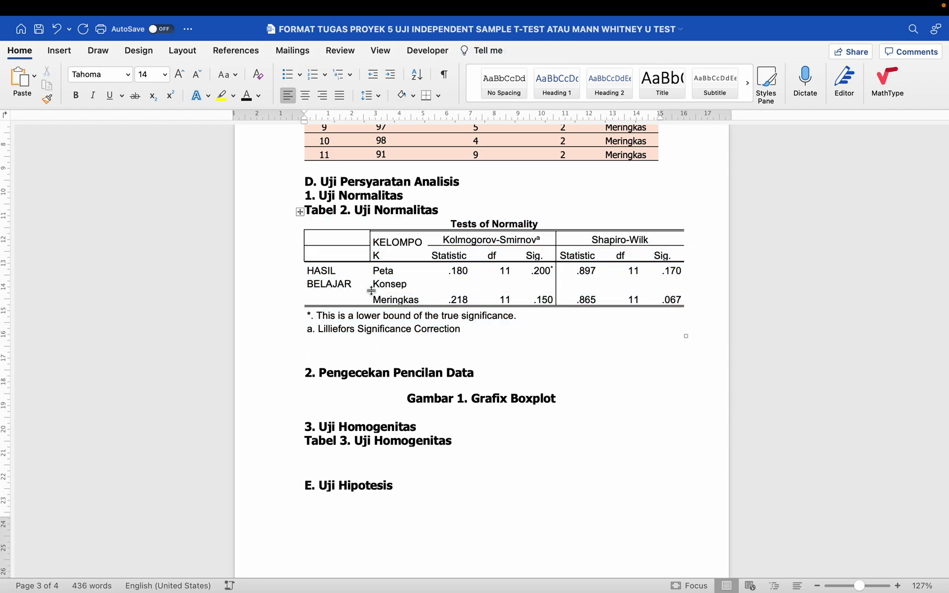
left_click(301, 214)
left_click(348, 374)
- Select the entire Tests of Normality table and show Word's Table Design options
scroll(301, 215, "up", 5)
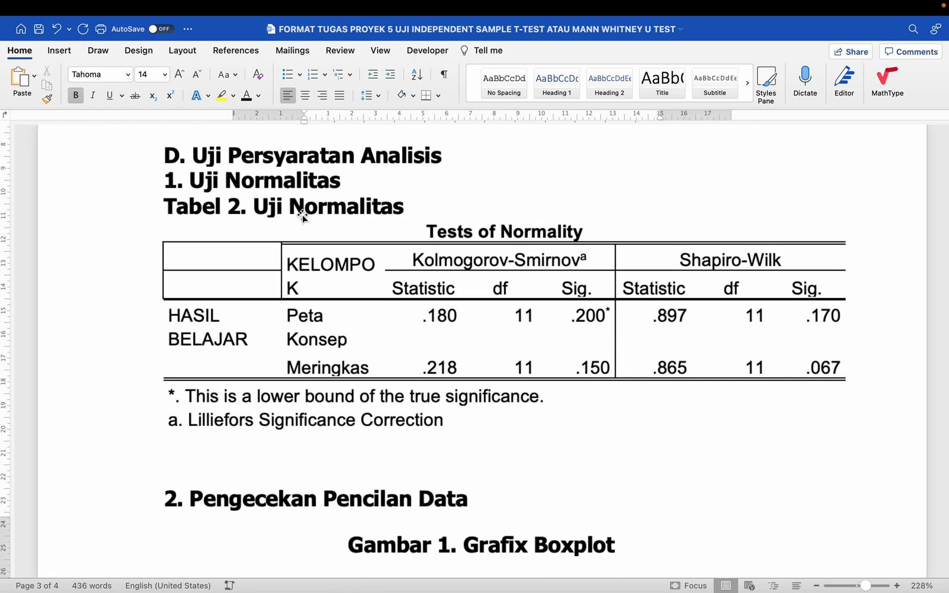
scroll(302, 215, "up", 10)
scroll(286, 301, "down", 10)
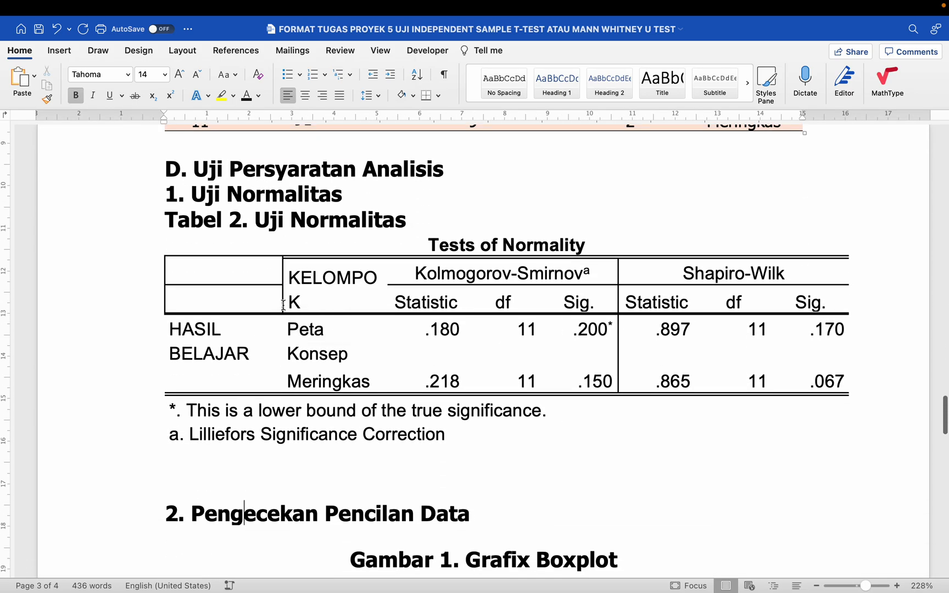
left_click(197, 300)
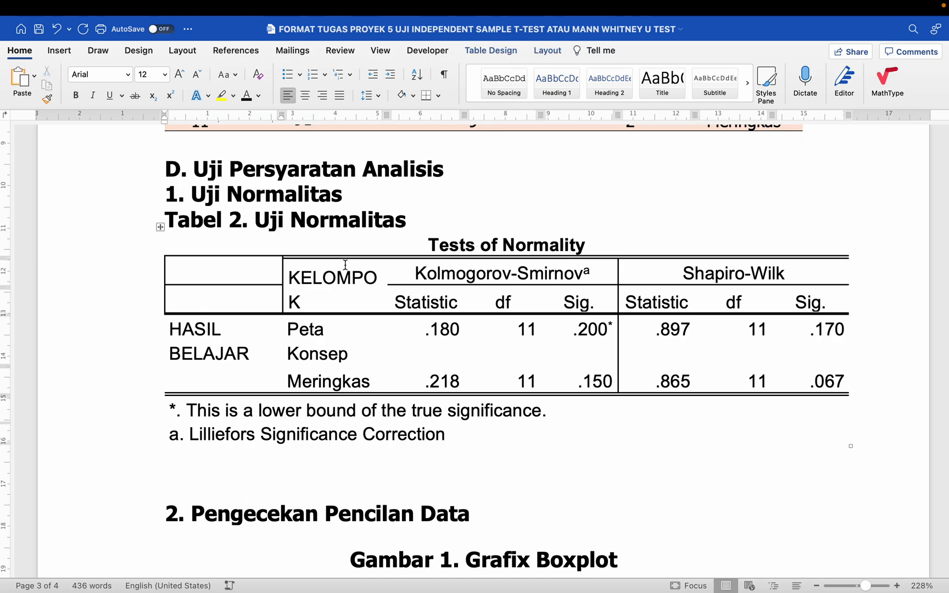
left_click(327, 269)
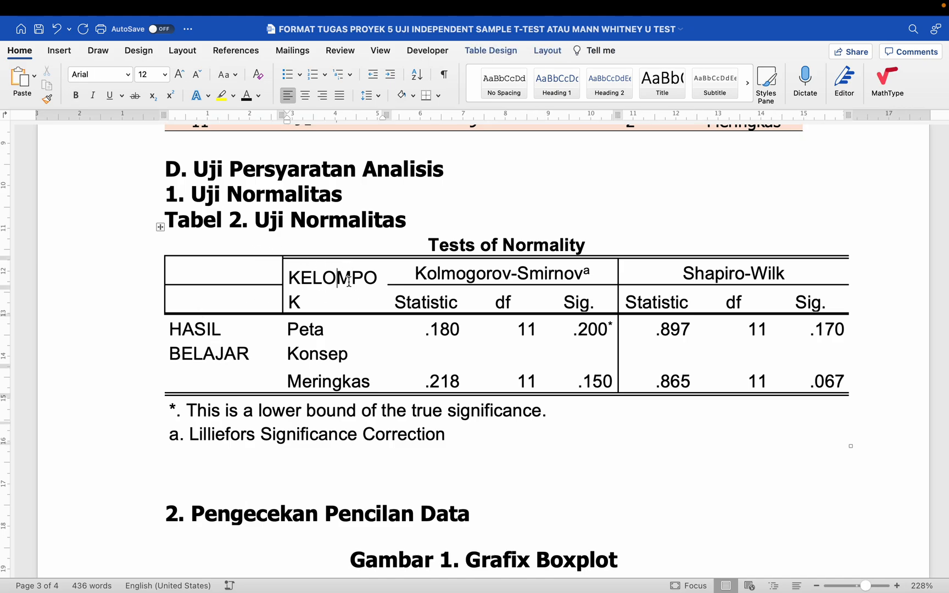
left_click(160, 231)
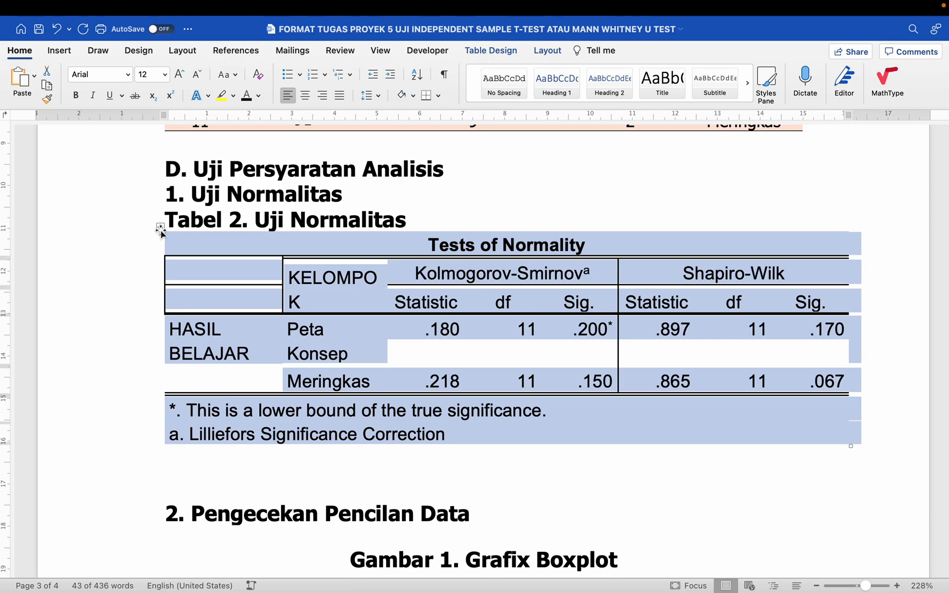
right_click(161, 232)
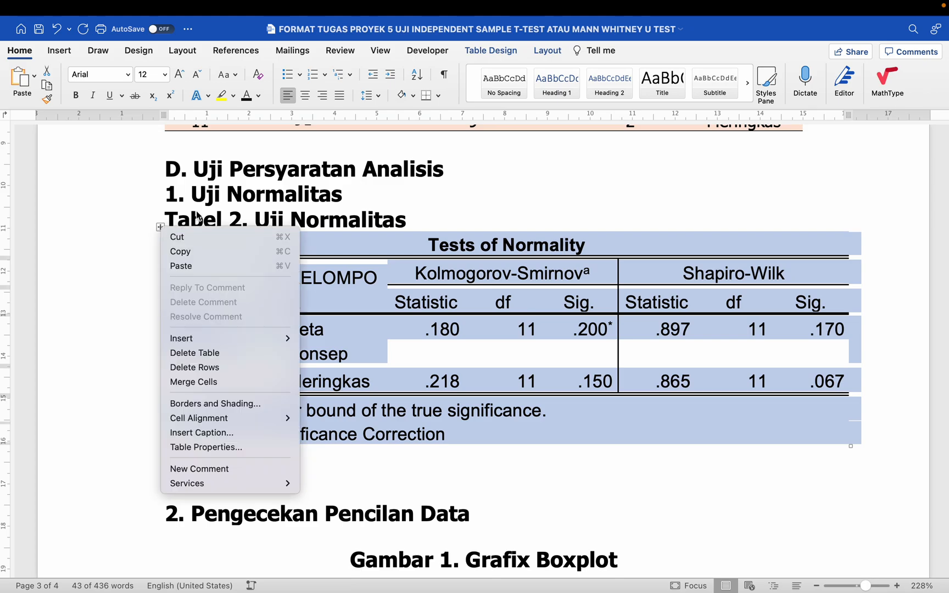
left_click(397, 247)
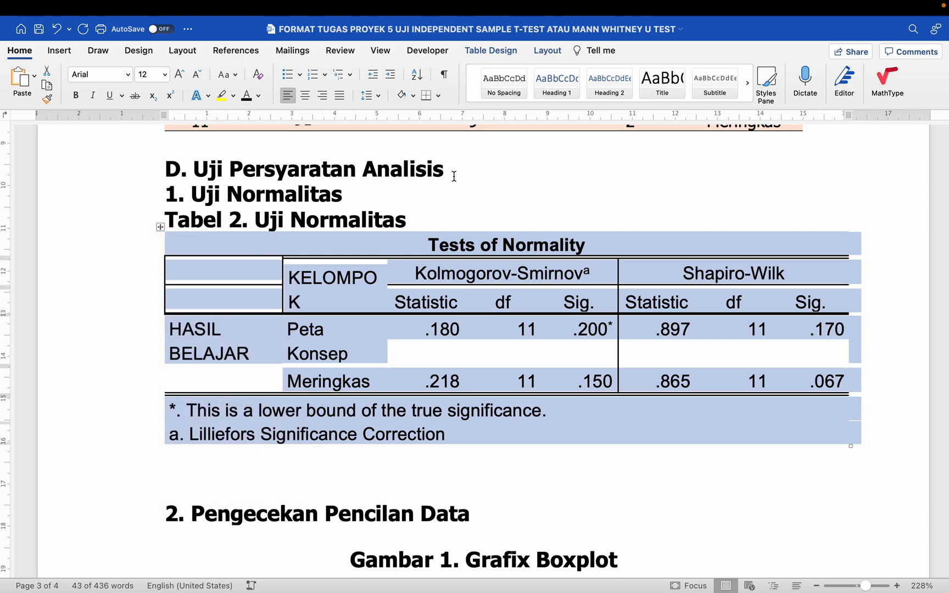
left_click(486, 53)
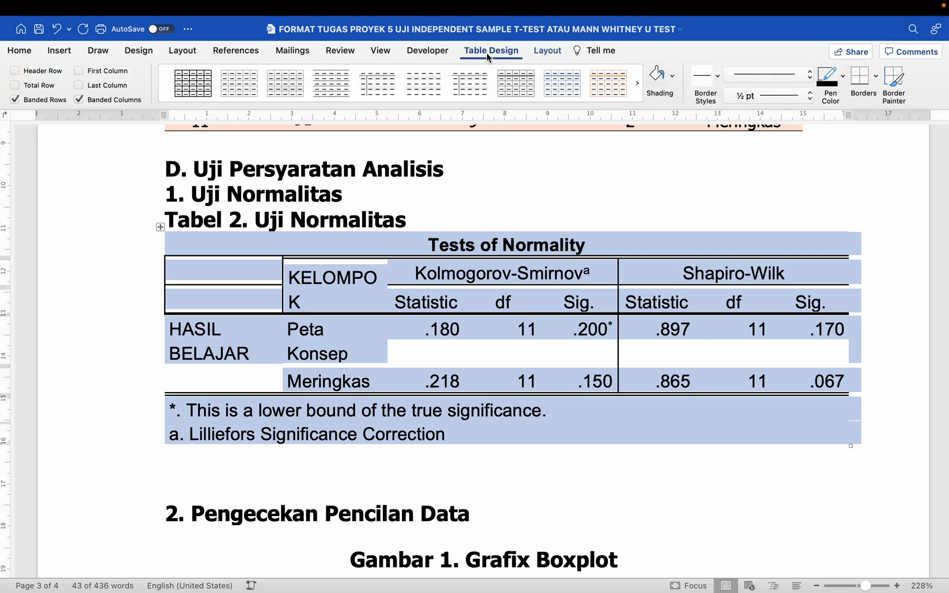
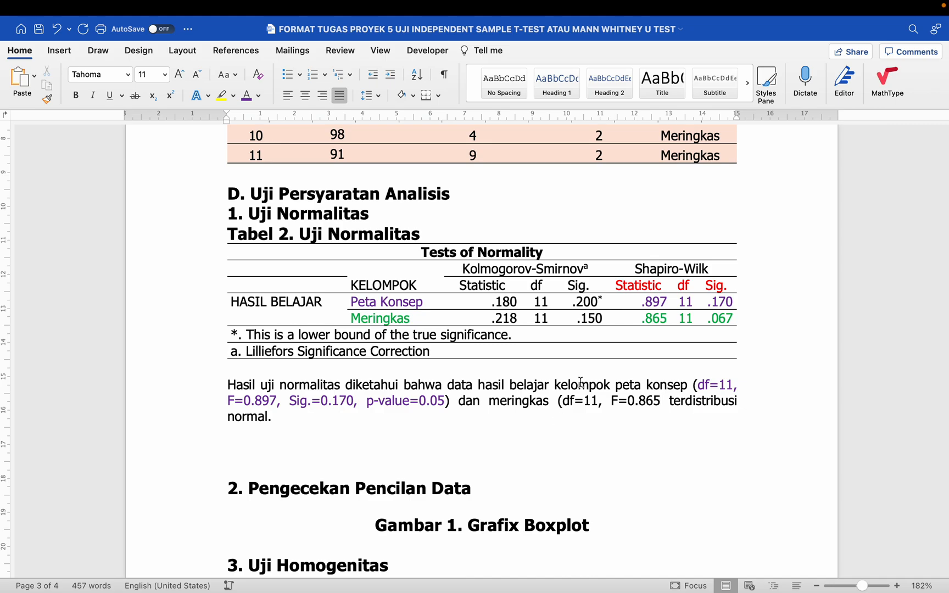
- Append ', Sig.=0.05)' after F=0.865 in the meringkas statistics
left_click_drag(645, 319, 668, 319)
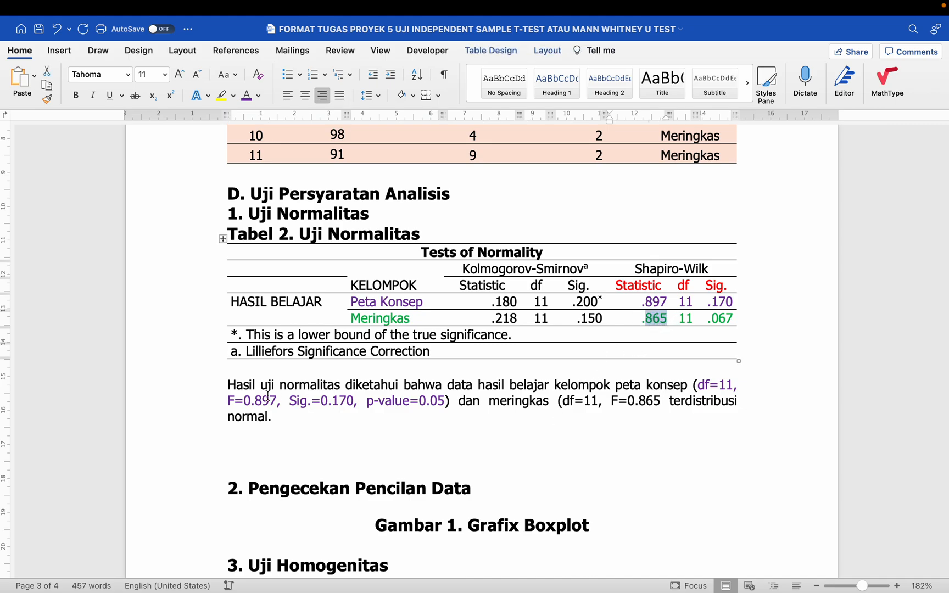
left_click(620, 401)
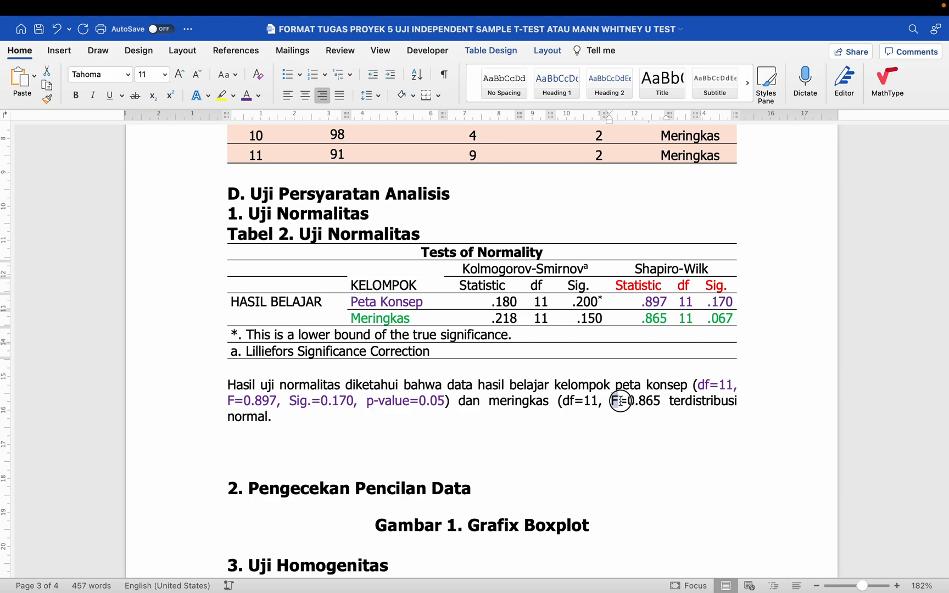
left_click(660, 402)
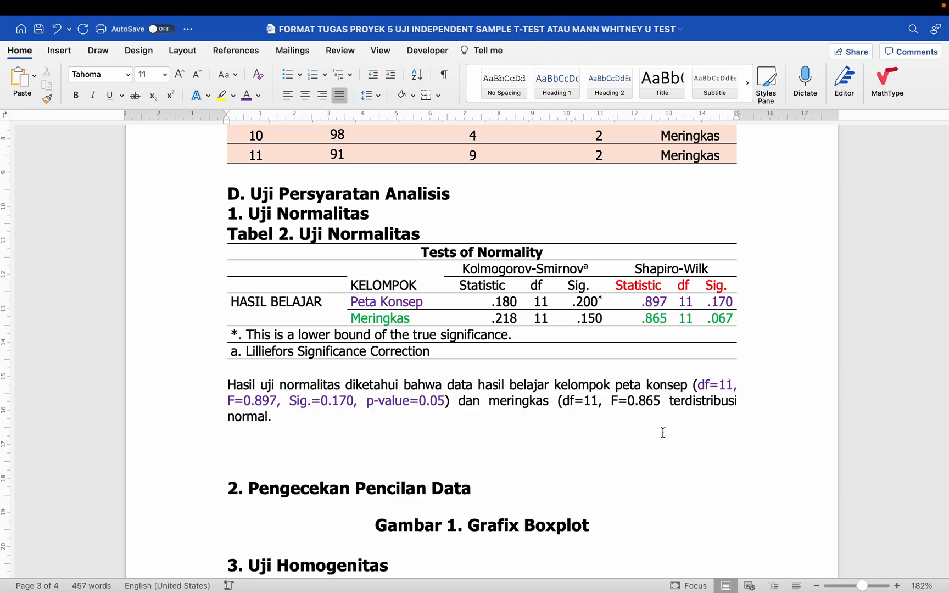
type(", Sig.")
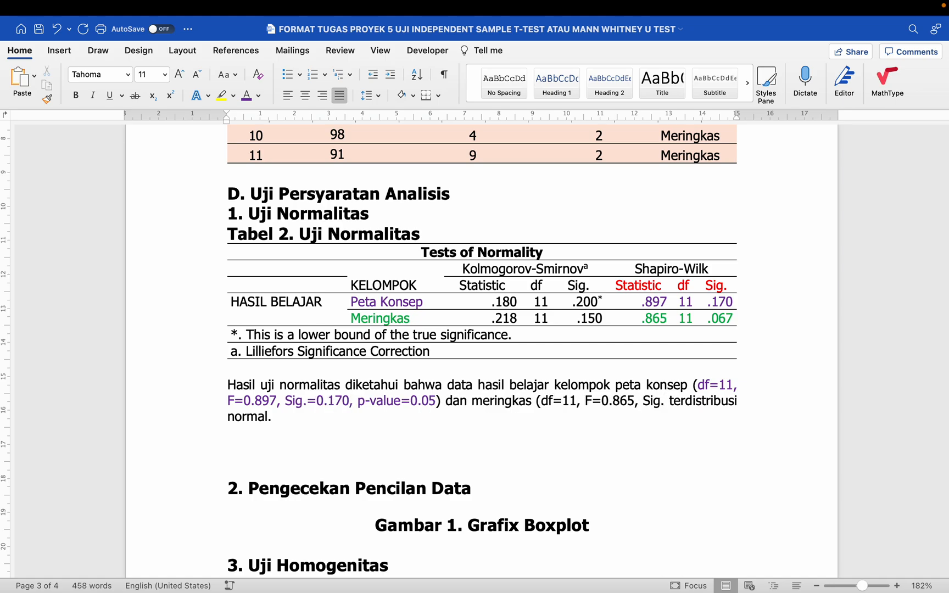
type("=0.05")
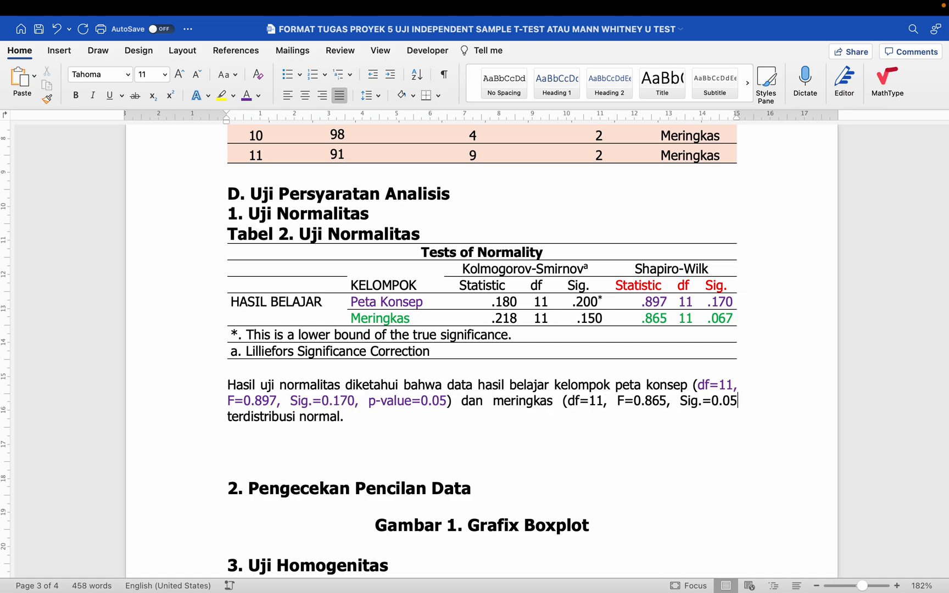
type(")")
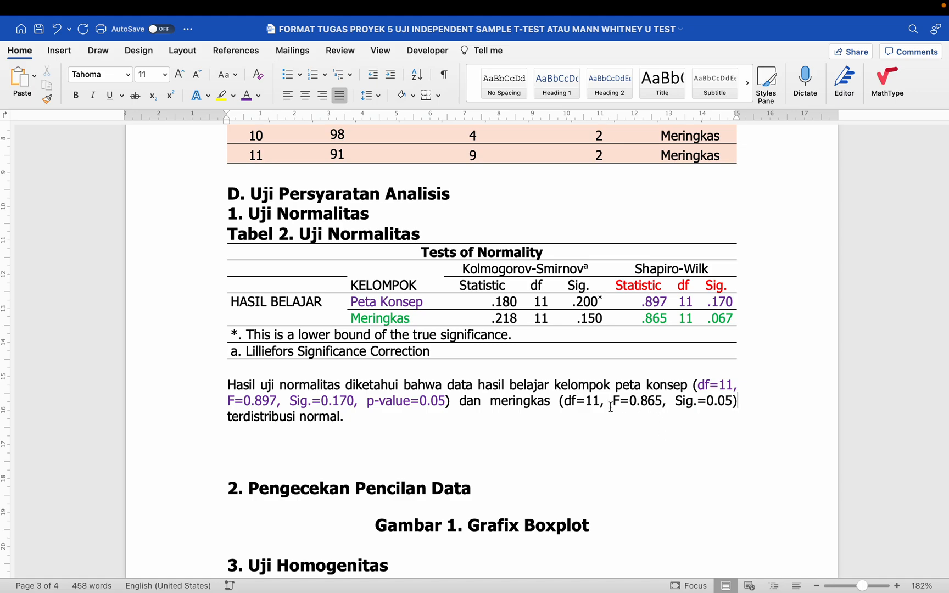
- Colour the meringkas statistics (df=11, F=0.865, Sig.=0.05) green
left_click(564, 401)
left_click_drag(569, 401, 734, 401)
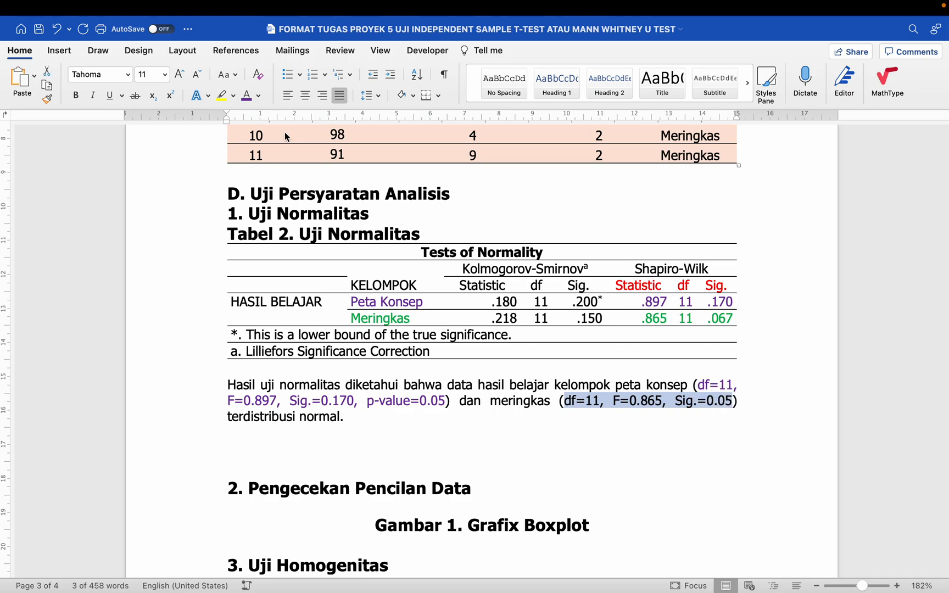
left_click(258, 96)
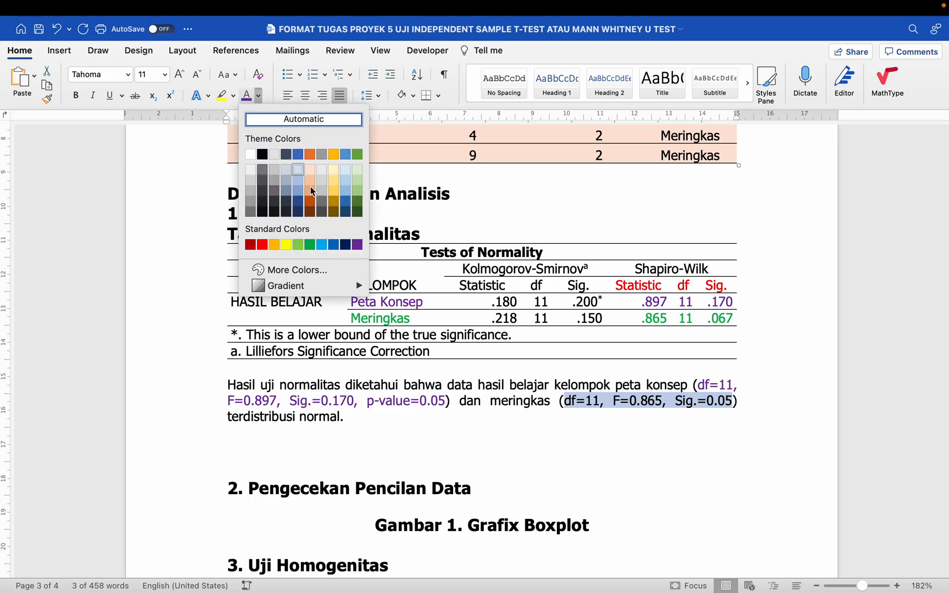
left_click(312, 247)
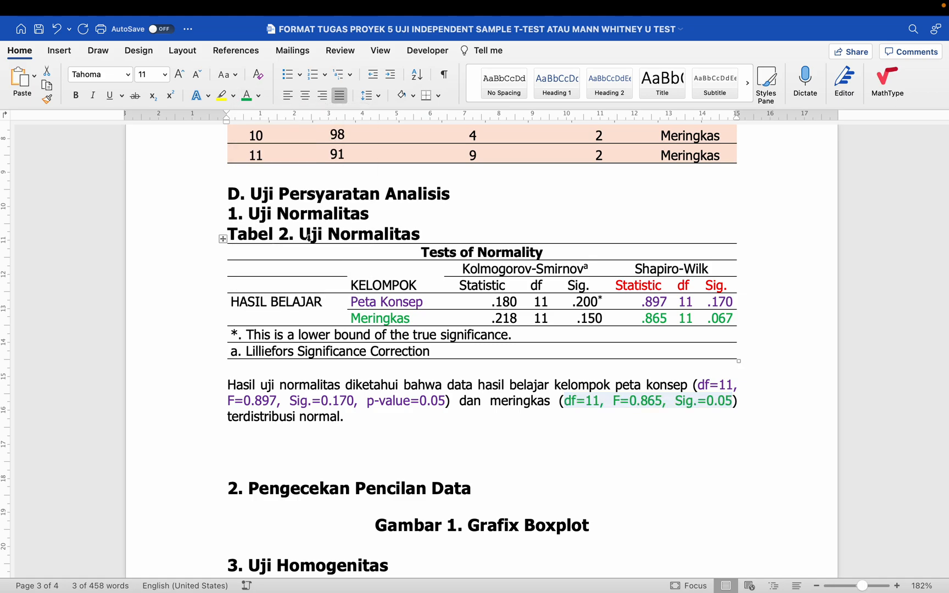
left_click(383, 432)
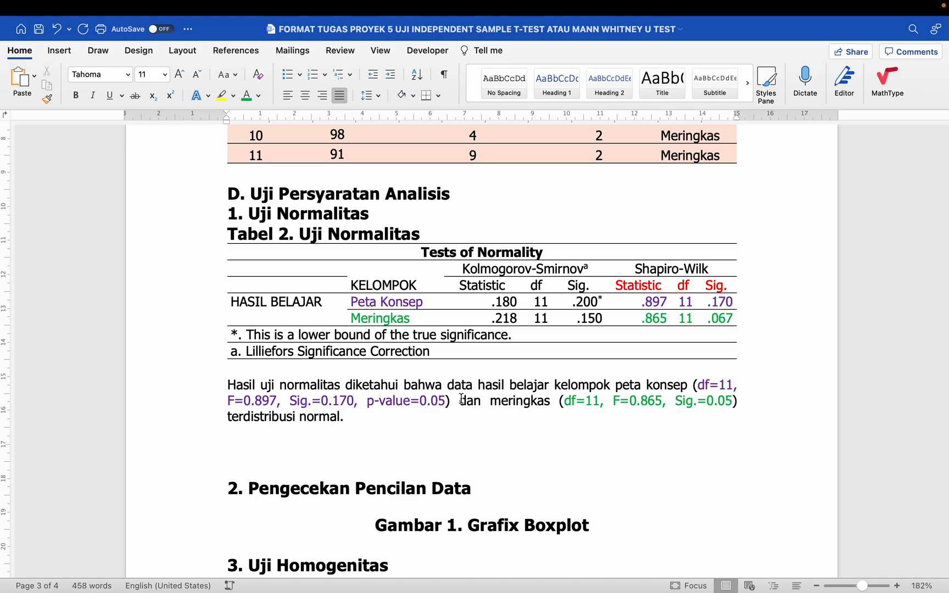
left_click_drag(460, 400, 533, 405)
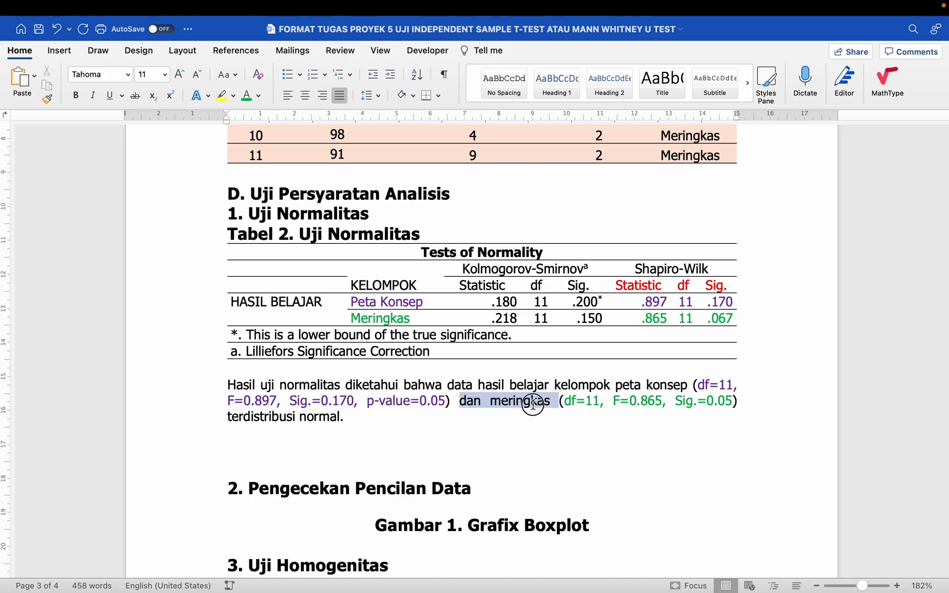
left_click(467, 401)
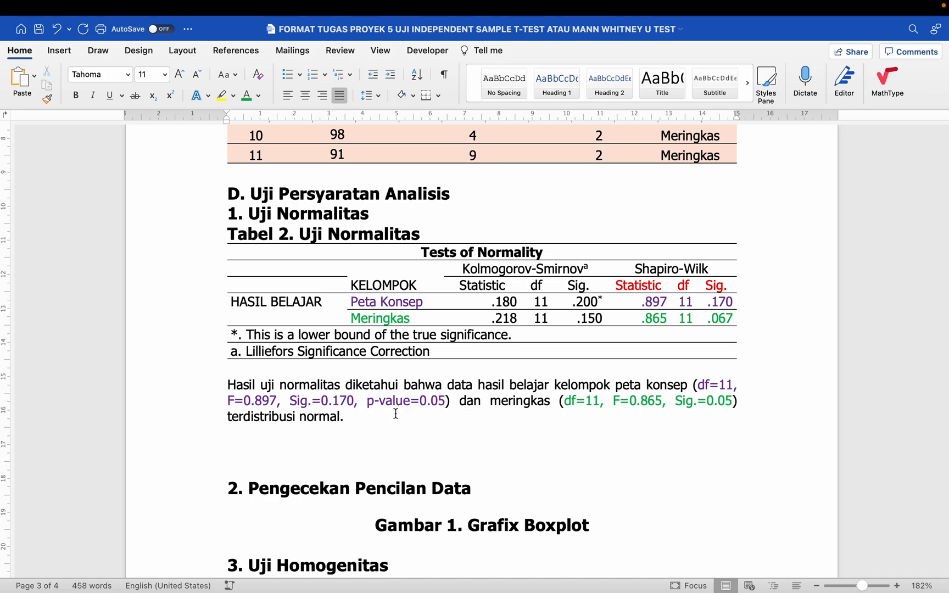
scroll(402, 423, "down", 1)
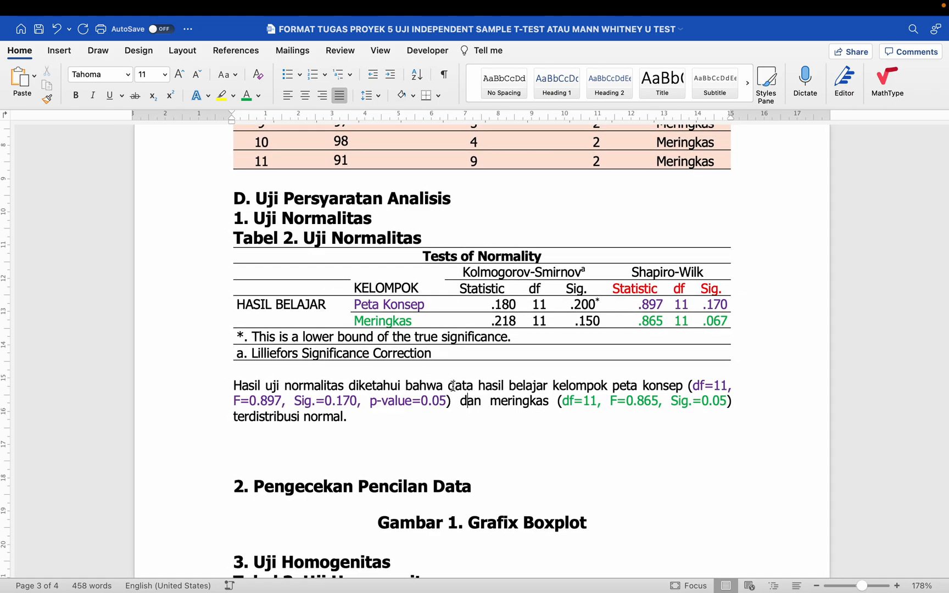
left_click_drag(448, 386, 526, 380)
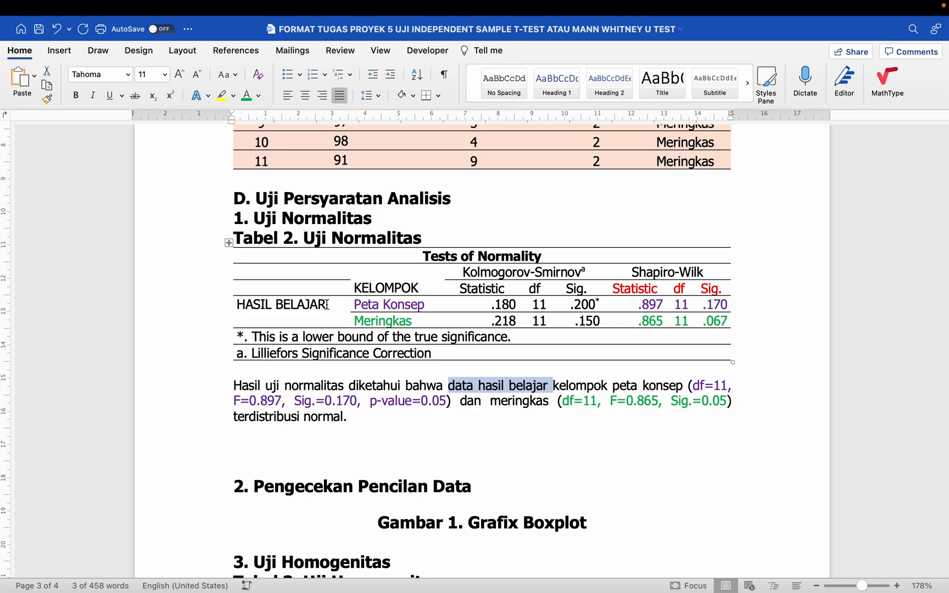
left_click(277, 379)
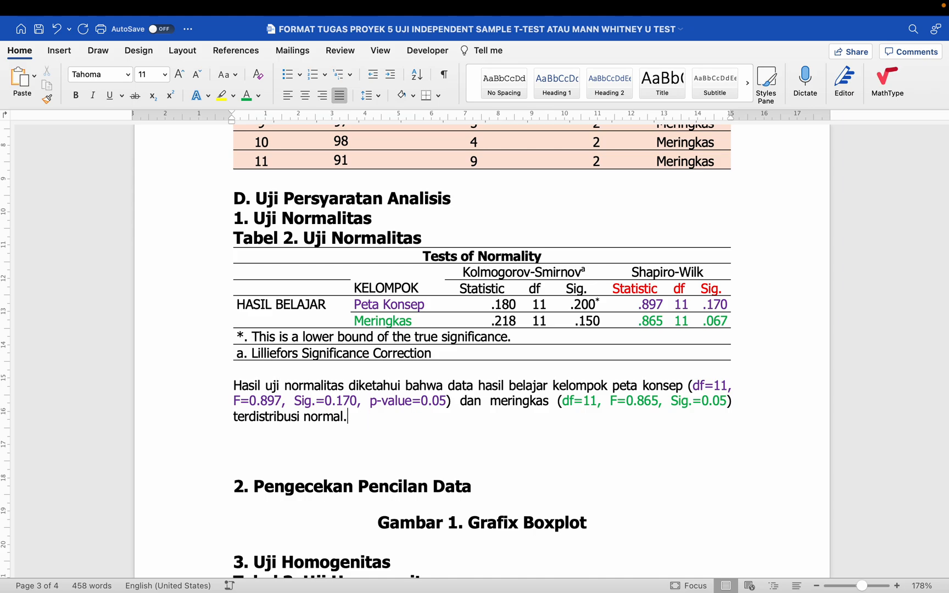
left_click(347, 416)
key("Return")
key("Return")
- Write the red note line 'Kalau uji normalitasnya dengan transformasi data'
type("Kalau p")
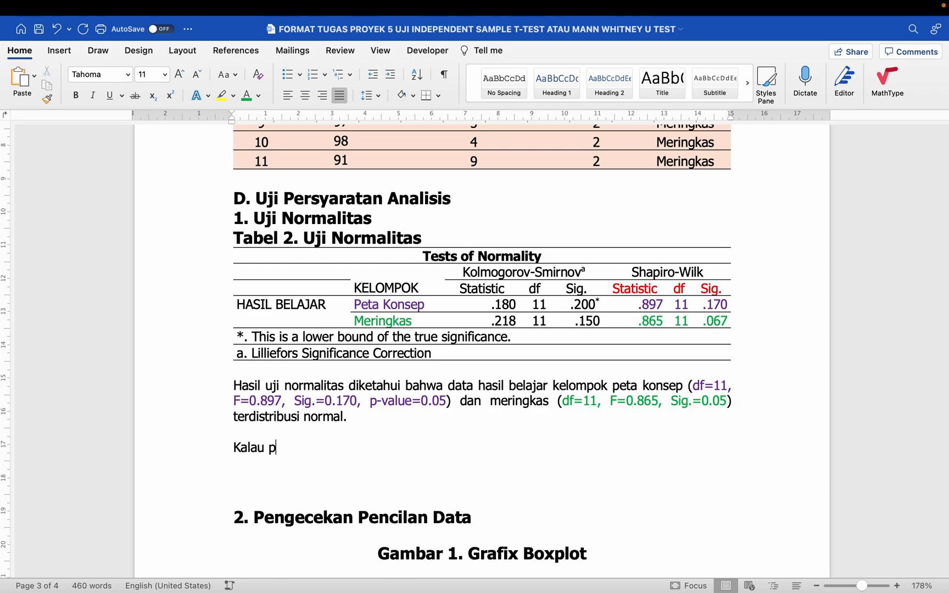
type("ake transformasi data")
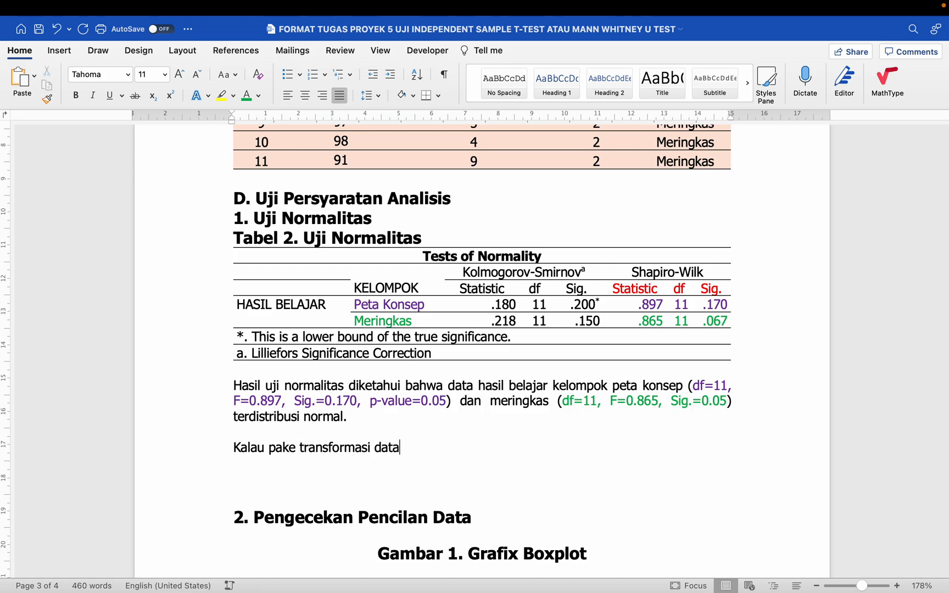
left_click_drag(268, 448, 401, 447)
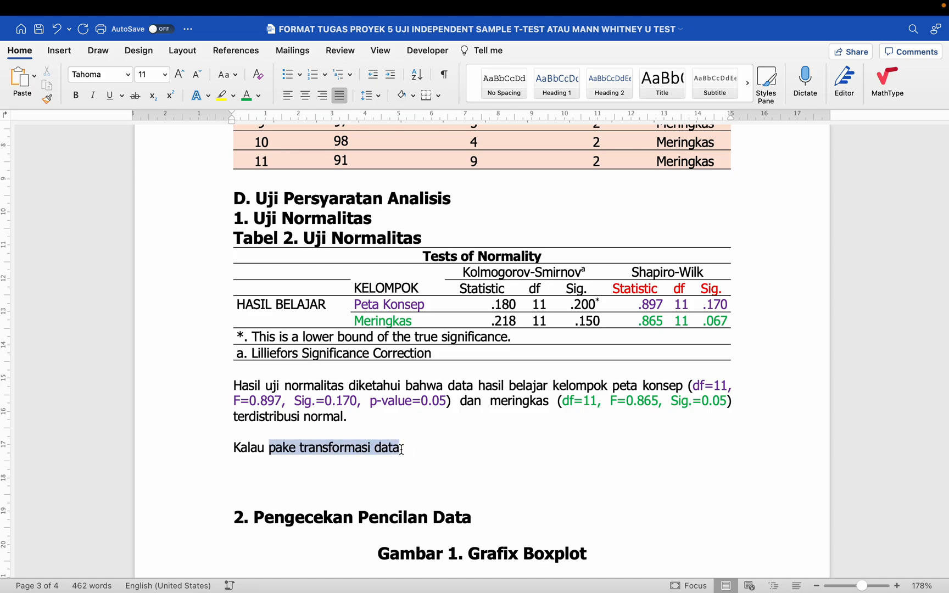
type("uji normalitas")
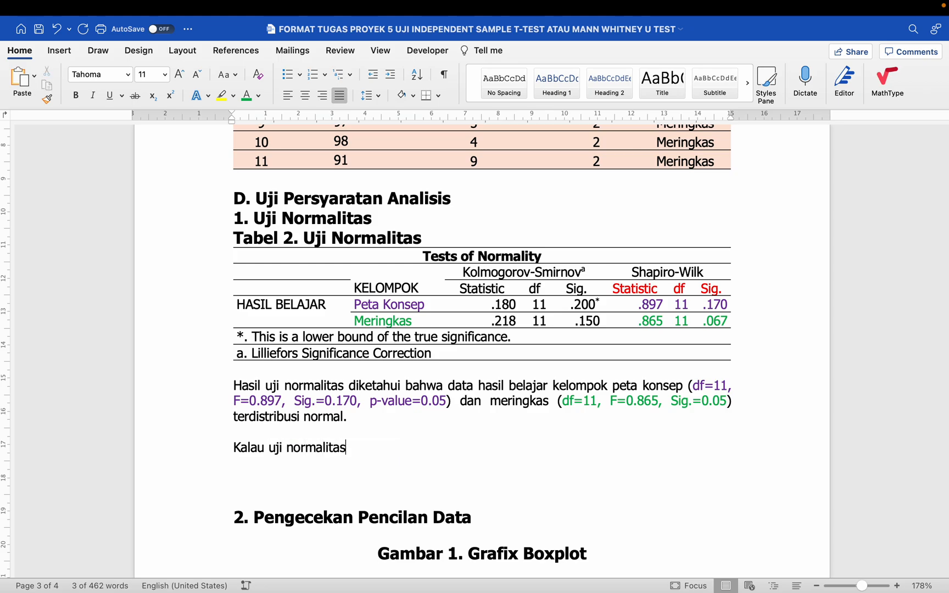
type("nya dengan transf")
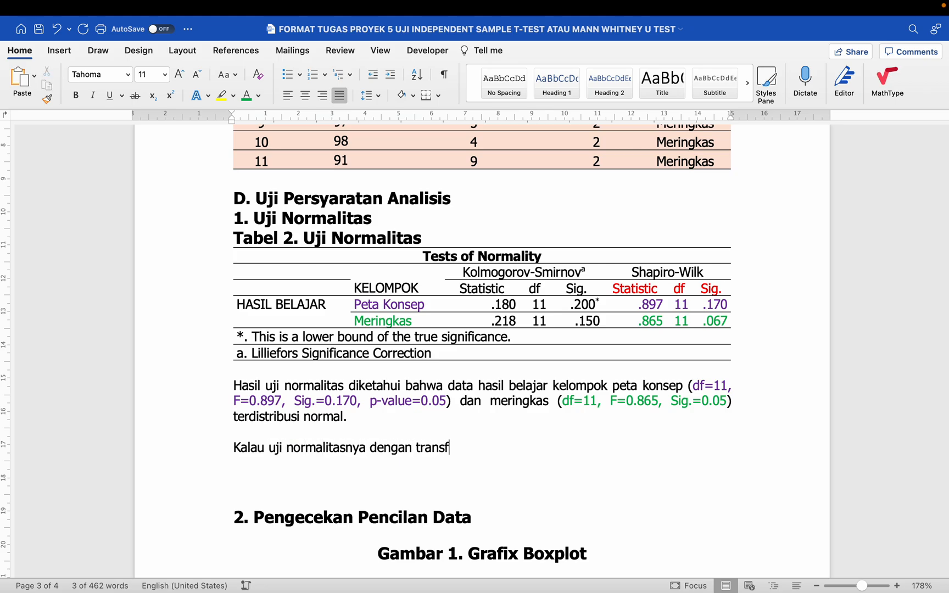
type("ormasi data")
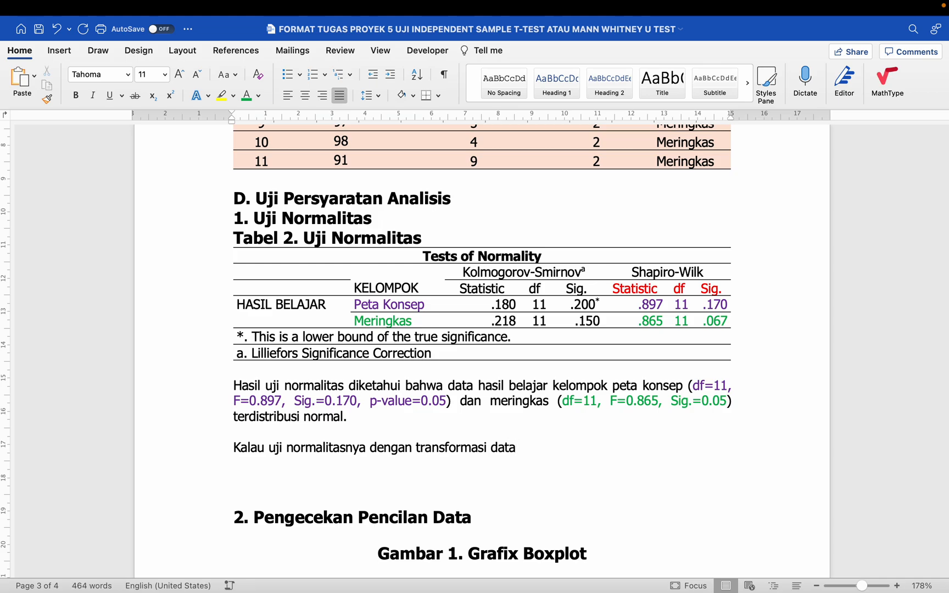
key("Return")
left_click(203, 453)
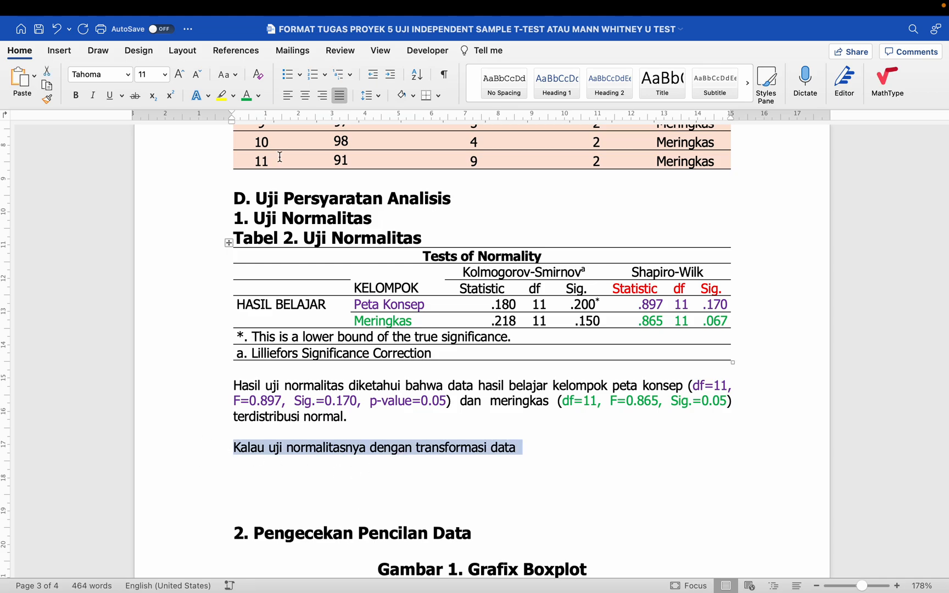
left_click(259, 96)
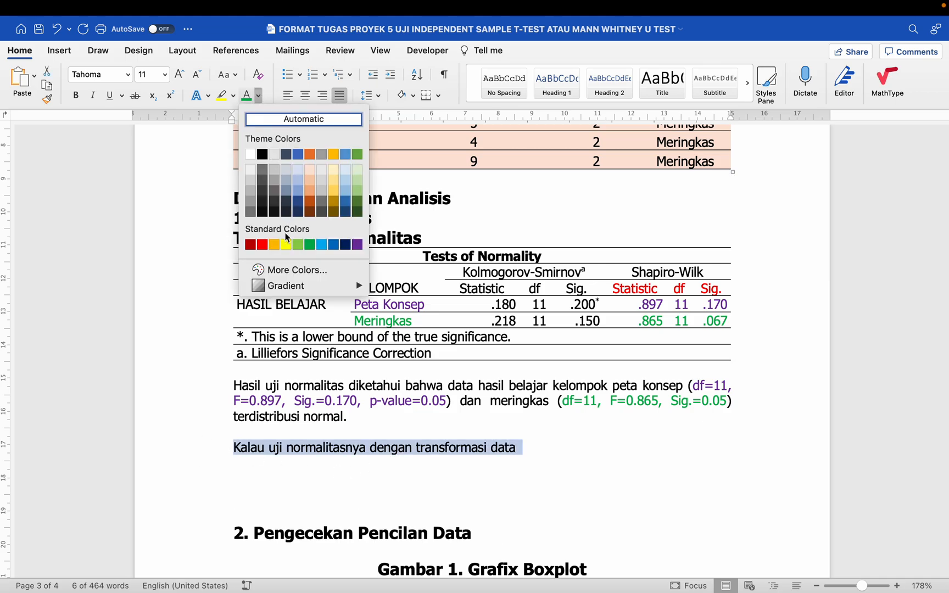
left_click(260, 244)
- Below it, begin 'Hasil uji normalitas dengan transformasi data diketahui bahwa data hasil'
left_click(354, 459)
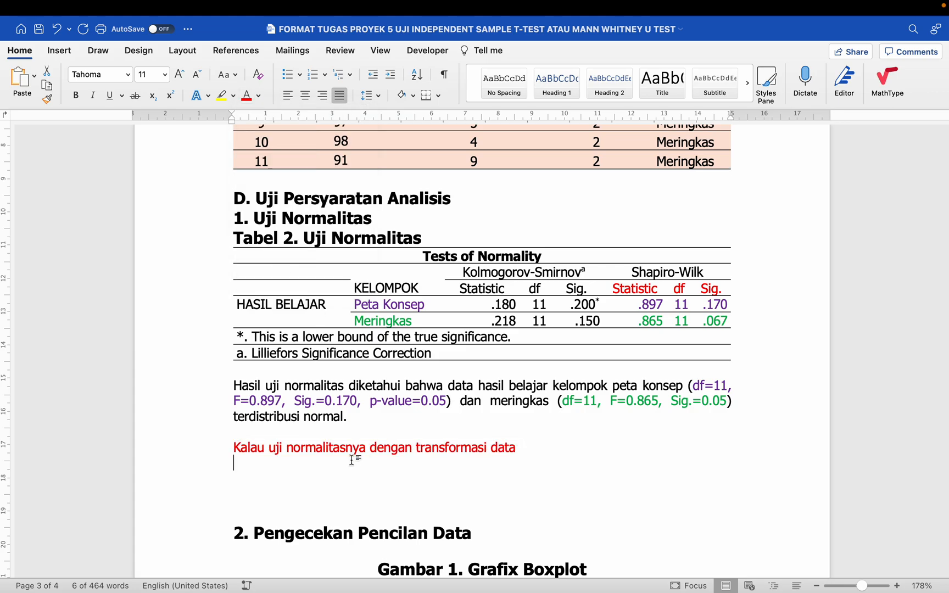
scroll(352, 458, "down", 1)
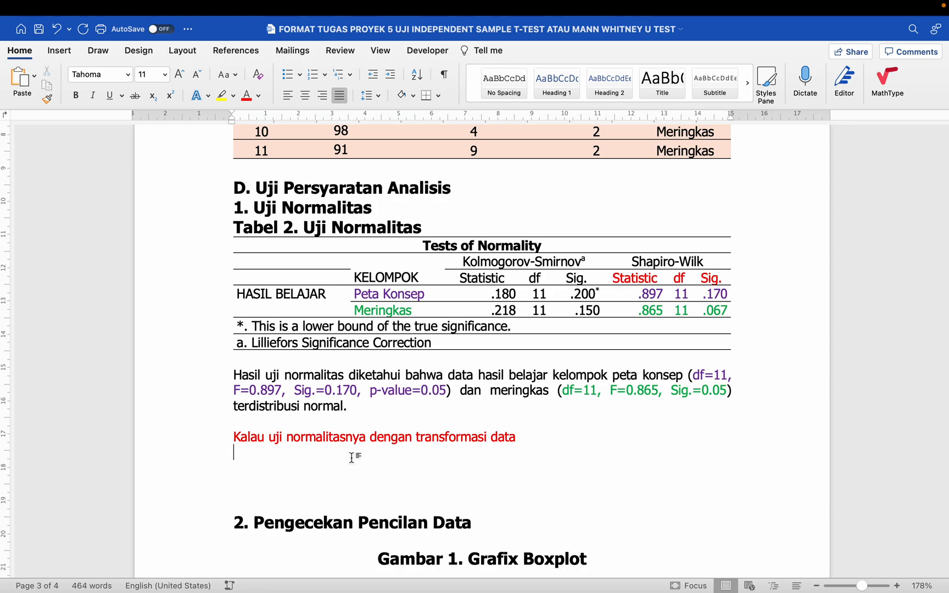
type("Hasil uji normalitas")
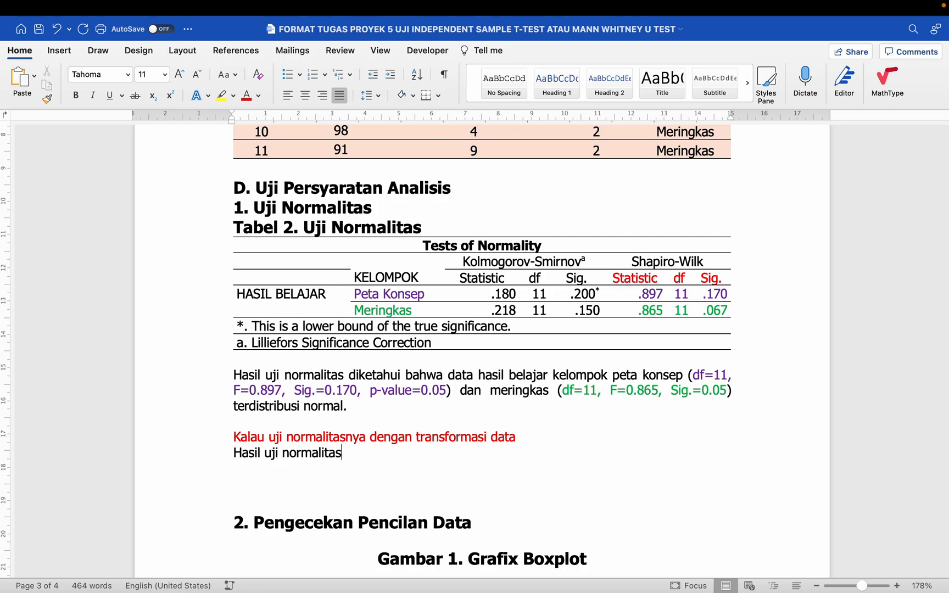
key("BackSpace")
type("diketahui bahw")
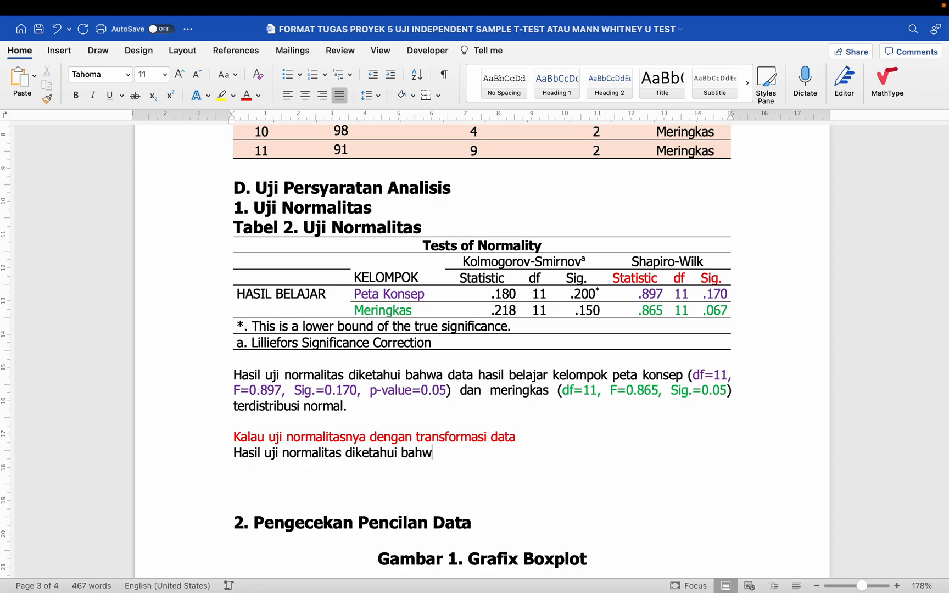
key("BackSpace")
type("a data hasil ")
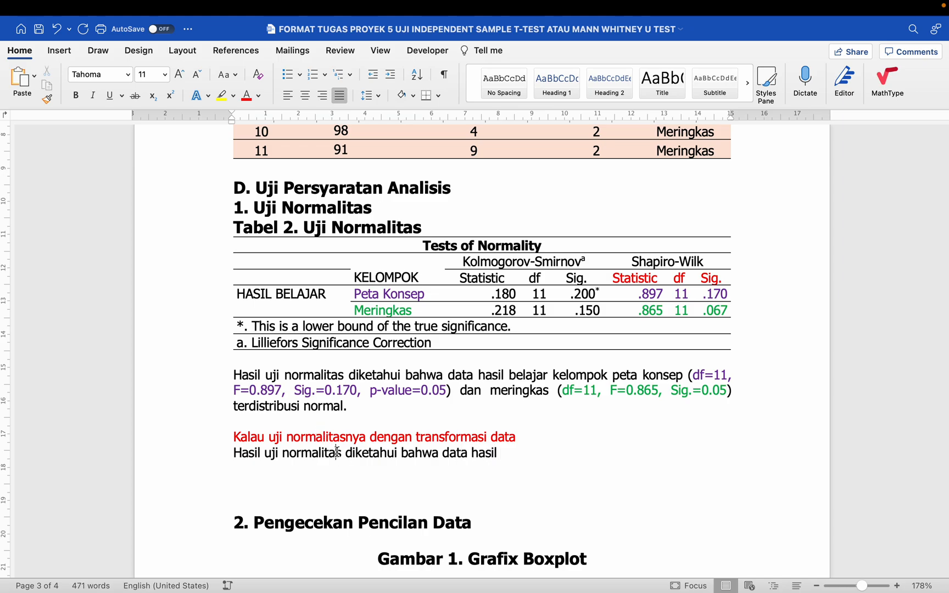
type(" dengan transform")
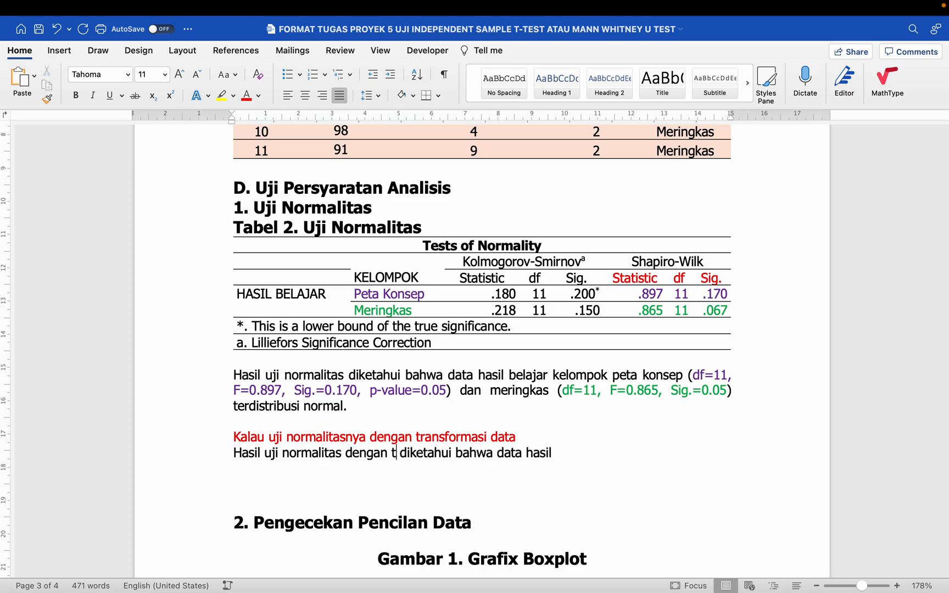
type("asi data")
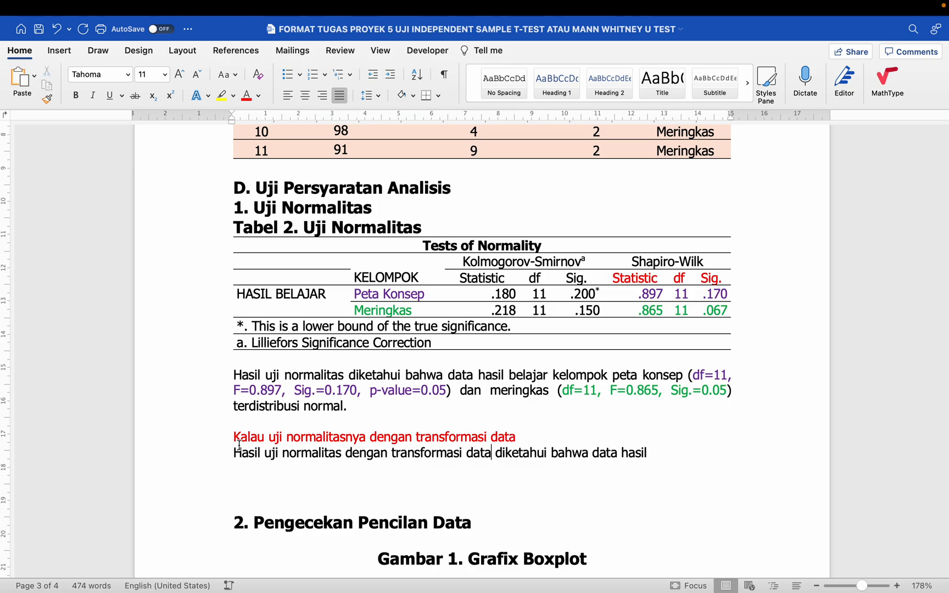
left_click_drag(236, 449, 486, 453)
- Add 'kelompok peta konsep (' and paste in the statistics and conclusion from the first paragraph
left_click(664, 450)
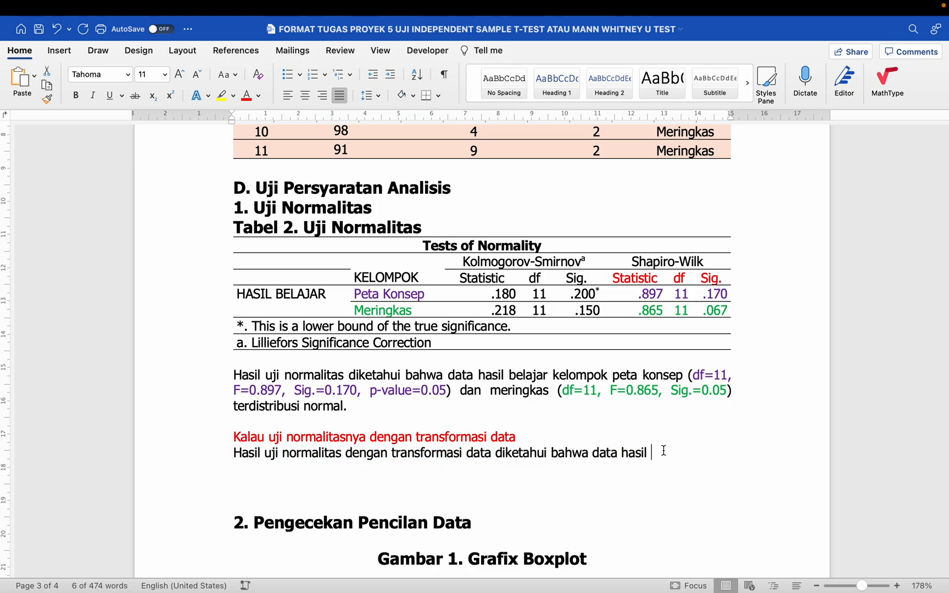
type("kelo")
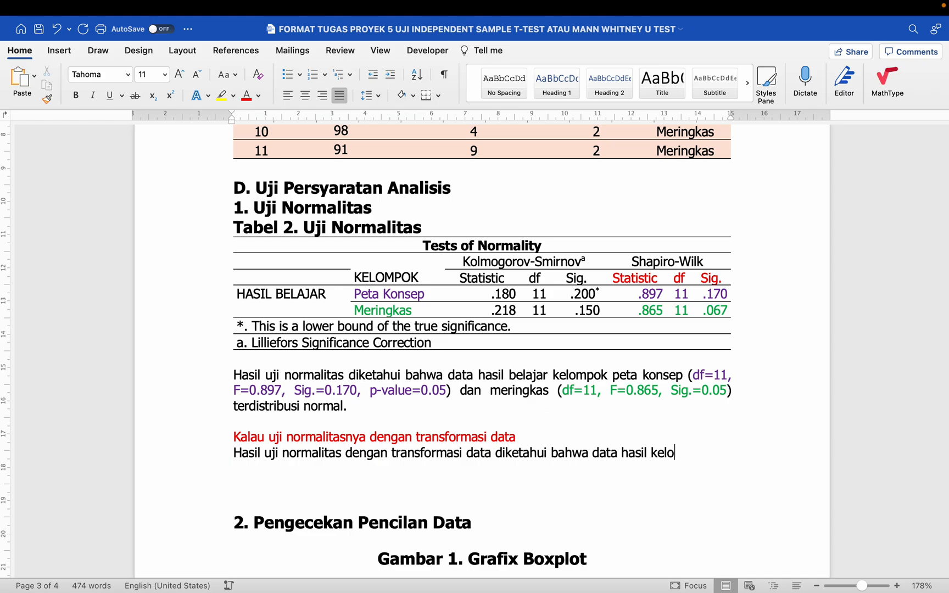
type("mpok peta konsep")
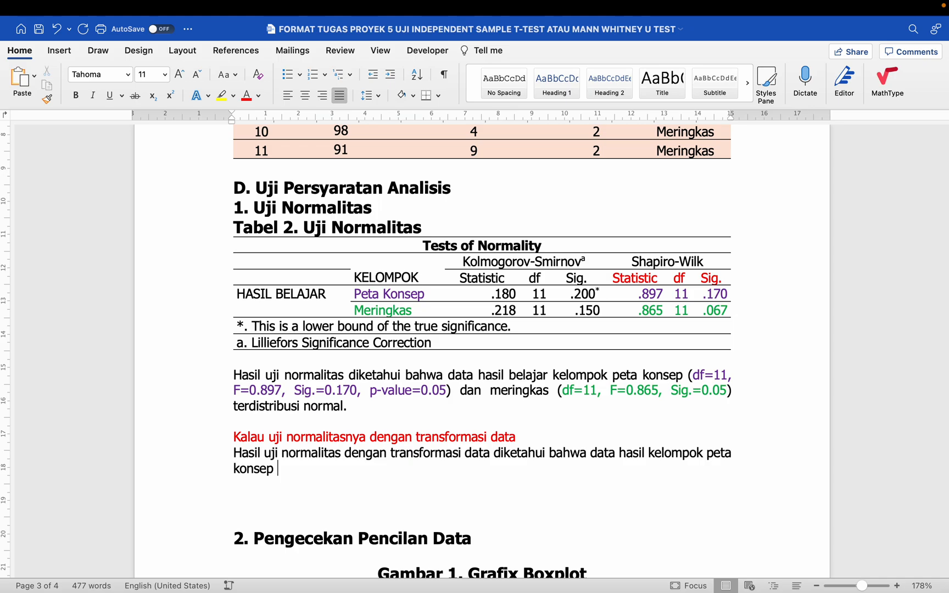
type(" (")
left_click_drag(568, 402, 689, 375)
key("super+c")
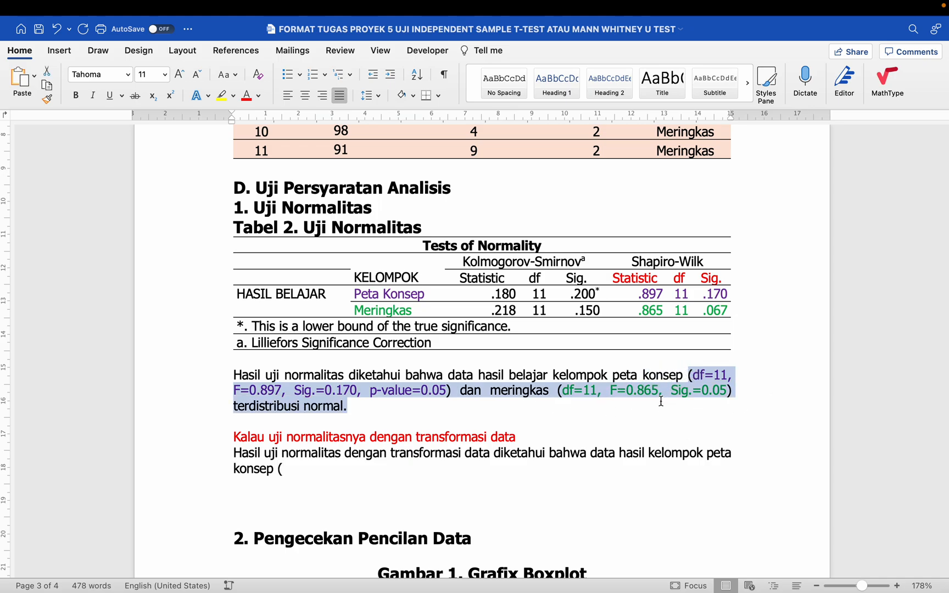
left_click(522, 471)
key("super+v")
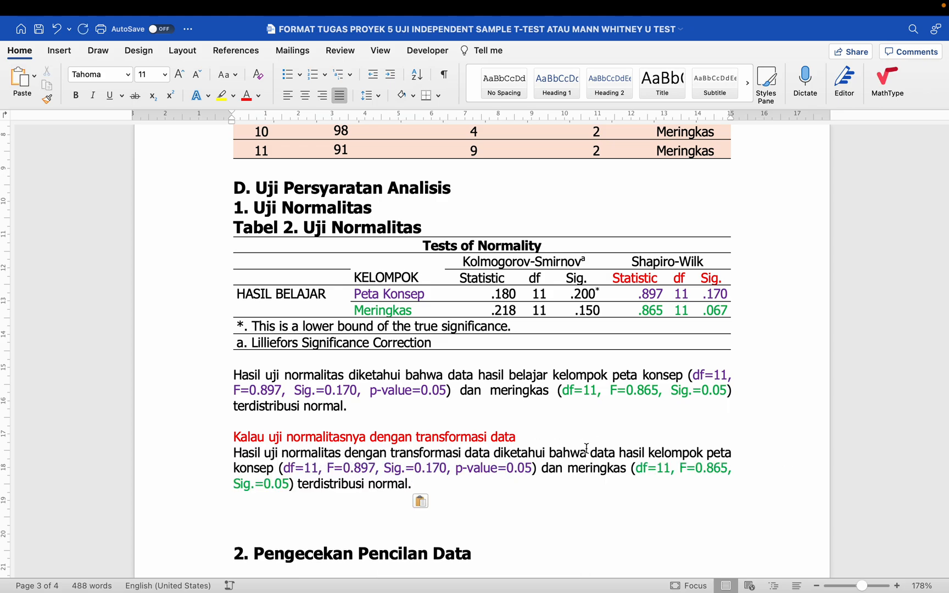
- Add blank lines after the sentence and copy the completed transformed-data paragraph
scroll(558, 473, "down", 2)
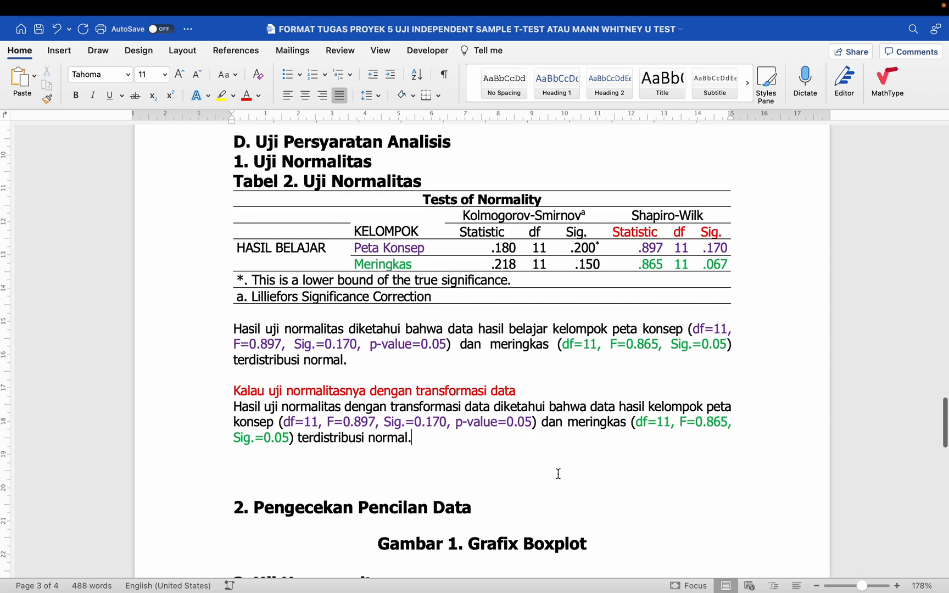
key("Return")
key("Return")
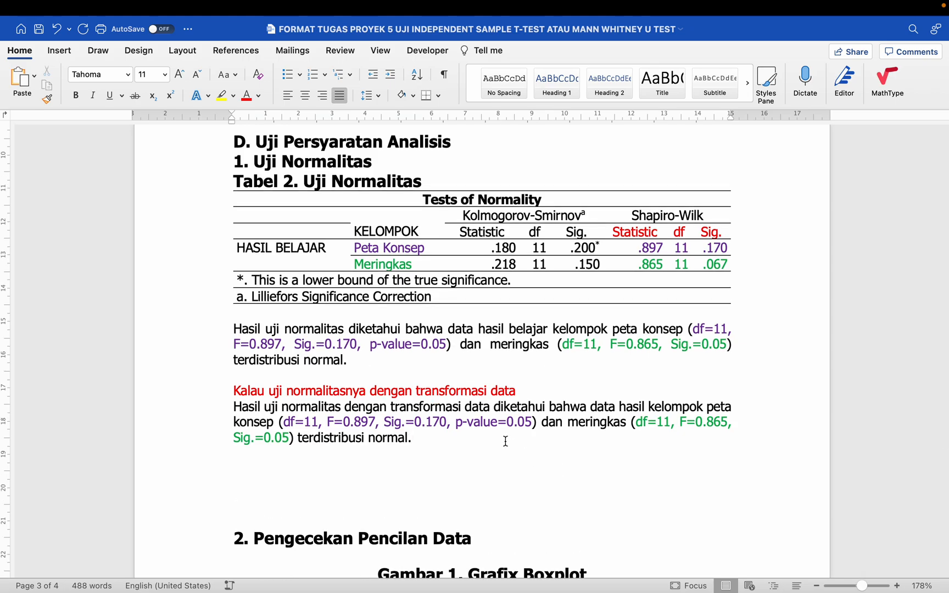
scroll(506, 441, "down", 1)
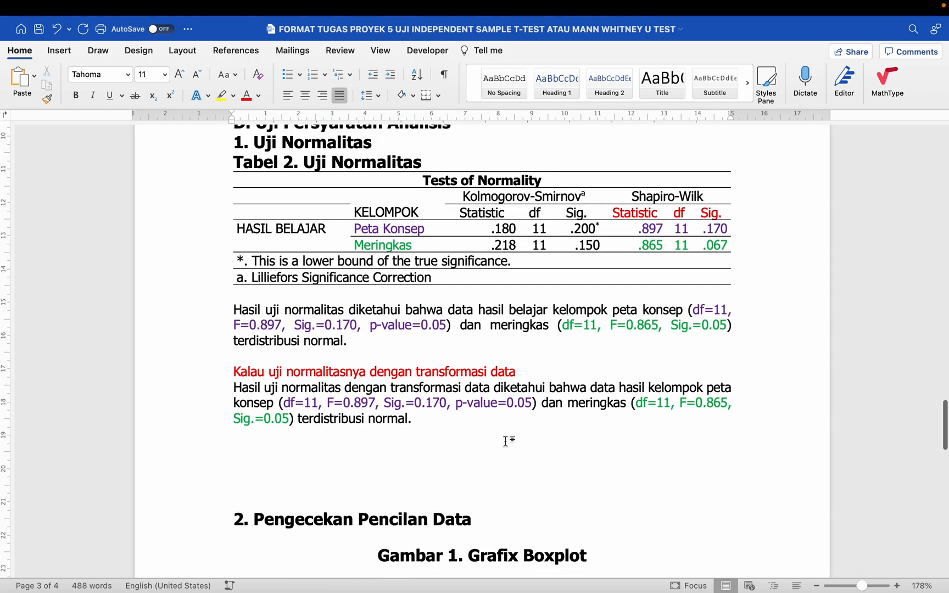
scroll(506, 441, "down", 1)
left_click_drag(229, 360, 373, 419)
key("super+c")
- Paste a duplicate paragraph, mark peta konsep 'terdistribusi tidak normal' with Sig.=0.006
left_click(303, 424)
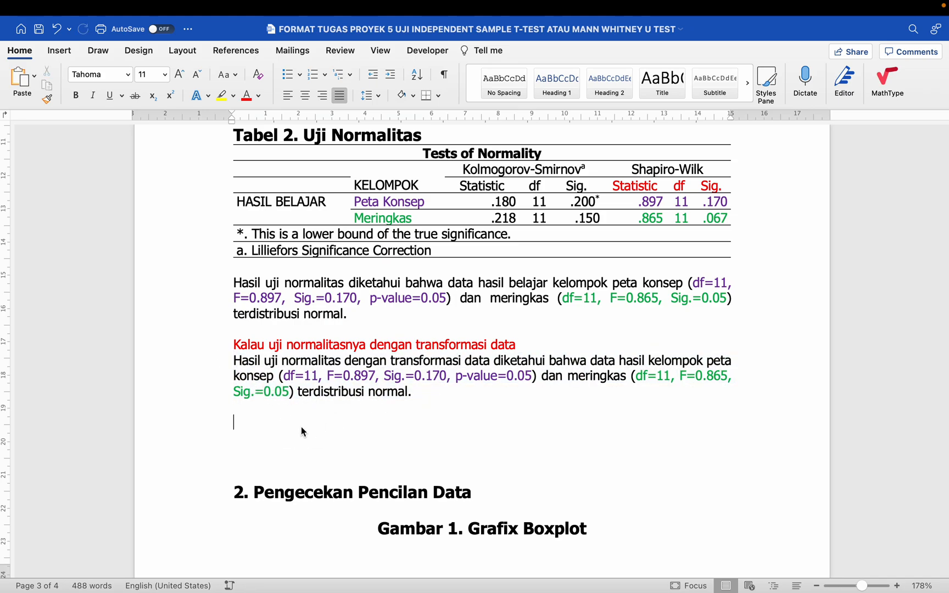
key("super+v")
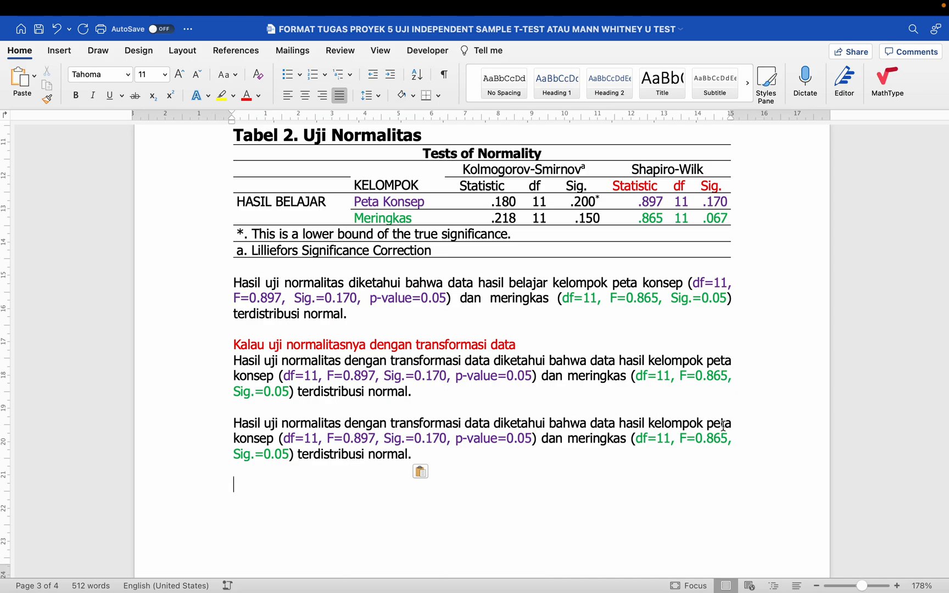
left_click(274, 439)
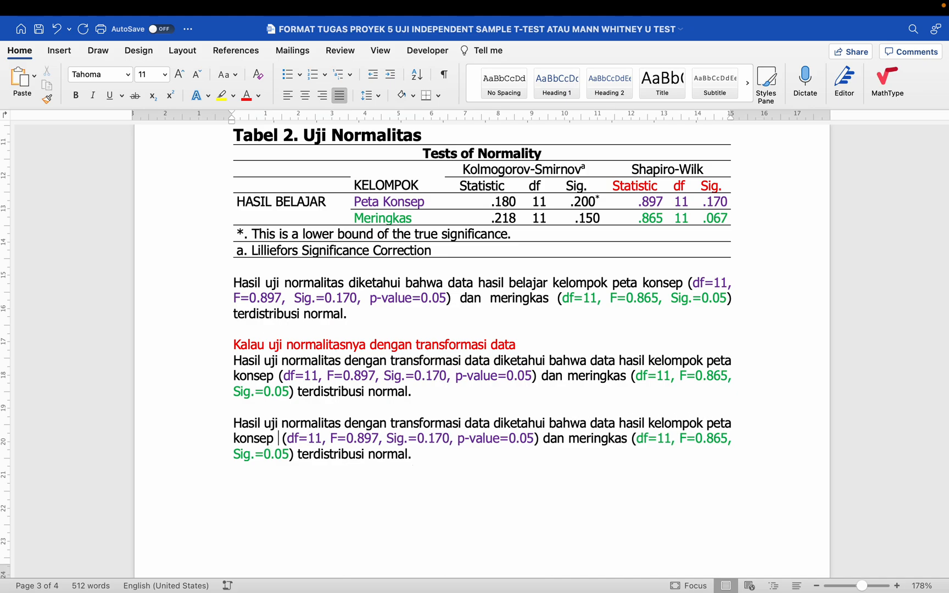
type("terdistri")
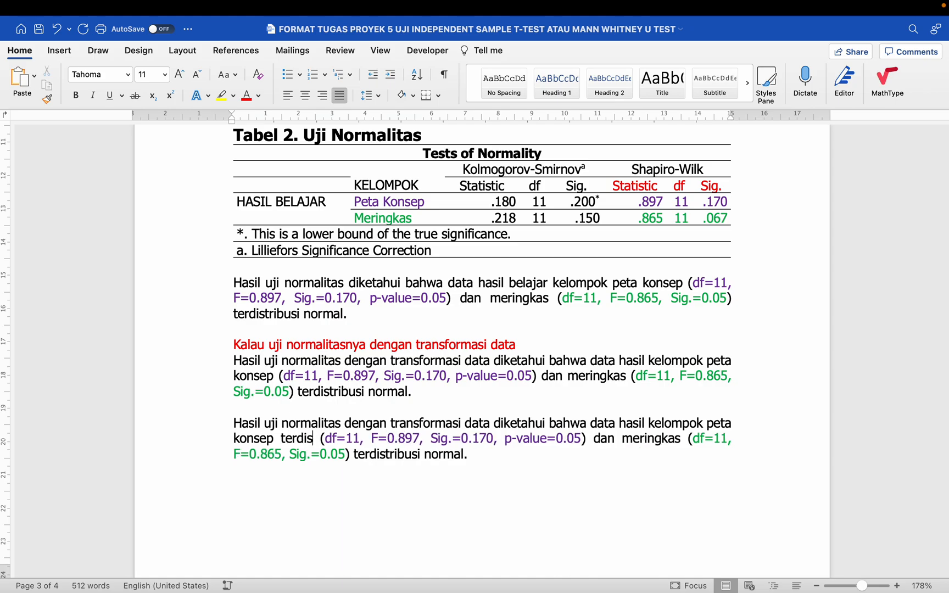
type("busi normal")
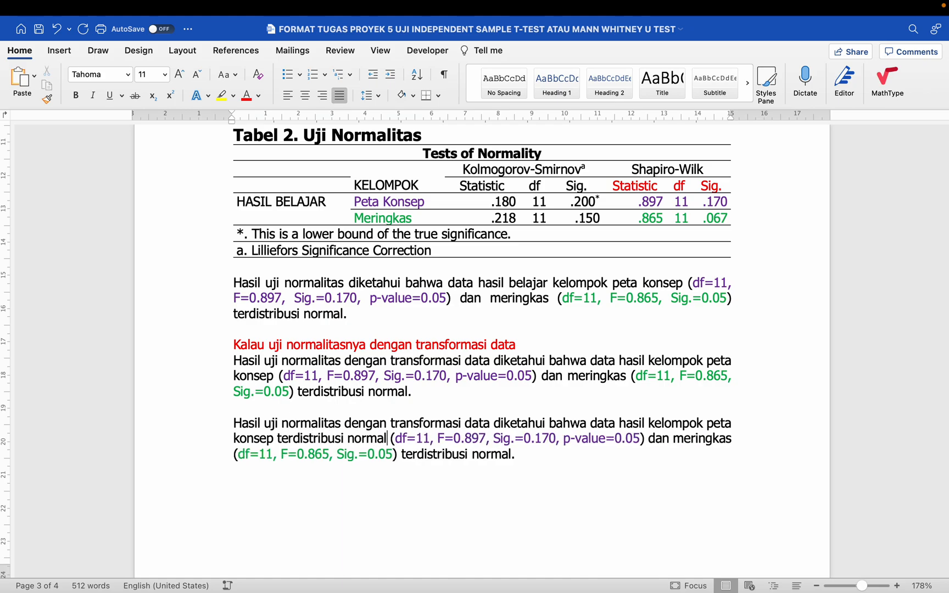
left_click(544, 439)
key("BackSpace")
type("0")
key("BackSpace")
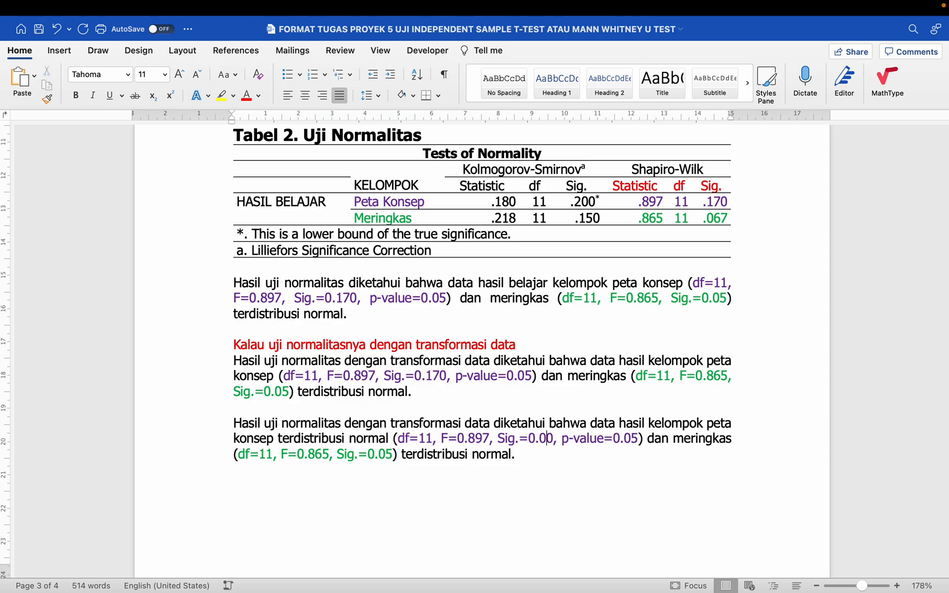
key("BackSpace")
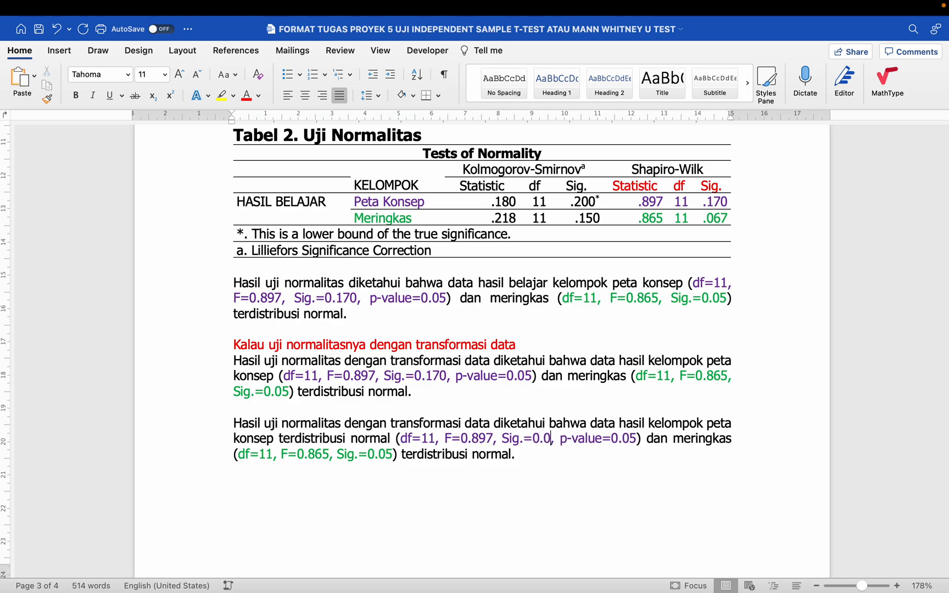
type("6")
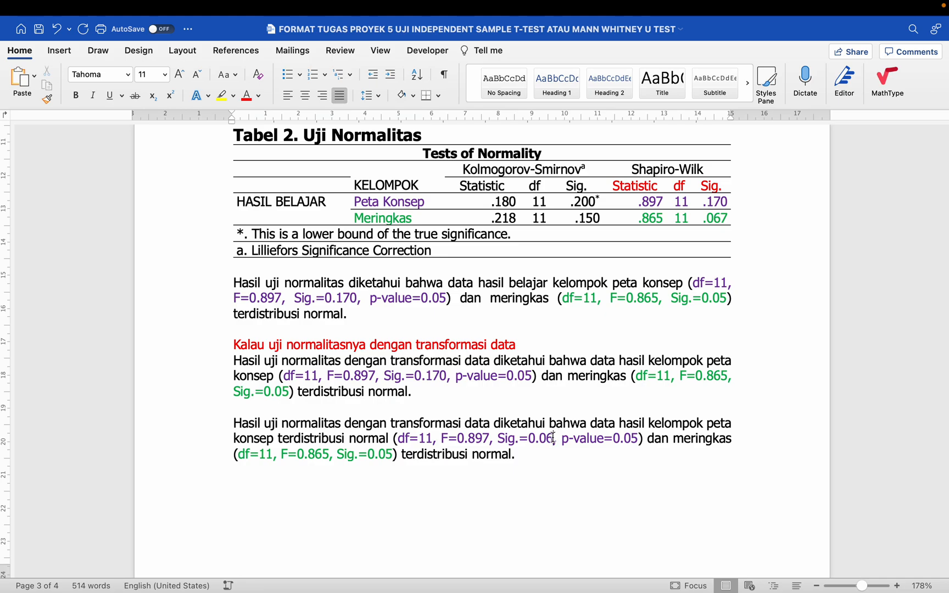
key("BackSpace")
type("6")
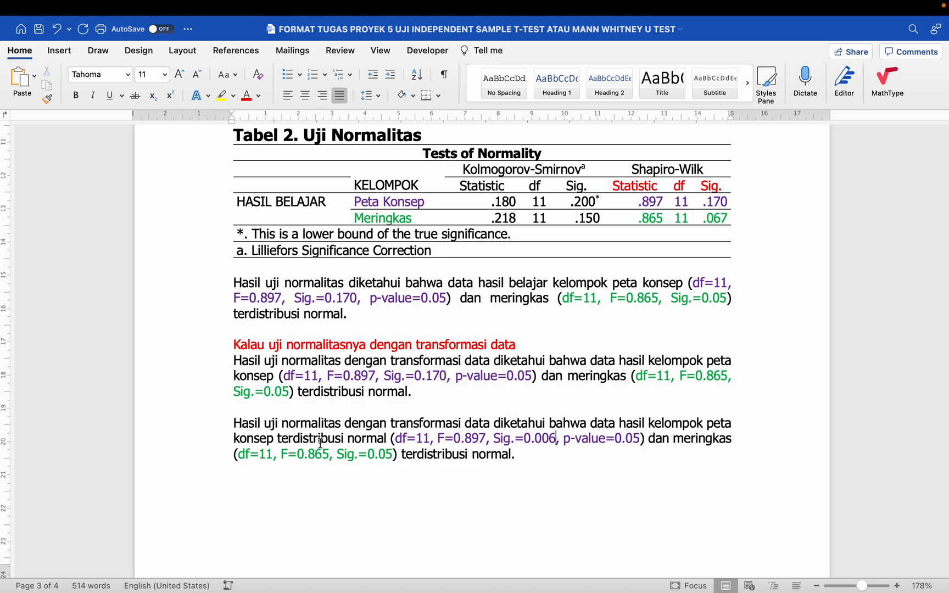
type("tidak ")
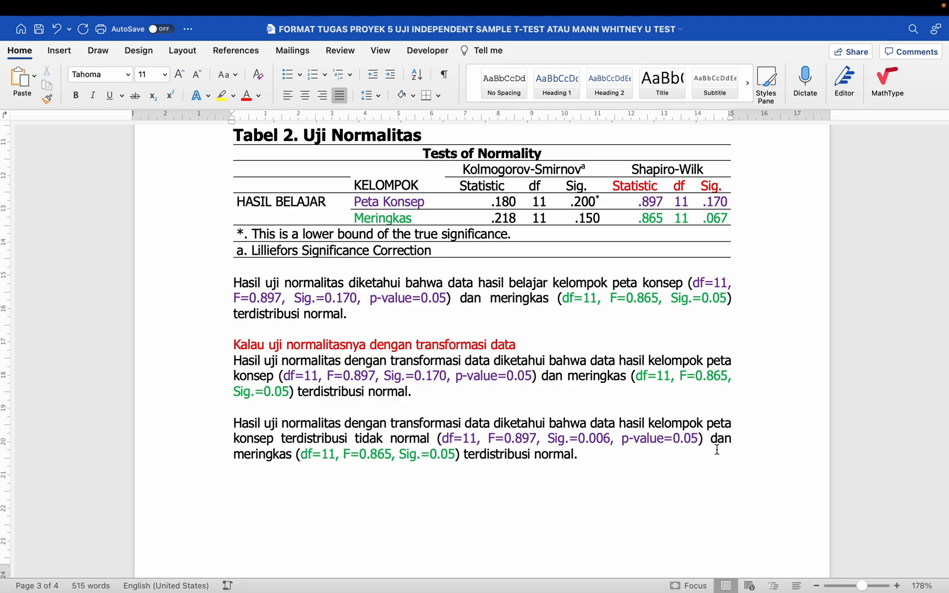
type(", seda")
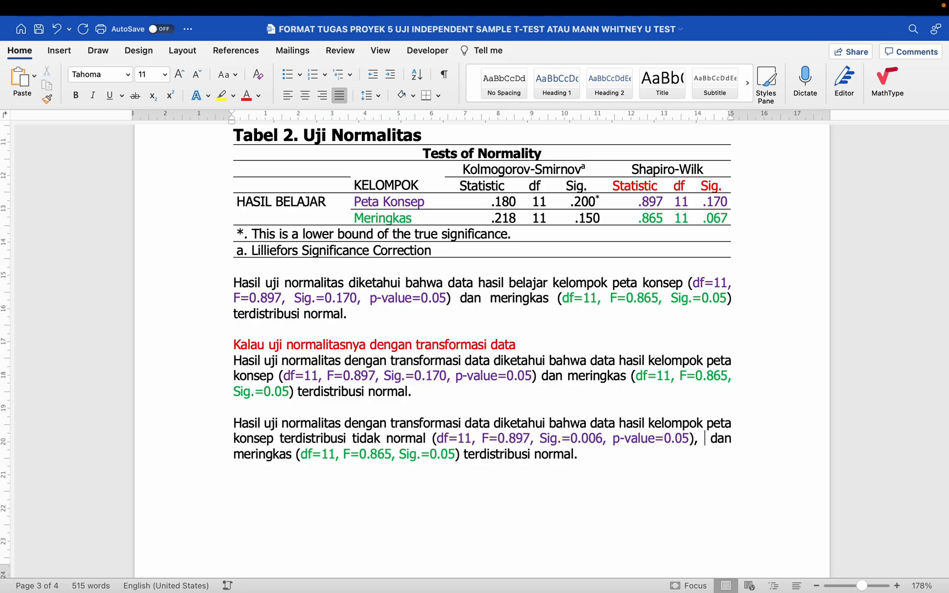
type("ngkan dan meringkas (df=11, F=0.865, Sig.=0.05) terdistribusi normal.")
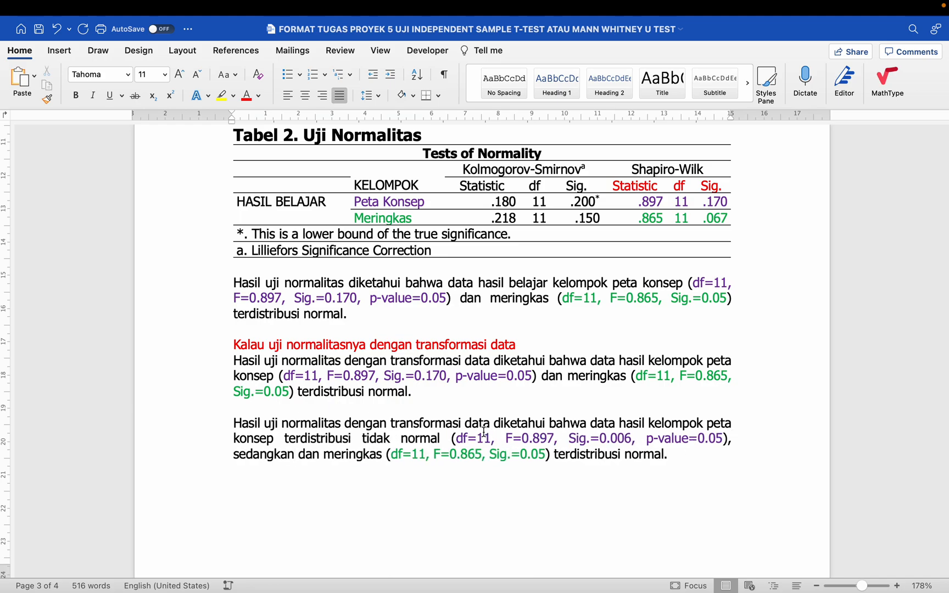
- Add 'sedangkan data hasil belajar kelompok' and move 'terdistribusi normal.' after meringkas
double_click(312, 455)
type("data hasil belaj")
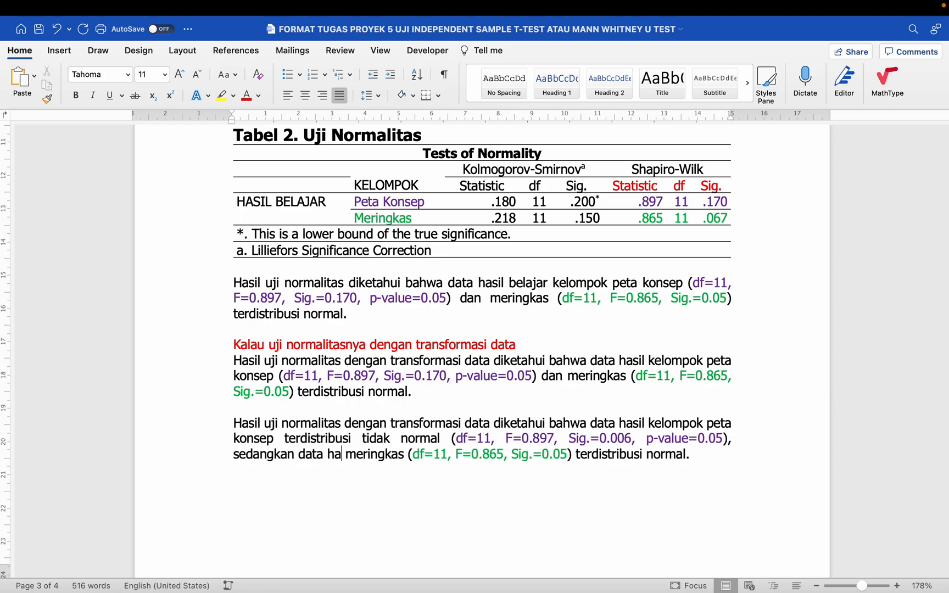
type("ar kelomp")
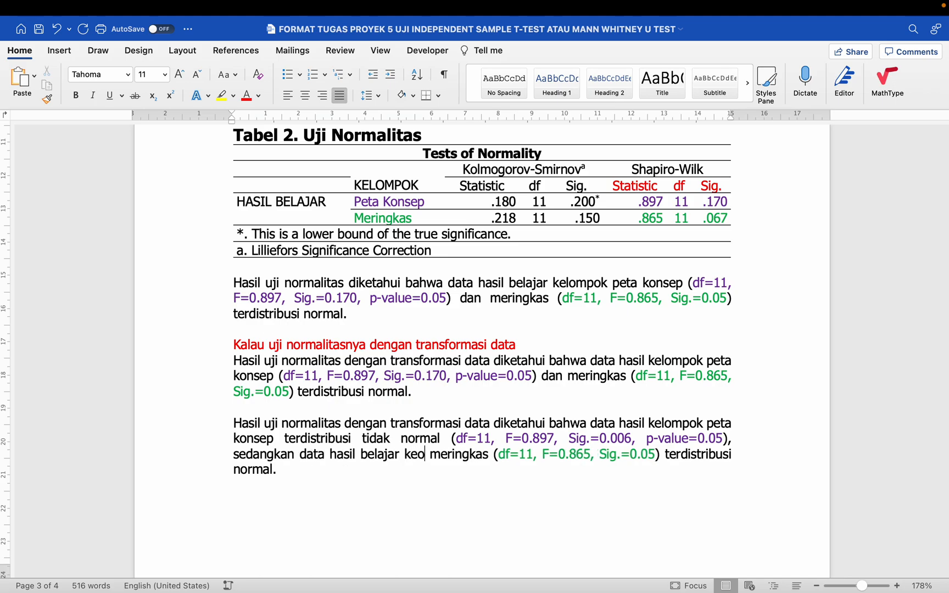
type("ok")
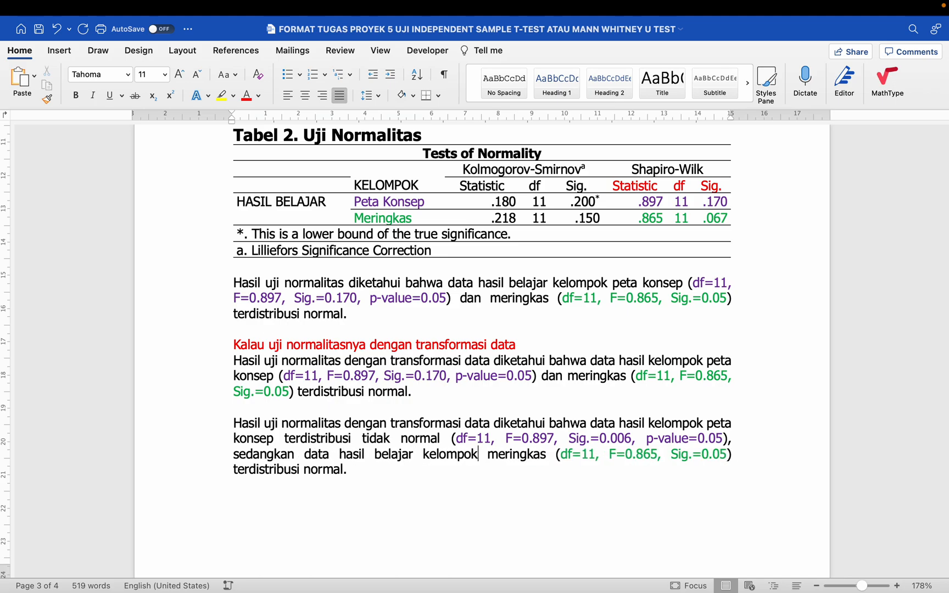
left_click_drag(352, 470, 552, 460)
left_click_drag(365, 472, 554, 463)
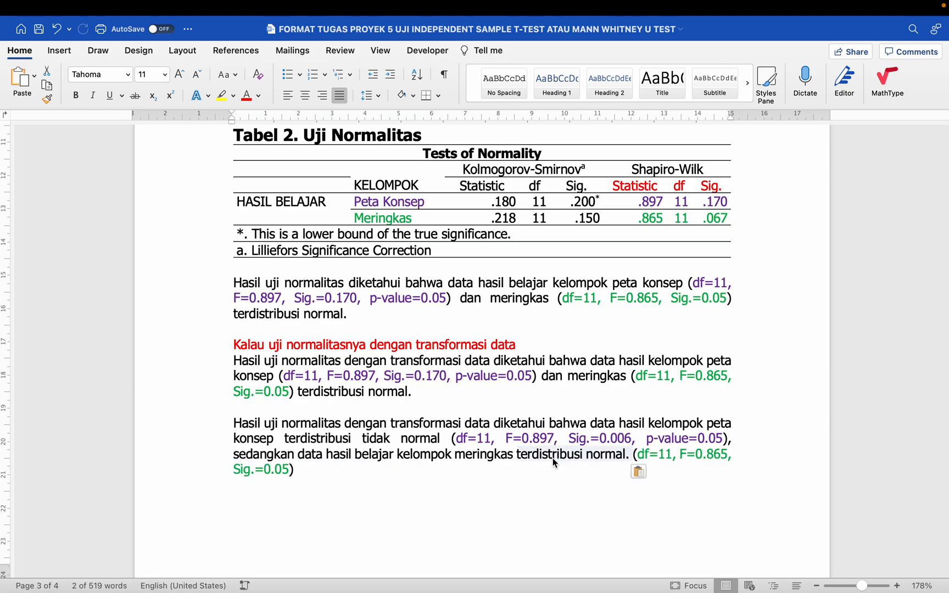
left_click(461, 481)
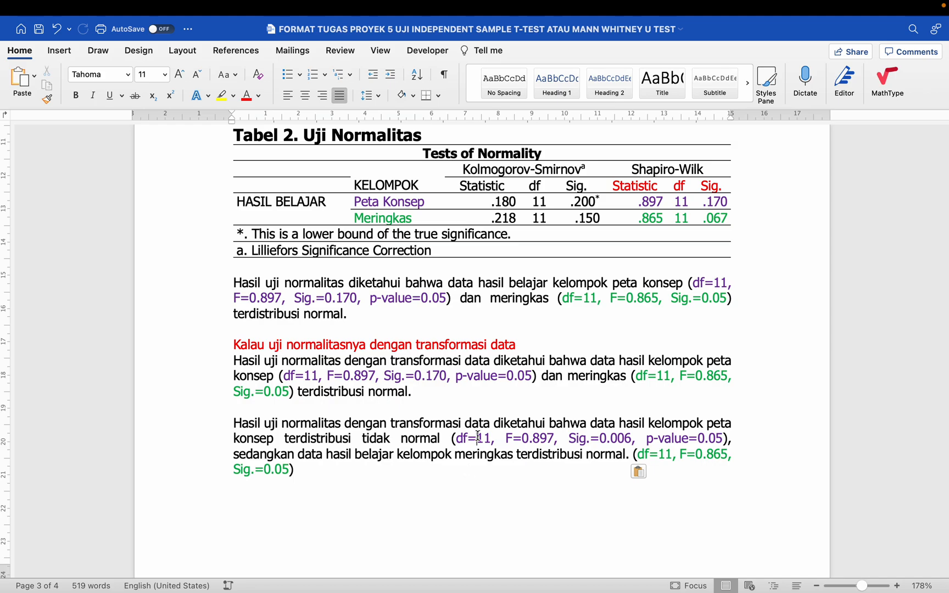
left_click_drag(297, 442, 472, 448)
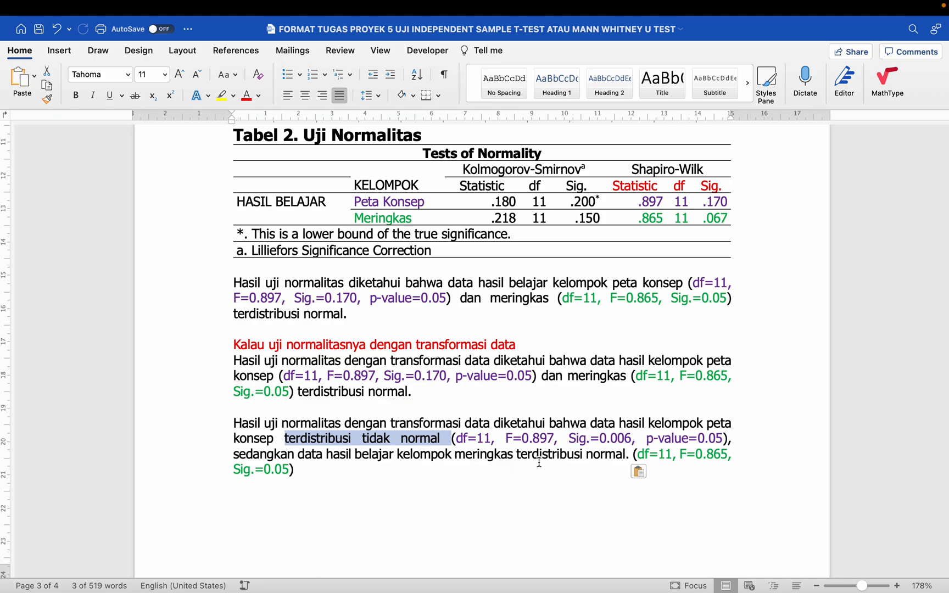
left_click(411, 407)
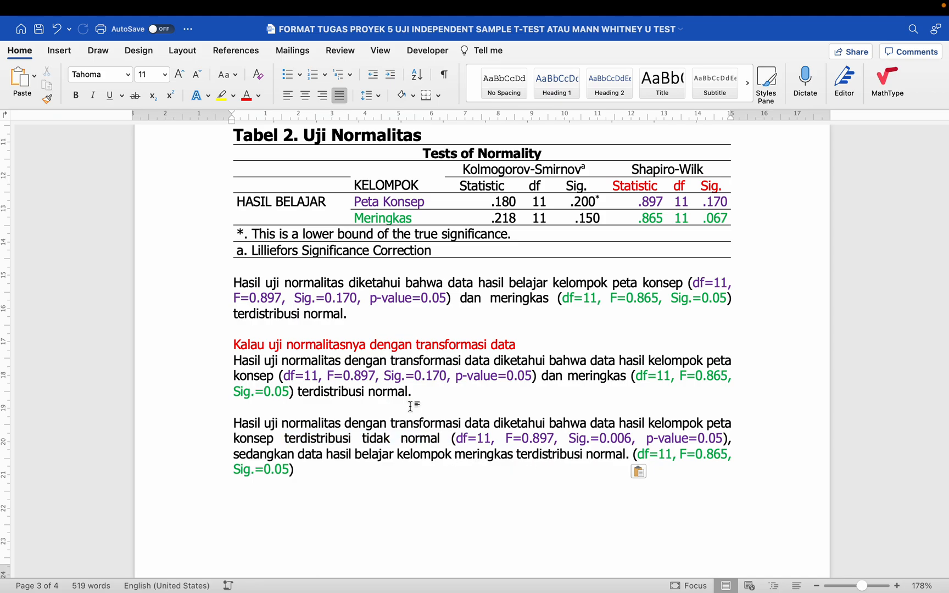
scroll(410, 406, "down", 2)
key("super+v")
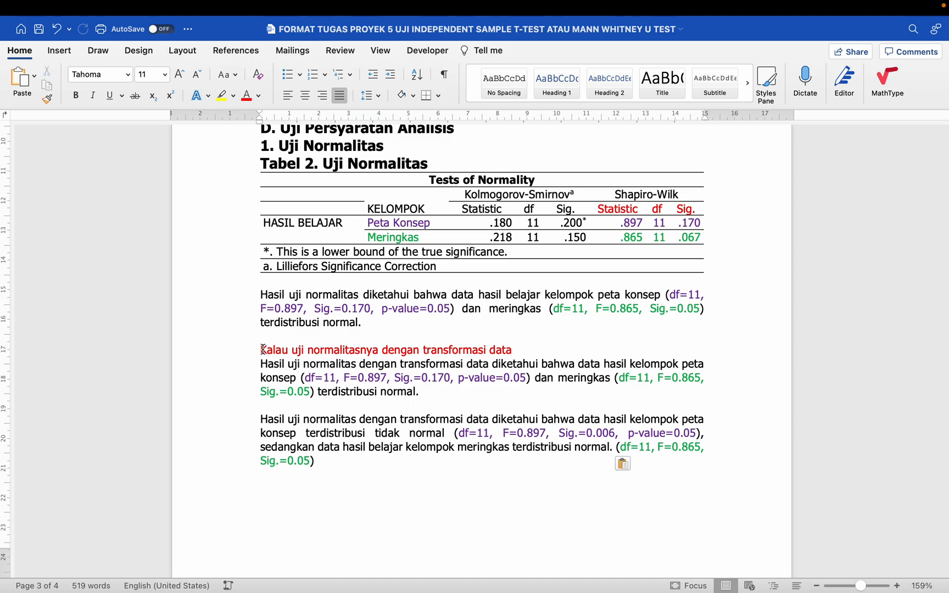
- Delete the transformation paragraphs and the empty lines before the next heading
left_click_drag(263, 350, 330, 469)
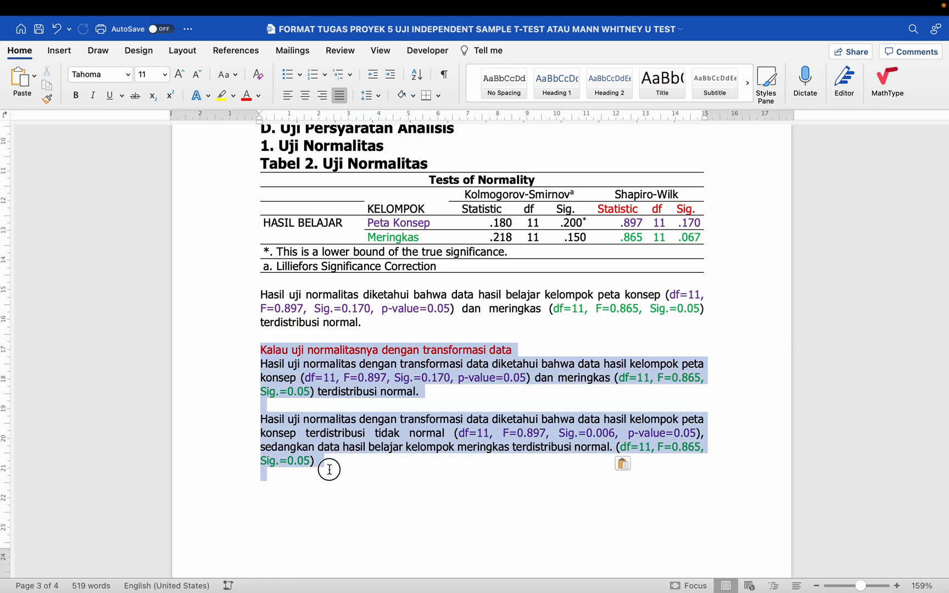
key("BackSpace")
key("BackSpace")
key("BackSpace")
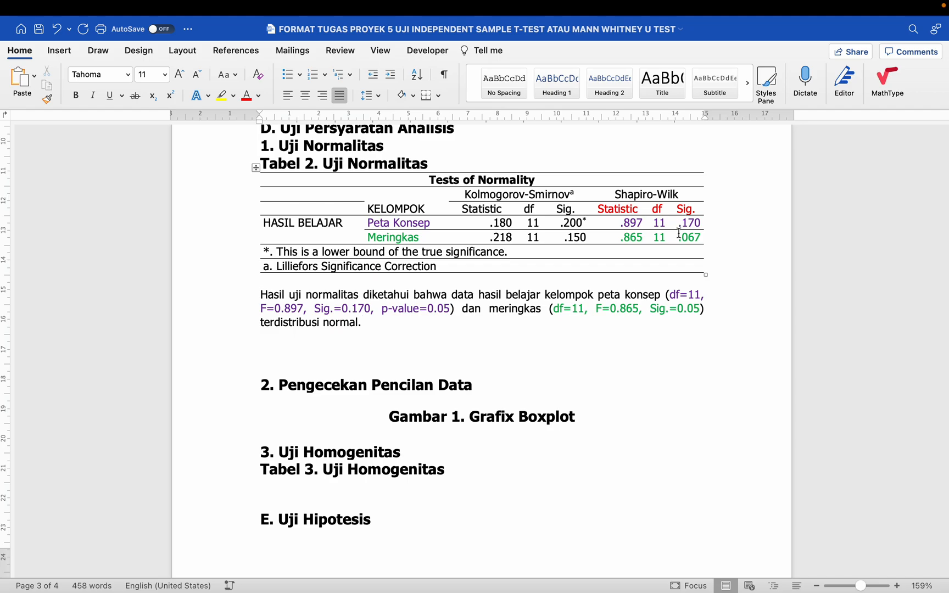
left_click(467, 332)
scroll(467, 333, "up", 1)
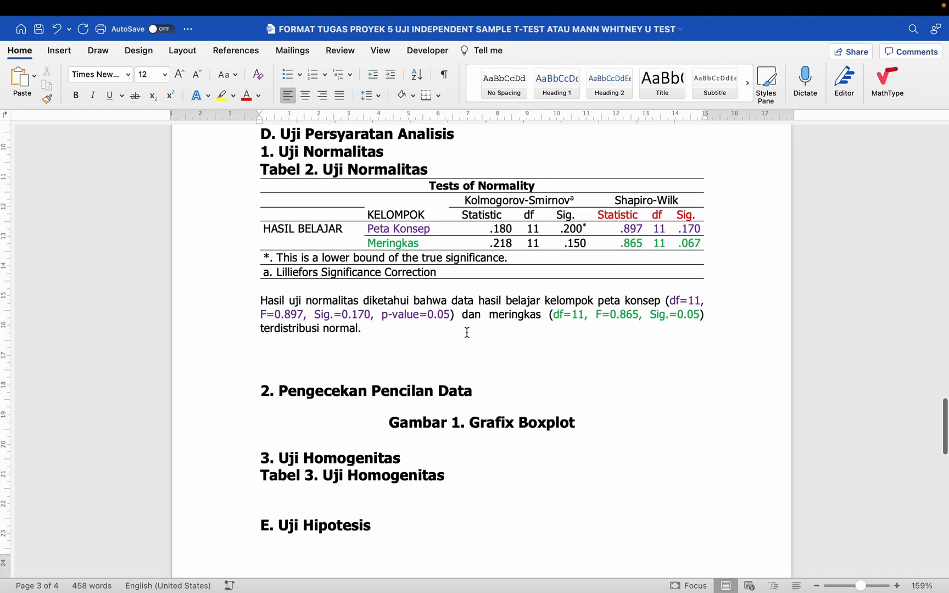
key("shift+Down")
key("shift+Down")
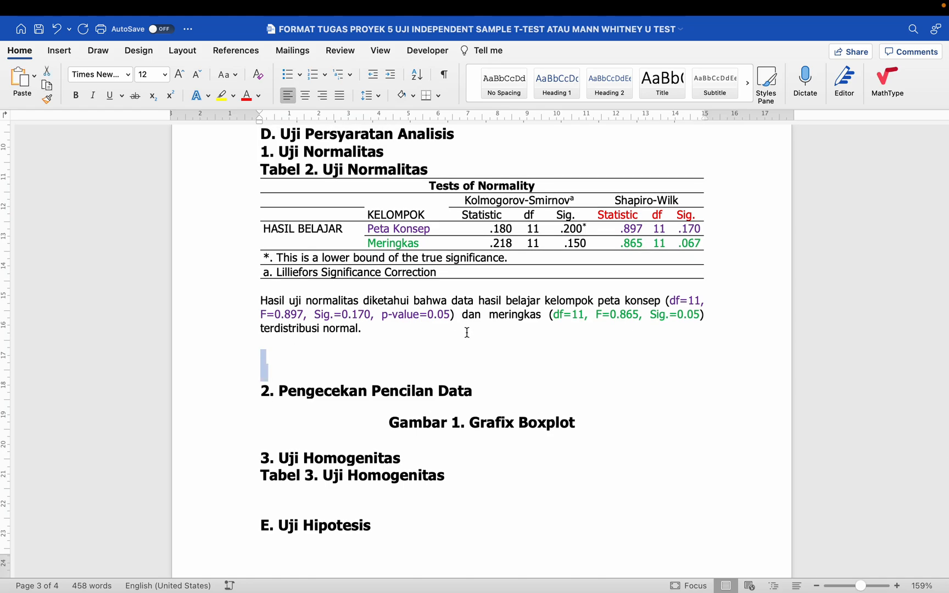
key("BackSpace")
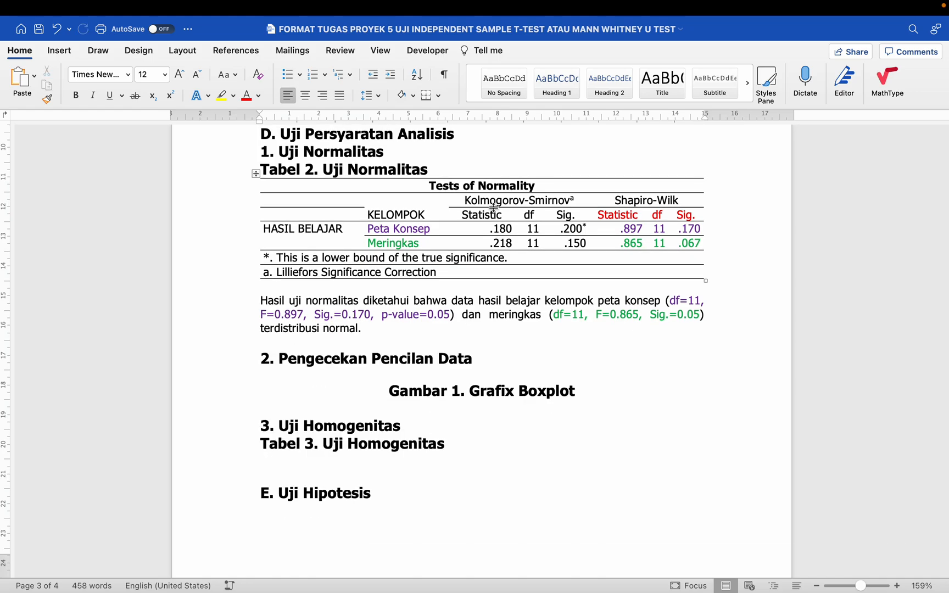
- Check the Tests of Normality table, then switch to the Topik 5 Excel workbook
left_click_drag(445, 186, 495, 264)
left_click(647, 253)
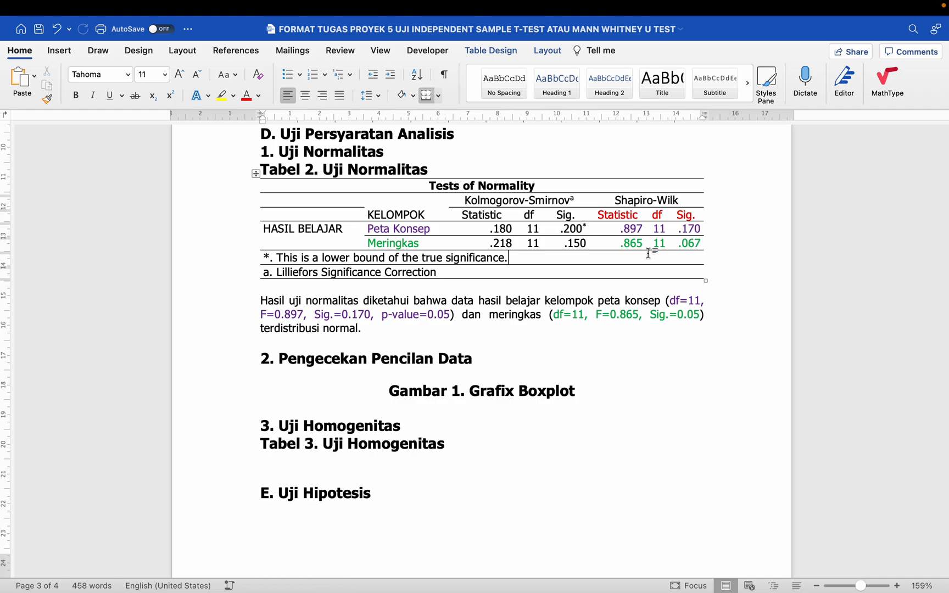
key("ctrl+Left")
left_click(791, 573)
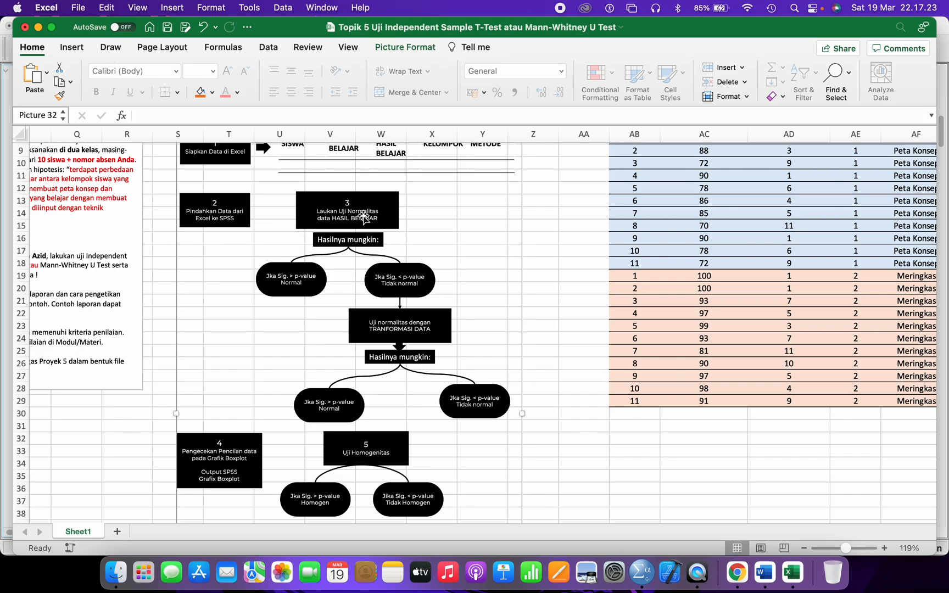
- Draw a blue block down arrow, tilt it about 20°, and place it above step 4
left_click(74, 47)
left_click(217, 87)
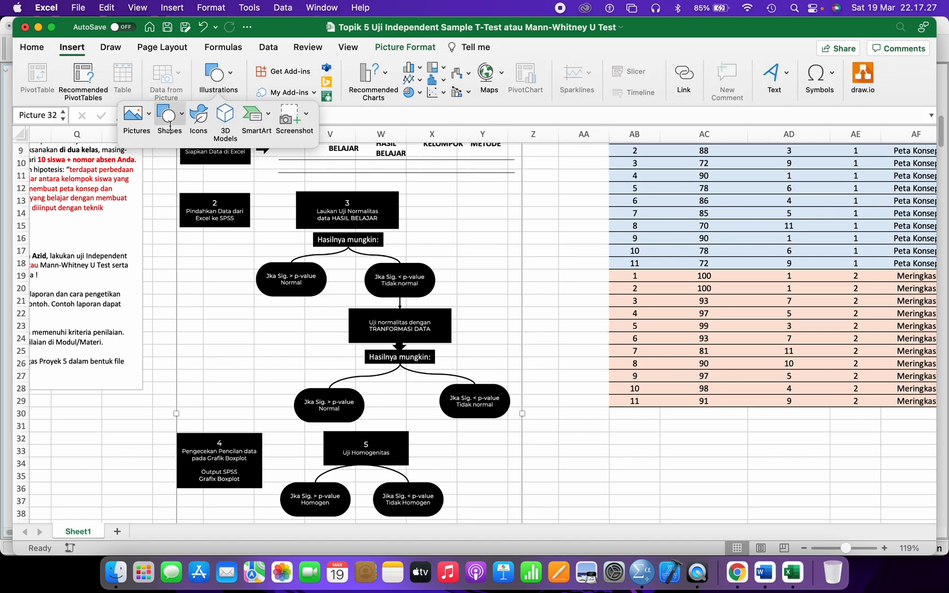
left_click(166, 124)
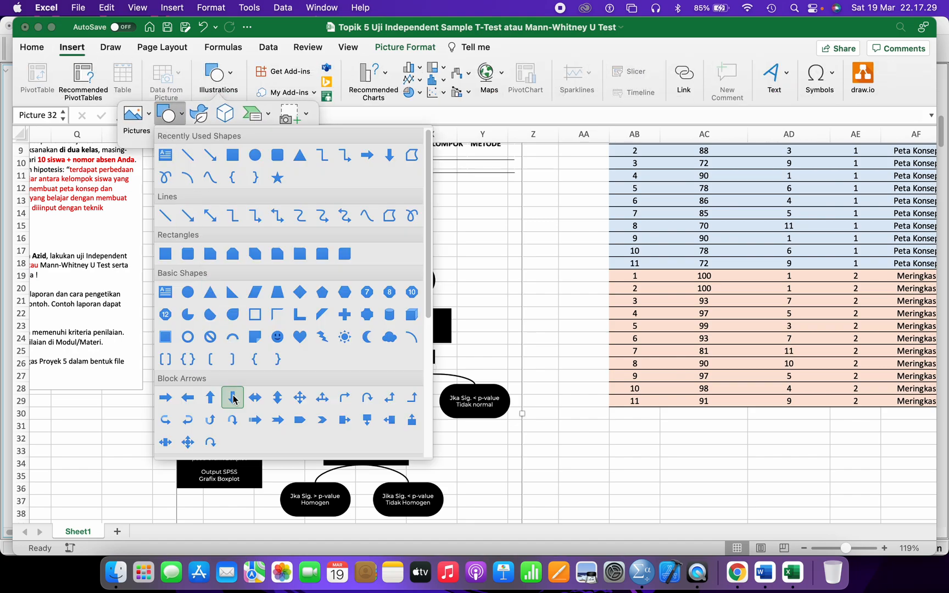
left_click(233, 397)
left_click_drag(270, 288, 213, 400)
mouse_move(248, 277)
left_mouse_down()
mouse_move(260, 275)
mouse_move(244, 292)
mouse_move(264, 283)
left_mouse_up()
left_click(243, 292)
left_click_drag(243, 333, 250, 351)
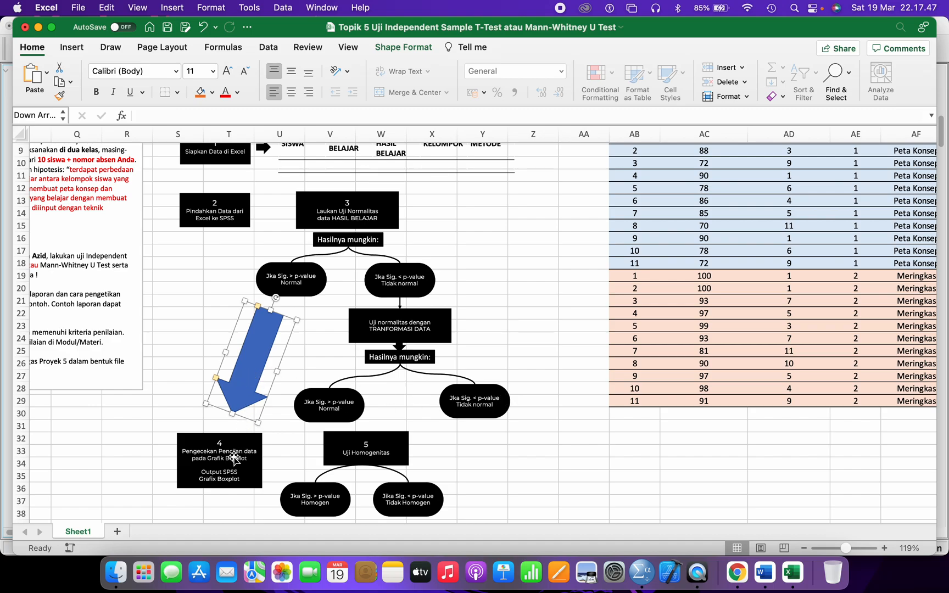
scroll(249, 386, "down", 1)
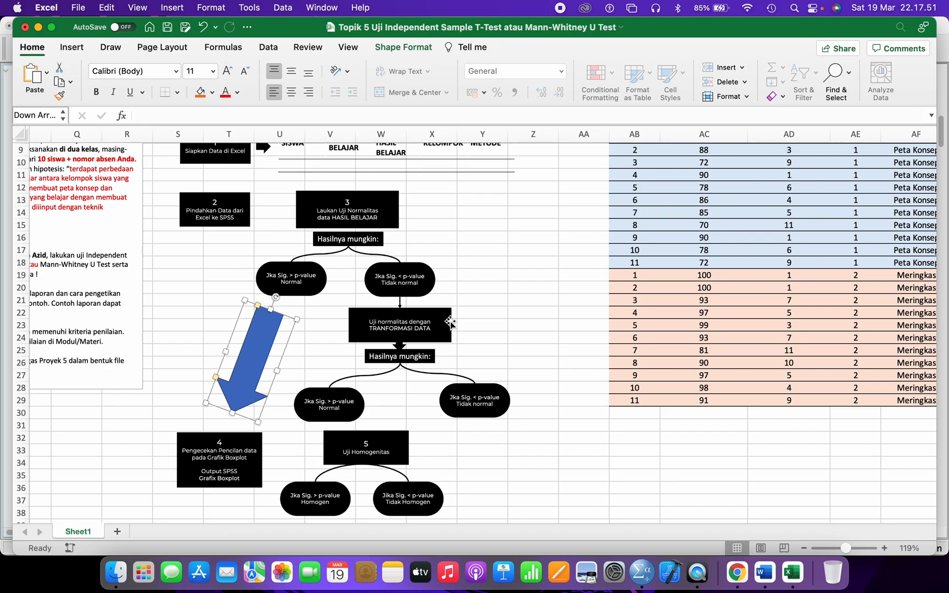
- Put the Word cursor after the Pengecekan Pencilan Data heading, then bring up SPSS output
left_click(764, 573)
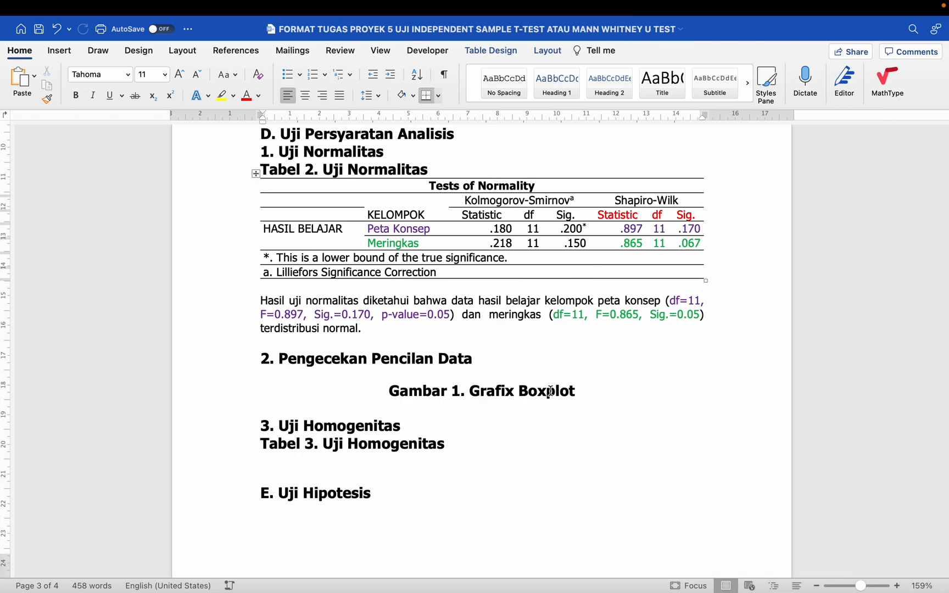
left_click(504, 367)
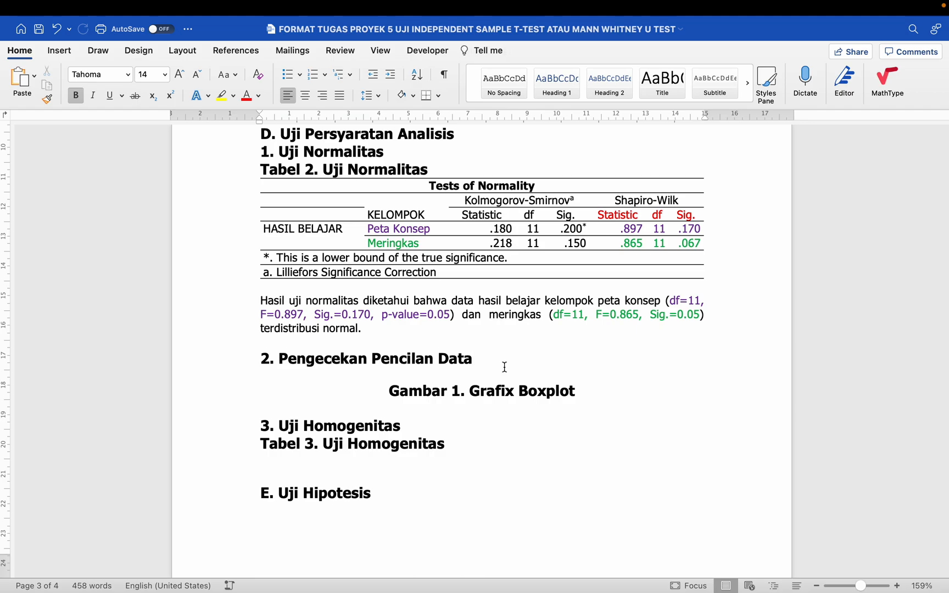
key("super+Tab")
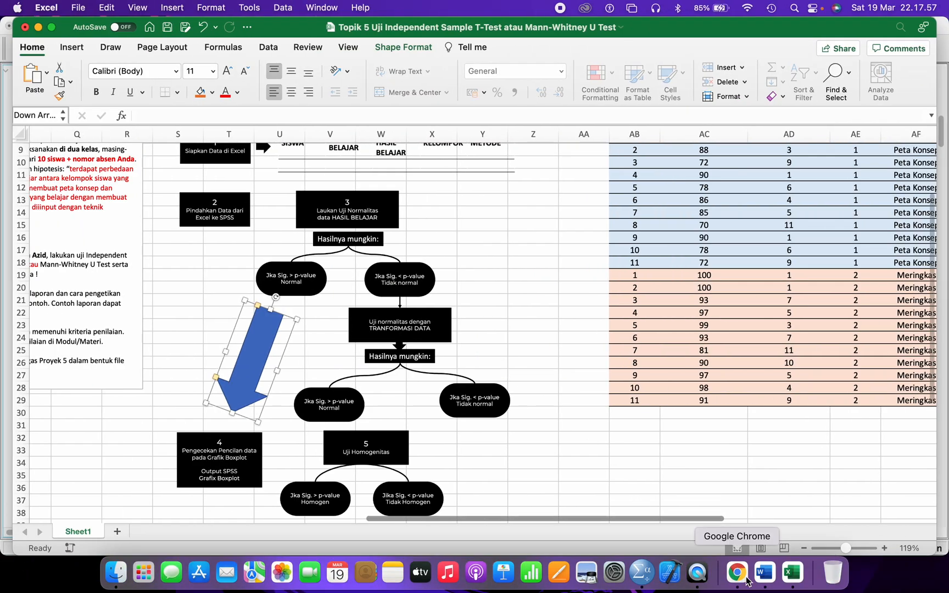
left_click(641, 573)
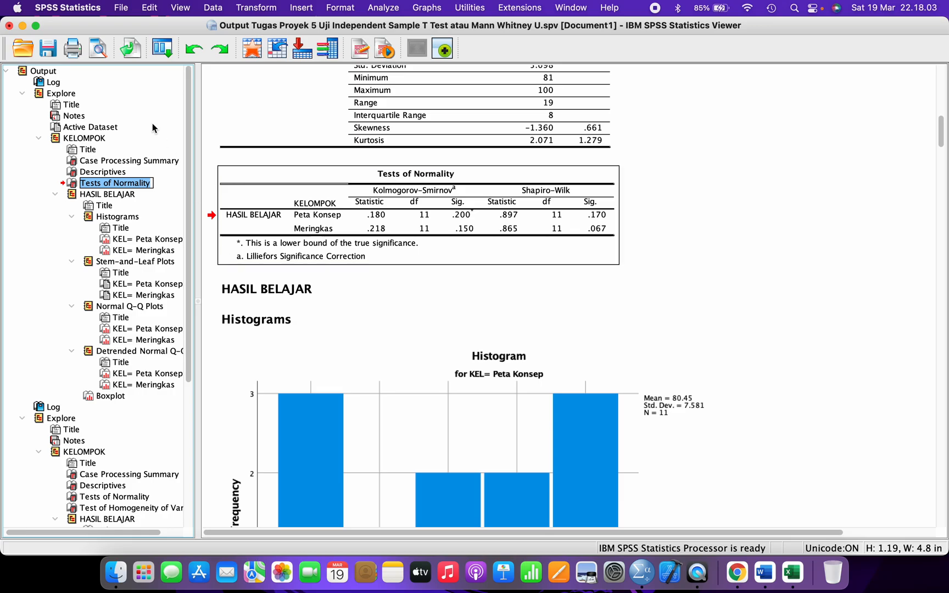
- Browse the Explore output's histograms, log and boxplot through the SPSS outline
left_click(107, 396)
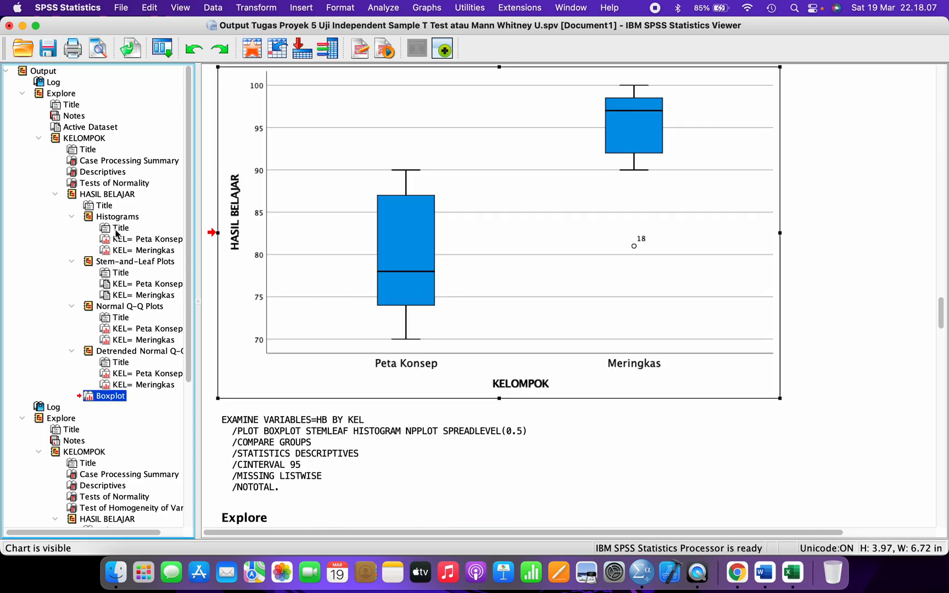
left_click(117, 195)
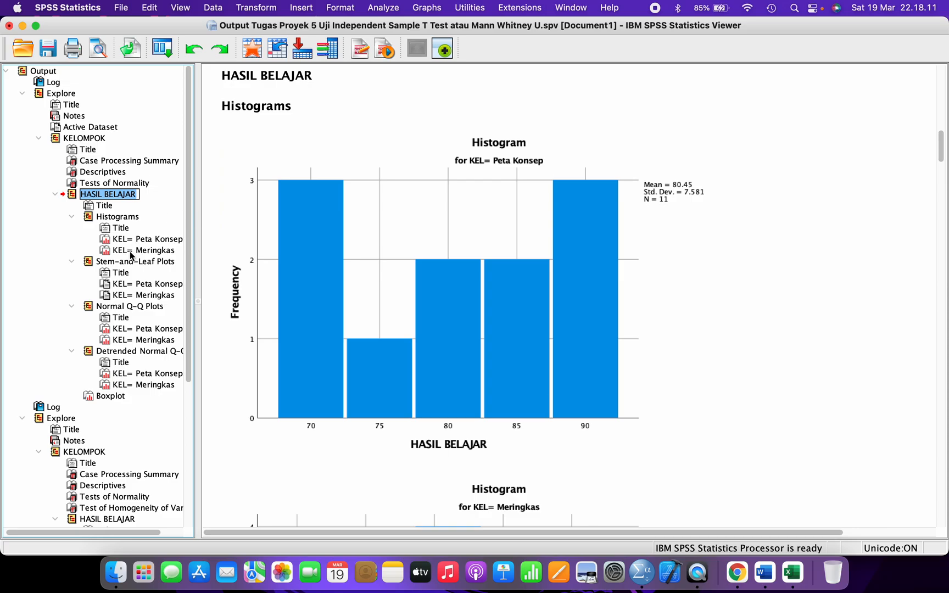
scroll(132, 256, "down", 4)
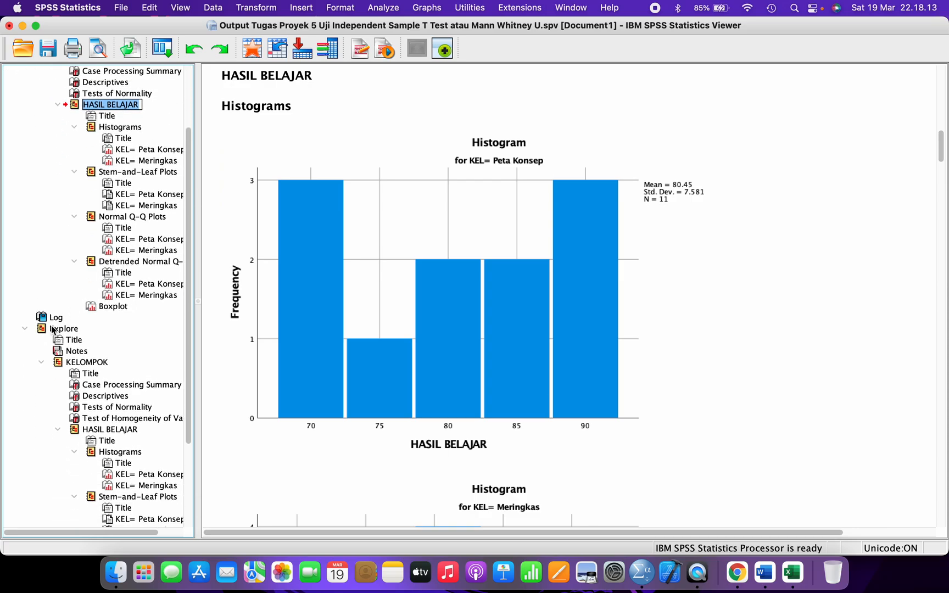
left_click(55, 319)
scroll(98, 368, "down", 2)
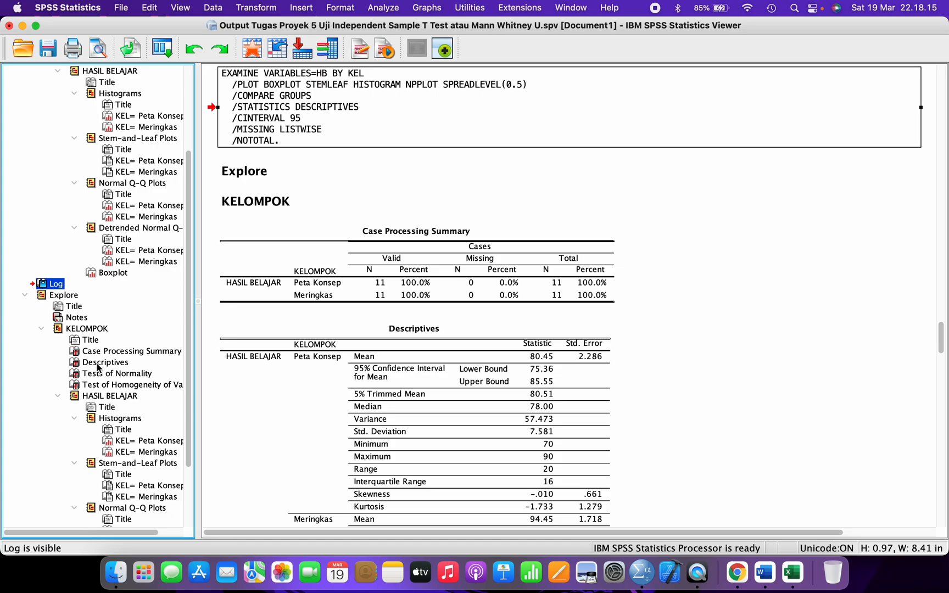
scroll(98, 367, "down", 2)
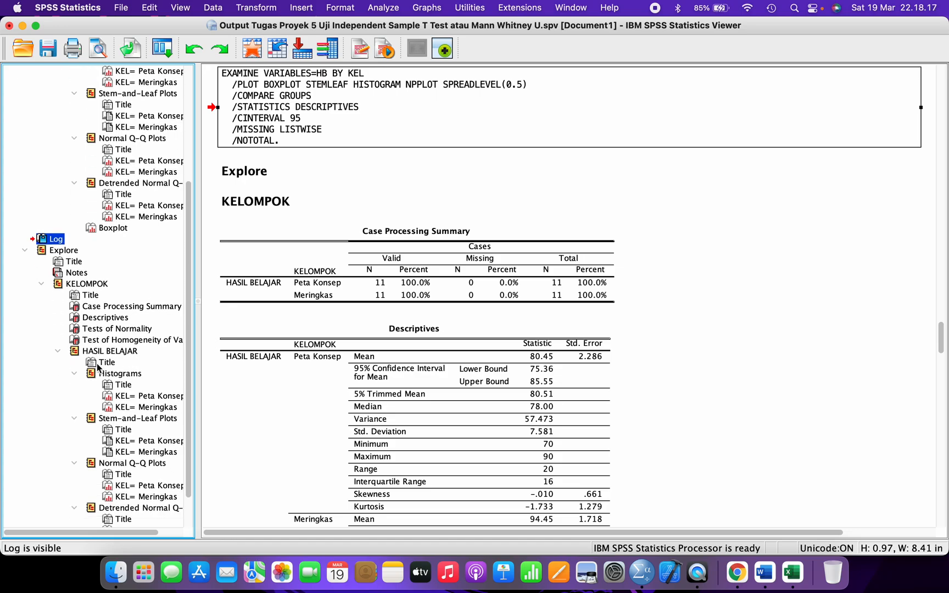
scroll(98, 368, "up", 7)
scroll(97, 368, "down", 8)
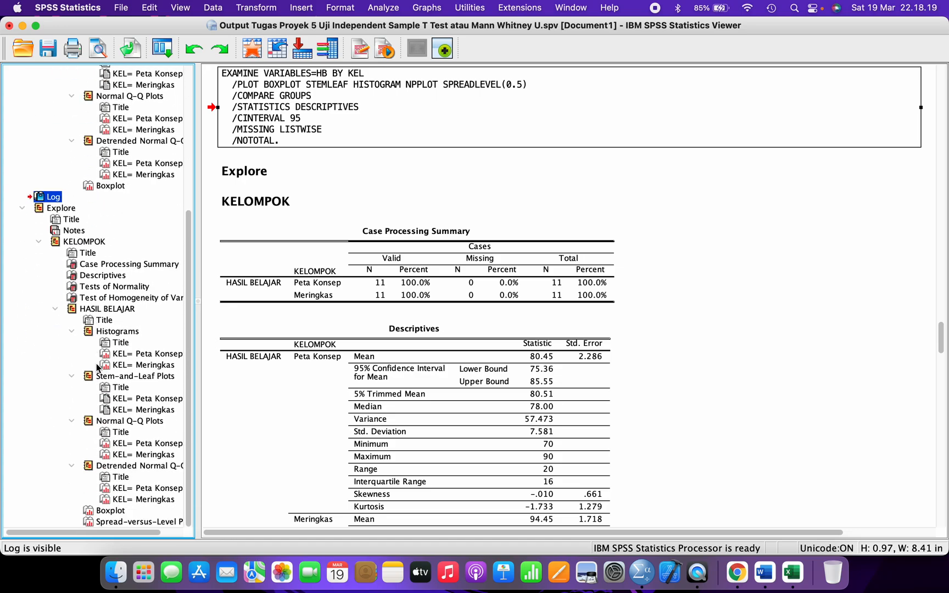
left_click(112, 510)
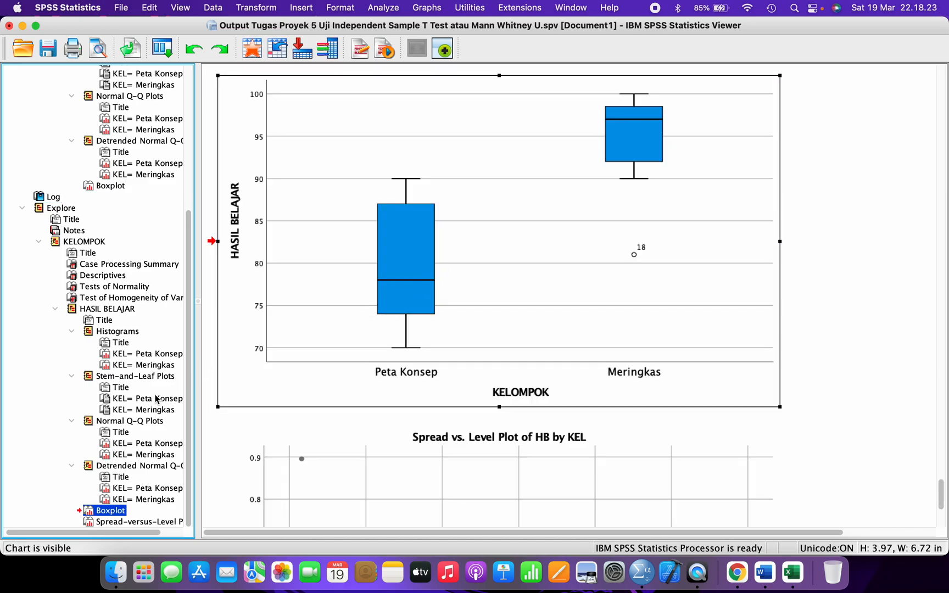
scroll(148, 407, "up", 6)
scroll(141, 410, "down", 6)
scroll(140, 411, "up", 6)
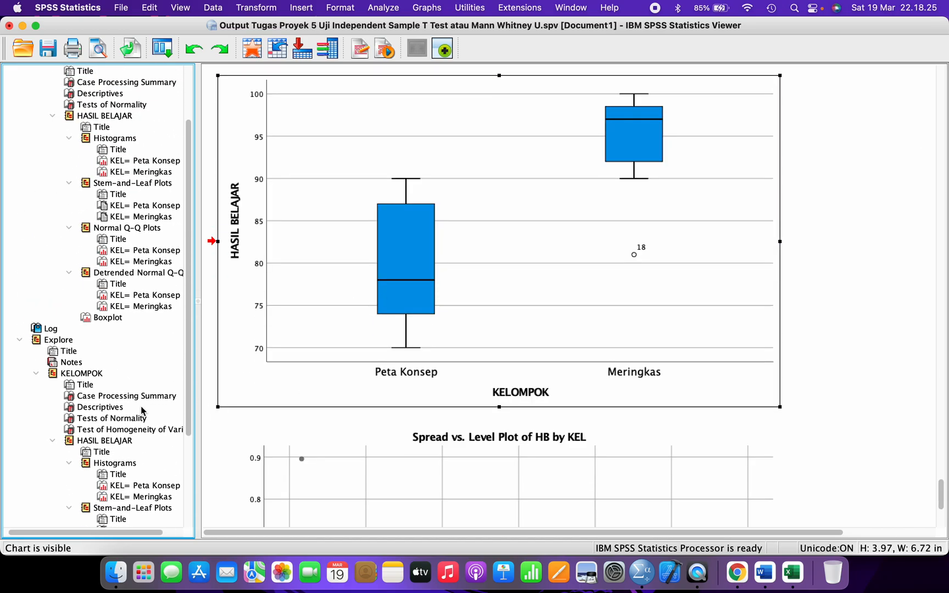
scroll(140, 411, "down", 5)
scroll(140, 410, "up", 7)
scroll(140, 409, "up", 2)
scroll(141, 407, "down", 1)
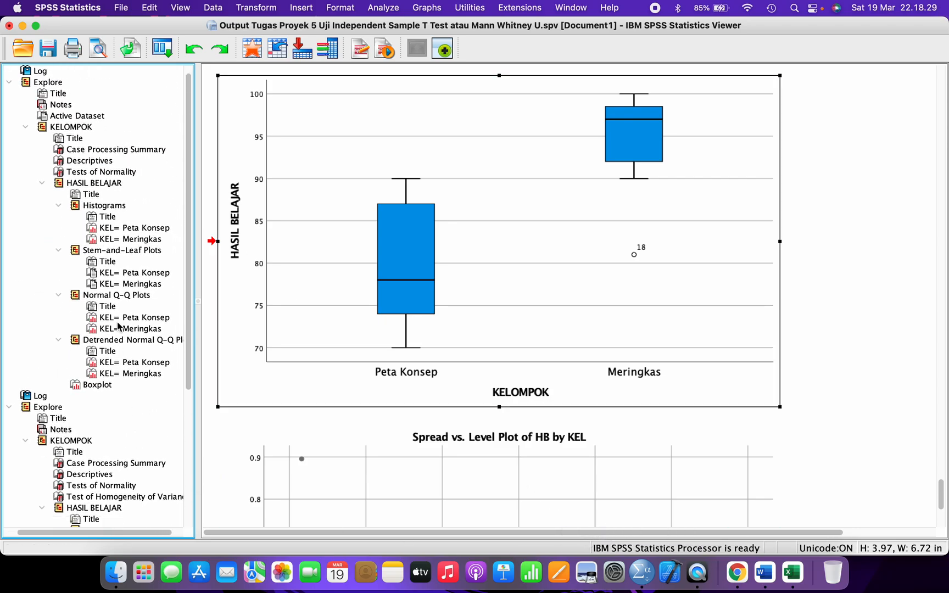
- Review the normality, homogeneity and spread-level results, then display the HASIL BELAJAR boxplot showing outlier case 18
left_click(116, 176)
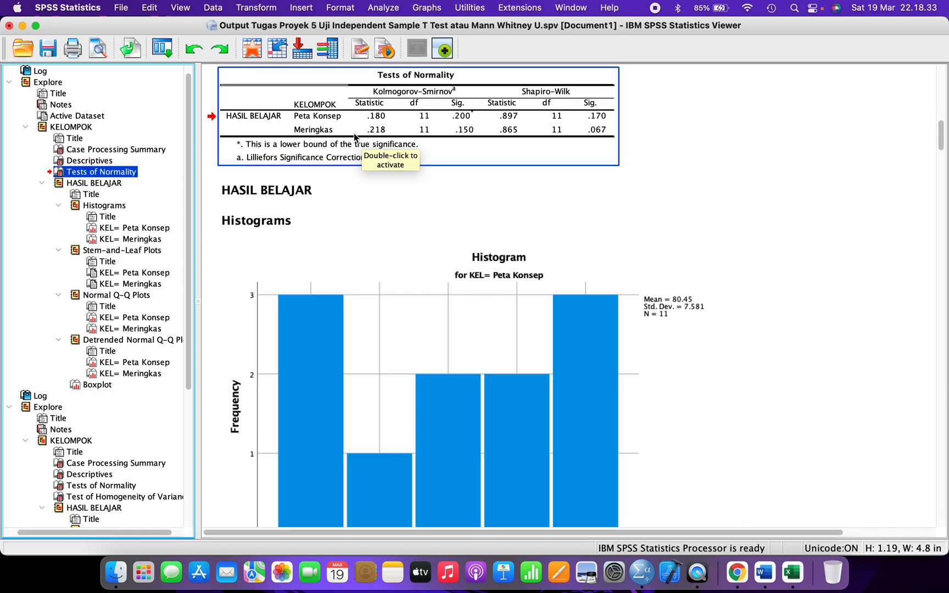
left_click(107, 386)
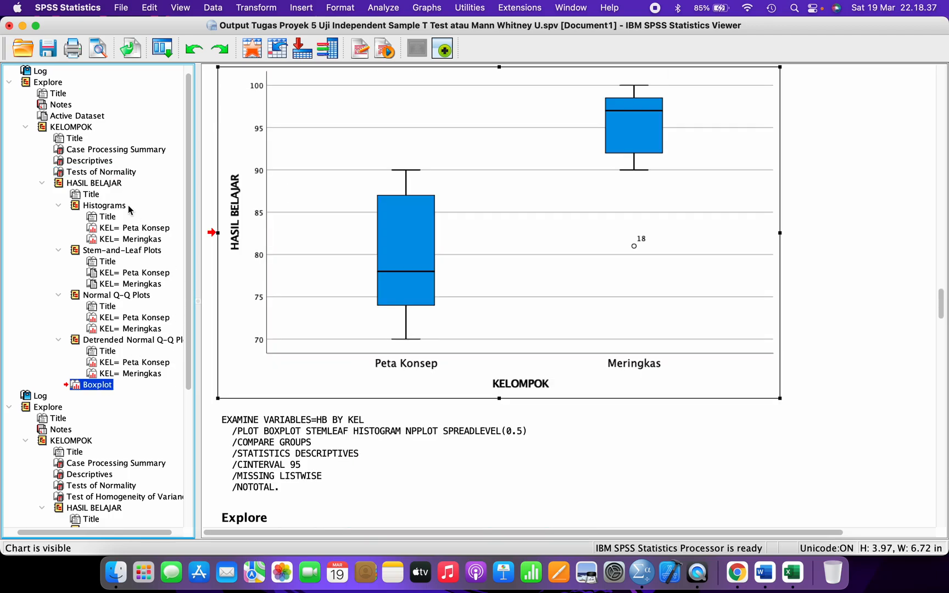
left_click(360, 182)
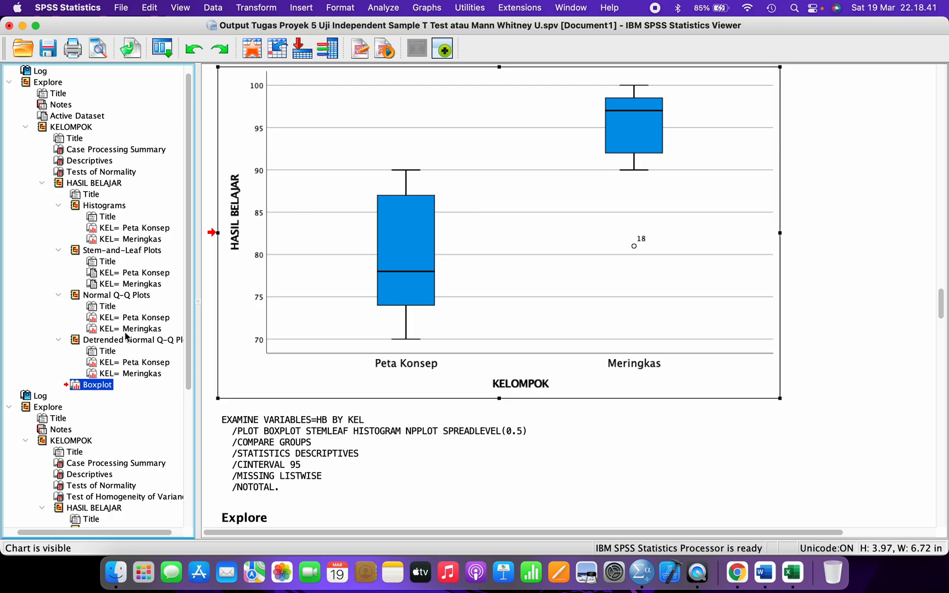
left_click(97, 386)
scroll(97, 387, "down", 2)
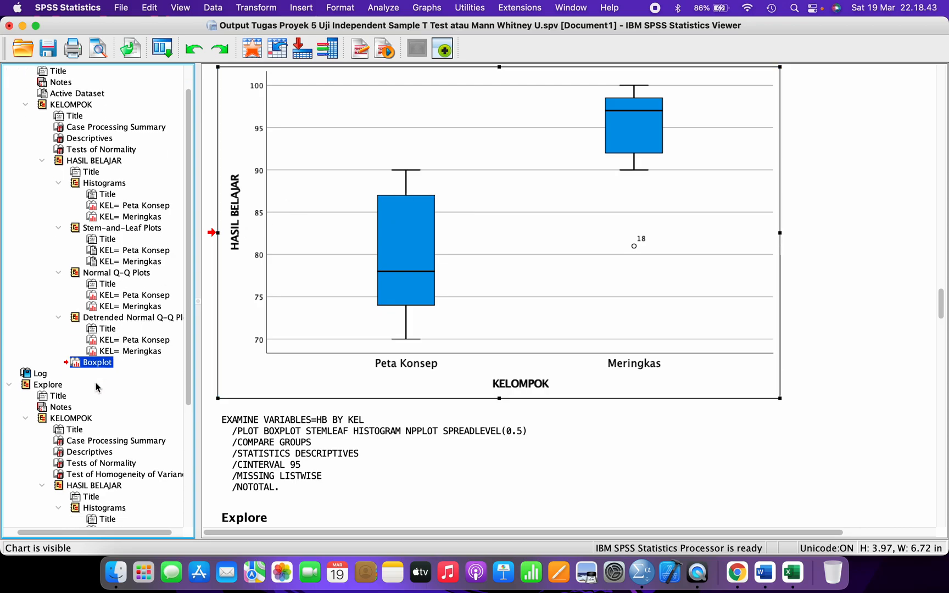
scroll(96, 387, "down", 6)
left_click(88, 407)
scroll(88, 408, "down", 2)
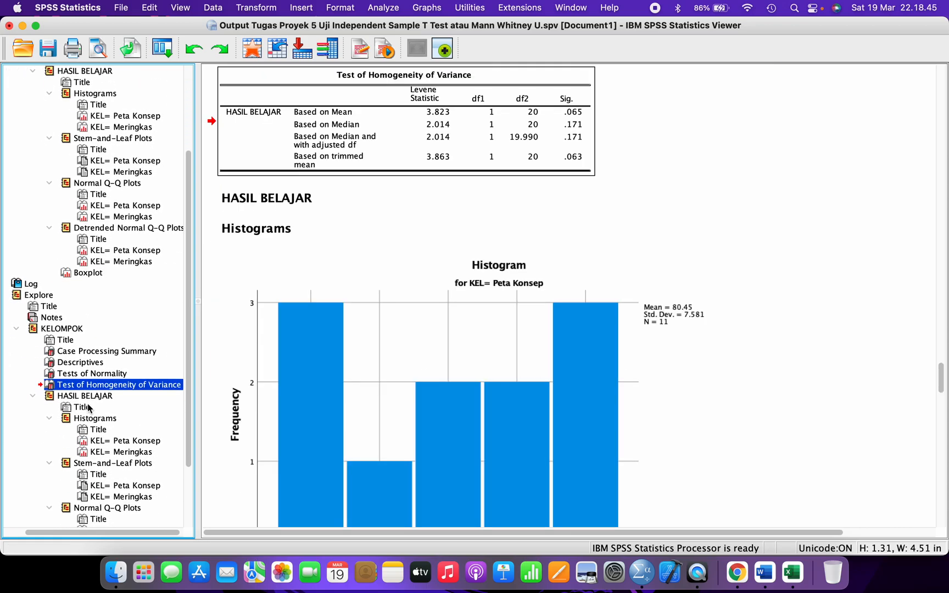
scroll(88, 406, "down", 5)
left_click(81, 520)
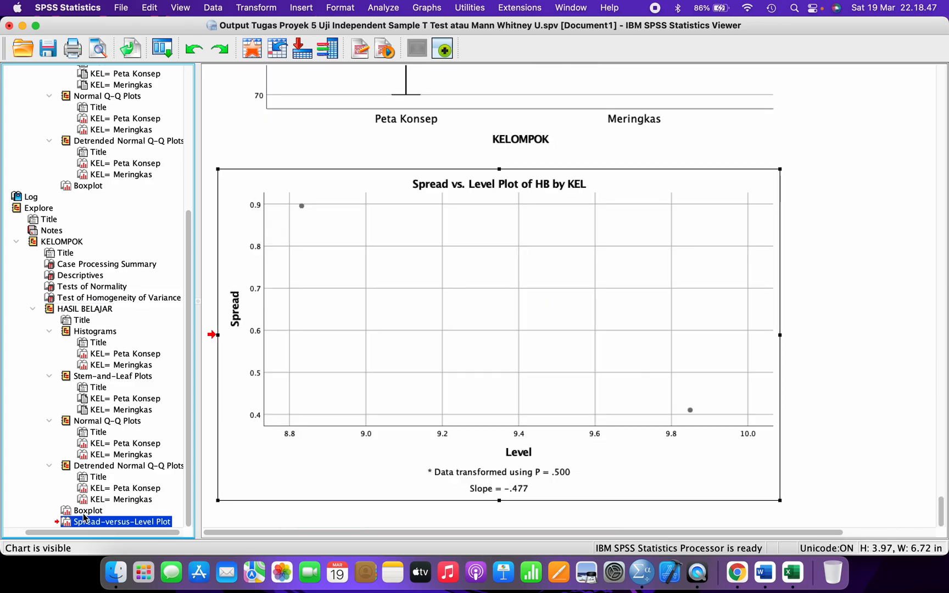
left_click(84, 511)
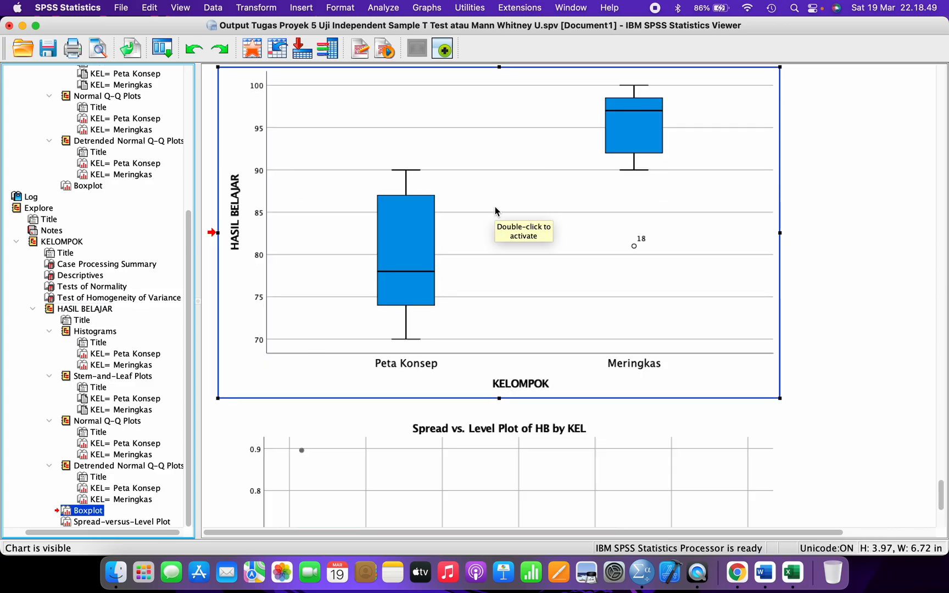
scroll(496, 212, "up", 10)
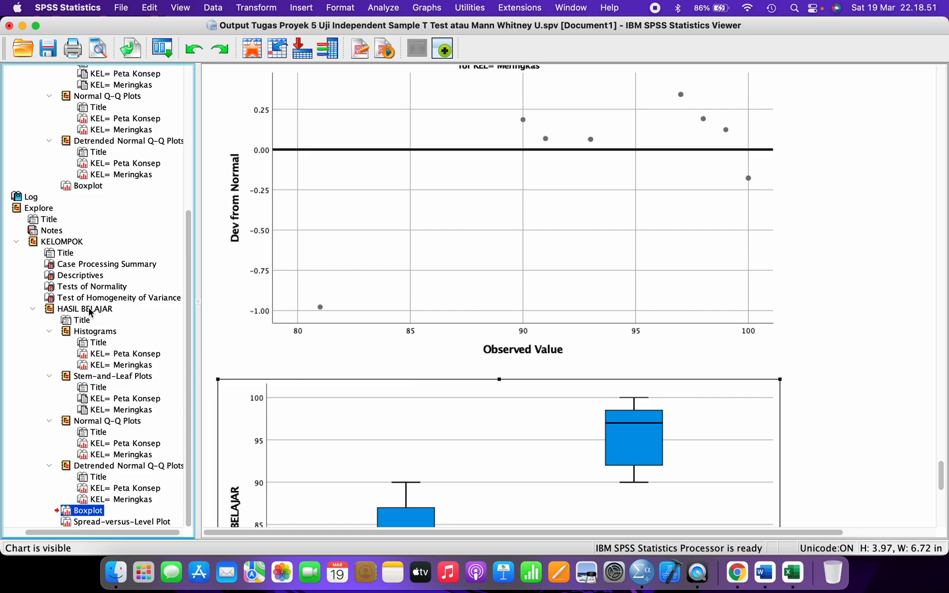
scroll(90, 311, "up", 8)
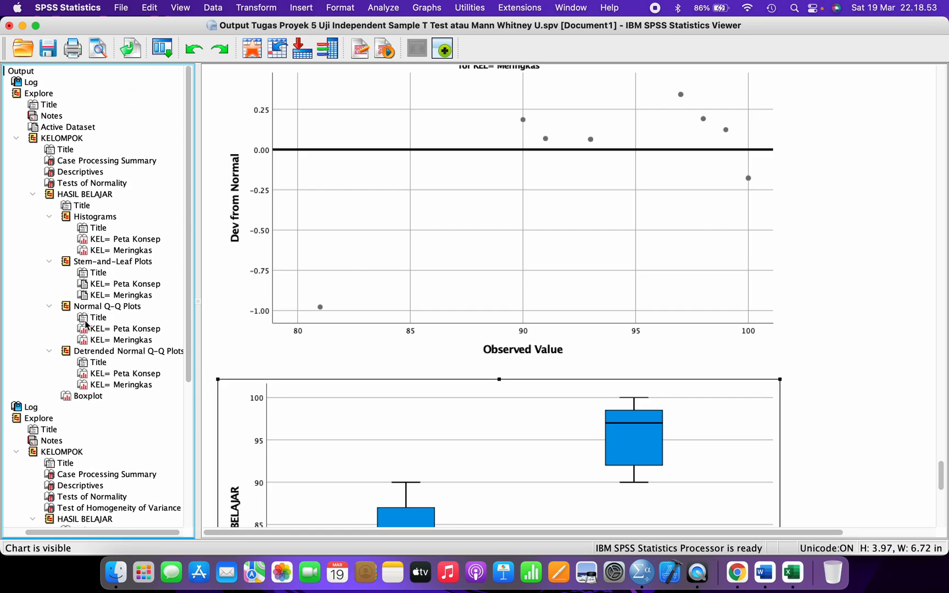
left_click(83, 395)
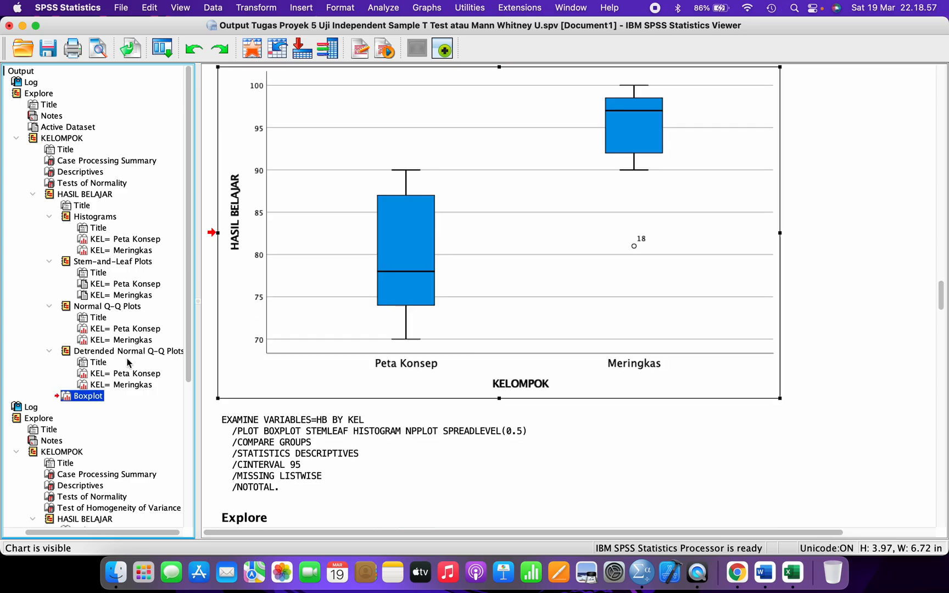
scroll(371, 206, "up", 5)
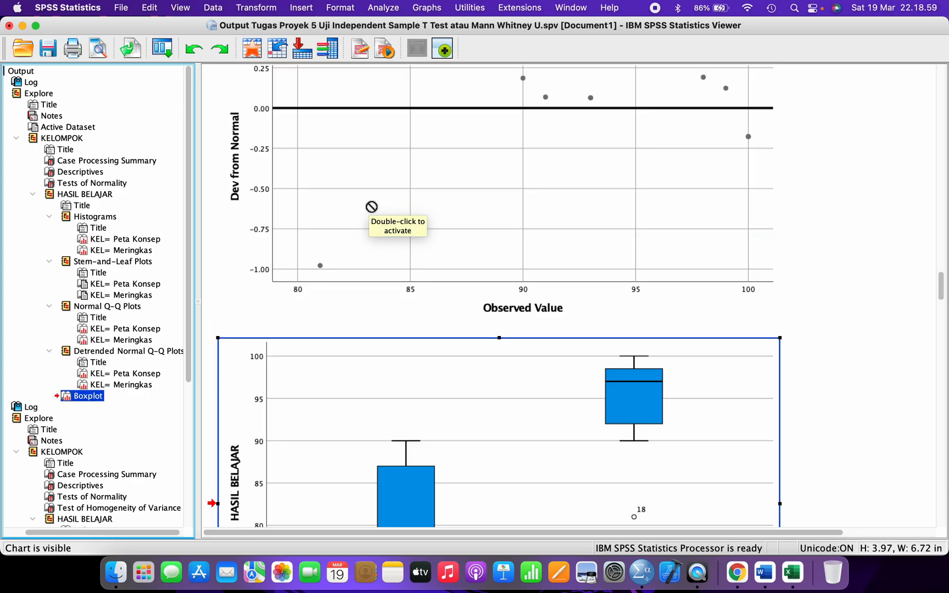
scroll(371, 207, "down", 3)
scroll(371, 207, "up", 1)
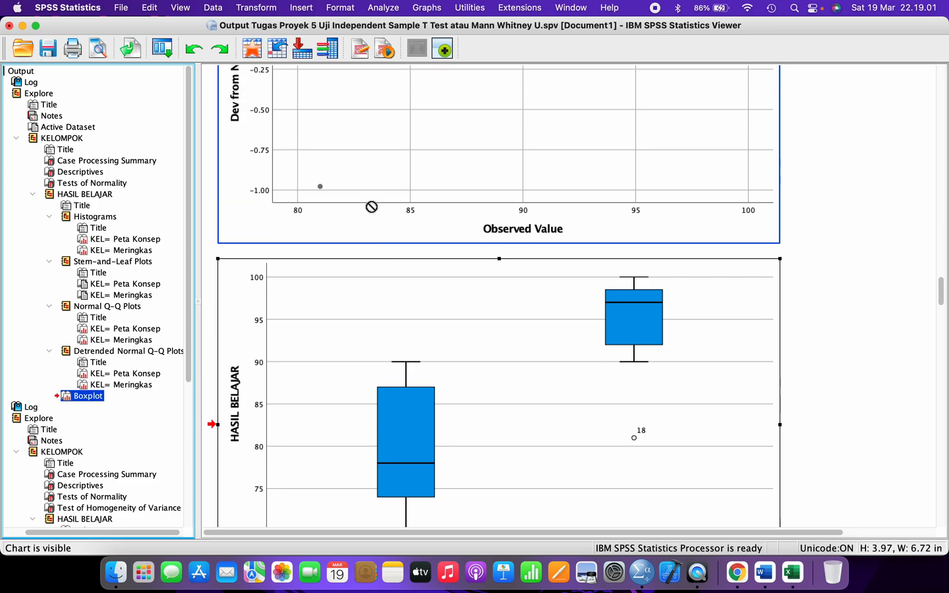
scroll(371, 207, "down", 2)
scroll(364, 212, "right", 1)
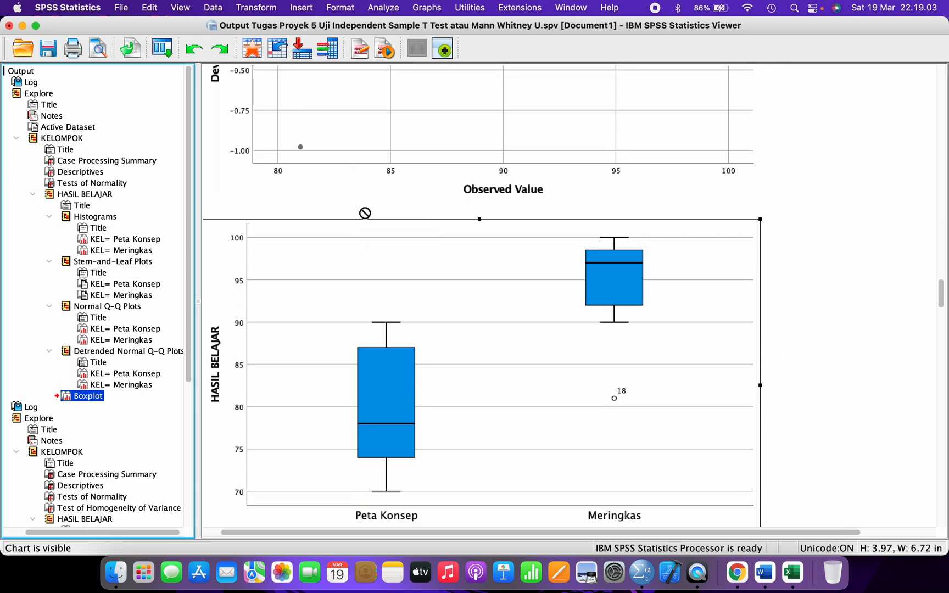
scroll(258, 378, "down", 1)
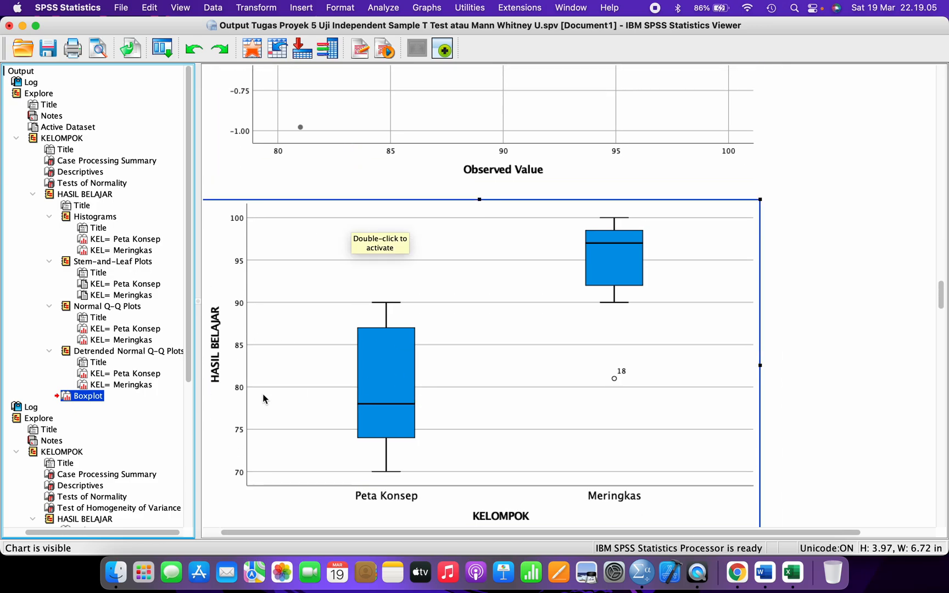
- Copy the HASIL BELAJAR boxplot chart from the SPSS output and return to the Word report
left_click(91, 395)
left_click(91, 395)
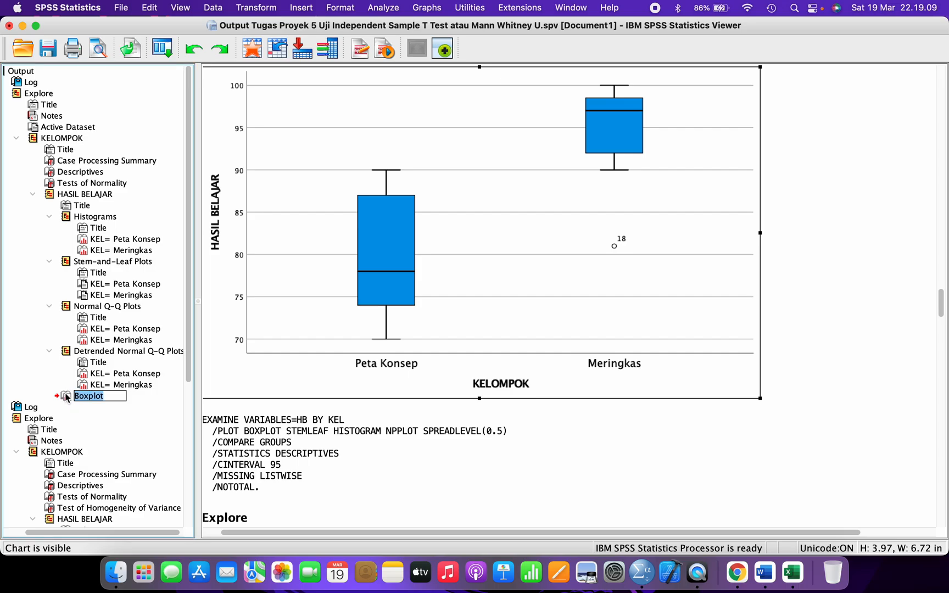
right_click(467, 187)
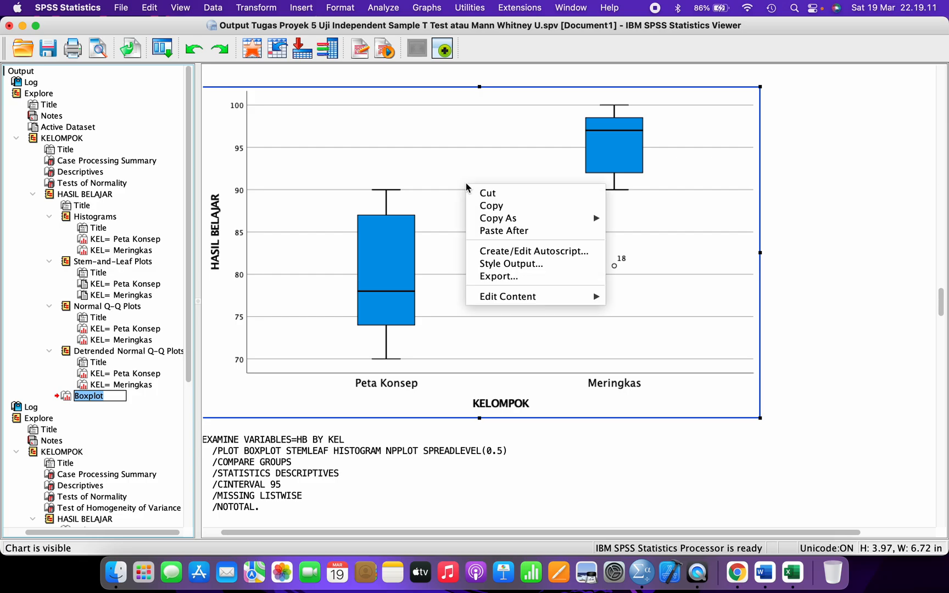
left_click(488, 206)
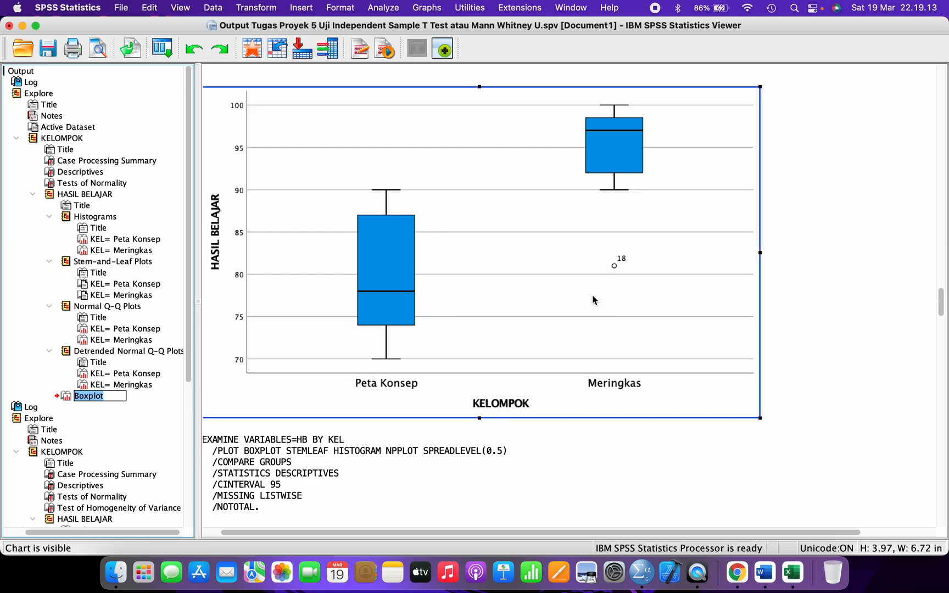
left_click(765, 573)
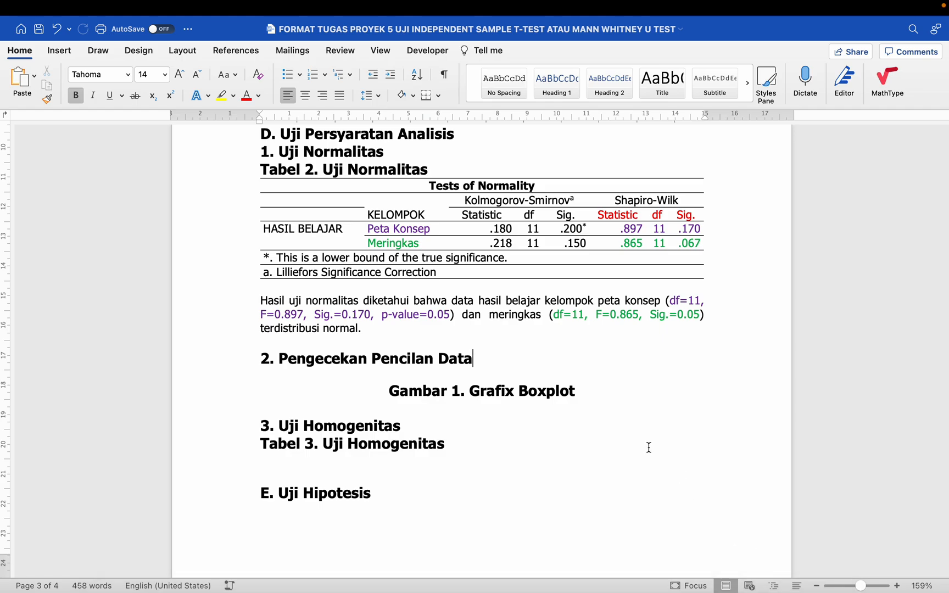
- Center the empty line under '2. Pengecekan Pencilan Data' and paste the boxplot there, above Gambar 1
scroll(648, 447, "down", 2)
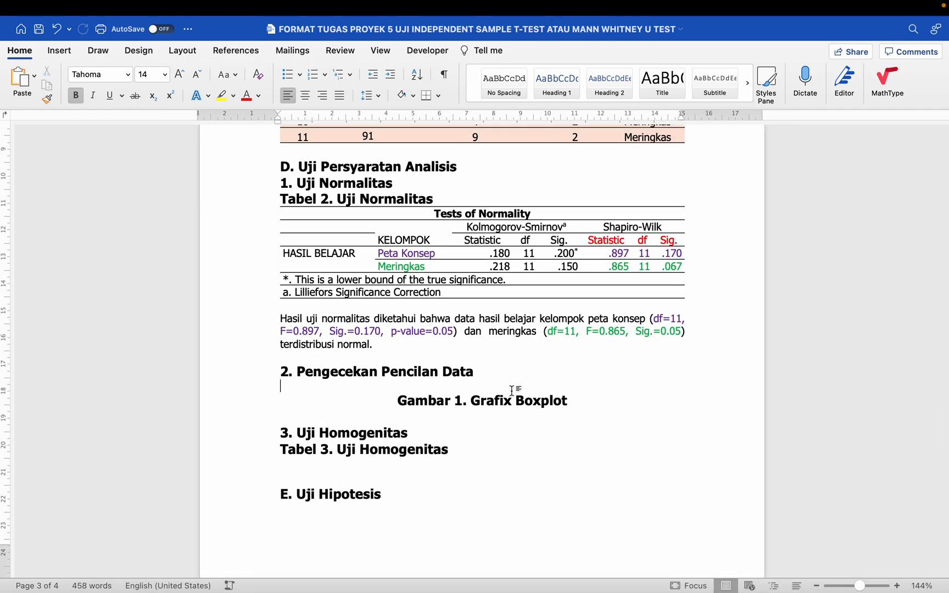
left_click(512, 390)
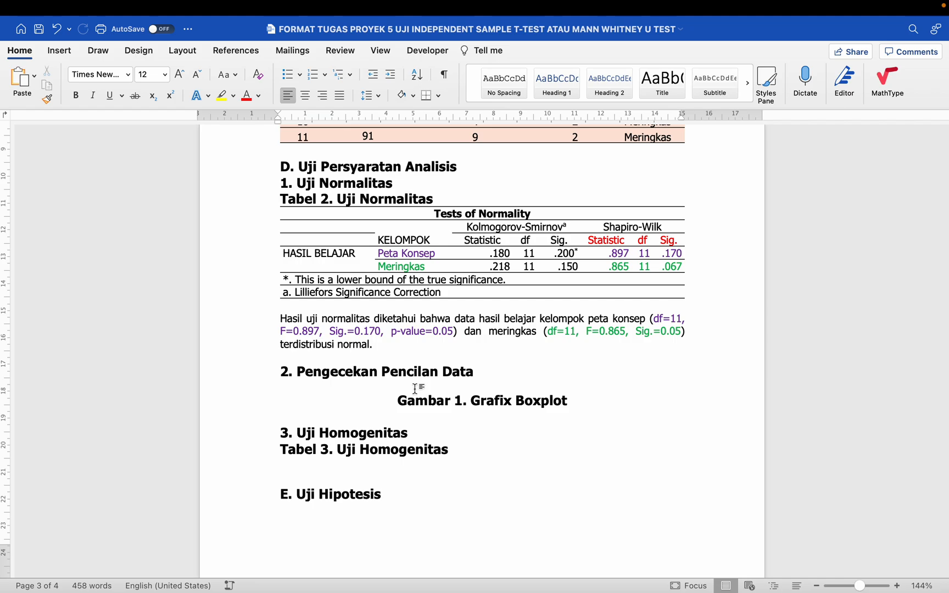
left_click(308, 100)
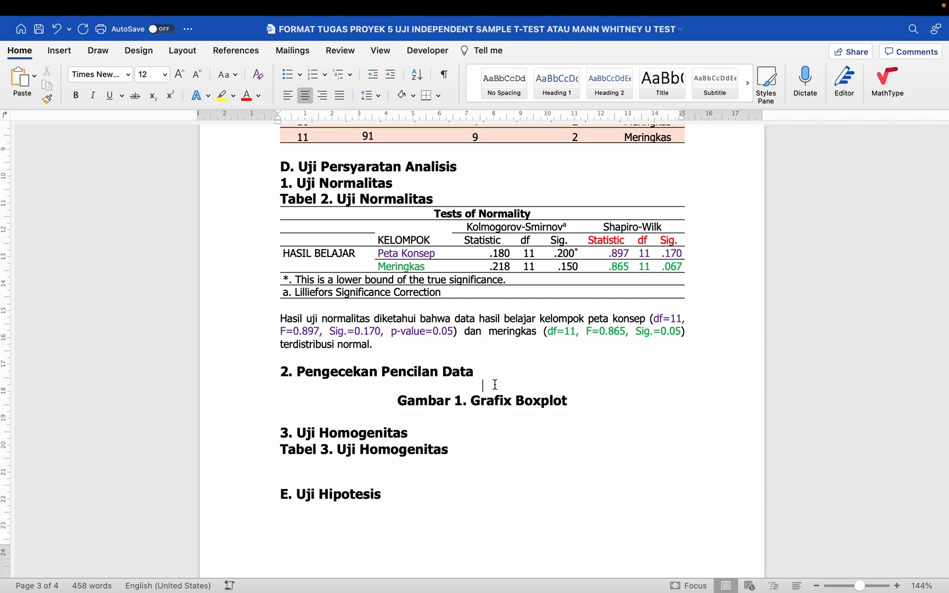
key("super+v")
scroll(495, 386, "down", 2)
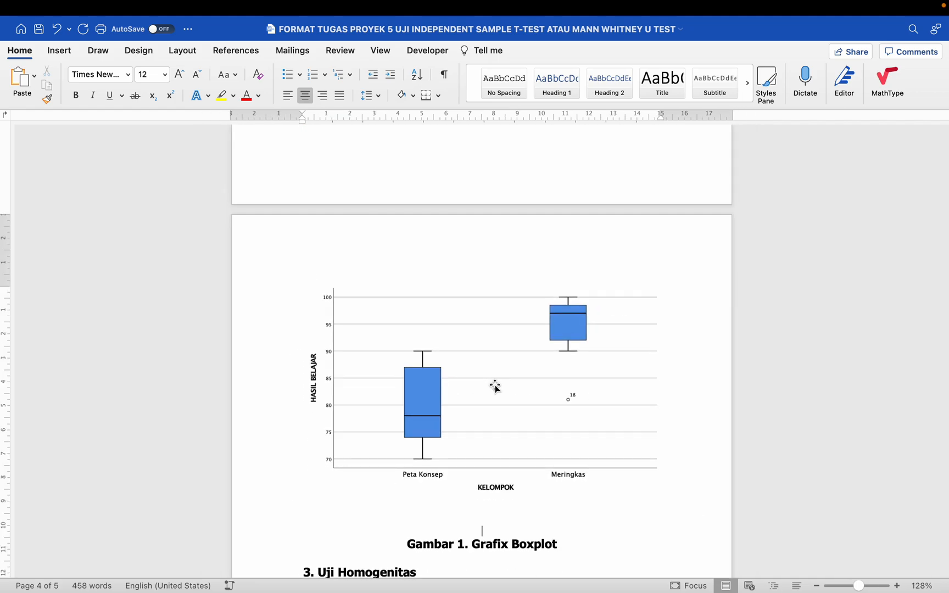
scroll(495, 388, "up", 5)
scroll(493, 383, "down", 2)
scroll(492, 387, "down", 3)
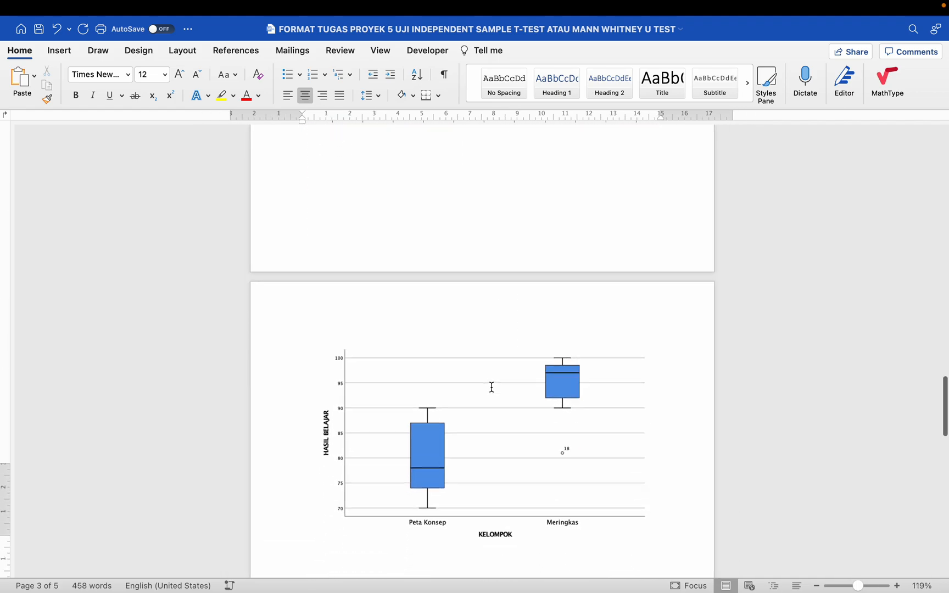
scroll(492, 391, "down", 2)
left_click(496, 412)
scroll(497, 412, "up", 5)
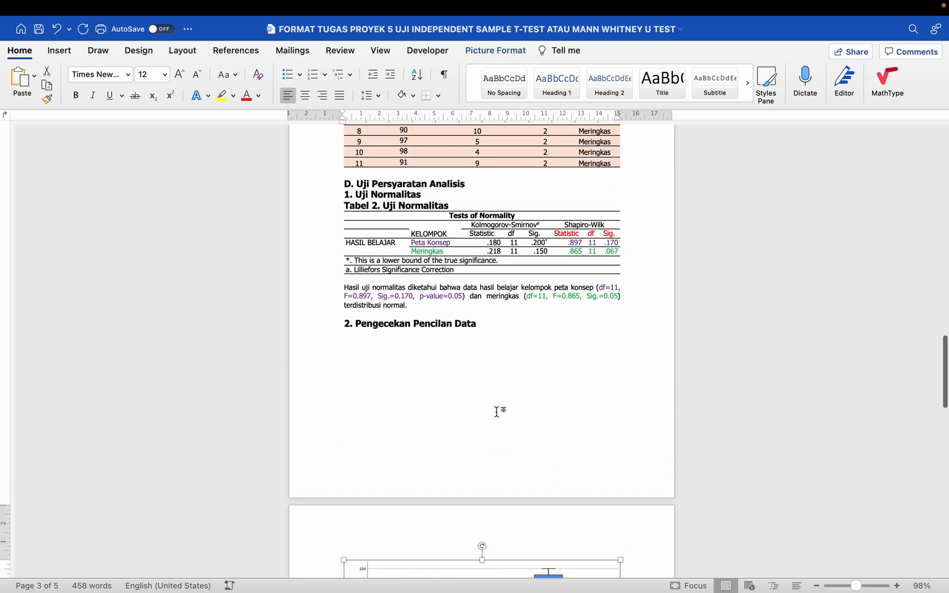
- Shrink the boxplot to 11,49 × 6,76 cm and centre it on the page
scroll(497, 412, "up", 2)
scroll(497, 413, "down", 6)
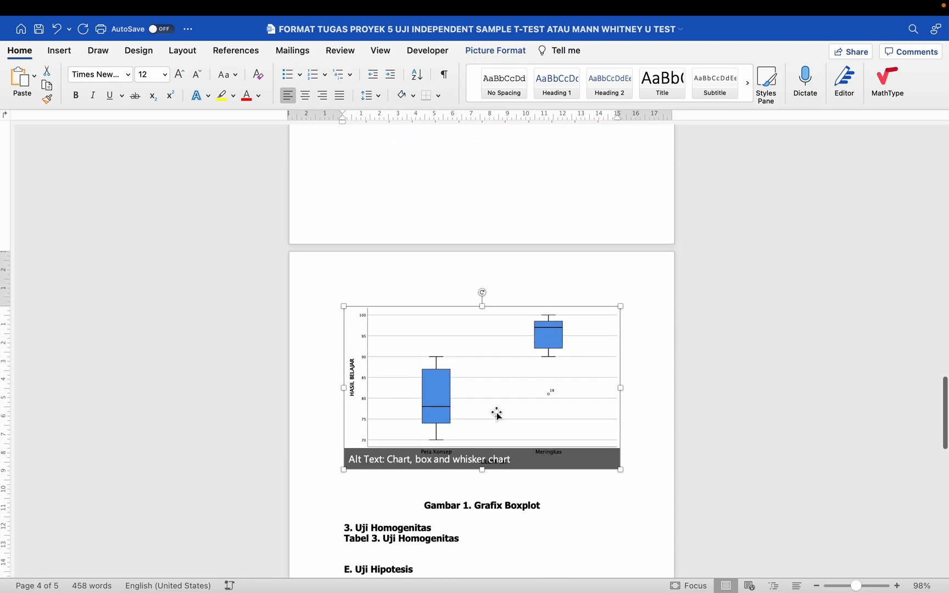
scroll(497, 414, "up", 6)
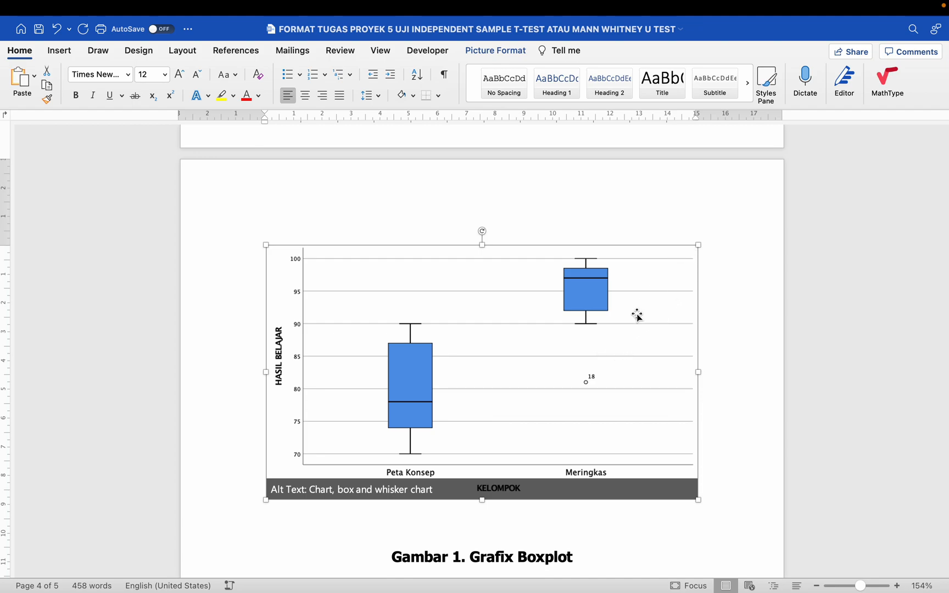
left_click(746, 445)
left_click(559, 341)
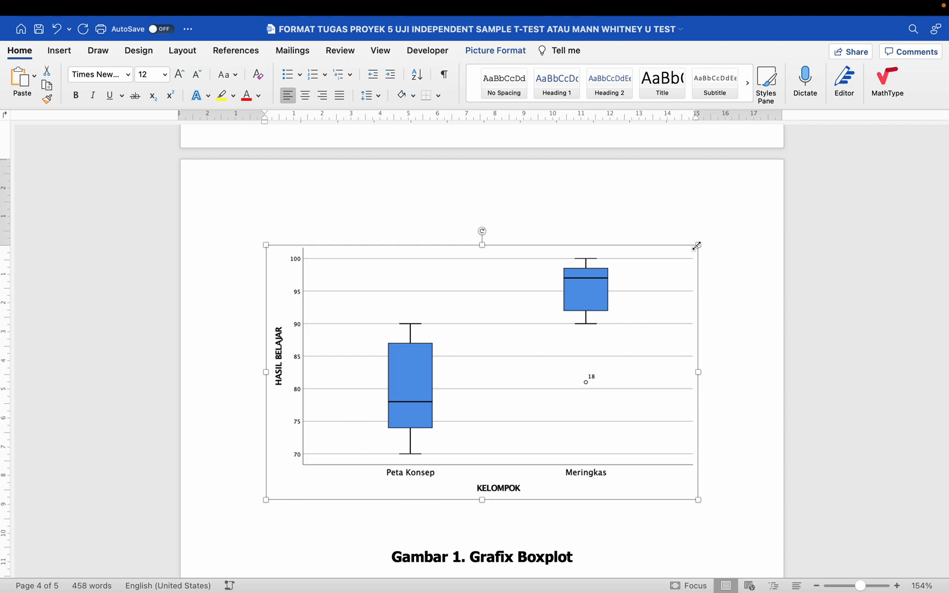
left_click(695, 246)
left_click_drag(695, 246, 504, 397)
scroll(504, 397, "up", 3)
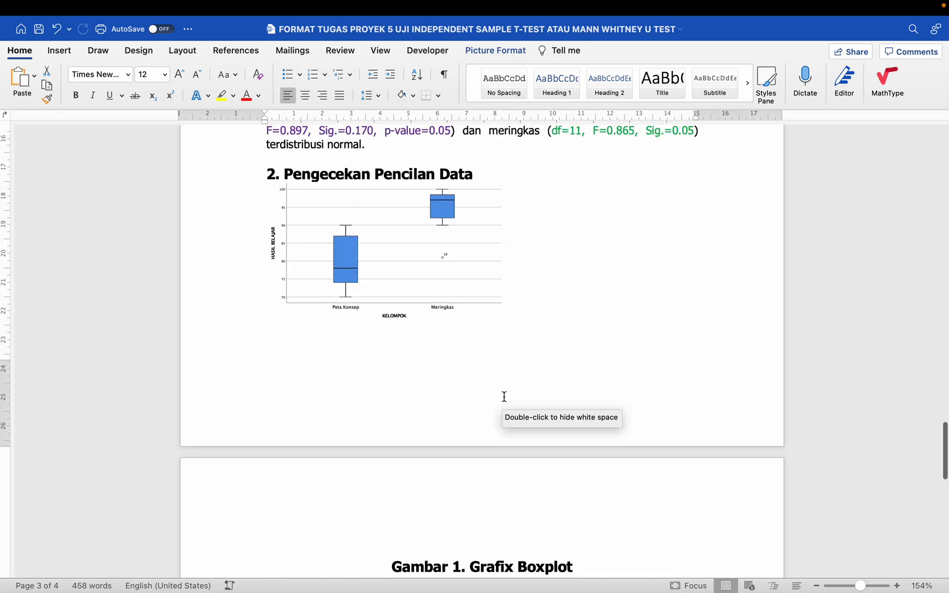
left_click(306, 96)
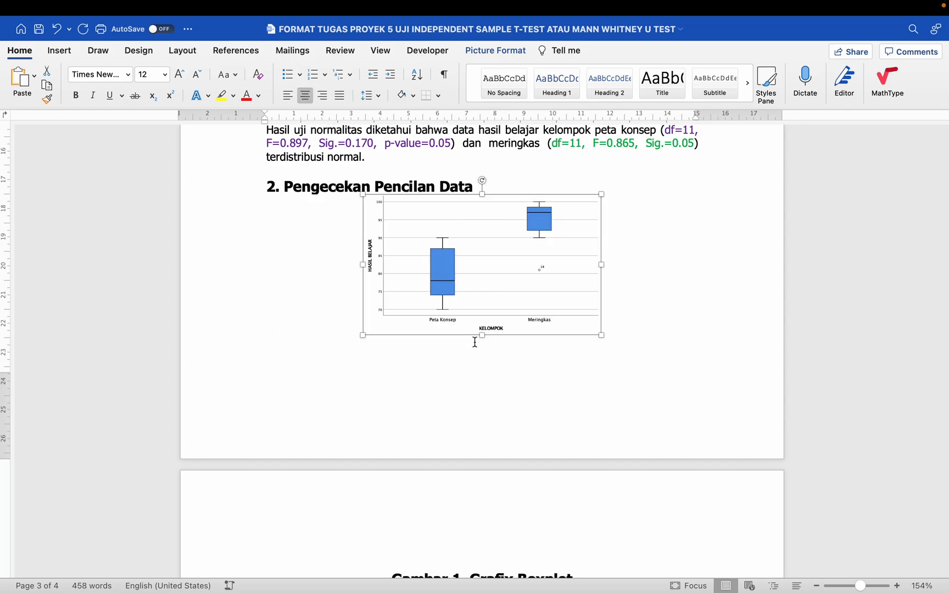
- Delete the blank lines so the 'Gambar 1. Grafix Boxplot' caption sits directly under the chart
left_click(486, 390)
scroll(487, 390, "down", 3)
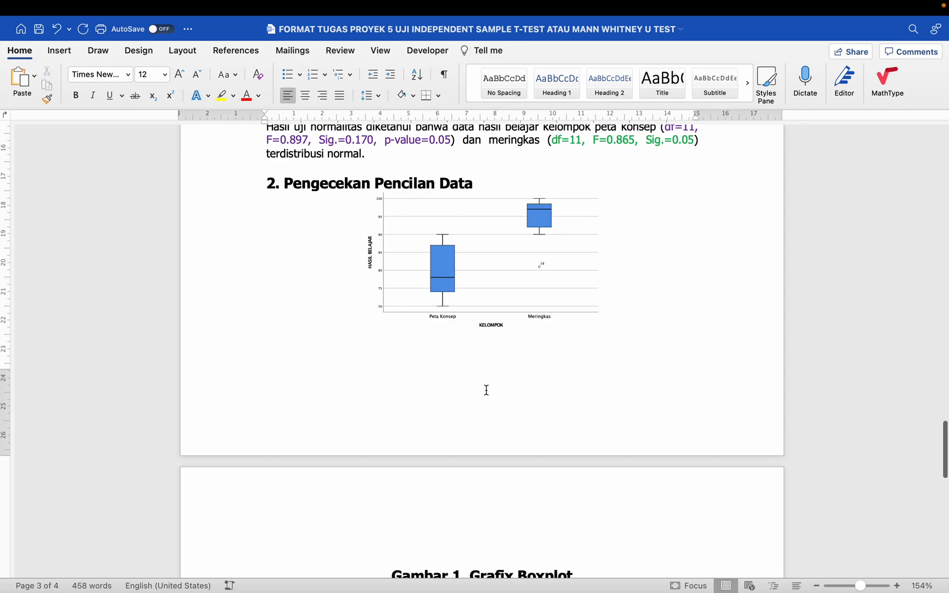
left_click(432, 497)
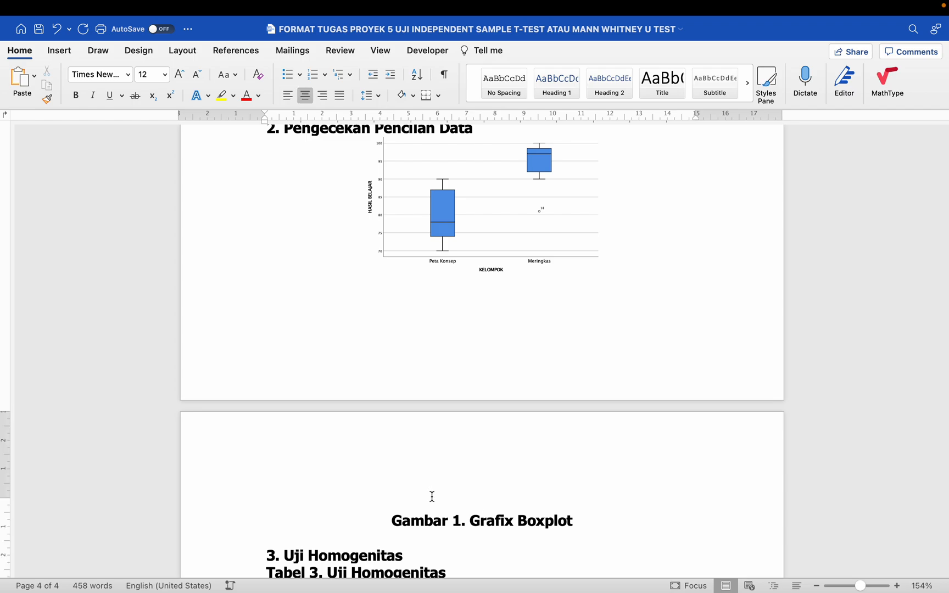
key("BackSpace")
key("BackSpace")
key("BackSpace")
key("BackSpace")
key("BackSpace")
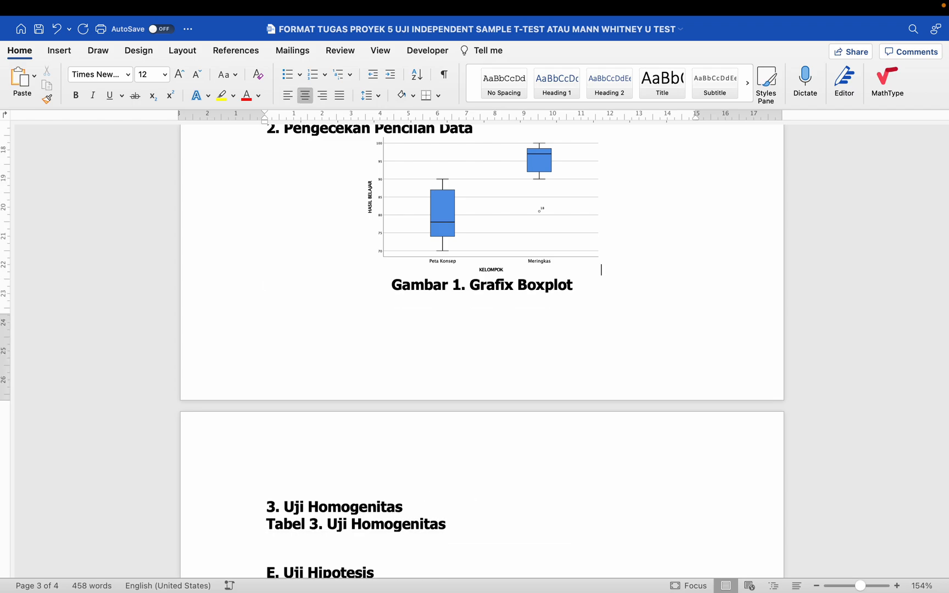
scroll(432, 499, "up", 2)
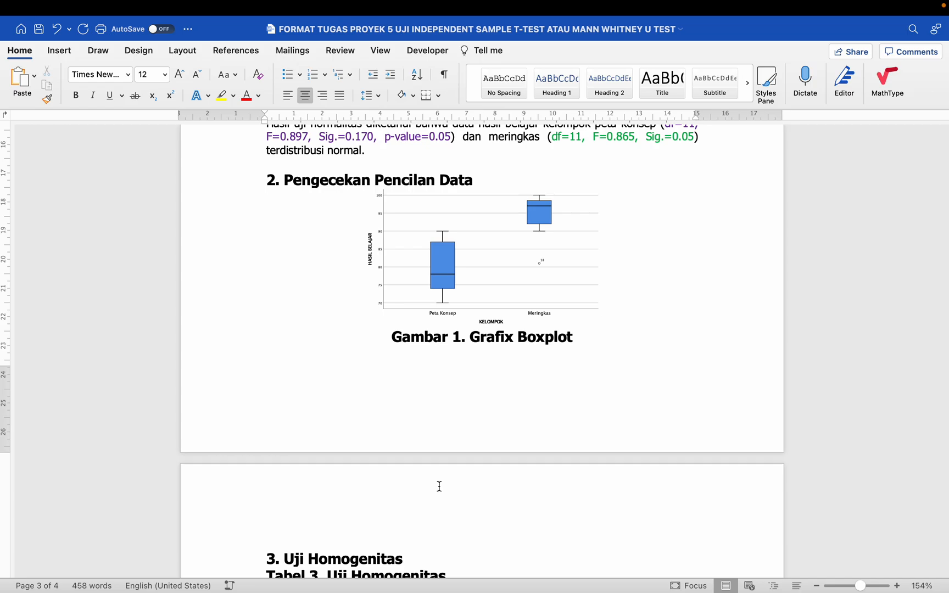
scroll(438, 485, "down", 3)
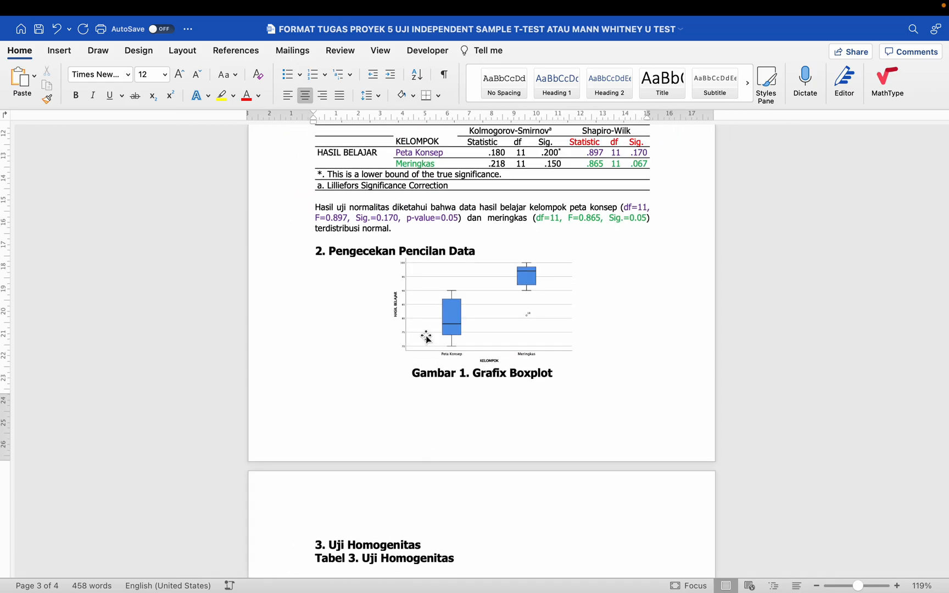
- Add blank lines after the normality paragraph to push the outlier heading onto the next page
left_click(369, 236)
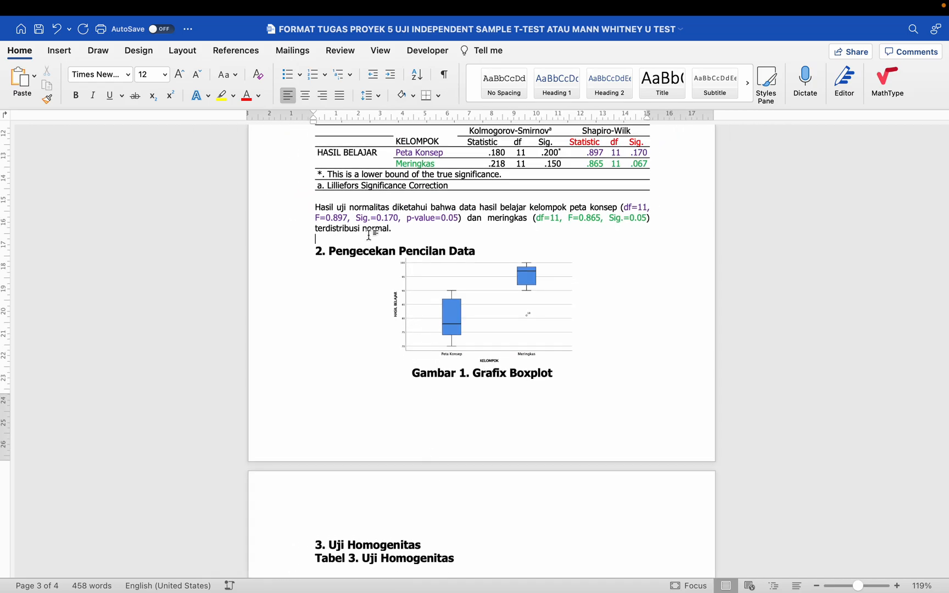
key("Return")
key("Return")
key("Return")
key("Return")
key("Return")
key("Return")
key("Return")
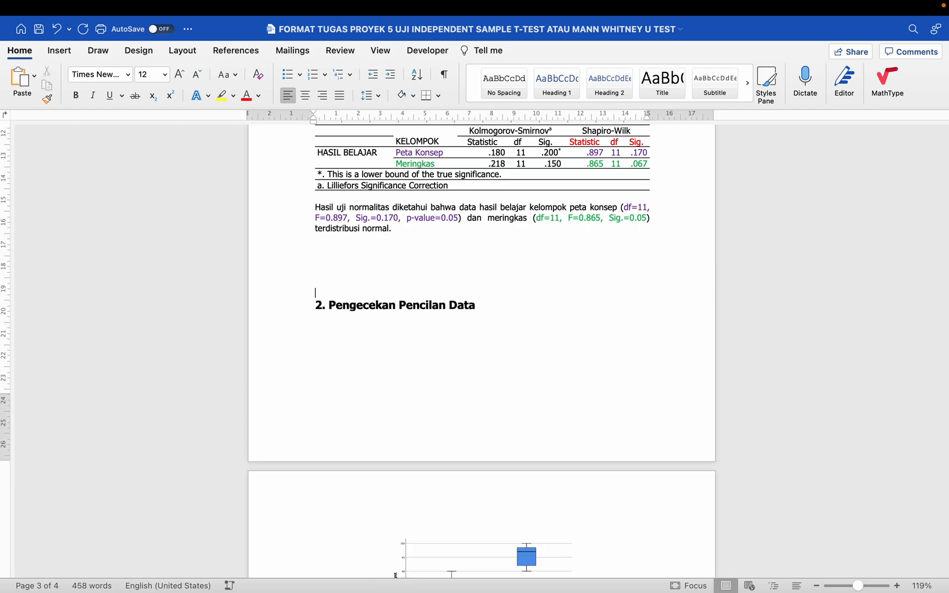
key("Return")
key("Return")
key("Return")
key("Return")
key("Return")
key("Return")
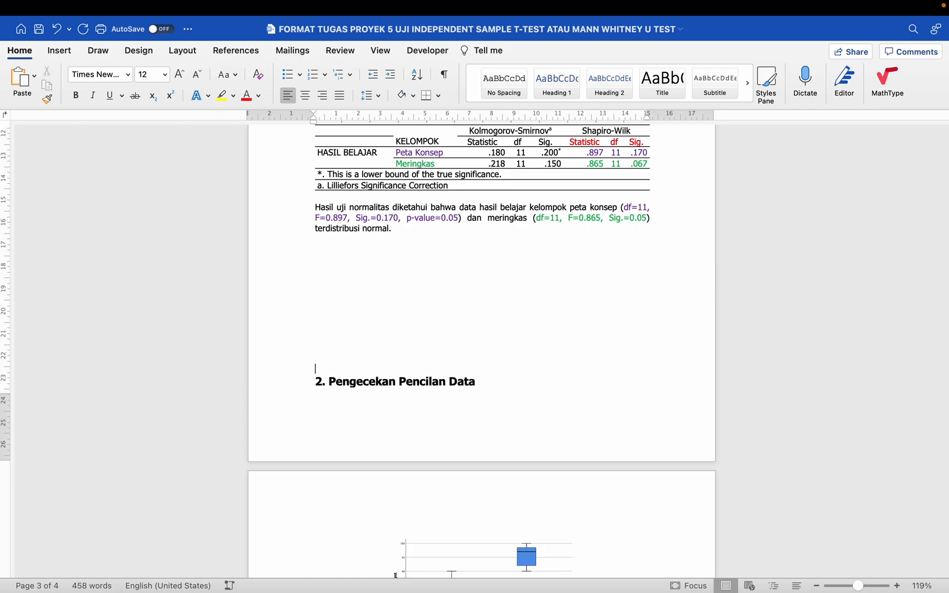
scroll(405, 219, "down", 5)
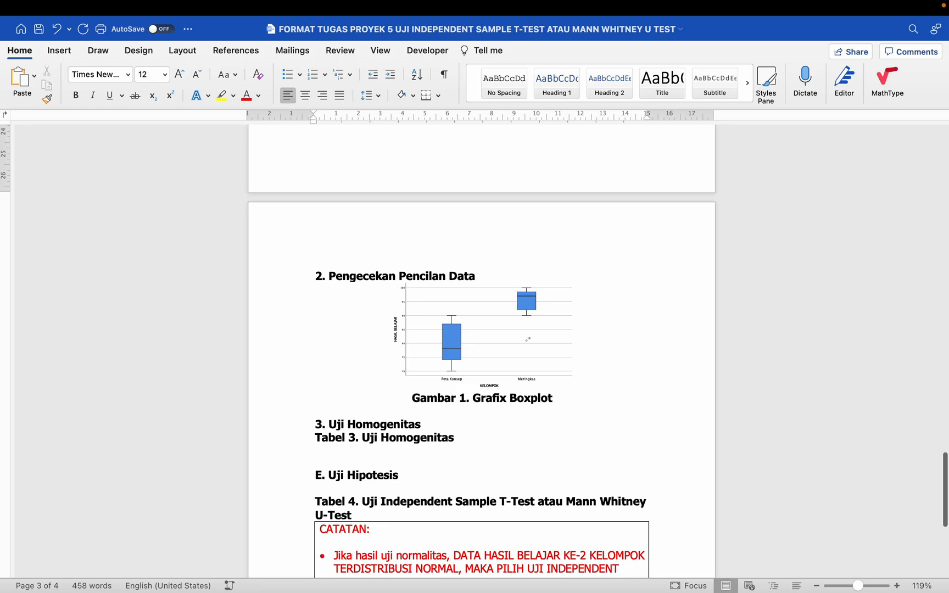
scroll(450, 290, "up", 4)
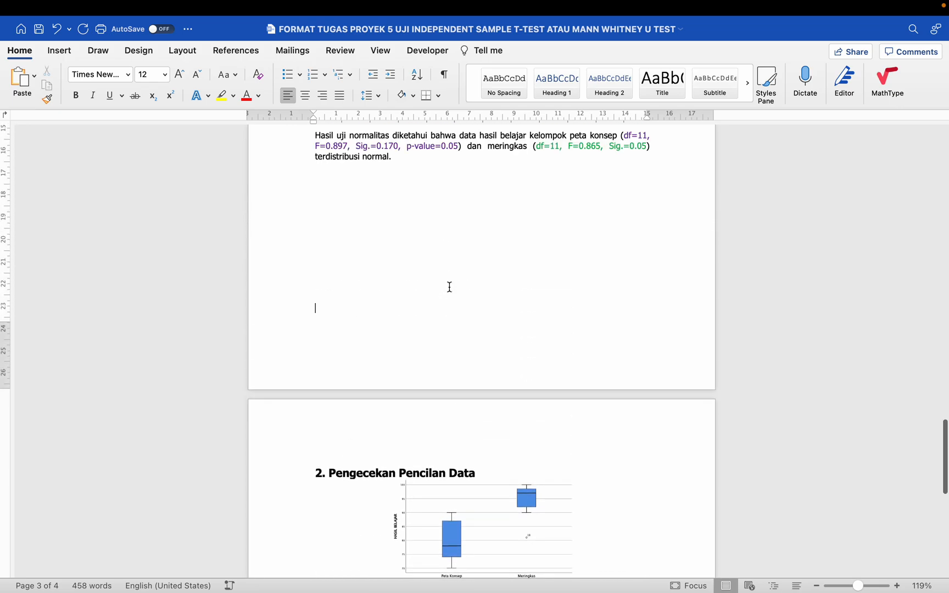
scroll(450, 287, "down", 4)
- Enlarge the boxplot to about 11,89 × 7 cm
left_click(473, 296)
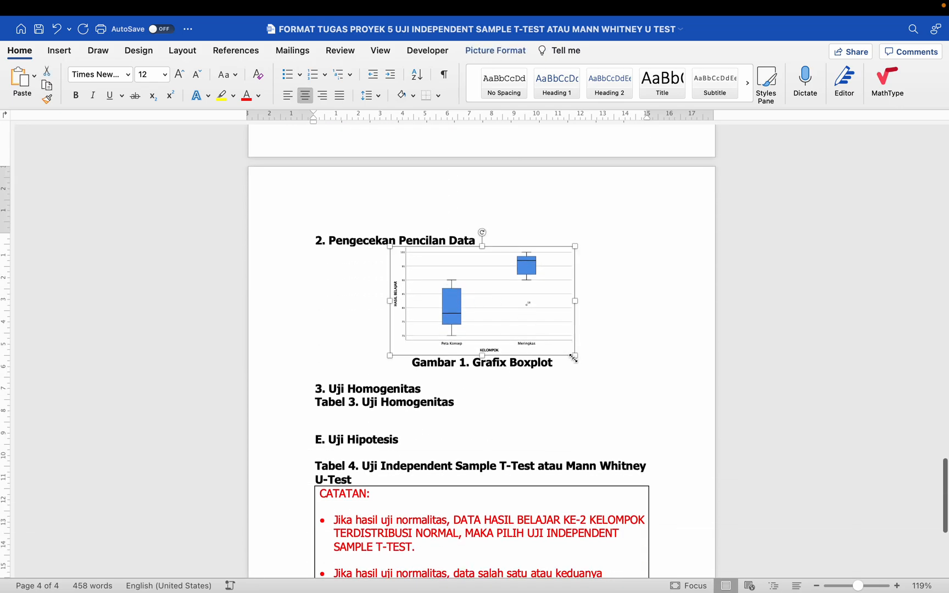
left_click_drag(574, 358, 631, 401)
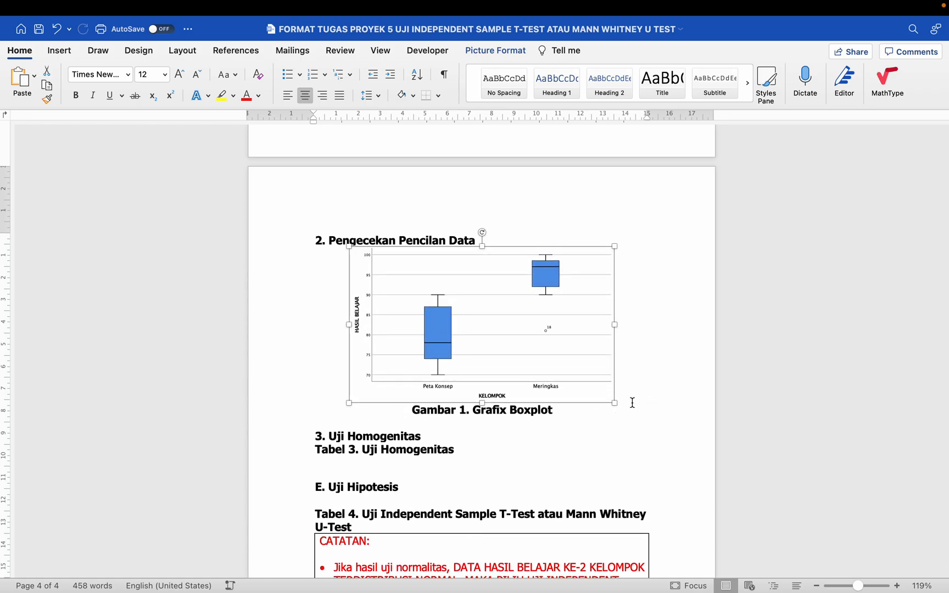
scroll(632, 401, "up", 2)
scroll(631, 403, "down", 2)
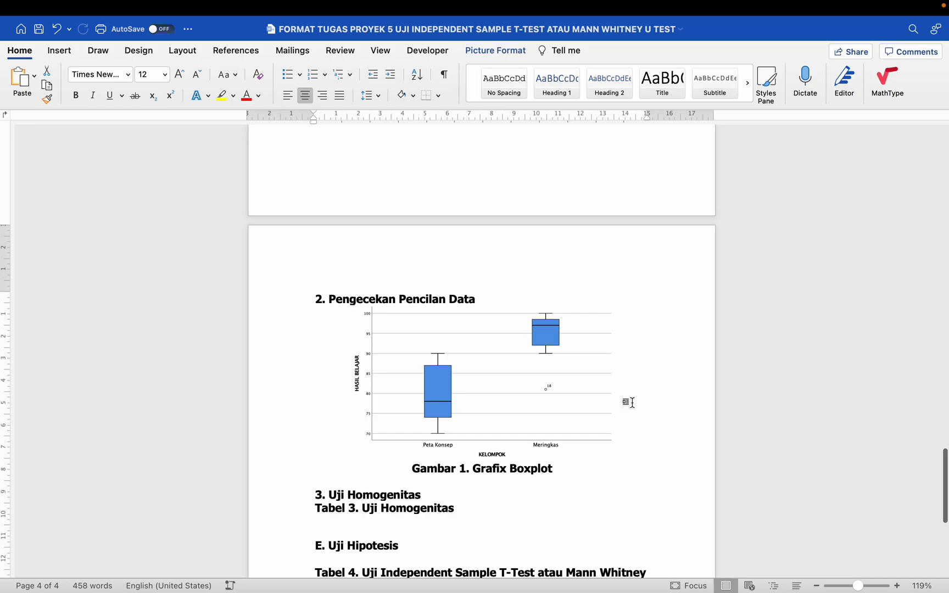
- Insert a blank line between the 'Pengecekan Pencilan Data' heading and the boxplot
left_click(609, 382)
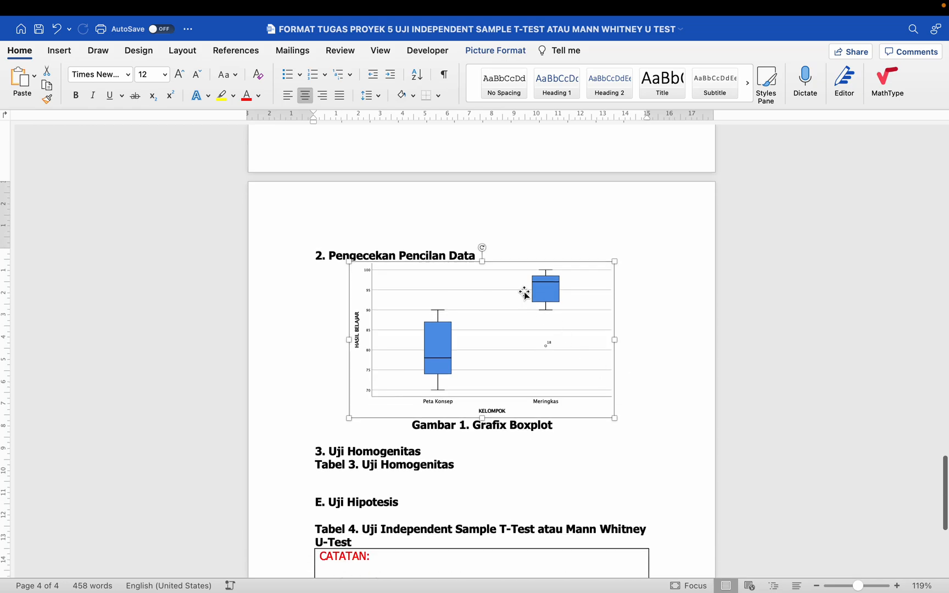
left_click(508, 249)
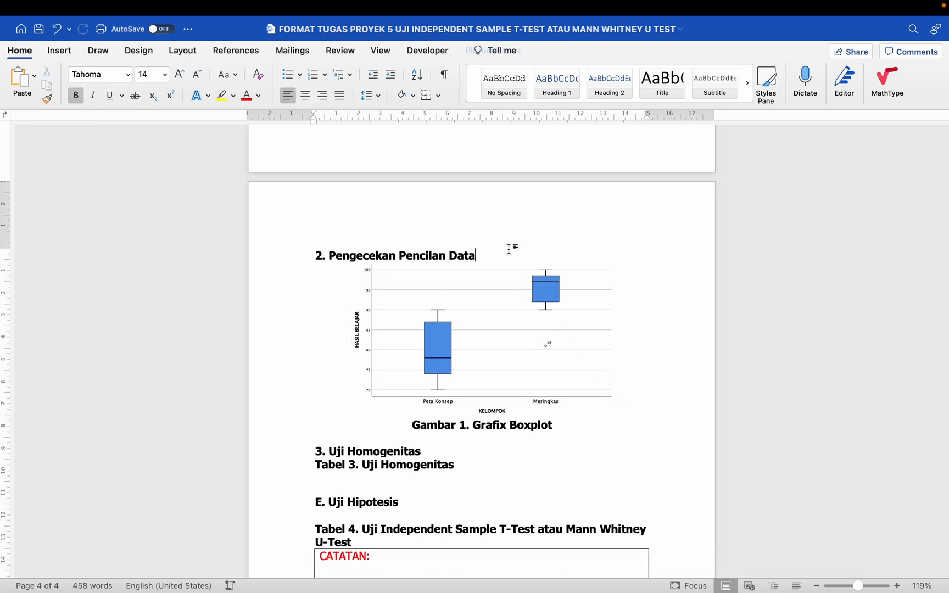
key("Return")
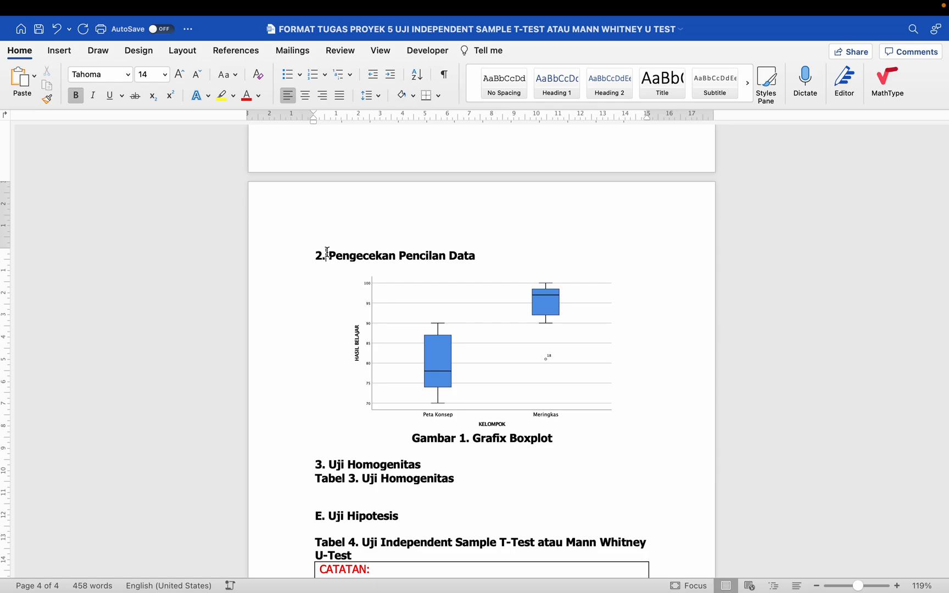
- Drag the heading's indent further right, then undo the change
scroll(508, 251, "up", 3)
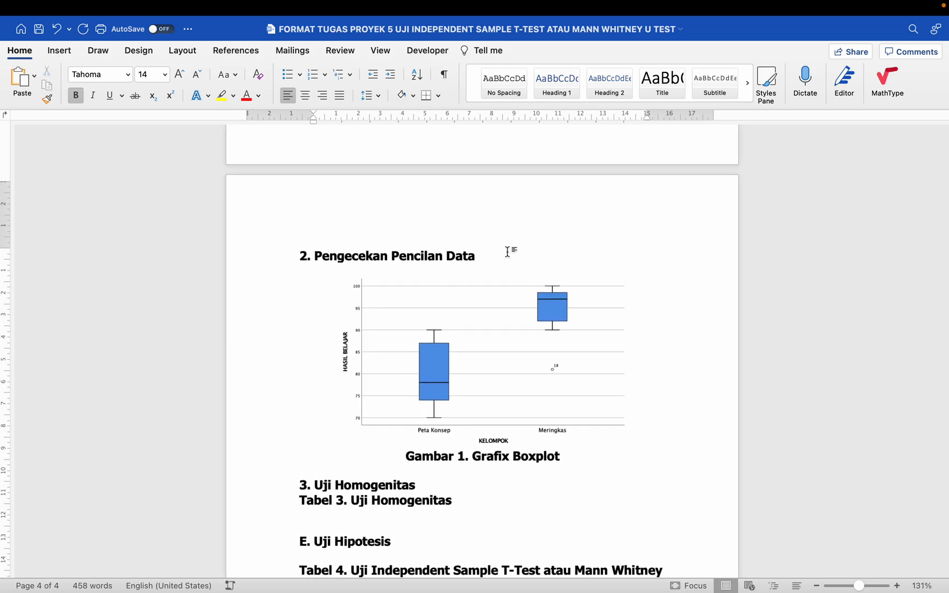
scroll(506, 251, "up", 3)
scroll(493, 266, "down", 3)
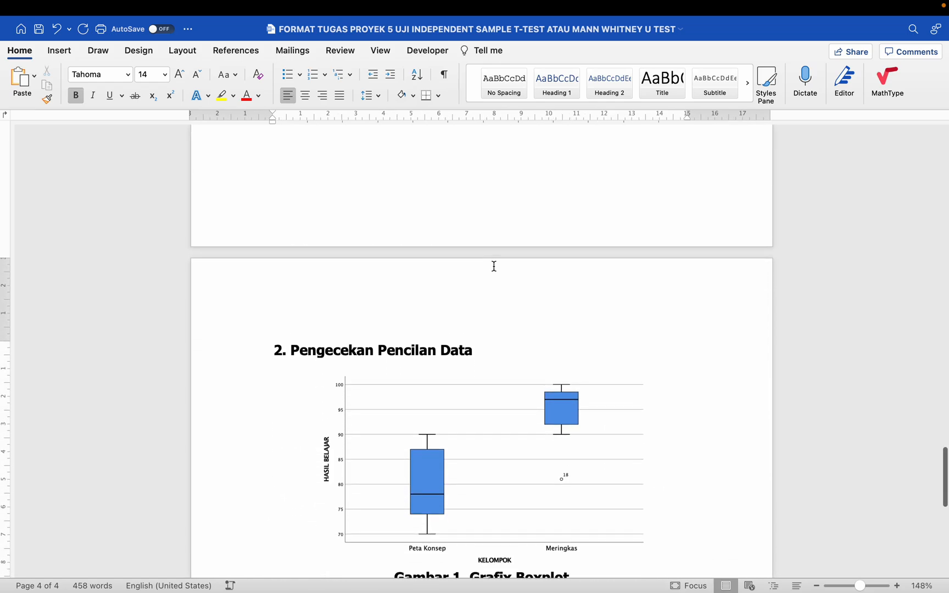
scroll(493, 266, "down", 1)
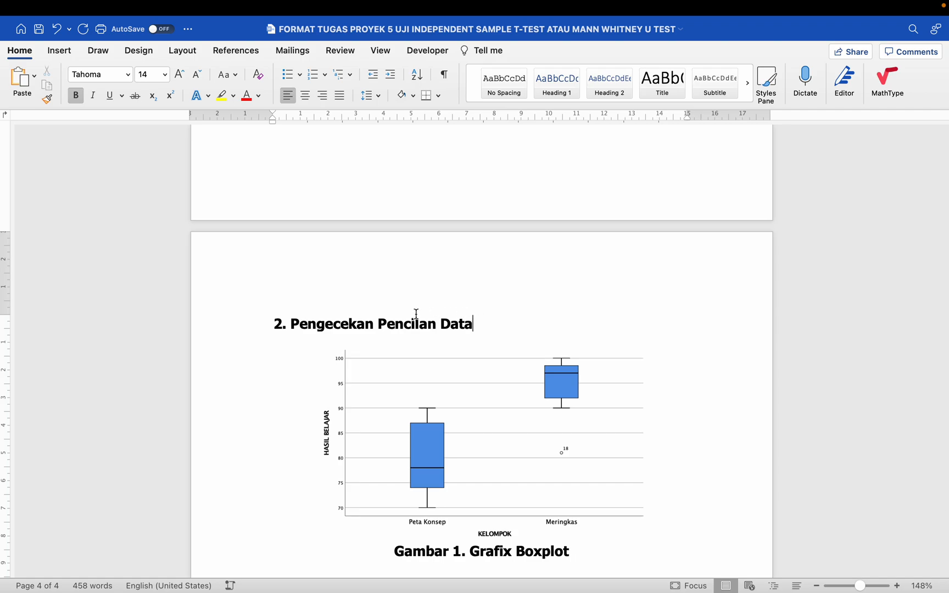
left_click_drag(270, 121, 298, 124)
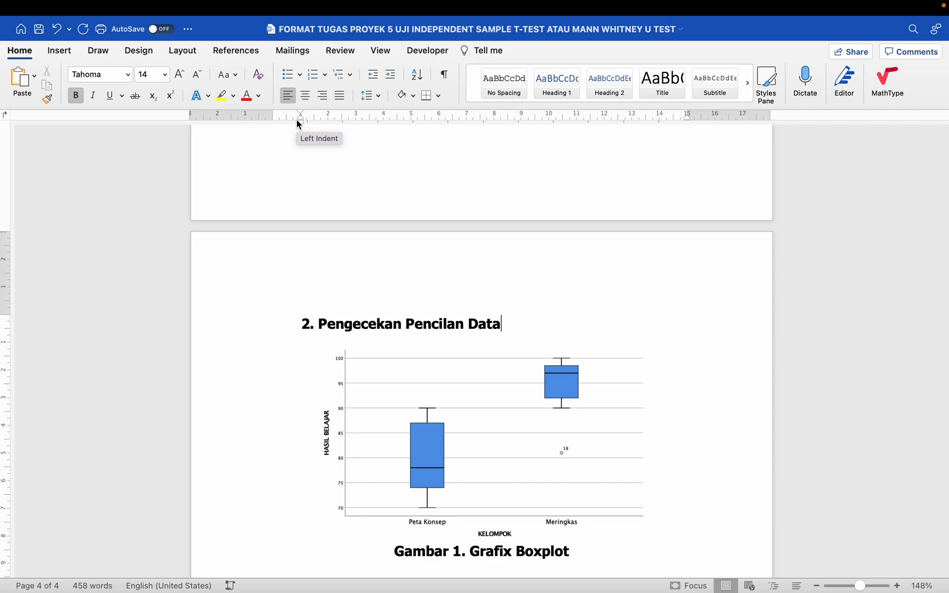
key("super+z")
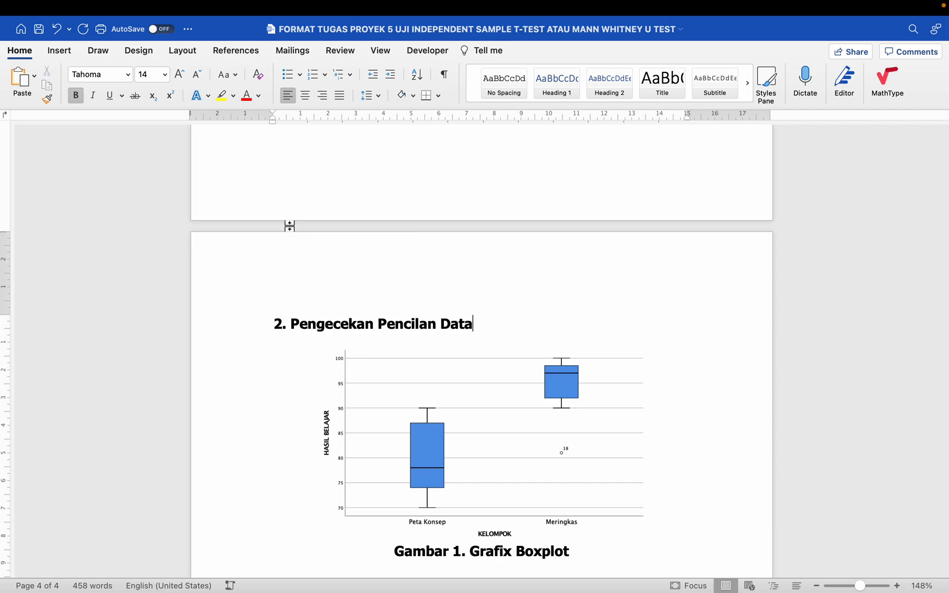
- Select the '2. Pengecekan Pencilan Data' heading and increase its left indent toward the page centre
left_click(251, 325)
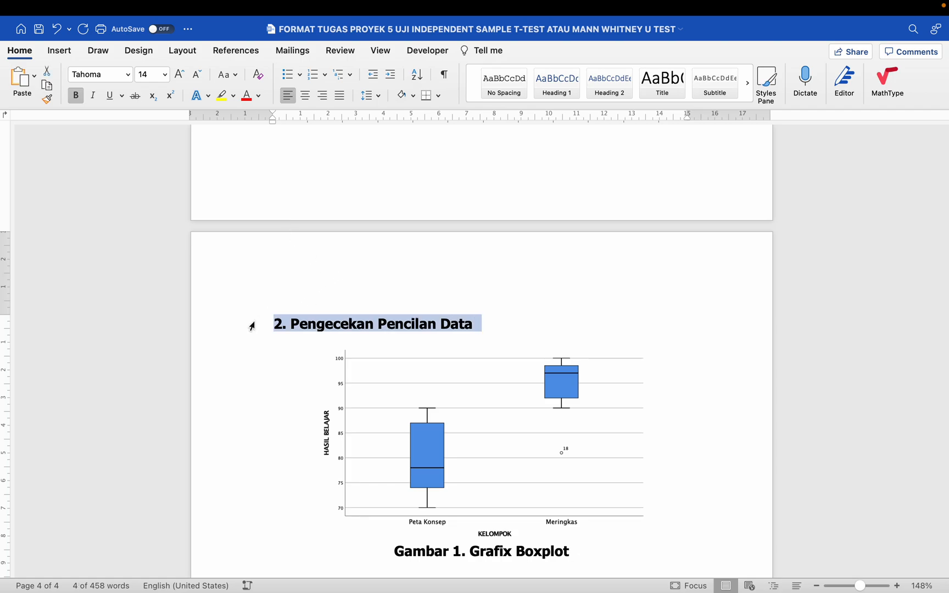
type("µ")
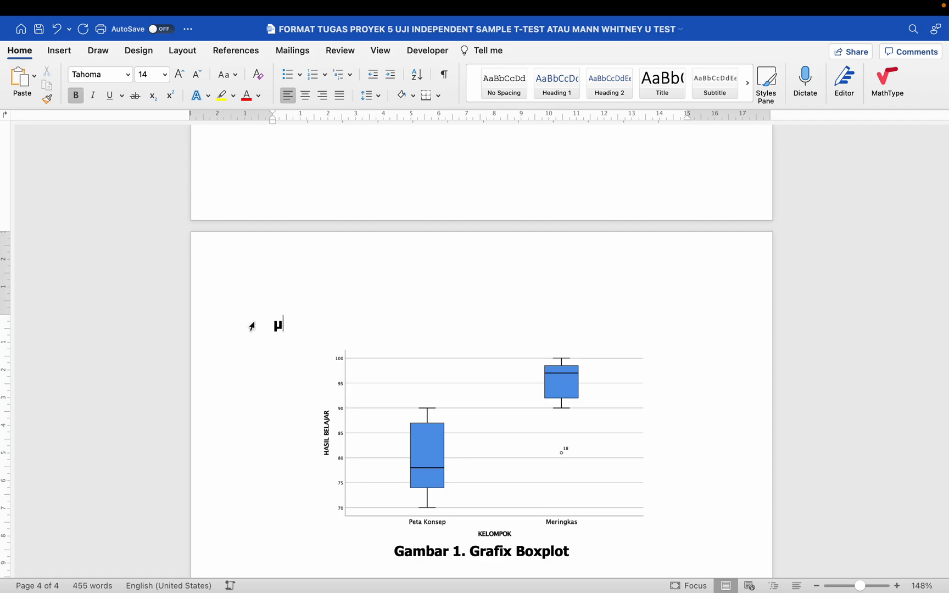
key("super+z")
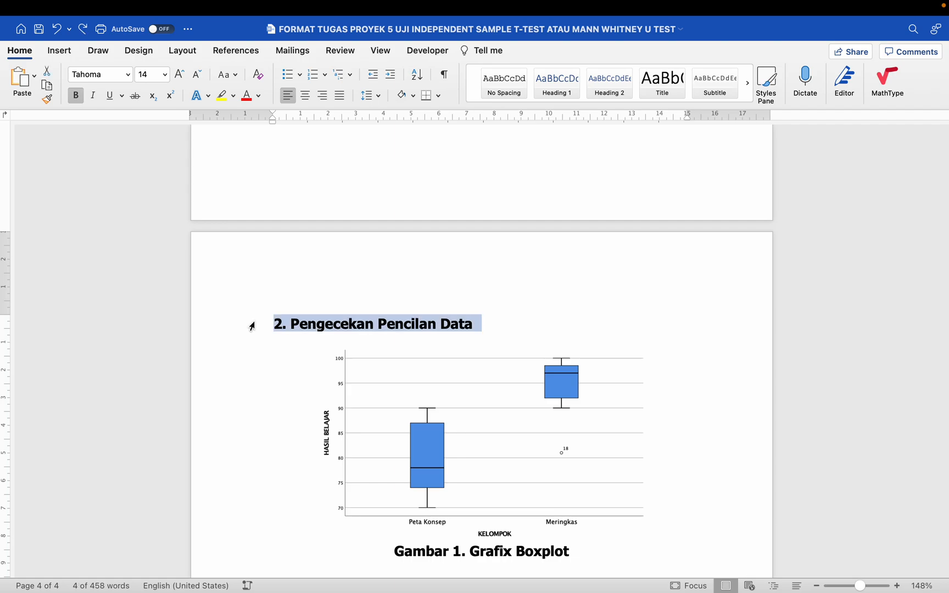
key("ctrl+shift+m")
key("ctrl+shift+m")
key("ctrl+shift+m")
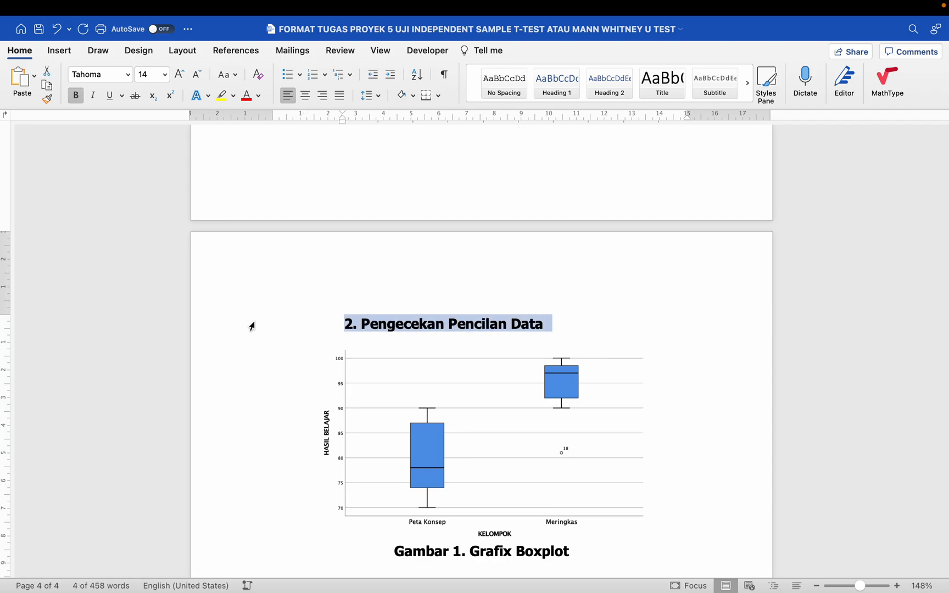
key("ctrl+shift+m")
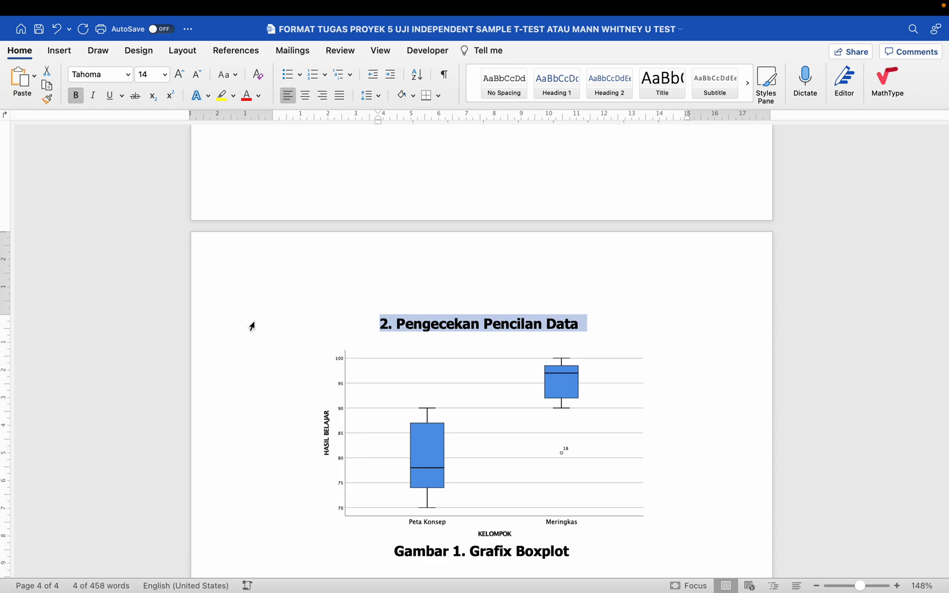
key("super+shift+m")
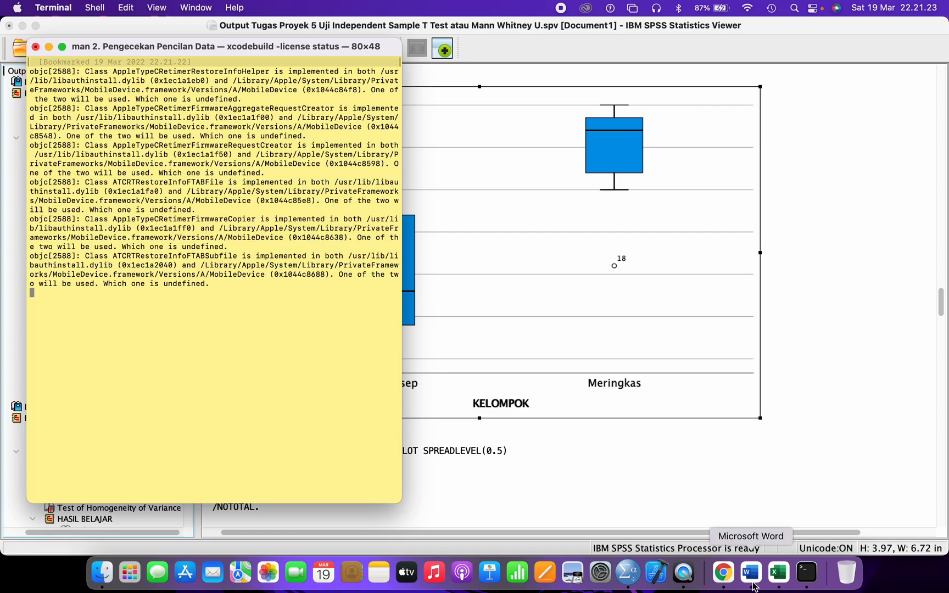
- Return the heading to the left margin and add another blank line above the boxplot
left_click(754, 575)
left_click(597, 317)
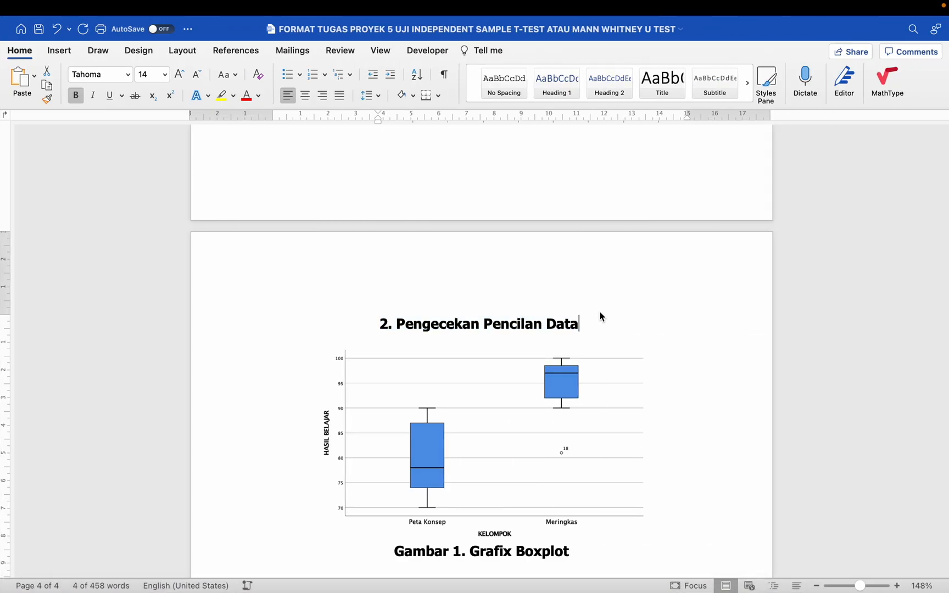
key("super+shift+m")
key("super+shift+m")
key("super+shift+m")
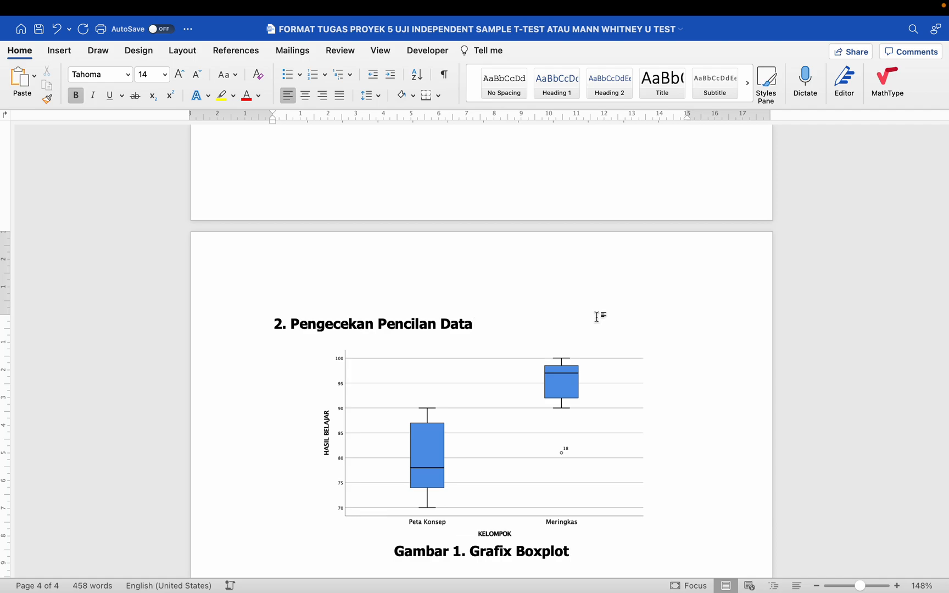
scroll(536, 353, "down", 2)
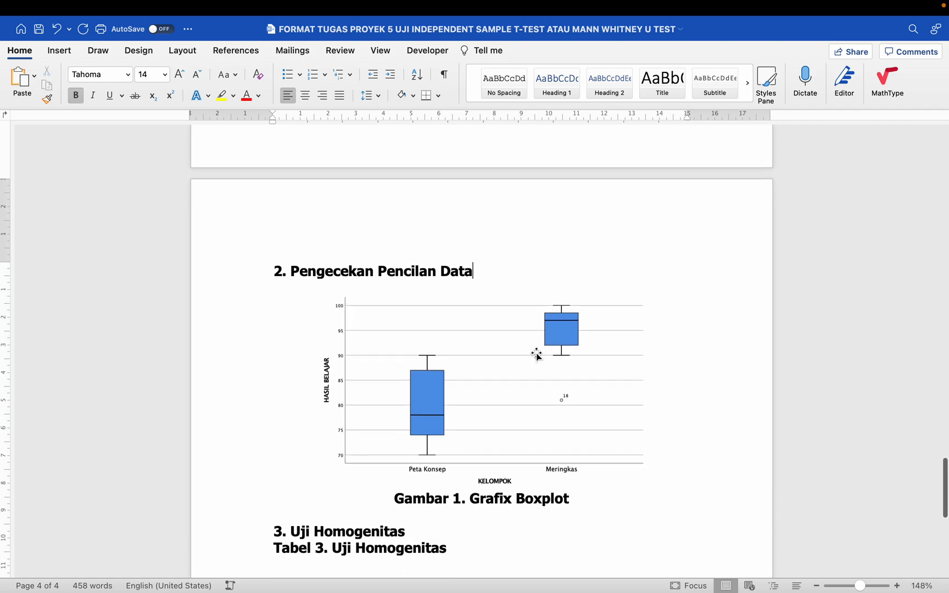
key("Return")
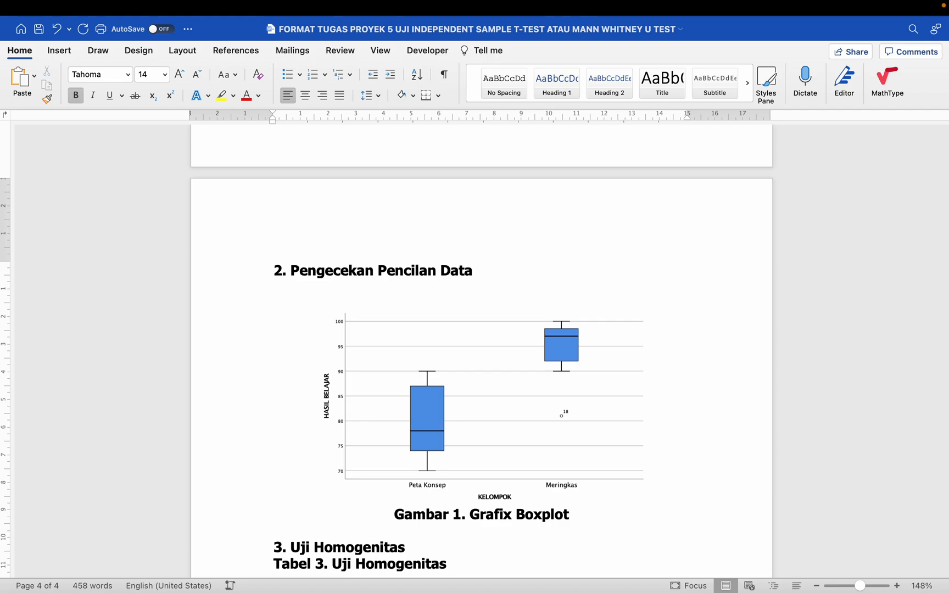
scroll(504, 333, "up", 2)
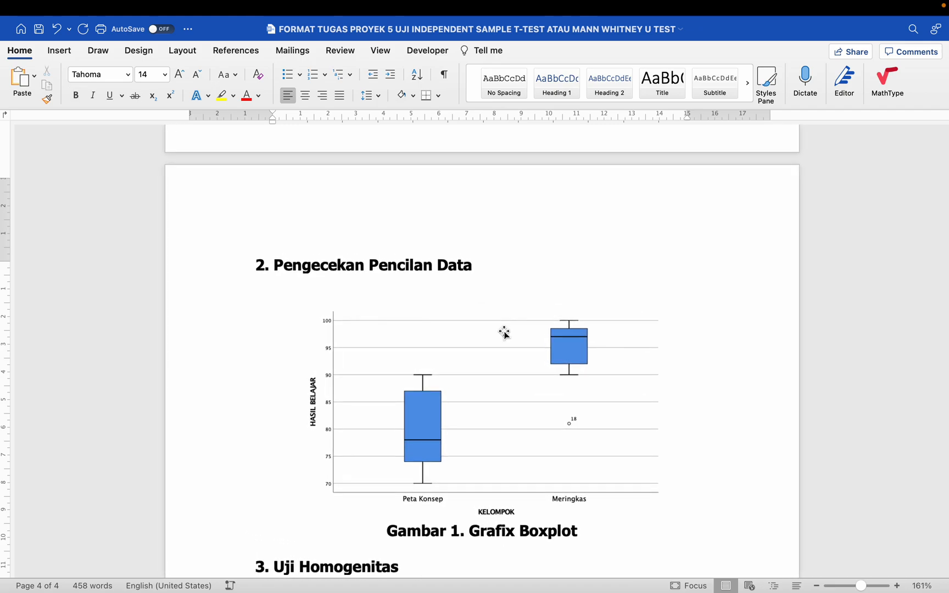
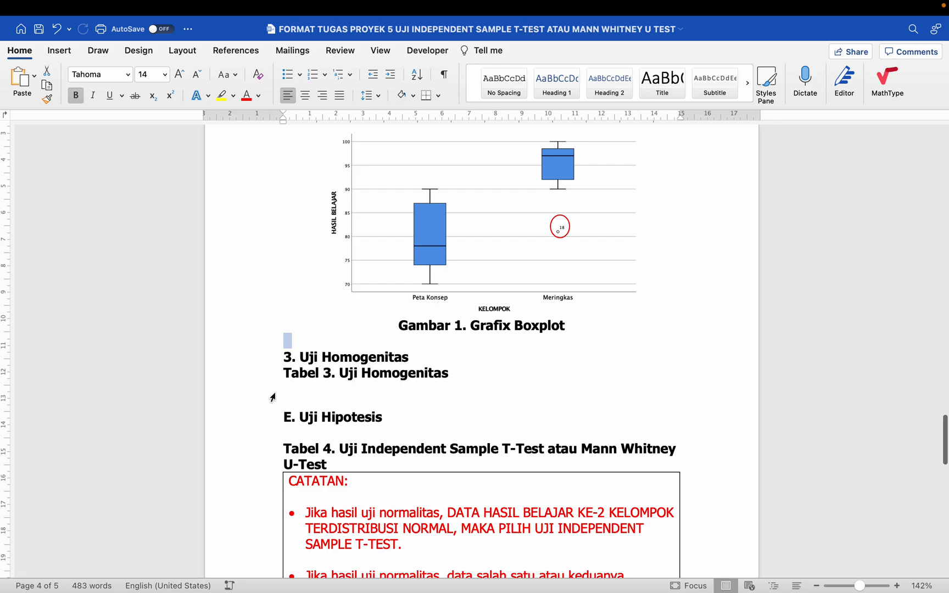
- Insert an empty line directly below the 'Tabel 3. Uji Homogenitas' heading
scroll(272, 395, "down", 2)
left_click(487, 328)
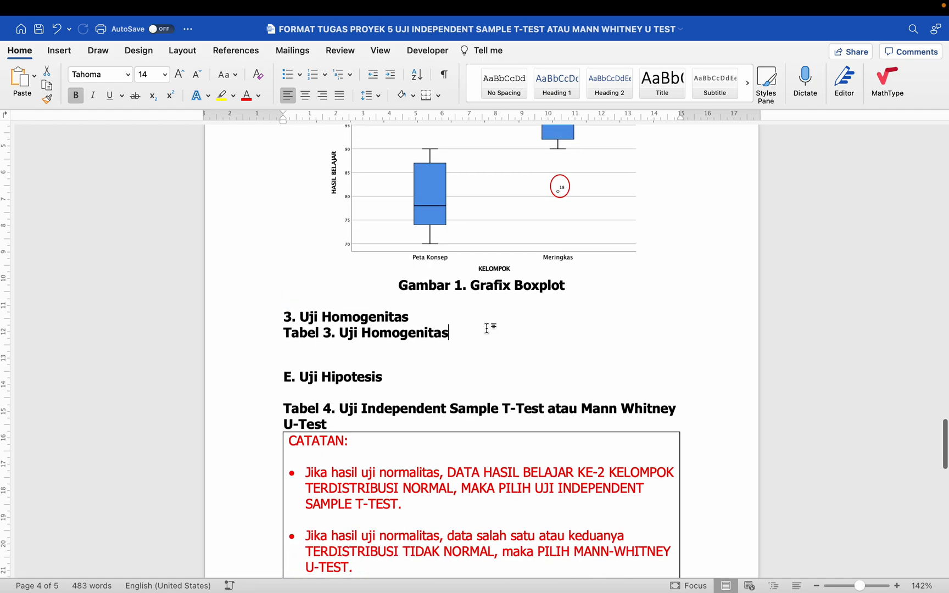
key("Return")
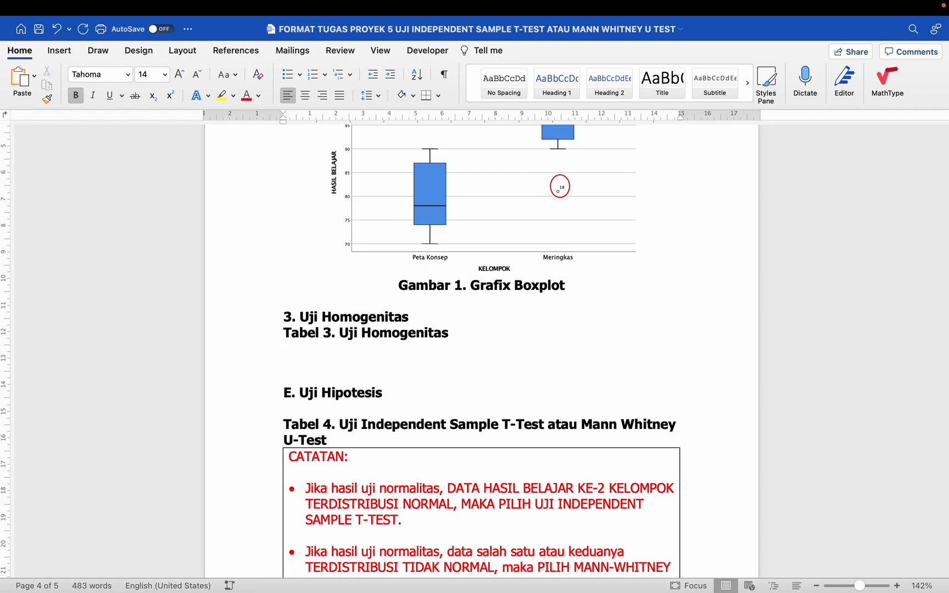
- Highlight lines of the note under Tabel 4, emphasising the word NORMAL, then deselect
scroll(481, 352, "down", 1)
scroll(481, 351, "down", 3)
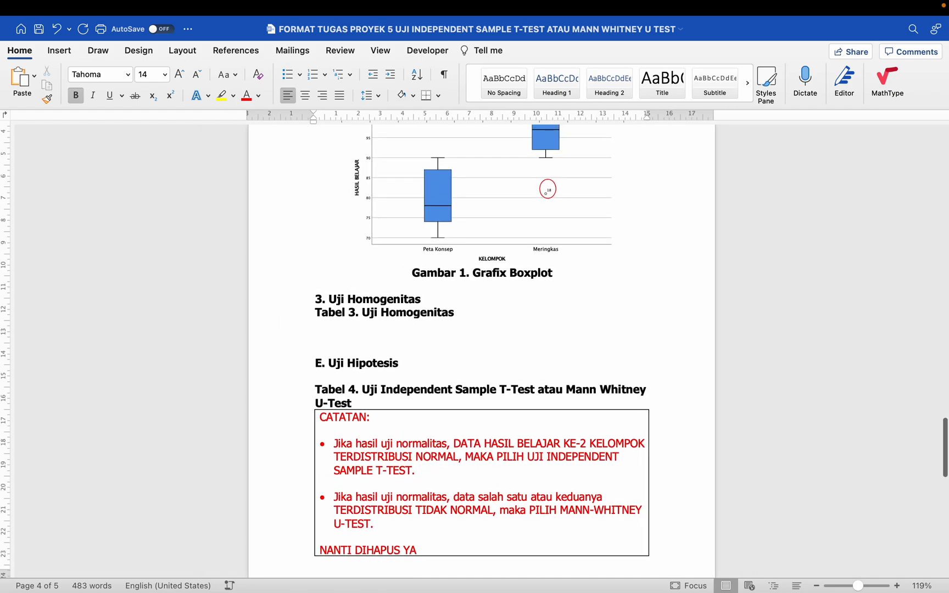
scroll(481, 351, "up", 1)
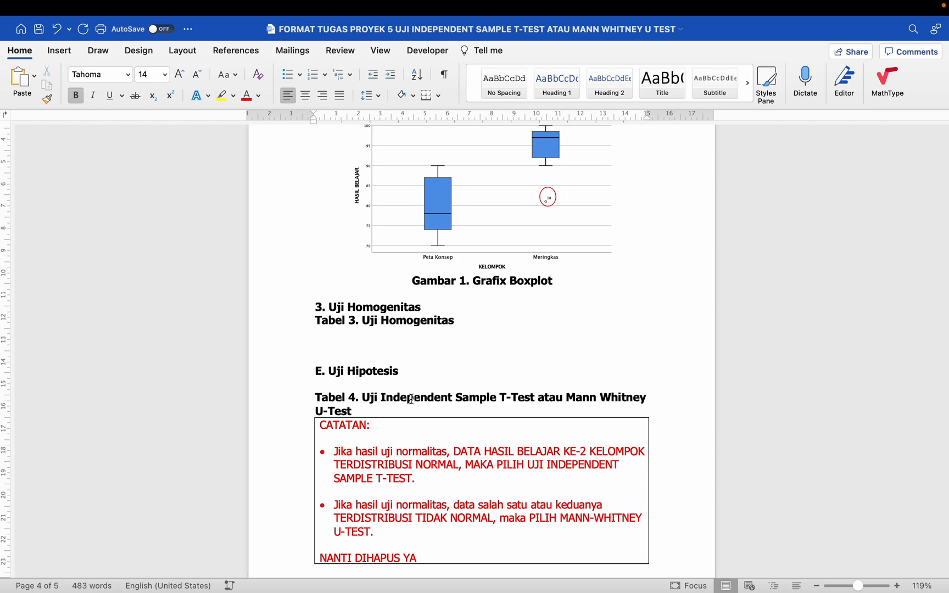
scroll(407, 402, "up", 5)
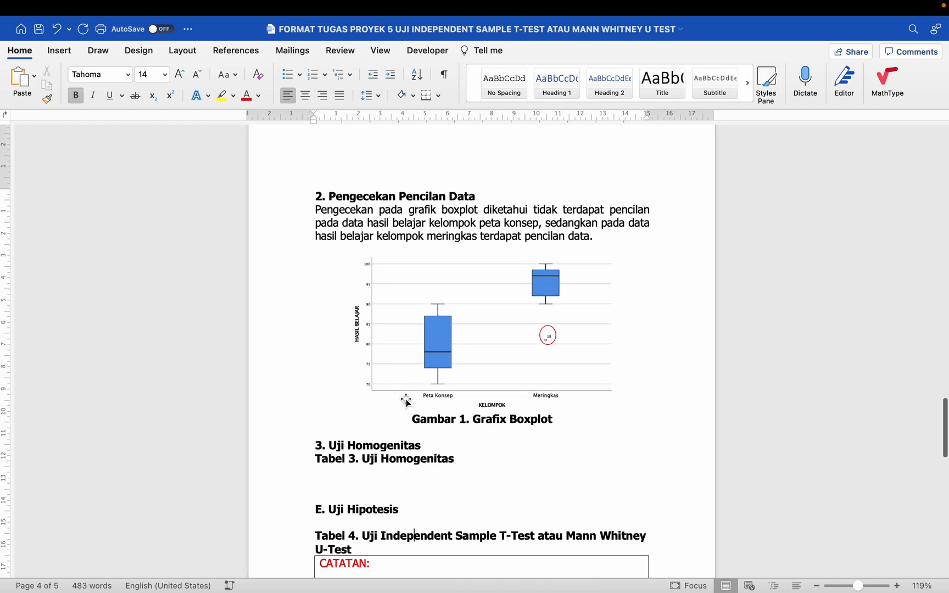
scroll(407, 401, "down", 4)
left_click_drag(382, 430, 614, 427)
scroll(617, 430, "down", 2)
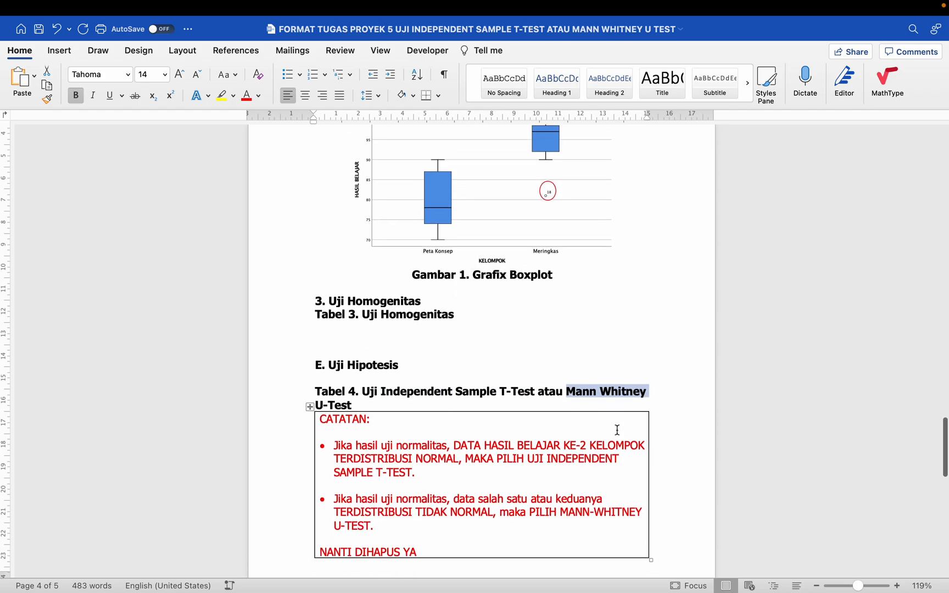
scroll(617, 430, "down", 2)
left_click_drag(332, 395, 544, 396)
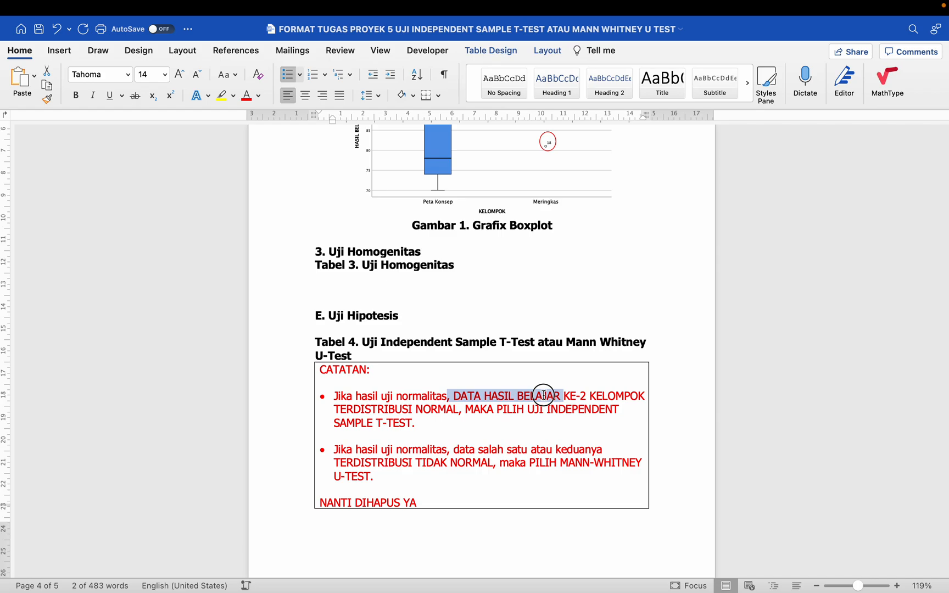
left_click_drag(424, 410, 446, 410)
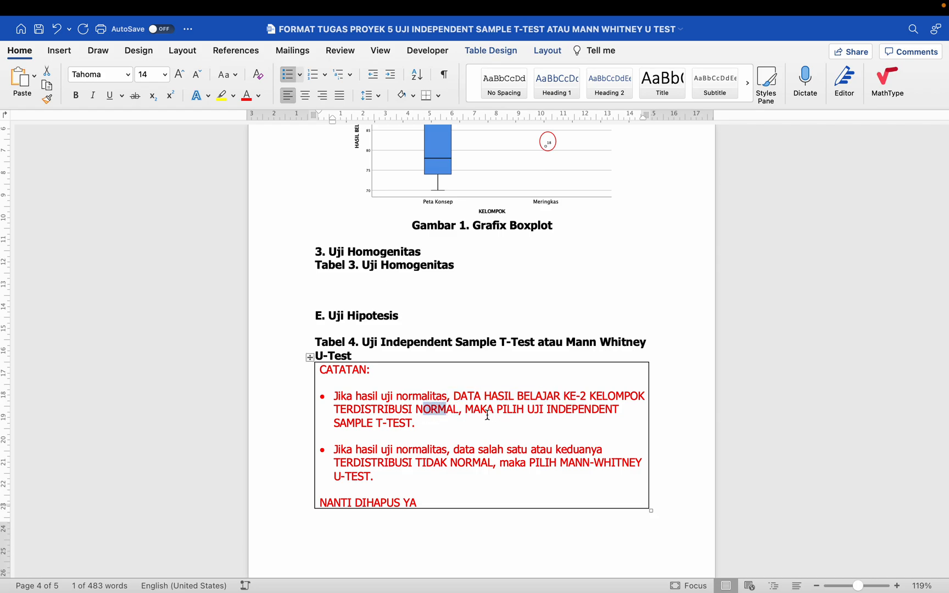
left_click(459, 418)
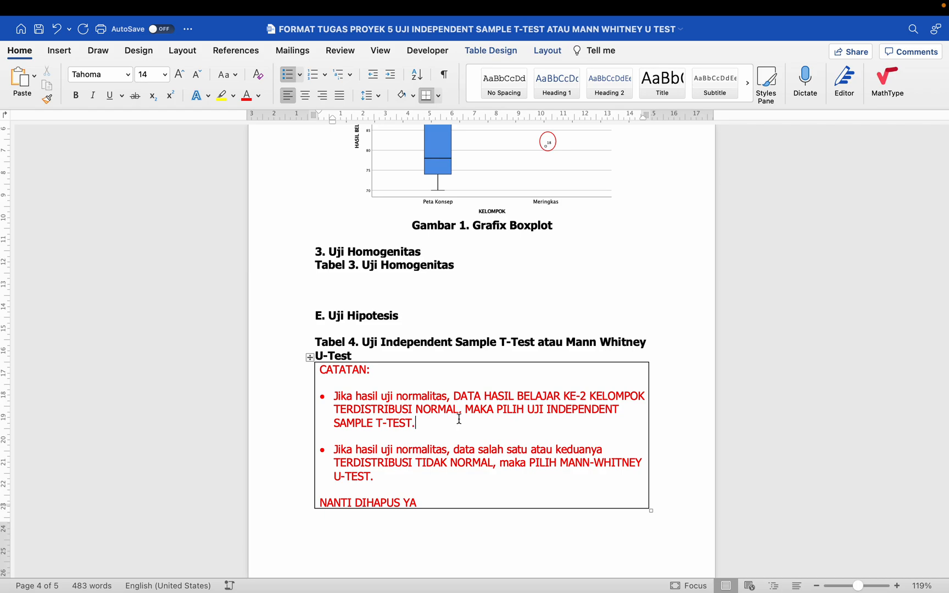
scroll(459, 418, "up", 15)
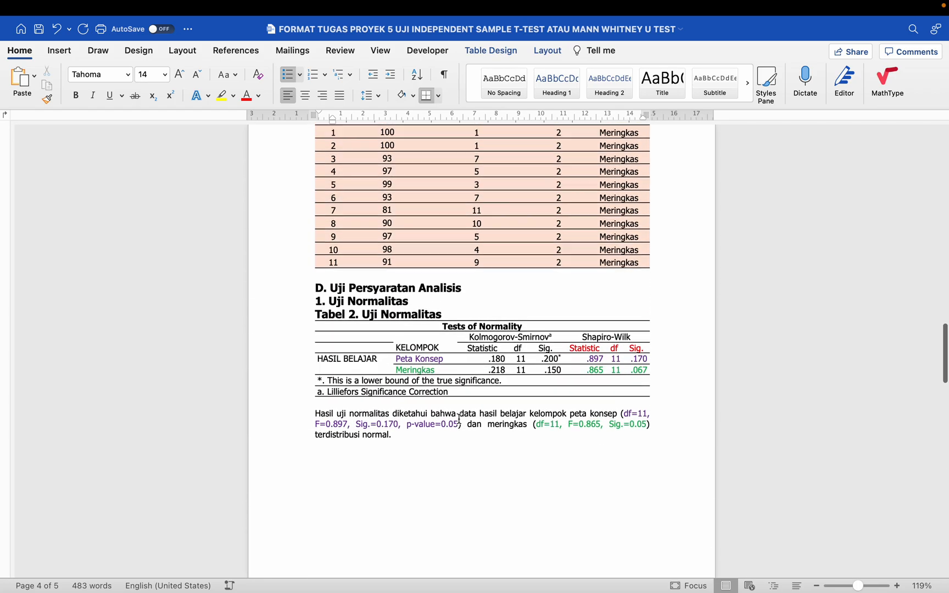
scroll(459, 419, "up", 2)
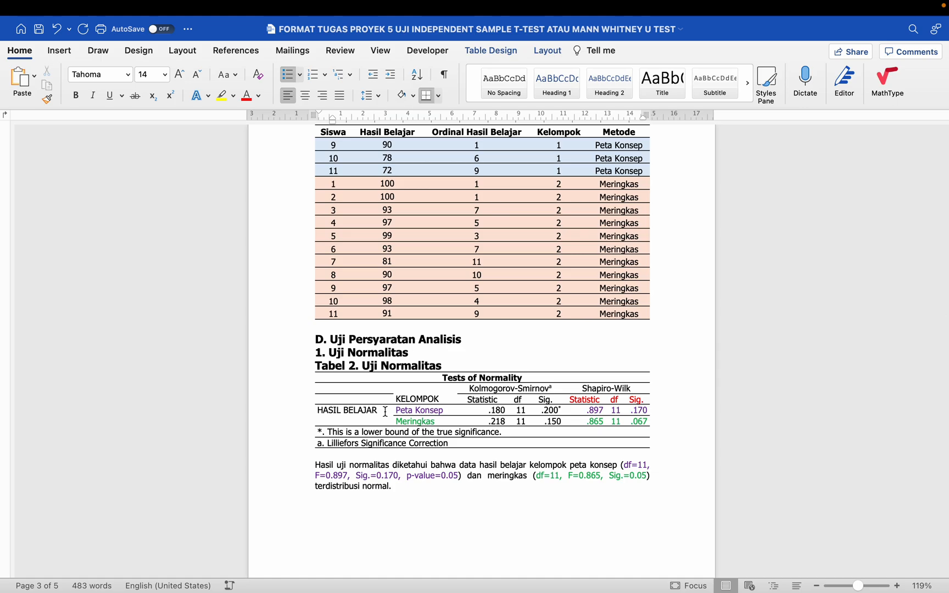
scroll(396, 398, "down", 4)
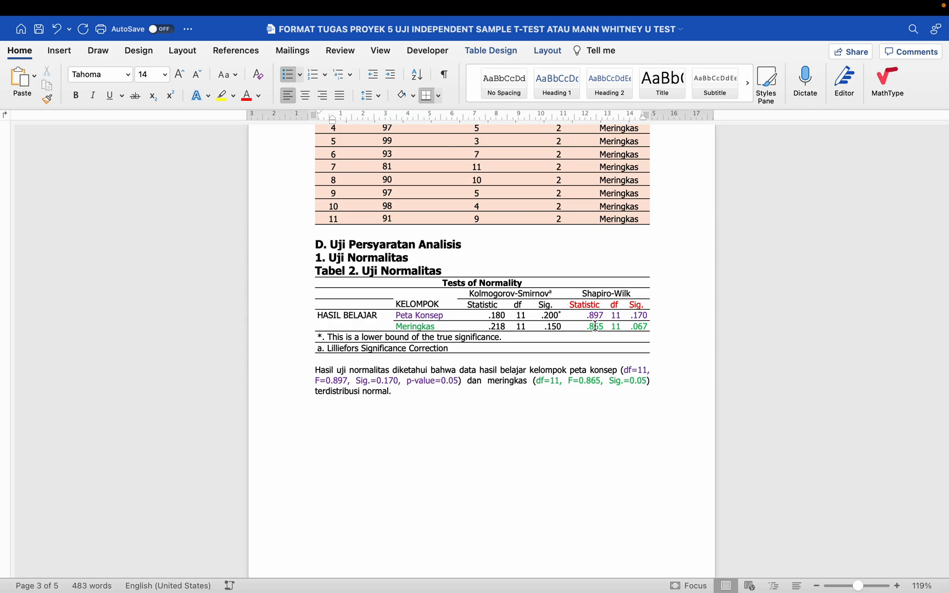
left_click(445, 315)
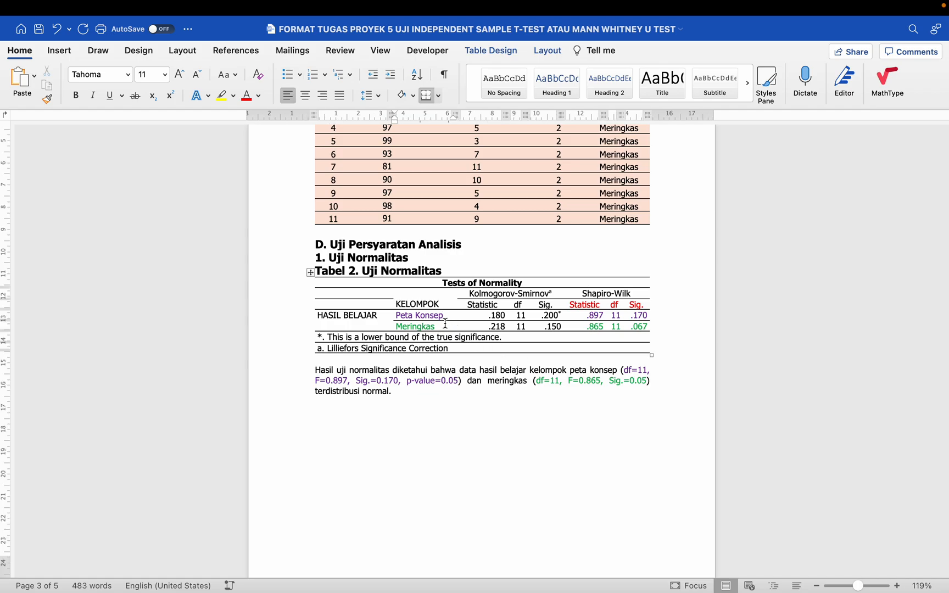
scroll(444, 324, "down", 12)
scroll(444, 324, "down", 20)
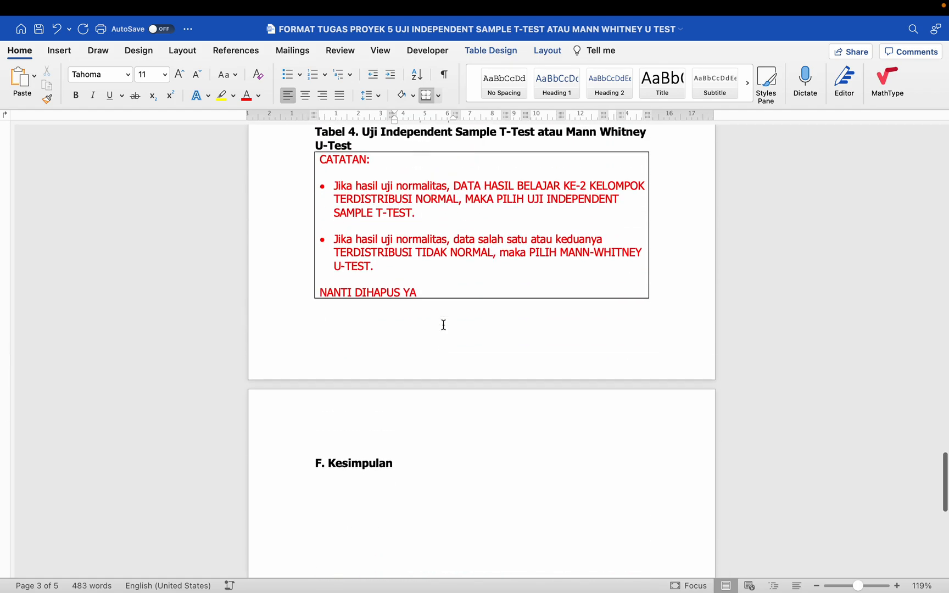
scroll(449, 239, "up", 3)
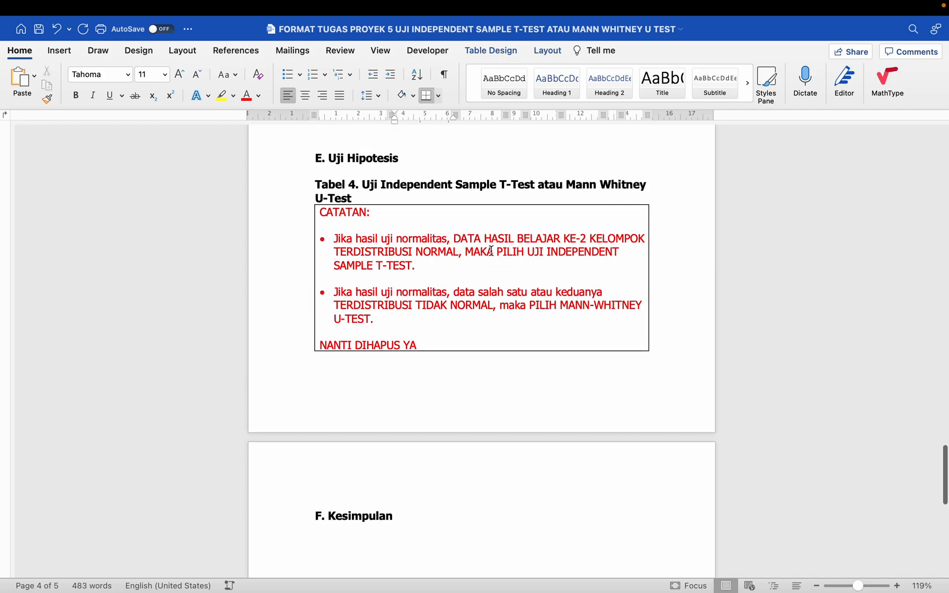
scroll(523, 256, "up", 20)
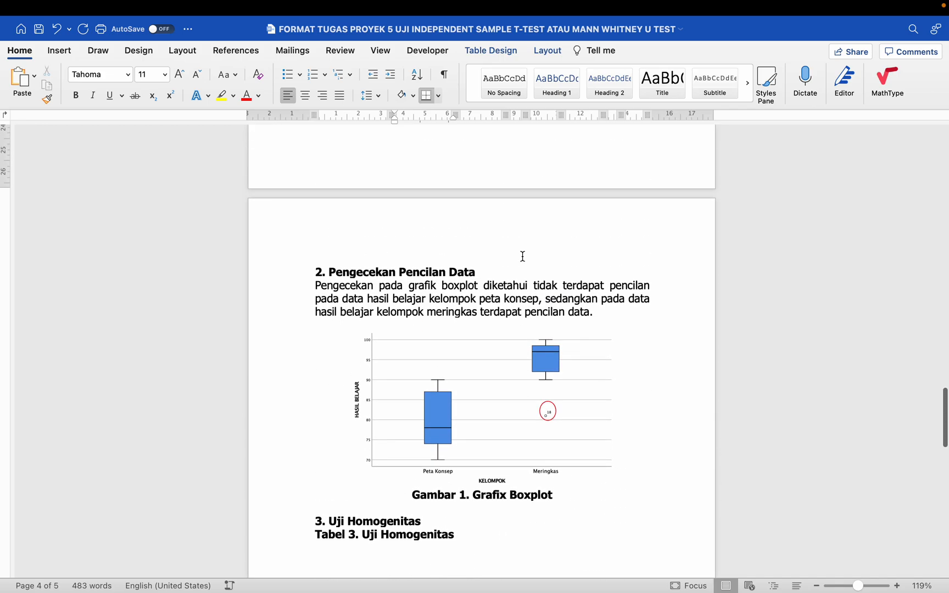
scroll(522, 256, "down", 3)
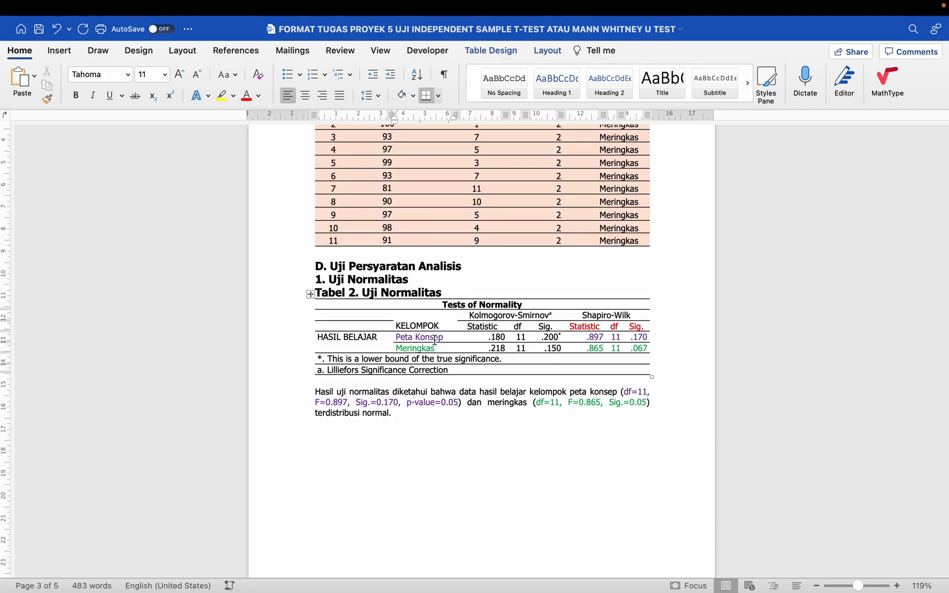
scroll(434, 346, "down", 20)
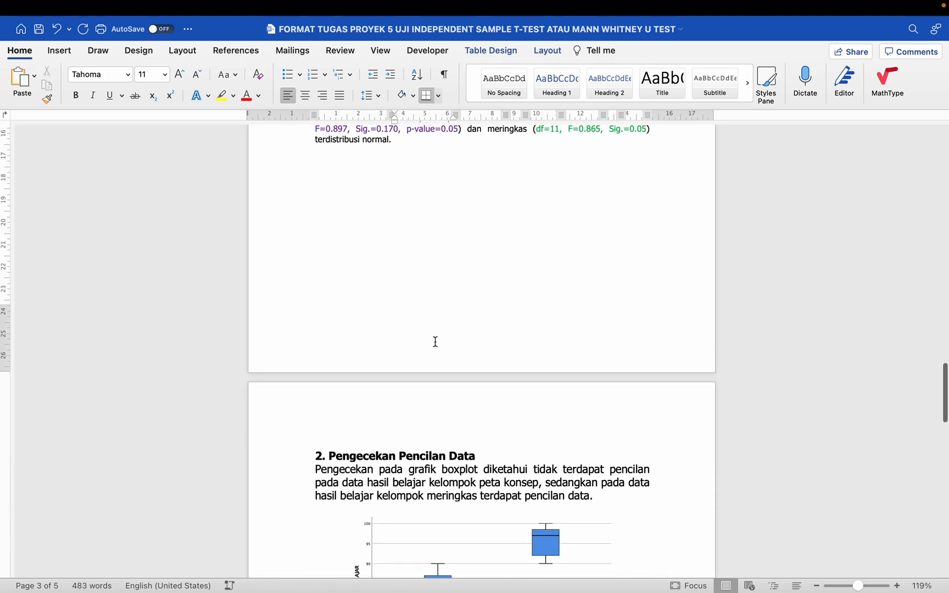
scroll(435, 341, "down", 3)
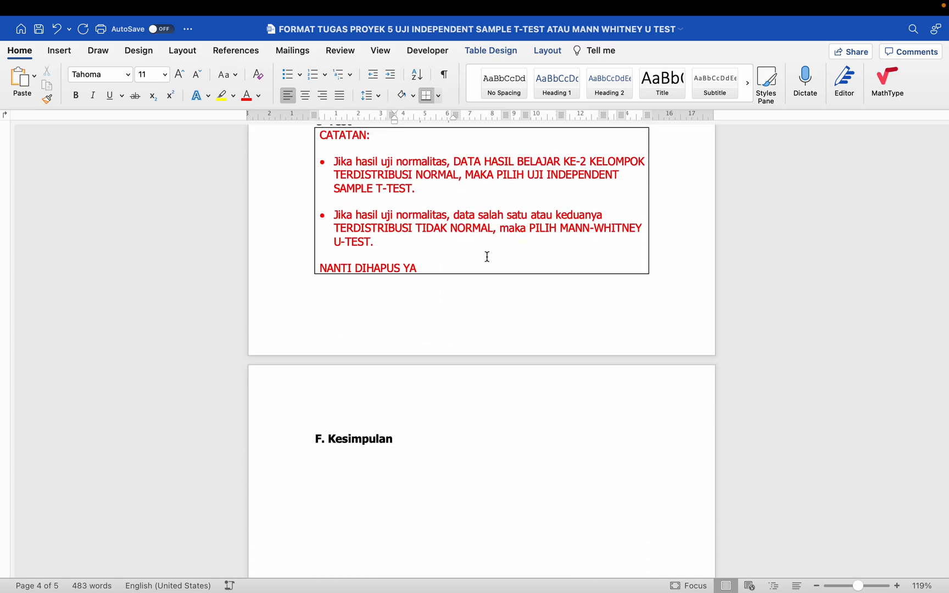
- Highlight the note's independent t-test, normally distributed and Mann-Whitney points
left_click(469, 248)
scroll(470, 246, "up", 2)
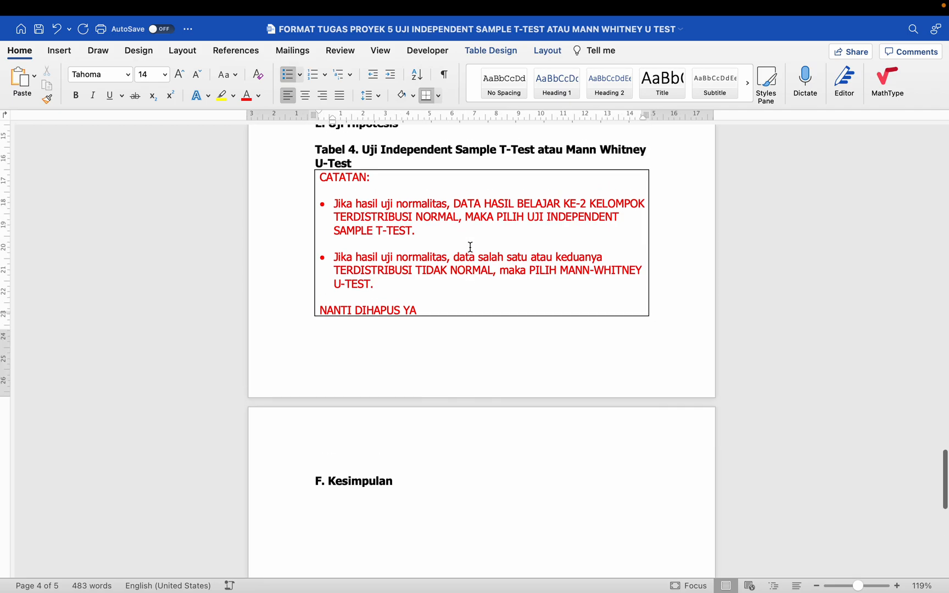
scroll(470, 246, "up", 2)
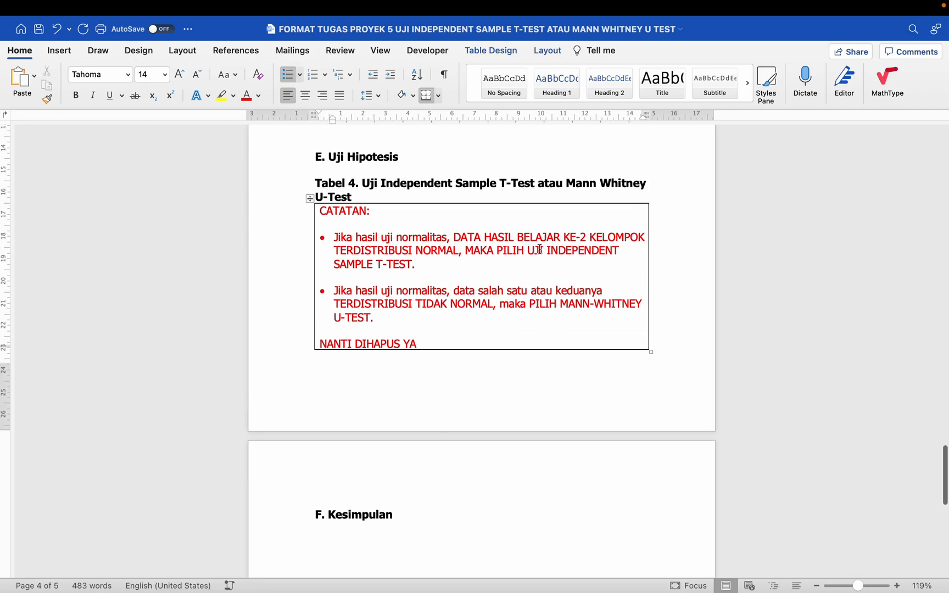
left_click_drag(540, 249, 551, 250)
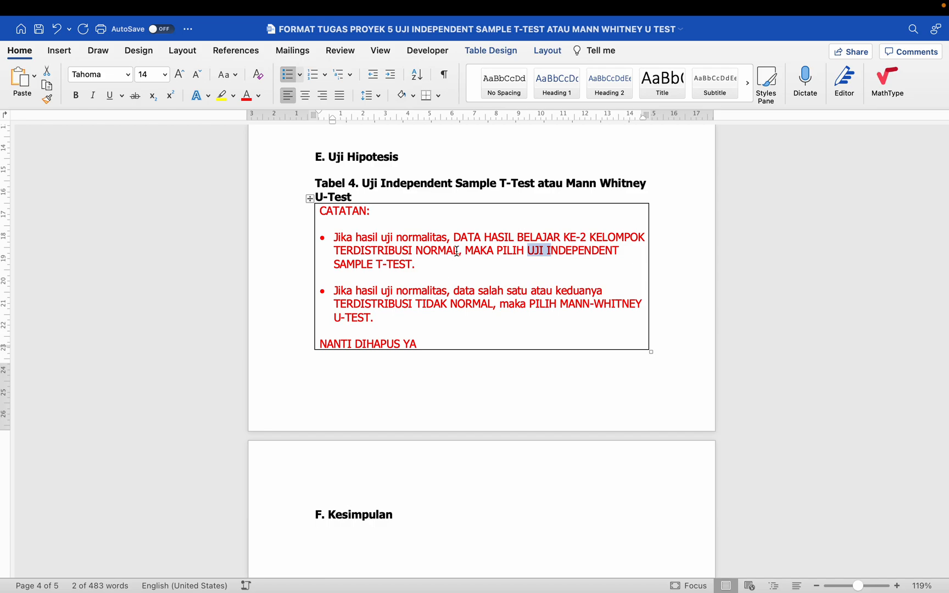
left_click_drag(456, 250, 341, 251)
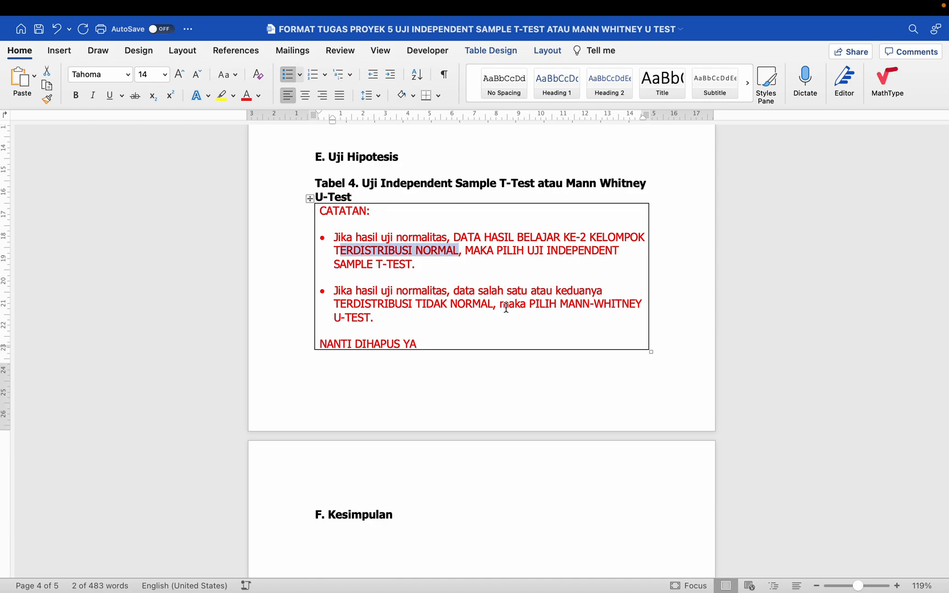
left_click_drag(530, 303, 560, 318)
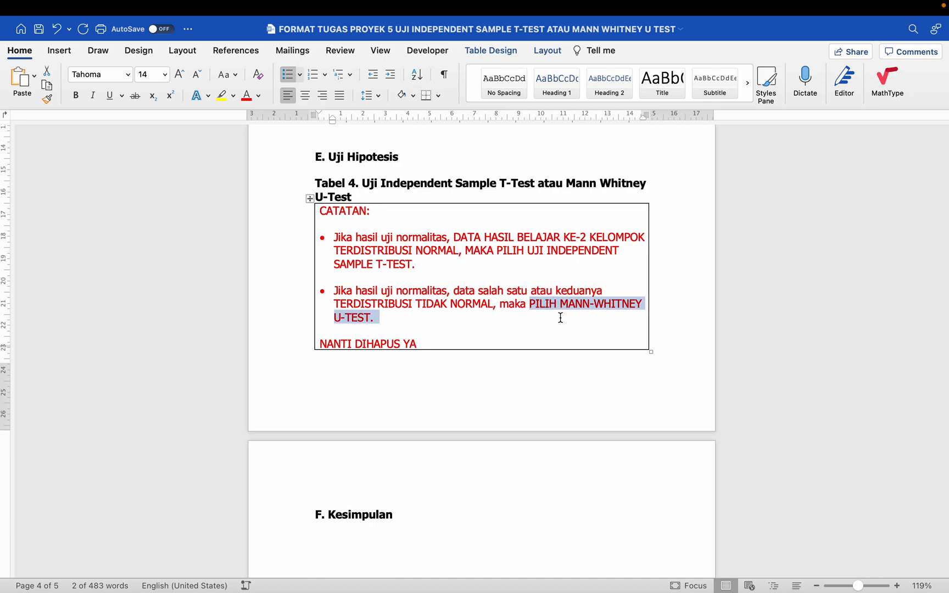
scroll(559, 317, "up", 1)
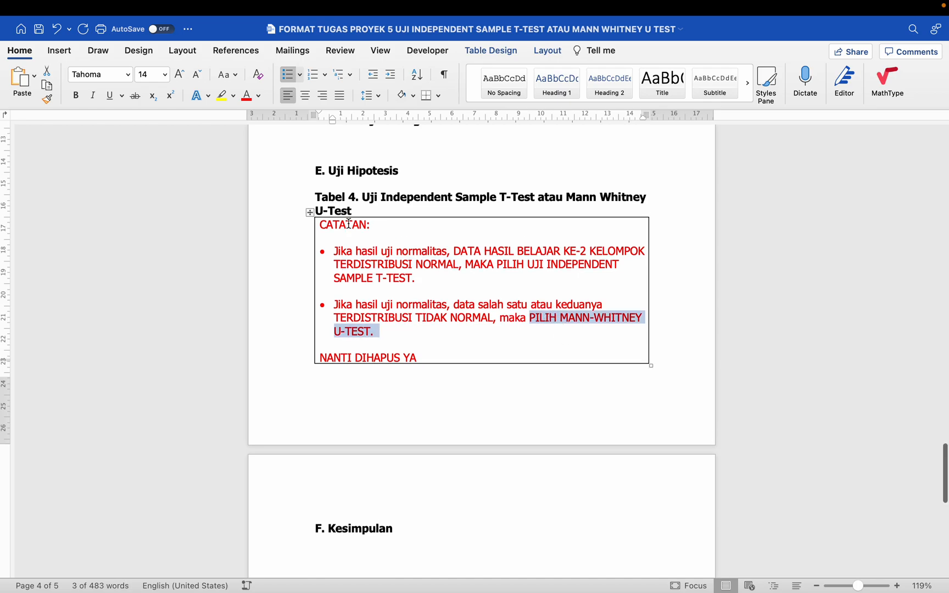
- Delete the CATATAN note table and set the cursor on the line below Tabel 3
left_click(311, 213)
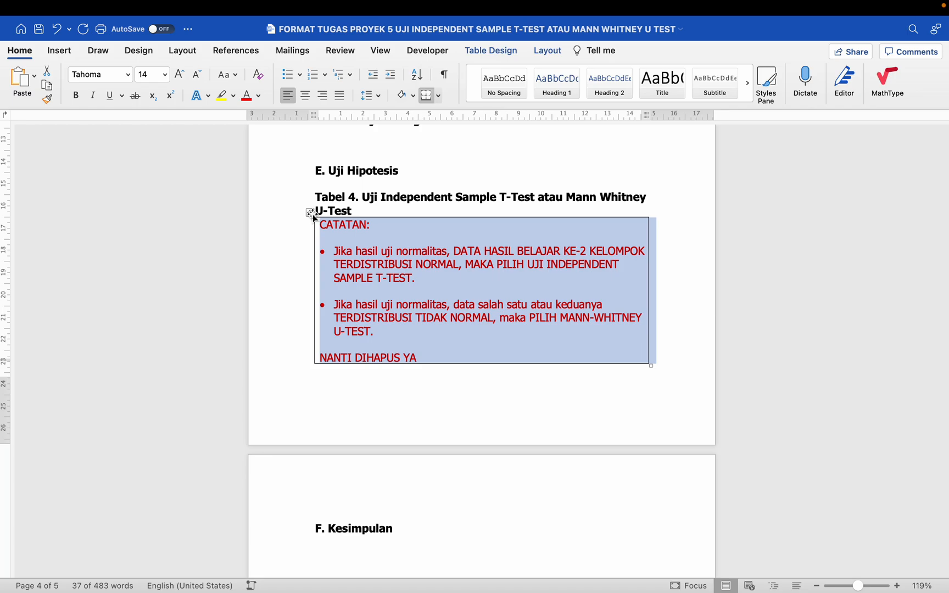
key("BackSpace")
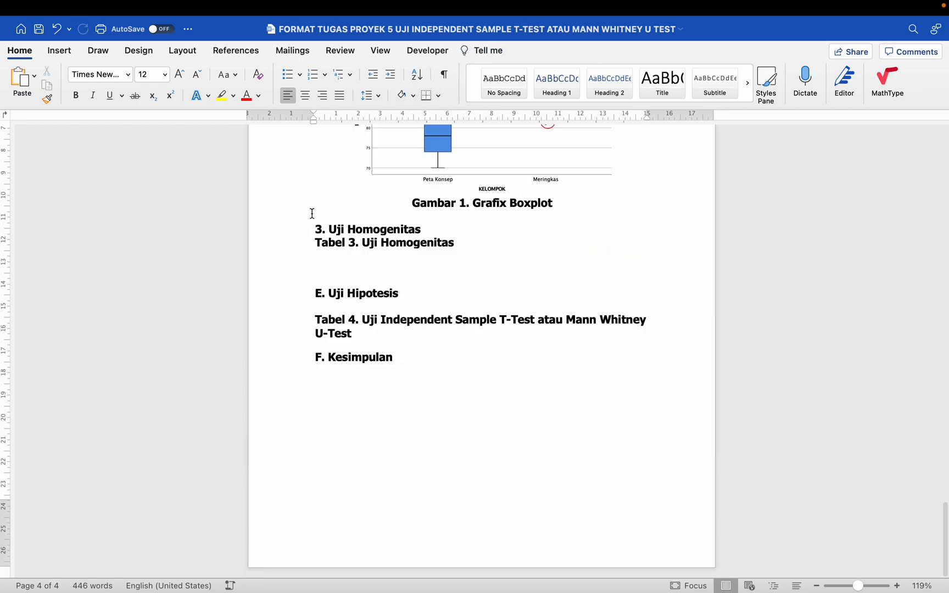
left_click(347, 256)
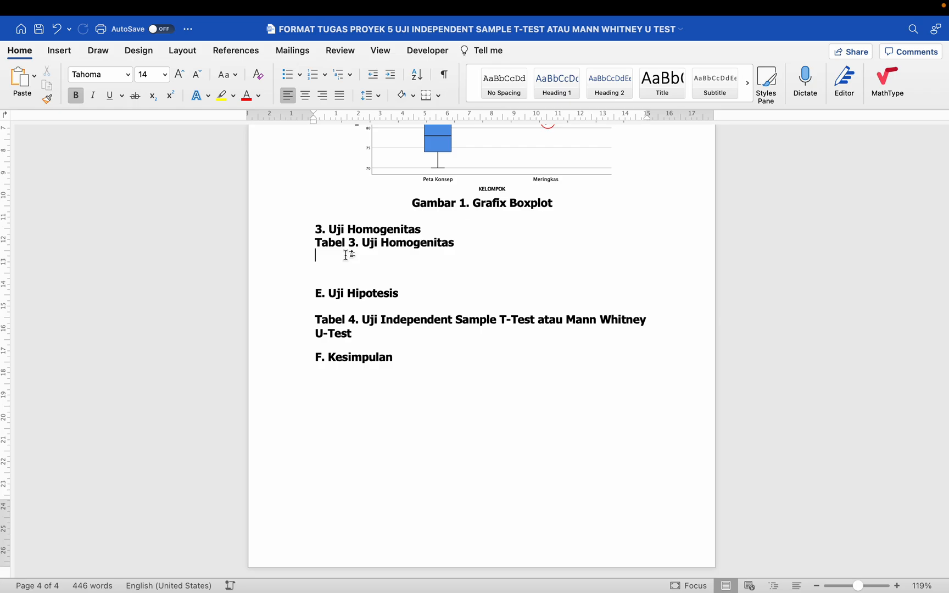
key("super+Tab")
key("super+Tab")
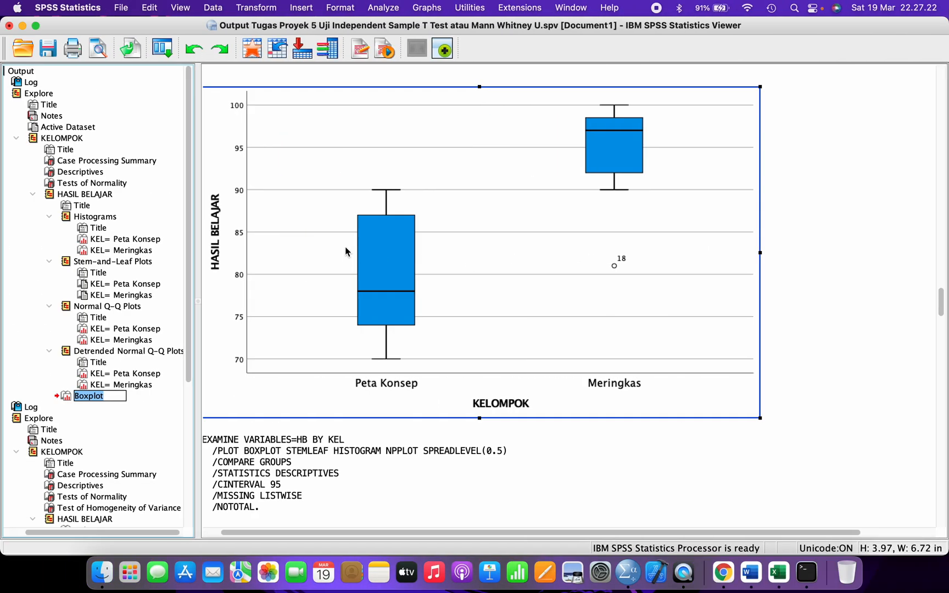
- Open Analyze > Compare Means > Independent-Samples T Test, enlarging and repositioning the dialog
left_click(385, 7)
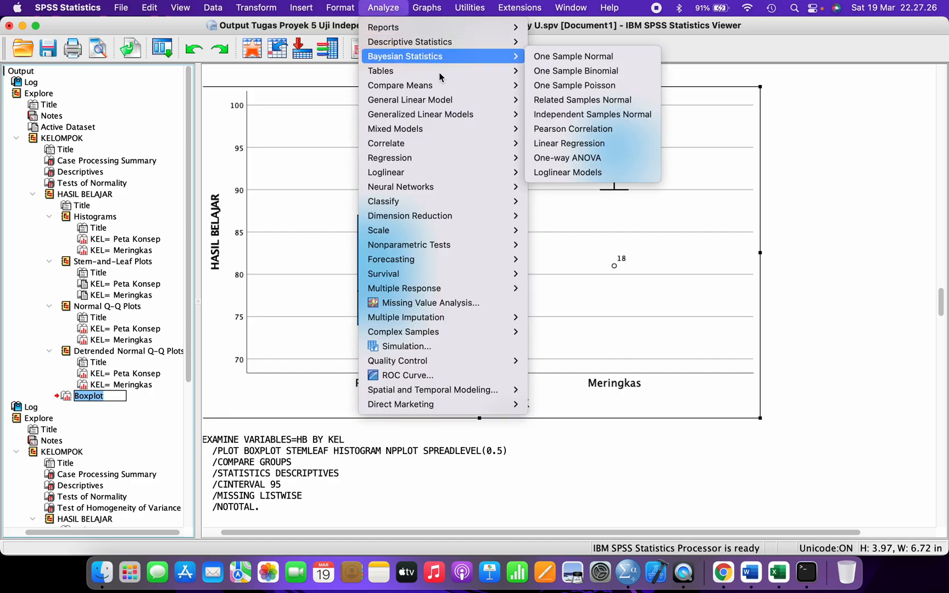
mouse_move(453, 86)
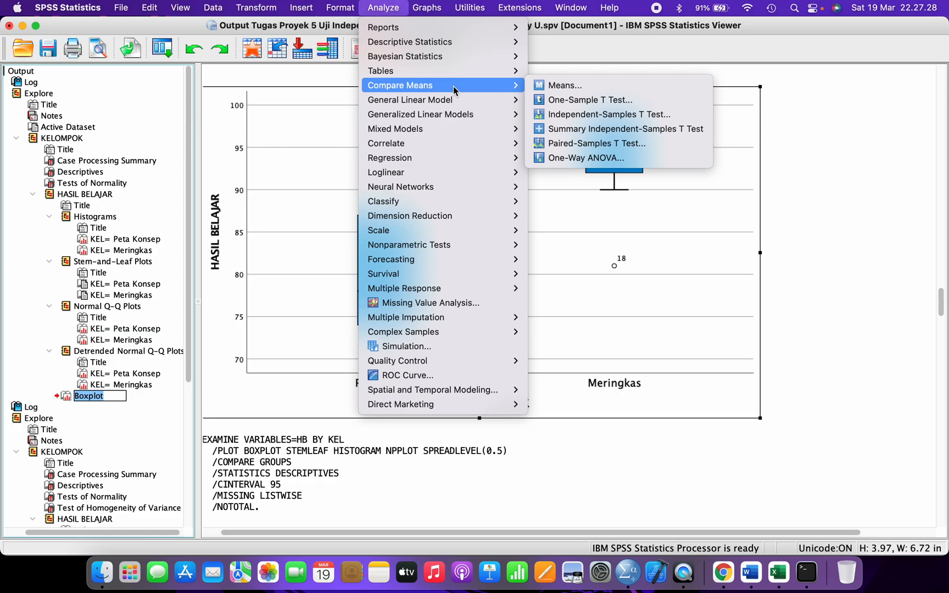
left_click(570, 116)
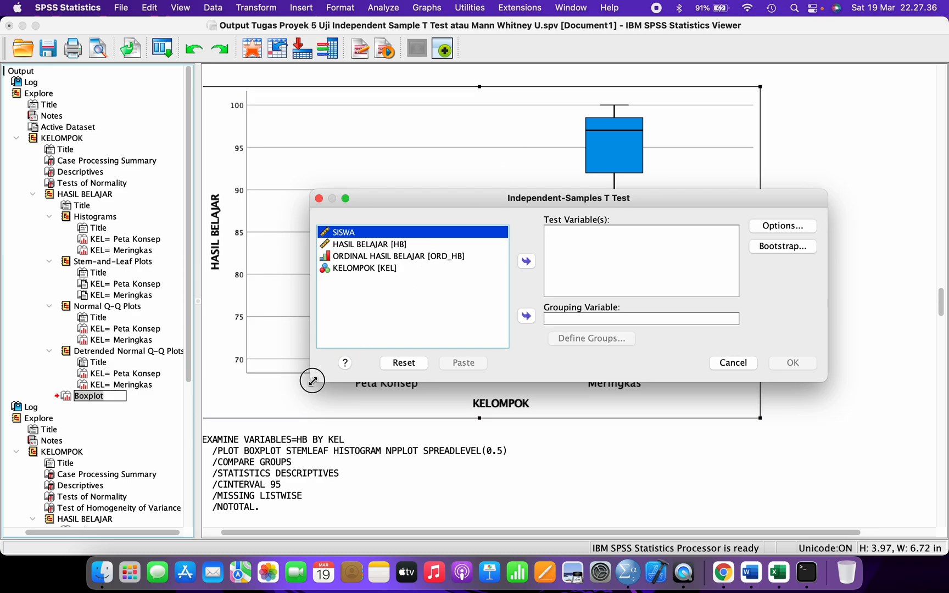
left_click_drag(315, 379, 277, 414)
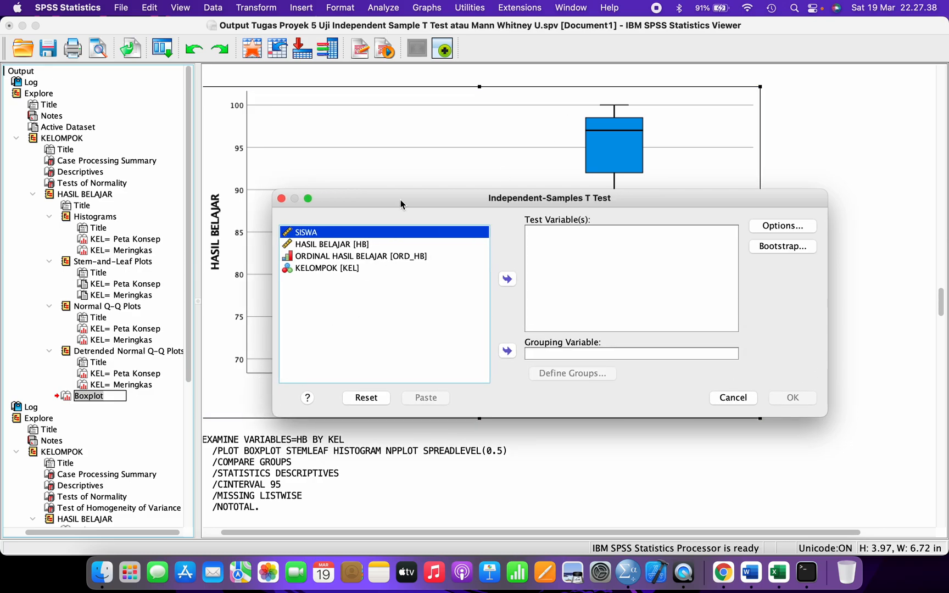
left_click_drag(400, 200, 320, 181)
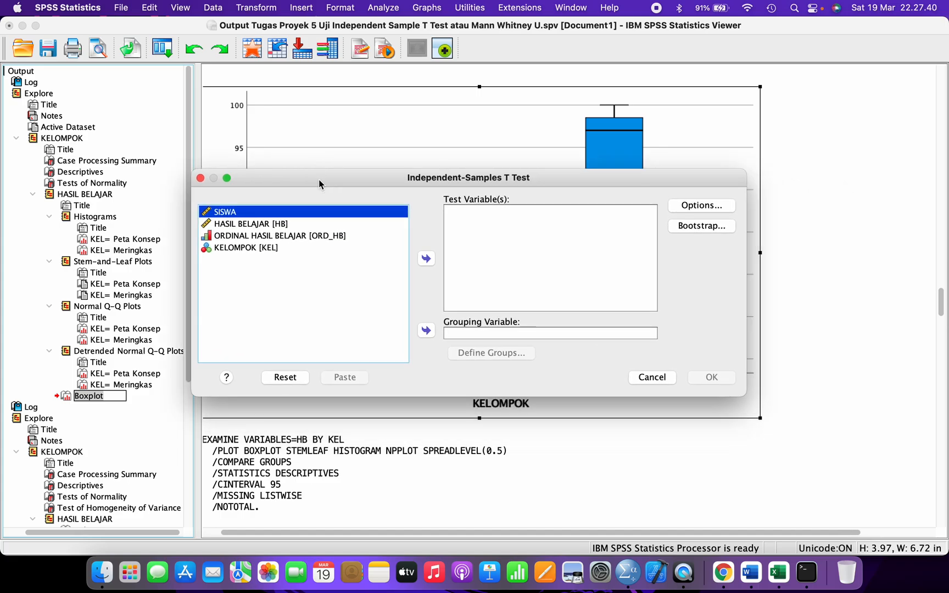
left_click(749, 571)
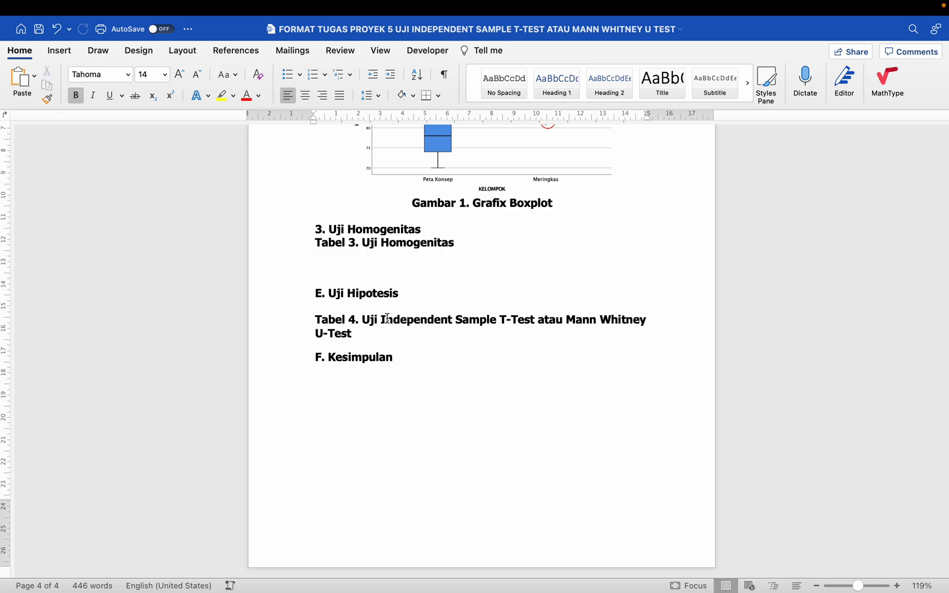
- Highlight the test names in the Tabel 4 heading and Homogenitas in the Tabel 3 heading
left_click_drag(394, 318, 506, 318)
left_click(396, 242)
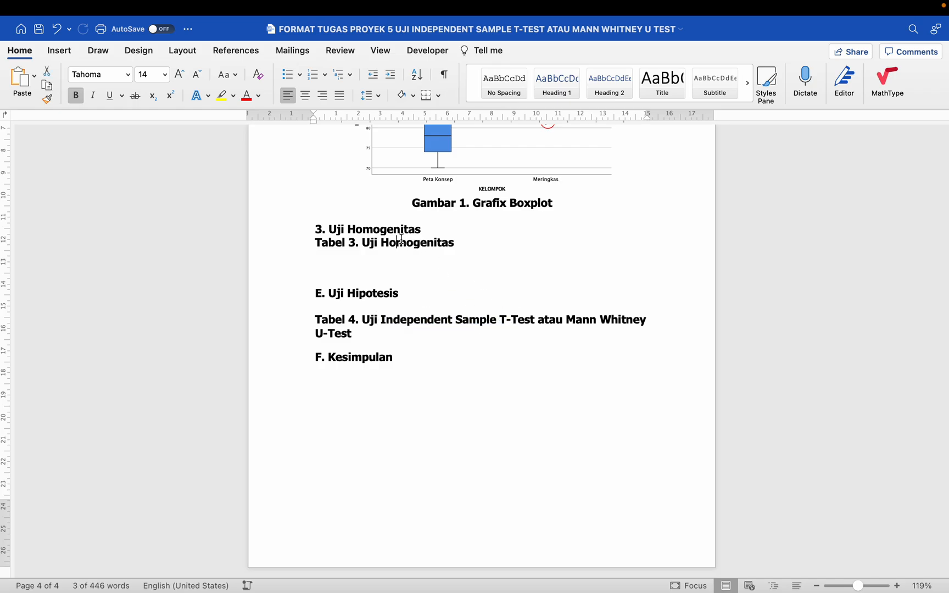
left_click_drag(415, 314, 523, 313)
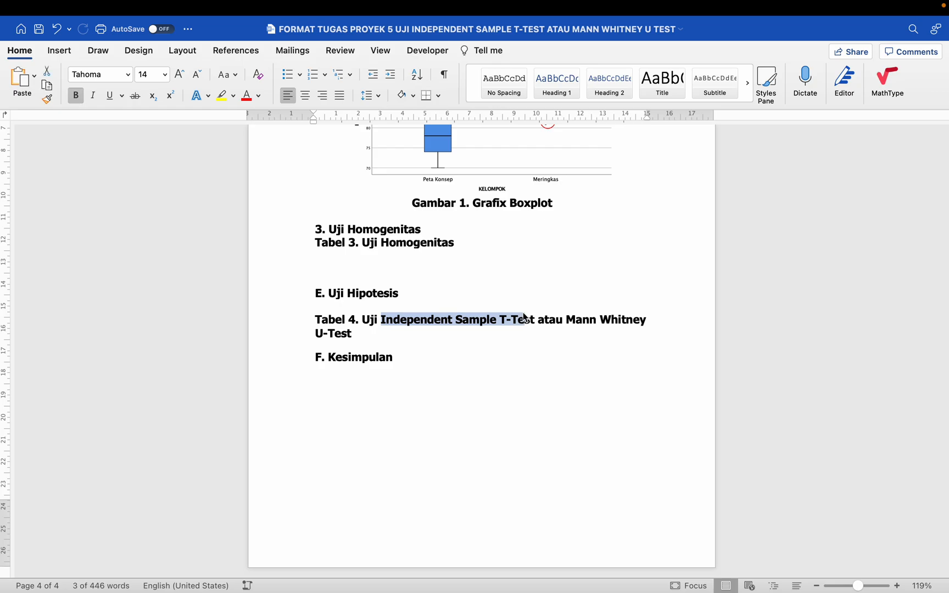
left_click_drag(388, 242, 460, 241)
left_click_drag(382, 318, 527, 317)
left_click(566, 320)
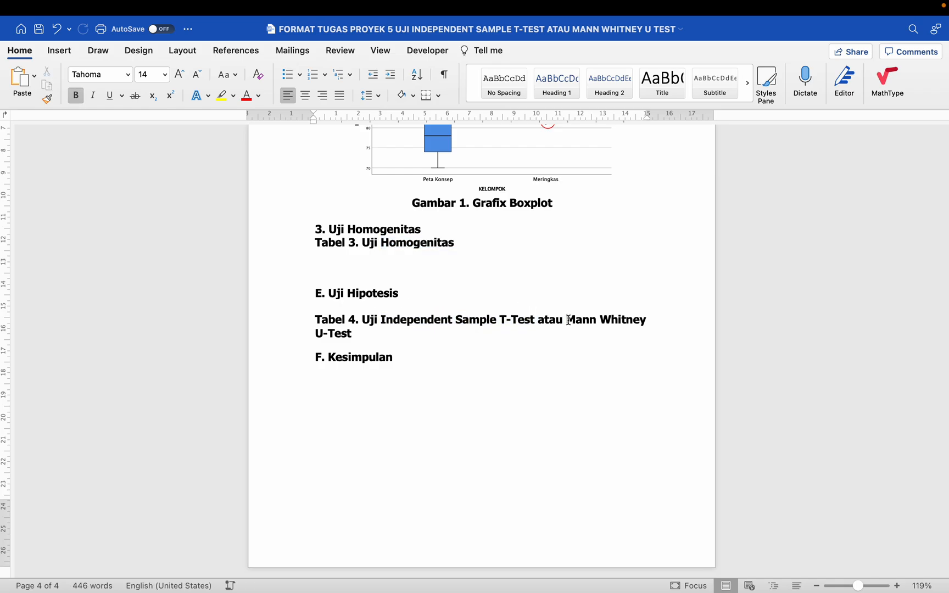
left_click_drag(567, 320, 613, 324)
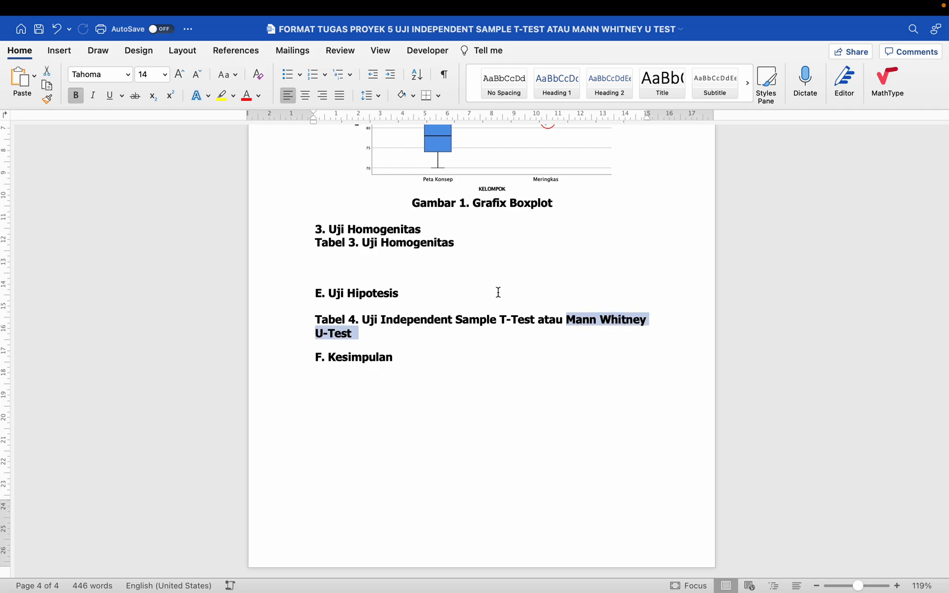
left_click(498, 291)
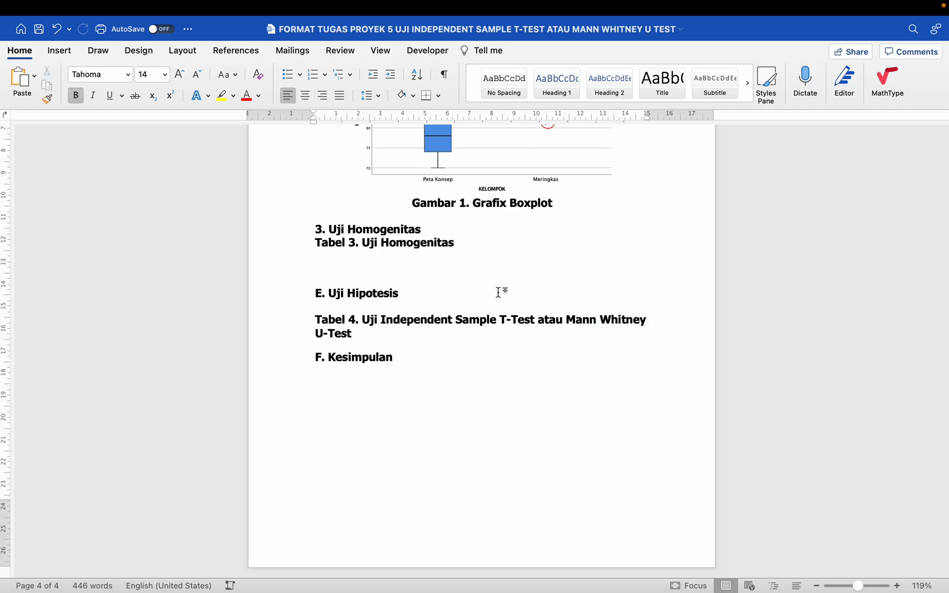
left_click_drag(423, 246, 476, 249)
left_click(528, 295)
left_click_drag(566, 319, 586, 326)
left_click(504, 309)
- Remove 'atau Mann Whitney U-Test' from the Tabel 4 heading and add an empty line beneath
left_click(540, 320)
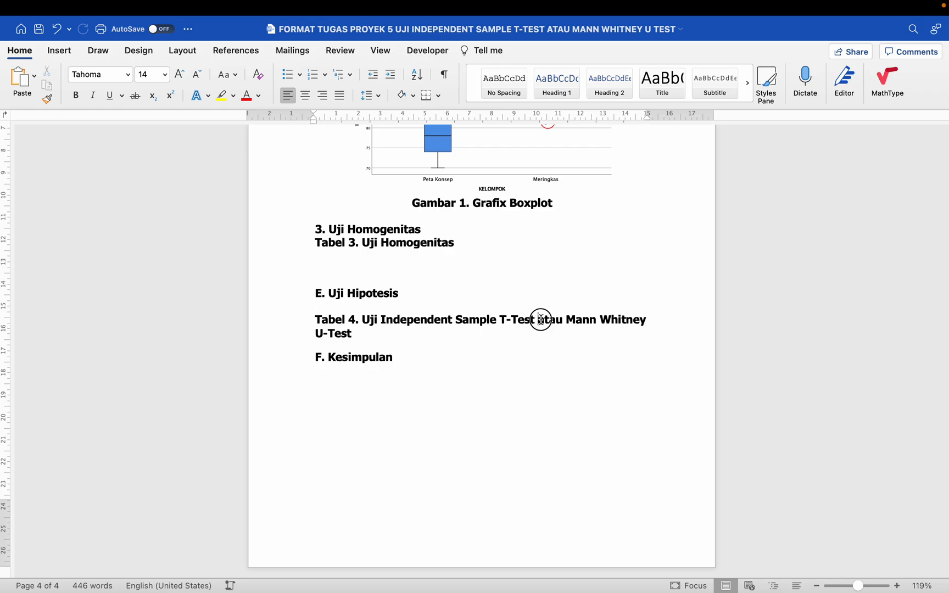
left_click_drag(540, 320, 539, 326)
key("BackSpace")
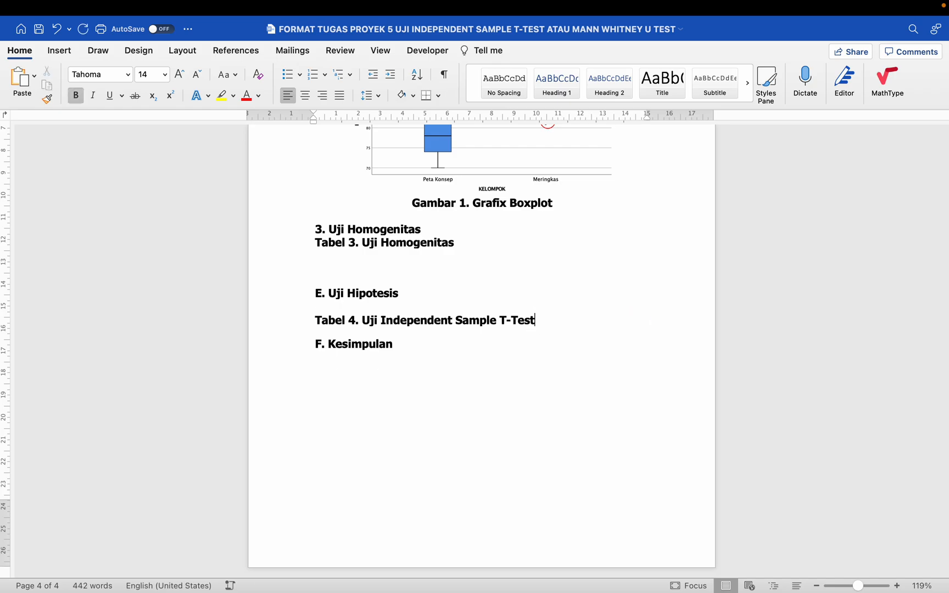
key("Return")
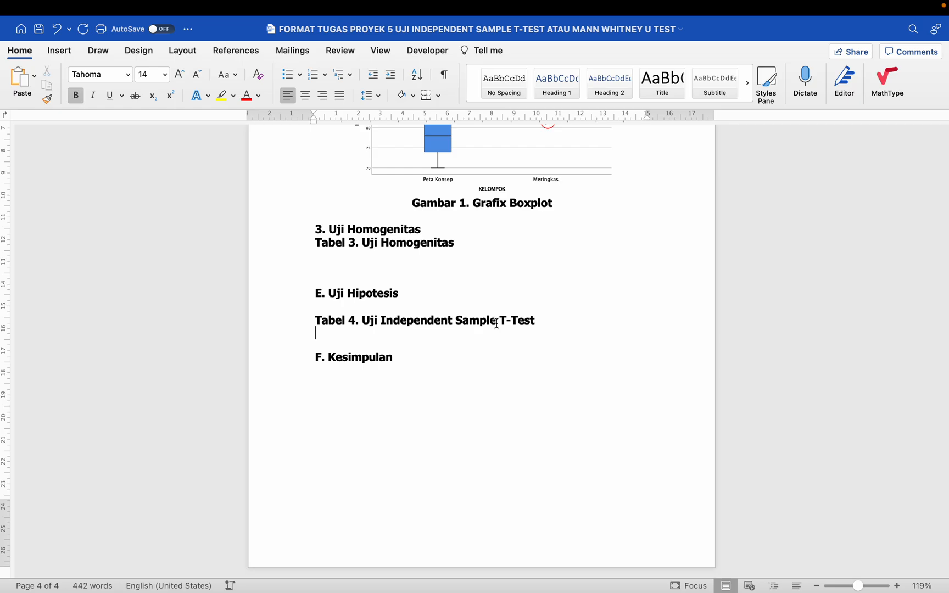
left_click_drag(383, 320, 547, 327)
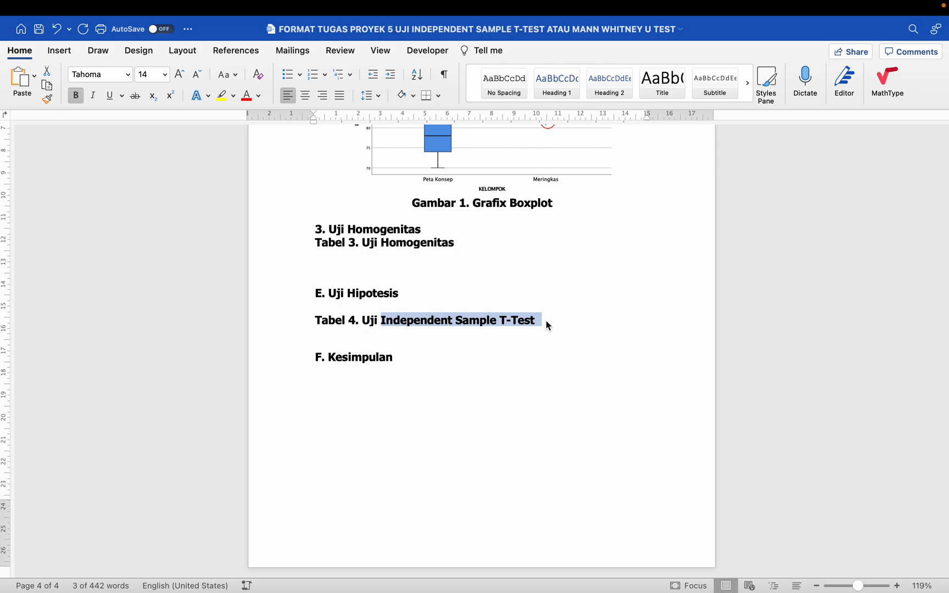
left_click(404, 330)
left_click(495, 319)
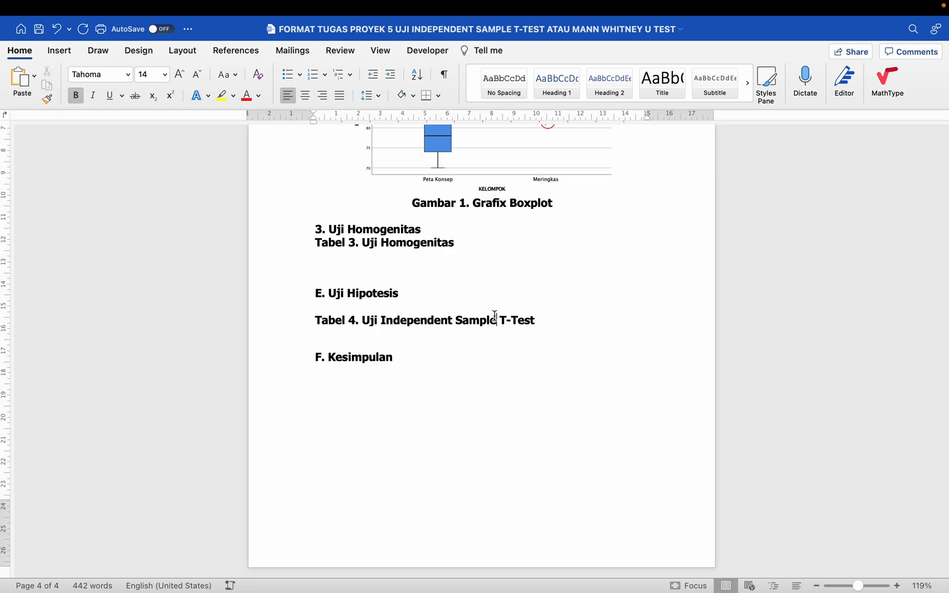
key("ctrl+Left")
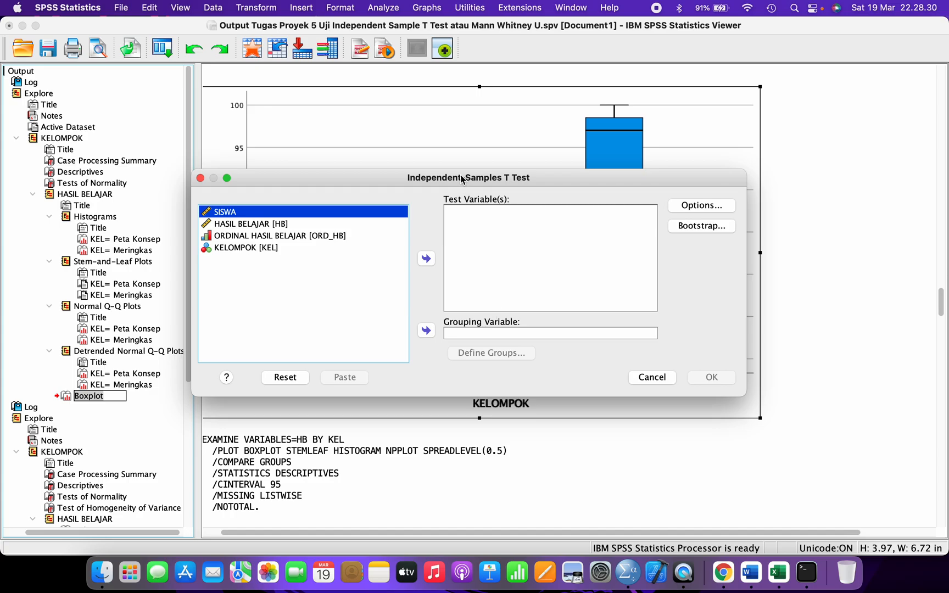
- Set HASIL BELAJAR [HB] as the test variable and KELOMPOK [KEL] as the grouping variable
left_click_drag(463, 179, 454, 153)
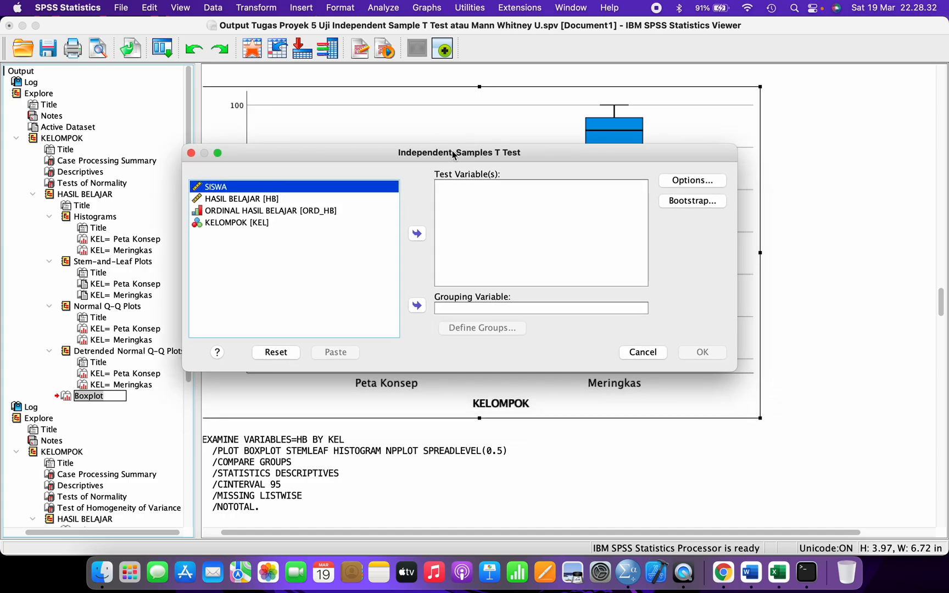
left_click(263, 199)
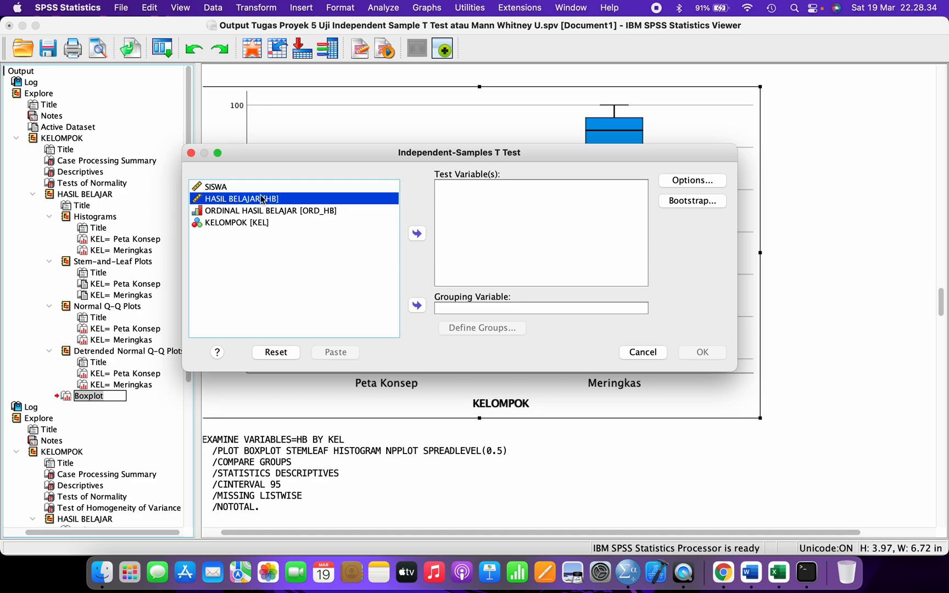
left_click(421, 234)
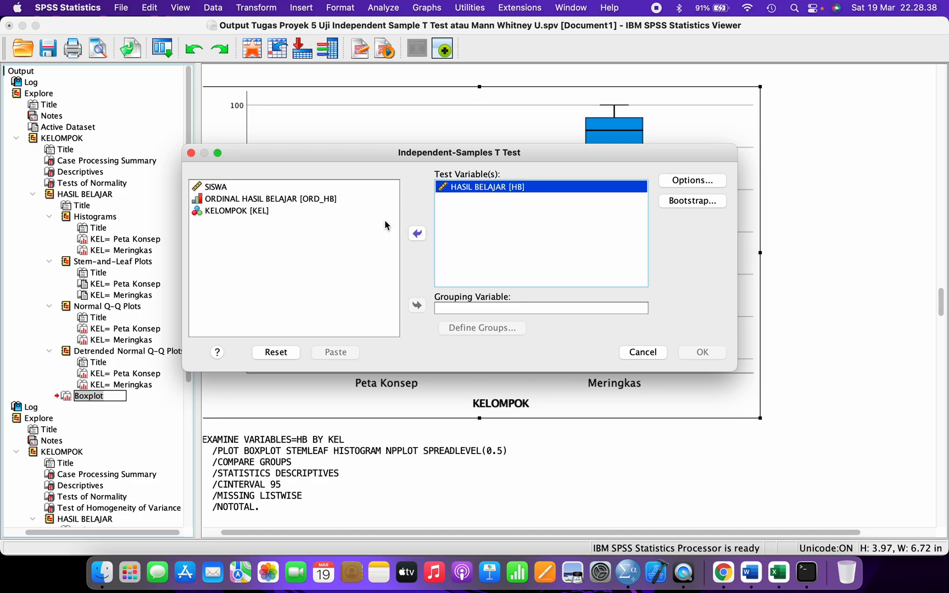
left_click(242, 211)
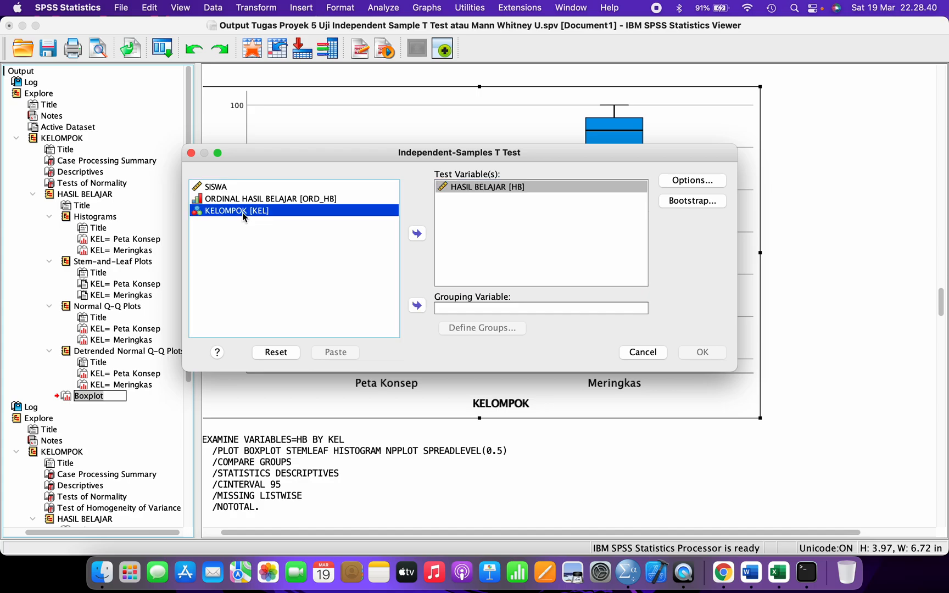
left_click(417, 306)
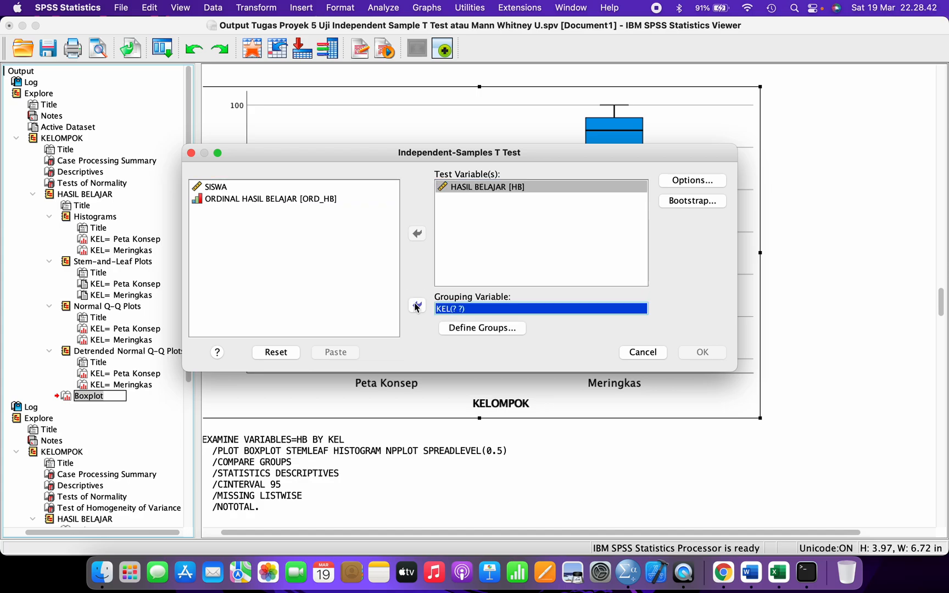
- Define KEL groups 1 and 2, keep the 95% confidence interval, and run the t-test
left_click(461, 330)
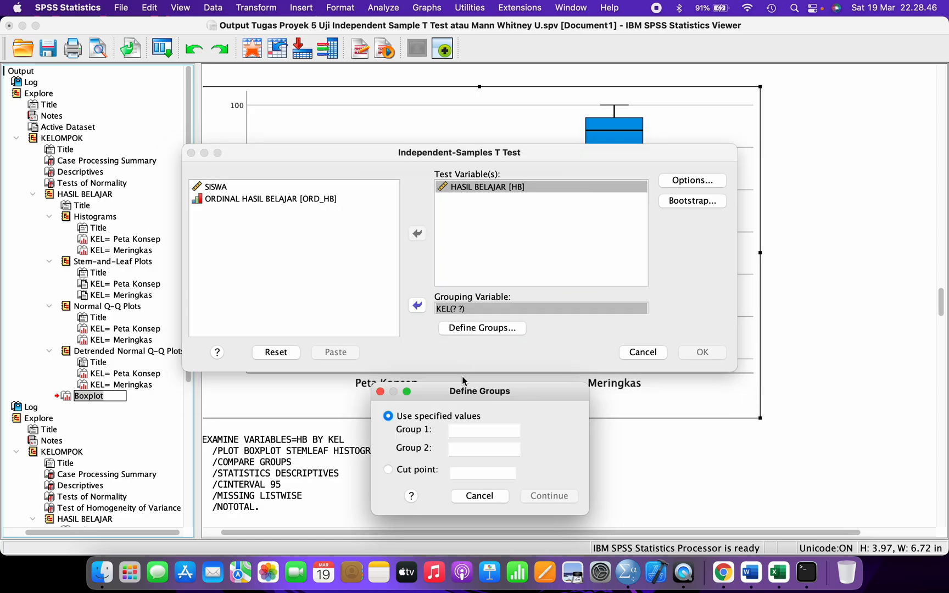
left_click_drag(465, 395, 599, 240)
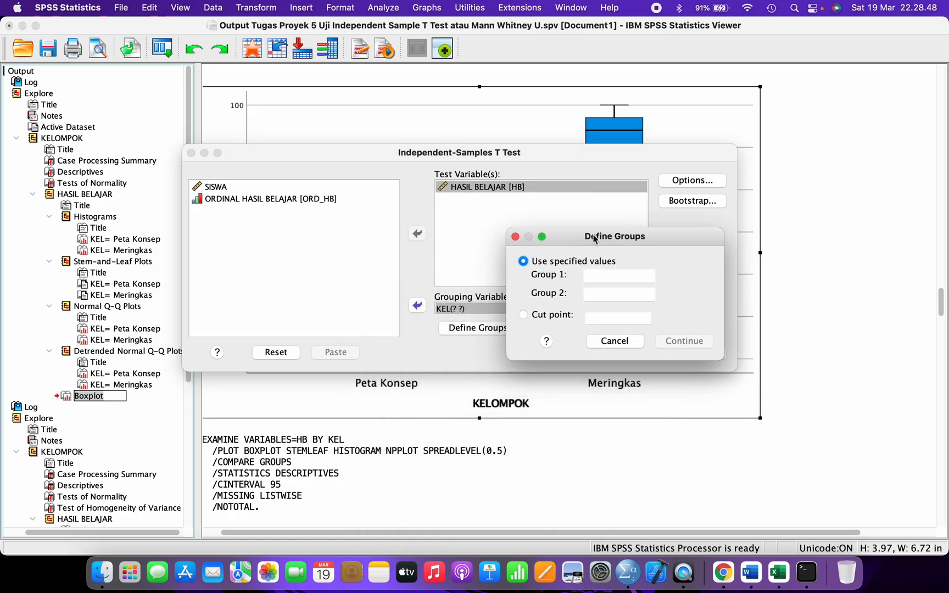
left_click(610, 274)
left_click(603, 296)
type("2")
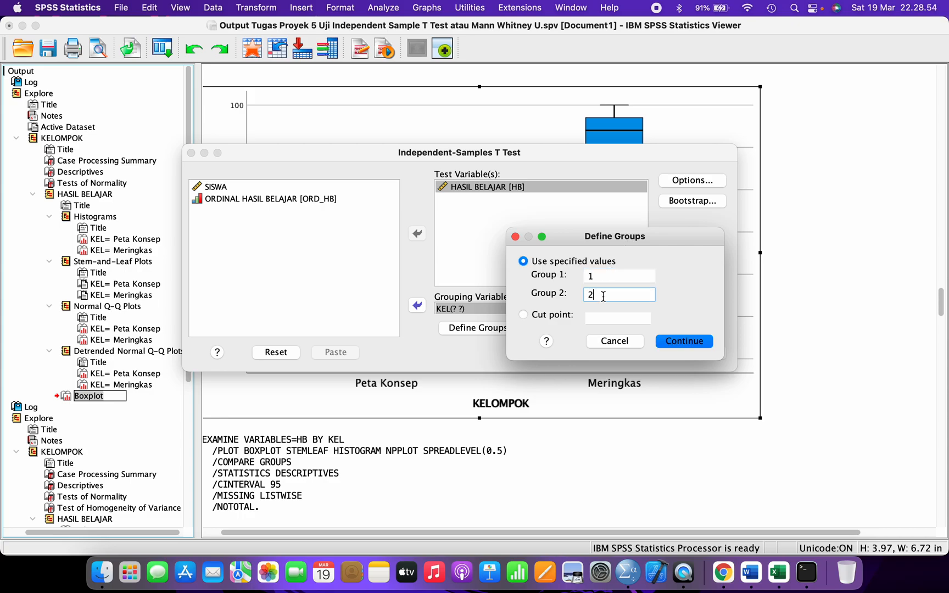
left_click(600, 274)
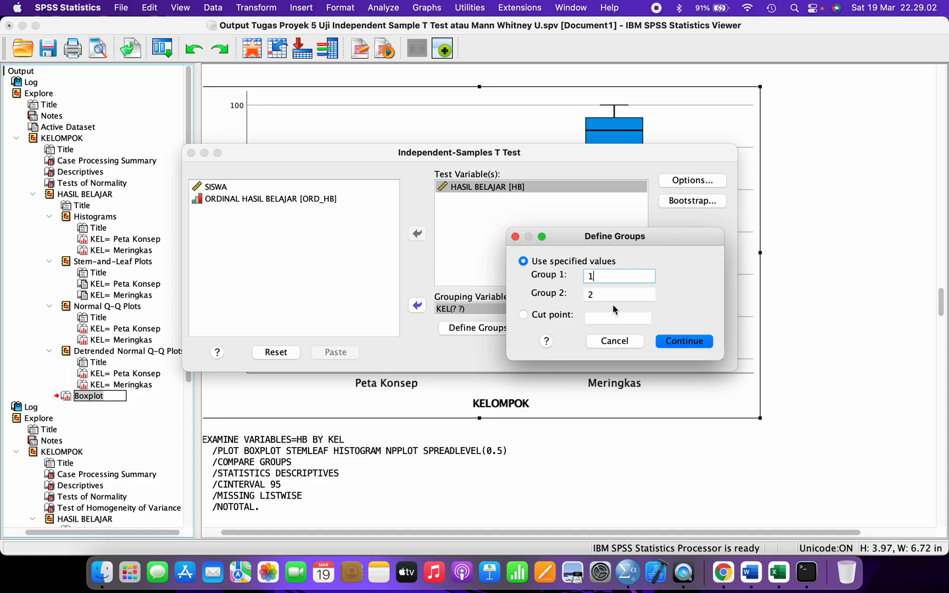
left_click(675, 341)
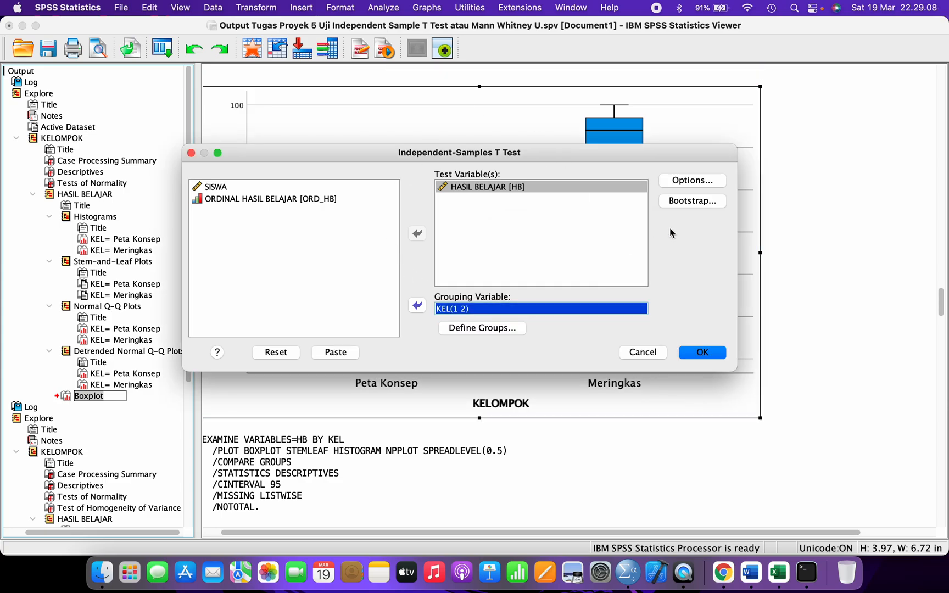
left_click(692, 180)
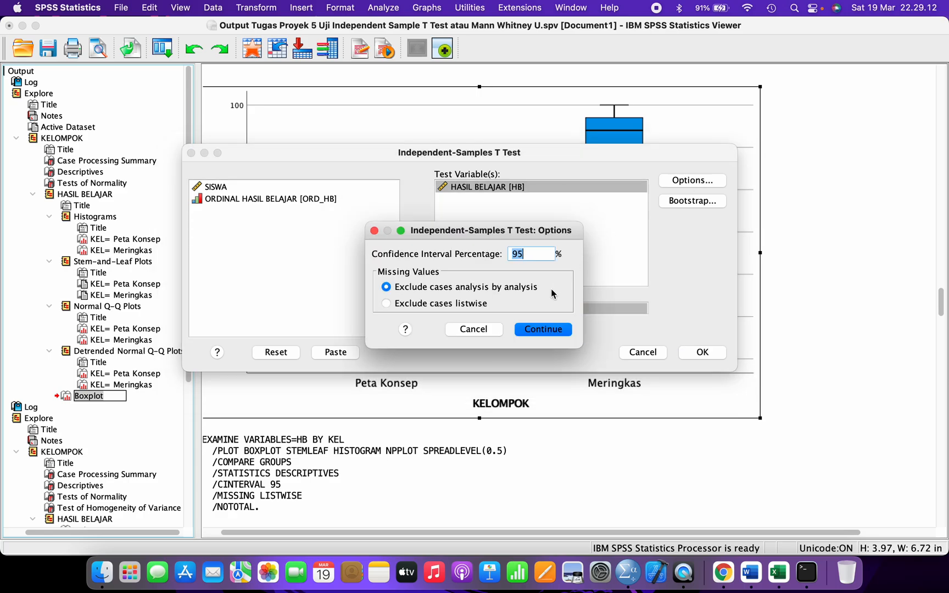
left_click(541, 329)
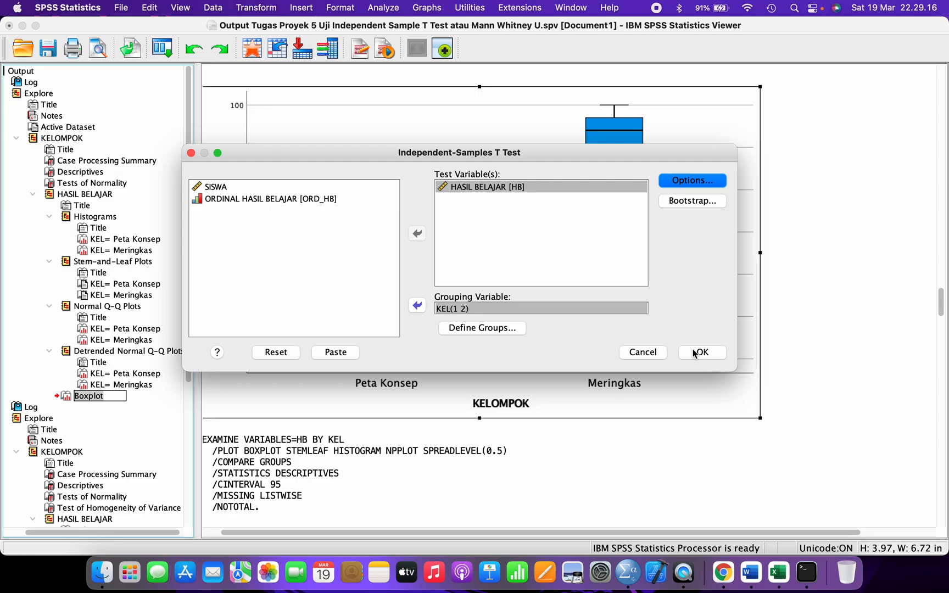
left_click(698, 352)
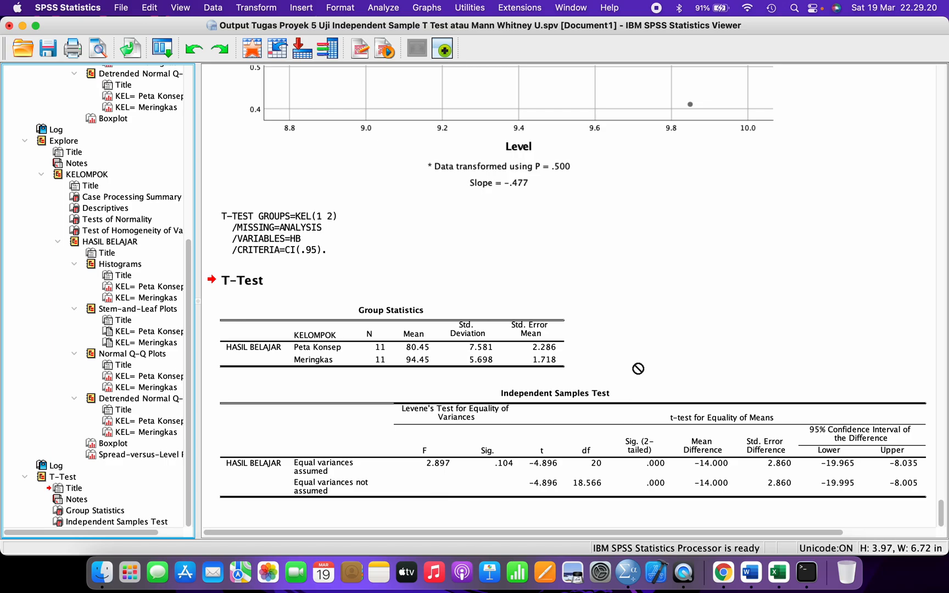
- Select the Independent Samples Test table in the output and copy it
left_click(530, 395)
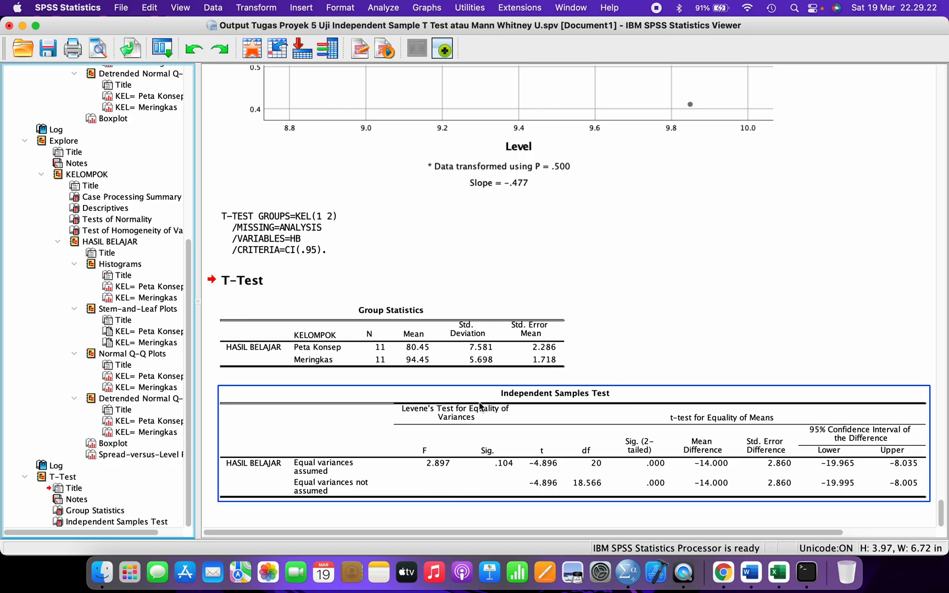
left_click(63, 416)
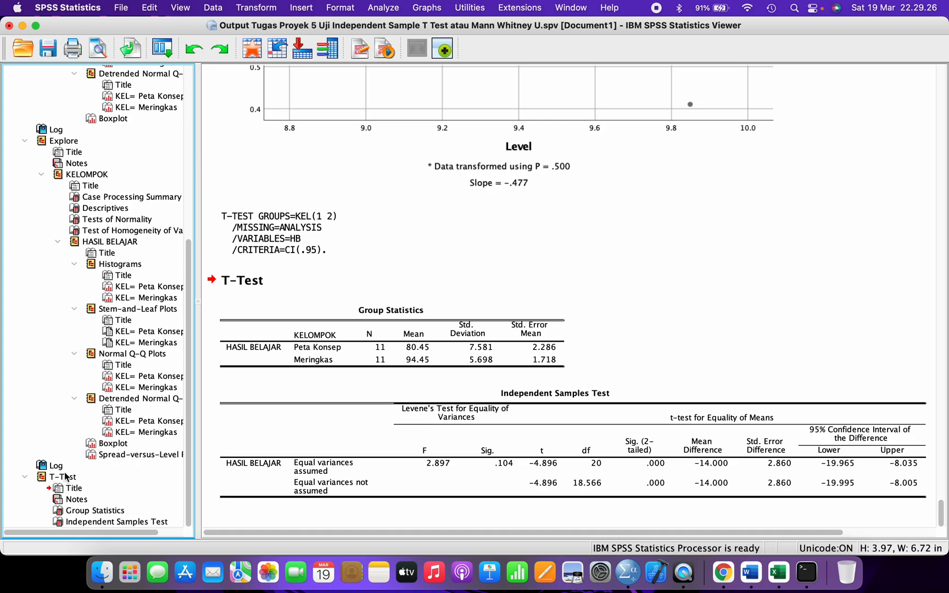
left_click(94, 521)
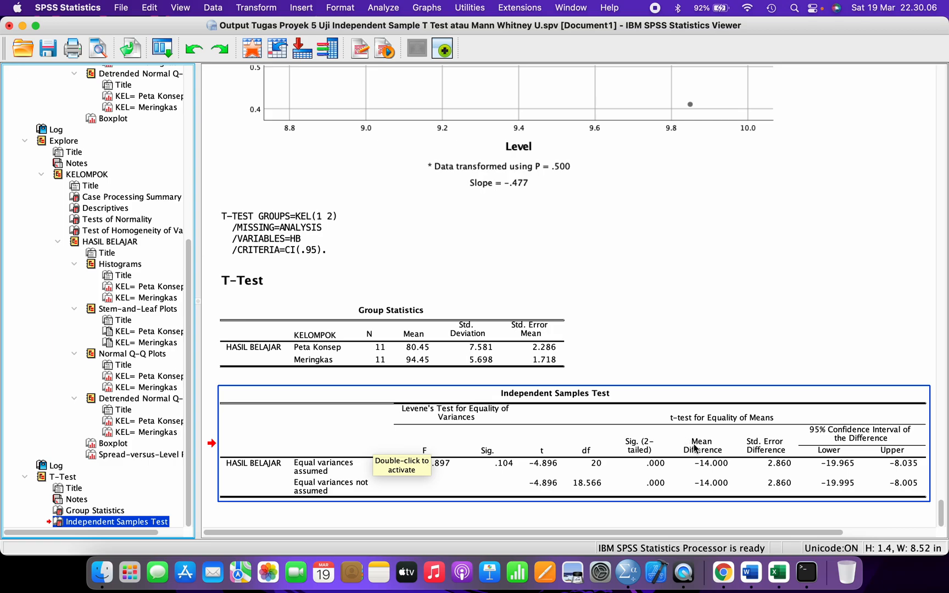
right_click(453, 415)
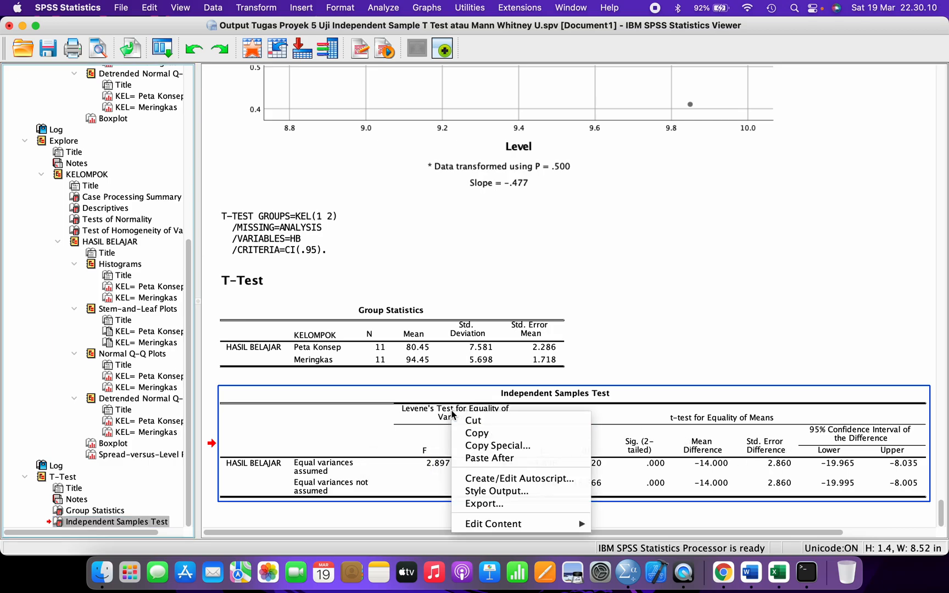
left_click(473, 438)
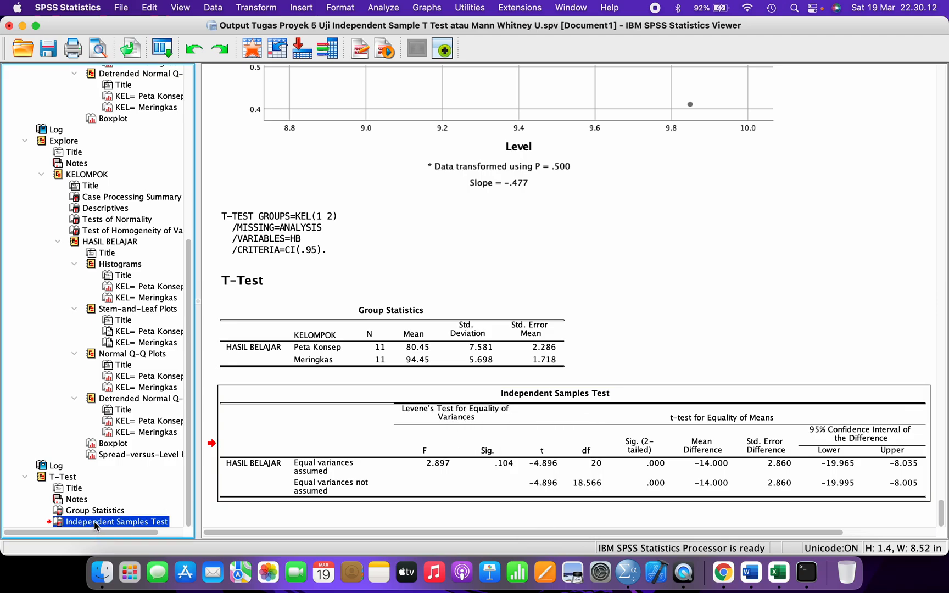
right_click(95, 521)
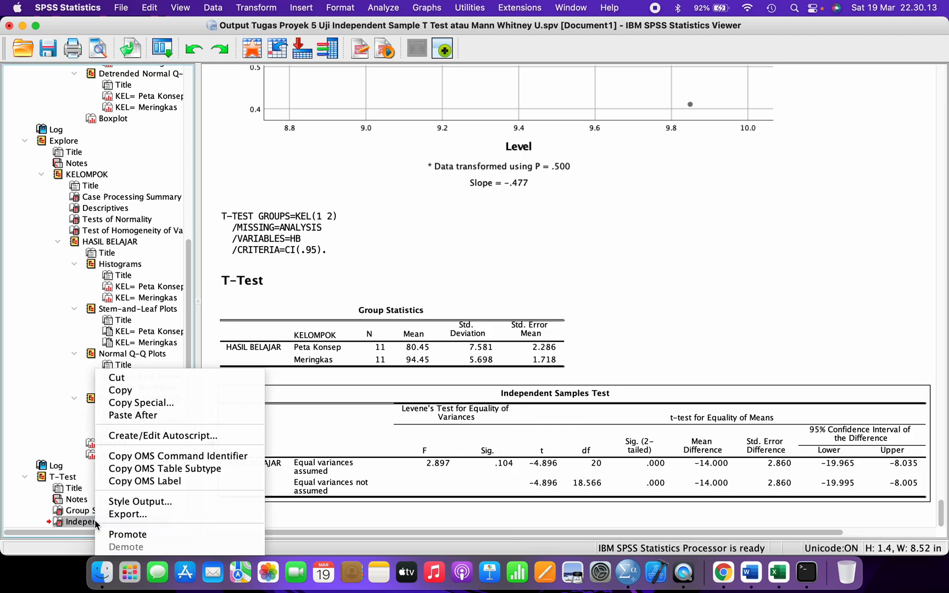
left_click(131, 391)
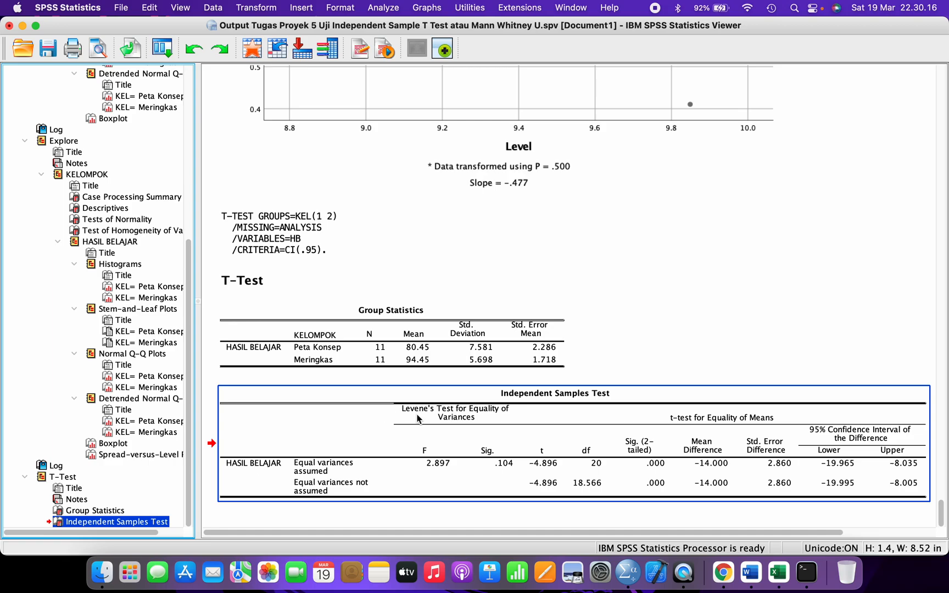
right_click(539, 416)
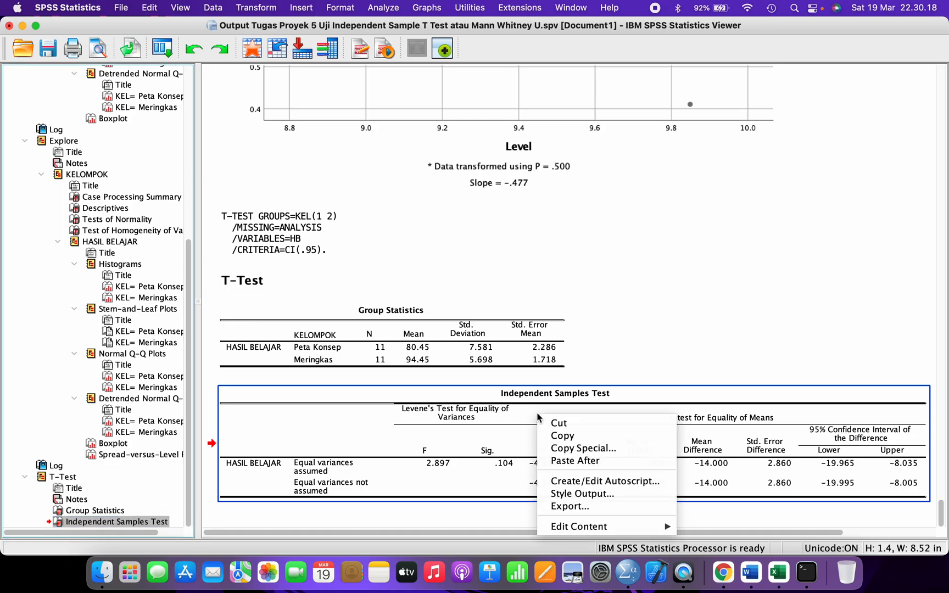
left_click(554, 437)
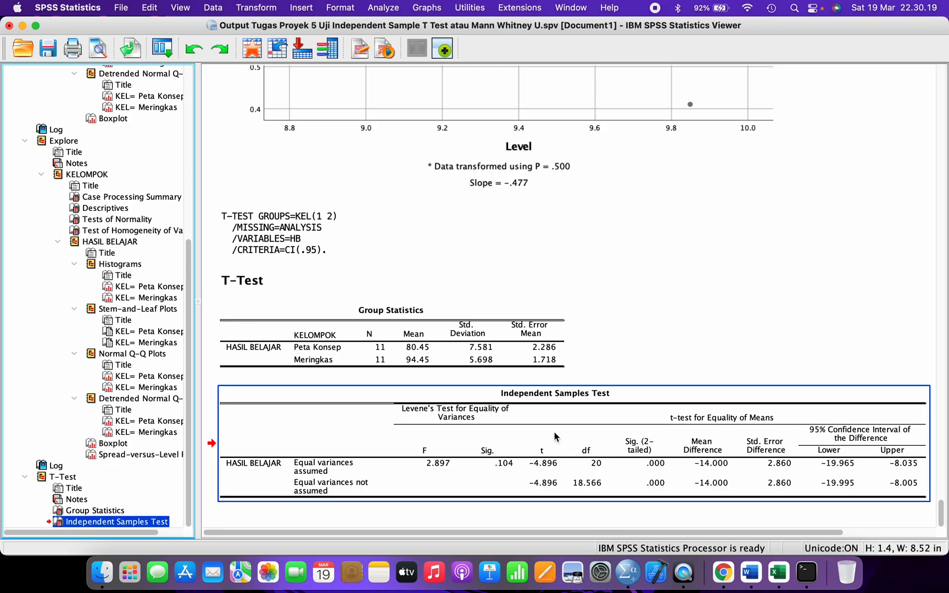
- Paste the Independent Samples Test table below Tabel 3 and remove the blank lines above it
left_click(747, 580)
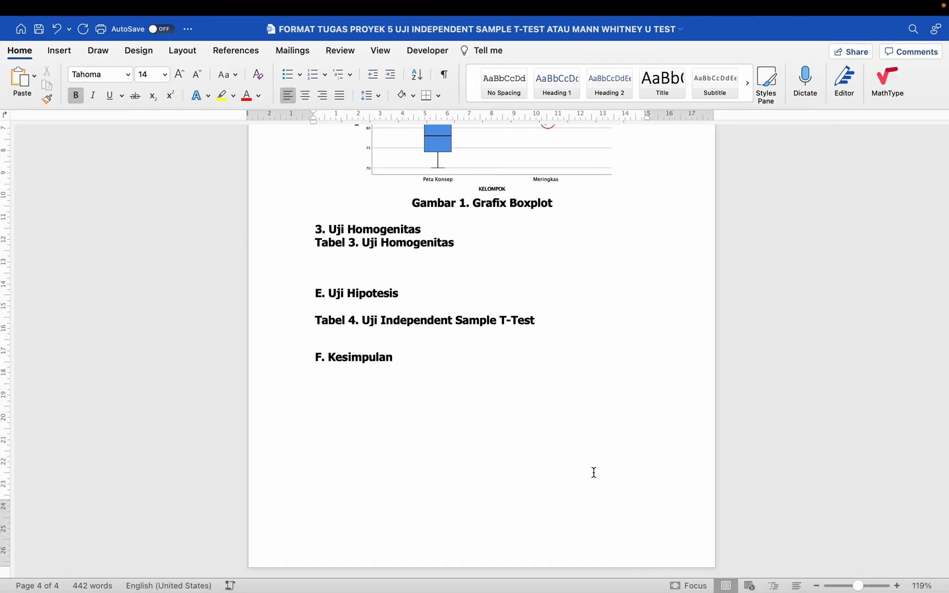
left_click(361, 258)
key("Return")
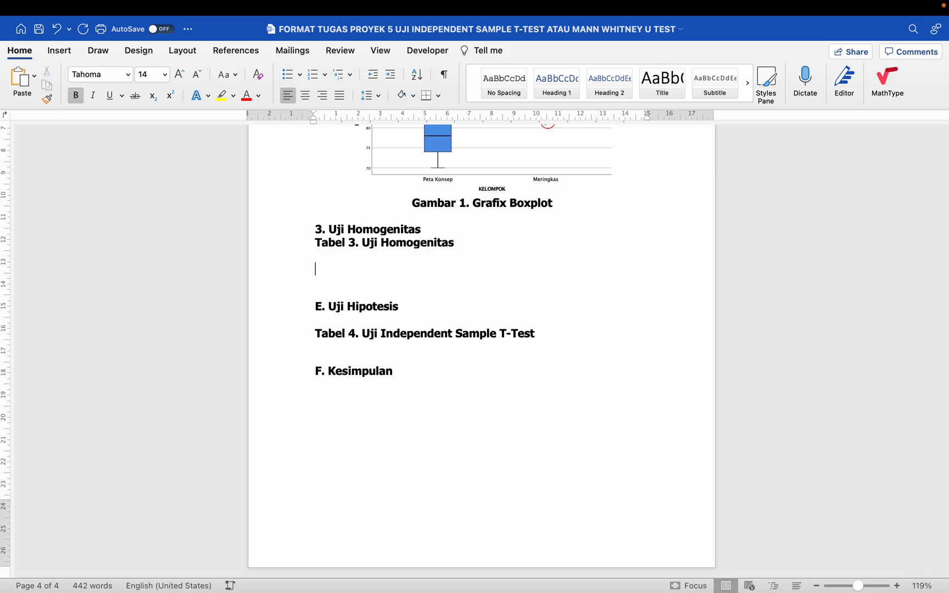
key("super+v")
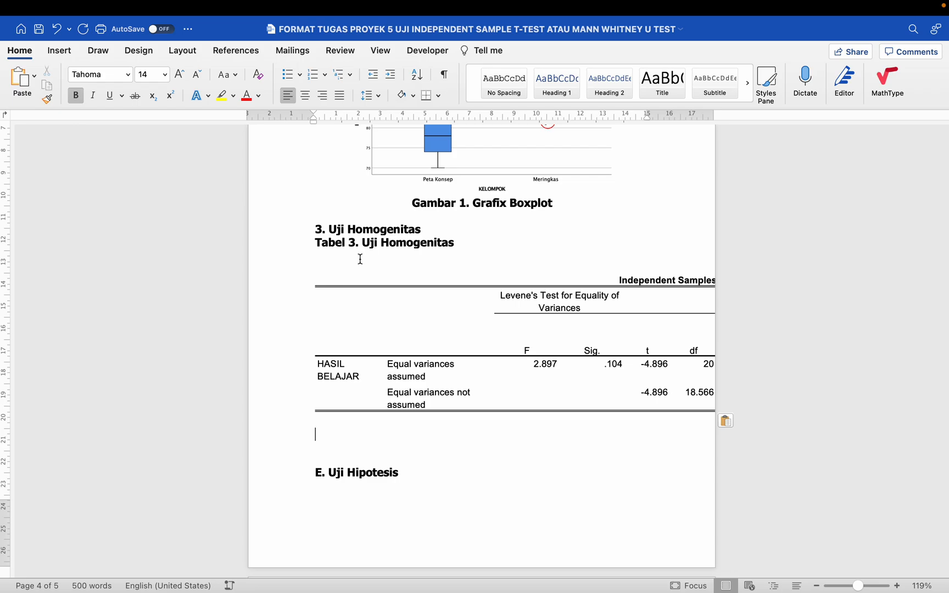
key("super+z")
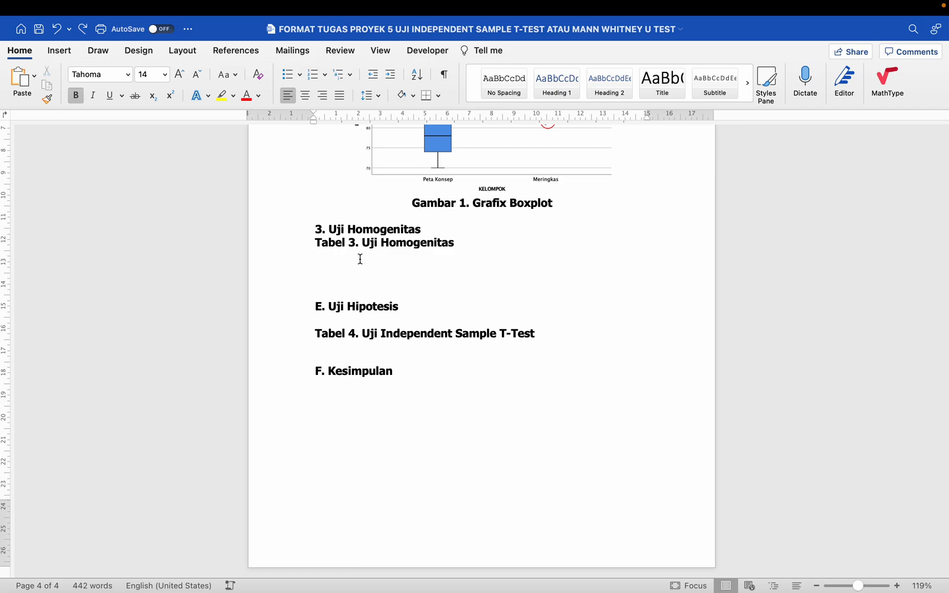
key("Return")
key("Return")
key("Return")
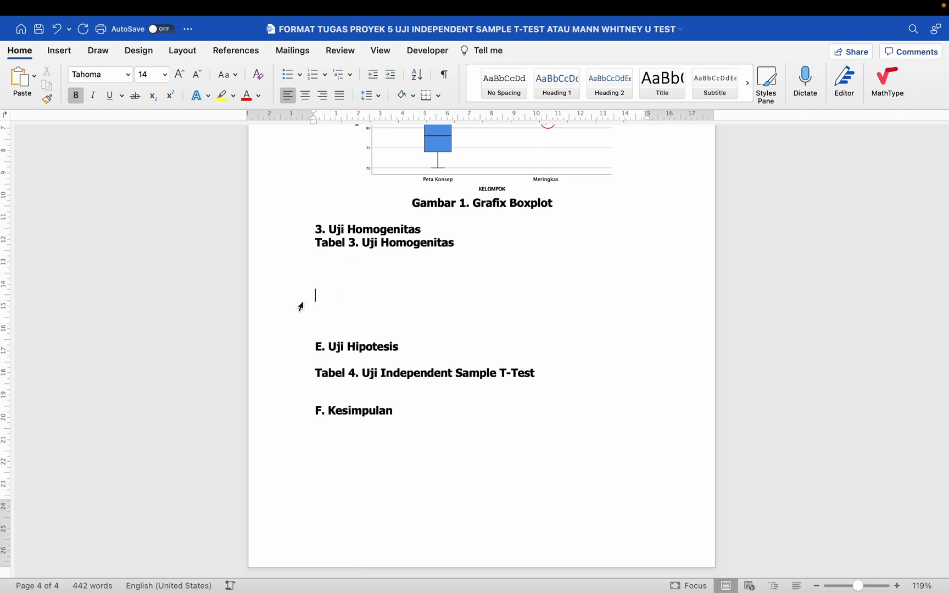
double_click(329, 291)
left_click(317, 302)
key("super+v")
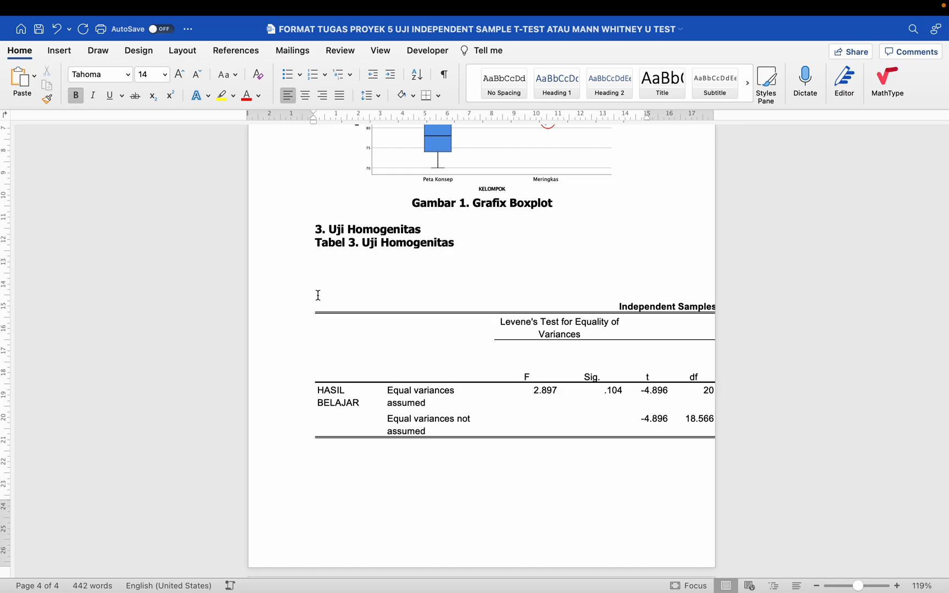
left_click(329, 291)
key("BackSpace")
key("BackSpace")
key("BackSpace")
key("BackSpace")
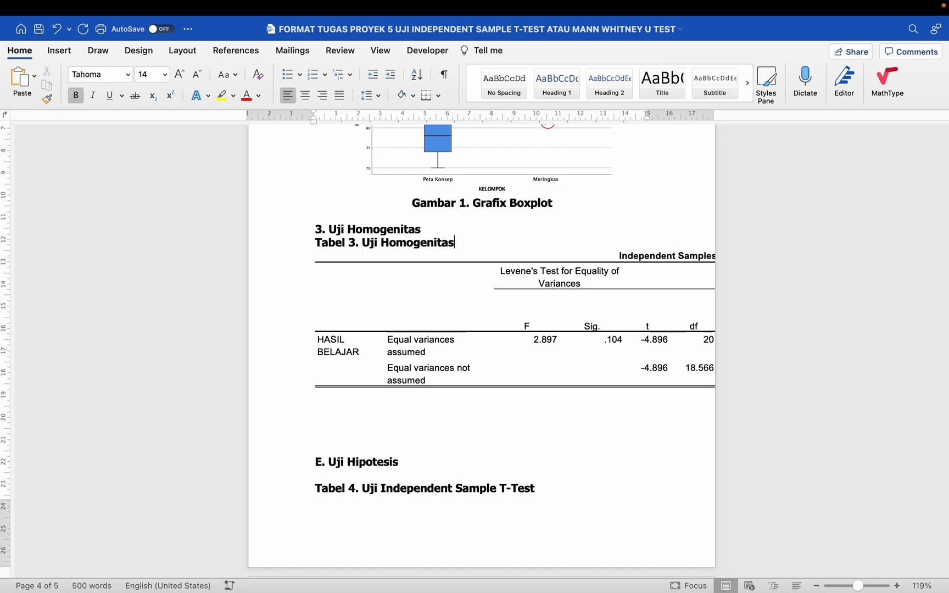
left_click(331, 339)
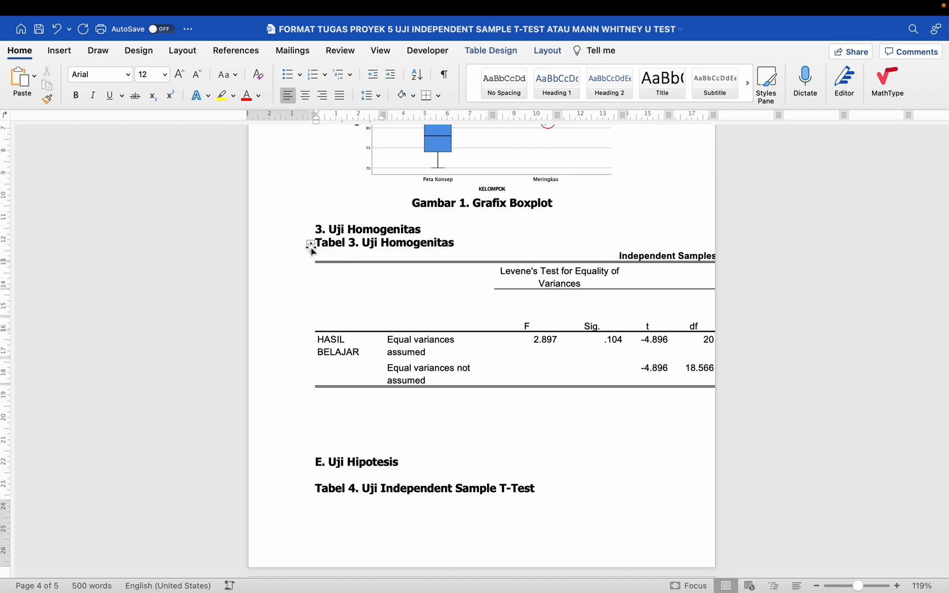
- Select the whole pasted Levene's table and set its text to Tahoma 11
scroll(317, 238, "up", 5)
scroll(317, 237, "up", 3)
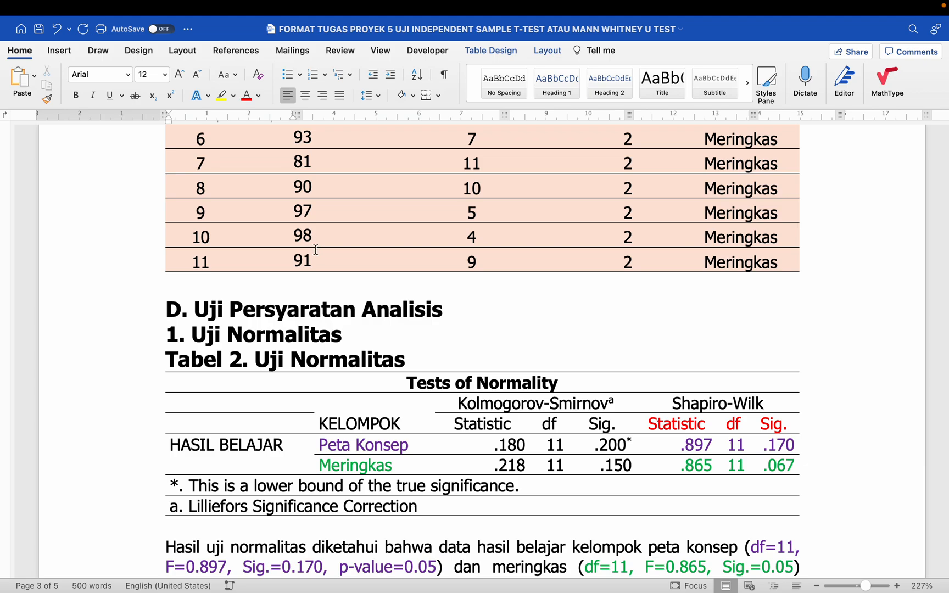
scroll(315, 252, "down", 10)
scroll(316, 252, "down", 15)
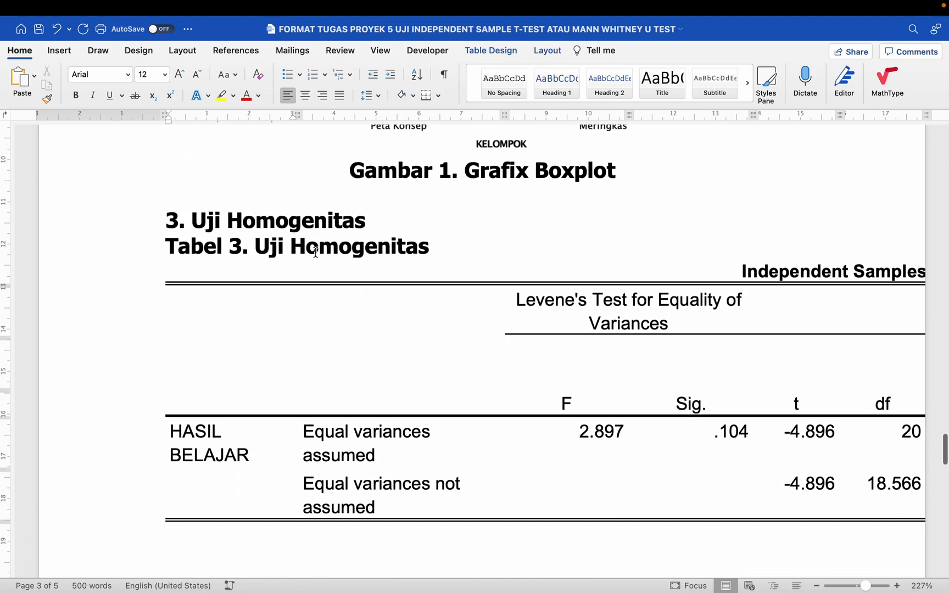
scroll(315, 252, "up", 3)
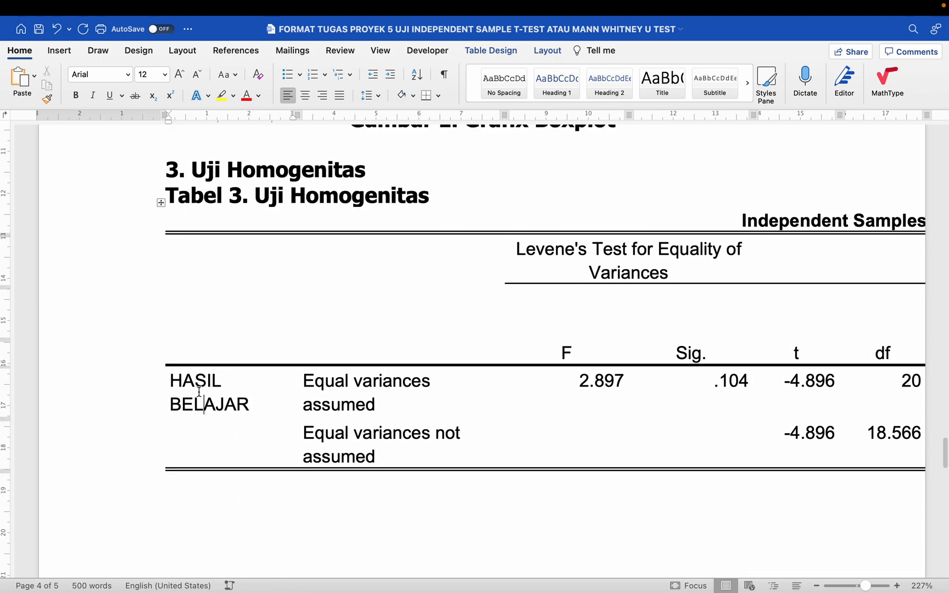
left_click(161, 203)
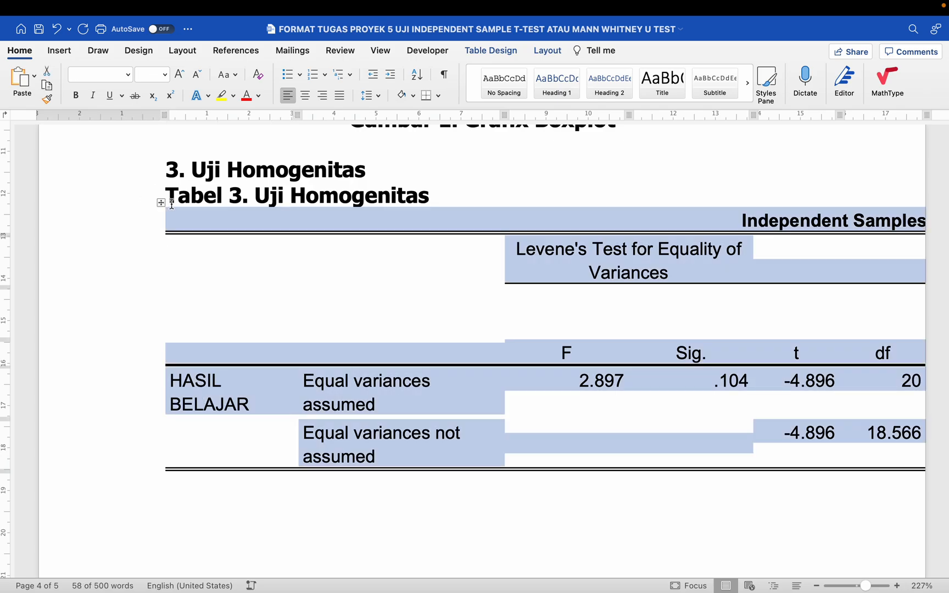
left_click(128, 76)
left_click(109, 189)
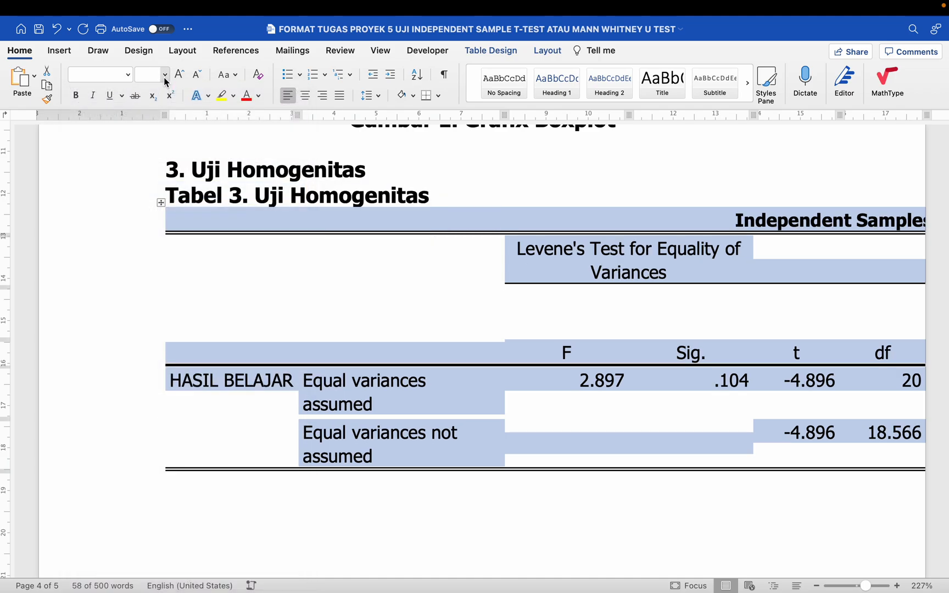
left_click(165, 75)
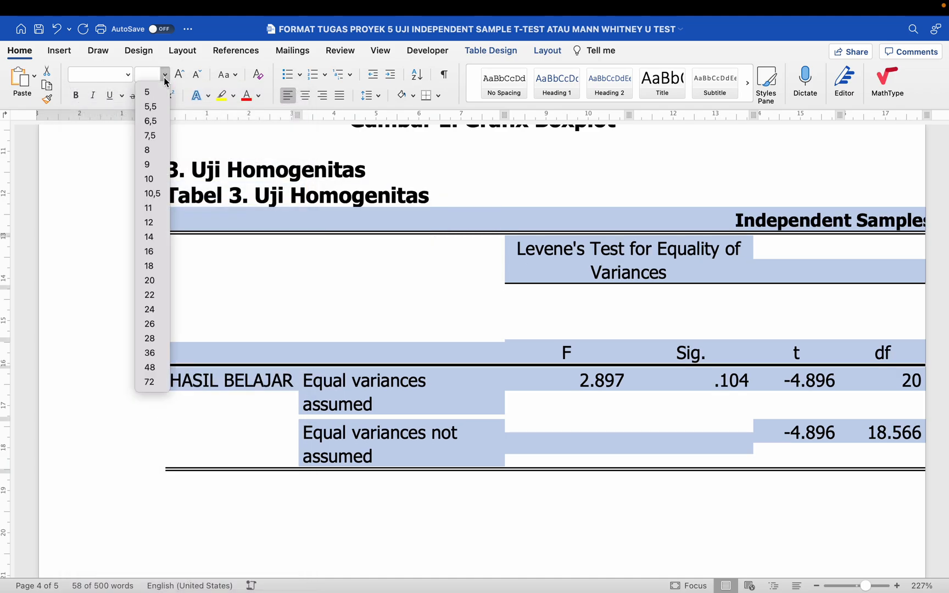
left_click(154, 214)
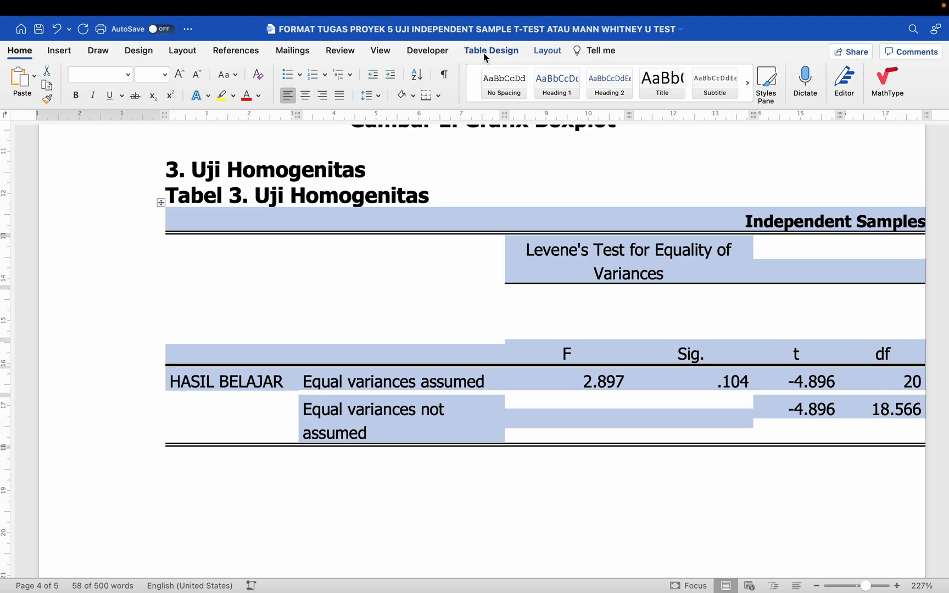
left_click(485, 52)
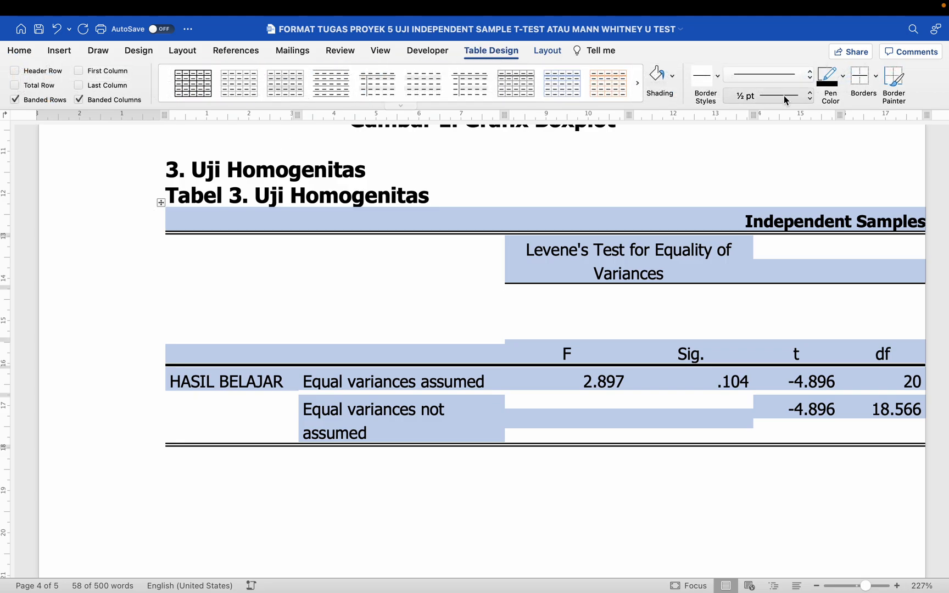
- Clear the table's borders, then apply bottom, top and inside horizontal borders only
left_click(875, 77)
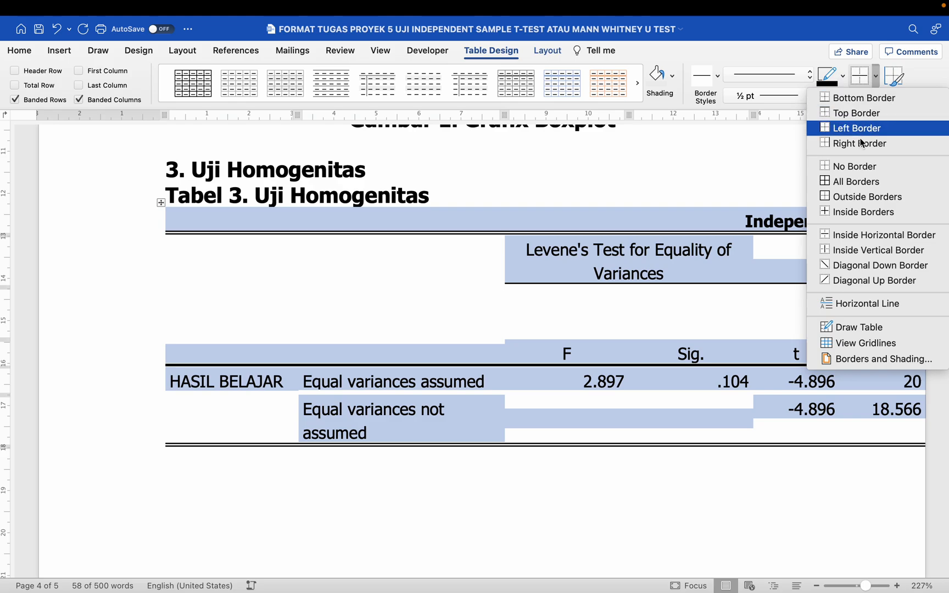
left_click(852, 173)
left_click(875, 77)
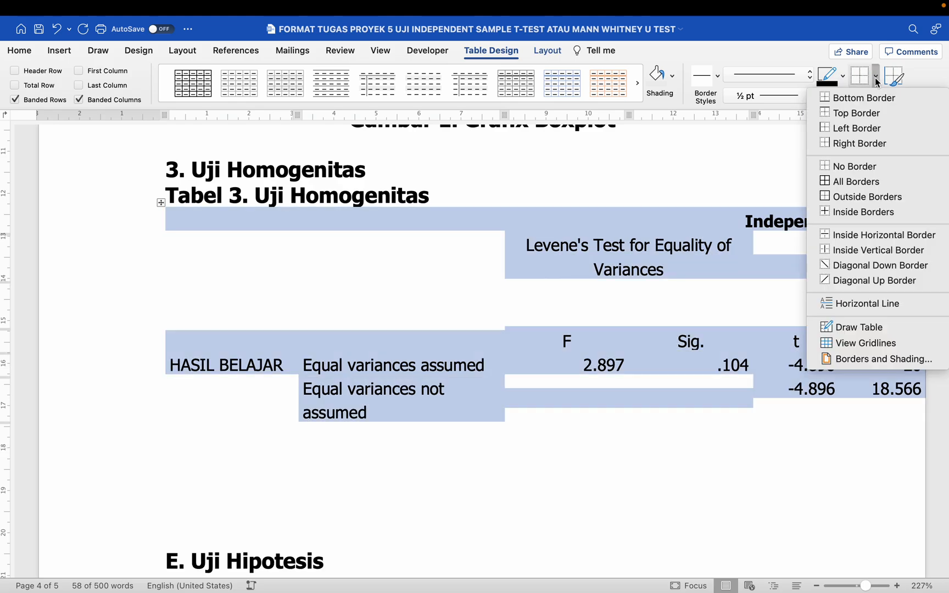
left_click(873, 98)
left_click(875, 77)
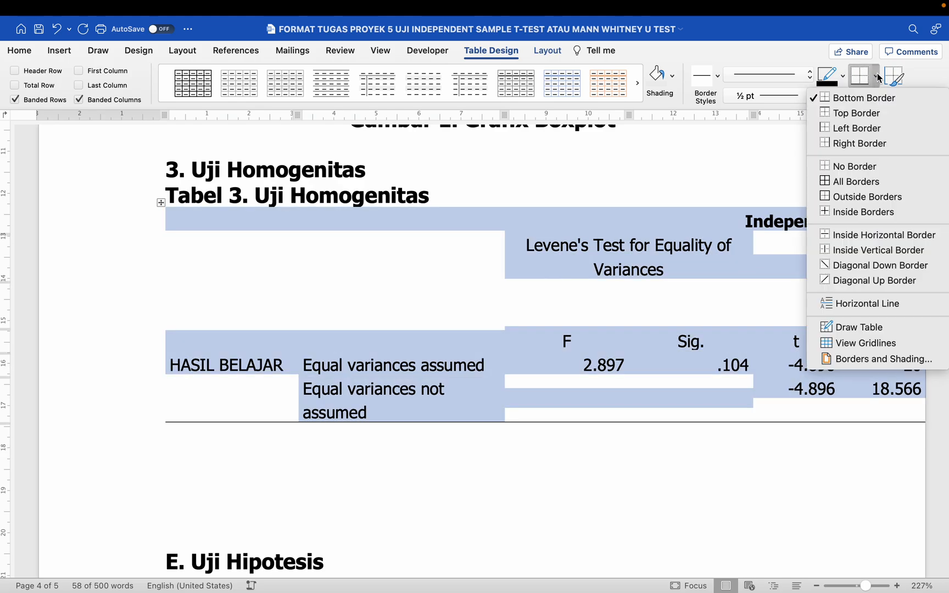
left_click(869, 114)
left_click(876, 77)
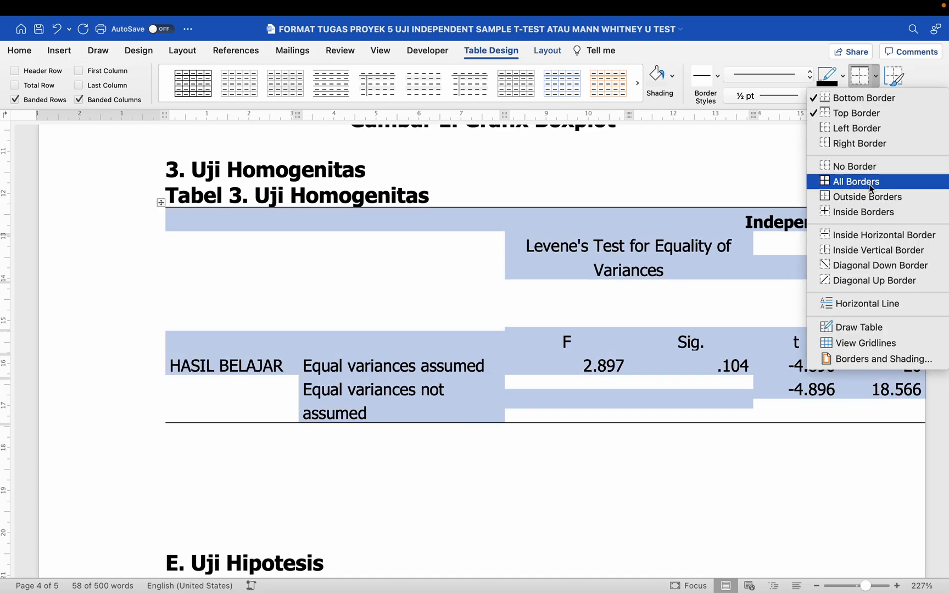
left_click(862, 235)
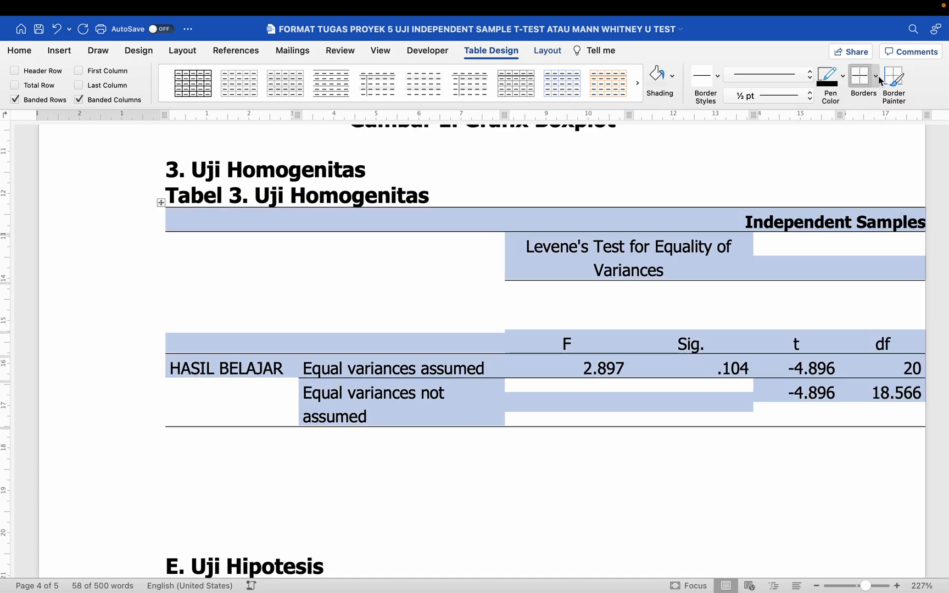
left_click(876, 77)
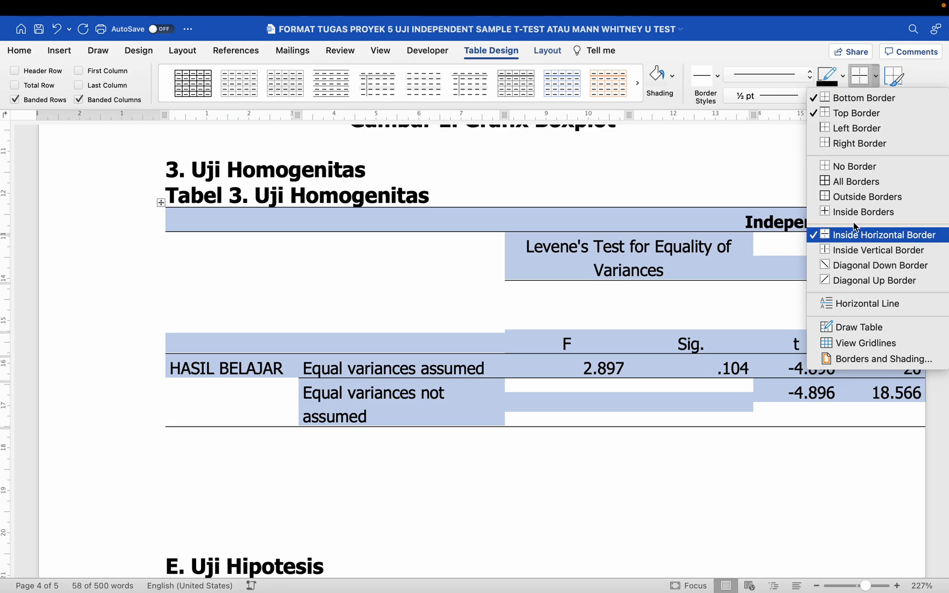
left_click(743, 29)
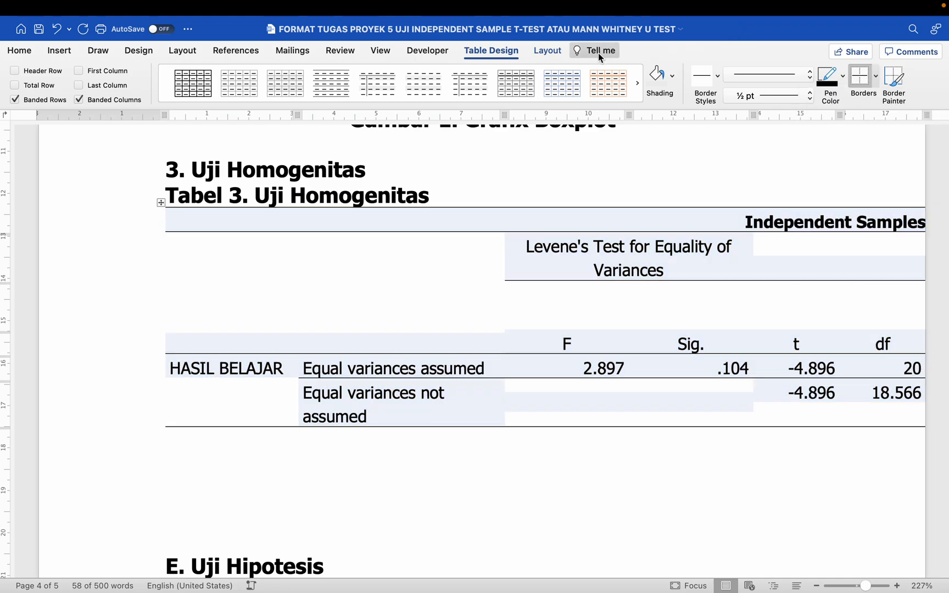
left_click(280, 243)
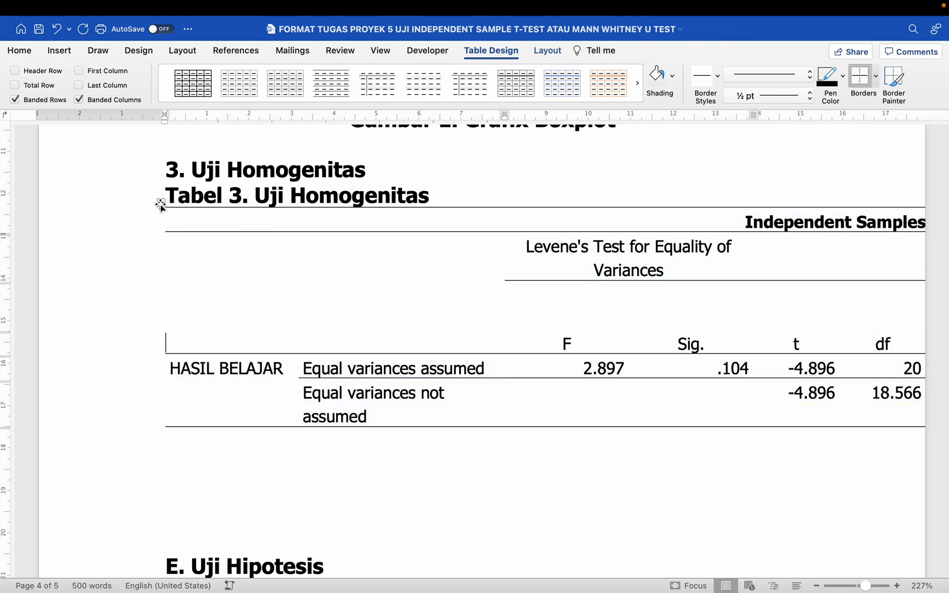
left_click(160, 203)
- AutoFit the table to its contents, then to the window width
left_click(549, 51)
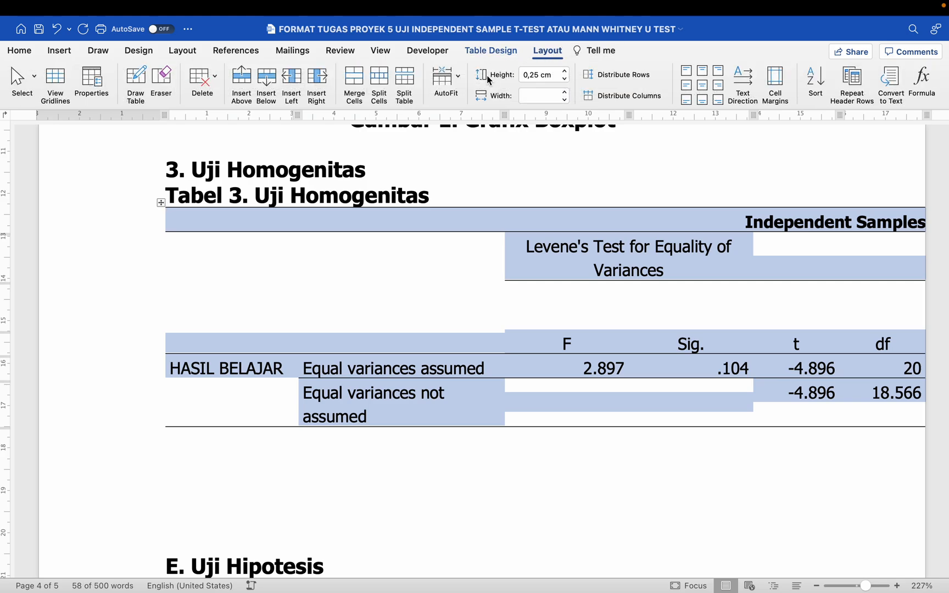
left_click(446, 77)
left_click(451, 98)
left_click(447, 82)
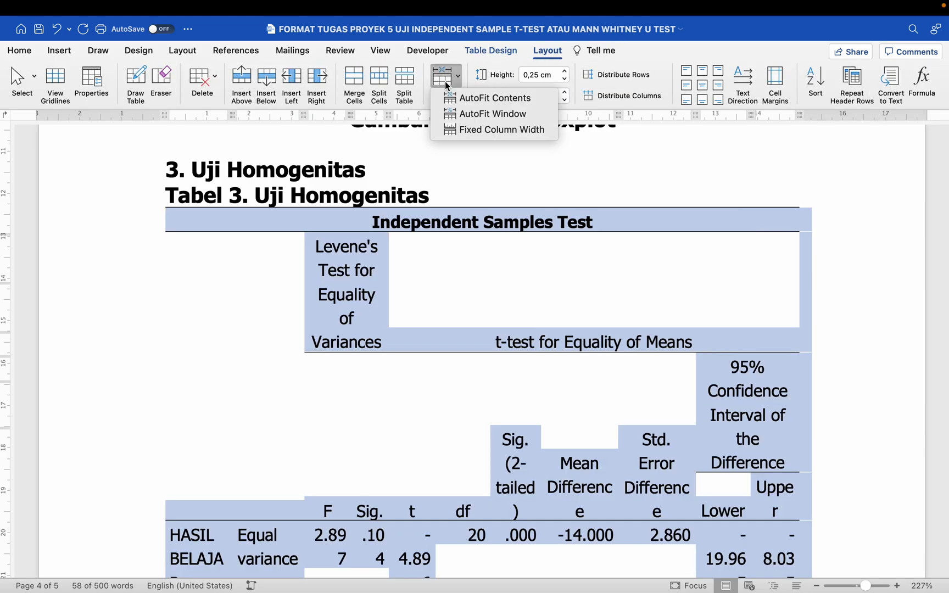
left_click(478, 114)
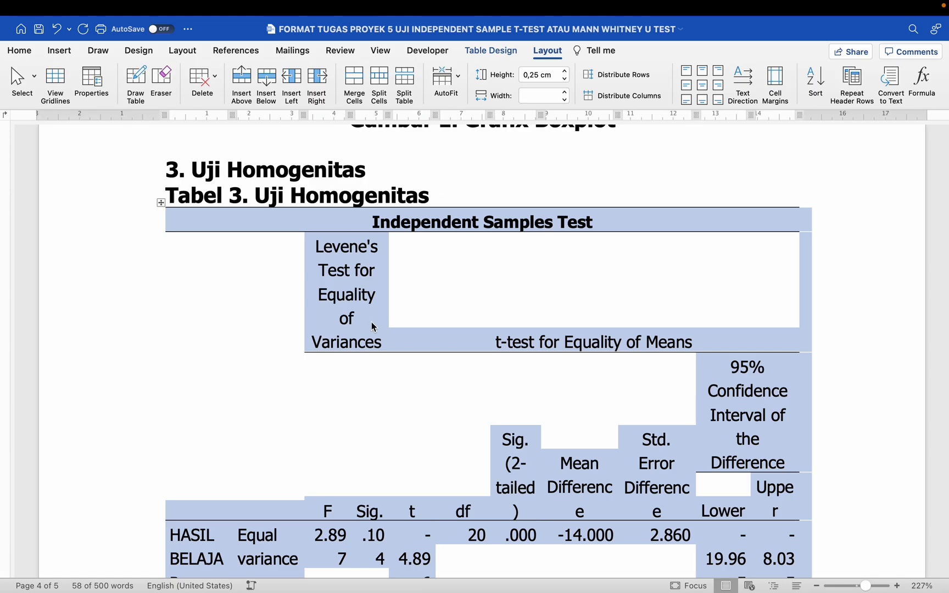
scroll(372, 327, "down", 5)
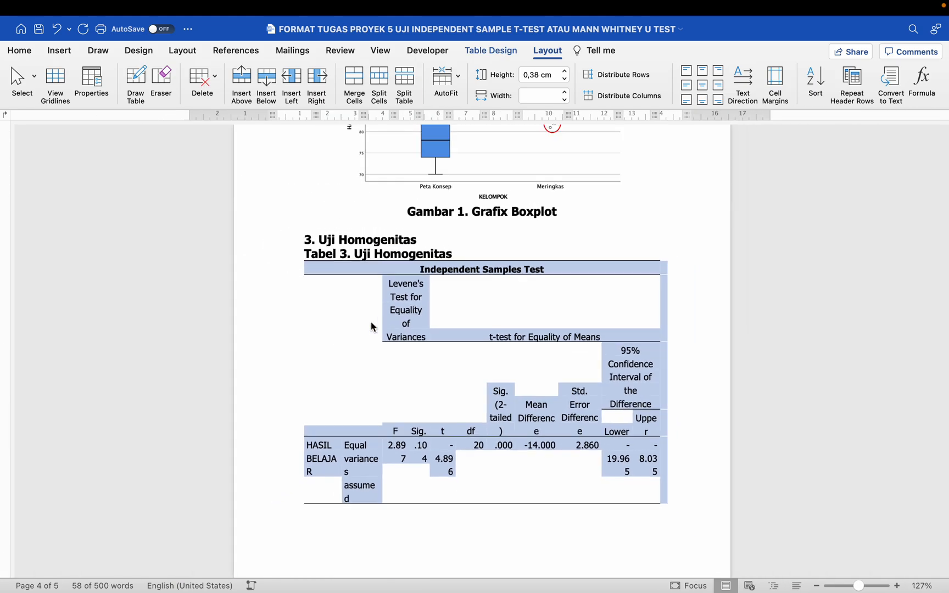
left_click(26, 53)
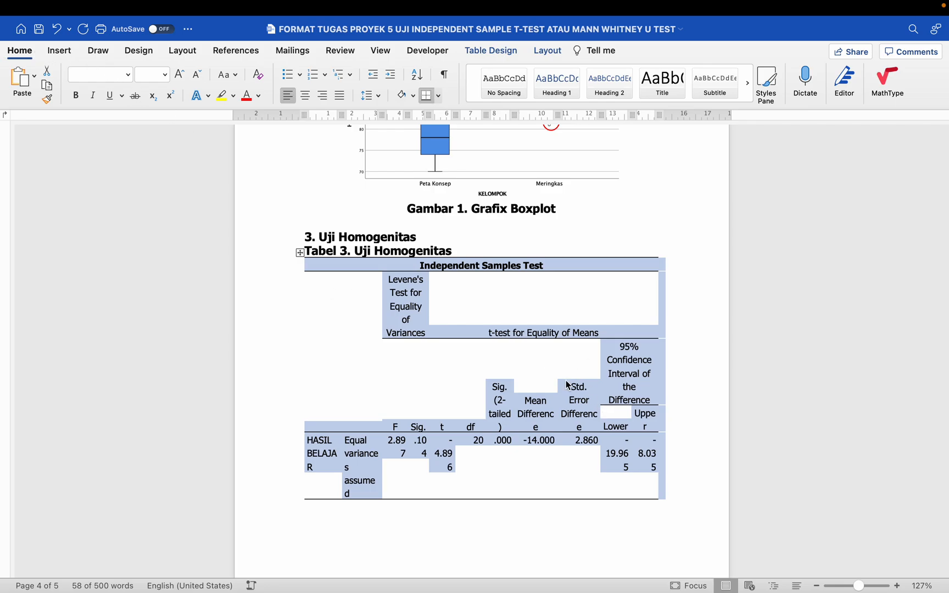
- Shrink the Tabel 3 table text to 7,5 pt
scroll(567, 384, "down", 3)
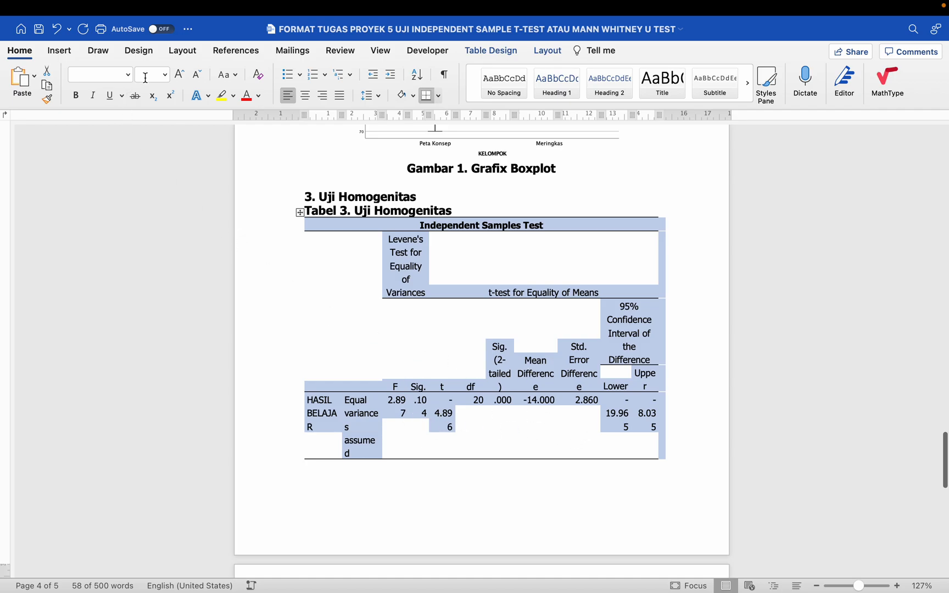
left_click(165, 76)
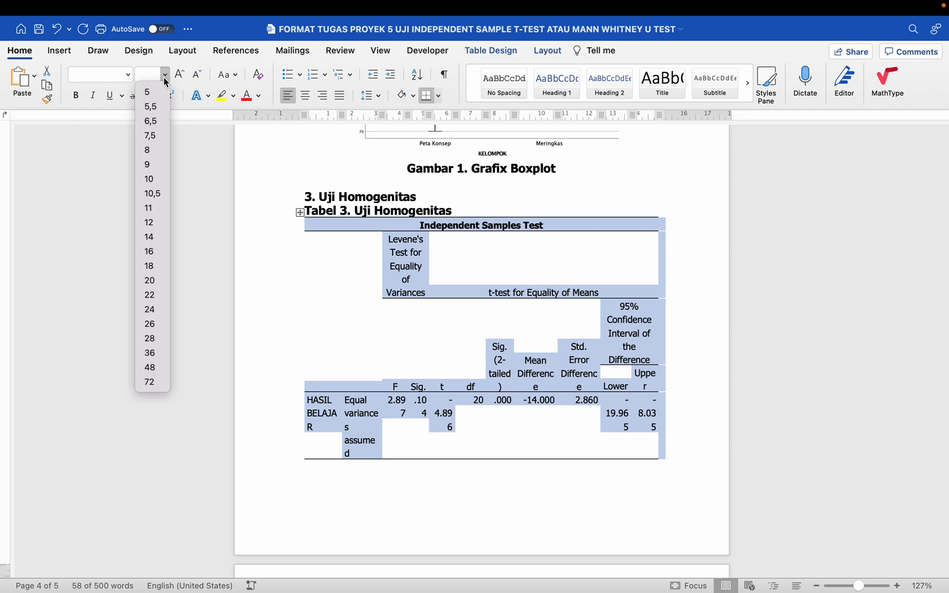
left_click(153, 150)
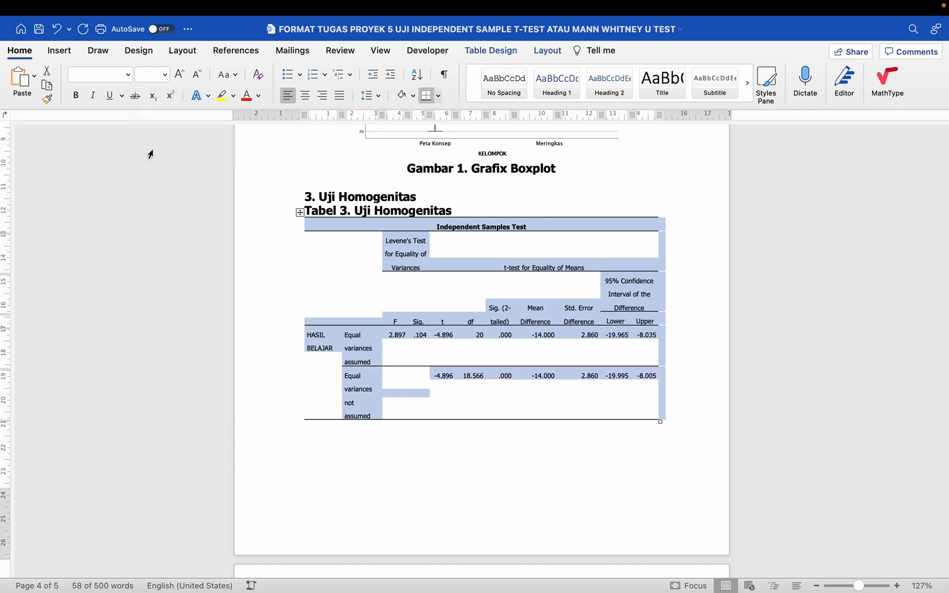
left_click(165, 77)
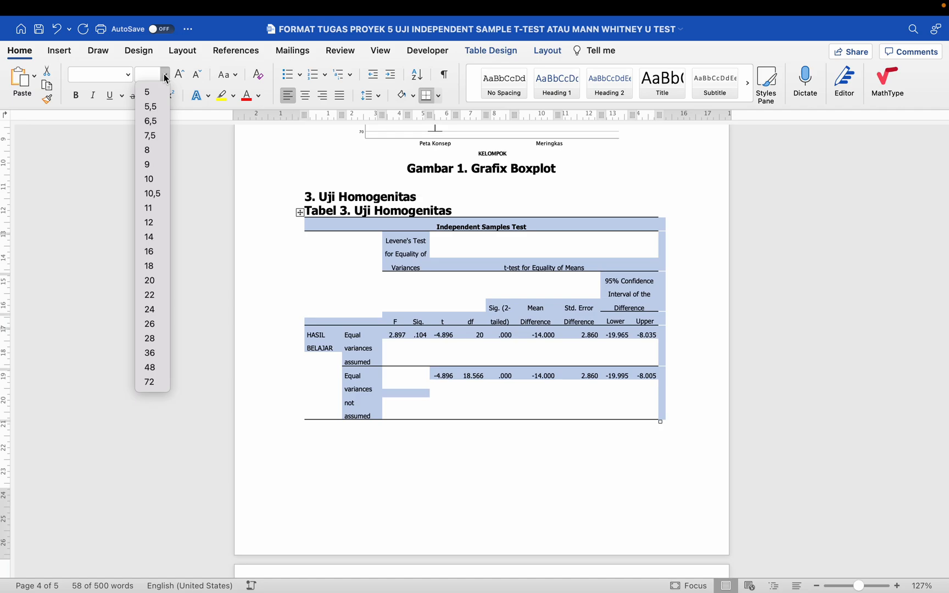
left_click(160, 138)
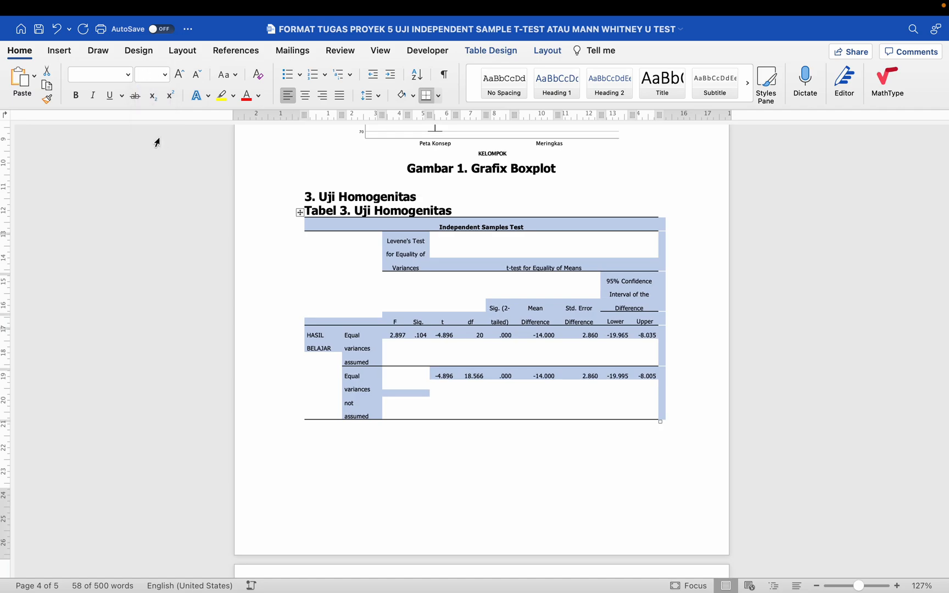
left_click(422, 280)
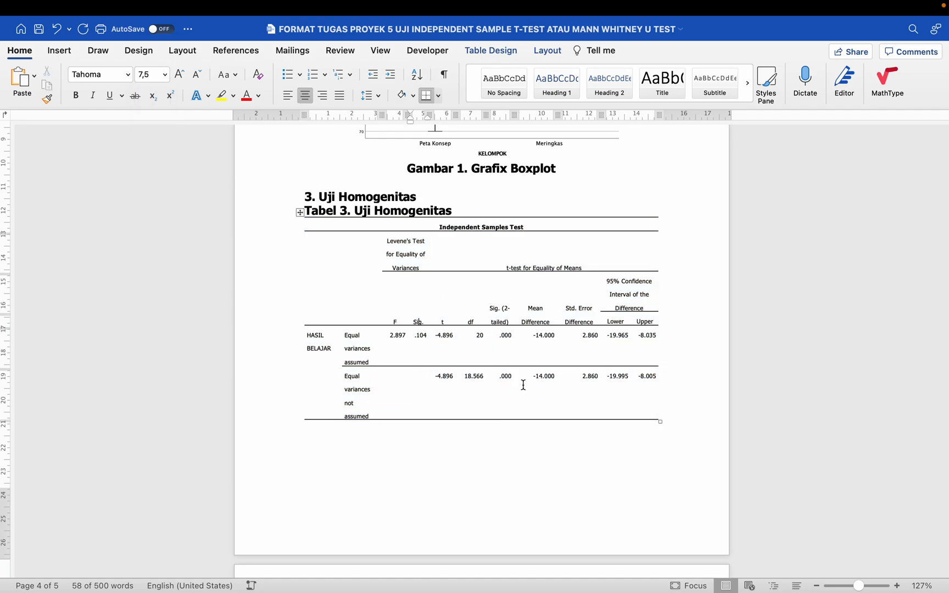
- Adjust the table's line spacing so its rows are tight and compact
left_click(299, 212)
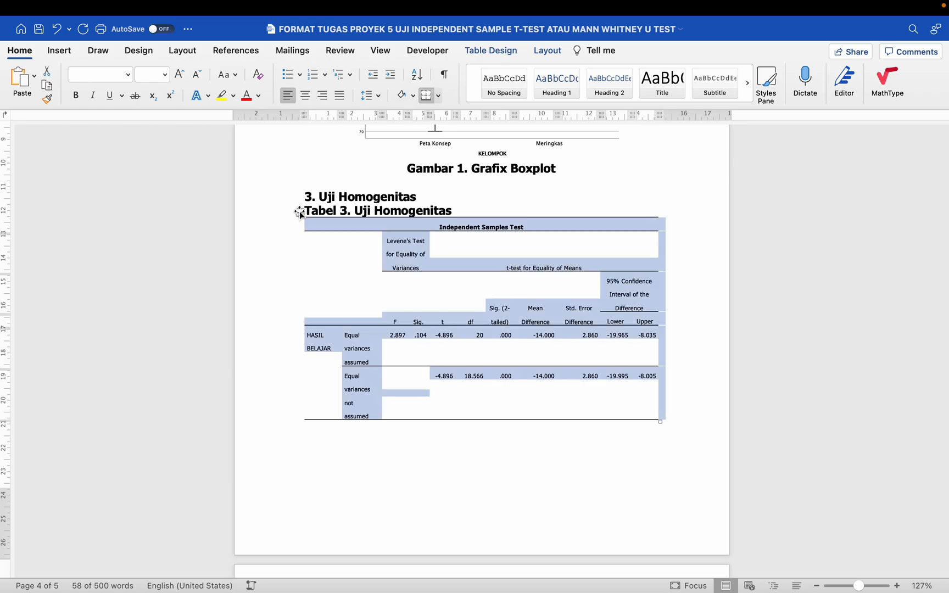
key("super+1")
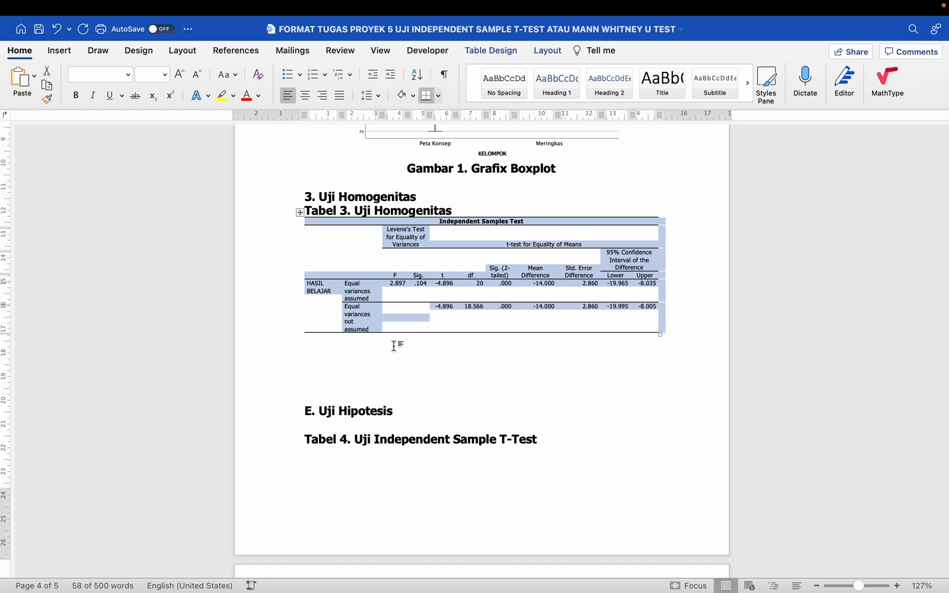
left_click(394, 346)
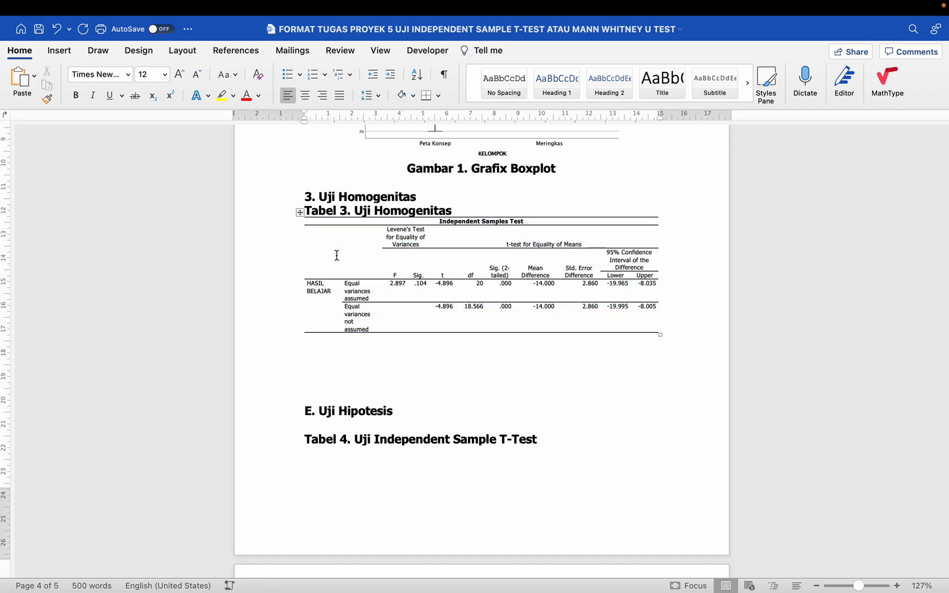
left_click(300, 213)
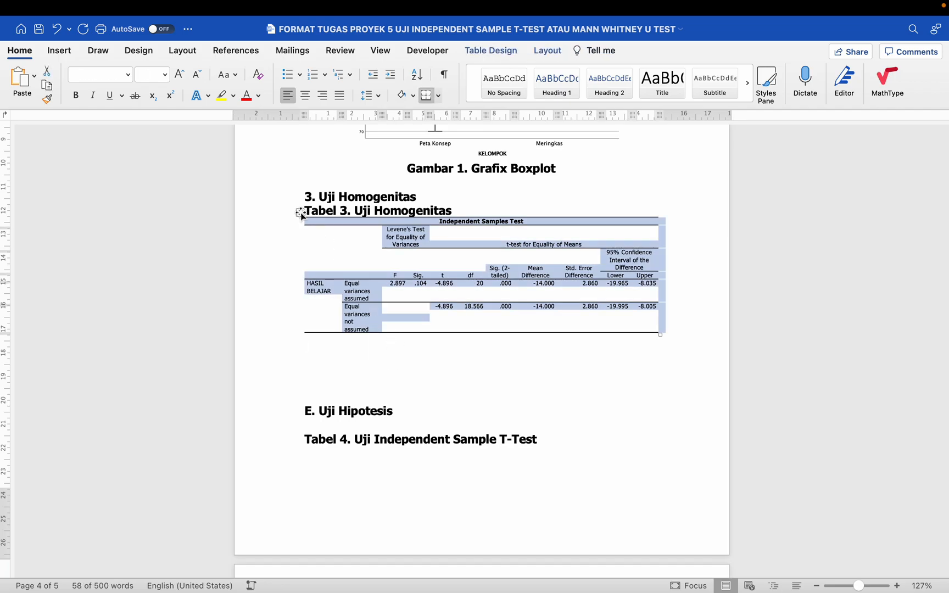
key("super+5")
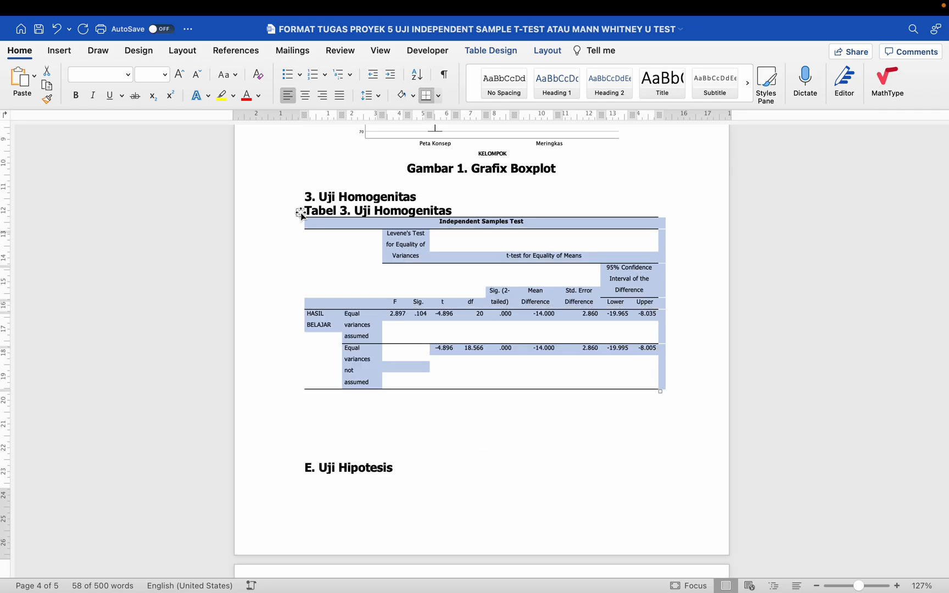
key("super+2")
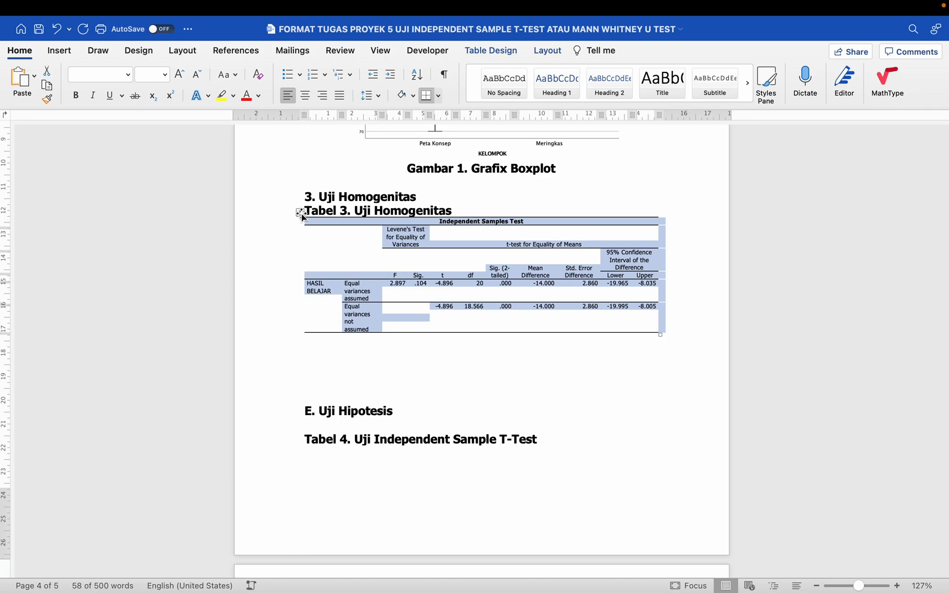
left_click(408, 318)
scroll(407, 318, "up", 5)
scroll(405, 318, "up", 4)
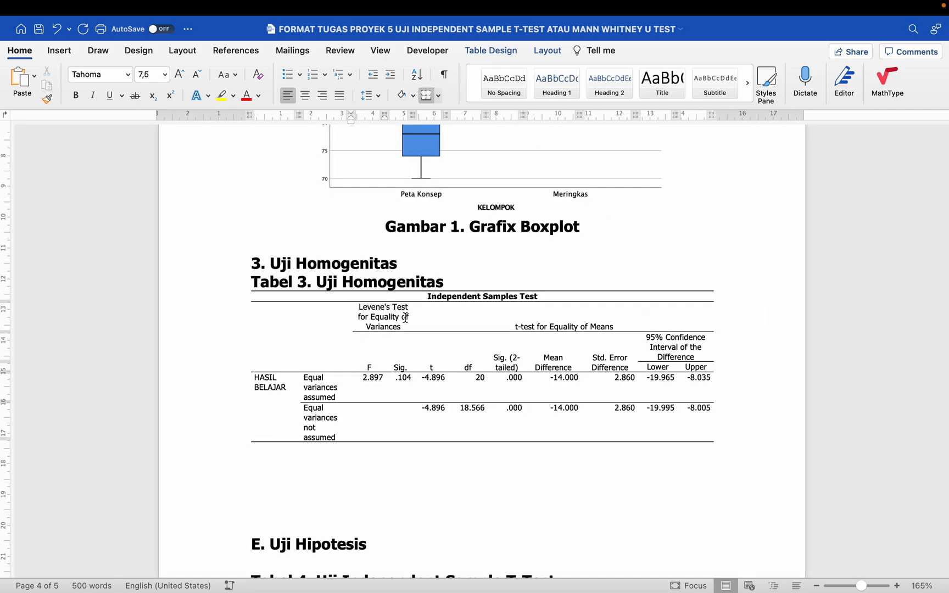
- Colour the Levene's Test heading, F 2.897 and Sig. .104 cells red
scroll(385, 274, "down", 2)
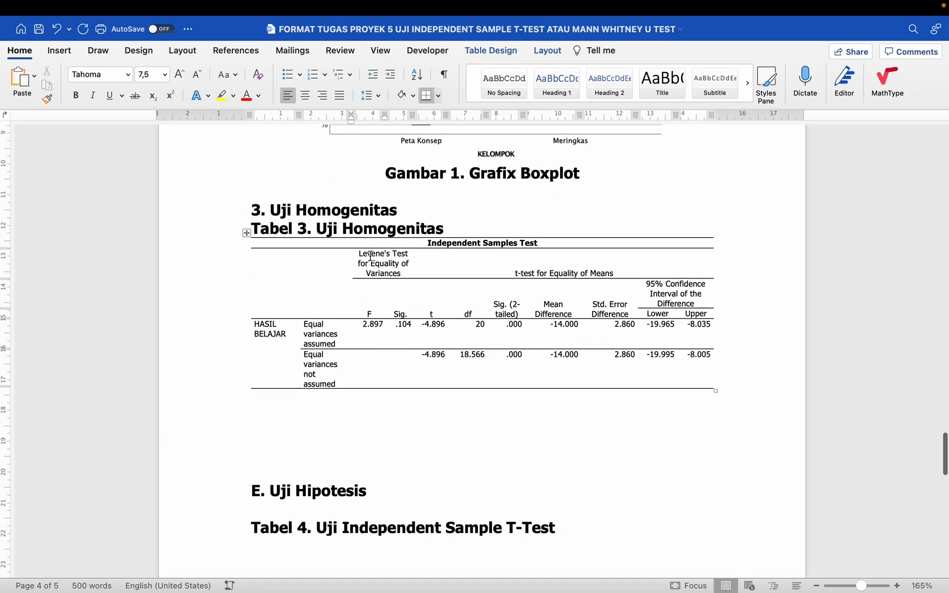
left_click_drag(373, 258, 405, 325)
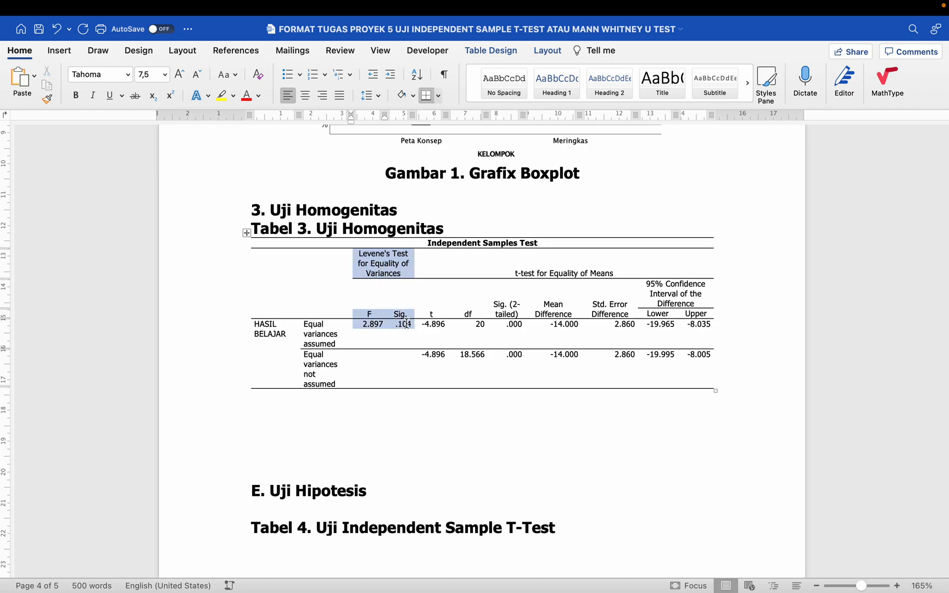
left_click(246, 97)
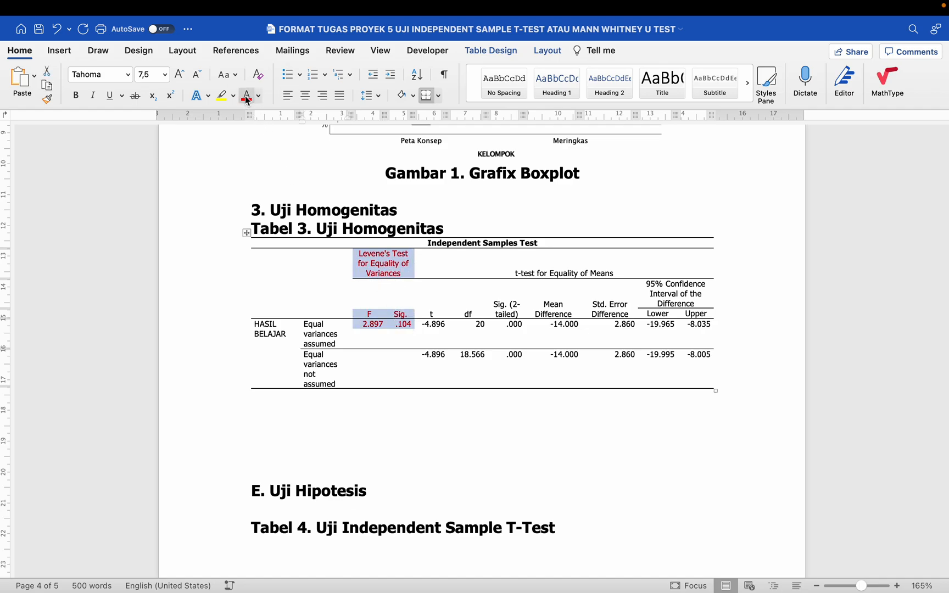
scroll(425, 312, "up", 2)
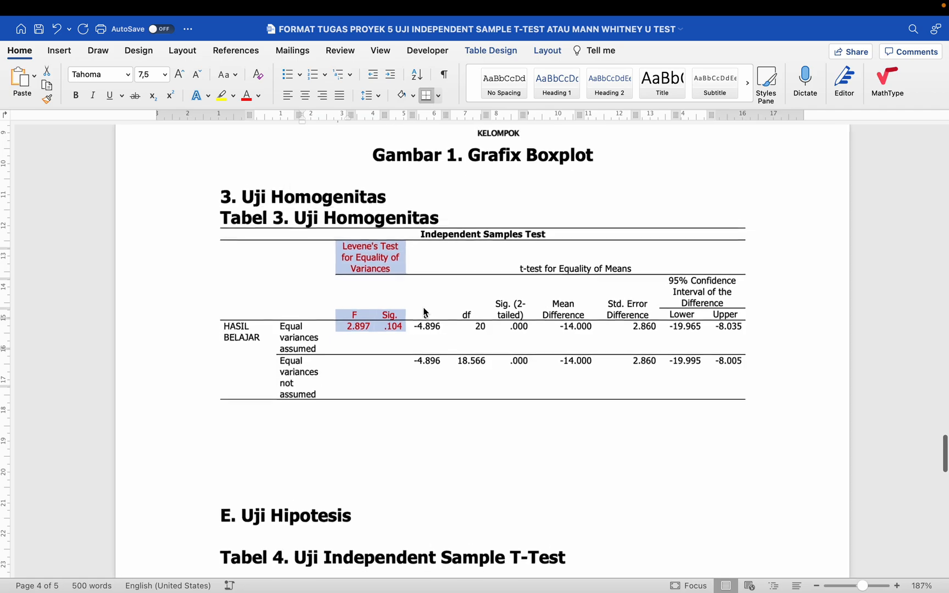
left_click(390, 338)
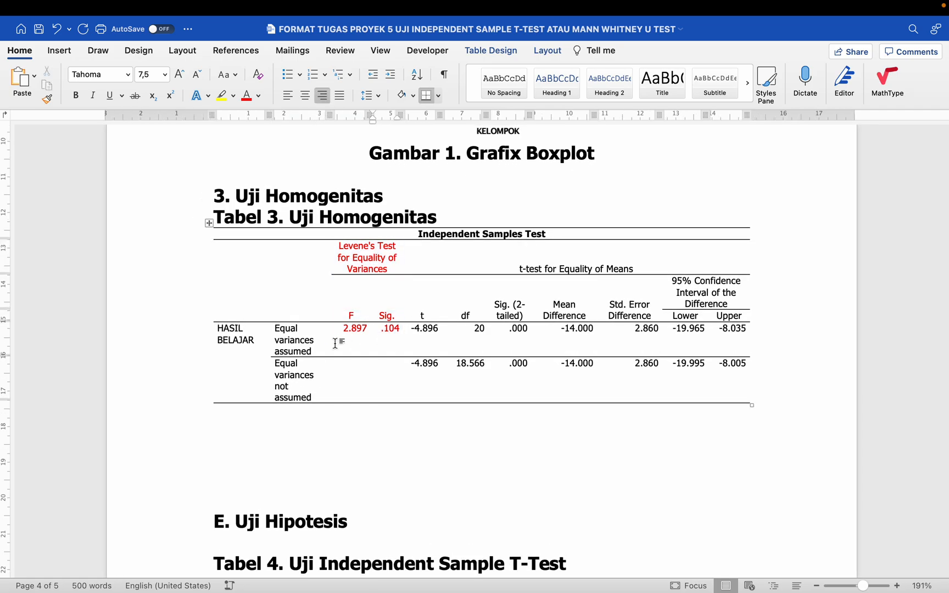
- Make the 'Equal variances assumed' label red
left_click_drag(323, 349, 275, 328)
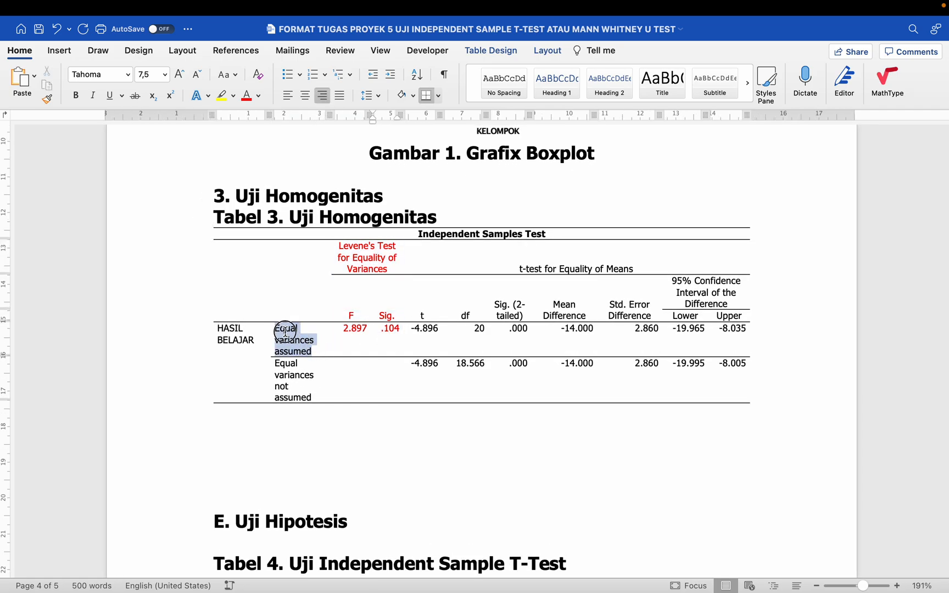
left_click(247, 100)
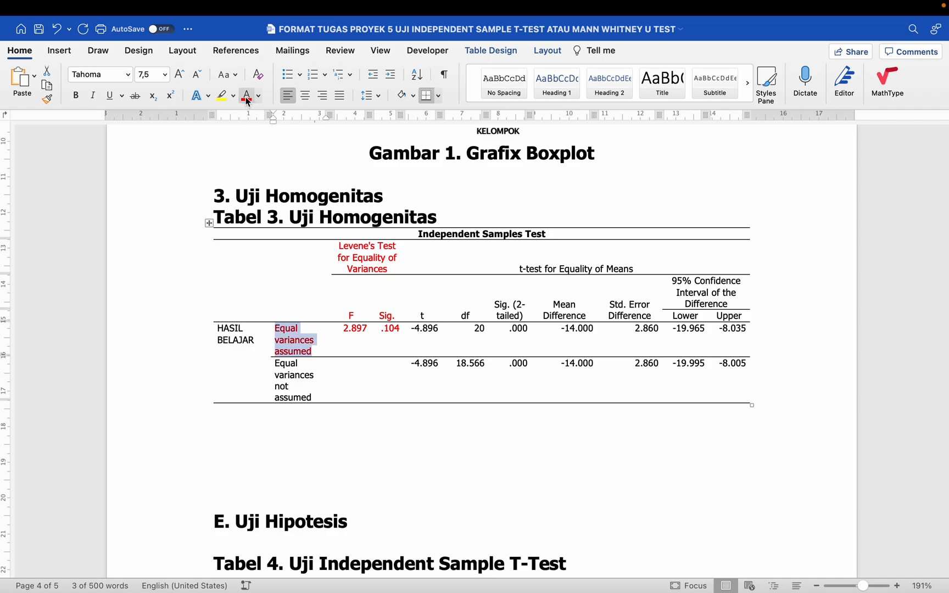
left_click(351, 330)
left_click_drag(351, 330, 392, 328)
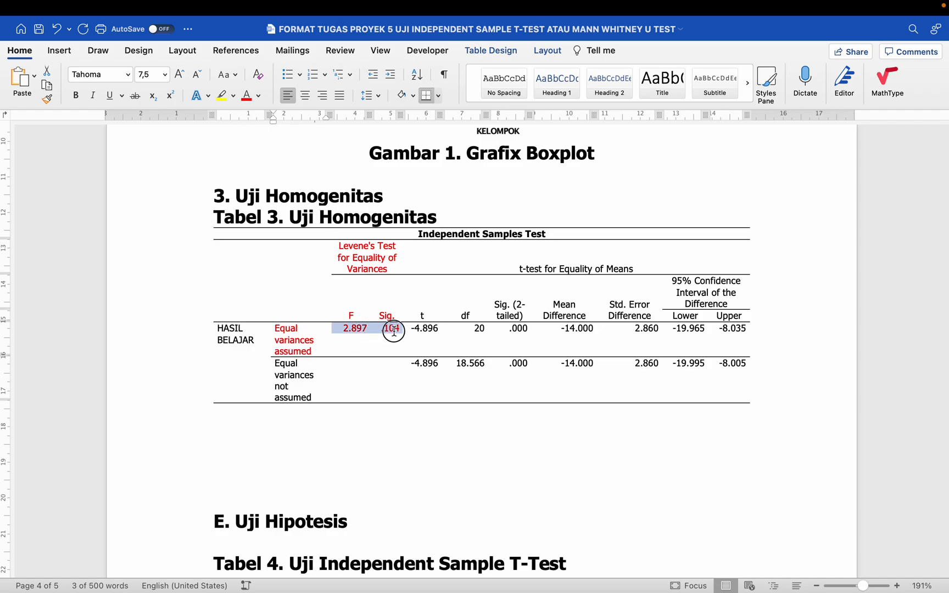
left_click(285, 330)
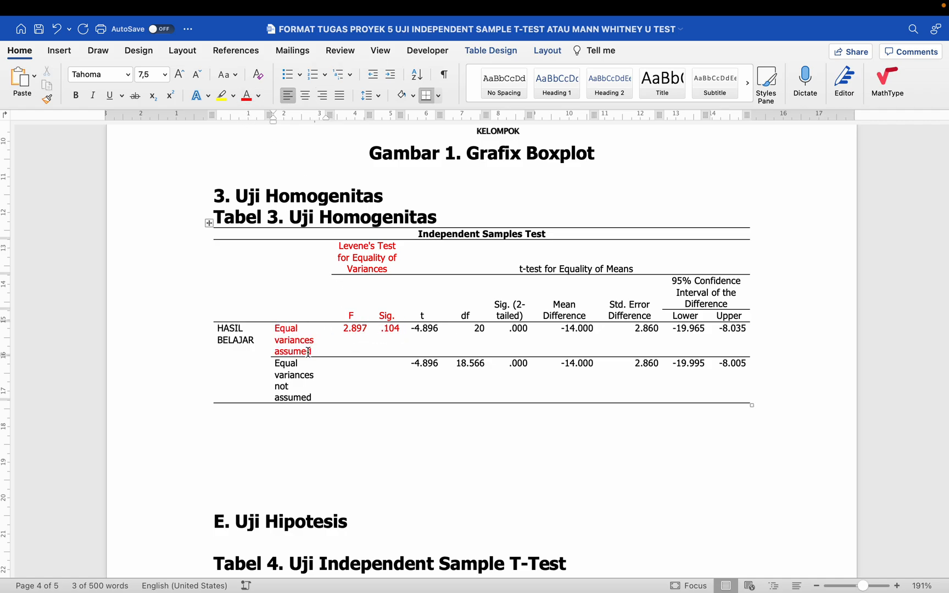
left_click_drag(275, 328, 290, 340)
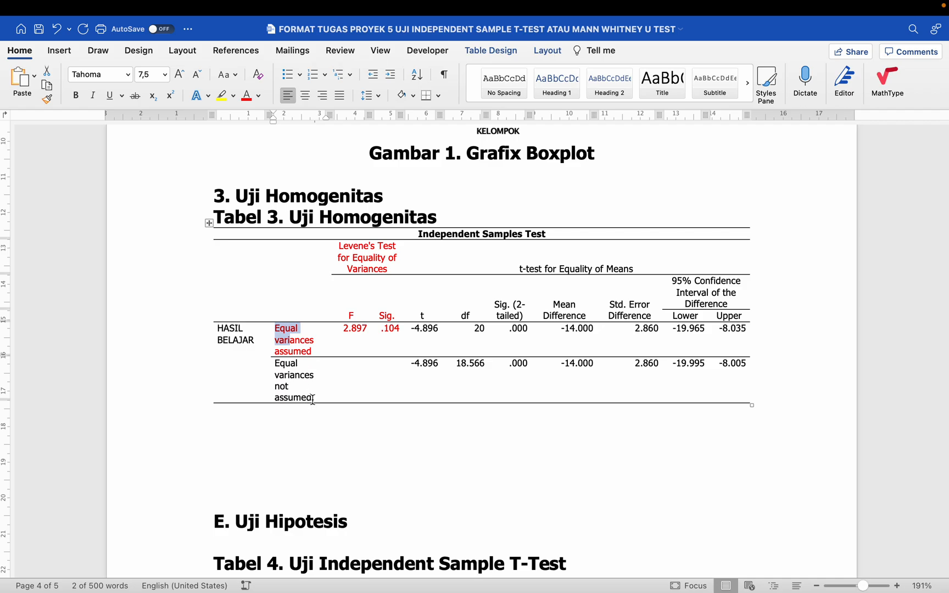
- Leave the table and add a blank line under the 3. Uji Homogenitas heading
left_click_drag(312, 400, 343, 372)
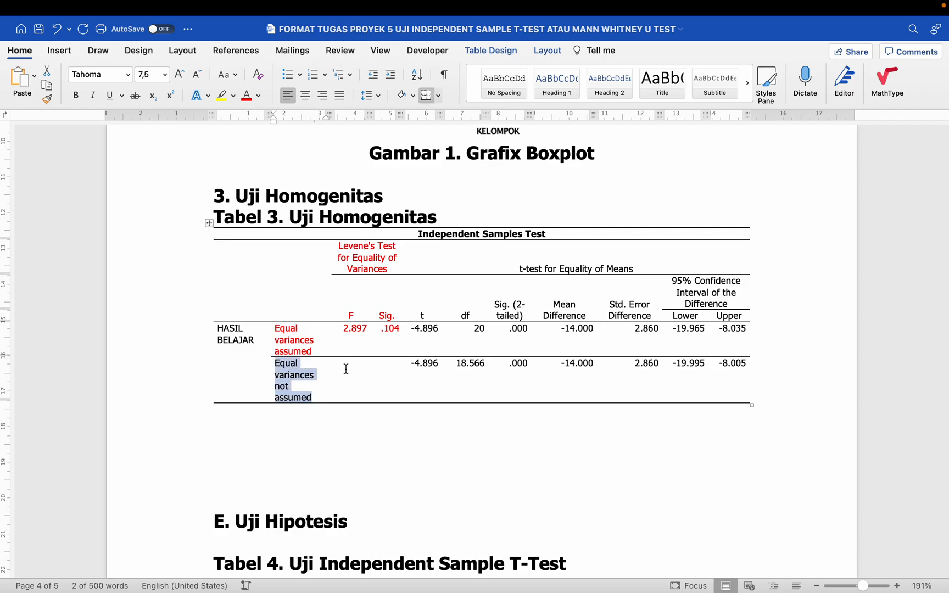
left_click(351, 365)
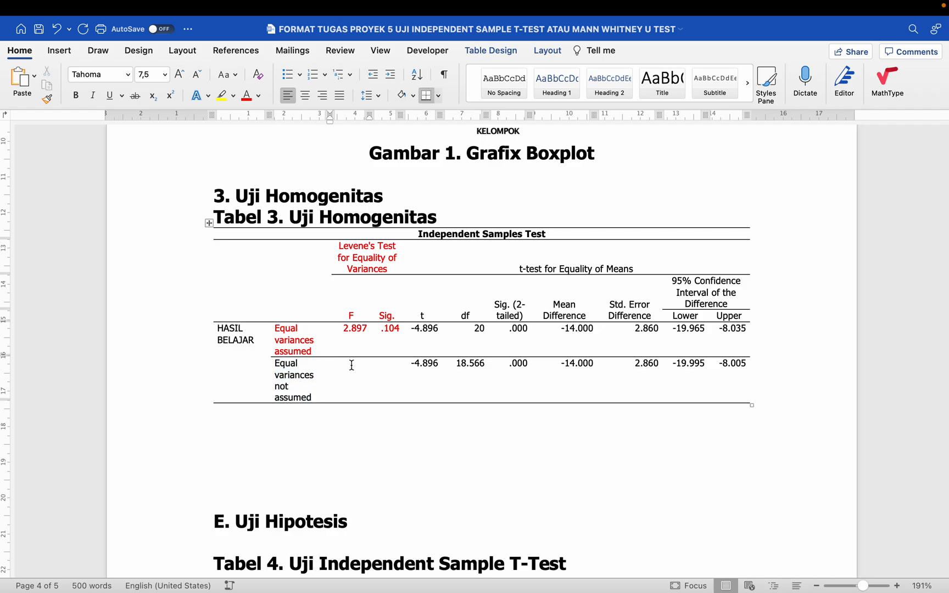
left_click_drag(351, 366, 388, 385)
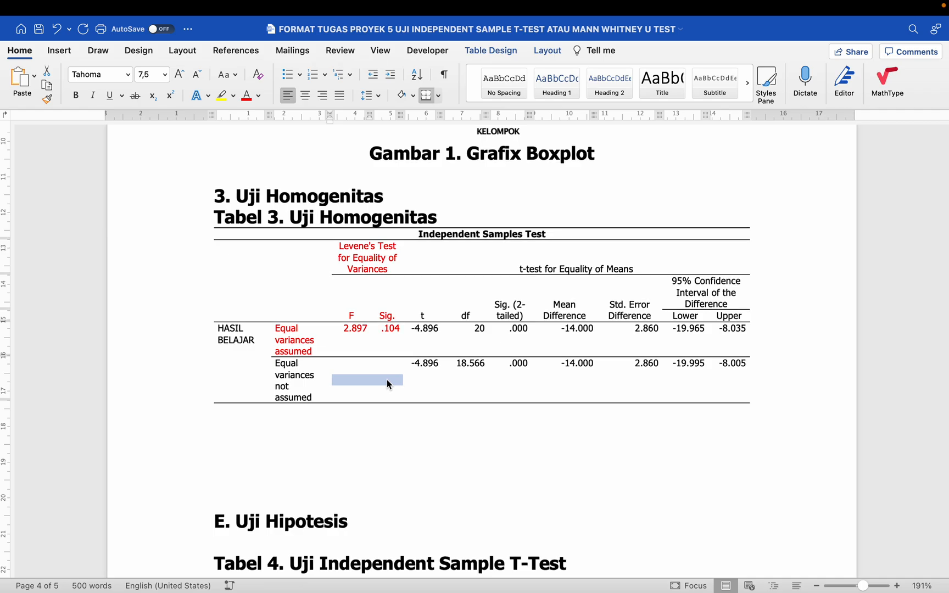
scroll(386, 379, "down", 2)
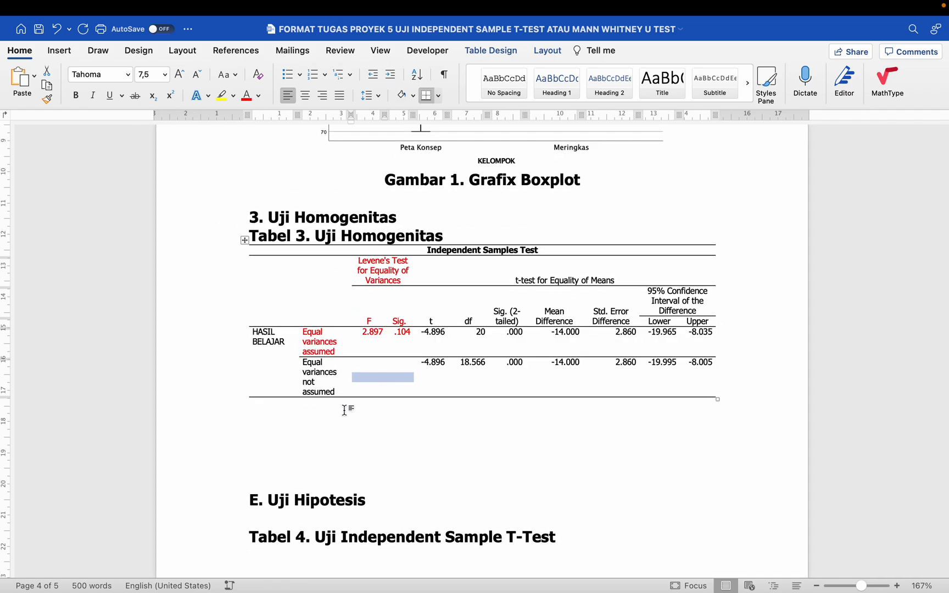
left_click(347, 408)
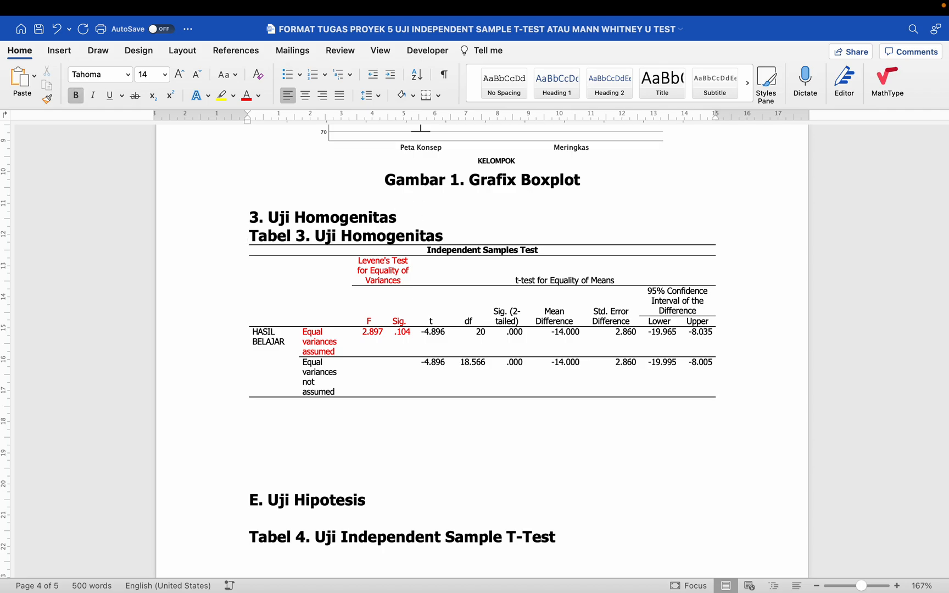
key("Return")
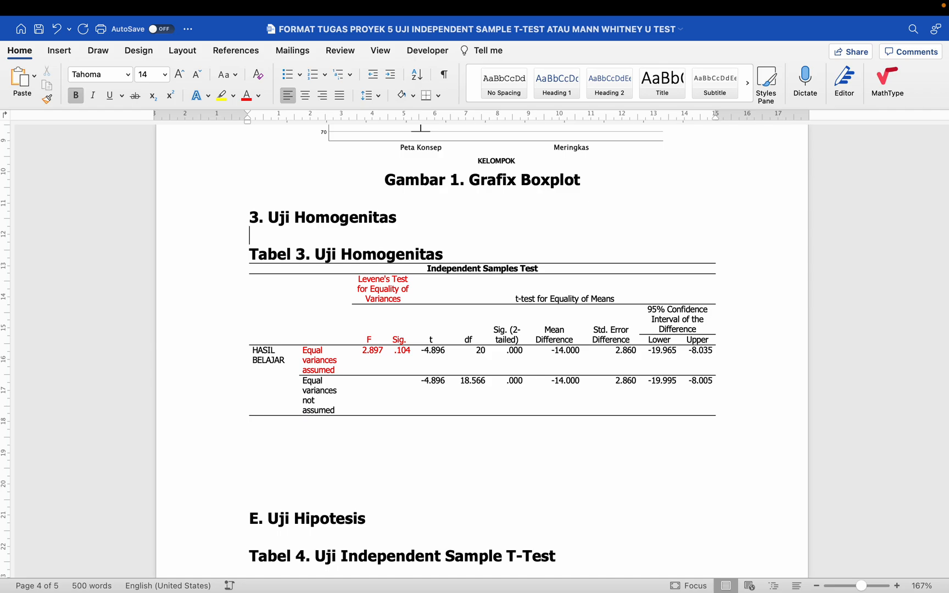
- Add another blank line under the heading and switch bold off for the new text
key("Return")
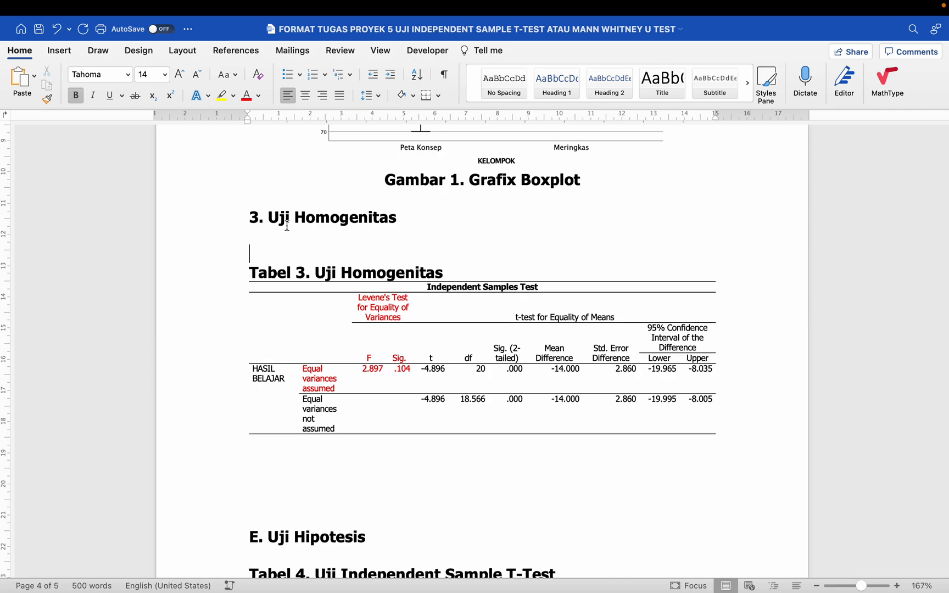
left_click(282, 232)
left_click(236, 275)
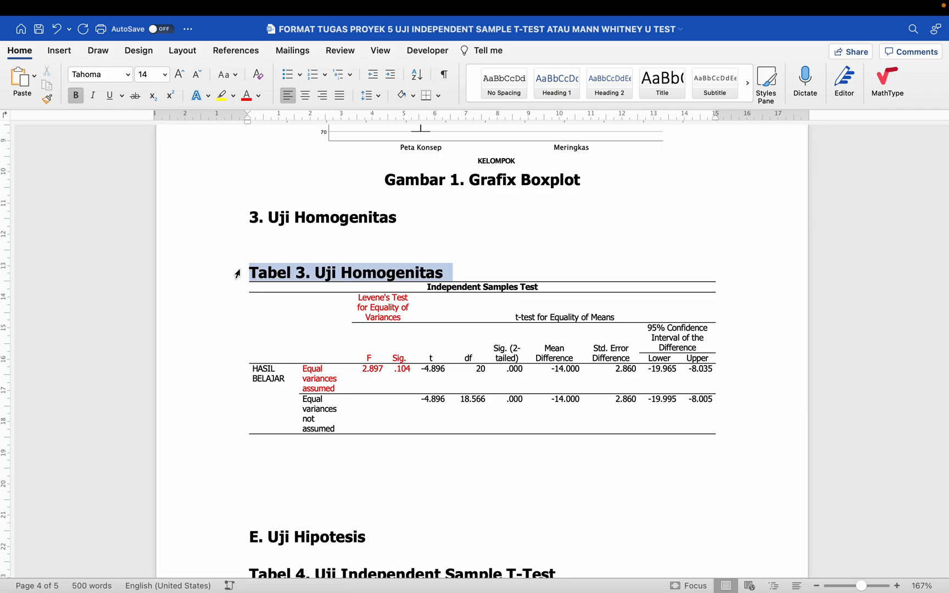
left_click(254, 235)
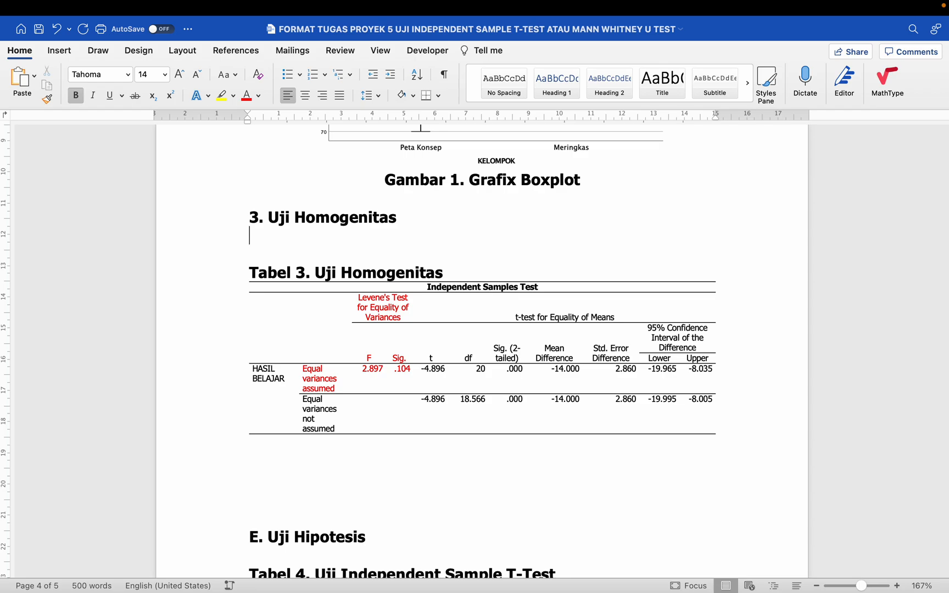
type("U")
key("BackSpace")
key("cmd+b")
- Type 'Hasil uji homogenitas diketahui bahwa varian data hasil belajar kedua kelompok bersifat homogen', justified
type("Hasi")
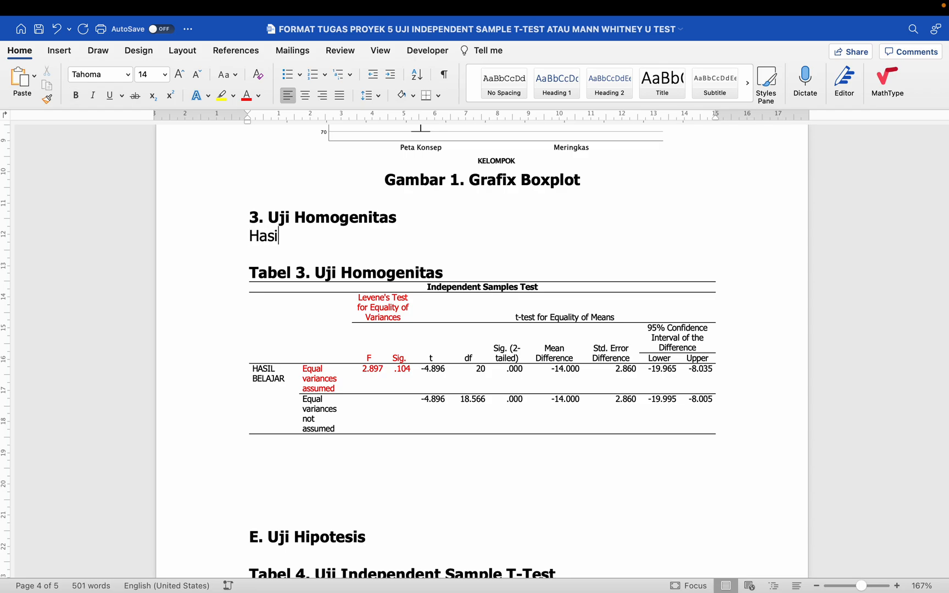
type("l uji homogenitas diketah")
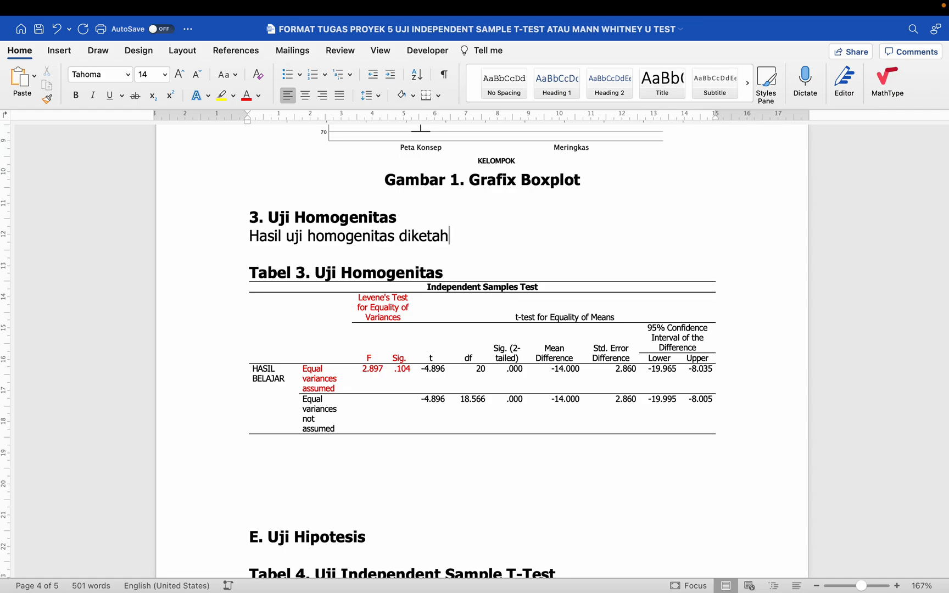
type("ui bahwa ")
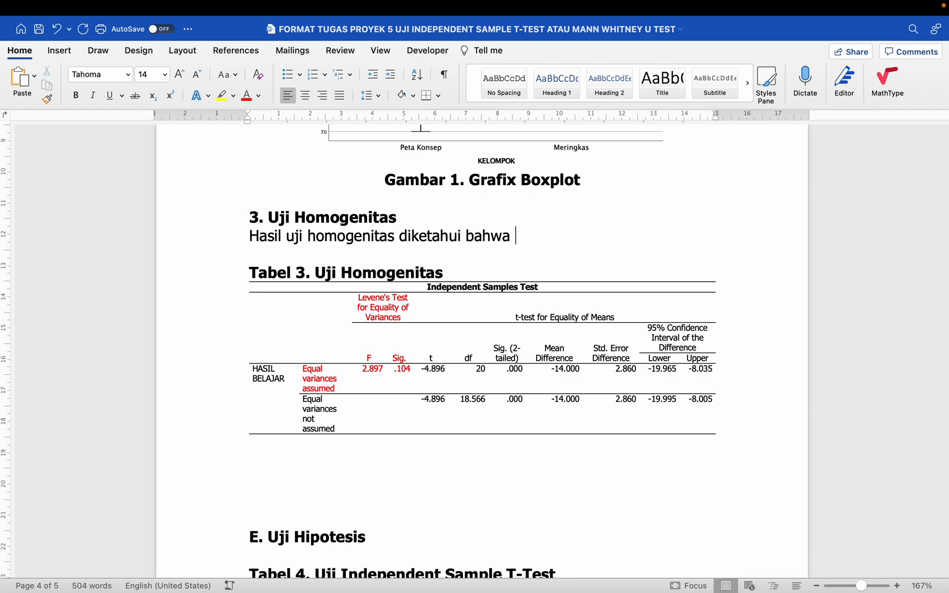
type("varian")
type("hasil")
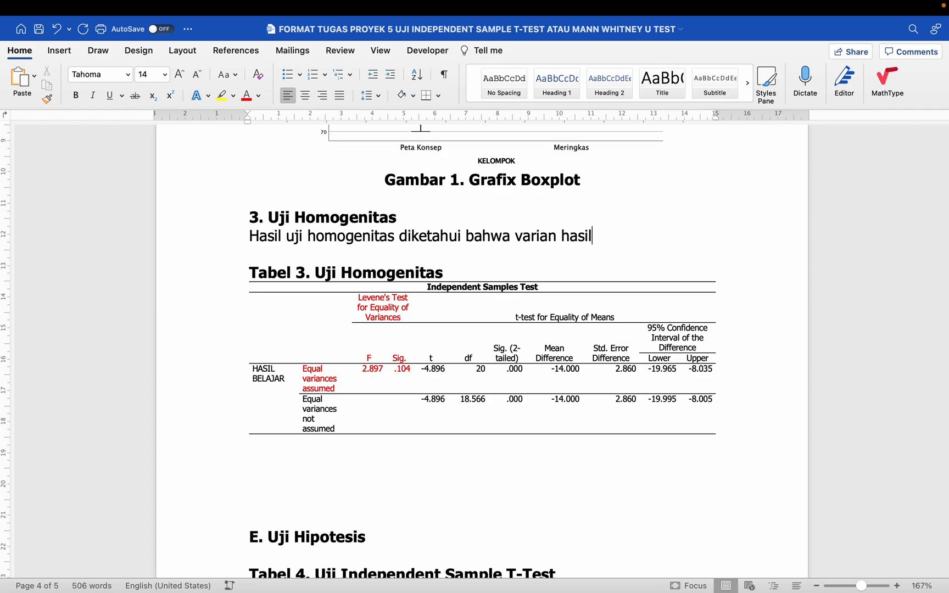
type(" belajar kedua kel")
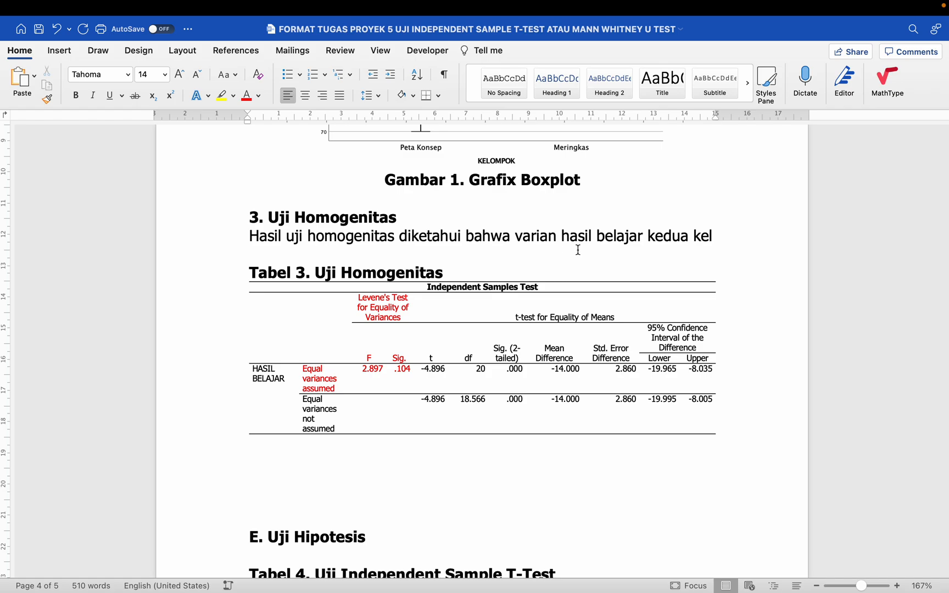
left_click(561, 236)
type("data")
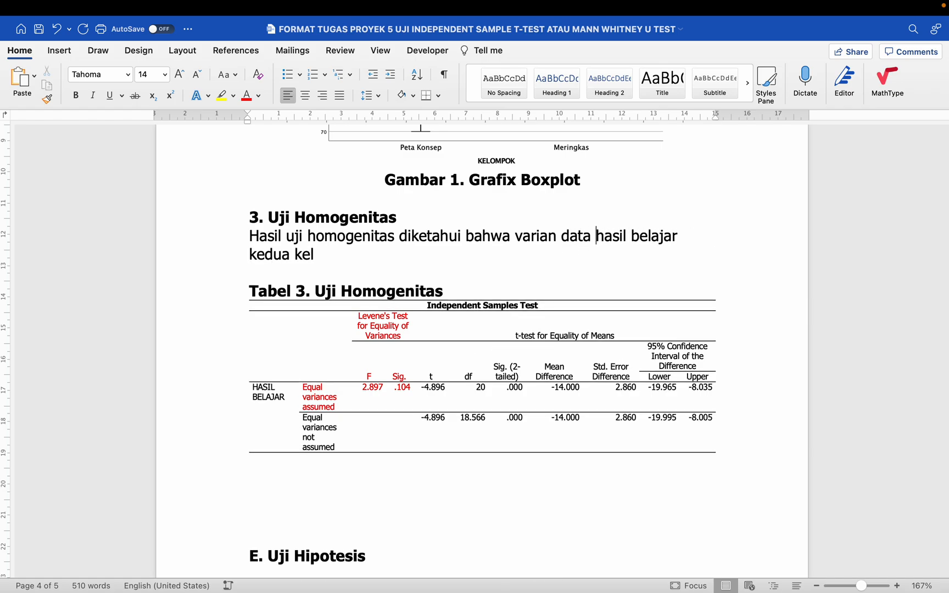
left_click(412, 248)
type("o")
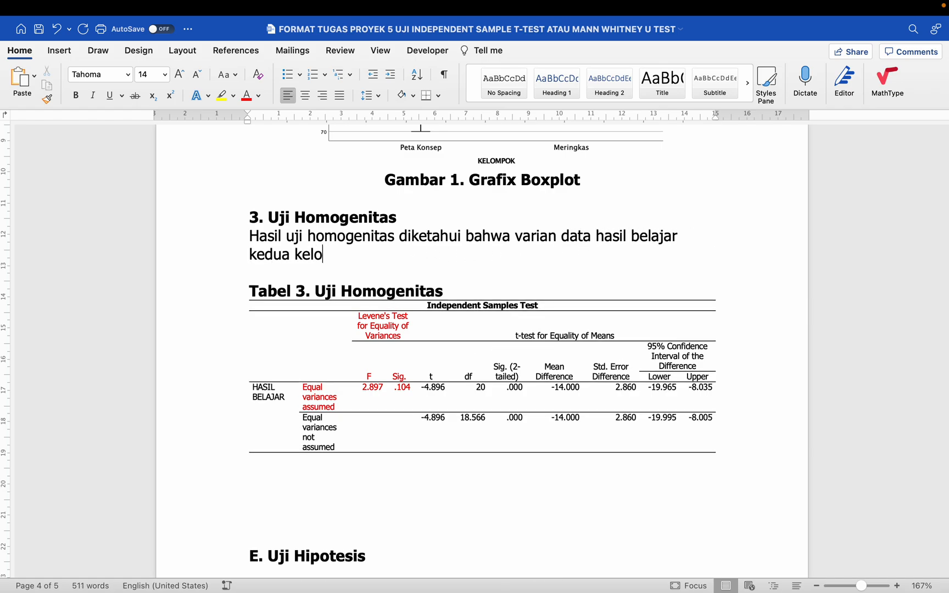
type("mpok ber")
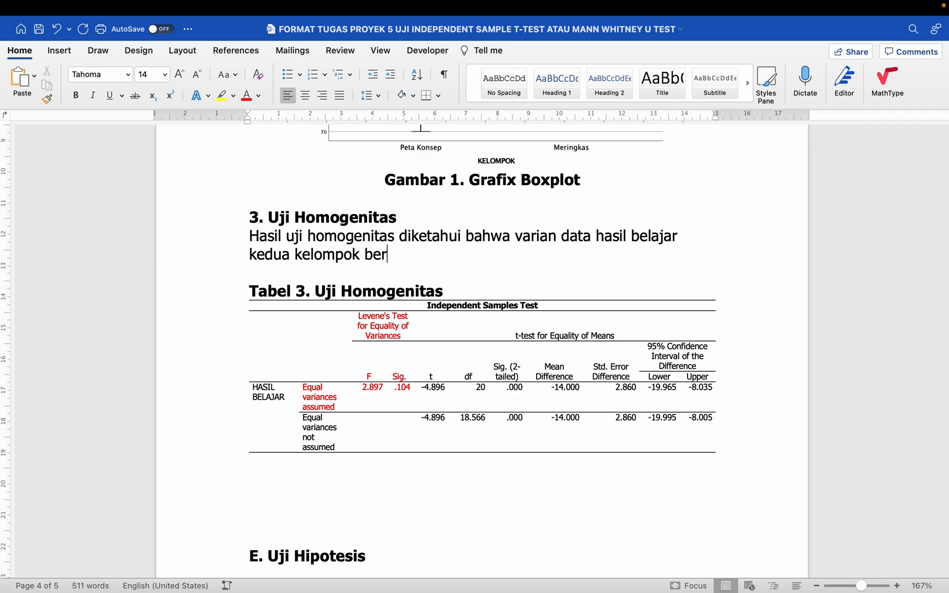
type("sifat homogen")
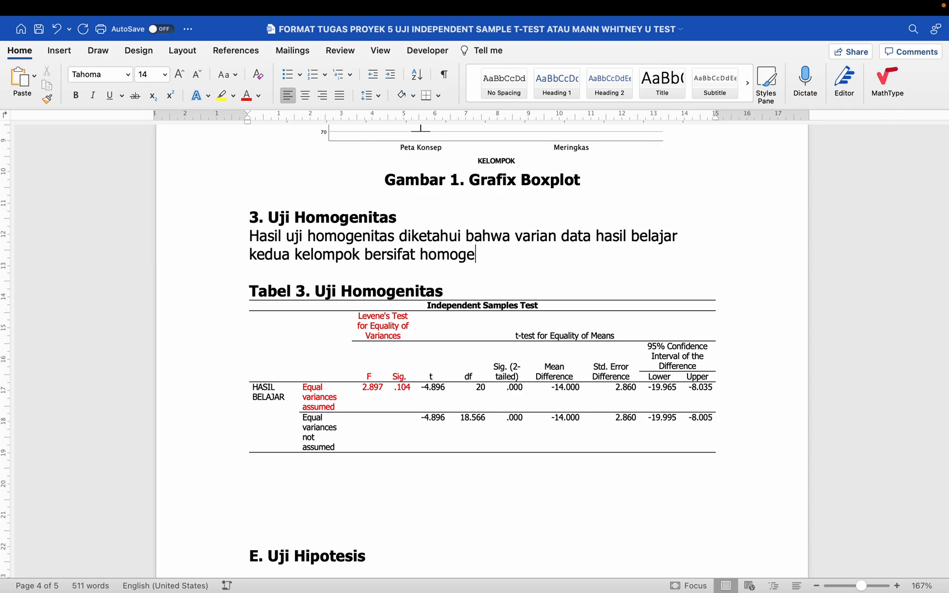
left_click(344, 96)
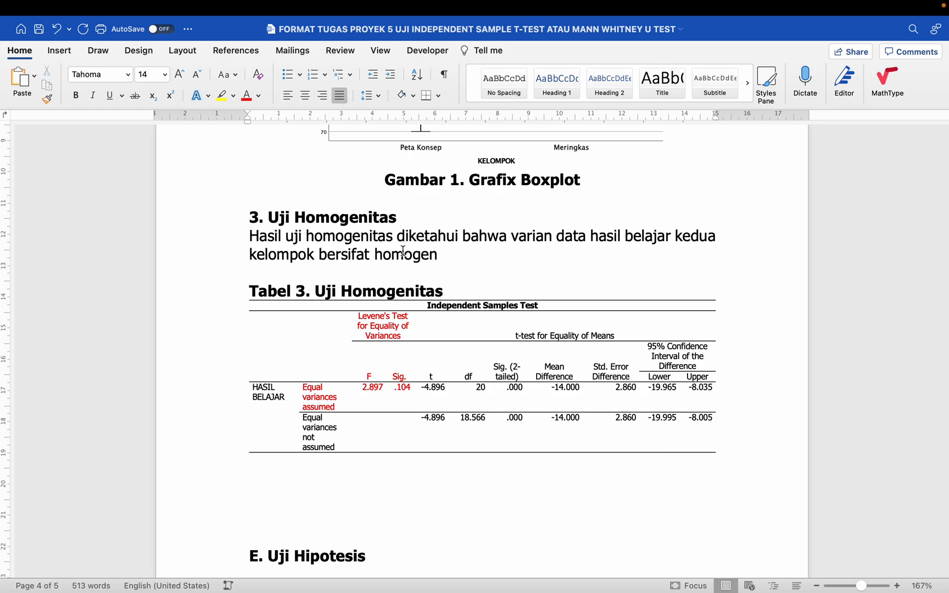
scroll(403, 252, "down", 1)
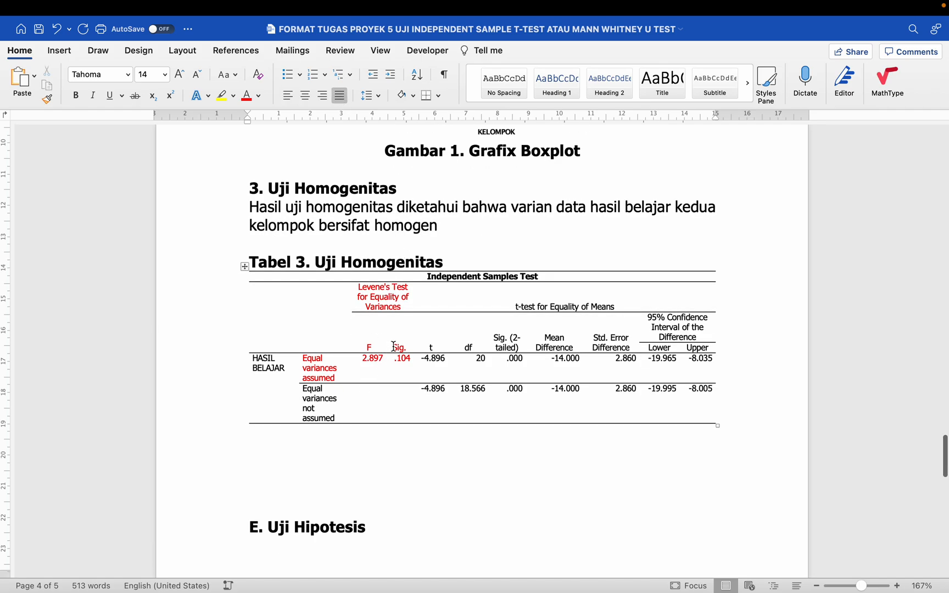
- Below Tabel 3, write the notes 'Sig. = 0.104 > 0.05 → Homogen' and 'Sig. < 0.05 → Tidak homogen'
left_click_drag(392, 347, 396, 362)
left_click(307, 435)
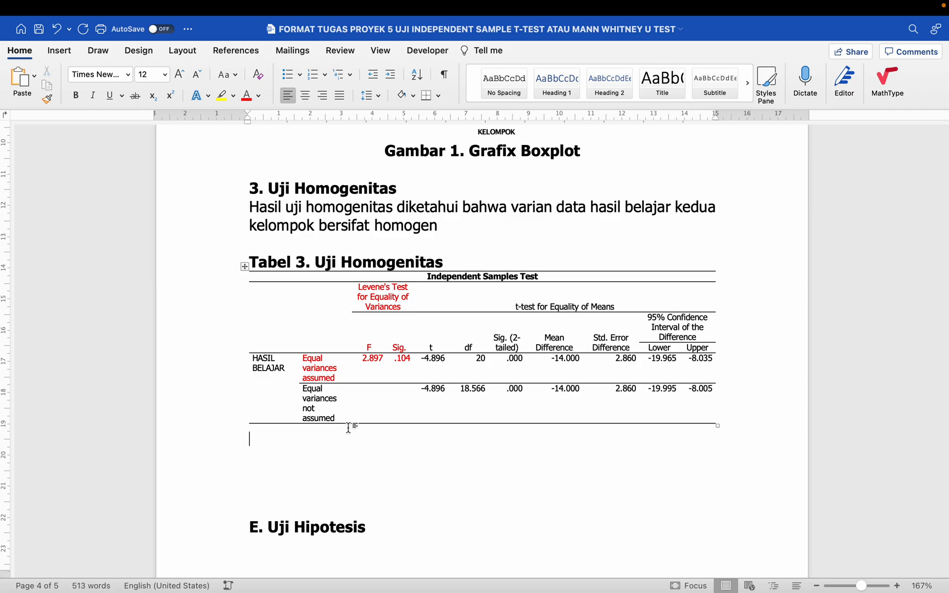
key("Return")
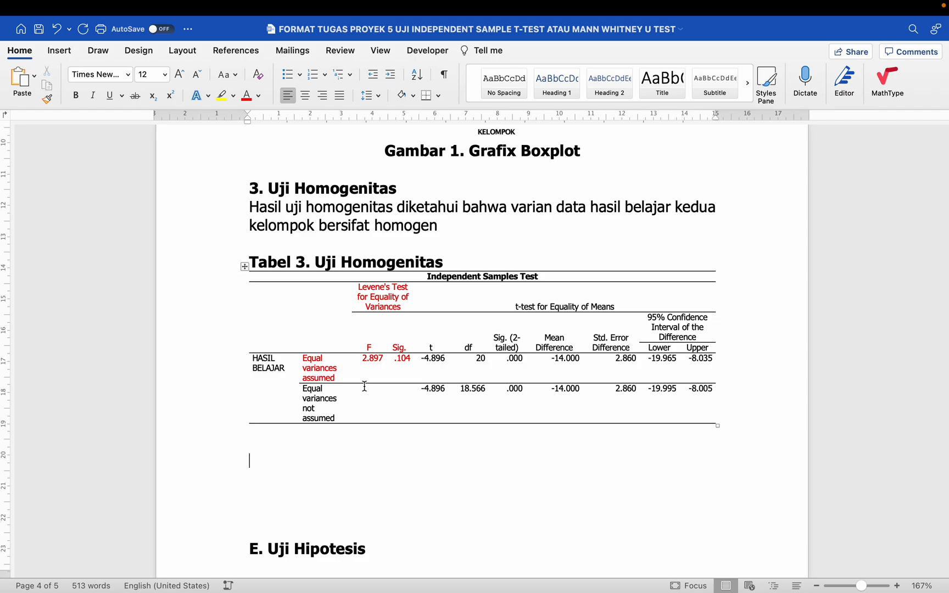
left_click_drag(397, 347, 399, 359)
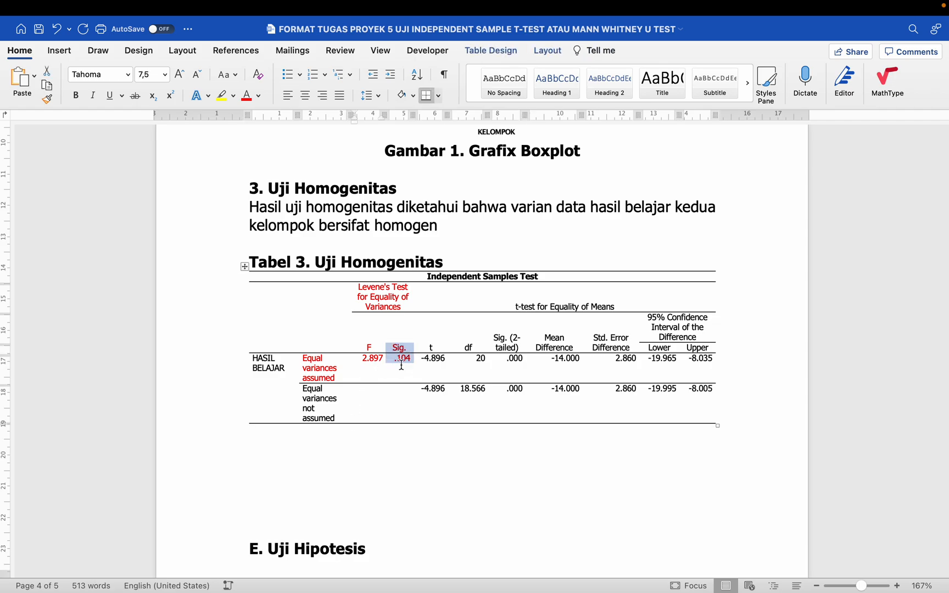
left_click(310, 440)
type("Sig.")
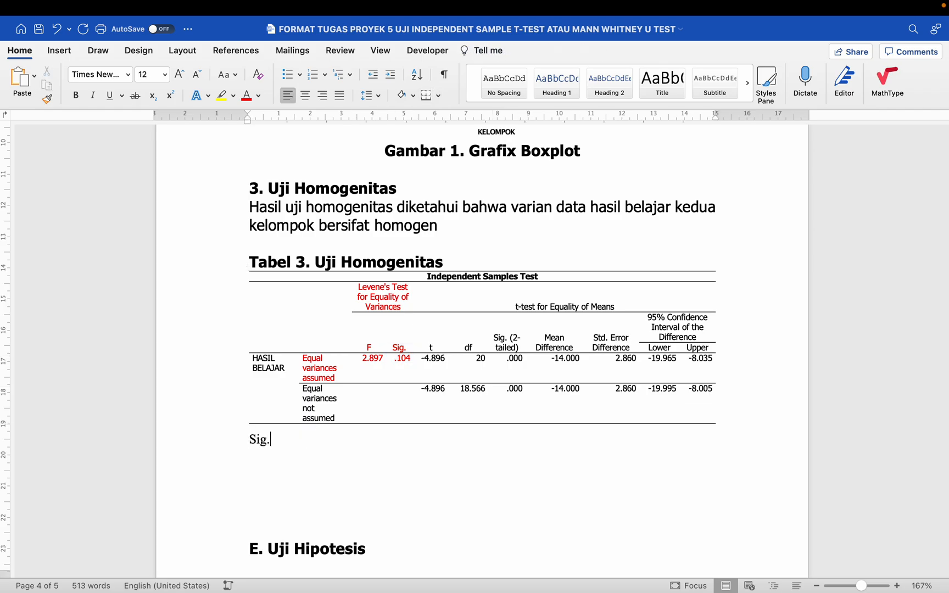
type(" = 0.104")
type(" > 0.05")
type(" --> HOmog")
type("e")
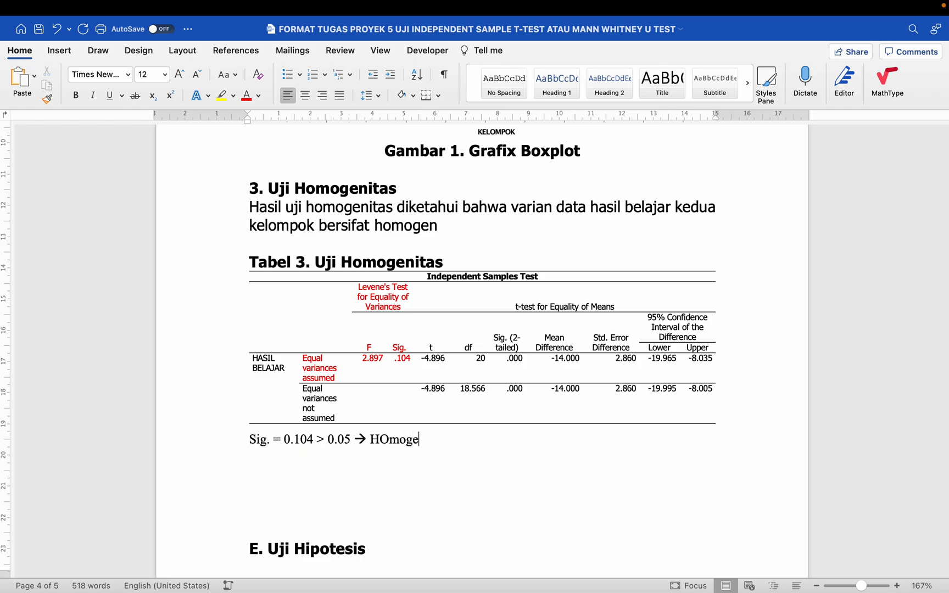
type("n")
key("Return")
key("Return")
type("Si")
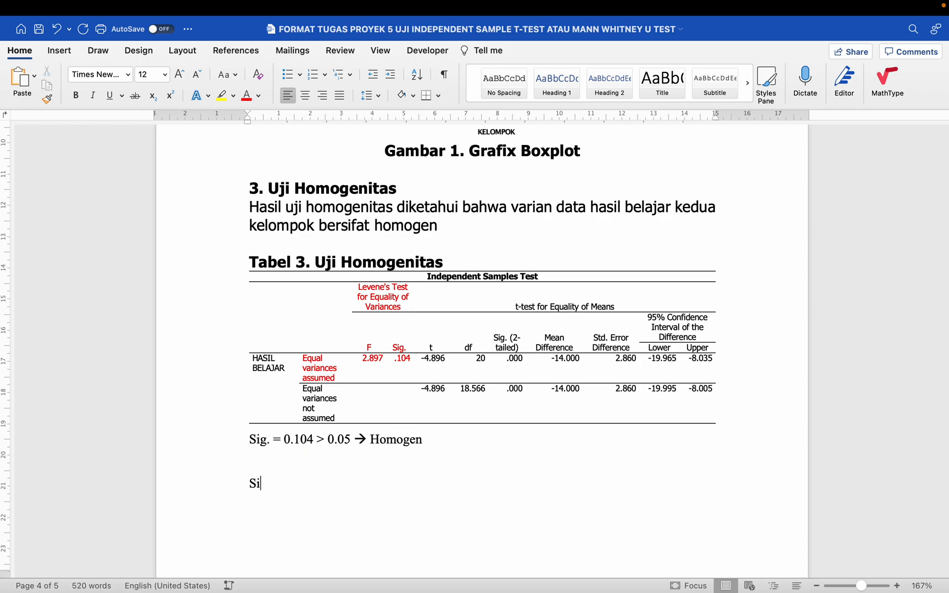
type("g. < ")
type("0.05")
type(" --> Tidak ")
type("homogen")
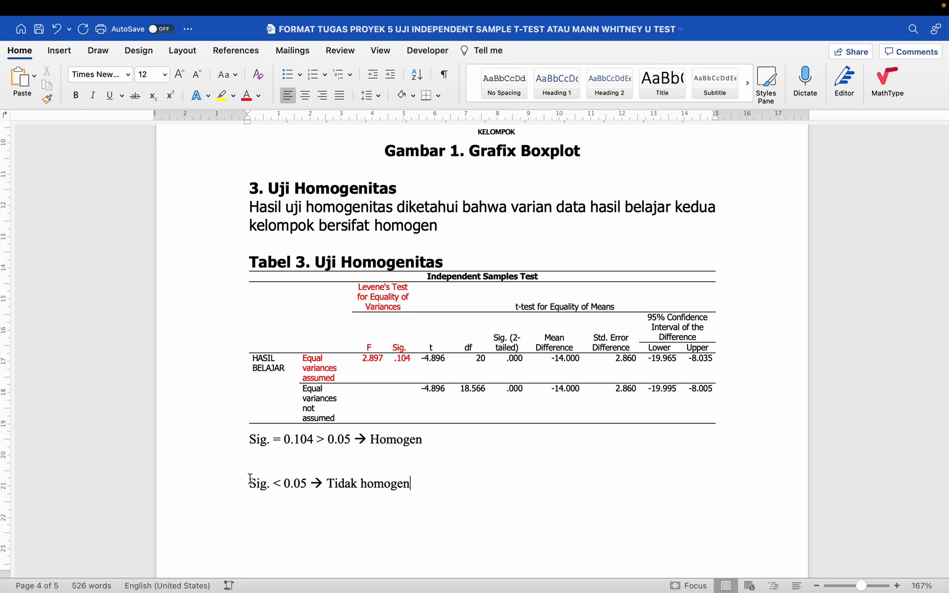
- Add the rules 'Normal atau Homogen → Sig. > p-value' and 'Tidak normal/tidak homogen → Sig. < p-value'
scroll(281, 487, "down", 2)
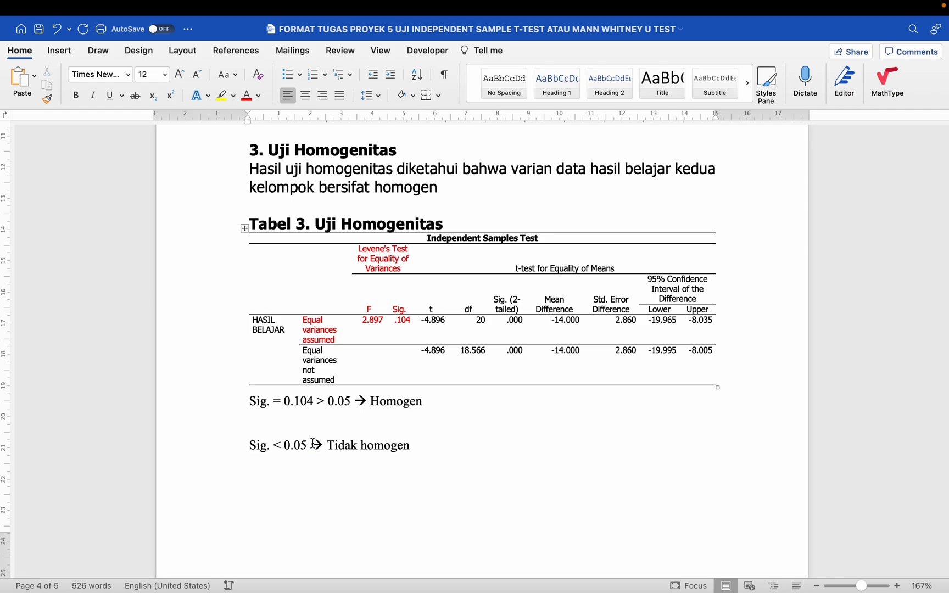
key("Return")
key("Return")
type("Norma")
type("l/Ho")
key("BackSpace")
key("BackSpace")
key("BackSpace")
type("atau HOmogen ")
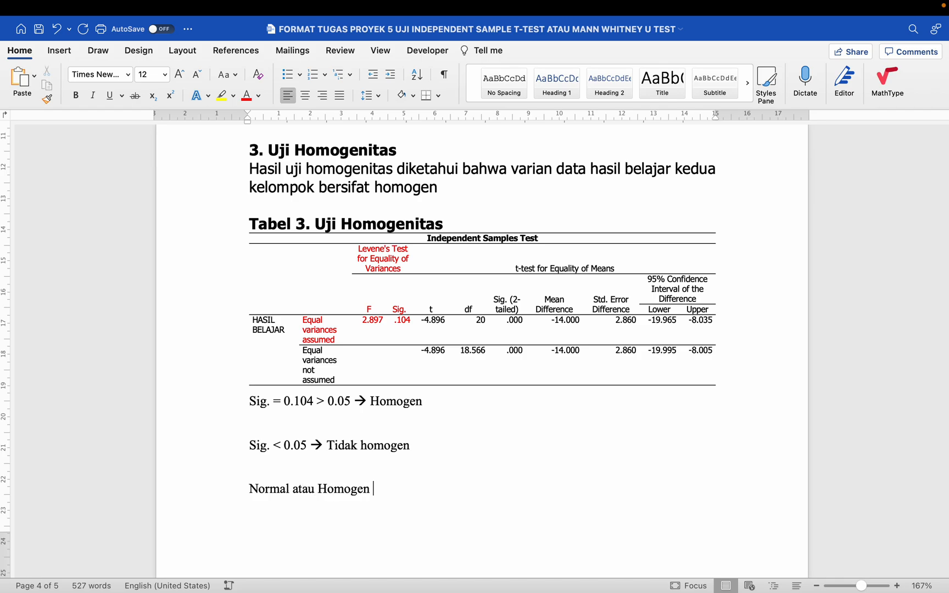
type("--> Sig. ")
type("> p-value")
key("Return")
type("Tid")
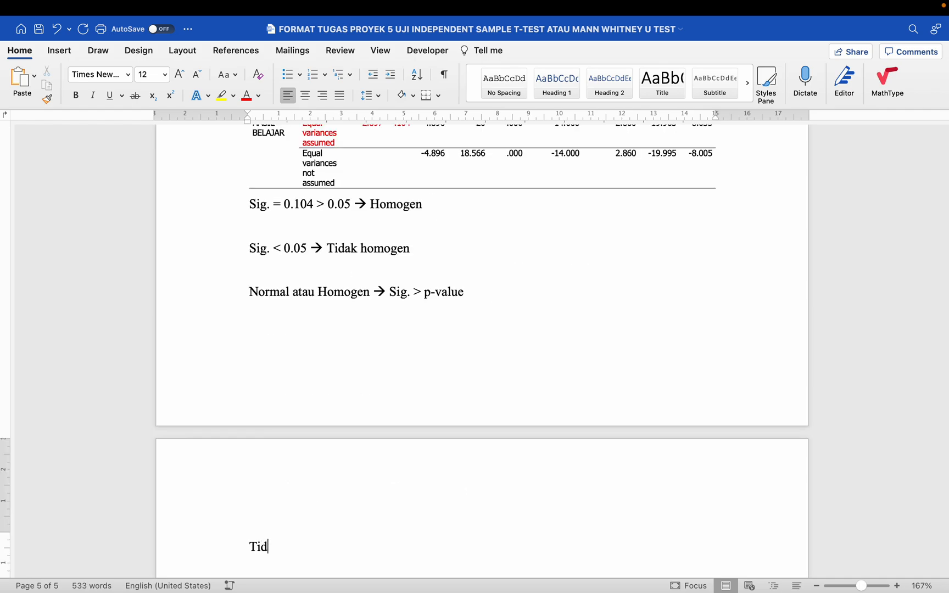
type("ak normal/ti")
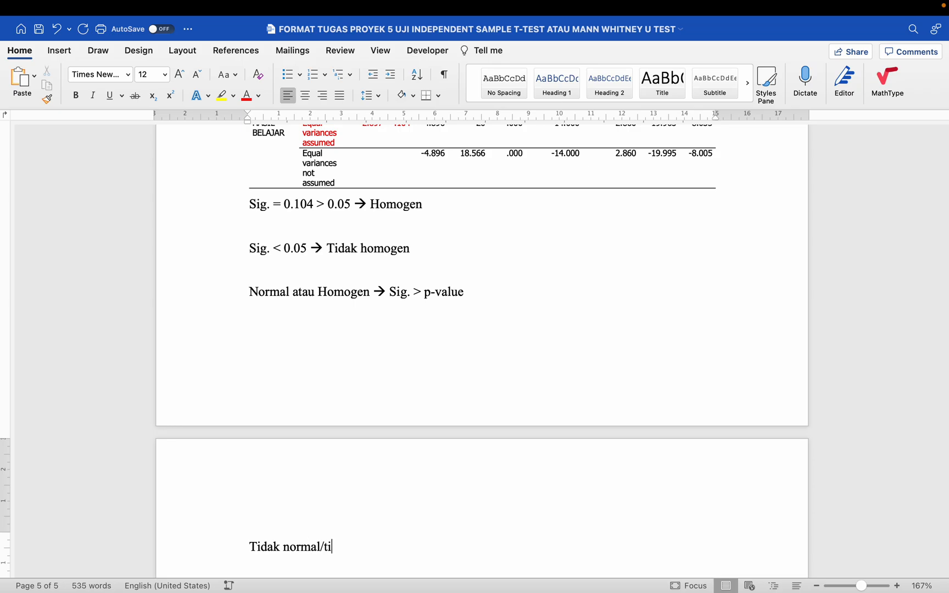
type("dak homogen ")
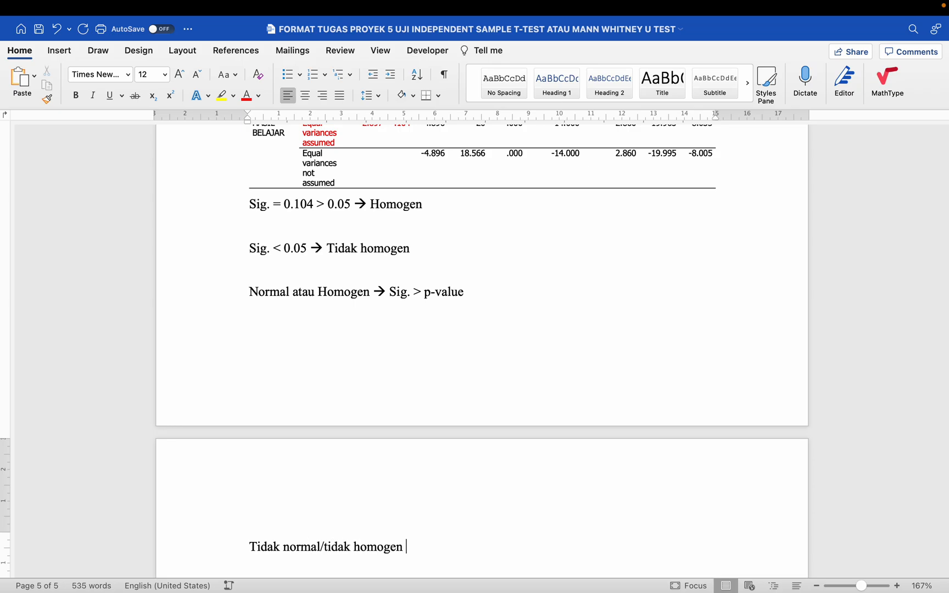
type("--> Sig.")
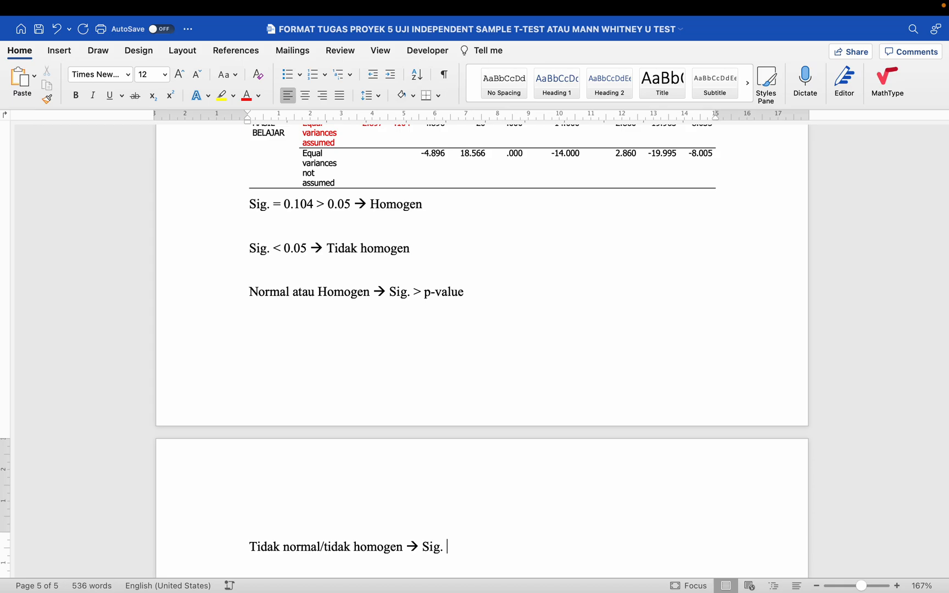
type(" < p-vaue")
key("BackSpace")
key("BackSpace")
type("lue")
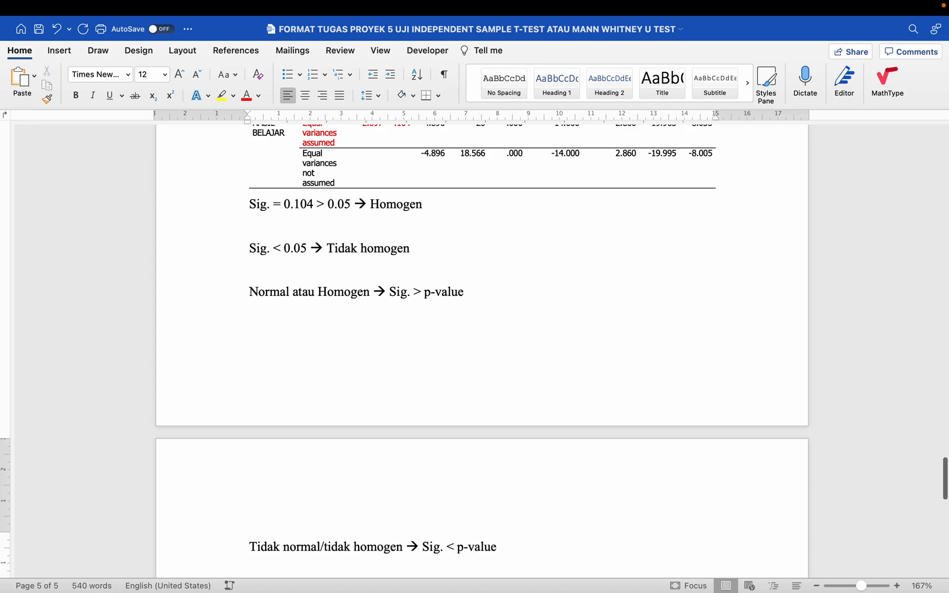
scroll(489, 510, "up", 2)
scroll(488, 511, "down", 1)
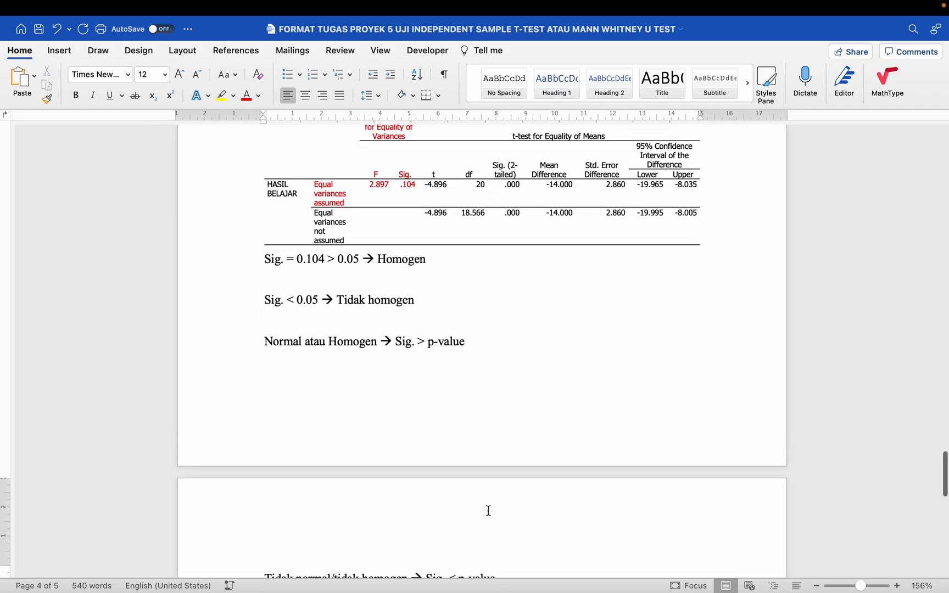
scroll(489, 511, "up", 2)
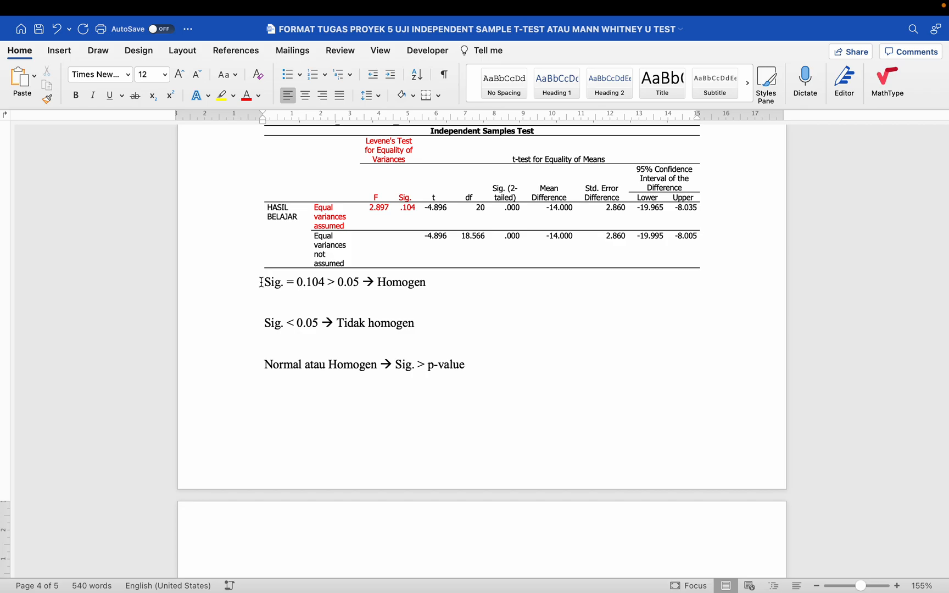
- Delete the scratch Sig. note lines below the Tabel 3 table
left_click(261, 282)
key("shift+Down")
key("shift+Down")
key("shift+Down")
key("shift+Down")
key("shift+Down")
key("BackSpace")
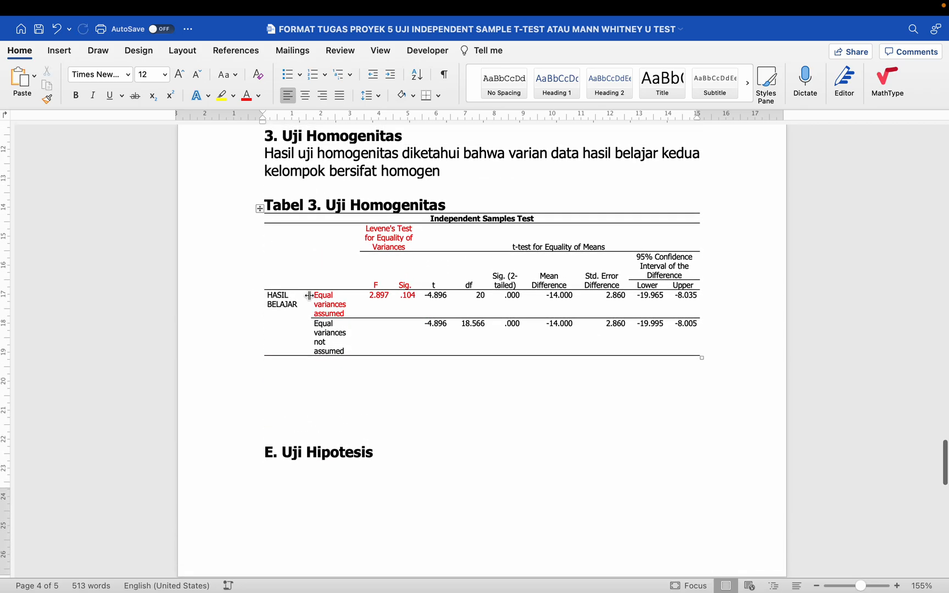
scroll(413, 323, "up", 3)
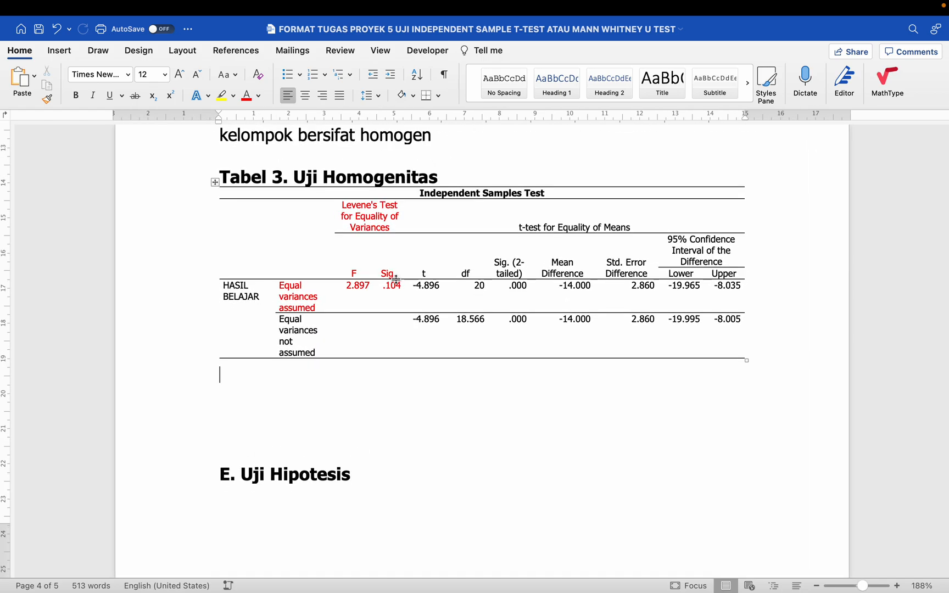
left_click(391, 281)
left_click_drag(391, 281, 394, 288)
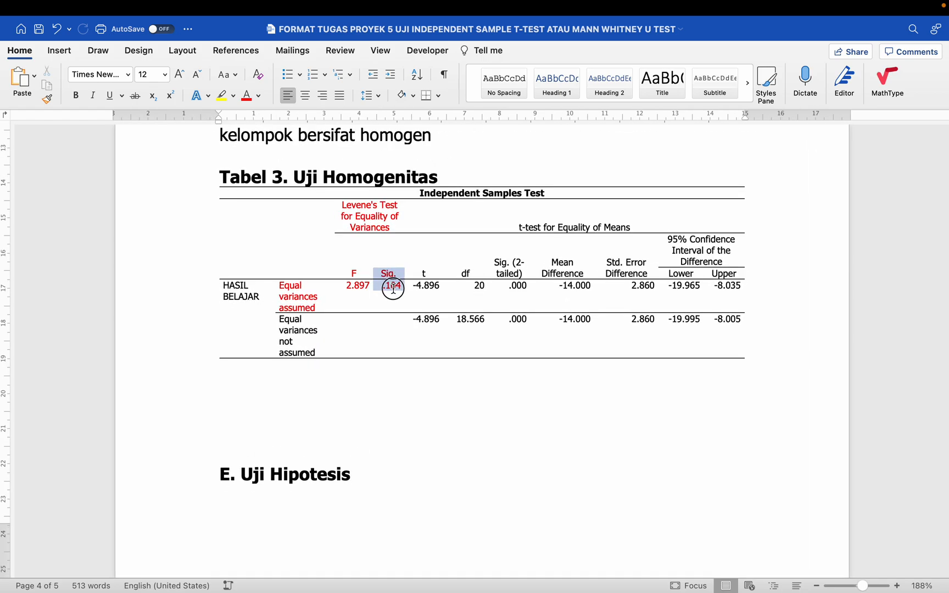
scroll(395, 292, "up", 1)
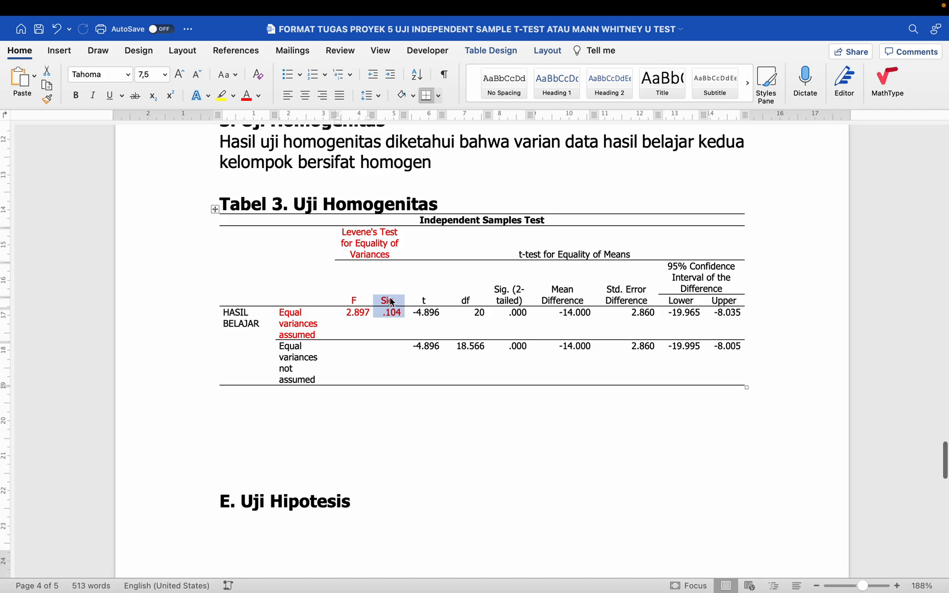
scroll(390, 302, "up", 1)
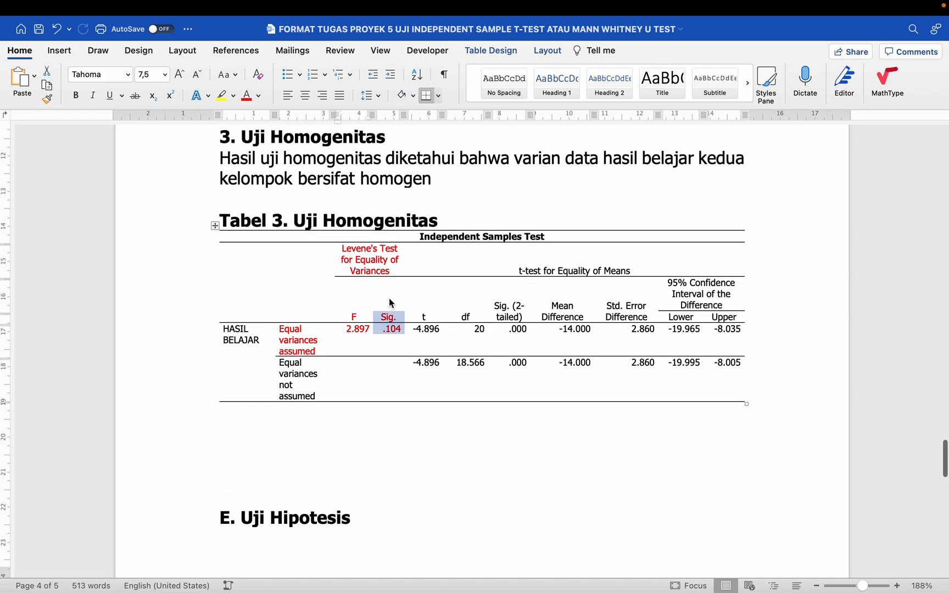
scroll(471, 183, "up", 1)
- End the homogeneity sentence with '(F=2.897, Sig.=0.104, p-value=0.05).' coloured red
left_click(460, 201)
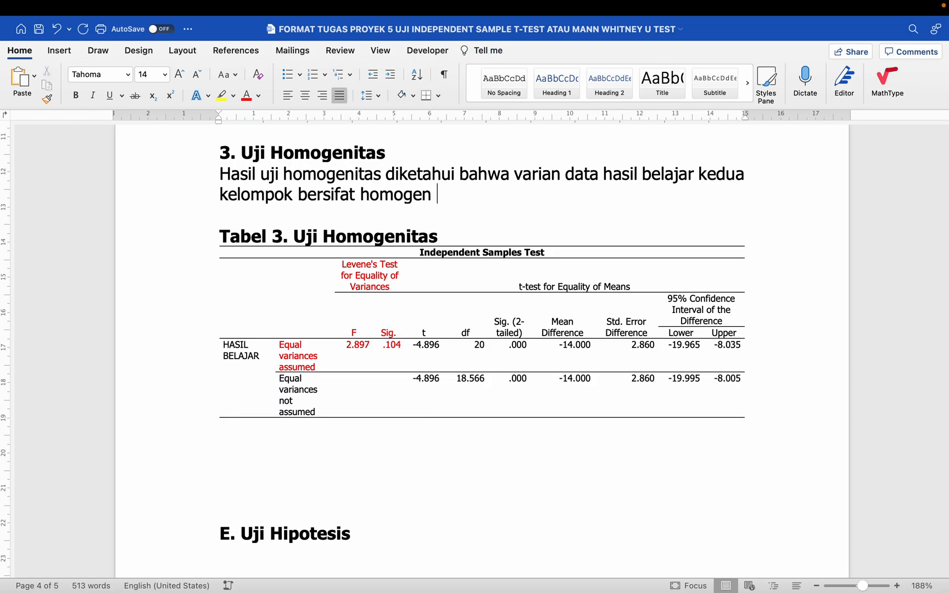
type("(F=2.897")
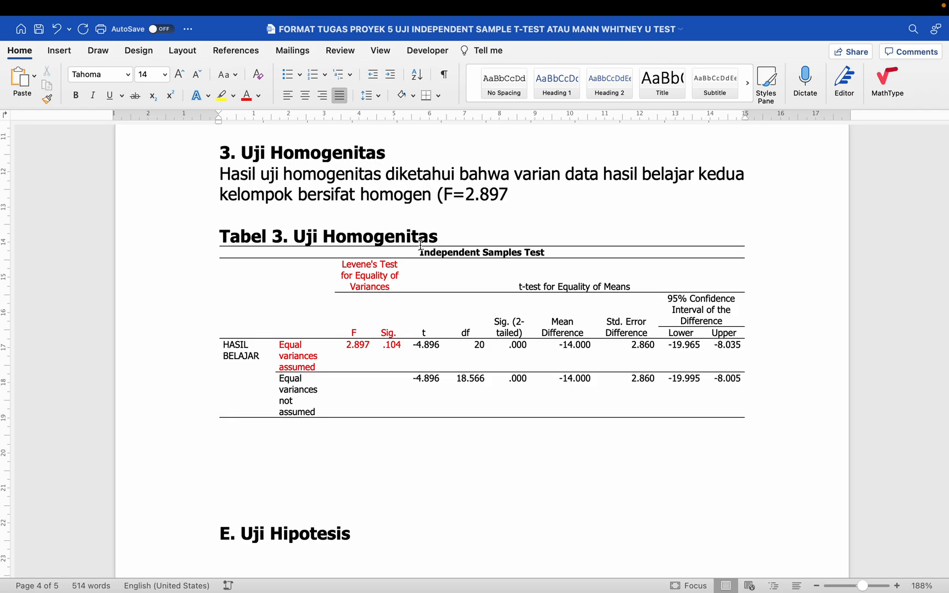
left_click(351, 333)
left_click(511, 195)
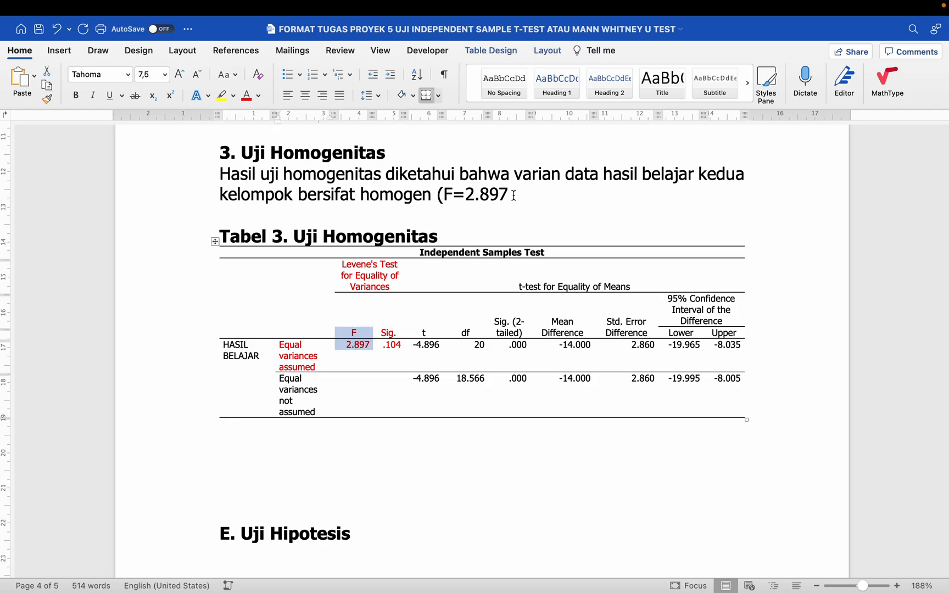
type(", Sig.")
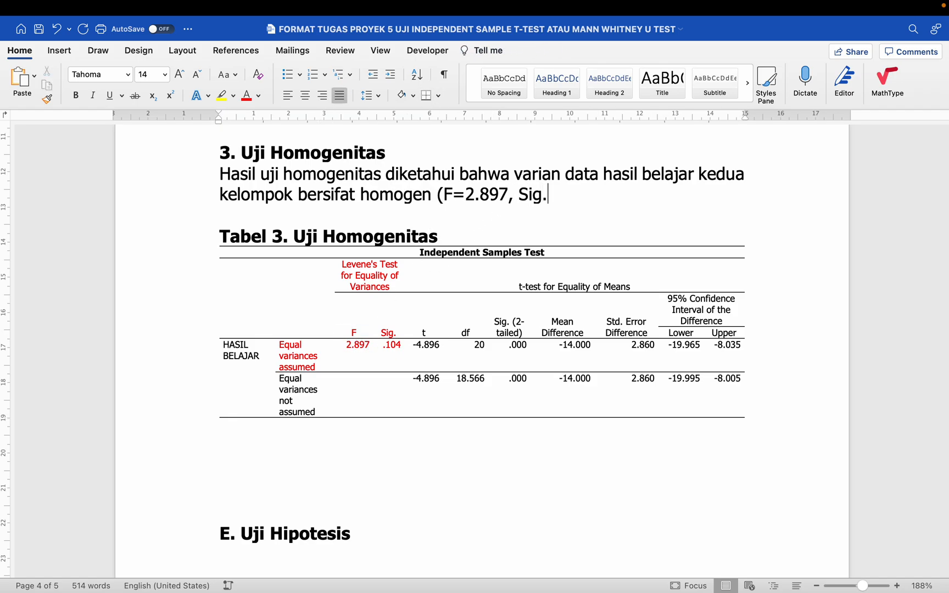
type("=0")
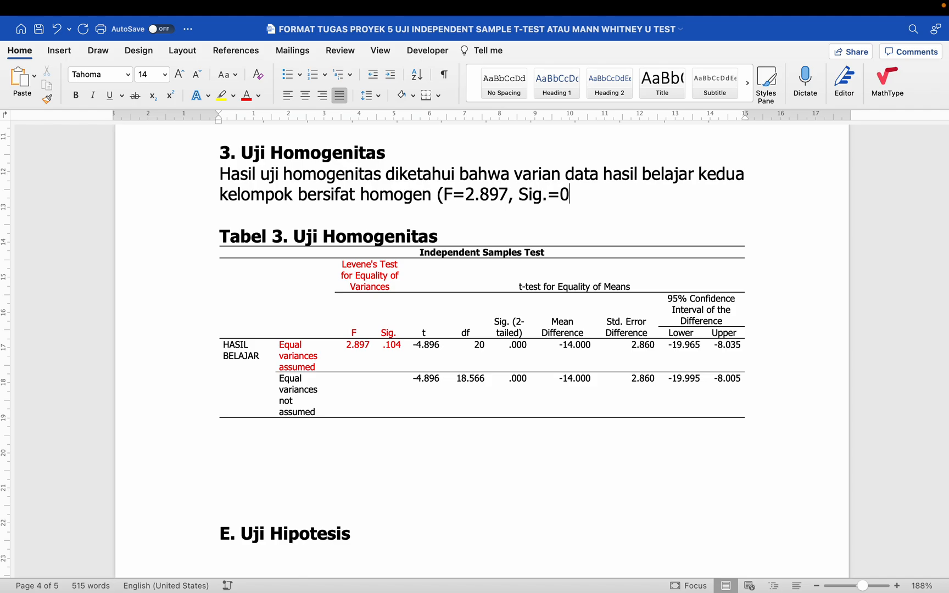
type(".104, p-v")
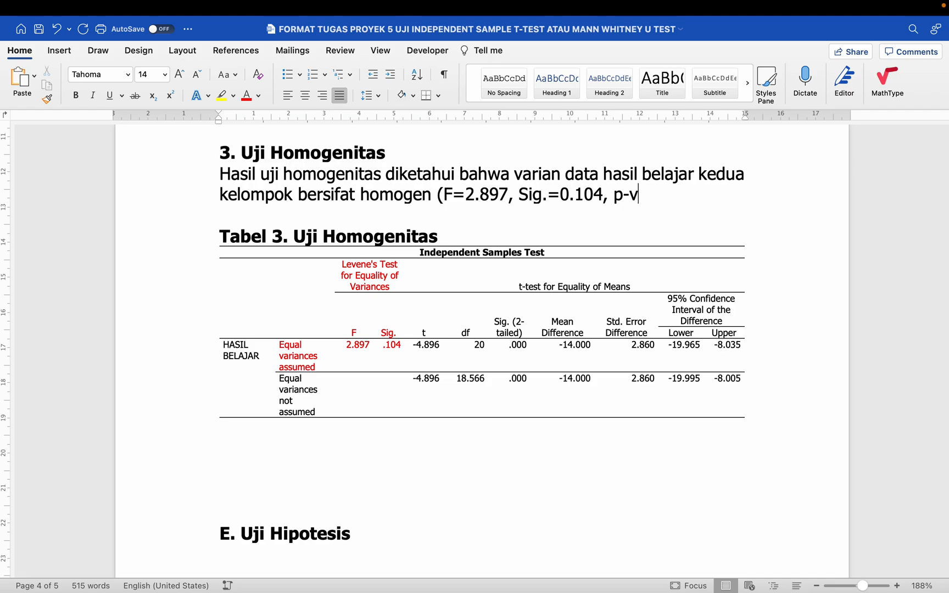
type("alue=0.")
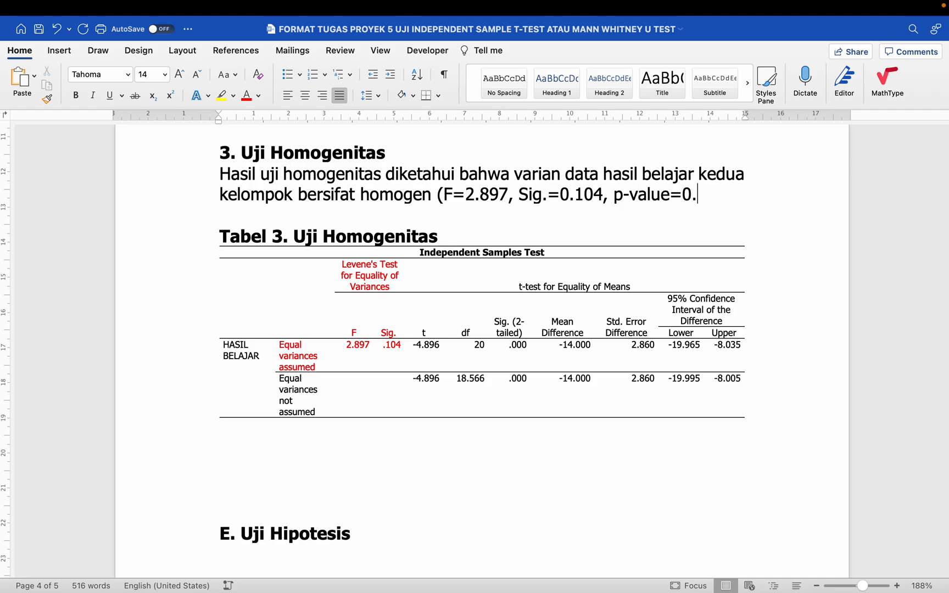
type("05).")
left_click_drag(444, 195, 716, 194)
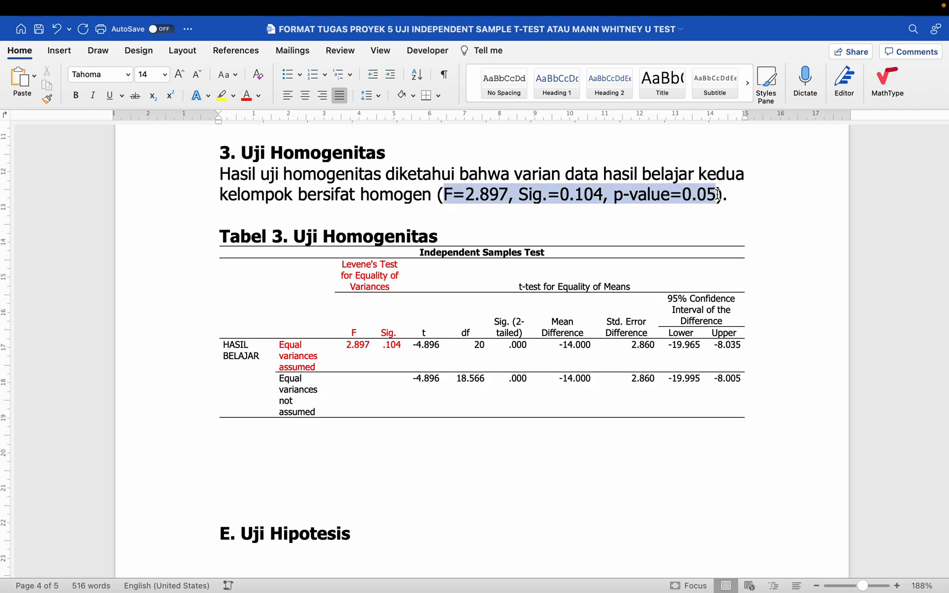
left_click(247, 96)
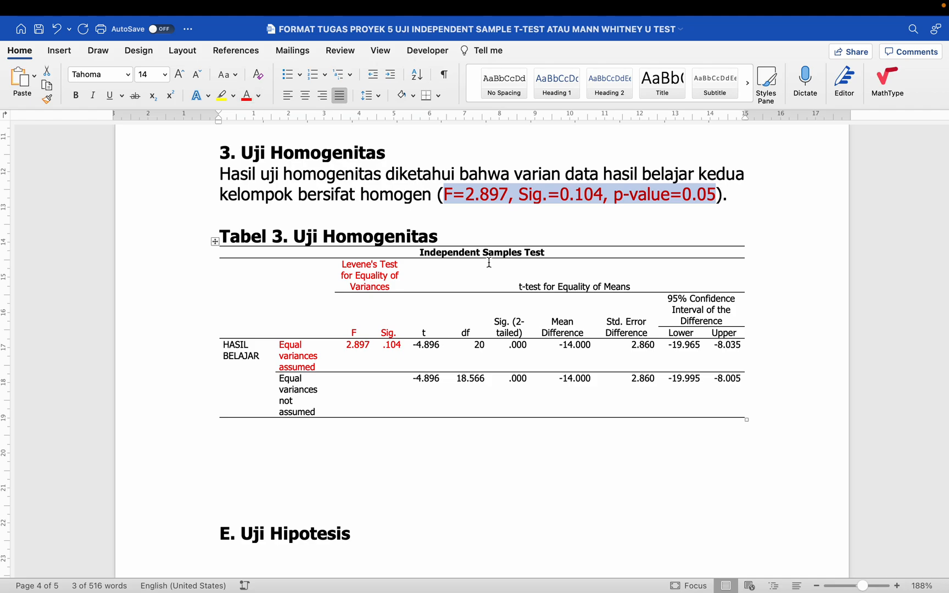
left_click(417, 272)
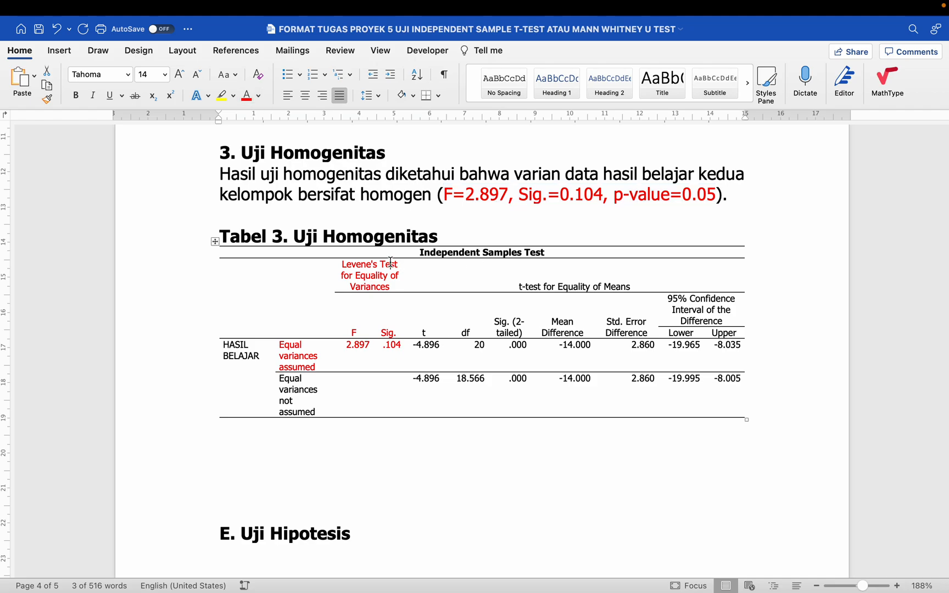
- Delete the empty lines under the Tabel 3 table so E. Uji Hipotesis follows directly
scroll(417, 271, "down", 3)
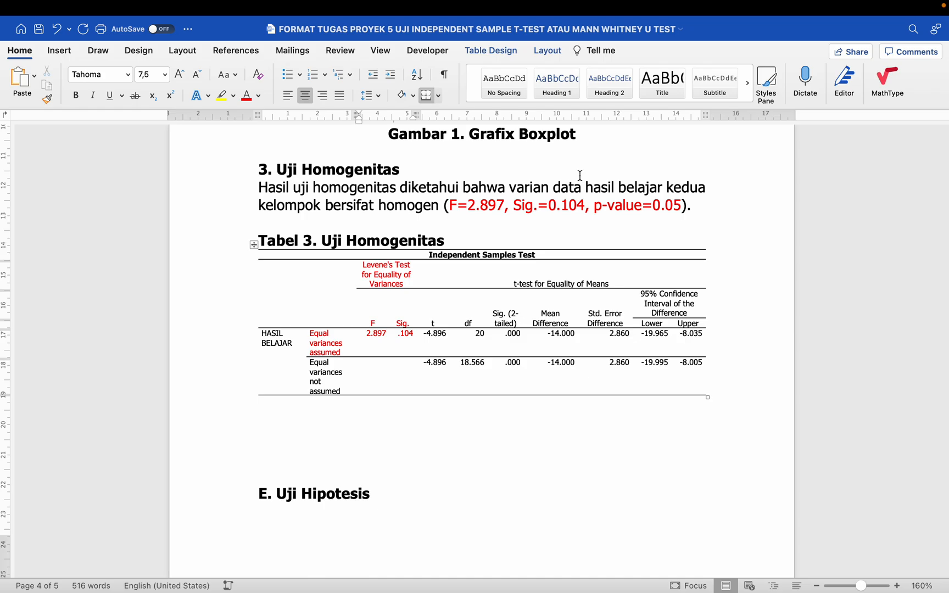
left_click(695, 206)
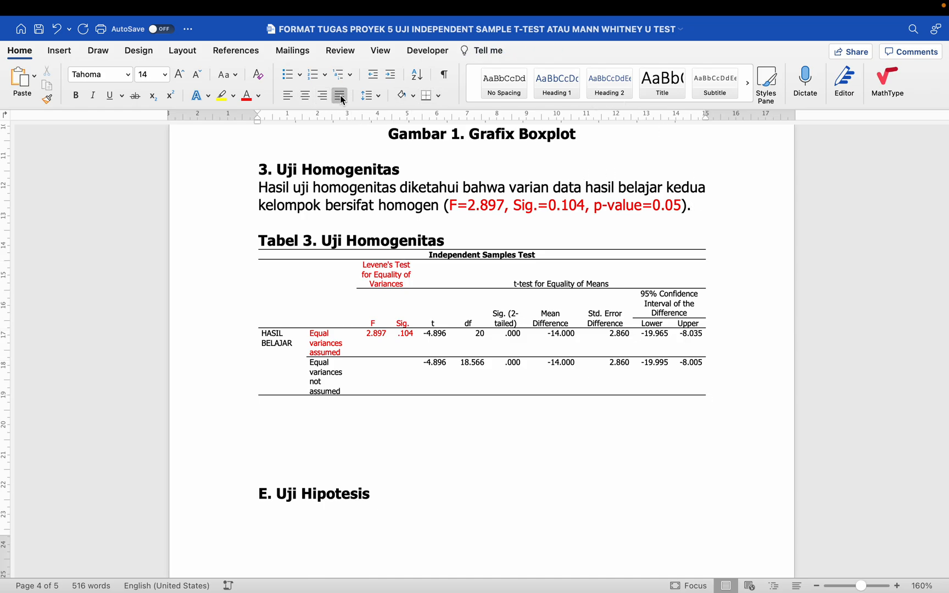
left_click(313, 401)
key("shift+Down")
key("shift+Down")
key("shift+Down")
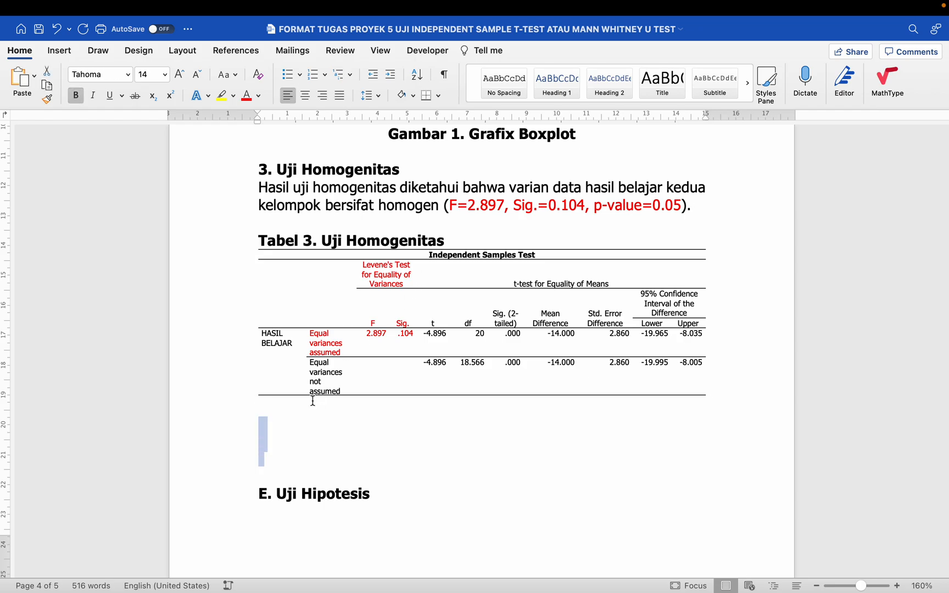
key("Delete")
key("shift+Down")
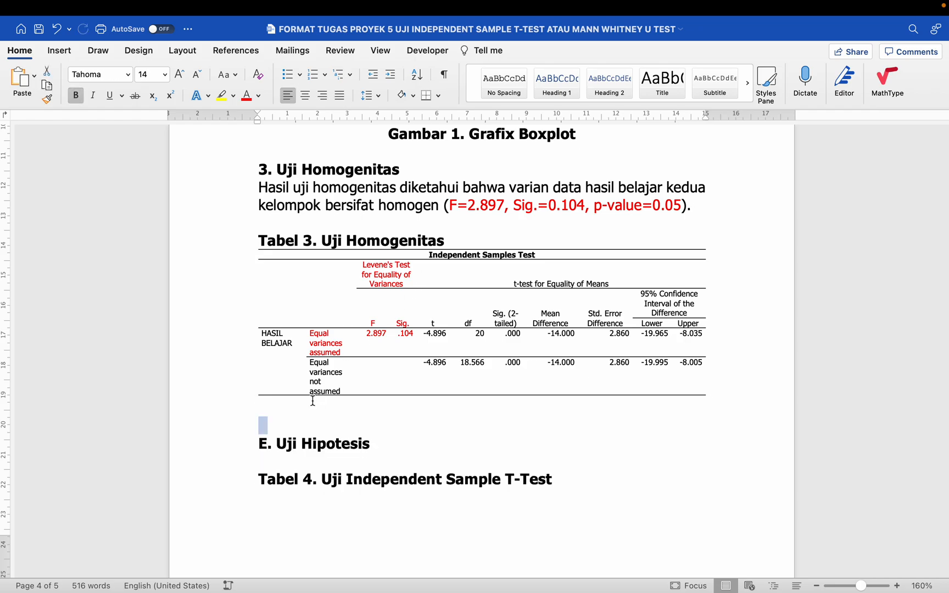
key("Delete")
left_click(313, 446)
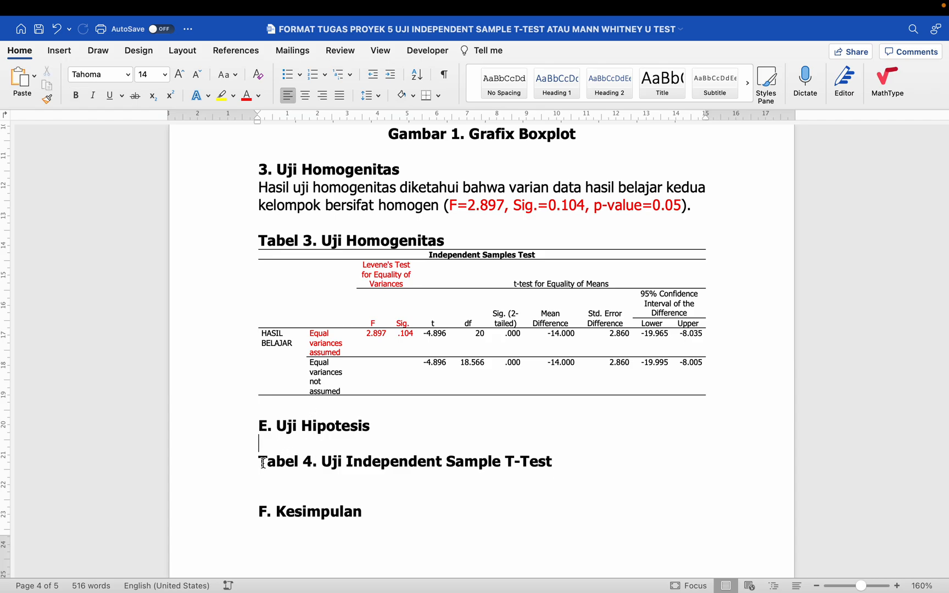
left_click(238, 467)
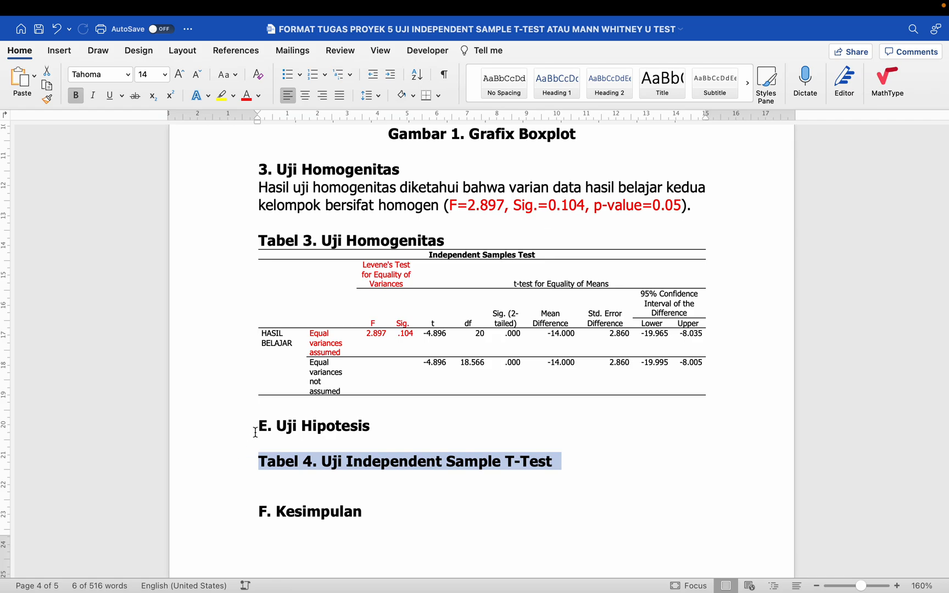
left_click(393, 462)
scroll(394, 463, "up", 10)
scroll(393, 461, "up", 10)
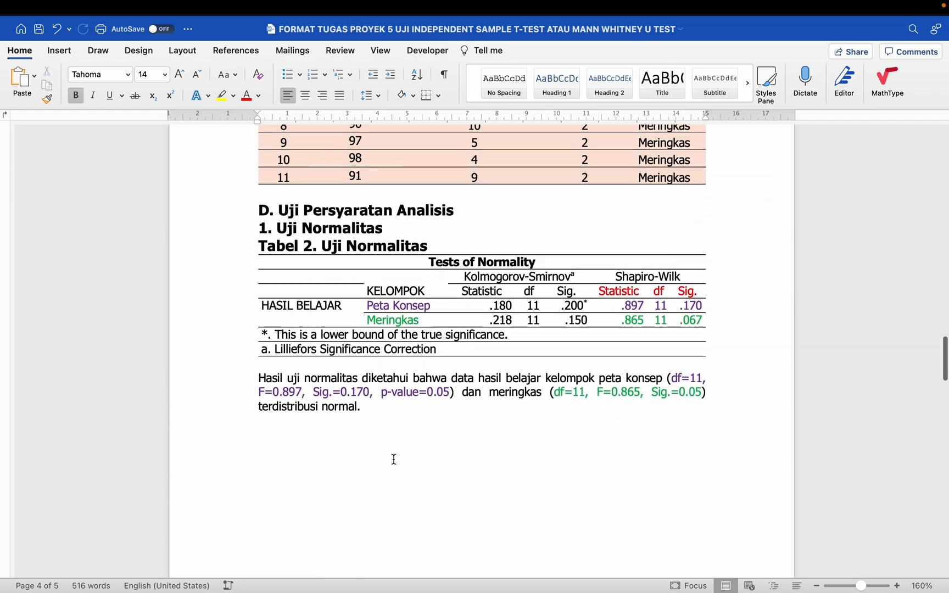
left_click(530, 328)
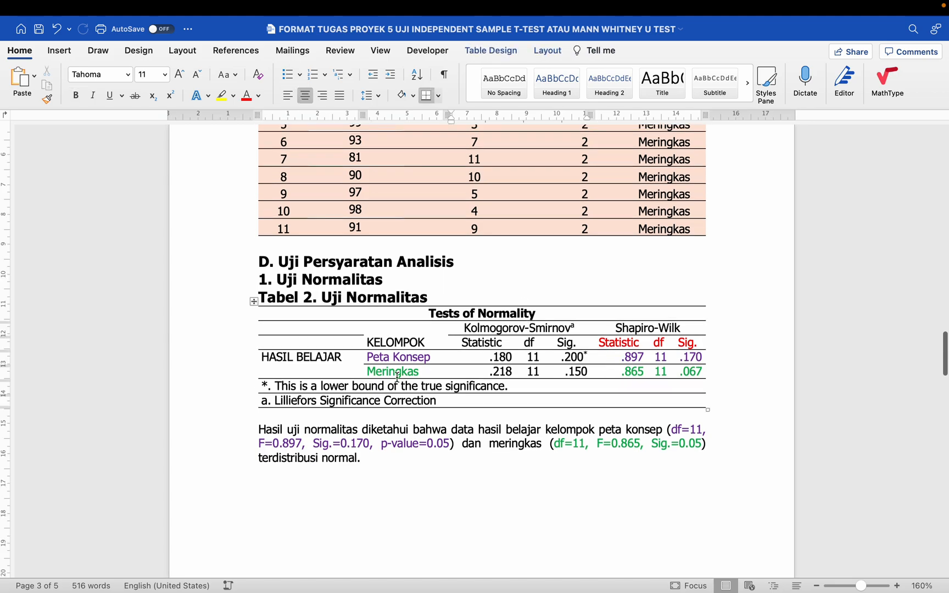
left_click(384, 357)
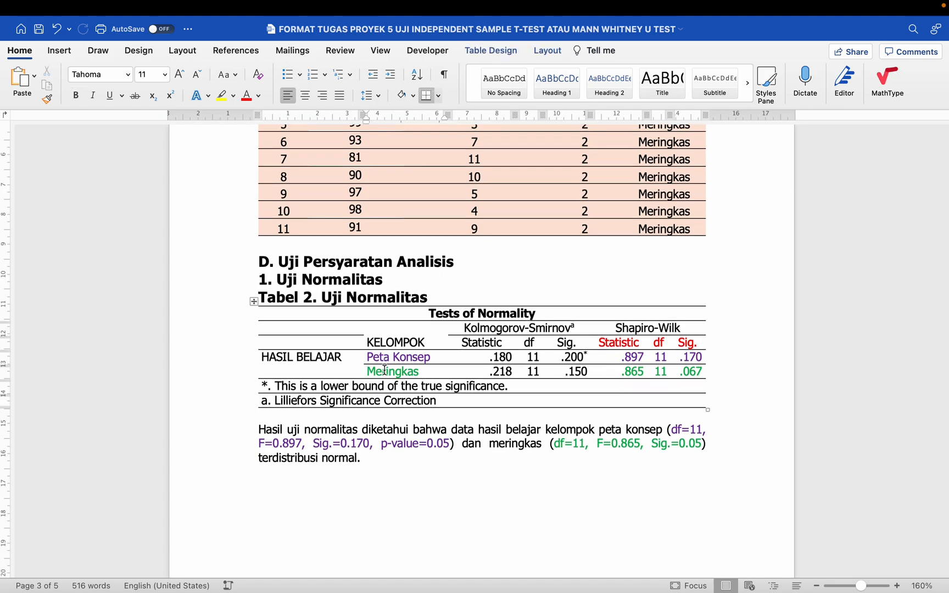
scroll(385, 370, "down", 1)
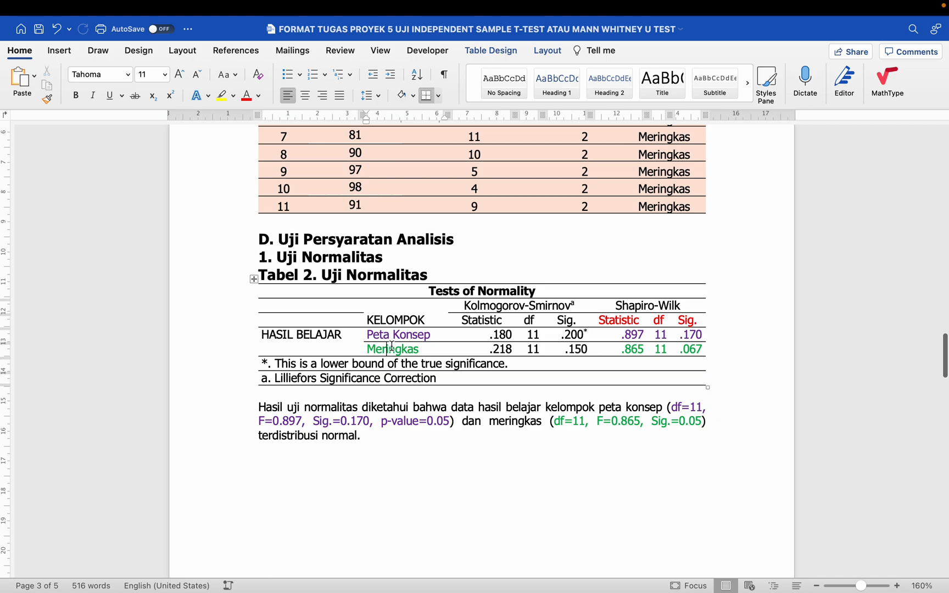
scroll(482, 354, "down", 8)
scroll(482, 353, "down", 15)
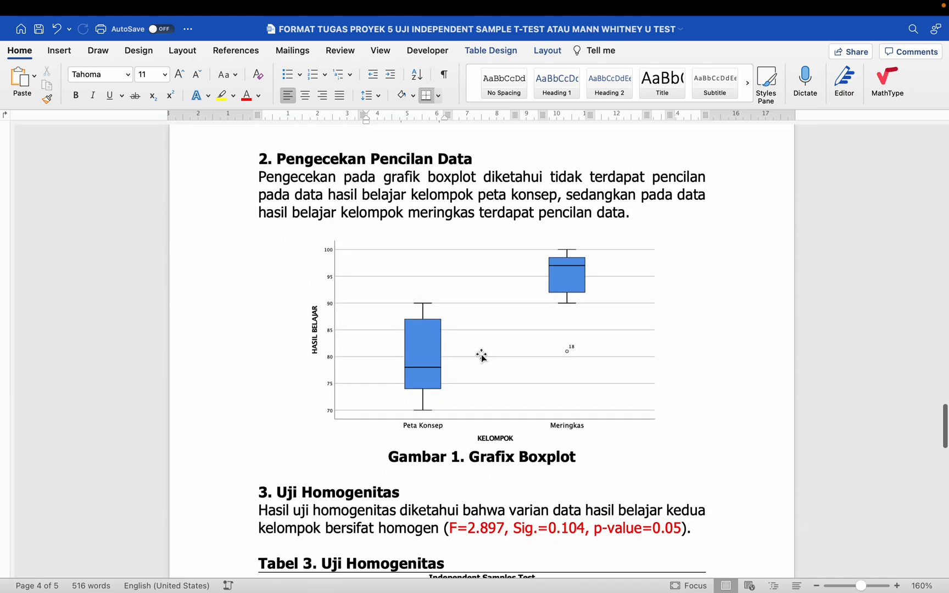
scroll(482, 354, "down", 1)
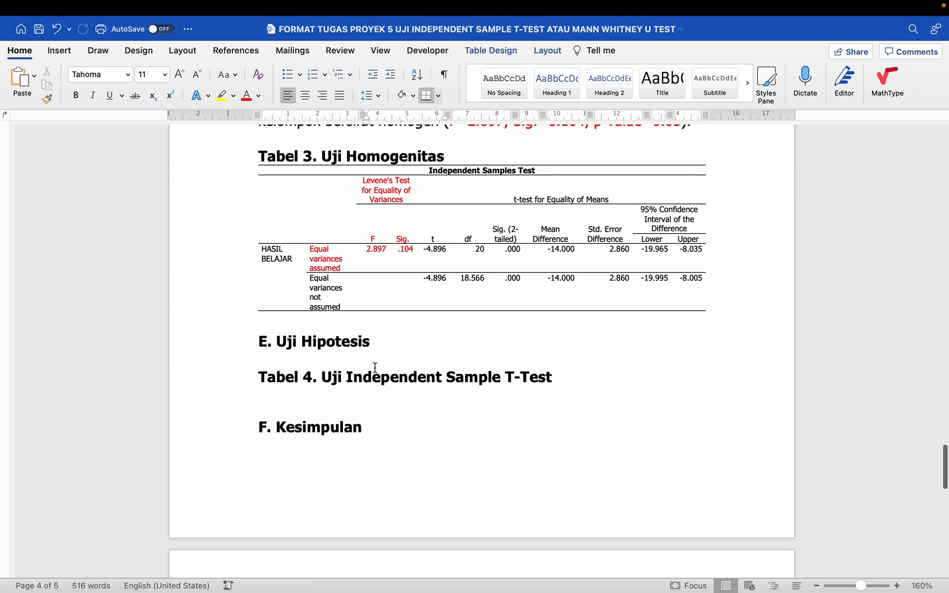
left_click(246, 383)
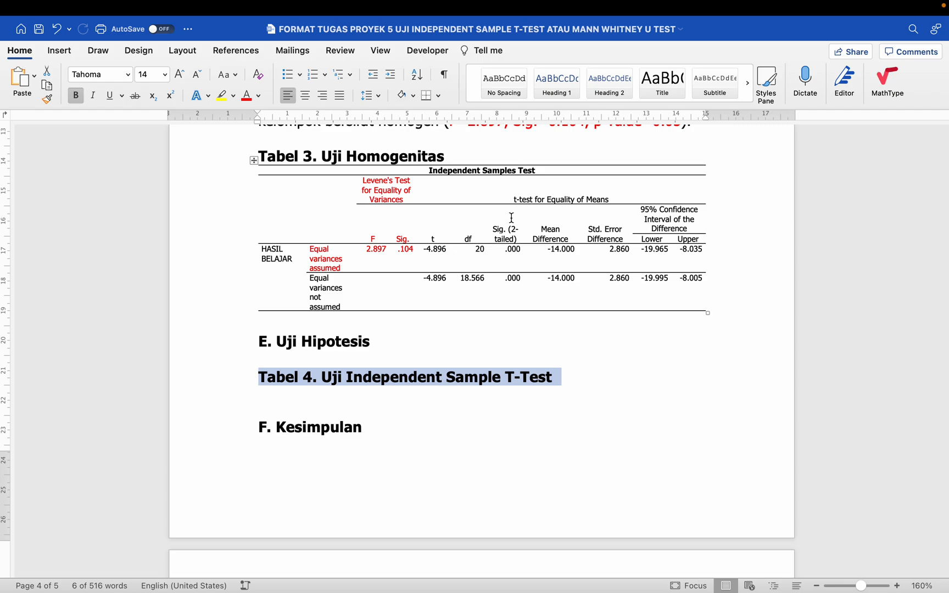
scroll(511, 218, "up", 1)
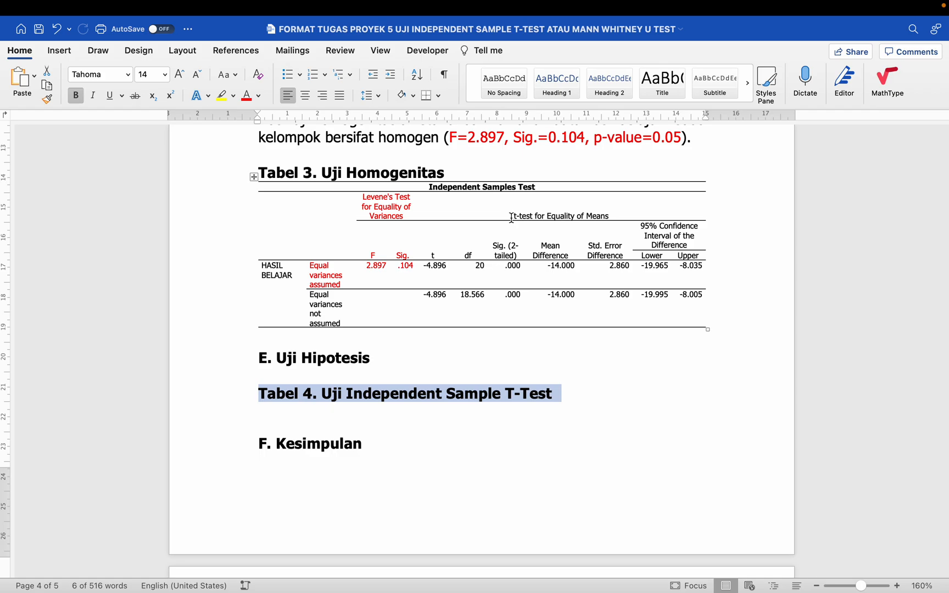
- Copy the Independent Samples Test table and paste it under the Tabel 4 heading
left_click(253, 177)
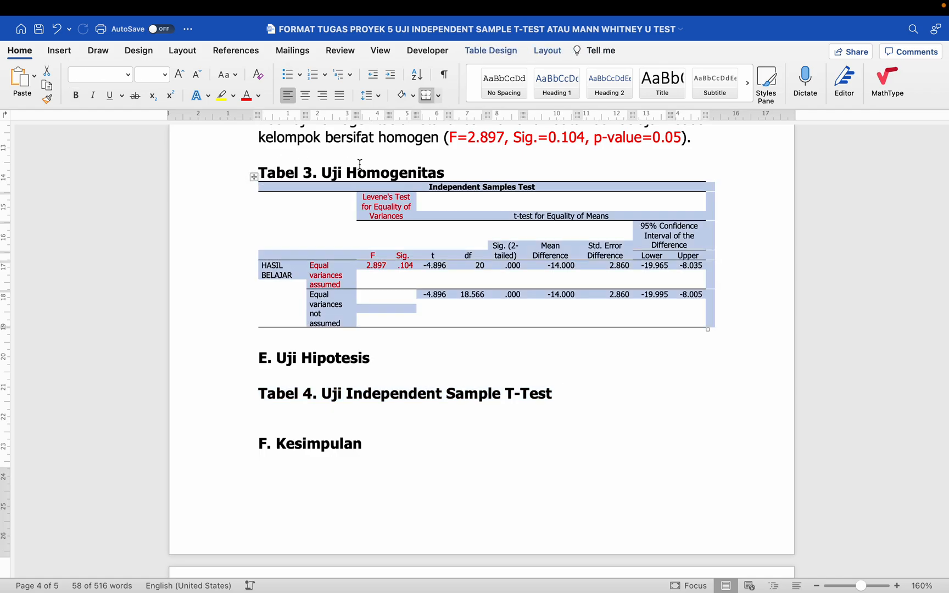
mouse_move(101, 5)
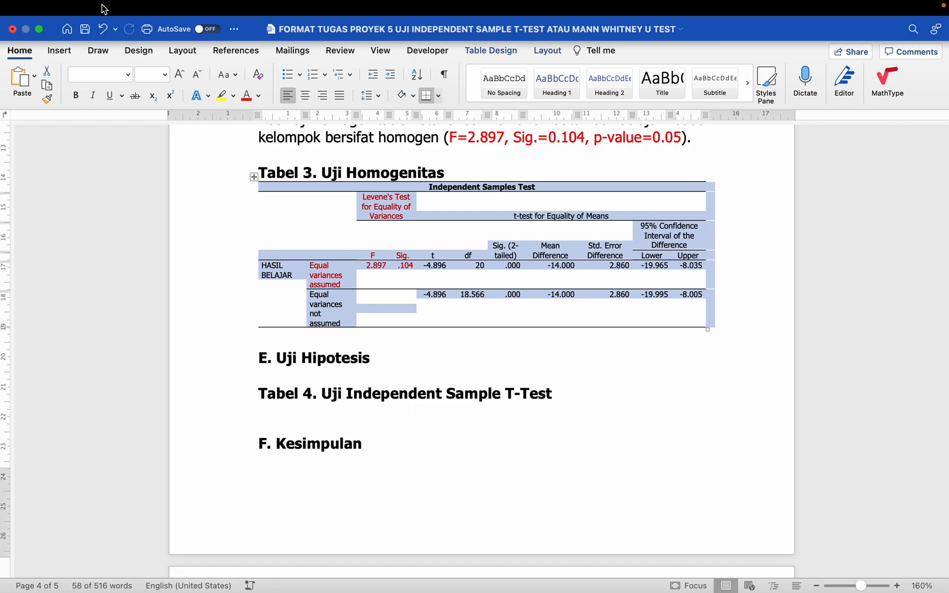
left_click(107, 8)
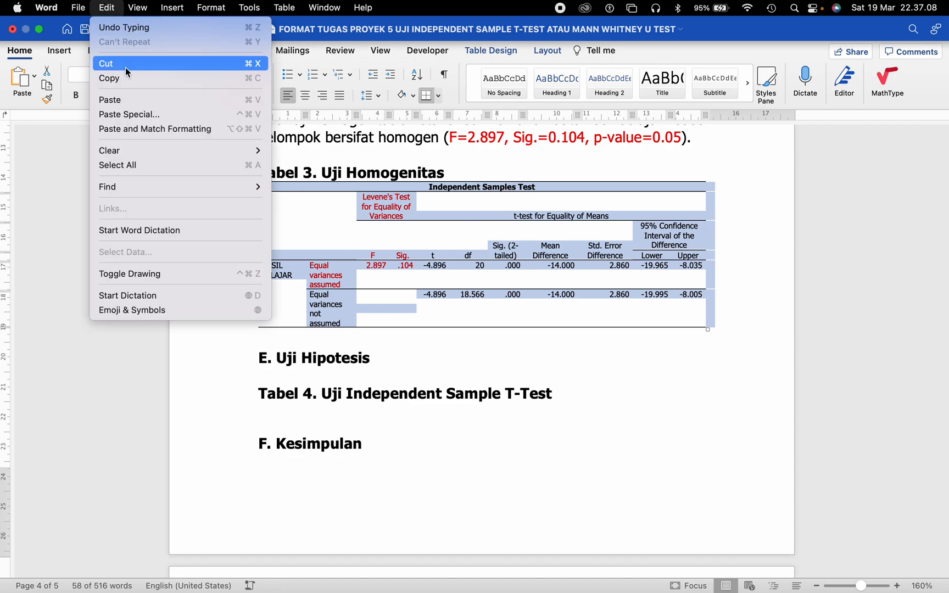
left_click(127, 76)
left_click(261, 420)
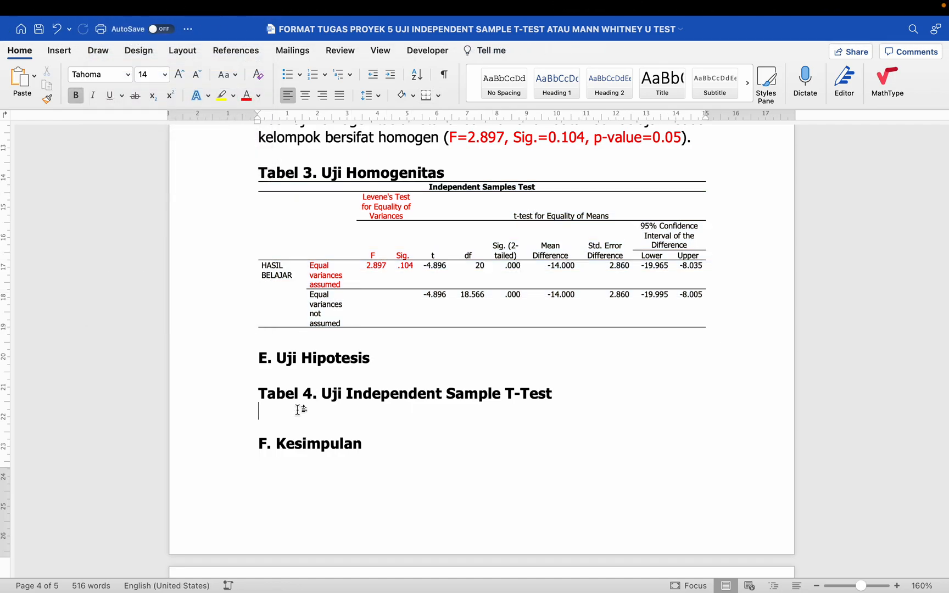
key("super+v")
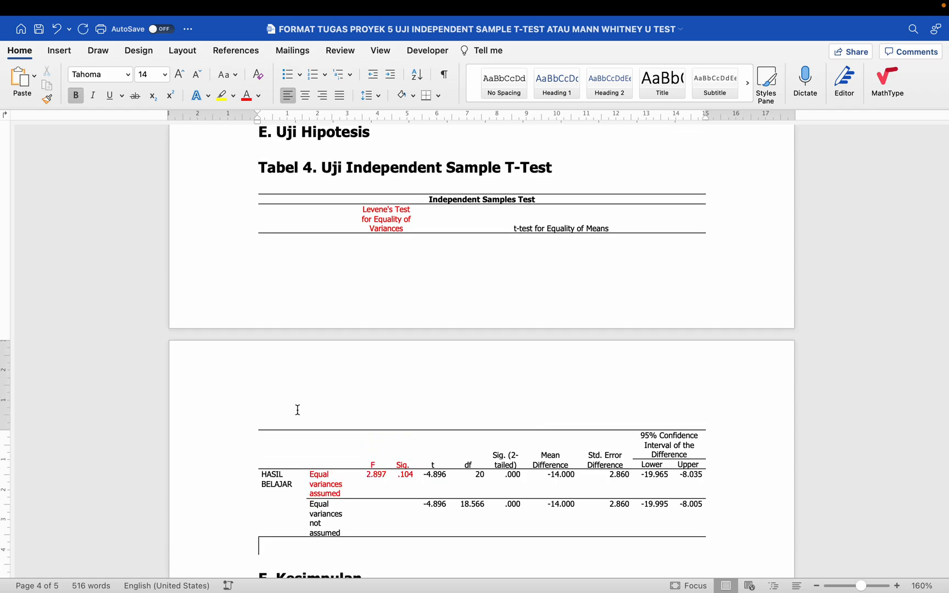
scroll(296, 412, "up", 3)
scroll(292, 418, "down", 4)
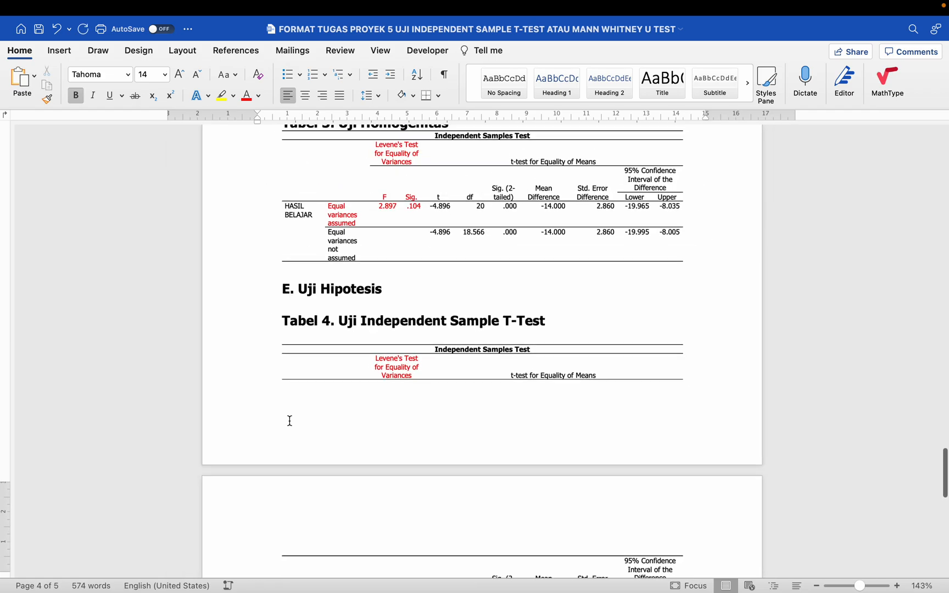
scroll(289, 421, "down", 3)
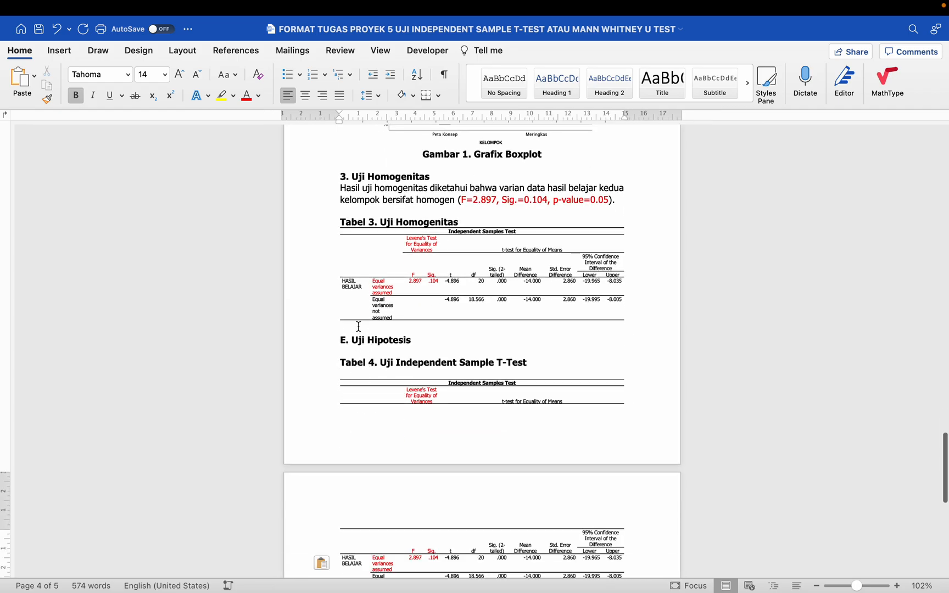
- Add blank lines below Tabel 3 to push E. Uji Hipotesis onto the next page
left_click(359, 326)
key("Return")
key("Return")
key("Return")
key("Return")
key("Return")
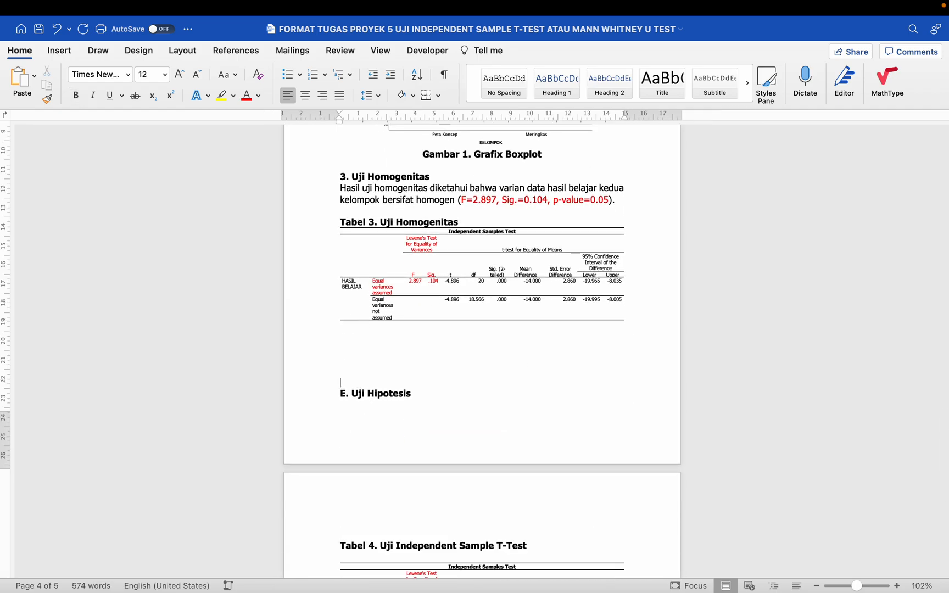
scroll(360, 324, "down", 3)
scroll(359, 324, "up", 3)
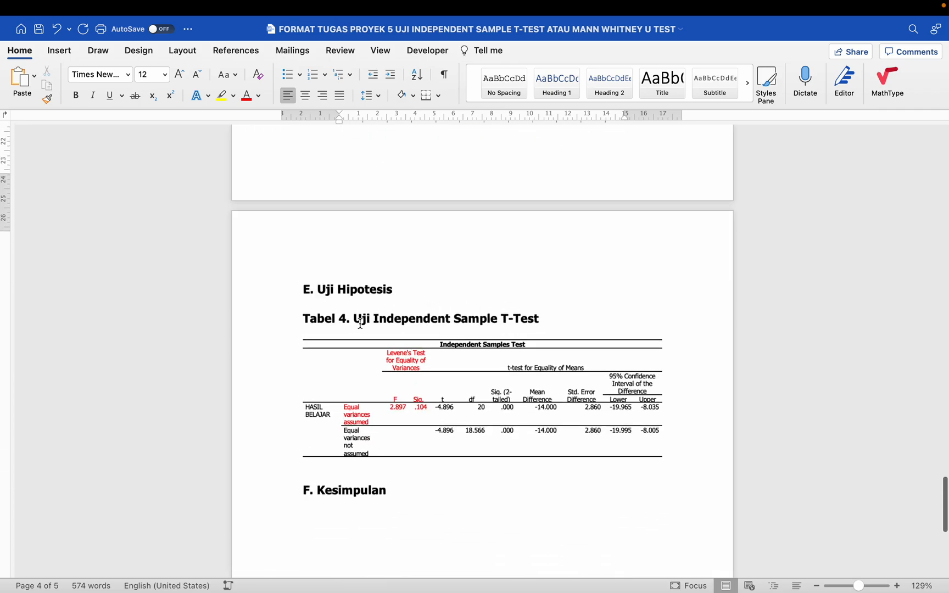
scroll(360, 324, "up", 5)
scroll(360, 324, "down", 10)
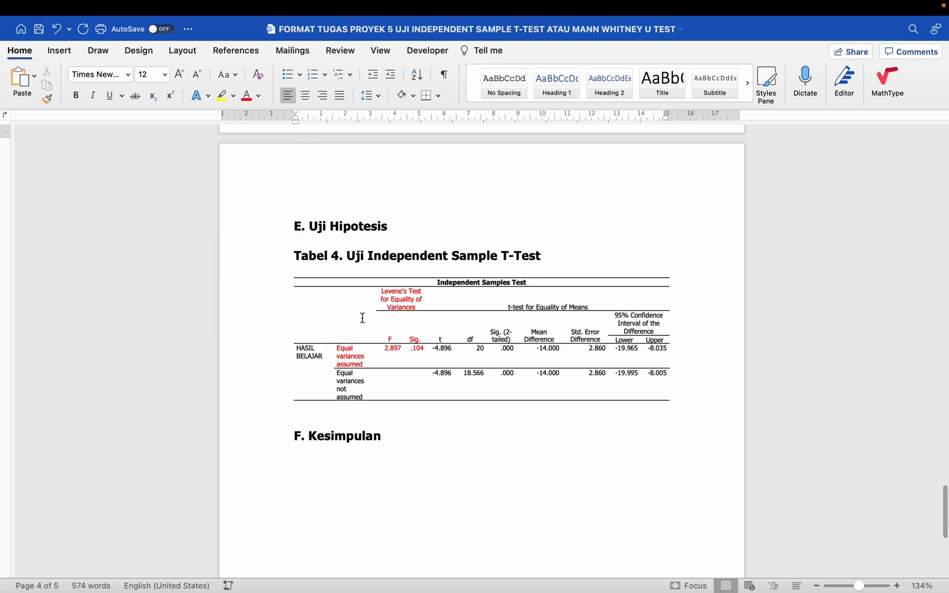
left_click(389, 256)
- Remove the empty line above the pasted Tabel 4 table
scroll(390, 256, "up", 3)
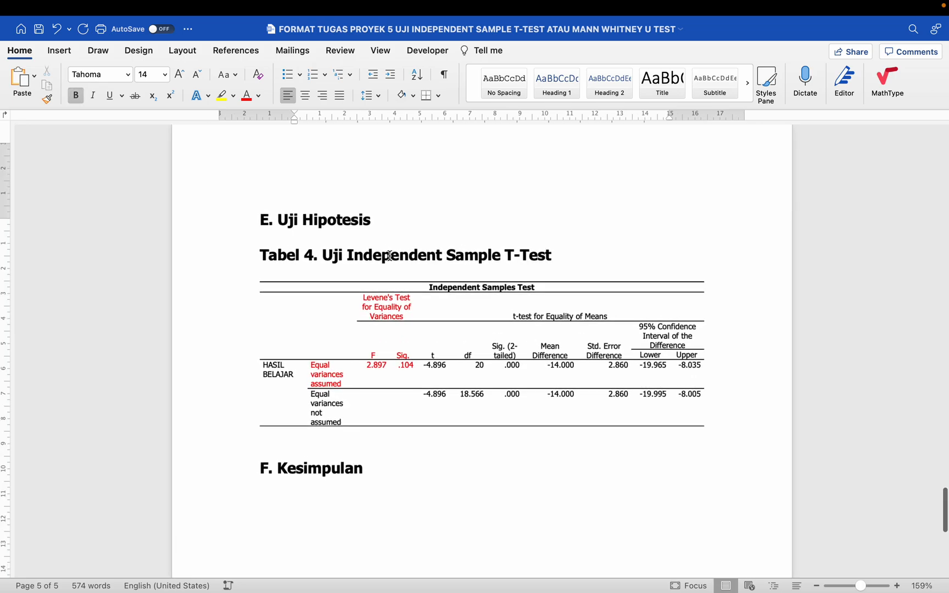
scroll(389, 256, "up", 5)
scroll(390, 256, "down", 1)
scroll(390, 256, "down", 5)
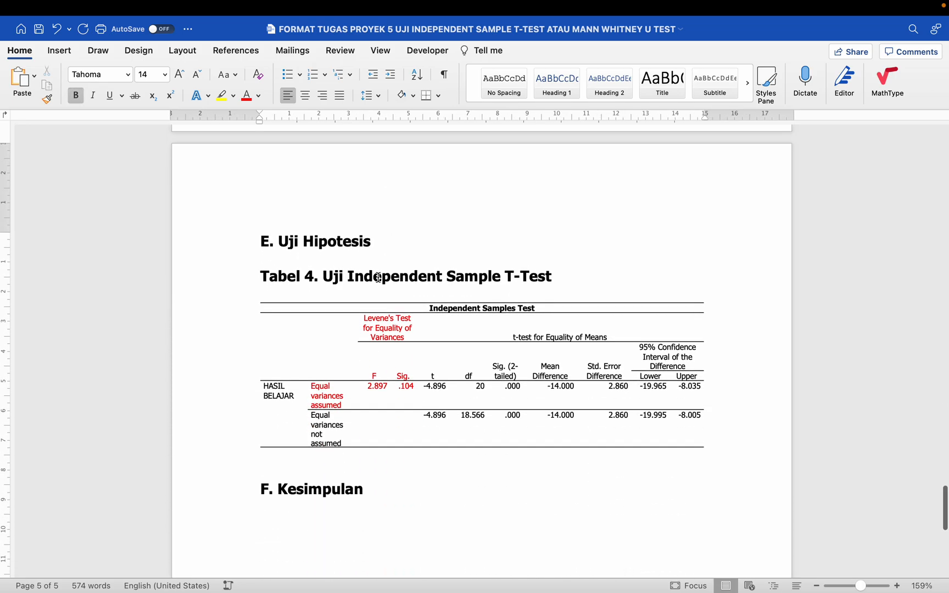
left_click(371, 289)
key("BackSpace")
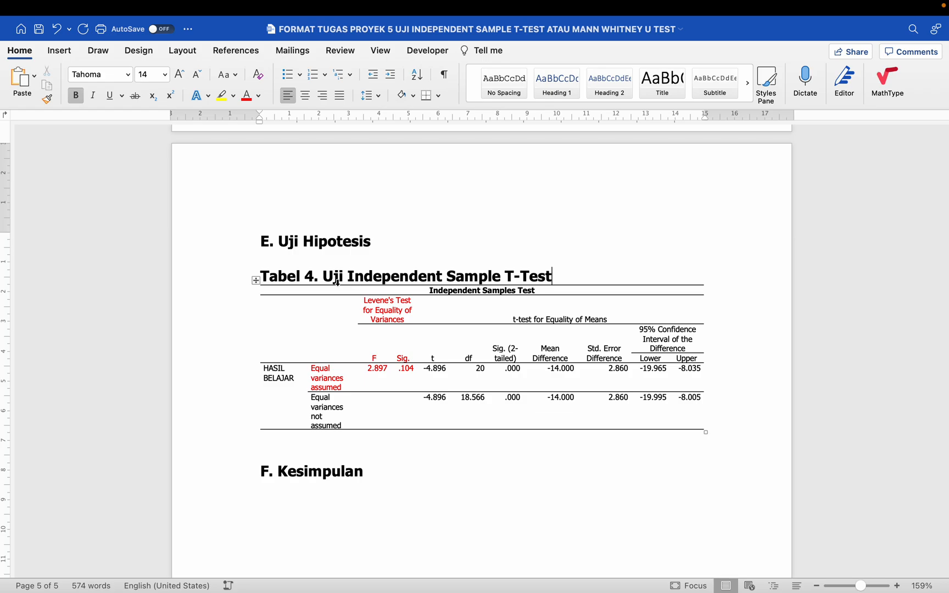
- Delete the blank line under E. Uji Hipotesis and add an empty line after the table
left_click(261, 276)
left_click(288, 256)
left_click(245, 263)
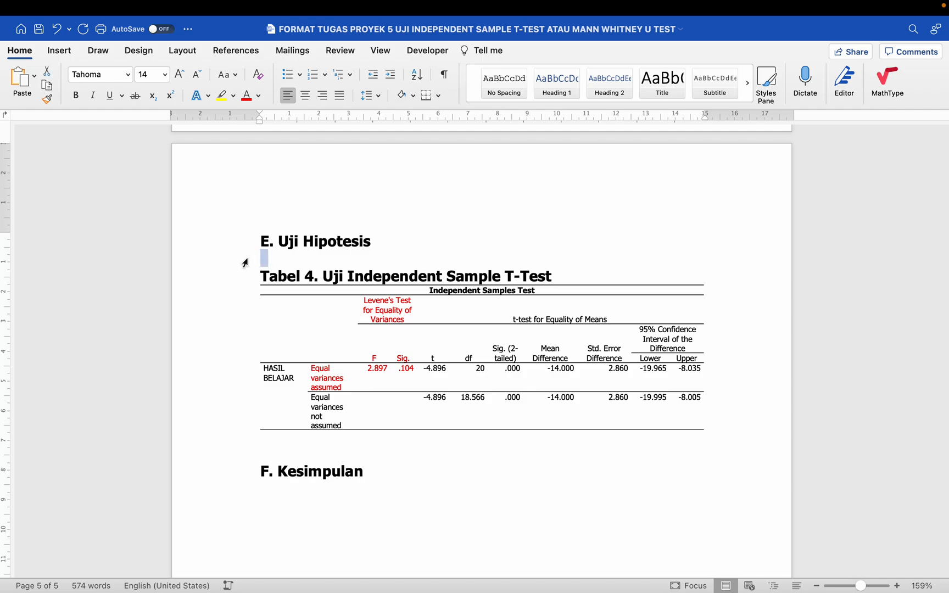
left_click(248, 443)
left_click(280, 262)
key("BackSpace")
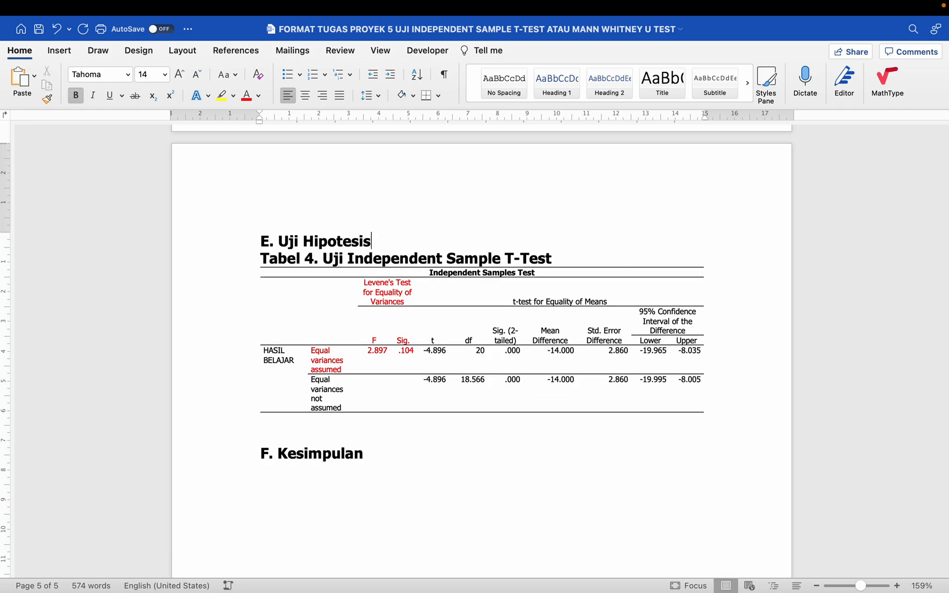
left_click(292, 425)
key("Return")
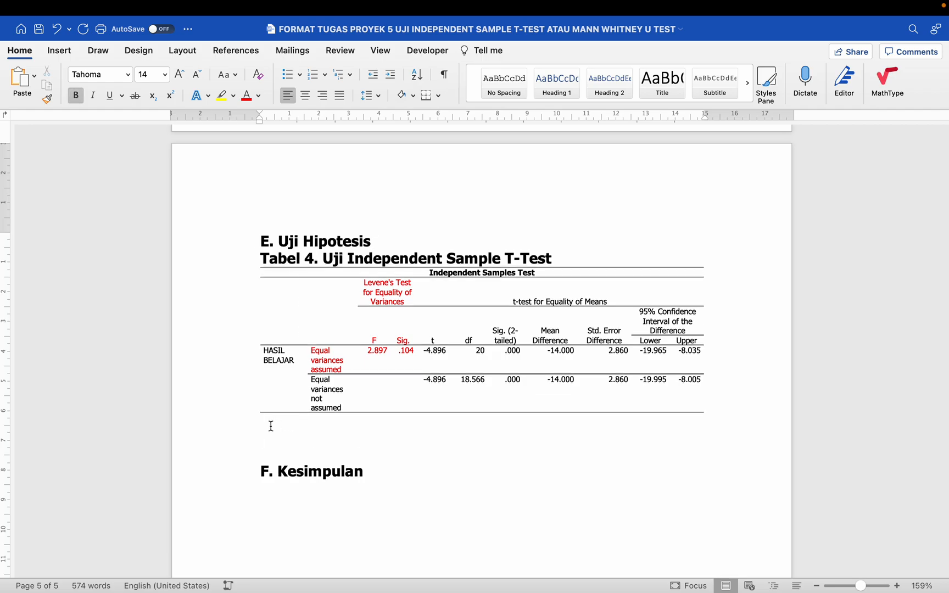
left_click(240, 422)
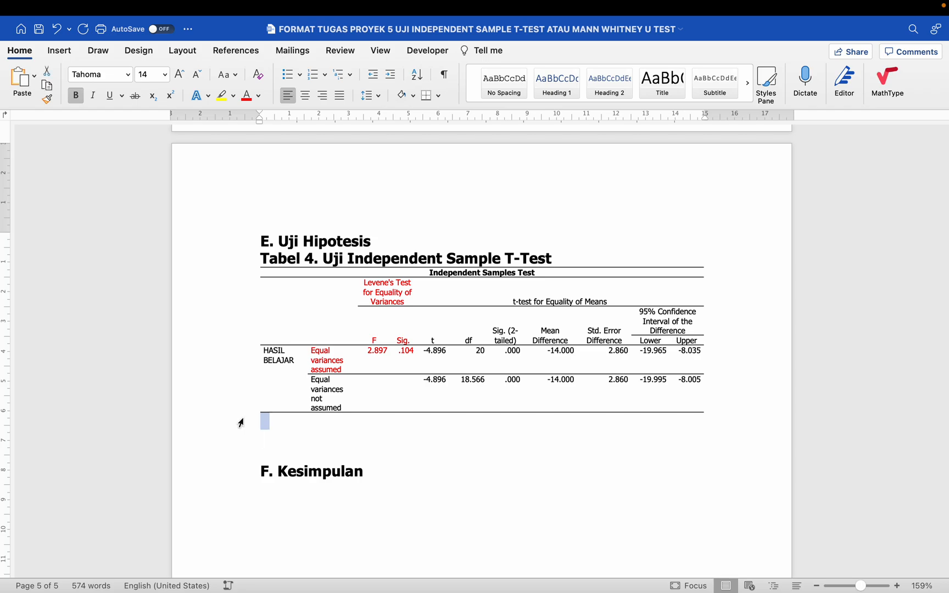
left_click(272, 440)
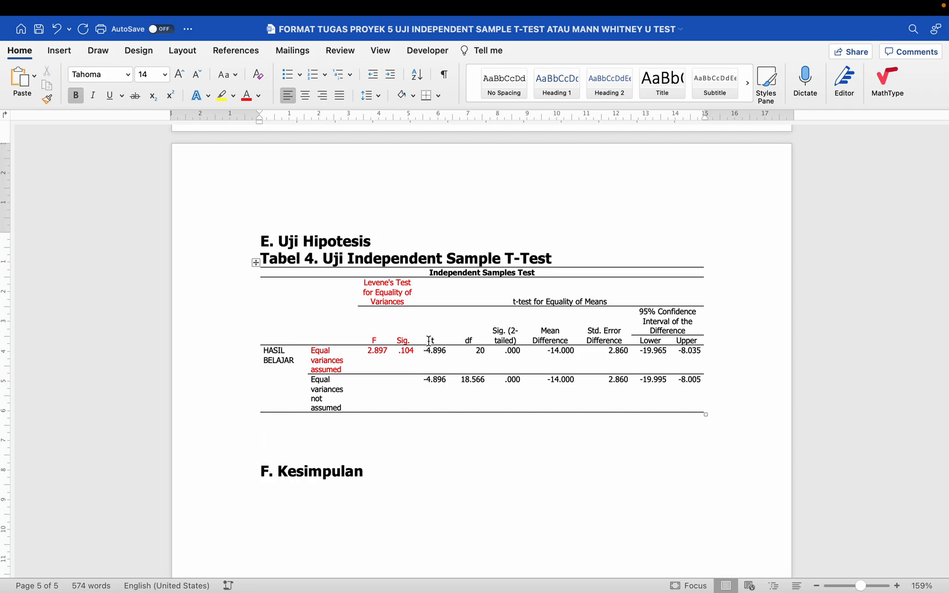
- Colour Tabel 4's t, df, Sig. (2-tailed) and Mean Difference headers and first-row values purple
left_click_drag(428, 340, 557, 350)
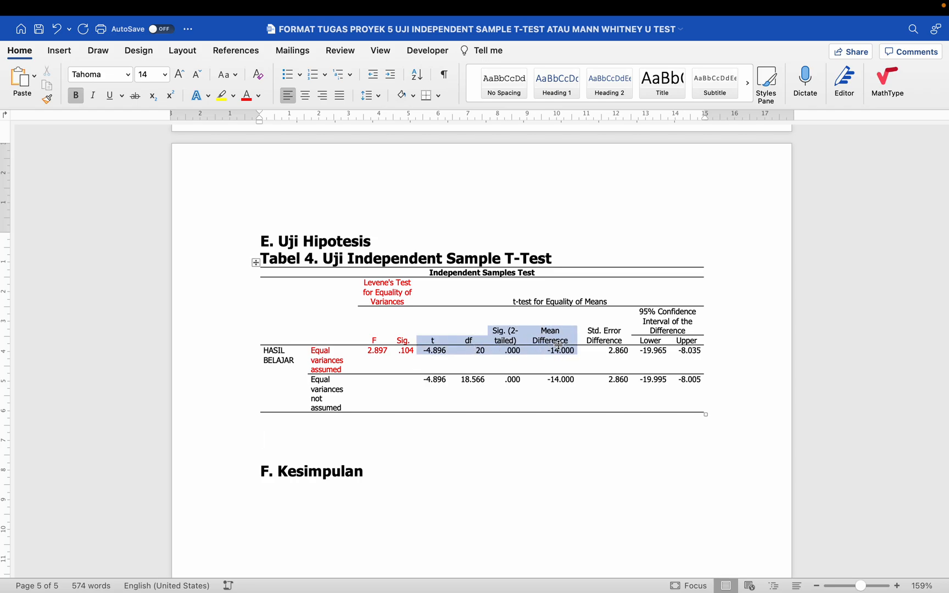
left_click(259, 99)
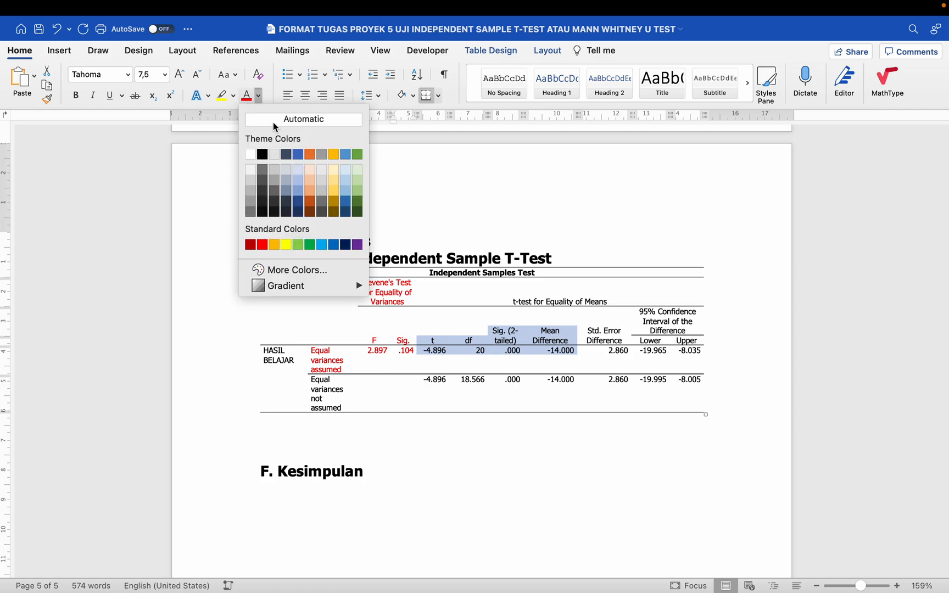
left_click(357, 244)
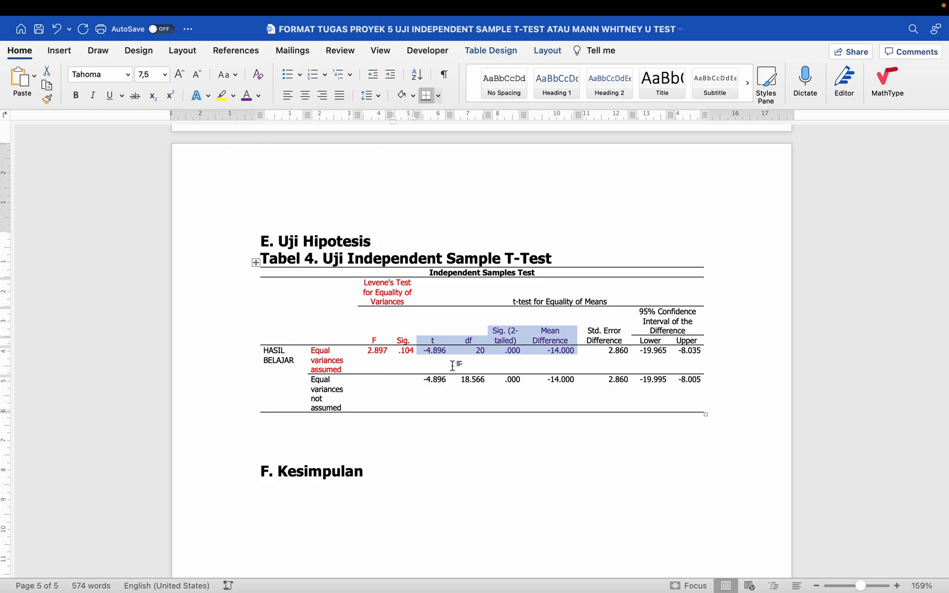
left_click(423, 425)
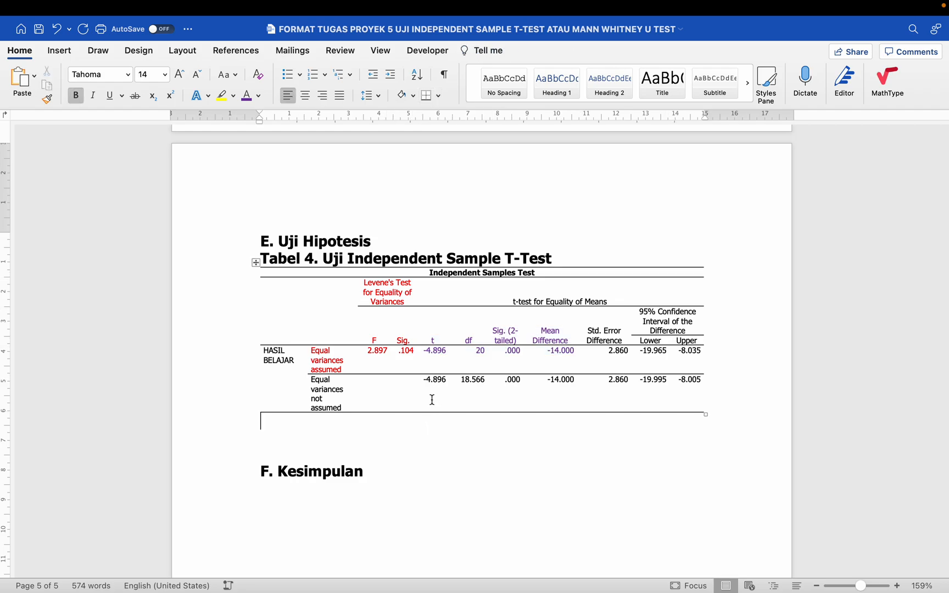
- Turn the red Levene's Test cells and values black
scroll(432, 397, "up", 5)
scroll(434, 399, "up", 10)
scroll(434, 400, "down", 10)
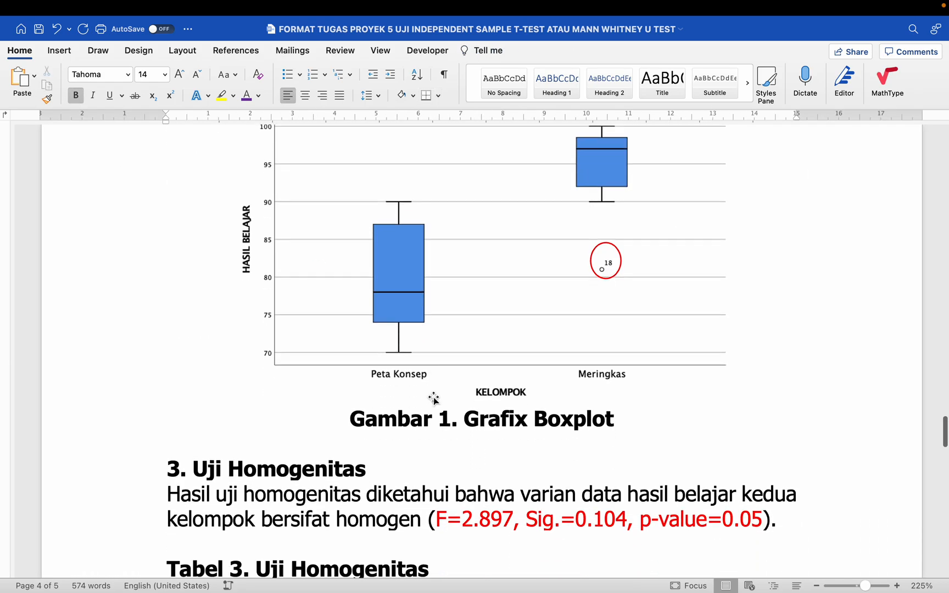
scroll(432, 396, "up", 3)
scroll(434, 397, "up", 2)
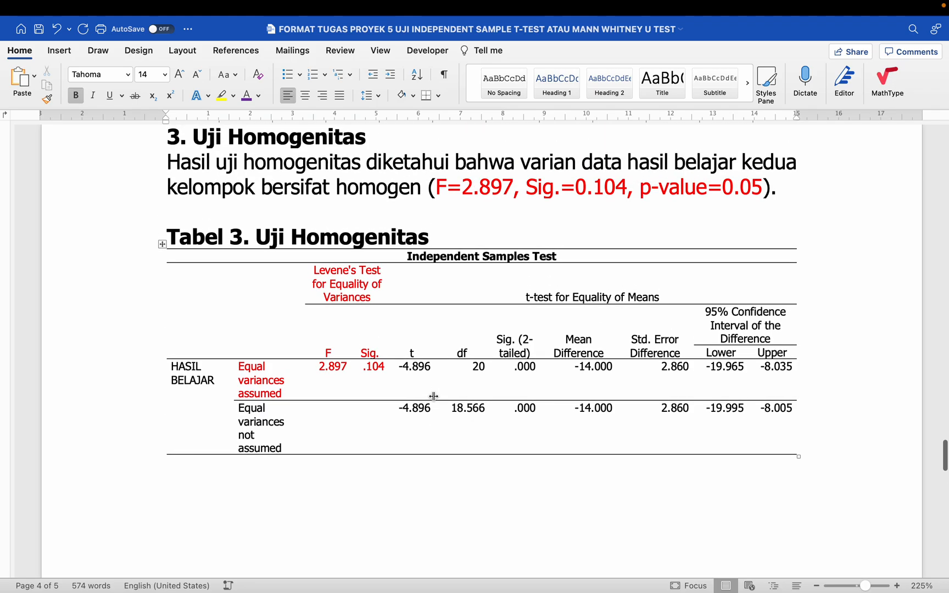
scroll(433, 397, "down", 7)
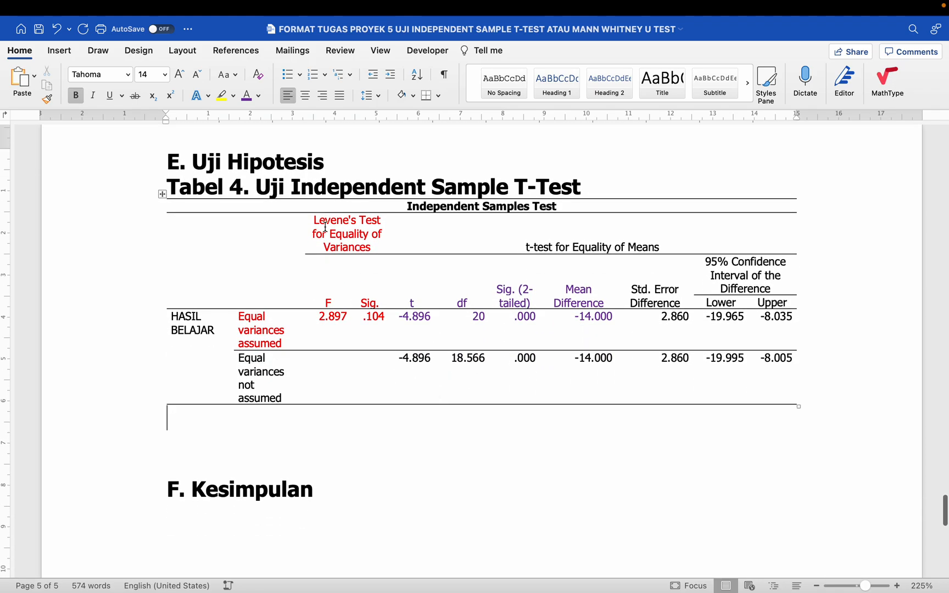
left_click_drag(324, 225, 273, 331)
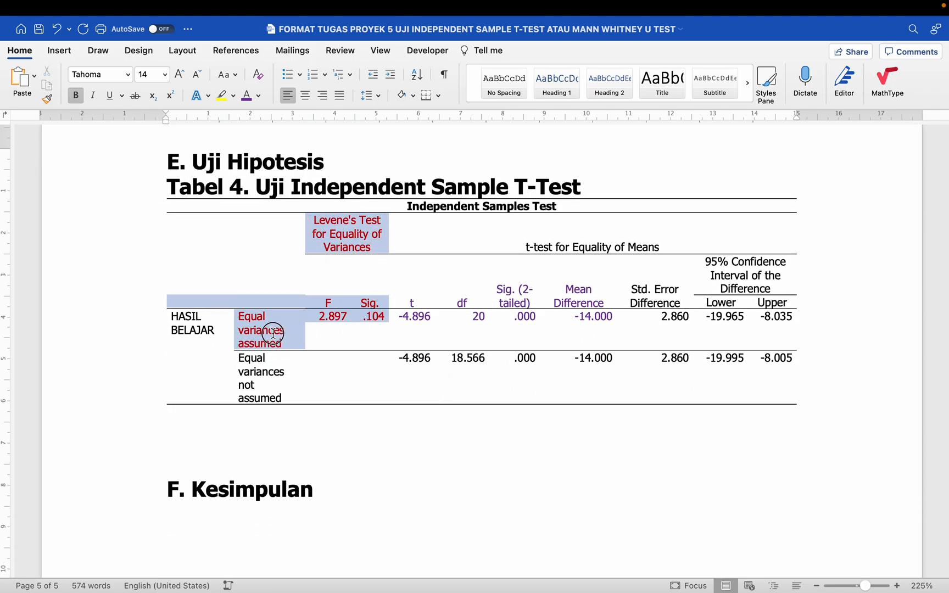
left_click(259, 97)
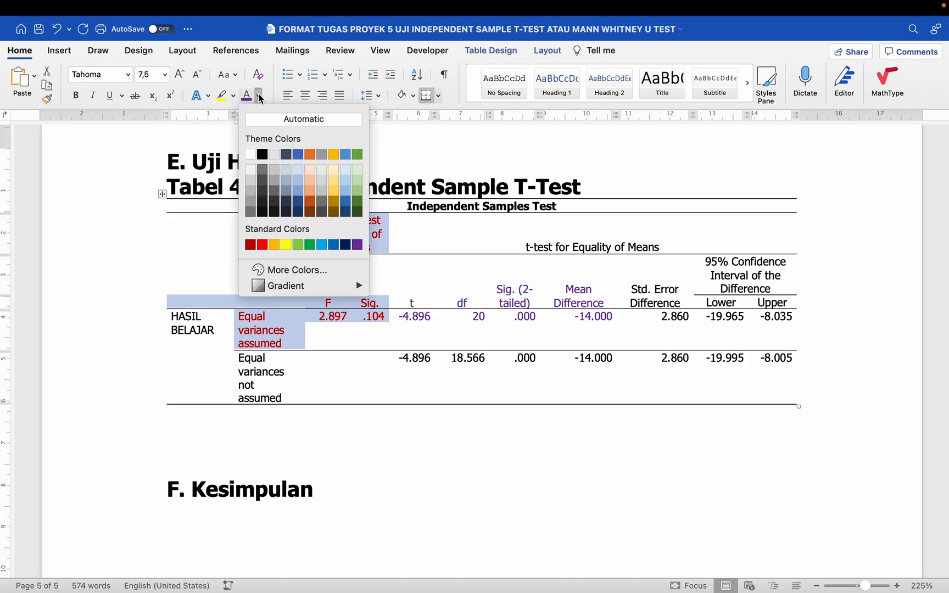
left_click(262, 154)
scroll(317, 281, "up", 1)
scroll(316, 281, "up", 15)
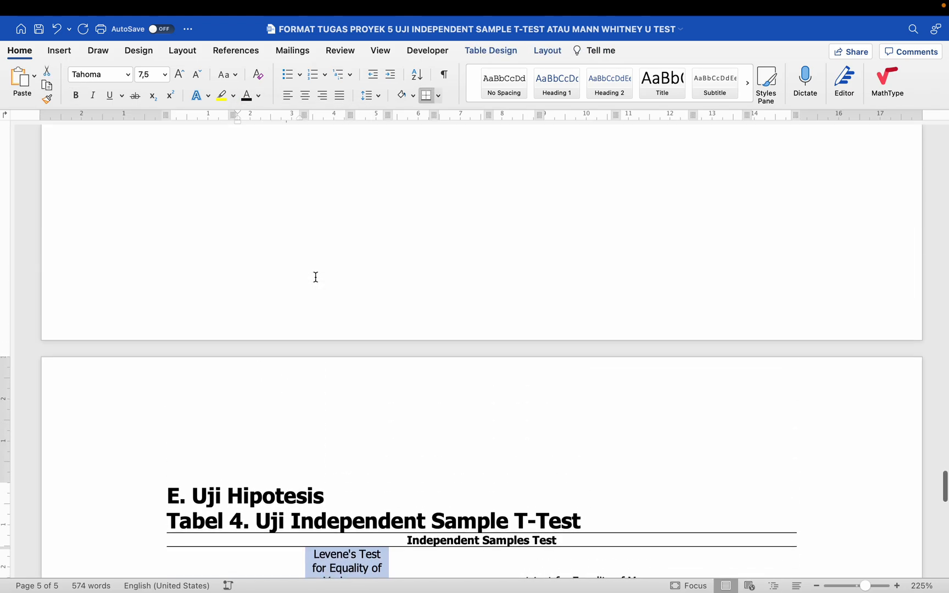
- Colour Tabel 4's t-test for Equality of Means heading purple
left_click(328, 284)
scroll(328, 282, "down", 15)
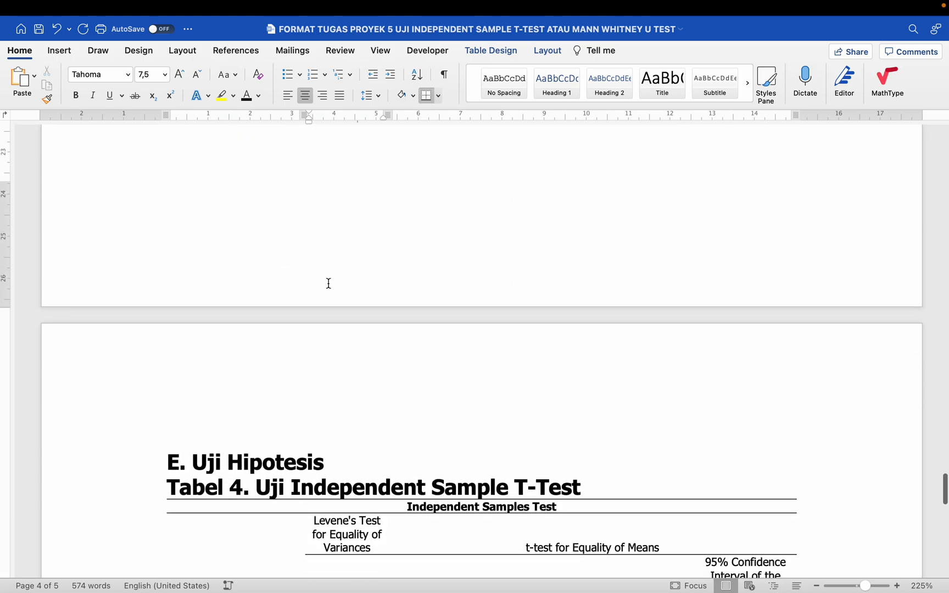
left_click(441, 372)
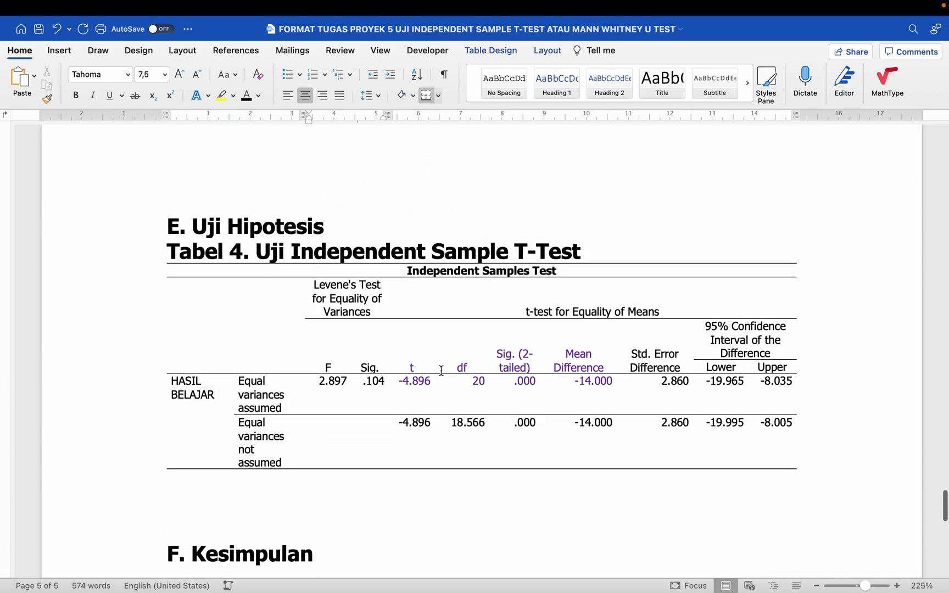
left_click_drag(524, 311, 658, 310)
left_click(258, 96)
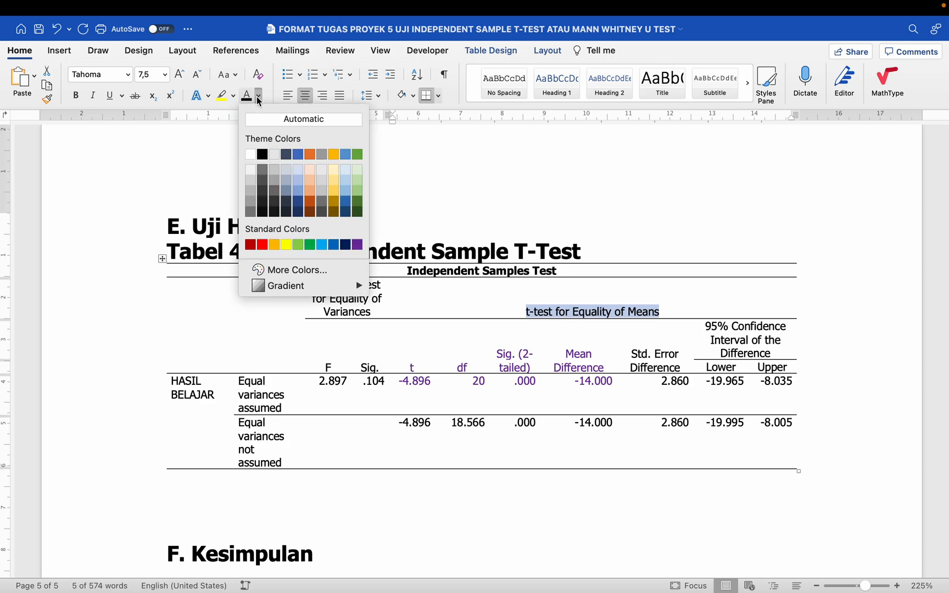
left_click(357, 245)
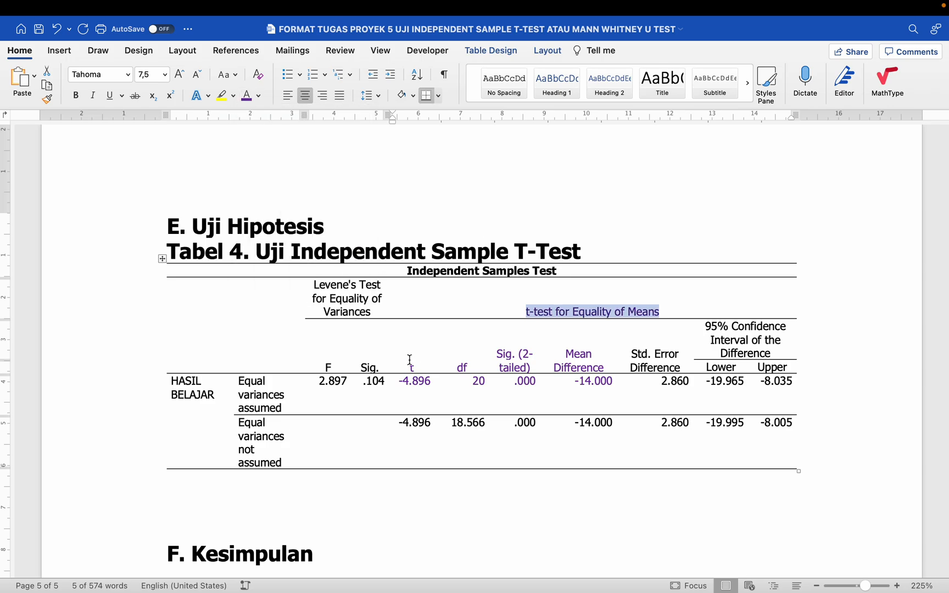
- Colour 'Confidence Interval' and the -19.965 and -8.035 values purple
left_click_drag(410, 360, 555, 382)
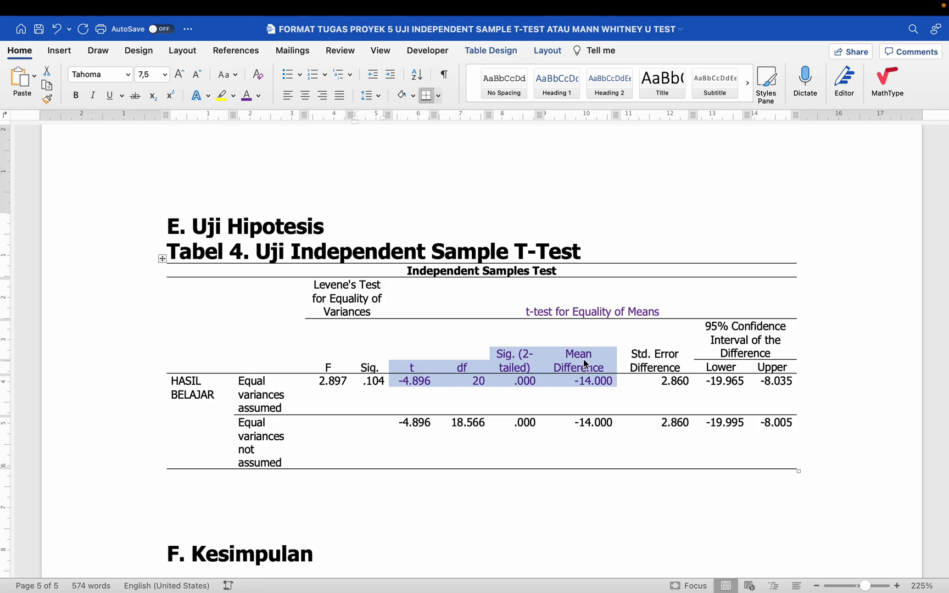
left_click(442, 492)
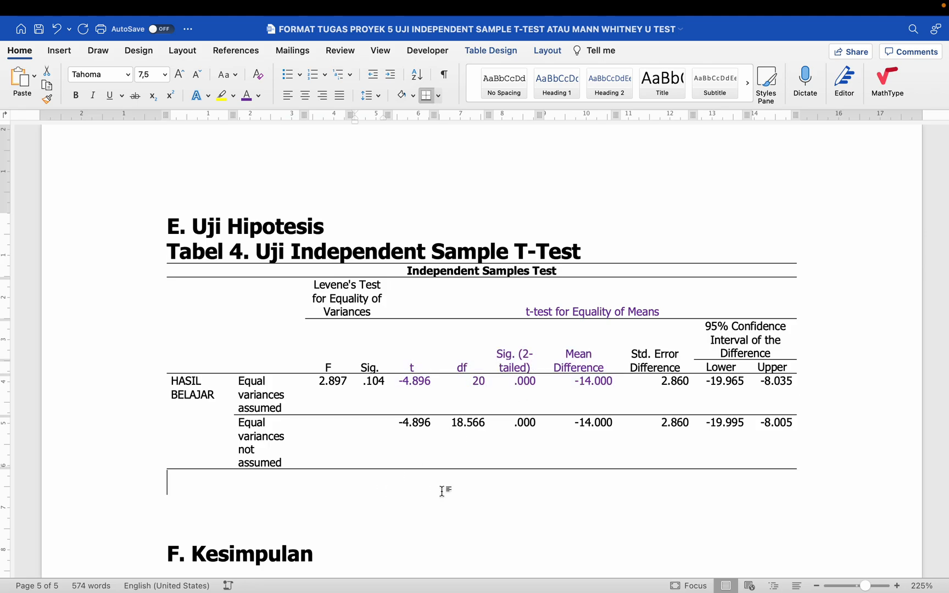
scroll(442, 492, "down", 2)
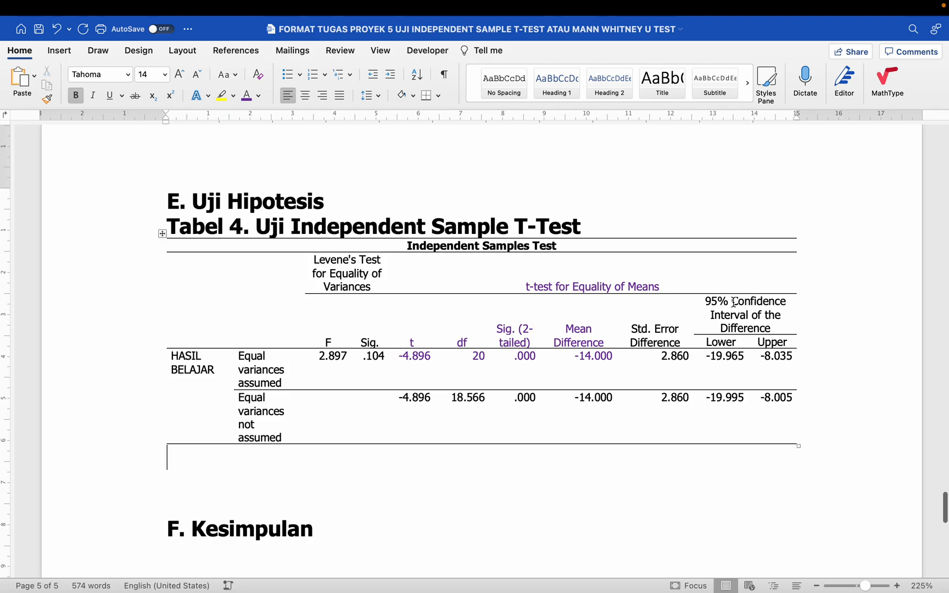
left_click_drag(732, 302, 748, 316)
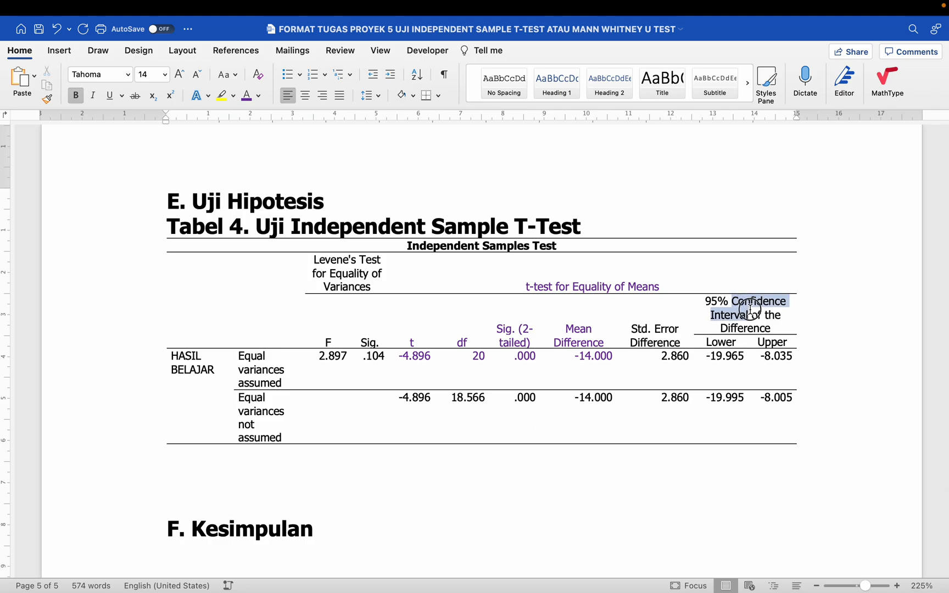
left_click(247, 96)
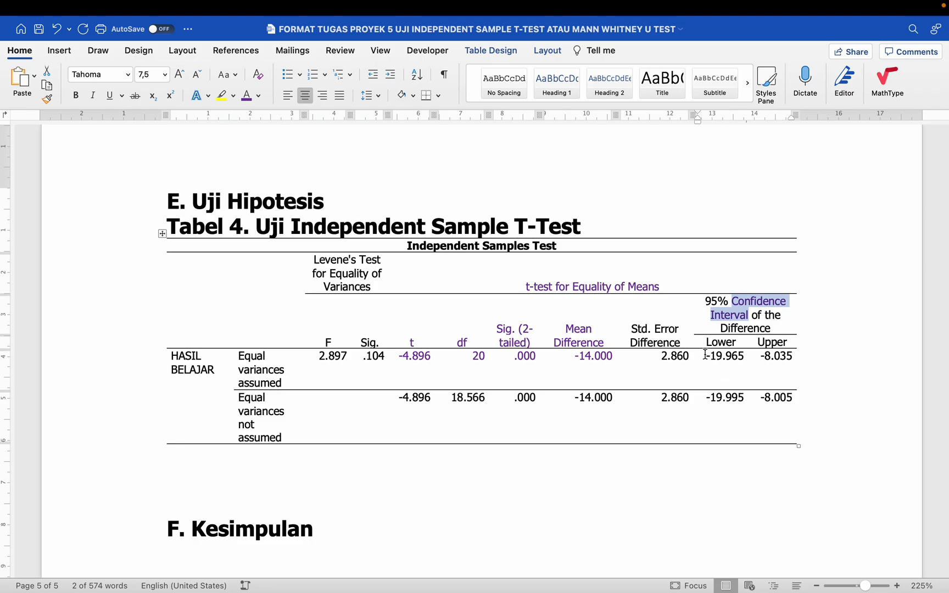
left_click_drag(705, 355, 791, 356)
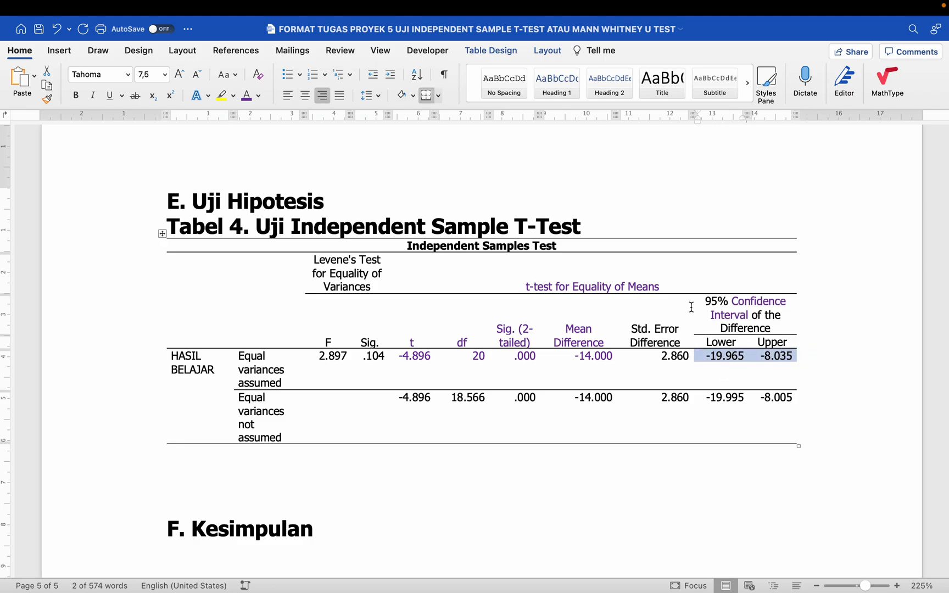
left_click(247, 95)
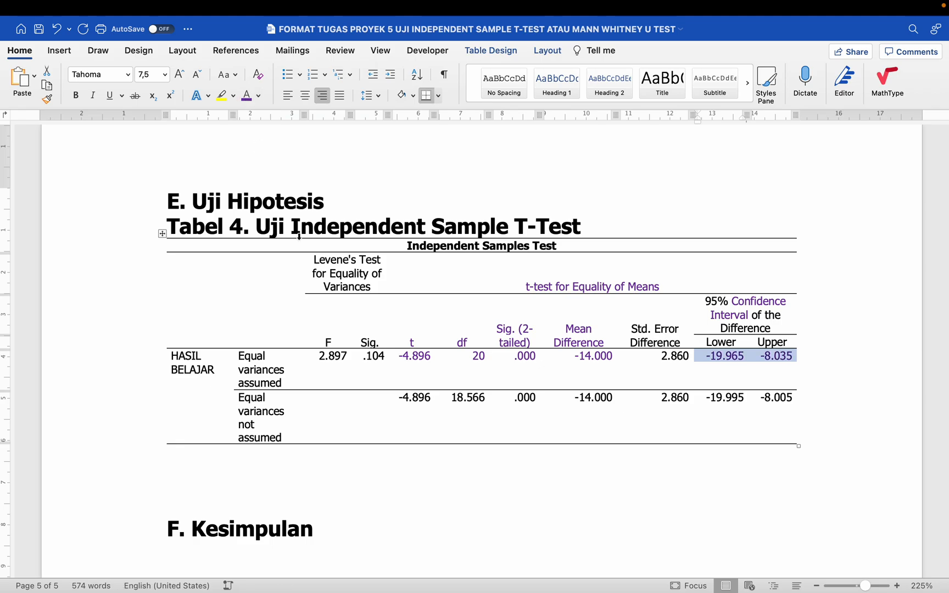
scroll(358, 425, "down", 2)
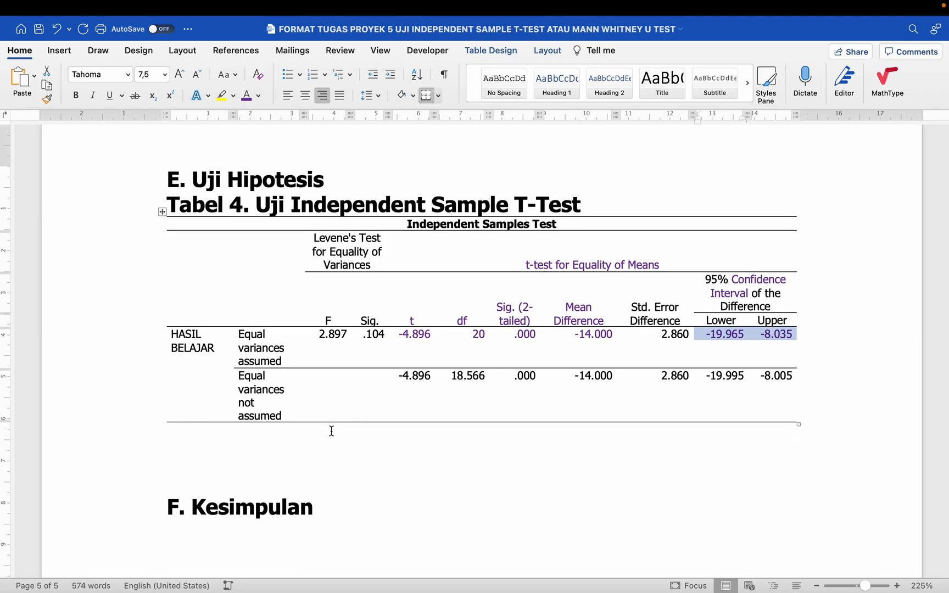
left_click(306, 438)
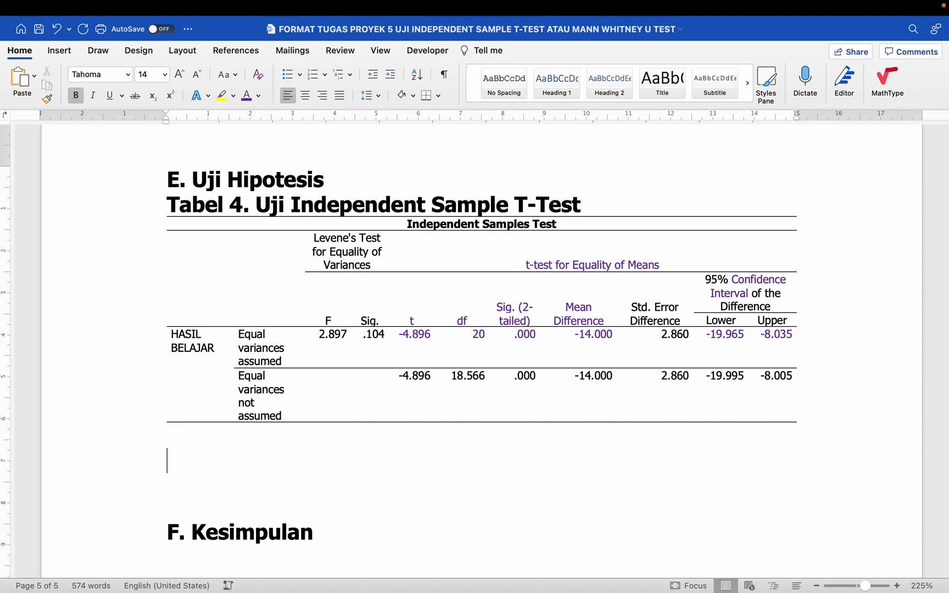
- Below Tabel 4, start a non-bold sentence 'Hasil uji normalitas diketahui bahwa data'
type("U")
key("BackSpace")
key("super+b")
type("U")
key("BackSpace")
type("Hasil uji ")
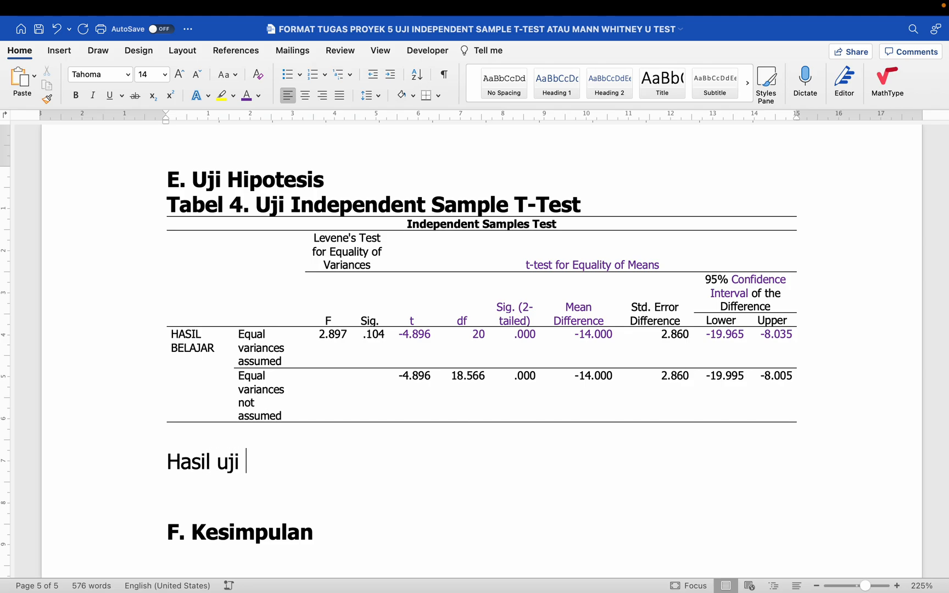
type("norm")
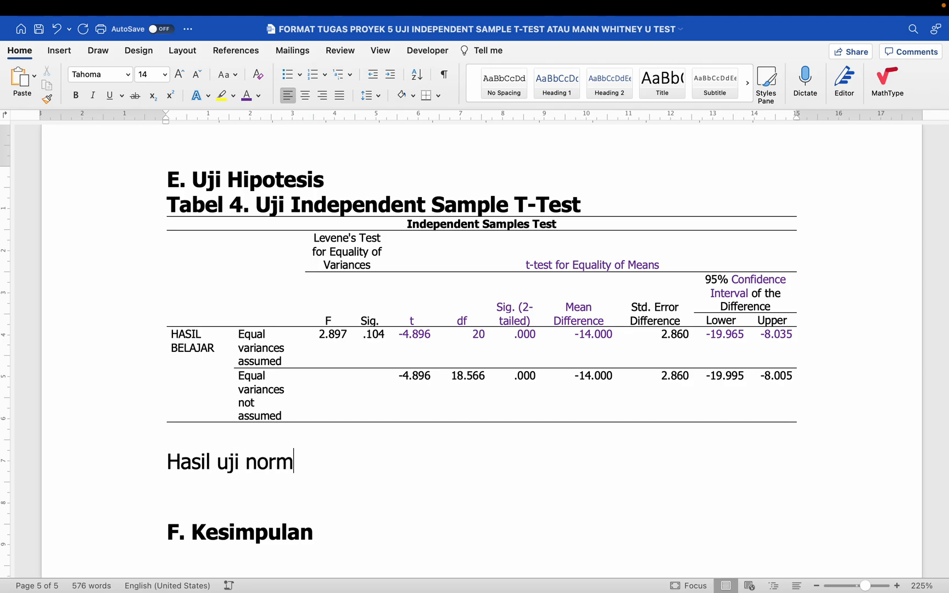
type("alitas")
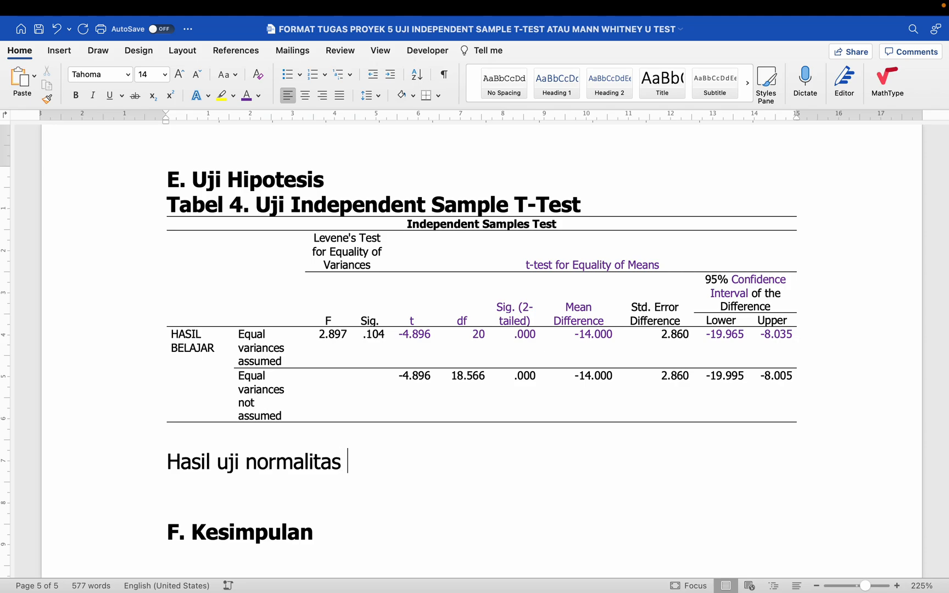
type(" diketahi")
key("BackSpace")
key("BackSpace")
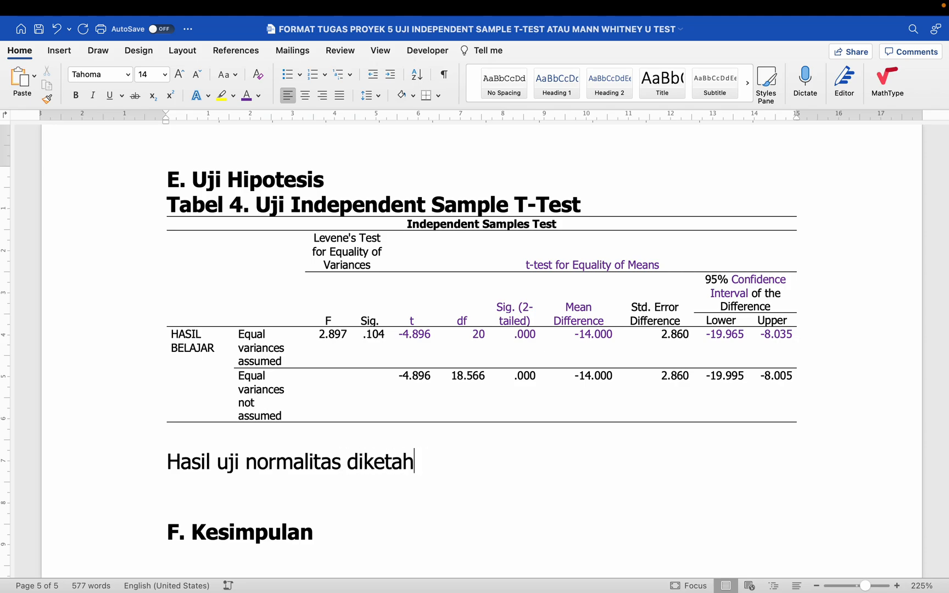
type("ui bhawa")
key("BackSpace")
key("BackSpace")
key("BackSpace")
key("BackSpace")
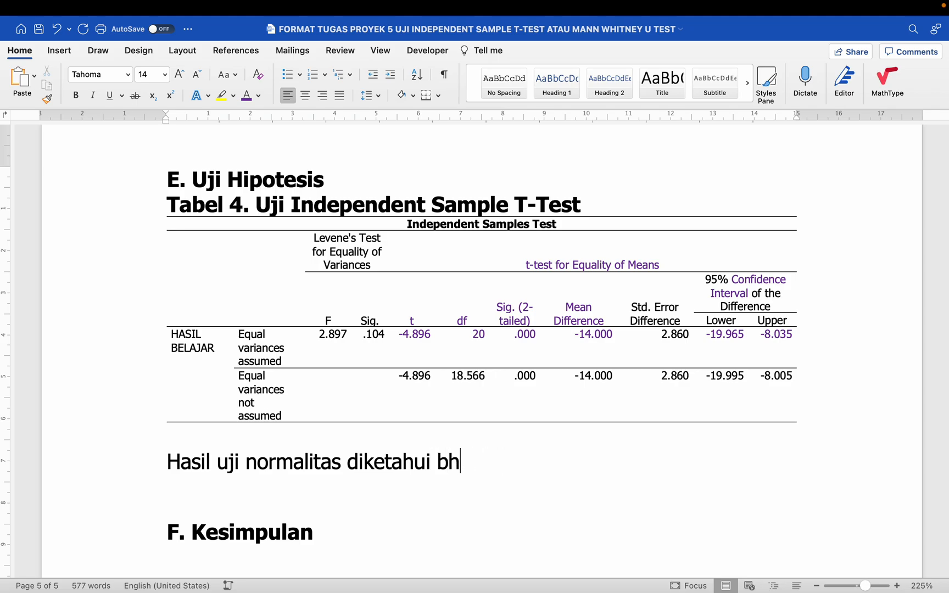
key("BackSpace")
type("ahwa da")
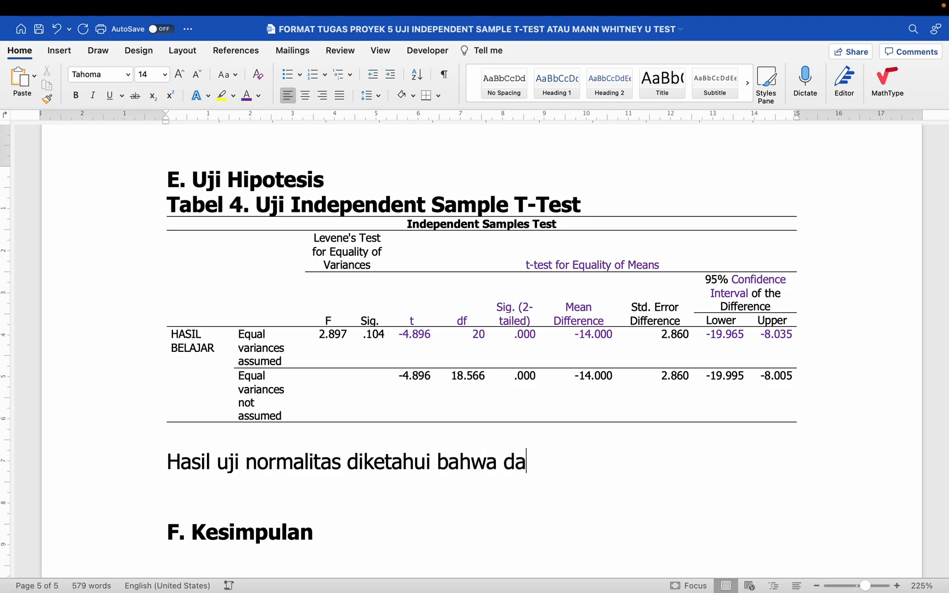
type("ta terdistirb")
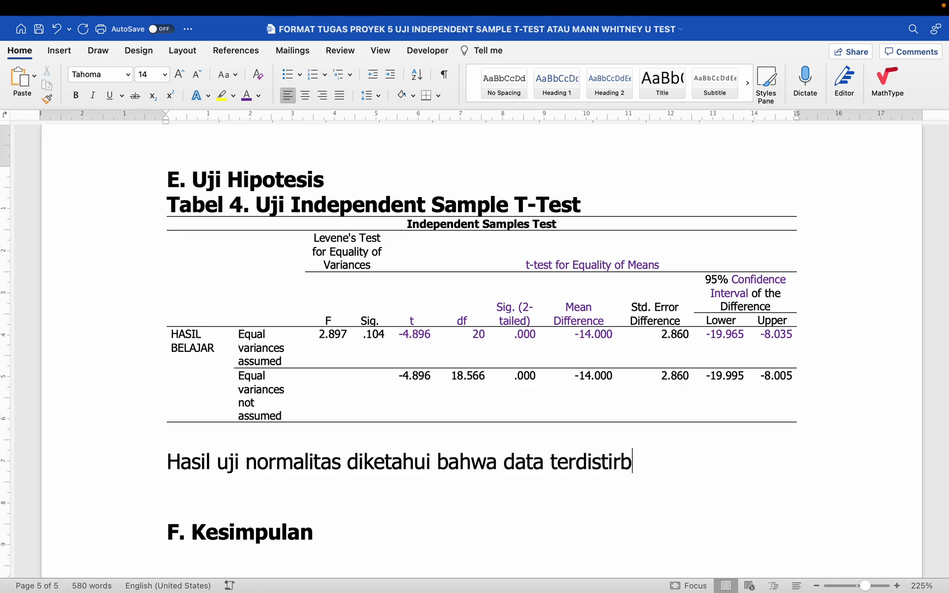
type("usi")
- Finish it with 'terdistribusi normal, uji hipotesis menggunakan uji independent sample t-test.'
key("BackSpace")
key("BackSpace")
key("BackSpace")
key("BackSpace")
key("BackSpace")
key("BackSpace")
key("BackSpace")
type("r")
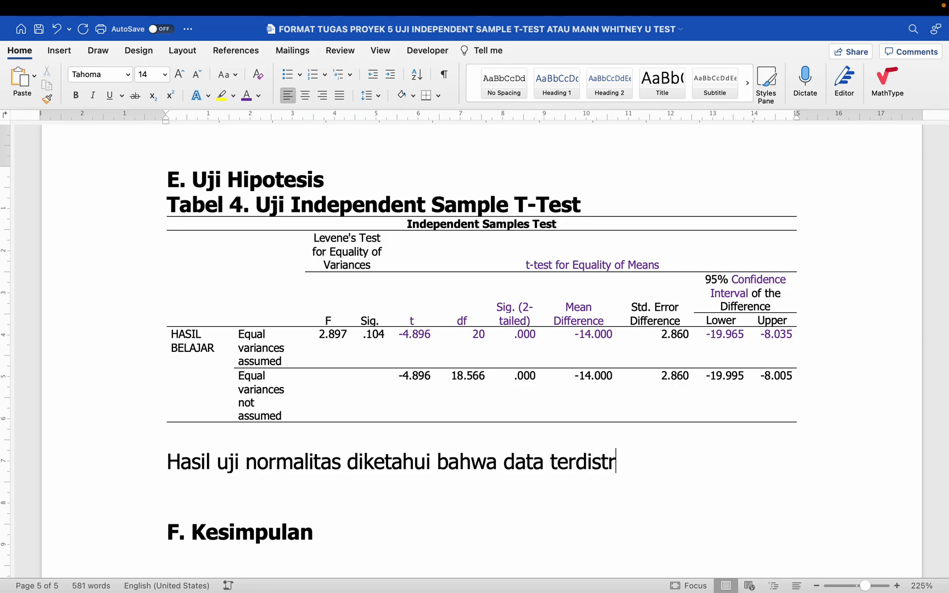
type("ibusi normal")
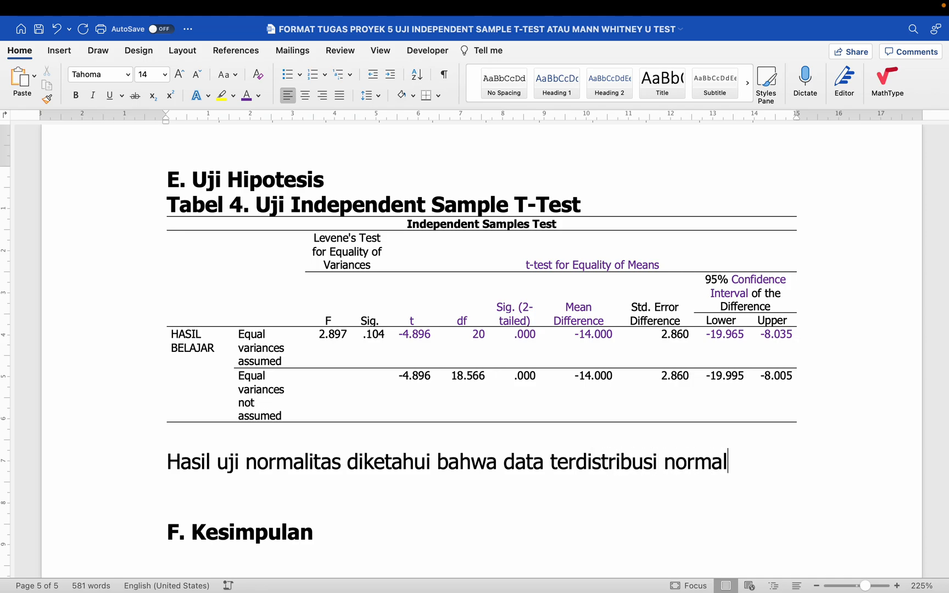
type(", uji hipotesis menggunaa")
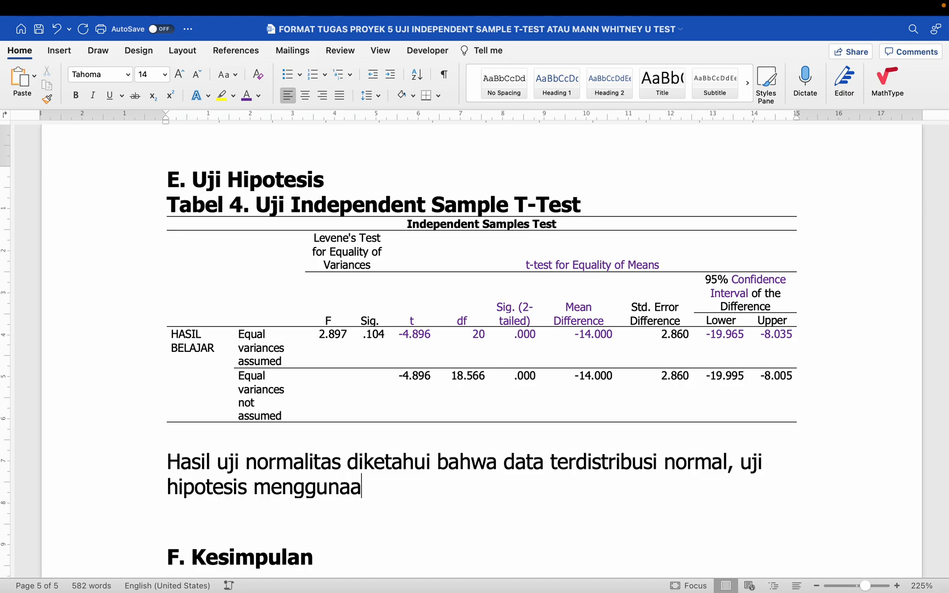
key("BackSpace")
type("kan uji in")
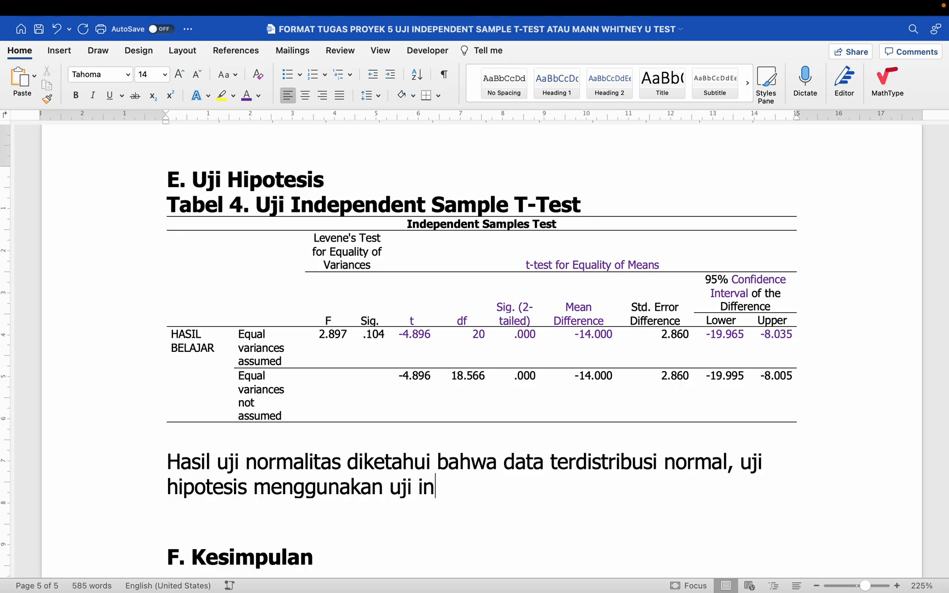
type("dependent sample t-test.")
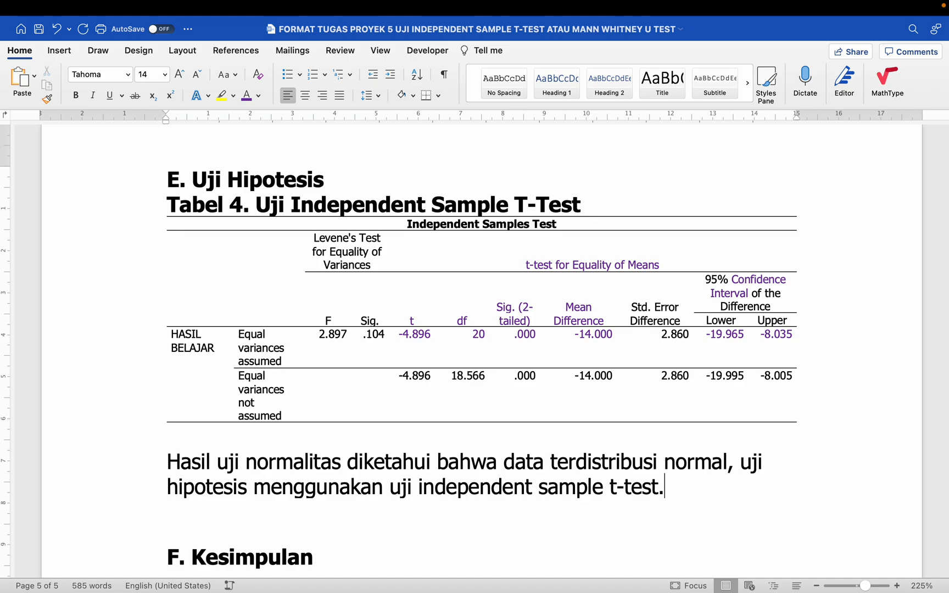
scroll(134, 303, "down", 2)
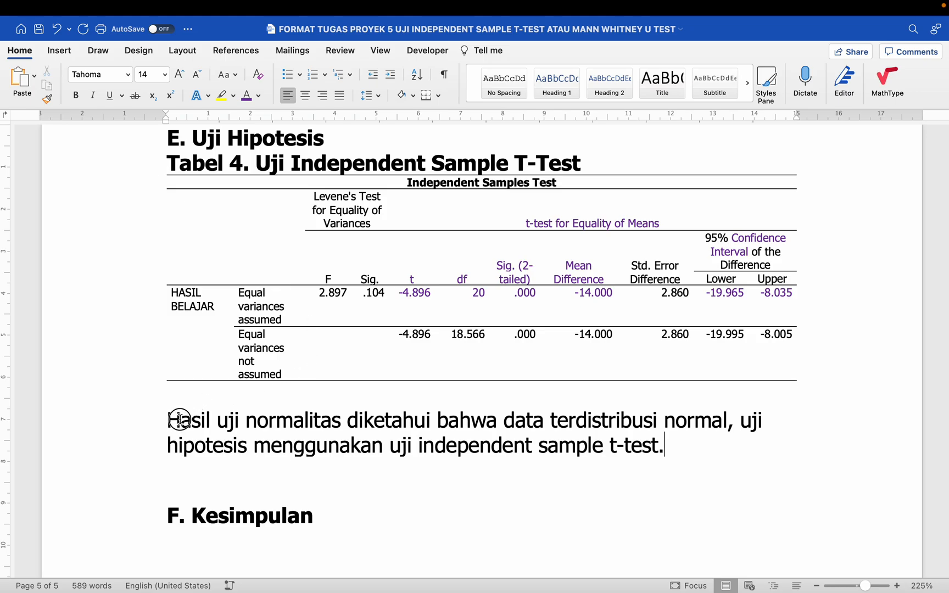
- Insert 'tidak' before 'normal' so the data read as not normally distributed
left_click_drag(179, 419, 702, 417)
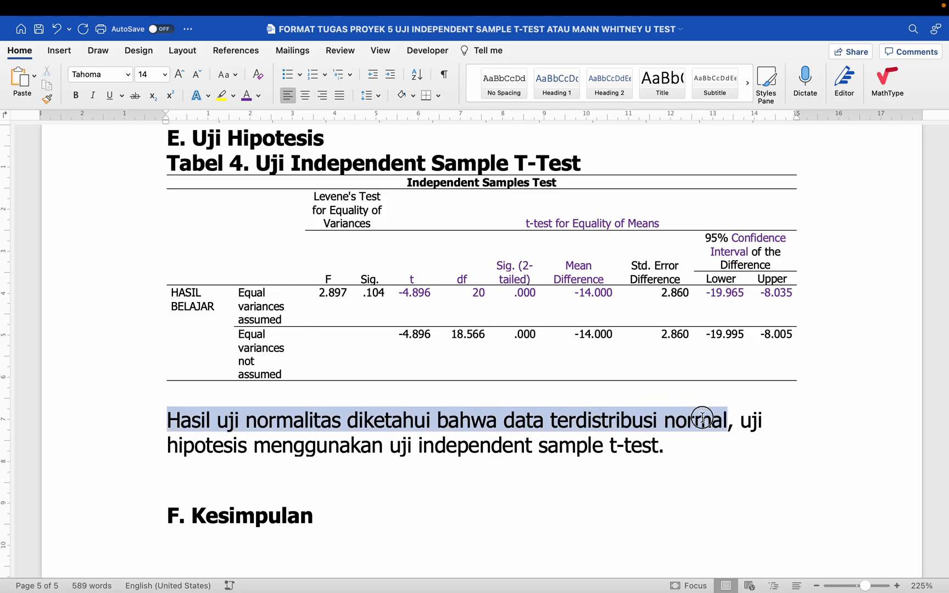
left_click_drag(173, 446, 423, 451)
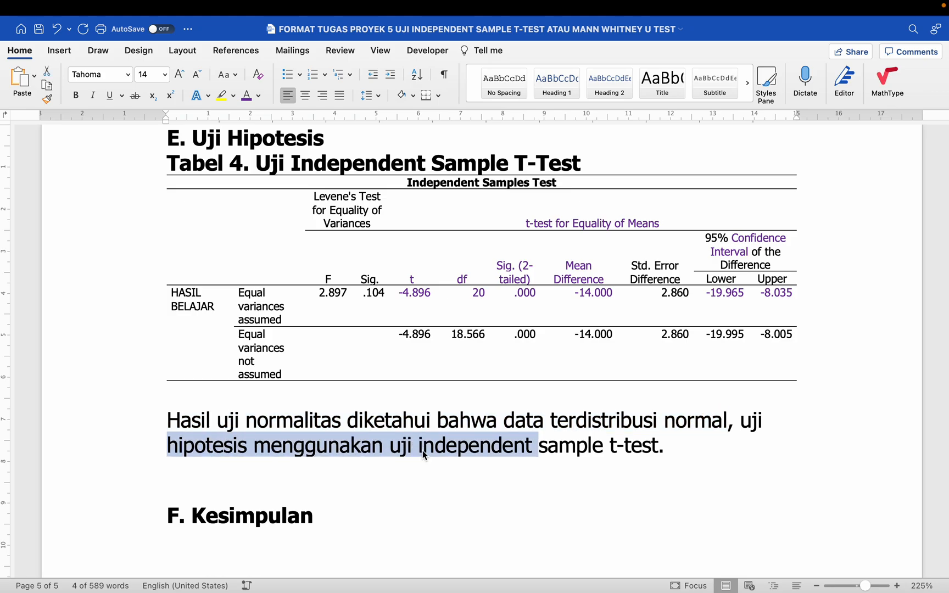
left_click(284, 429)
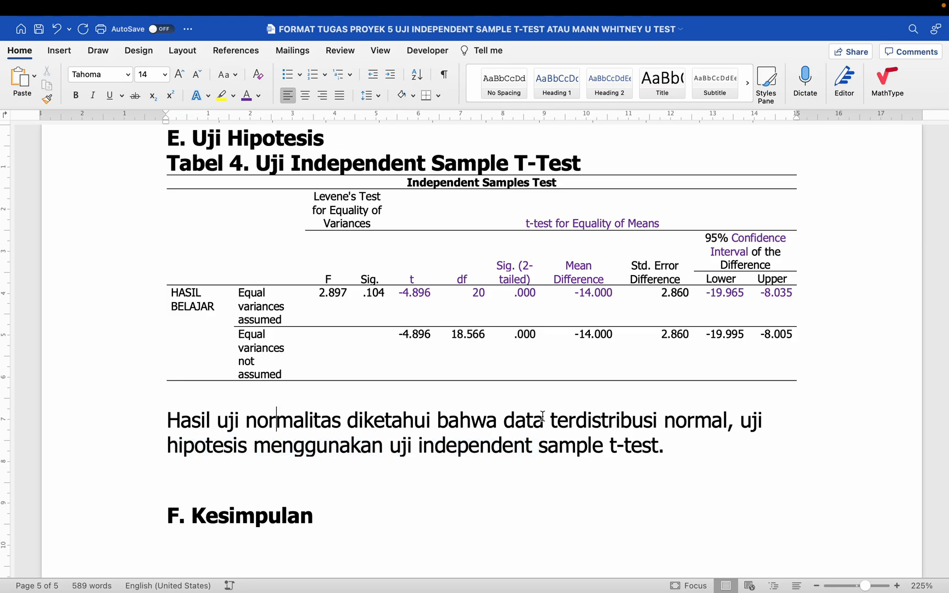
left_click(668, 419)
type("tidak")
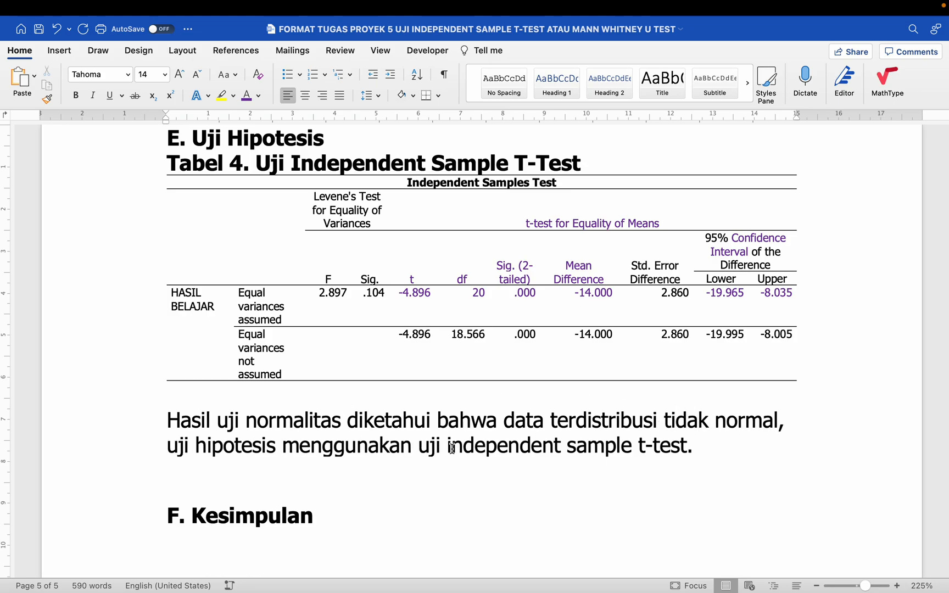
- Replace 'independent sample t-test' with 'mann-whitney u-test'
left_click_drag(450, 446, 689, 445)
type("mann-w")
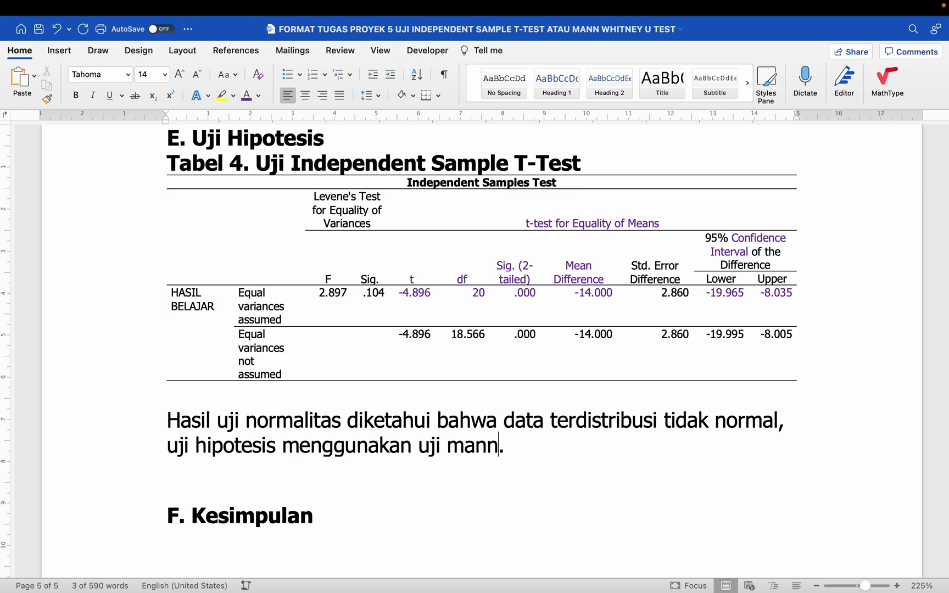
type("hitney t")
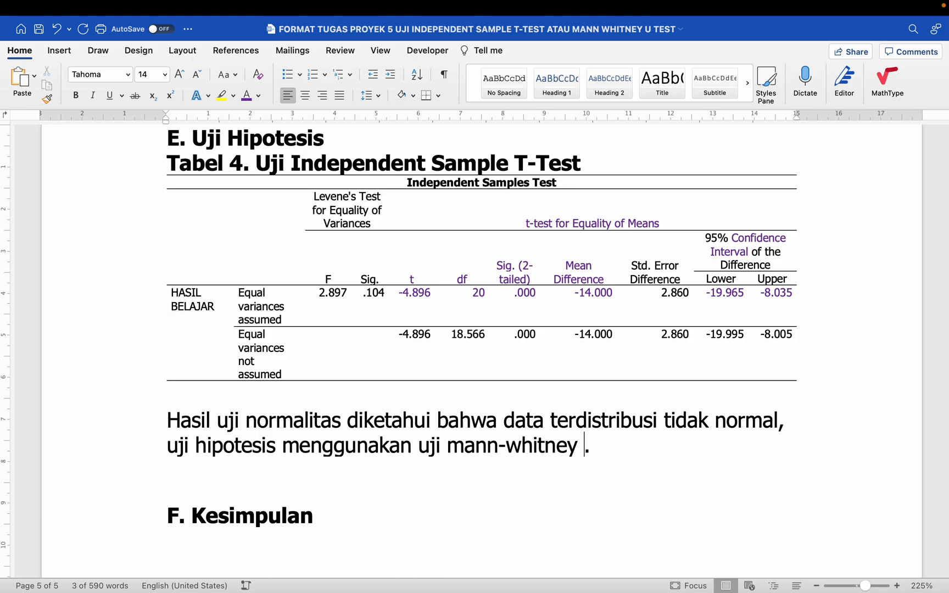
key("BackSpace")
type("u-test")
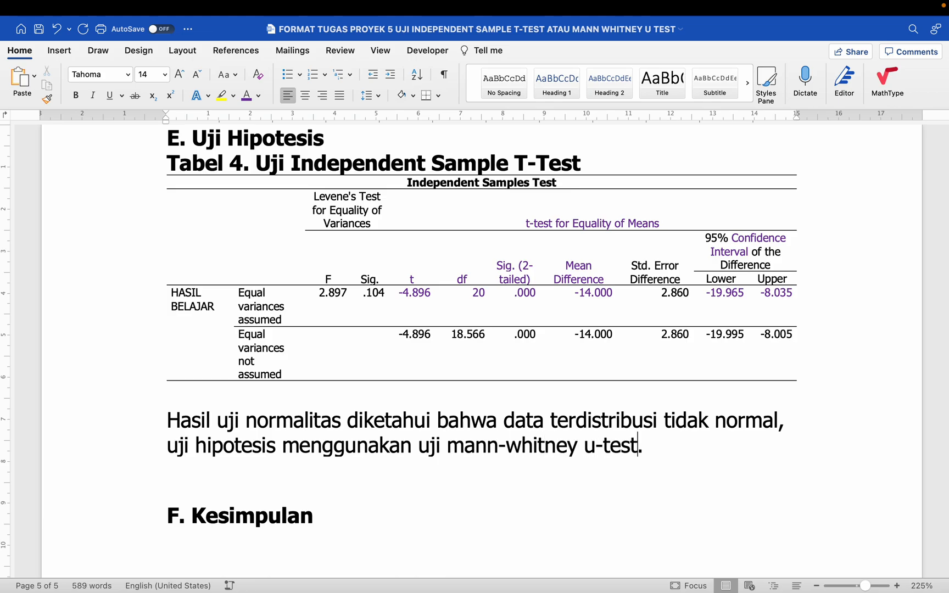
left_click_drag(670, 442, 223, 428)
- Replace the text after 'Hasil' with 'uji independent sample t-test', italicising the test name
key("BackSpace")
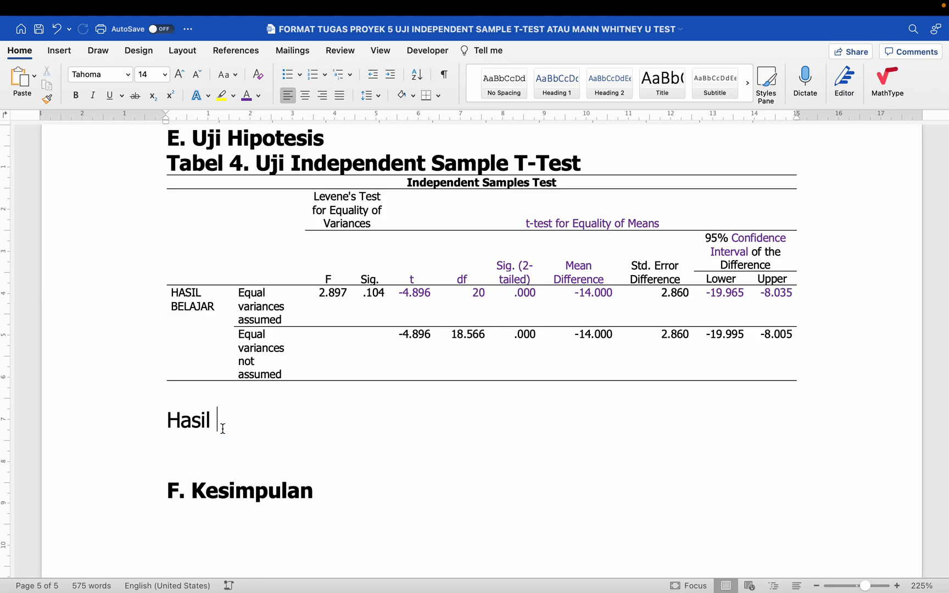
double_click(223, 428)
left_click(222, 428)
left_click(163, 172)
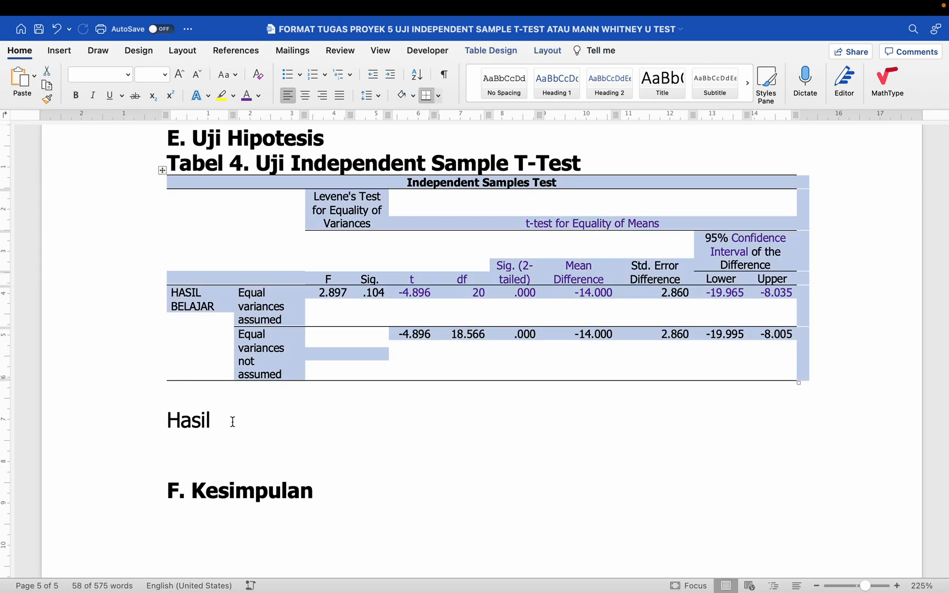
left_click(230, 420)
type("uji ind")
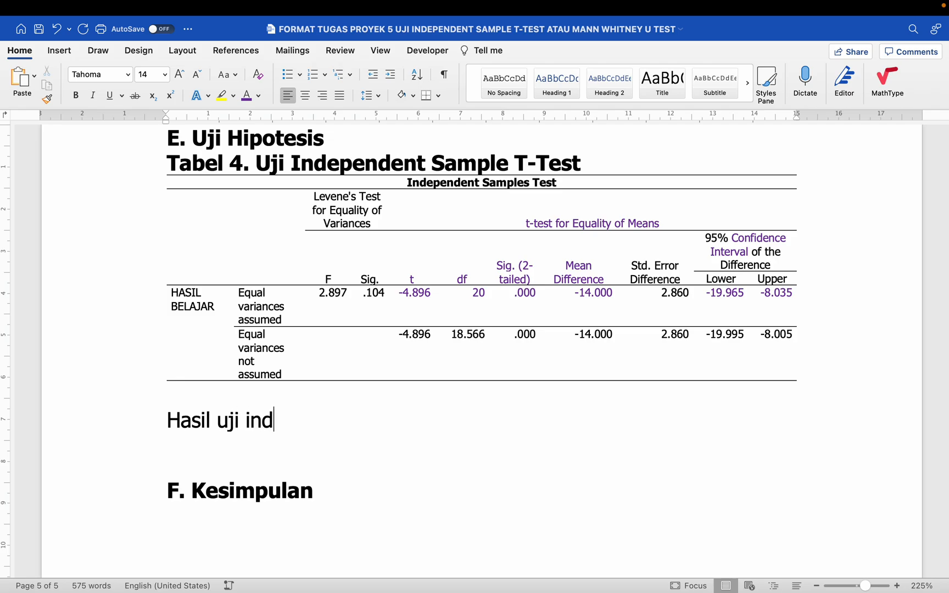
type("ependent sample t-test")
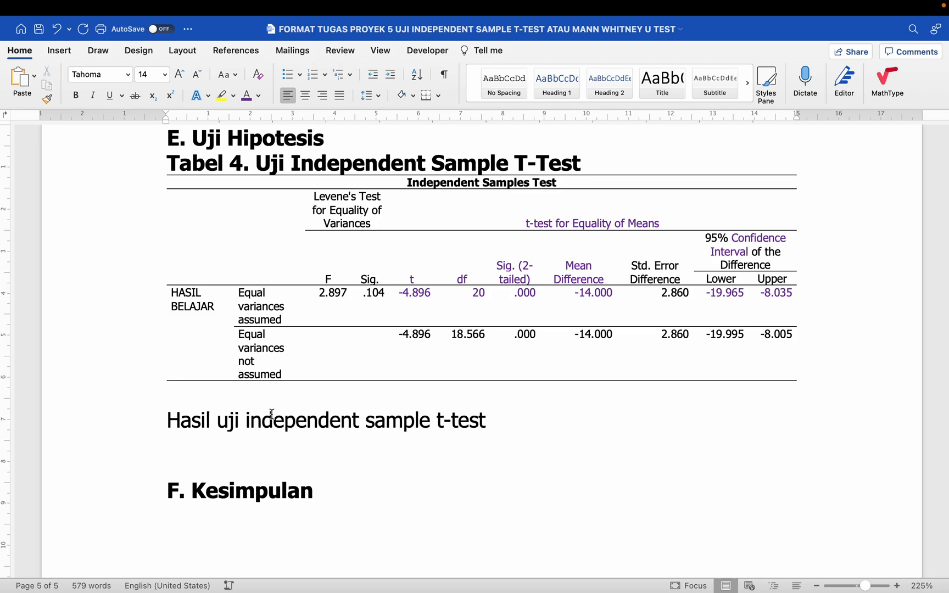
left_click_drag(246, 421, 473, 427)
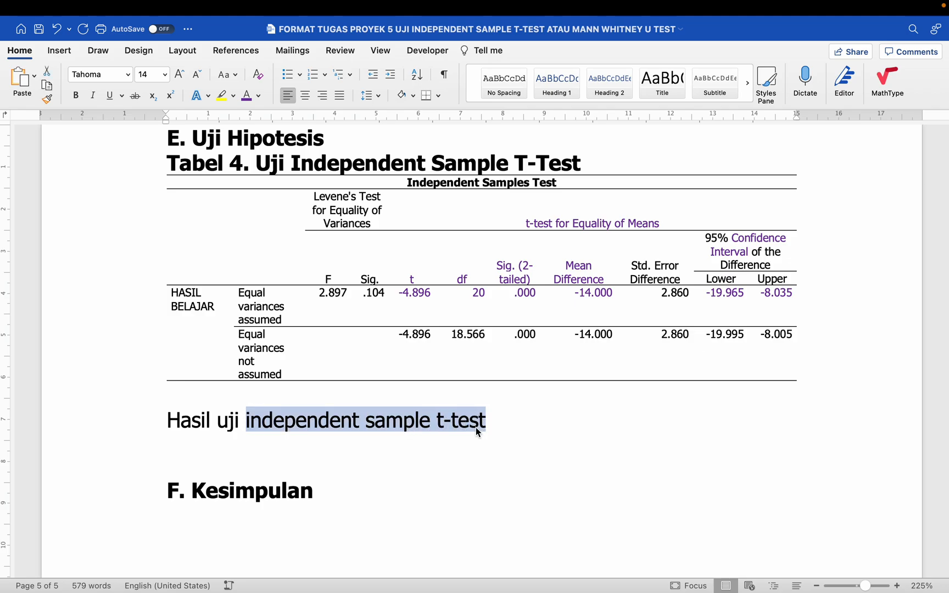
left_click(92, 95)
- Continue in regular type with 'diketahui bahwa perbedaan rerata hasil belajar ('
left_click(534, 411)
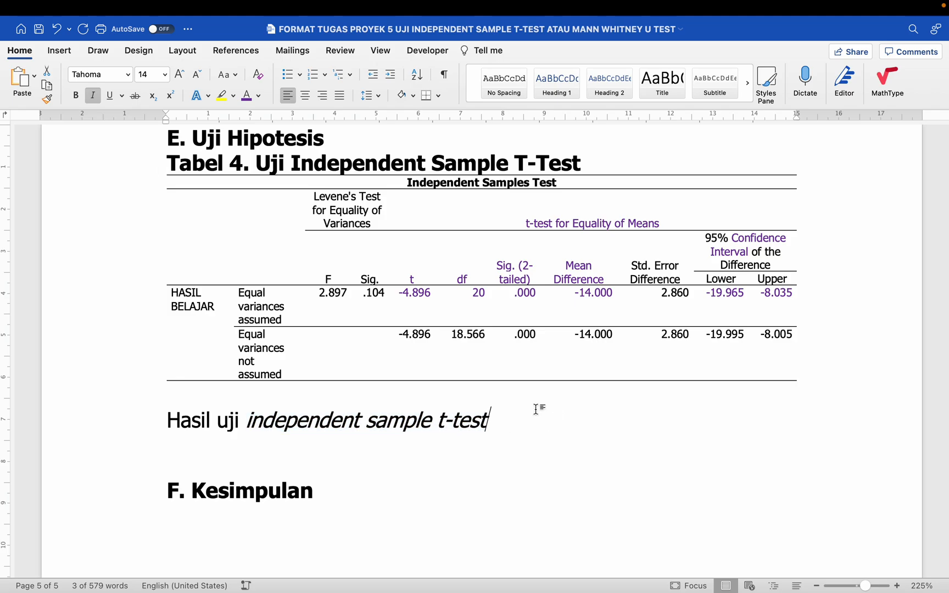
key("super+i")
type("diket")
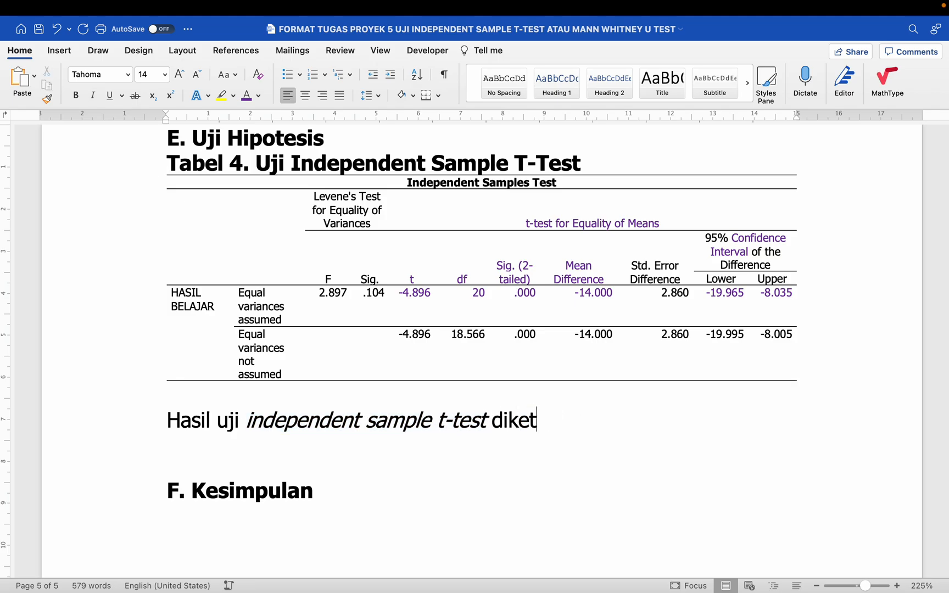
type("ahui bhawa")
key("BackSpace")
key("BackSpace")
key("BackSpace")
key("BackSpace")
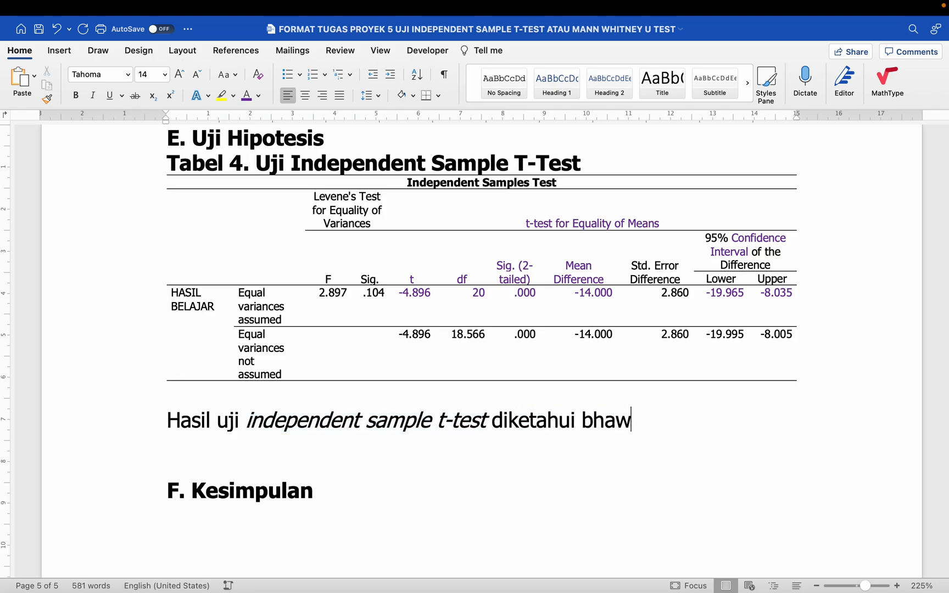
type("ahwa perbedaan")
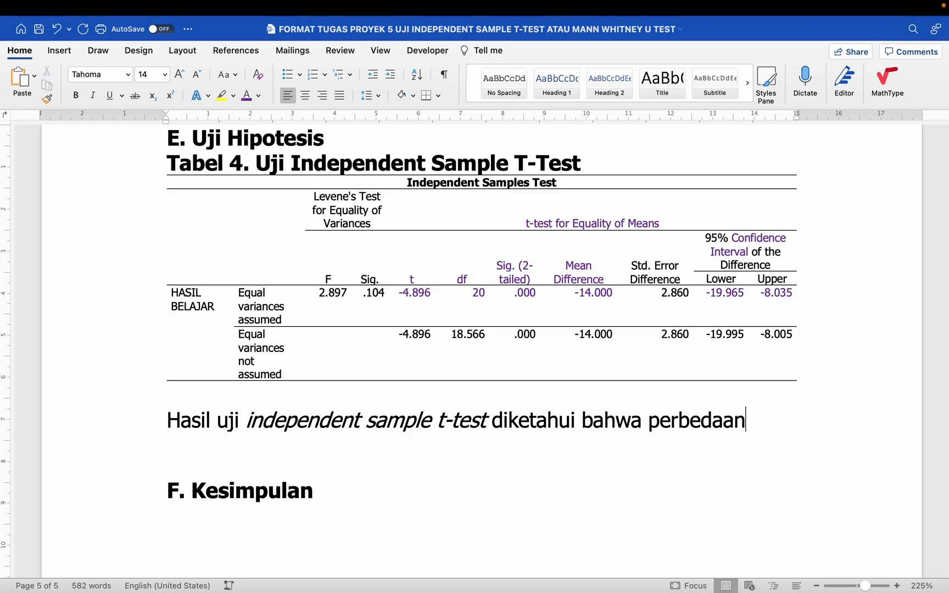
type(" rerat")
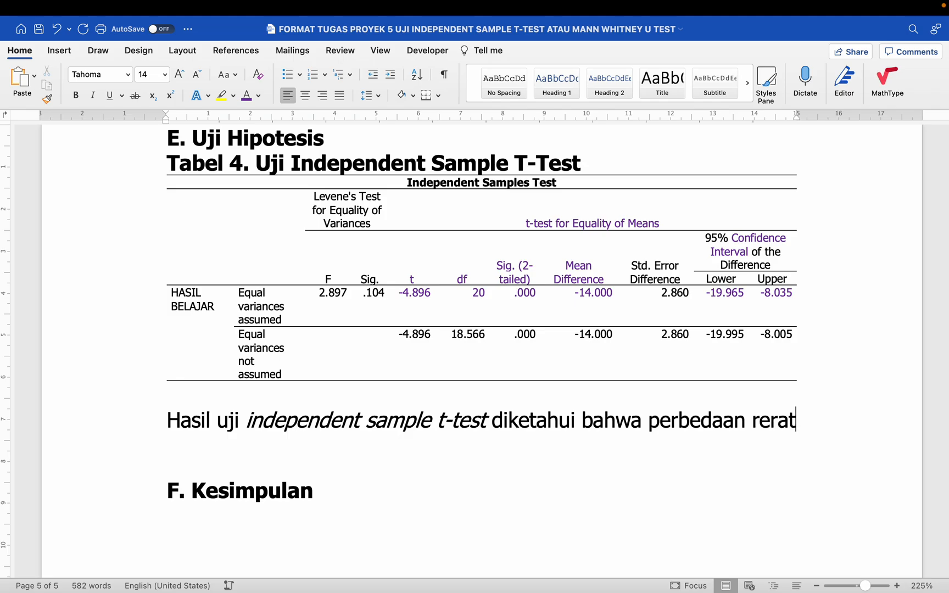
type("a hasil belajar")
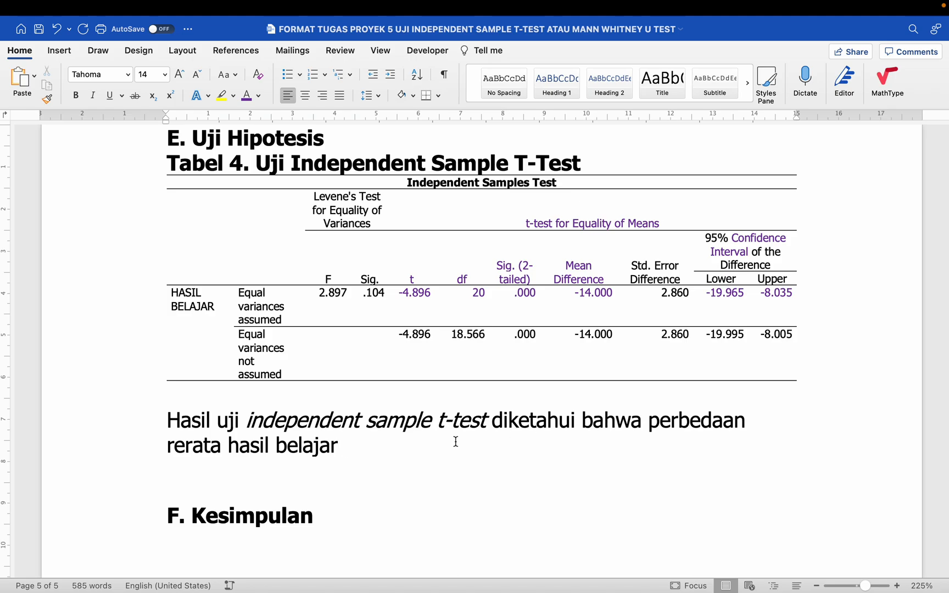
type(" (")
- Check Tabel 4's Mean Difference header and type 'MD=' inside the parenthesis
scroll(474, 351, "down", 5)
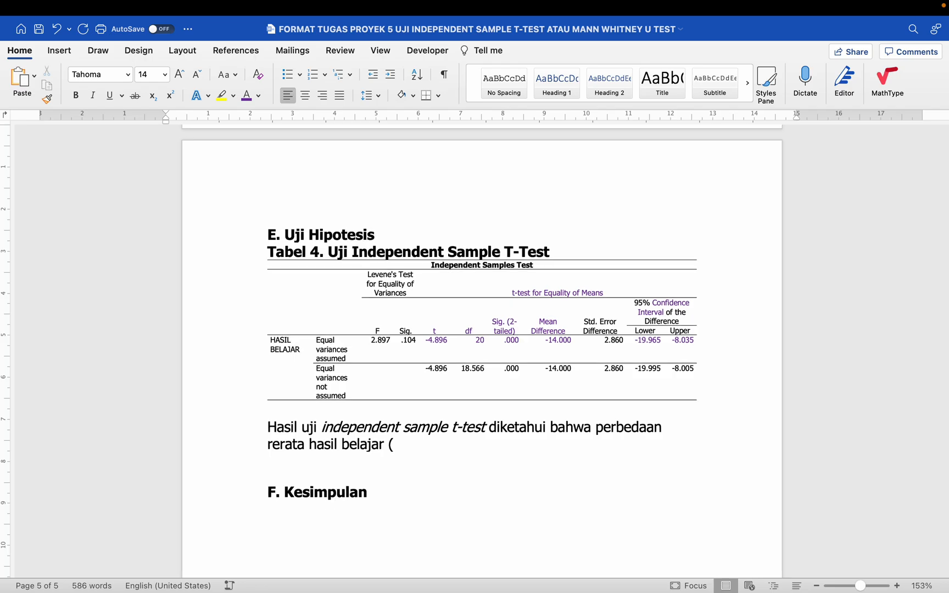
scroll(510, 451, "up", 4)
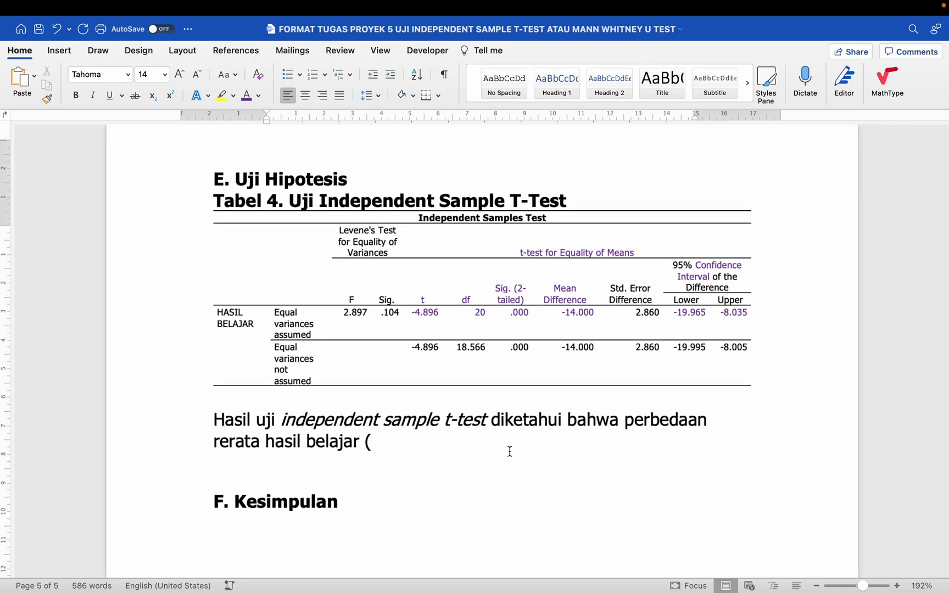
scroll(477, 446, "up", 10)
scroll(475, 445, "down", 10)
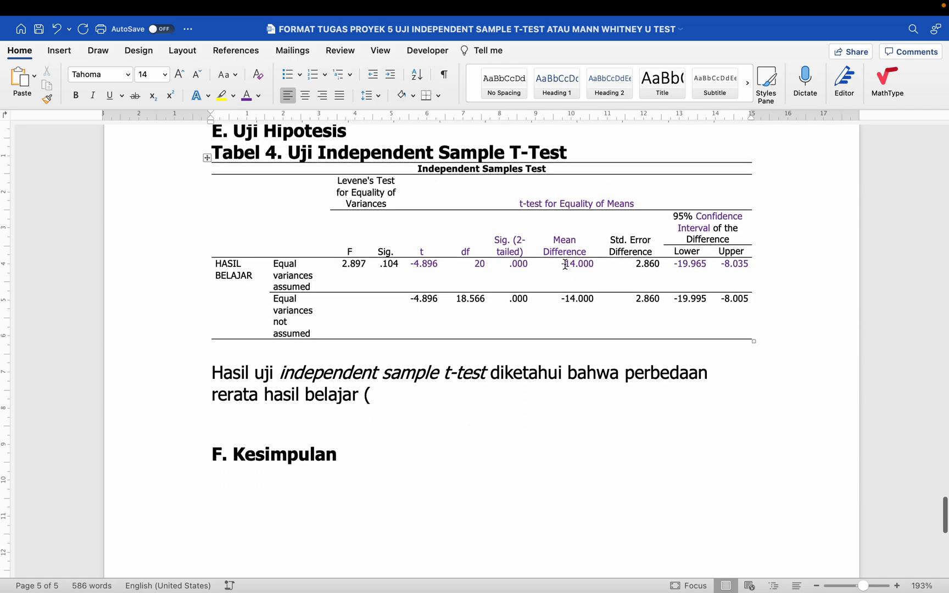
left_click_drag(556, 241, 572, 273)
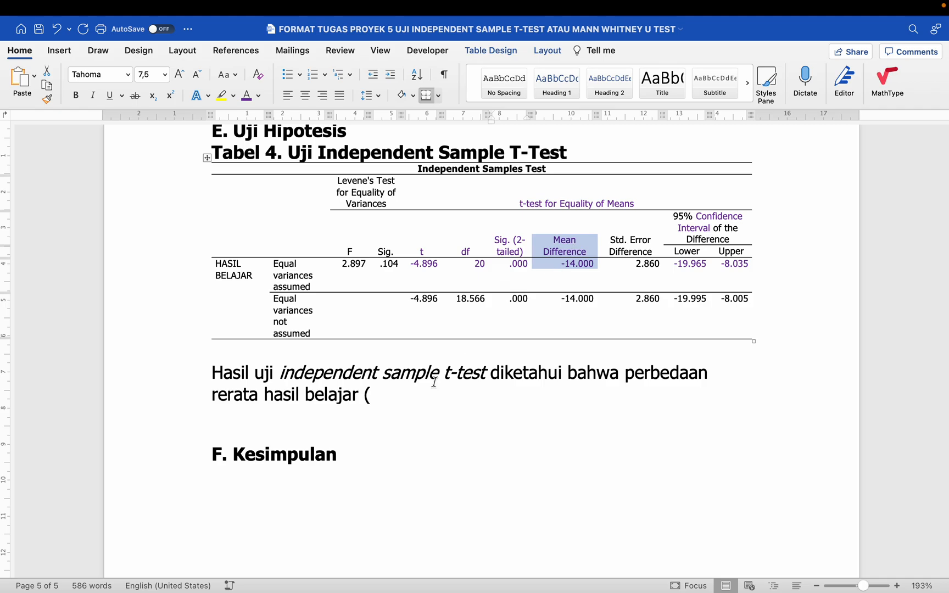
left_click(397, 394)
type("MD")
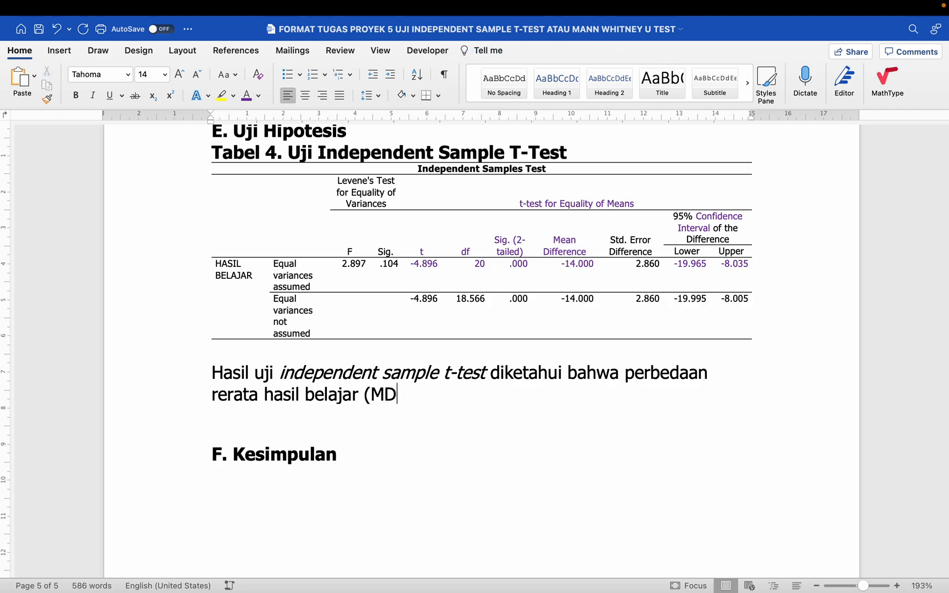
type("=")
- Add lines Kelompok 1 = 60, Kelompok 2 = 70 and MD = 60-70 = -10
key("Return")
key("Return")
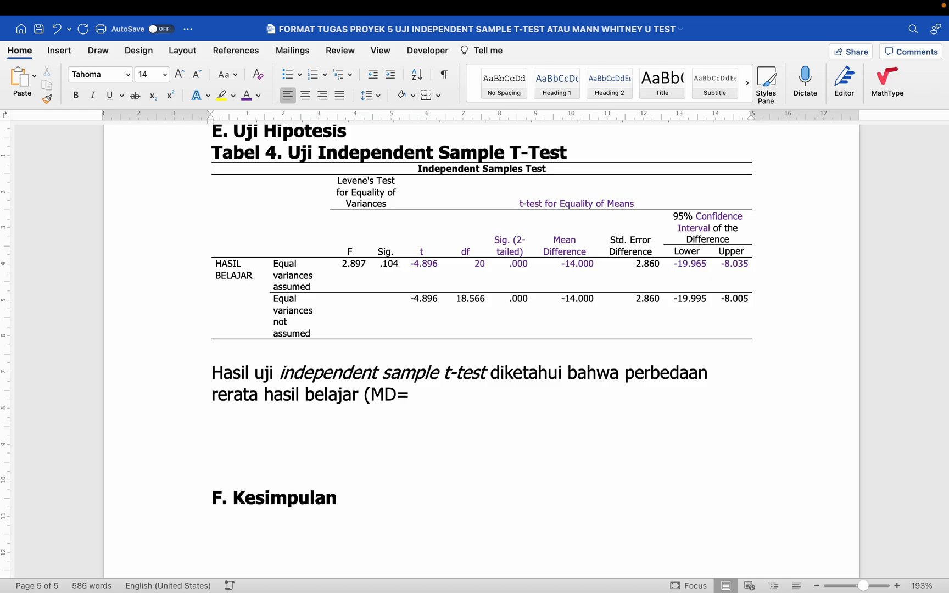
type("Kelompok 1")
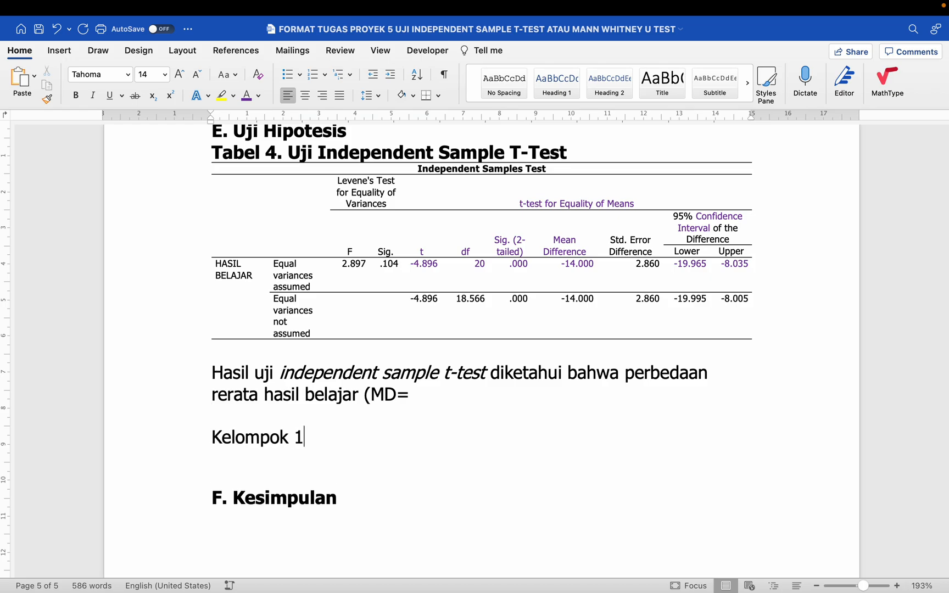
type(" = 60")
key("Return")
type("Kelom")
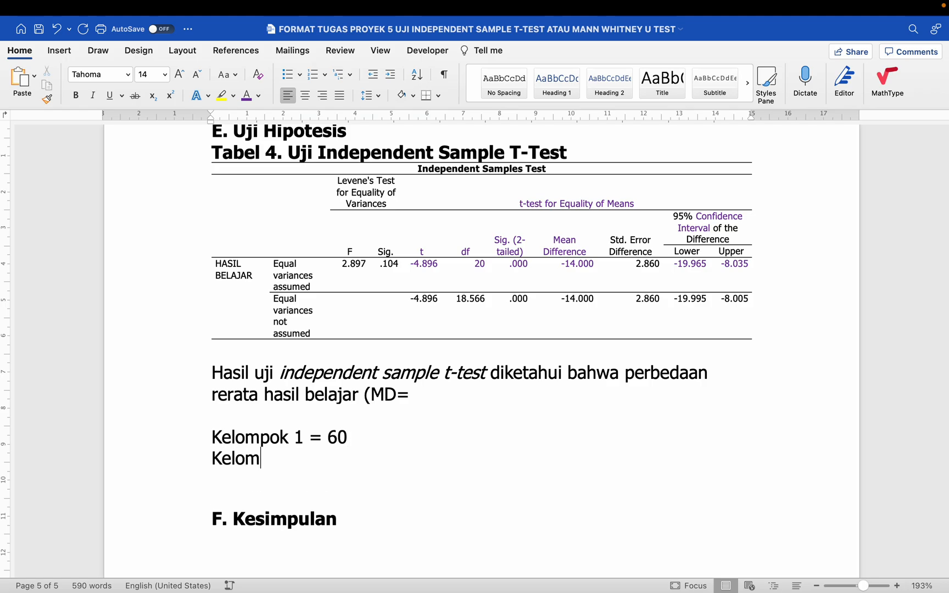
type("pok 2 = 70")
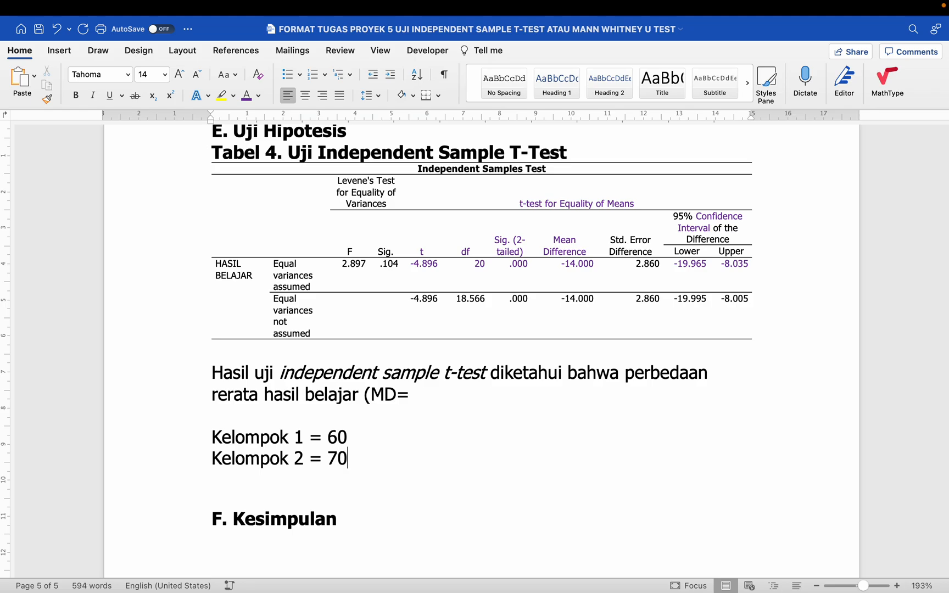
key("Return")
key("Return")
type("M")
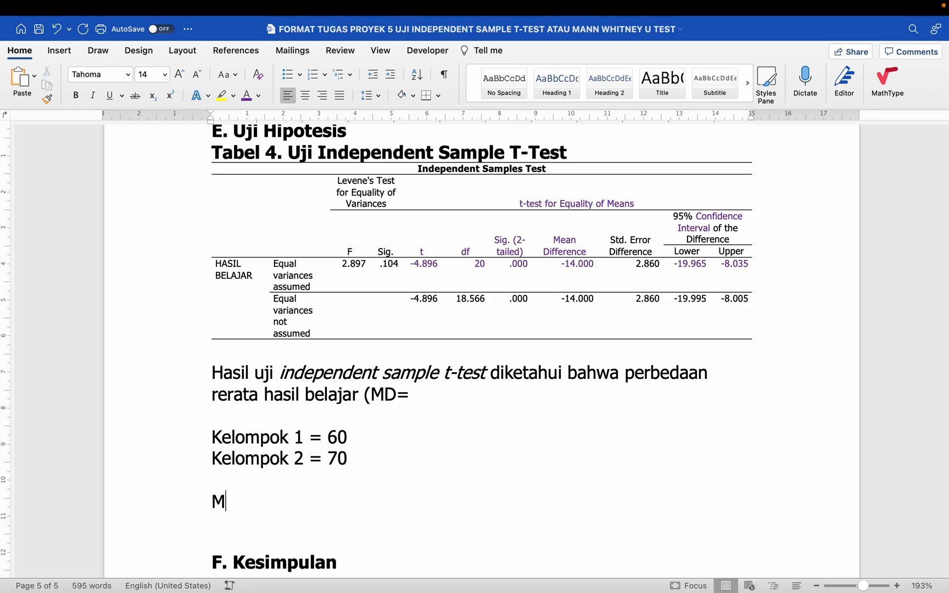
type("D = 60-70 ")
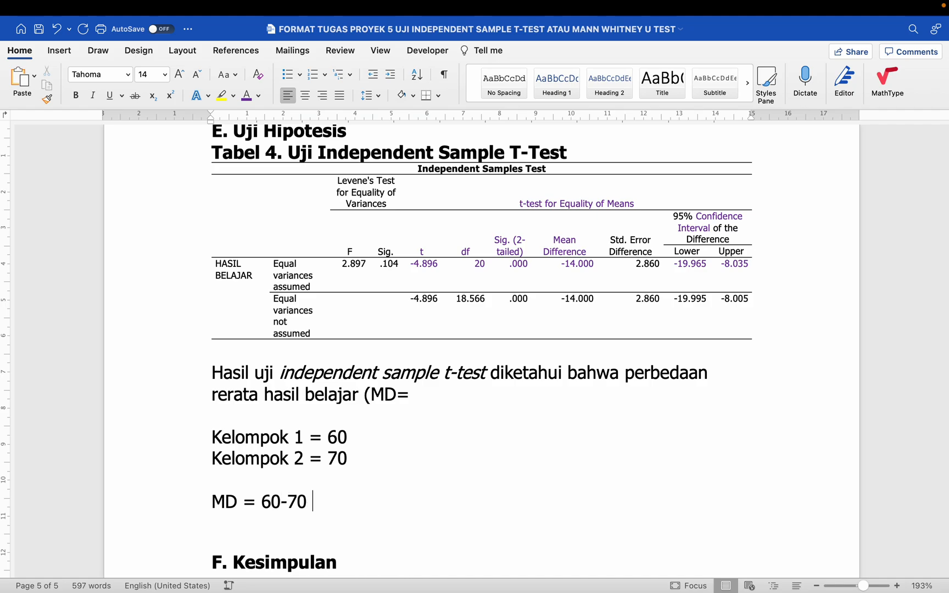
type("= -19")
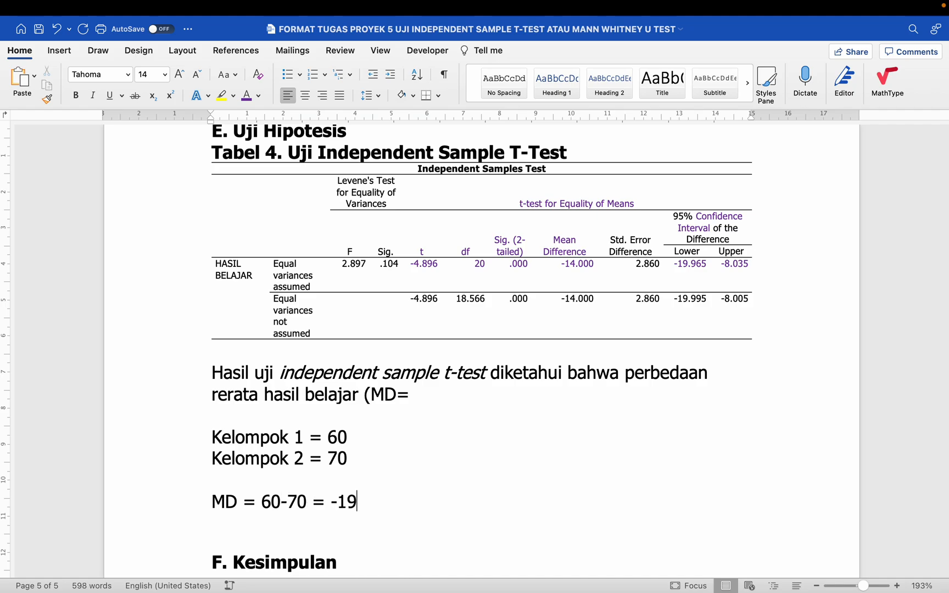
key("BackSpace")
type("0")
- Change Kelompok 1's value to 80, leaving Kelompok 2 at 70
mouse_move(331, 501)
left_mouse_down()
mouse_move(358, 502)
mouse_move(347, 501)
left_mouse_up()
left_click_drag(262, 501, 273, 501)
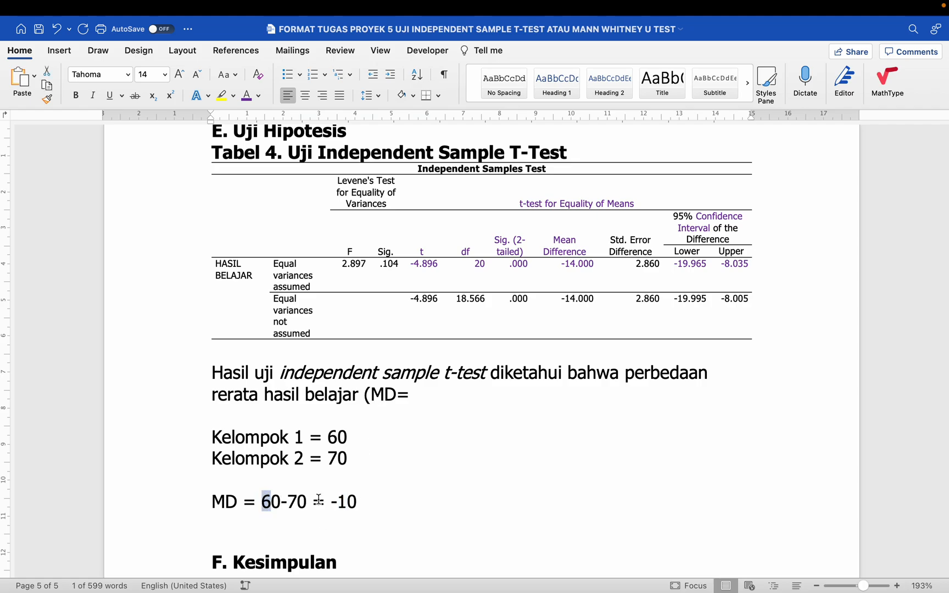
left_click(338, 438)
key("BackSpace")
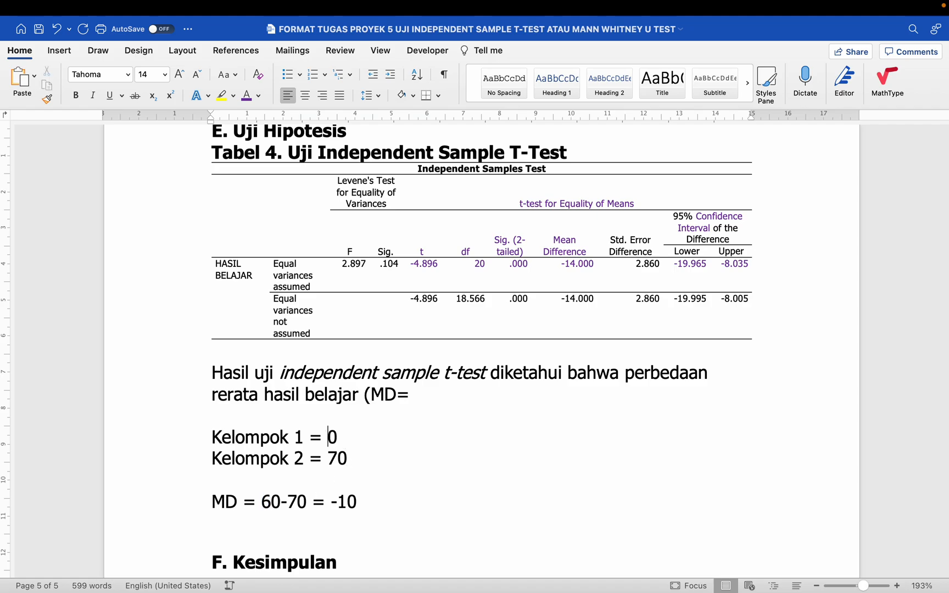
type("8")
key("BackSpace")
type("9")
key("BackSpace")
type("7")
- Update the calculation to MD = 80-70 = 10
left_click(271, 502)
key("BackSpace")
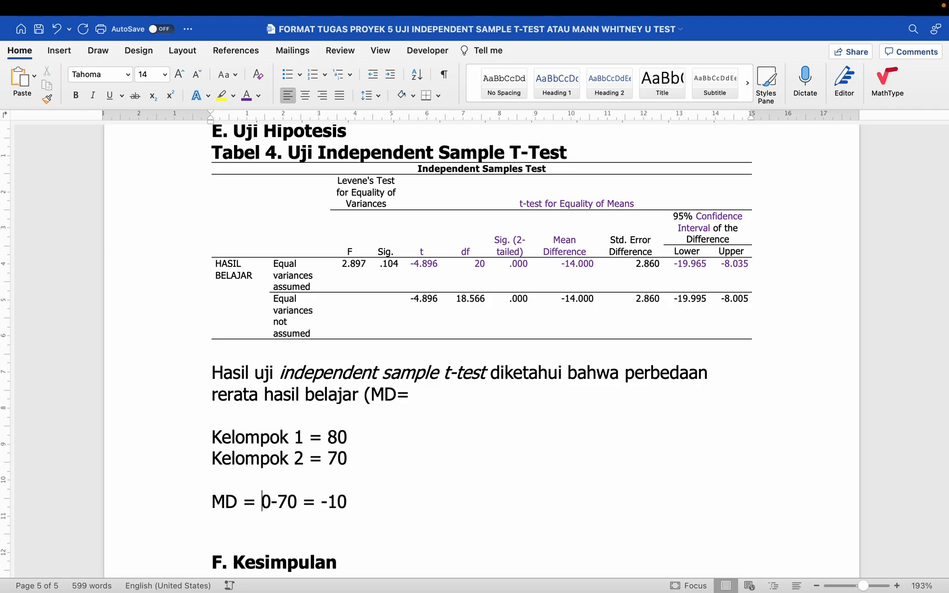
type("8")
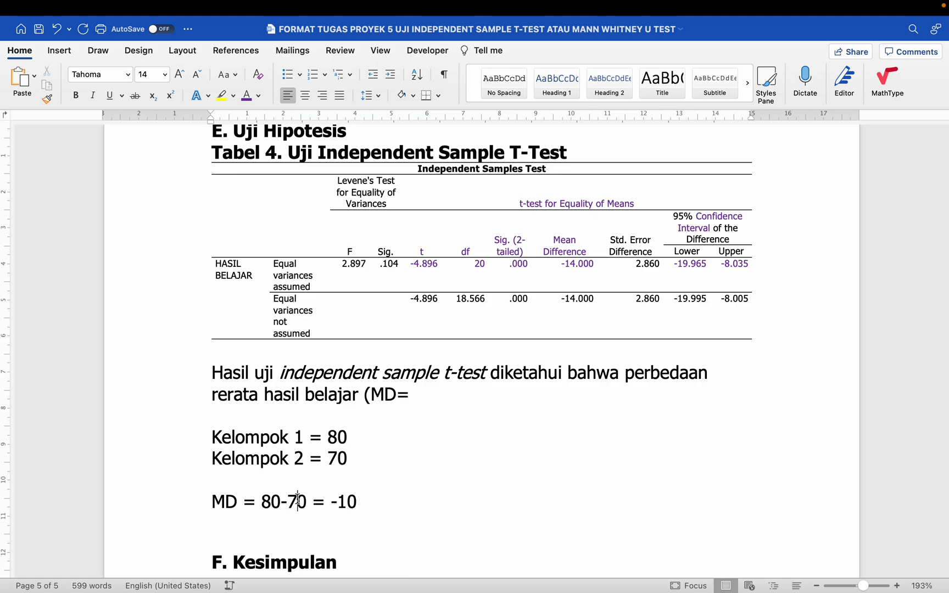
left_click(297, 502)
key("BackSpace")
type("7")
left_click(344, 500)
key("BackSpace")
- Restore Kelompok 1 to 60 and the calculation to MD = 60-70 = -10
left_click_drag(550, 249, 591, 268)
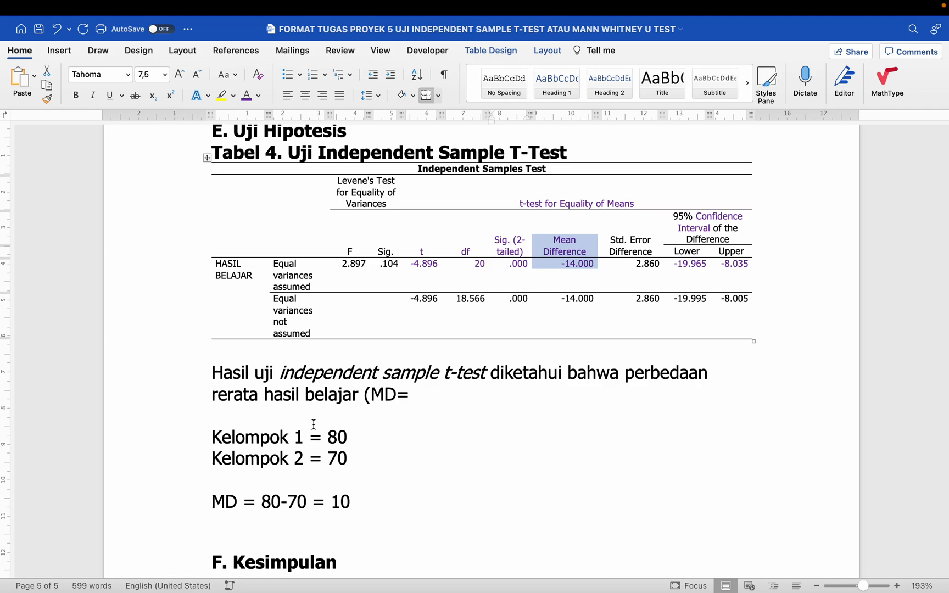
left_click(305, 437)
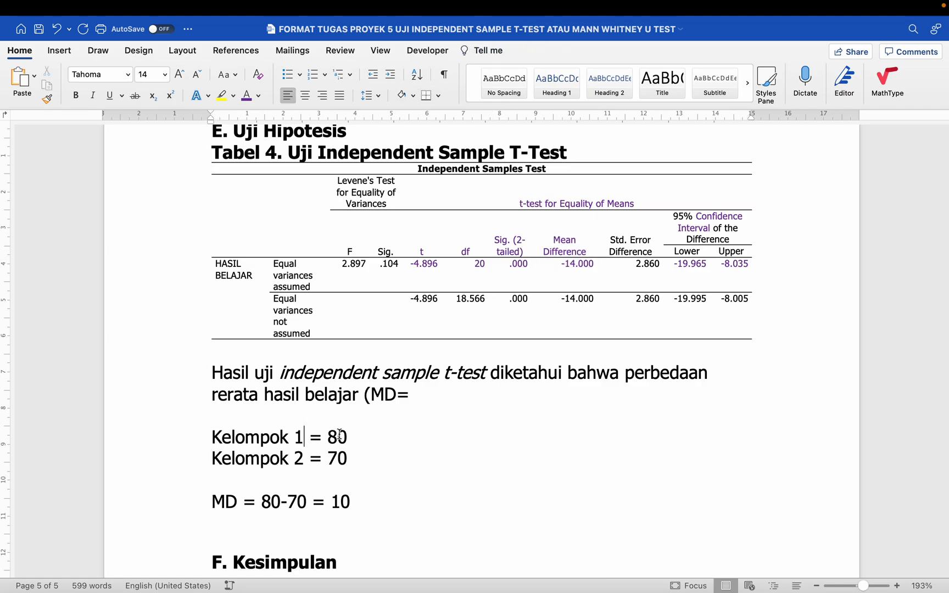
left_click(338, 437)
key("BackSpace")
type("6")
left_click(270, 500)
key("BackSpace")
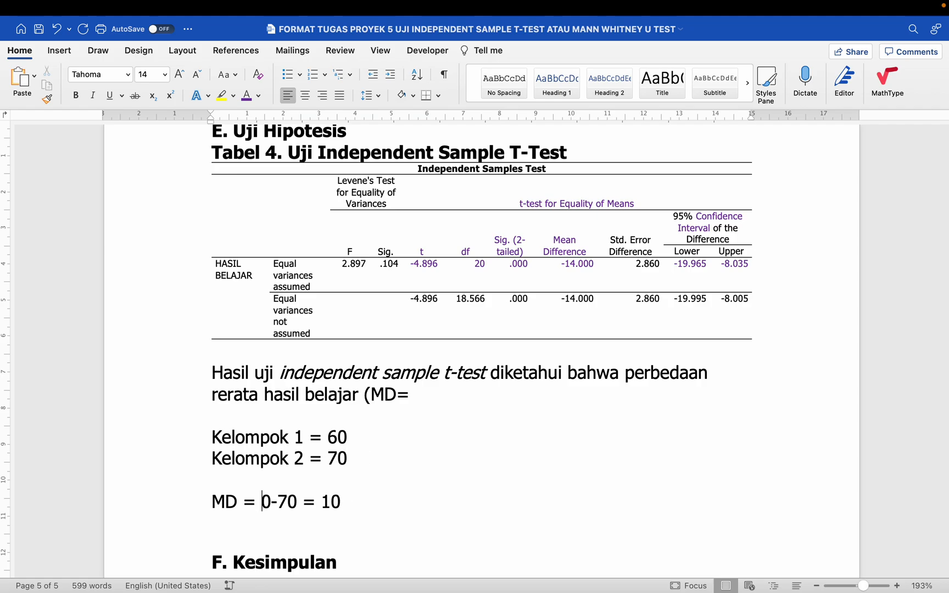
type("6")
left_click(338, 500)
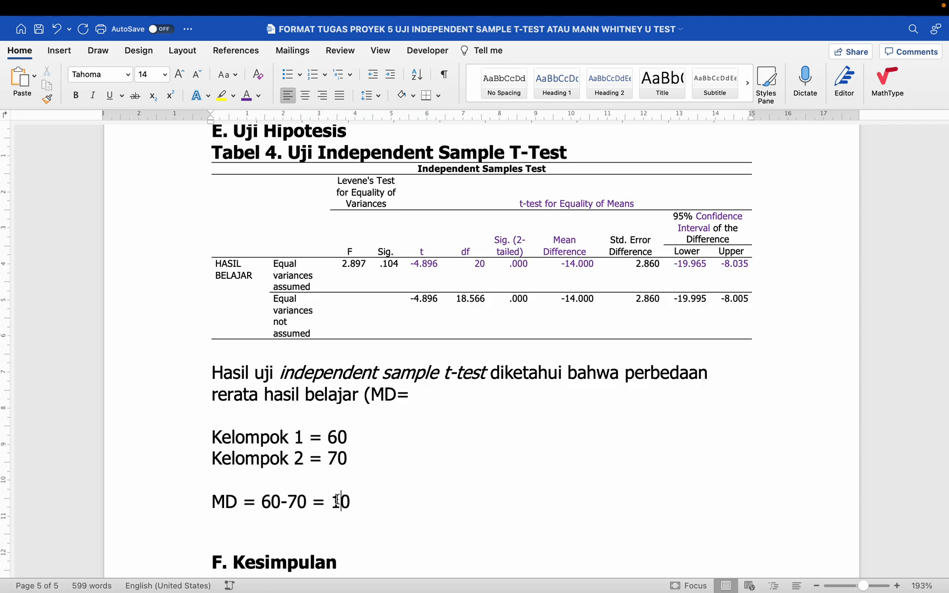
type("-")
- Complete the mean difference as MD=14.00, matching the table's -14.000 value
left_click(435, 397)
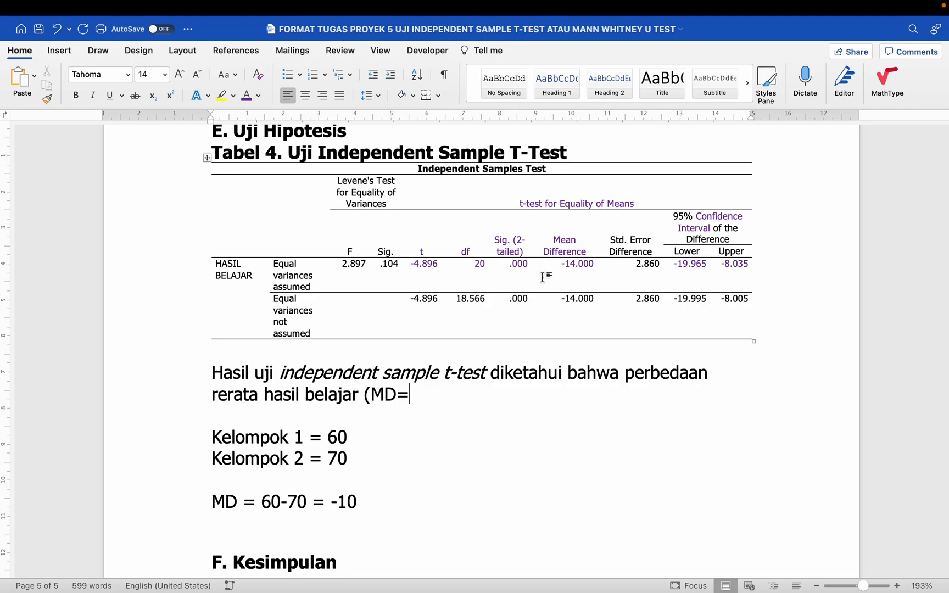
left_click_drag(571, 241, 577, 270)
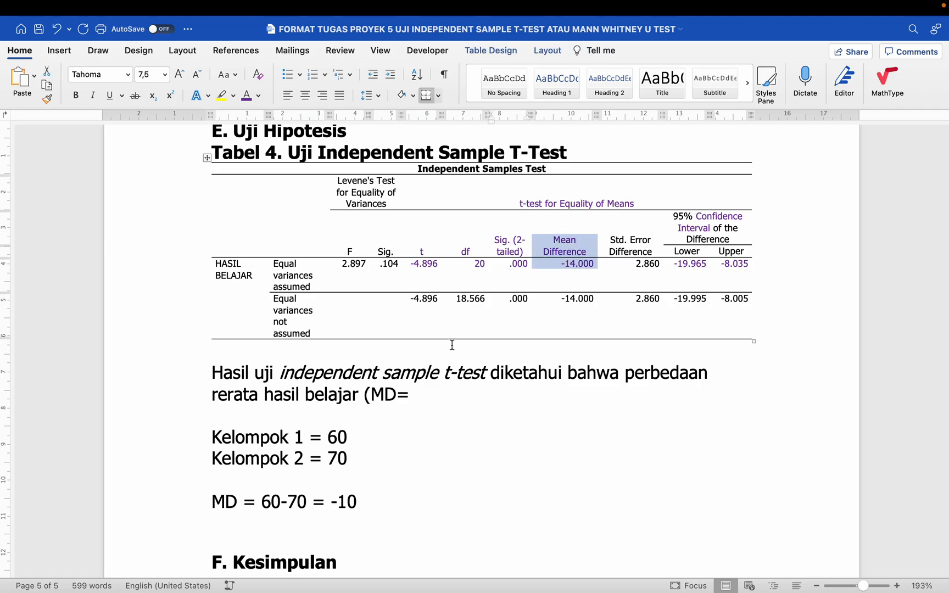
left_click(434, 392)
type("14")
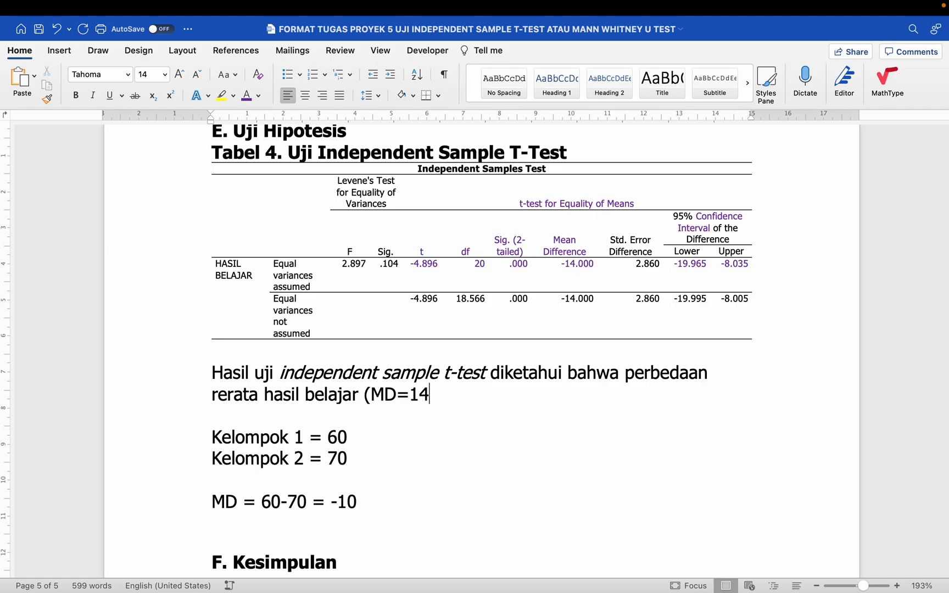
type(".00")
left_click_drag(578, 265, 593, 264)
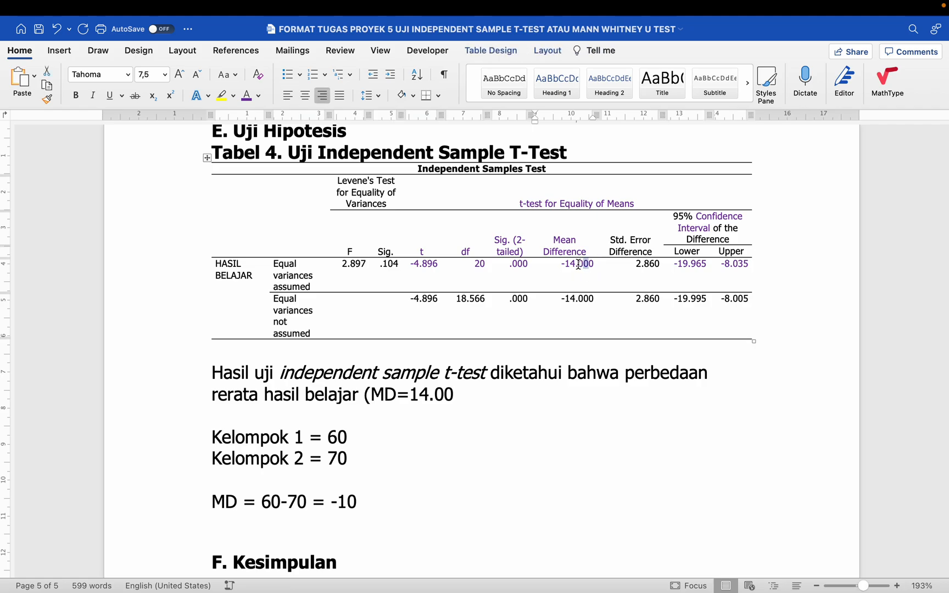
left_click(460, 394)
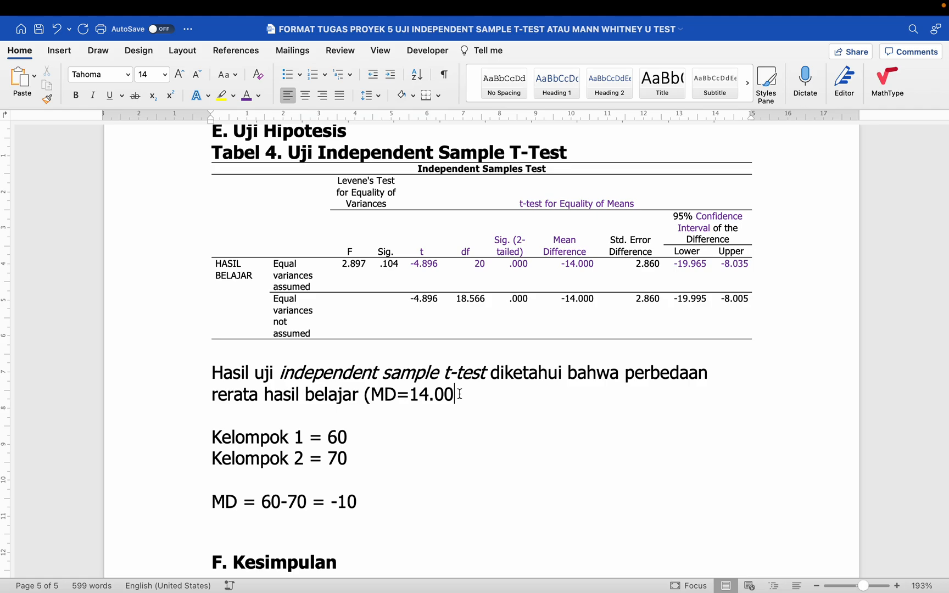
left_click(438, 434)
left_click_drag(215, 439, 367, 503)
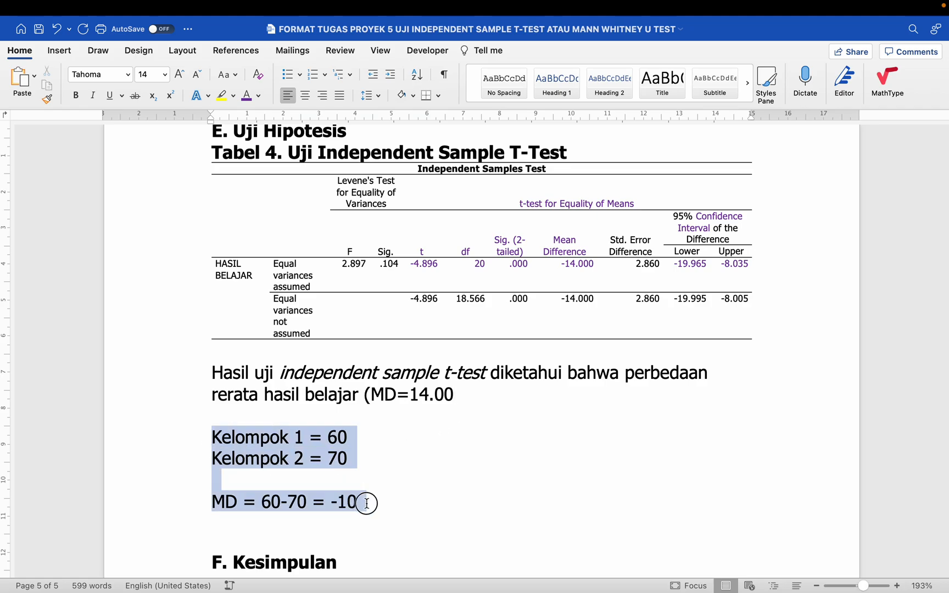
- Remove the scratch and MD=14.567 --> 14.57 rounding lines, then add ', t=-4.896, df=20'
key("BackSpace")
type("MD=")
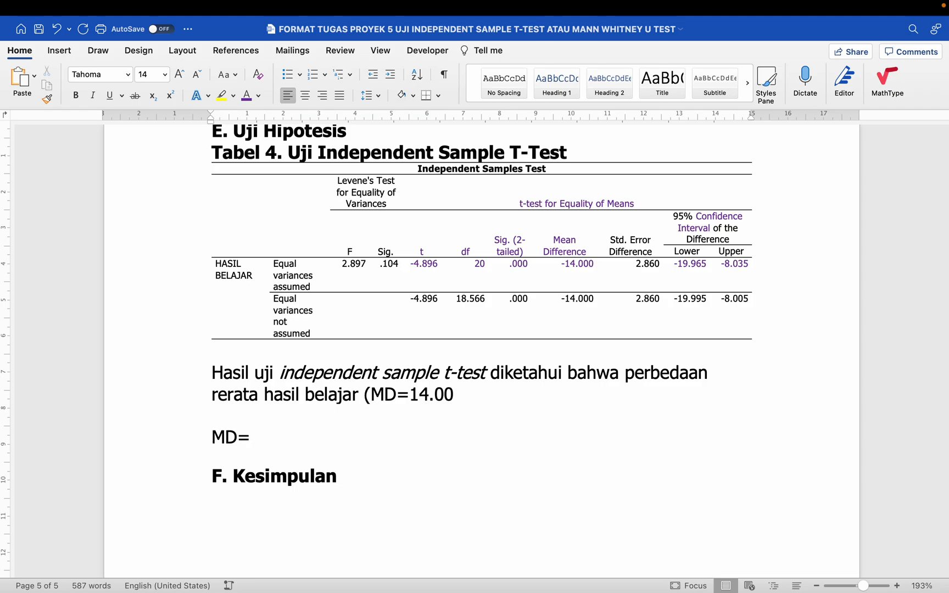
type("14.567 -->")
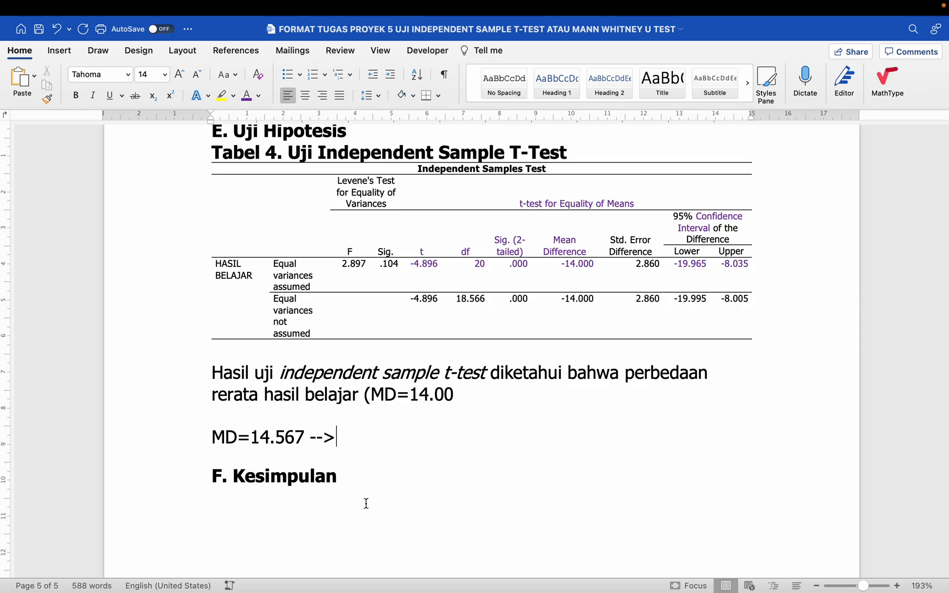
key("BackSpace")
key("BackSpace")
key("BackSpace")
type("→ 14.5")
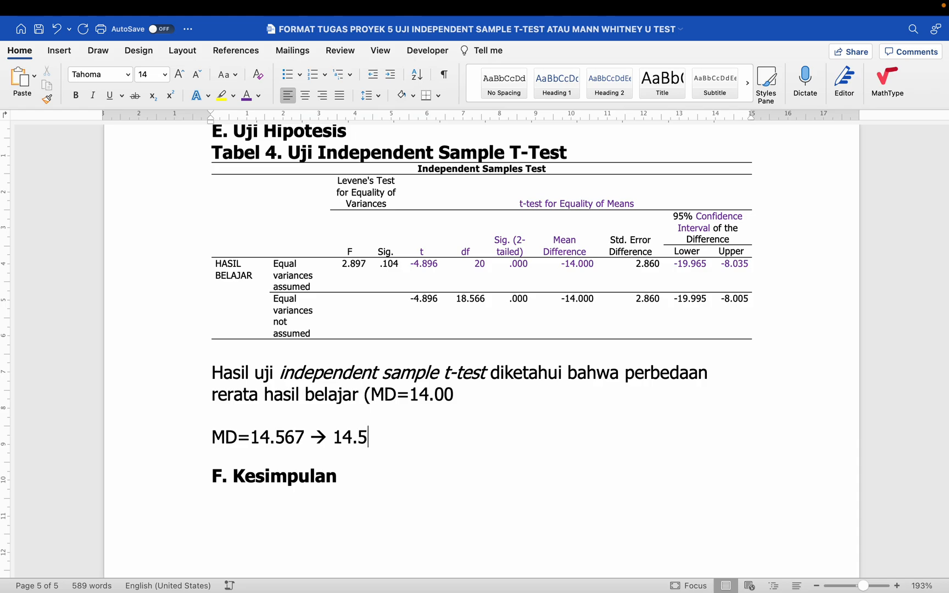
type("7")
left_click_drag(295, 436, 304, 436)
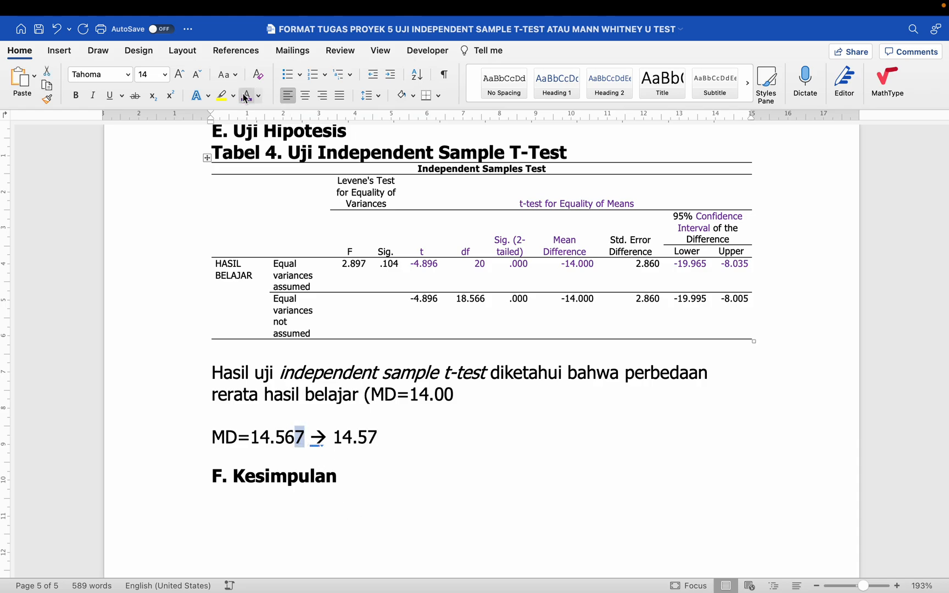
left_click(297, 438)
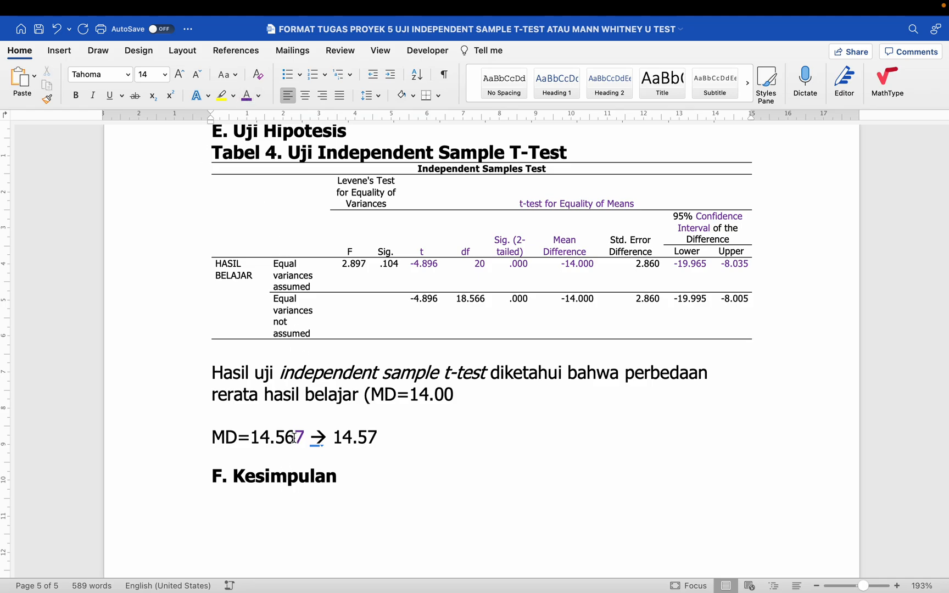
left_click_drag(295, 438, 285, 438)
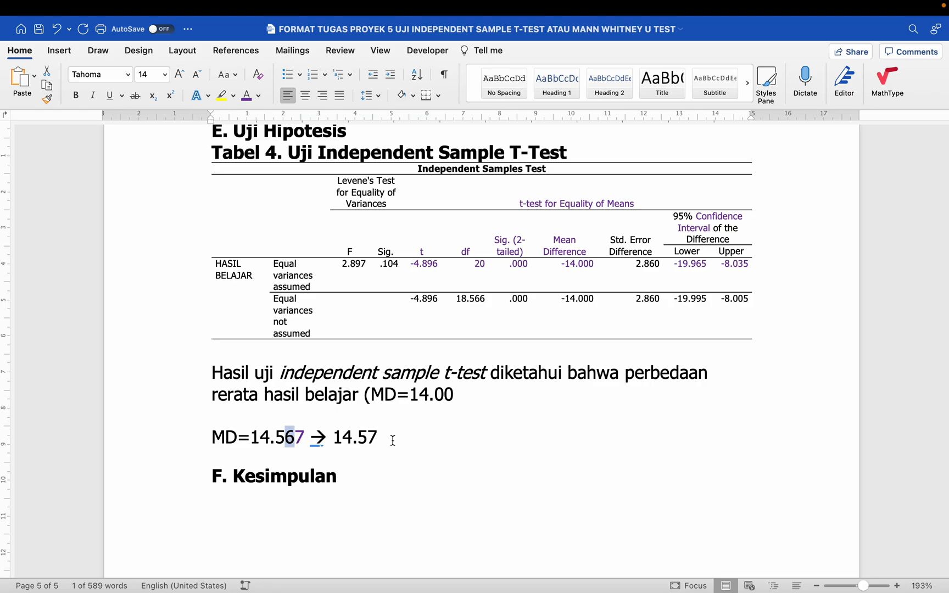
left_click(208, 438)
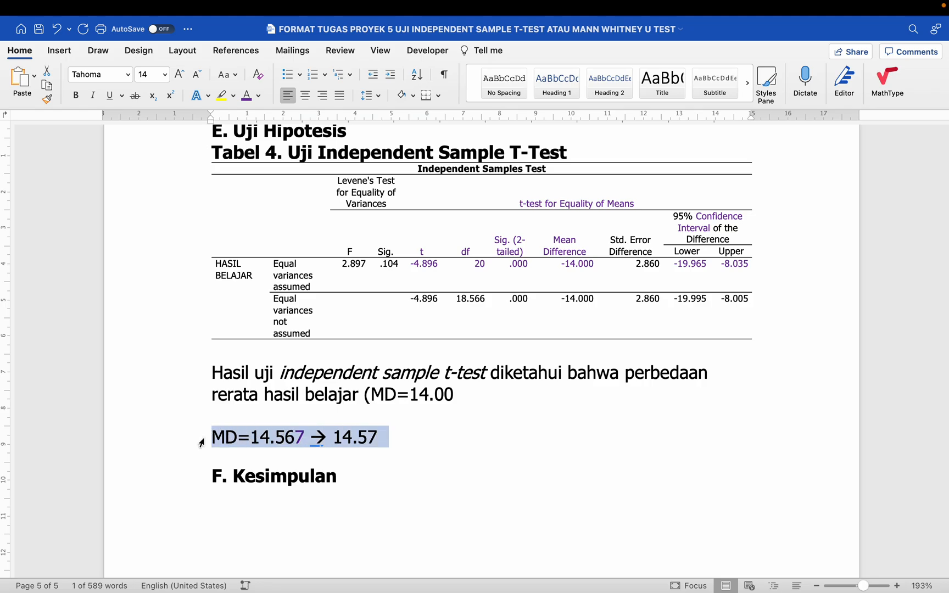
key("BackSpace")
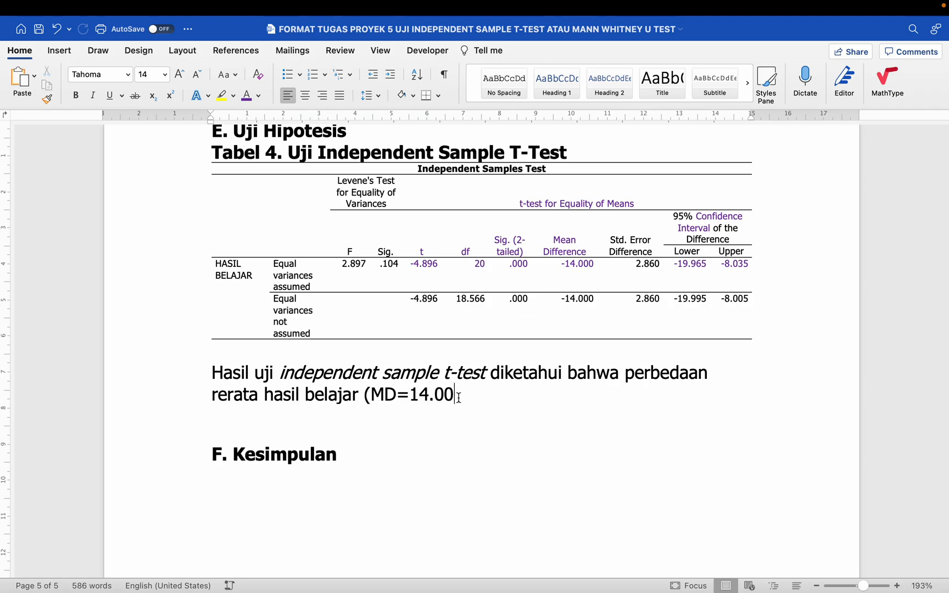
type(", t=")
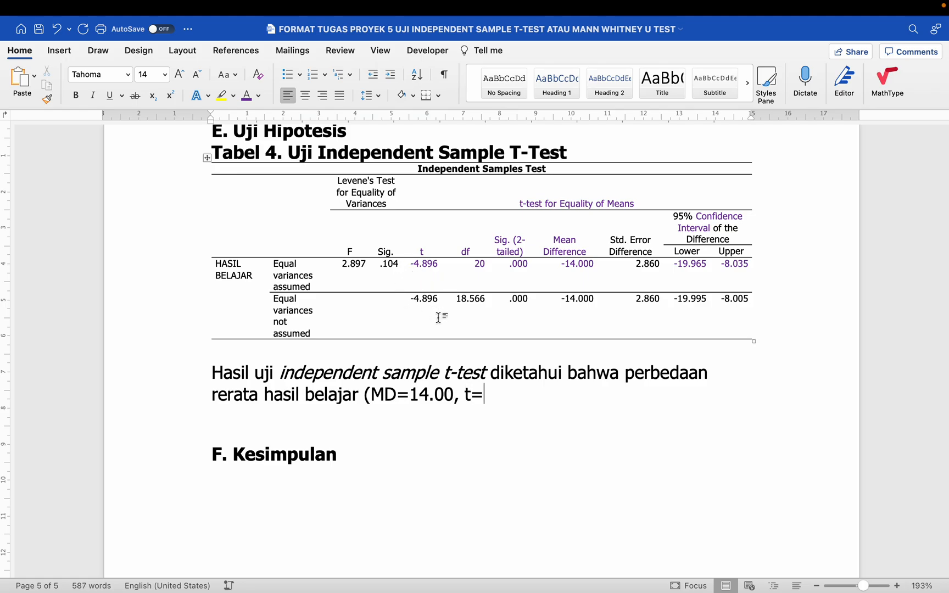
type("-4.896")
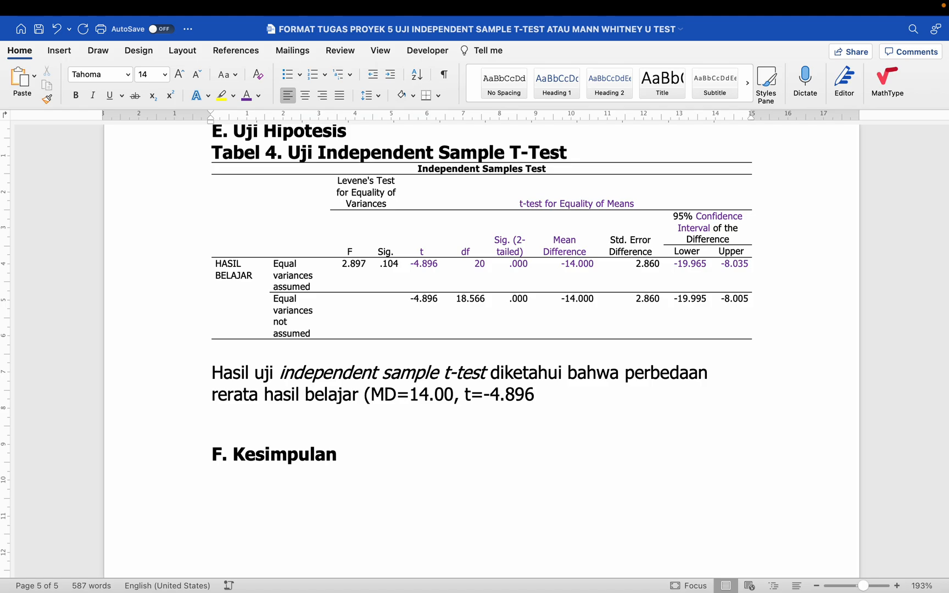
type(", df")
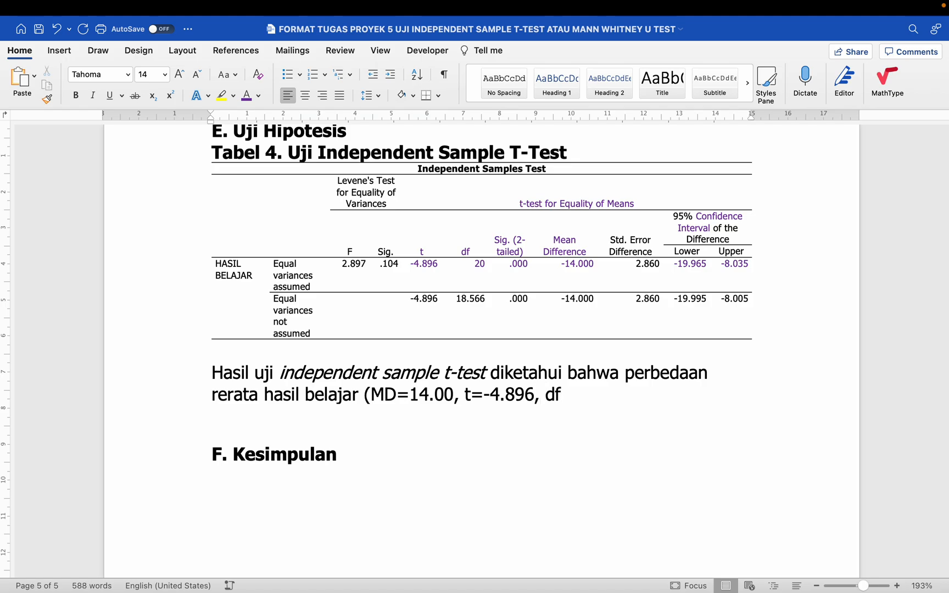
type("=20")
left_click_drag(466, 252, 478, 264)
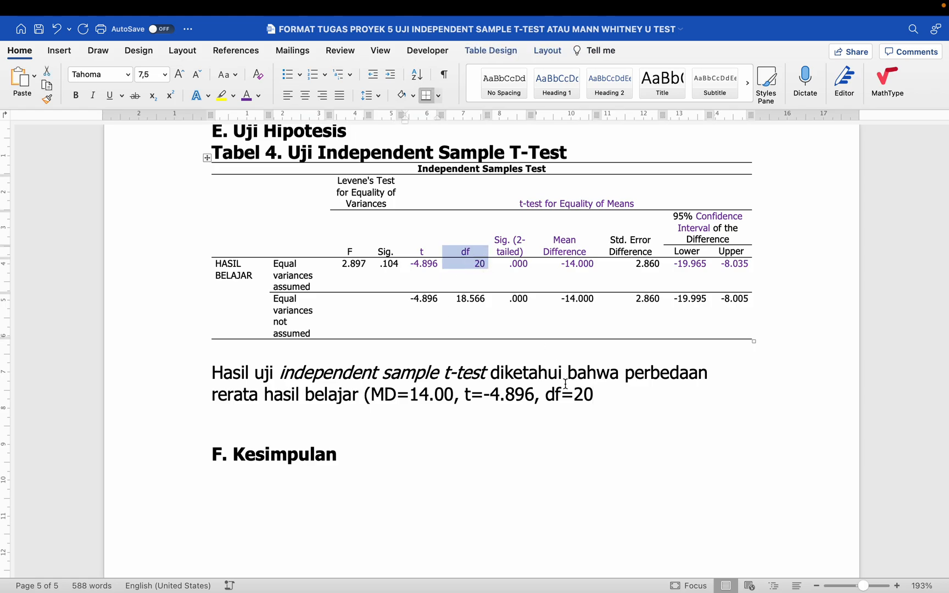
left_click_drag(281, 272, 526, 265)
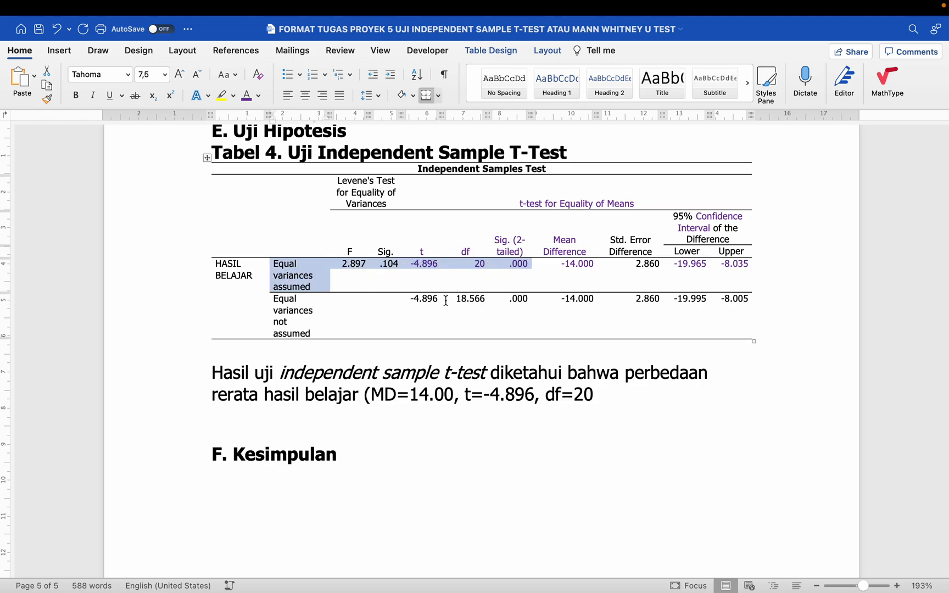
left_click_drag(418, 299, 589, 300)
scroll(444, 320, "up", 15)
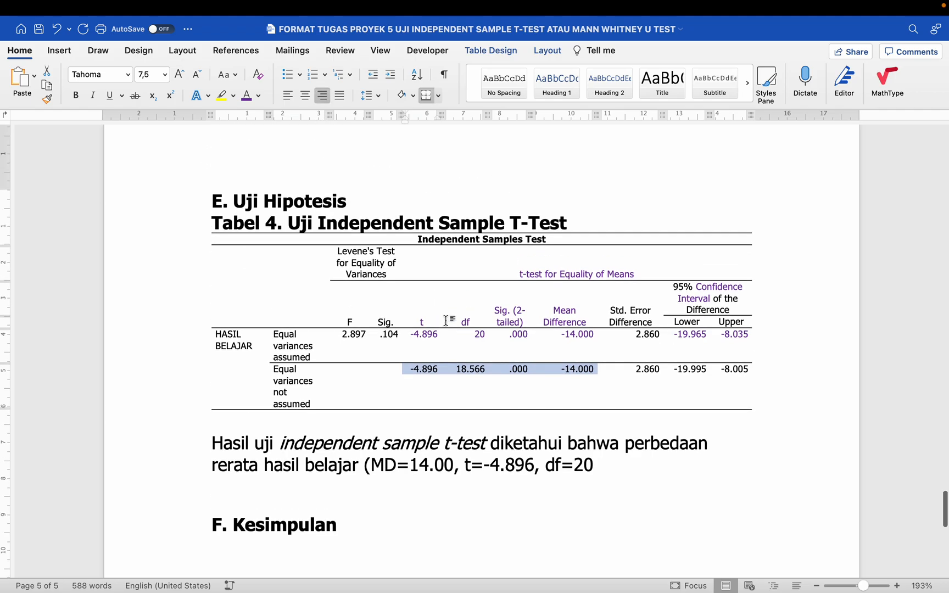
scroll(446, 320, "up", 2)
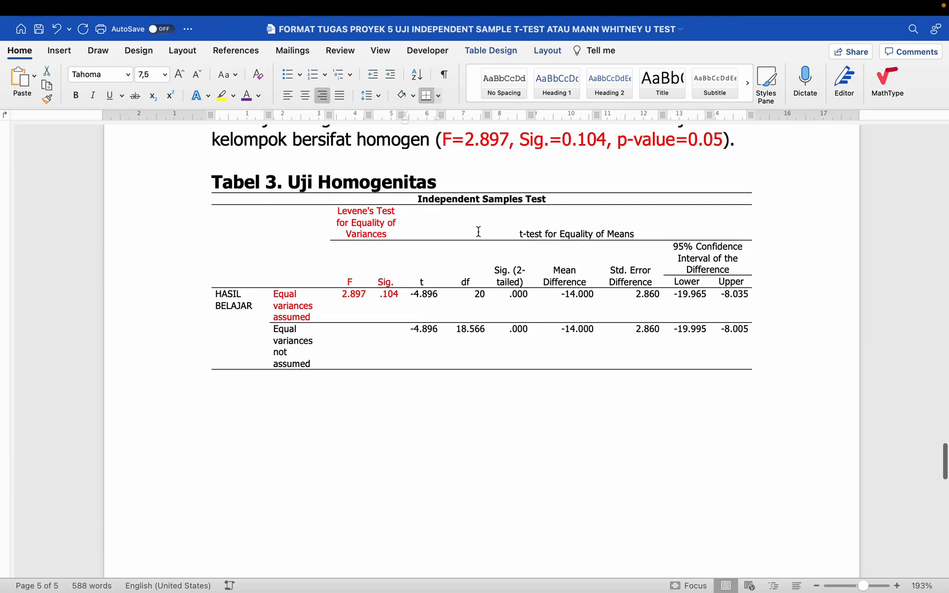
scroll(431, 299, "down", 15)
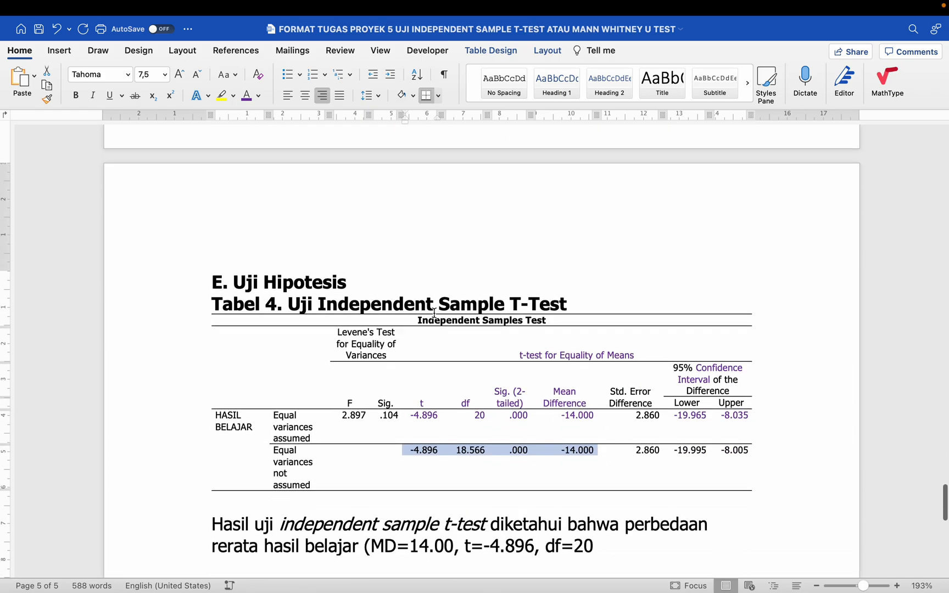
double_click(422, 278)
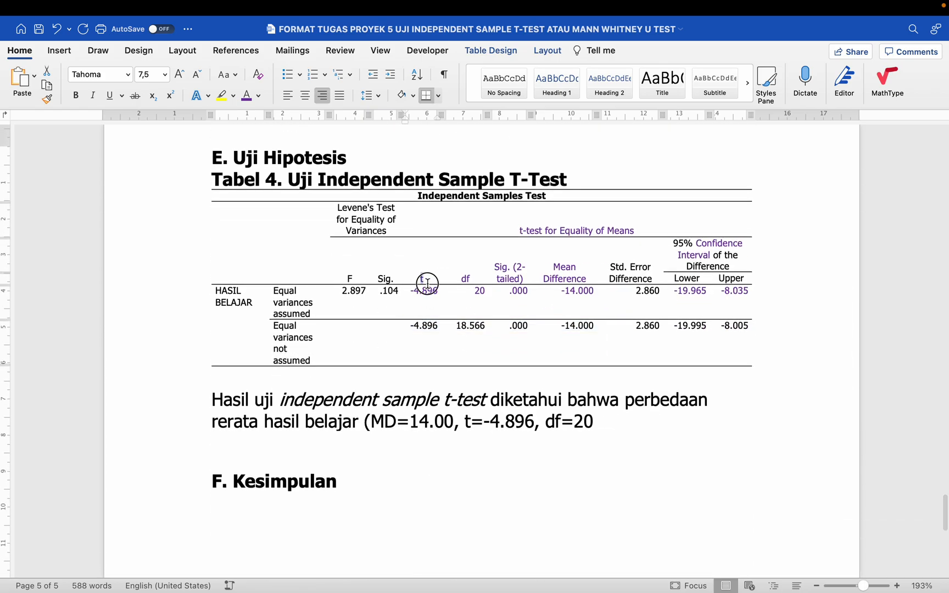
left_click_drag(418, 290, 571, 291)
left_click_drag(313, 315, 272, 292)
- Make the 'Equal variances assumed' label in Tabel 4 red
left_click(258, 95)
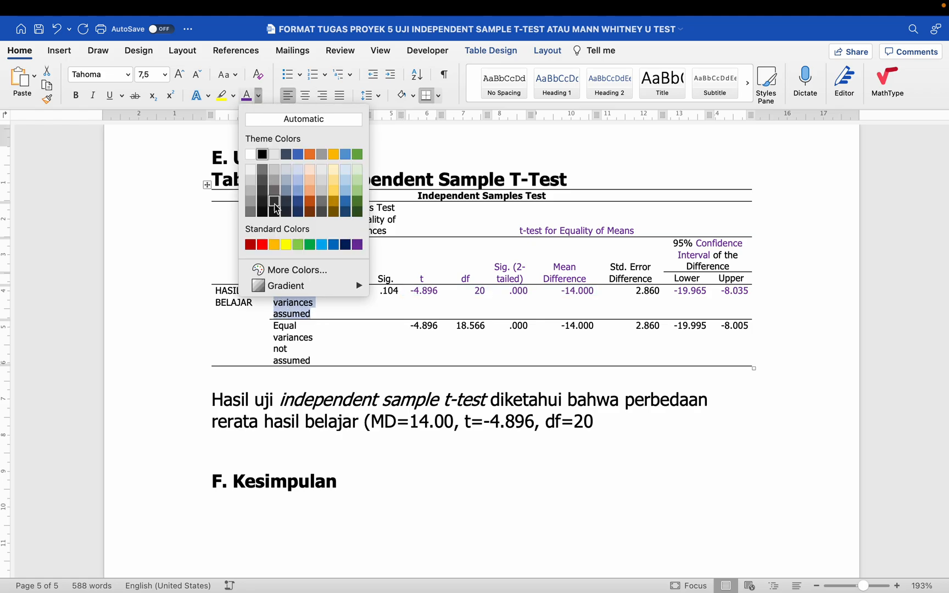
left_click(261, 248)
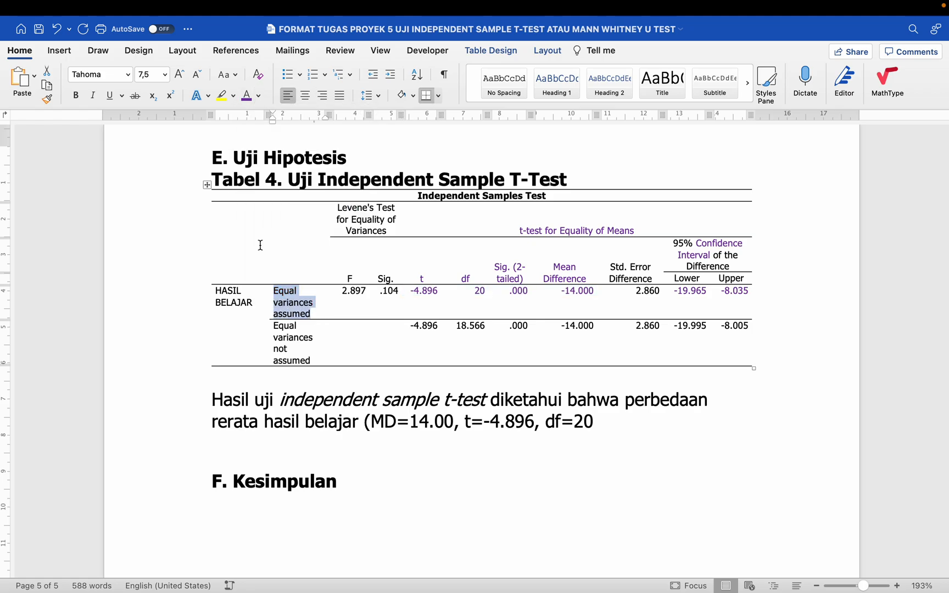
left_click(425, 336)
- Shade the whole 'Equal variances assumed' result row light grey
left_click(459, 332)
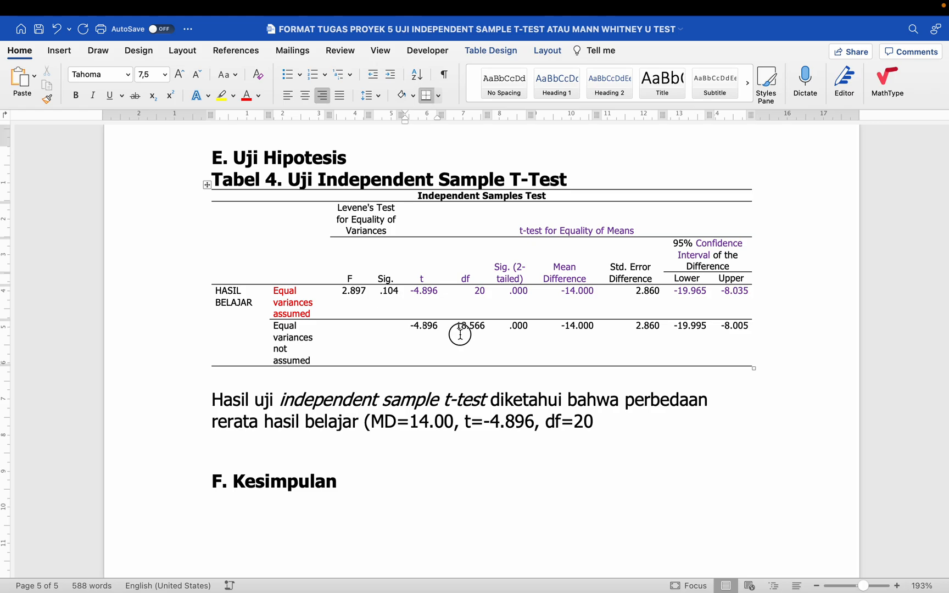
left_click(524, 327)
left_click(575, 325)
left_click_drag(760, 328, 673, 323)
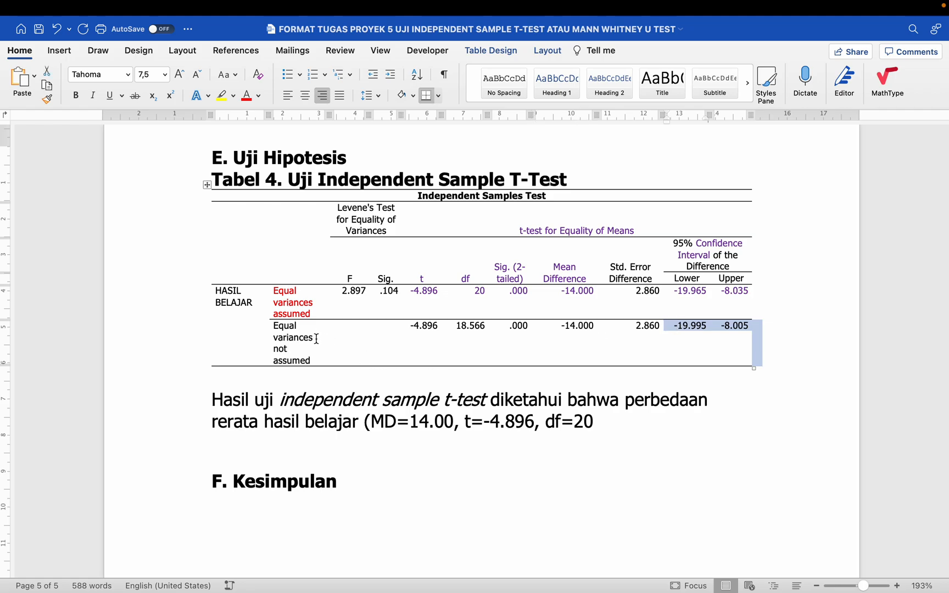
left_click_drag(315, 339, 723, 339)
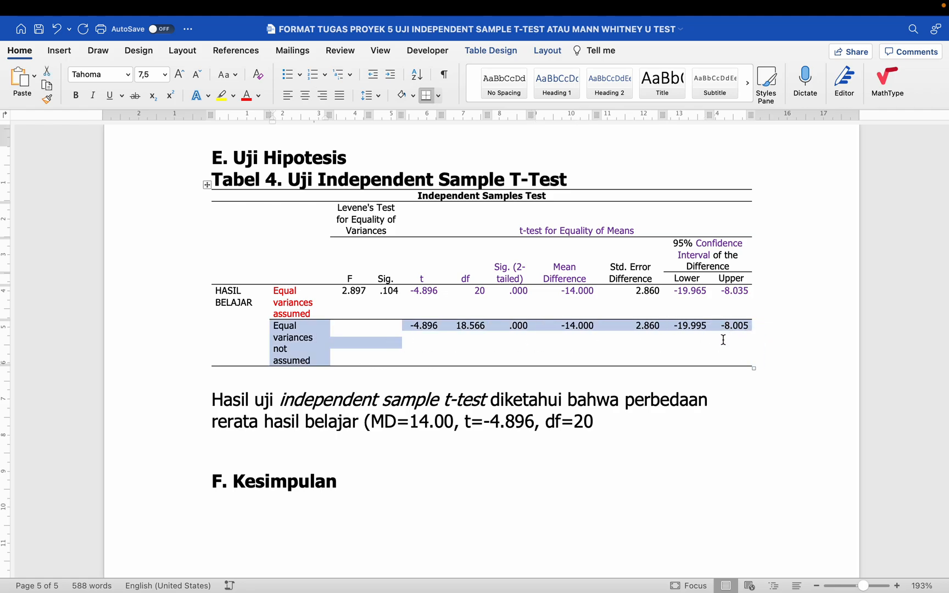
left_click(285, 294)
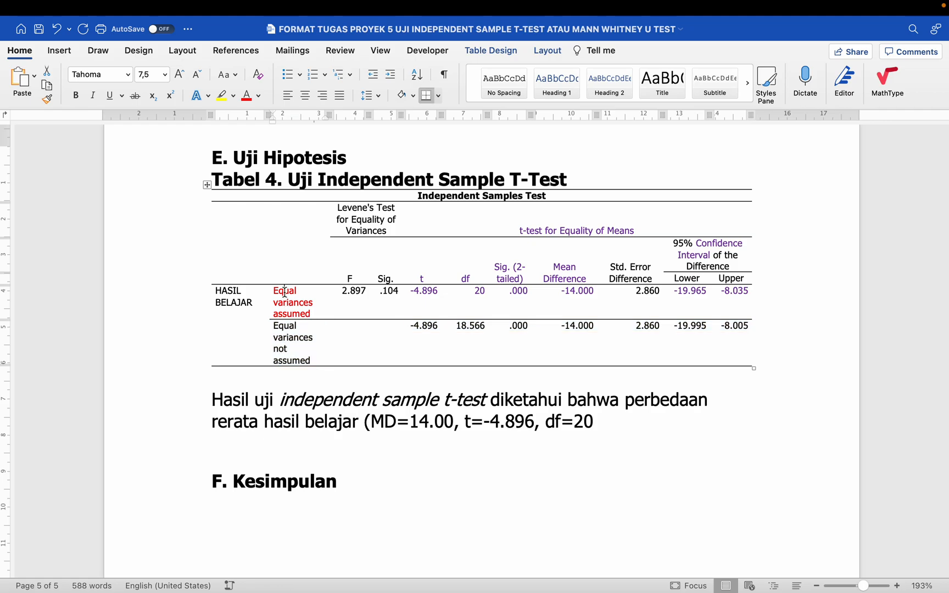
left_click_drag(285, 294, 733, 296)
left_click(455, 287)
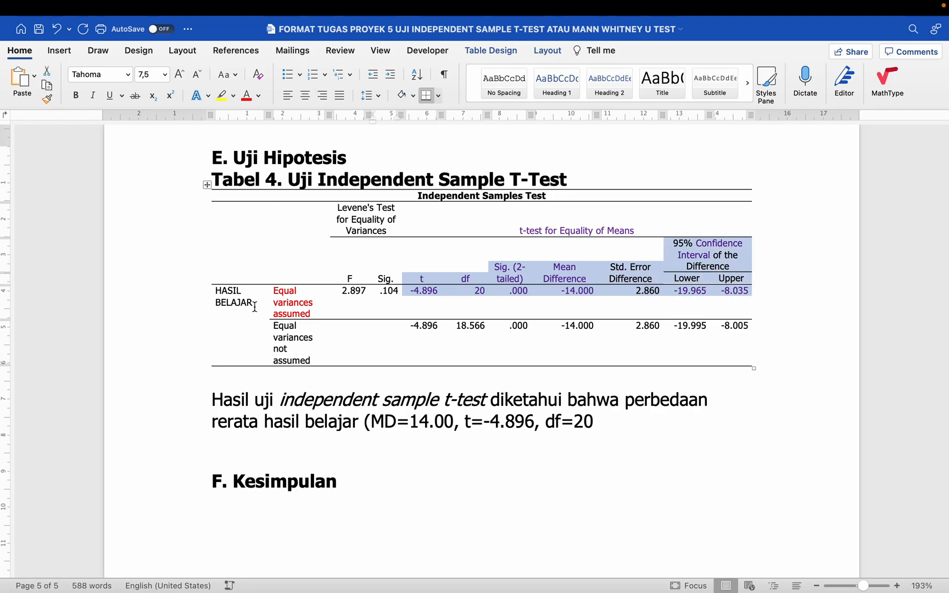
left_click_drag(302, 292, 735, 309)
left_click(413, 95)
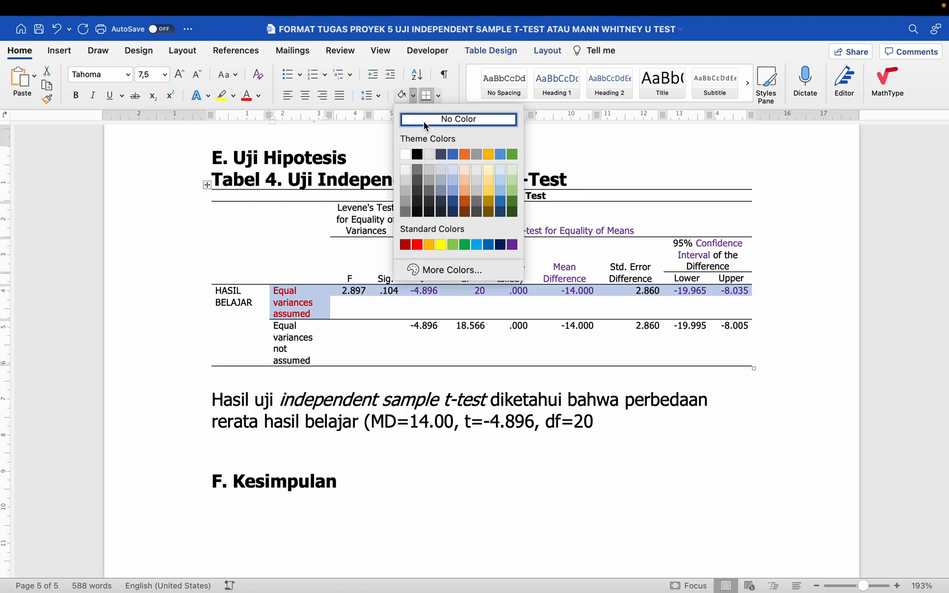
left_click(470, 168)
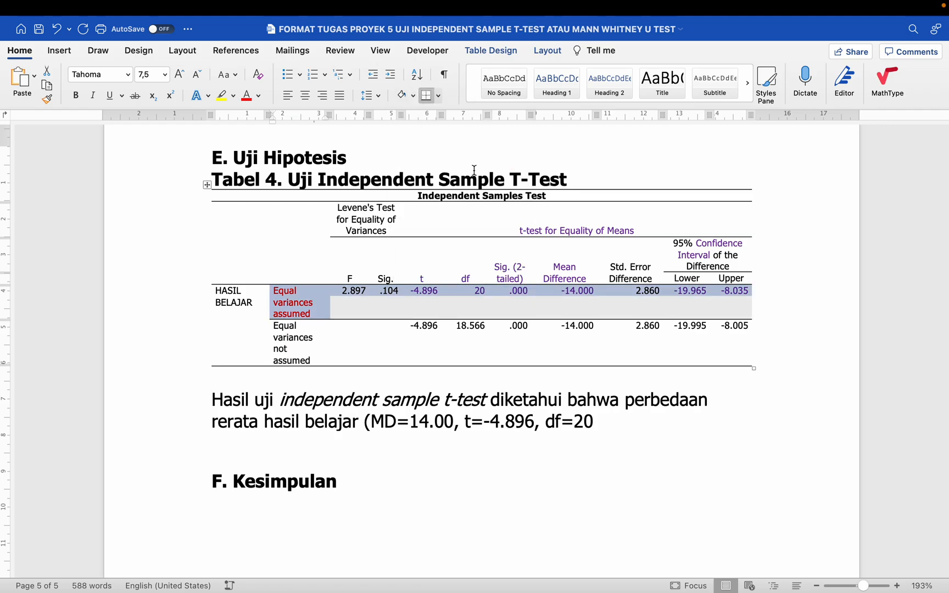
left_click(354, 302)
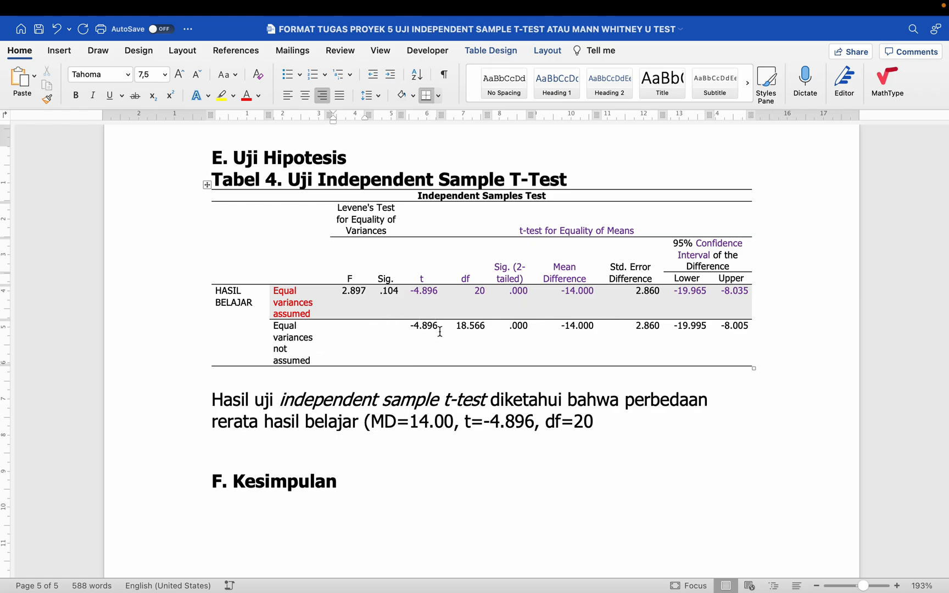
- Shade the second row's values, -4.896 to -8.005, light green
left_click_drag(420, 327, 749, 357)
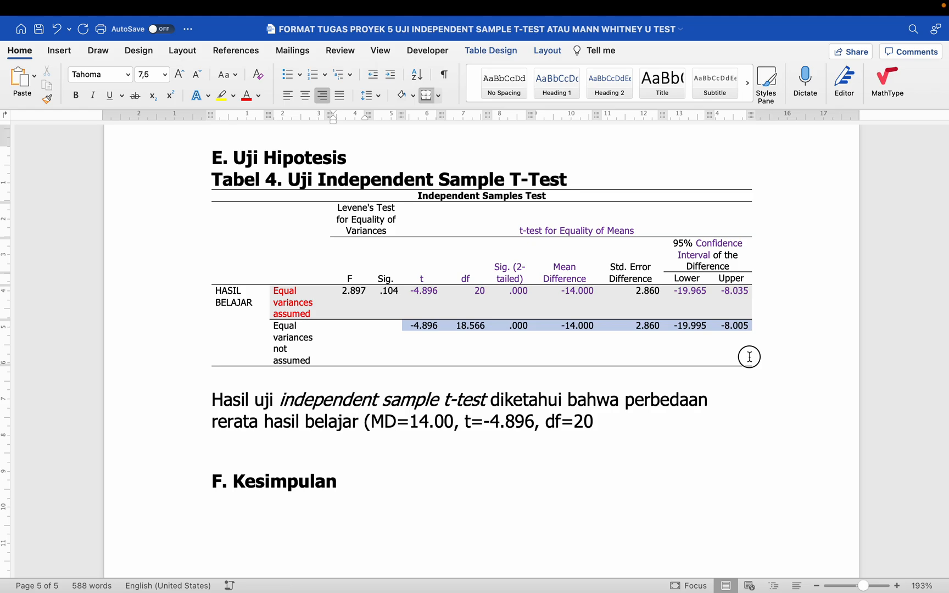
left_click(413, 94)
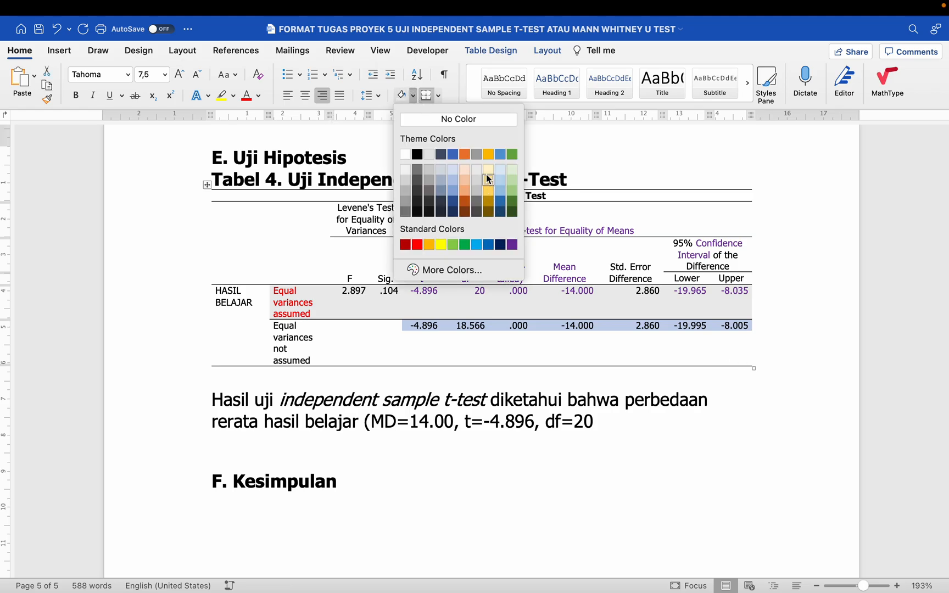
left_click(512, 170)
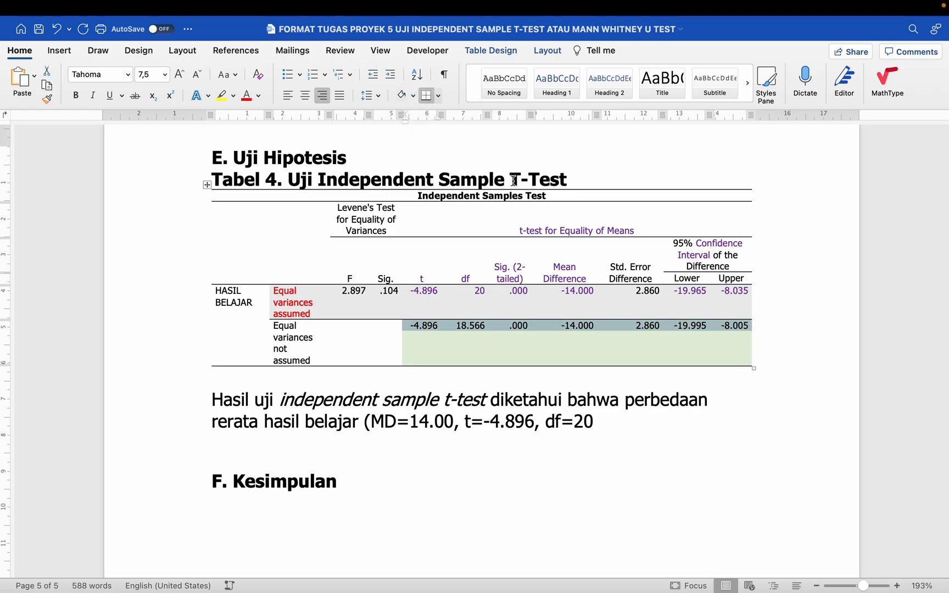
left_click(466, 393)
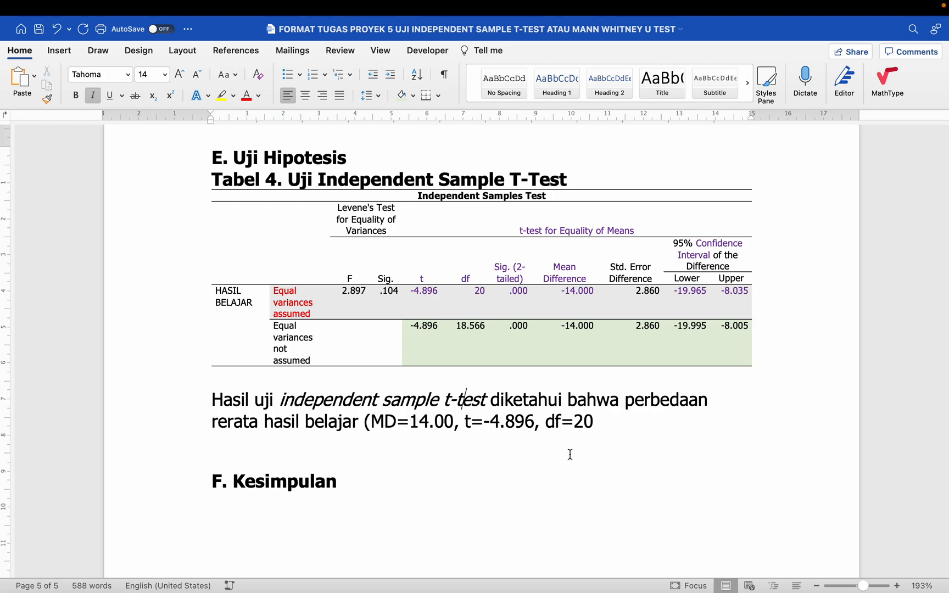
left_click(600, 429)
- Finish the results sentence after df=20 with ', CI=-19.965;-8.035).'
type(", CI=1")
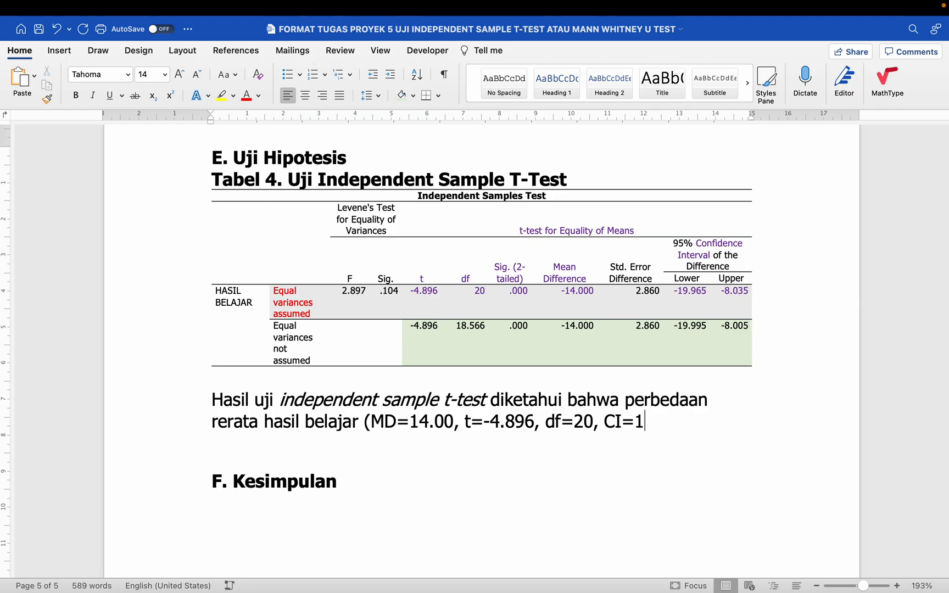
key("BackSpace")
type("-19.965")
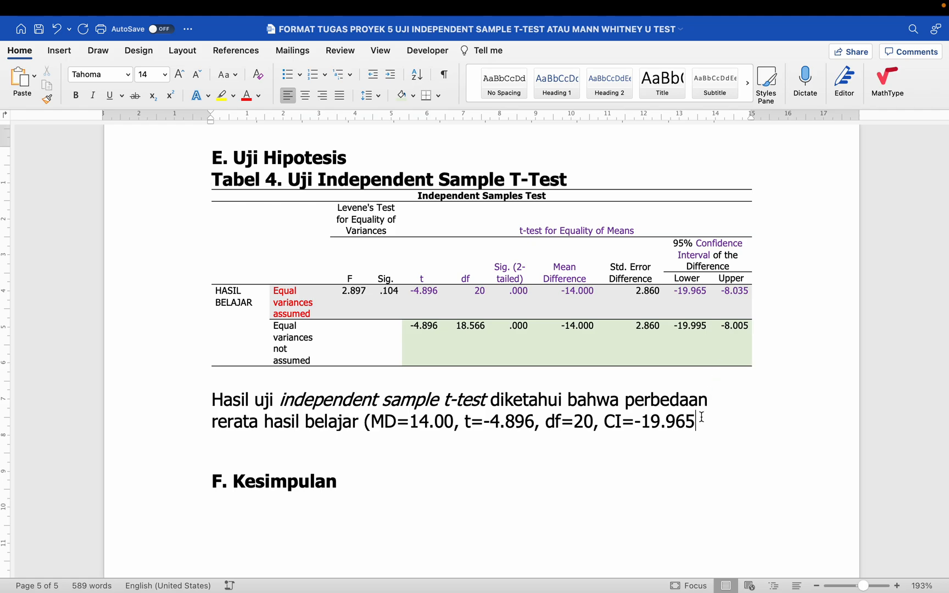
type(";-8.035).")
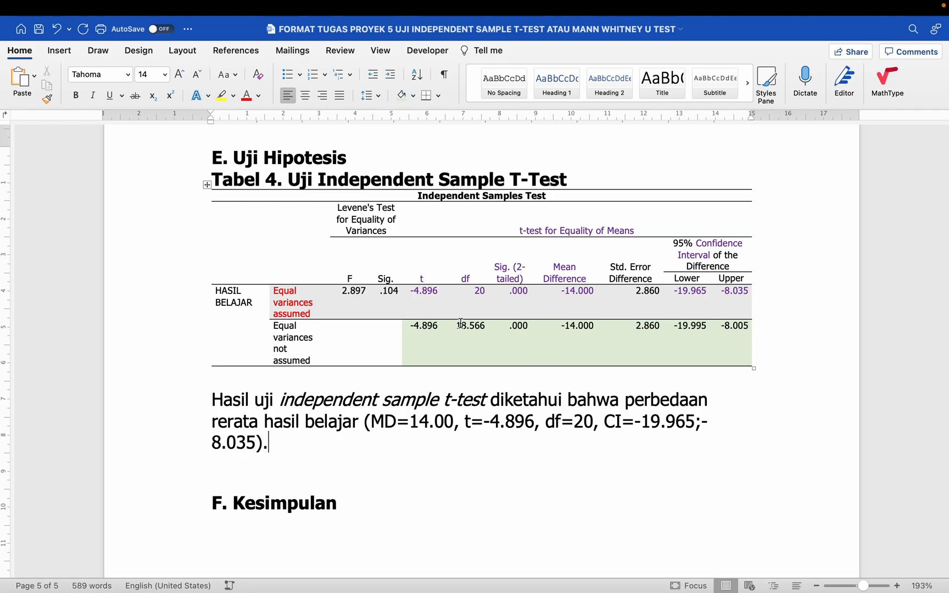
left_click_drag(461, 323, 486, 329)
left_click(315, 340)
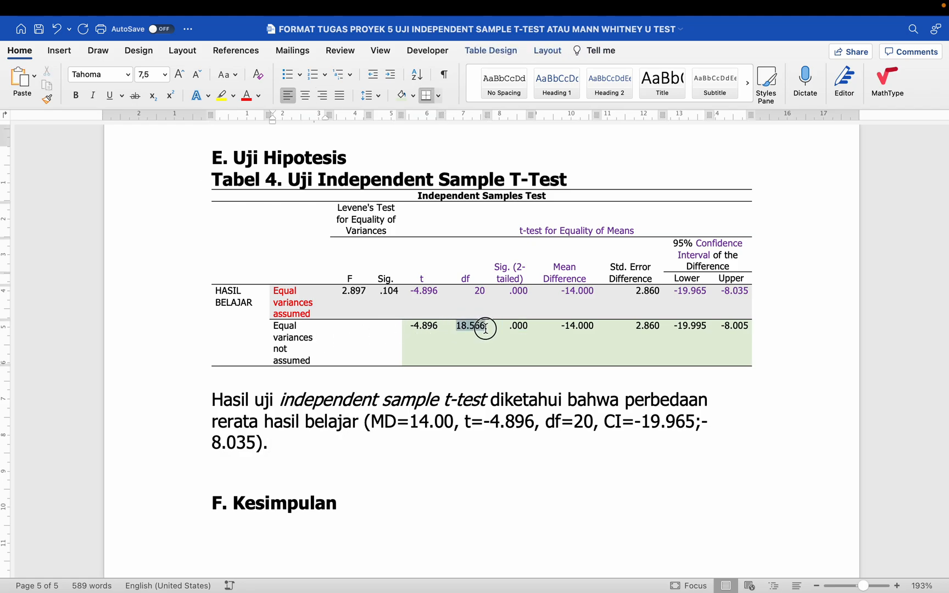
left_click(303, 450)
- Check the second row's values in Tabel 4, then justify the results paragraph
left_click_drag(285, 341, 313, 343)
left_click_drag(409, 326, 576, 324)
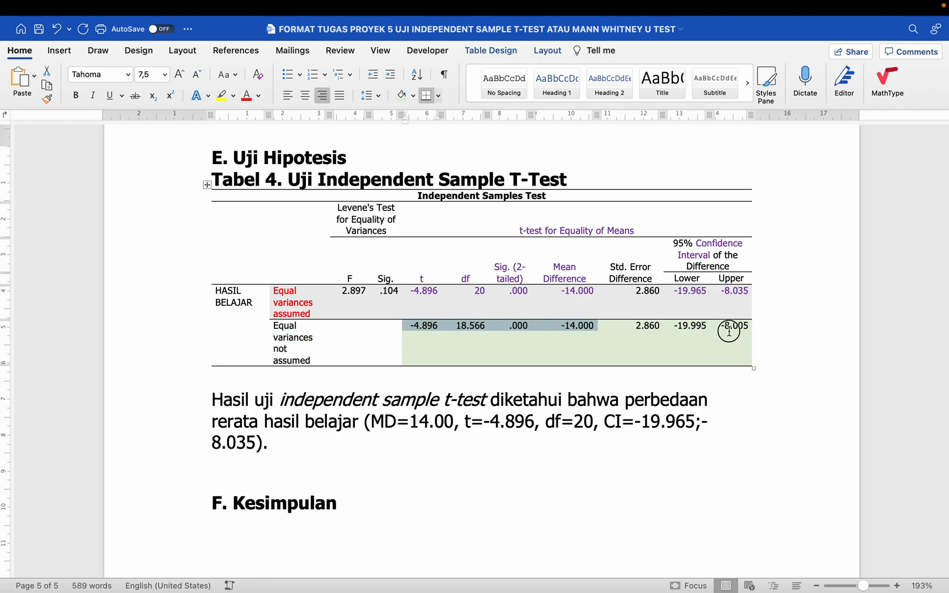
left_click_drag(708, 327, 702, 343)
left_click(373, 350)
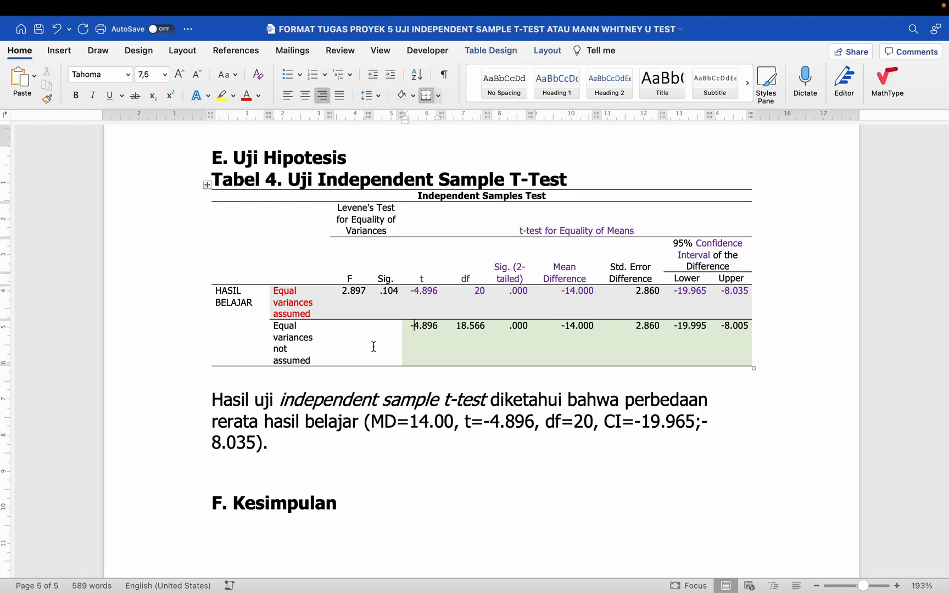
left_click(297, 447)
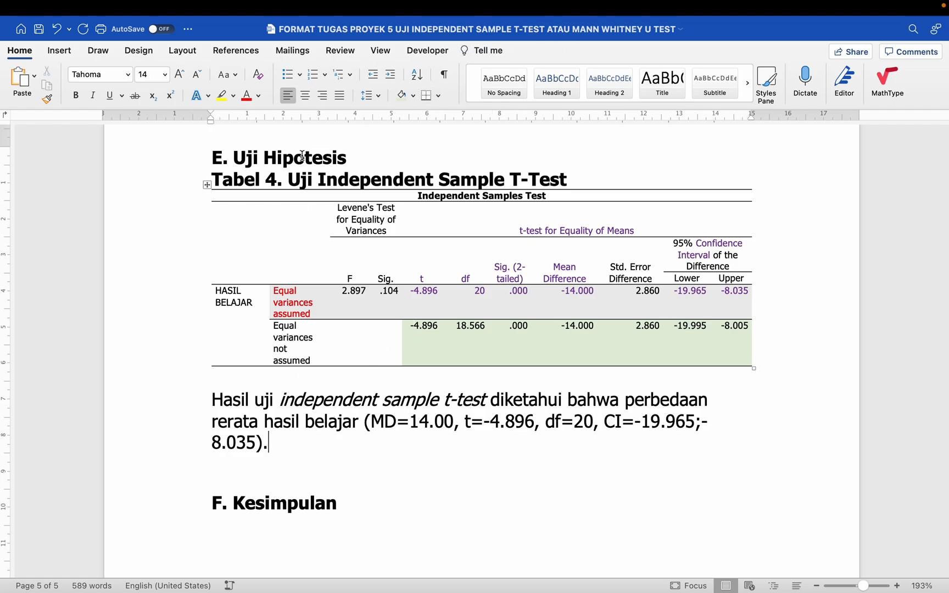
left_click(338, 97)
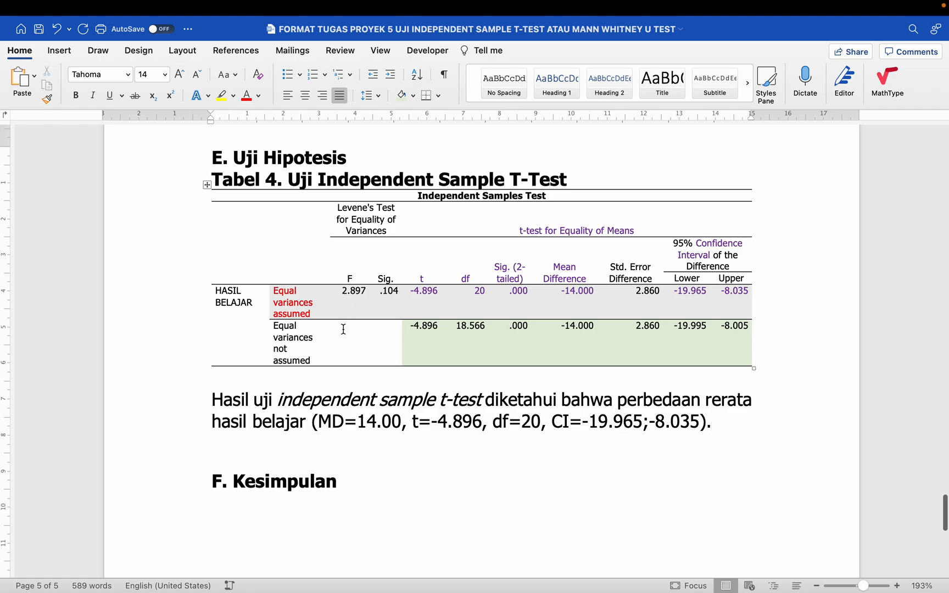
- Set the shading of Tabel 4's 'Equal variances not assumed' values to No Color
scroll(339, 335, "down", 3)
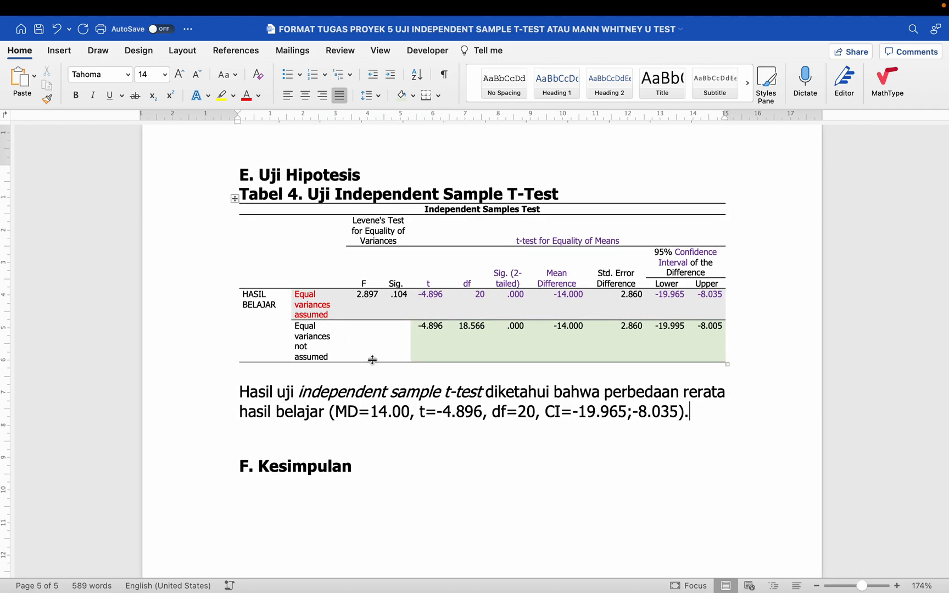
scroll(373, 364, "down", 1)
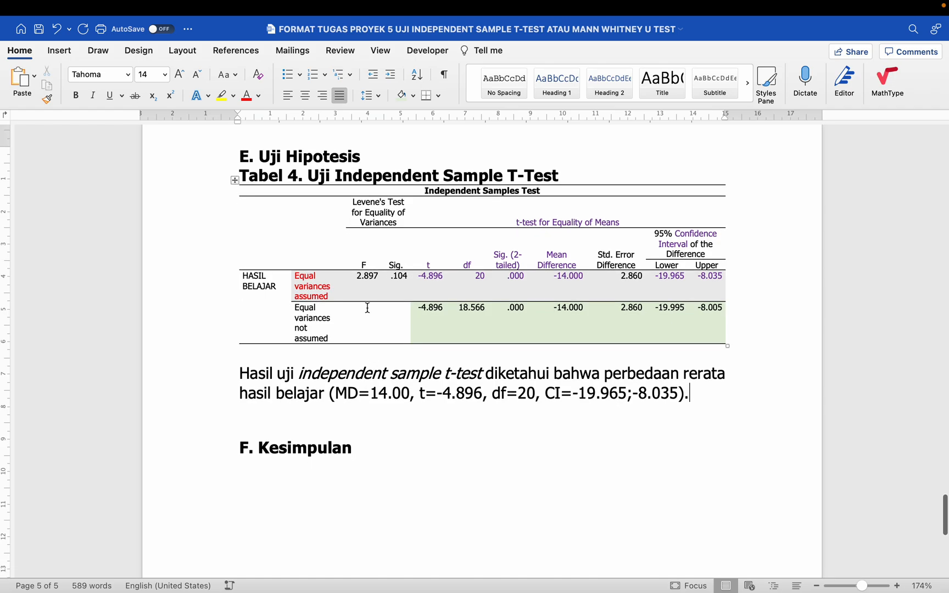
left_click_drag(429, 310, 722, 322)
left_click(722, 322)
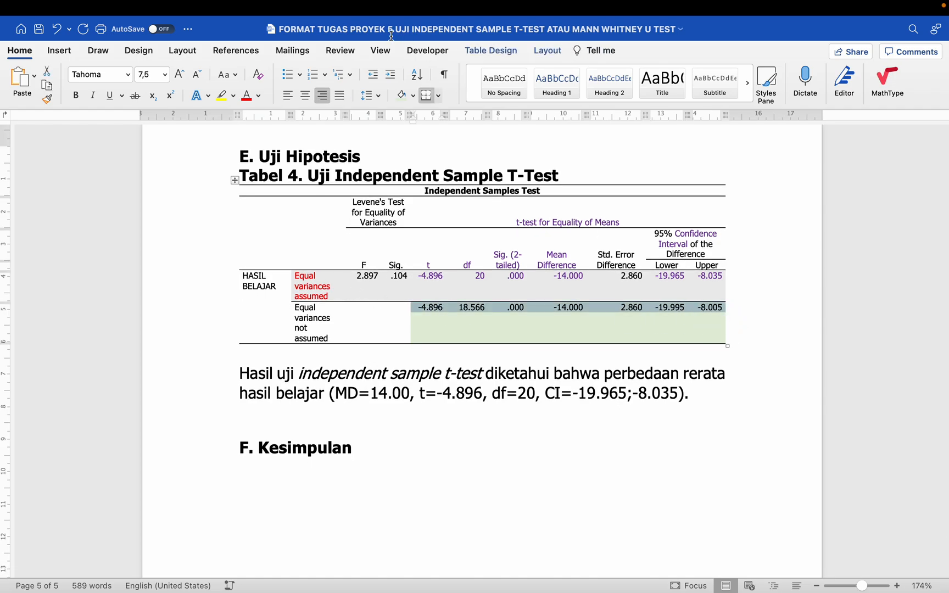
left_click(413, 95)
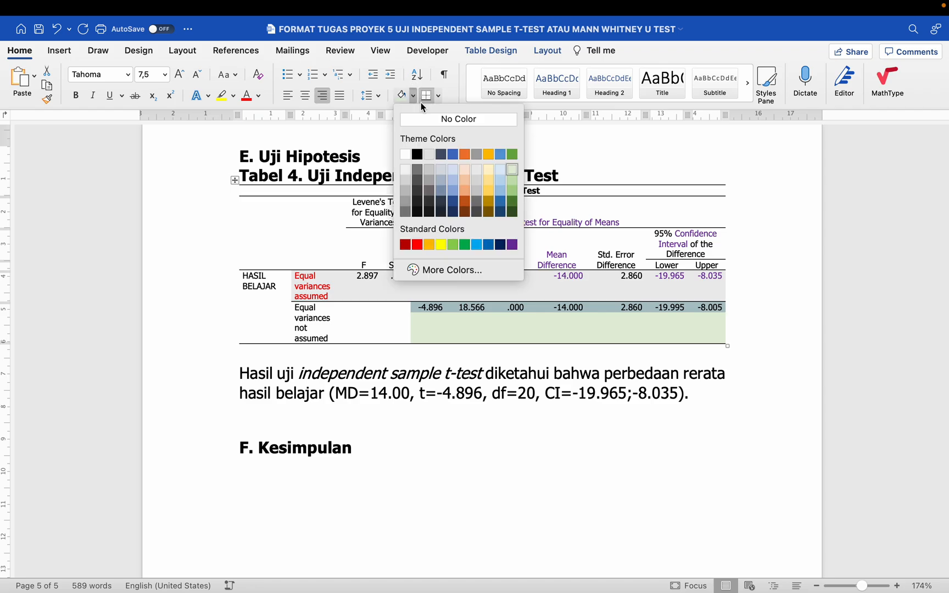
left_click(429, 120)
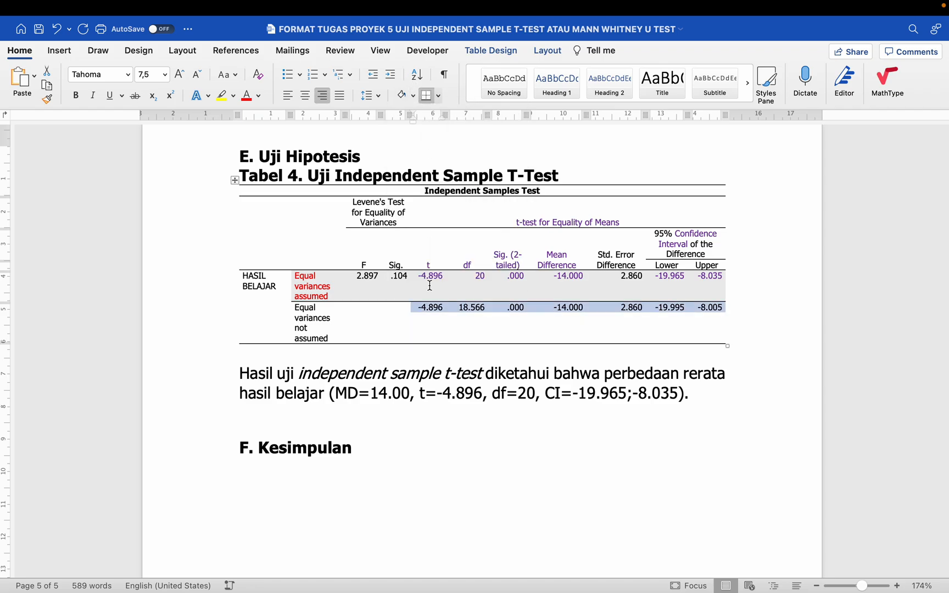
left_click(390, 406)
scroll(390, 407, "down", 2)
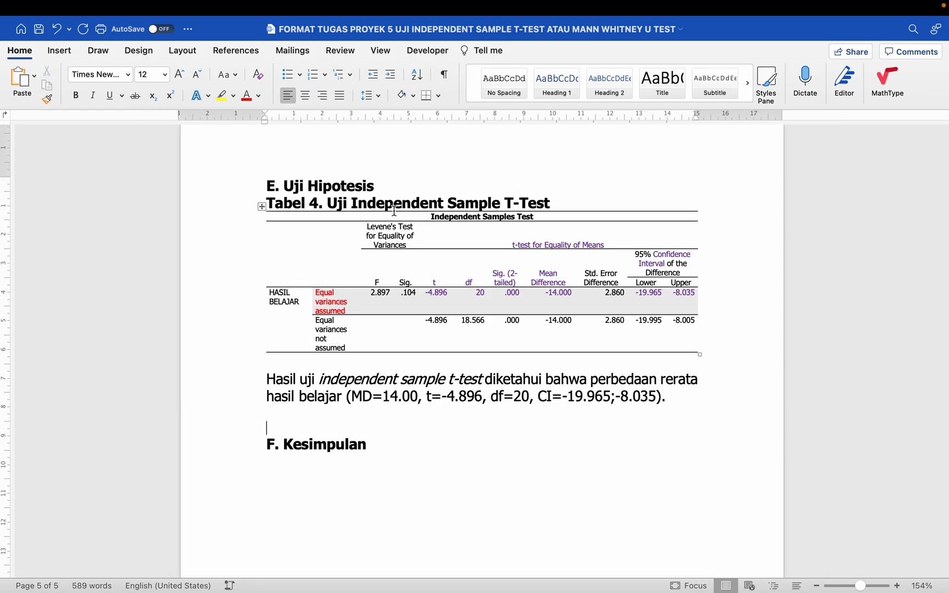
scroll(524, 343, "down", 3)
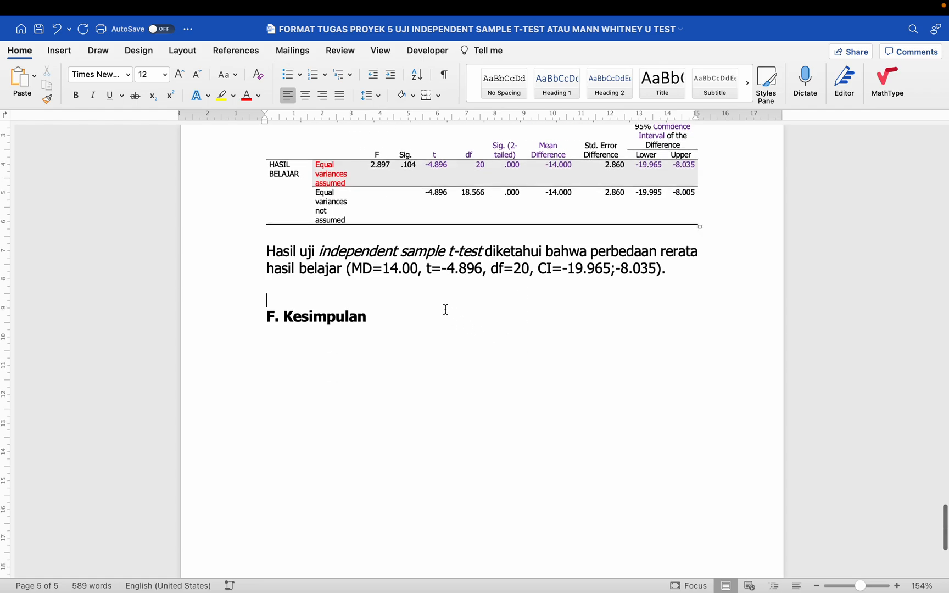
scroll(445, 309, "up", 4)
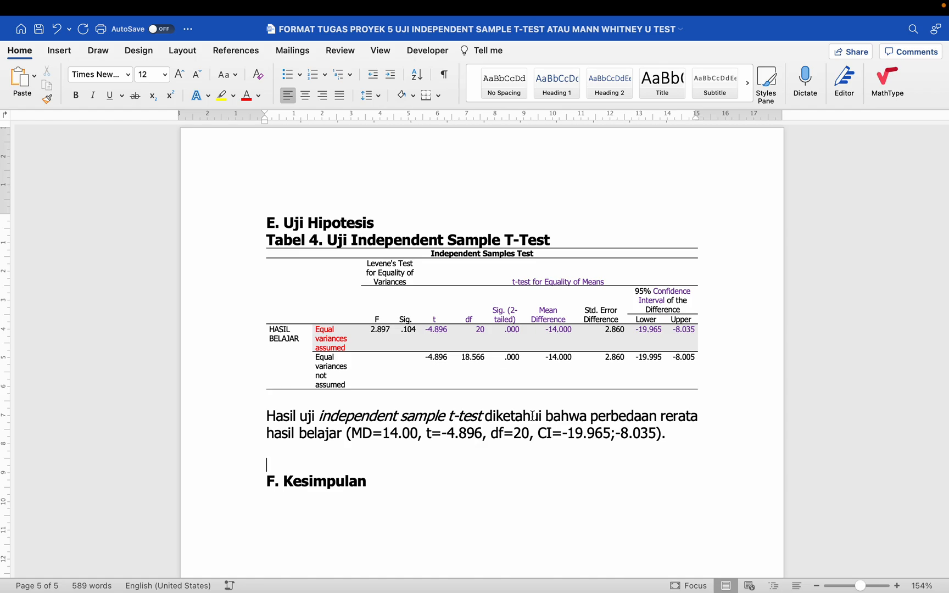
- Delete the empty line above the F. Kesimpulan heading
key("Delete")
scroll(481, 351, "down", 3)
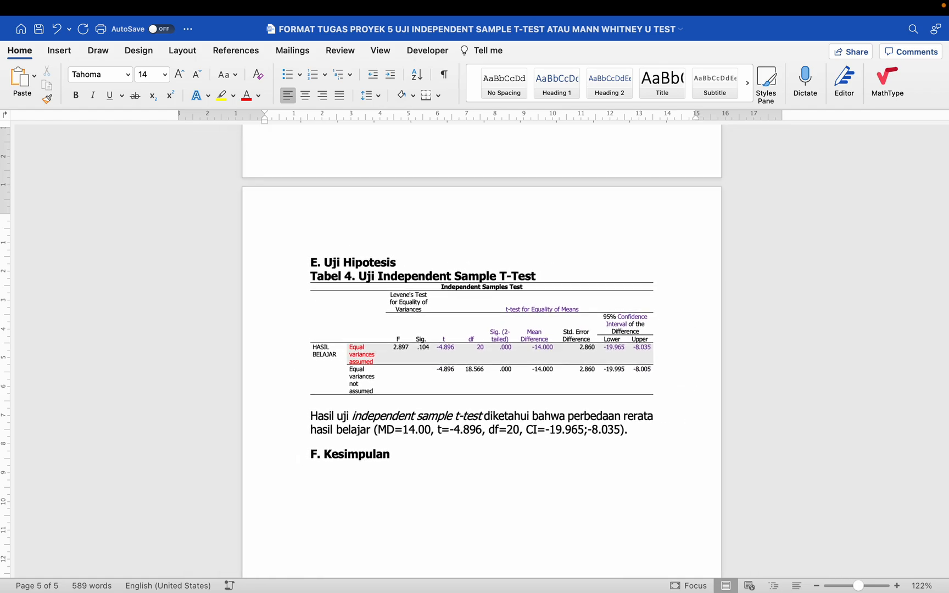
scroll(481, 352, "up", 5)
scroll(481, 352, "up", 15)
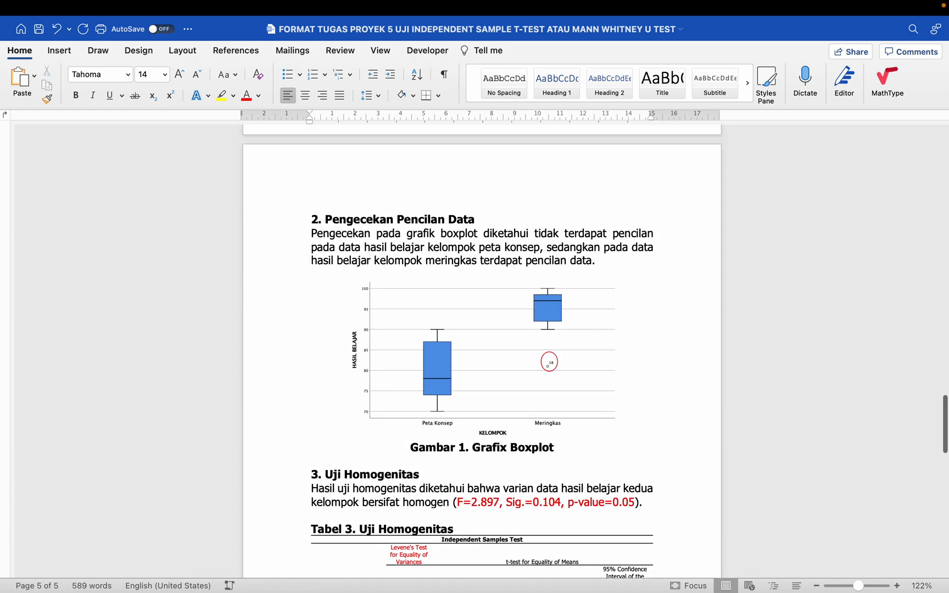
scroll(481, 351, "down", 2)
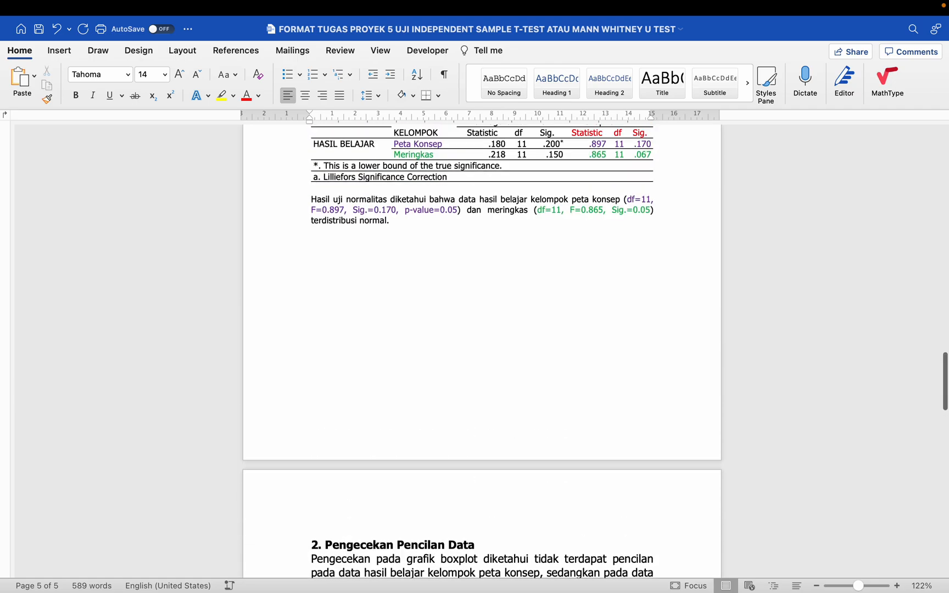
scroll(481, 352, "up", 6)
scroll(299, 388, "down", 1)
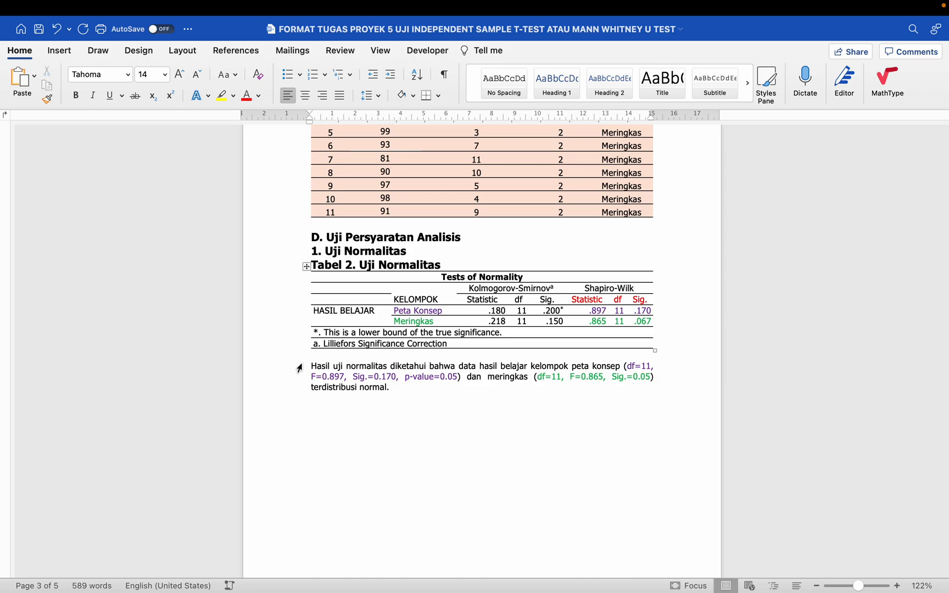
- Select the three-line normality result paragraph from the left margin
left_click_drag(299, 368, 299, 389)
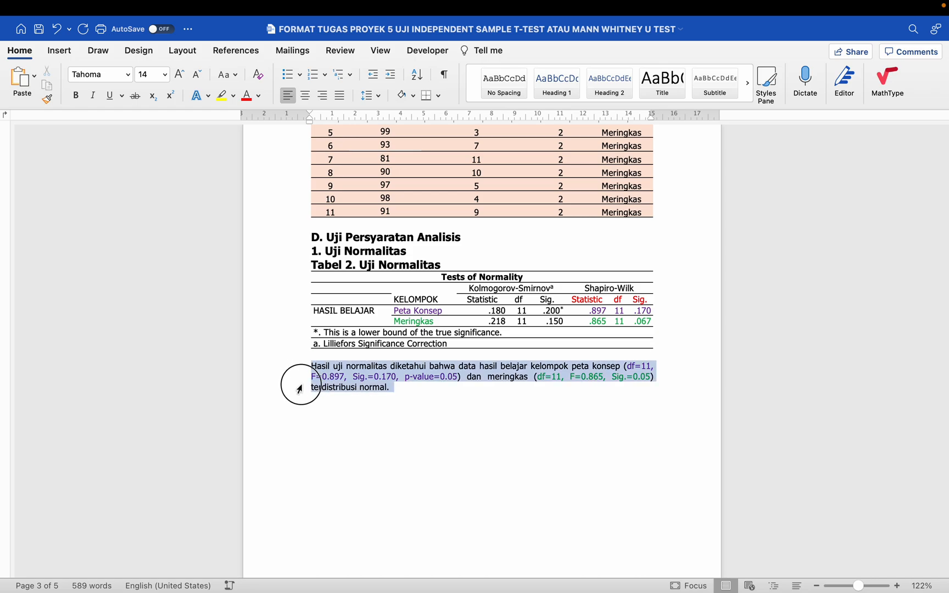
scroll(299, 389, "down", 1)
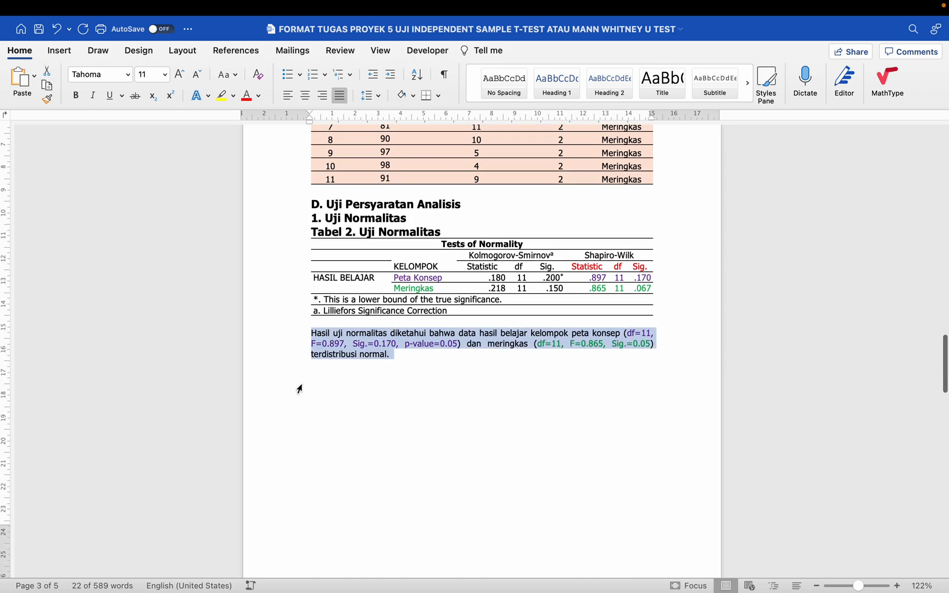
scroll(300, 388, "down", 1)
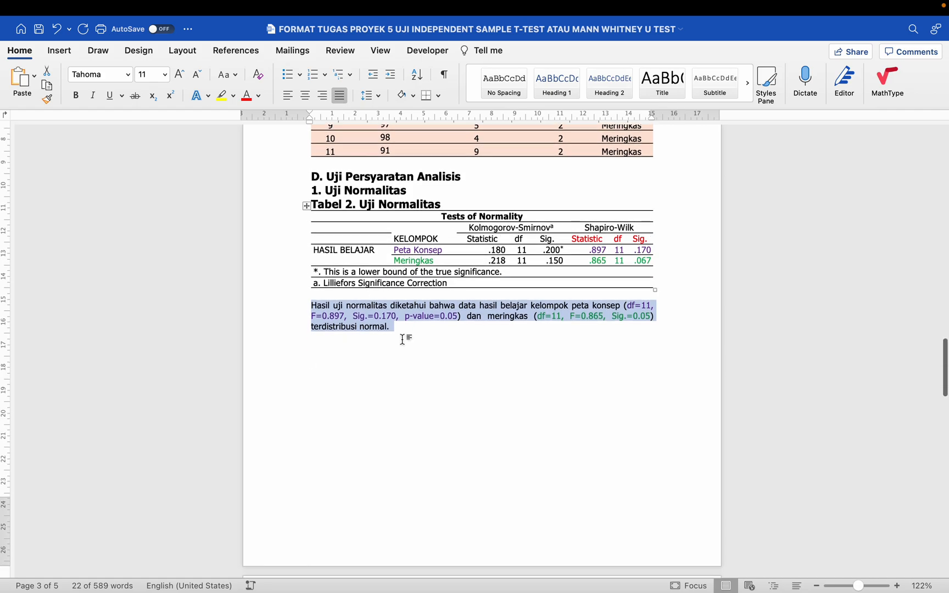
scroll(402, 340, "down", 12)
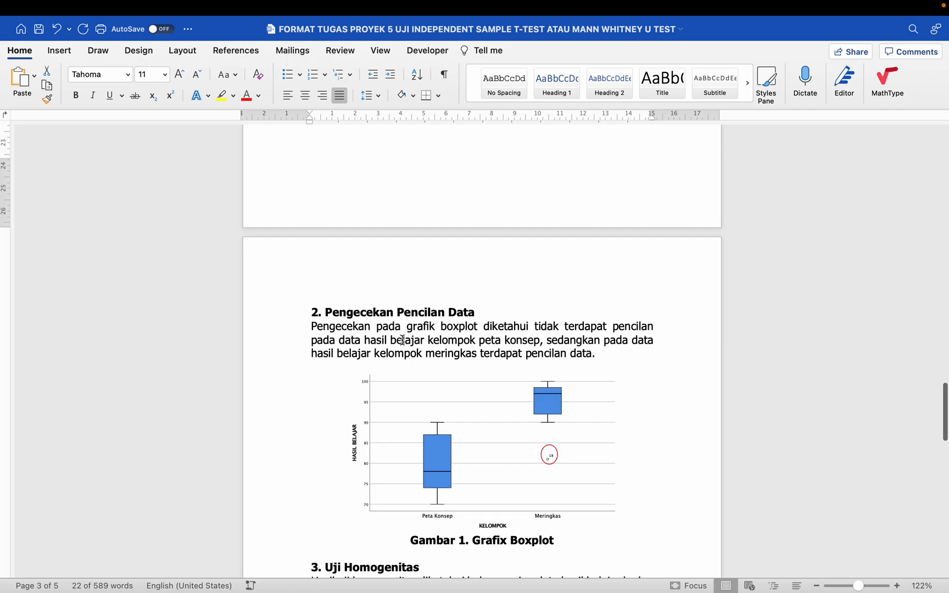
scroll(403, 341, "down", 3)
left_click_drag(296, 189, 293, 218)
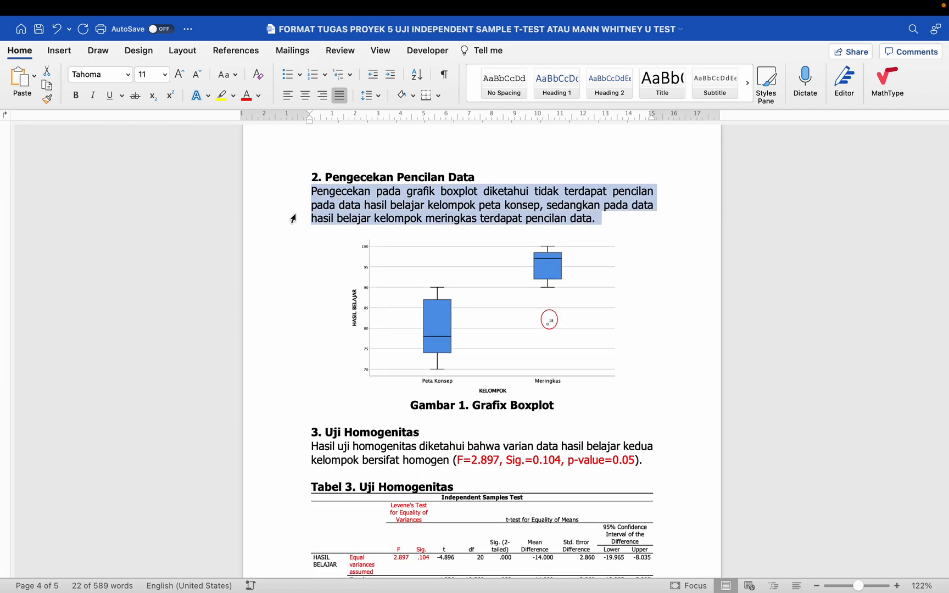
scroll(293, 218, "down", 7)
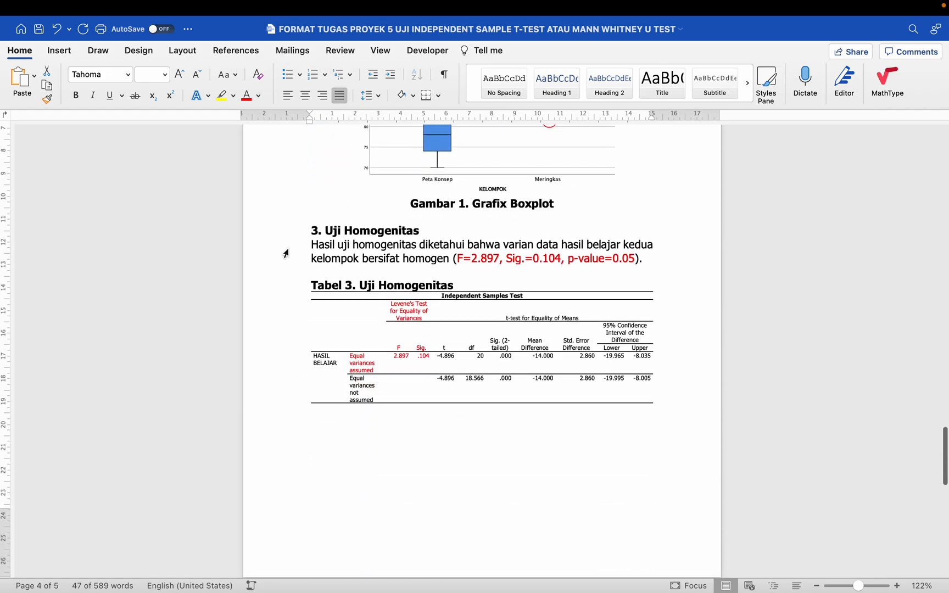
left_click_drag(296, 246, 297, 261)
scroll(297, 265, "up", 20)
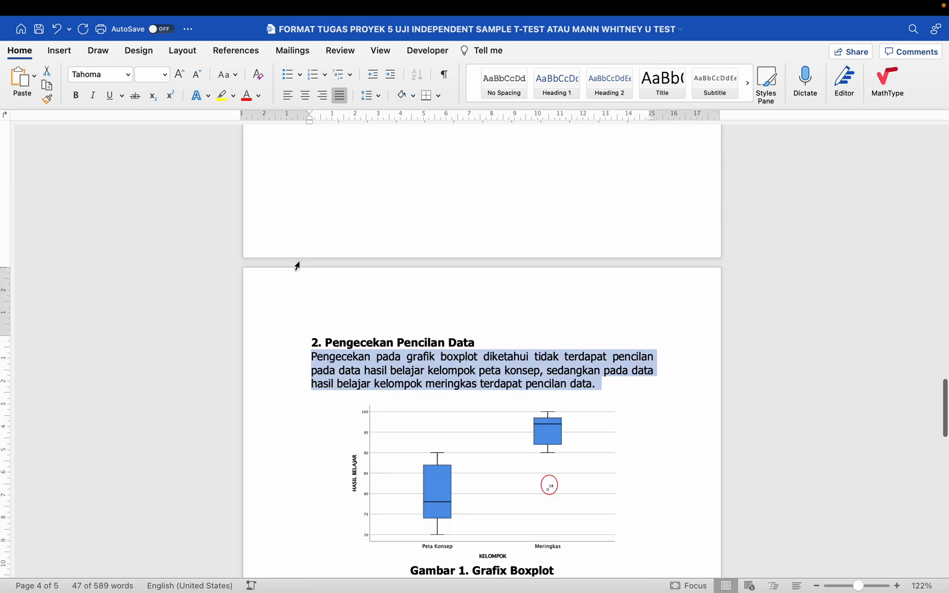
scroll(297, 266, "up", 3)
left_click(415, 331)
scroll(414, 333, "down", 6)
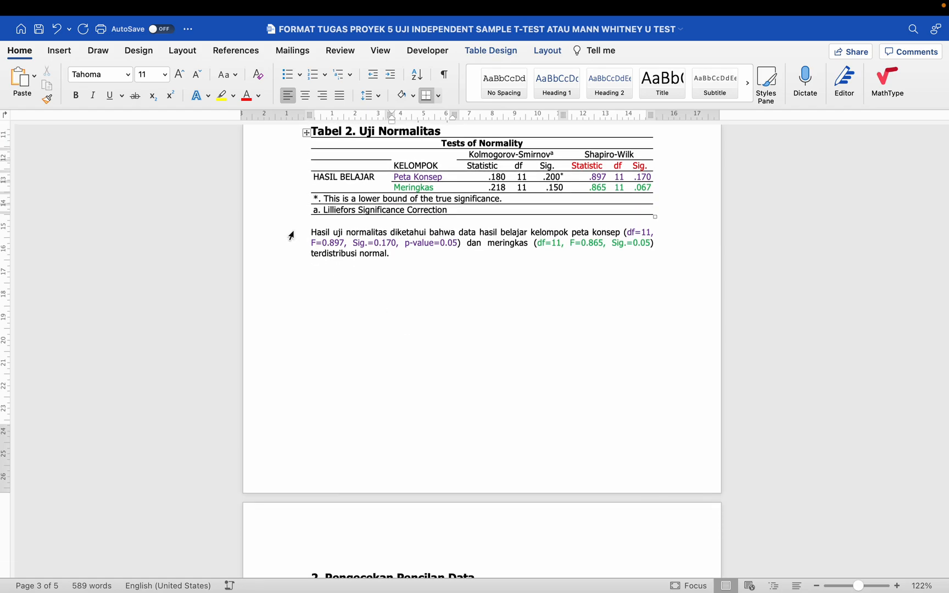
left_click_drag(291, 236, 291, 257)
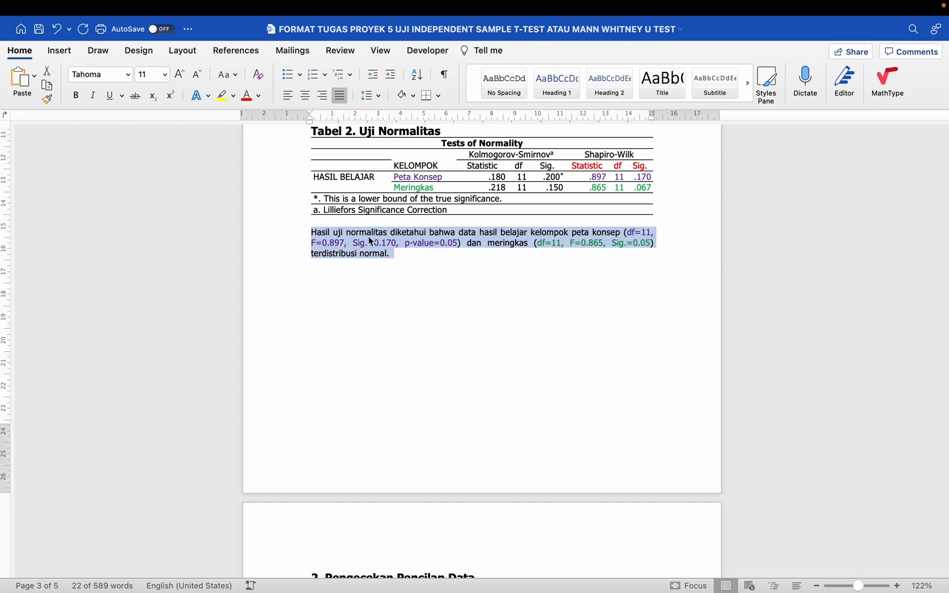
left_click(407, 269)
left_click_drag(293, 237, 295, 251)
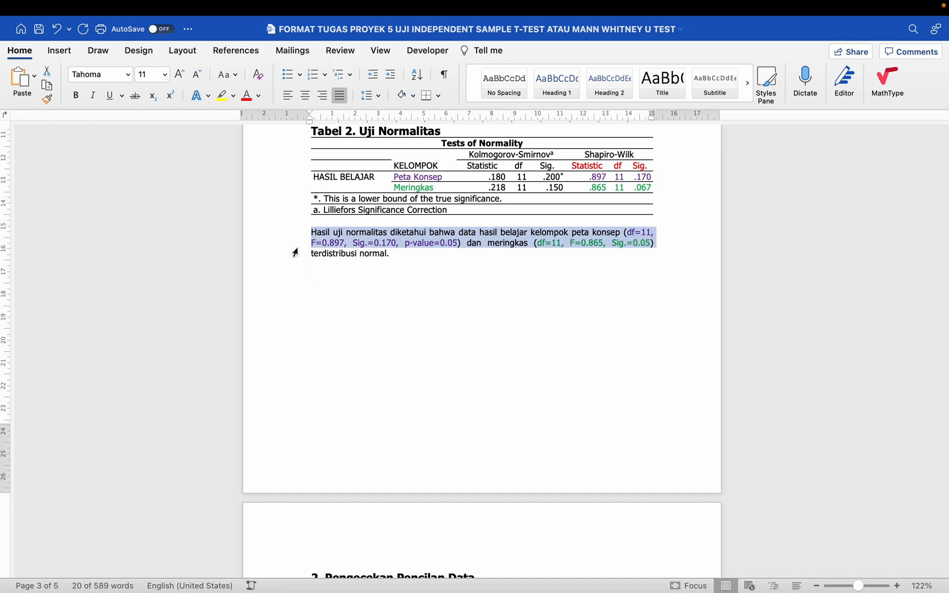
left_click(407, 251)
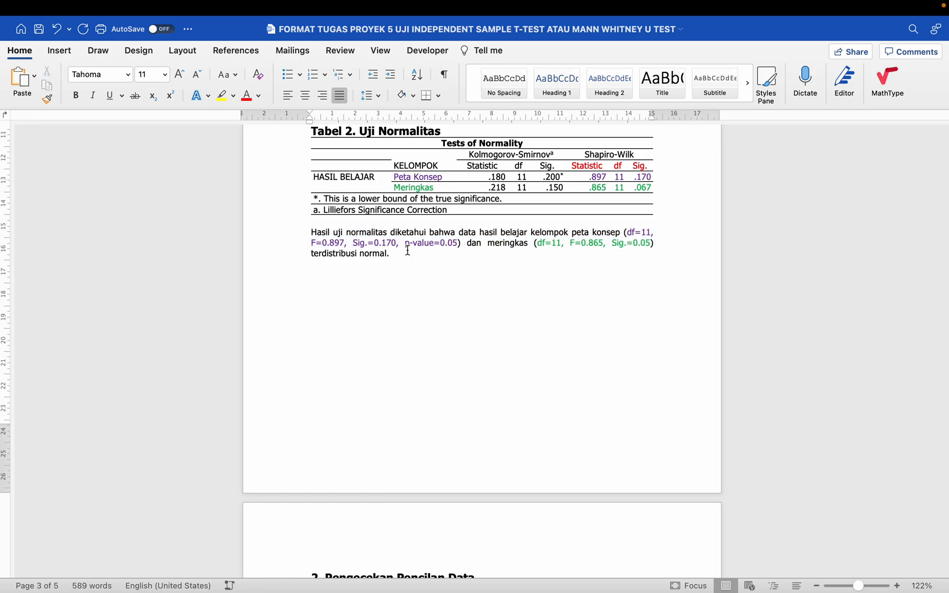
left_click_drag(282, 237, 283, 259)
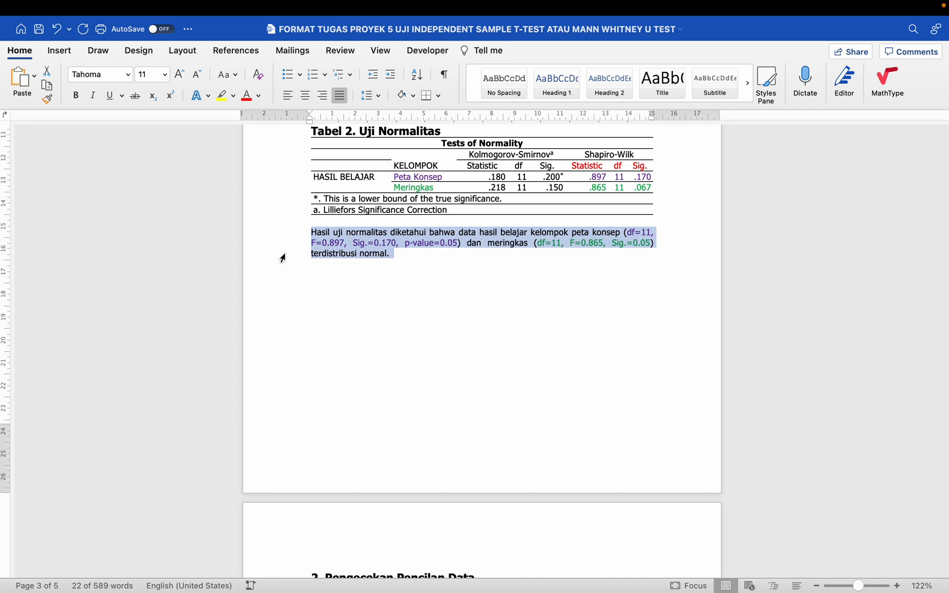
scroll(302, 288, "down", 10)
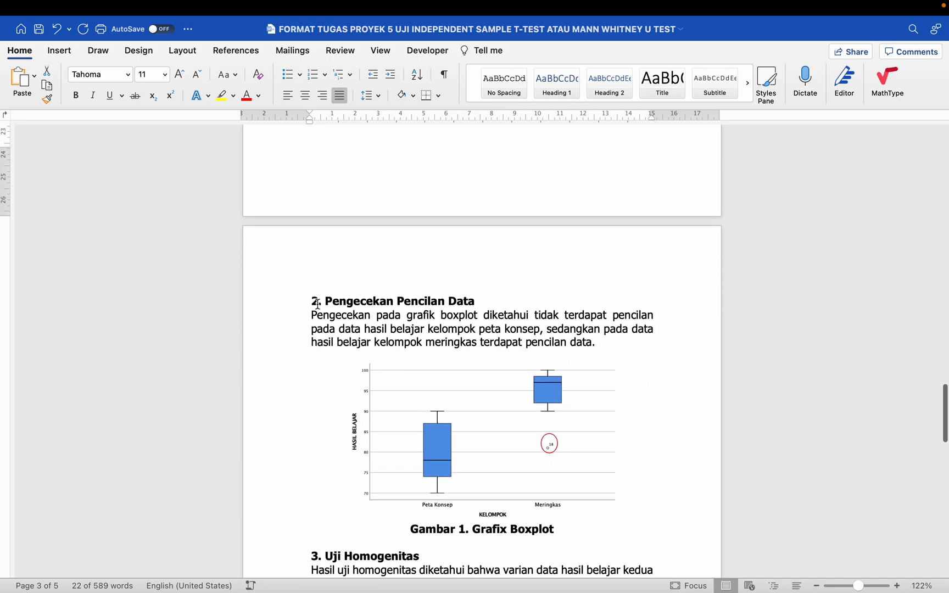
scroll(317, 304, "up", 1)
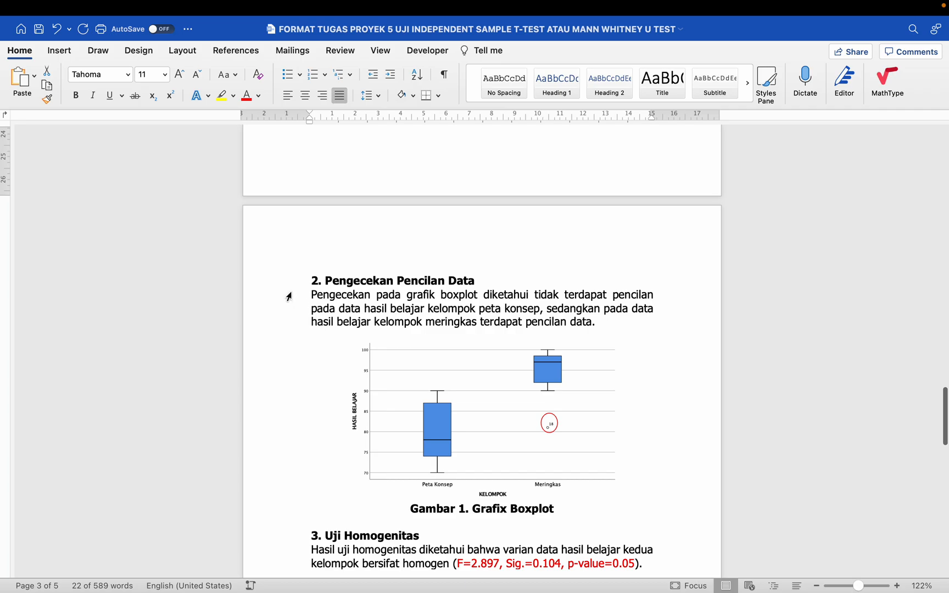
- Add the outlier-check, homogeneity and t-test result paragraphs to the selection
left_click_drag(289, 296, 289, 326)
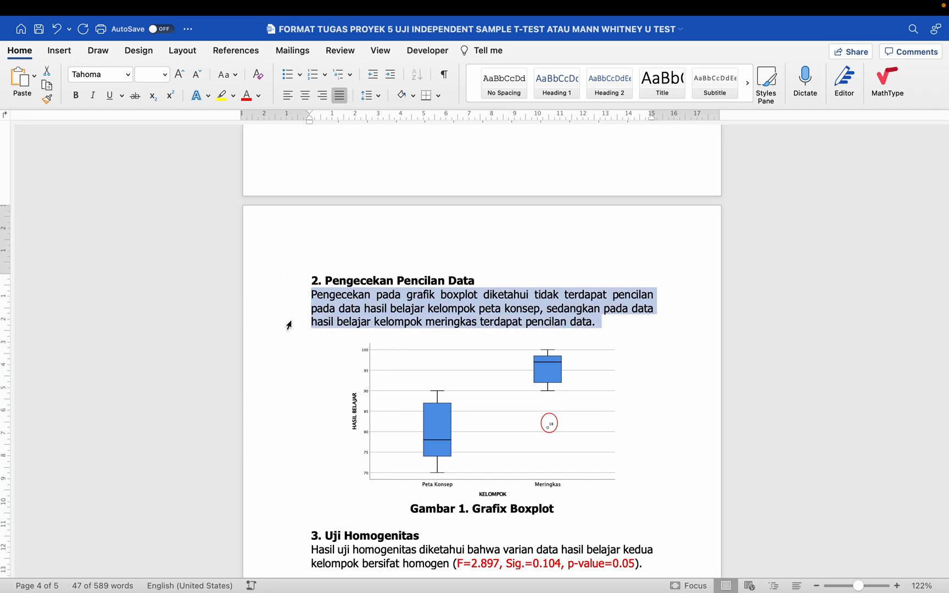
scroll(289, 325, "down", 7)
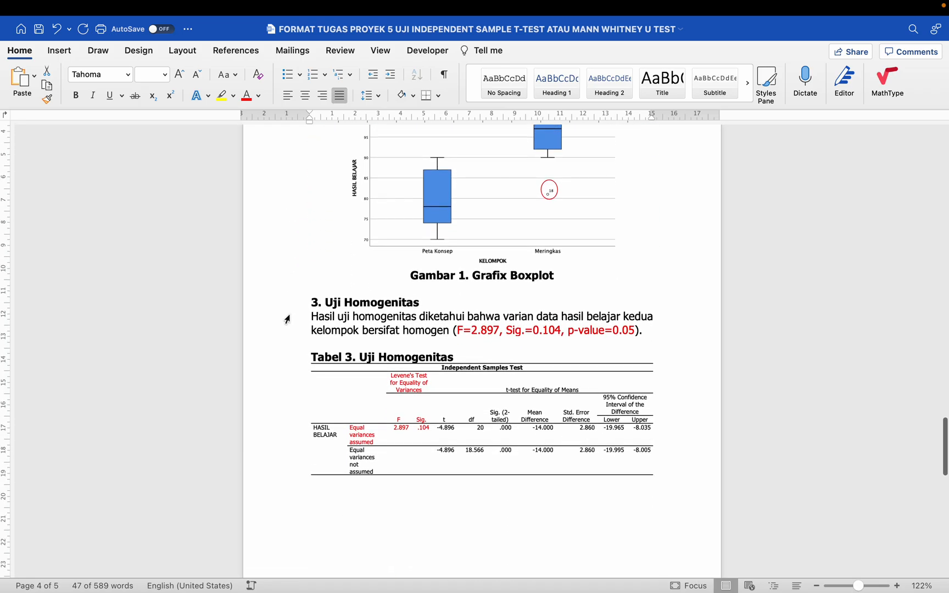
double_click(287, 319)
scroll(286, 329, "down", 9)
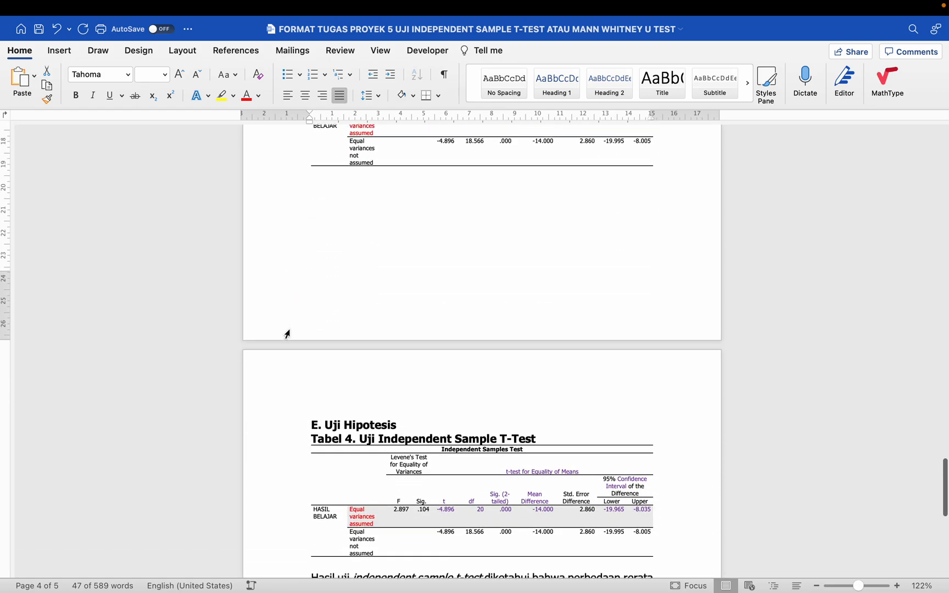
scroll(286, 334, "down", 7)
left_click(292, 340)
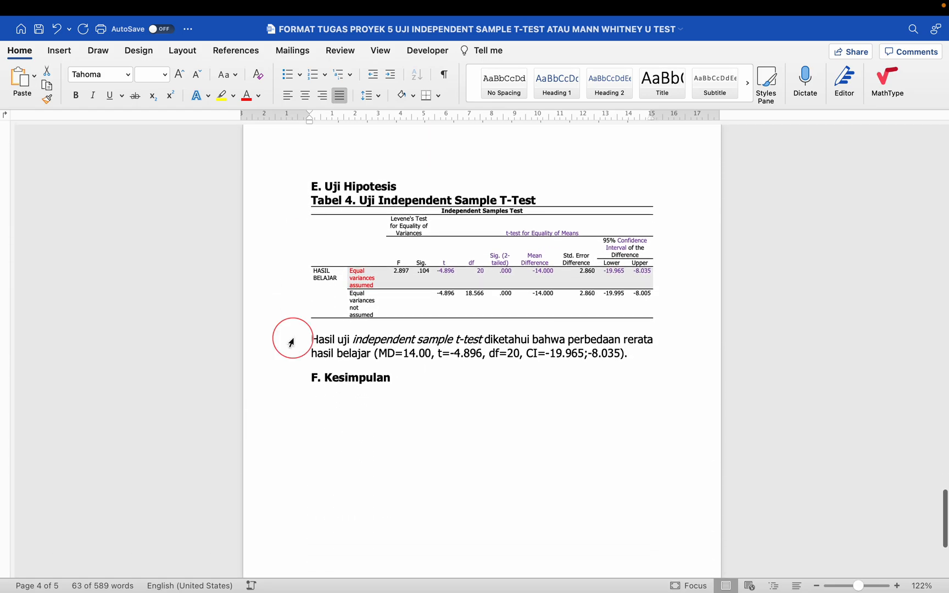
left_click_drag(292, 341, 290, 360)
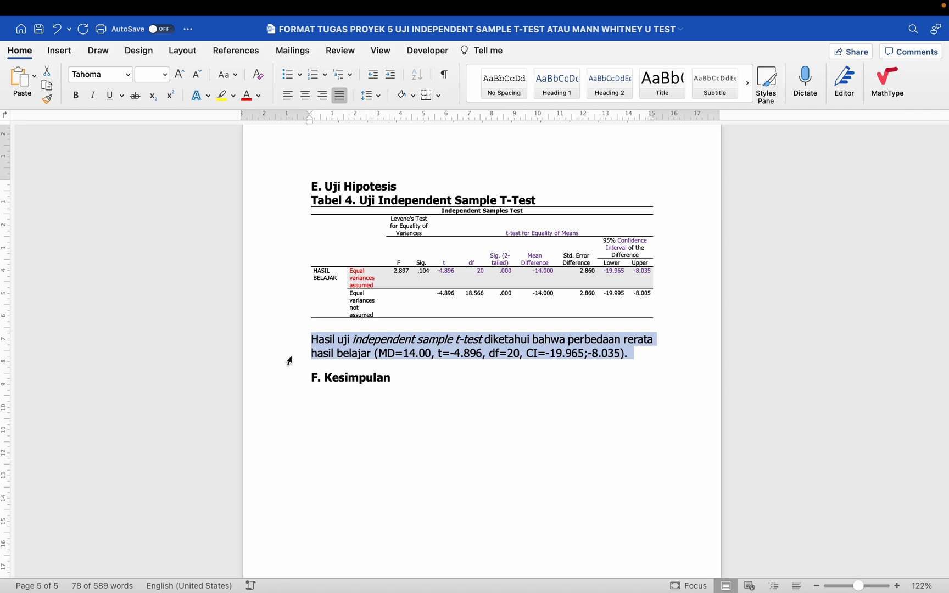
scroll(289, 361, "up", 1)
scroll(290, 361, "up", 10)
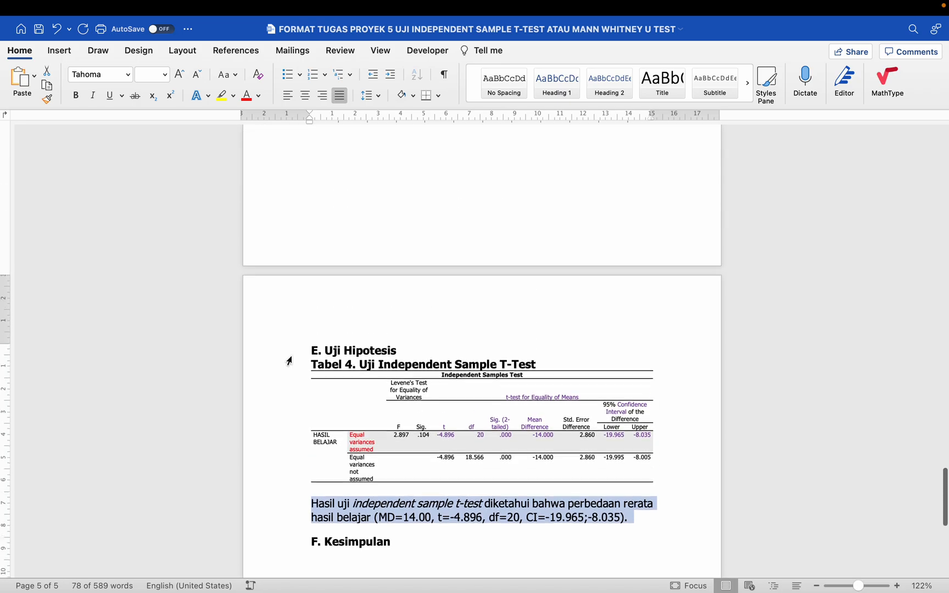
scroll(289, 361, "up", 15)
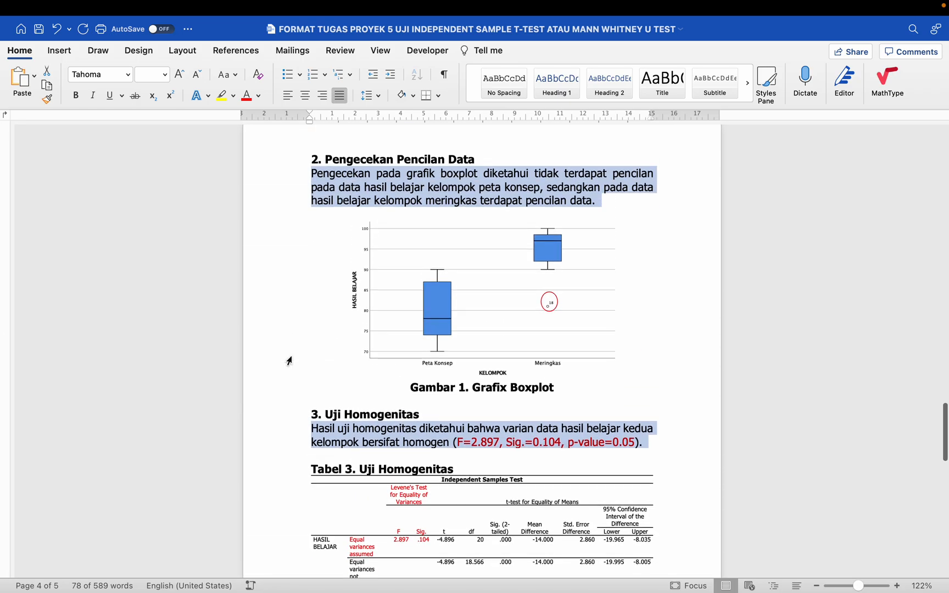
scroll(289, 361, "down", 14)
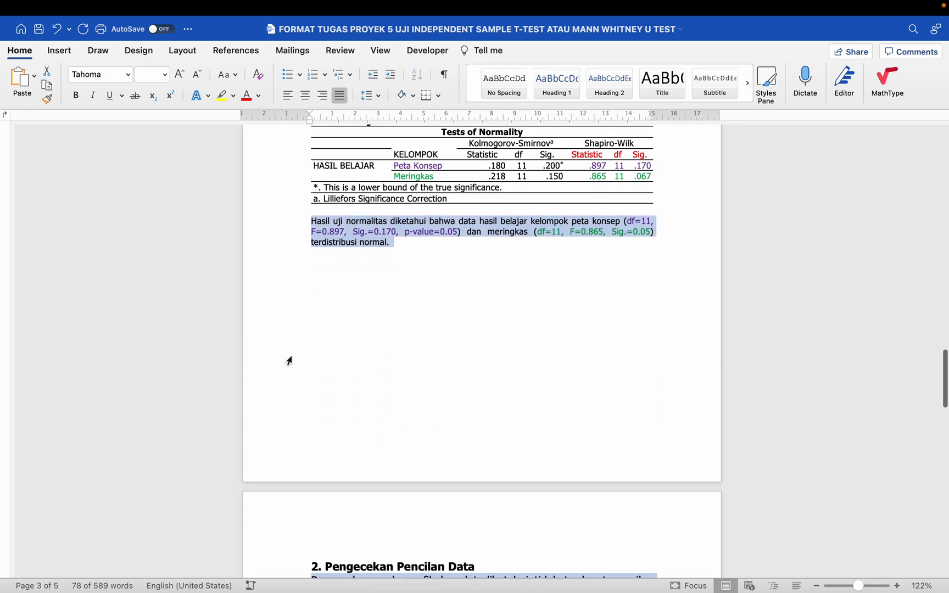
scroll(289, 361, "down", 1)
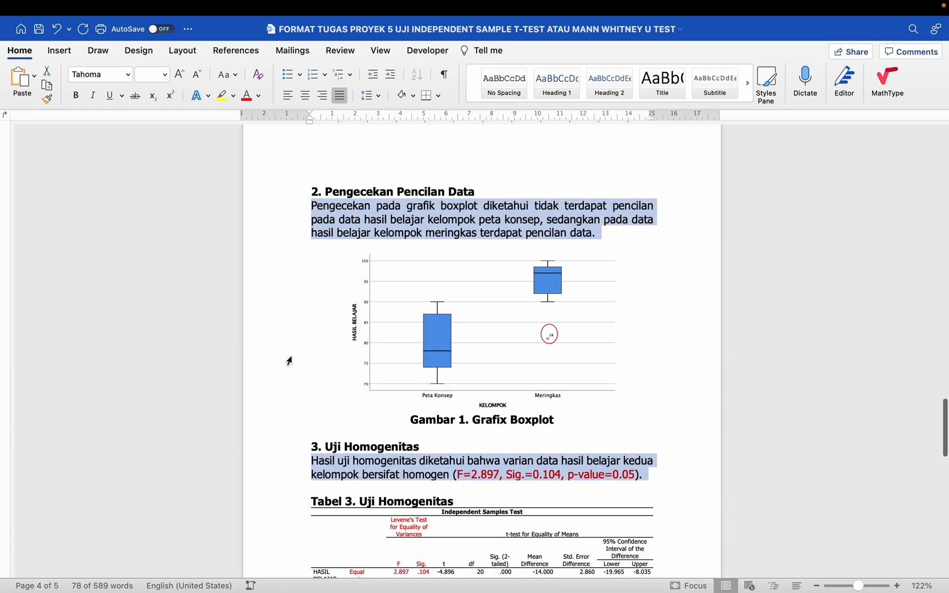
scroll(290, 361, "up", 15)
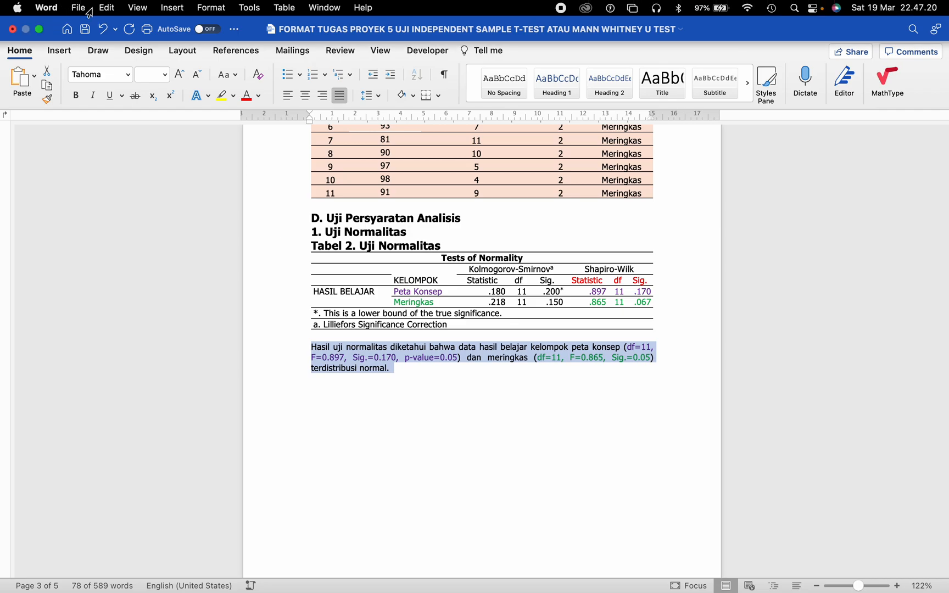
- Copy the four selected result paragraphs with Edit > Copy and paste them on the empty line below F. Kesimpulan
left_click(106, 8)
left_click(119, 79)
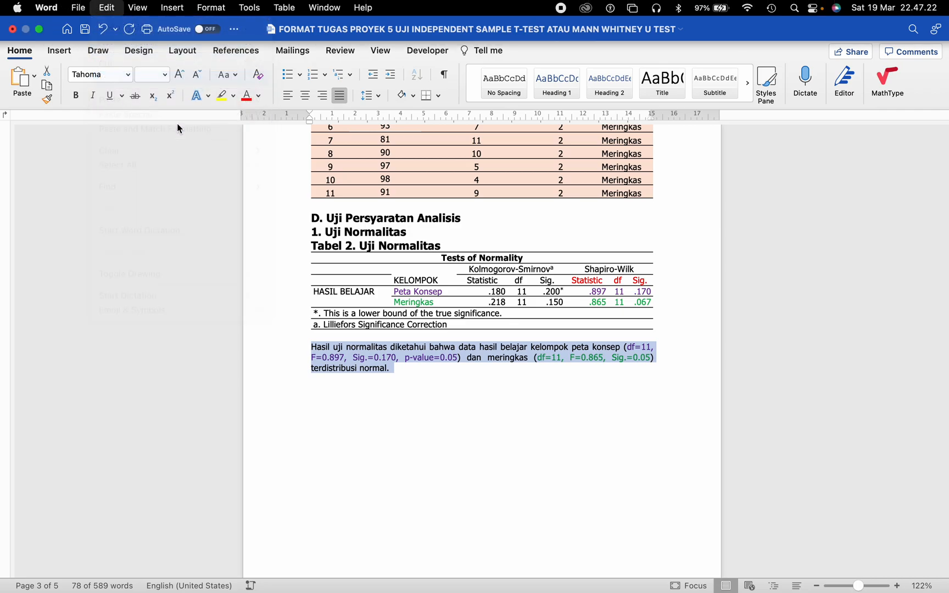
scroll(317, 274, "down", 10)
scroll(316, 274, "down", 10)
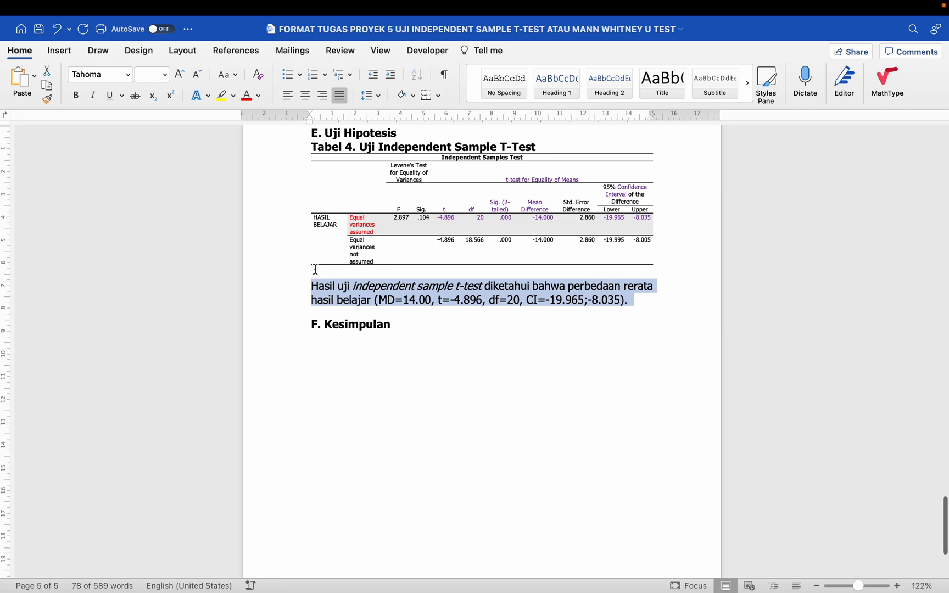
left_click(338, 337)
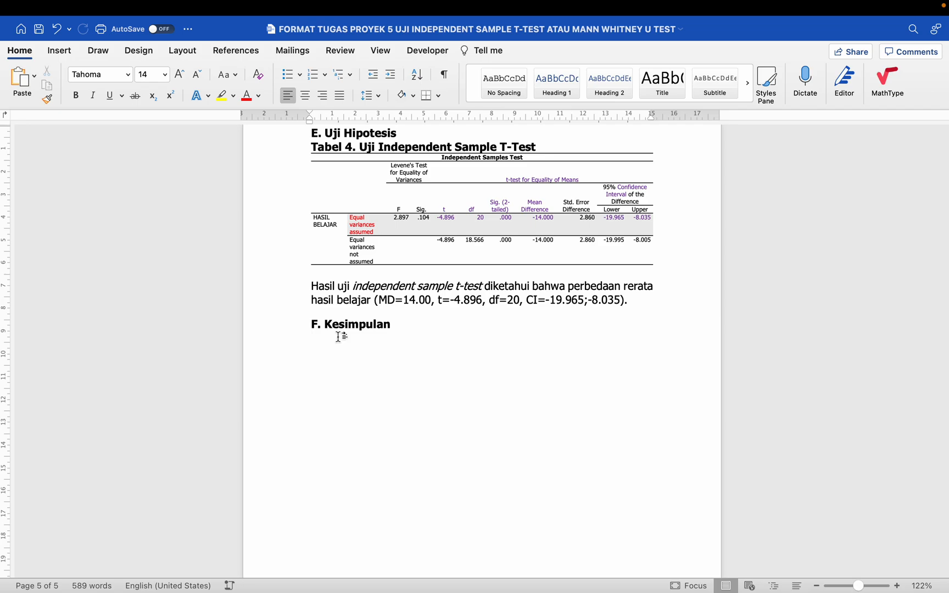
key("super+v")
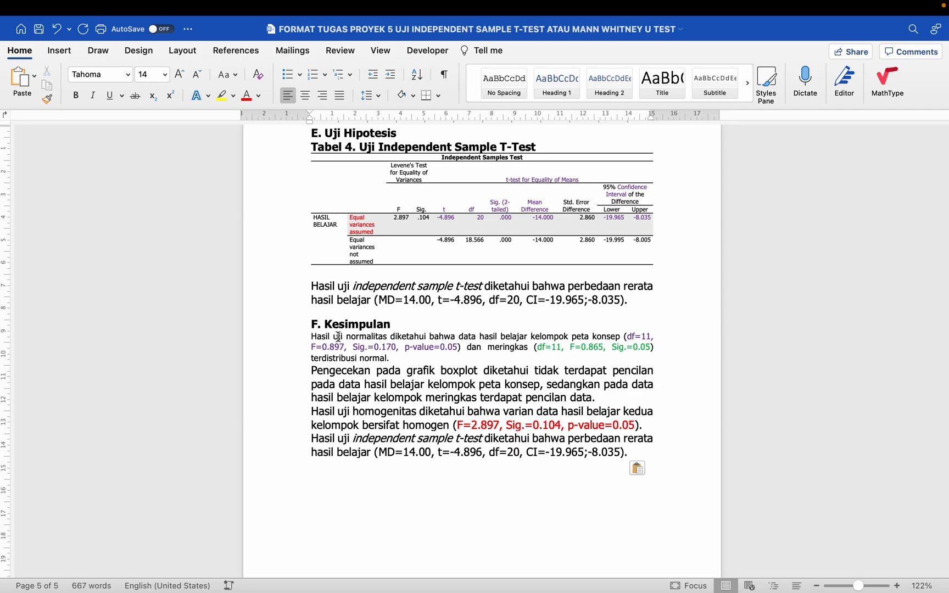
- Change the 'Hasil uji normalitas' paragraph under Tabel 2 to 11 pt
left_click(369, 334)
scroll(369, 333, "up", 15)
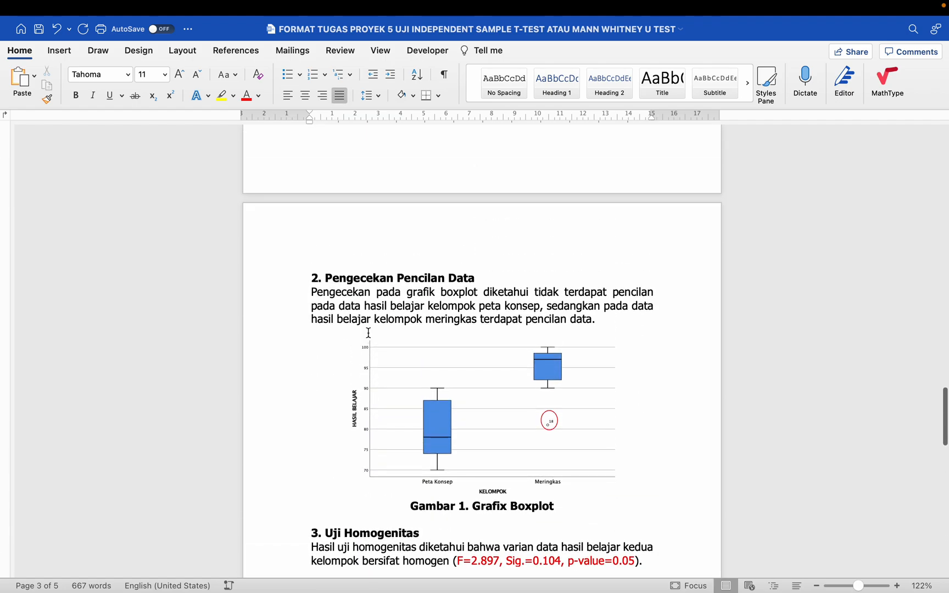
scroll(368, 333, "up", 10)
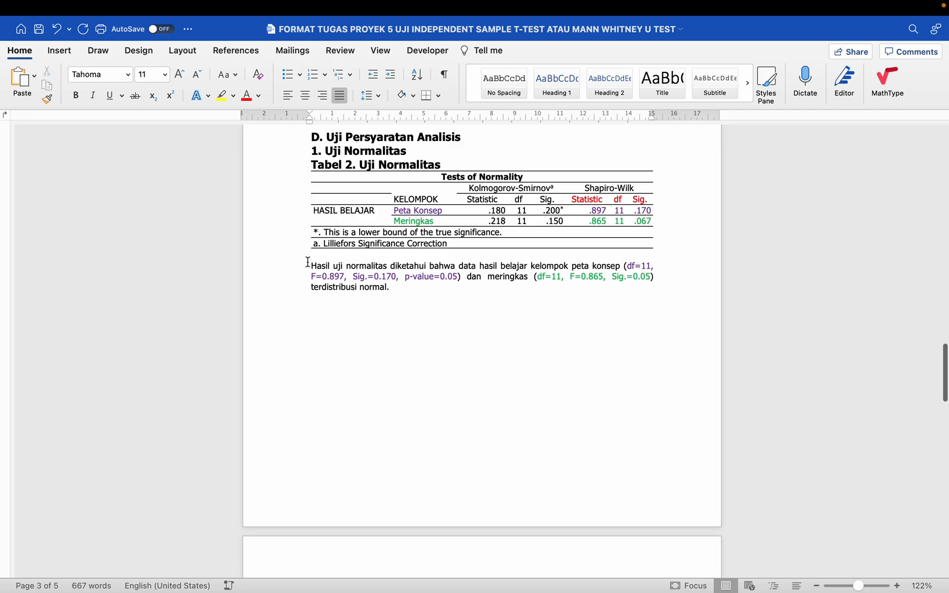
left_click_drag(279, 263, 279, 292)
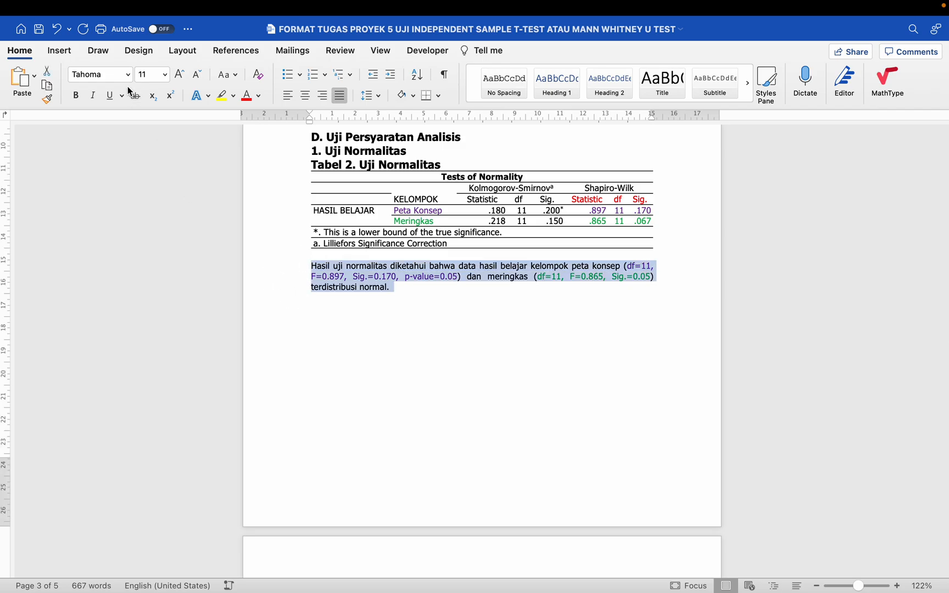
left_click(164, 74)
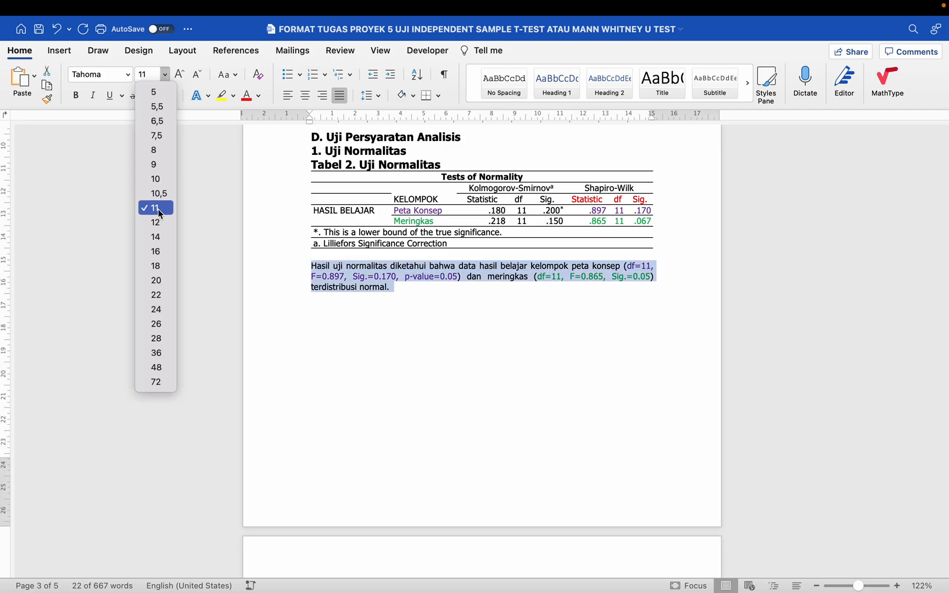
left_click(159, 209)
left_click(355, 286)
scroll(363, 285, "down", 8)
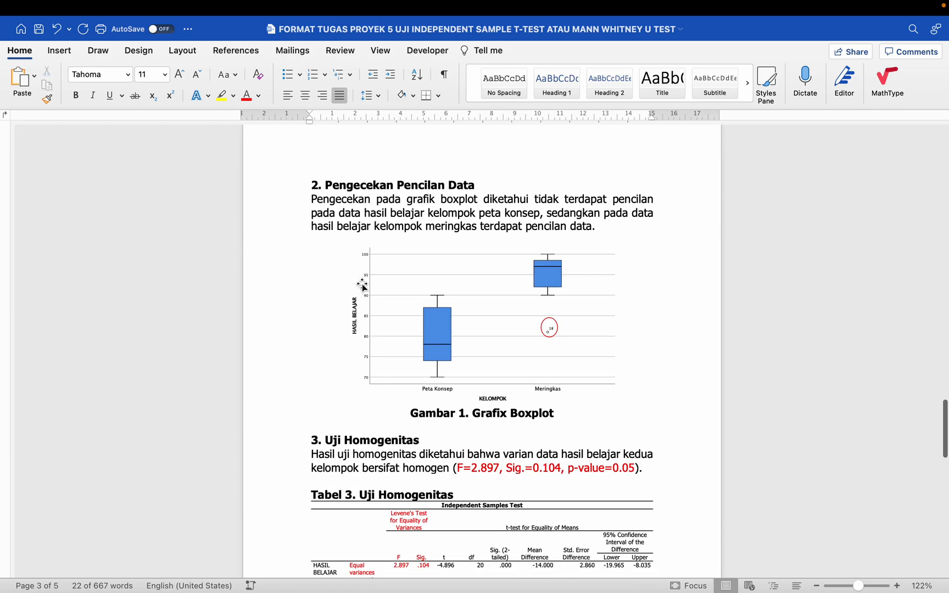
left_click(366, 204)
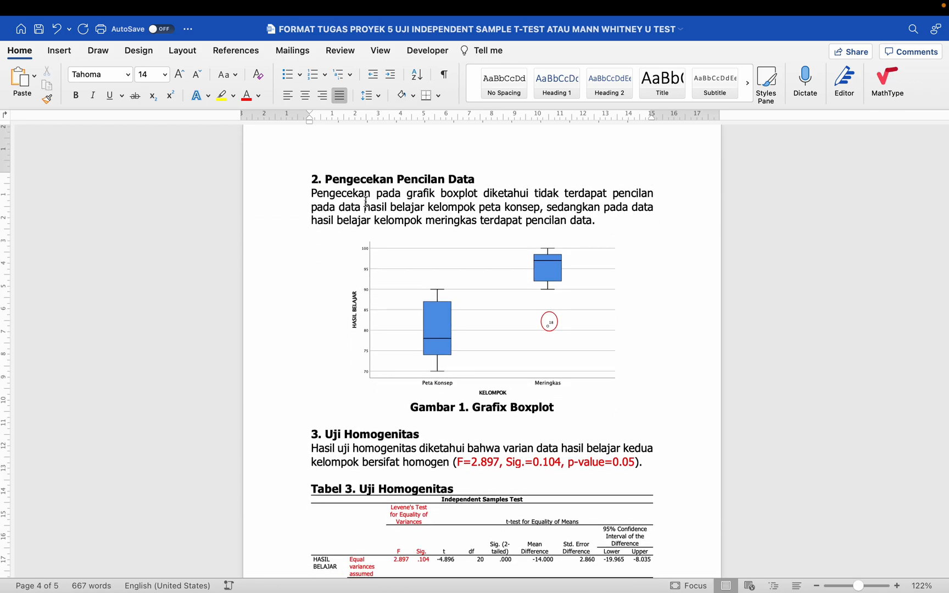
scroll(375, 231, "down", 3)
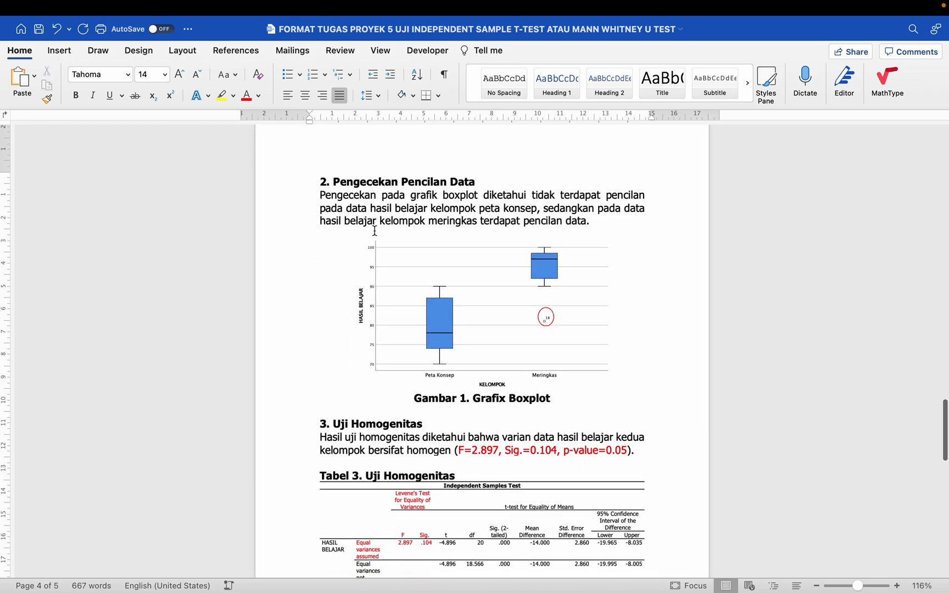
- Select the entire document and set it to Tahoma, 11 pt, justified
key("super+a")
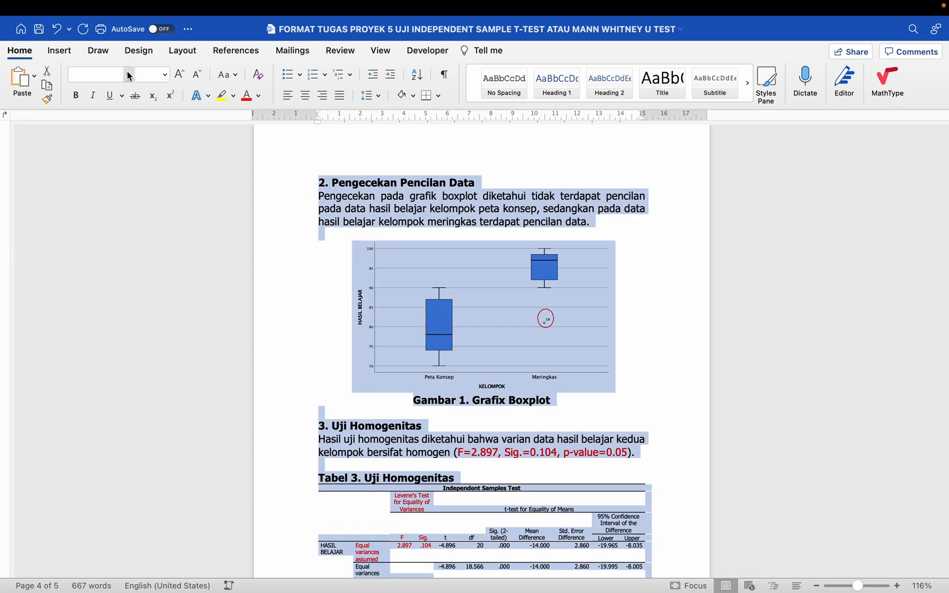
left_click(128, 74)
left_click(212, 187)
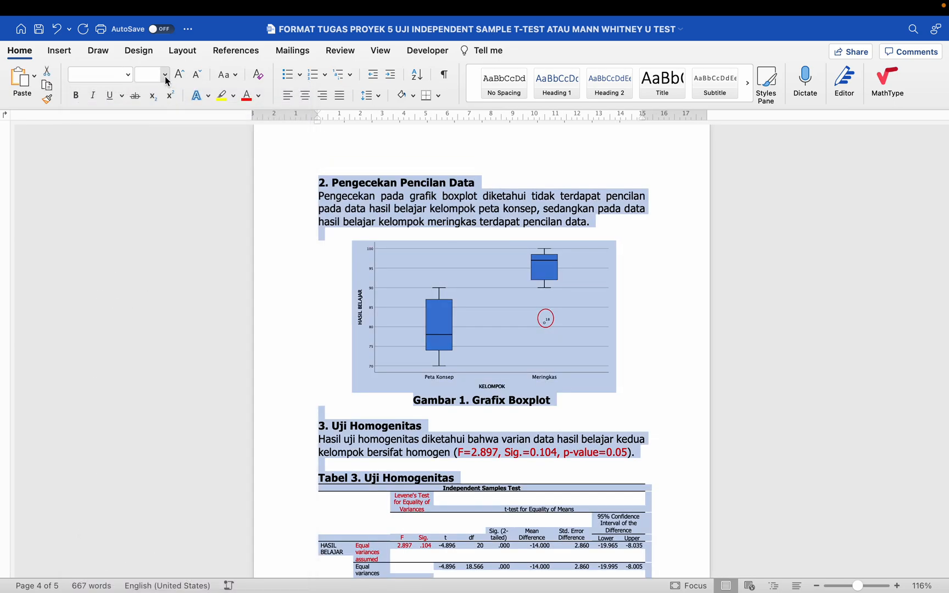
left_click(165, 74)
left_click(244, 216)
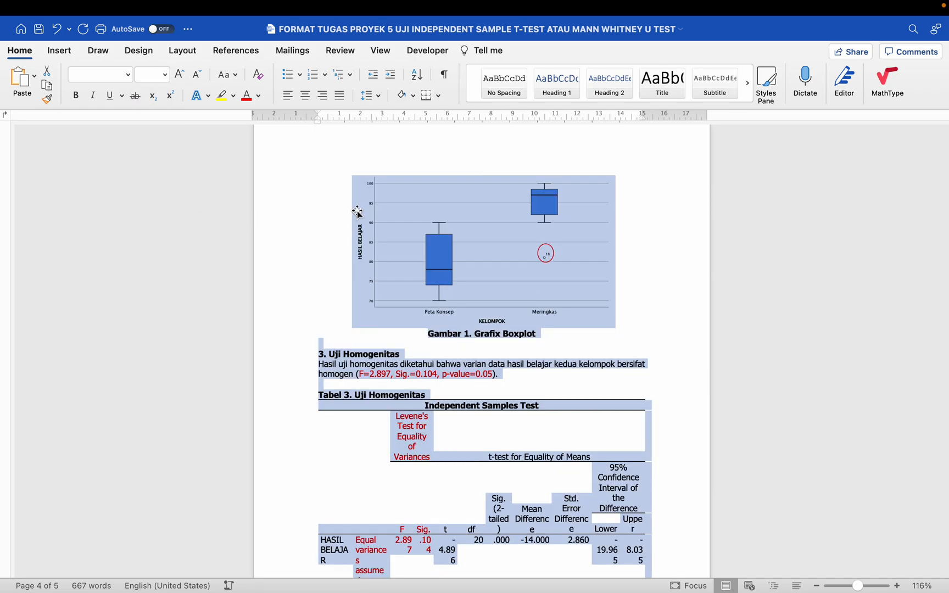
scroll(357, 247, "up", 5)
scroll(357, 250, "up", 10)
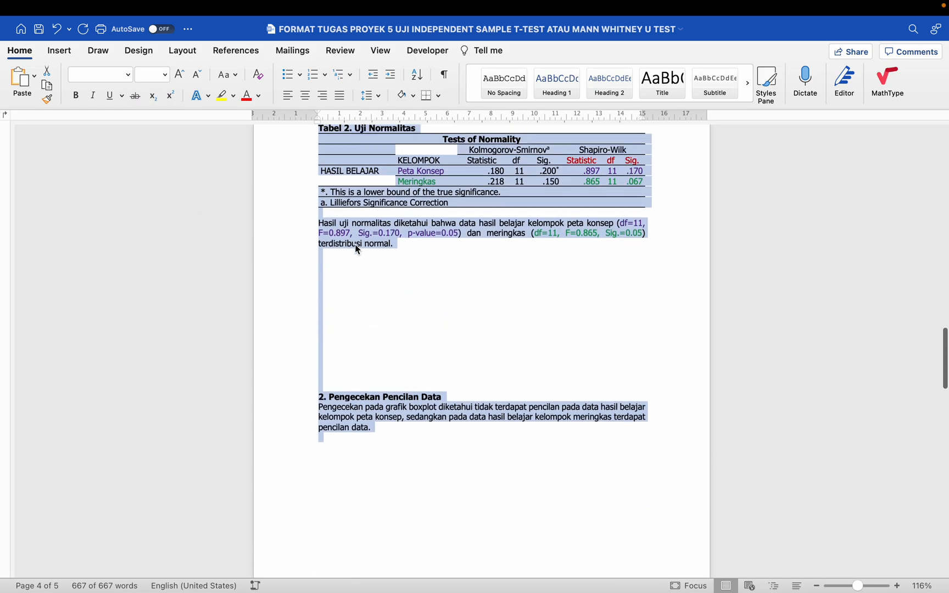
scroll(356, 249, "up", 5)
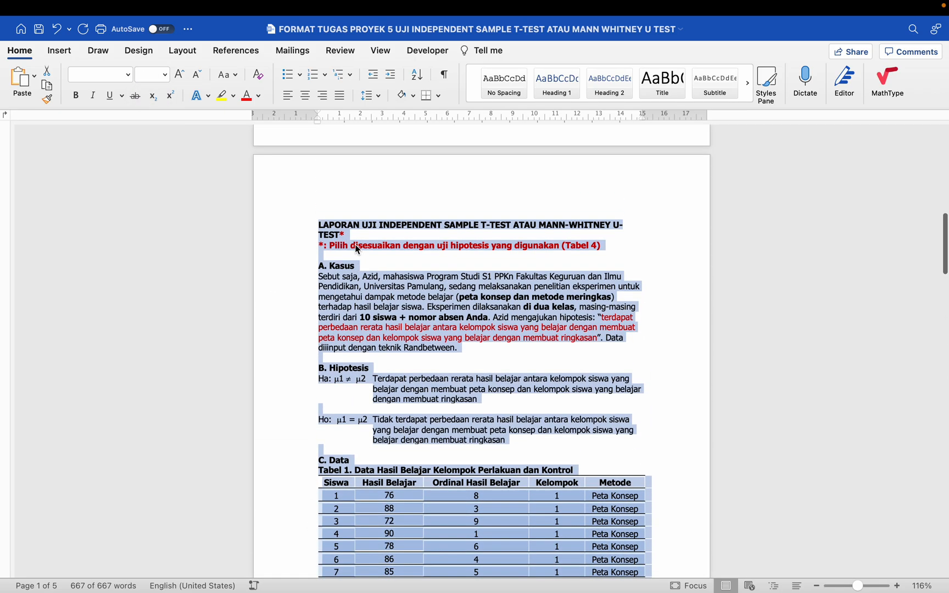
left_click(341, 96)
- Centre the text in all the cells of Tabel 1
left_click(407, 294)
scroll(408, 295, "down", 4)
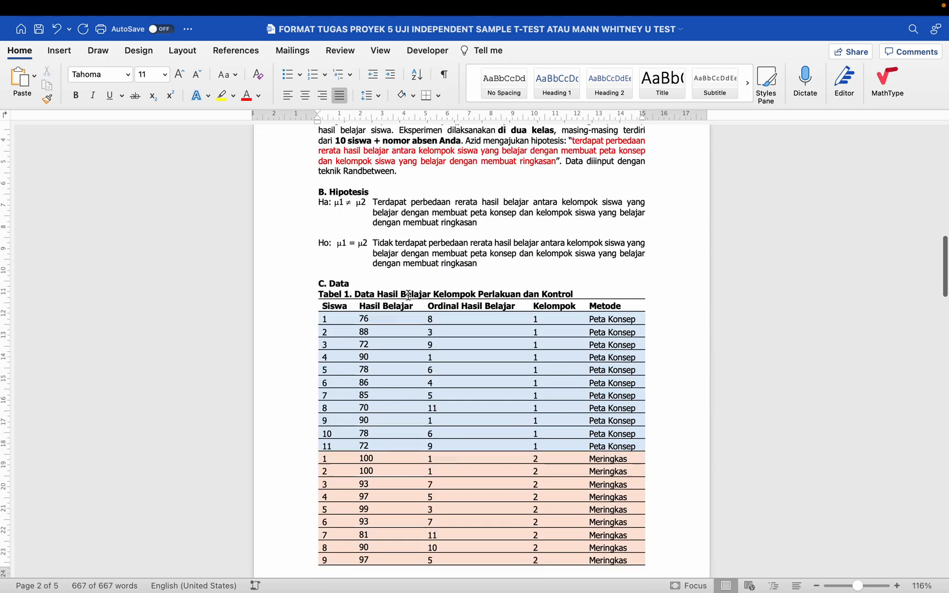
scroll(409, 296, "up", 4)
key("super+a")
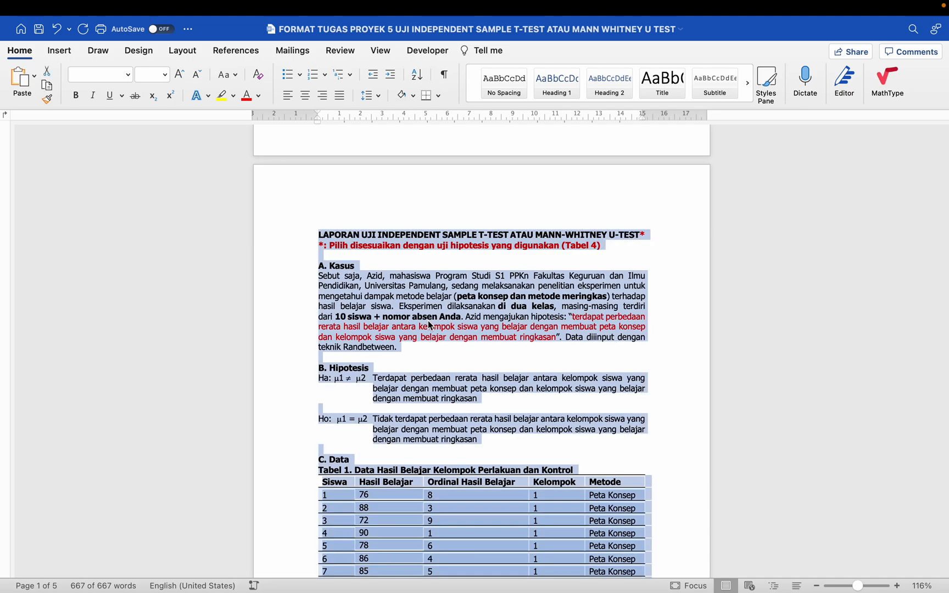
scroll(379, 289, "down", 12)
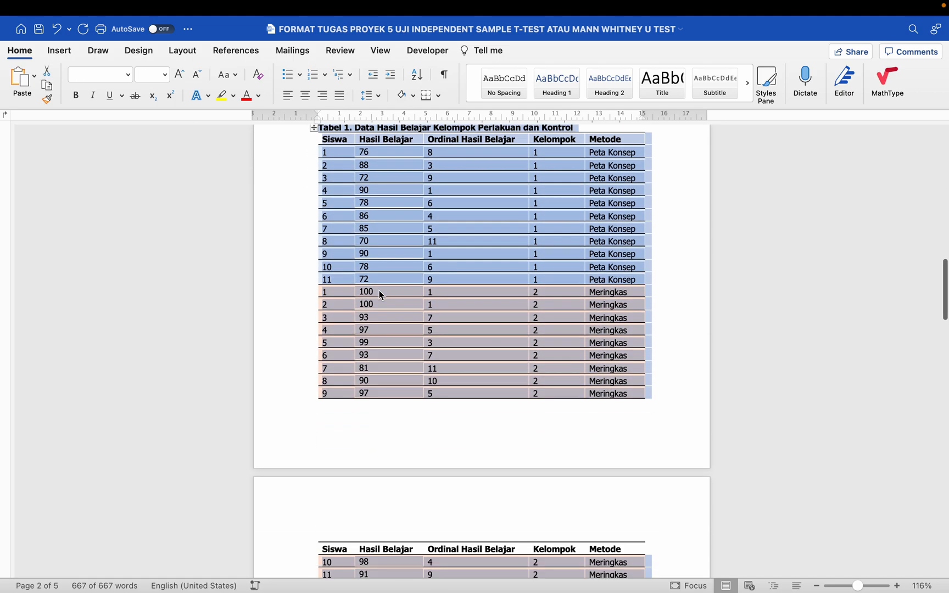
scroll(443, 266, "up", 7)
left_click(442, 263)
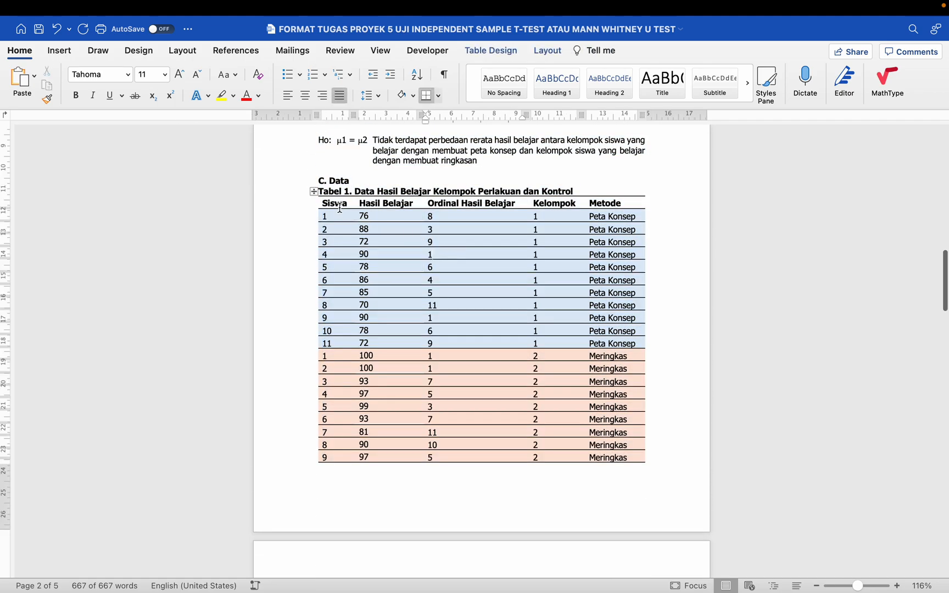
left_click_drag(338, 208, 597, 456)
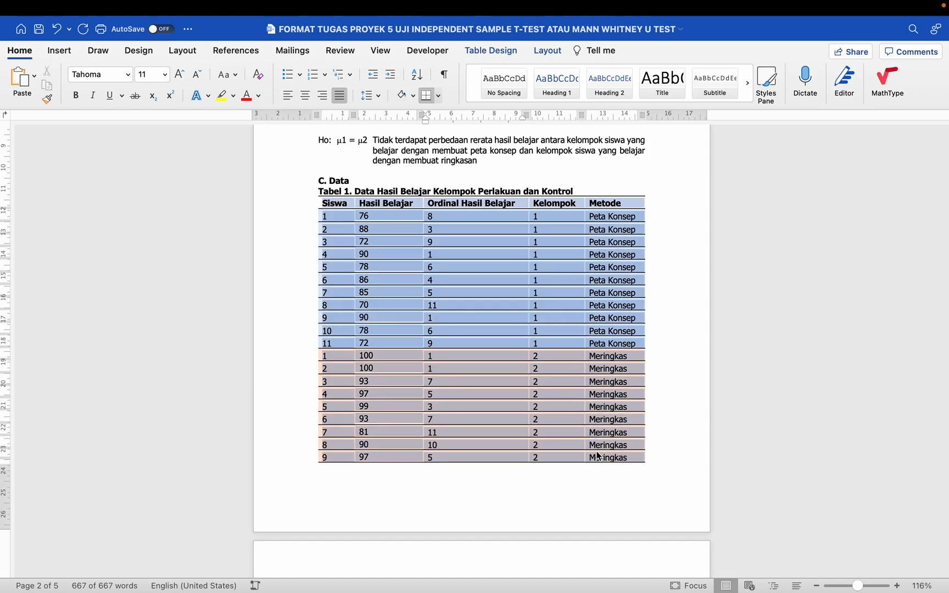
key("super+e")
left_click(589, 417)
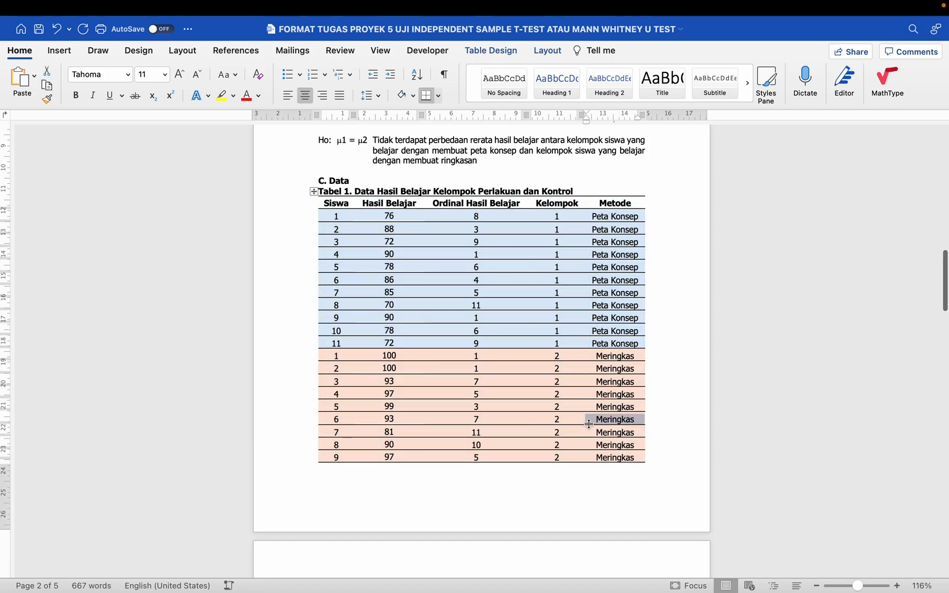
- Select the empty lines between Tabel 2 and the outlier-check section
scroll(589, 420, "down", 8)
left_click(589, 424)
scroll(589, 424, "down", 5)
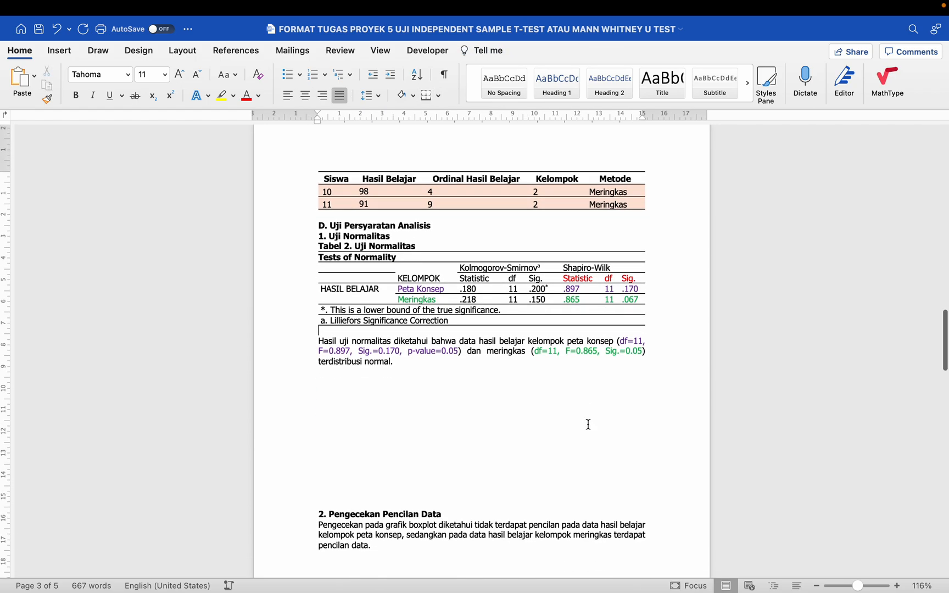
left_click_drag(334, 290, 356, 413)
- Delete the empty lines above the outlier section and centre the Gambar 1 caption
key("BackSpace")
scroll(357, 413, "down", 2)
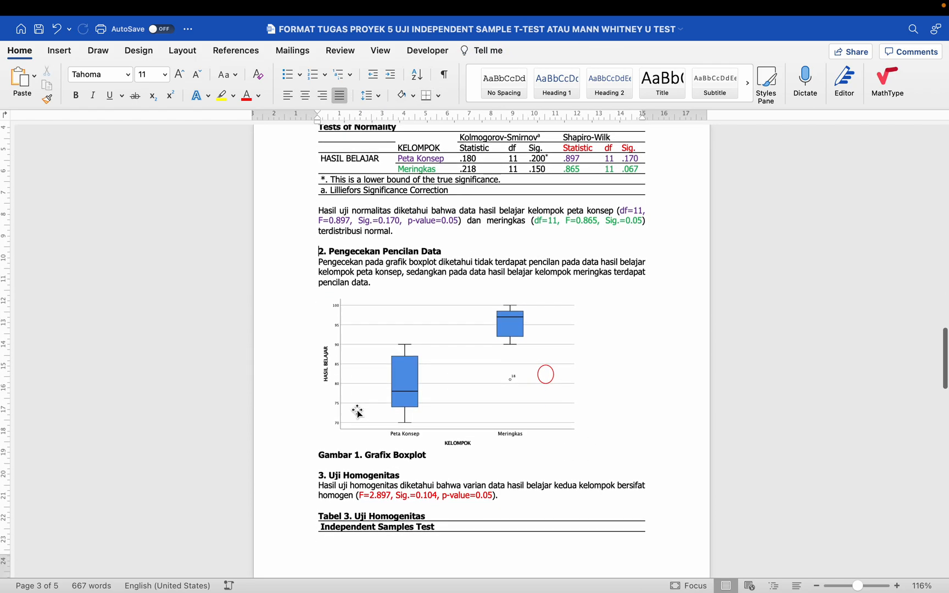
left_click(400, 394)
key("ctrl+e")
key("cmd+z")
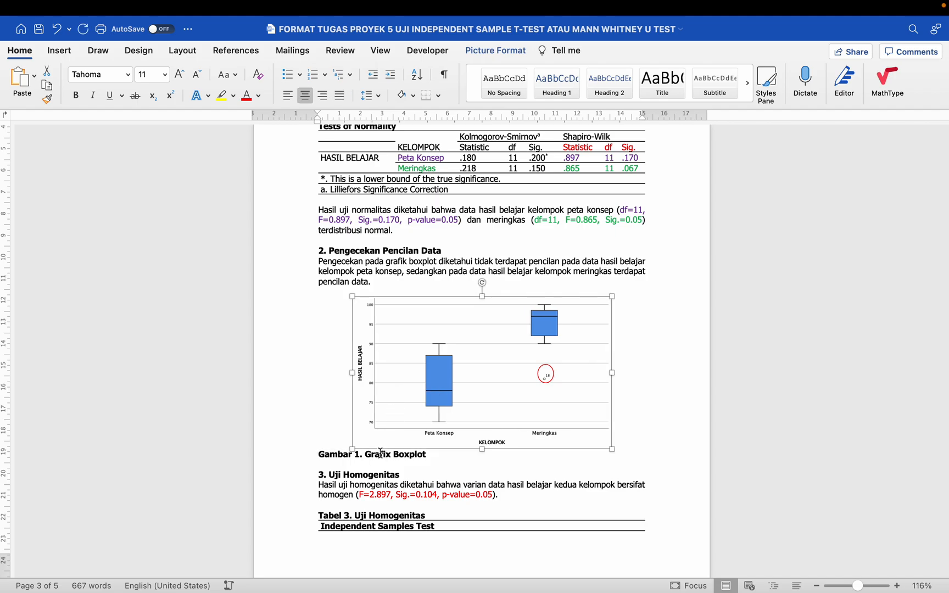
left_click(385, 455)
key("super+e")
- Add blank lines above the homogeneity heading to push it onto the next page
scroll(385, 455, "down", 5)
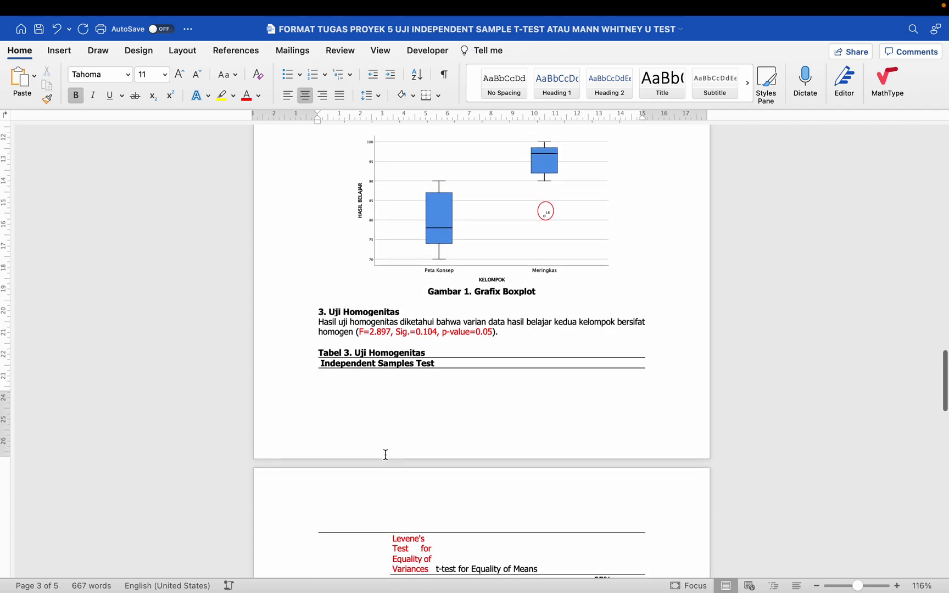
left_click(360, 297)
key("Return")
key("Return")
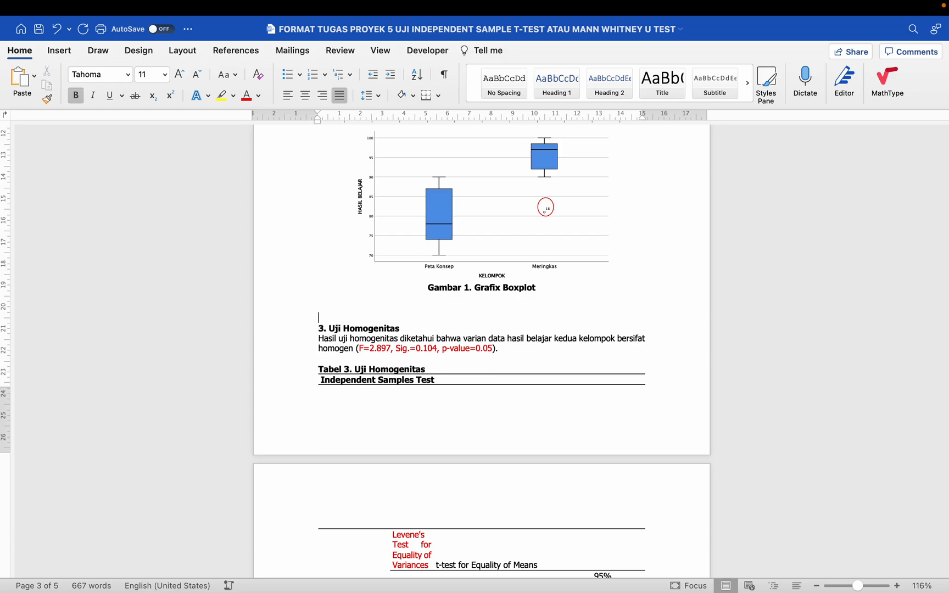
key("Return")
key("Return")
key("Return")
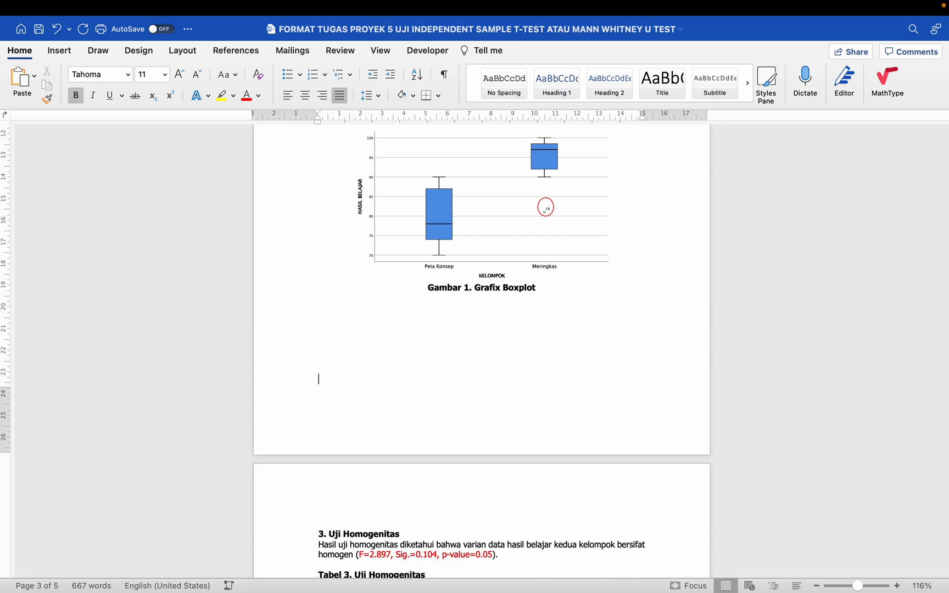
- Shrink Tabel 3's text to 8 pt
scroll(481, 351, "down", 5)
scroll(482, 351, "down", 3)
scroll(364, 284, "down", 1)
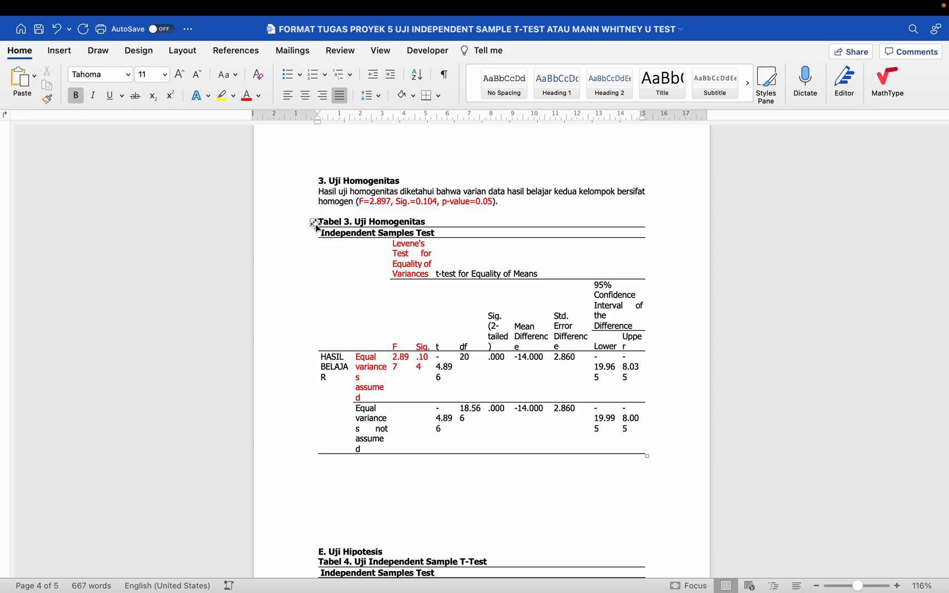
left_click(314, 223)
left_click(165, 75)
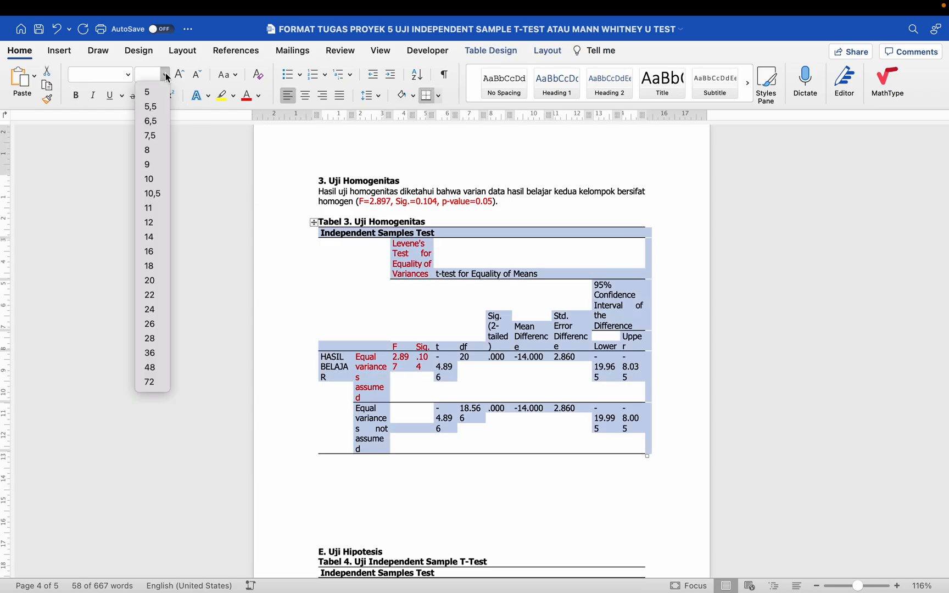
left_click(152, 153)
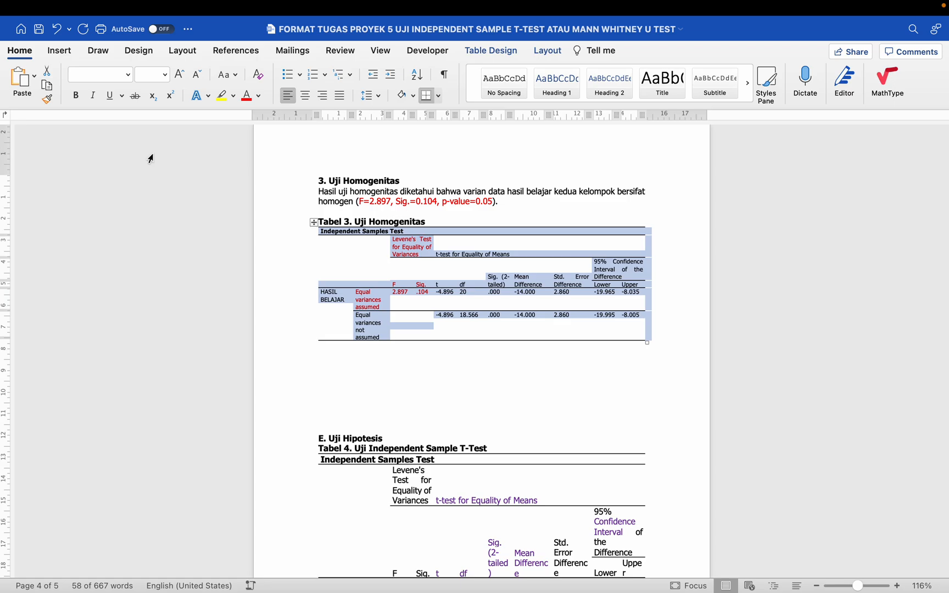
- Delete the empty lines between Tabel 3 and E. Uji Hipotesis
scroll(367, 300, "up", 2)
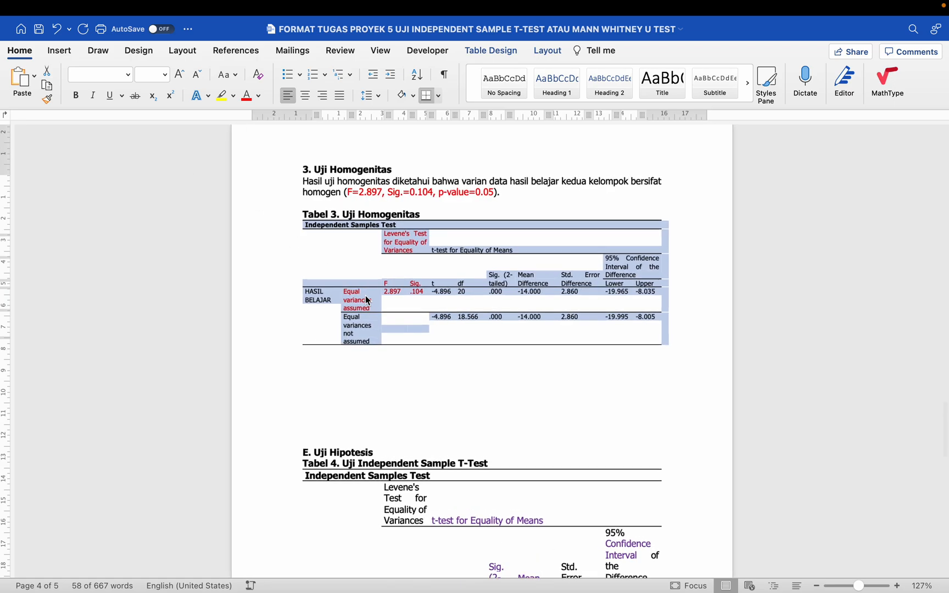
left_click(363, 363)
left_click_drag(316, 367, 330, 439)
key("BackSpace")
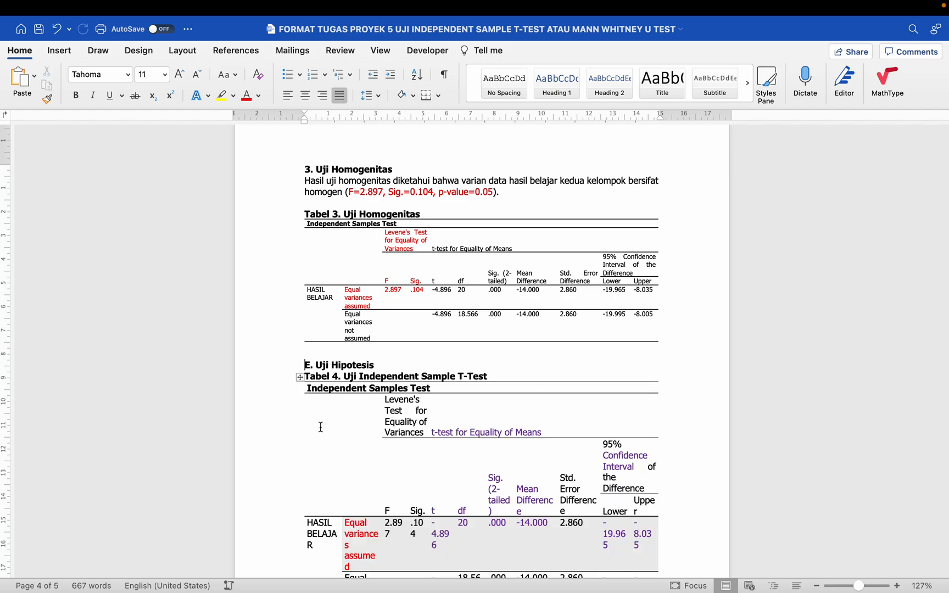
- Set Tabel 4's text in Tahoma at size 8
scroll(321, 426, "down", 2)
scroll(320, 351, "down", 2)
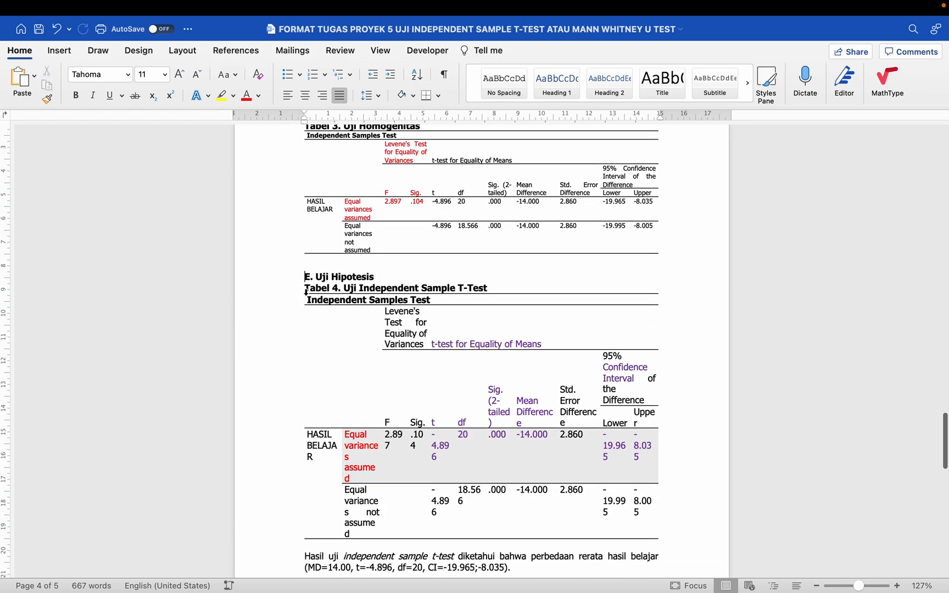
left_click(301, 290)
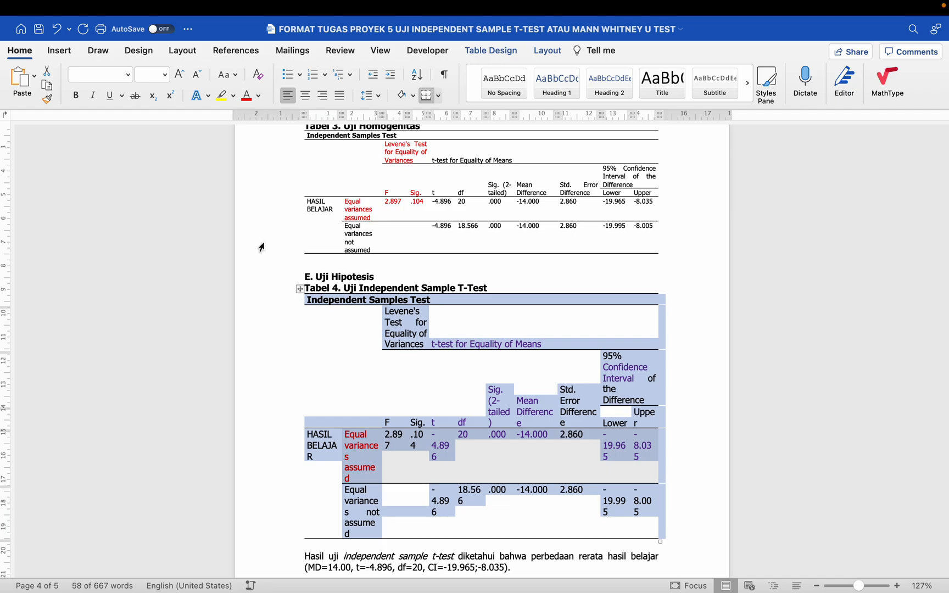
left_click(130, 76)
left_click(130, 76)
left_click(166, 78)
left_click(150, 149)
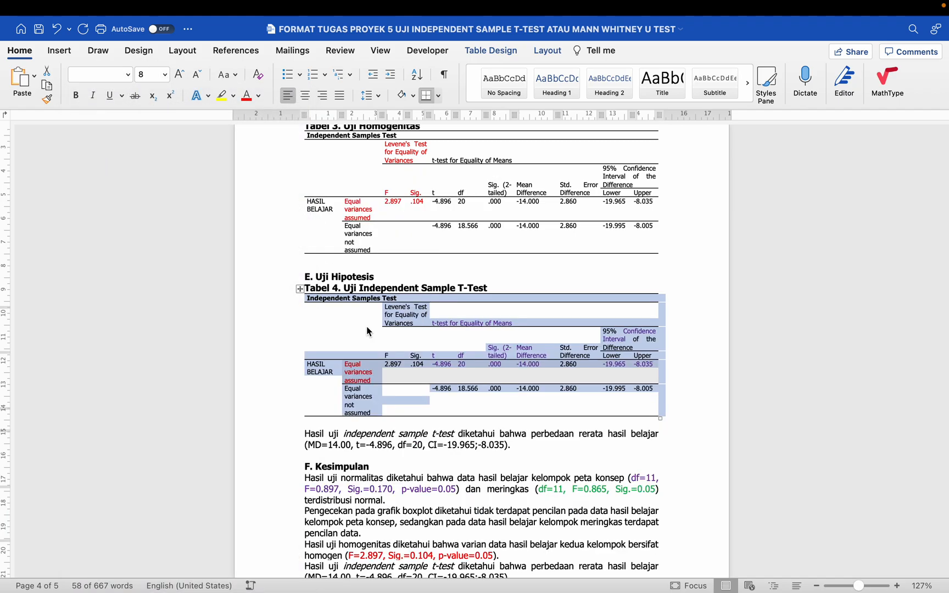
left_click(431, 402)
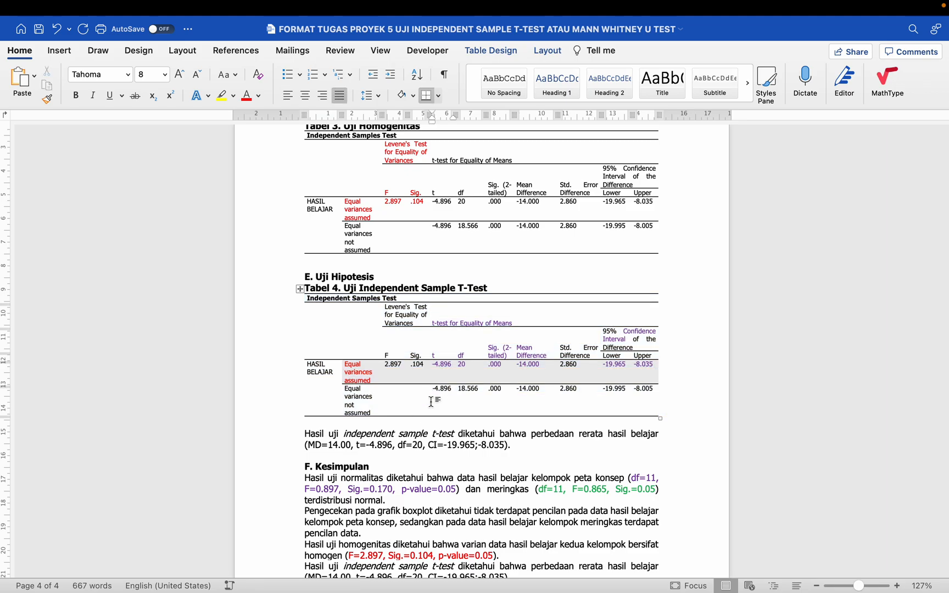
- Set all the F. Kesimpulan conclusion paragraphs in Tahoma 11
scroll(432, 401, "down", 3)
scroll(432, 402, "down", 2)
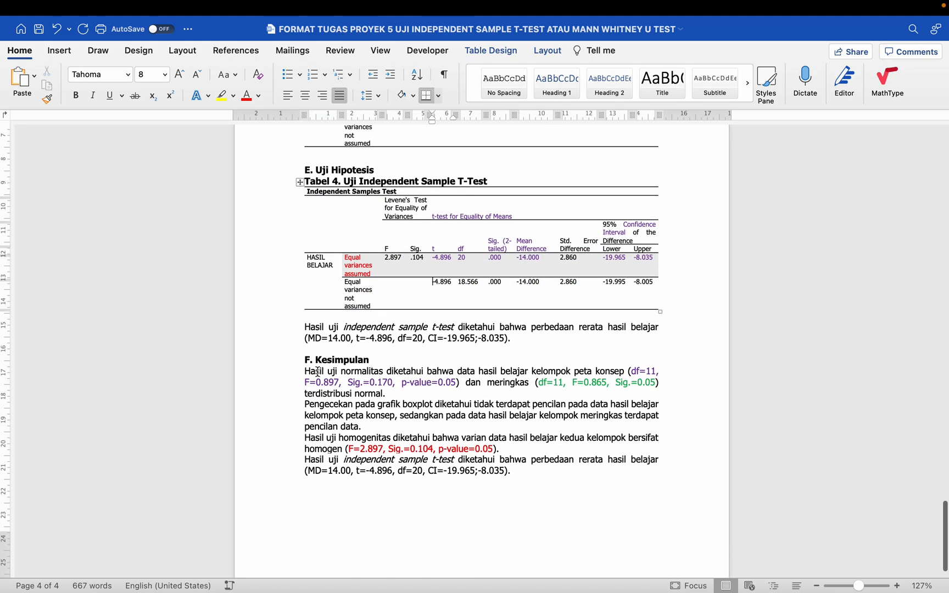
left_click_drag(305, 371, 540, 475)
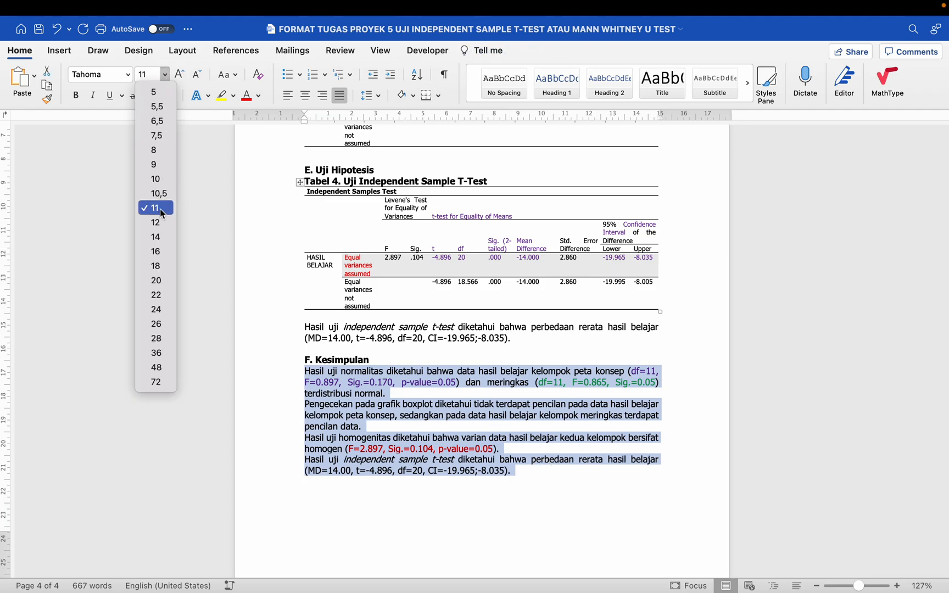
left_click(156, 207)
left_click(127, 74)
mouse_move(131, 185)
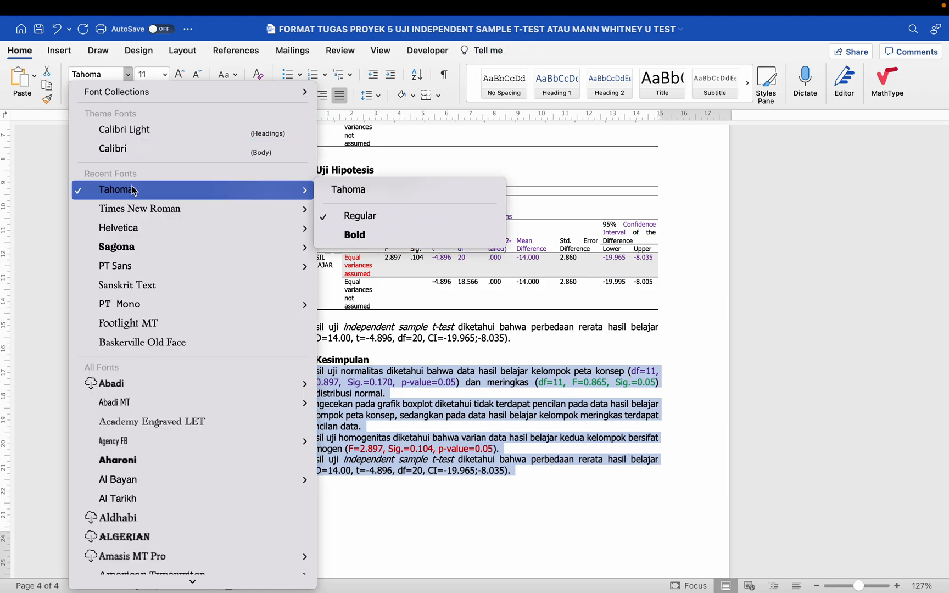
left_click(343, 193)
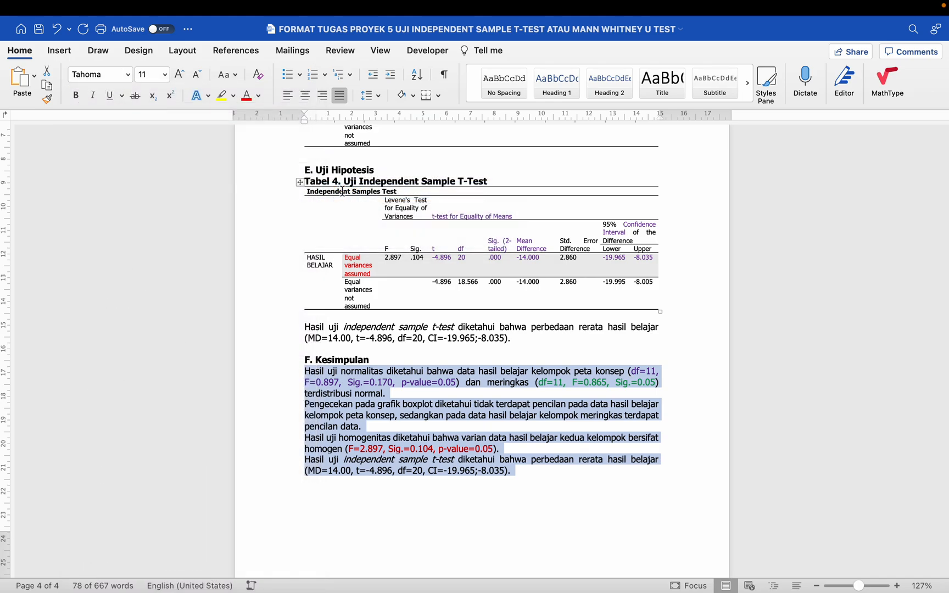
left_click(358, 377)
scroll(358, 374, "up", 5)
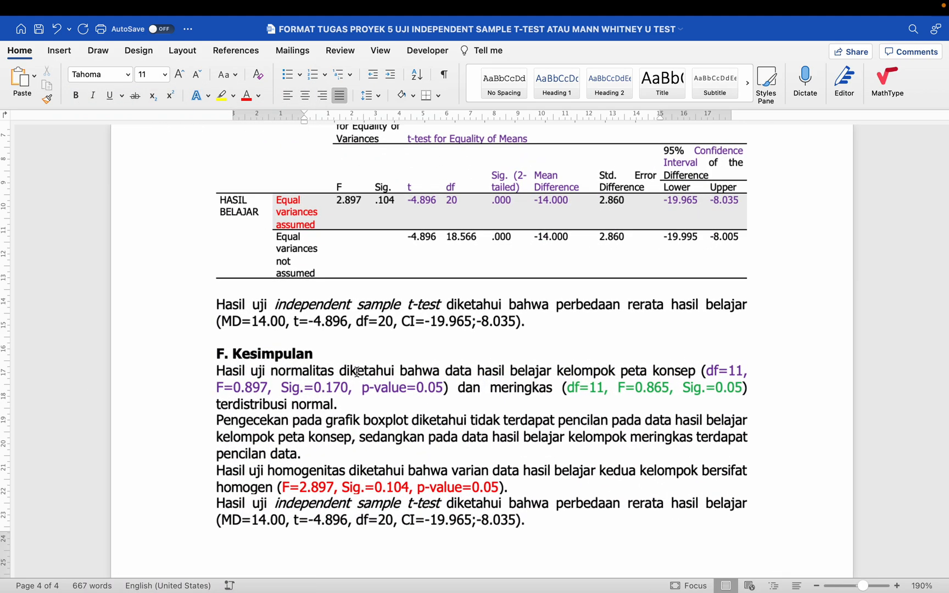
- Add a new line under F. Kesimpulan starting with 'Uji independent sample t-test'
scroll(357, 372, "up", 15)
scroll(357, 372, "down", 10)
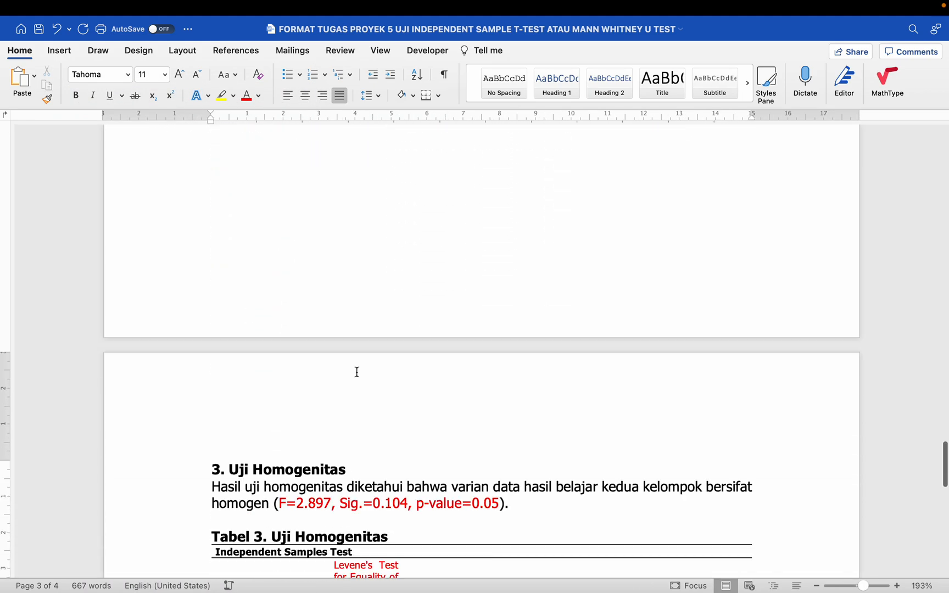
scroll(357, 373, "down", 15)
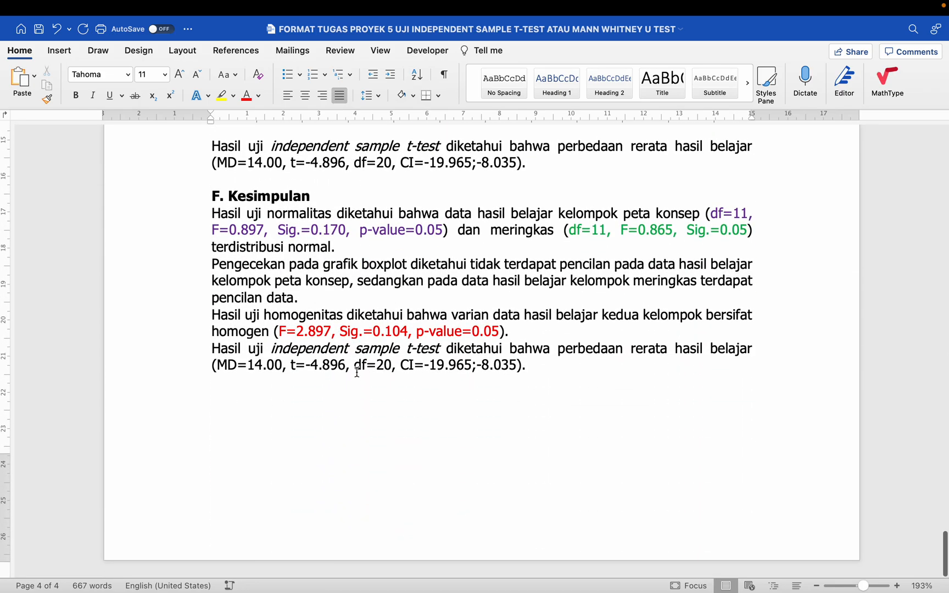
scroll(357, 373, "up", 1)
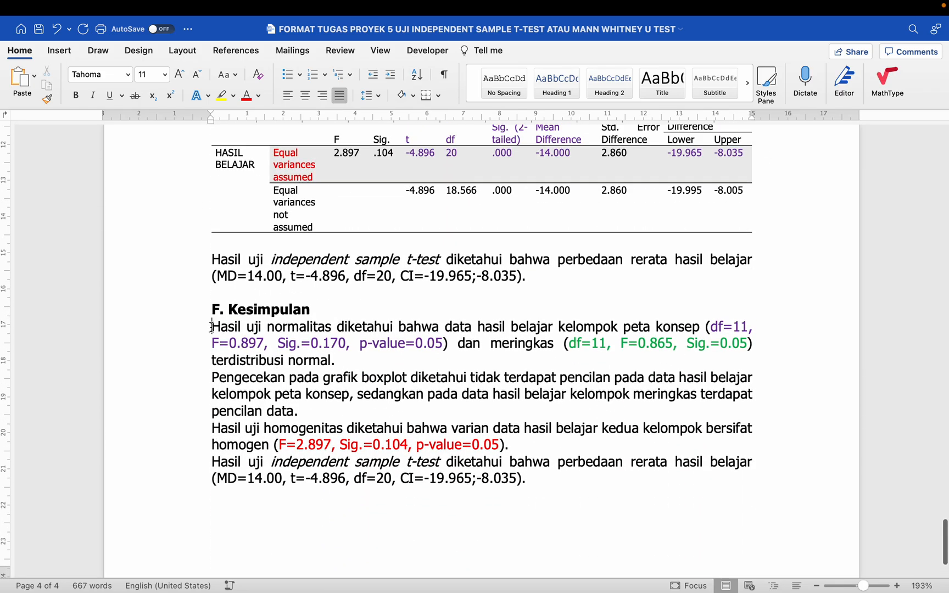
left_click(212, 327)
key("Return")
key("Return")
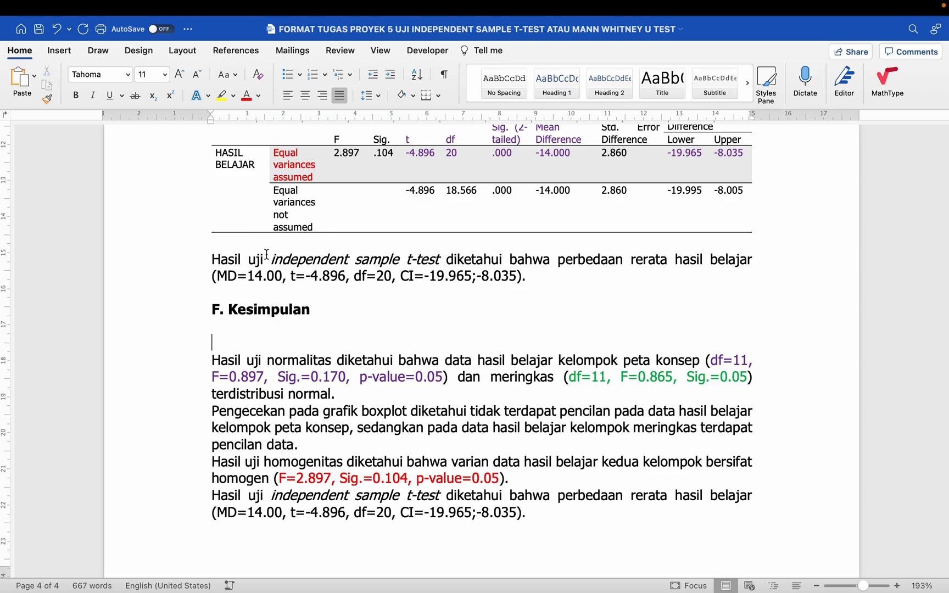
left_click_drag(255, 260, 272, 340)
left_click(249, 330)
type("Uji indepen")
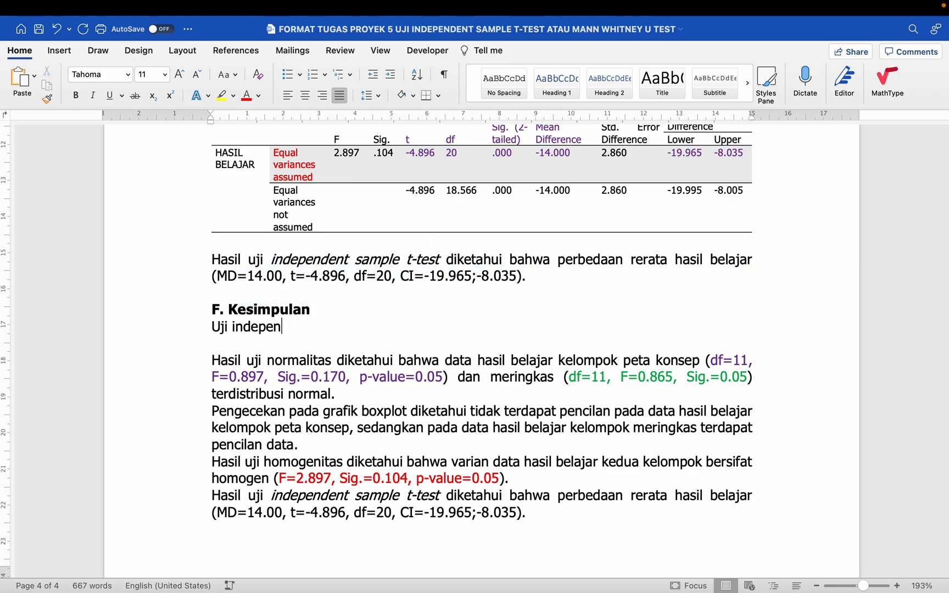
type("dent sample t-test")
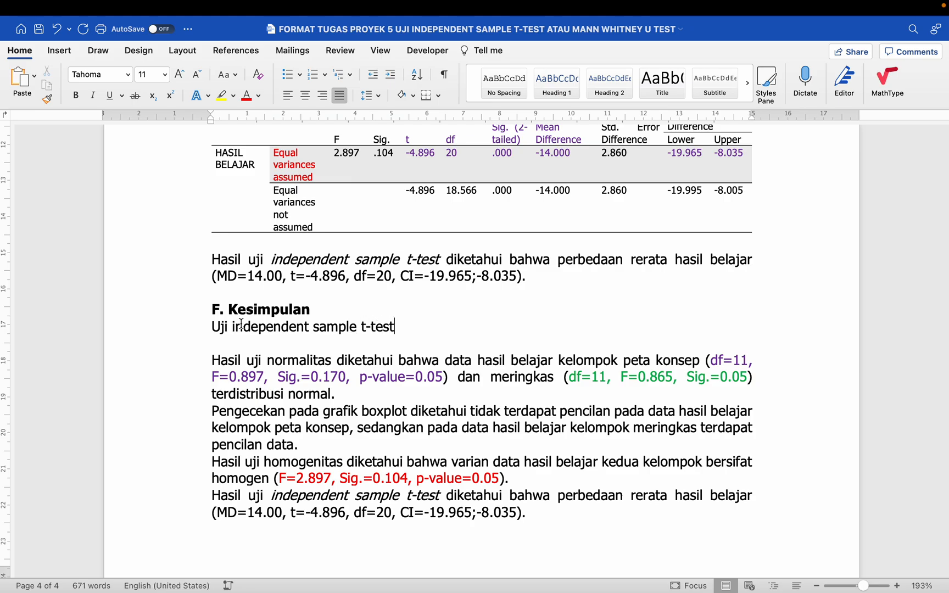
- Continue the opening sentence with 'dilakukan untuk mengetahu'
scroll(242, 323, "up", 6)
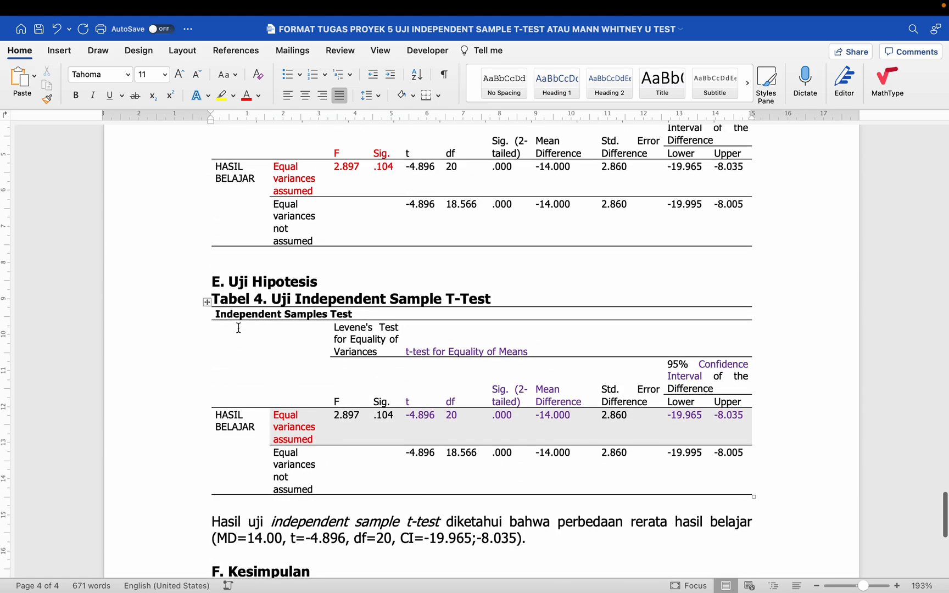
left_click_drag(272, 213, 511, 210)
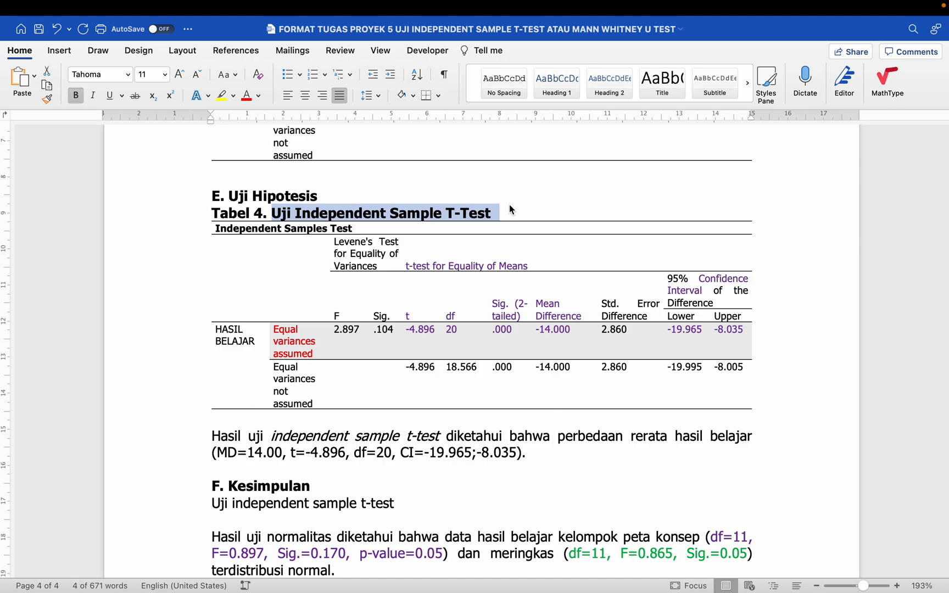
scroll(509, 210, "down", 7)
left_click_drag(244, 303, 393, 306)
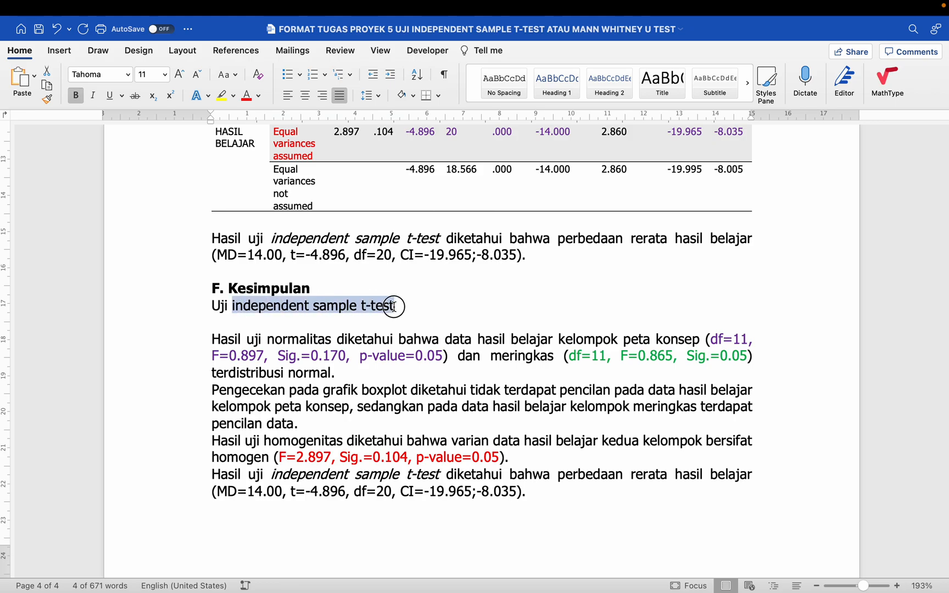
left_click(394, 306)
type("dila")
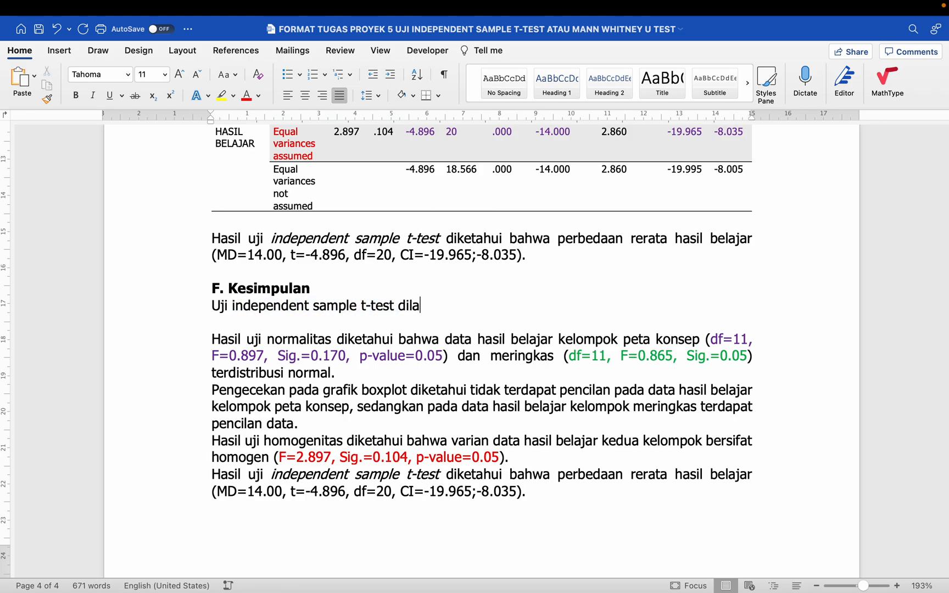
type("kukan")
scroll(482, 329, "up", 20)
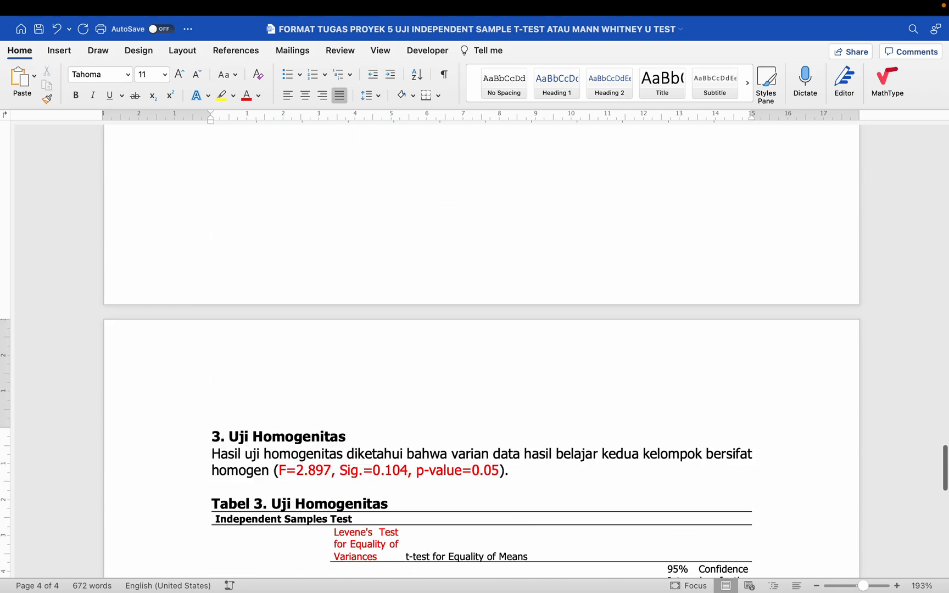
scroll(482, 351, "down", 5)
scroll(481, 352, "up", 8)
scroll(482, 351, "down", 10)
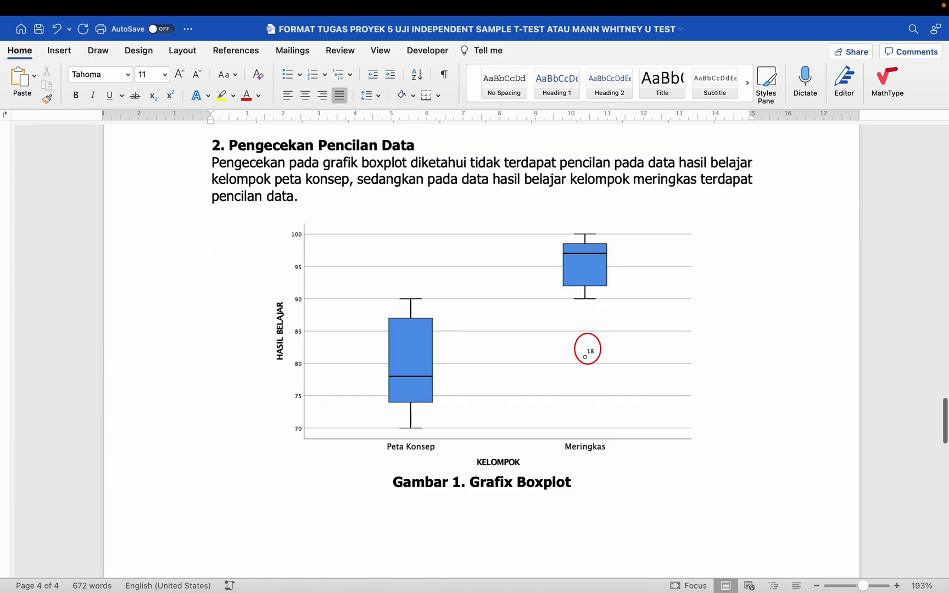
scroll(482, 351, "down", 15)
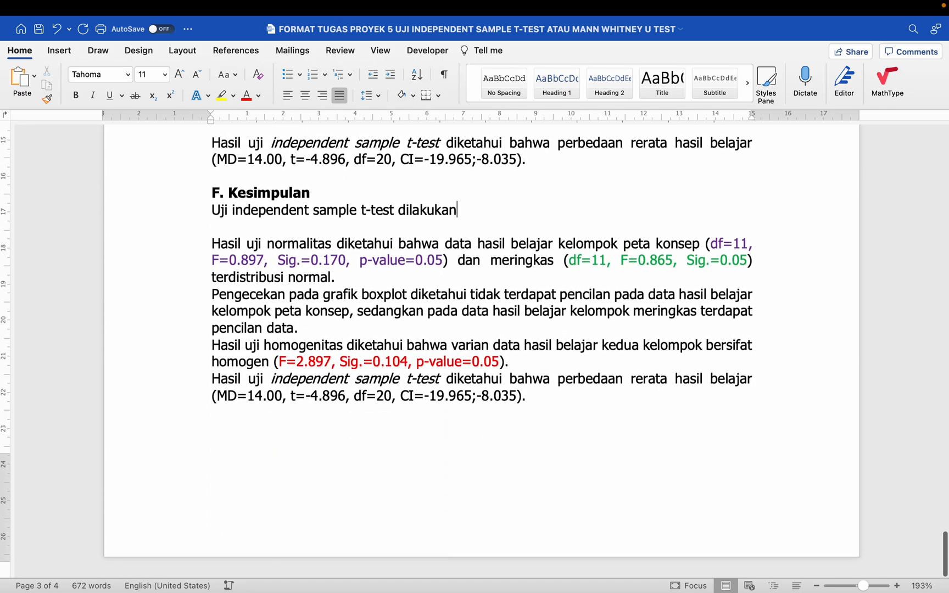
type("unt")
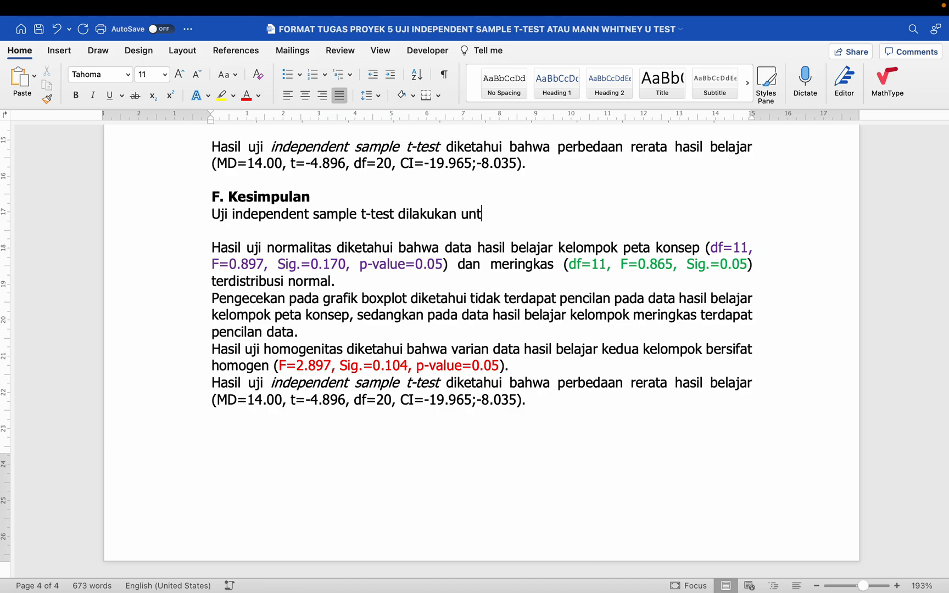
type("uk mengetahui")
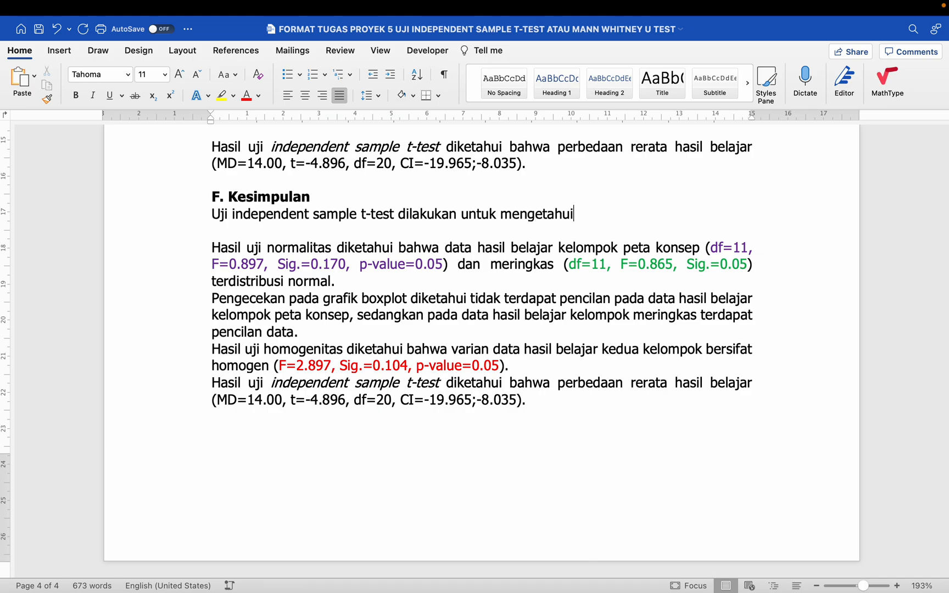
- Copy the red hypothesis wording from A. Kasus and paste it after 'mengetahui'
scroll(487, 366, "up", 20)
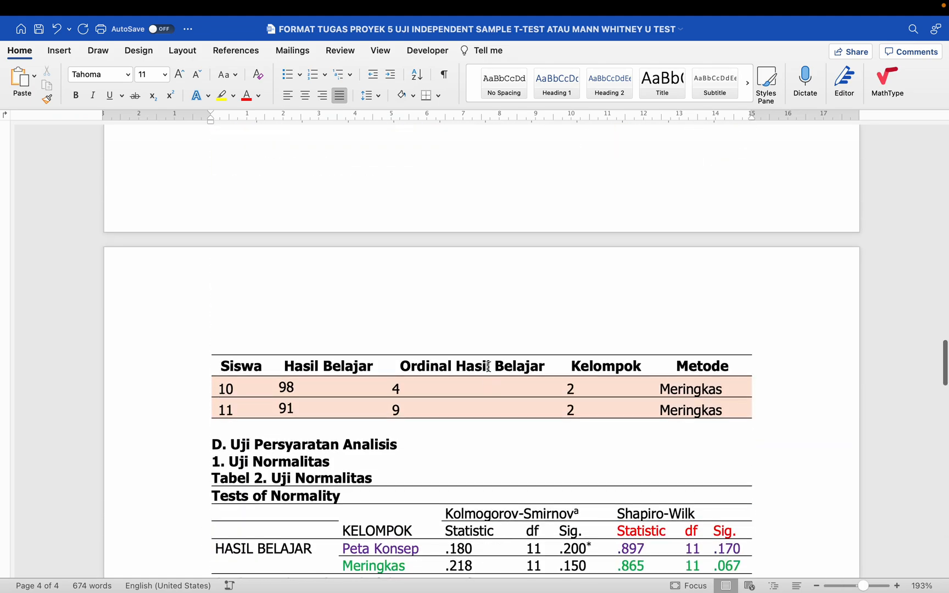
scroll(487, 366, "up", 15)
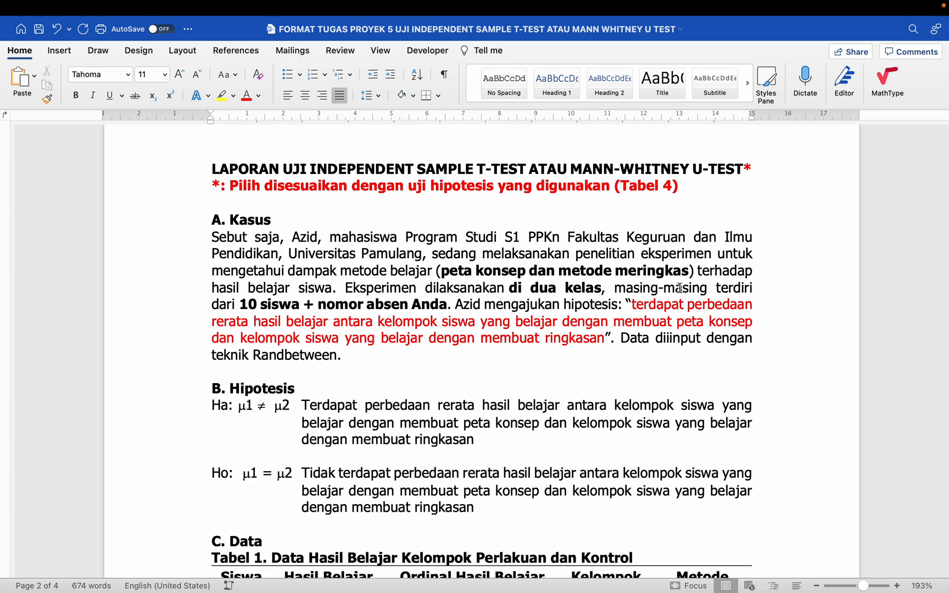
left_click_drag(687, 302, 604, 337)
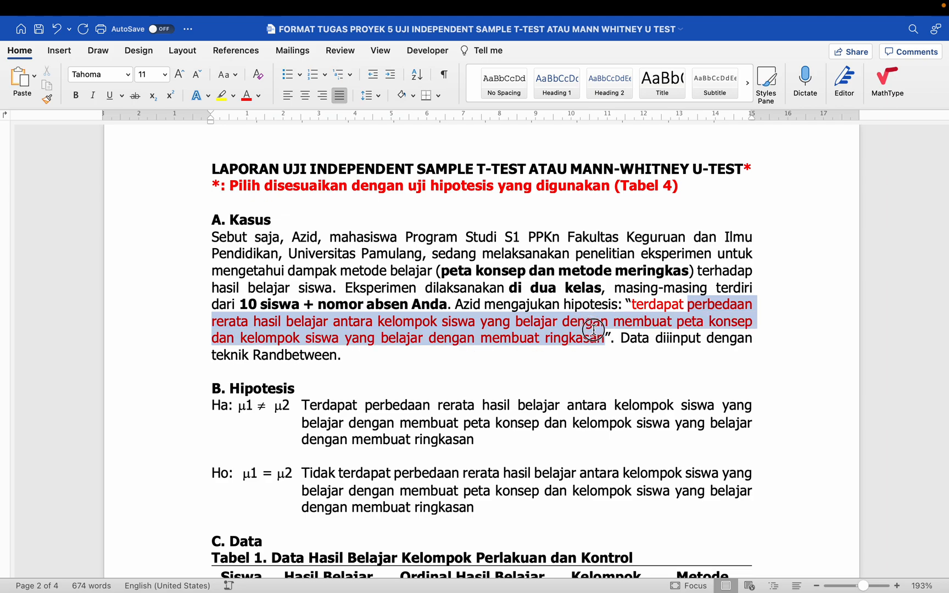
right_click(712, 310)
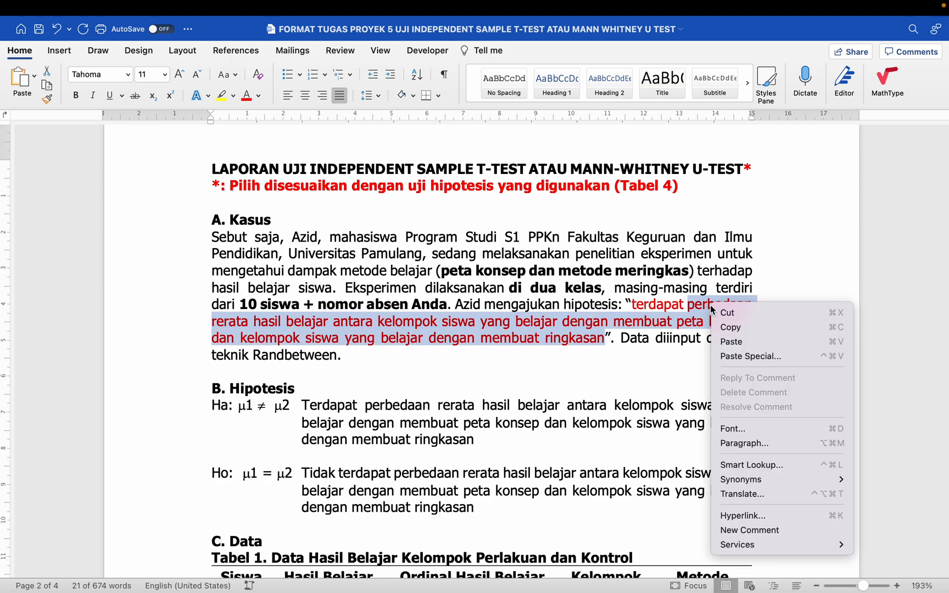
left_click(733, 325)
scroll(733, 326, "down", 20)
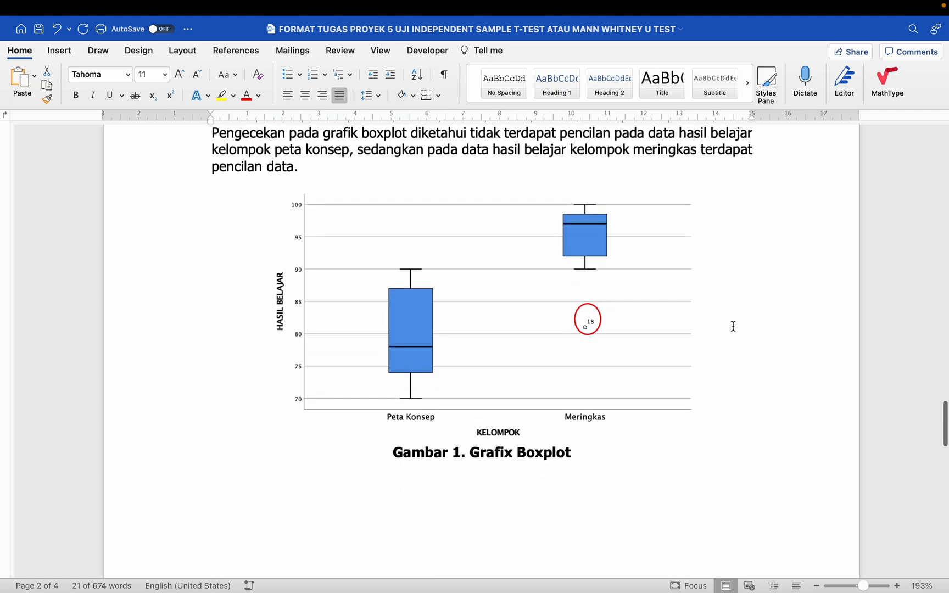
scroll(733, 326, "down", 20)
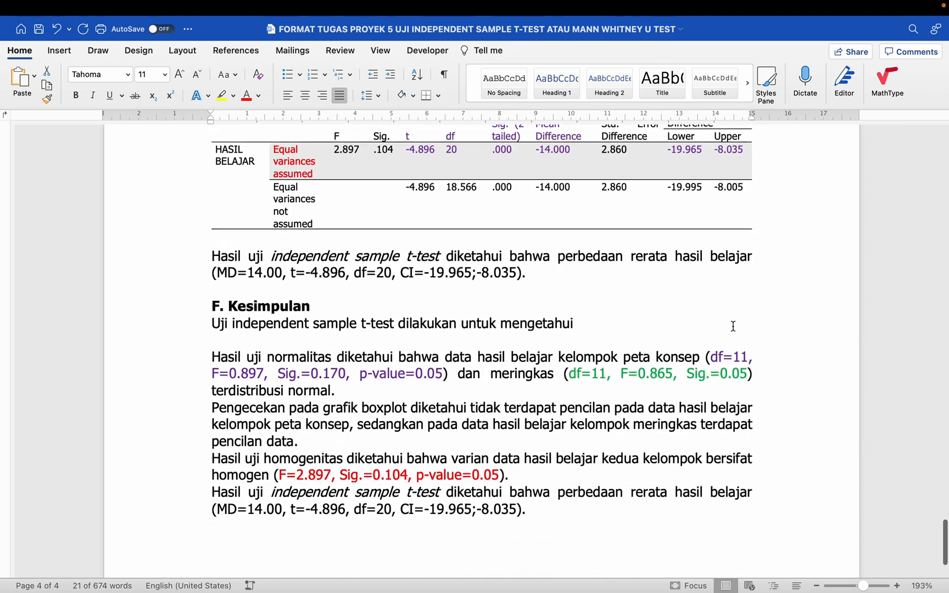
left_click(624, 223)
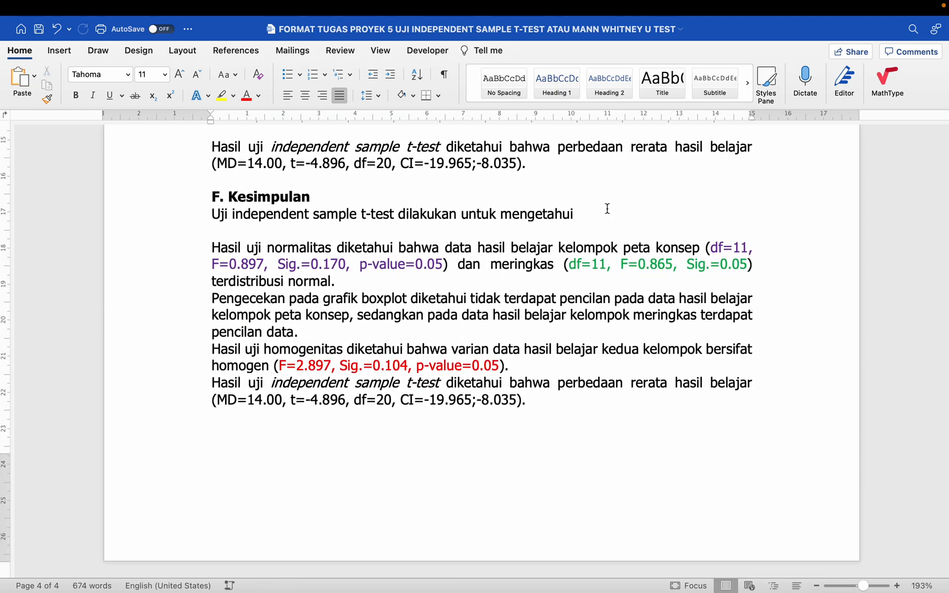
left_click(607, 208)
key("super+v")
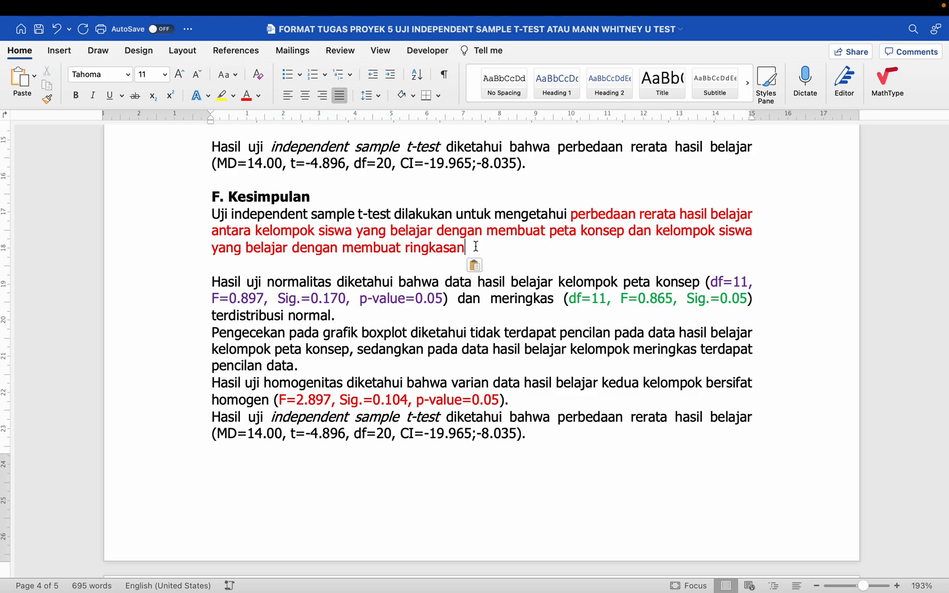
- End the first sentence with a period and merge the normality, Pengecekan and homogeneity paragraphs into it
type(".")
left_click(210, 285)
key("BackSpace")
key("BackSpace")
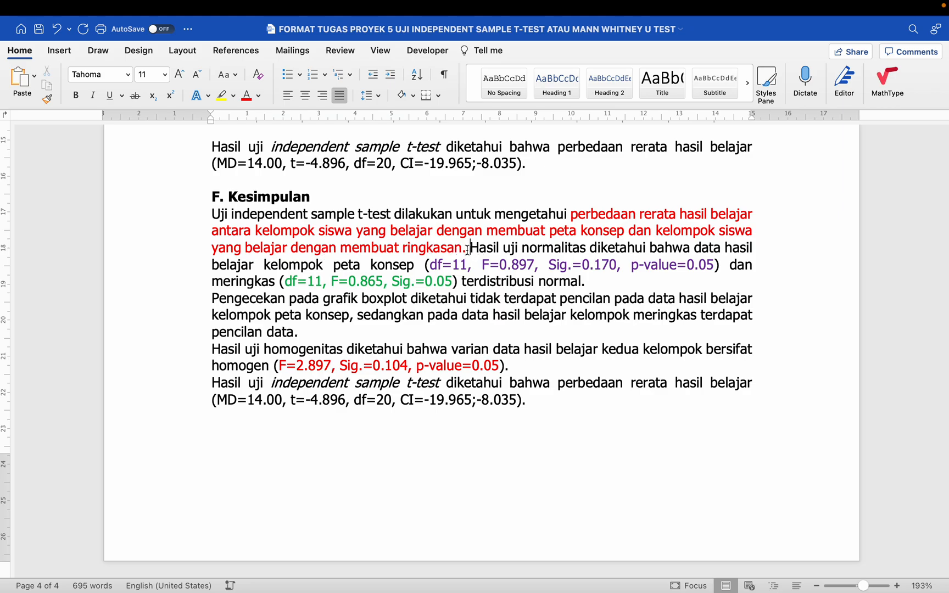
left_click(477, 249)
left_click(206, 298)
key("BackSpace")
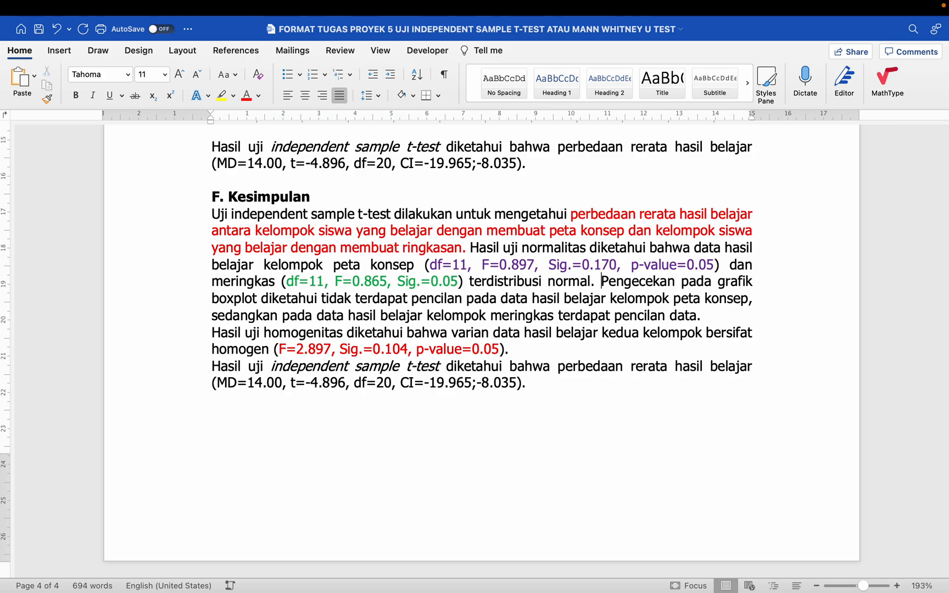
left_click(212, 333)
key("BackSpace")
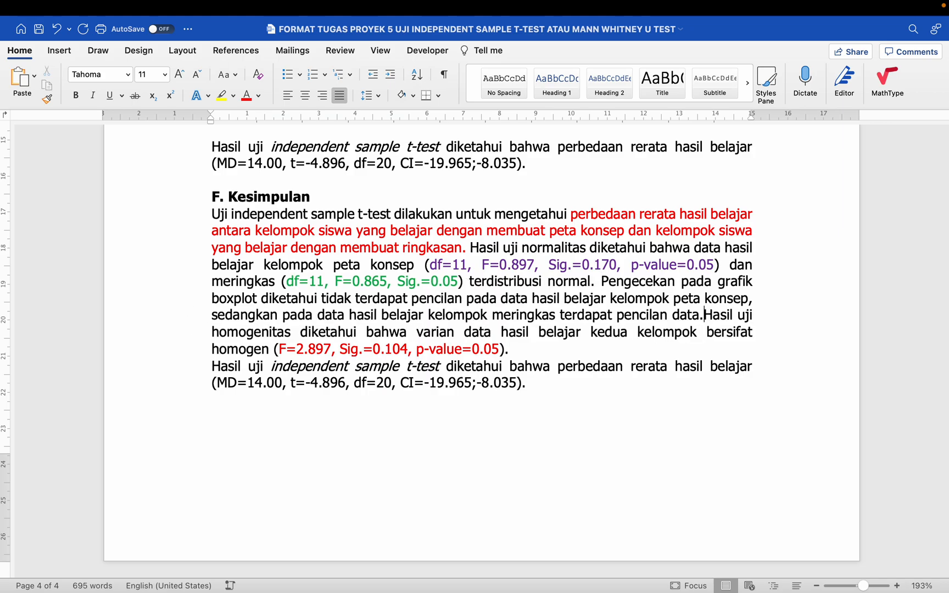
- Shade the period after 'data' yellow, then remove the shading again
double_click(697, 316)
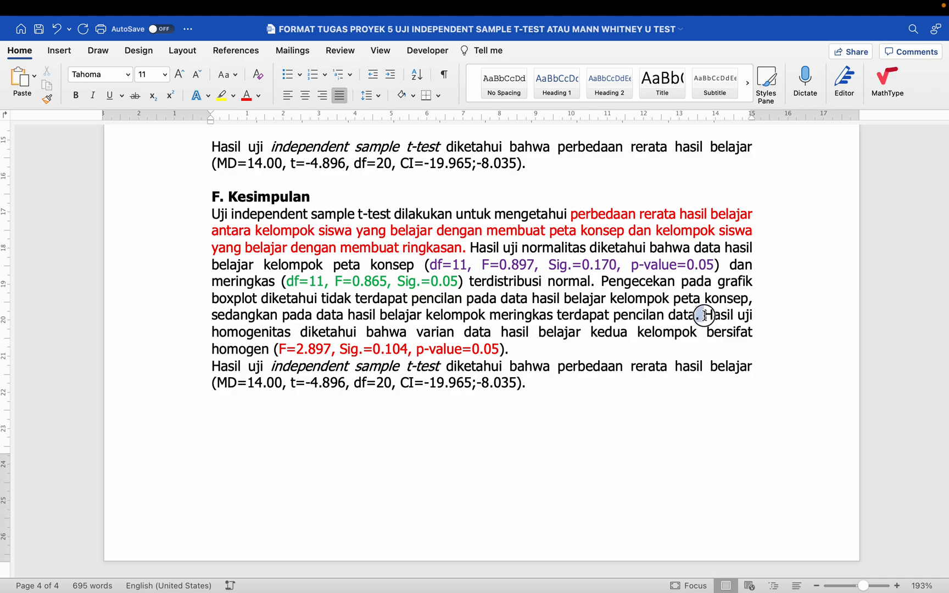
left_click(414, 97)
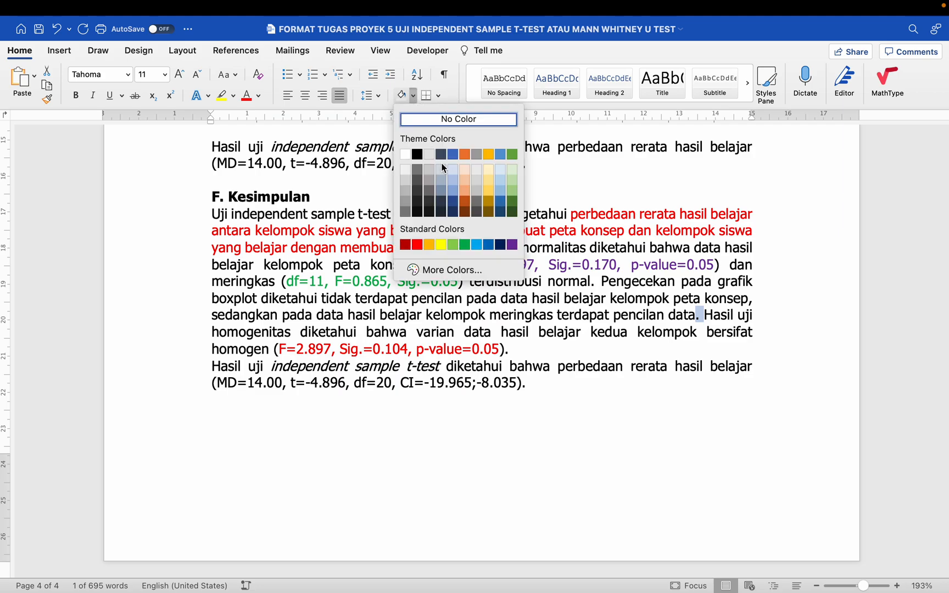
left_click(441, 245)
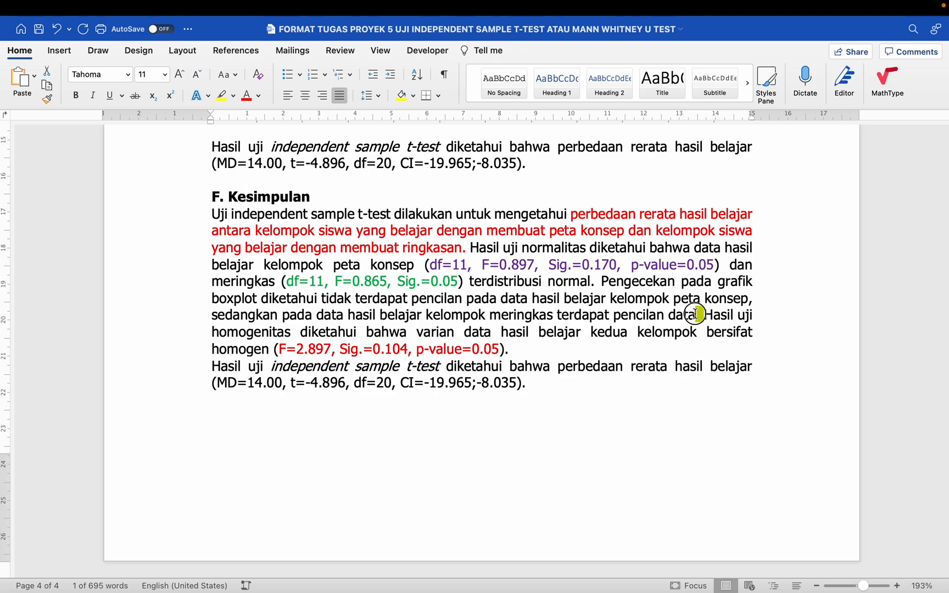
left_click(415, 93)
left_click(437, 119)
left_click(699, 315)
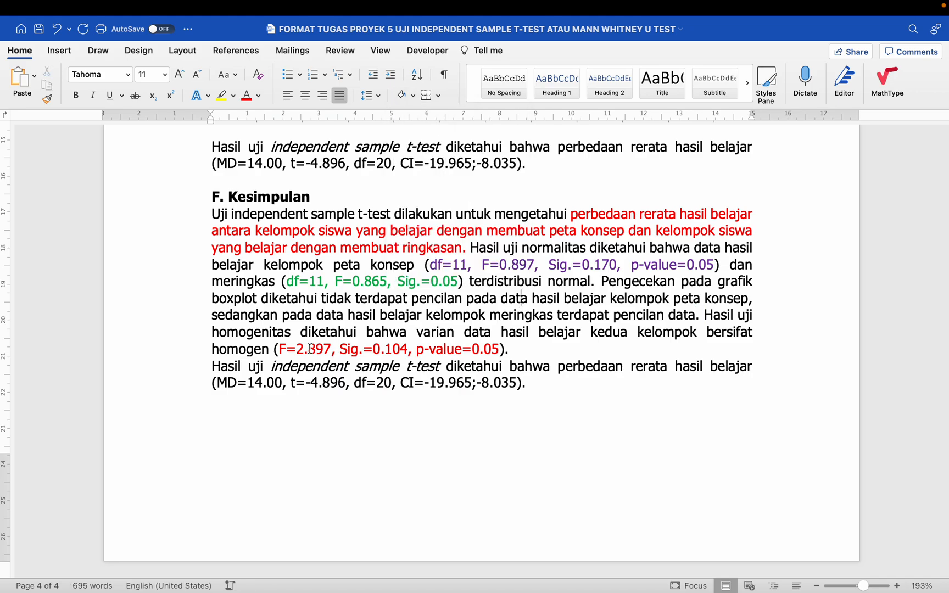
- Merge the t-test result paragraph into the single Kesimpulan paragraph
left_click(212, 366)
key("BackSpace")
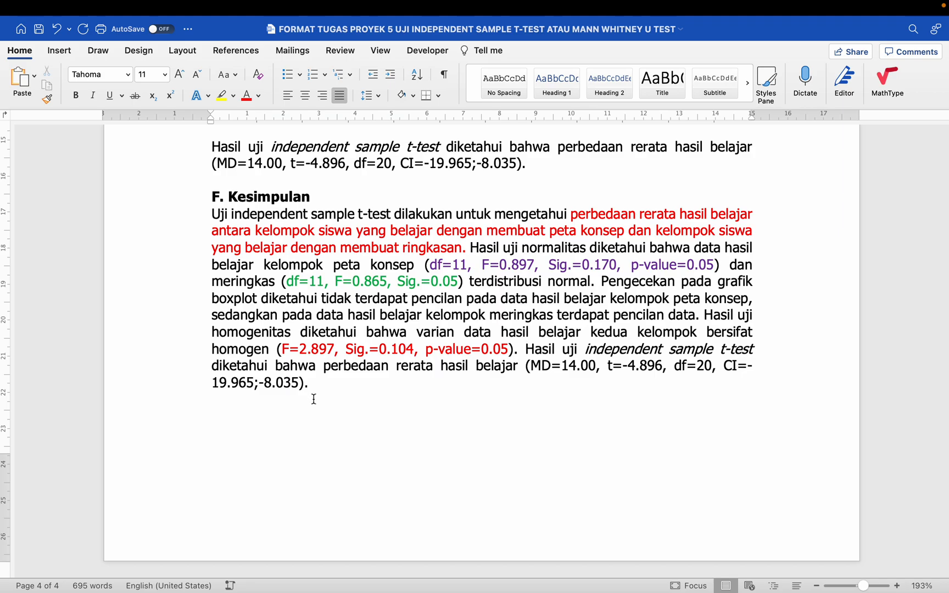
left_click(313, 400)
scroll(313, 399, "down", 3)
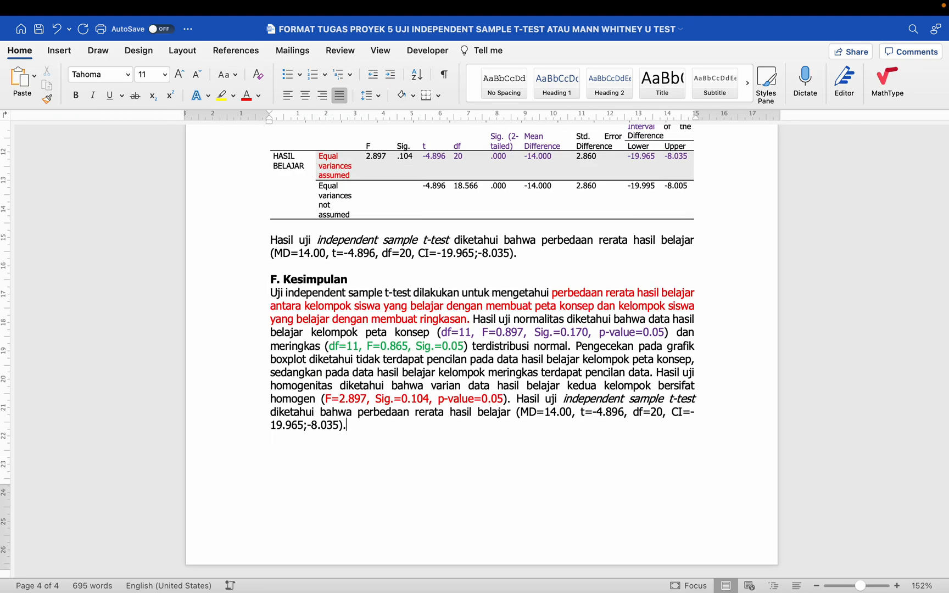
- Replace the 'Nama Anda' placeholder in the cover table with the student's full name
scroll(388, 352, "down", 3)
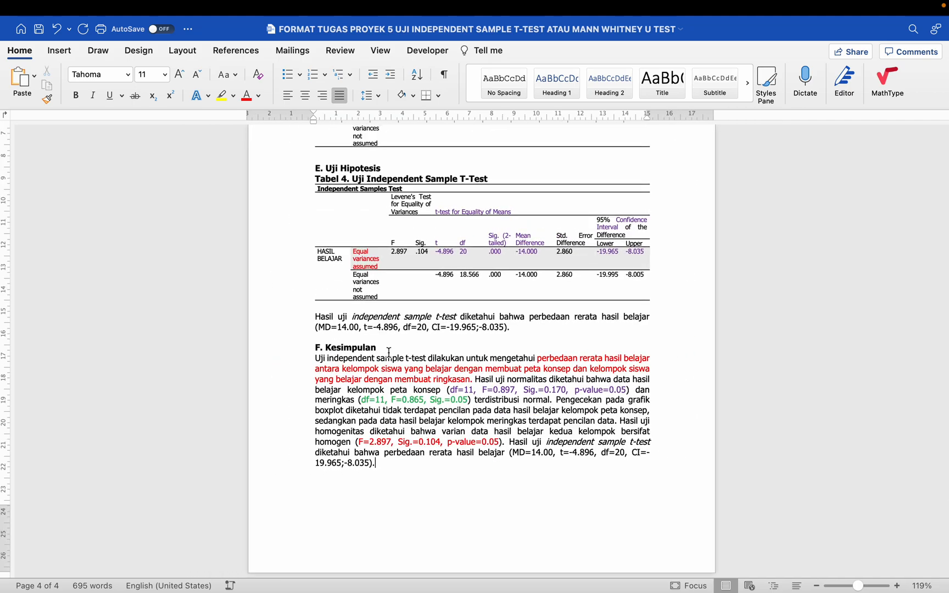
scroll(389, 352, "up", 20)
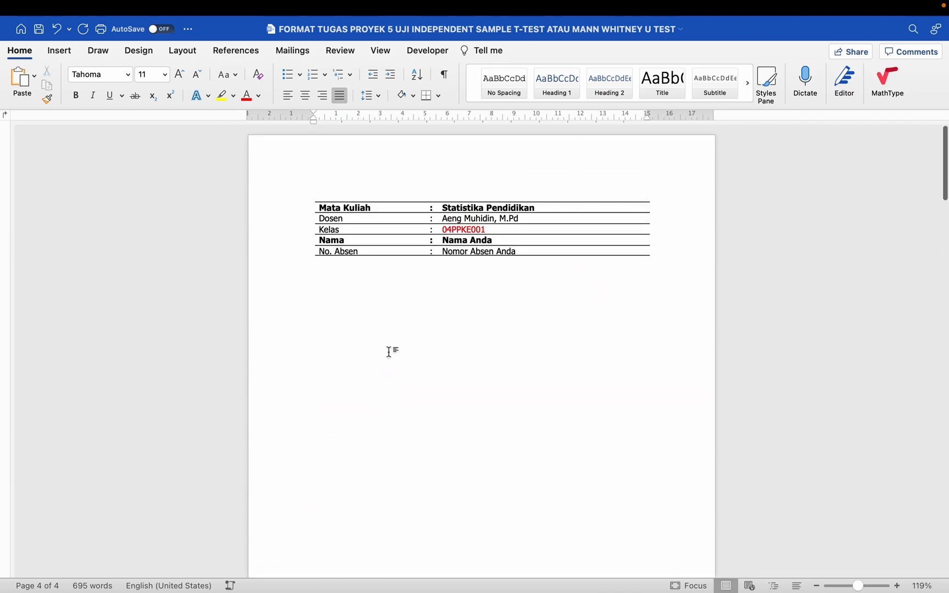
scroll(389, 352, "up", 5)
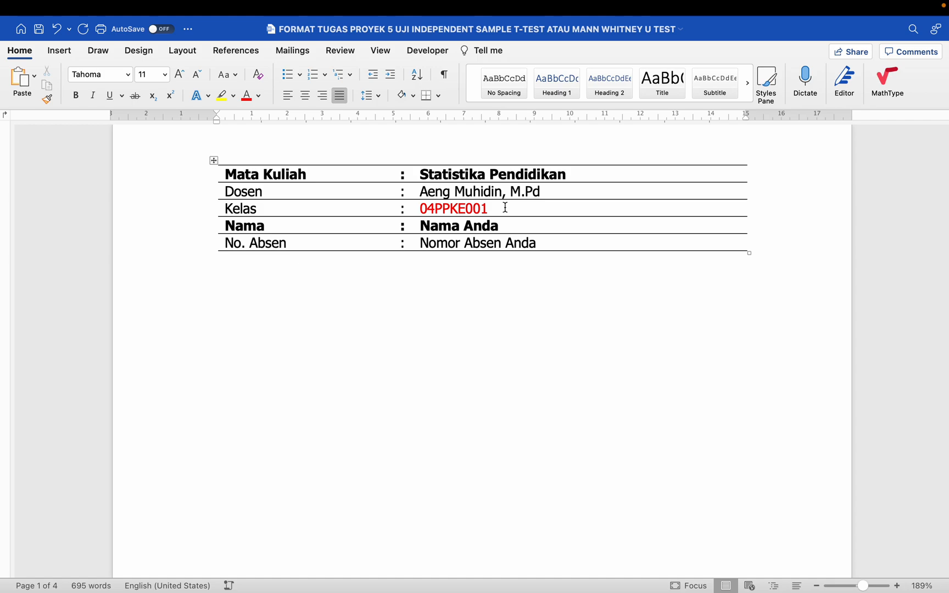
left_click(502, 209)
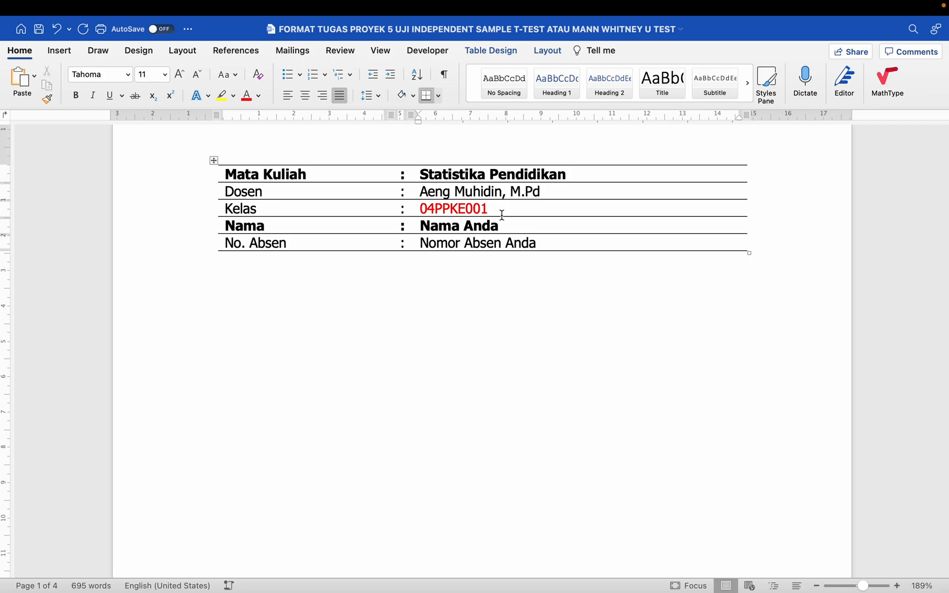
left_click(511, 226)
triple_click(511, 226)
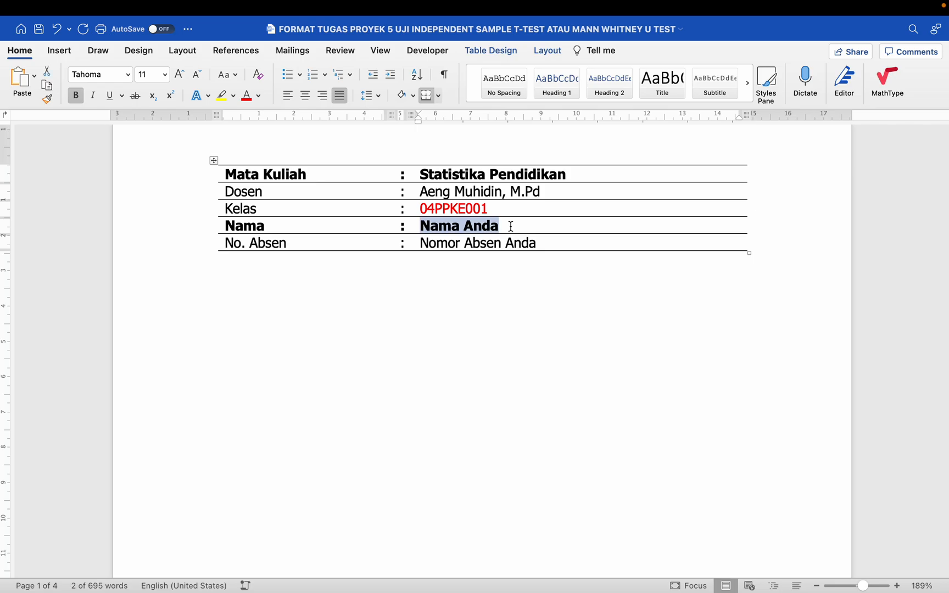
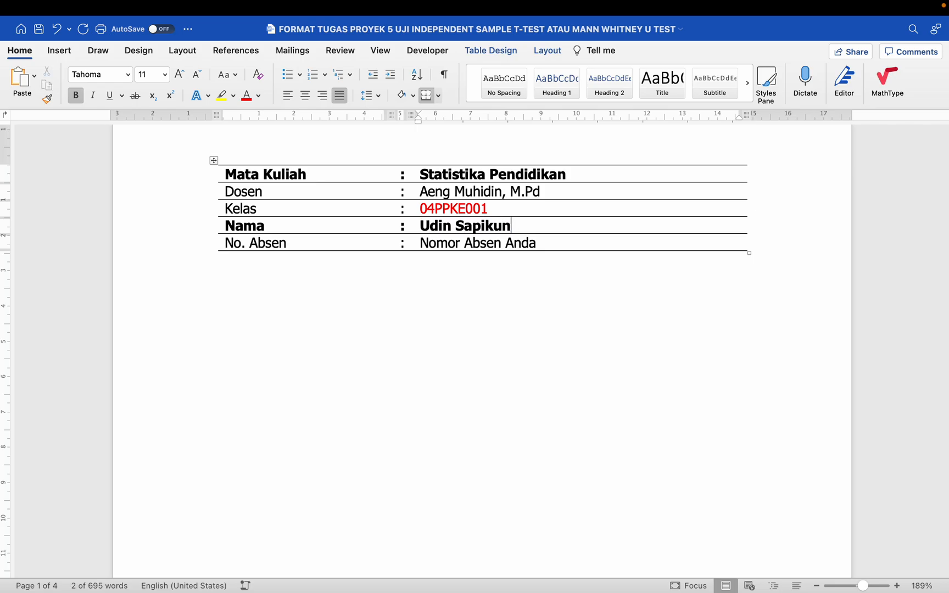
- Replace 'Nomor Absen Anda' with the absence number, correcting it from 2 to 1
left_click_drag(560, 243, 448, 242)
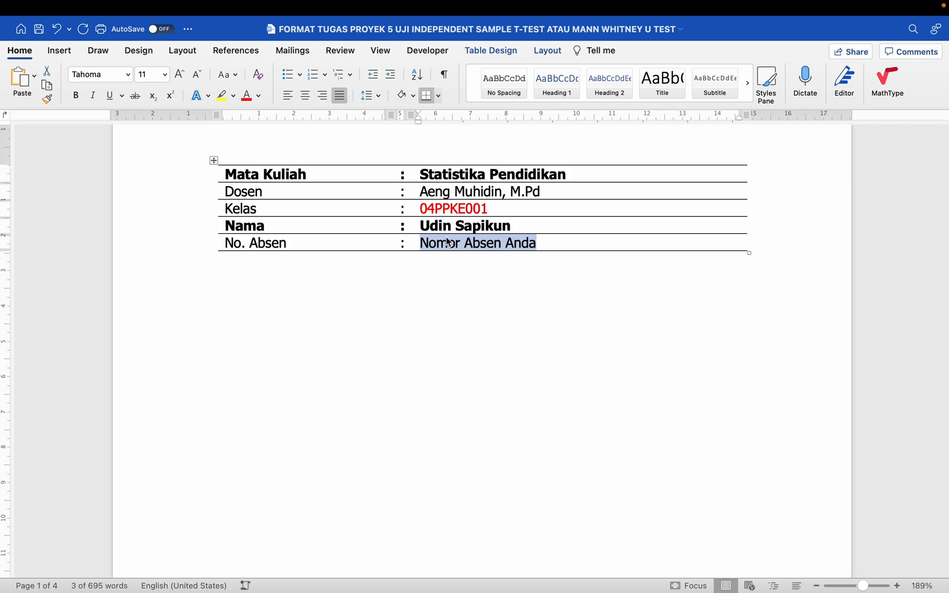
type("2")
scroll(446, 237, "down", 15)
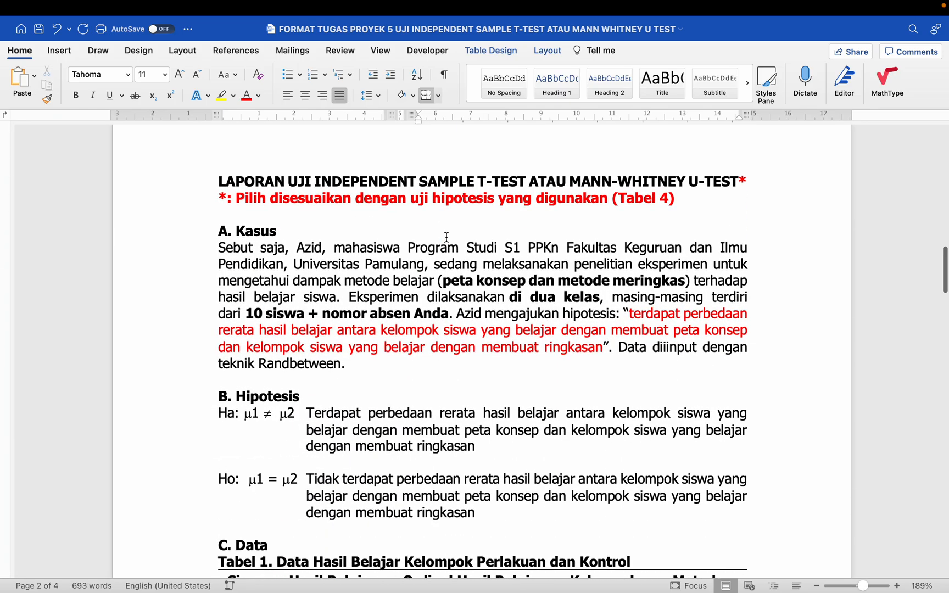
scroll(446, 237, "down", 10)
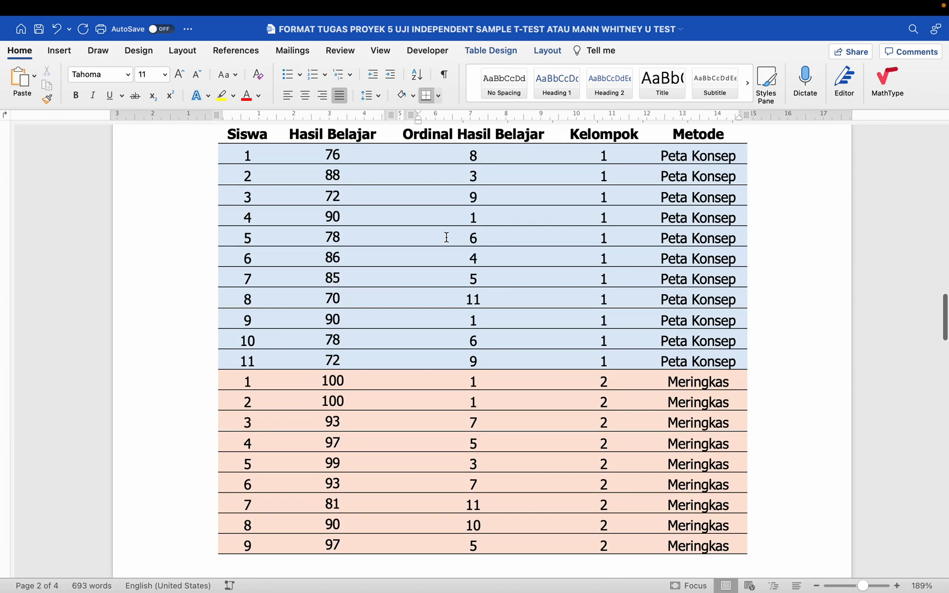
scroll(447, 237, "up", 7)
scroll(446, 237, "up", 18)
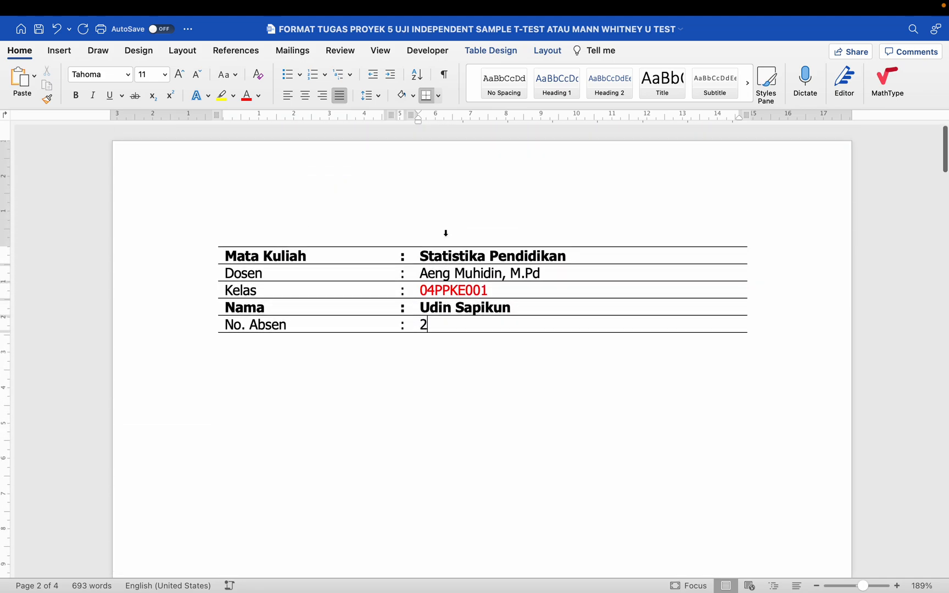
key("BackSpace")
type("1")
scroll(443, 336, "down", 15)
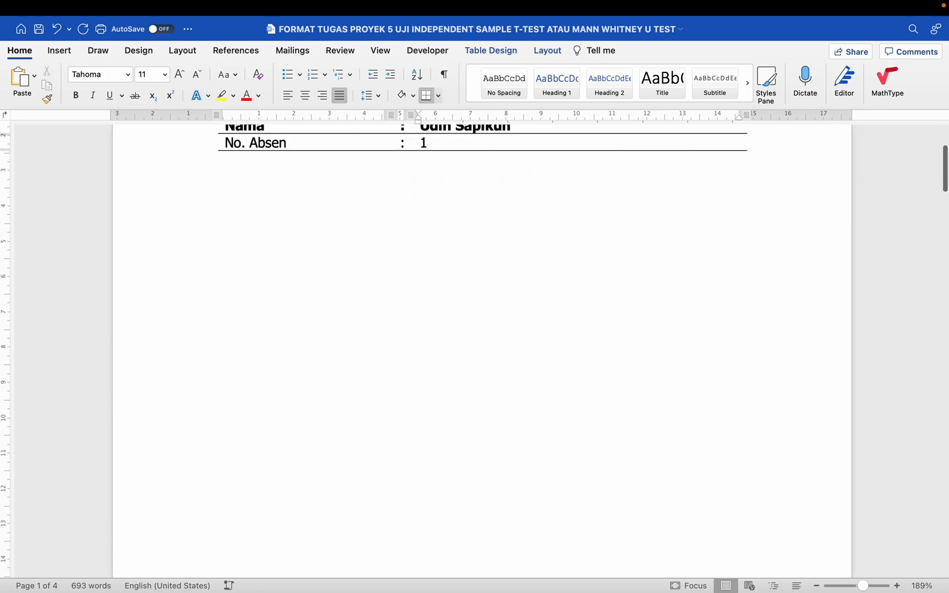
scroll(531, 233, "down", 8)
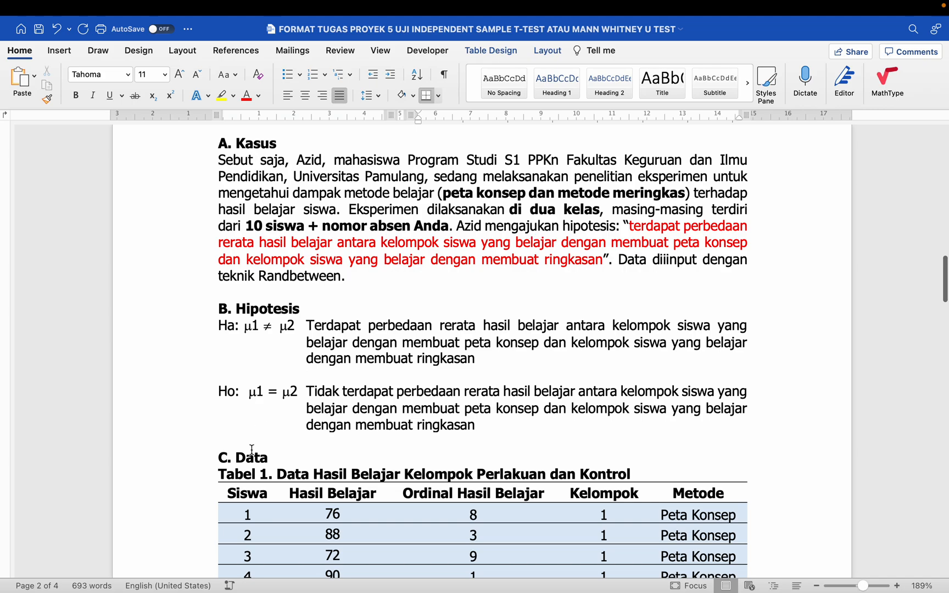
scroll(252, 449, "down", 5)
scroll(230, 469, "down", 1)
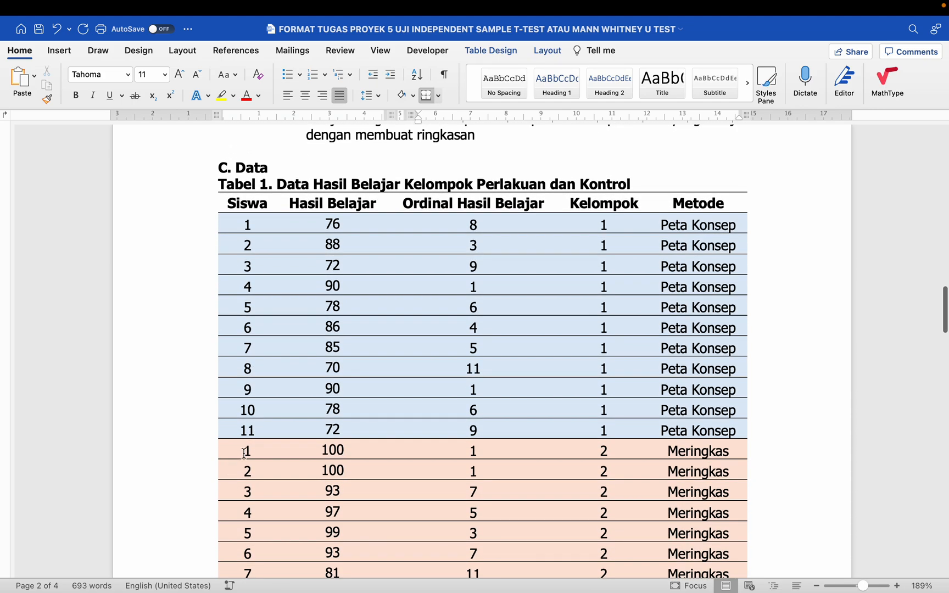
scroll(252, 448, "up", 10)
scroll(267, 449, "down", 2)
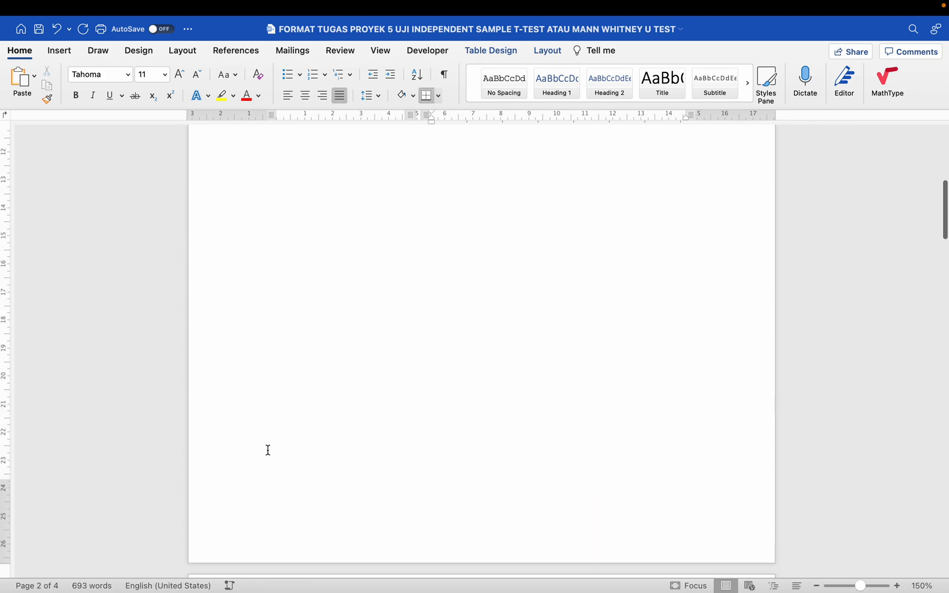
scroll(268, 449, "up", 2)
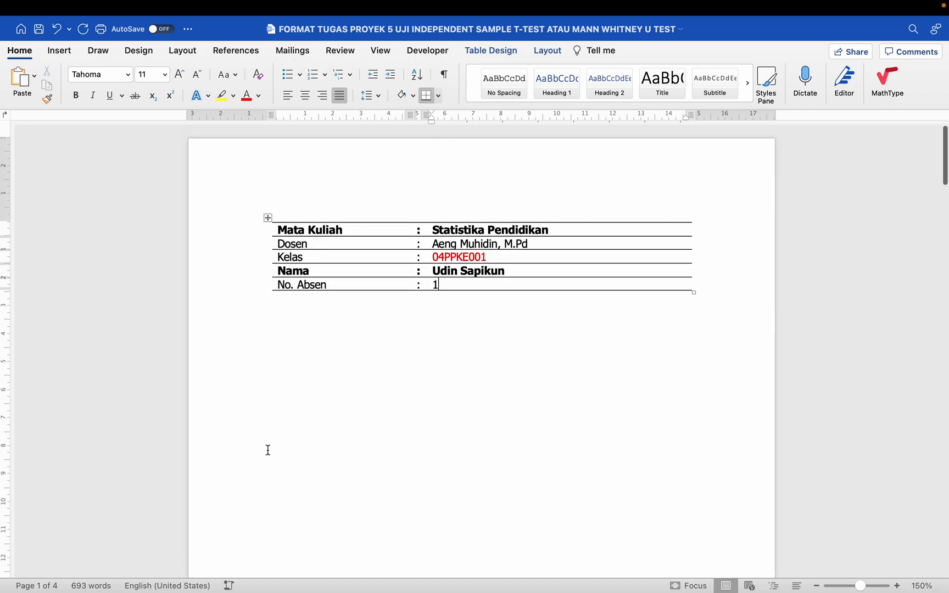
- Save the document and select the page-2 report title and subtitle
left_click(39, 32)
scroll(297, 326, "down", 15)
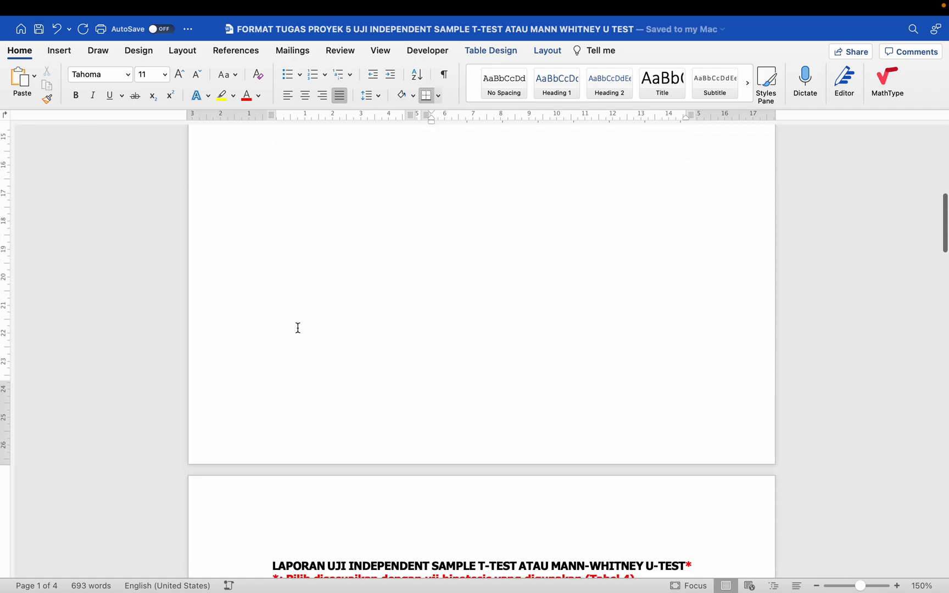
scroll(318, 287, "down", 10)
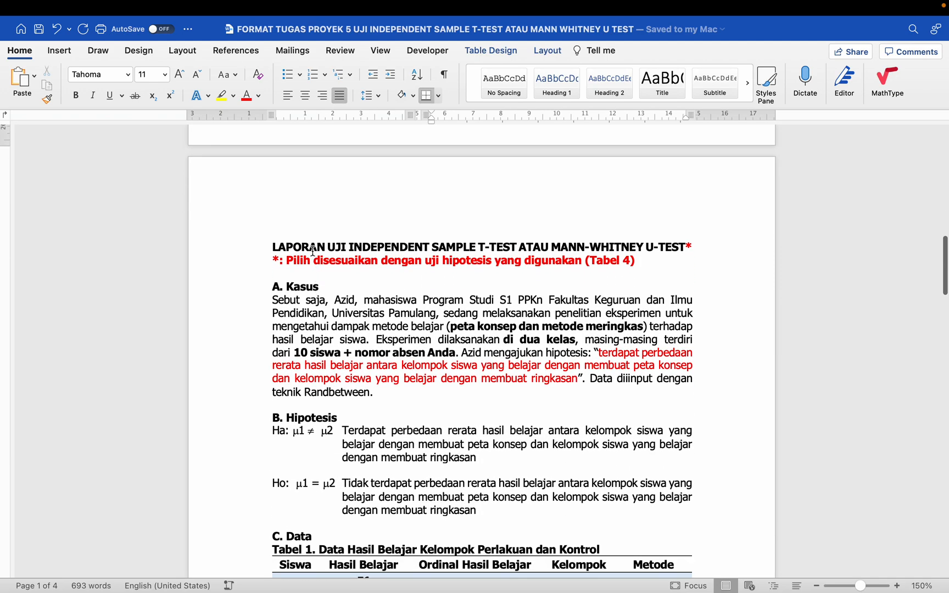
left_click_drag(272, 249, 618, 260)
left_click(523, 247)
left_click(618, 260)
- Place the caret beside the title's red asterisk and at the red note line's start
scroll(618, 260, "down", 20)
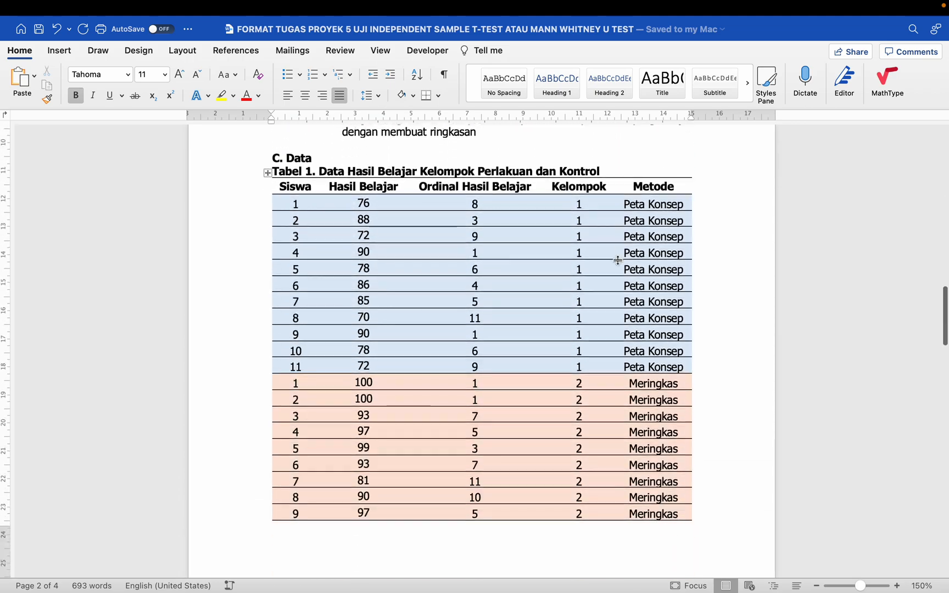
scroll(617, 261, "down", 15)
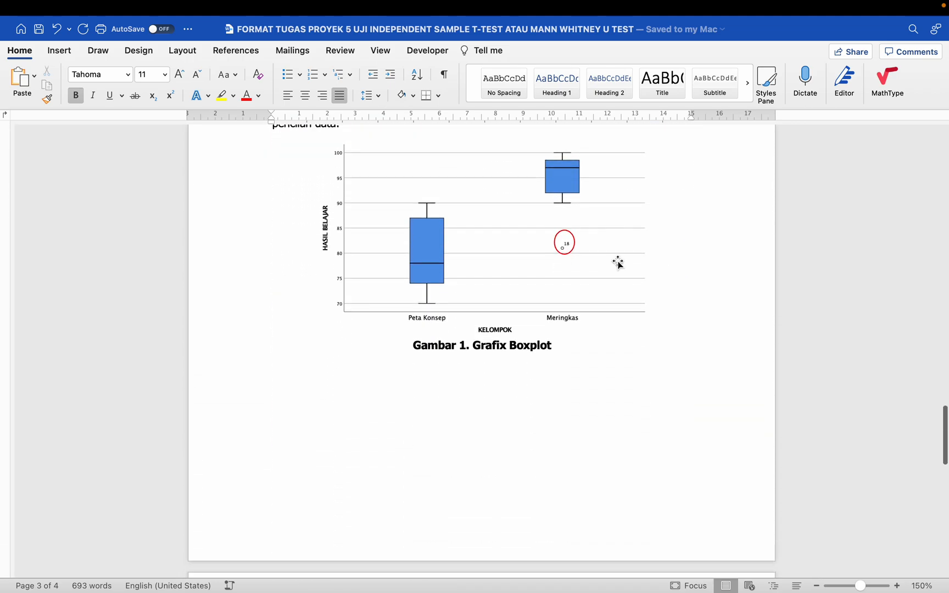
scroll(577, 312, "down", 5)
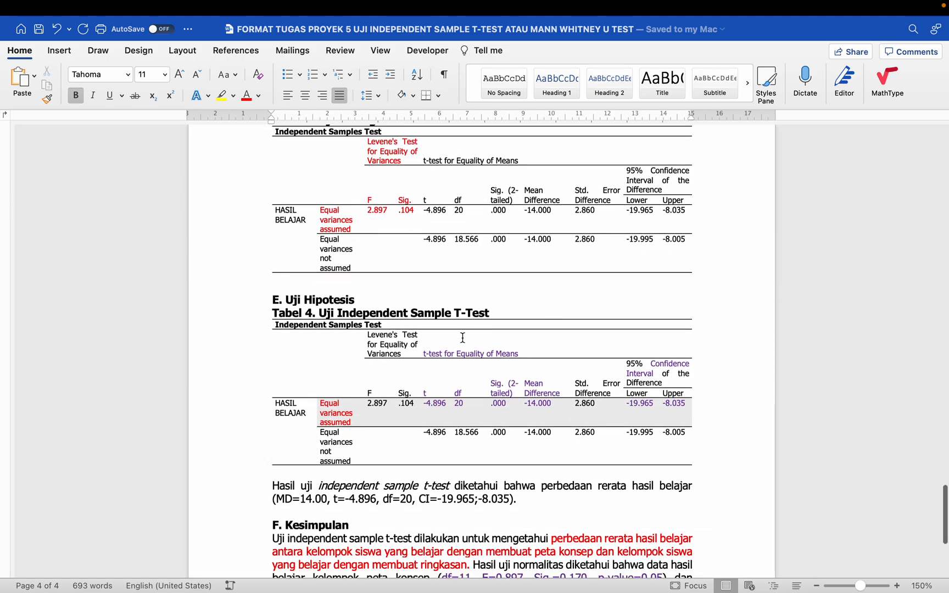
scroll(515, 299, "up", 20)
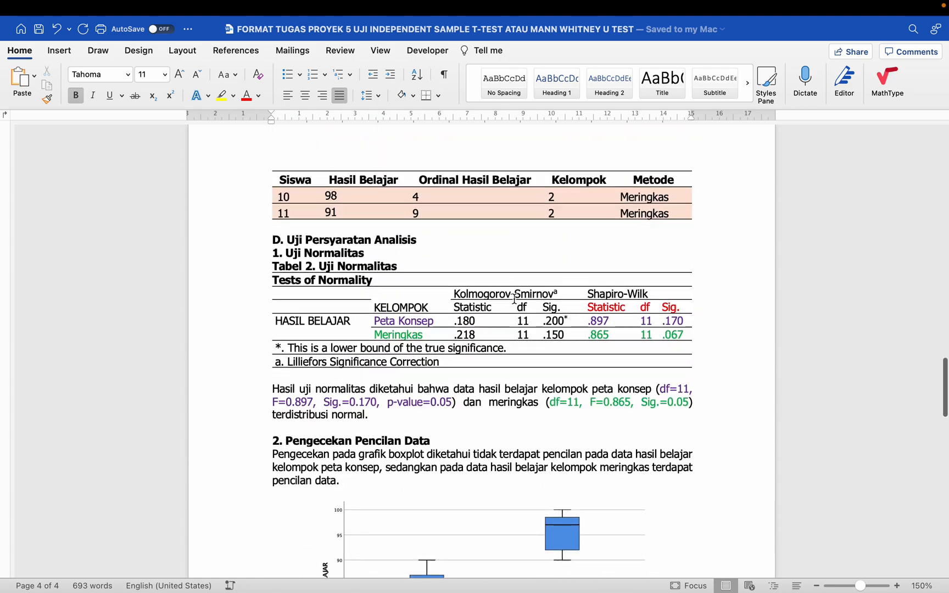
scroll(515, 299, "down", 1)
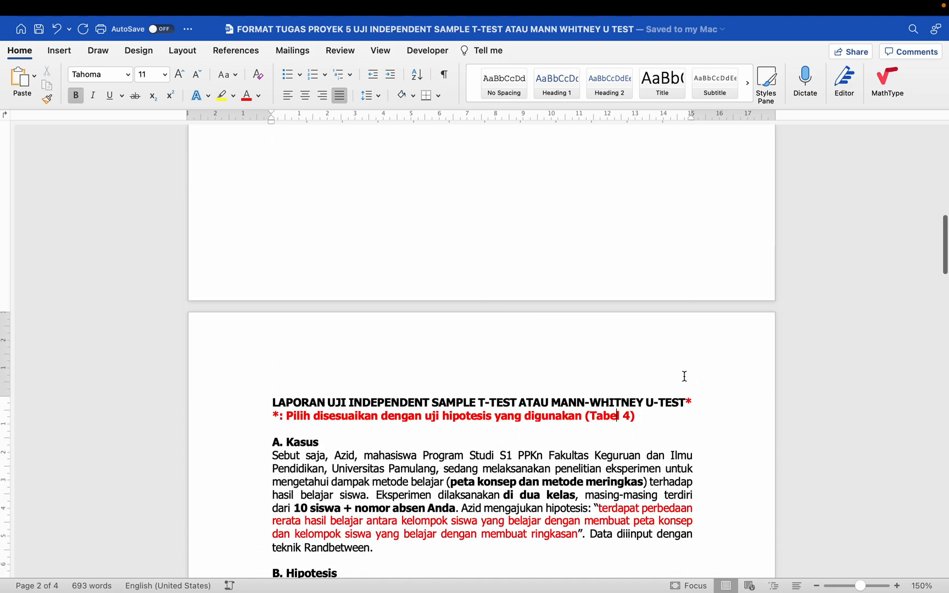
left_click(690, 401)
left_click(274, 416)
- Delete 'ATAU MANN-WHITNEY U-TEST*' from the title and the red asterisk note line below it
left_click_drag(693, 403, 530, 404)
key("BackSpace")
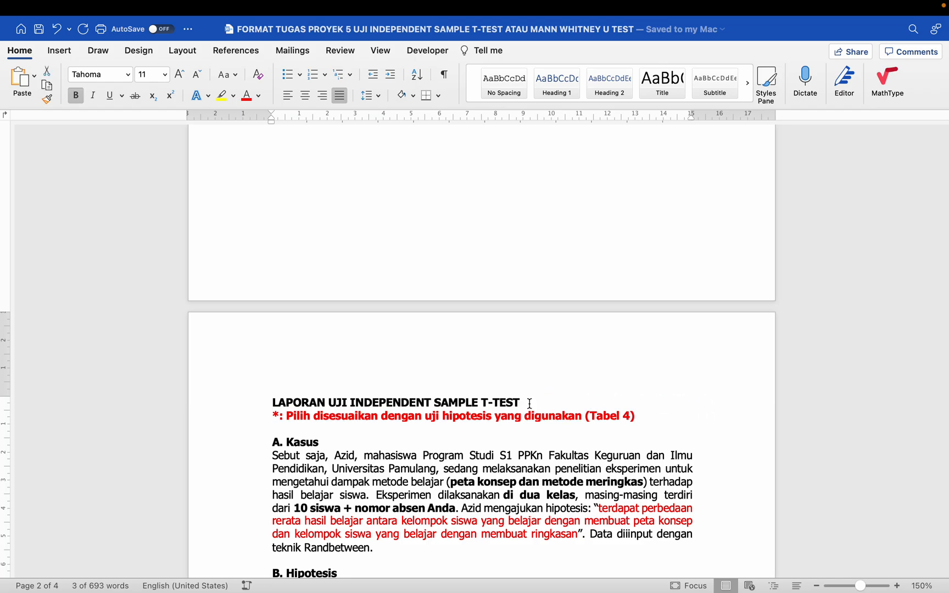
left_click_drag(643, 416, 277, 417)
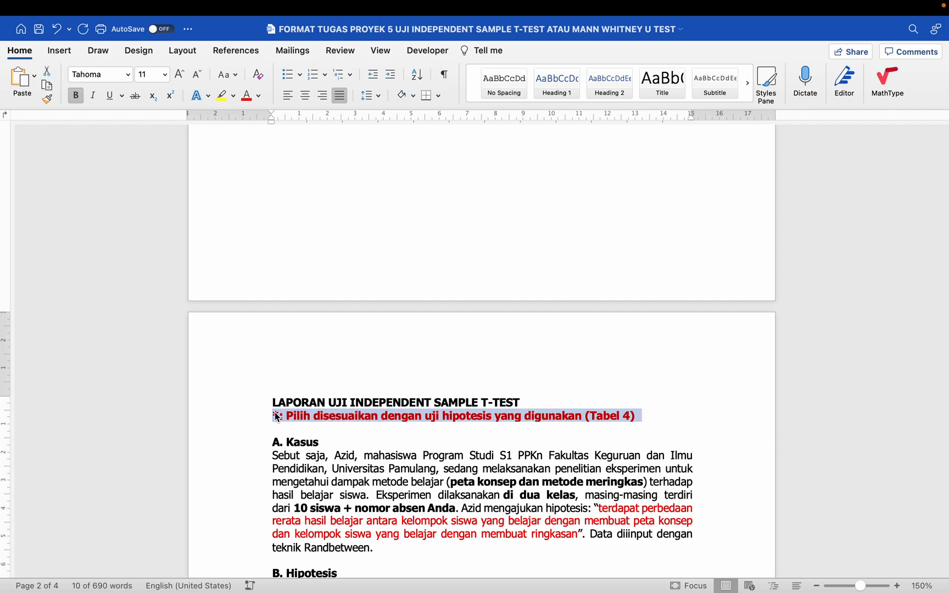
key("BackSpace")
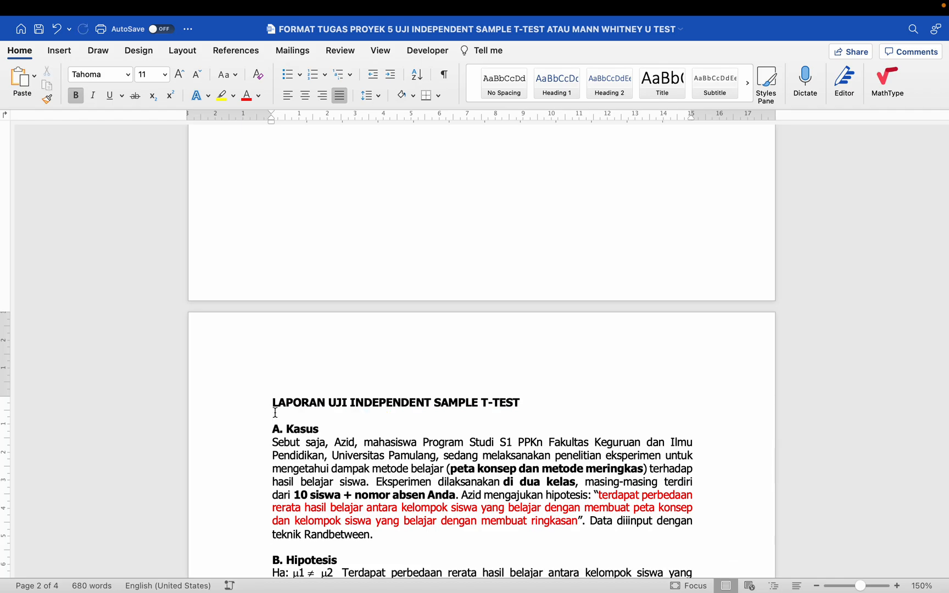
scroll(275, 413, "down", 2)
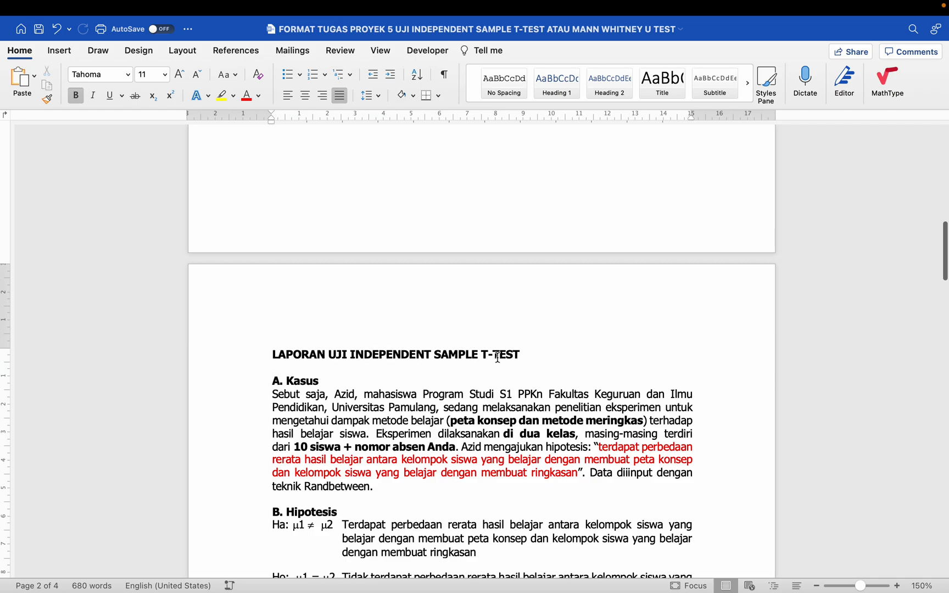
scroll(363, 515, "down", 20)
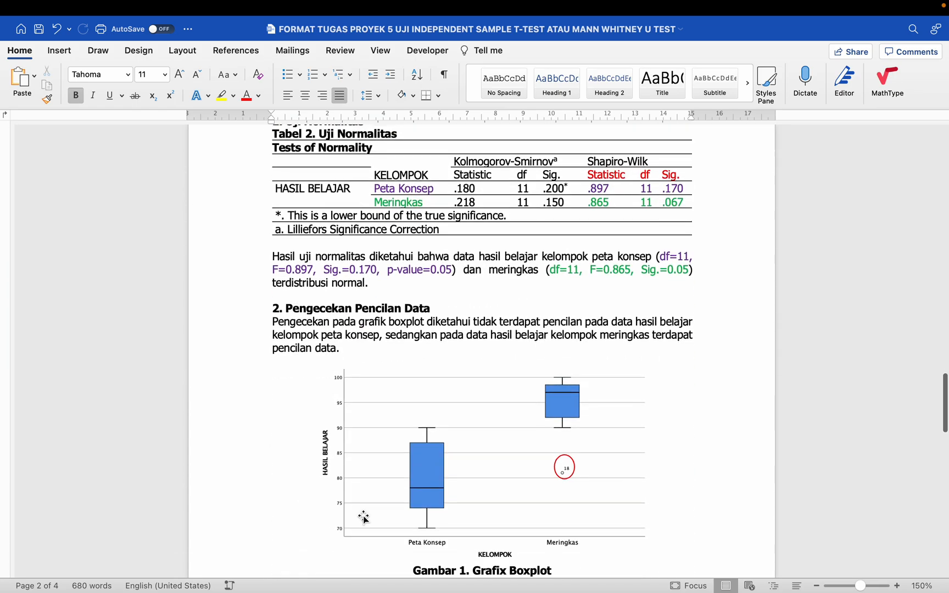
scroll(363, 515, "up", 3)
scroll(363, 515, "down", 15)
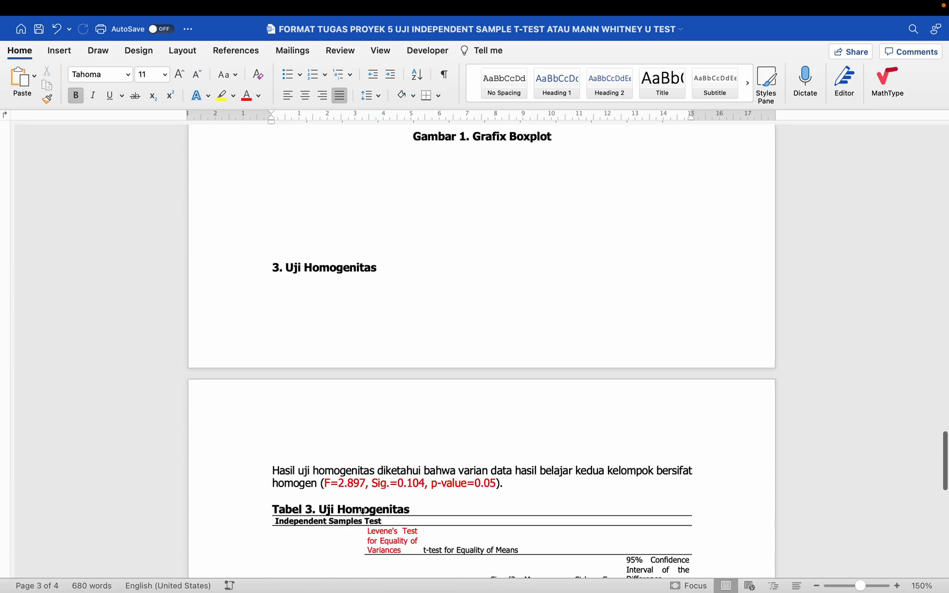
scroll(363, 515, "down", 5)
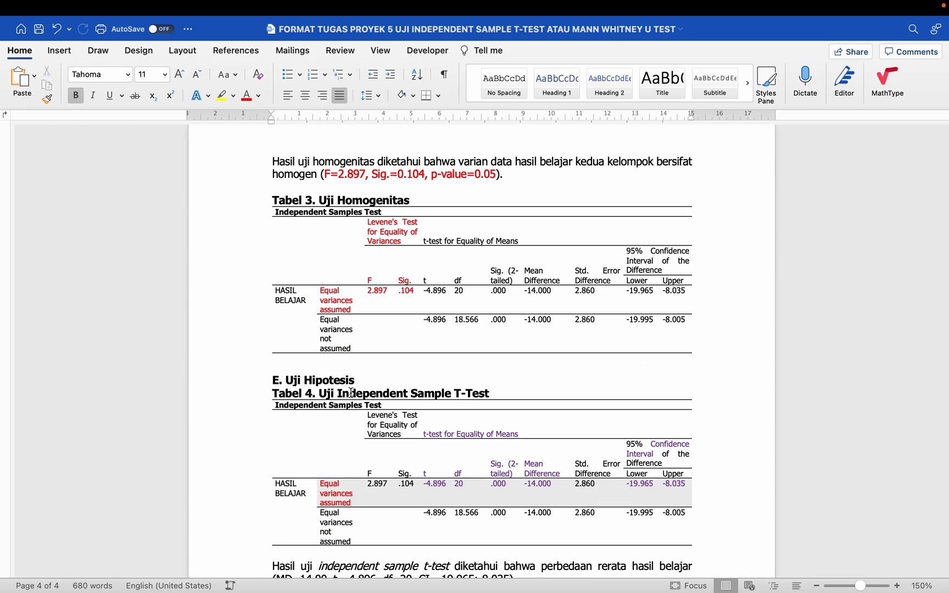
scroll(476, 387, "up", 15)
scroll(476, 387, "up", 15)
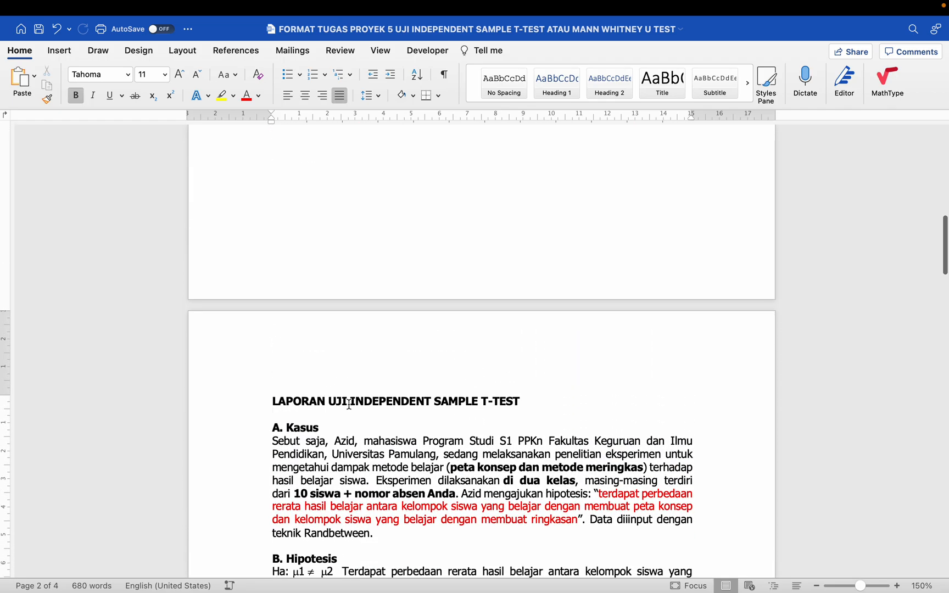
scroll(469, 400, "down", 8)
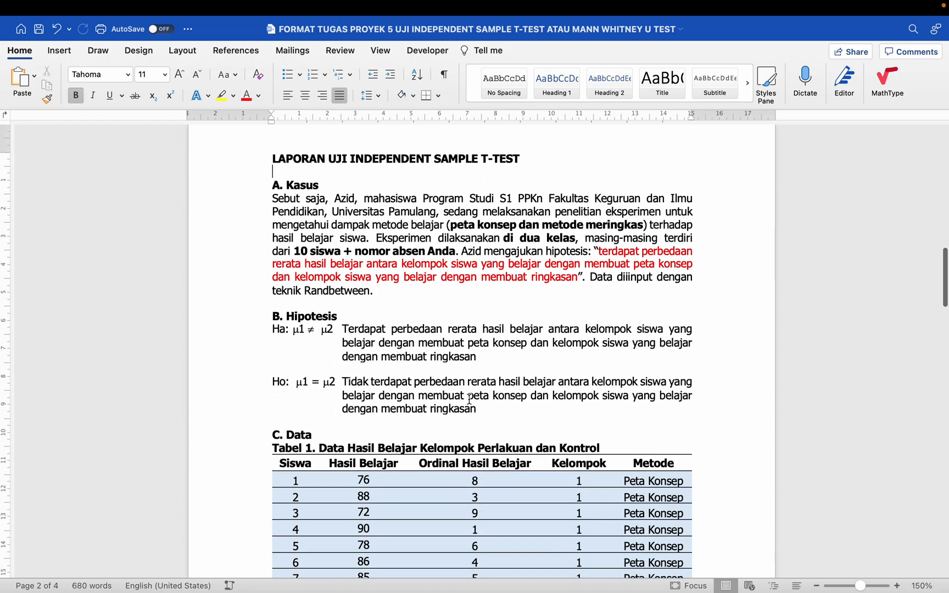
scroll(470, 400, "down", 2)
scroll(471, 397, "up", 8)
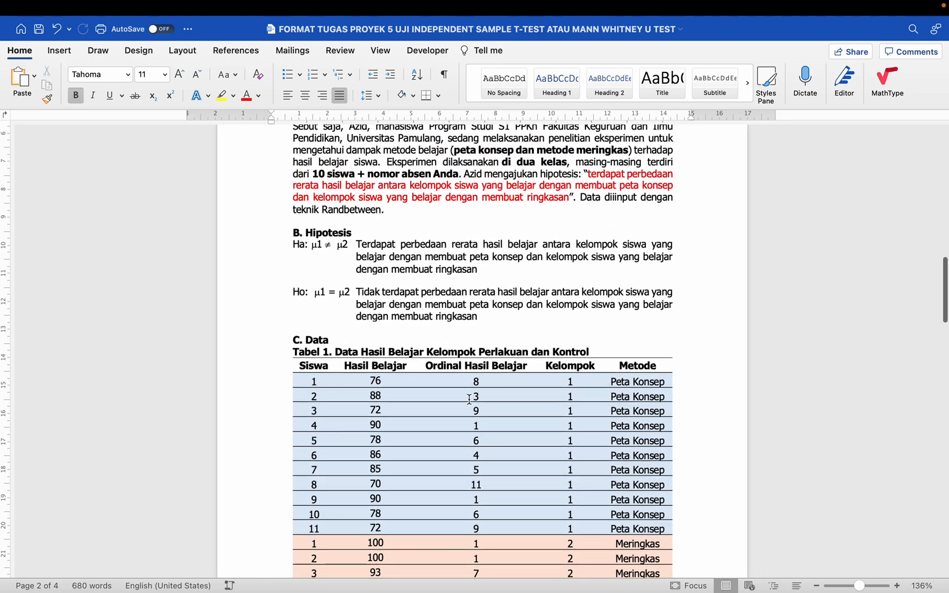
scroll(473, 393, "up", 6)
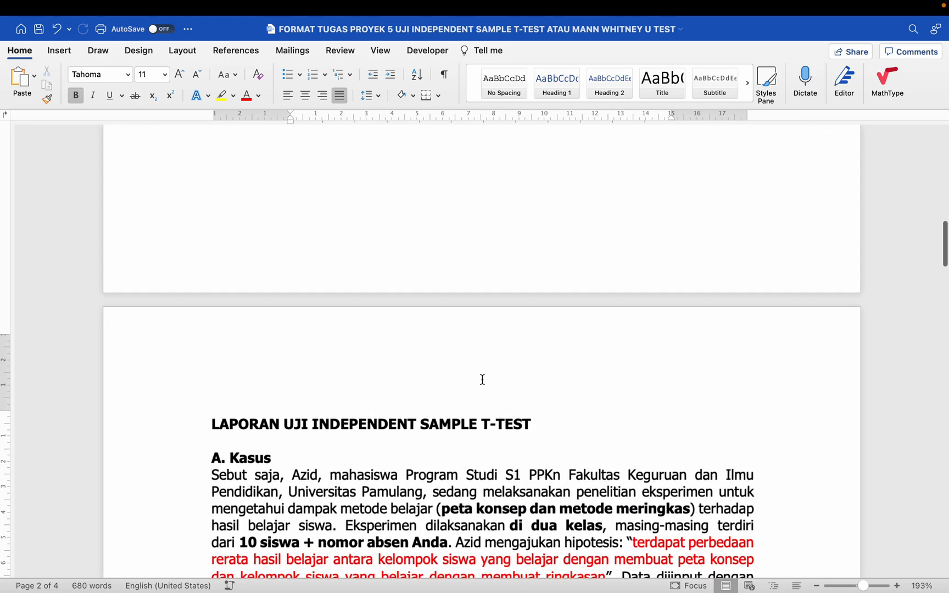
scroll(399, 405, "down", 5)
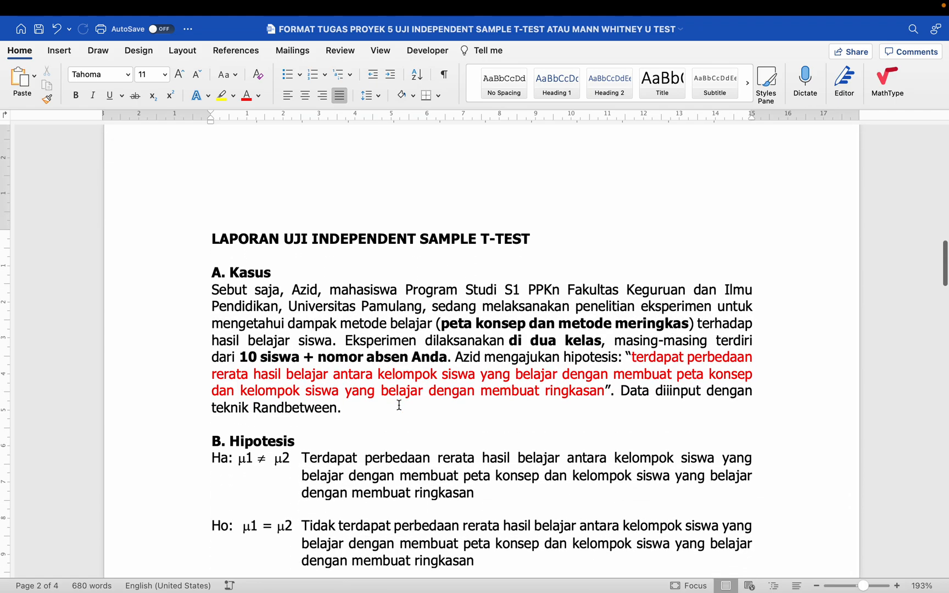
left_click(197, 245)
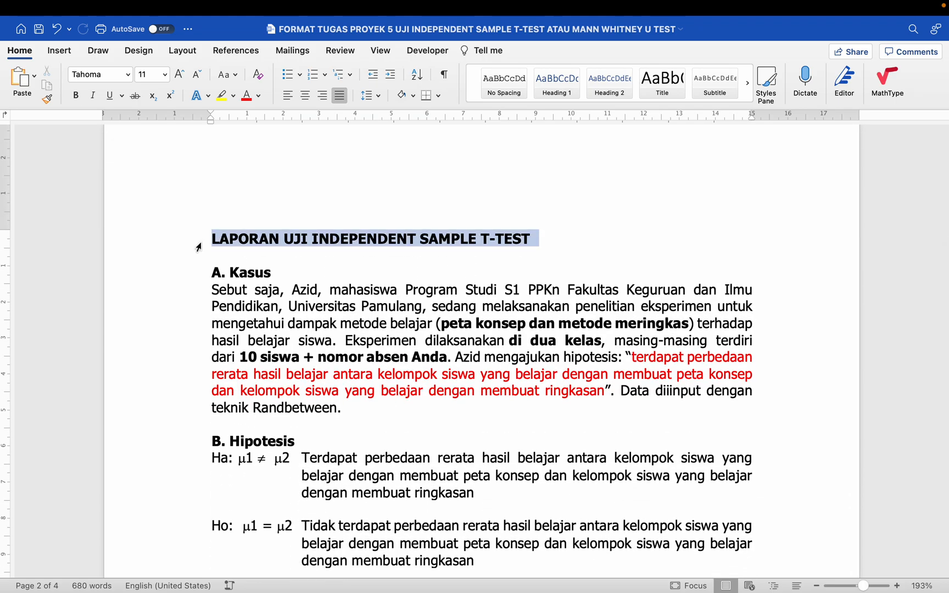
left_click(198, 275)
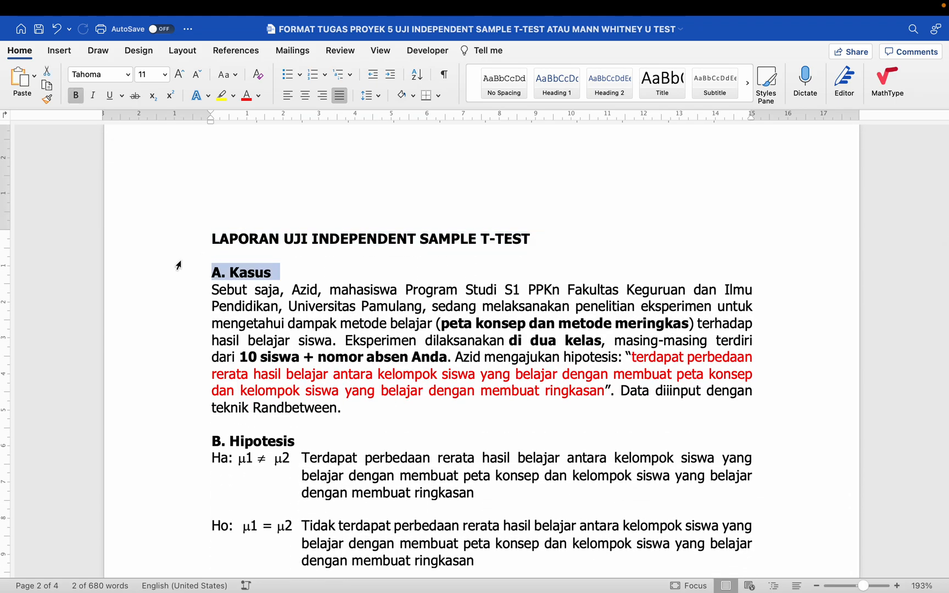
left_click(176, 264)
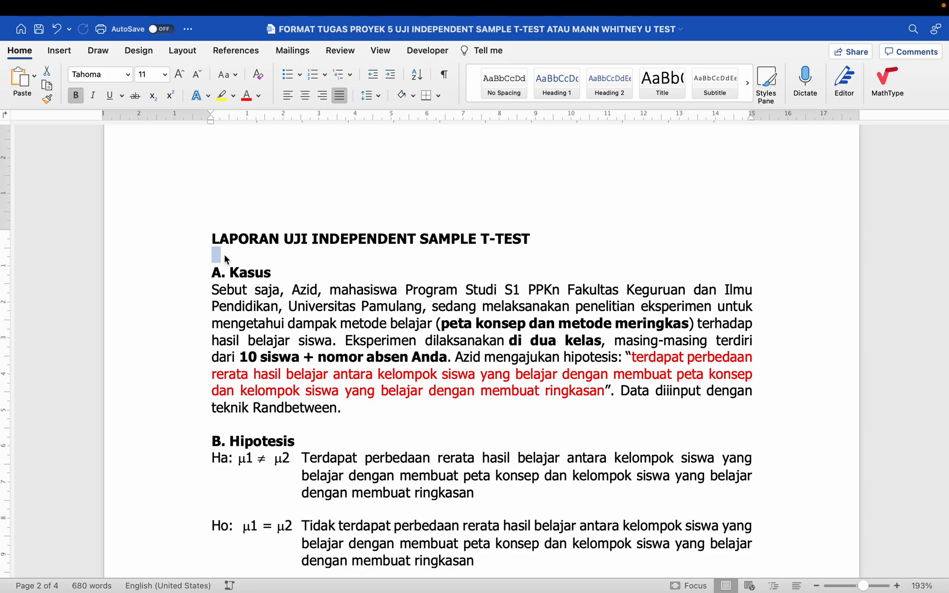
key("Left")
key("super+a")
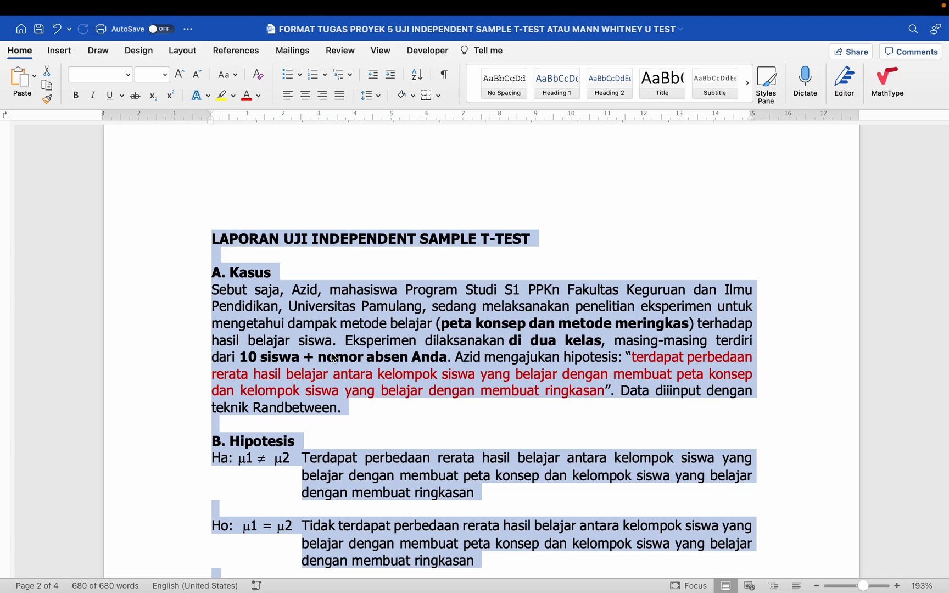
left_click(373, 350)
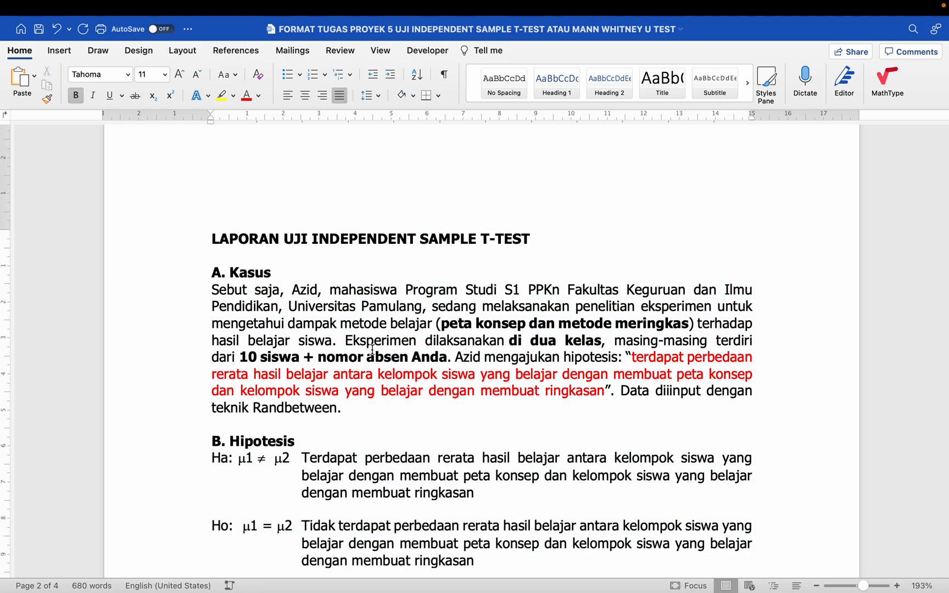
key("super+a")
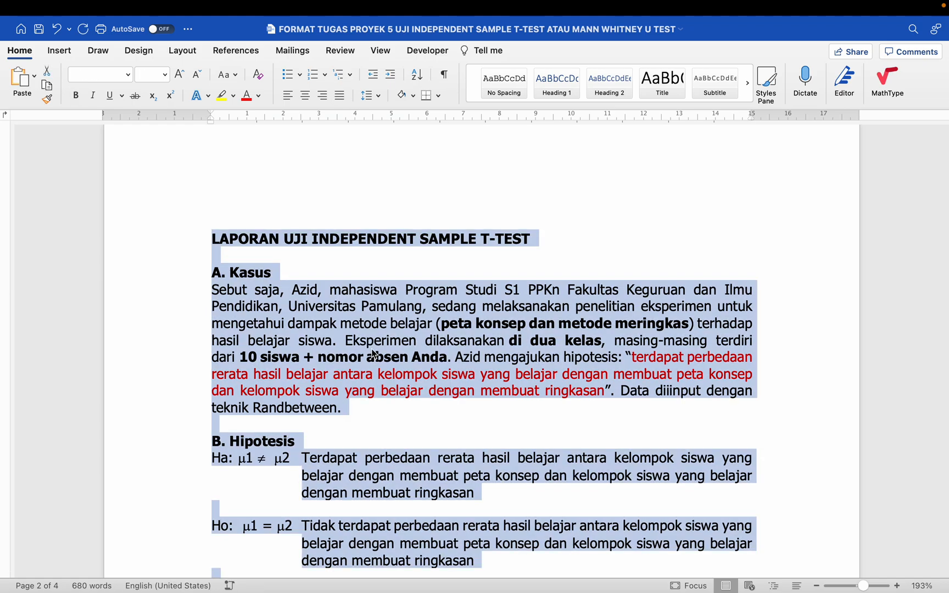
left_click(357, 329)
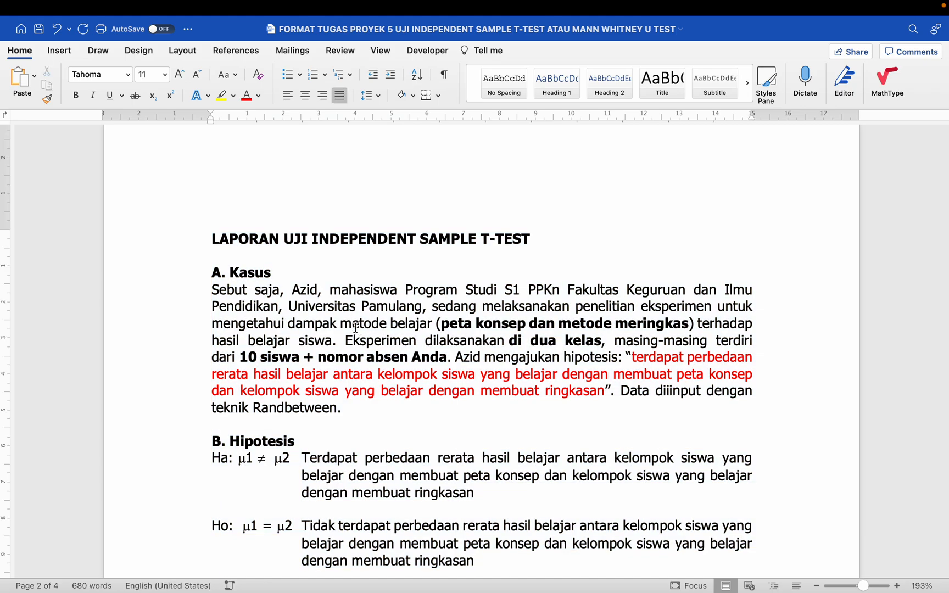
key("super+a")
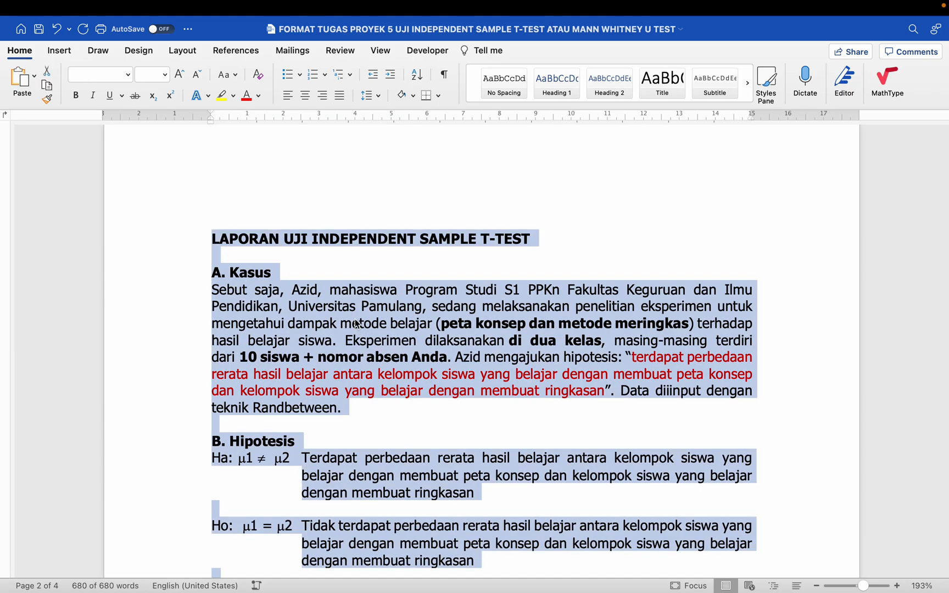
left_click(349, 289)
scroll(324, 278, "down", 2)
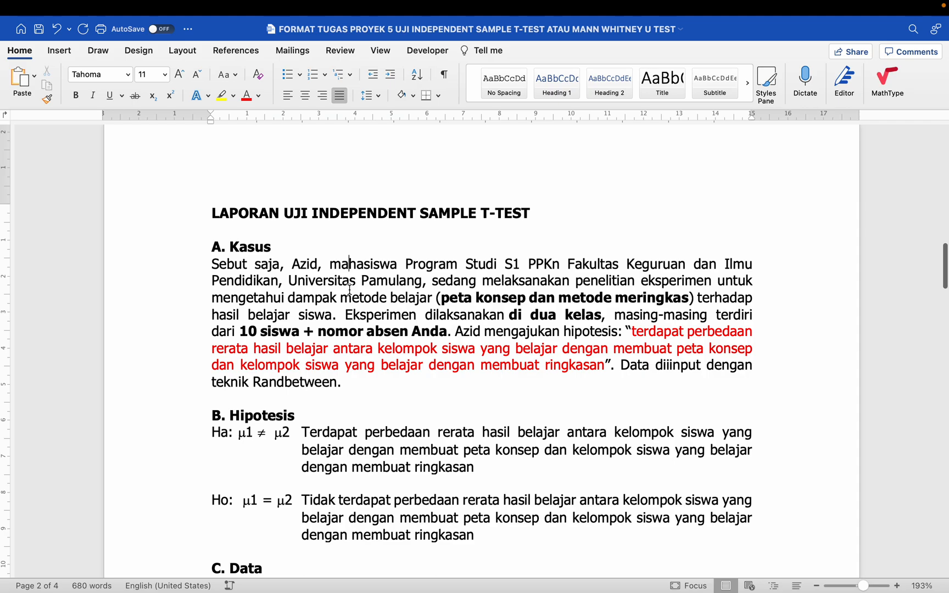
left_click(193, 251)
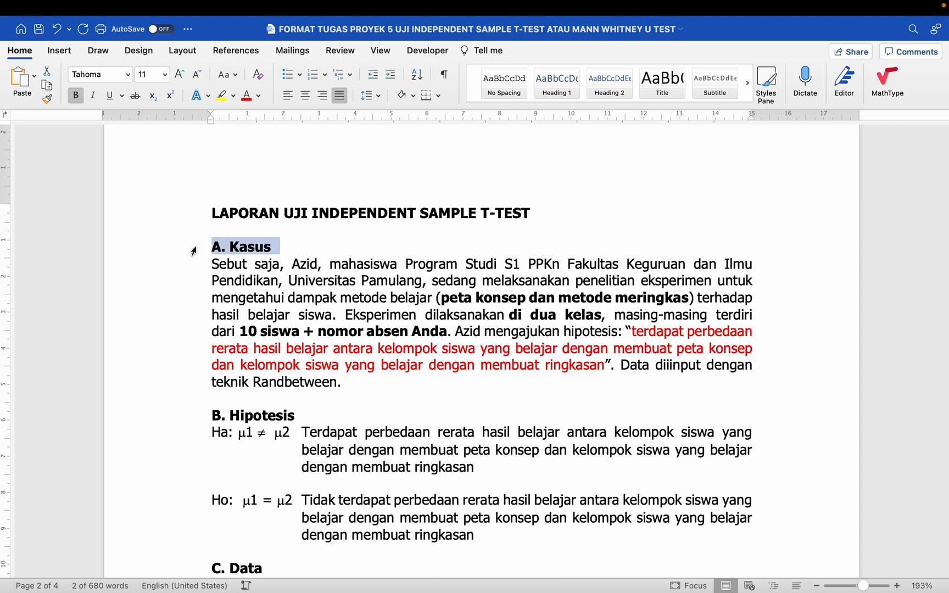
left_click_drag(212, 262, 324, 371)
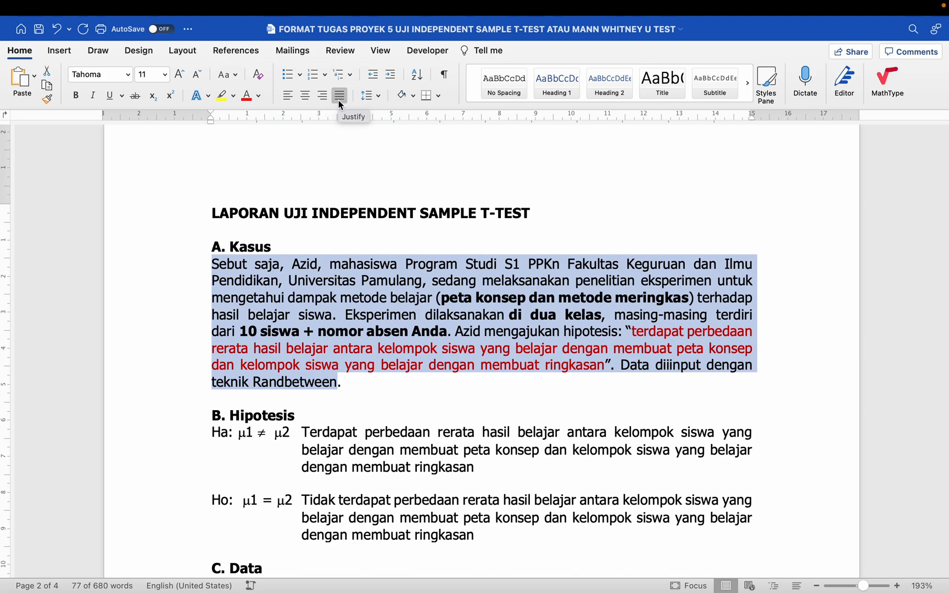
left_click(306, 96)
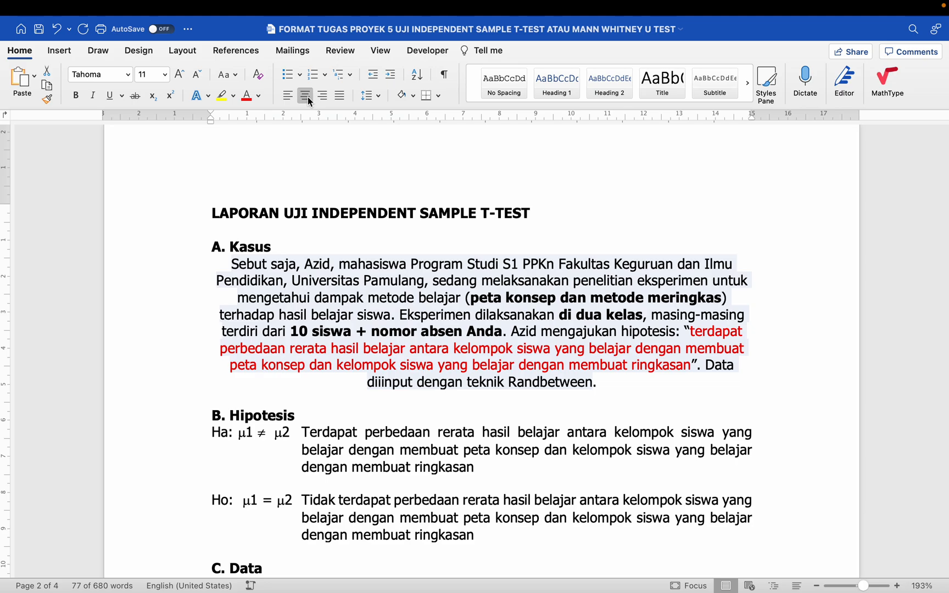
left_click(287, 95)
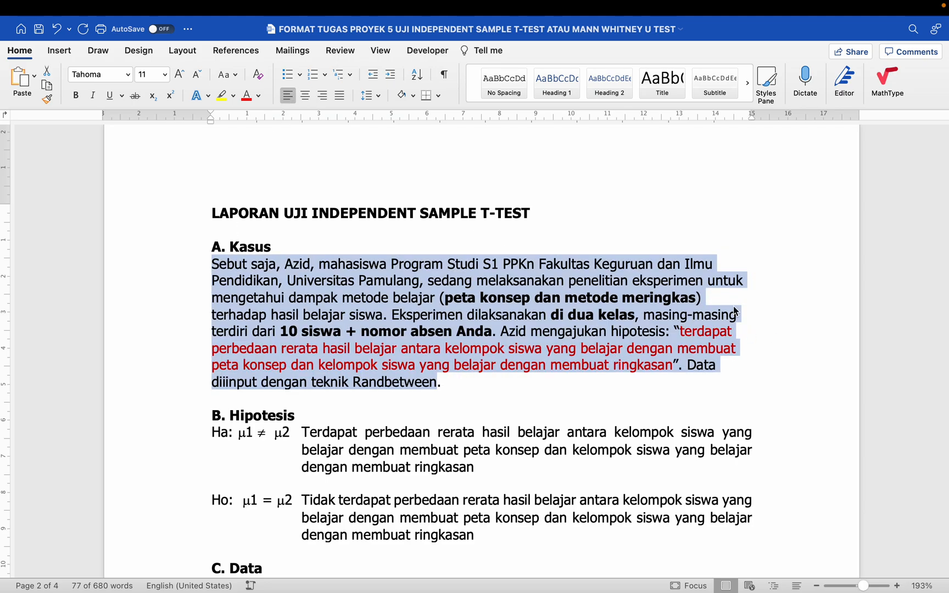
left_click(322, 96)
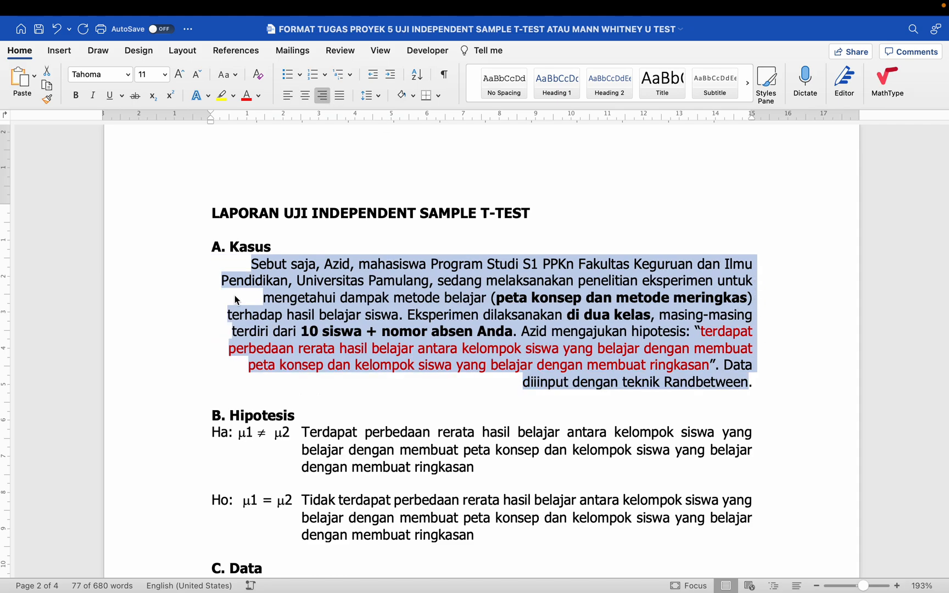
left_click(341, 95)
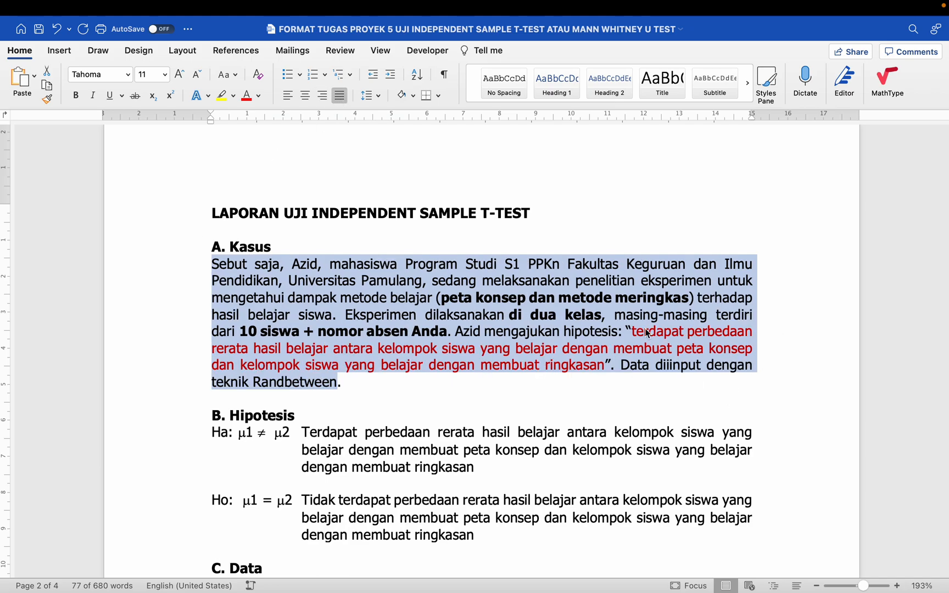
left_click(387, 410)
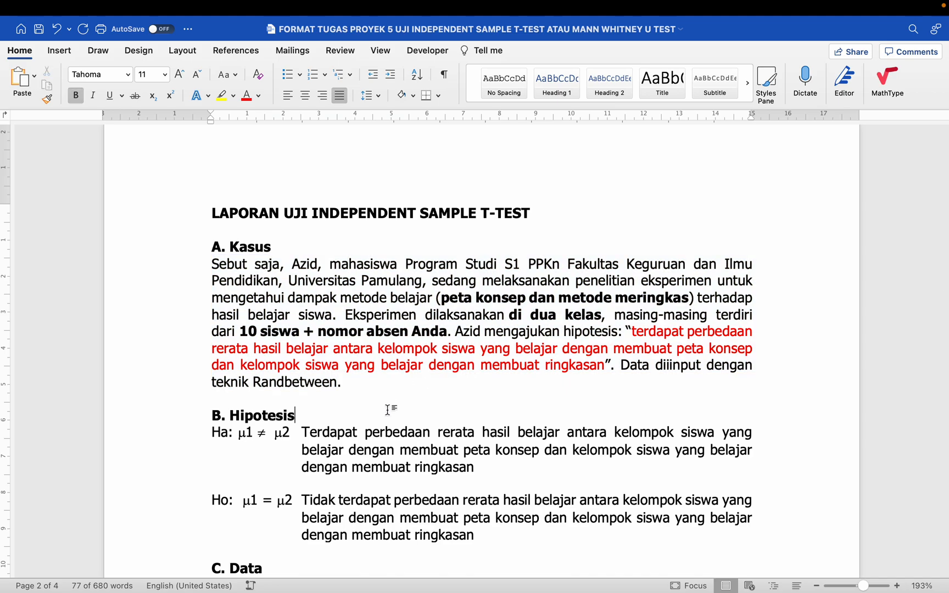
scroll(388, 411, "down", 3)
scroll(387, 411, "down", 2)
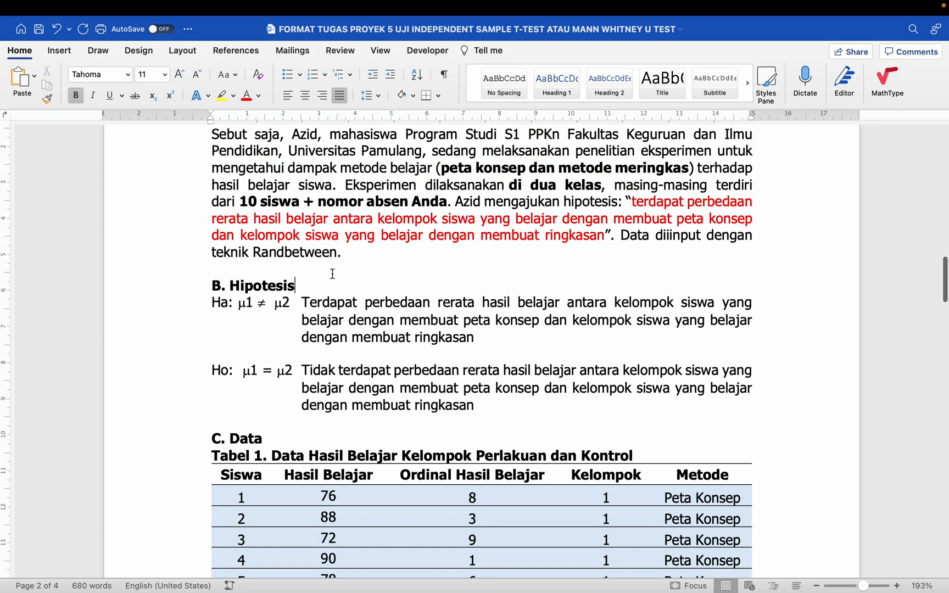
left_click(352, 254)
left_click(187, 274)
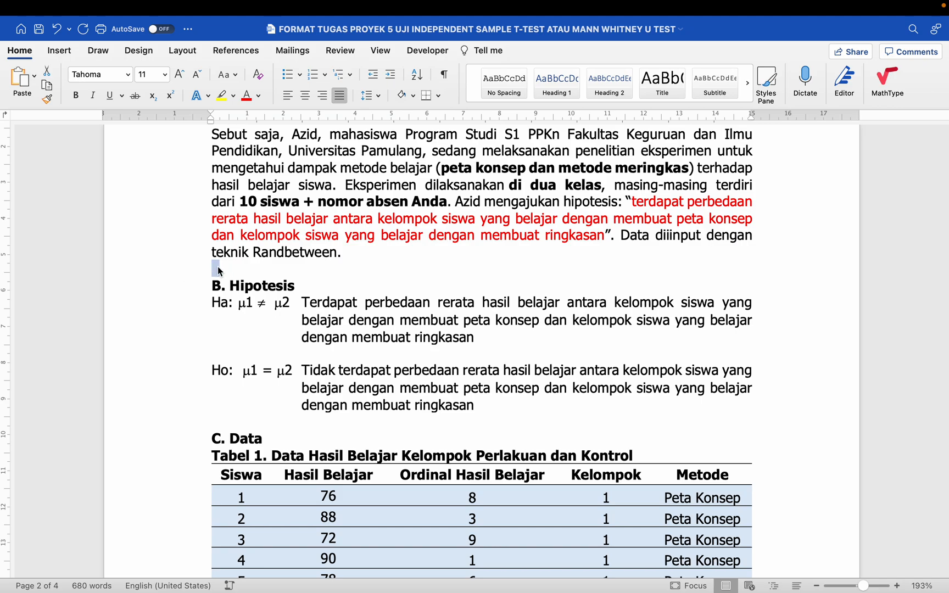
left_click(186, 291)
scroll(185, 295, "down", 1)
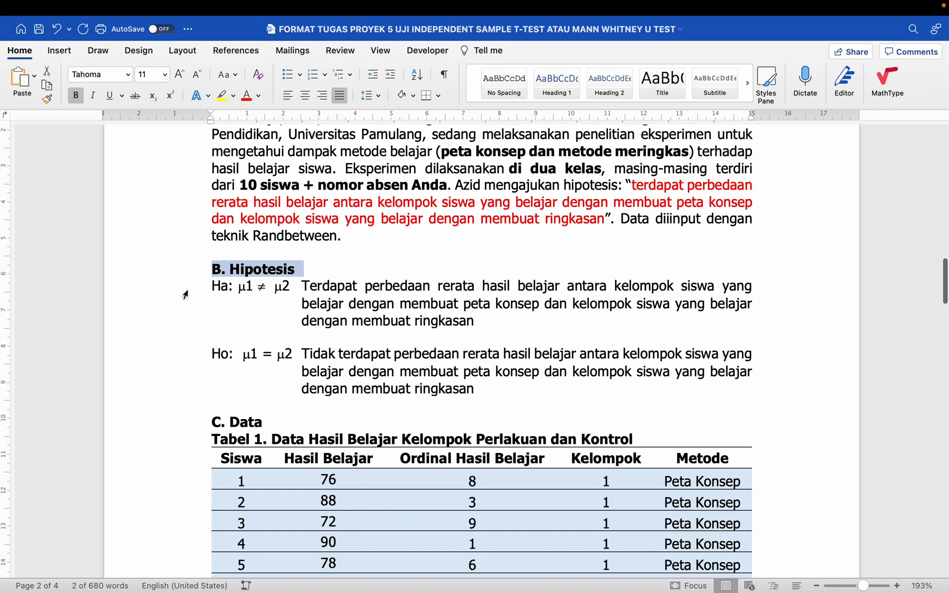
left_click(226, 271)
left_click_drag(213, 284, 332, 352)
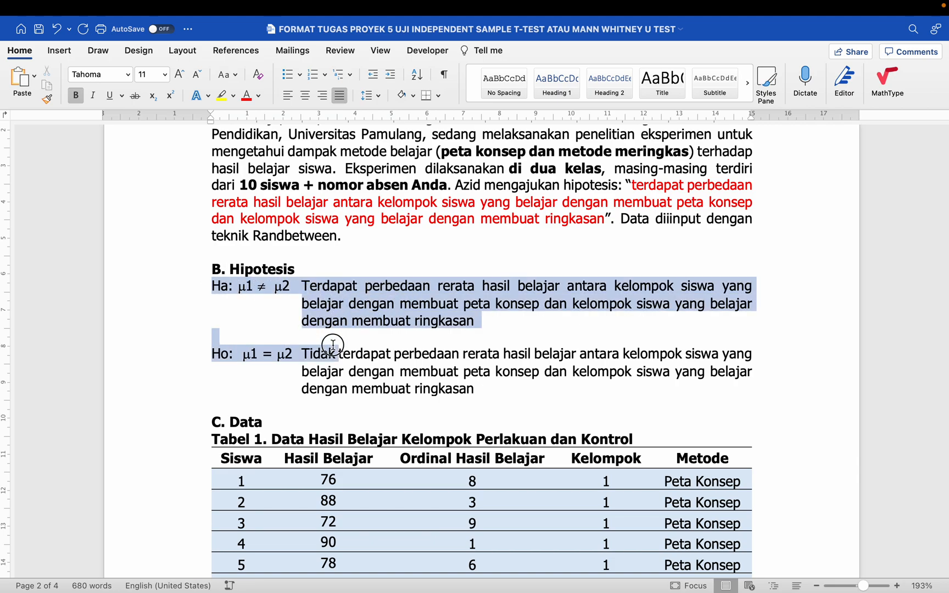
left_click(313, 315)
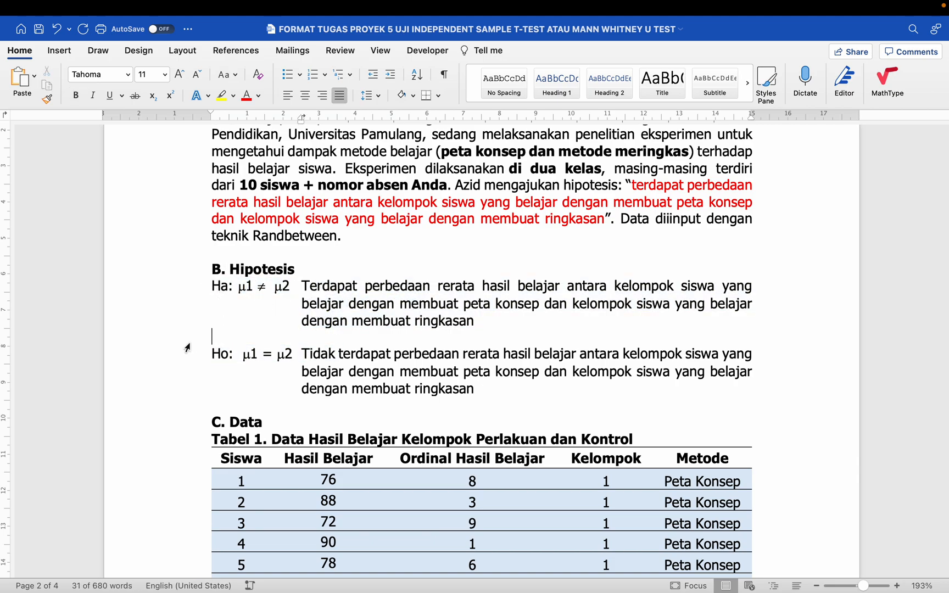
left_click(299, 280)
left_click(301, 281)
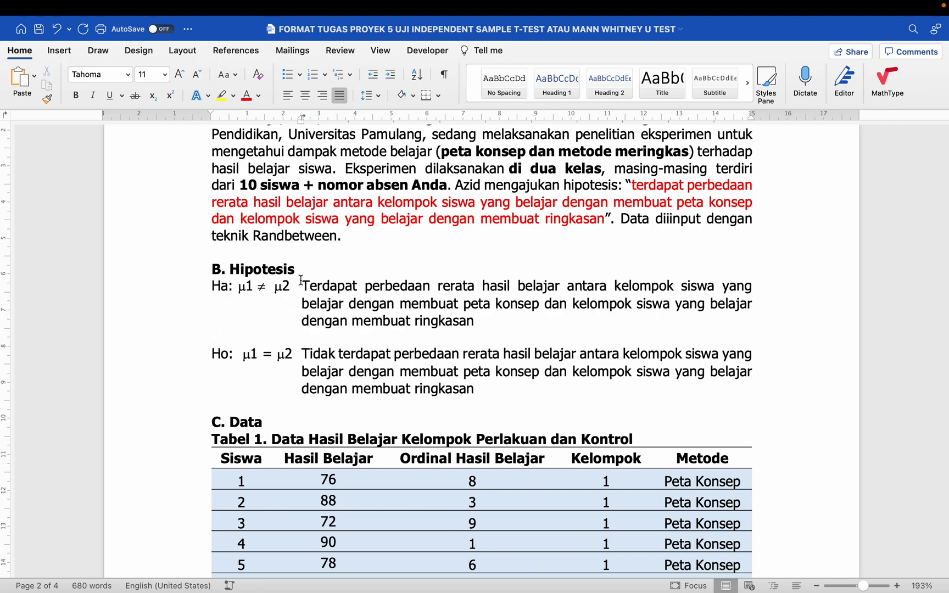
left_click_drag(301, 282, 346, 369)
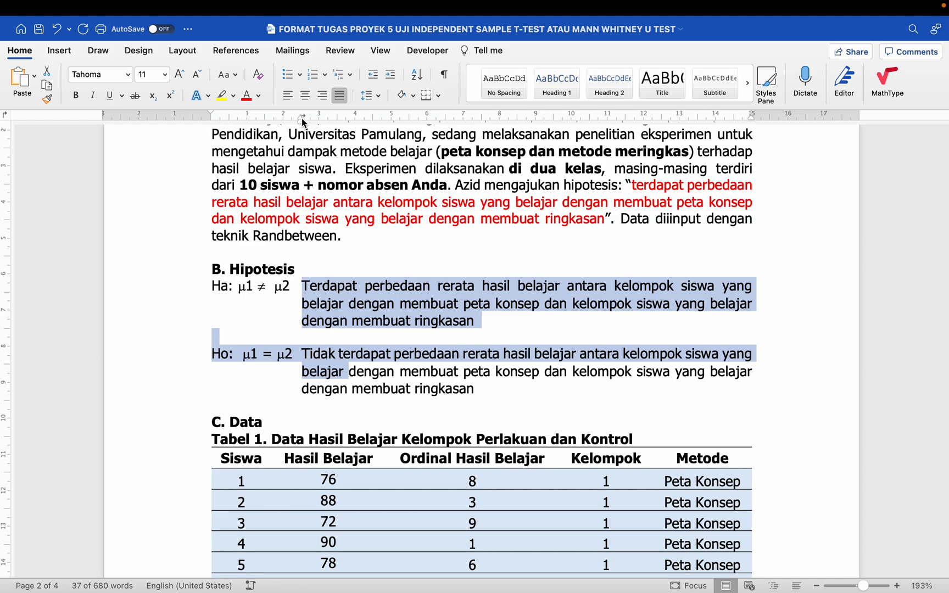
left_click(313, 271)
scroll(313, 270, "down", 2)
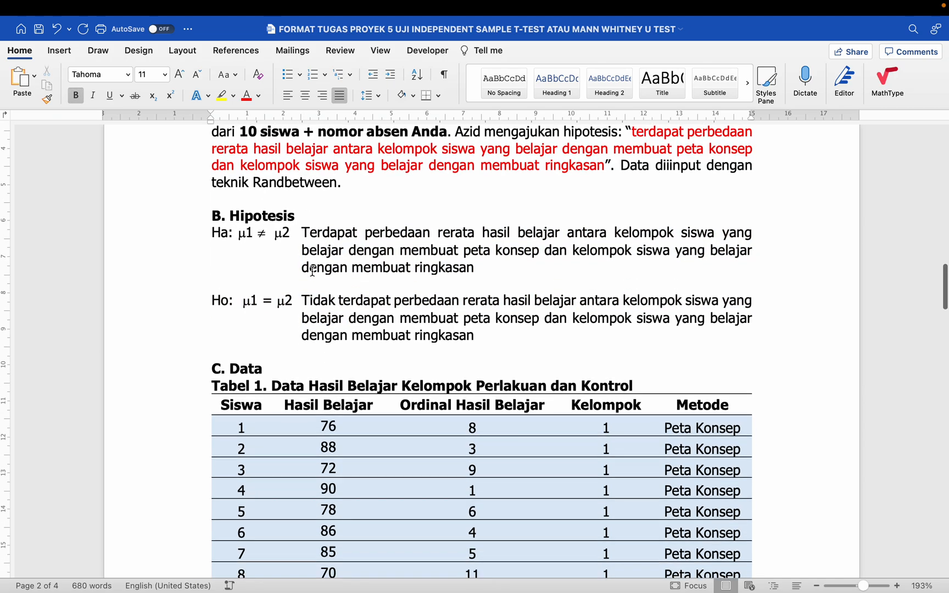
left_click(246, 332)
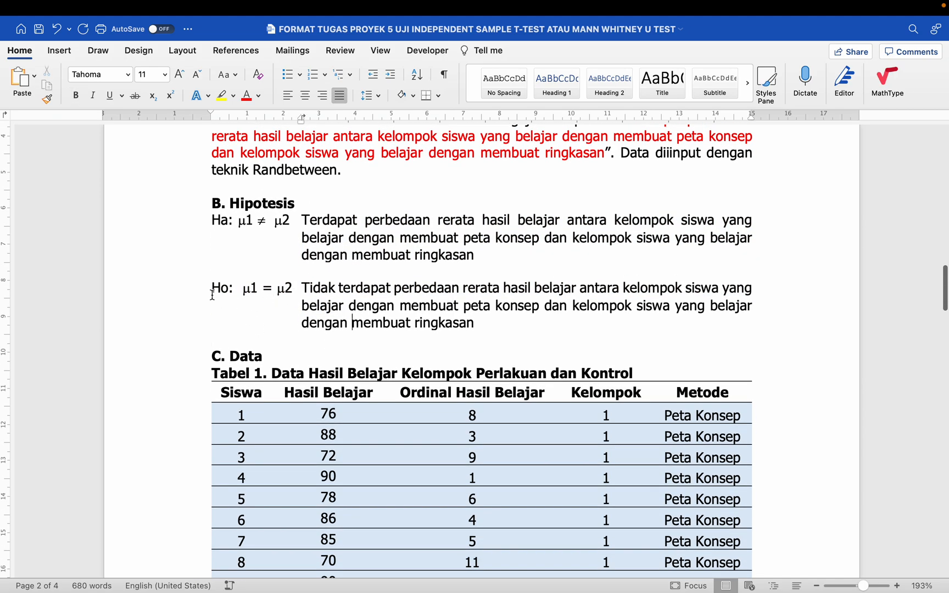
left_click_drag(201, 291, 249, 321)
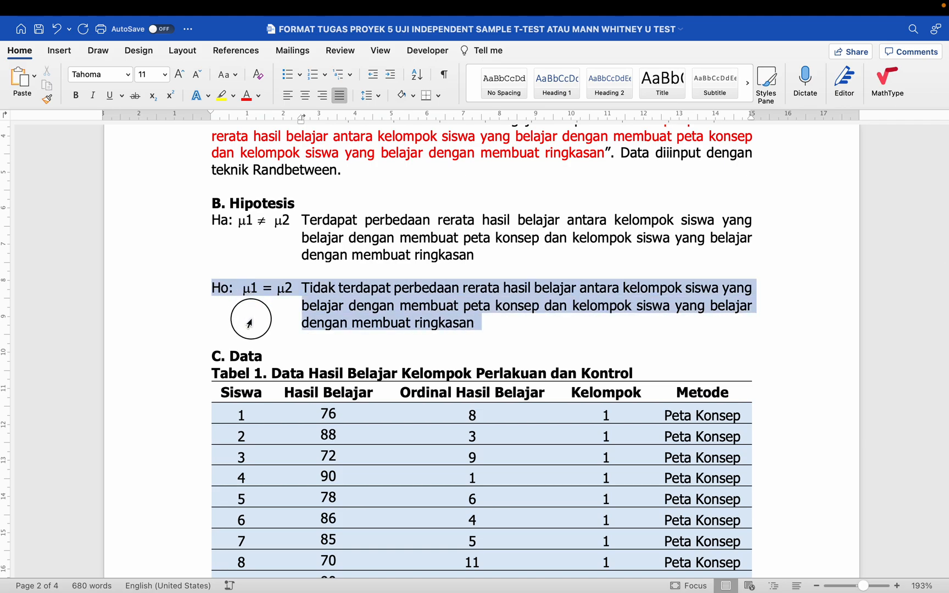
left_click(193, 359)
left_click(179, 343)
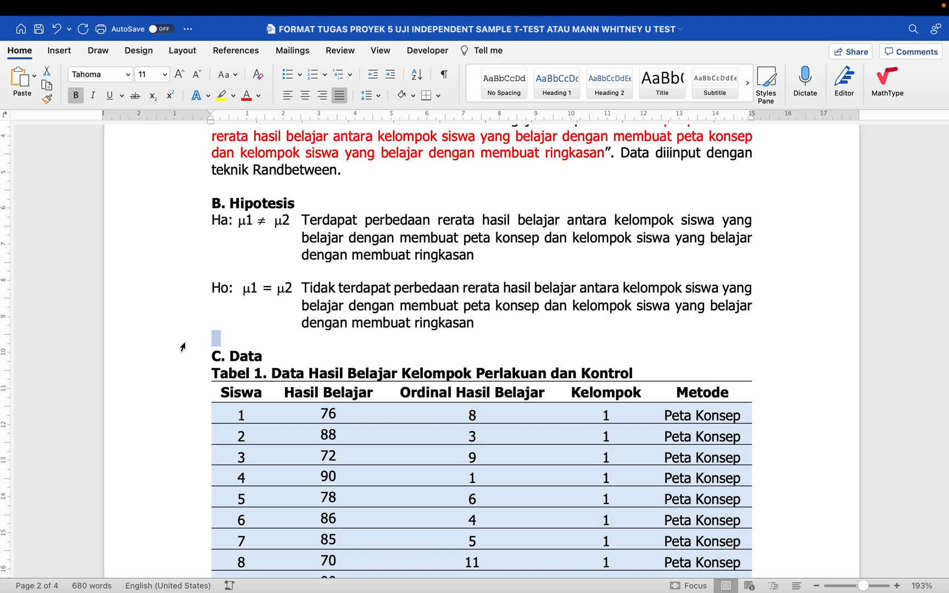
scroll(182, 345, "down", 2)
left_click(193, 307)
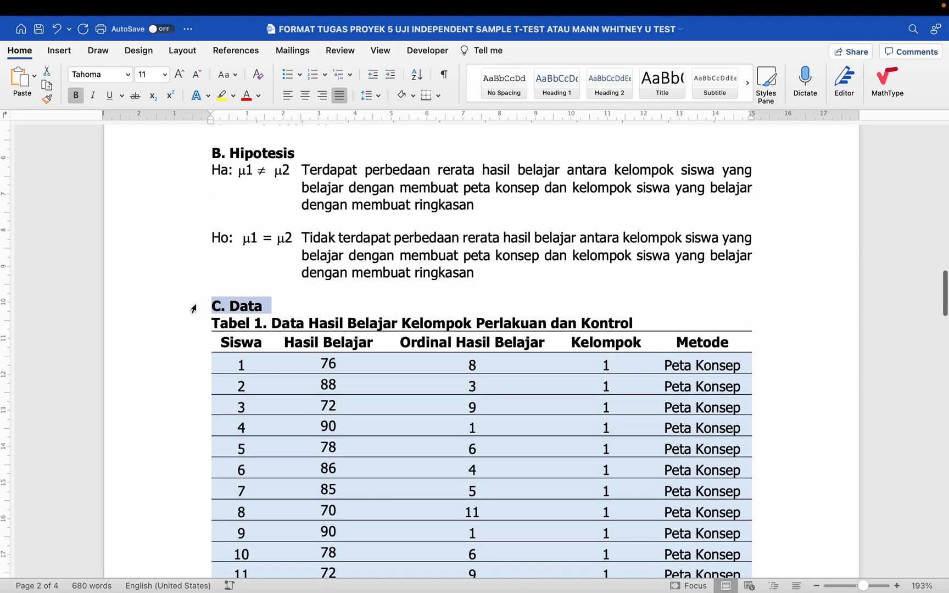
left_click(196, 325)
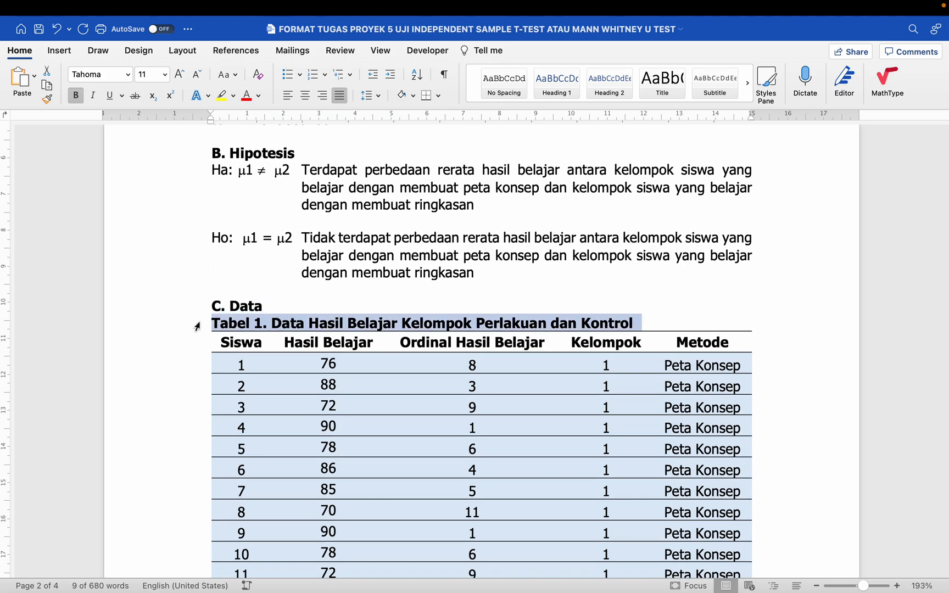
left_click_drag(201, 309, 202, 324)
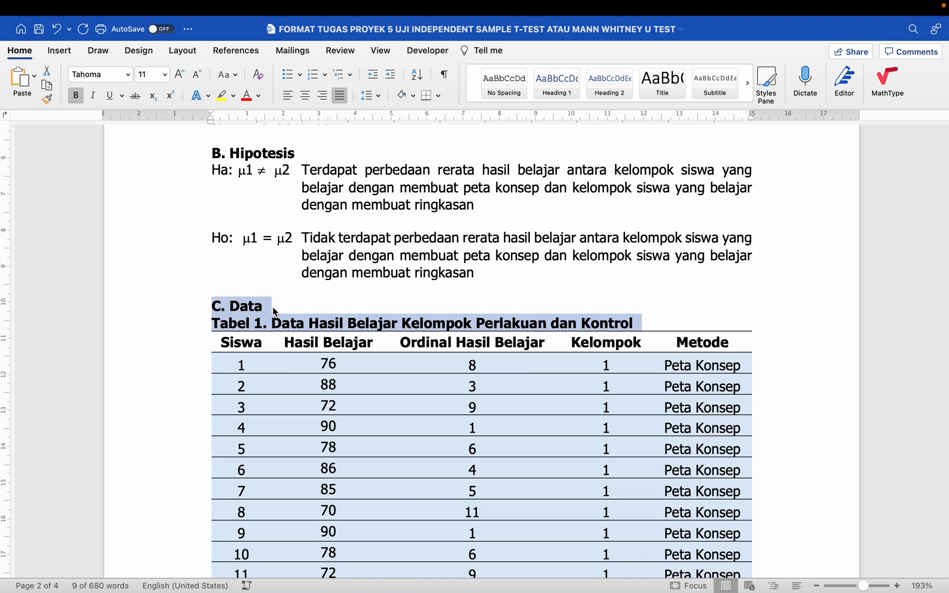
left_click(273, 309)
scroll(273, 311, "down", 2)
left_click(186, 287)
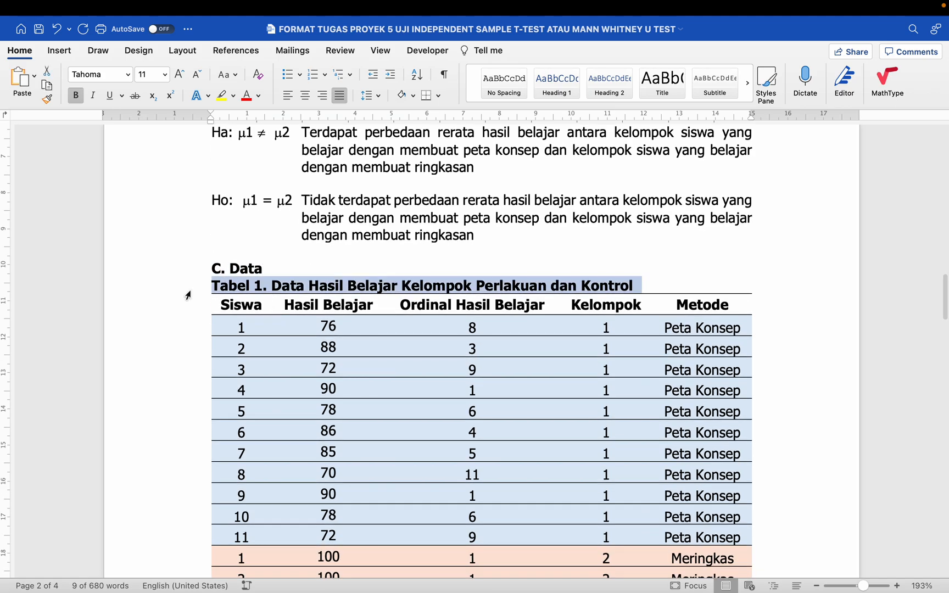
left_click(189, 307)
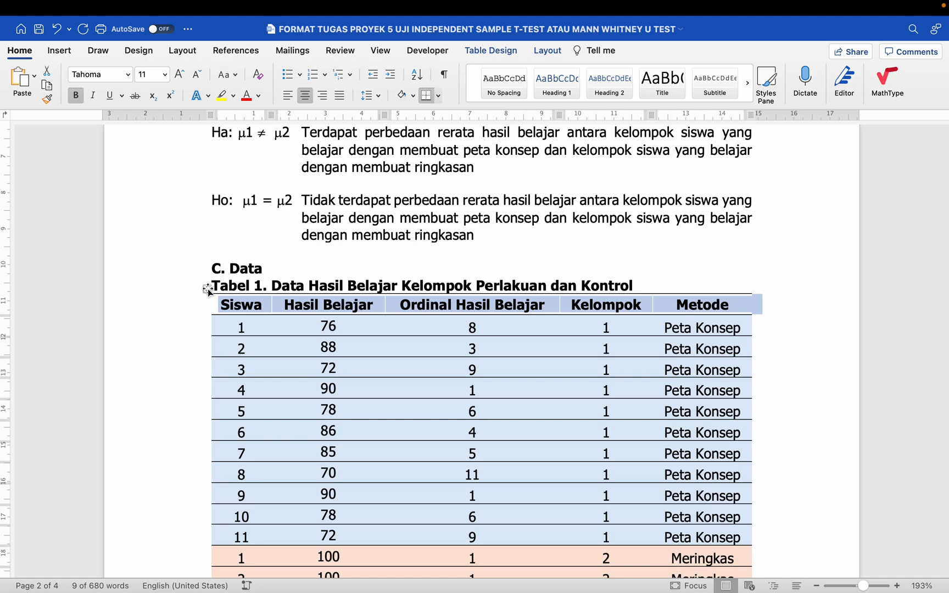
- Try widening Tabel 1's right edge and Metode column, then undo the change
left_click(207, 289)
left_click(264, 270)
scroll(260, 292, "down", 2)
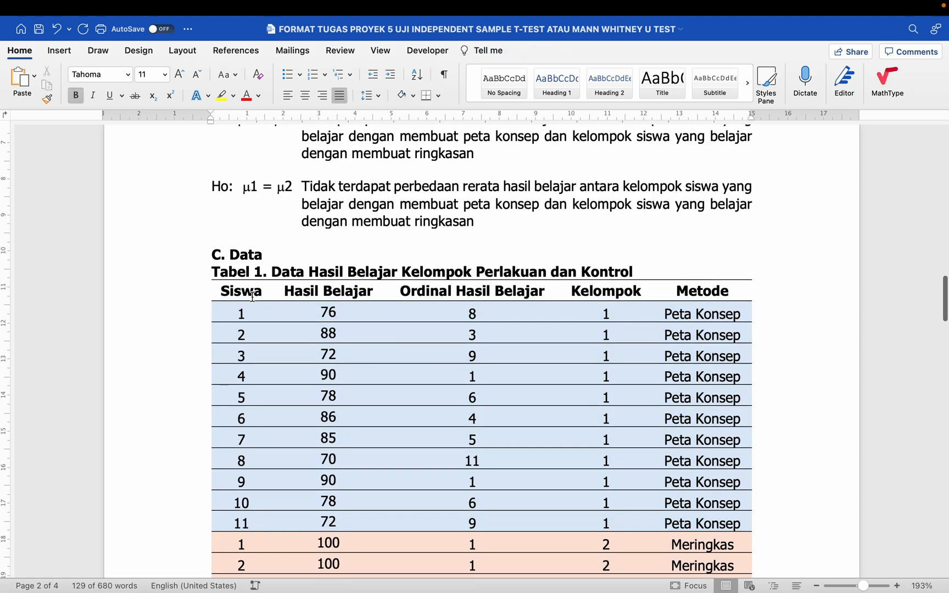
left_click(208, 262)
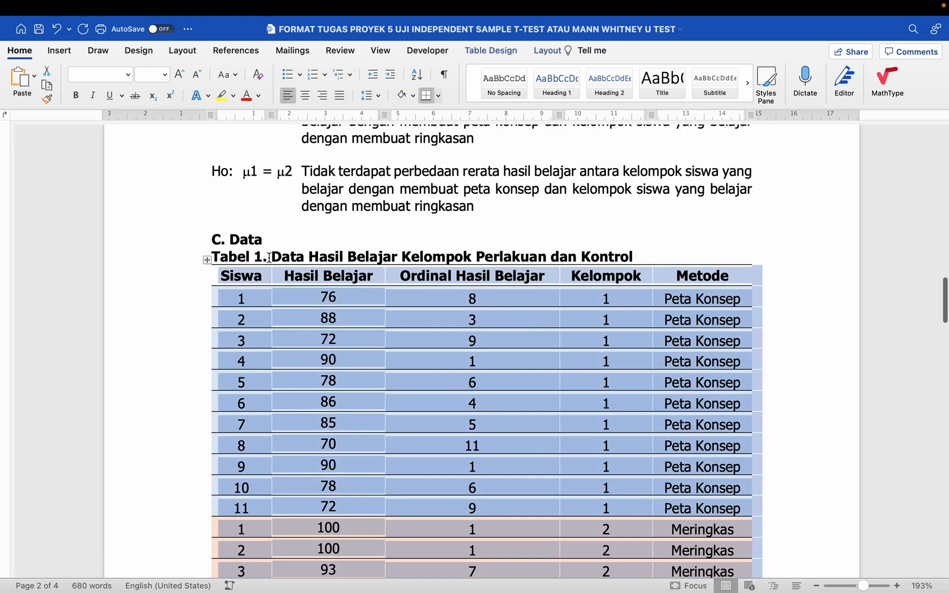
key("Left")
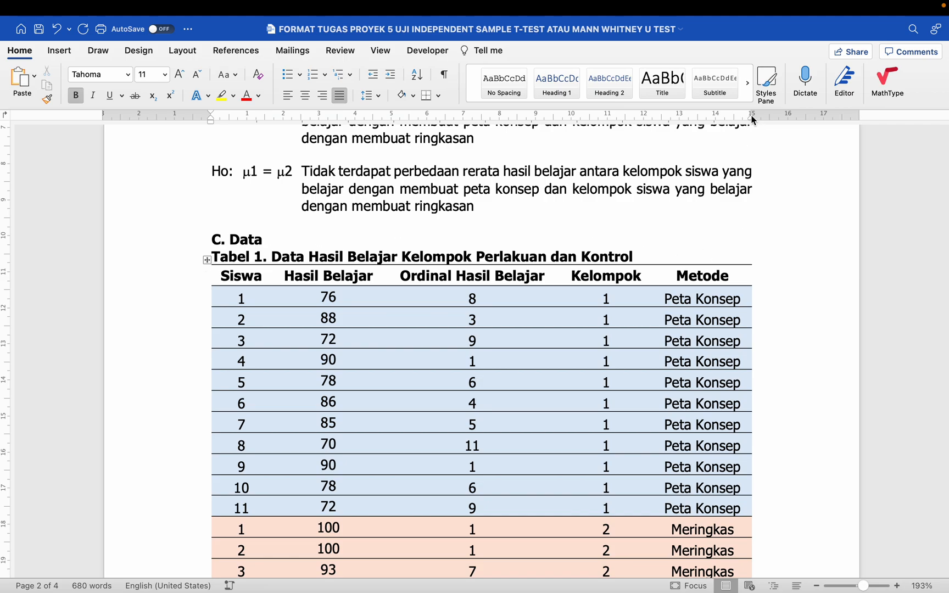
left_click_drag(751, 120, 751, 120)
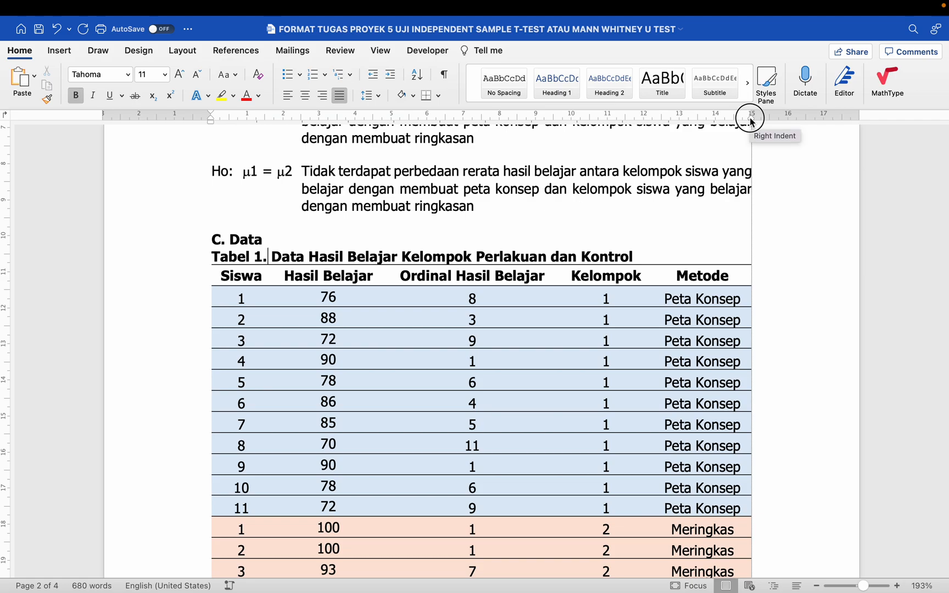
left_click_drag(751, 121, 753, 273)
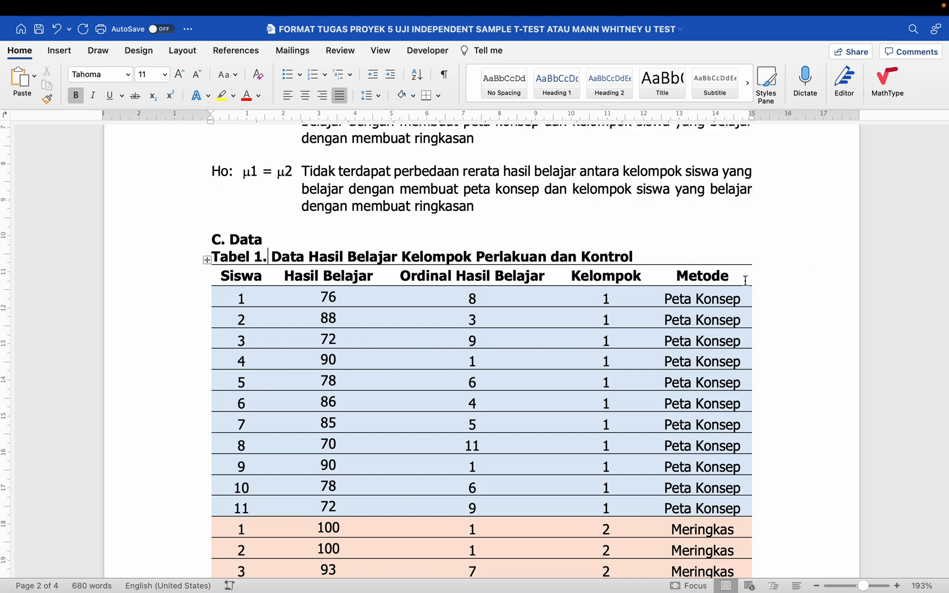
left_click_drag(750, 277, 778, 277)
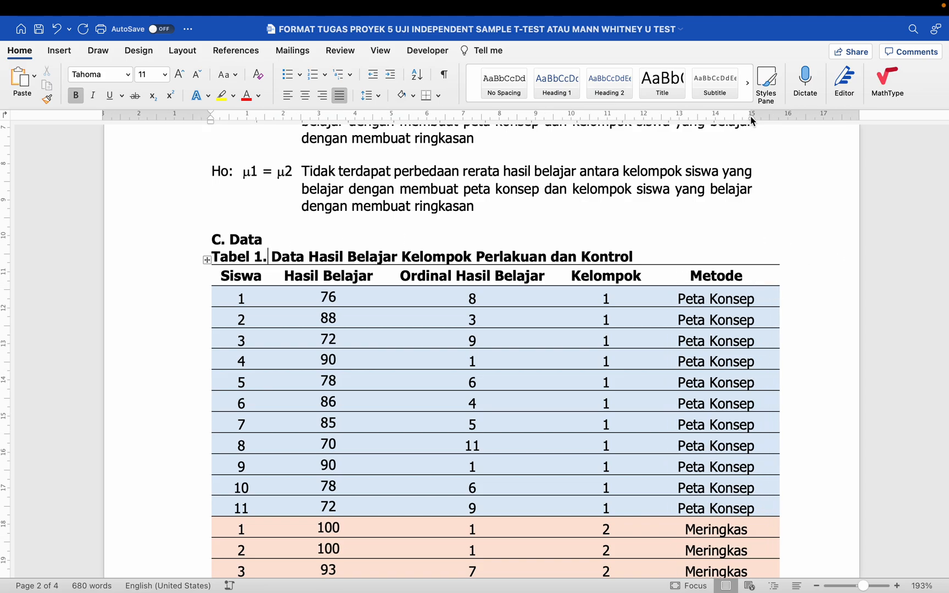
left_click_drag(752, 119, 751, 120)
key("super+z")
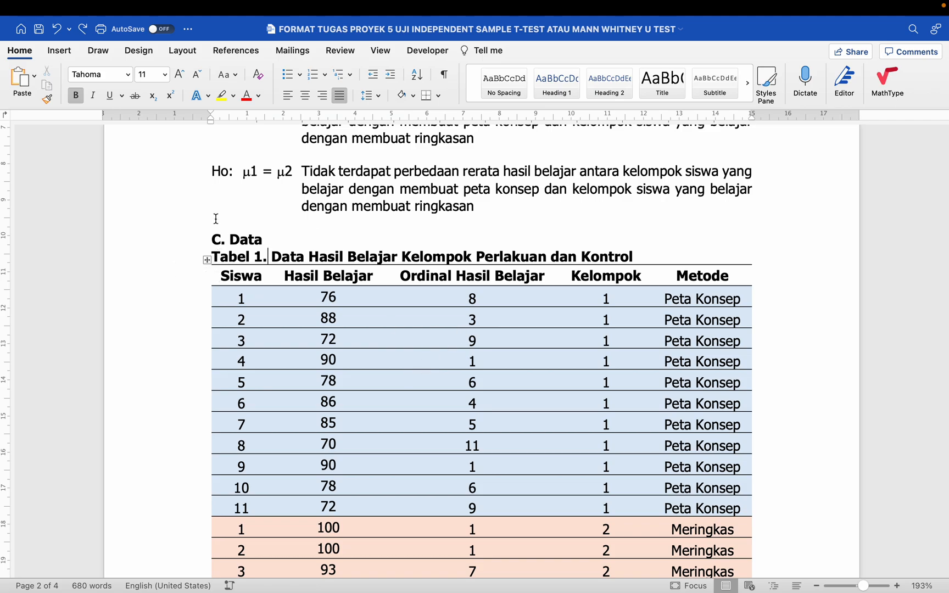
- Drag Tabel 1's left border past the margin to widen the Siswa column
left_click_drag(212, 123, 212, 124)
left_click_drag(211, 276, 194, 276)
left_click_drag(210, 122, 212, 213)
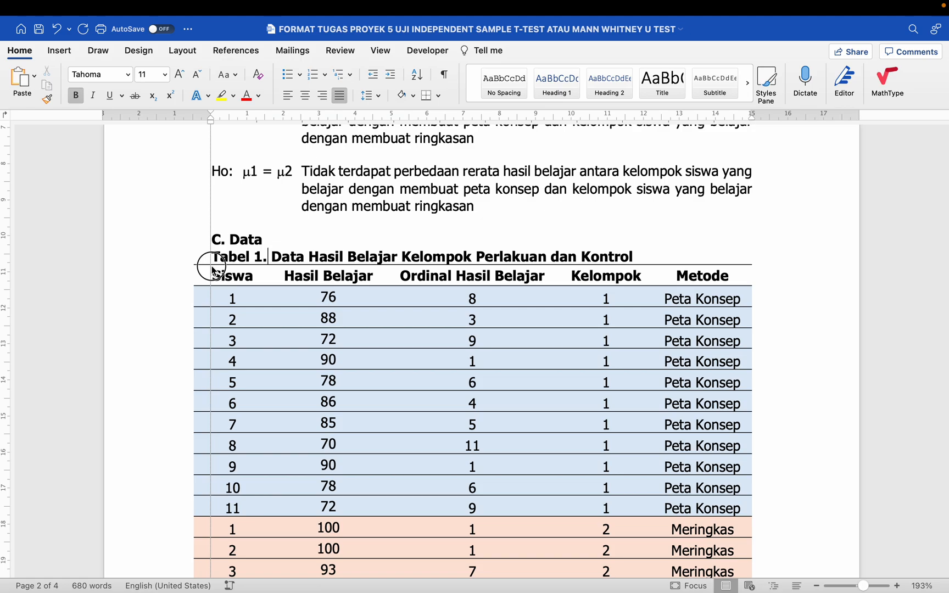
left_click_drag(213, 270, 211, 261)
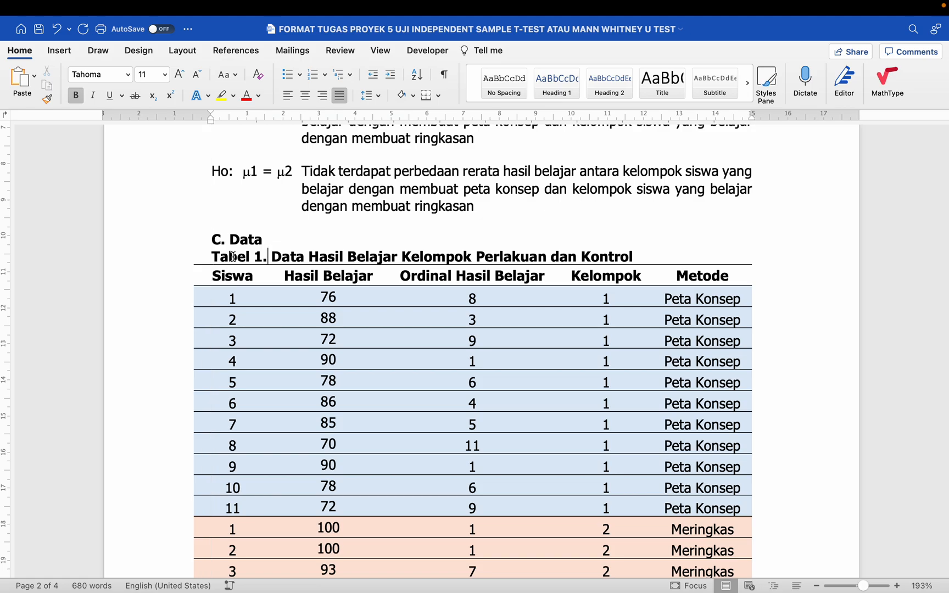
- Undo the left-border change and centre-align the contents of Tabel 1
key("super+z")
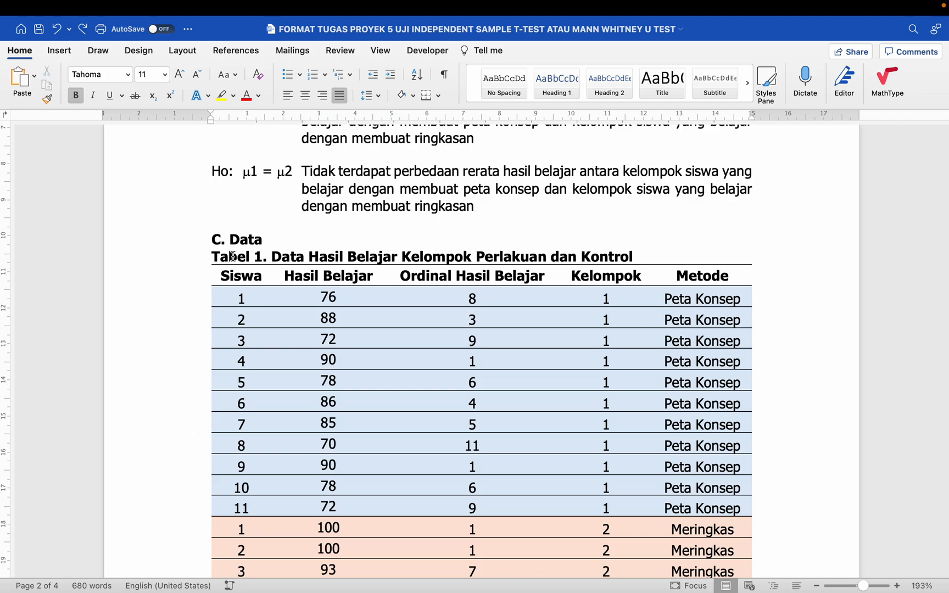
scroll(233, 256, "down", 10)
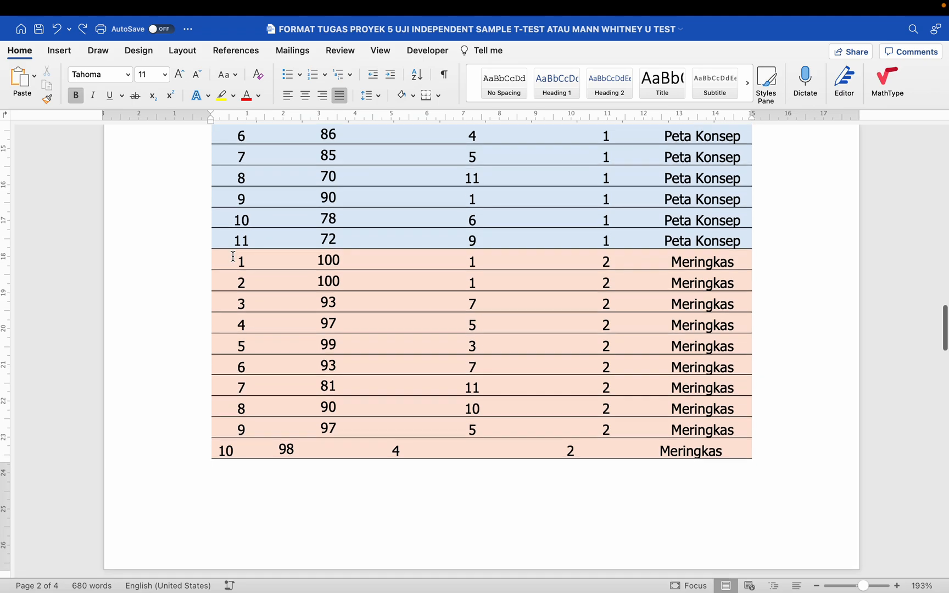
scroll(233, 256, "down", 5)
scroll(278, 305, "down", 4)
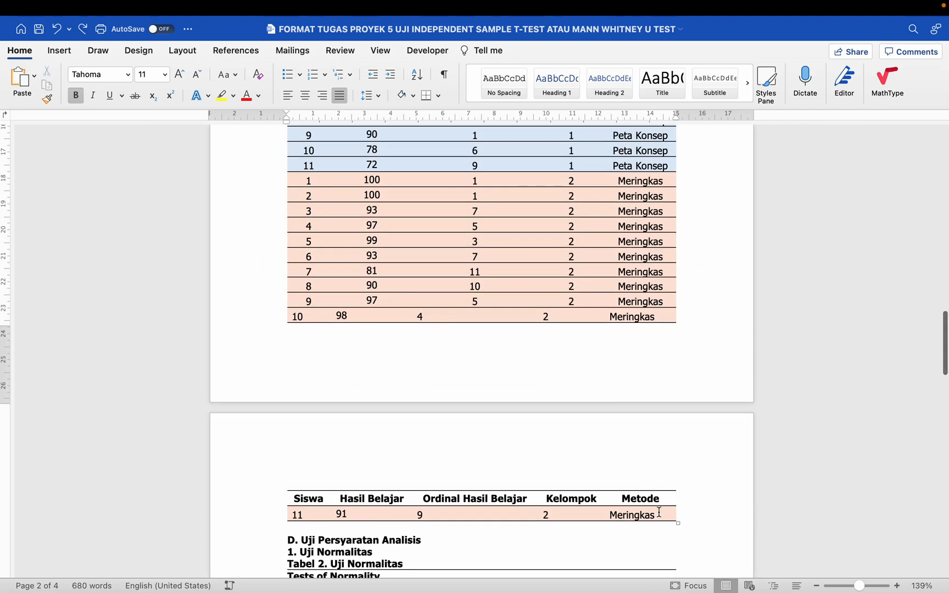
left_click(655, 514)
scroll(655, 514, "up", 15)
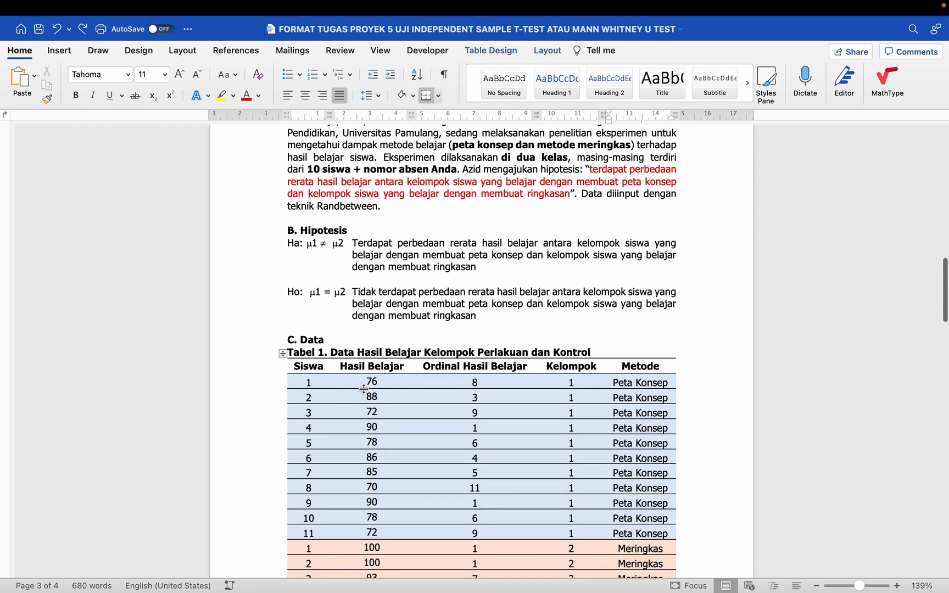
left_click_drag(308, 367, 640, 566)
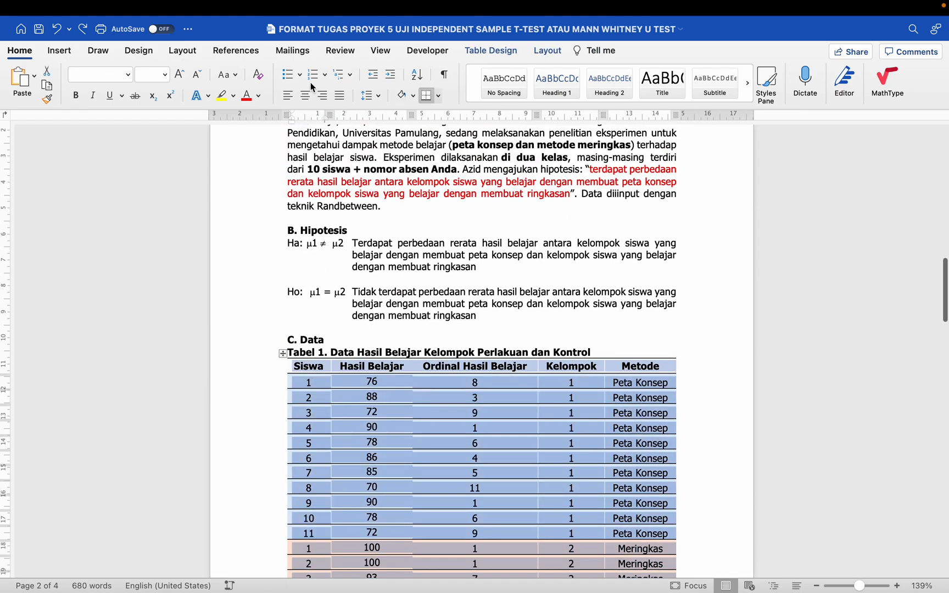
left_click(304, 97)
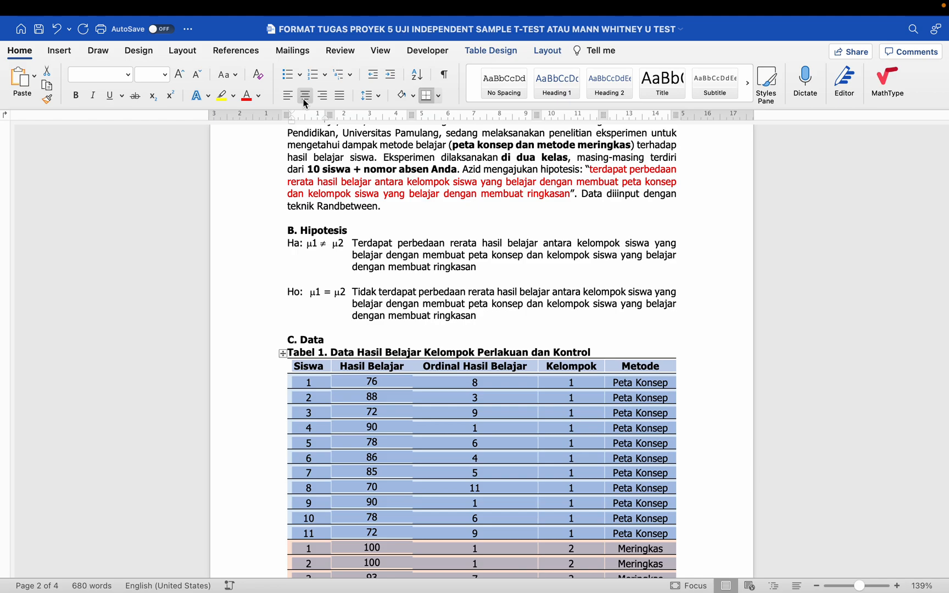
scroll(376, 280, "down", 15)
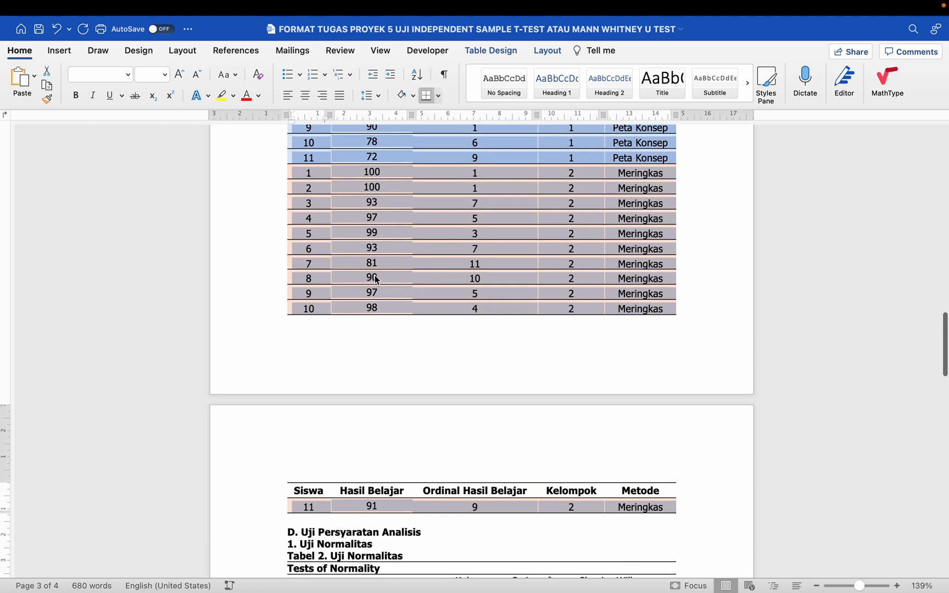
scroll(376, 280, "up", 10)
- Try left, right and justified alignment on the Siswa column, settling on centred
left_click(362, 270)
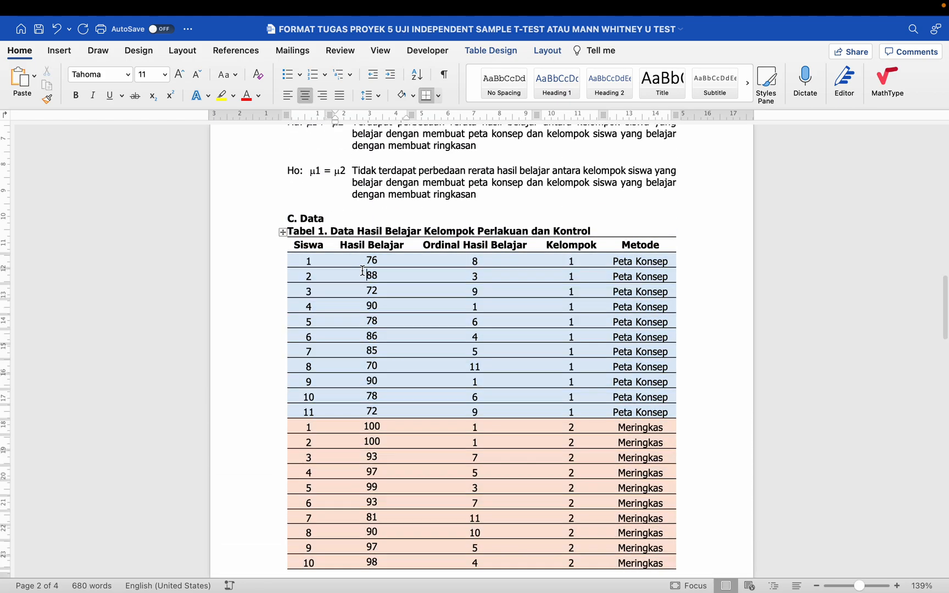
scroll(362, 270, "up", 4)
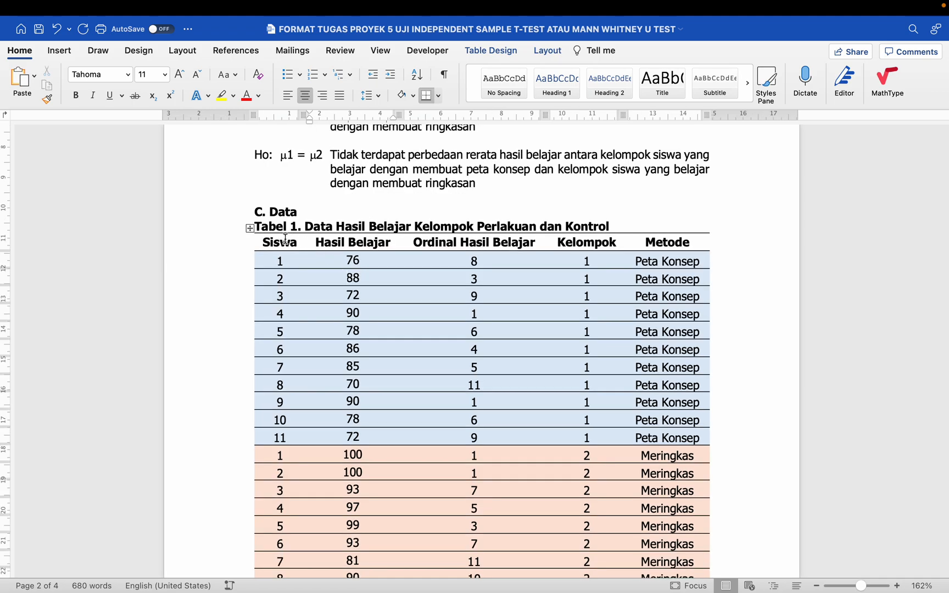
left_click(283, 227)
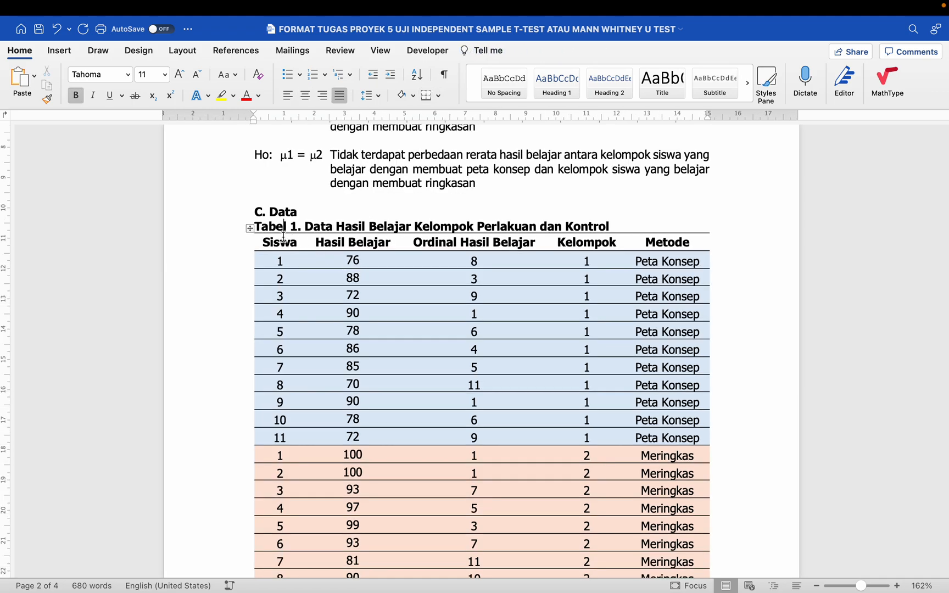
left_click(283, 227)
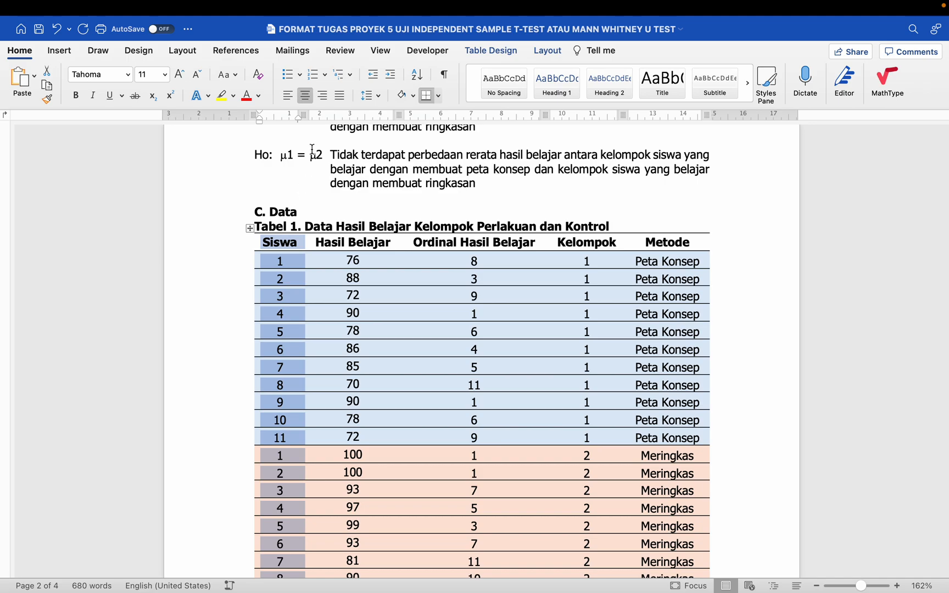
left_click(287, 97)
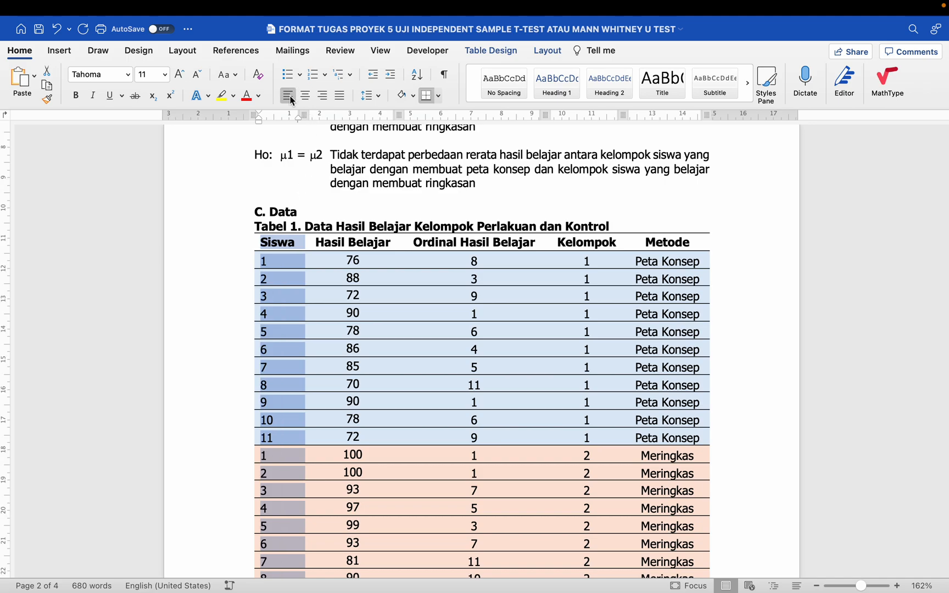
left_click(323, 97)
left_click(340, 98)
left_click(306, 97)
left_click(330, 329)
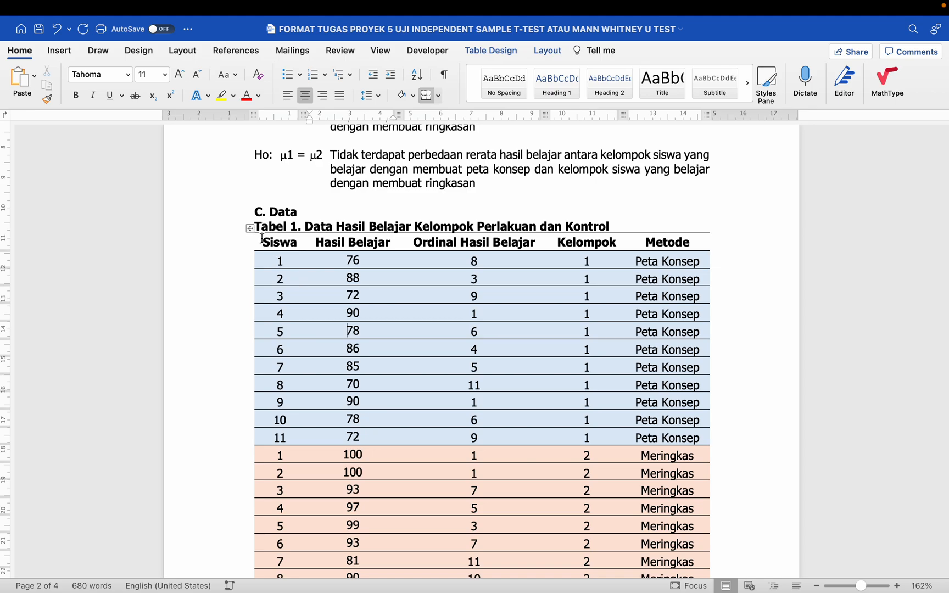
- Vertically centre the text in all Tabel 1 cells with Table Layout Align Center
left_click(250, 228)
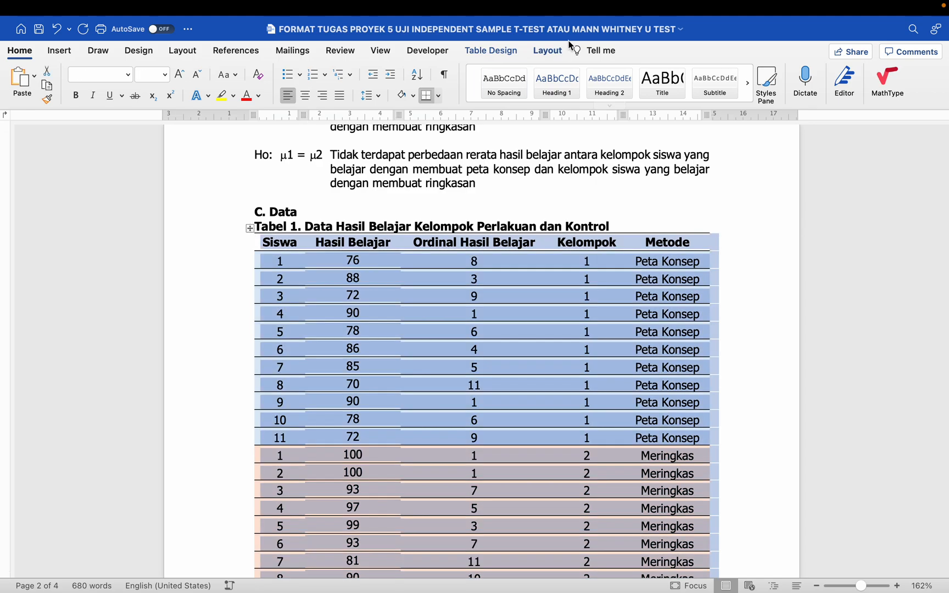
left_click(547, 50)
left_click(702, 85)
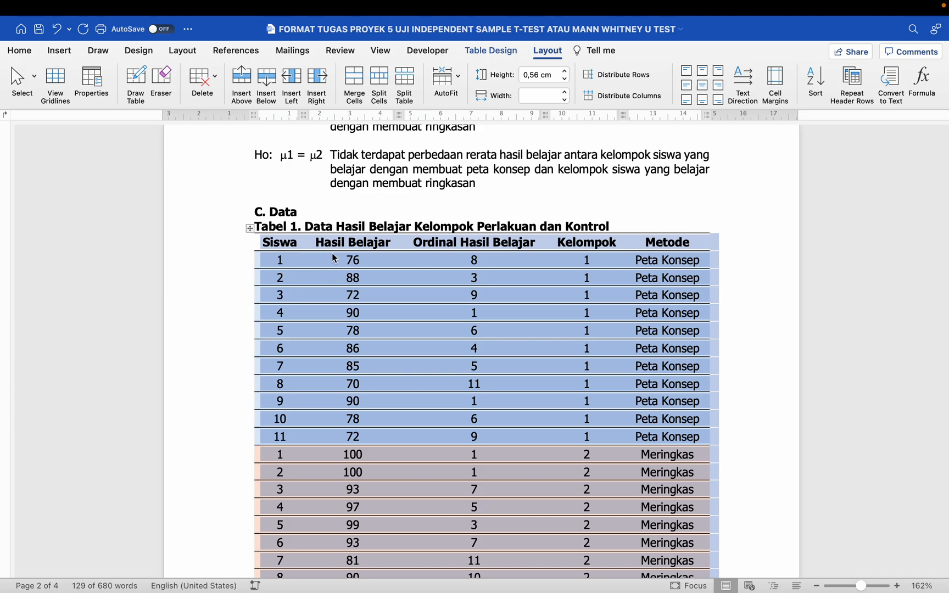
left_click(415, 206)
scroll(416, 206, "down", 5)
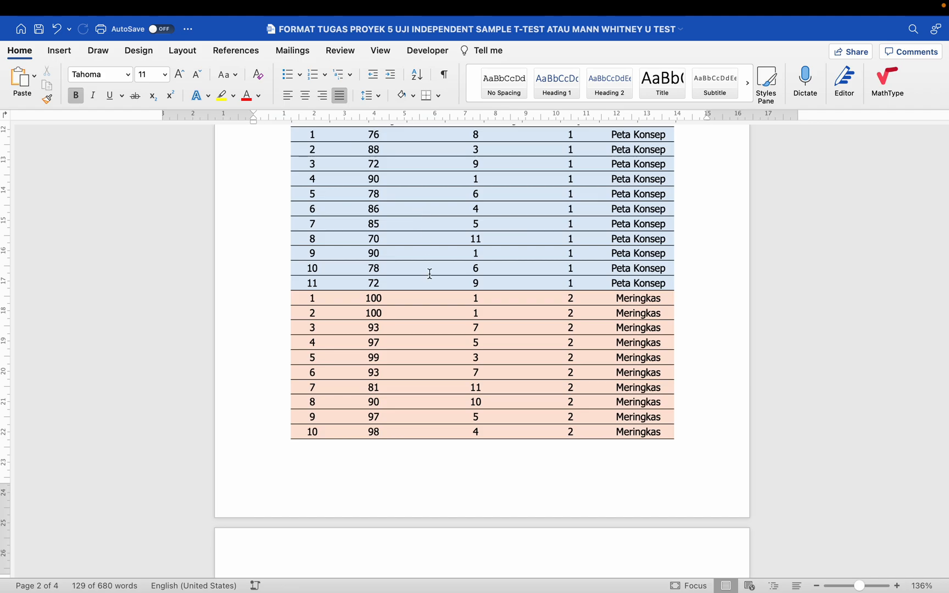
scroll(427, 273, "up", 3)
scroll(429, 273, "up", 2)
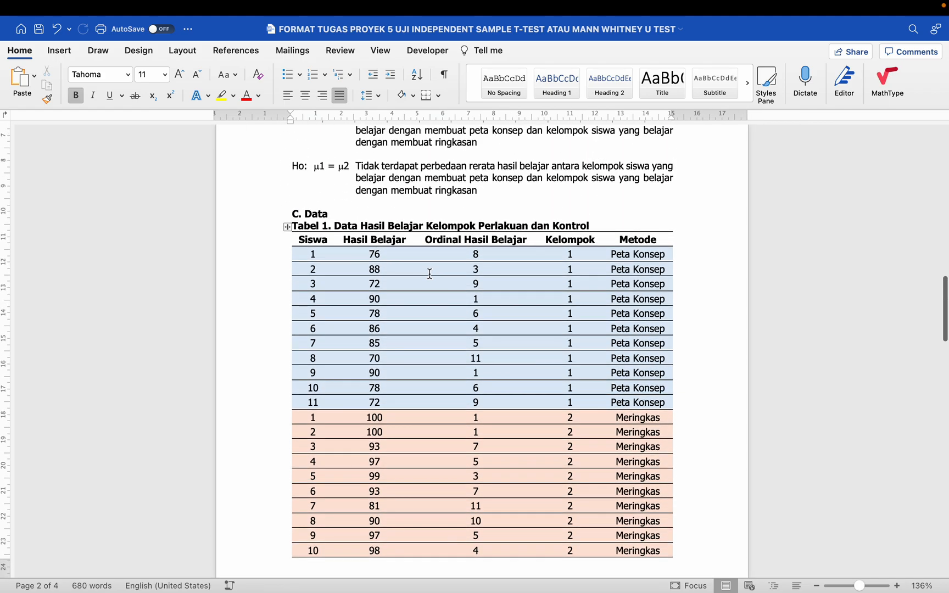
scroll(430, 274, "down", 10)
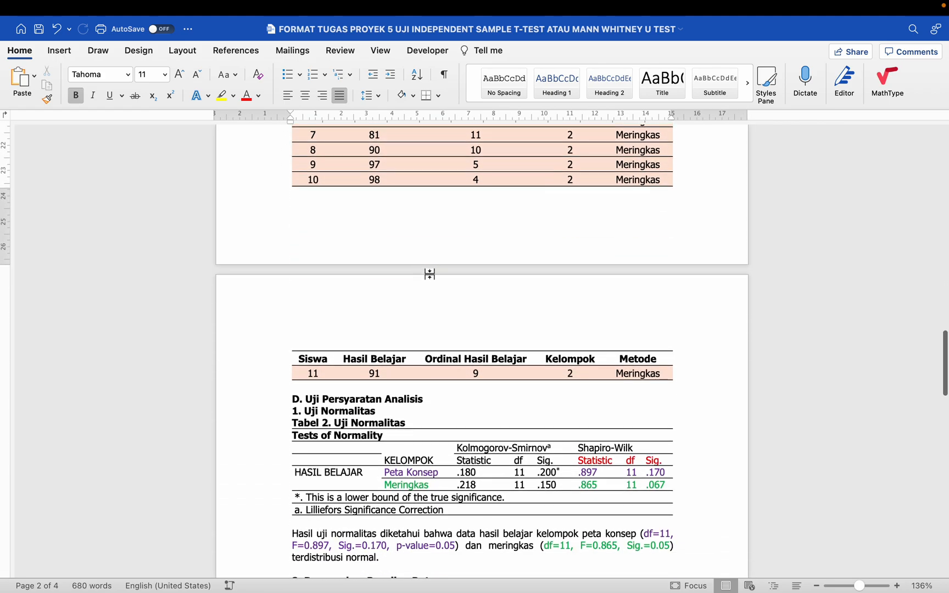
scroll(429, 273, "down", 1)
scroll(429, 273, "up", 5)
scroll(389, 291, "down", 3)
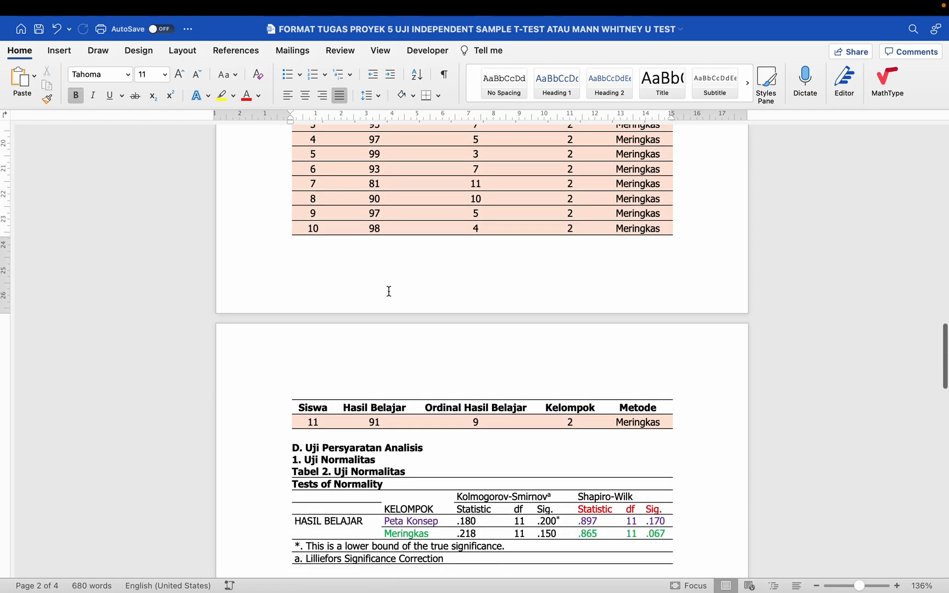
scroll(334, 391, "up", 10)
scroll(324, 308, "down", 12)
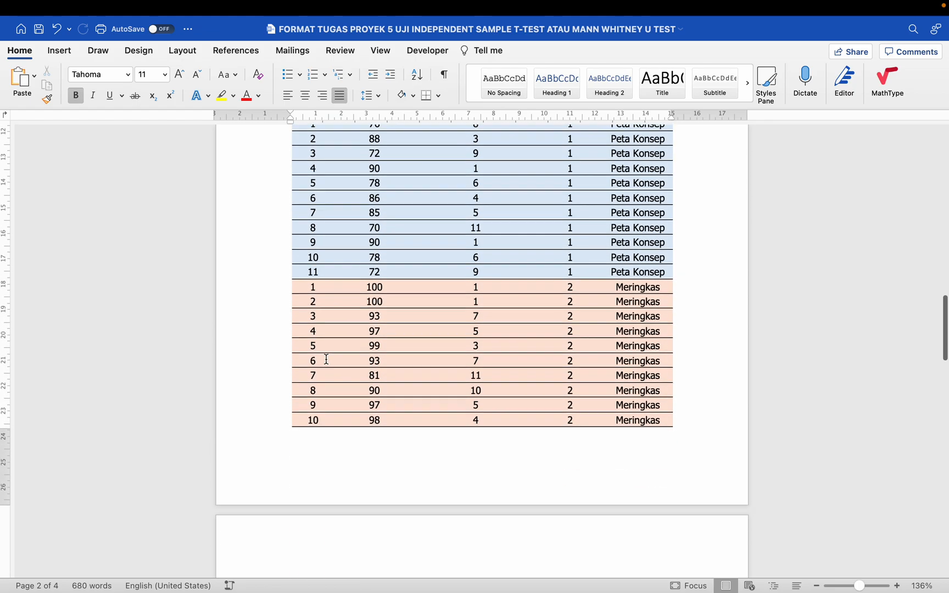
scroll(326, 359, "up", 10)
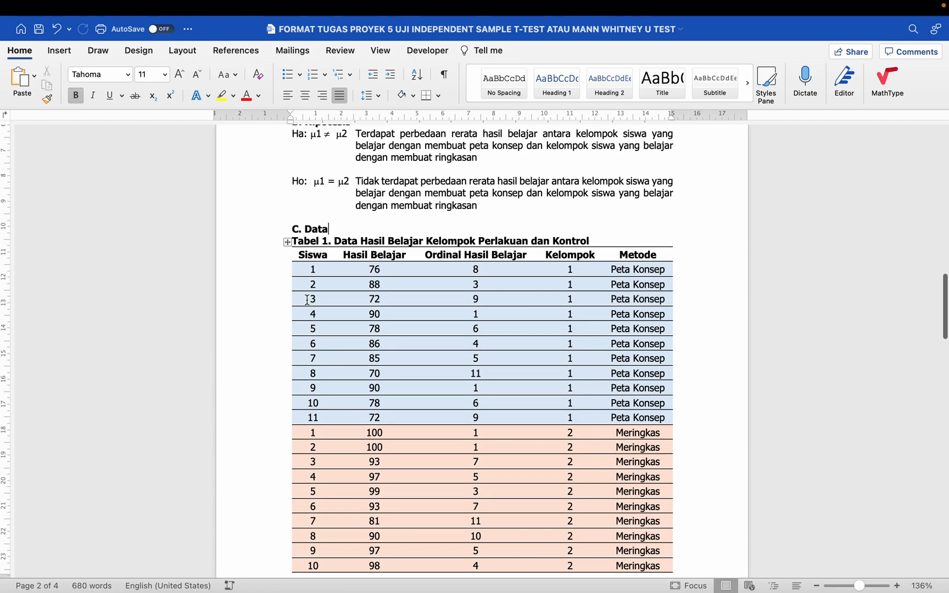
left_click(277, 258)
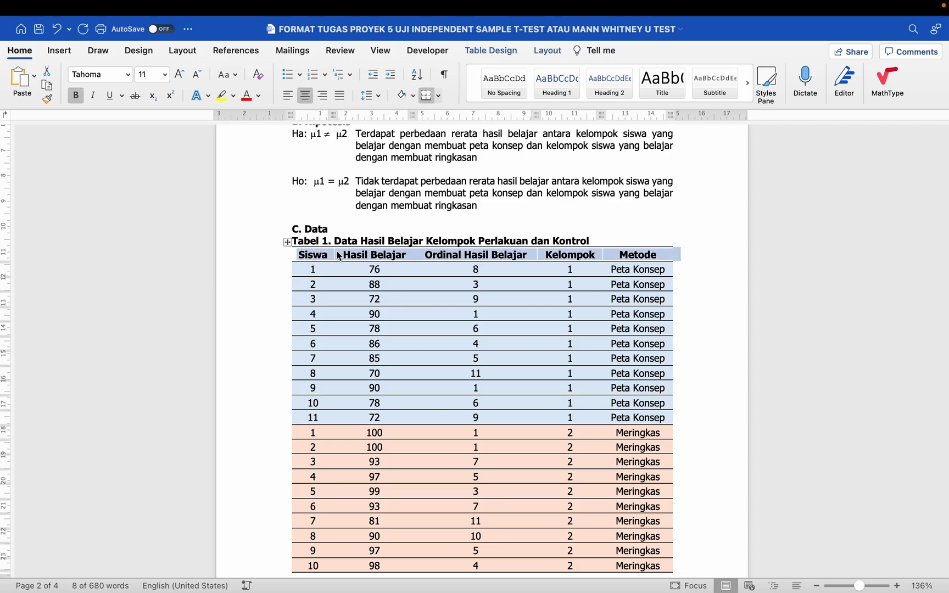
scroll(390, 258, "down", 8)
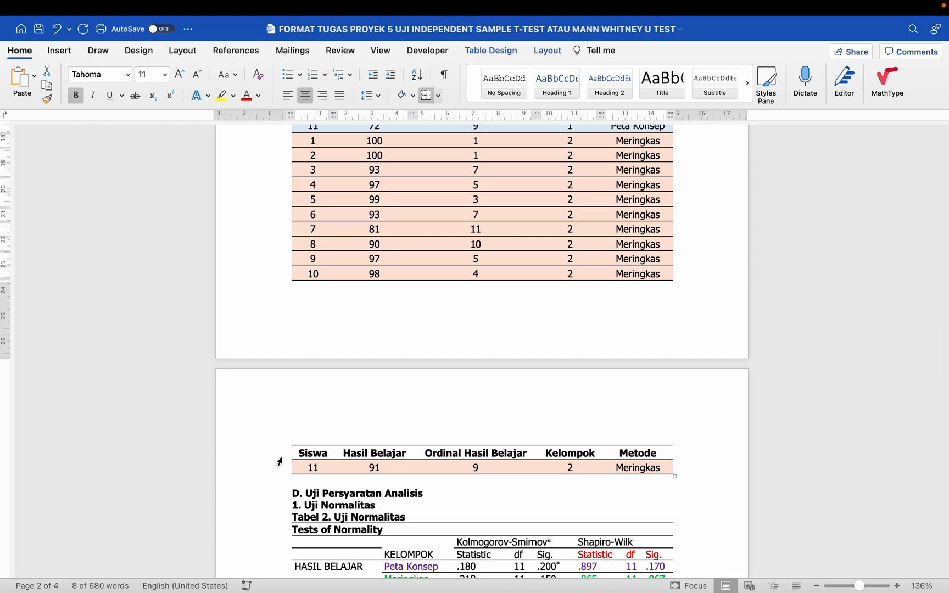
scroll(279, 461, "up", 10)
scroll(279, 462, "down", 10)
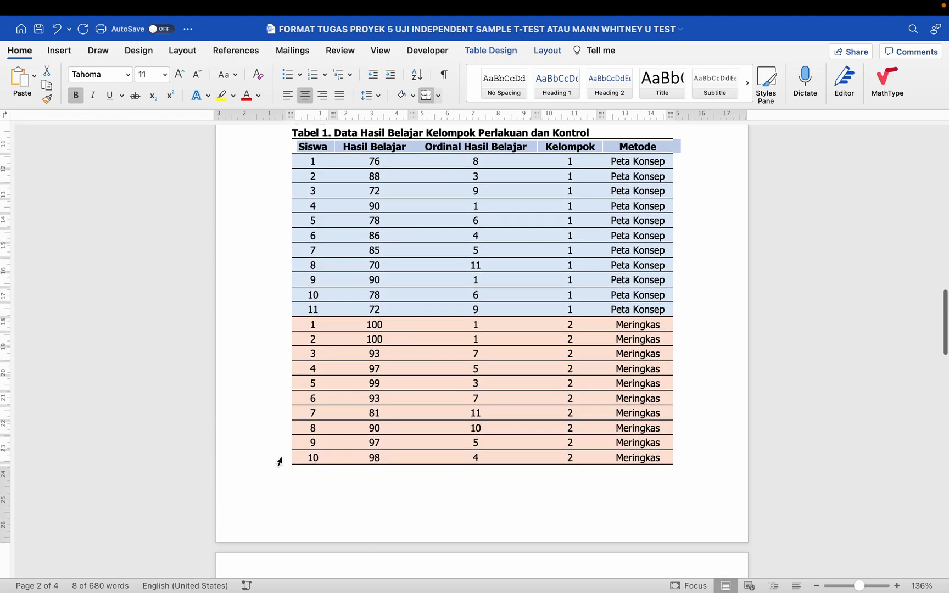
scroll(305, 432, "up", 5)
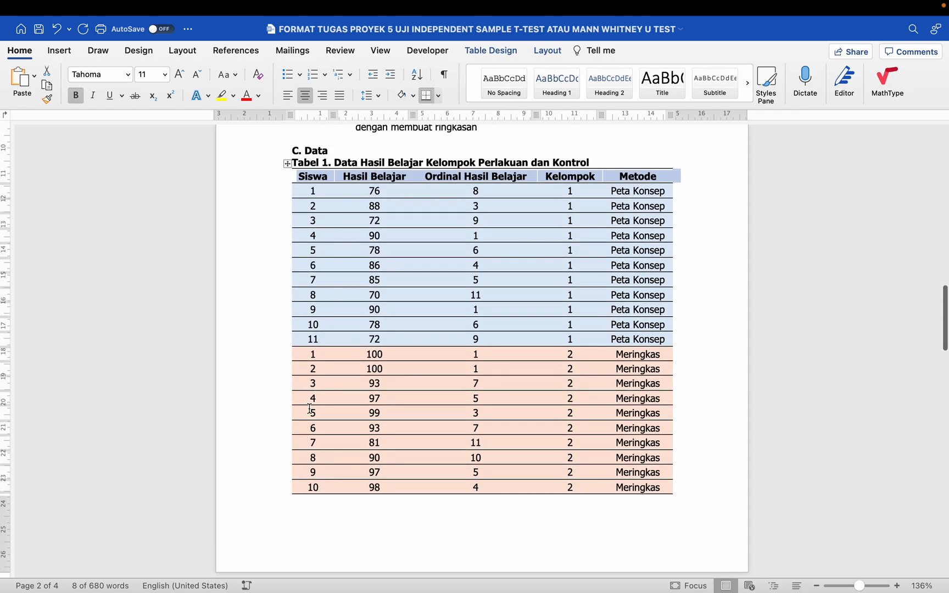
scroll(311, 420, "down", 5)
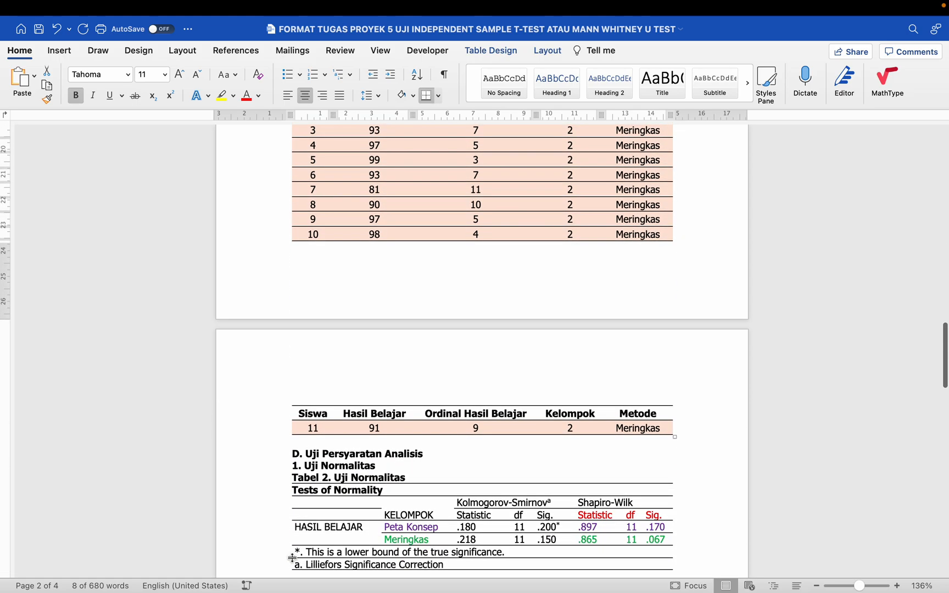
scroll(297, 505, "up", 3)
scroll(297, 505, "up", 4)
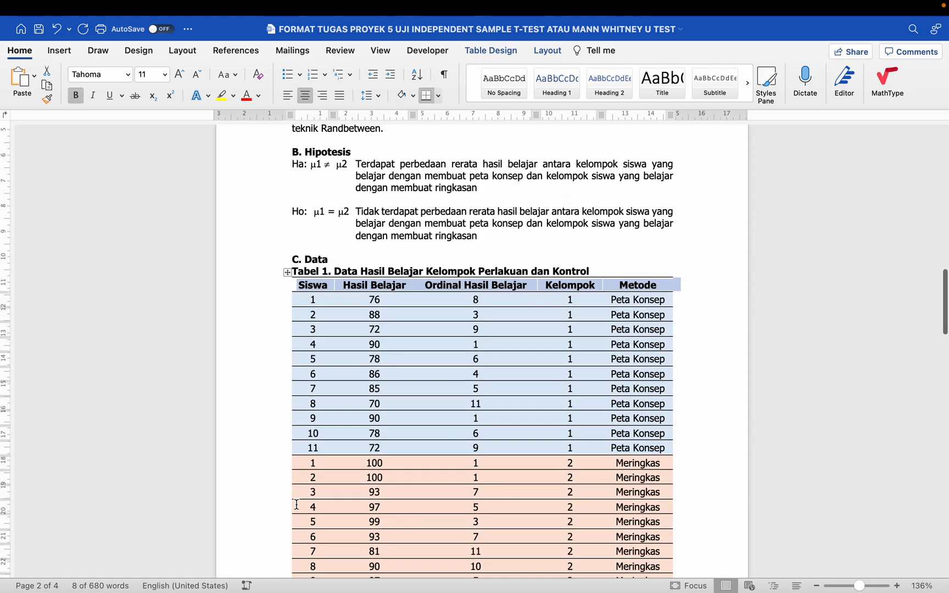
left_click(359, 286)
left_click(324, 246)
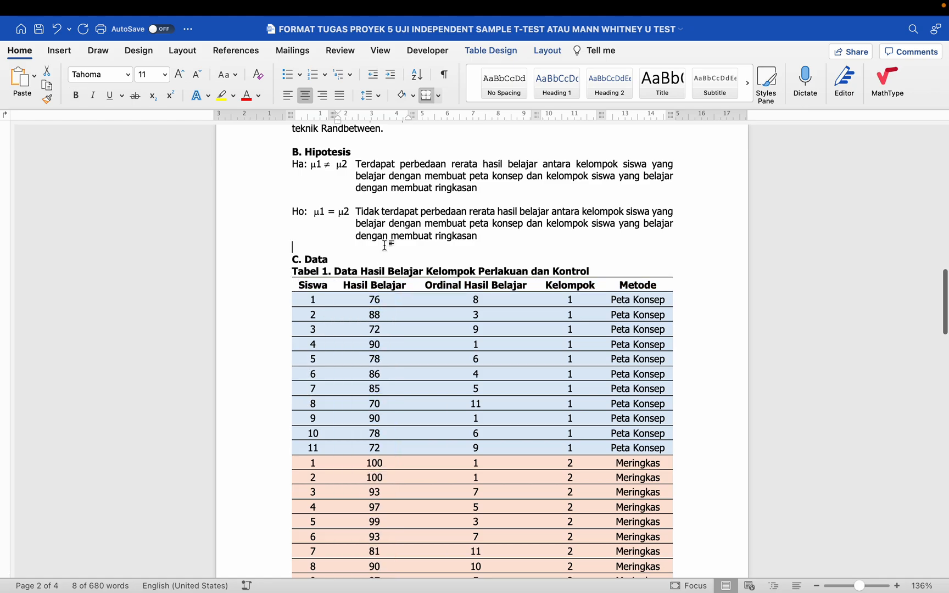
left_click(273, 286)
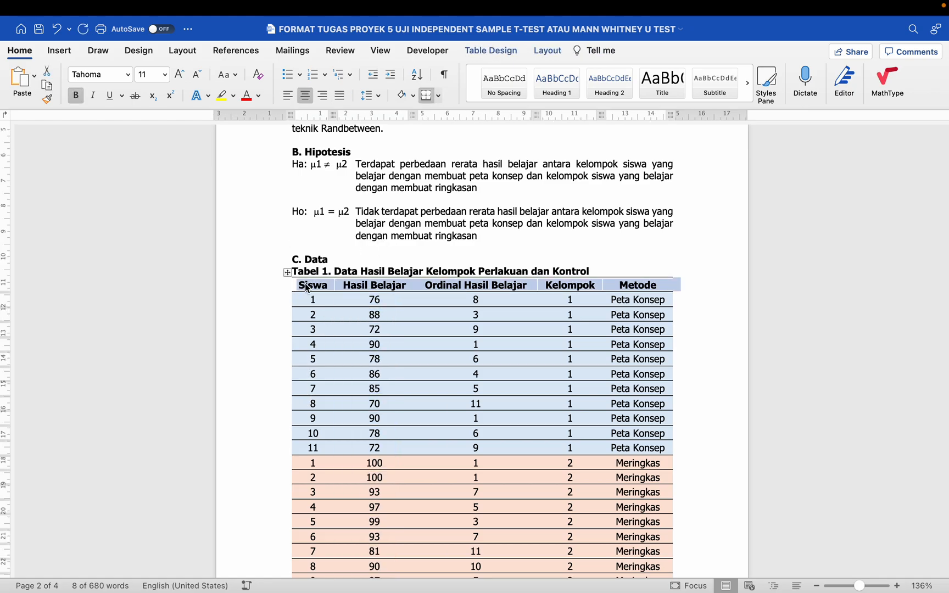
left_click(382, 215)
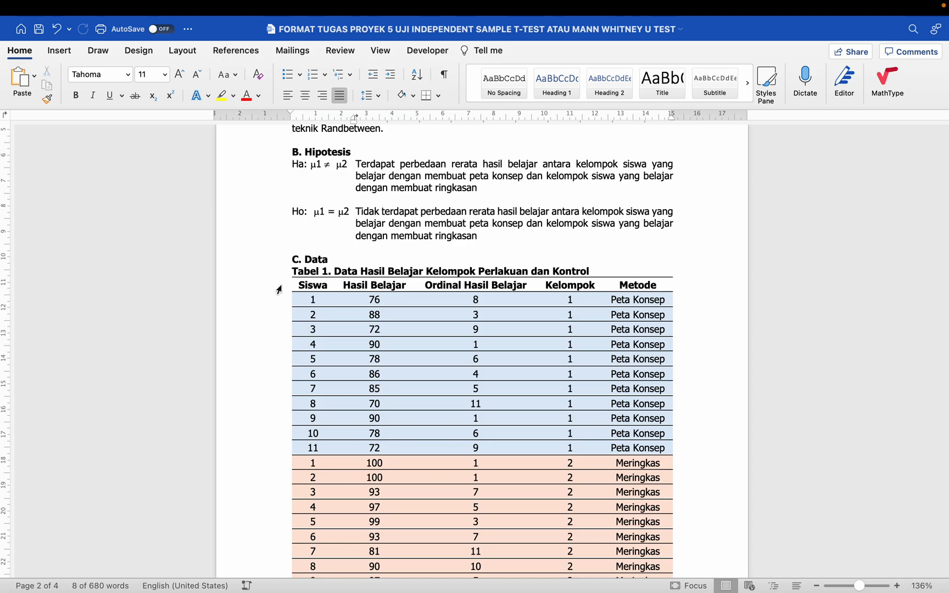
left_click(279, 286)
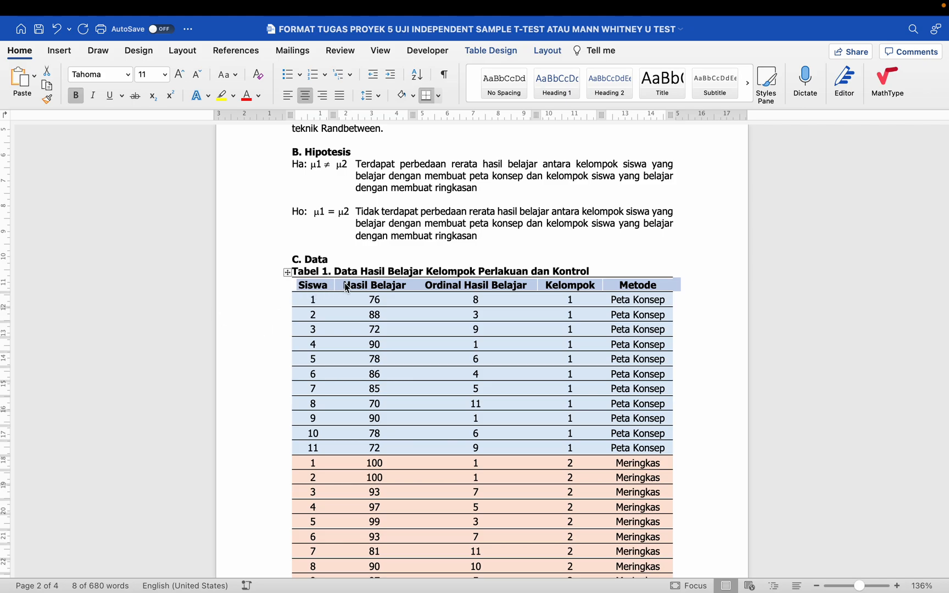
right_click(347, 287)
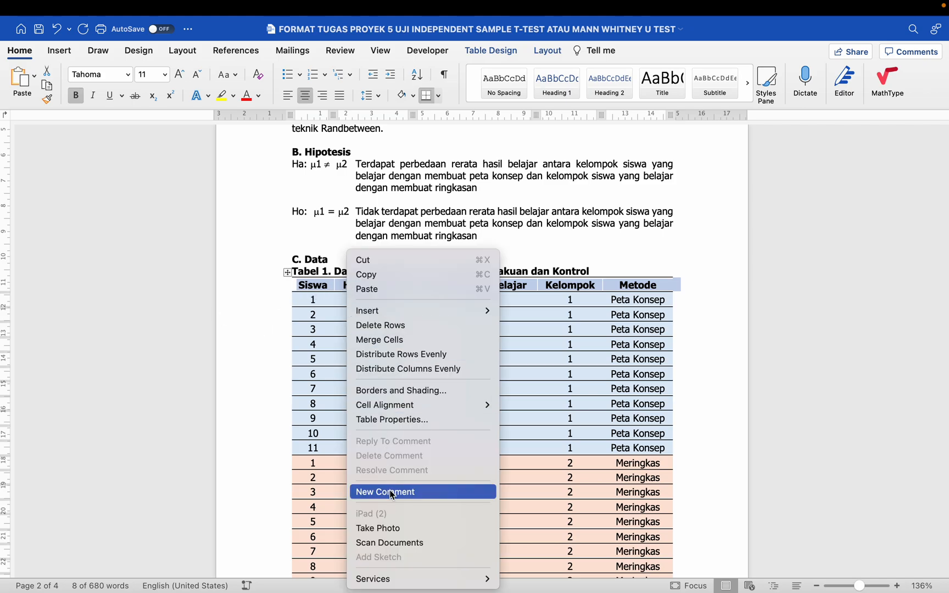
left_click(401, 420)
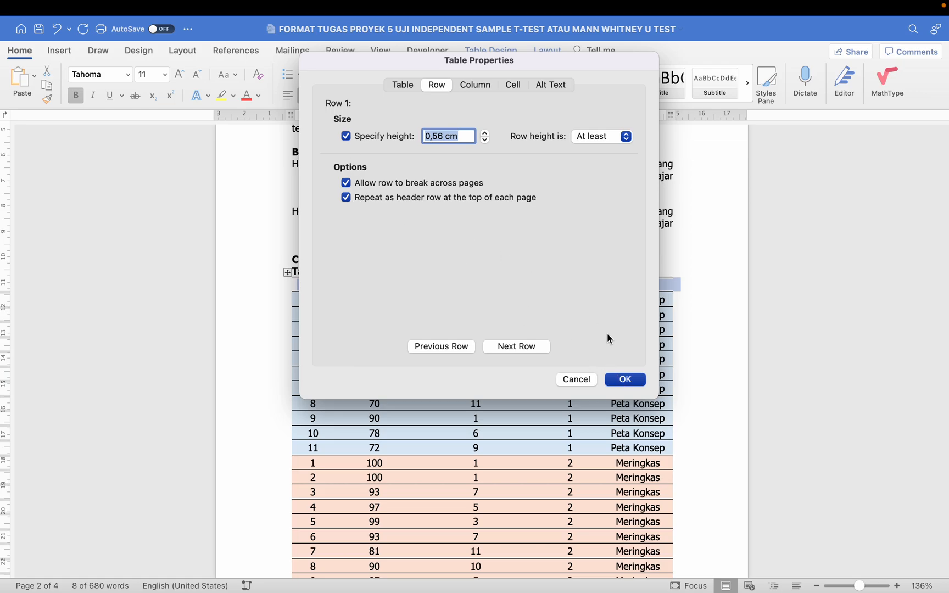
left_click(626, 380)
left_click(585, 254)
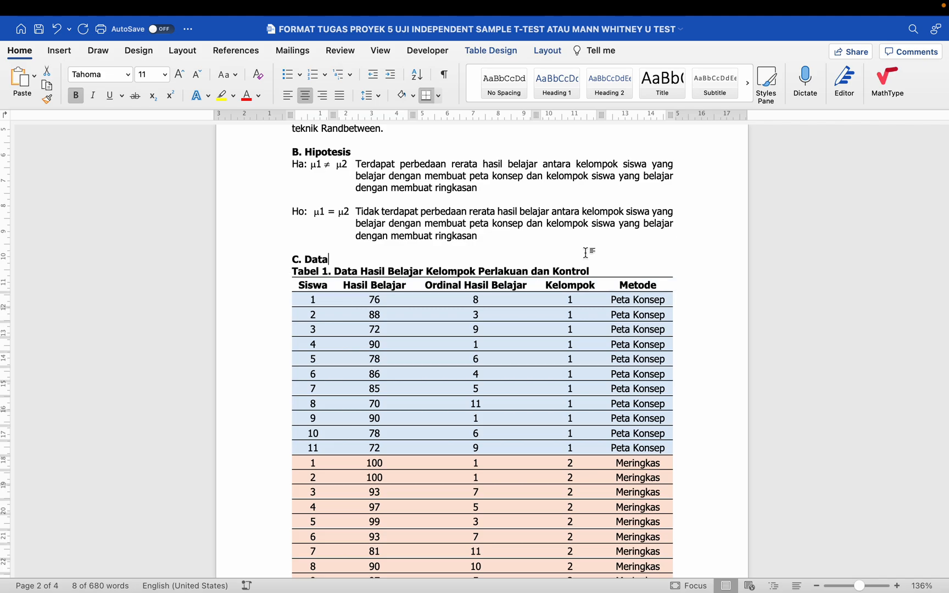
scroll(586, 254, "down", 2)
scroll(585, 253, "down", 15)
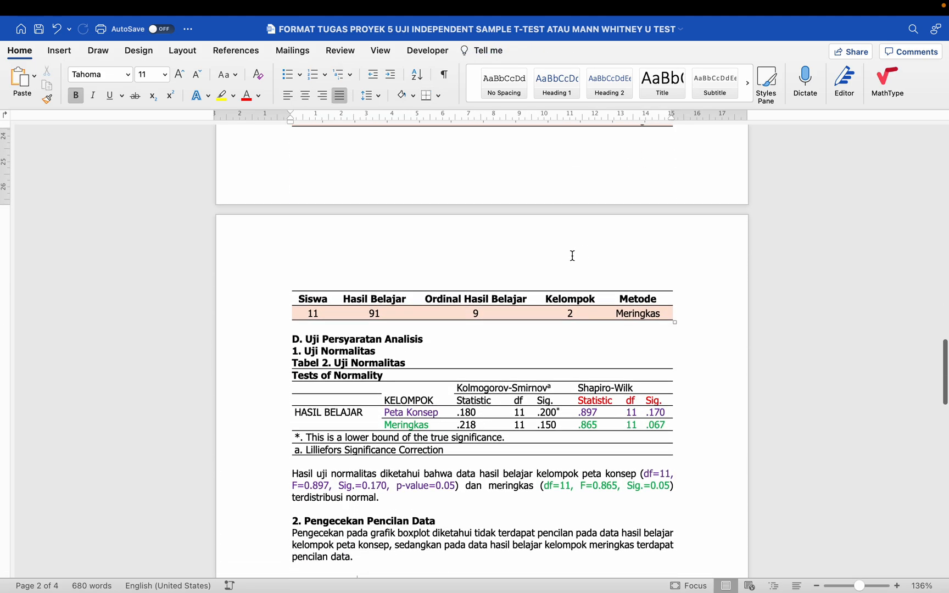
scroll(492, 309, "down", 1)
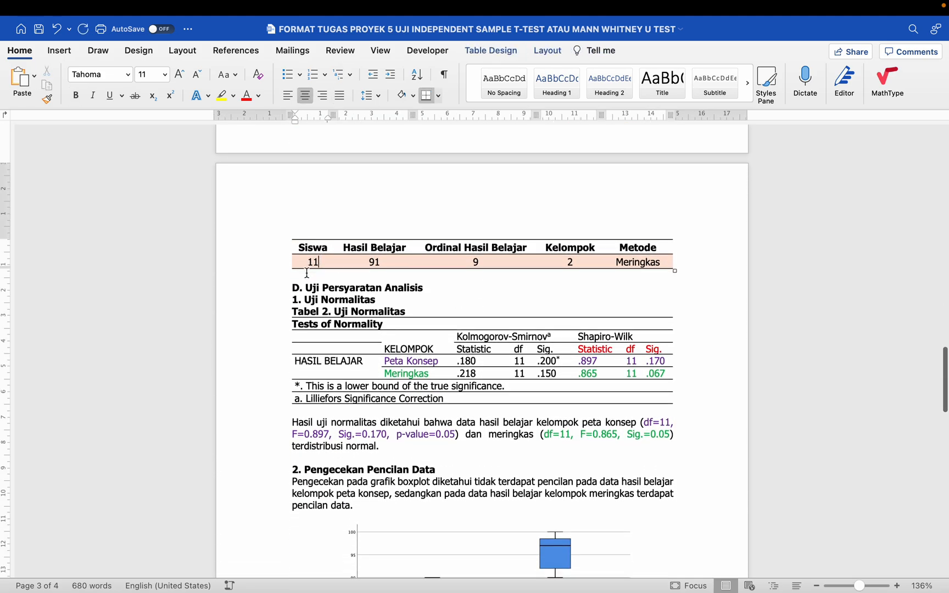
left_click(273, 277)
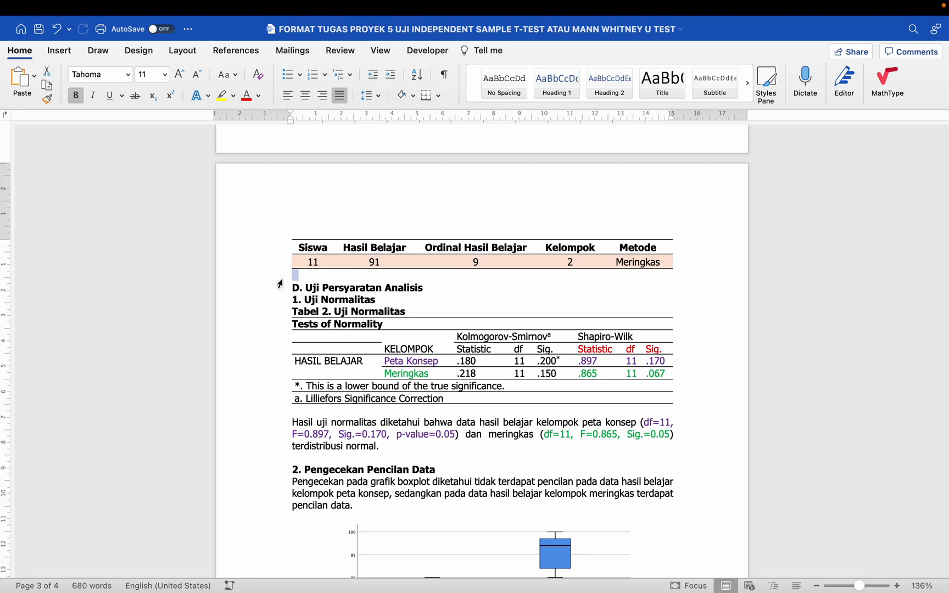
left_click(286, 283)
left_click_drag(288, 300, 368, 298)
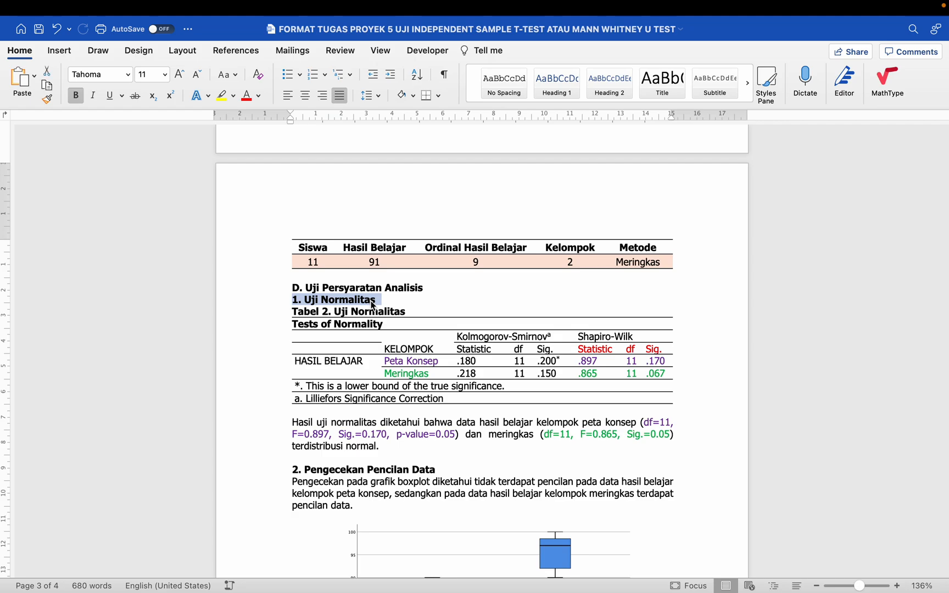
left_click(289, 311)
left_click_drag(289, 311, 415, 322)
scroll(416, 322, "down", 2)
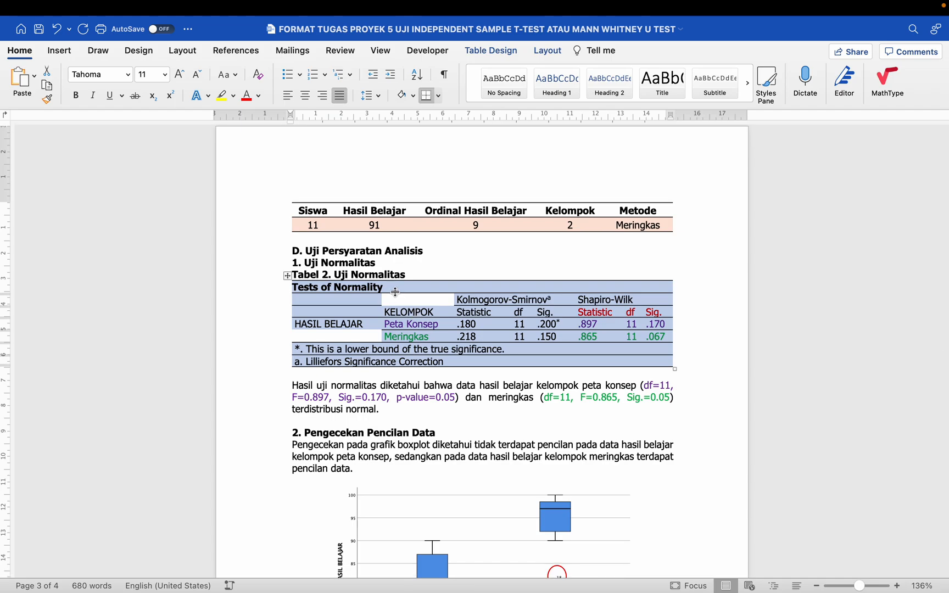
- Cut the 'Hasil uji normalitas…' paragraph and paste it on a new line under 1. Uji Normalitas
left_click_drag(291, 389, 393, 409)
key("super+c")
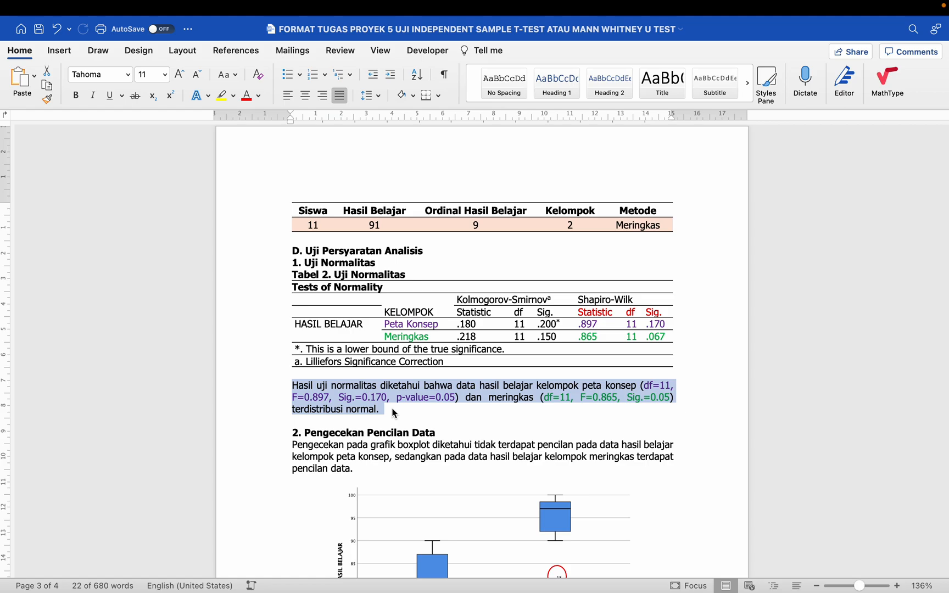
key("BackSpace")
left_click(390, 264)
key("Return")
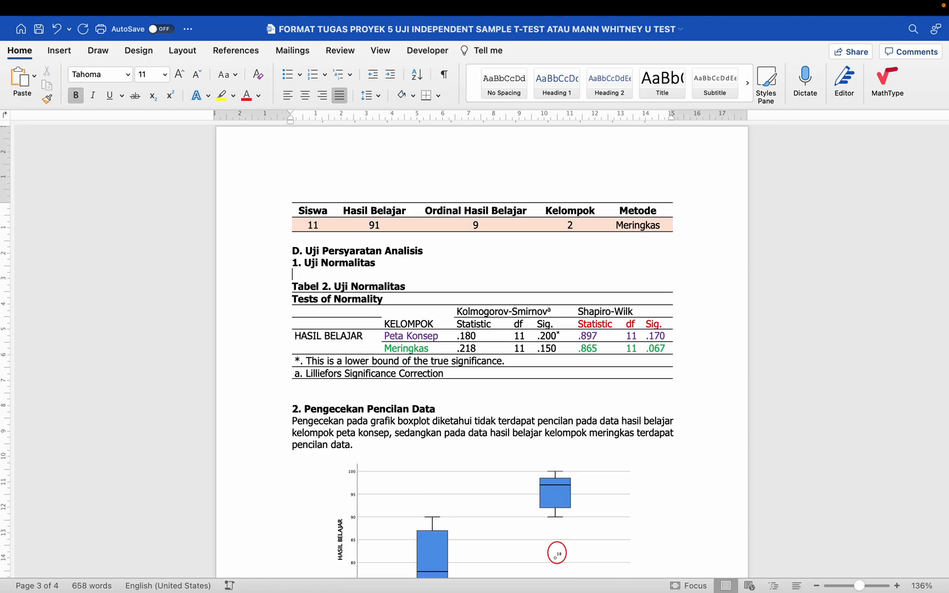
key("super+v")
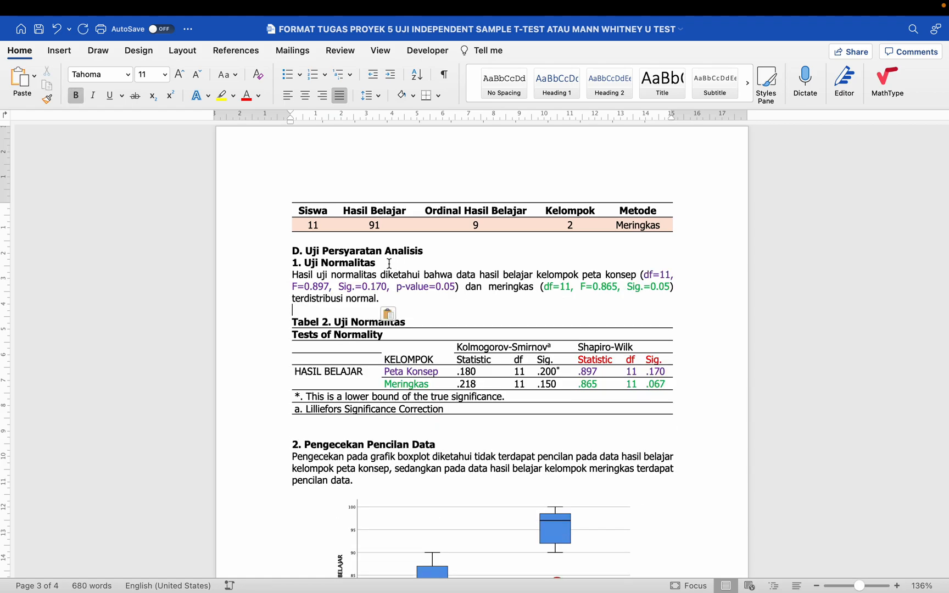
left_click_drag(286, 274, 329, 286)
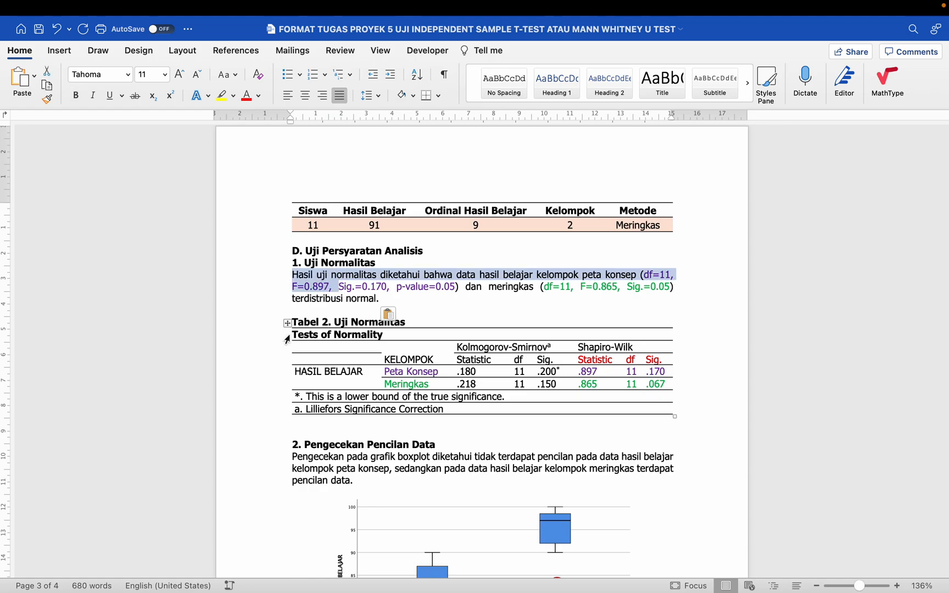
left_click(268, 326)
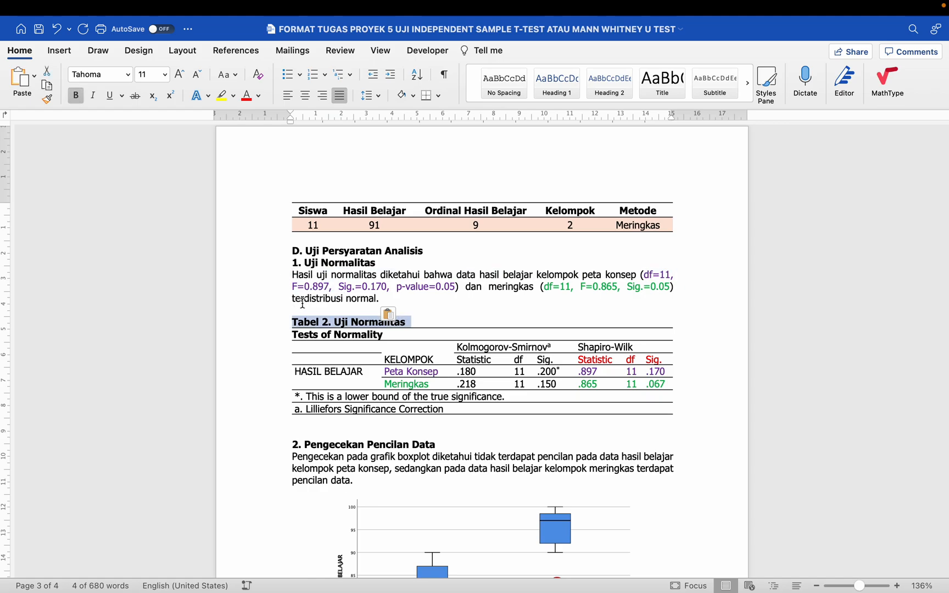
left_click(267, 317)
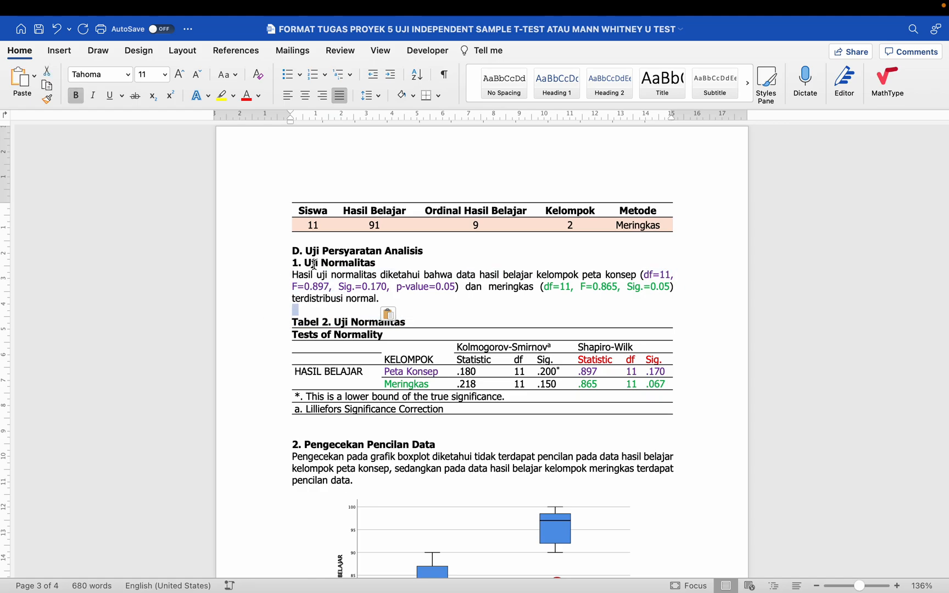
- Select Tabel 2's cells from the Kolmogorov-Smirnov header to .067 and centre them
scroll(303, 314, "up", 5)
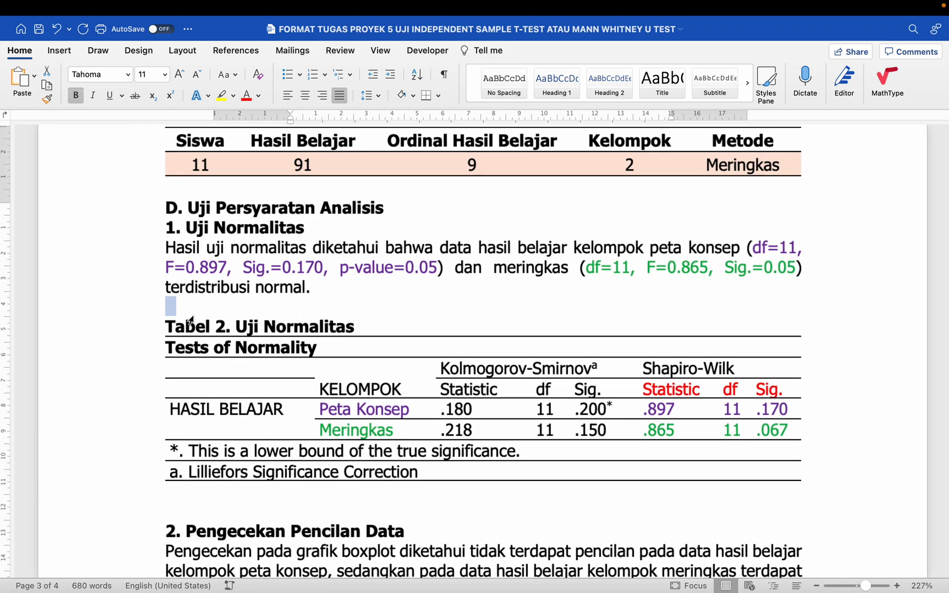
scroll(191, 317, "up", 2)
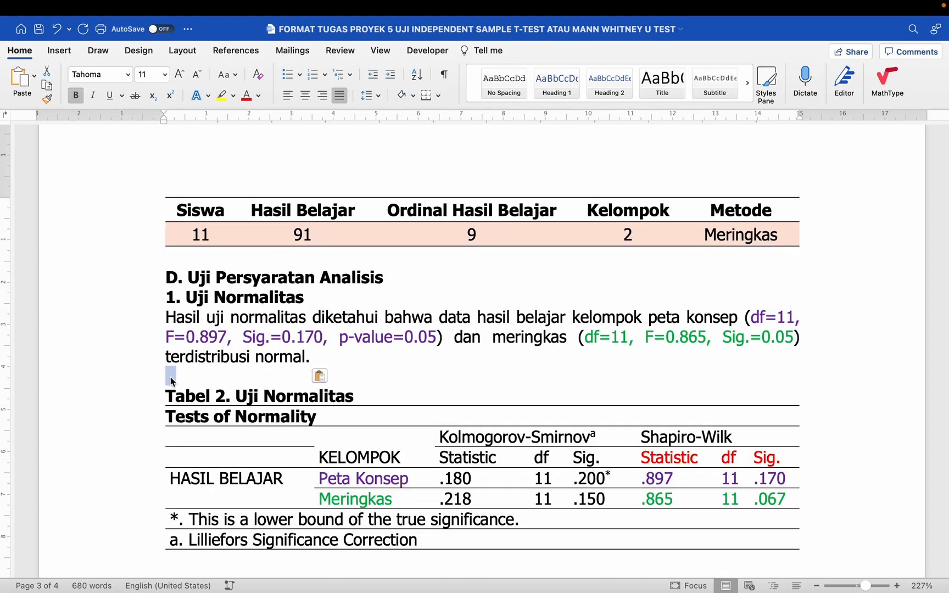
scroll(170, 377, "down", 4)
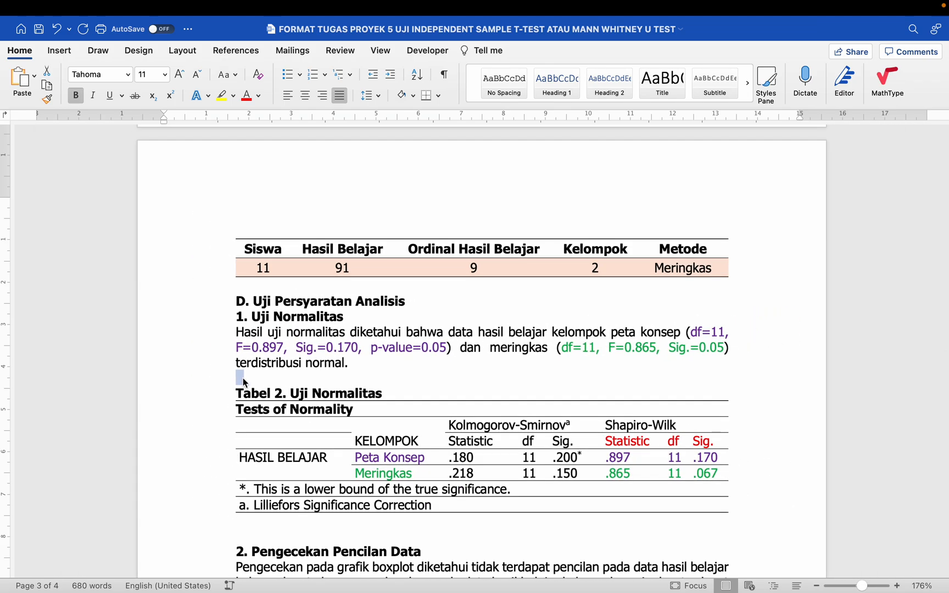
scroll(242, 378, "down", 2)
left_click(265, 287)
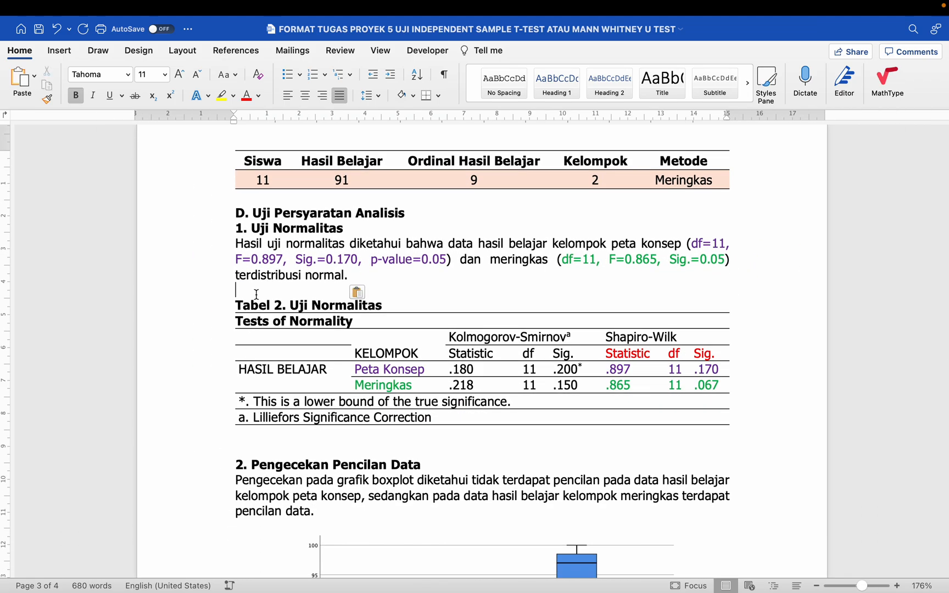
scroll(257, 295, "down", 5)
scroll(257, 295, "up", 5)
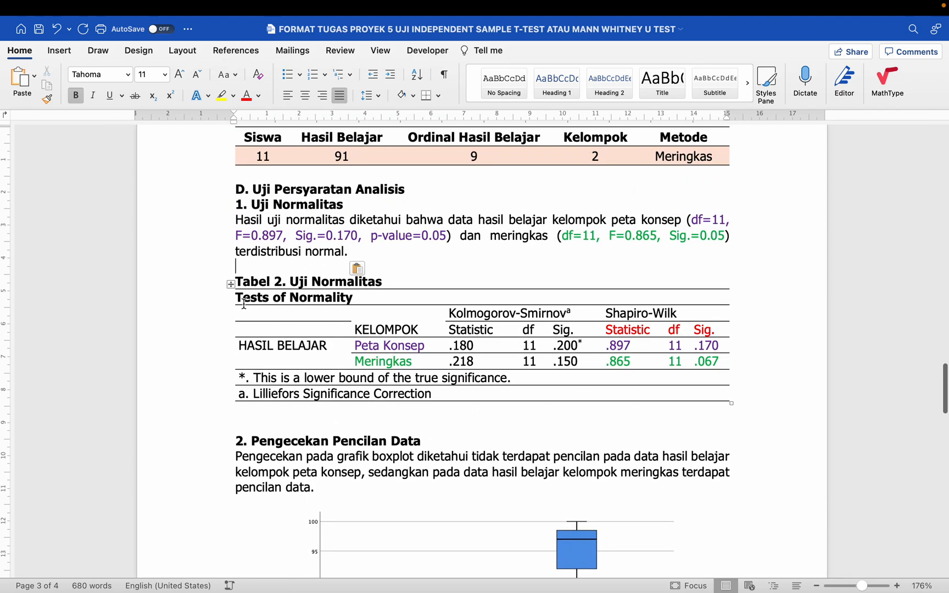
left_click(230, 285)
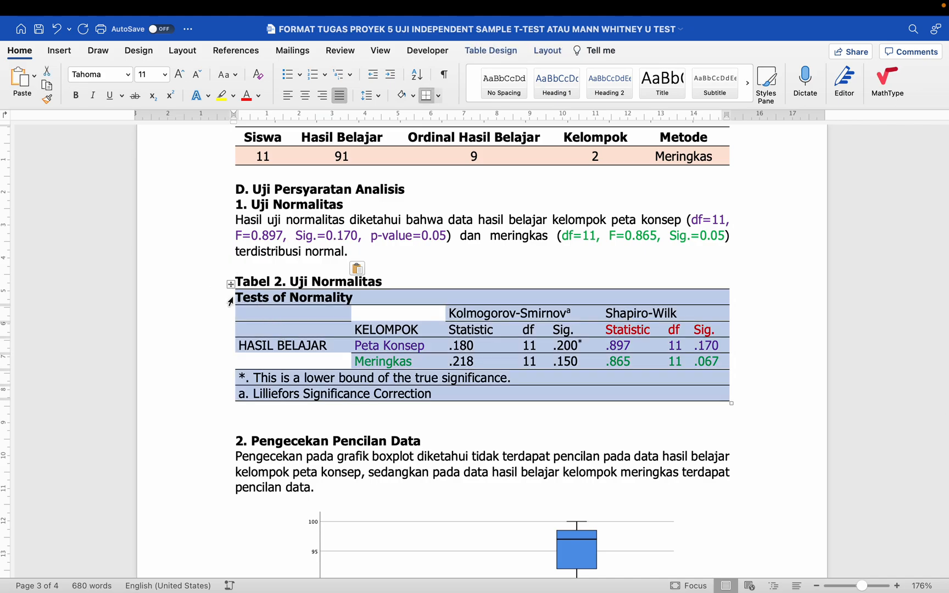
scroll(399, 352, "down", 1)
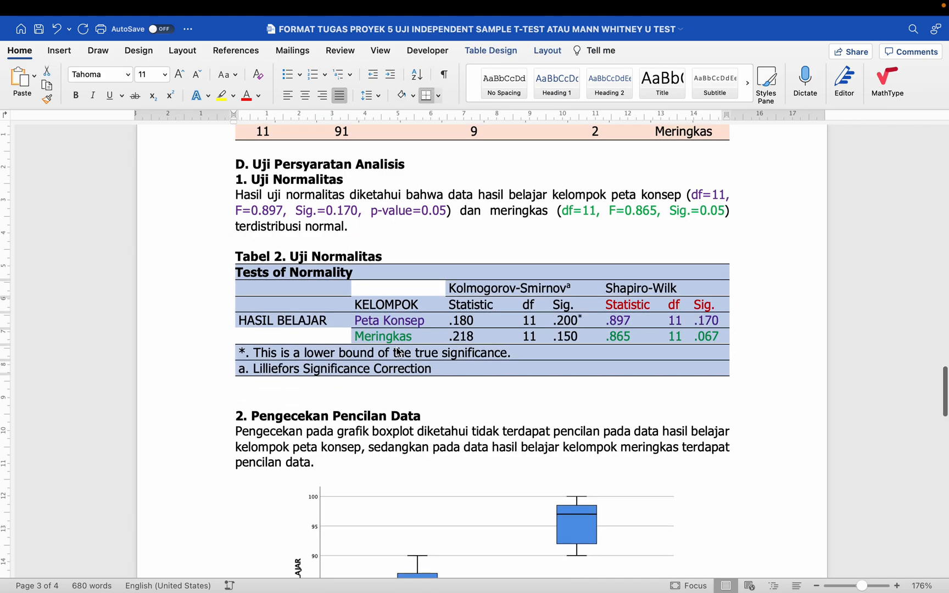
scroll(399, 369, "down", 1)
left_click(411, 378)
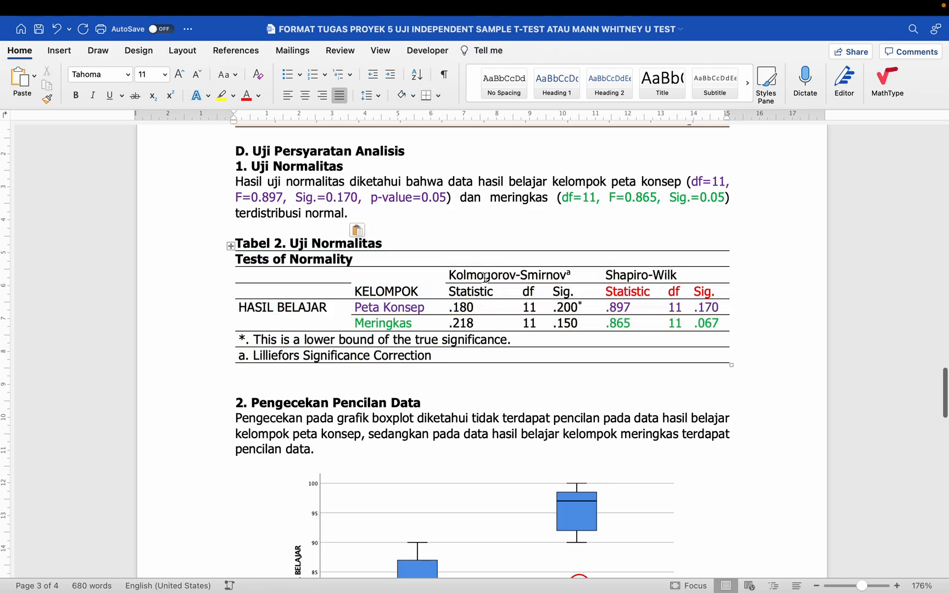
left_click_drag(466, 276, 700, 323)
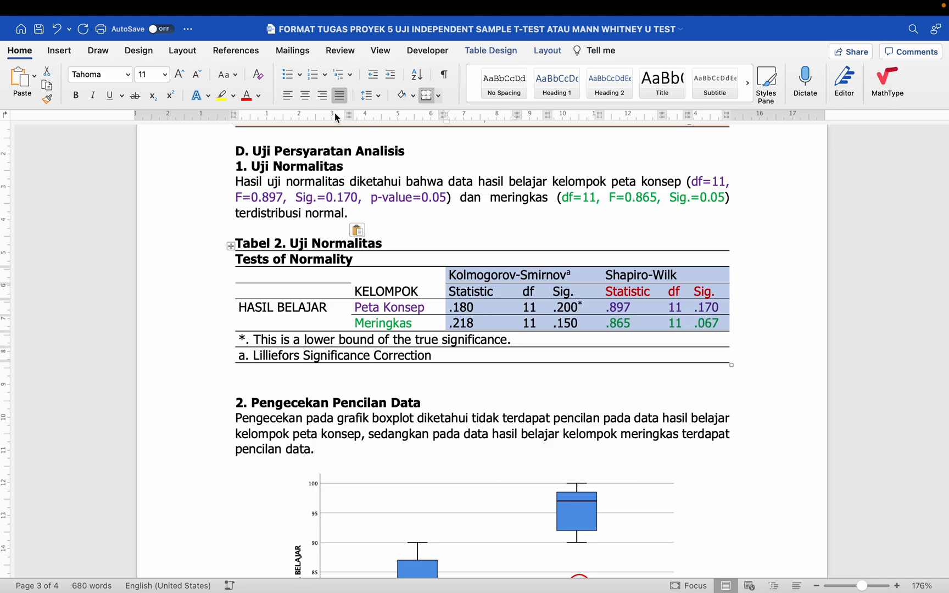
left_click(306, 97)
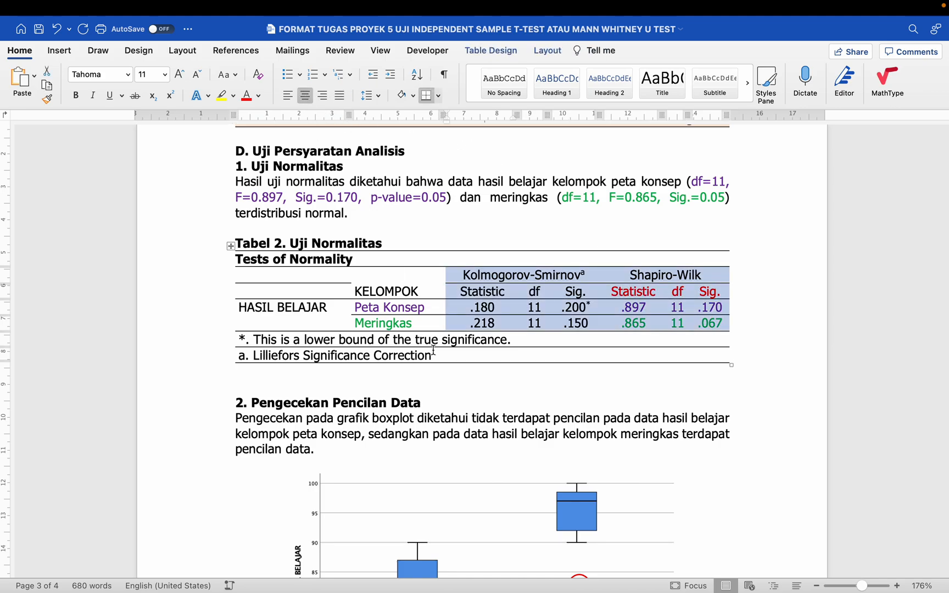
left_click(451, 380)
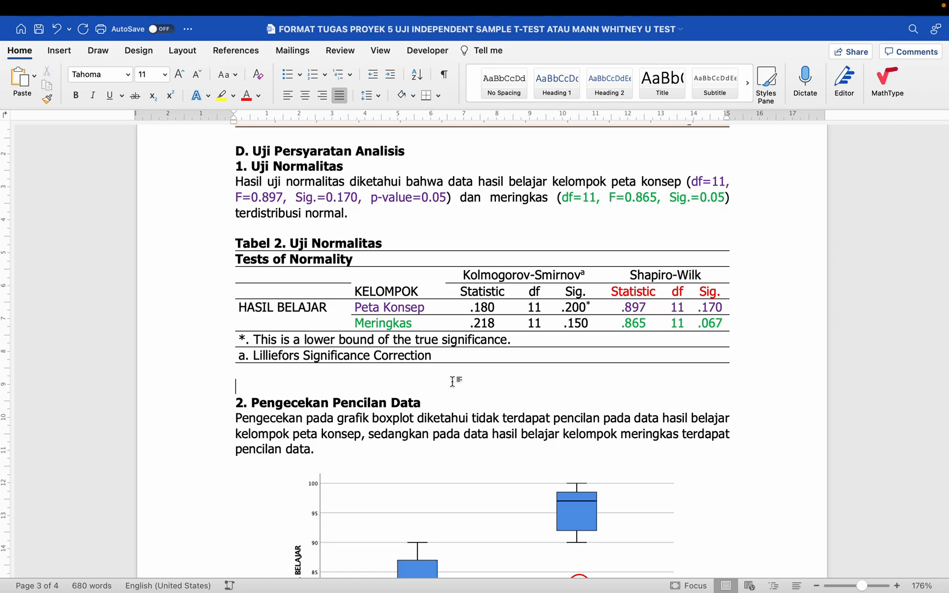
scroll(453, 381, "down", 1)
- Select the empty line below Tabel 2 from the margin and delete it
scroll(453, 382, "down", 4)
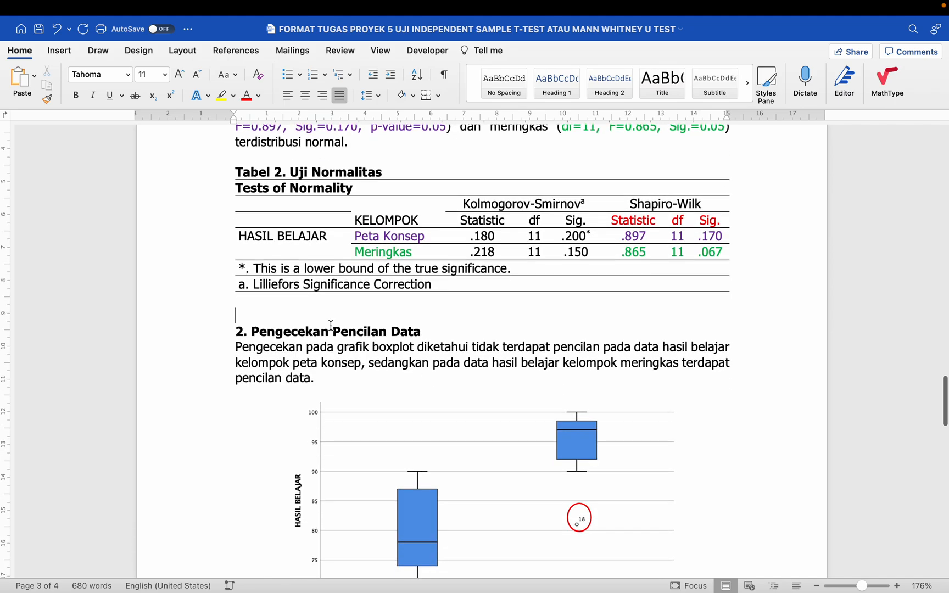
left_click(302, 203)
left_click(239, 309)
left_click(219, 323)
key("BackSpace")
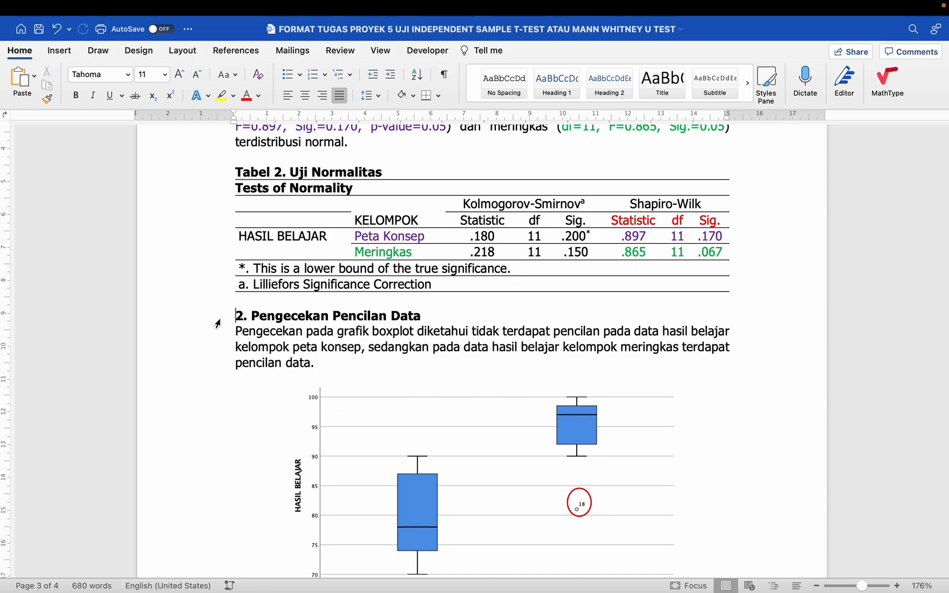
scroll(218, 323, "down", 5)
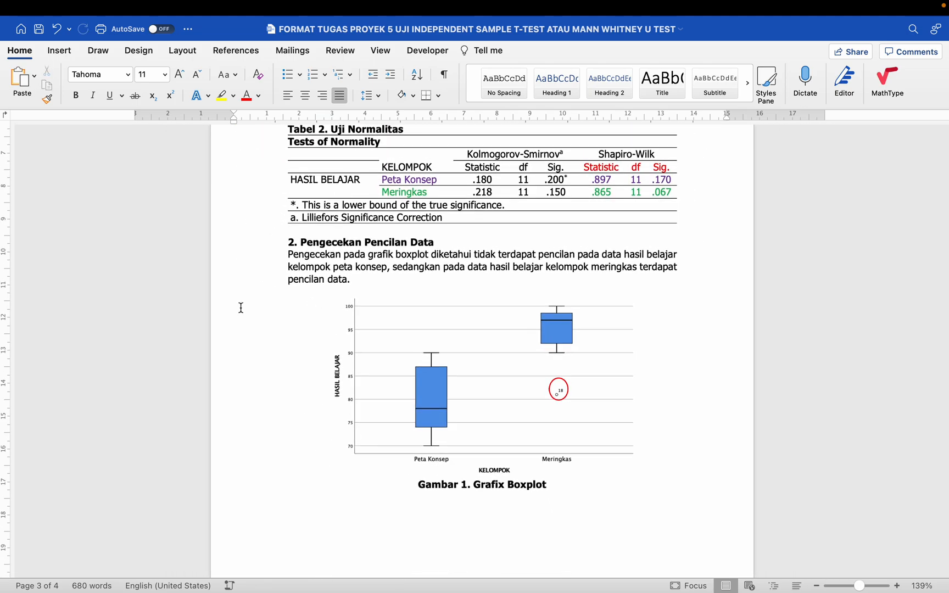
left_click(286, 256)
scroll(365, 277, "down", 2)
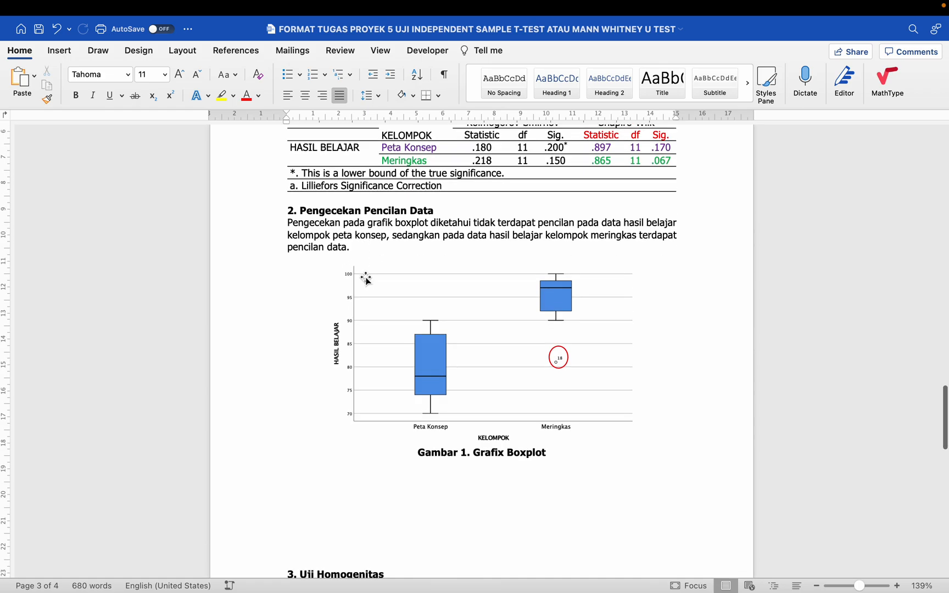
left_click(385, 295)
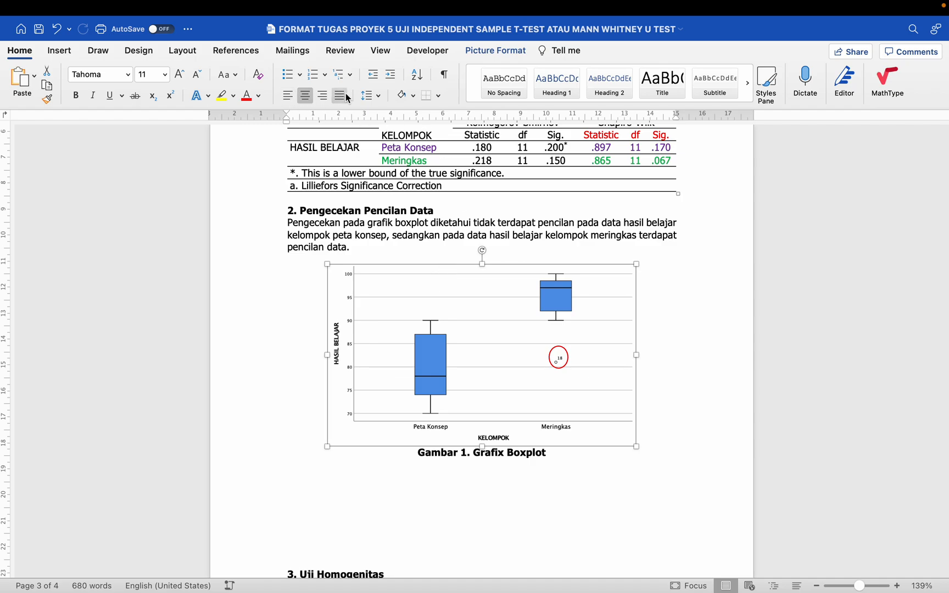
left_click(247, 446)
left_click(276, 464)
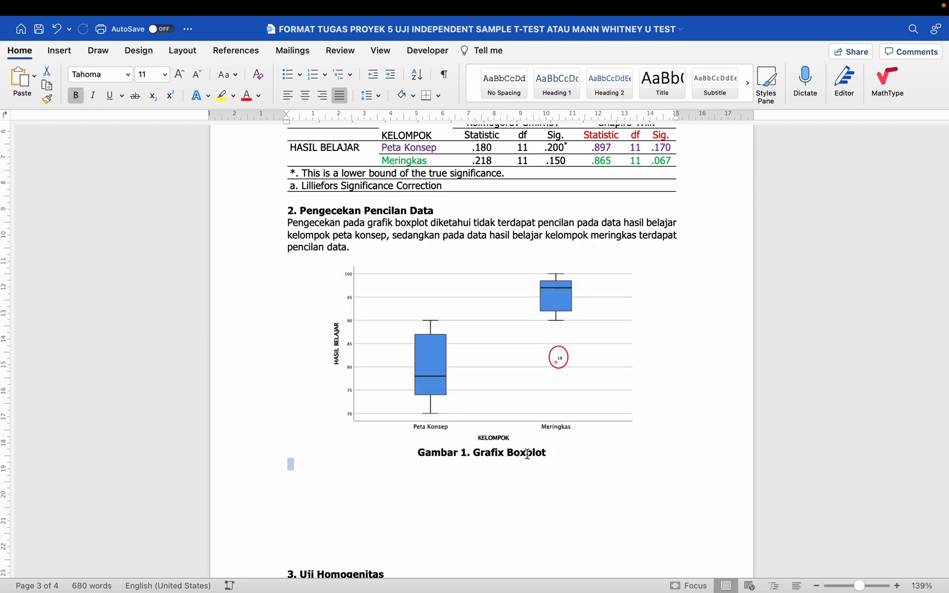
left_click(559, 454)
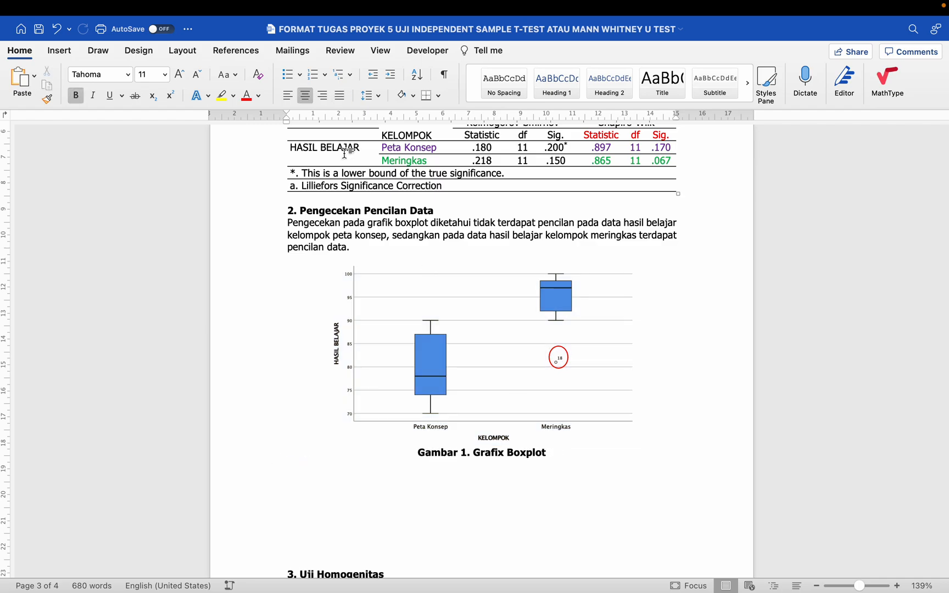
scroll(347, 312, "down", 1)
scroll(347, 312, "down", 2)
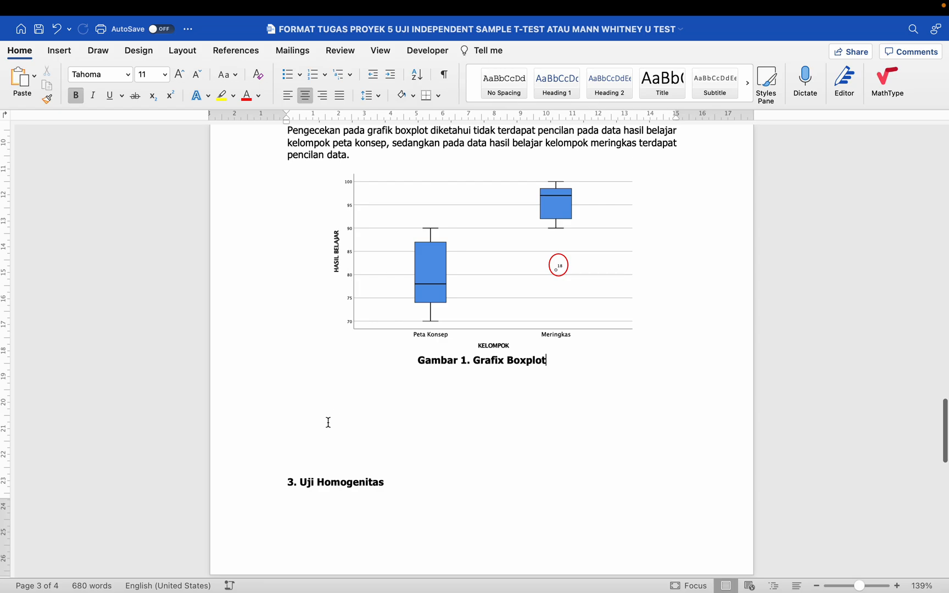
scroll(328, 422, "down", 2)
scroll(330, 424, "down", 8)
scroll(348, 445, "down", 2)
scroll(348, 440, "up", 4)
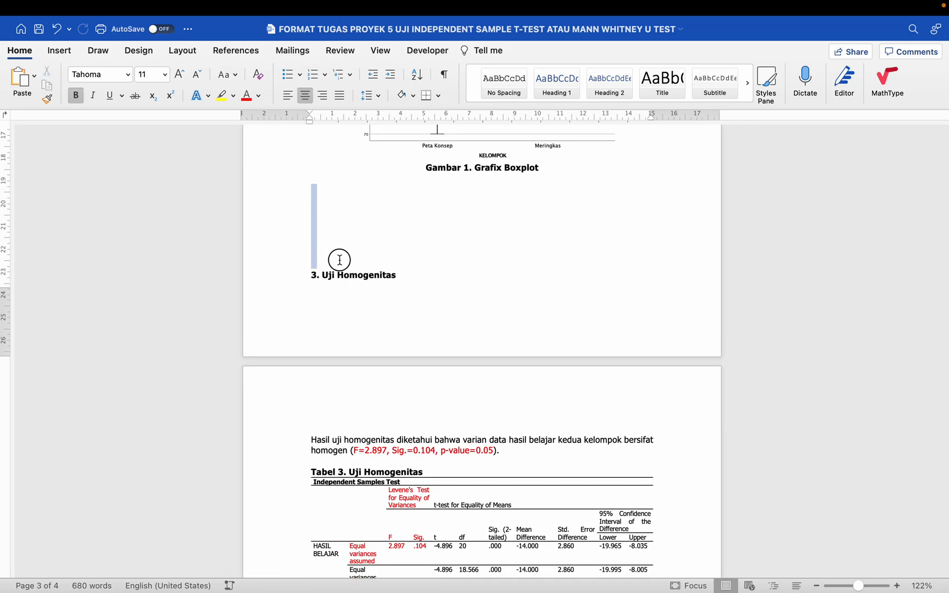
key("BackSpace")
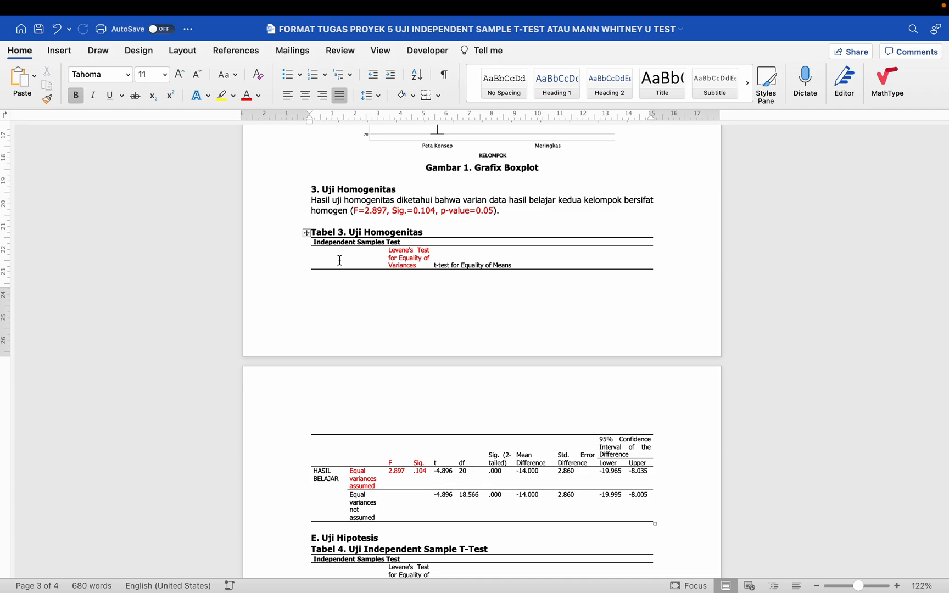
scroll(340, 260, "up", 2)
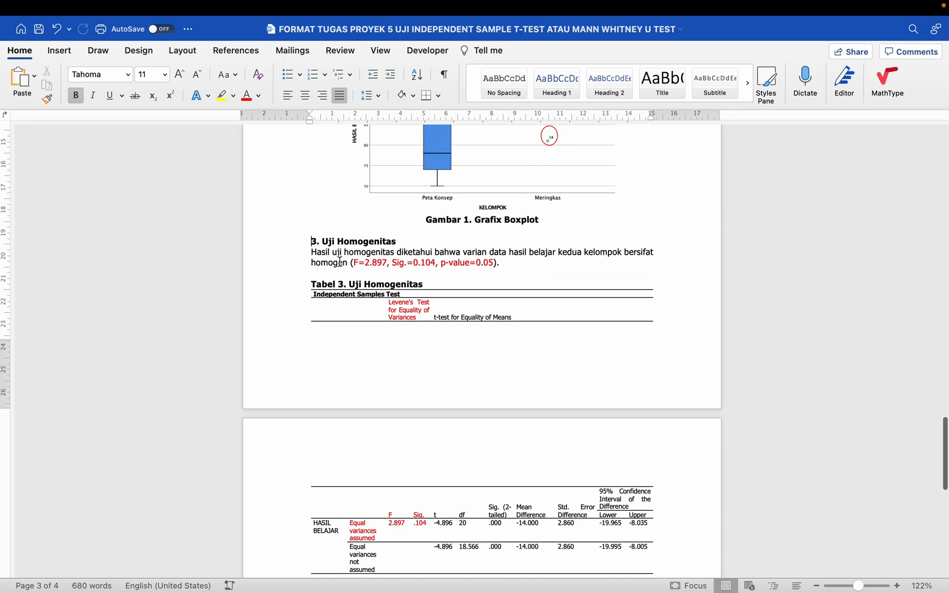
left_click(306, 285)
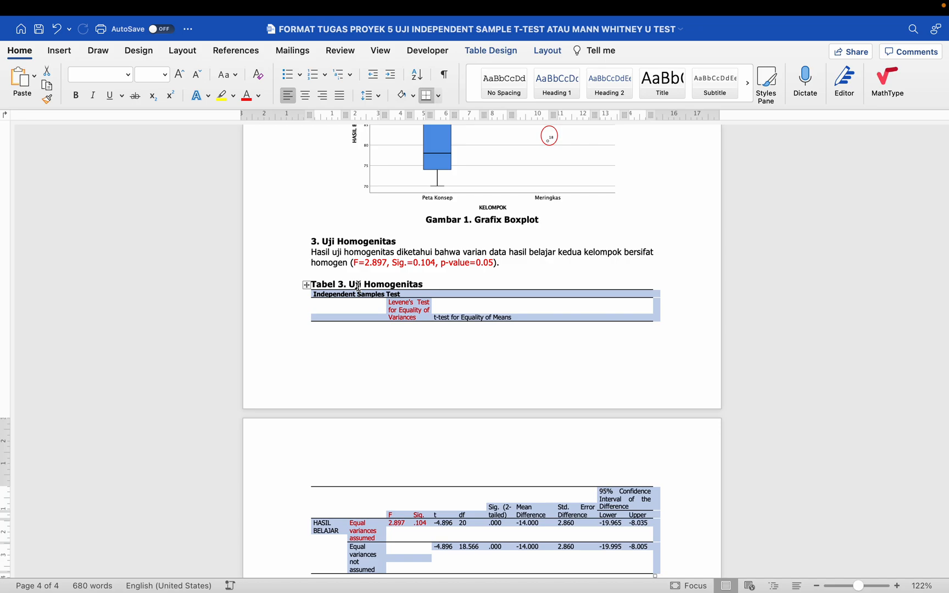
left_click(352, 332)
scroll(350, 368, "down", 2)
scroll(350, 368, "up", 1)
scroll(350, 369, "down", 1)
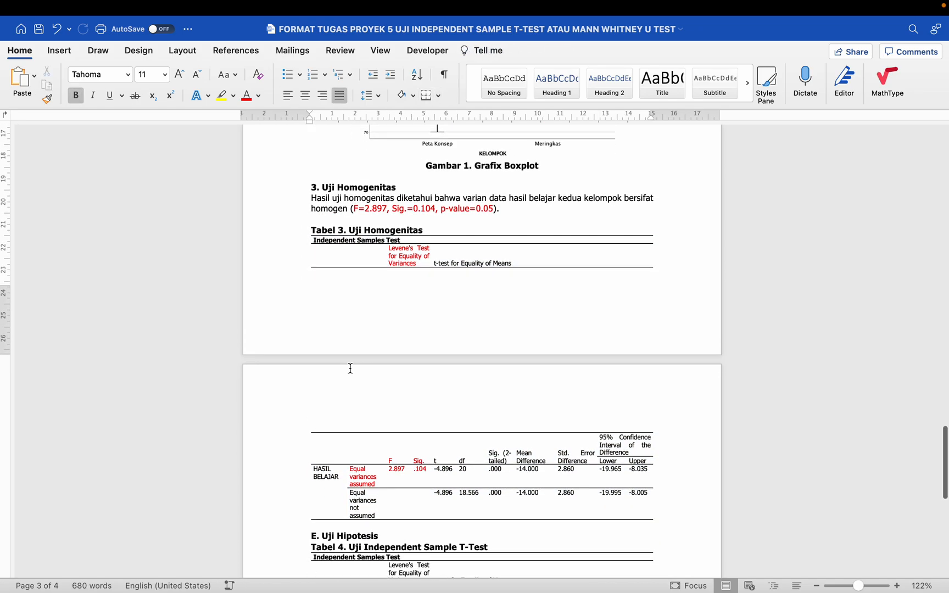
scroll(350, 368, "up", 3)
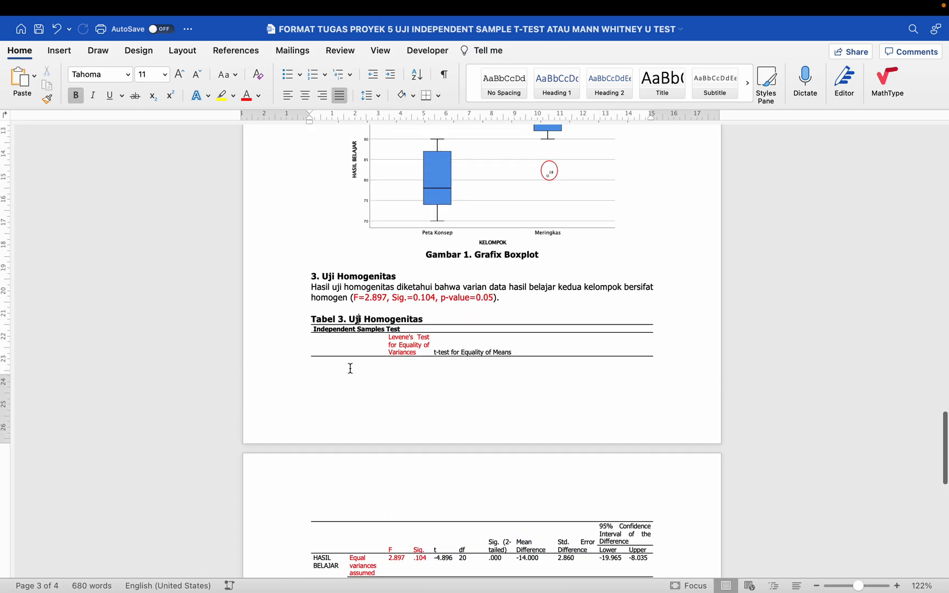
left_click(359, 259)
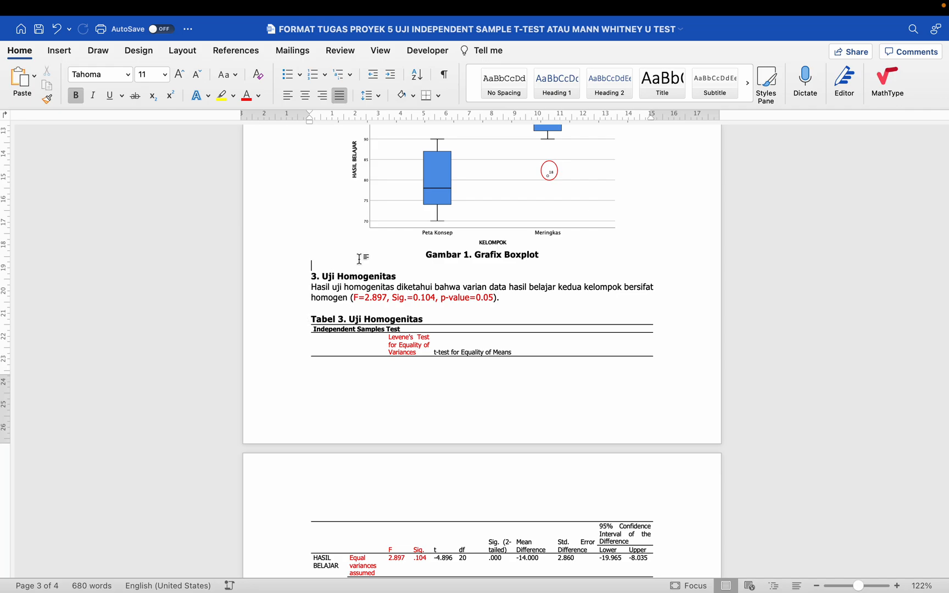
- Add an empty line above Tabel 3, then locate the homogeneity heading and paragraph
left_click(342, 308)
key("Return")
key("Return")
key("Return")
key("Return")
key("Return")
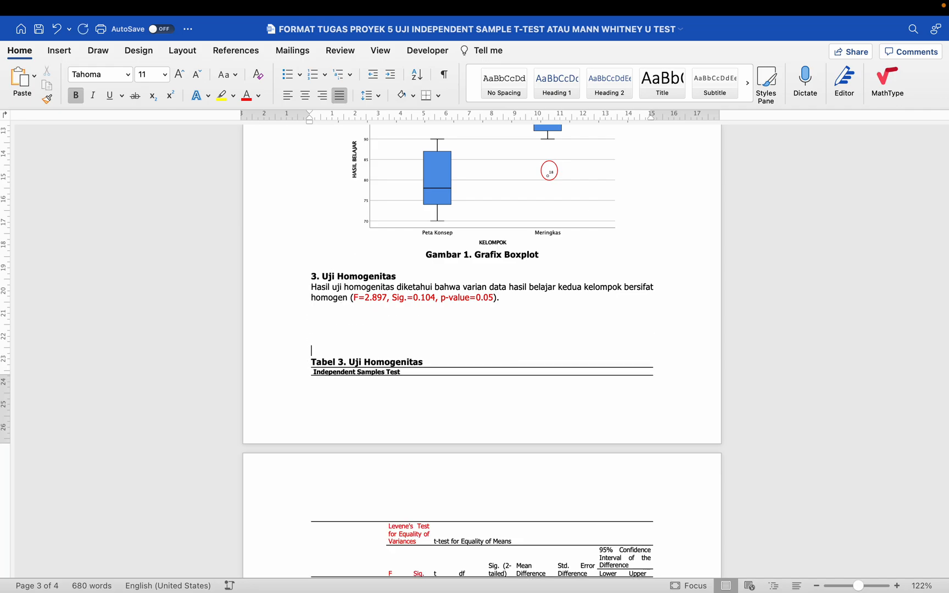
scroll(389, 255, "down", 2)
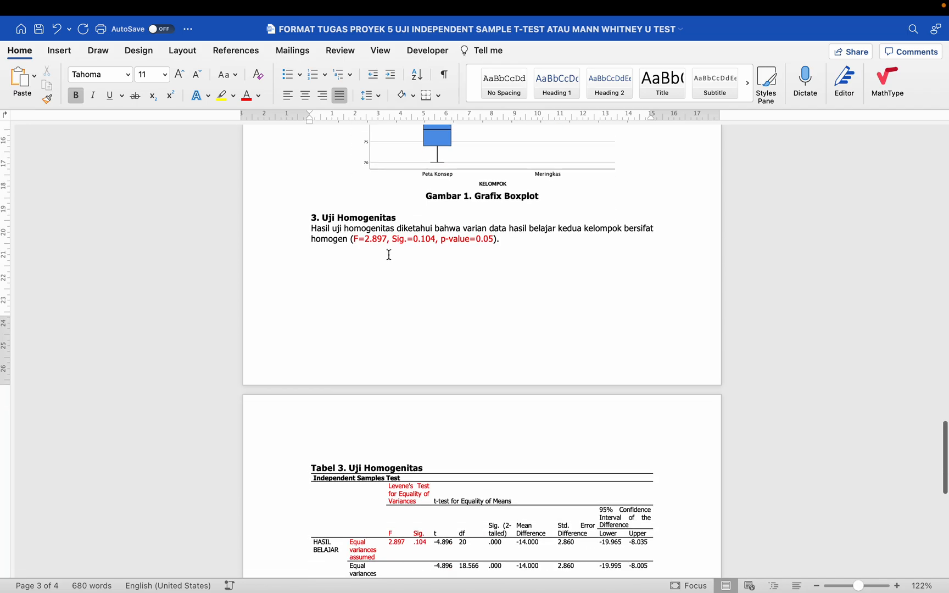
scroll(389, 255, "down", 3)
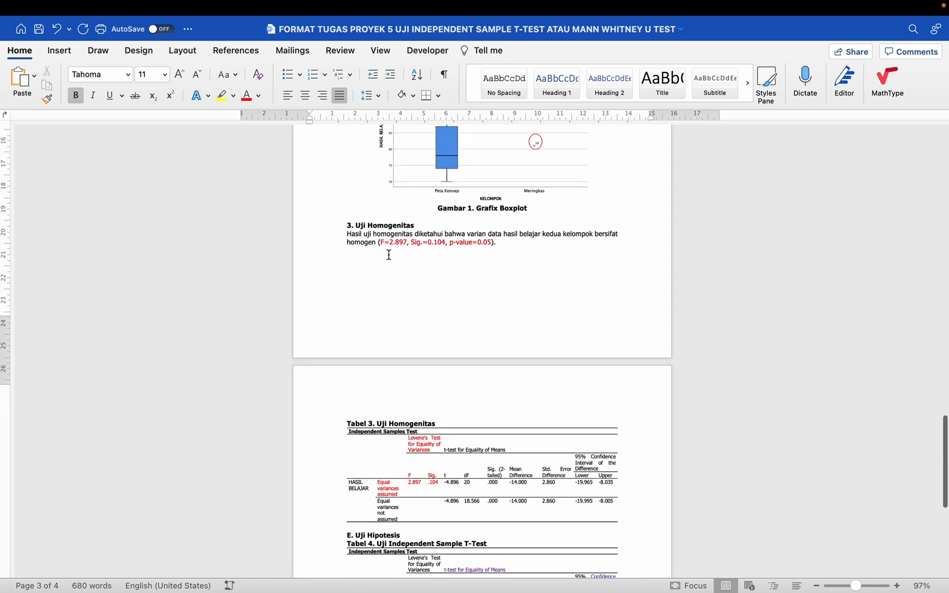
left_click_drag(338, 228, 335, 237)
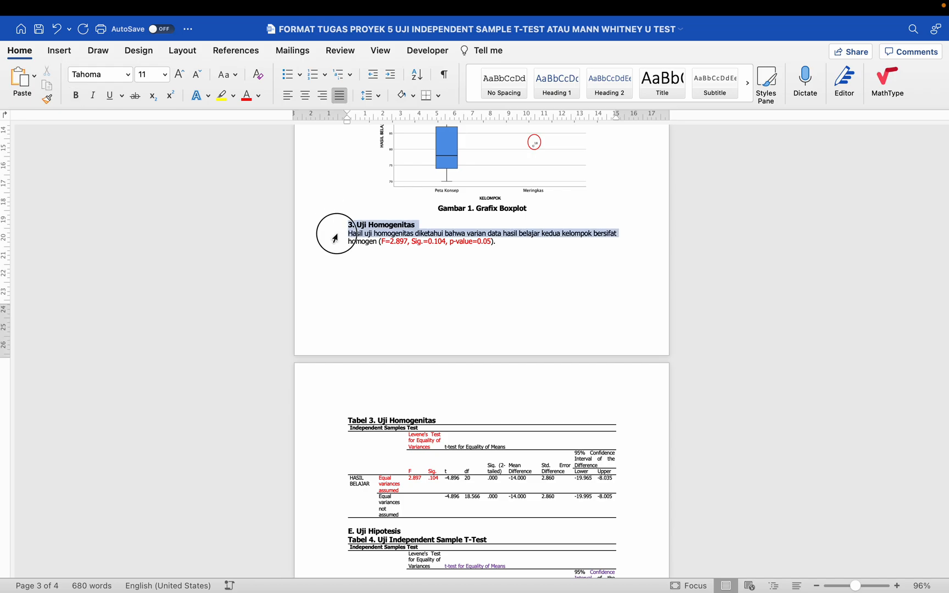
left_click(389, 303)
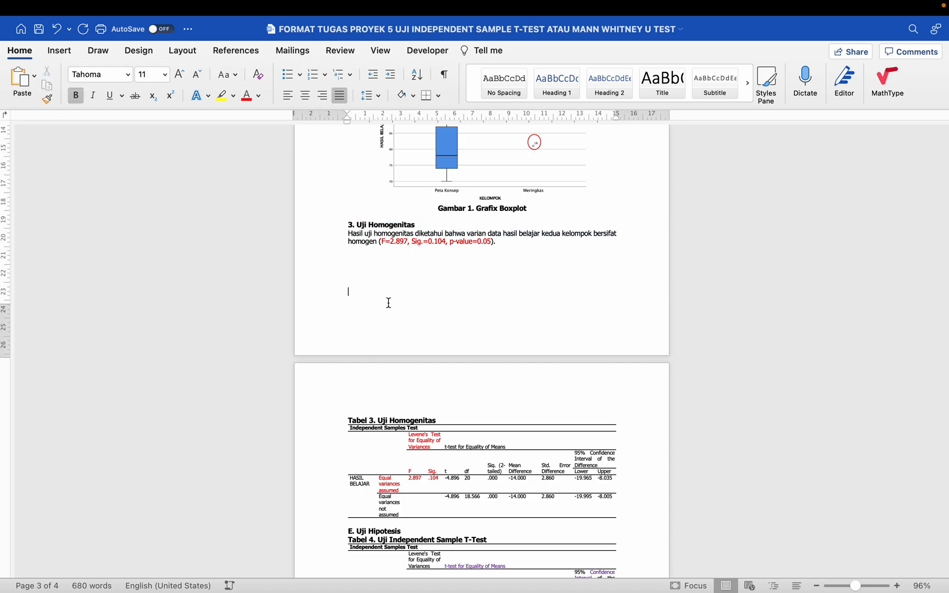
- Insert blank lines above the 3. Uji Homogenitas heading to push it onto page 4
left_click(452, 217)
key("Return")
key("Return")
key("Return")
key("Return")
key("Return")
key("Return")
key("Return")
key("Return")
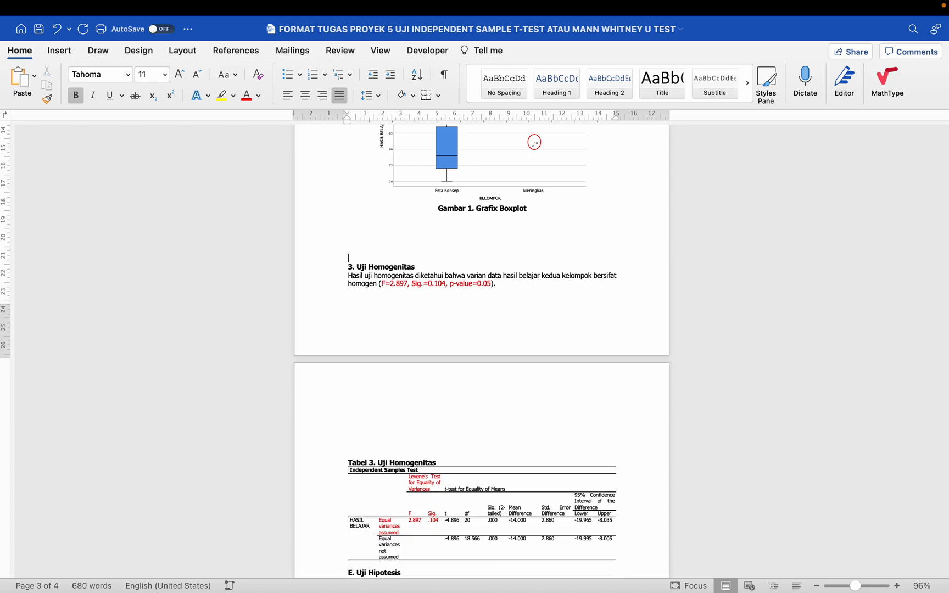
key("Return")
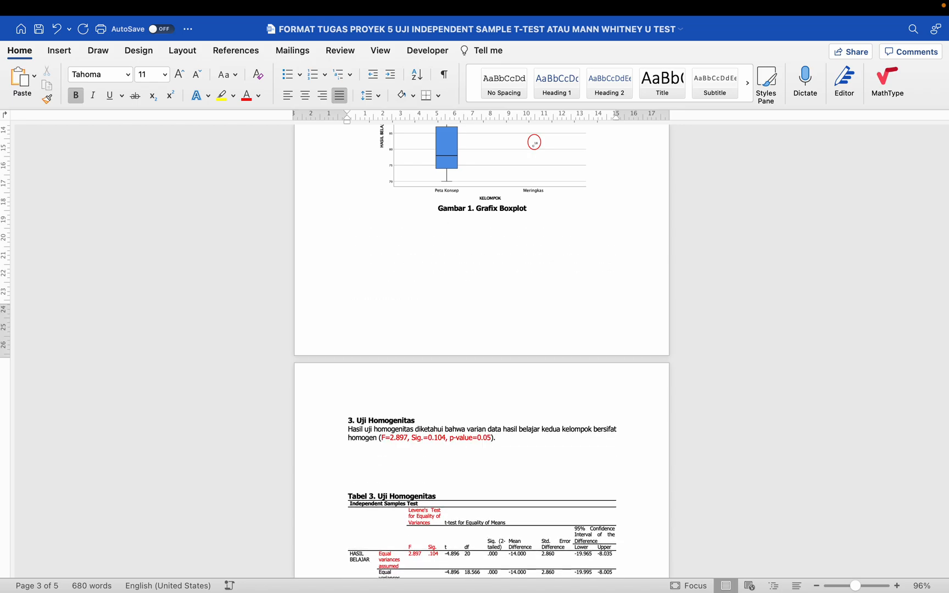
- Delete the blank lines so Tabel 3 sits directly under the homogeneity paragraph
scroll(423, 222, "down", 5)
left_click_drag(348, 268, 360, 301)
key("BackSpace")
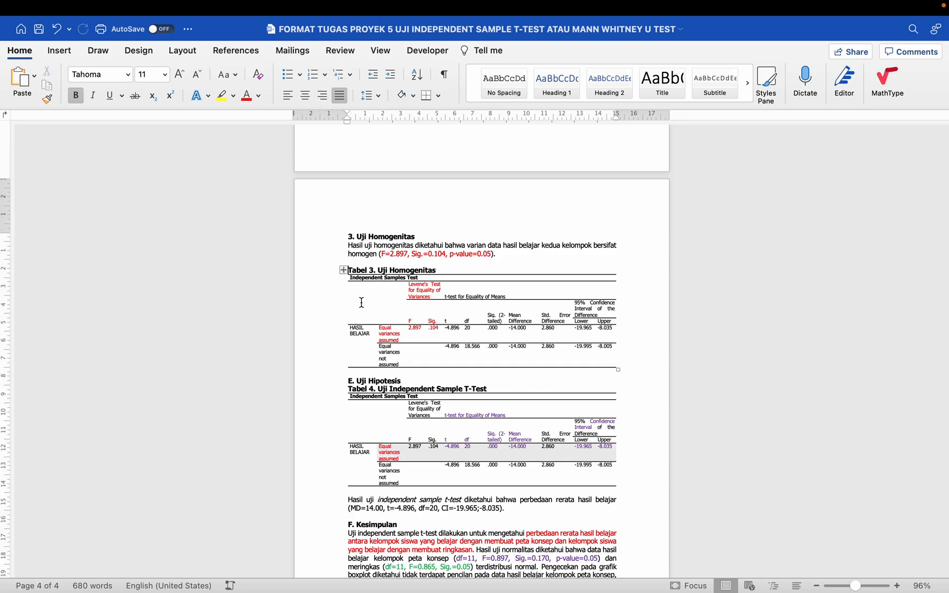
scroll(361, 302, "up", 3)
scroll(361, 302, "up", 5)
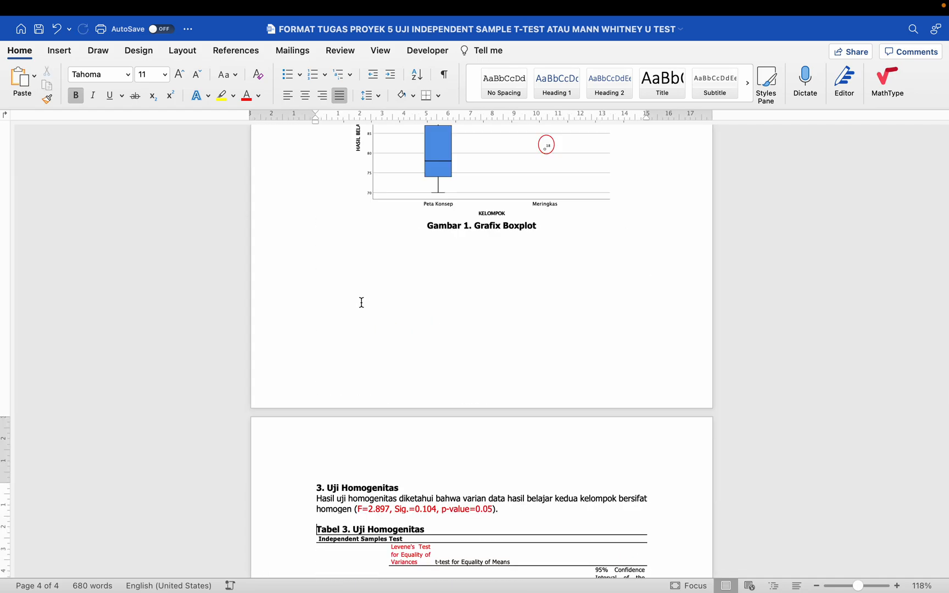
scroll(361, 302, "down", 4)
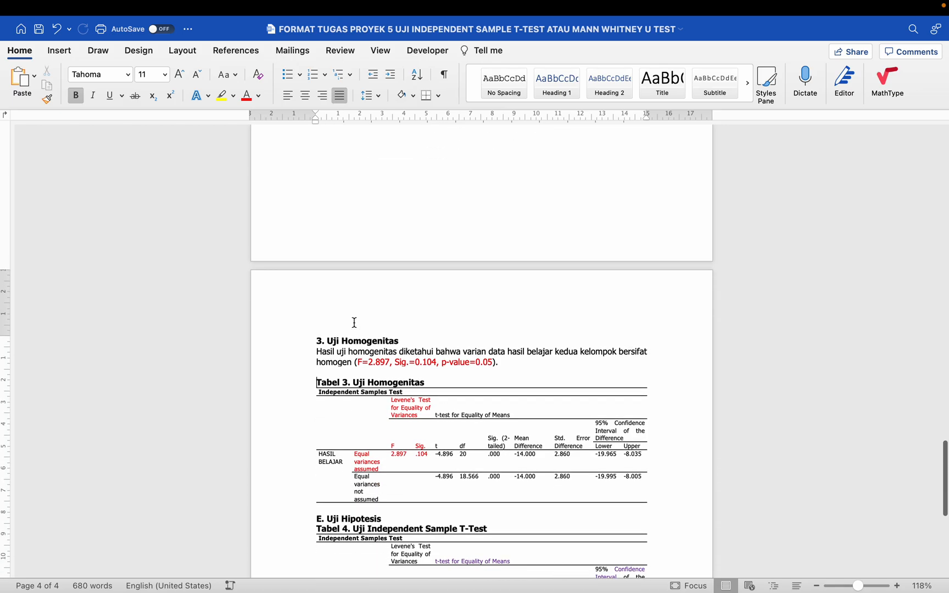
scroll(354, 323, "up", 1)
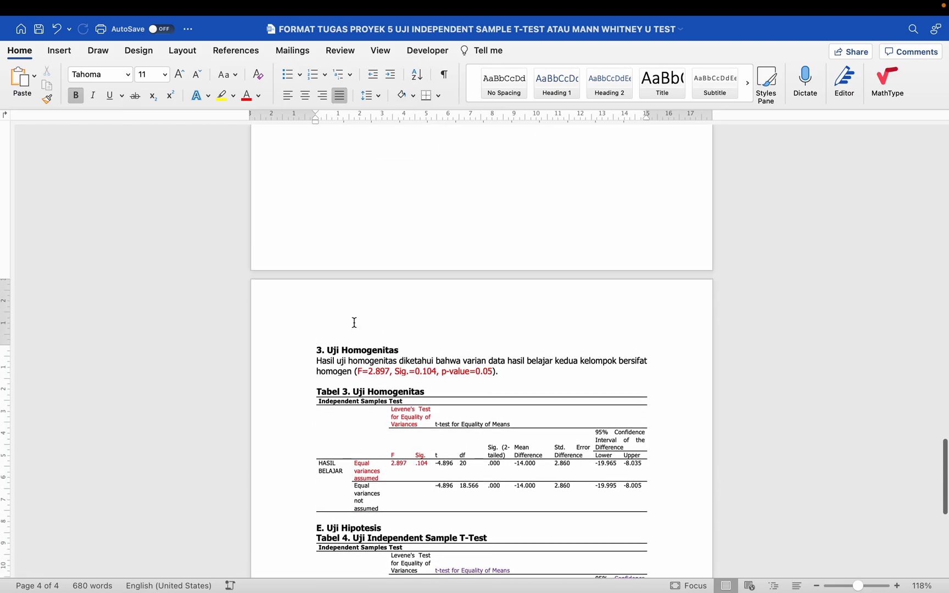
scroll(354, 323, "down", 2)
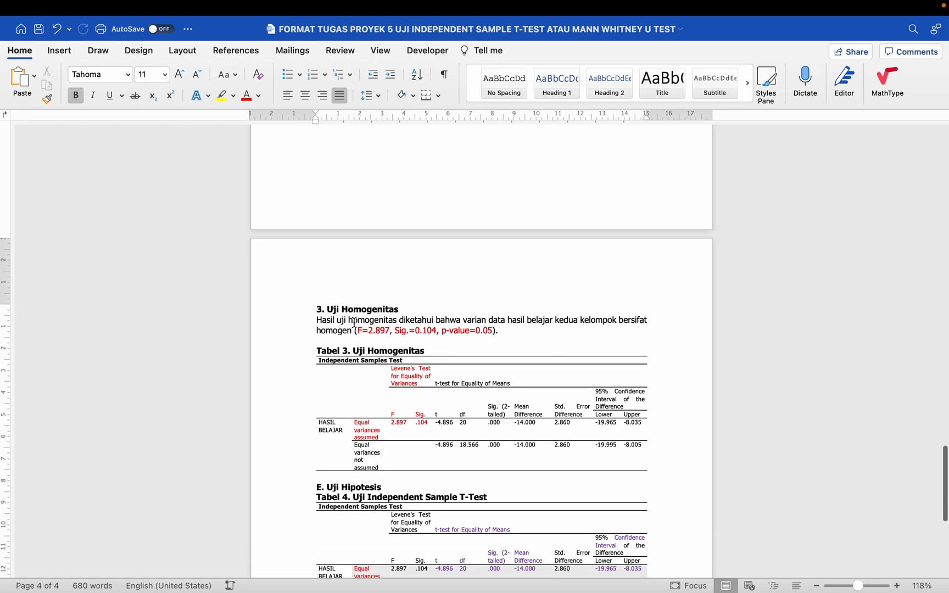
scroll(354, 322, "down", 2)
scroll(354, 323, "down", 1)
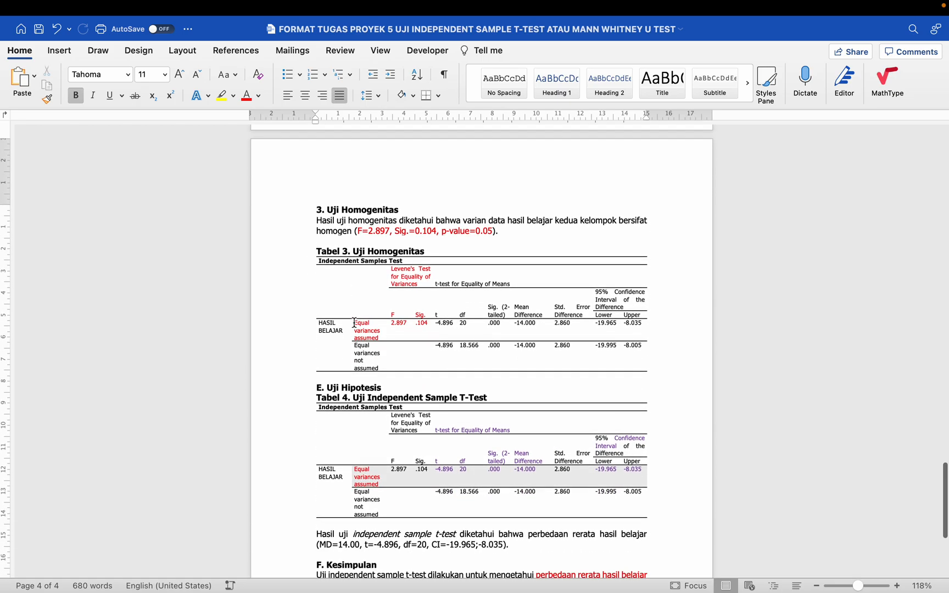
scroll(354, 322, "down", 1)
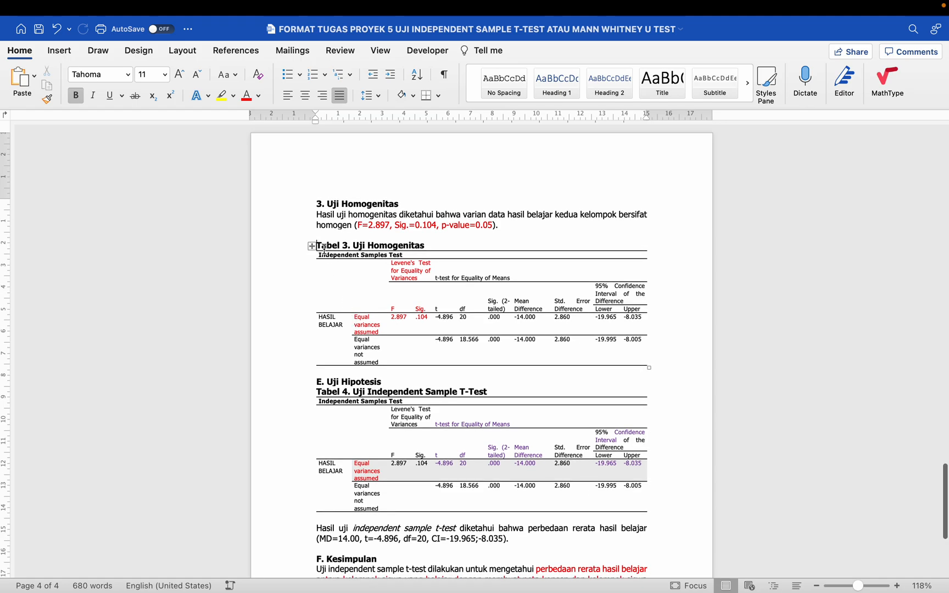
- Center the Independent Samples Test titles of Tabel 3 and Tabel 4
left_click(293, 247)
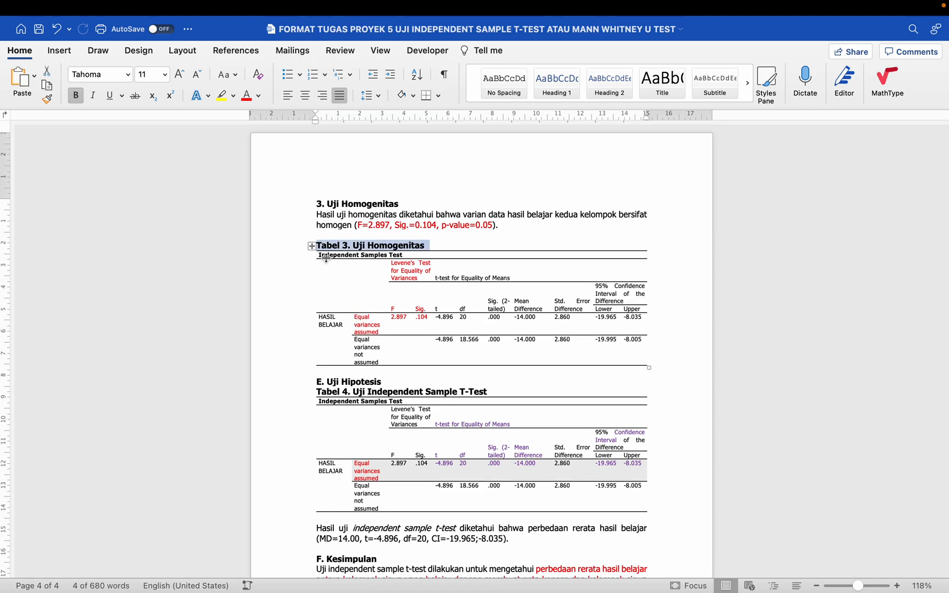
left_click(331, 254)
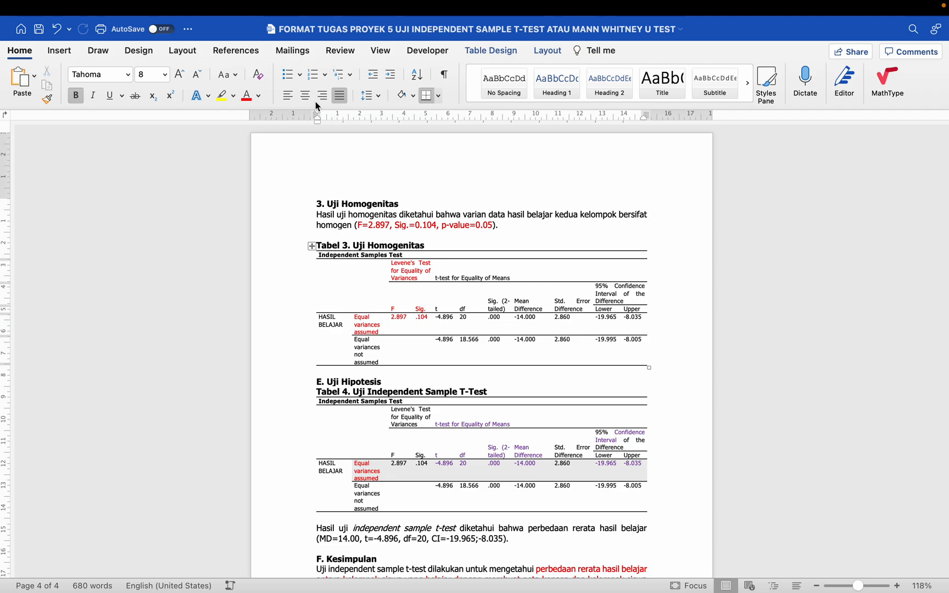
left_click(304, 96)
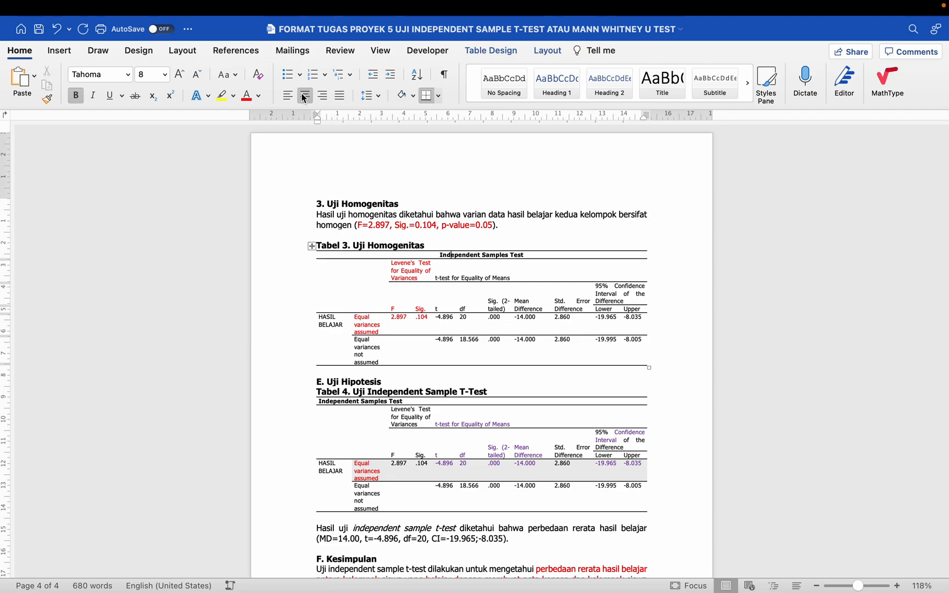
left_click(379, 401)
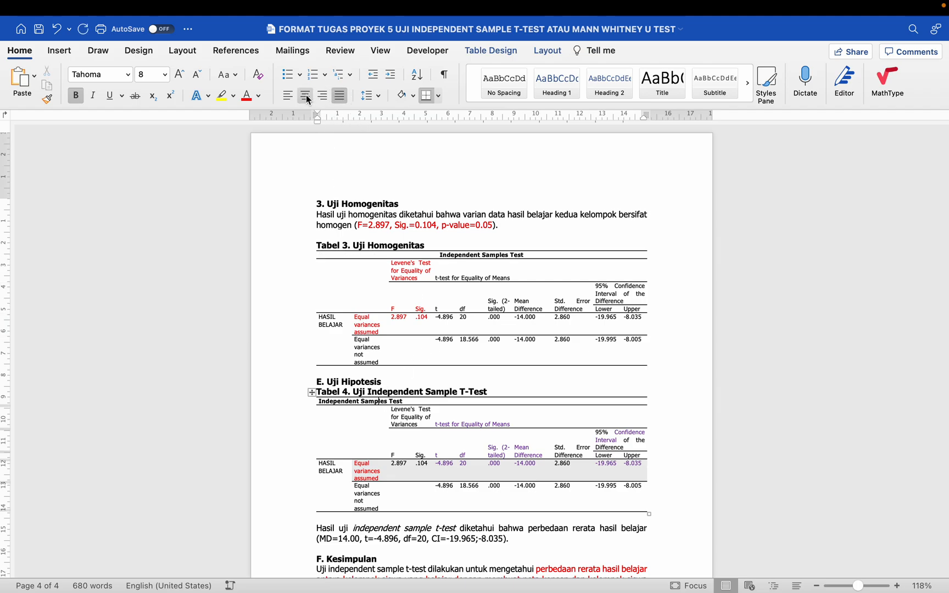
left_click(307, 95)
- Center the header and data cells of Tabel 3 and Tabel 4
scroll(424, 317, "down", 3)
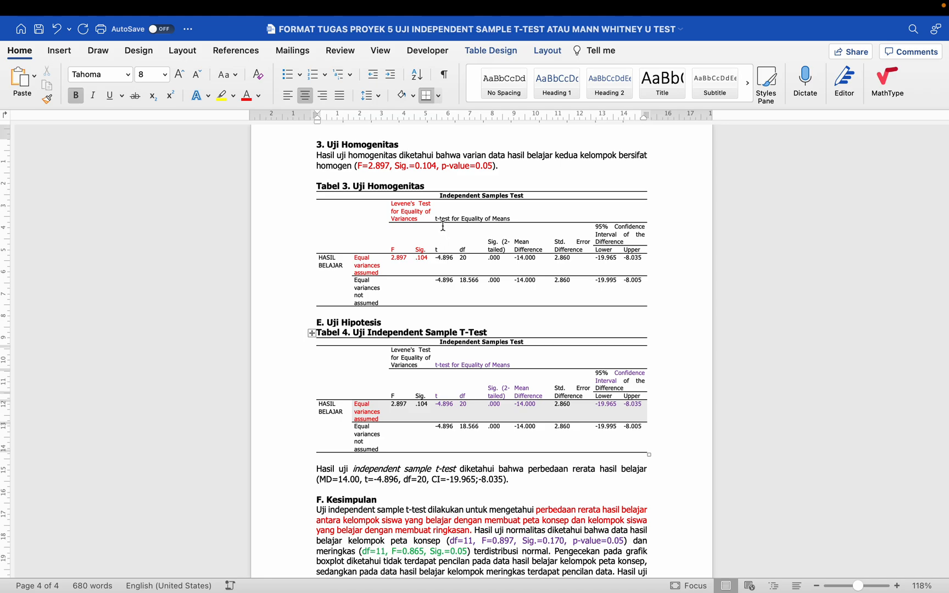
left_click_drag(408, 210, 632, 281)
left_click(340, 96)
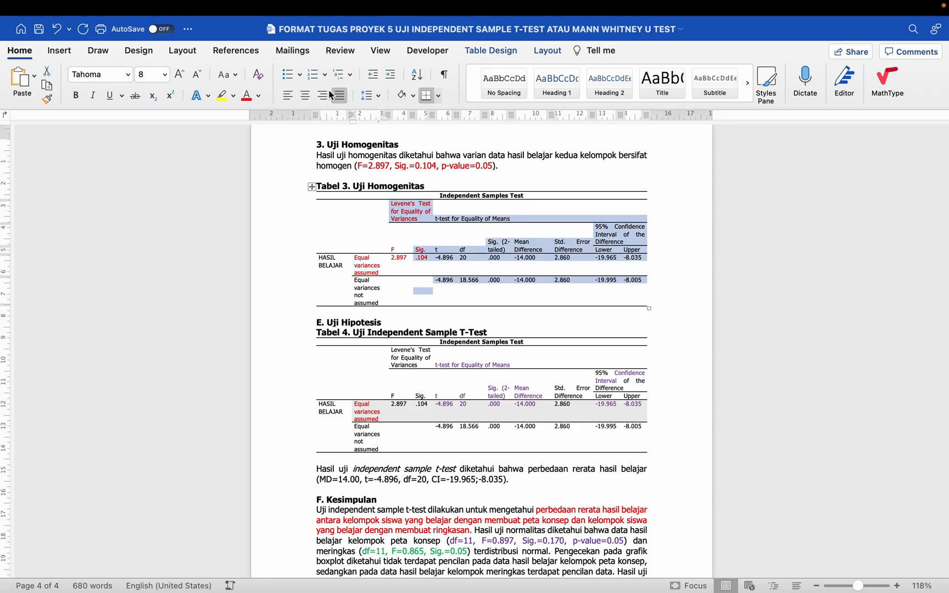
left_click(306, 96)
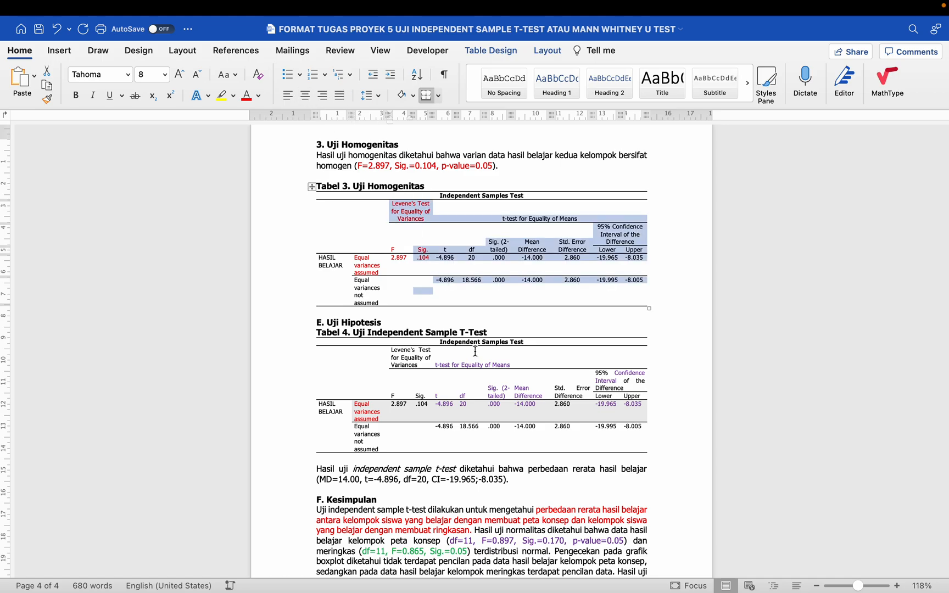
scroll(475, 355, "down", 1)
left_click_drag(402, 324, 634, 409)
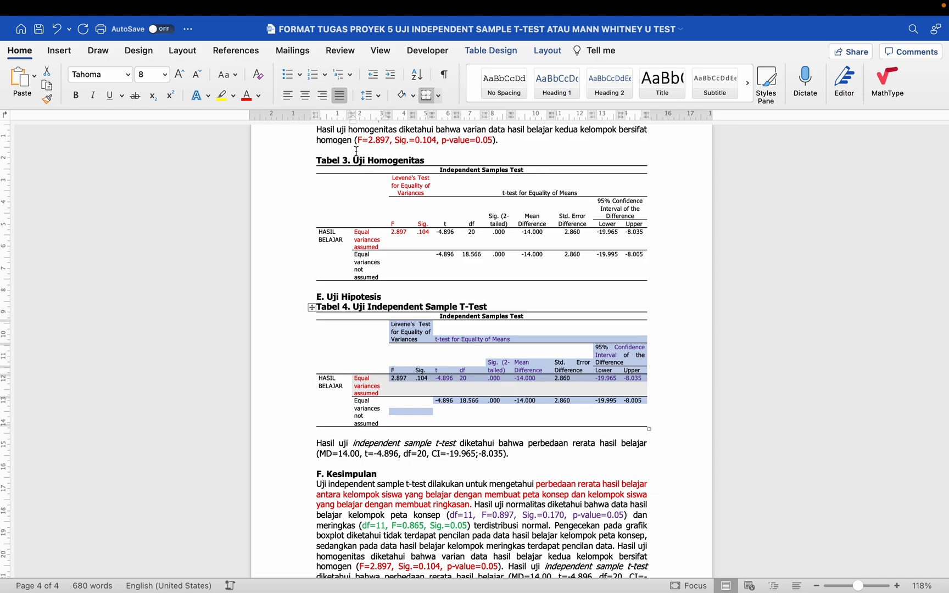
left_click(305, 96)
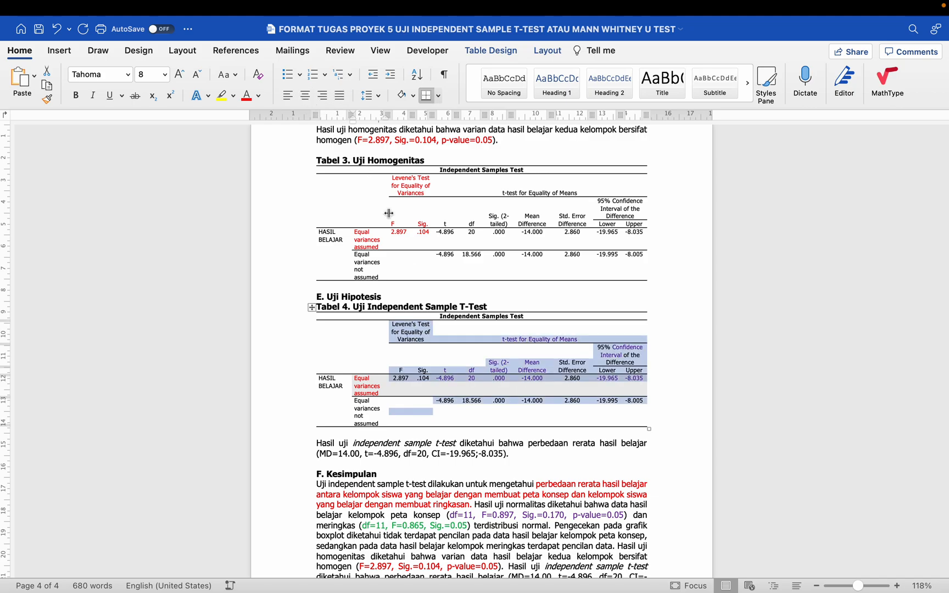
left_click(456, 450)
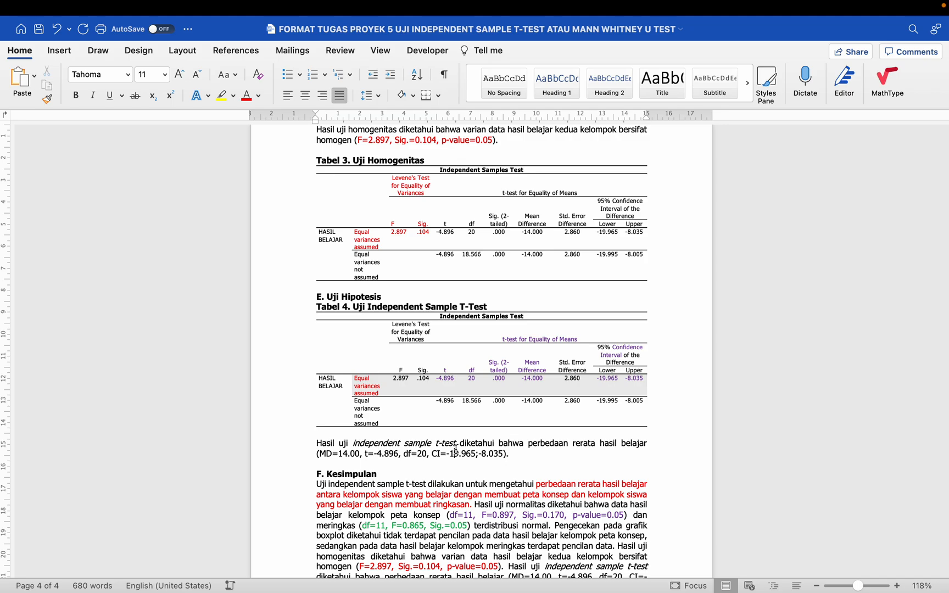
scroll(456, 450, "down", 1)
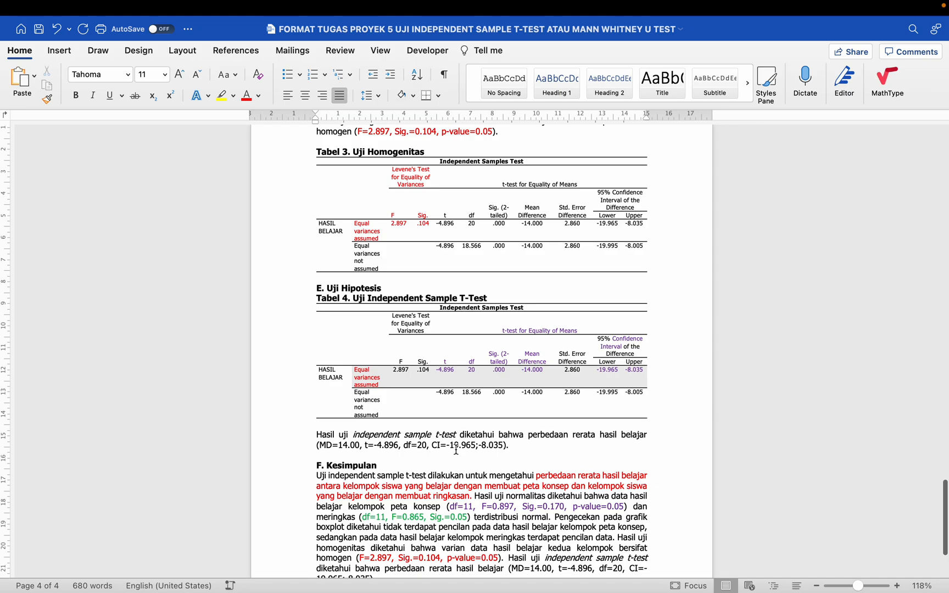
scroll(456, 449, "down", 1)
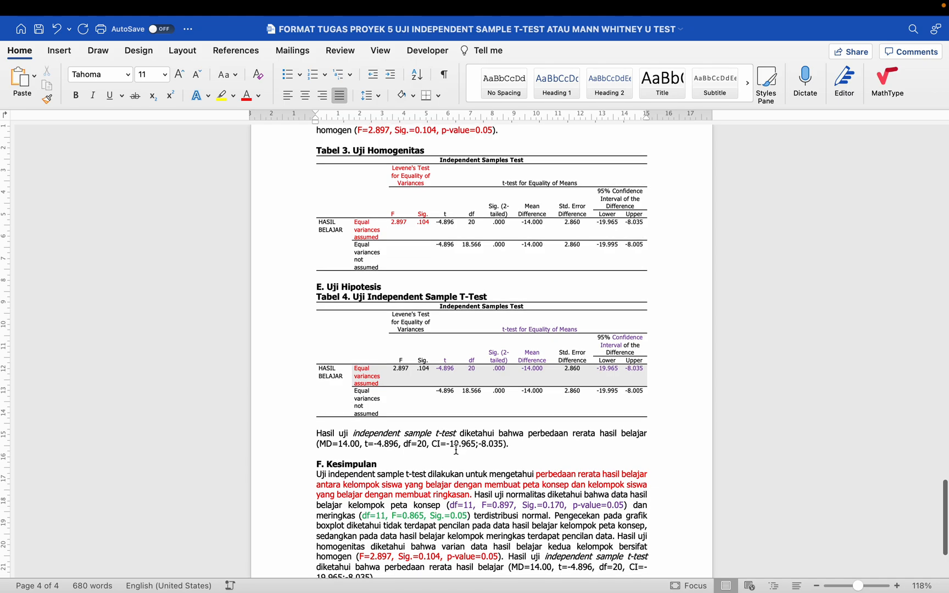
scroll(455, 449, "down", 4)
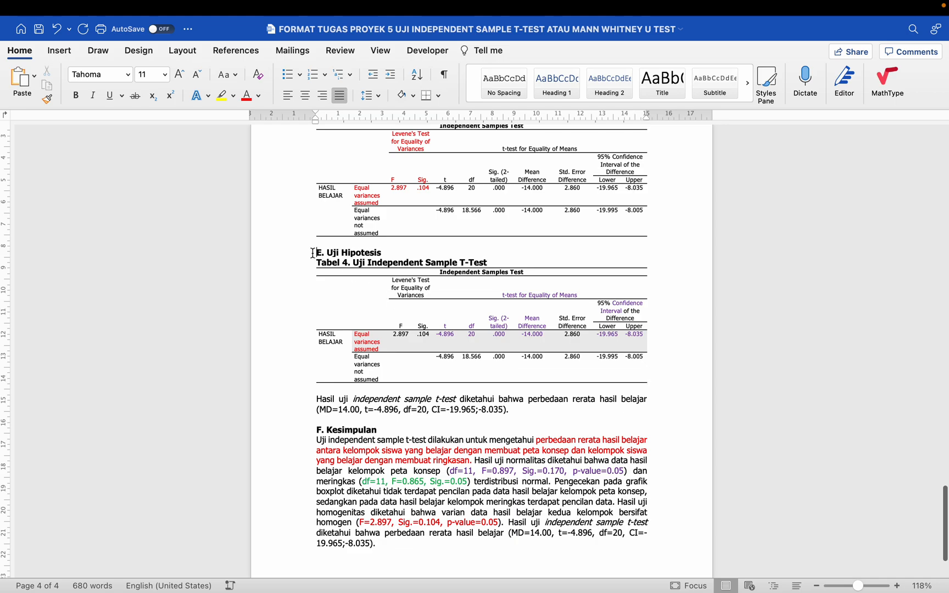
left_click(307, 264)
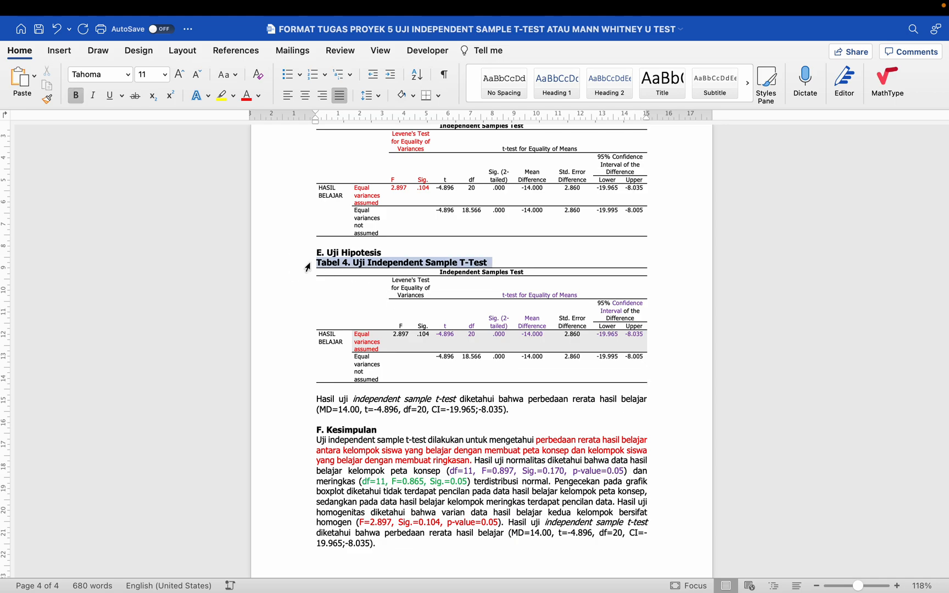
left_click(291, 399)
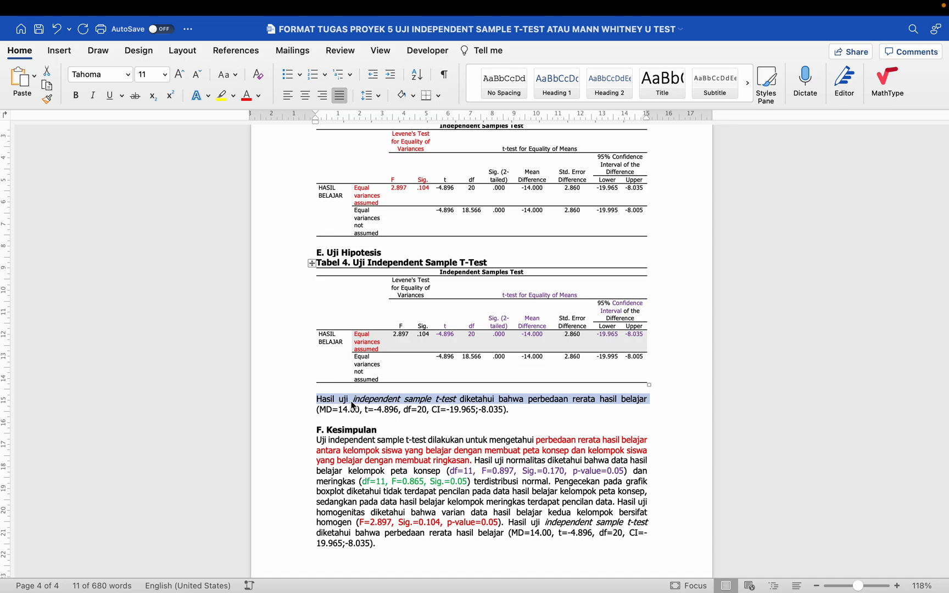
left_click(267, 408)
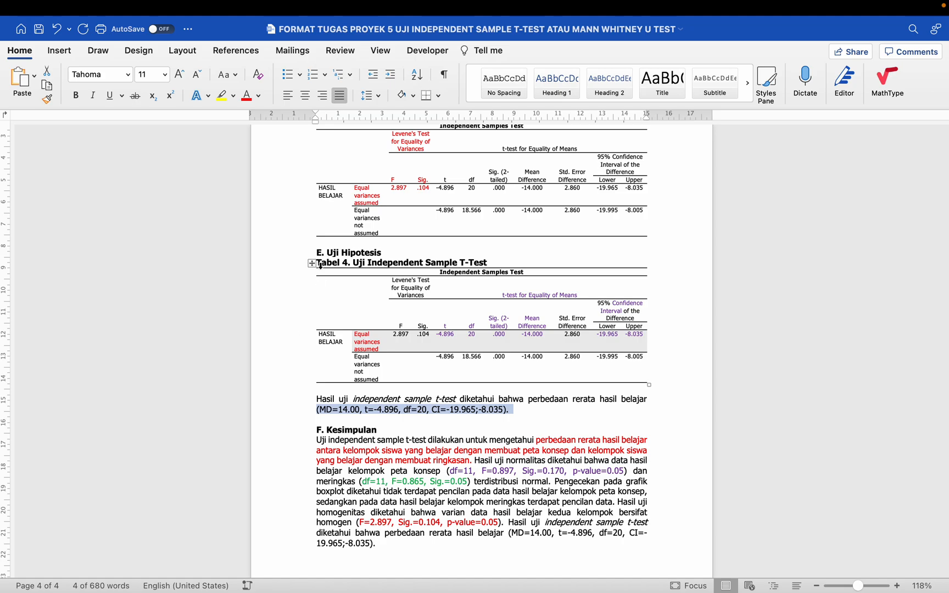
left_click(302, 401)
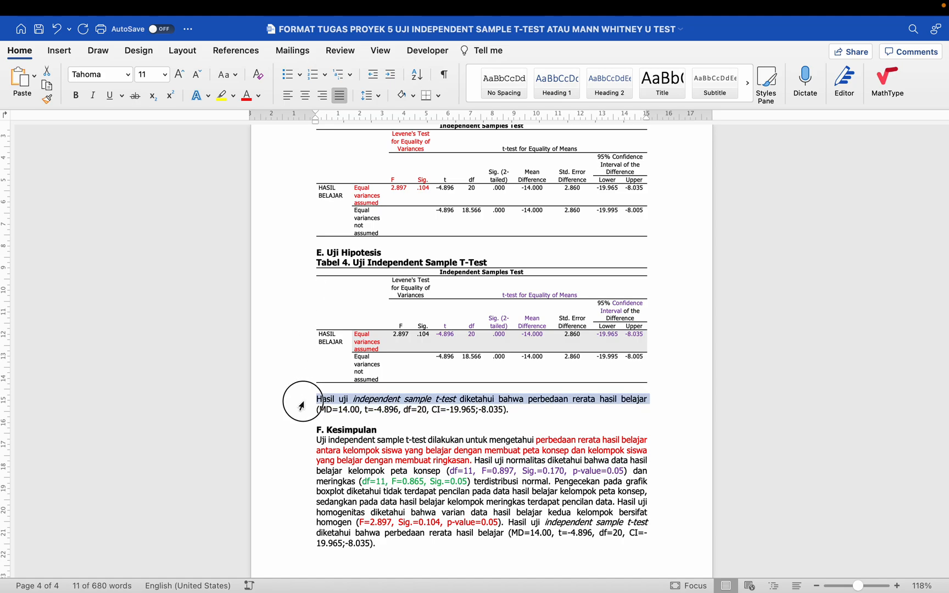
left_click(301, 410, "shift")
left_click(307, 264)
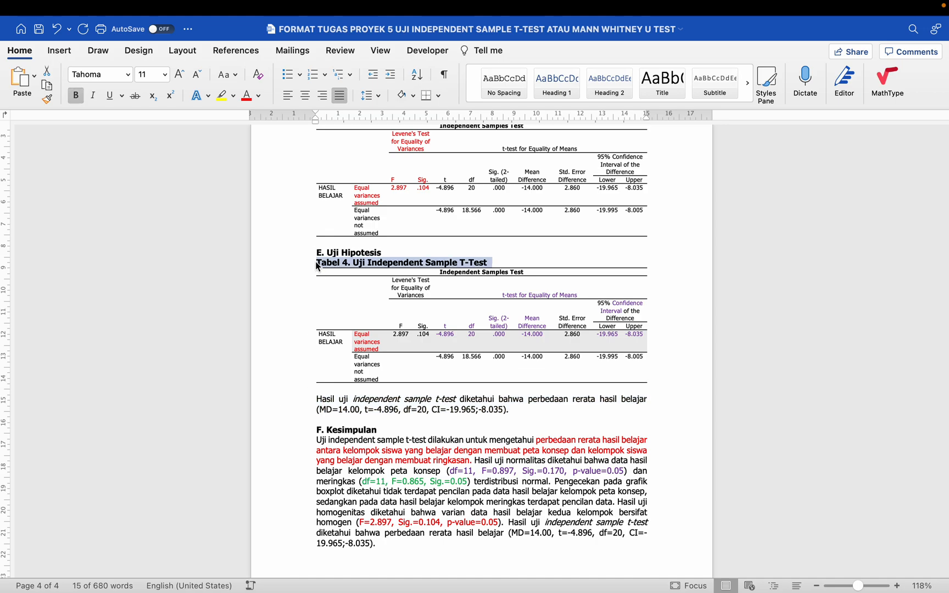
left_click(318, 263)
key("Return")
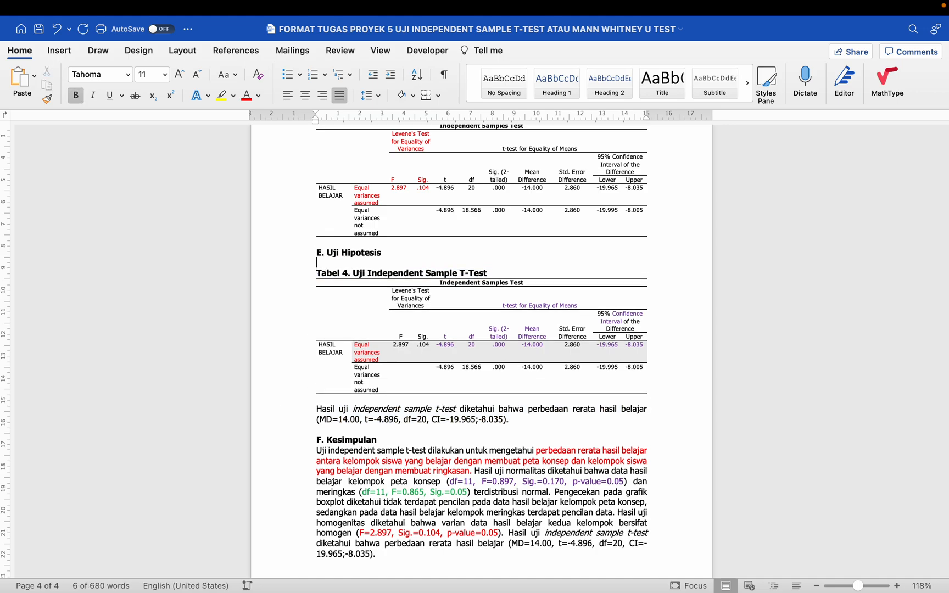
double_click(328, 261)
key("Delete")
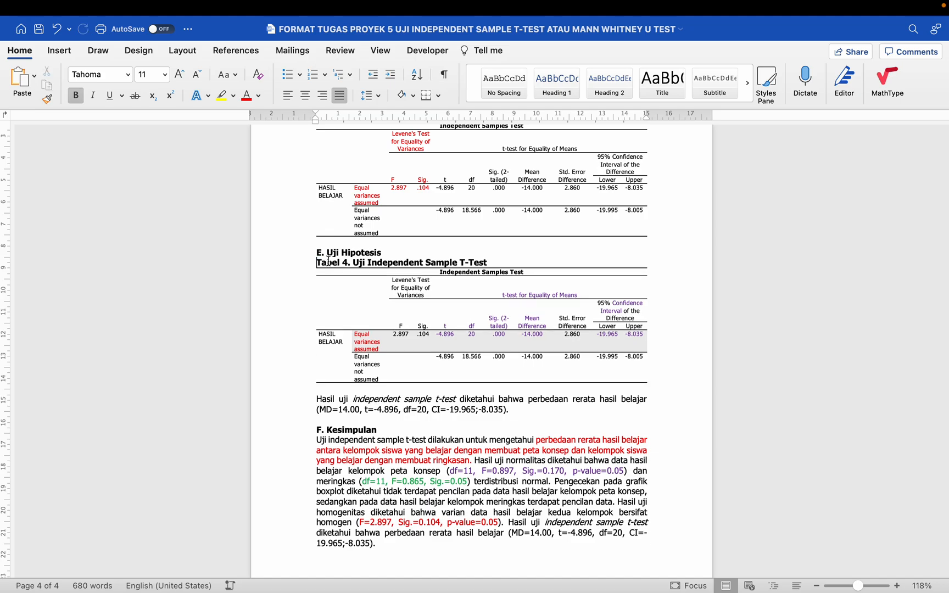
left_click(300, 390)
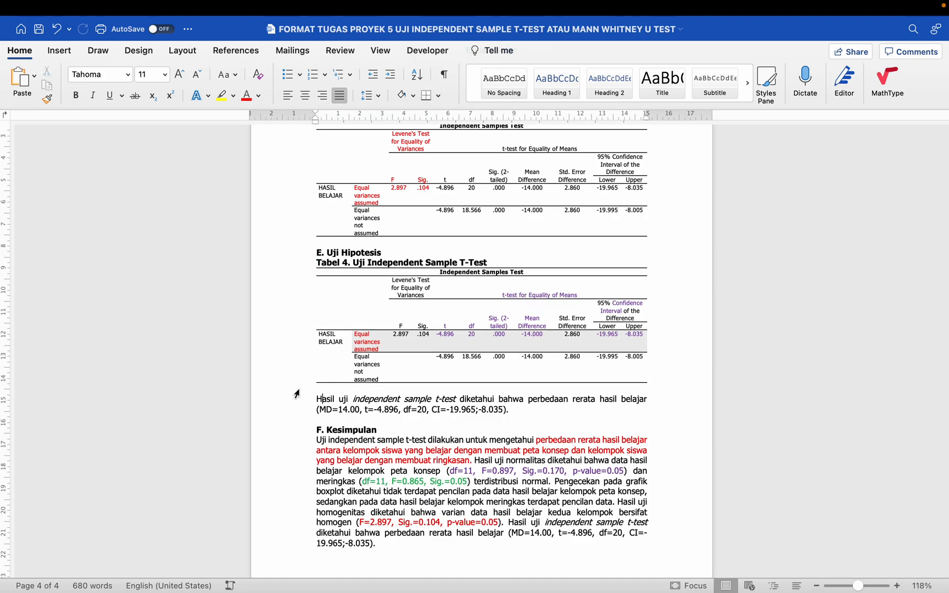
left_click(374, 342)
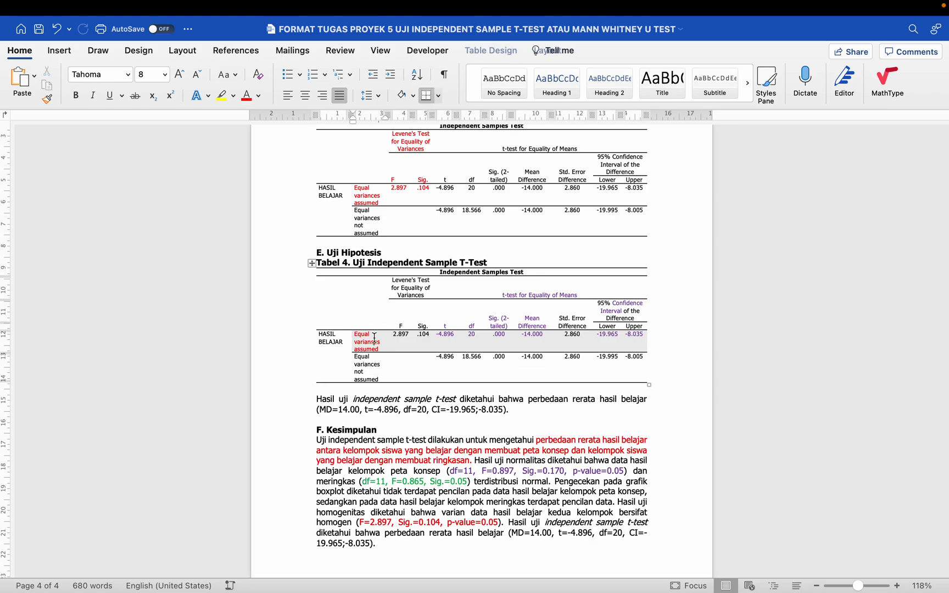
left_click(314, 401)
scroll(315, 406, "down", 2)
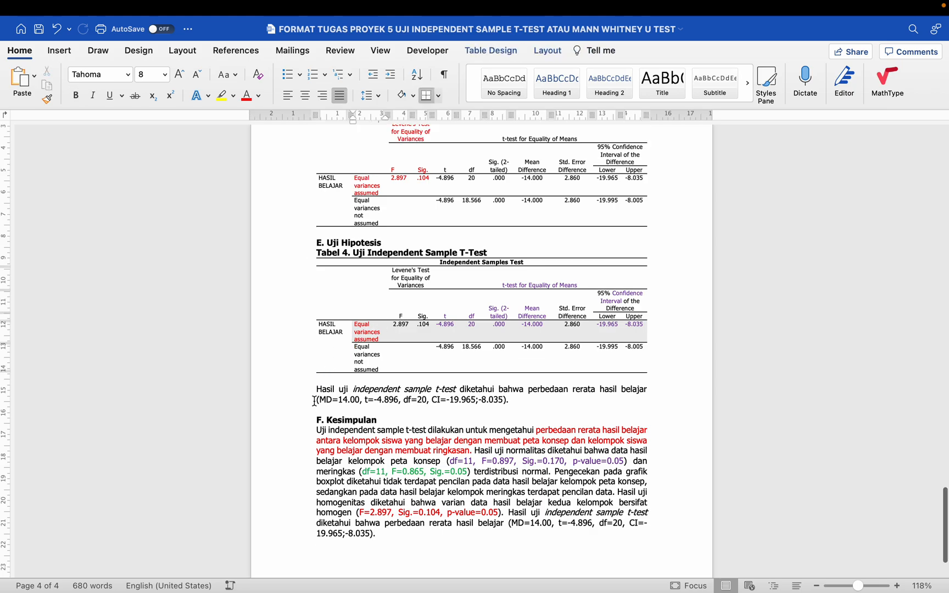
- Italicise the phrase 'independent sample t-test' in the Kesimpulan
scroll(335, 423, "down", 2)
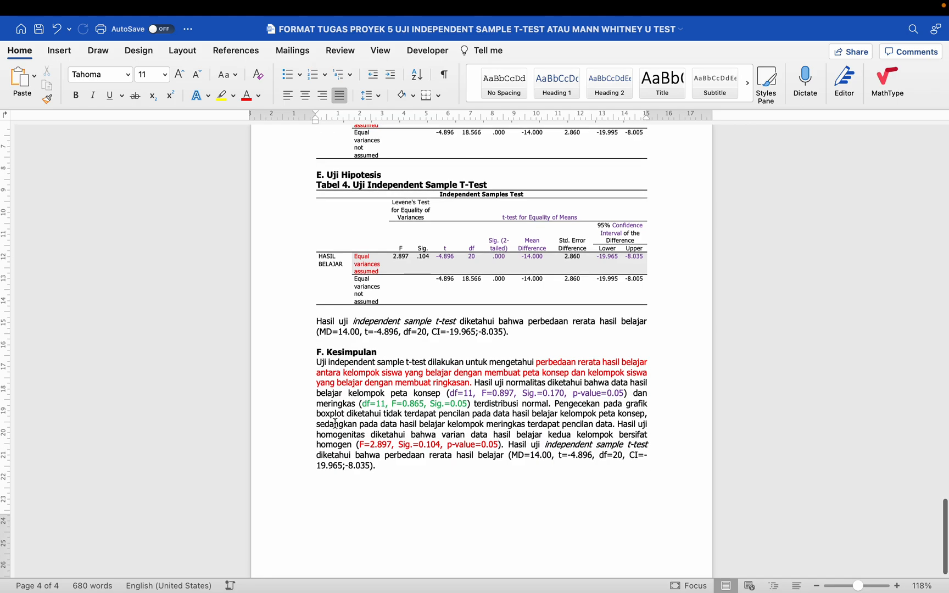
scroll(369, 424, "up", 5)
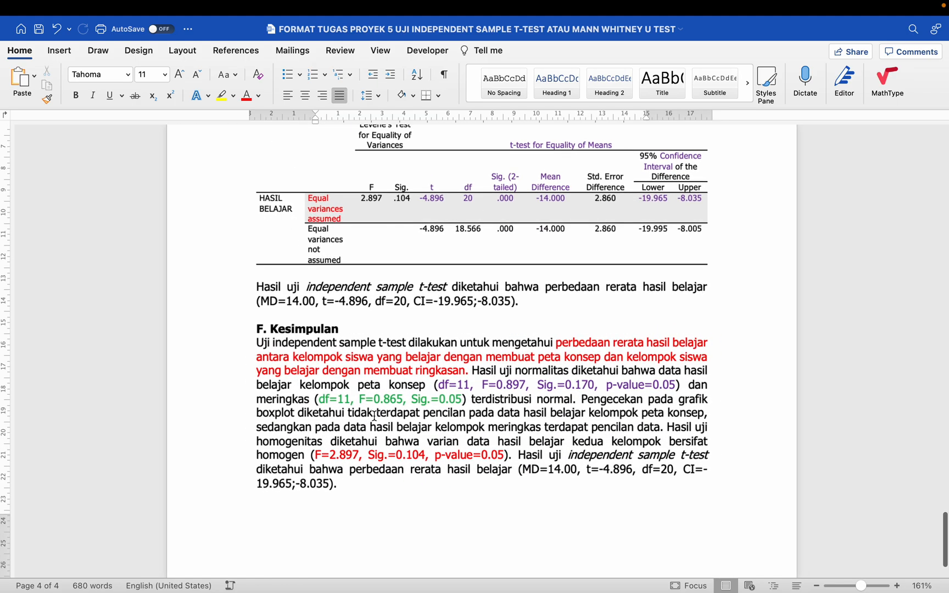
scroll(388, 395, "up", 10)
scroll(388, 394, "down", 15)
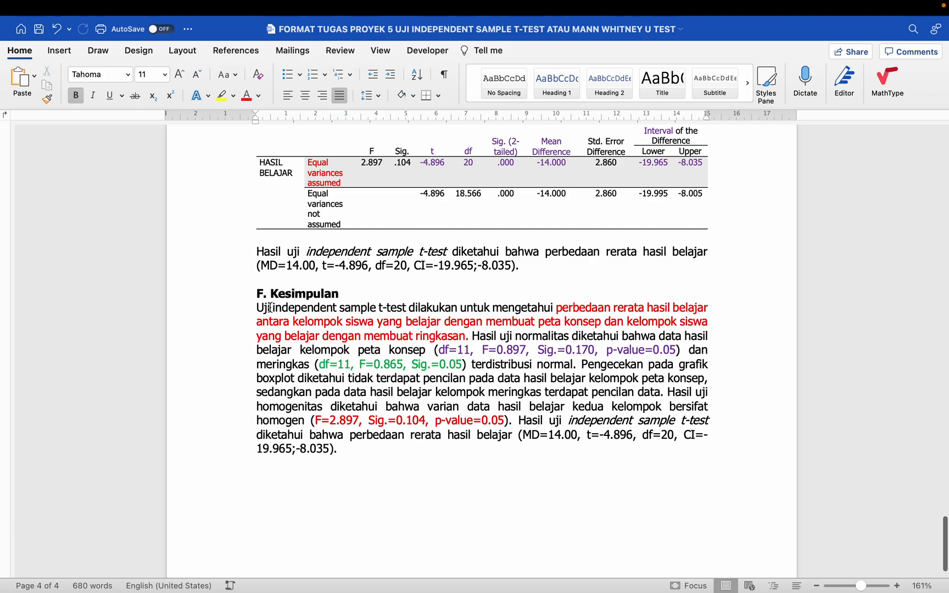
left_click_drag(272, 307, 398, 308)
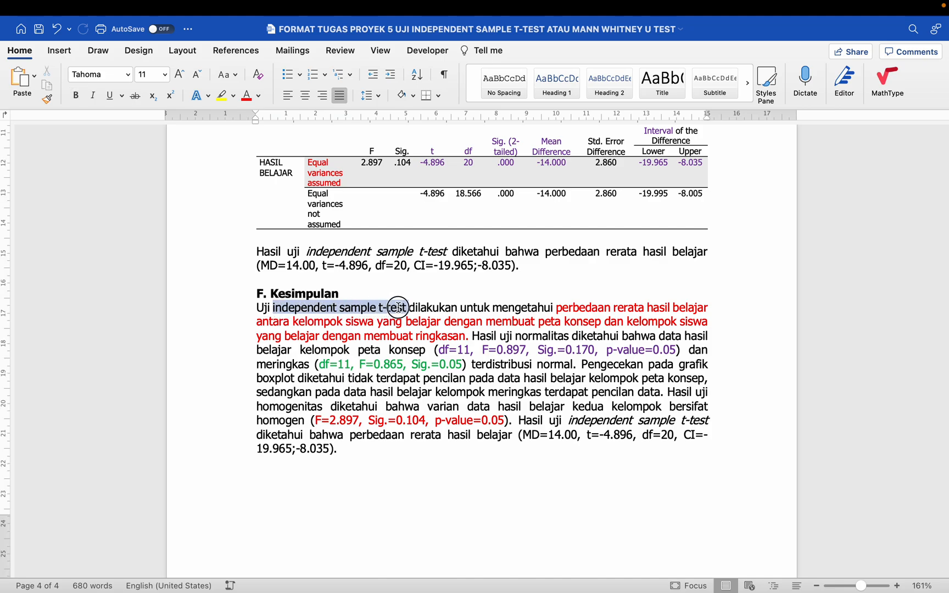
left_click(92, 96)
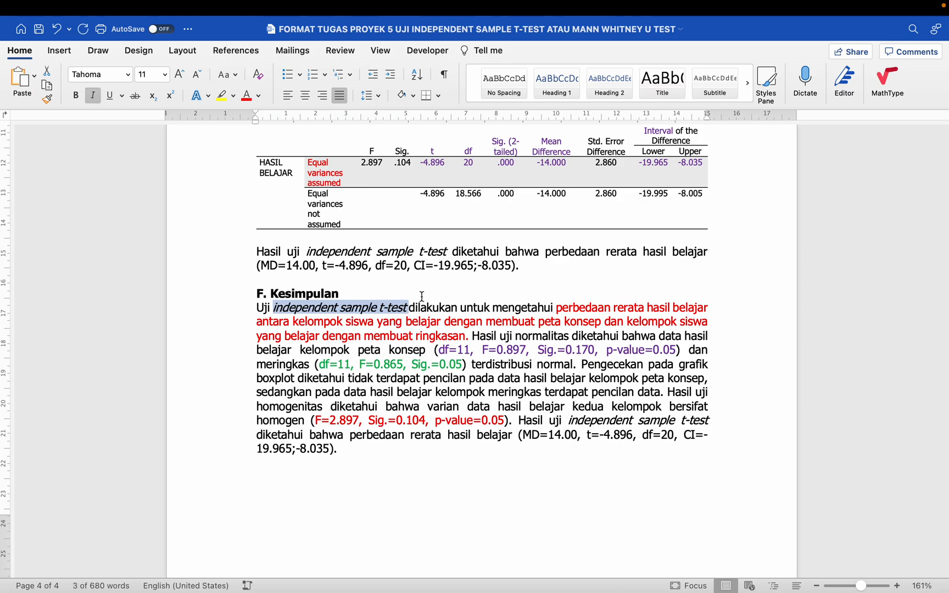
left_click(400, 408)
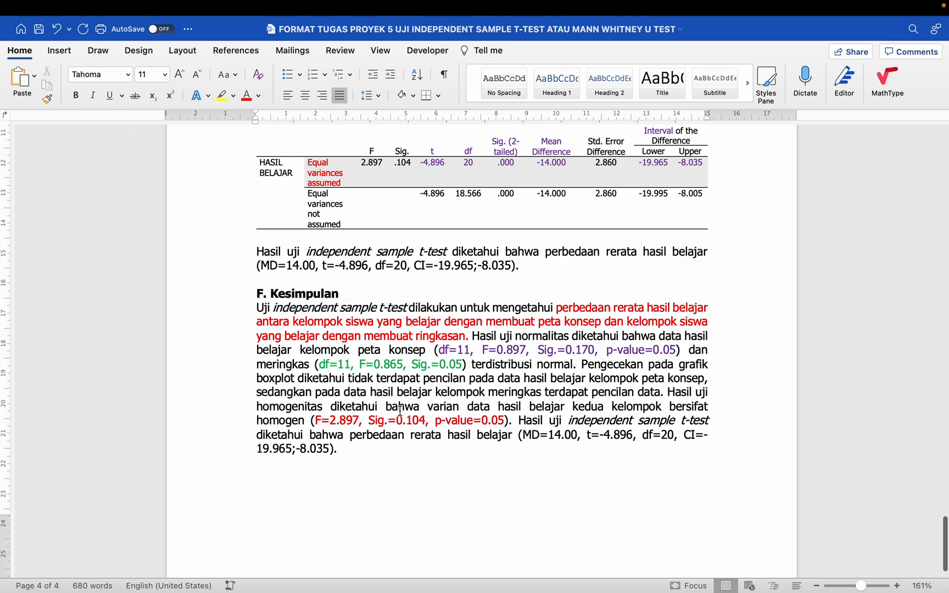
- Colour the MD=14.00 result values below Tabel 4 and in the Kesimpulan purple
scroll(413, 379, "down", 2)
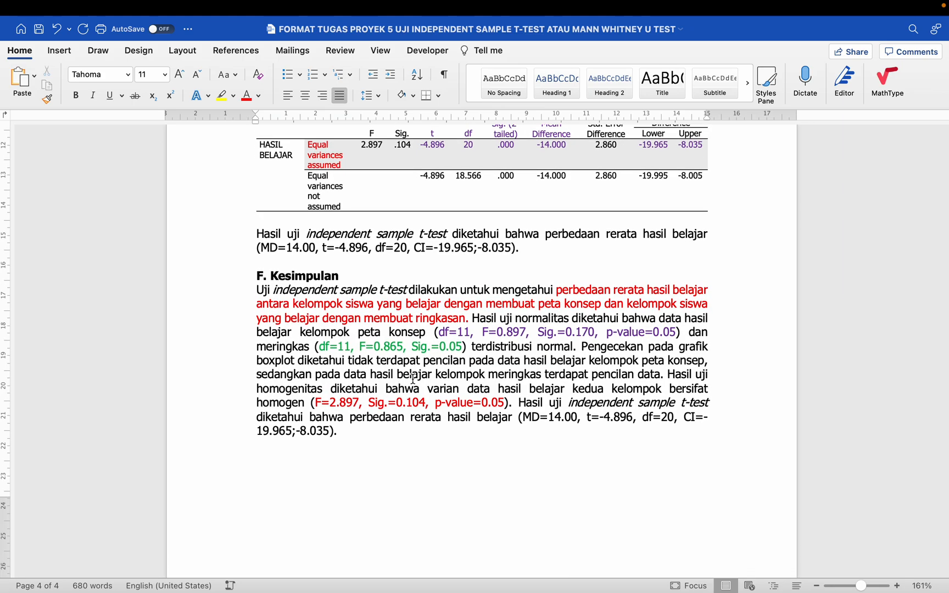
scroll(412, 378, "down", 1)
scroll(412, 378, "down", 5)
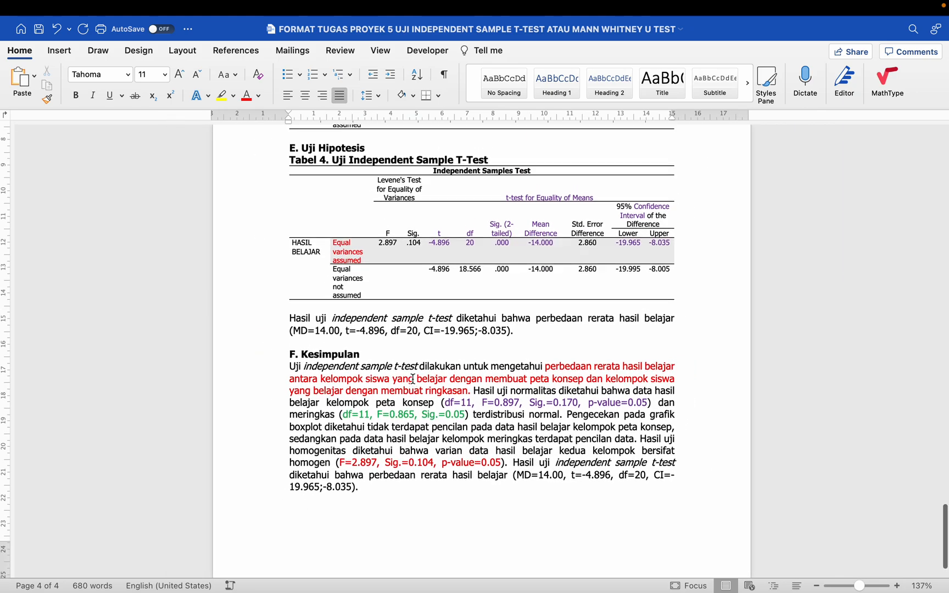
scroll(413, 379, "down", 3)
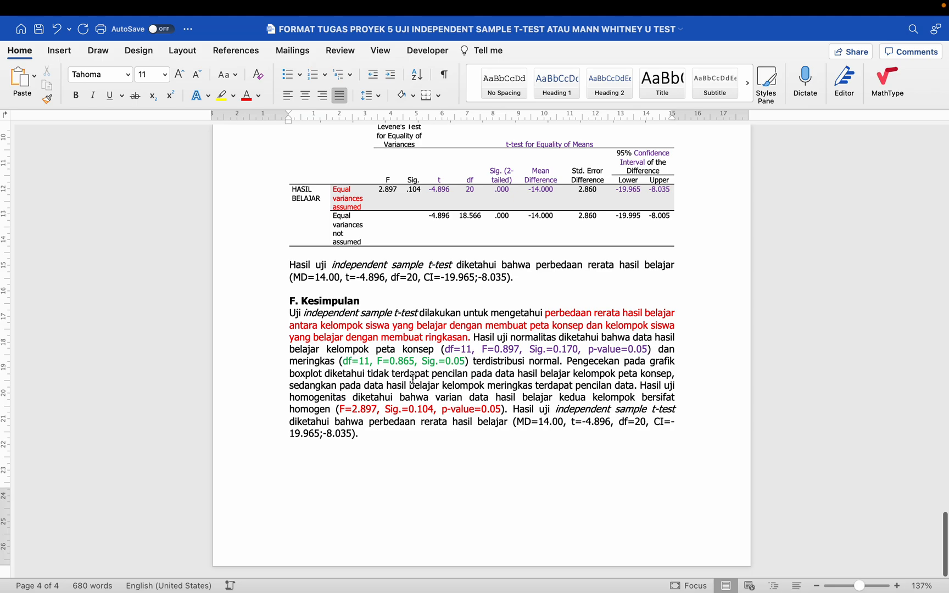
scroll(413, 379, "up", 1)
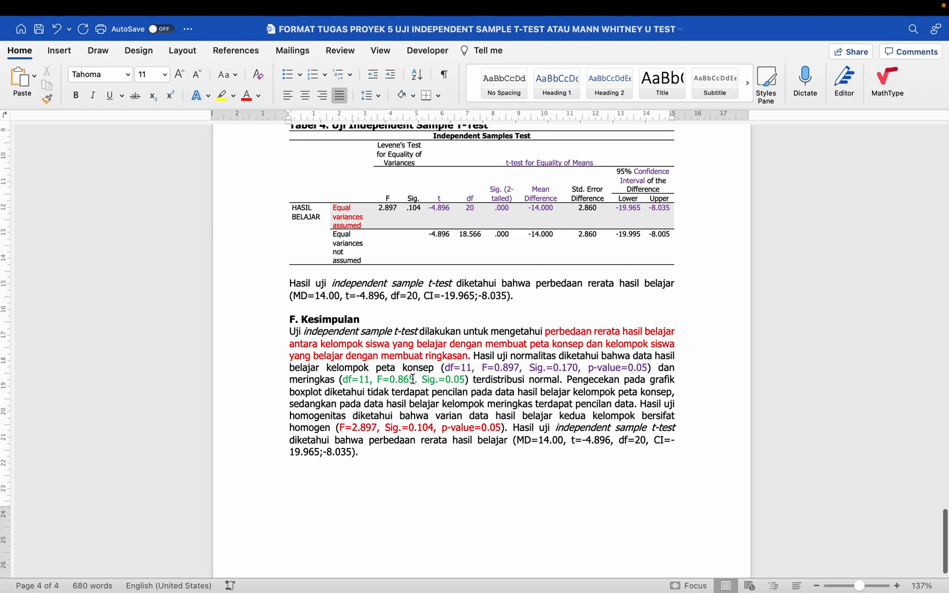
left_click_drag(293, 296, 506, 296)
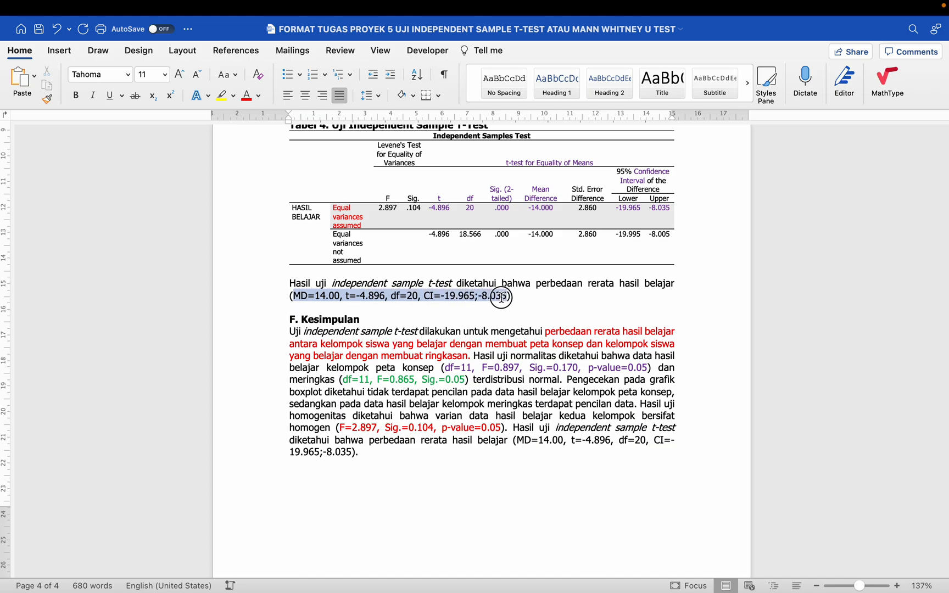
left_click(258, 95)
left_click(356, 245)
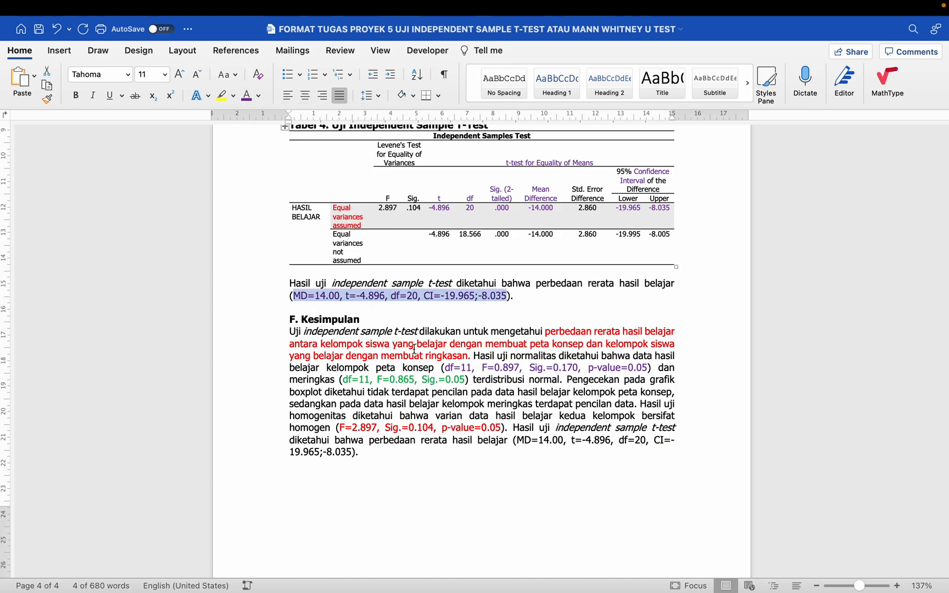
left_click(414, 367)
left_click_drag(518, 442, 351, 452)
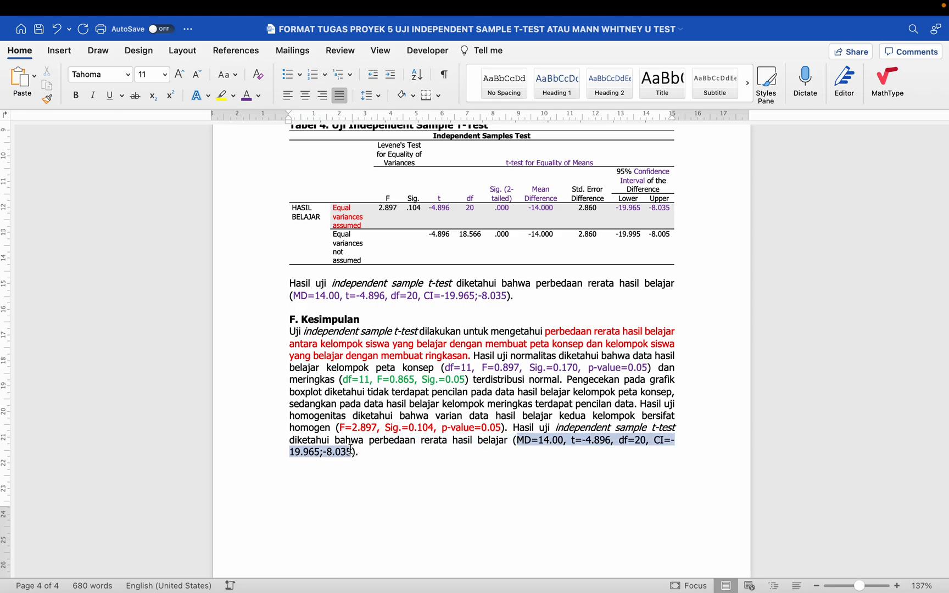
left_click(247, 96)
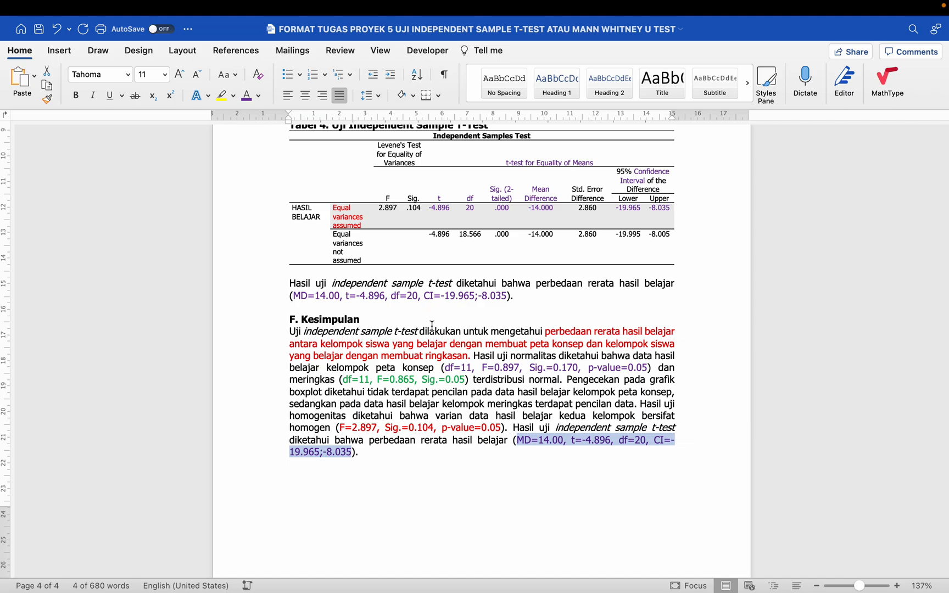
- Save the report with the new formatting
left_click(458, 349)
scroll(458, 350, "down", 5)
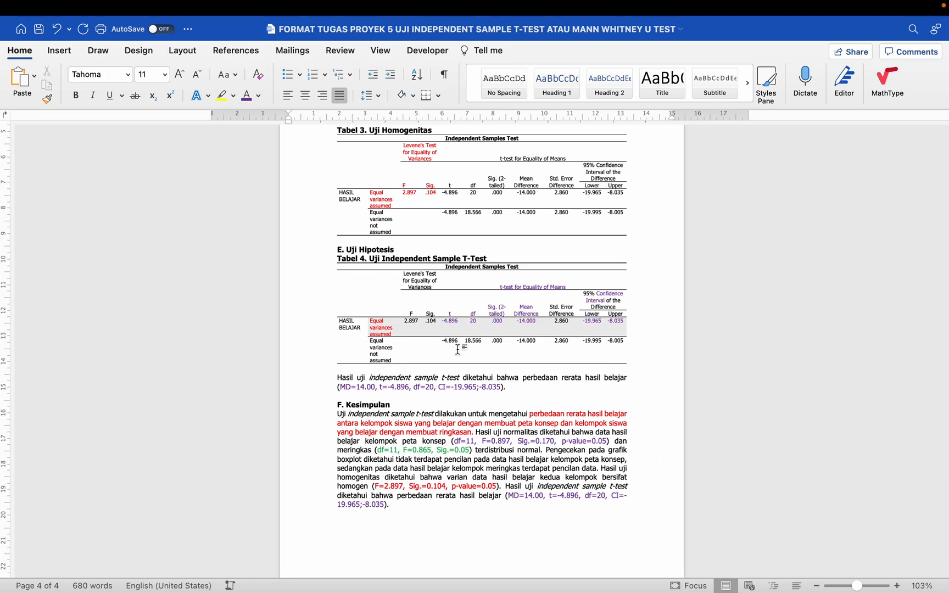
scroll(458, 349, "up", 10)
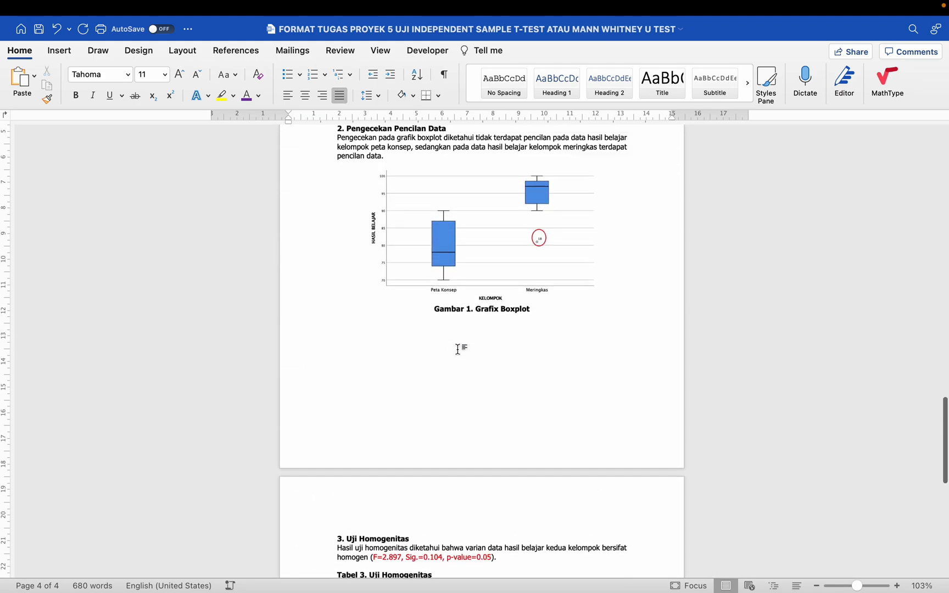
scroll(458, 349, "up", 8)
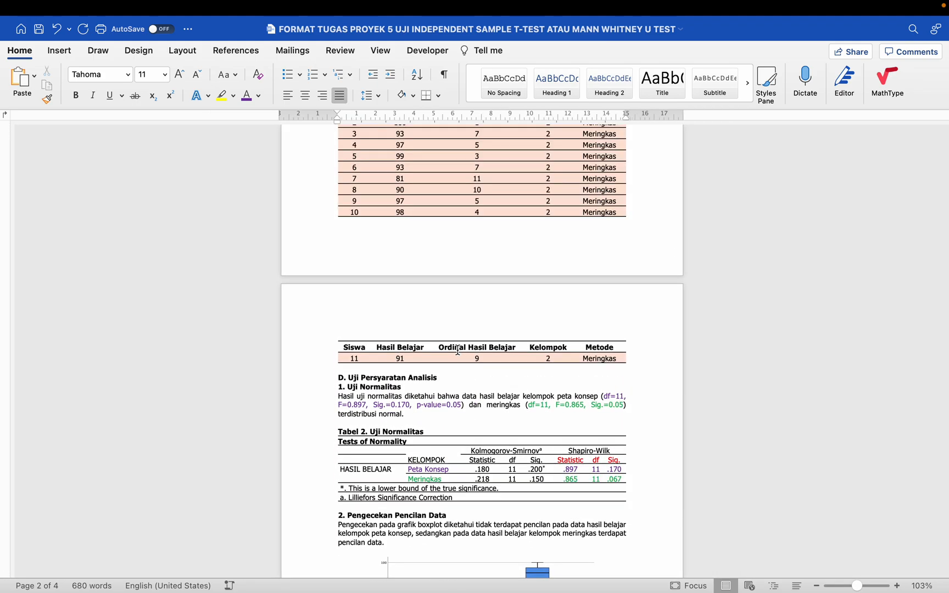
scroll(457, 349, "up", 5)
scroll(458, 350, "down", 1)
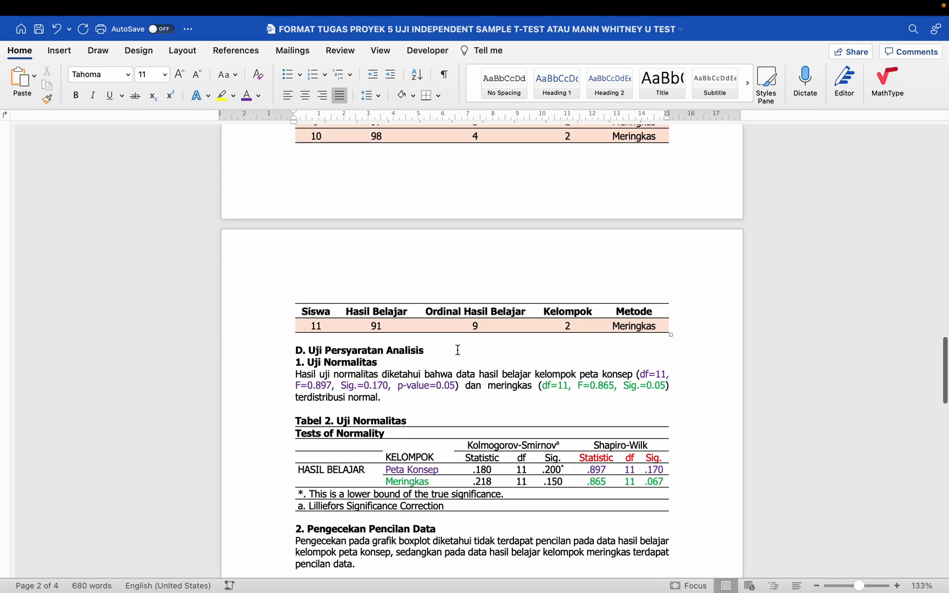
scroll(458, 350, "down", 3)
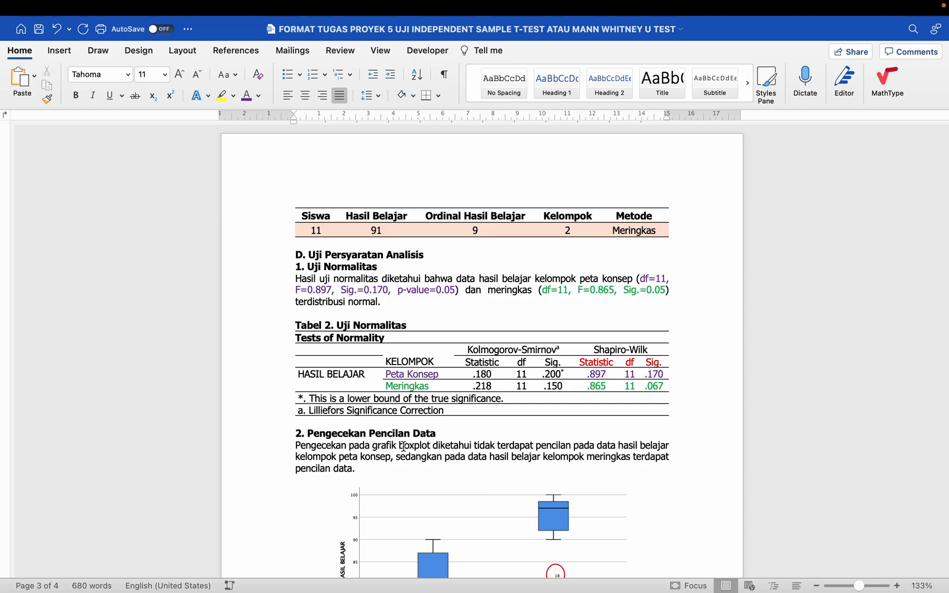
scroll(404, 446, "down", 3)
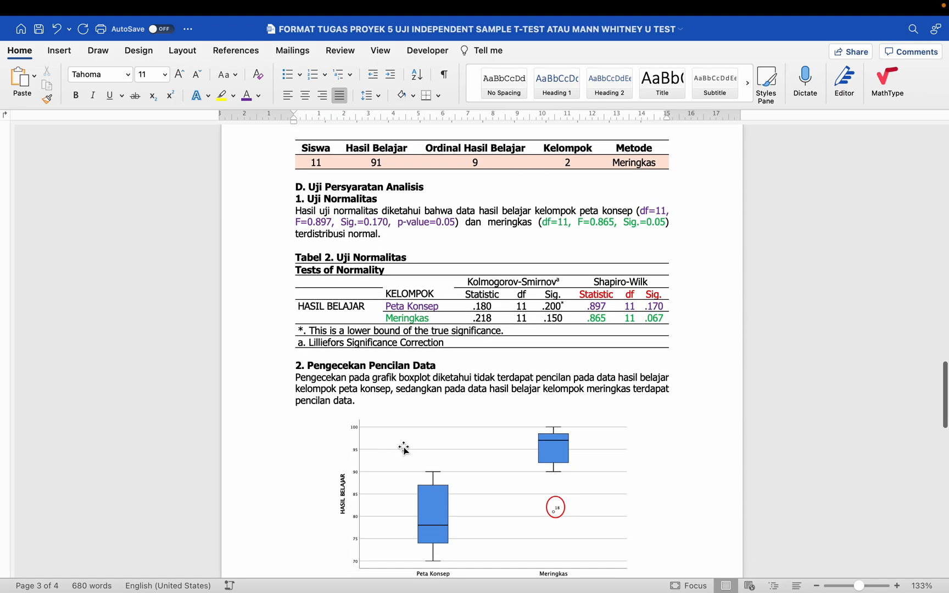
left_click(40, 31)
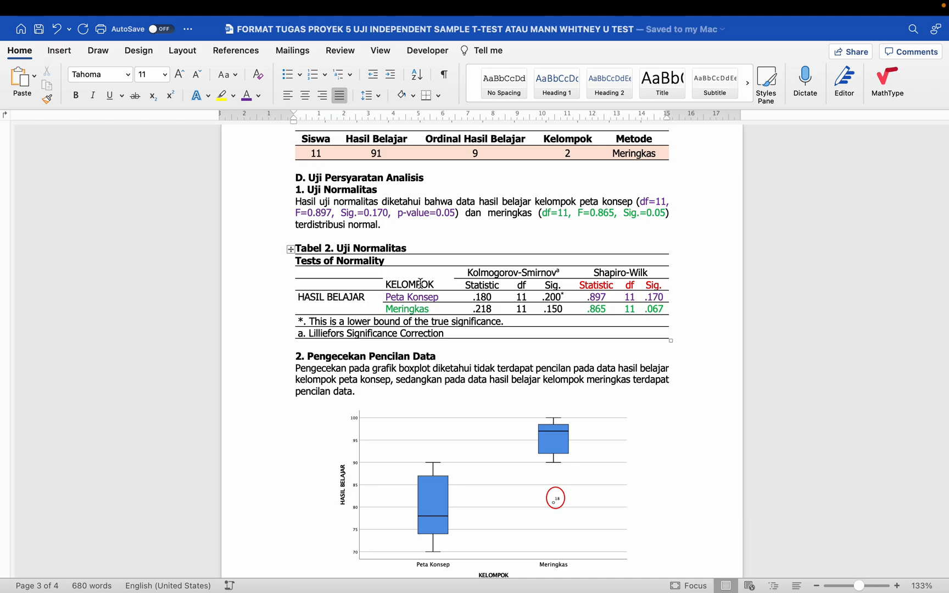
- Review the report from the page 1 header table down to the Gambar 1 boxplot
scroll(421, 284, "up", 10)
scroll(421, 283, "up", 20)
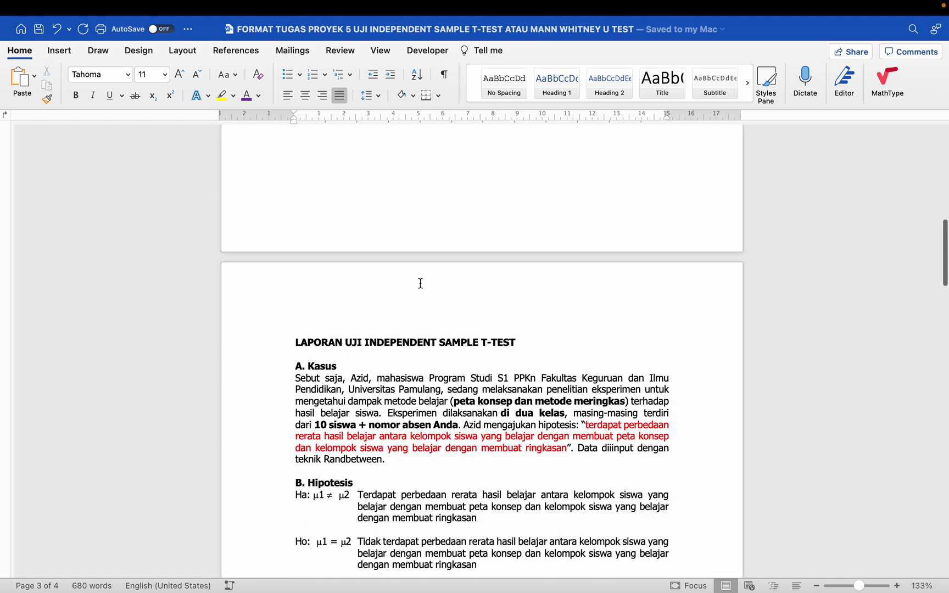
scroll(420, 283, "up", 3)
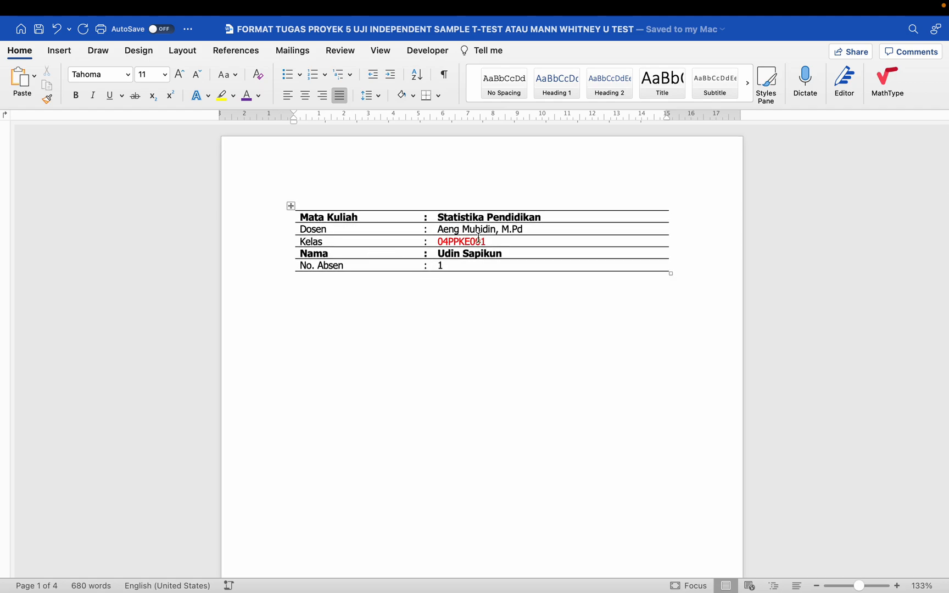
scroll(472, 265, "down", 15)
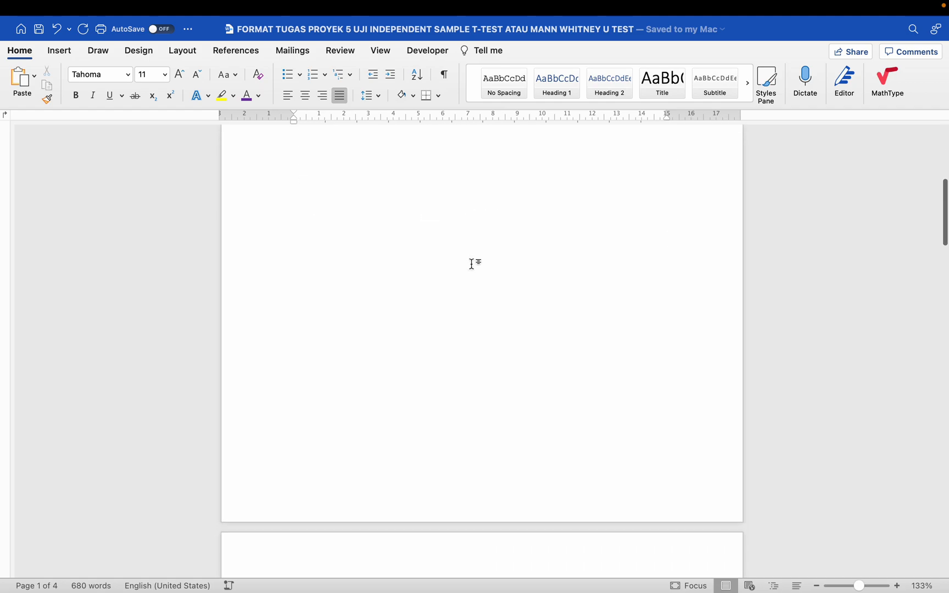
left_click(226, 286)
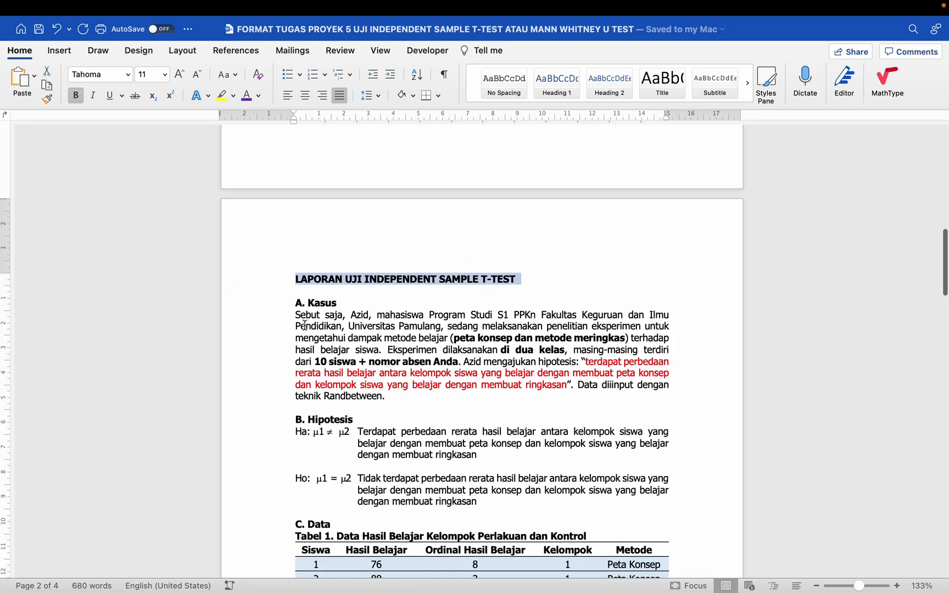
scroll(348, 373, "down", 20)
scroll(348, 373, "up", 15)
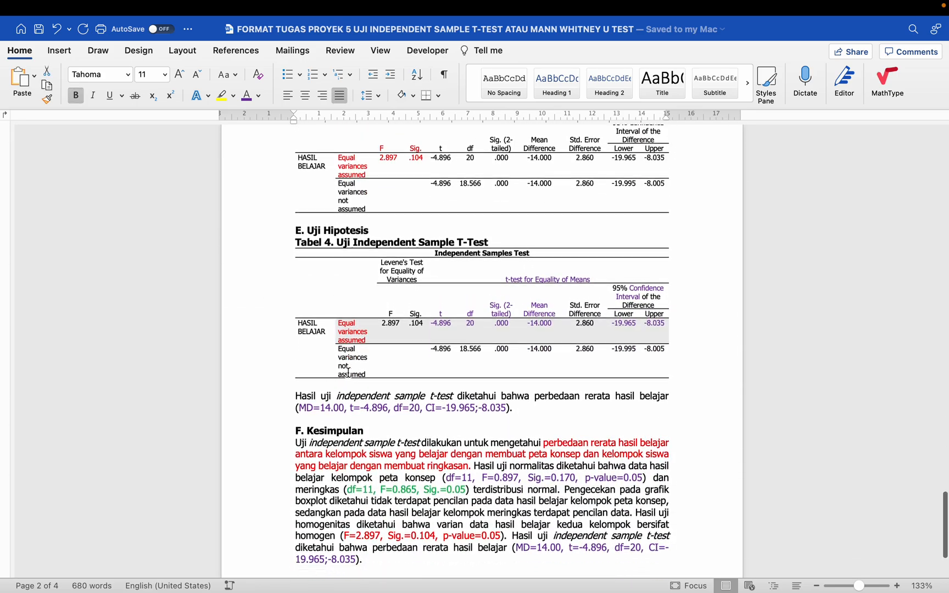
scroll(348, 373, "up", 5)
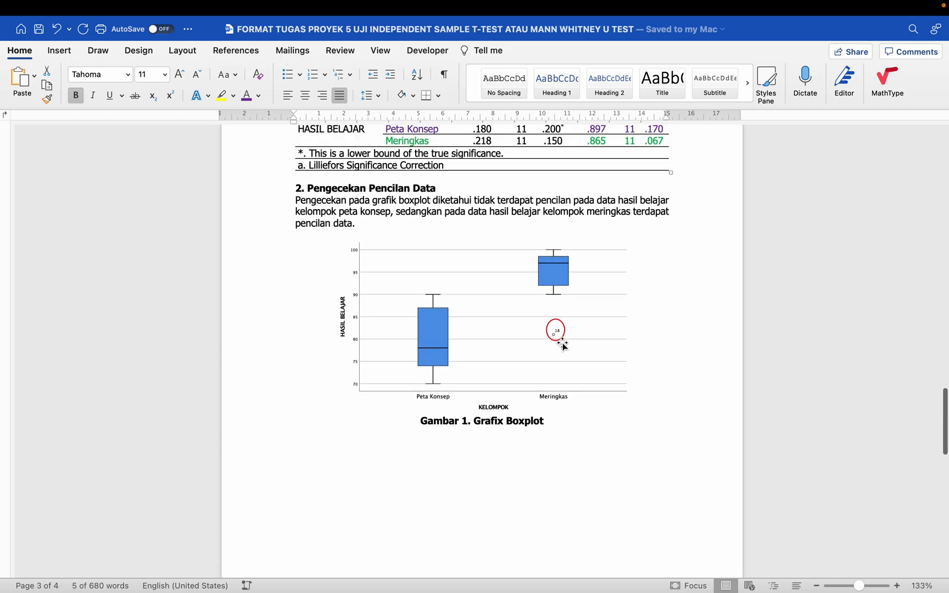
- Delete the red circle around outlier 18 on the Gambar 1 boxplot
left_click(561, 336)
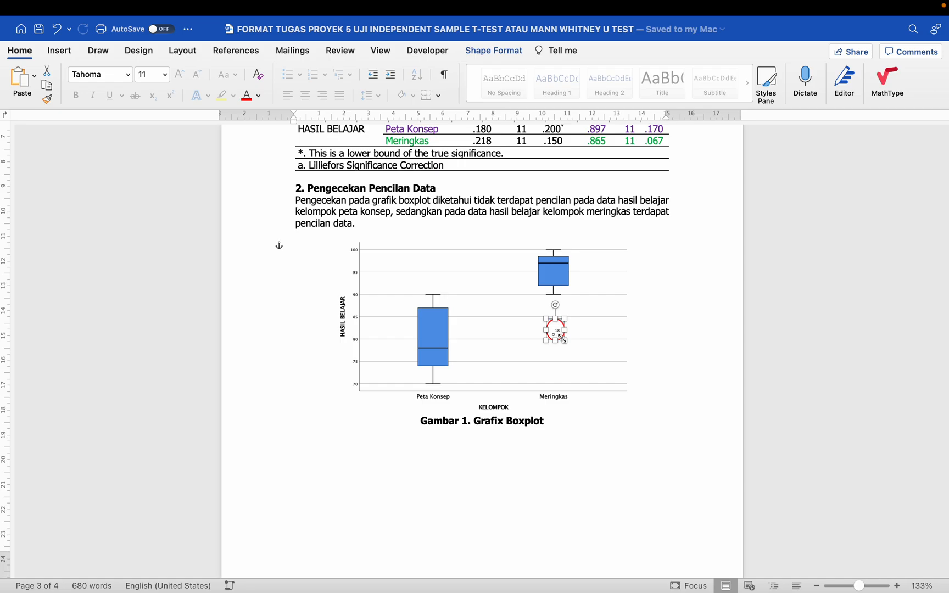
key("BackSpace")
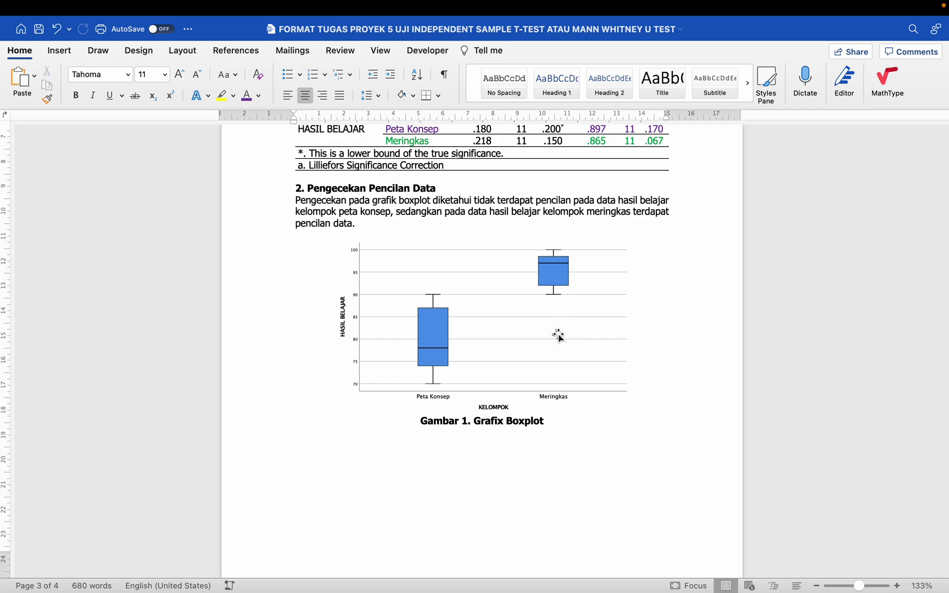
mouse_move(206, 6)
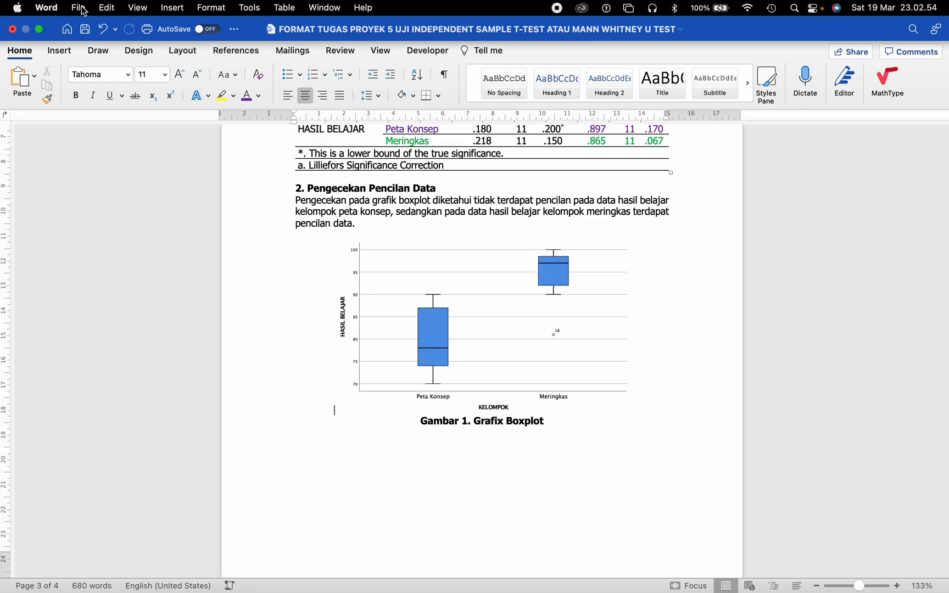
- Save the report and set up Save As with PDF as the file format
left_click(85, 31)
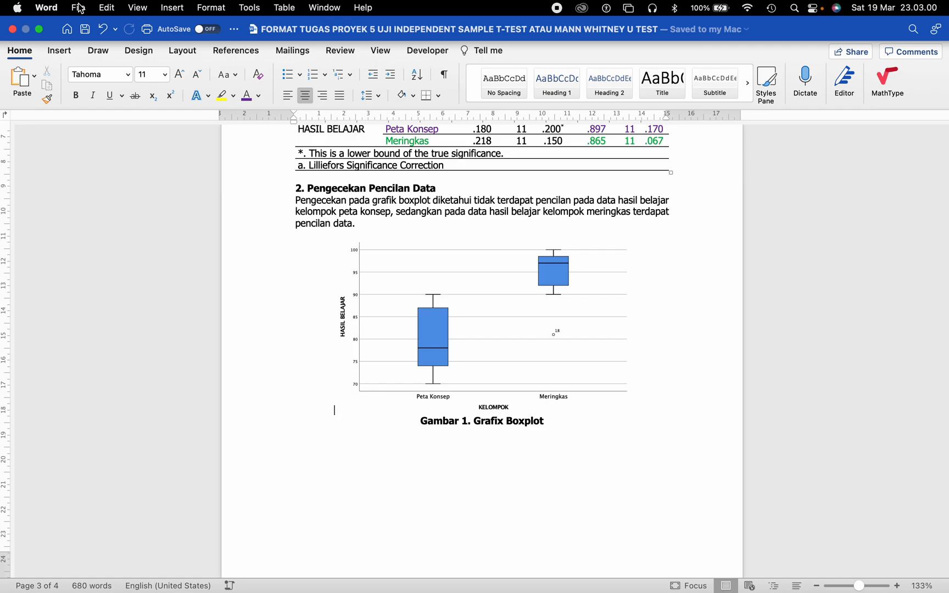
left_click(79, 7)
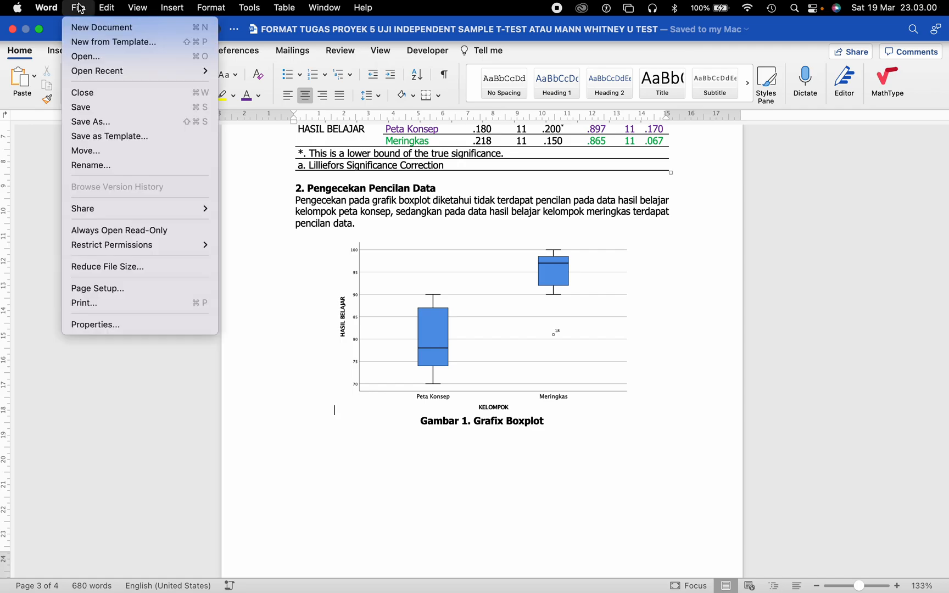
left_click(109, 122)
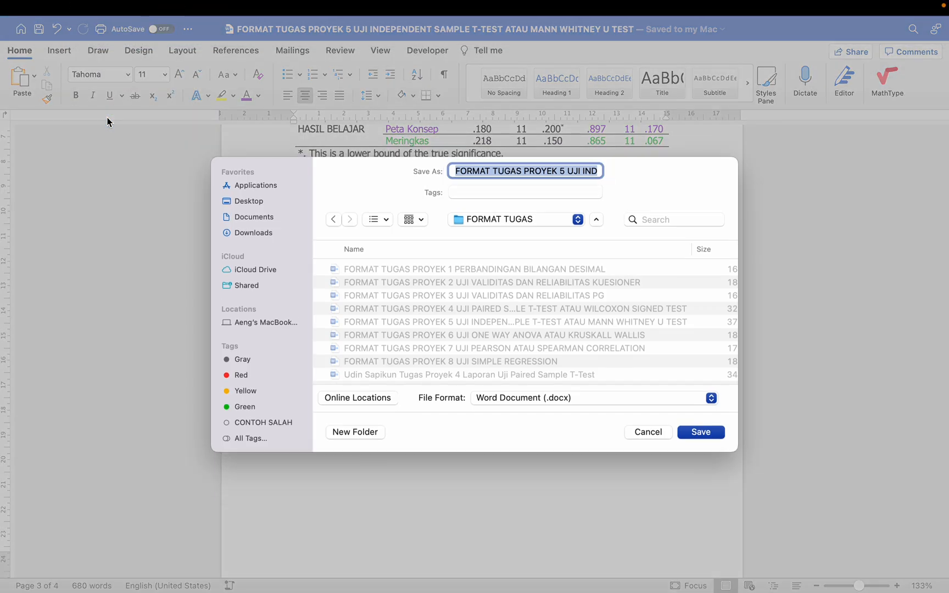
key("Escape")
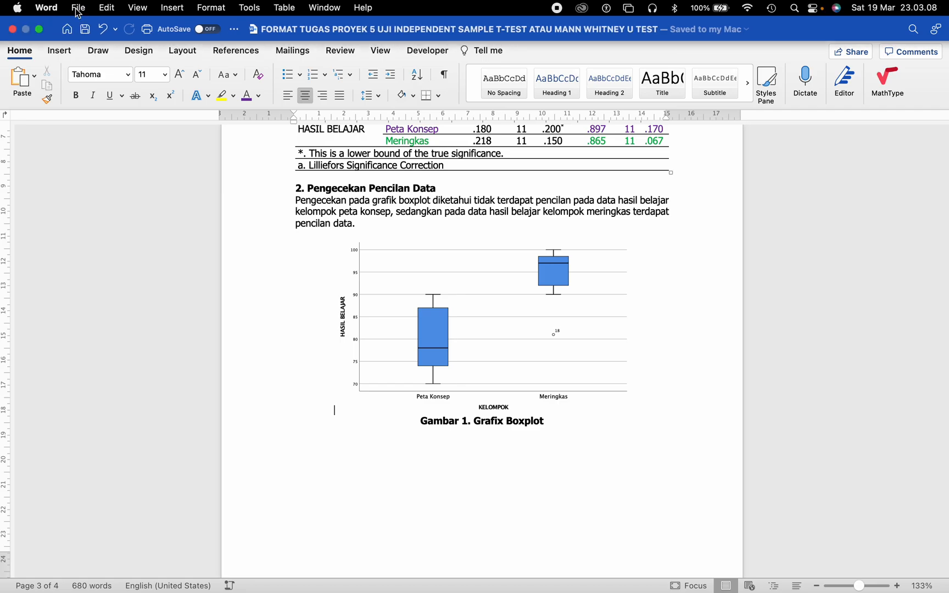
left_click(78, 8)
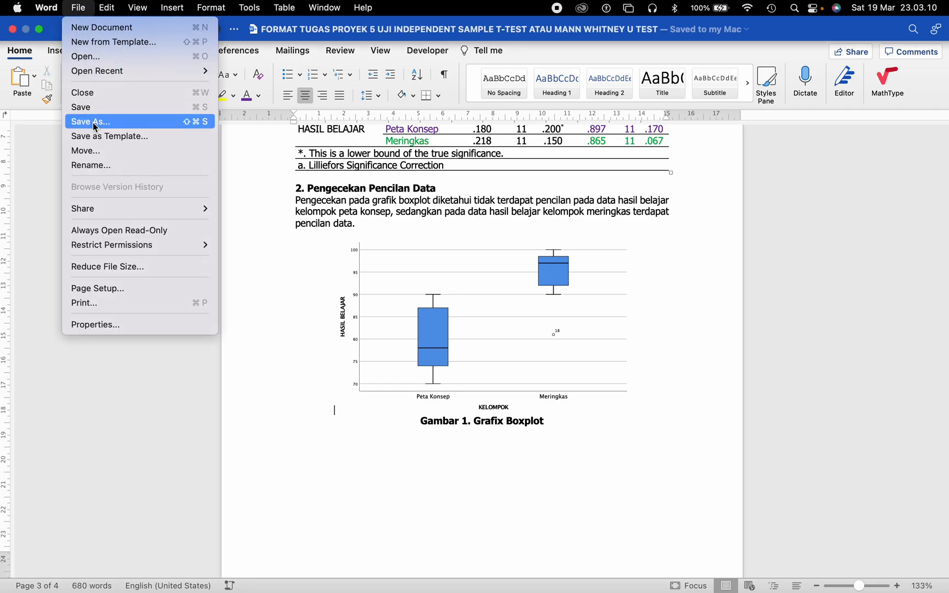
left_click(151, 126)
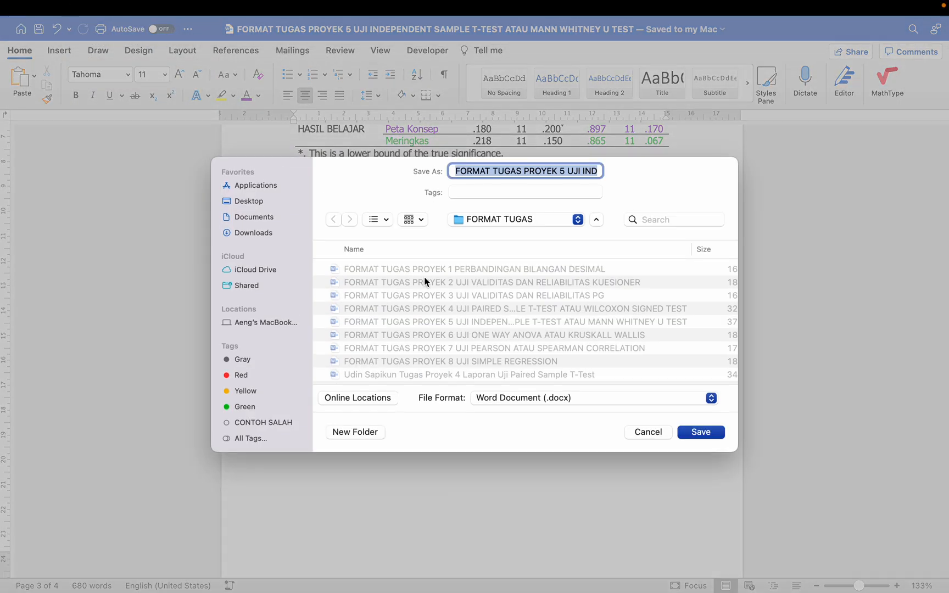
left_click(519, 401)
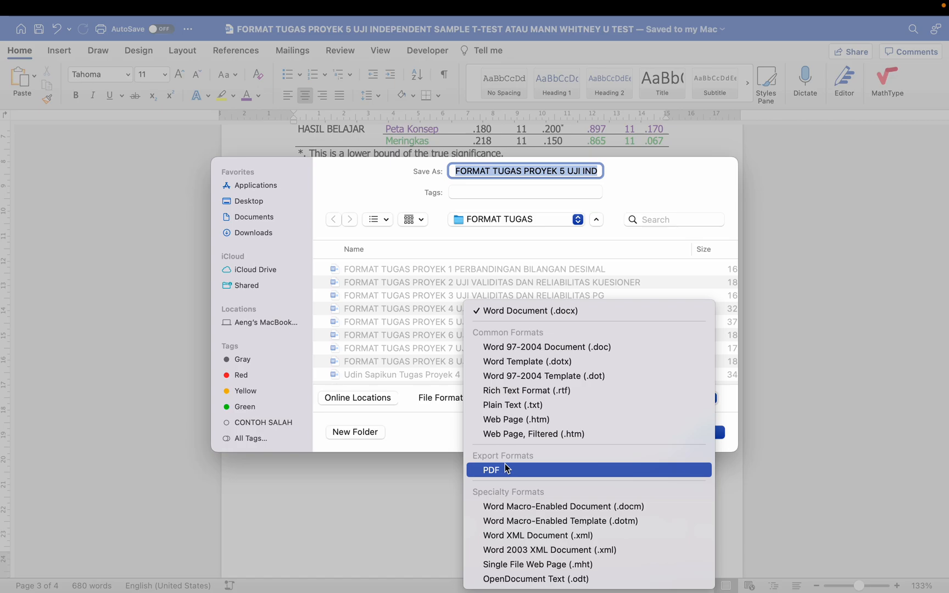
left_click(506, 468)
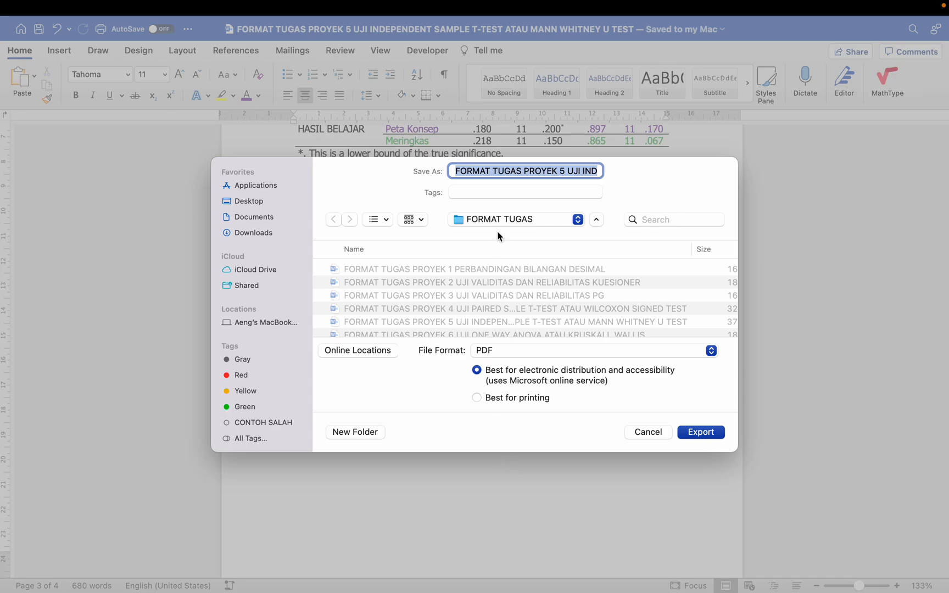
- Replace FORMAT with the student's name, drop 'ATAU MANN WHITNEY U TEST', and export the PDF
left_click(480, 170)
key("Right")
key("Right")
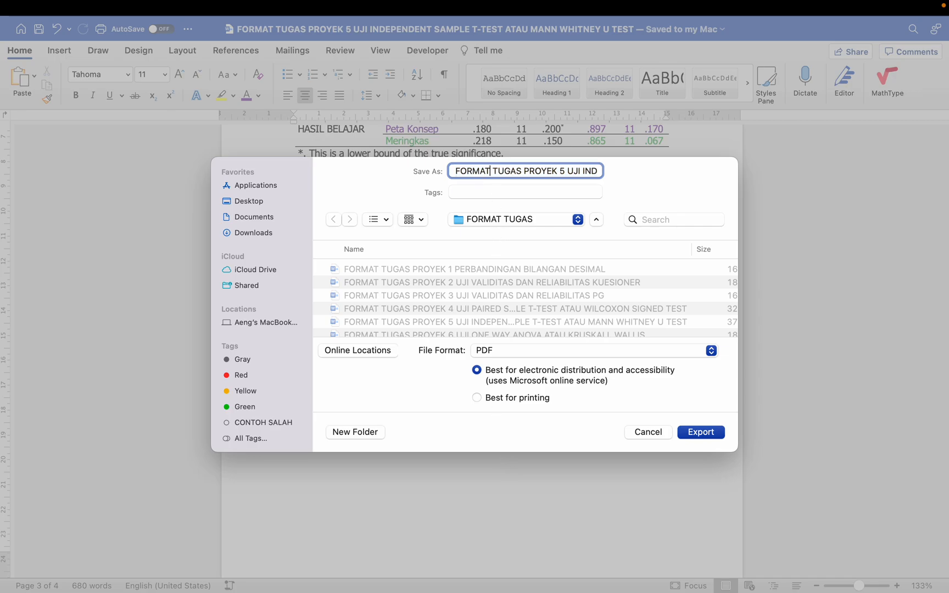
key("shift+alt+Left")
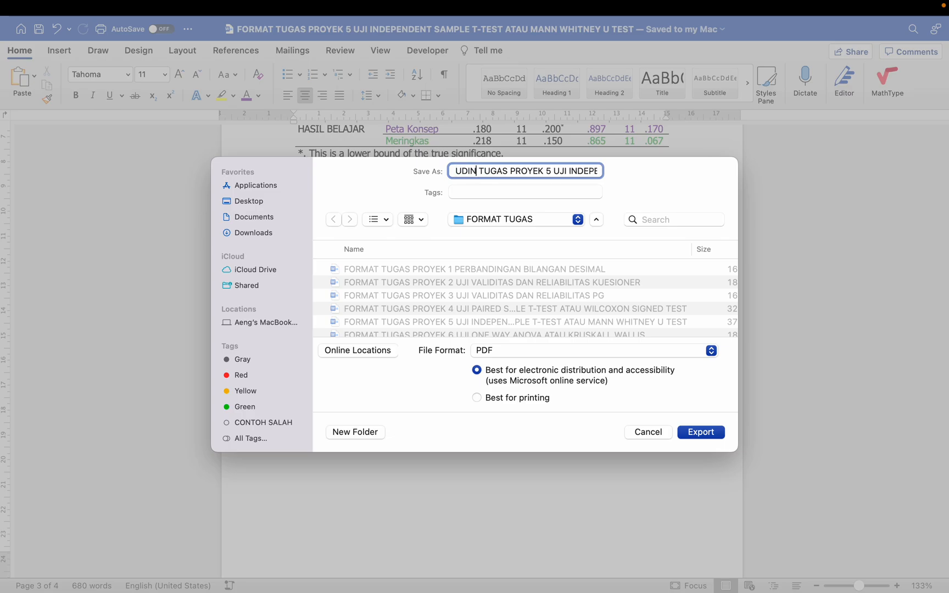
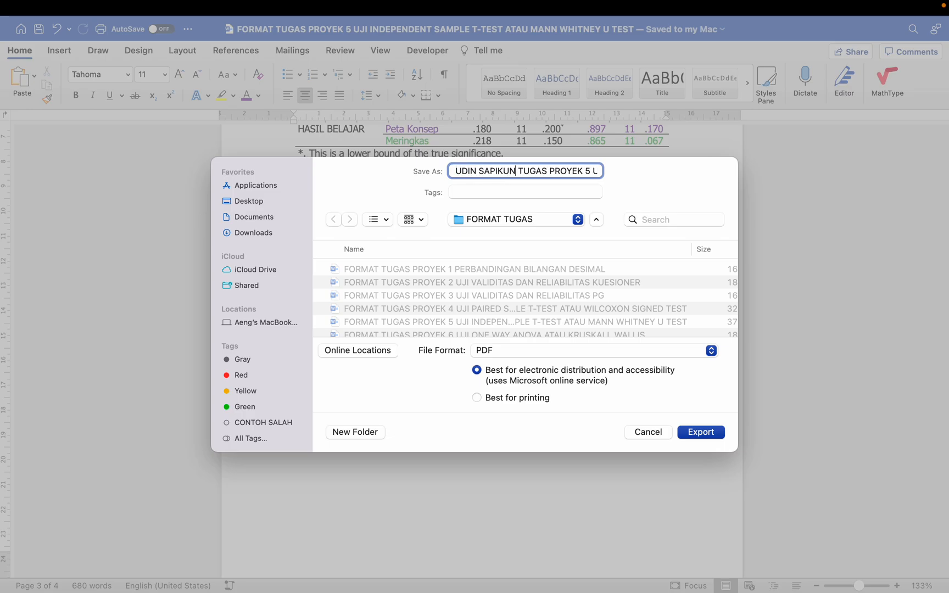
key("Right")
key("Right")
key("Right")
key("Right")
key("Right")
key("Right")
key("Right")
key("Right")
key("Right")
key("Right")
key("Right")
key("Right")
key("Right")
key("Right")
key("Right")
key("Right")
key("Right")
key("Right")
key("Right")
key("Right")
key("Right")
key("Right")
key("Right")
key("Right")
key("Right")
key("Right")
key("Right")
key("Right")
key("Right")
key("Right")
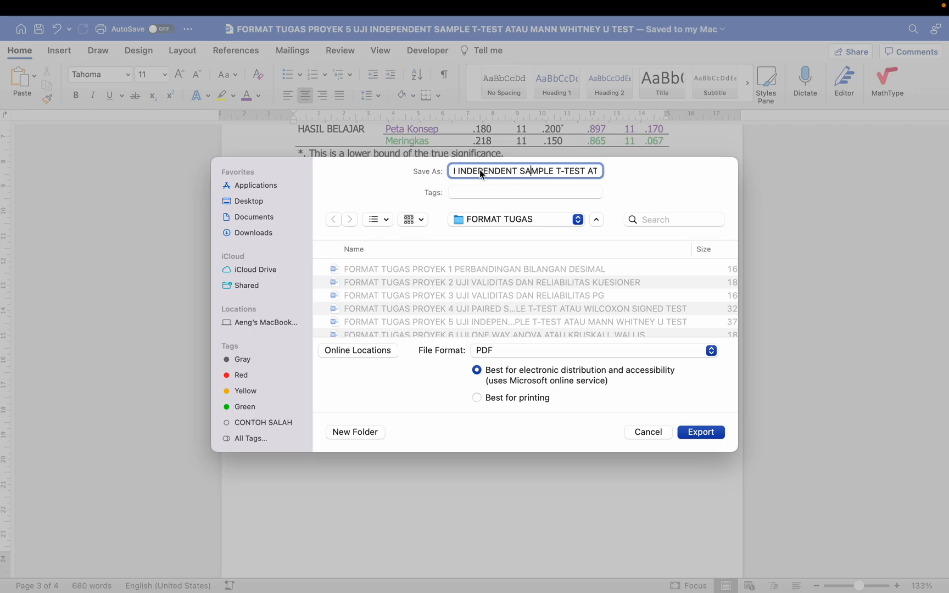
key("Right")
key("Right")
key("Right")
key("Right")
key("Right")
key("Right")
key("Right")
key("Right")
key("Right")
key("Right")
key("Right")
key("Right")
key("shift+super+Right")
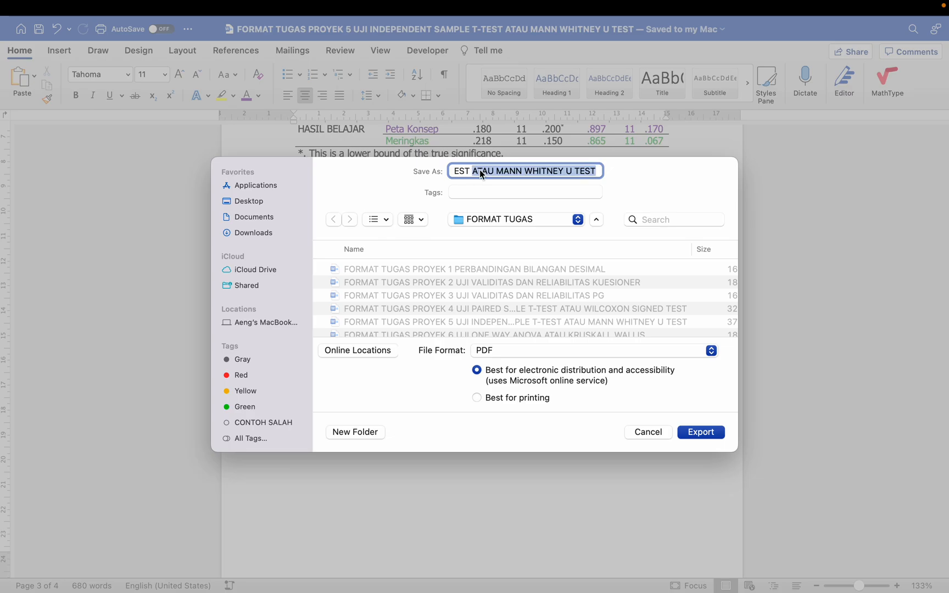
key("BackSpace")
key("BackSpace")
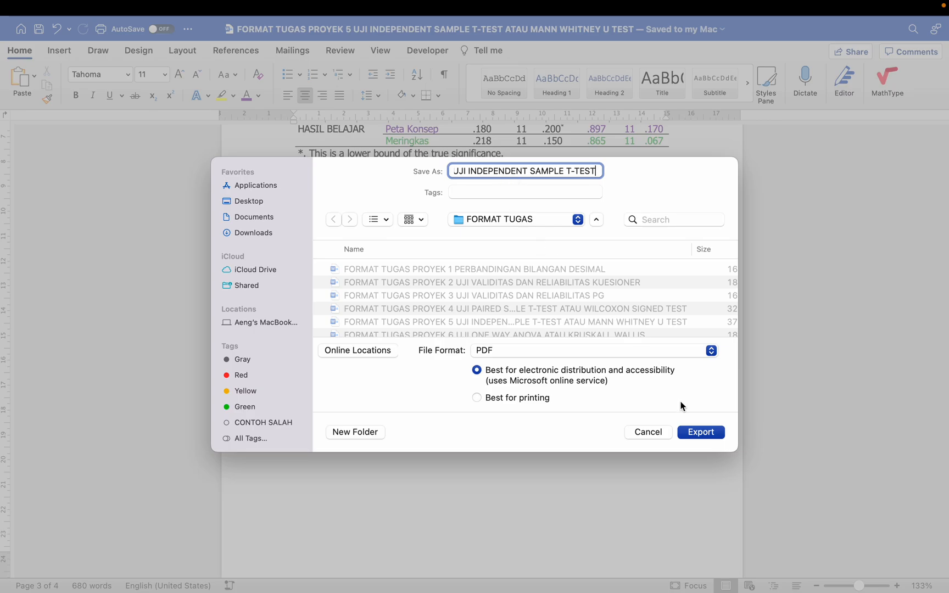
left_click(699, 431)
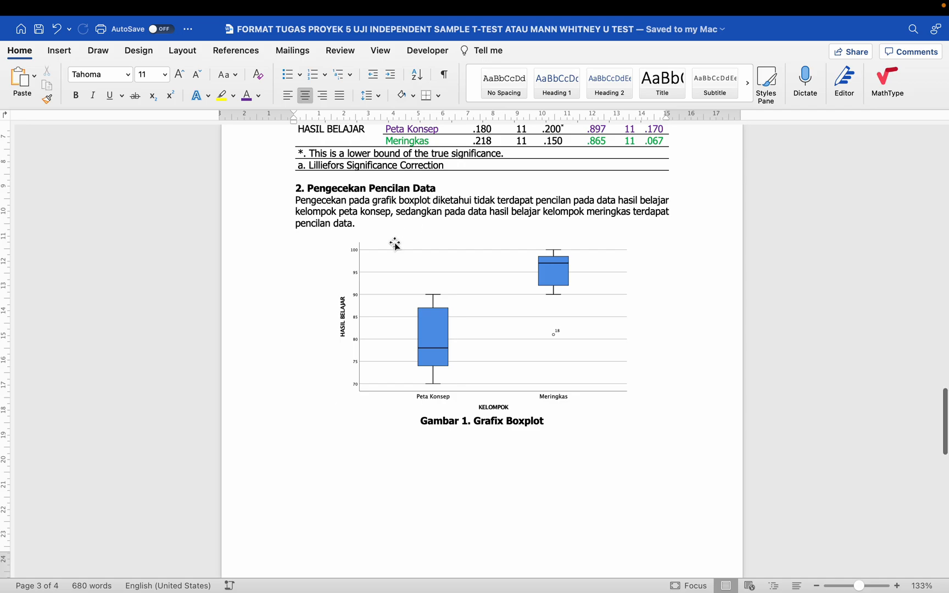
scroll(395, 244, "up", 3)
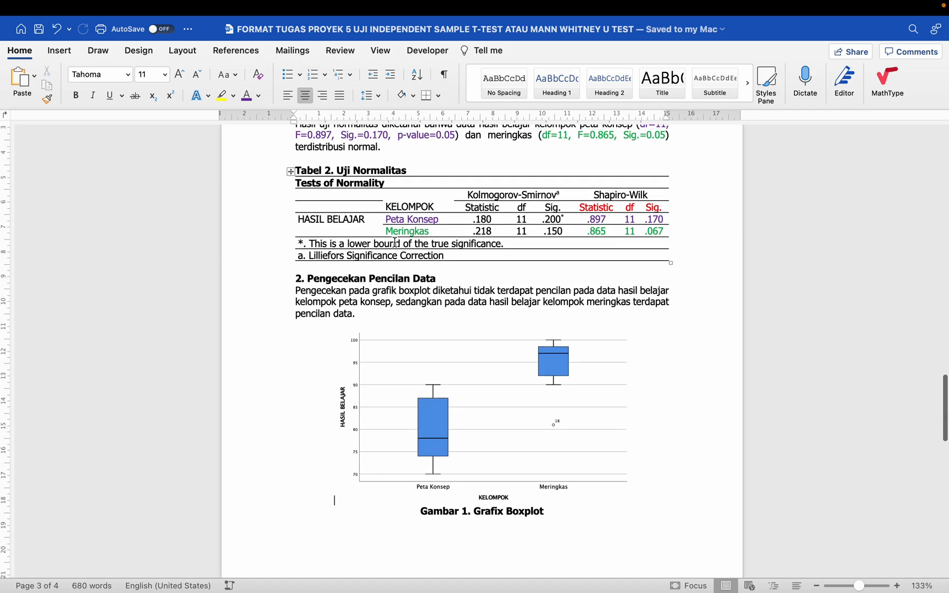
scroll(396, 242, "up", 1)
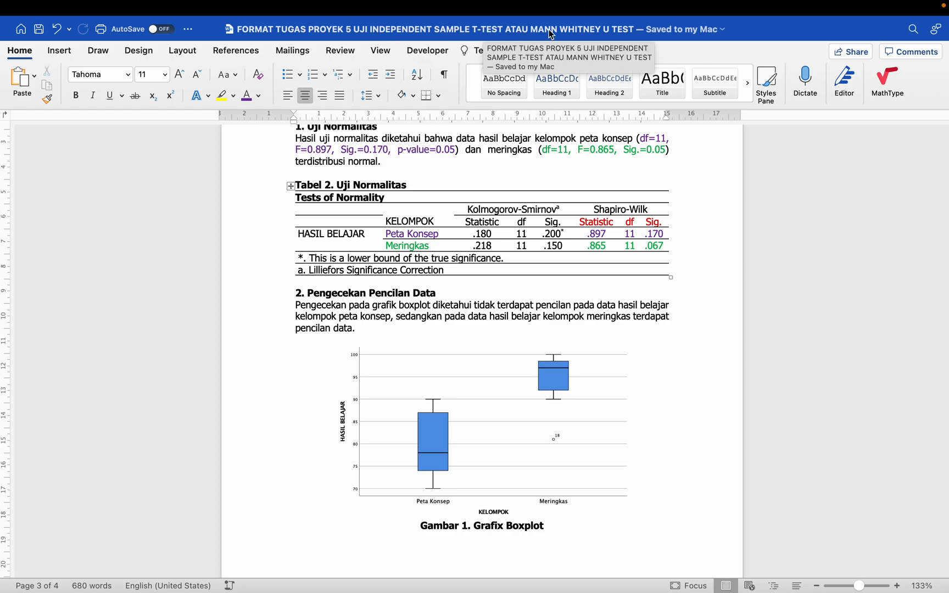
mouse_move(585, 4)
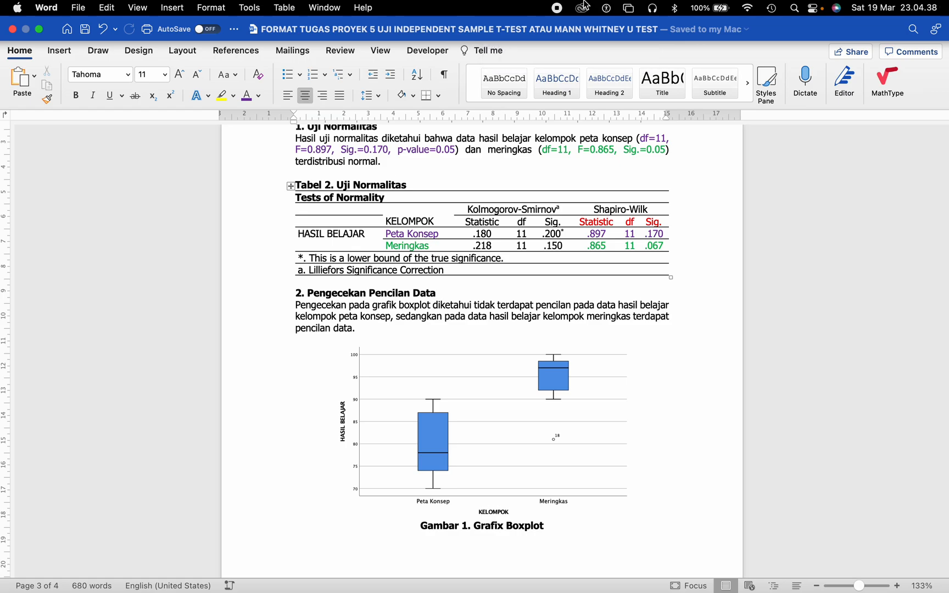